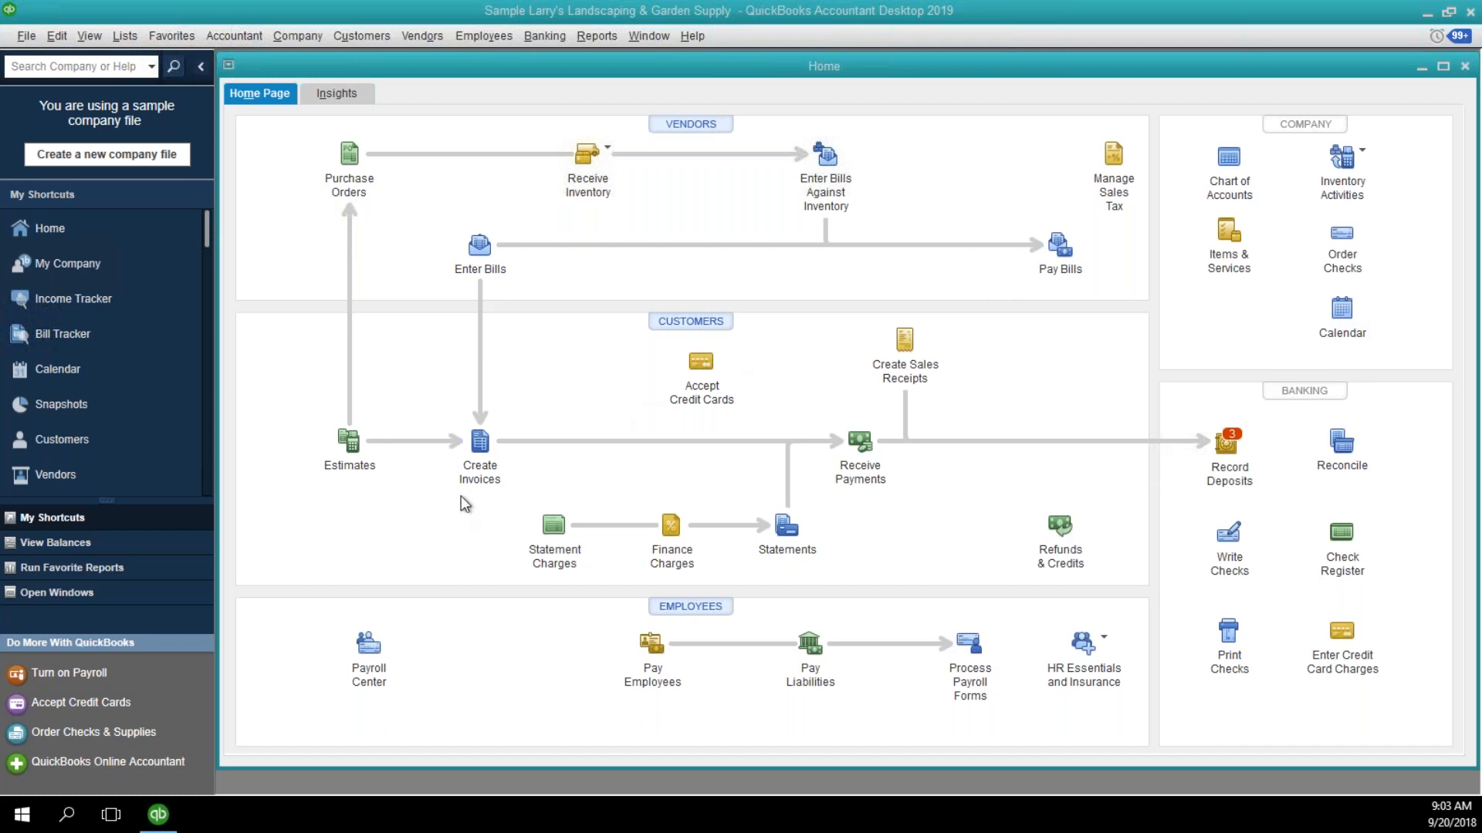
Print the statements for all customers using the Adobe PDF printer, and close the statement window.
{"action": "left_click", "coordinate": [787, 533]}
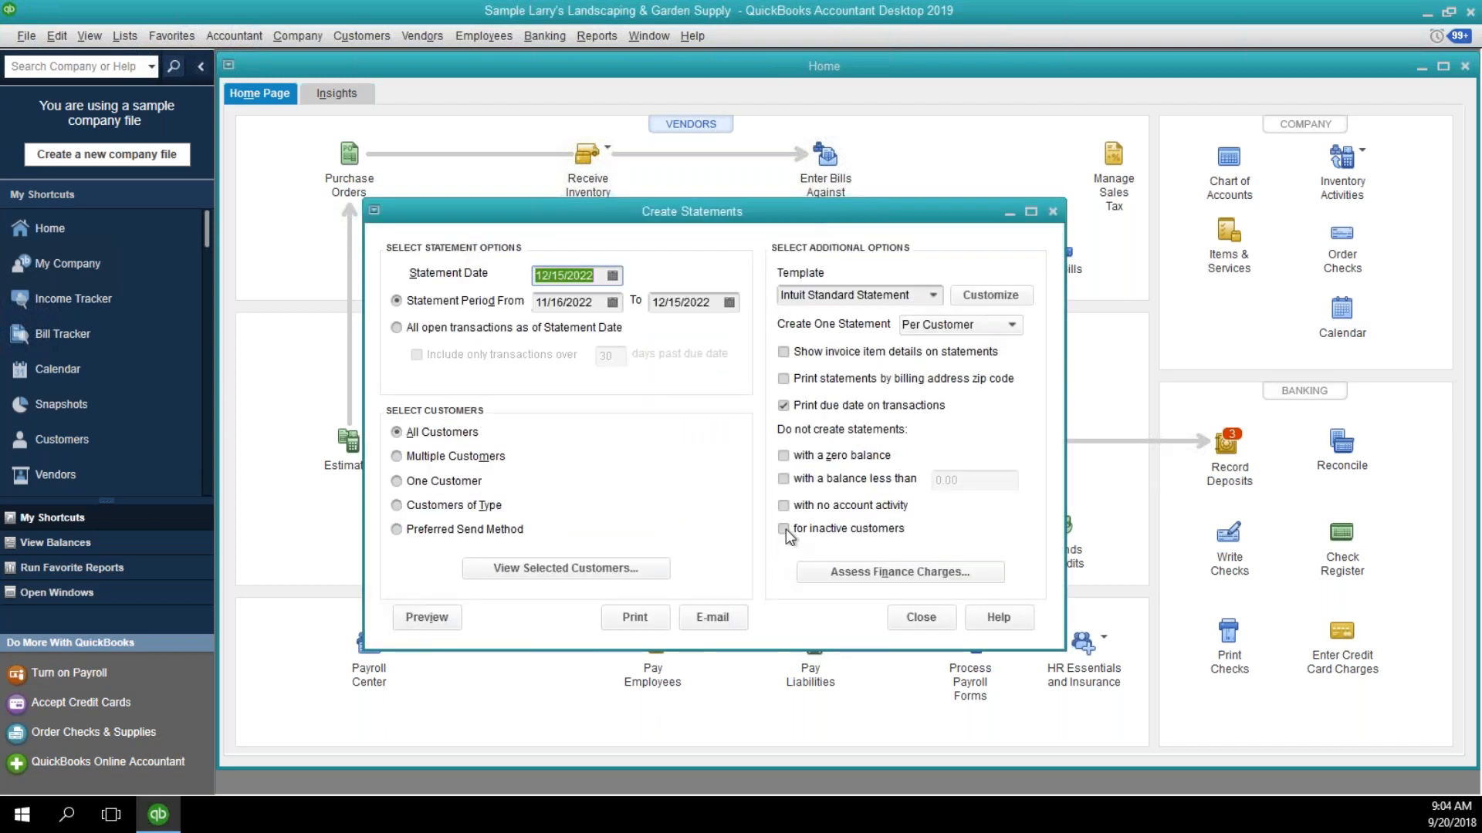
{"action": "left_click", "coordinate": [638, 617]}
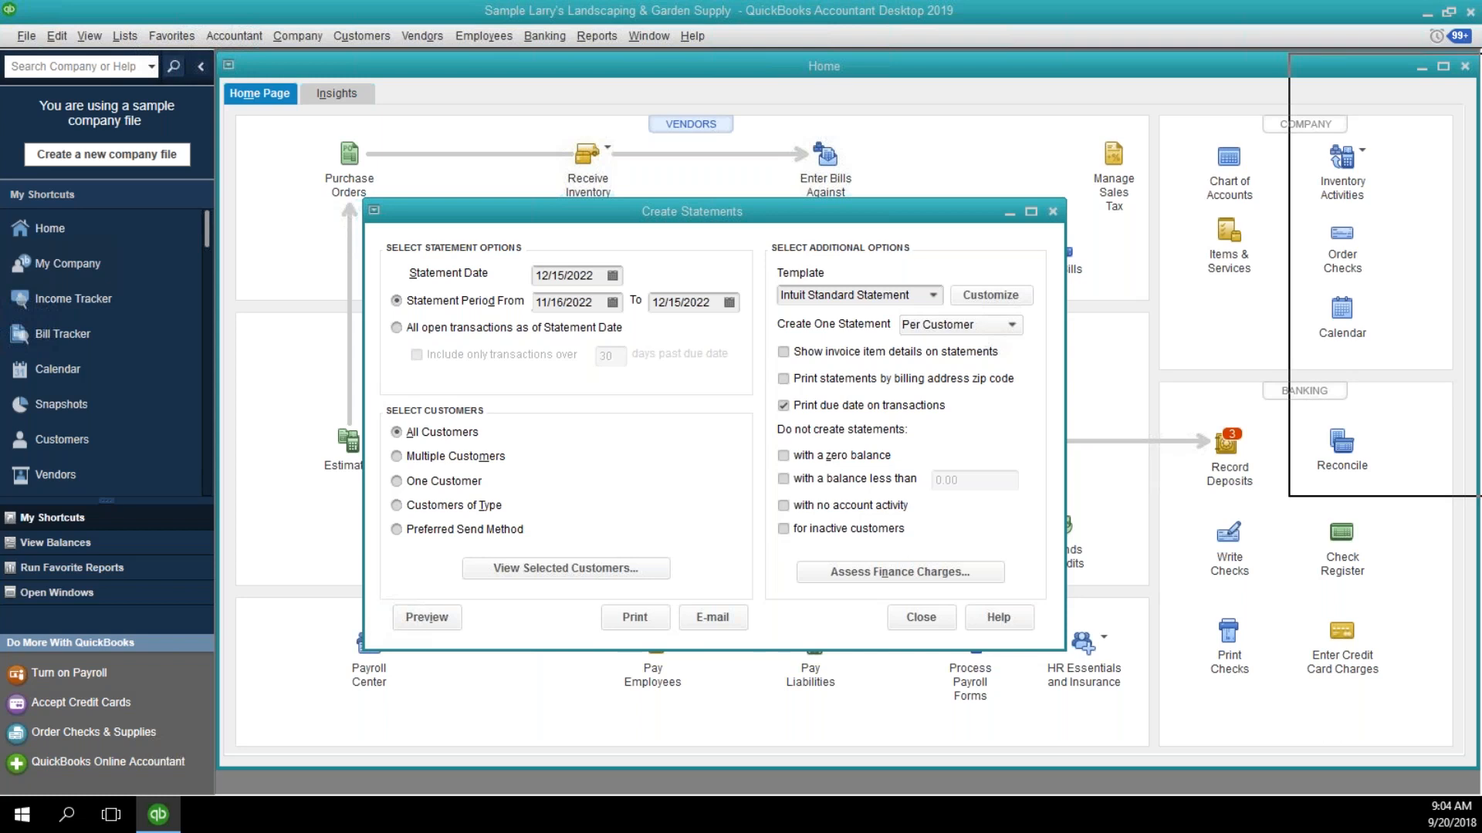
{"action": "left_click", "coordinate": [809, 267]}
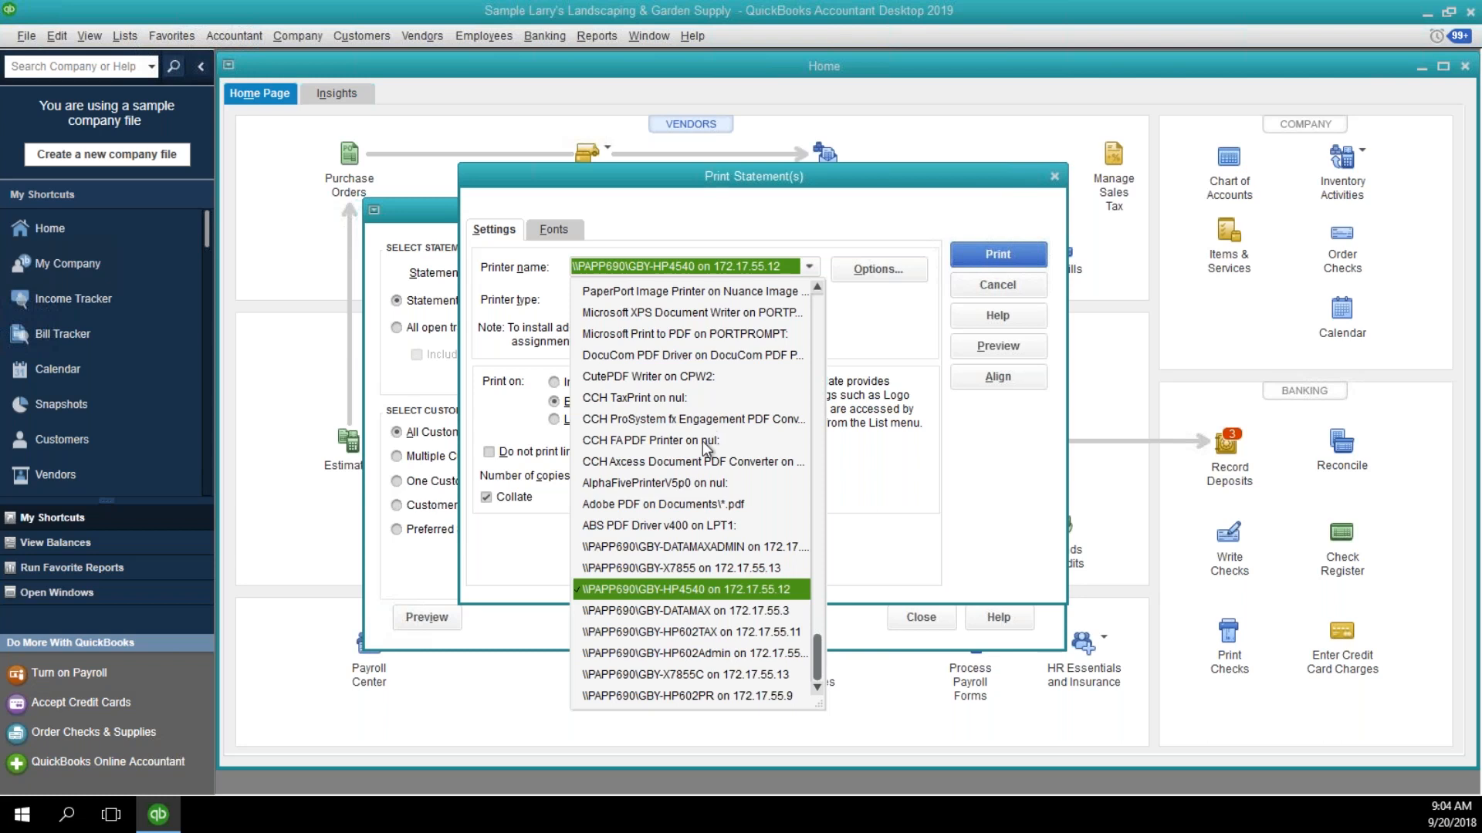
{"action": "left_click", "coordinate": [699, 504]}
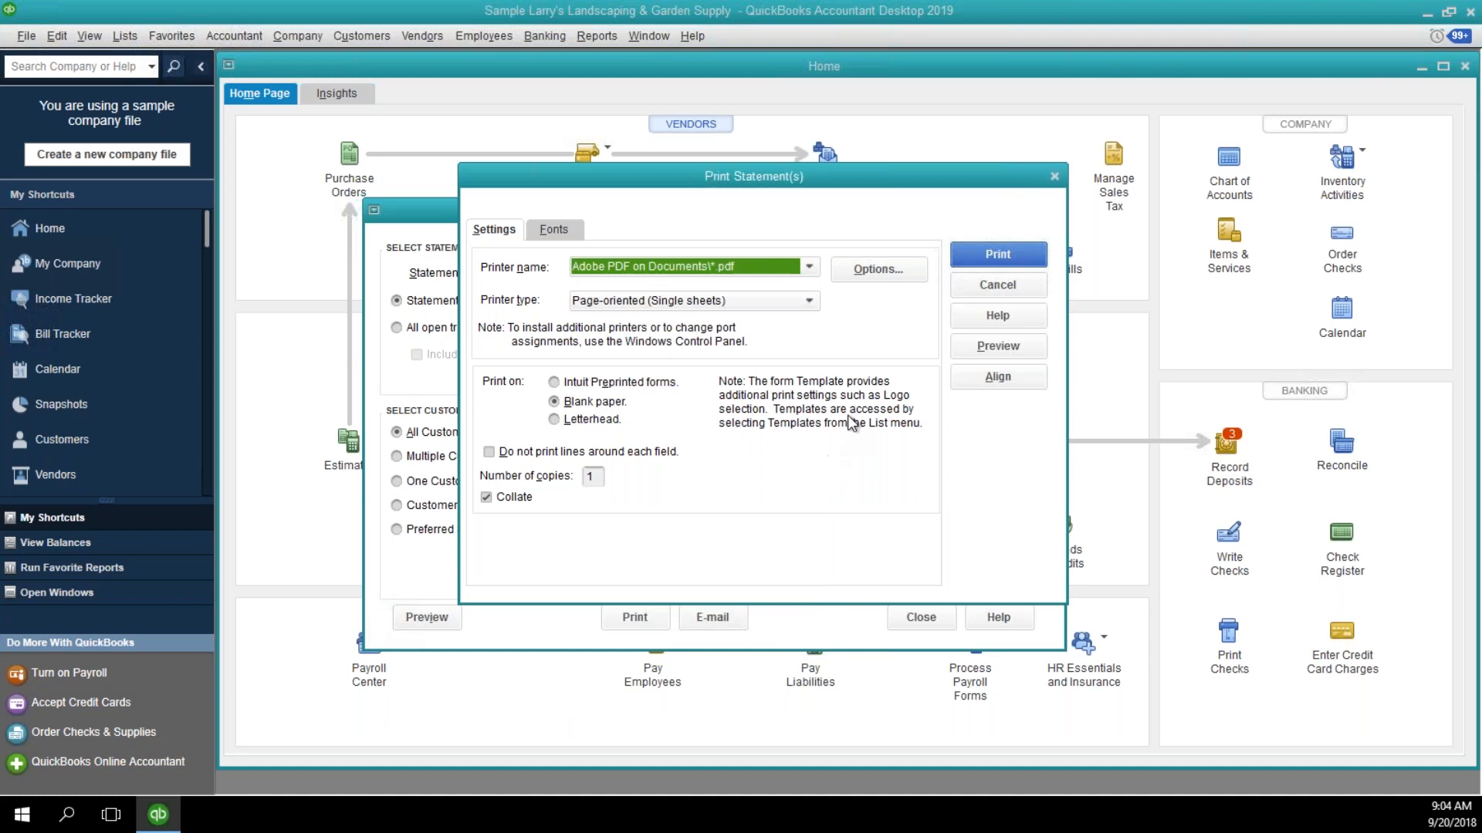
{"action": "left_click", "coordinate": [963, 258]}
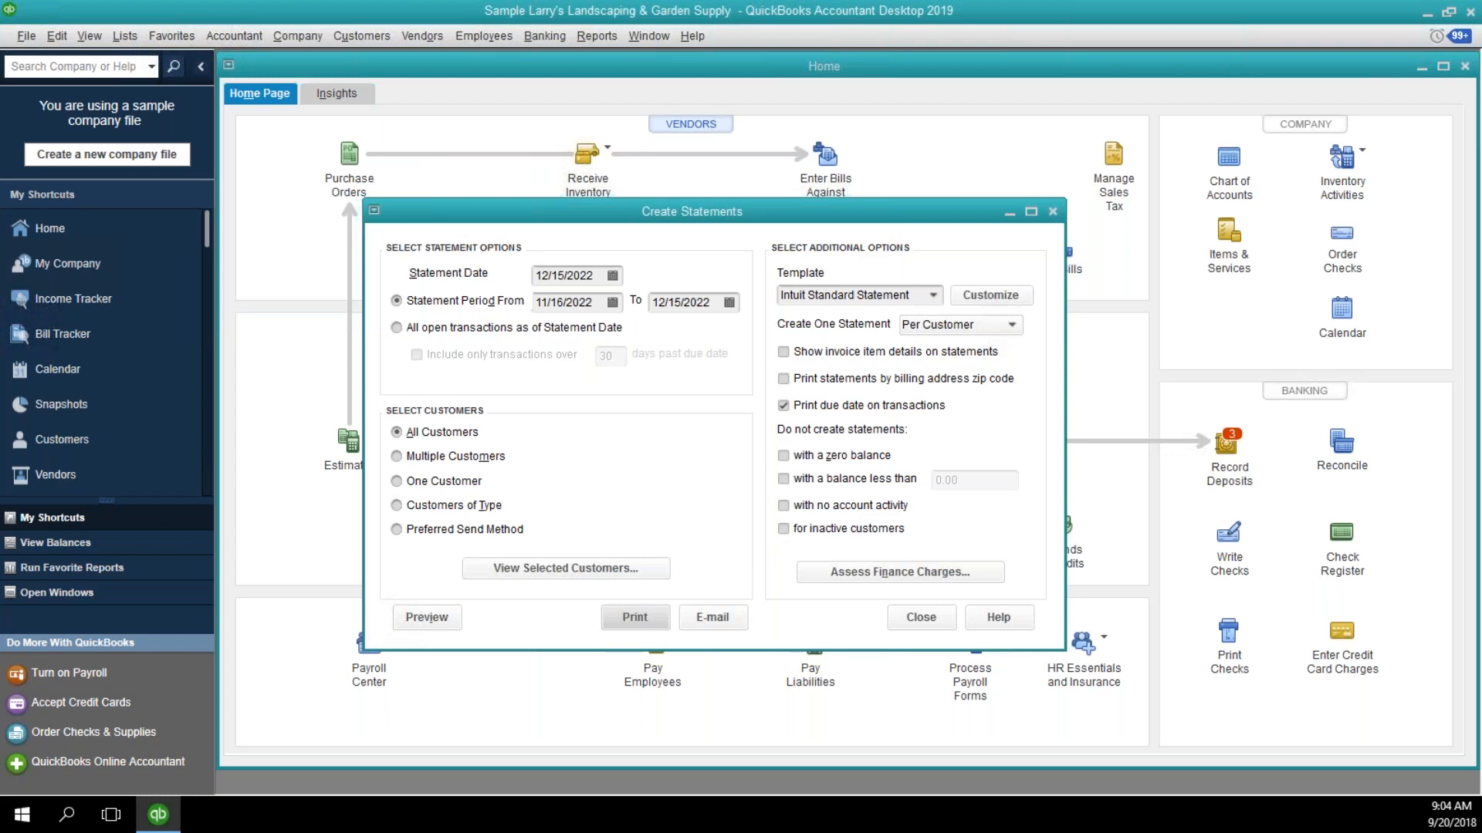
{"action": "left_click", "coordinate": [907, 618]}
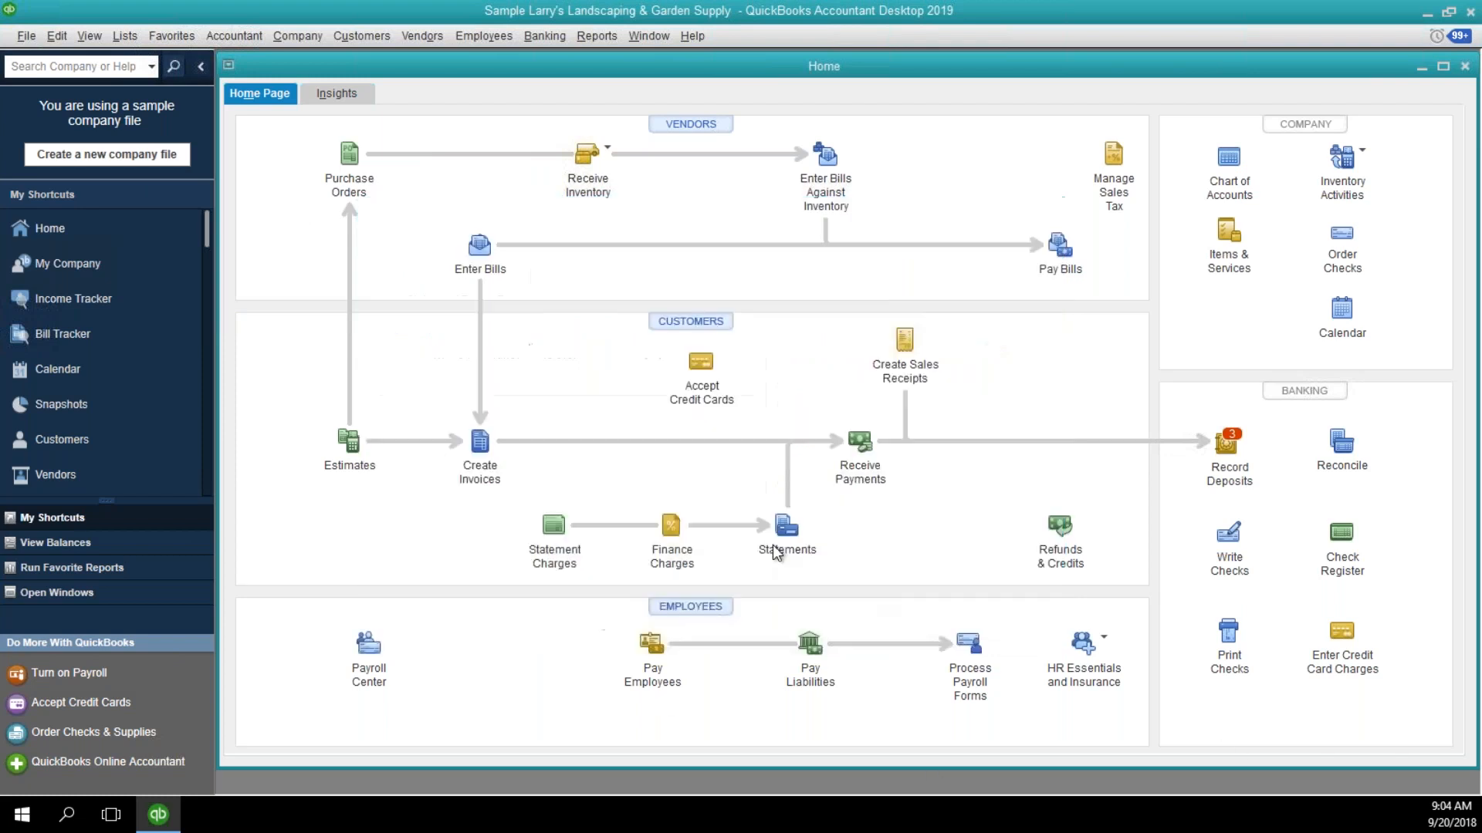
Open the previous invoice, issued to DJ's Computers, and bring up the print settings for that single invoice.
{"action": "left_click", "coordinate": [480, 444]}
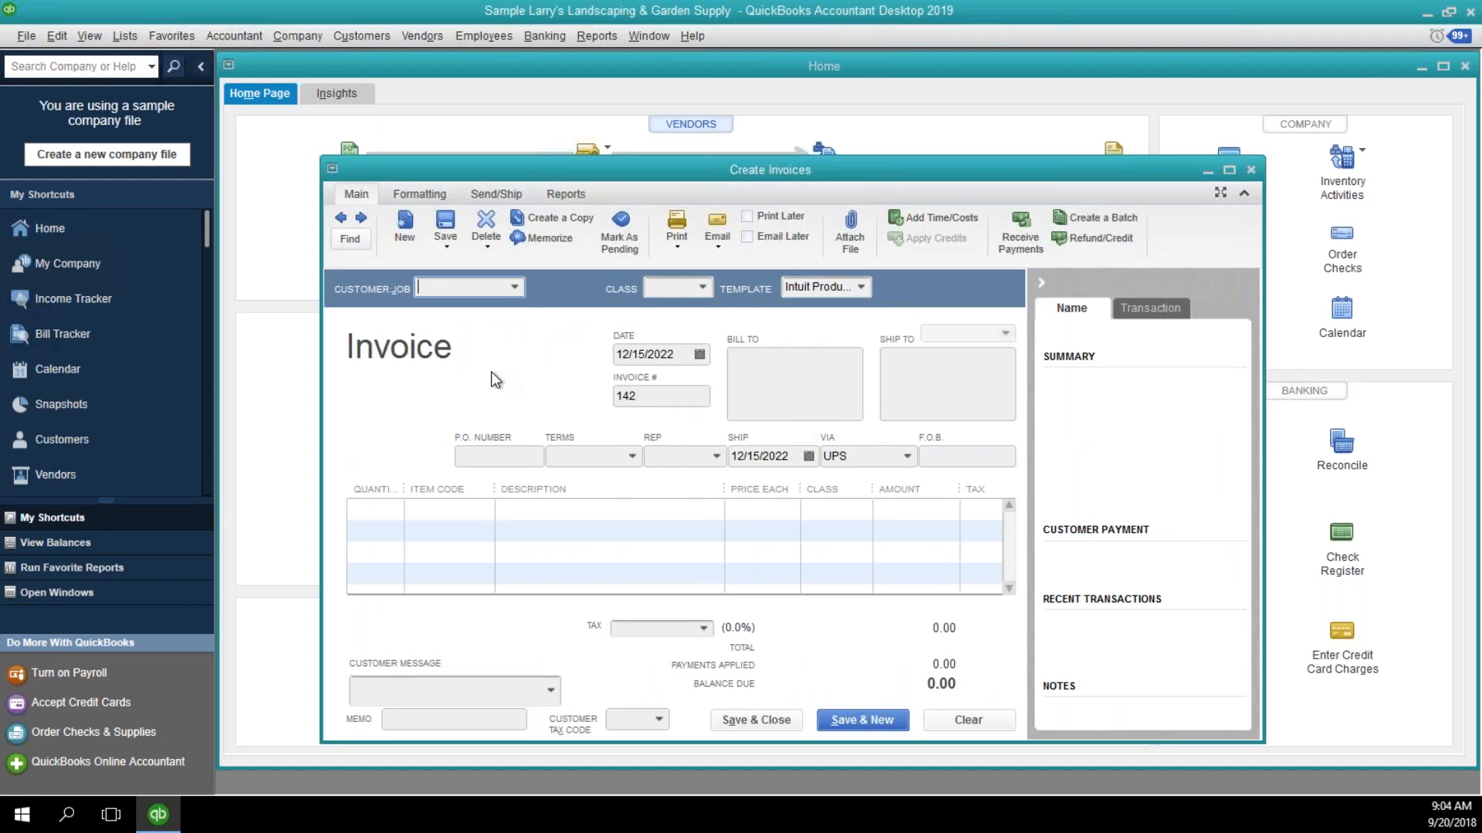
{"action": "left_click", "coordinate": [340, 216]}
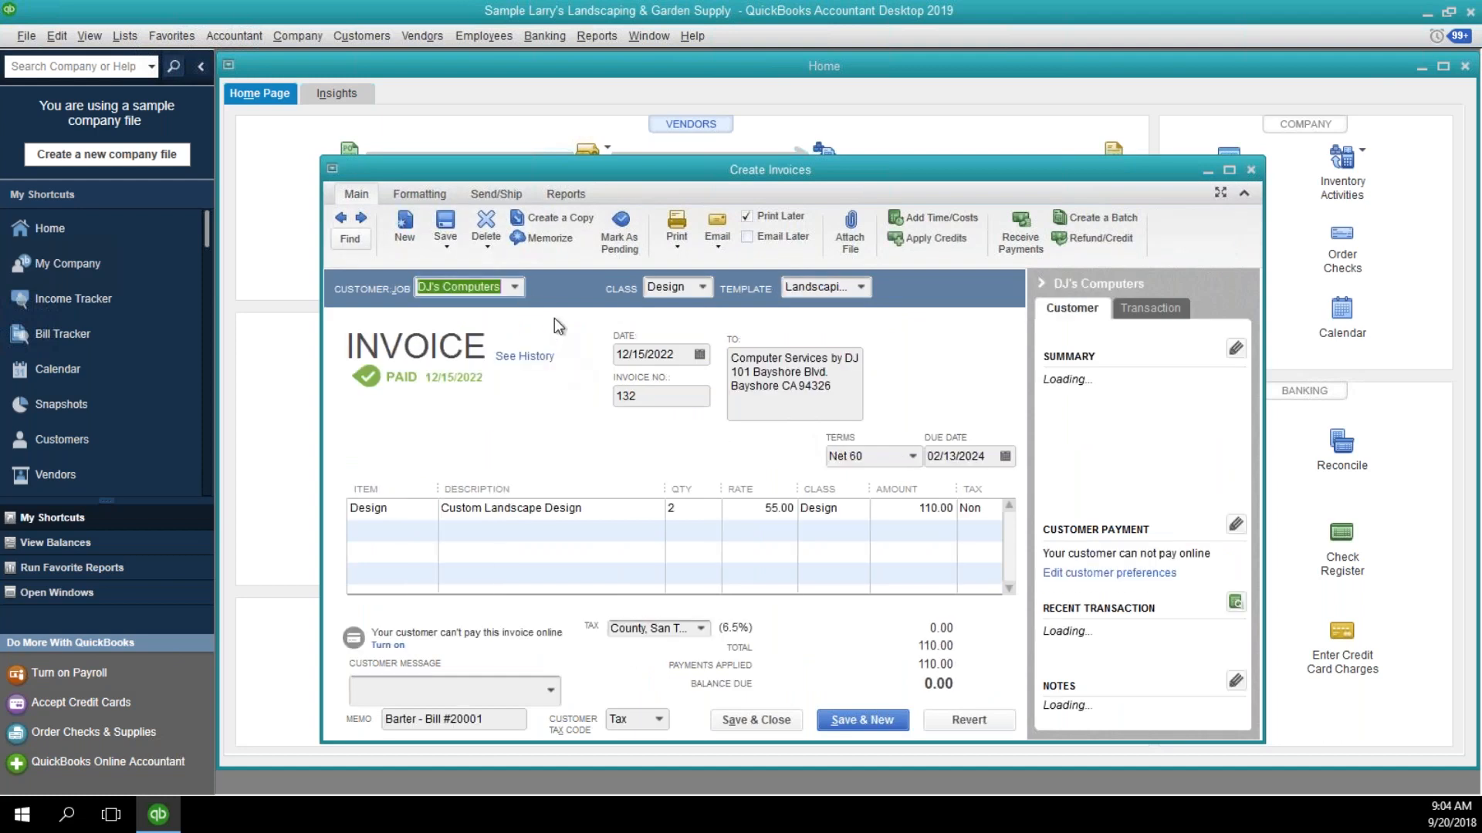
{"action": "left_click", "coordinate": [674, 247]}
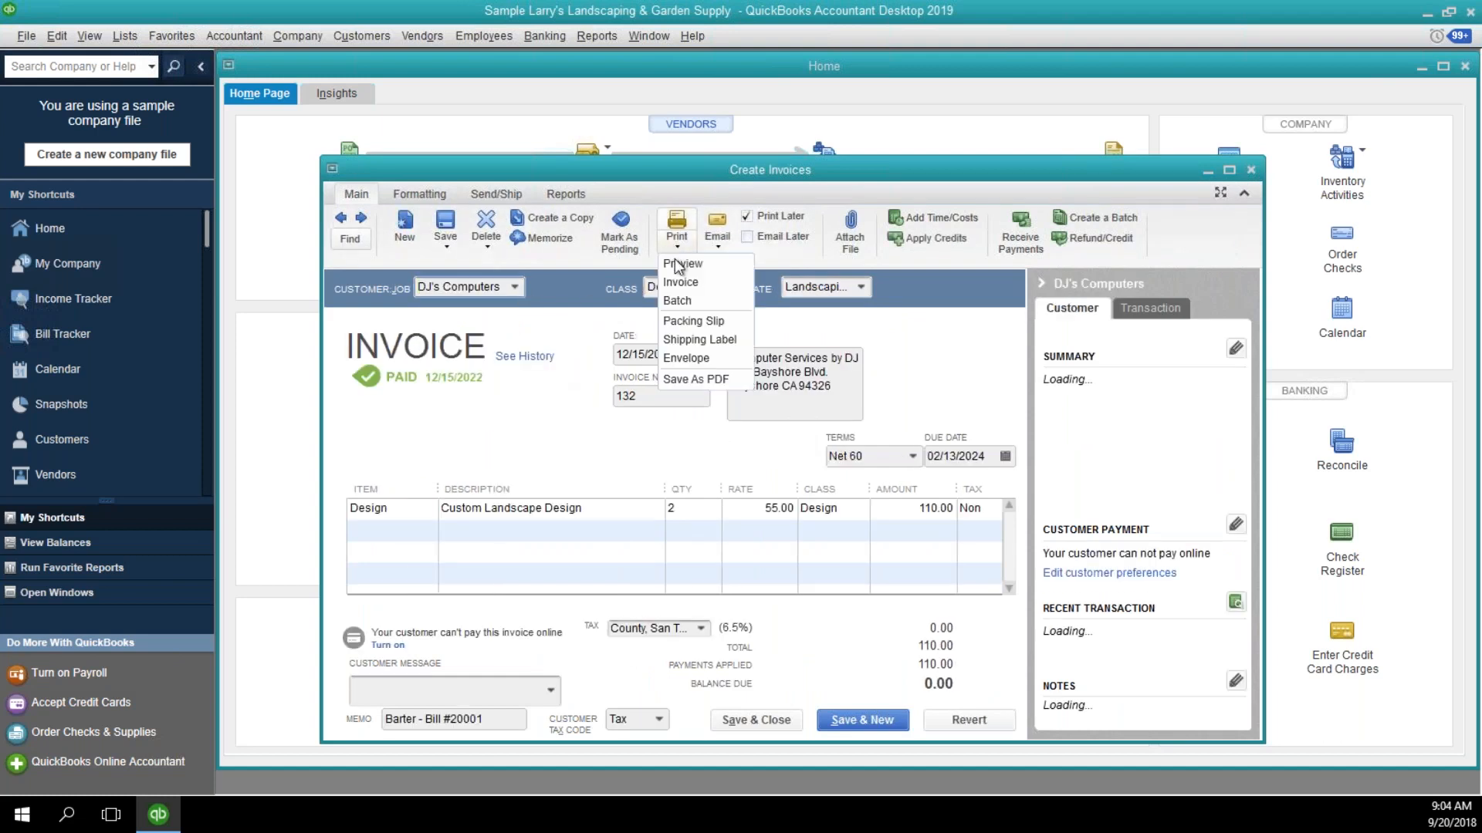
{"action": "left_click", "coordinate": [679, 286]}
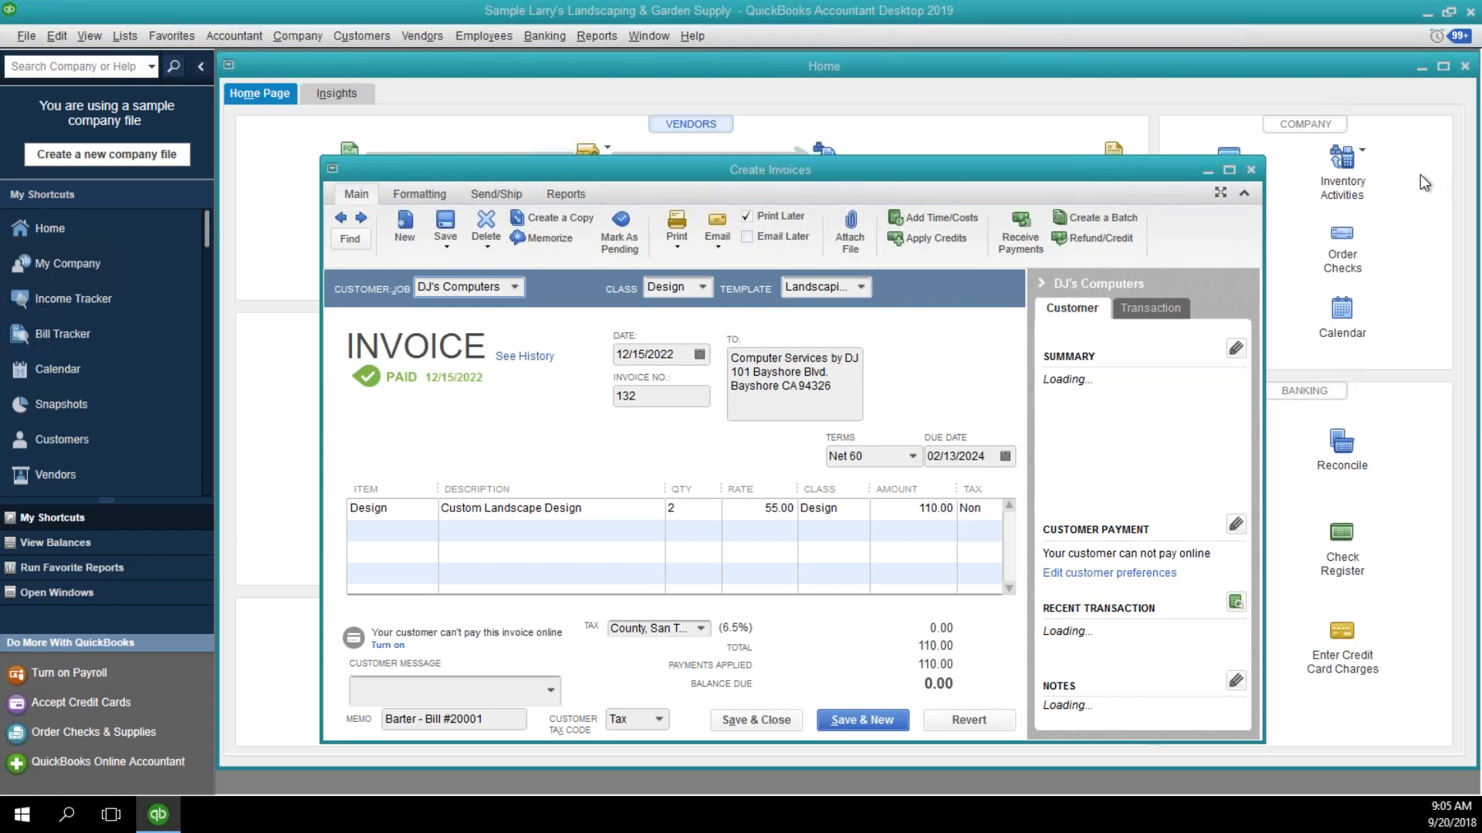
{"action": "key", "text": "ctrl+p"}
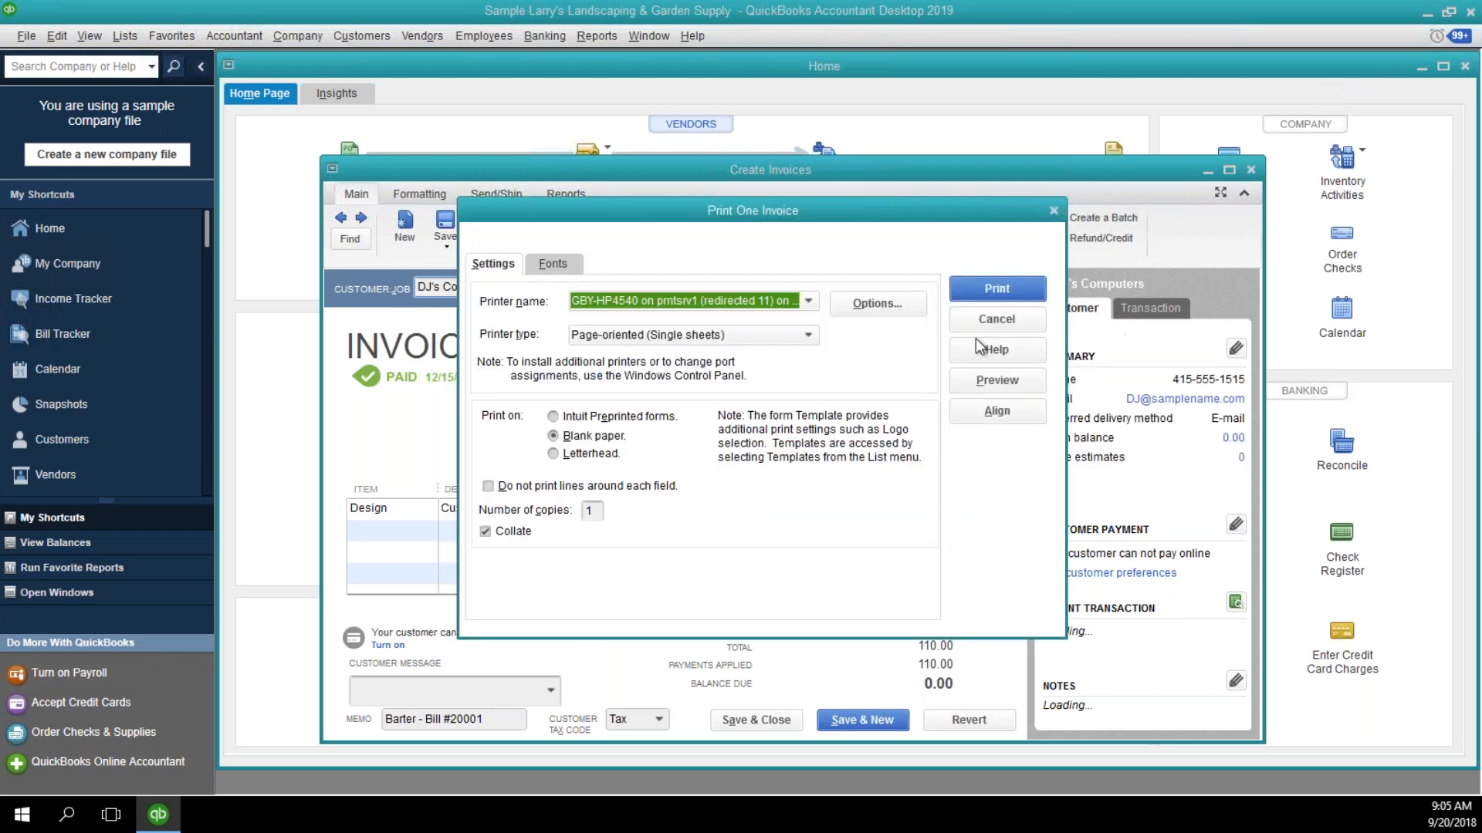
Try Adobe PDF as the invoice's printer, review the available printers, then cancel printing and close the invoice.
{"action": "left_click", "coordinate": [808, 301]}
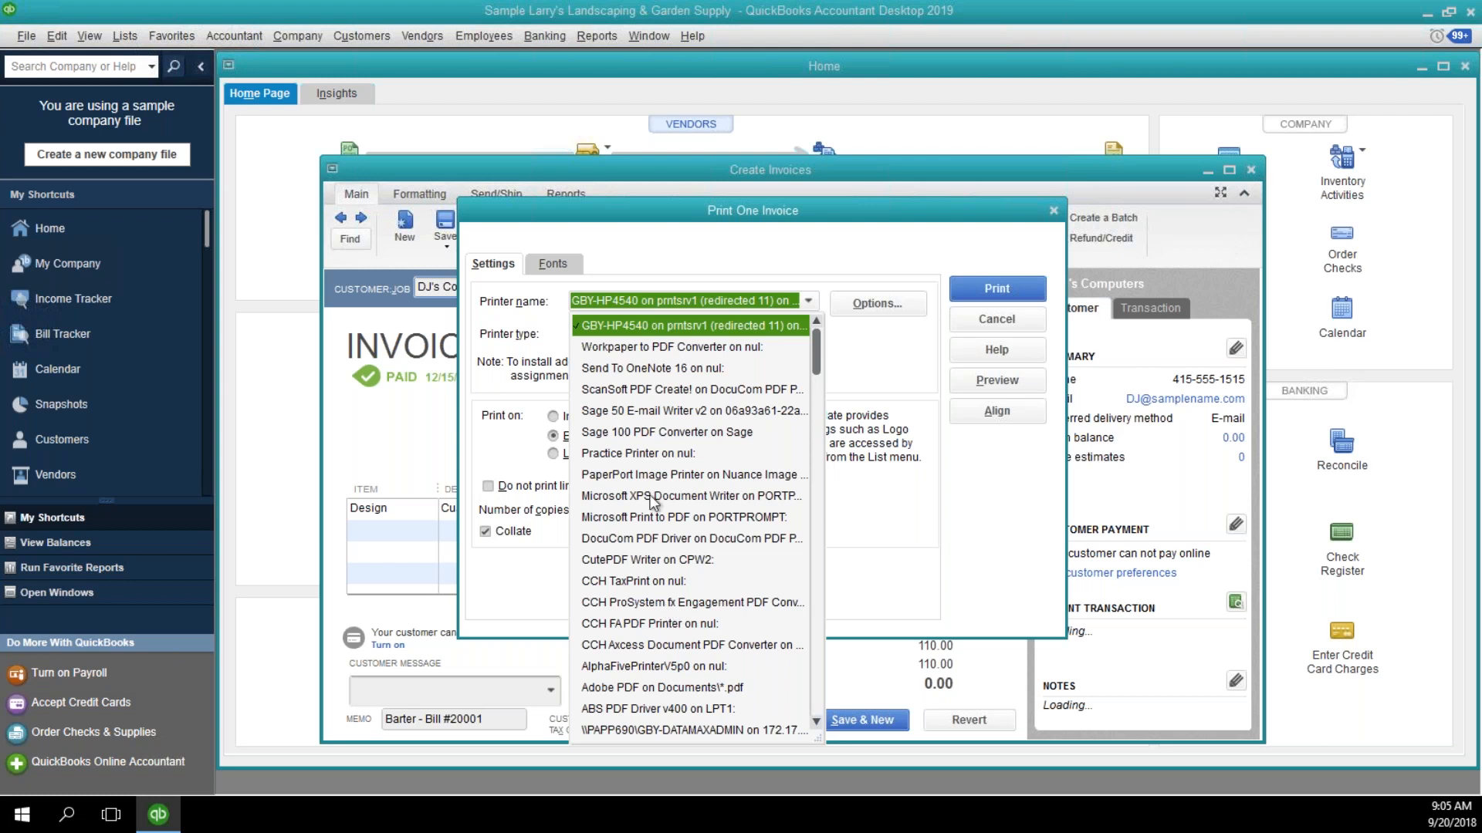
{"action": "left_click", "coordinate": [695, 685]}
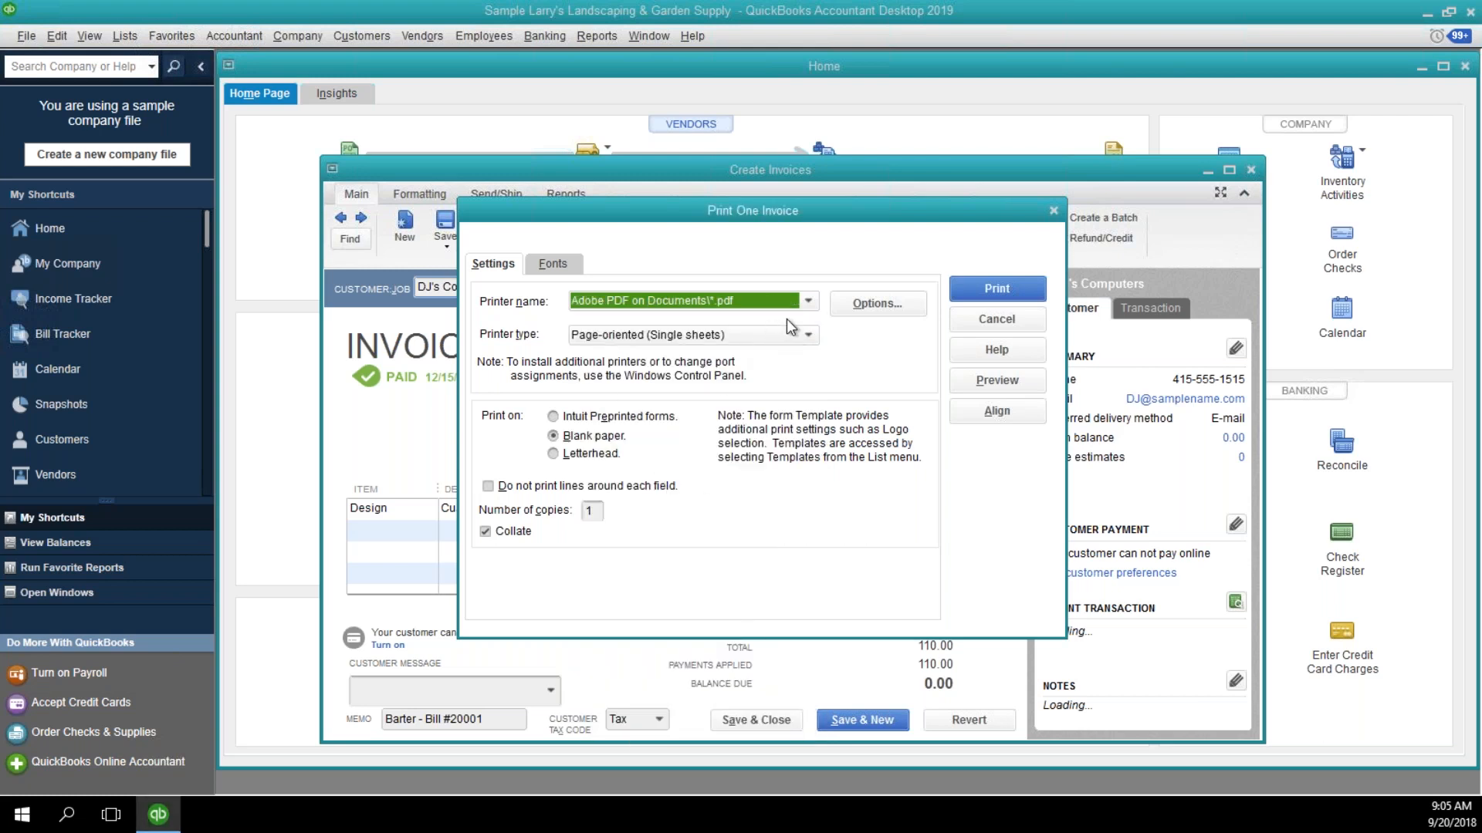
{"action": "left_click", "coordinate": [810, 309]}
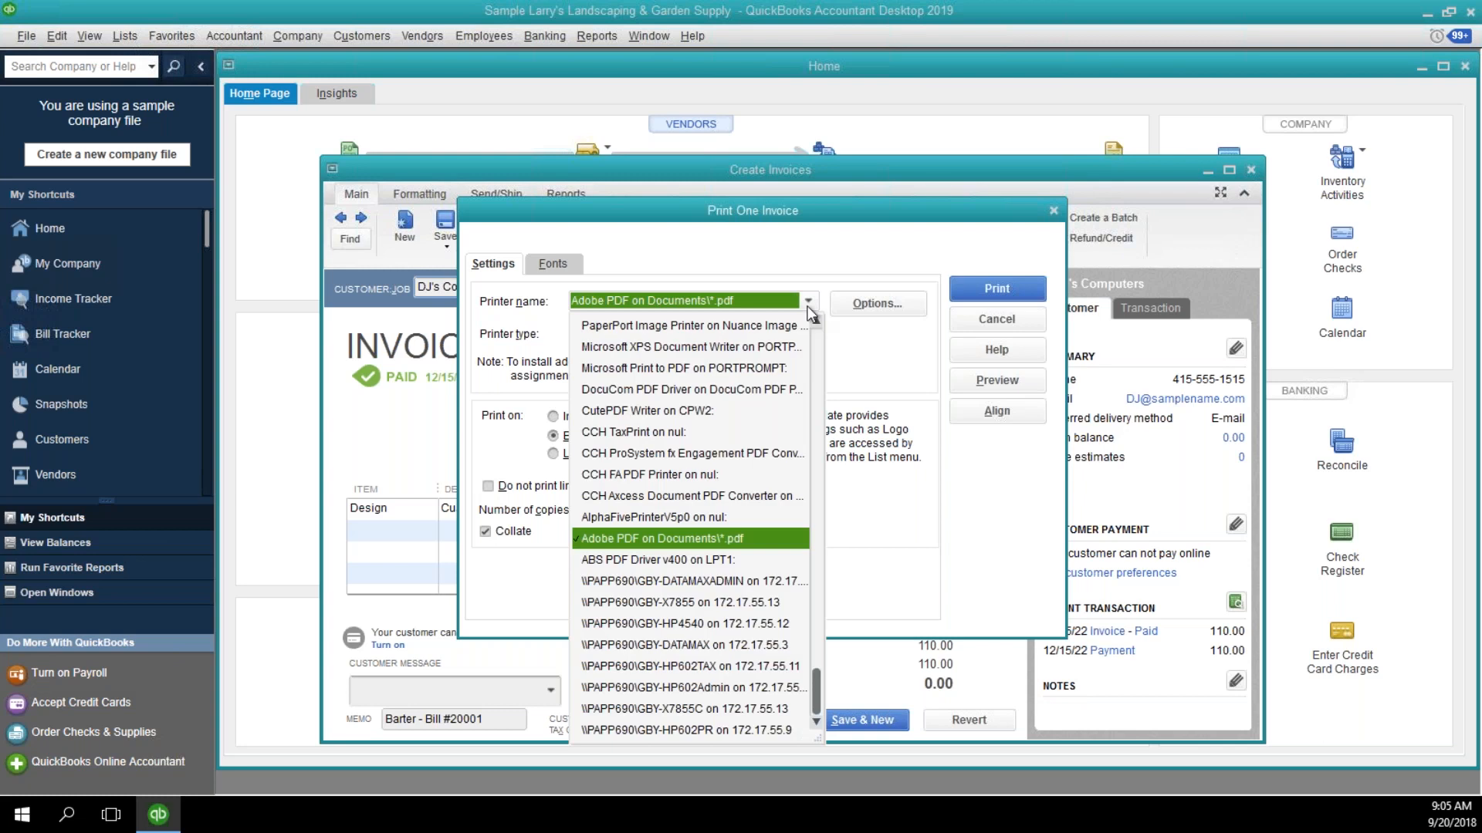
{"action": "left_click", "coordinate": [809, 309]}
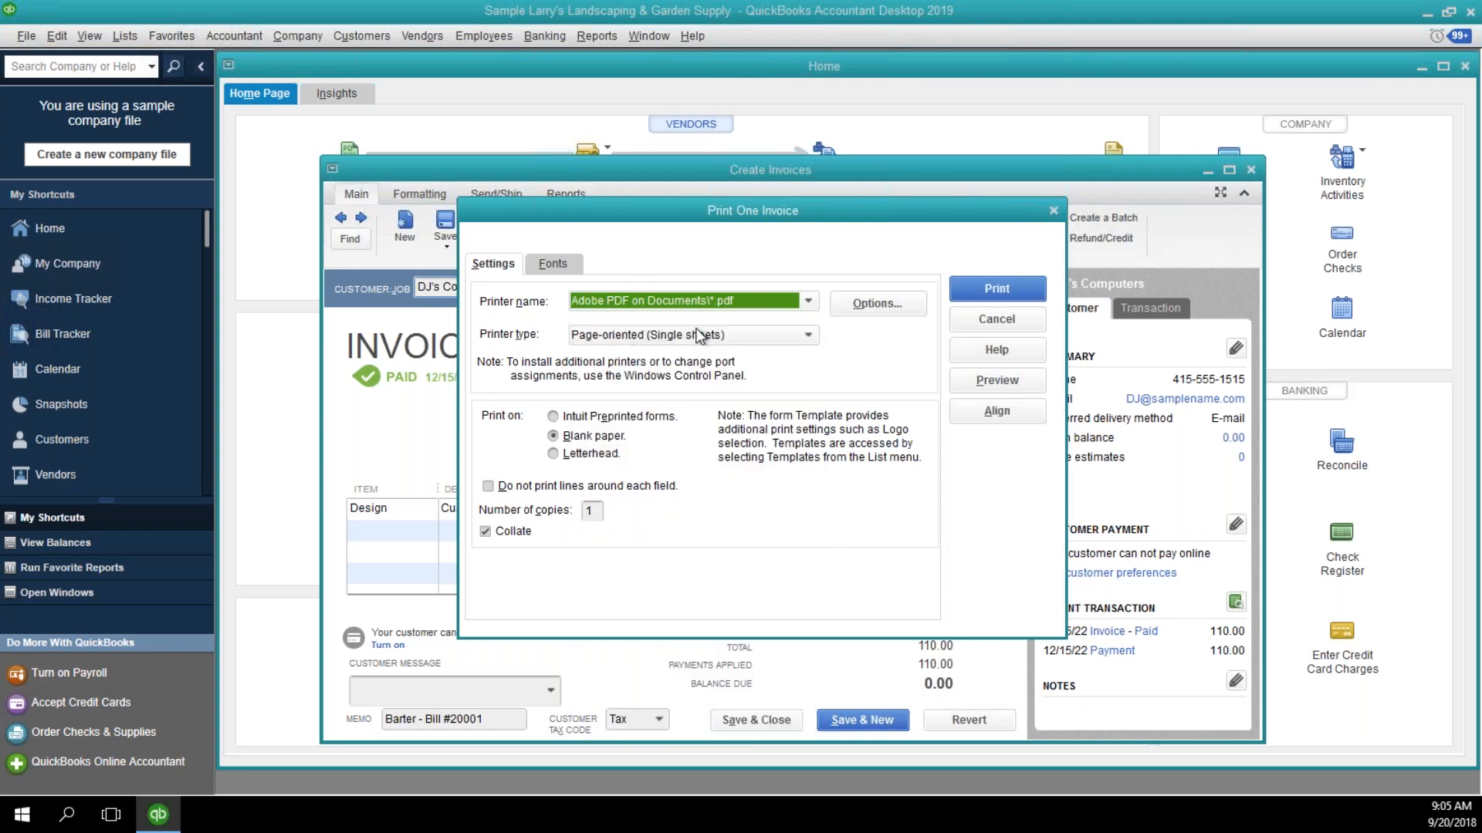
{"action": "left_click", "coordinate": [810, 307]}
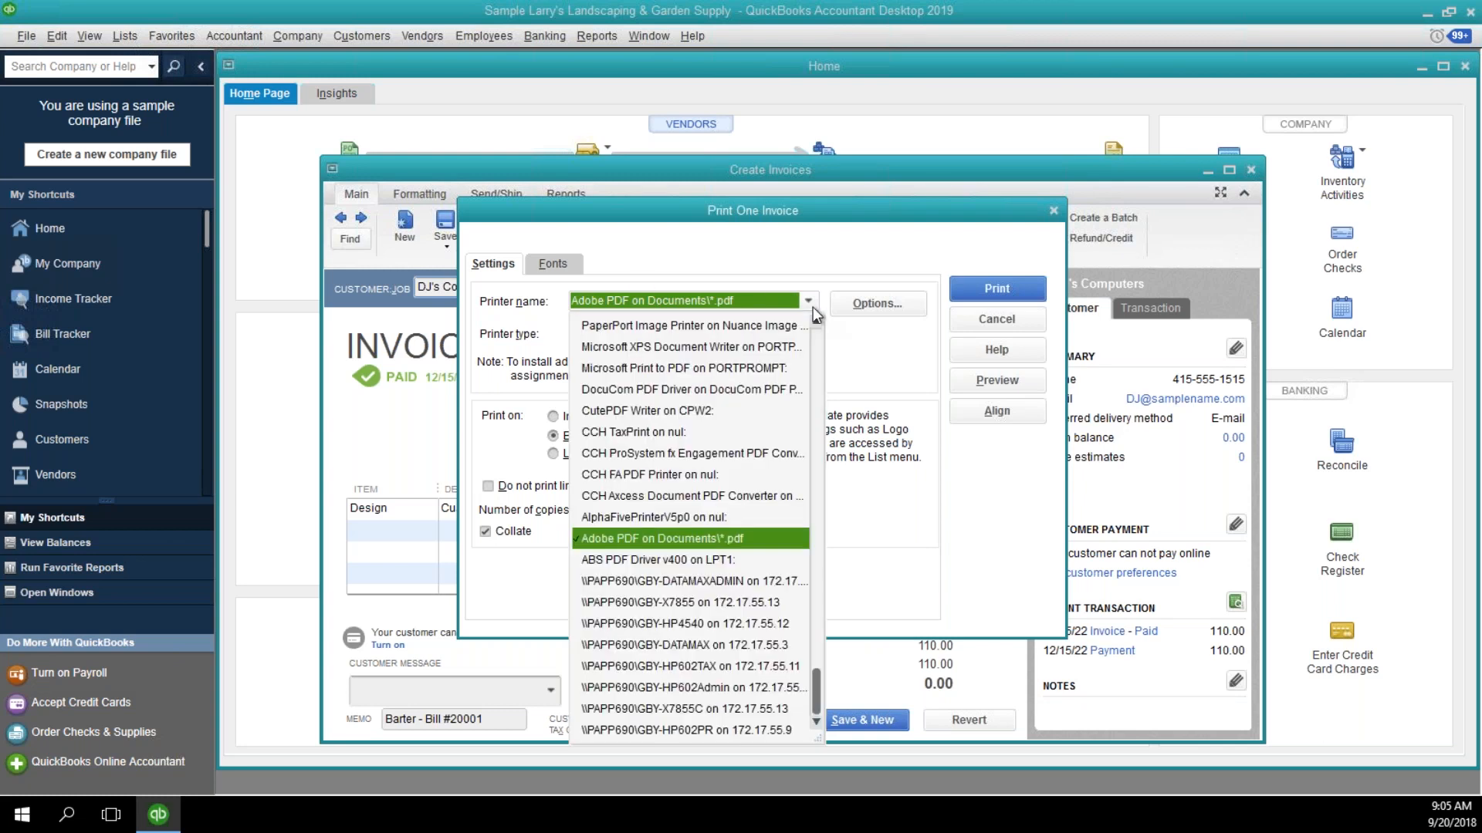
{"action": "left_click", "coordinate": [865, 341]}
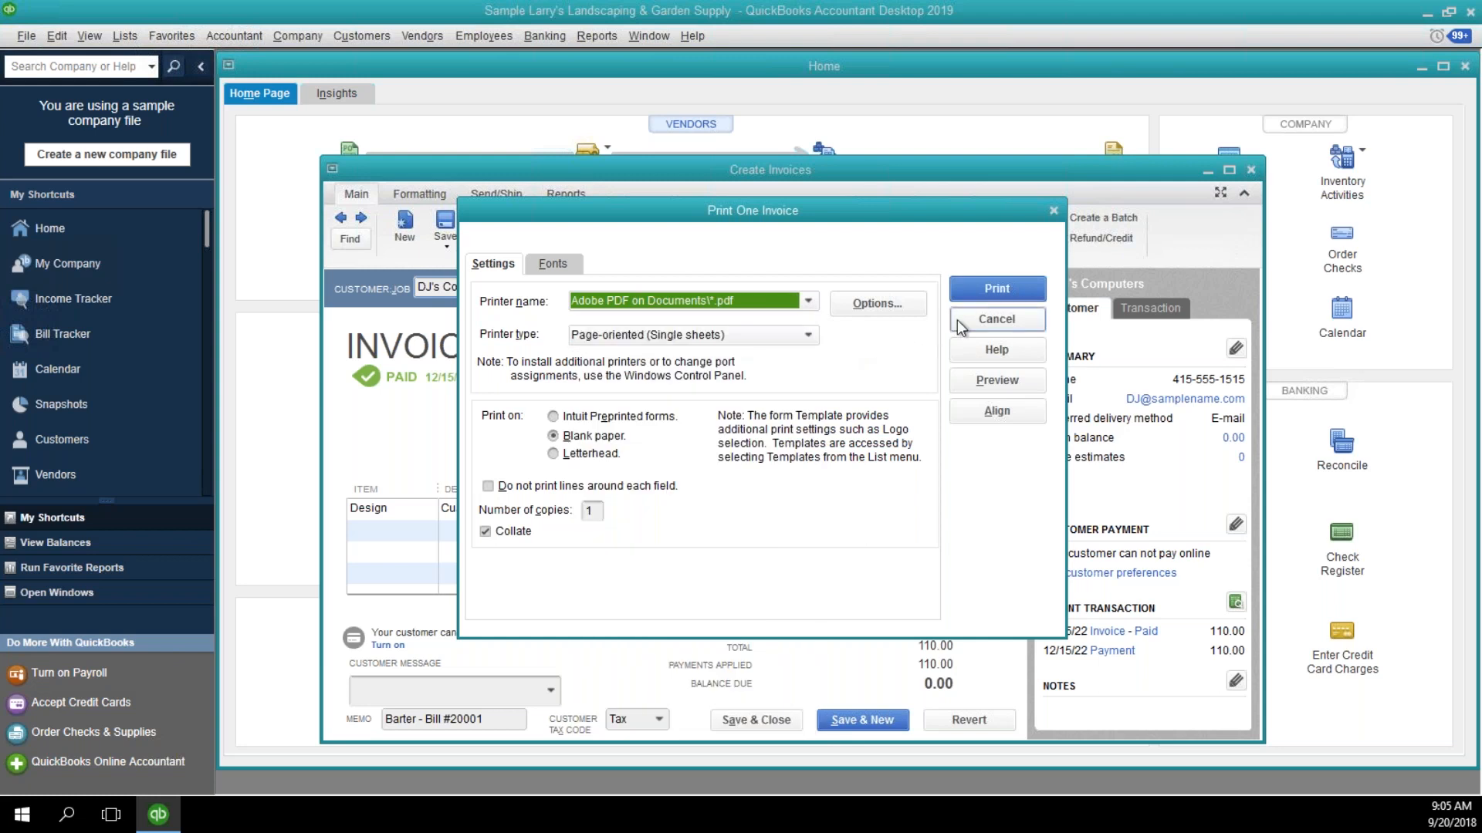
{"action": "left_click", "coordinate": [957, 319]}
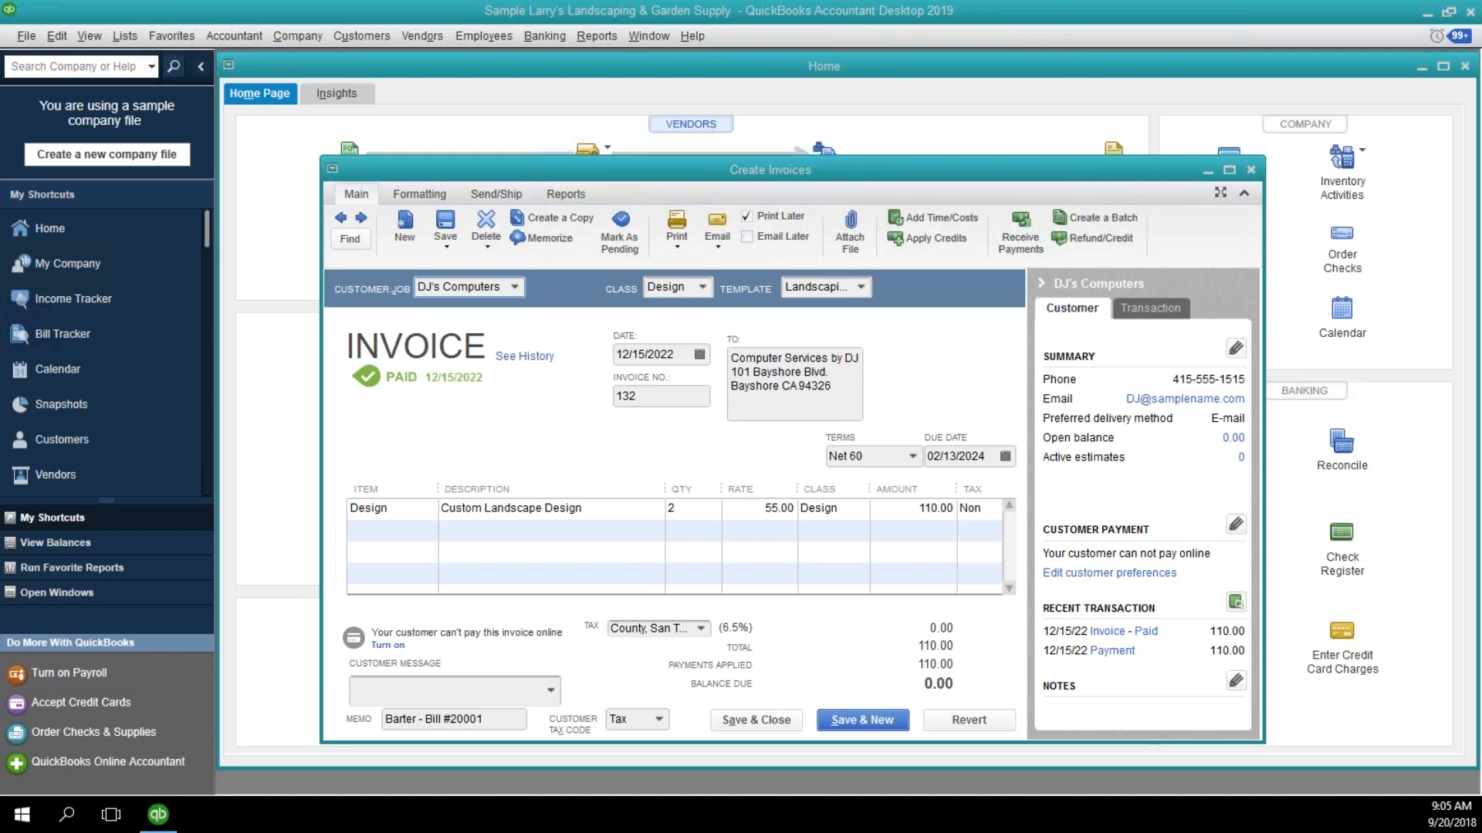
{"action": "left_click", "coordinate": [1247, 167]}
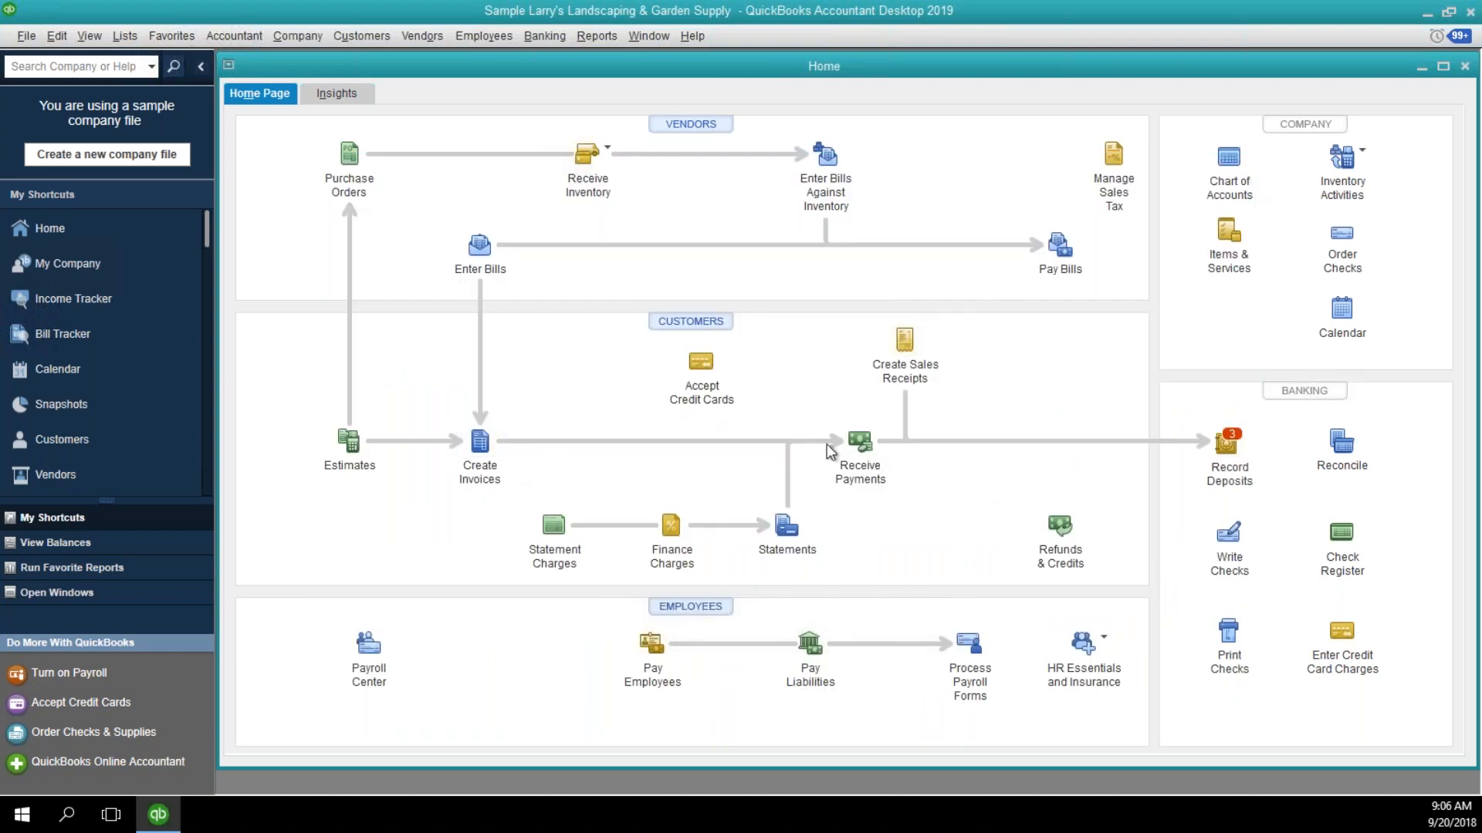
Open the A/R Aging Summary report and move its window aside so the home page's customer section is accessible.
{"action": "left_click", "coordinate": [595, 34]}
{"action": "mouse_move", "coordinate": [609, 79]}
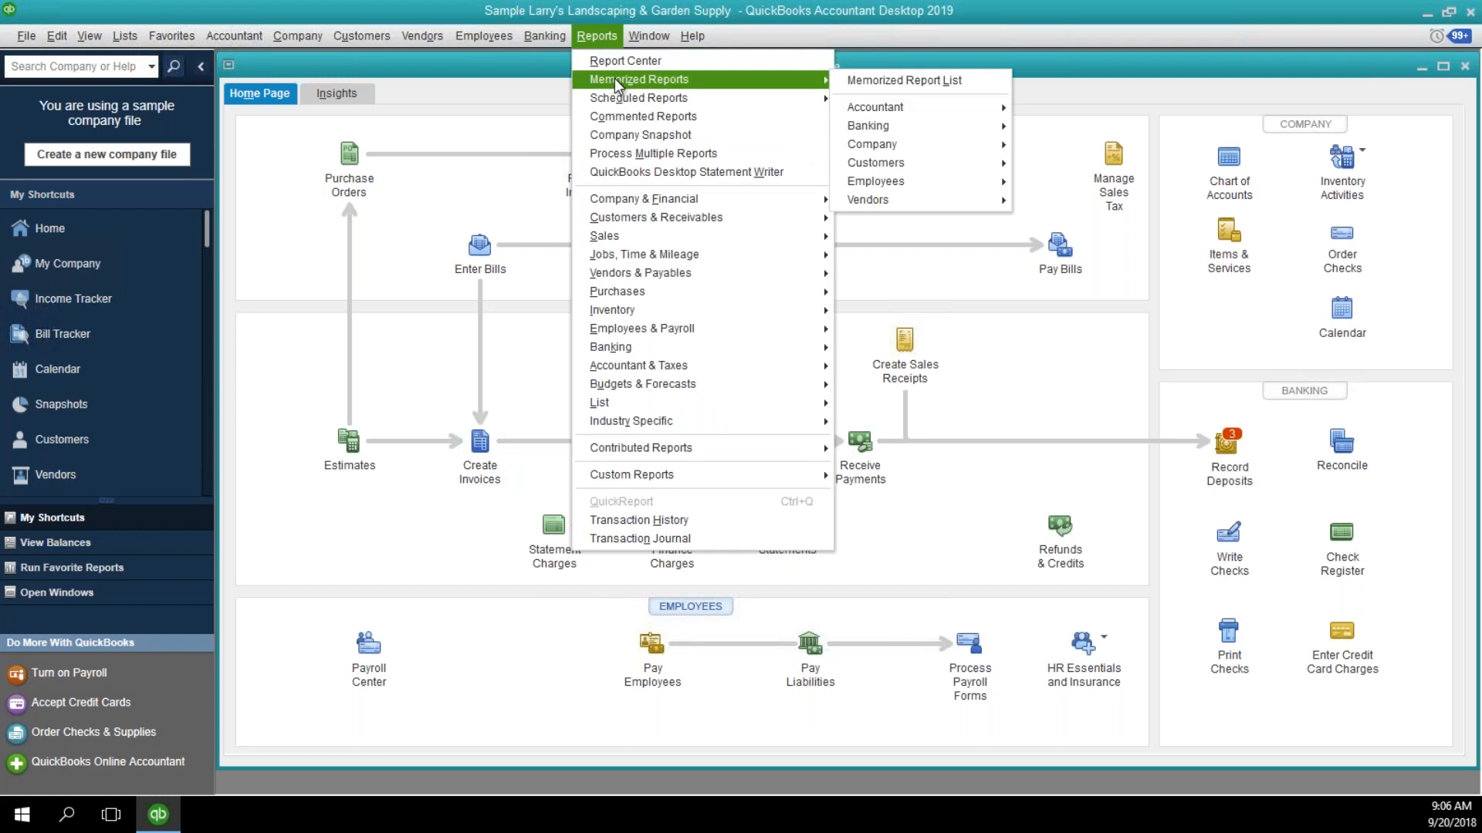
{"action": "mouse_move", "coordinate": [632, 202]}
{"action": "mouse_move", "coordinate": [697, 216]}
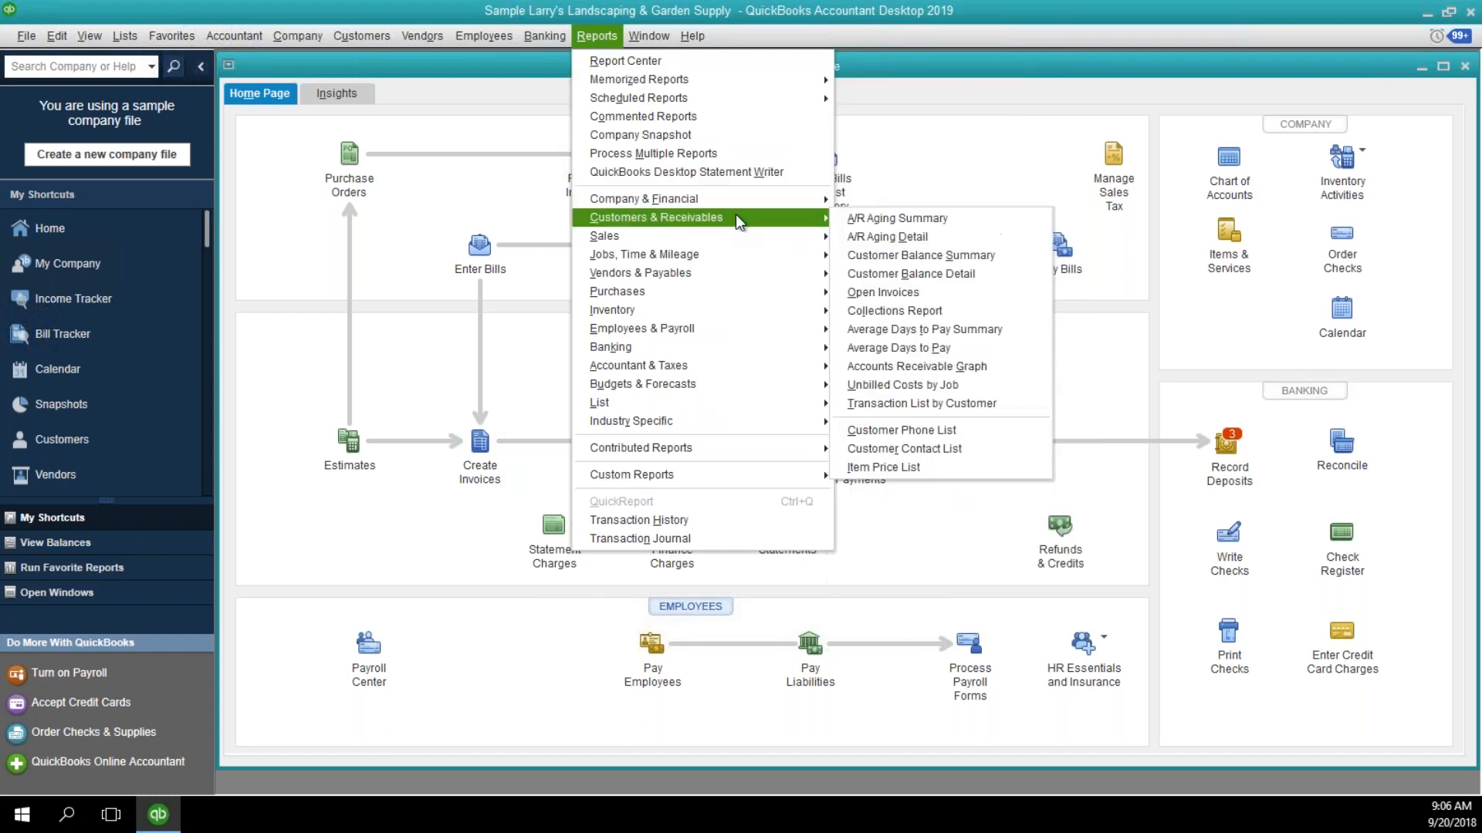
{"action": "left_click", "coordinate": [848, 219]}
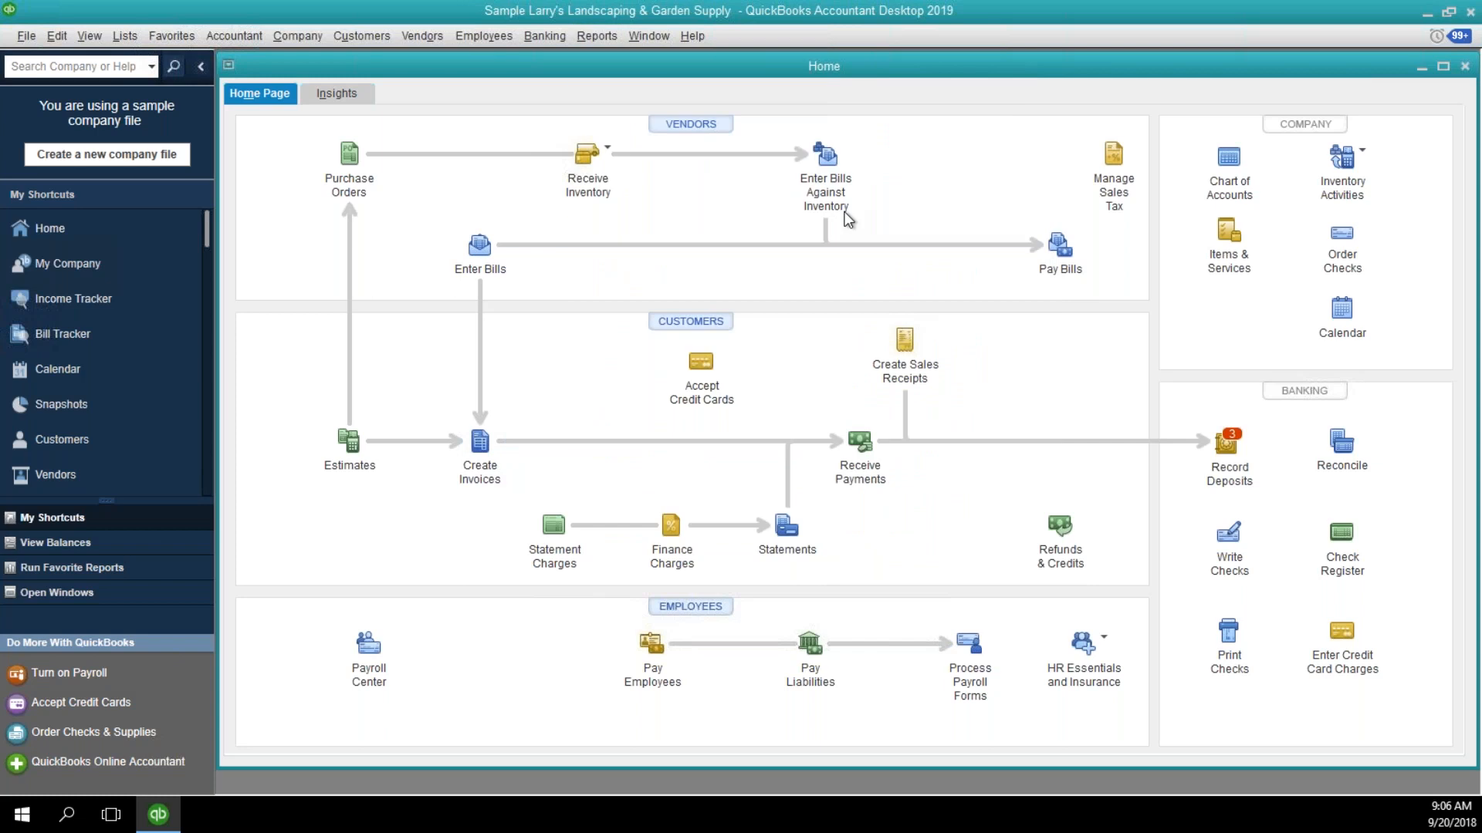
{"action": "left_click_drag", "start_coordinate": [647, 74], "coordinate": [1312, 104]}
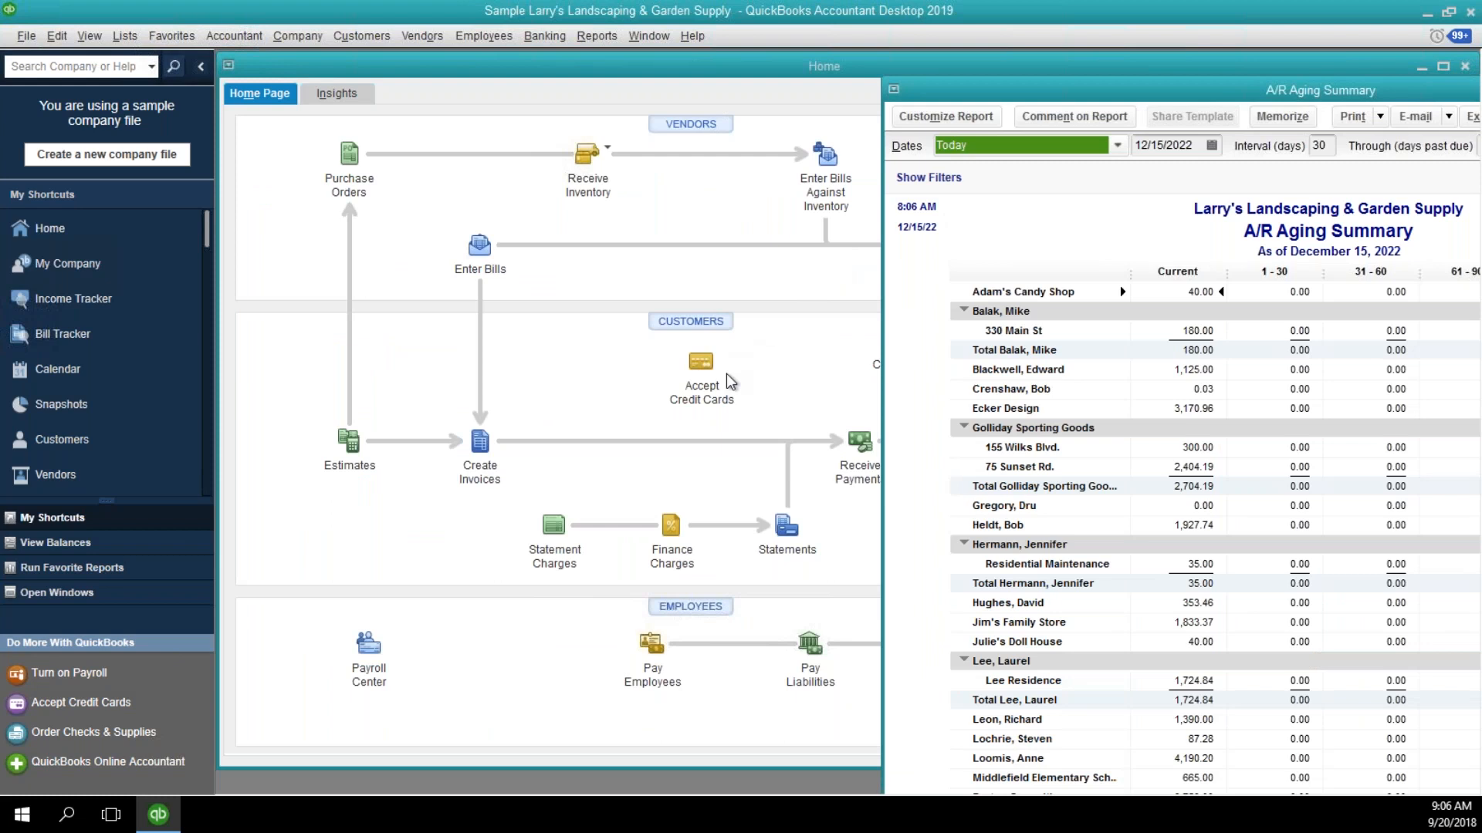
Start a customer payment received from Ecker Design with a payment amount of 4,100.00.
{"action": "left_click", "coordinate": [859, 441]}
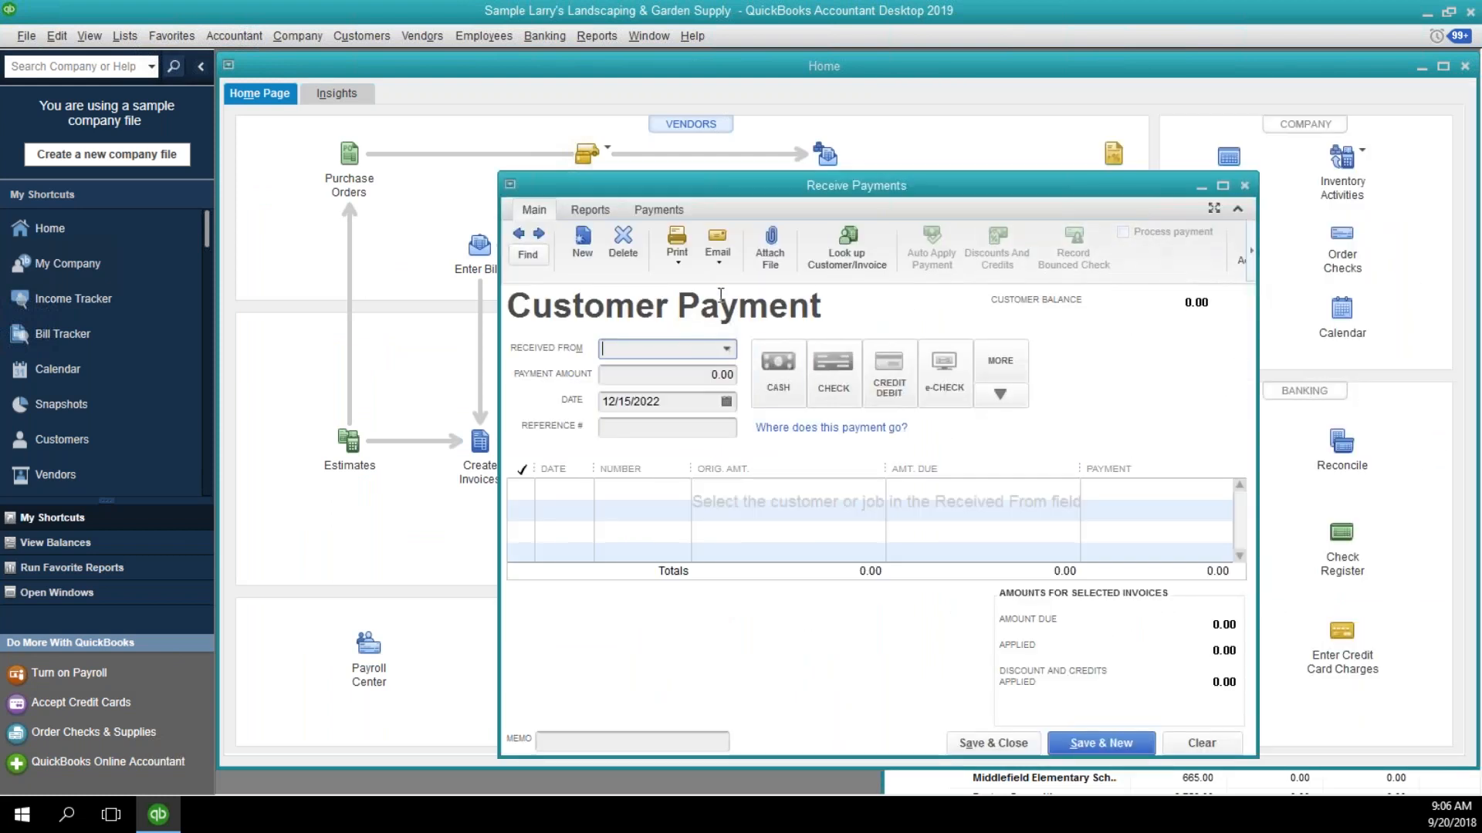
{"action": "type", "text": "edker"}
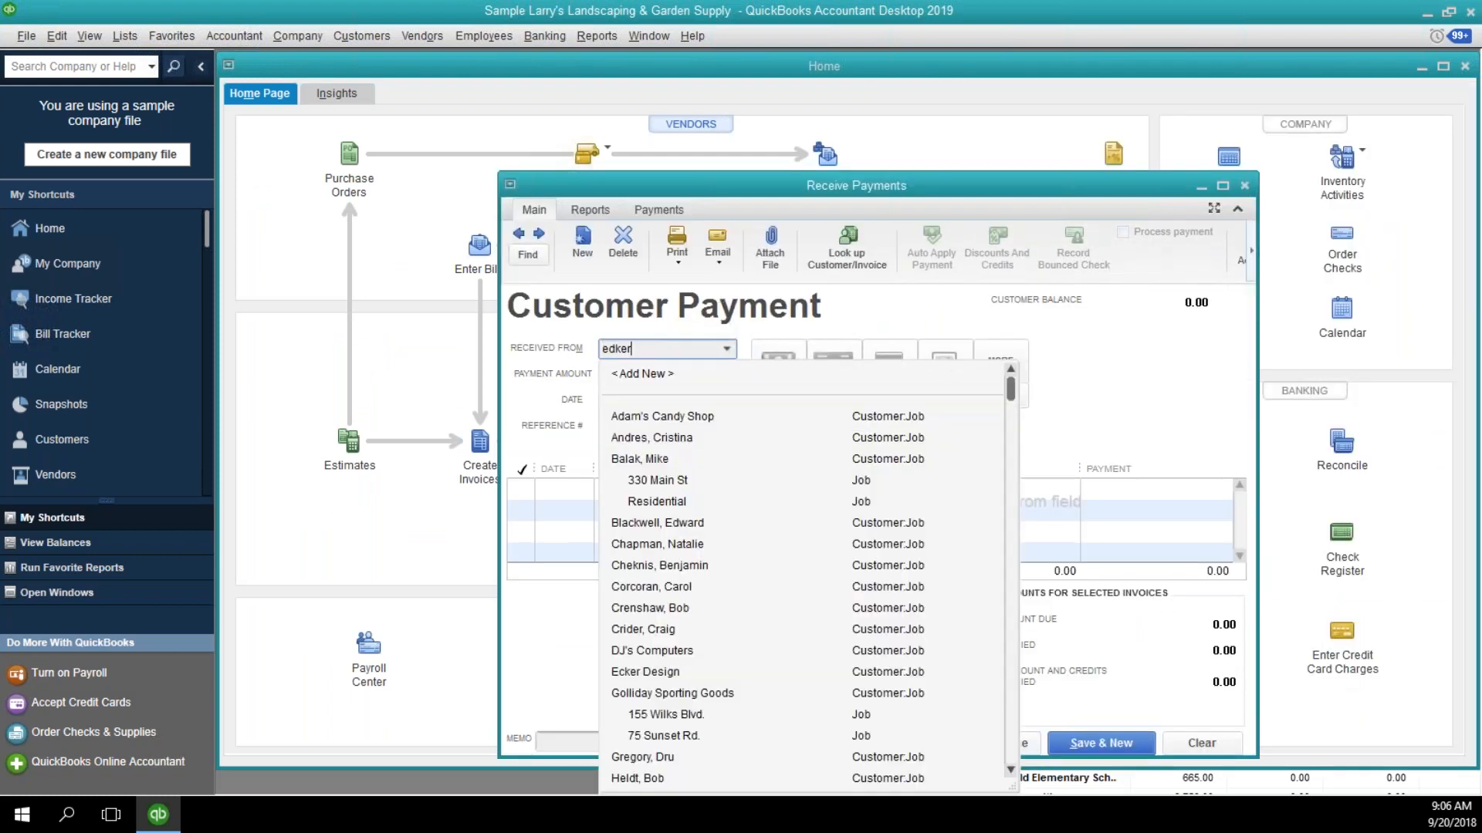
{"action": "key", "text": "BackSpace"}
{"action": "key", "text": "BackSpace"}
{"action": "key", "text": "BackSpace"}
{"action": "key", "text": "BackSpace"}
{"action": "key", "text": "Tab"}
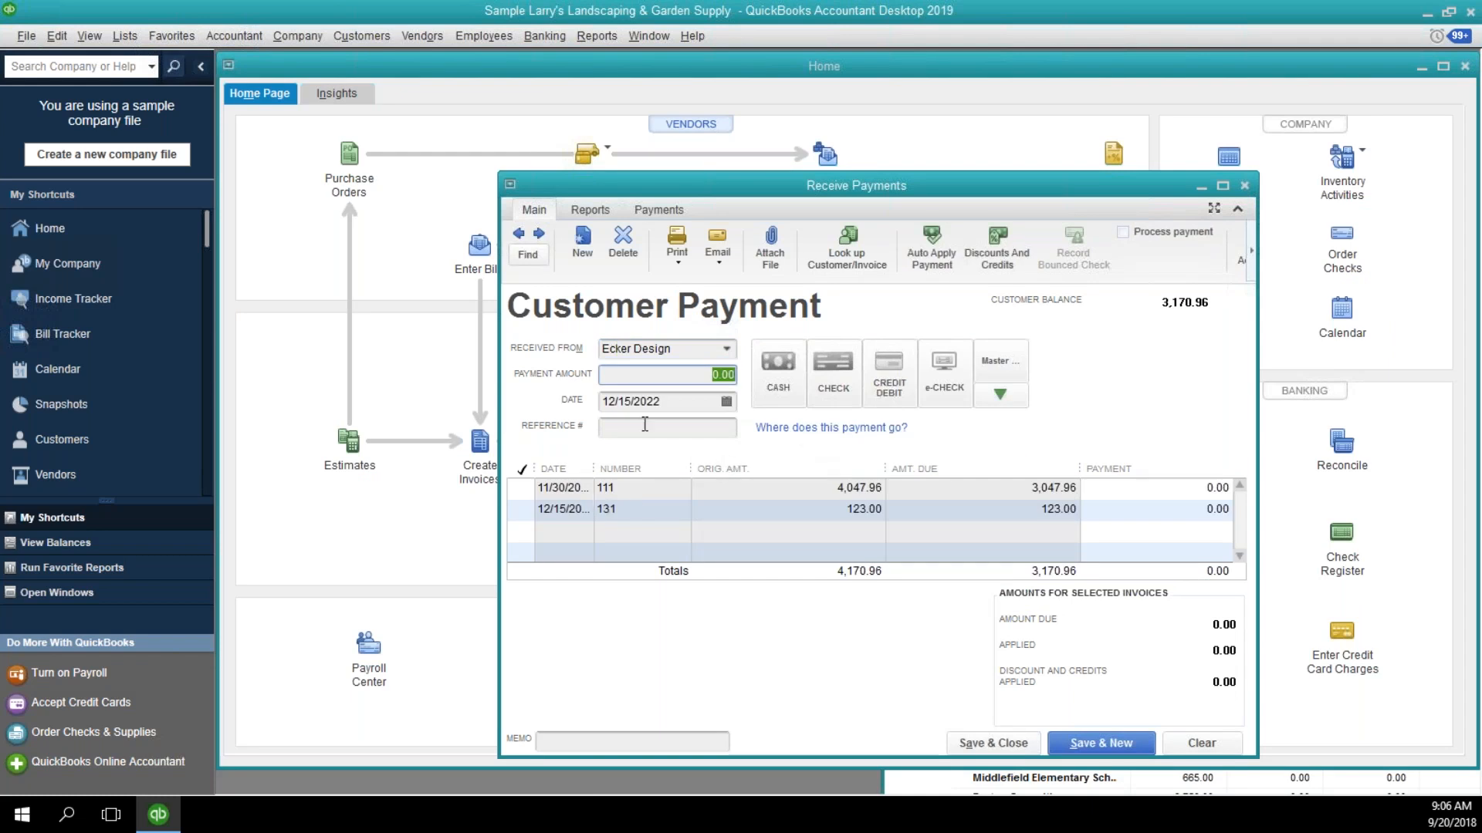
{"action": "type", "text": "4,"}
{"action": "type", "text": "100.00"}
{"action": "key", "text": "Tab"}
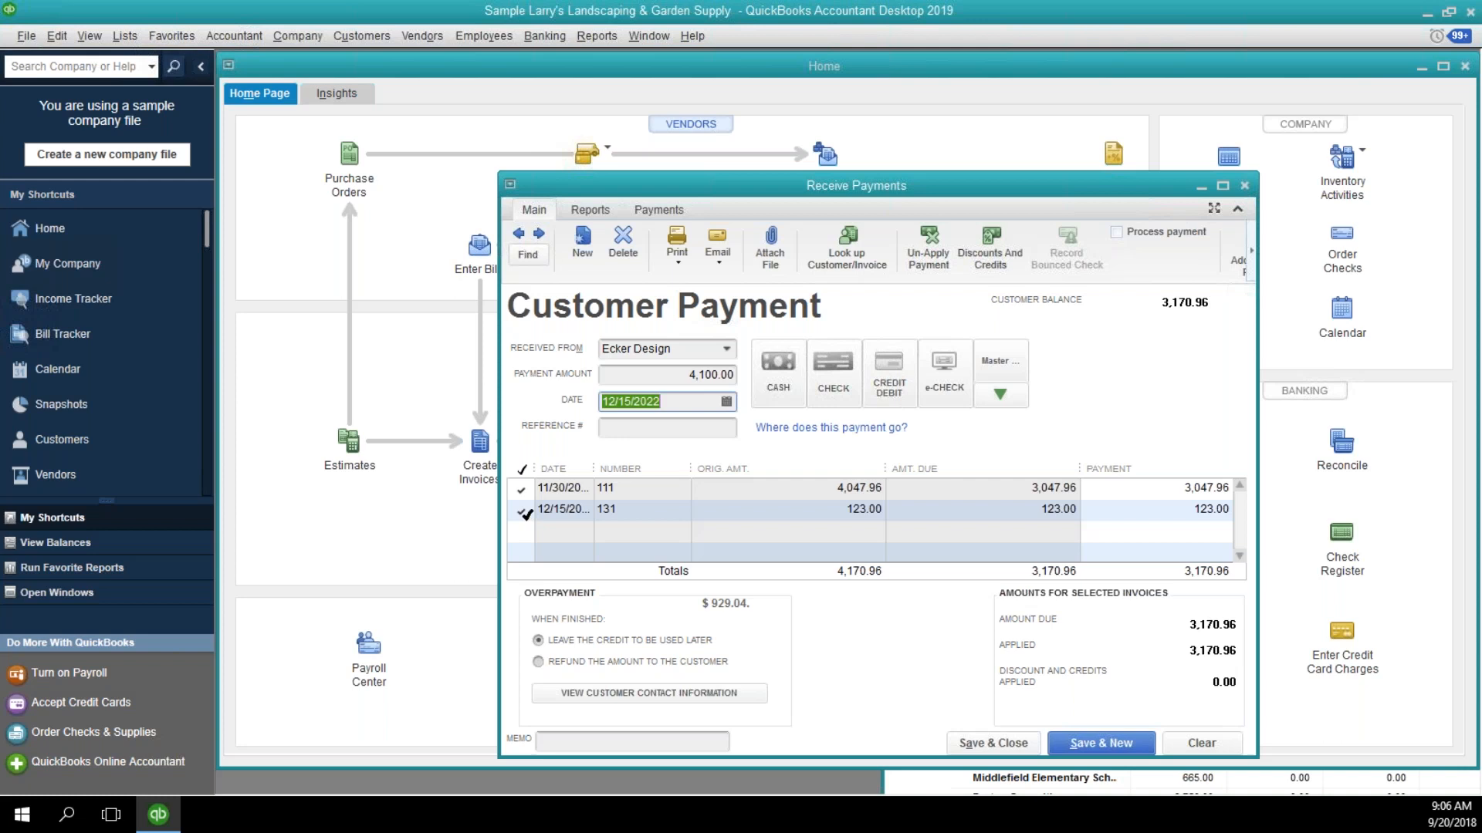
Remove the payment's application from both open invoices of the customer.
{"action": "left_click", "coordinate": [521, 511]}
{"action": "left_click", "coordinate": [522, 489]}
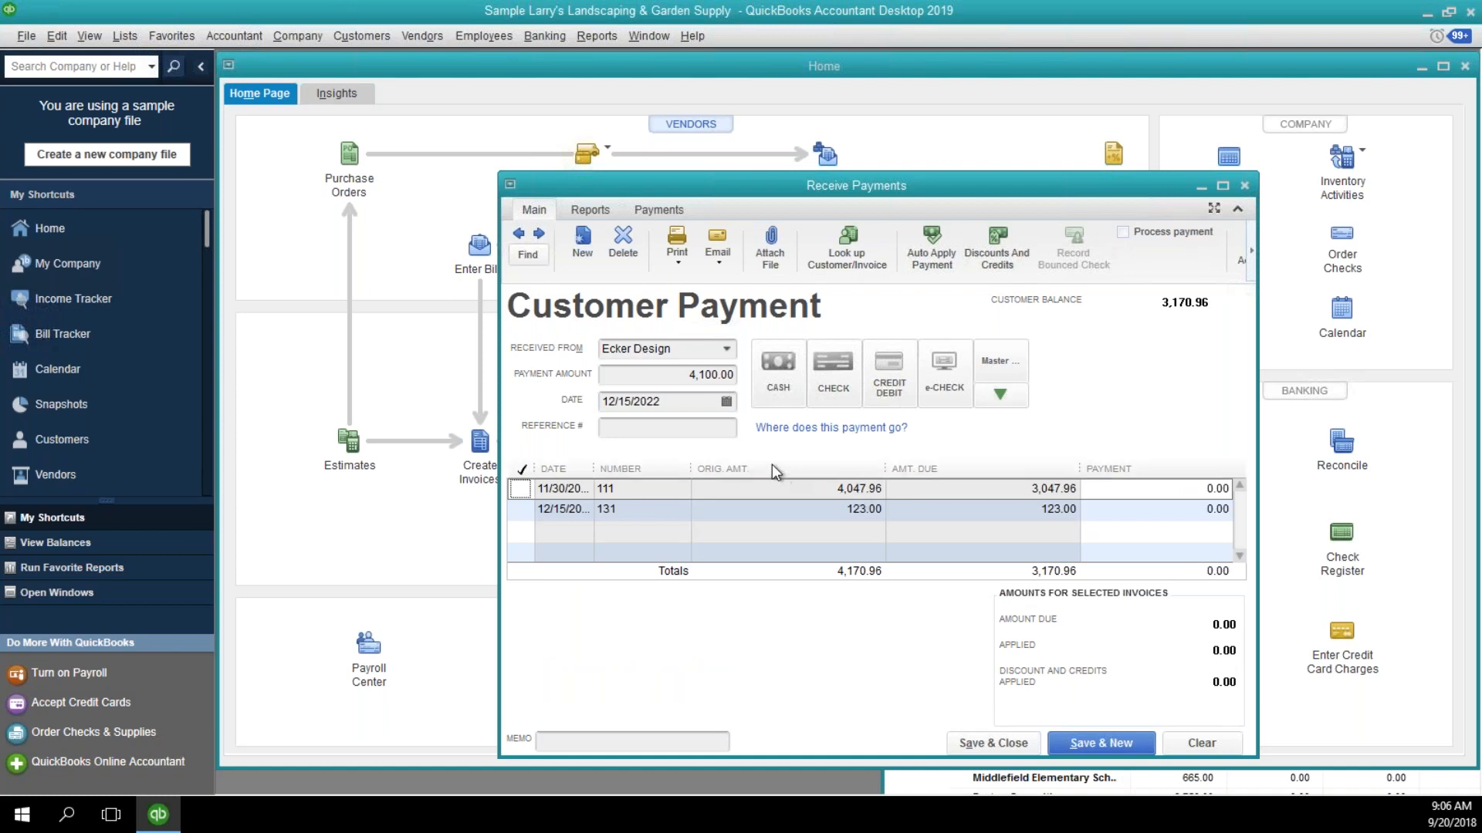
{"action": "left_click", "coordinate": [520, 488]}
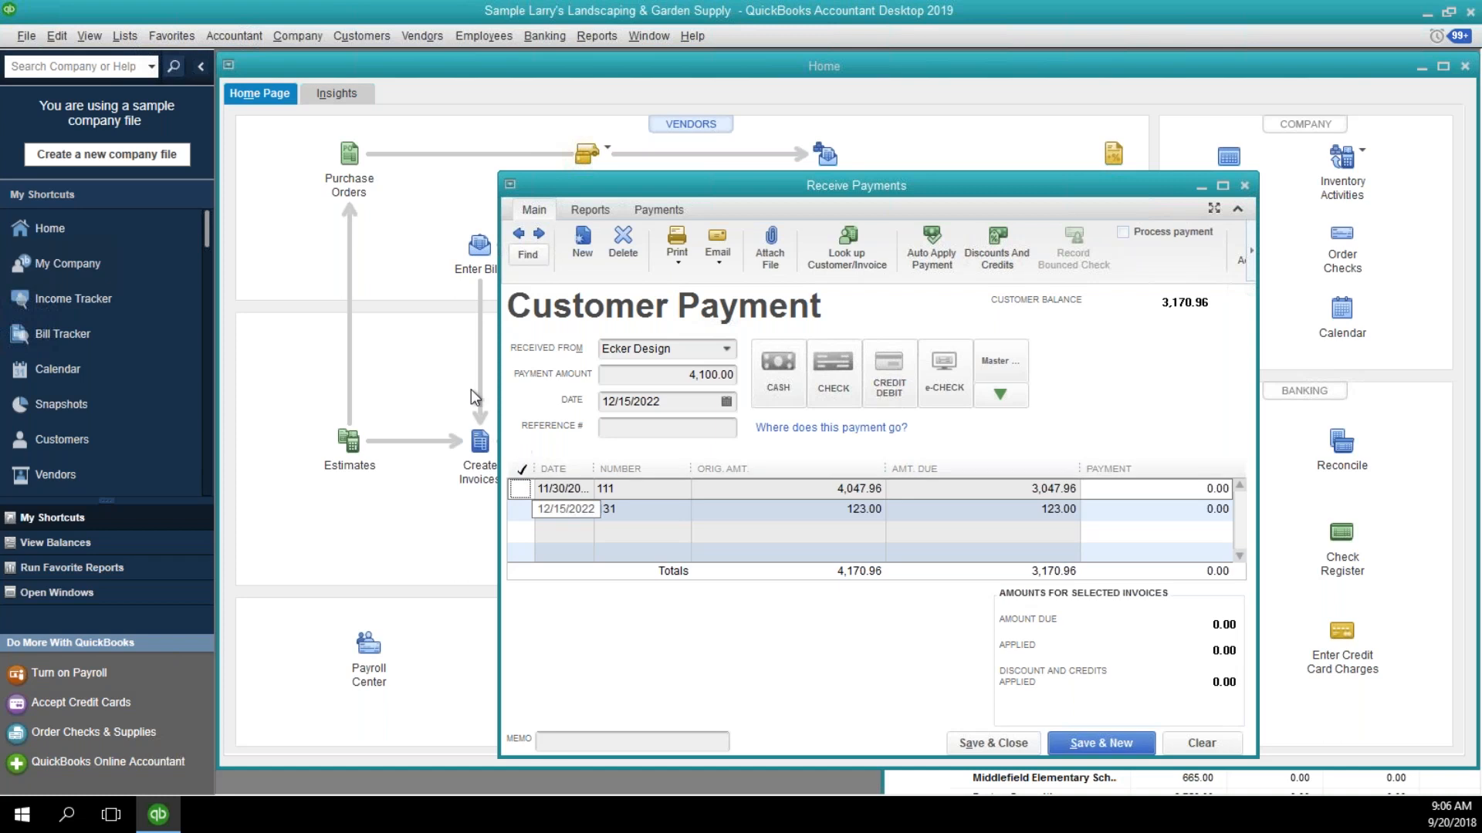
Turn off automatically applying payments in the company preferences for Payments.
{"action": "left_click", "coordinate": [90, 37]}
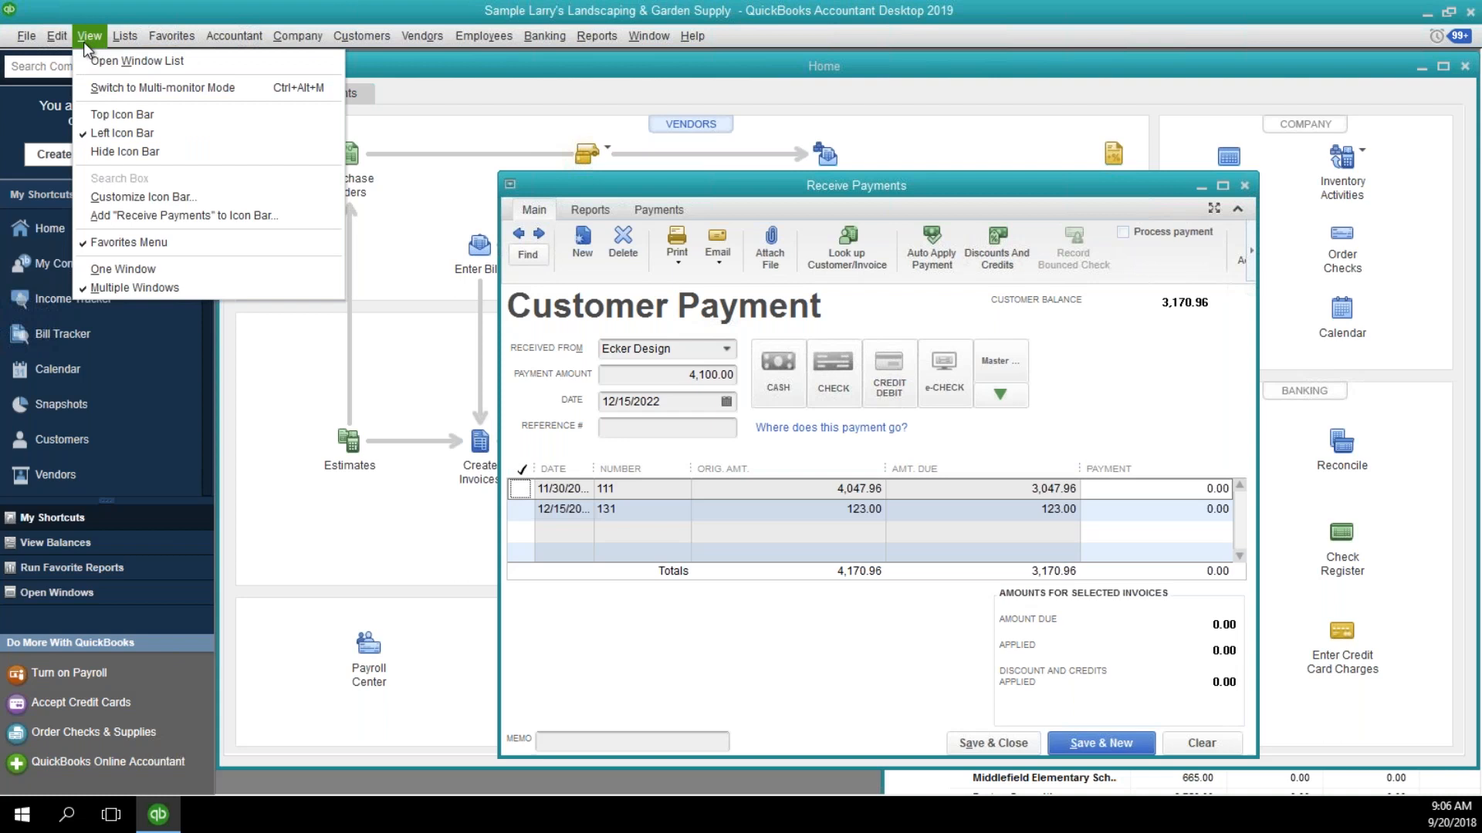
{"action": "left_click", "coordinate": [63, 37]}
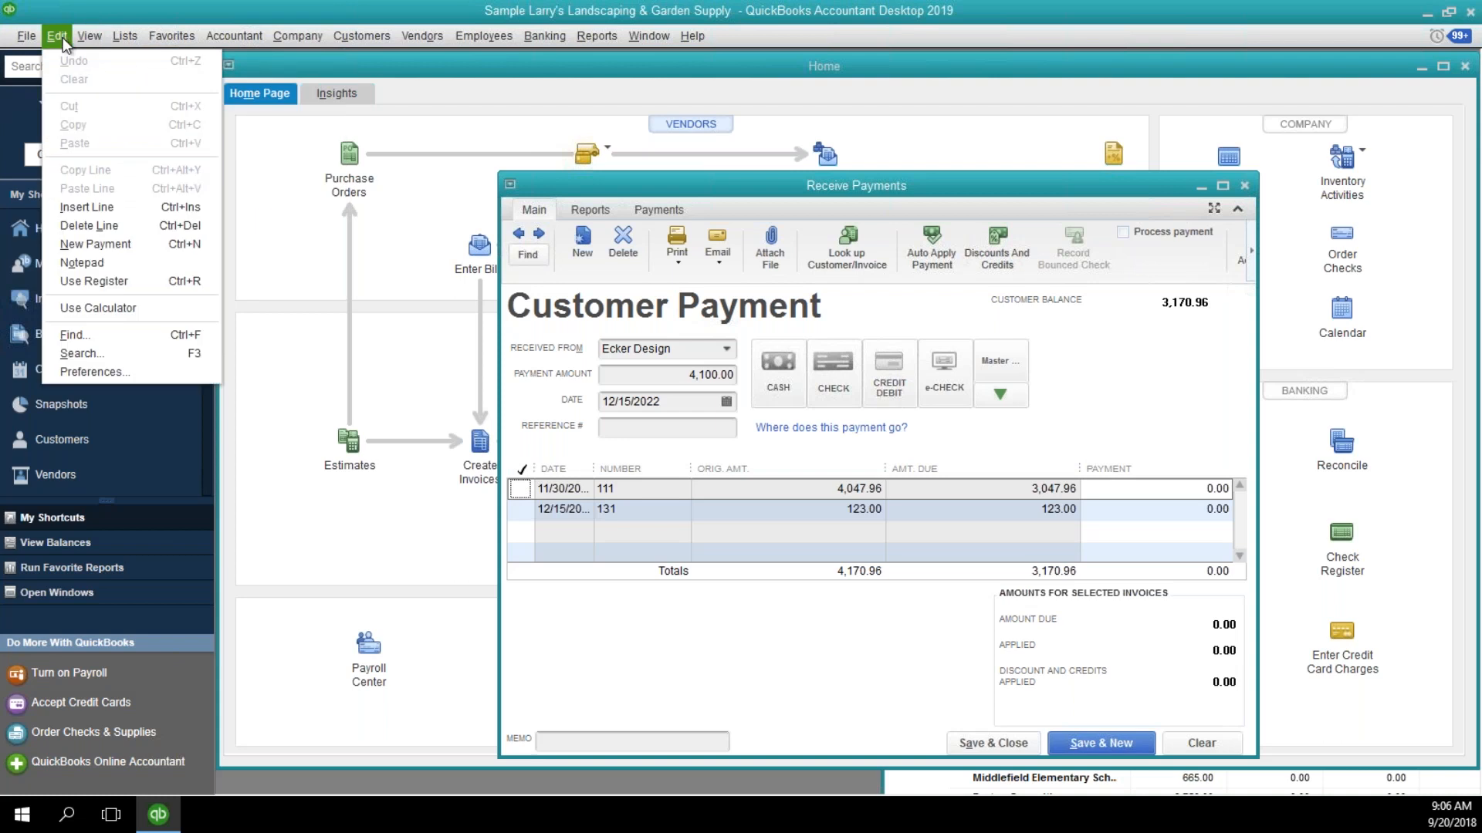
{"action": "left_click", "coordinate": [105, 375]}
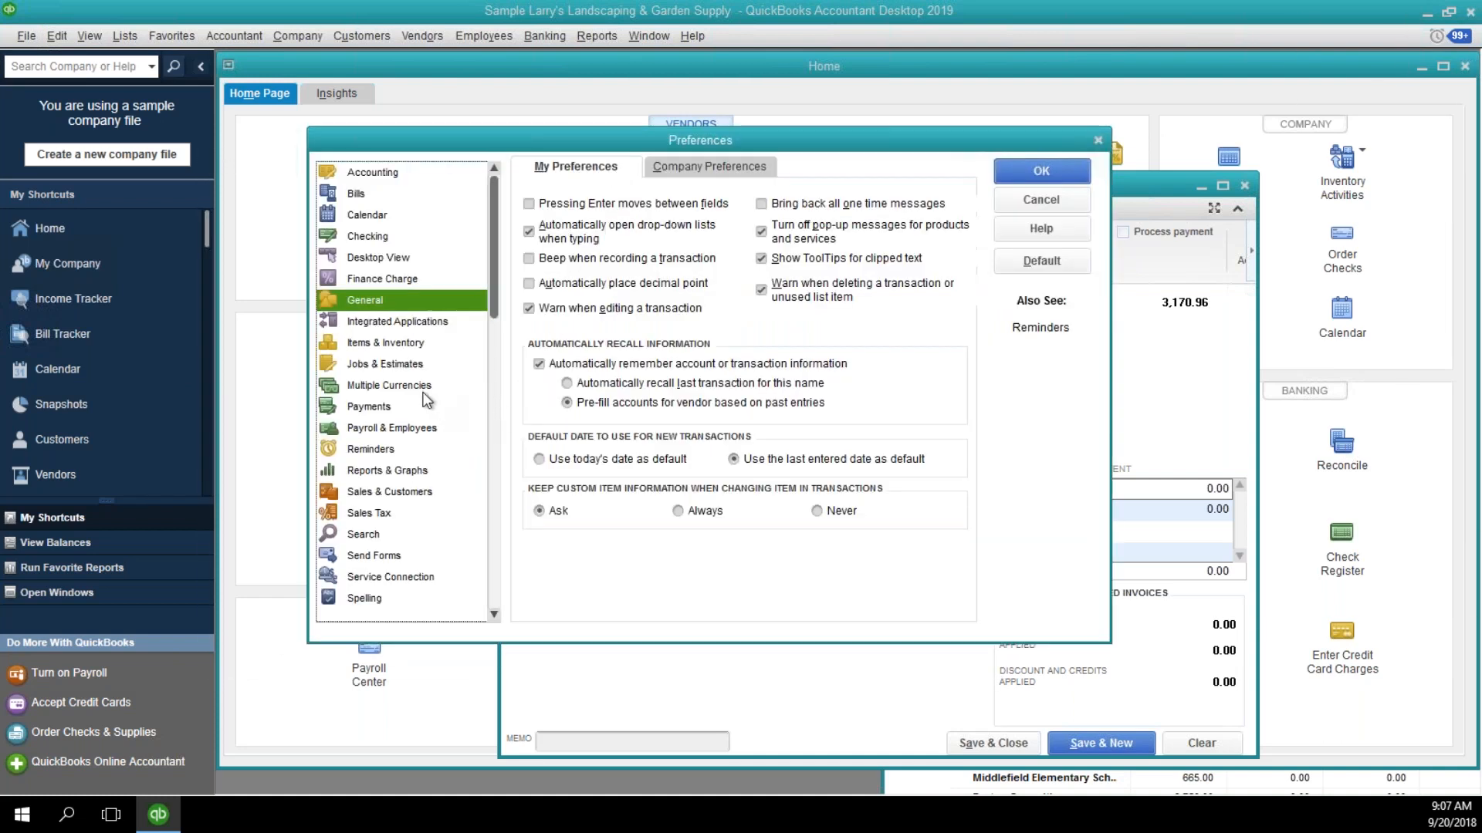
{"action": "left_click", "coordinate": [403, 409]}
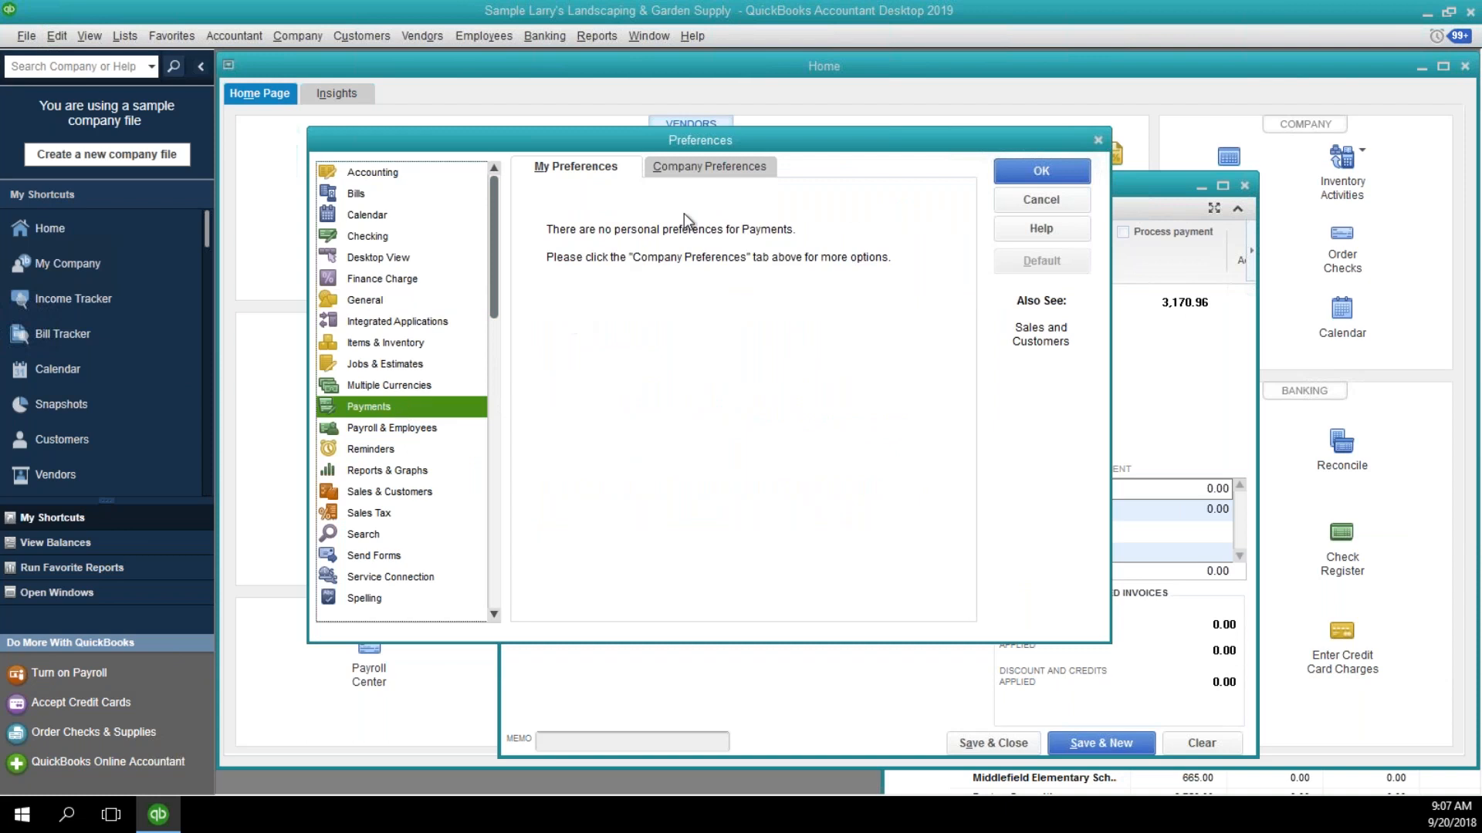
{"action": "left_click", "coordinate": [701, 165]}
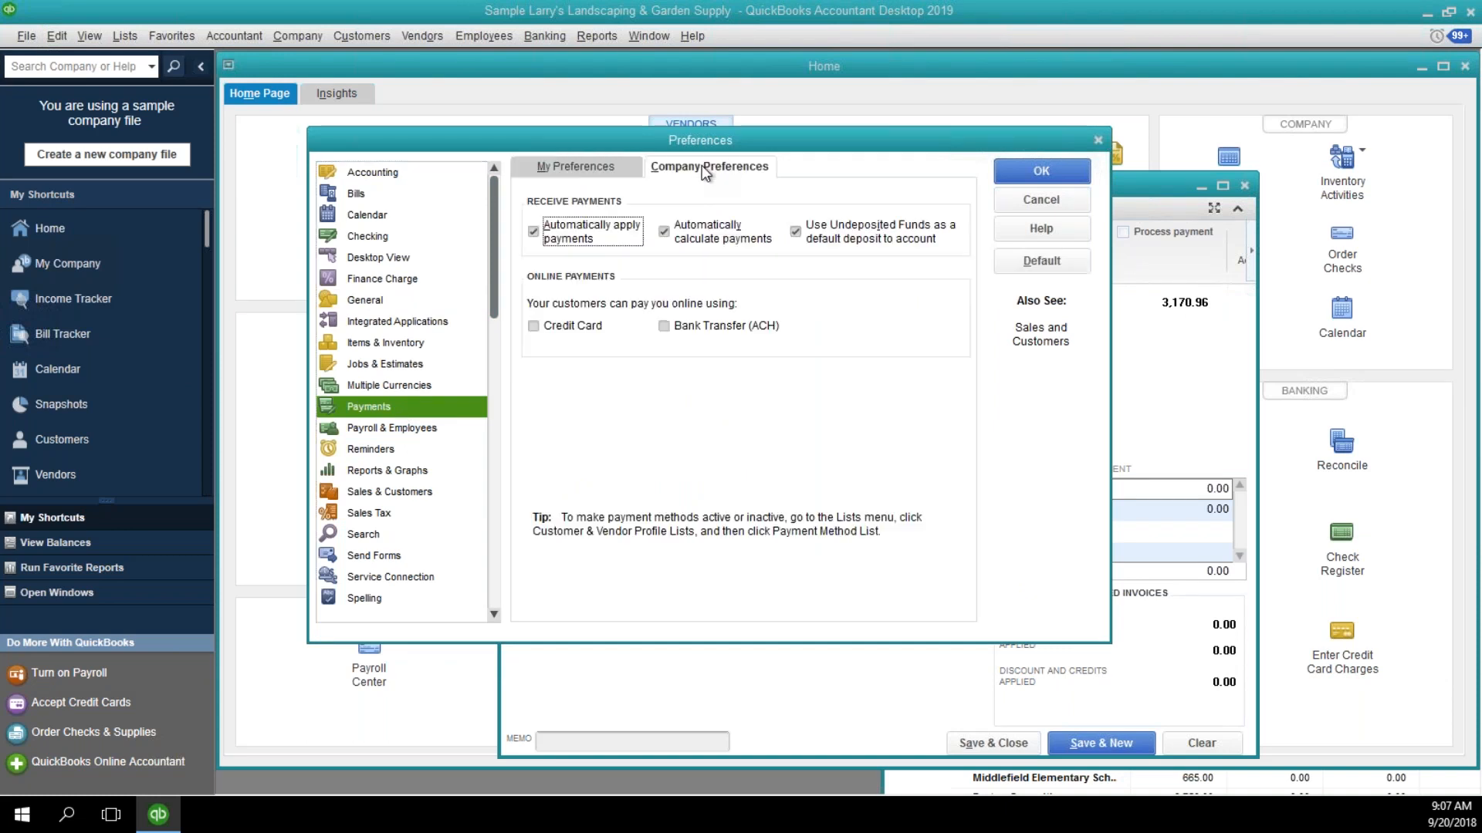
{"action": "left_click", "coordinate": [539, 236]}
{"action": "left_click", "coordinate": [1036, 173]}
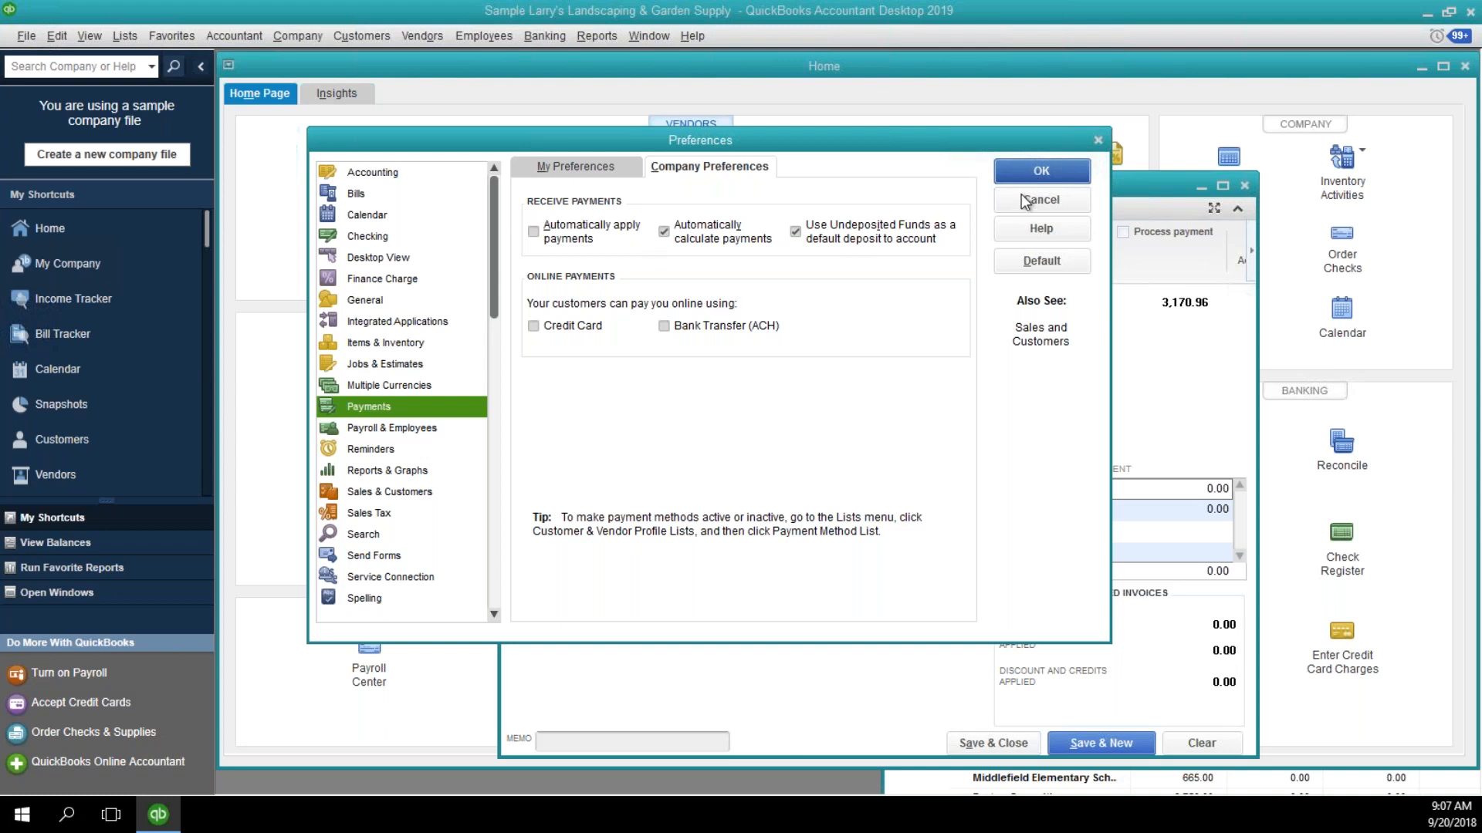
Close the preferences and clear the unsaved Ecker Design payment from the customer payment form.
{"action": "left_click", "coordinate": [1019, 199]}
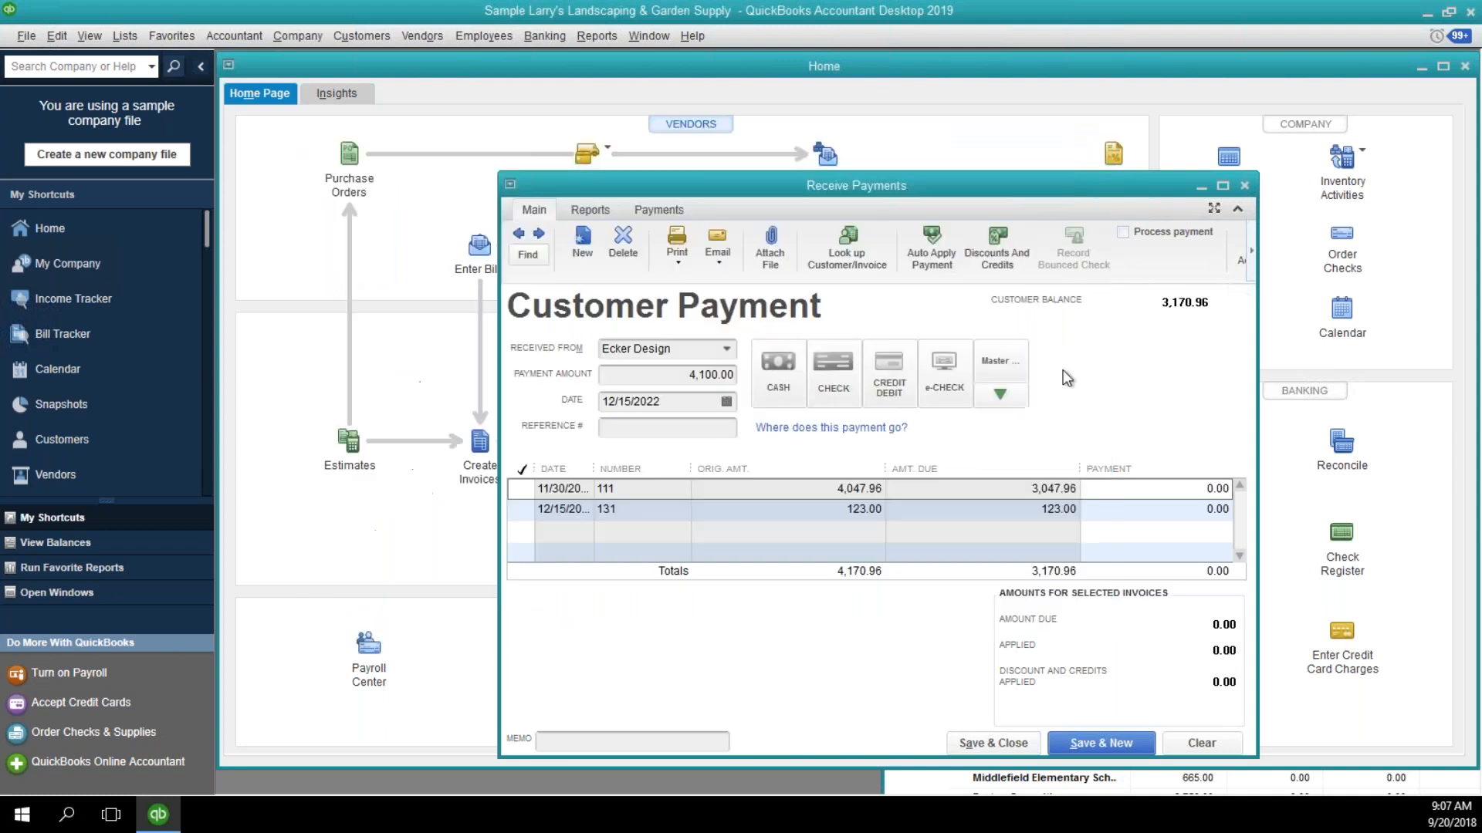
{"action": "key", "text": "Escape"}
{"action": "left_click", "coordinate": [858, 463]}
{"action": "left_click", "coordinate": [1173, 742]}
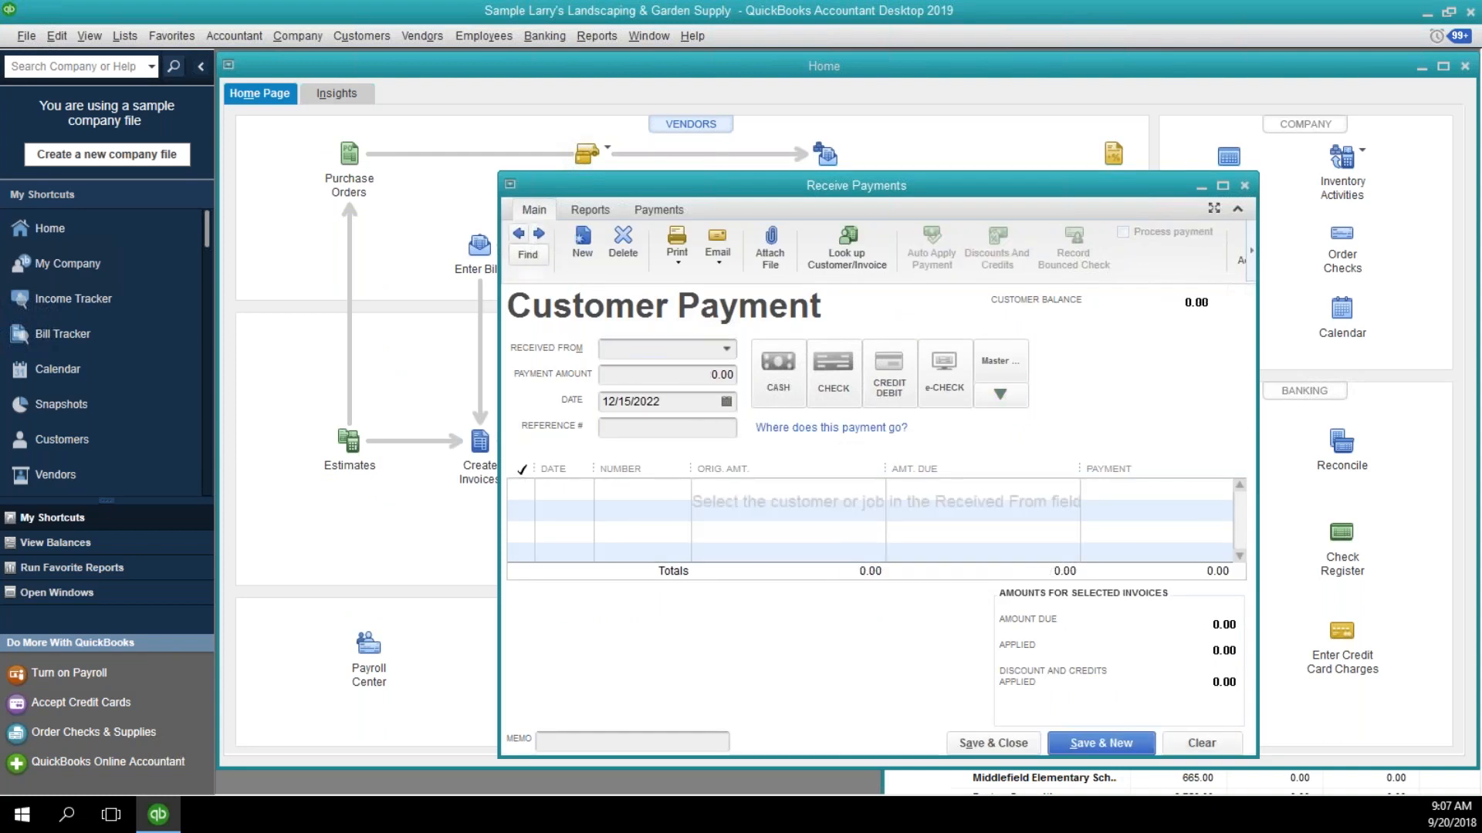
Go back through the recorded customer payments to the 2,000.00 payment dated 12/12/2022.
{"action": "left_click", "coordinate": [523, 238]}
{"action": "left_click", "coordinate": [524, 237]}
{"action": "left_click", "coordinate": [523, 238]}
{"action": "left_click", "coordinate": [521, 236]}
{"action": "left_click", "coordinate": [521, 235]}
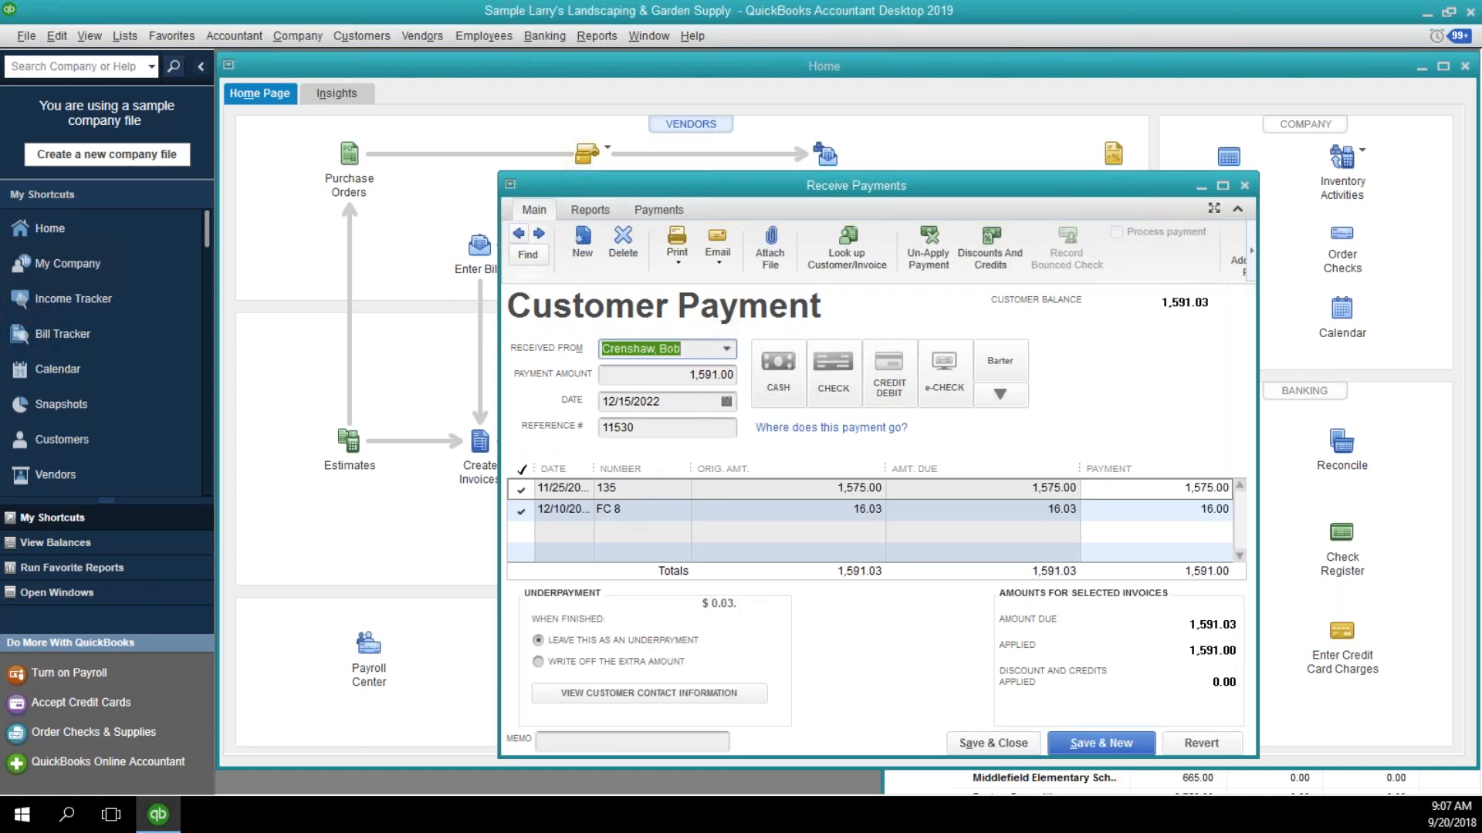
{"action": "left_click", "coordinate": [521, 236]}
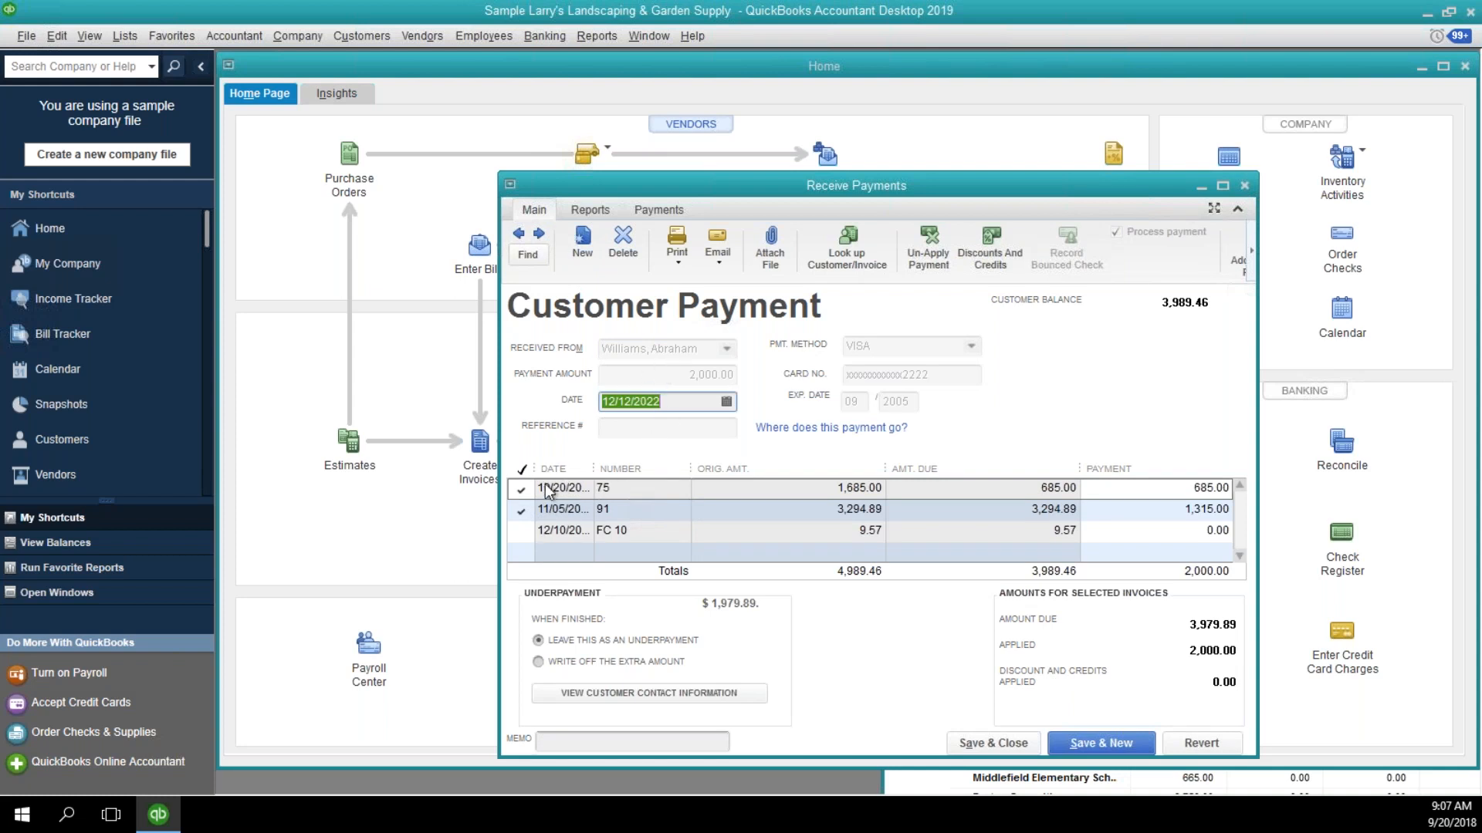
Remove the payment's application from invoices 75 and 91 and apply the full 2,000.00 to invoice 91.
{"action": "left_click", "coordinate": [518, 490]}
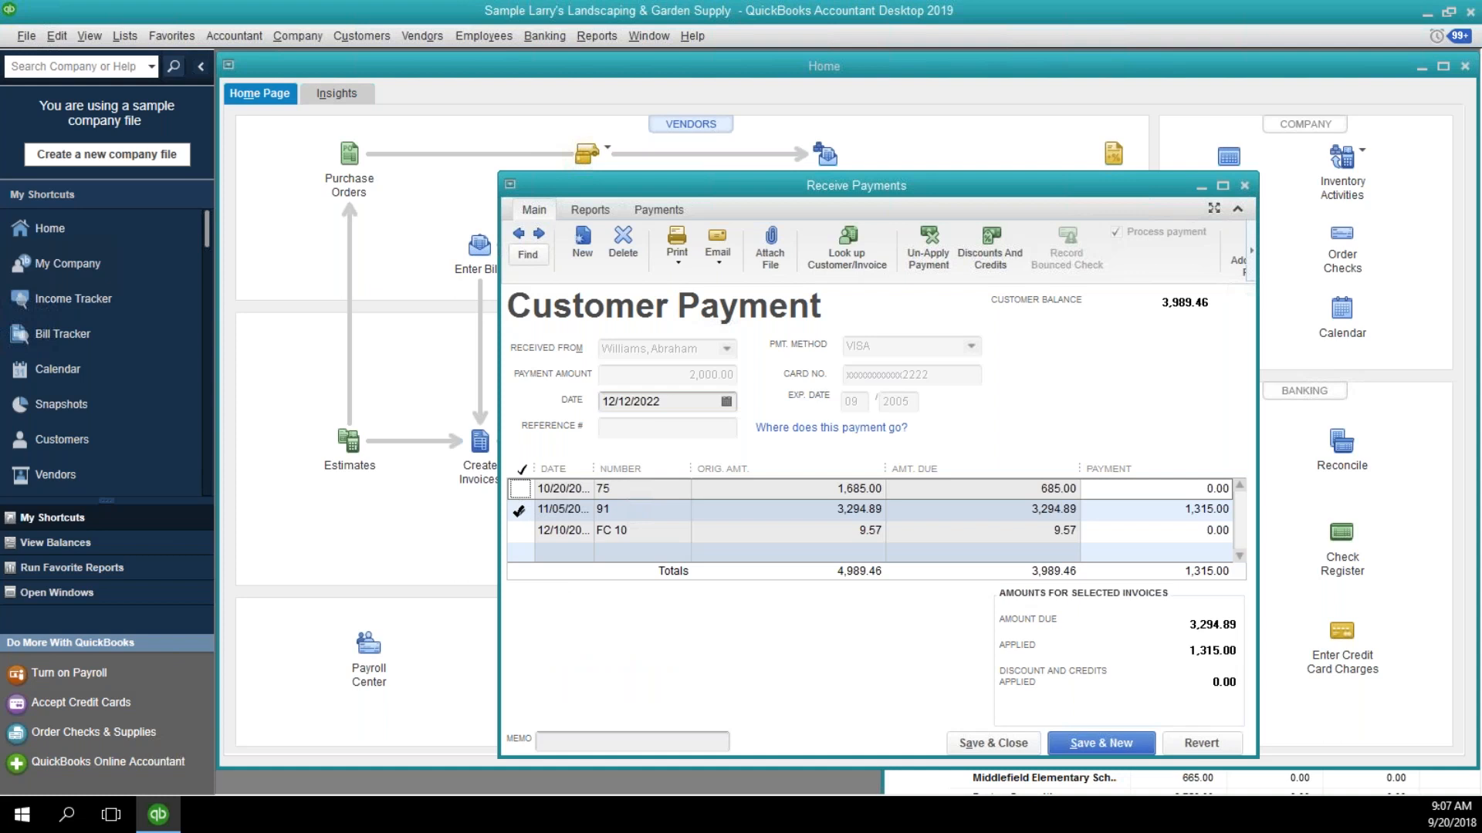
{"action": "left_click", "coordinate": [520, 510]}
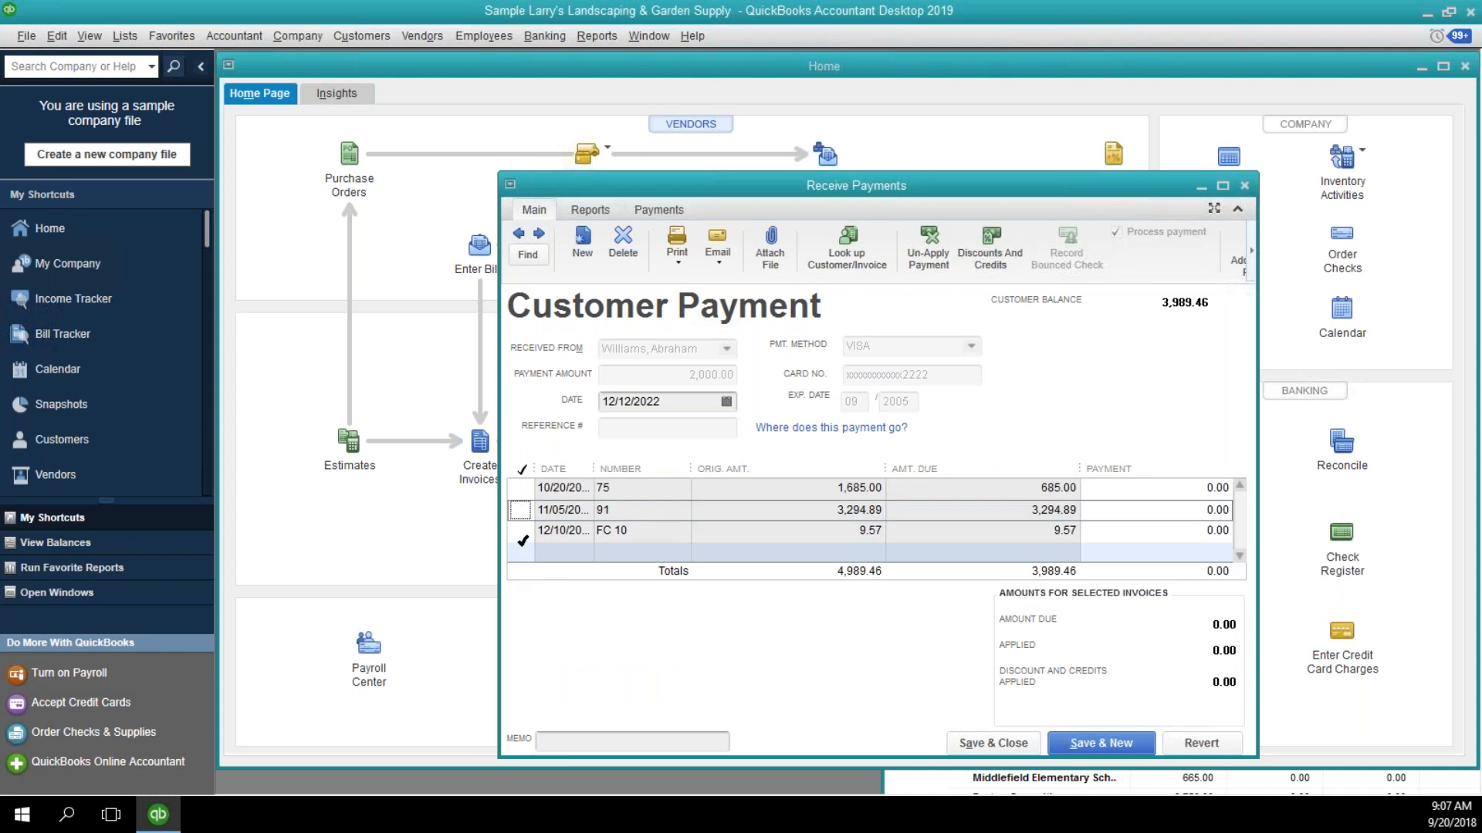
{"action": "left_click", "coordinate": [524, 512]}
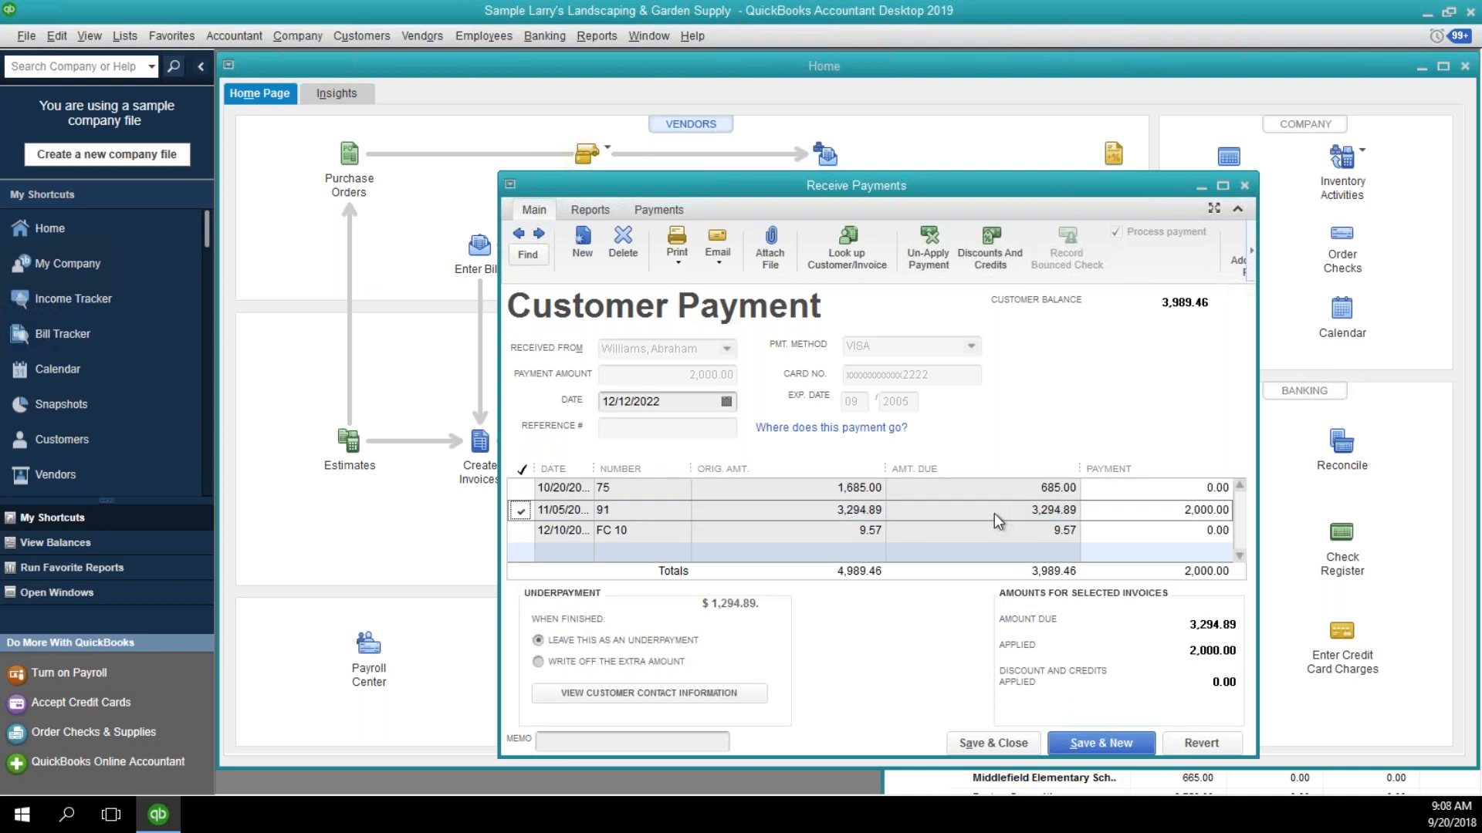
Reapply the payment to invoices 75 and 91, remove it from invoice 75 again, and close the payment window.
{"action": "left_click", "coordinate": [521, 511]}
{"action": "left_click", "coordinate": [520, 489]}
{"action": "left_click", "coordinate": [520, 510]}
{"action": "left_click", "coordinate": [519, 489]}
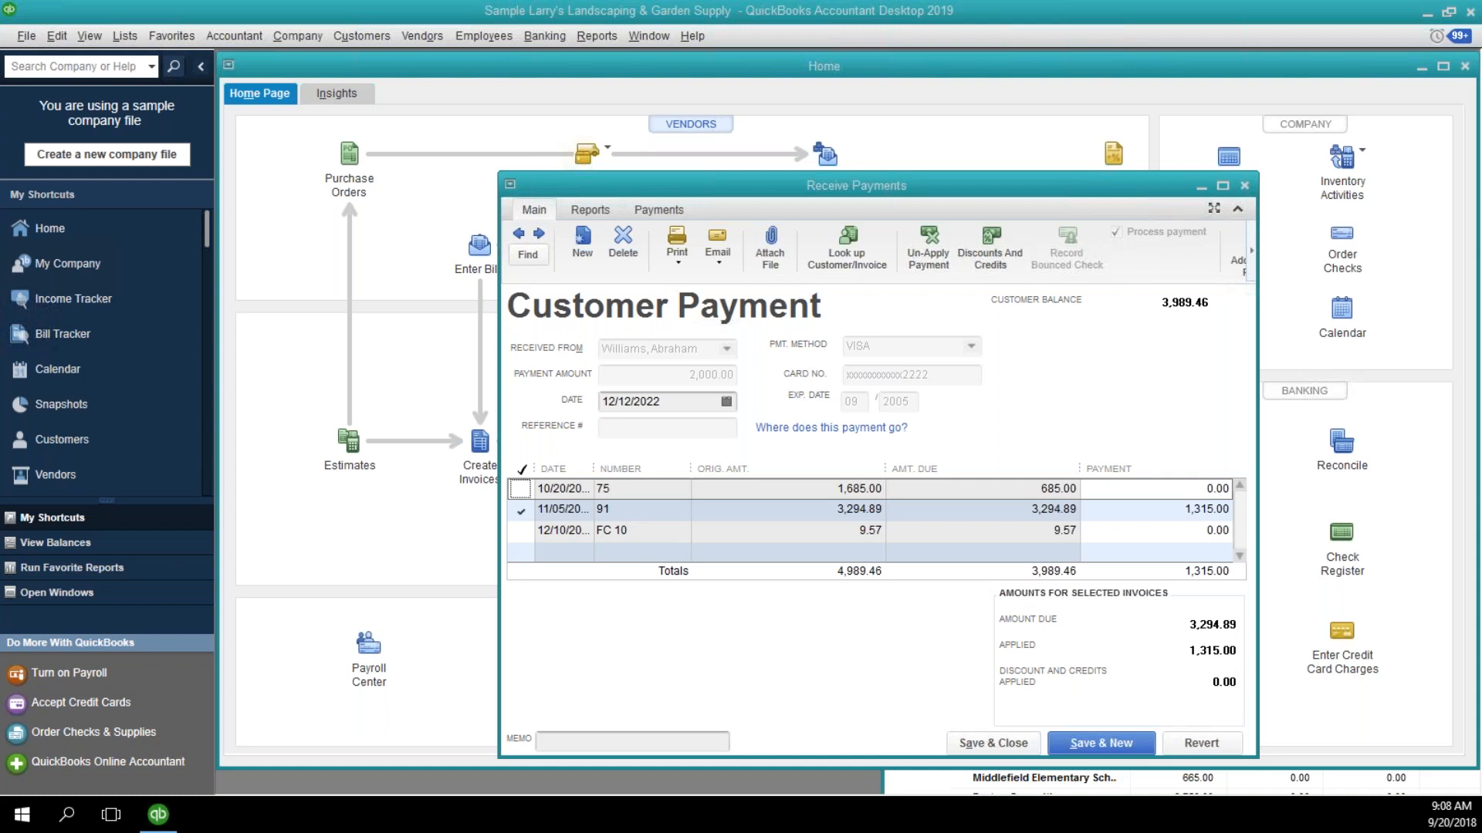
{"action": "left_click", "coordinate": [1244, 185]}
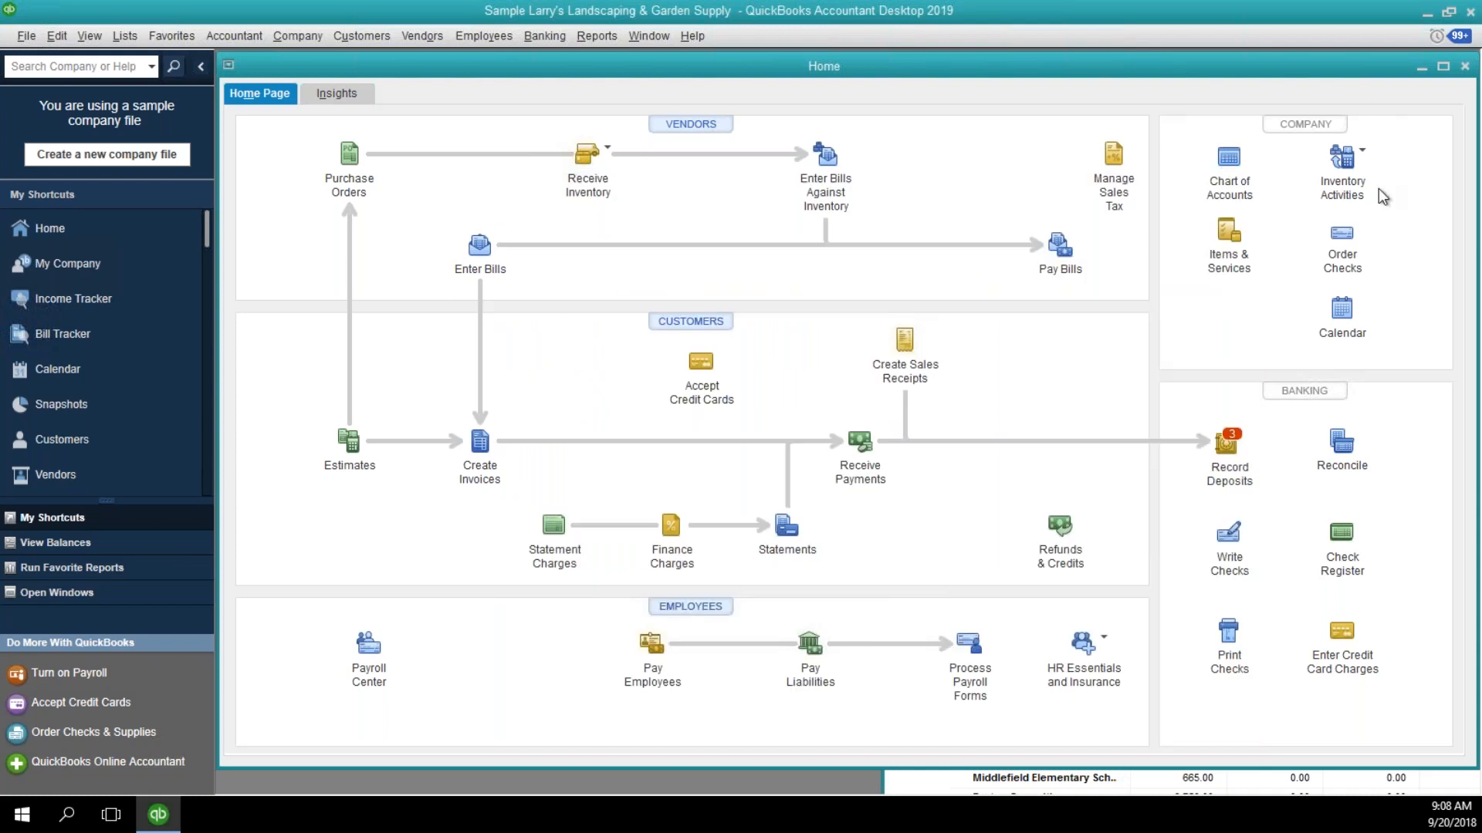
{"action": "left_click", "coordinate": [590, 44]}
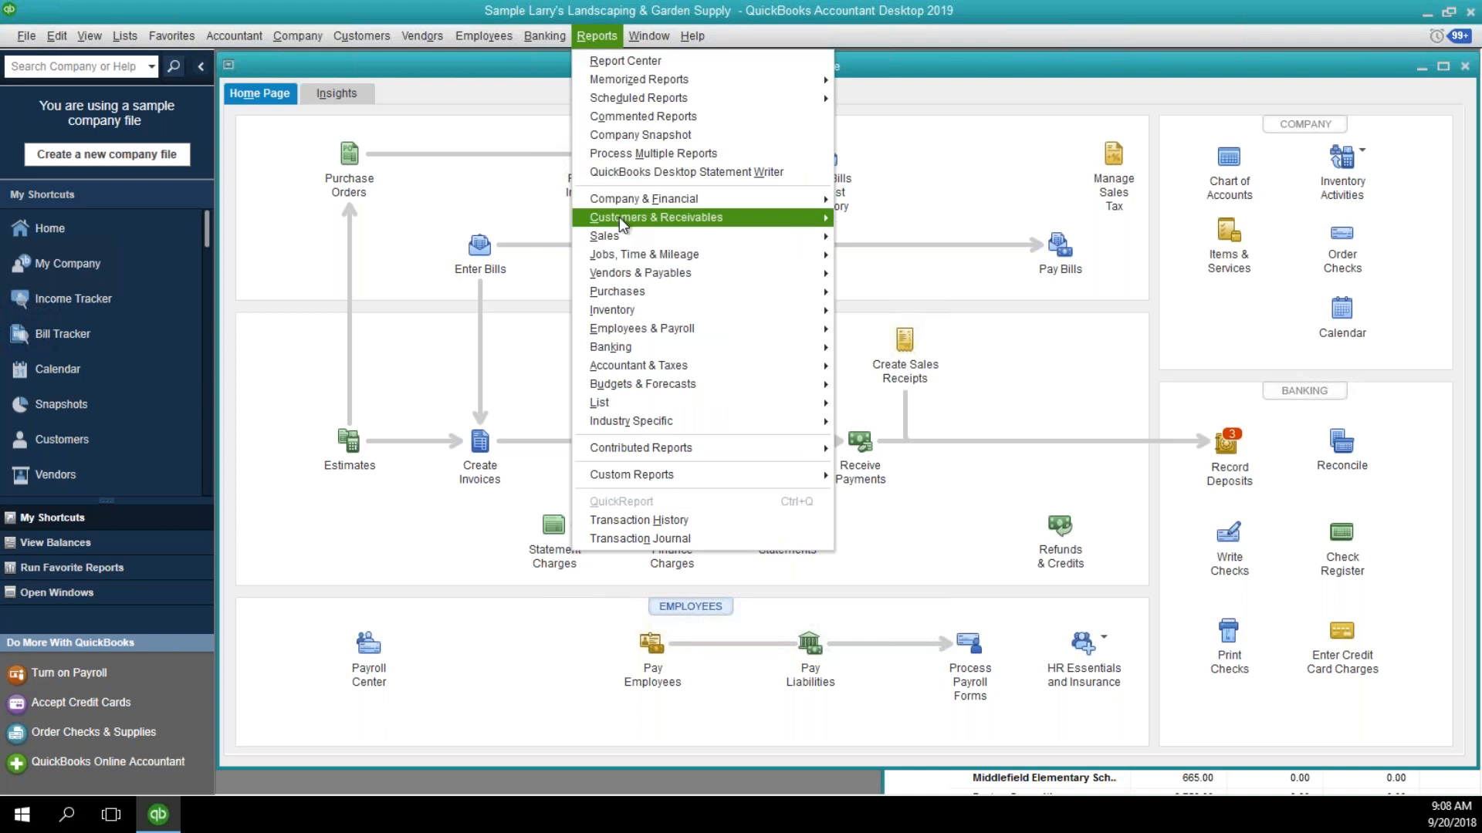
{"action": "mouse_move", "coordinate": [619, 218]}
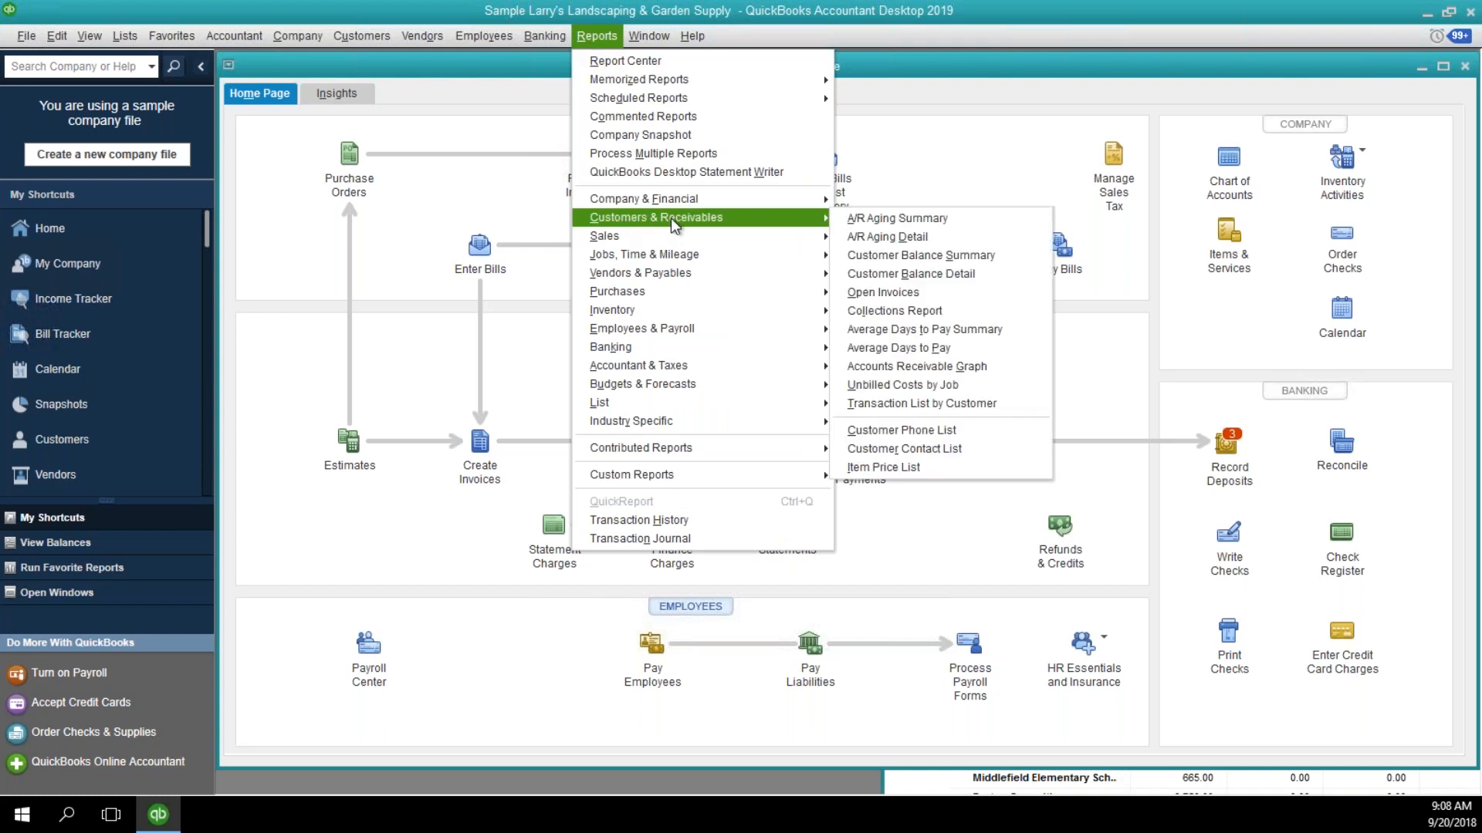
{"action": "left_click", "coordinate": [903, 161]}
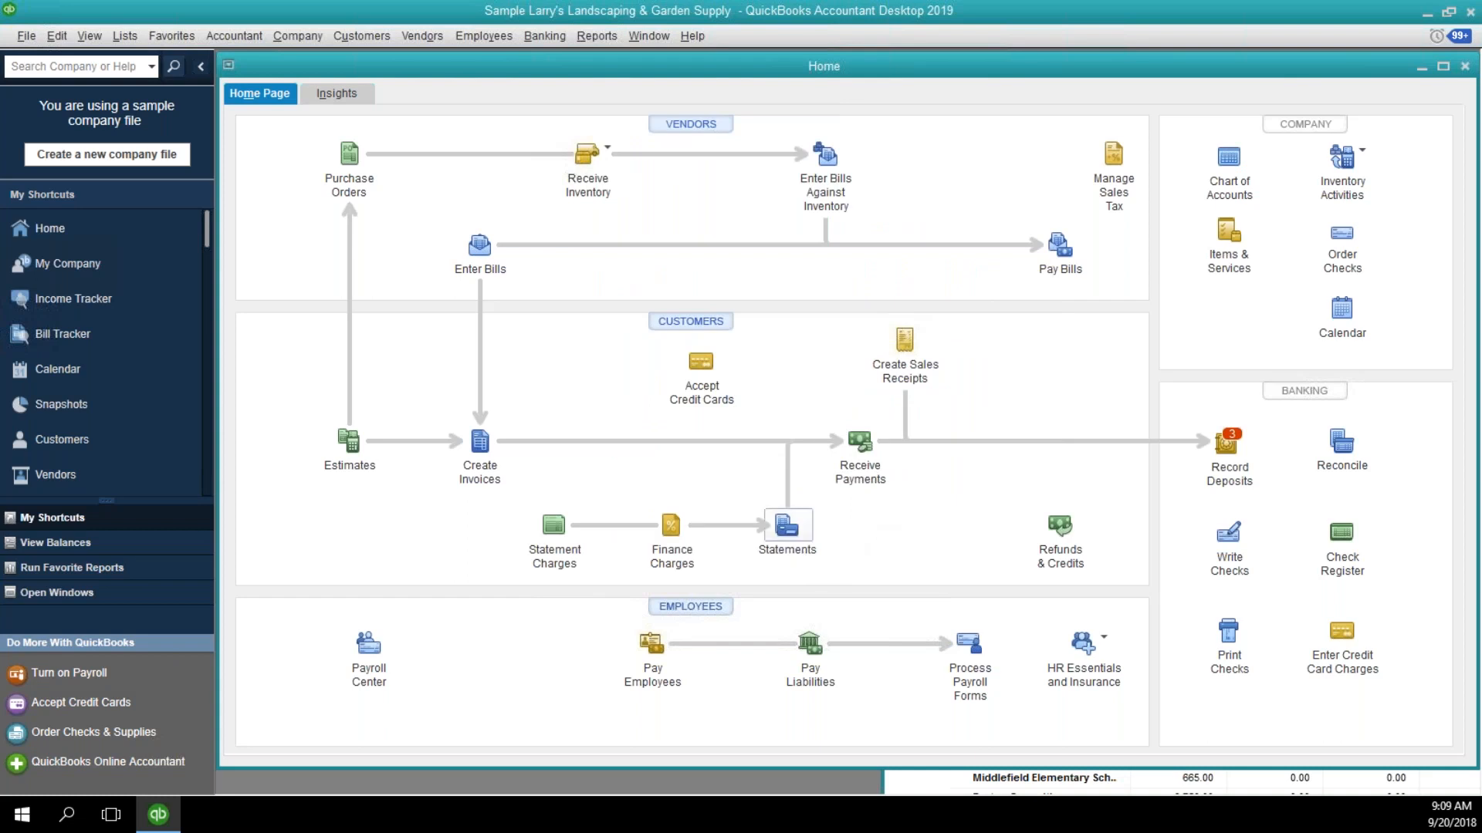
Set up a statement for one customer covering all open transactions as of the statement date, showing invoice item details and skipping zero balances.
{"action": "left_click", "coordinate": [787, 527]}
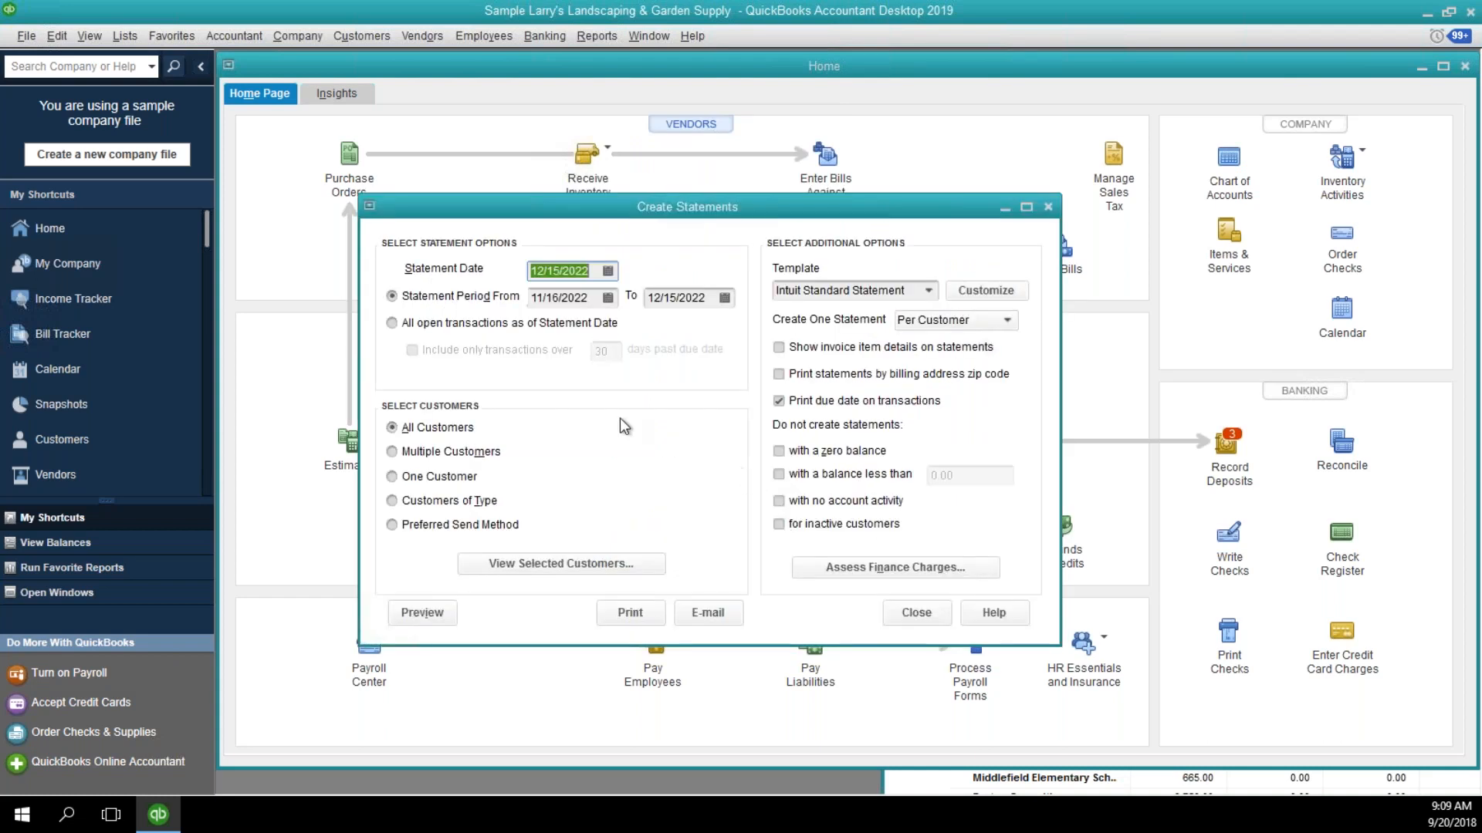
{"action": "left_click", "coordinate": [436, 323]}
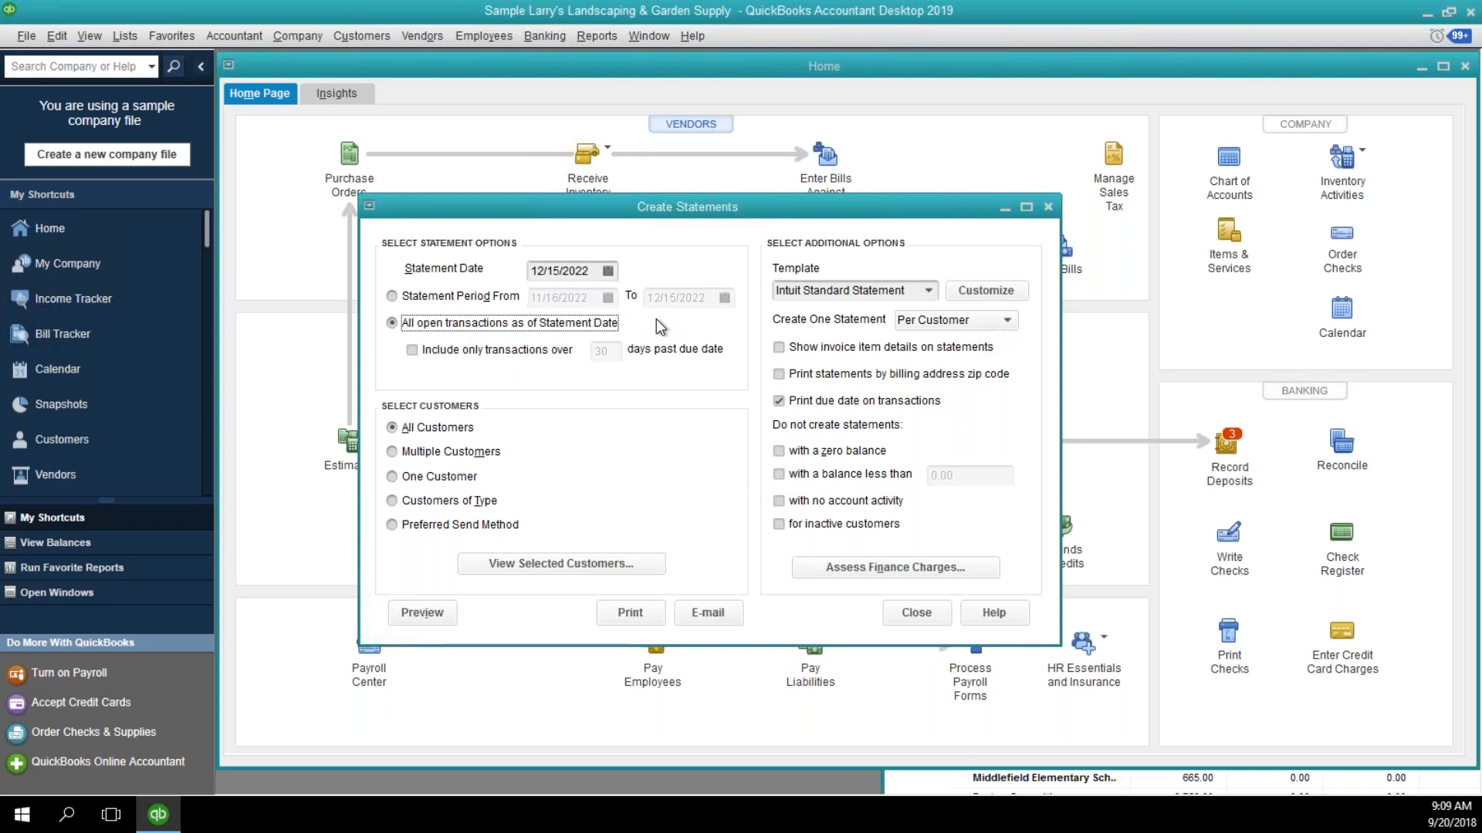
{"action": "left_click", "coordinate": [429, 299]}
{"action": "left_click", "coordinate": [419, 321]}
{"action": "left_click", "coordinate": [392, 477]}
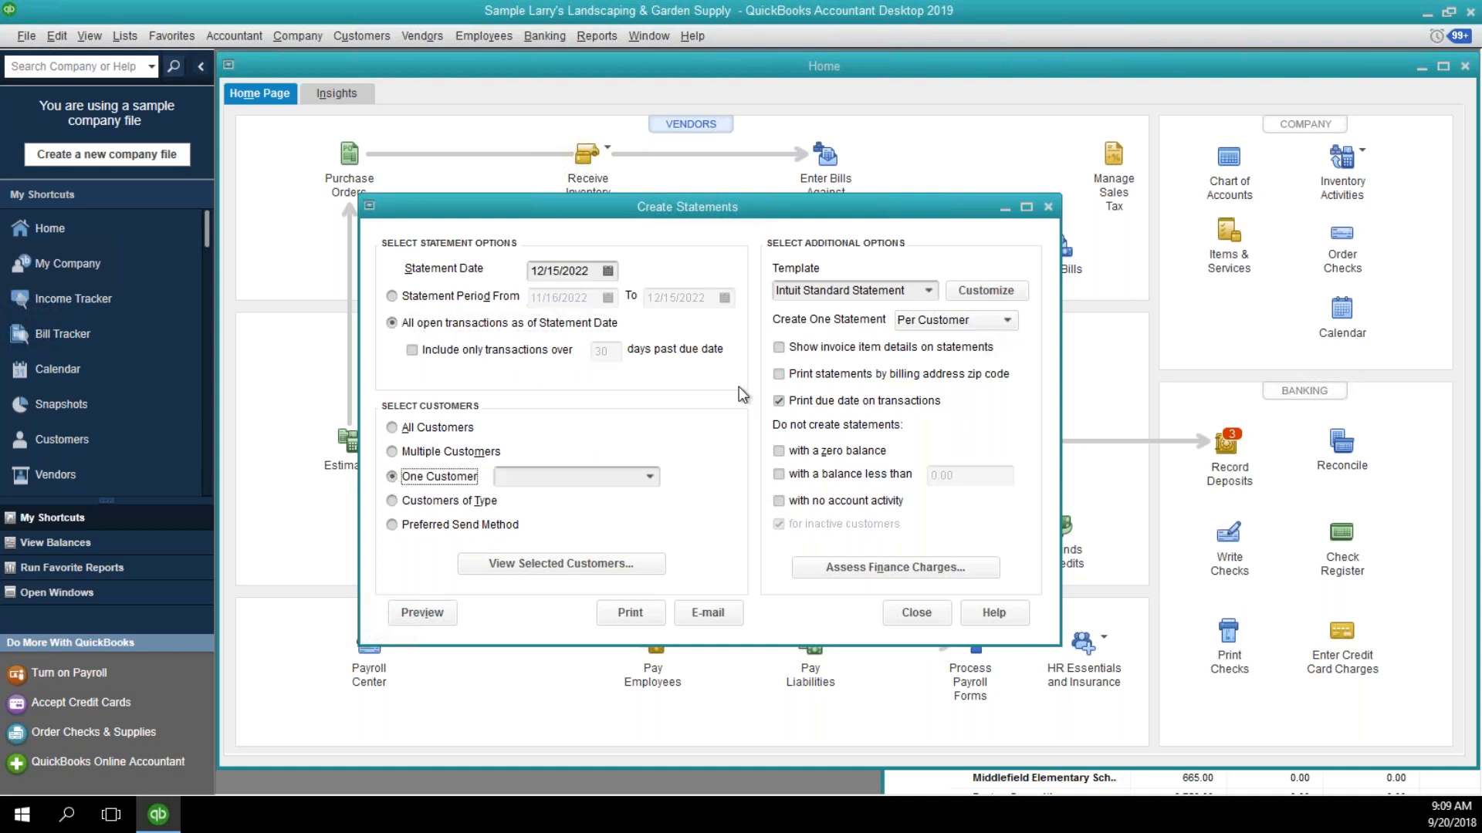
{"action": "left_click", "coordinate": [778, 348]}
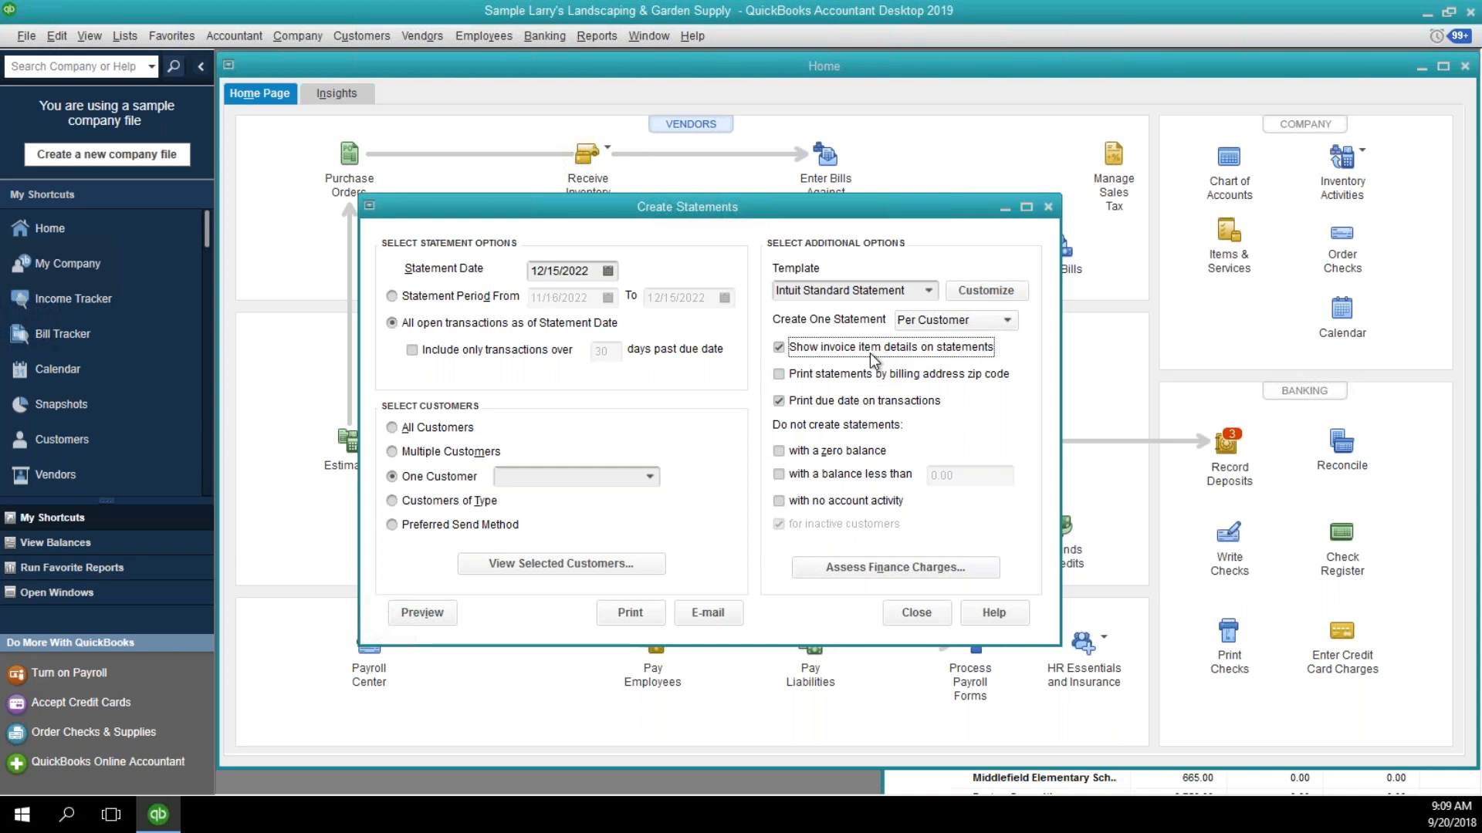
{"action": "left_click", "coordinate": [812, 456]}
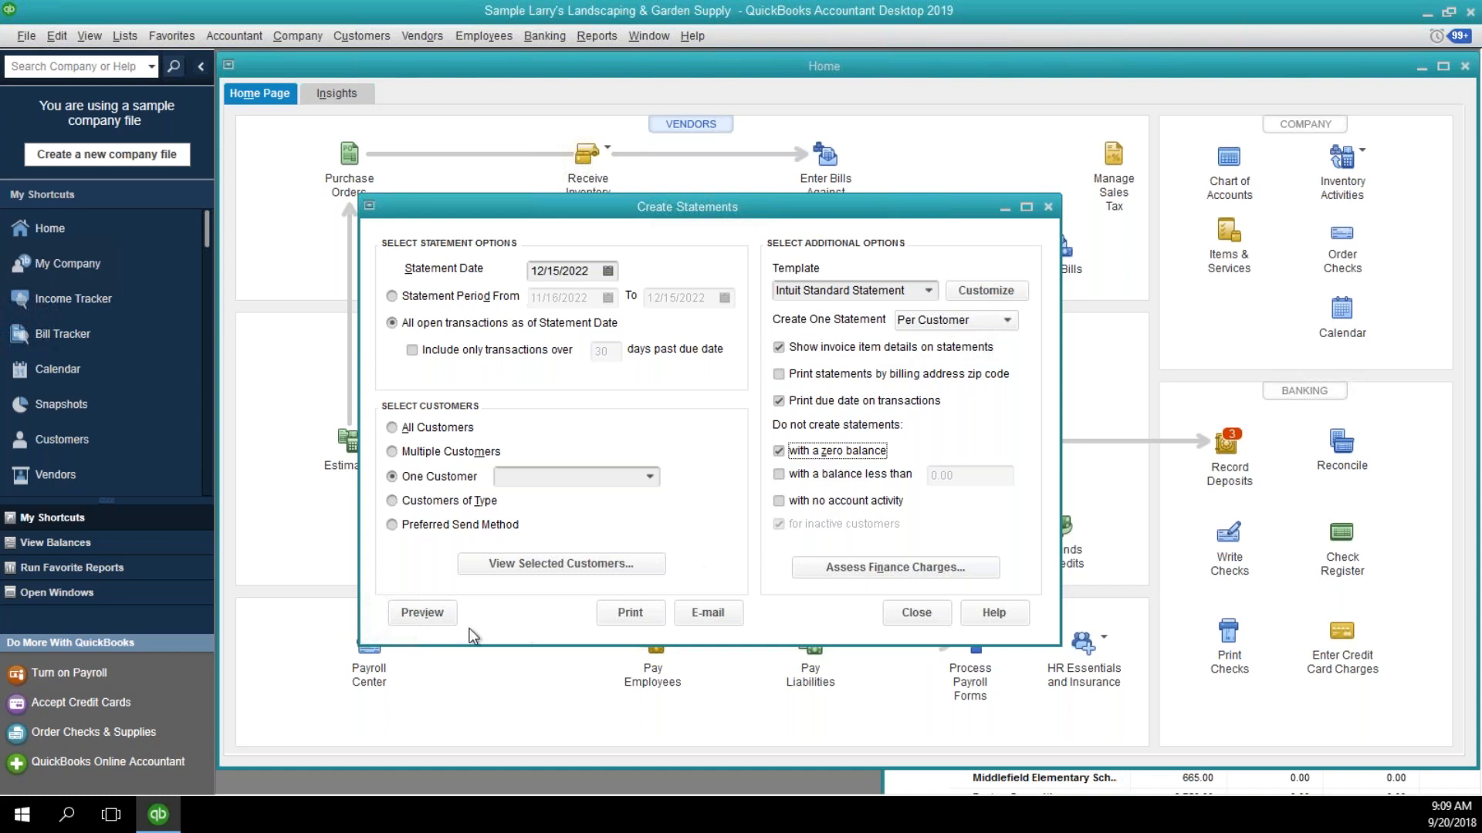
Choose Ecker Design as the statement customer and open the statement's print preview in a maximized window.
{"action": "left_click", "coordinate": [422, 612]}
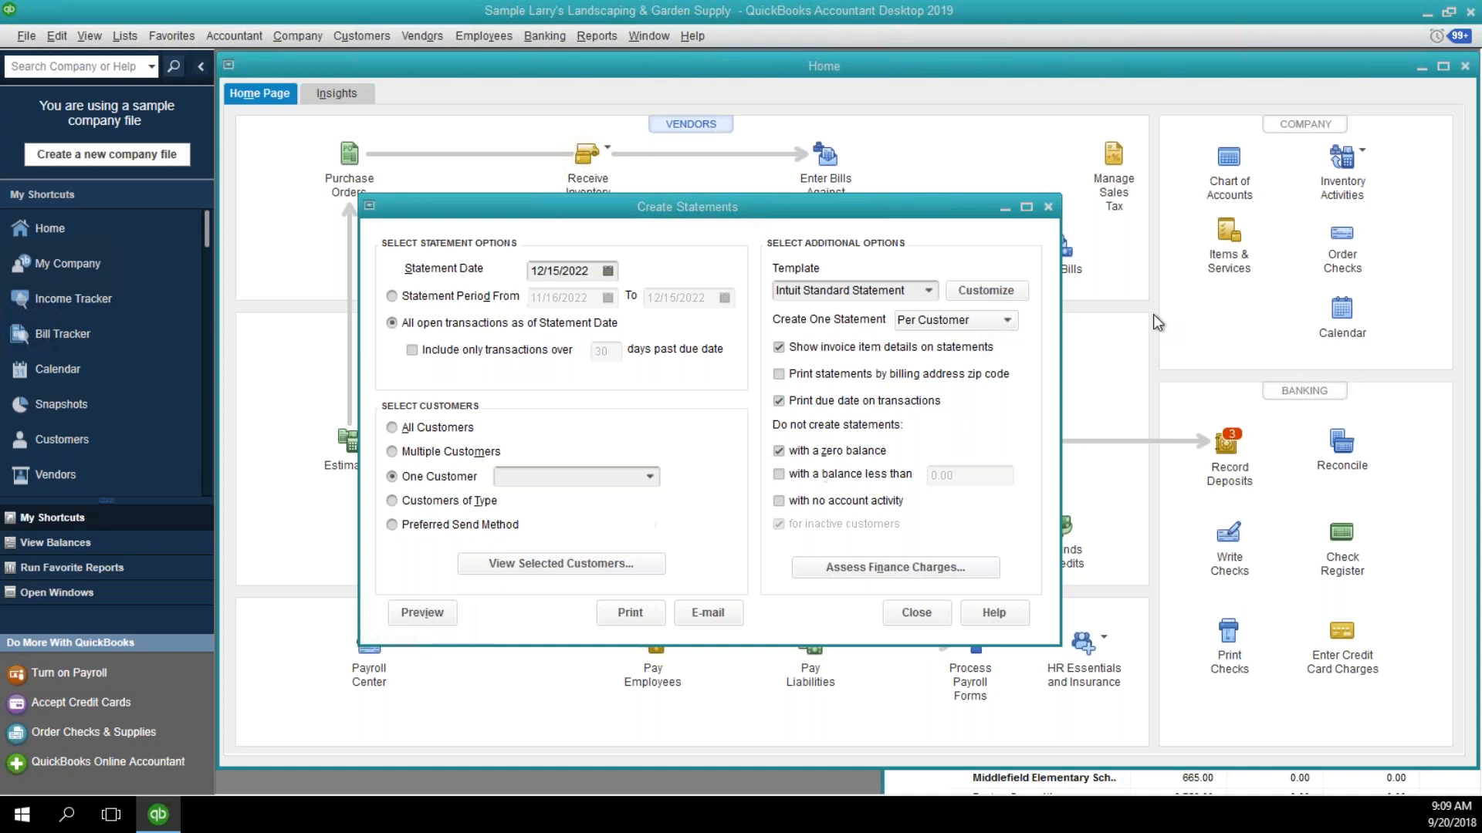
{"action": "left_click", "coordinate": [646, 476]}
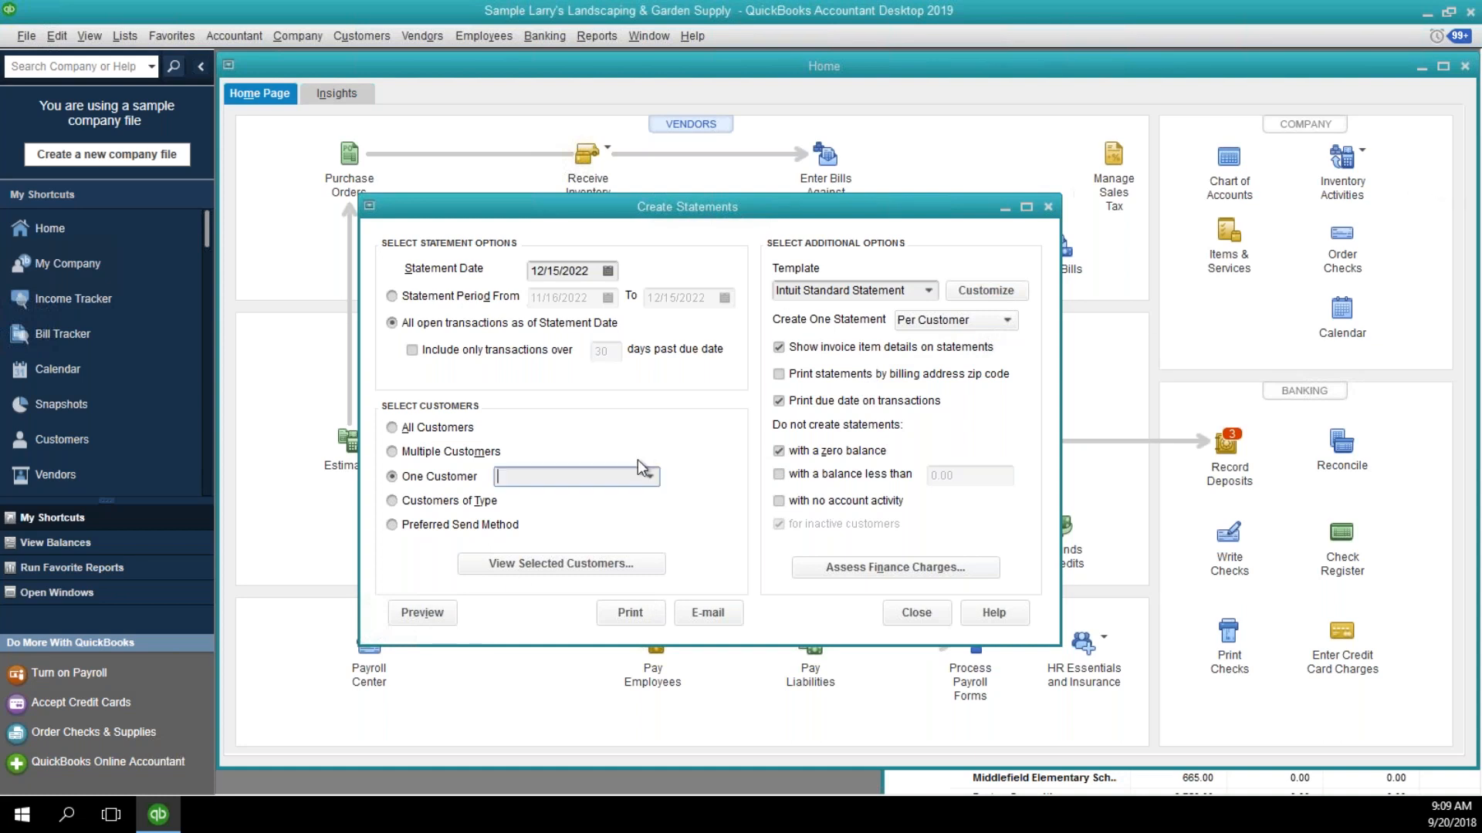
{"action": "left_click", "coordinate": [650, 477]}
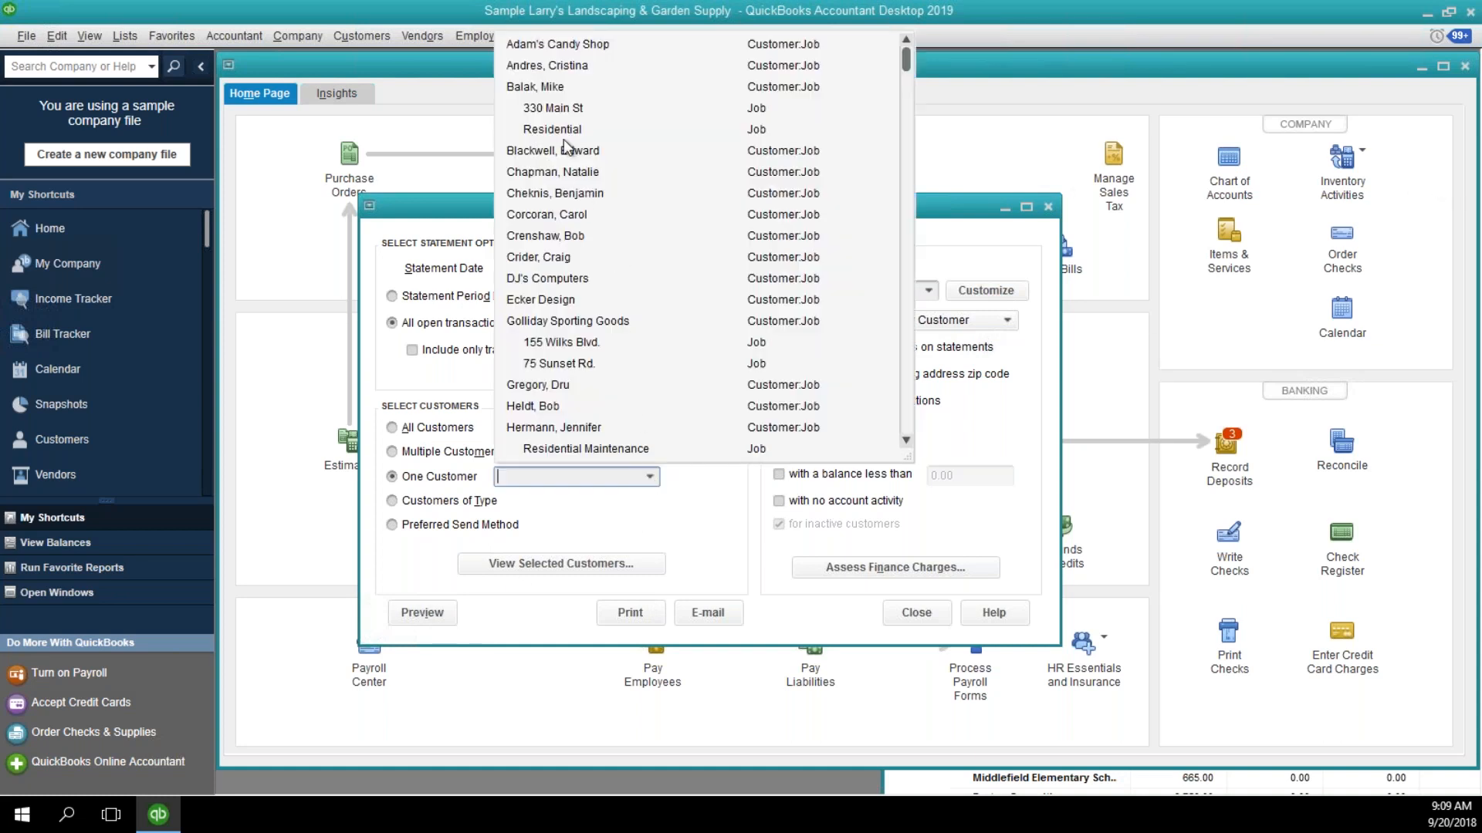
{"action": "left_click", "coordinate": [540, 298]}
{"action": "left_click", "coordinate": [444, 613]}
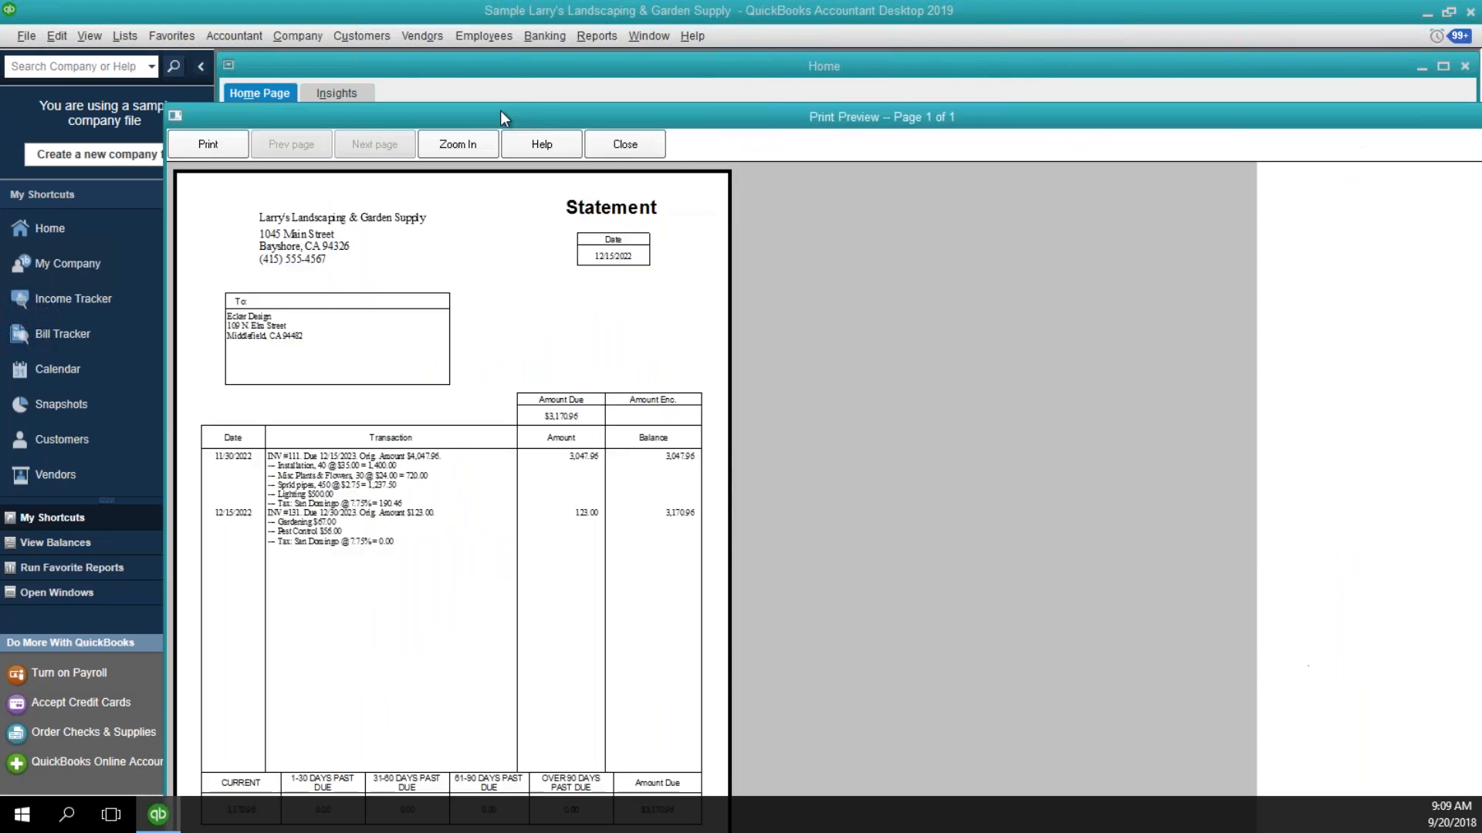
{"action": "double_click", "coordinate": [498, 116]}
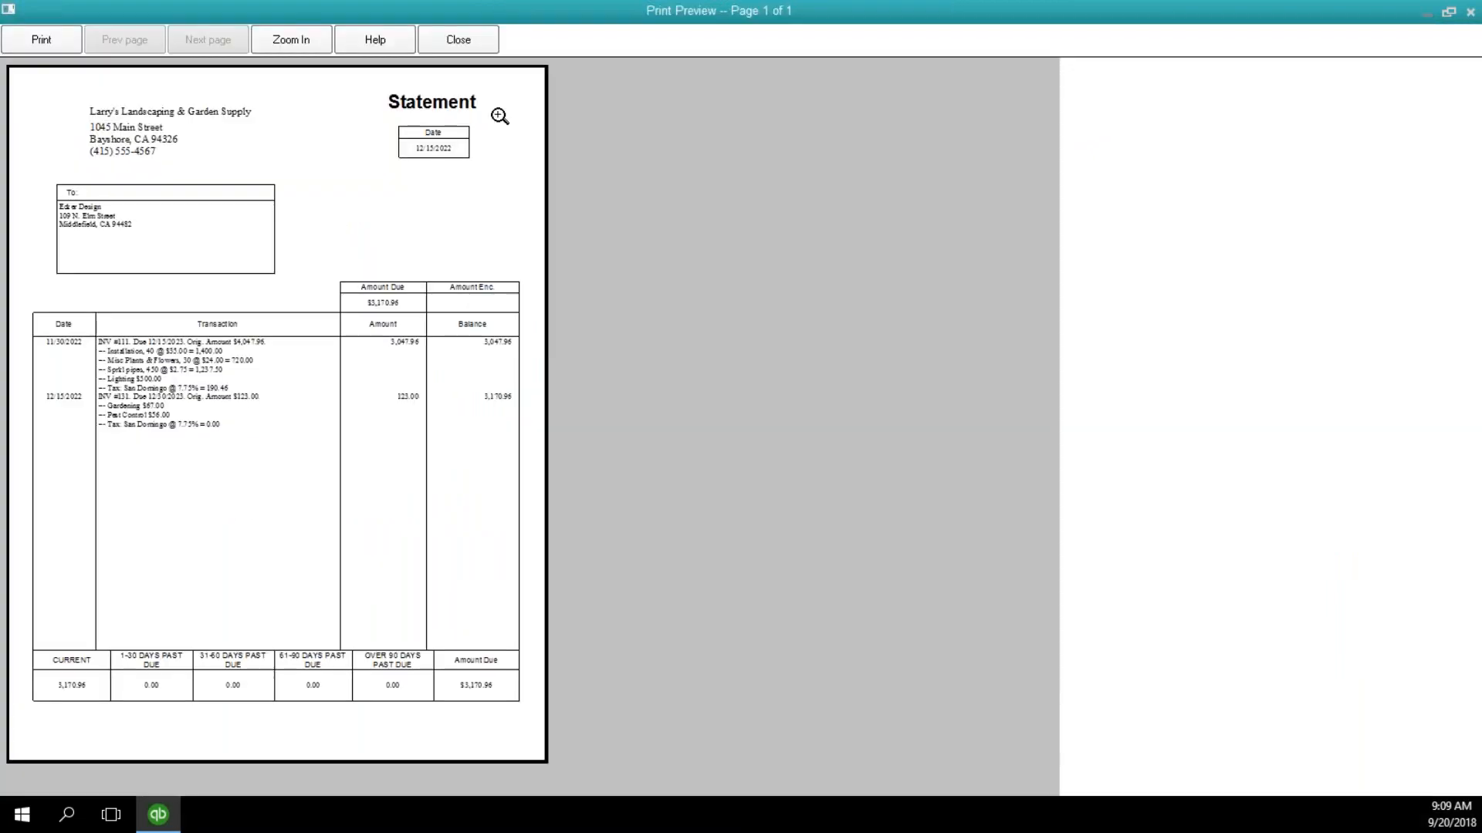
Examine the itemized invoice lines on Ecker Design's statement up close and close the print preview.
{"action": "left_click", "coordinate": [164, 371]}
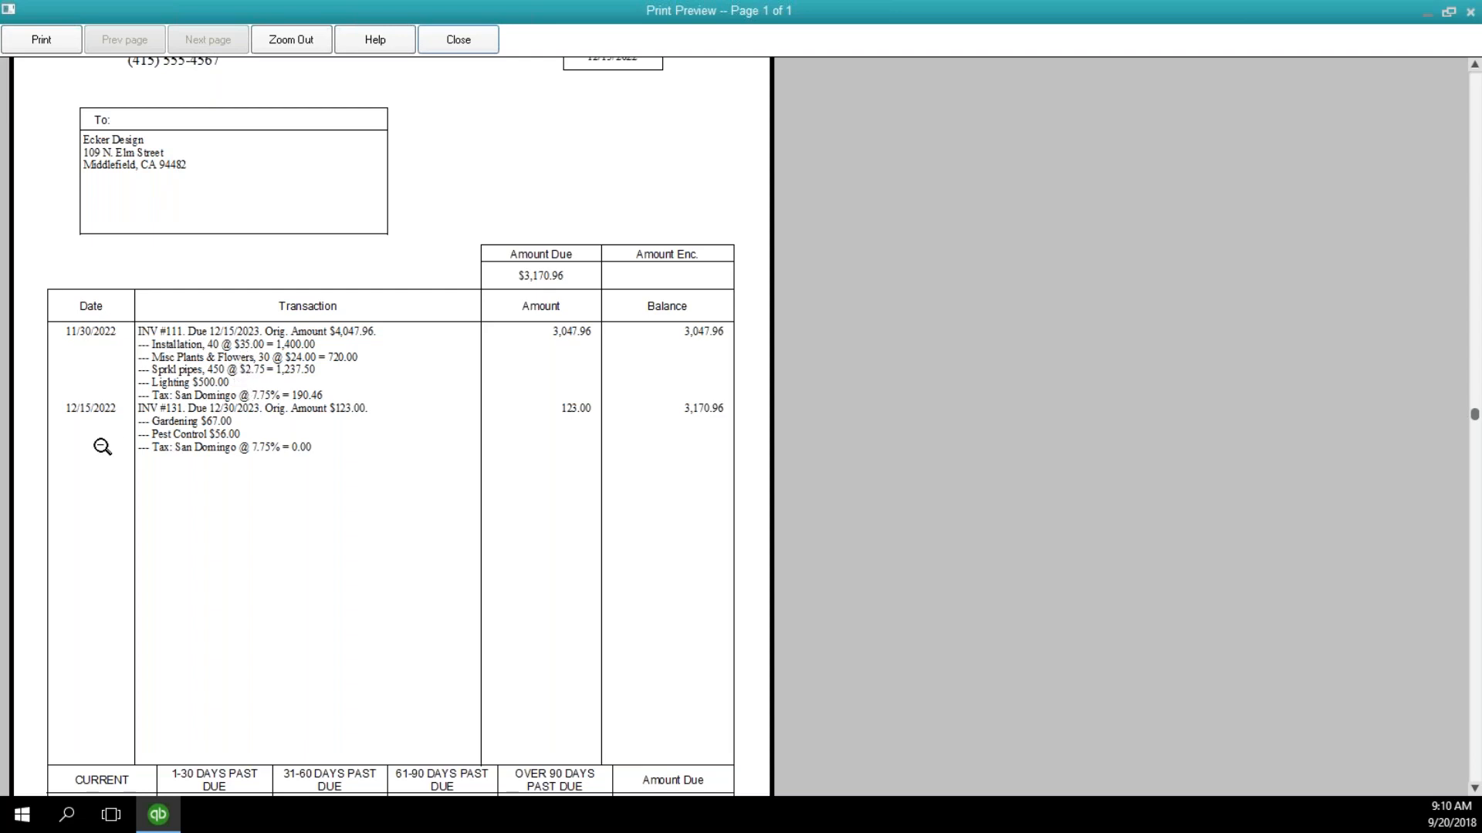
{"action": "left_click", "coordinate": [98, 440]}
{"action": "left_click", "coordinate": [71, 406]}
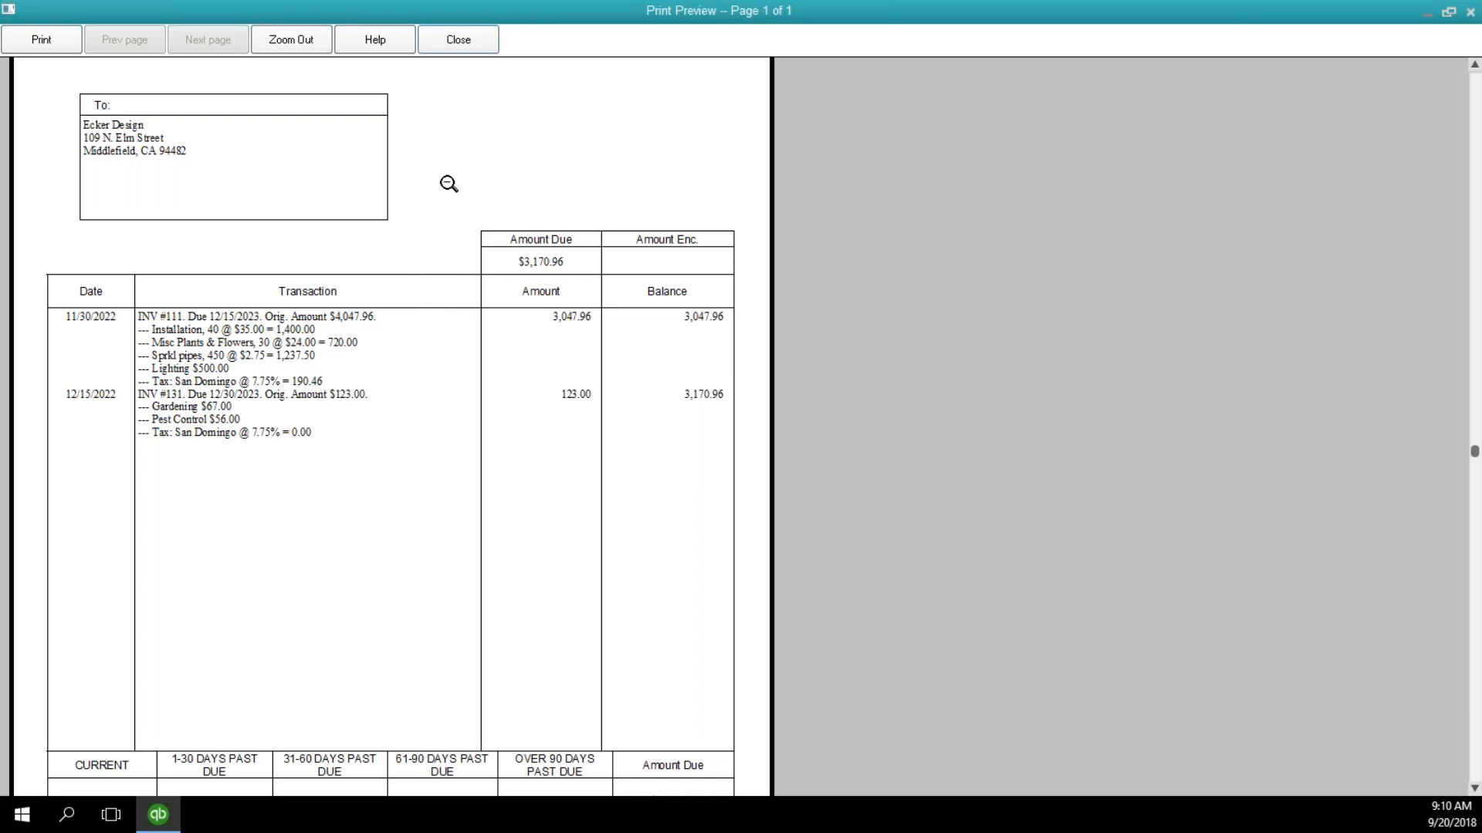
{"action": "left_click", "coordinate": [457, 43]}
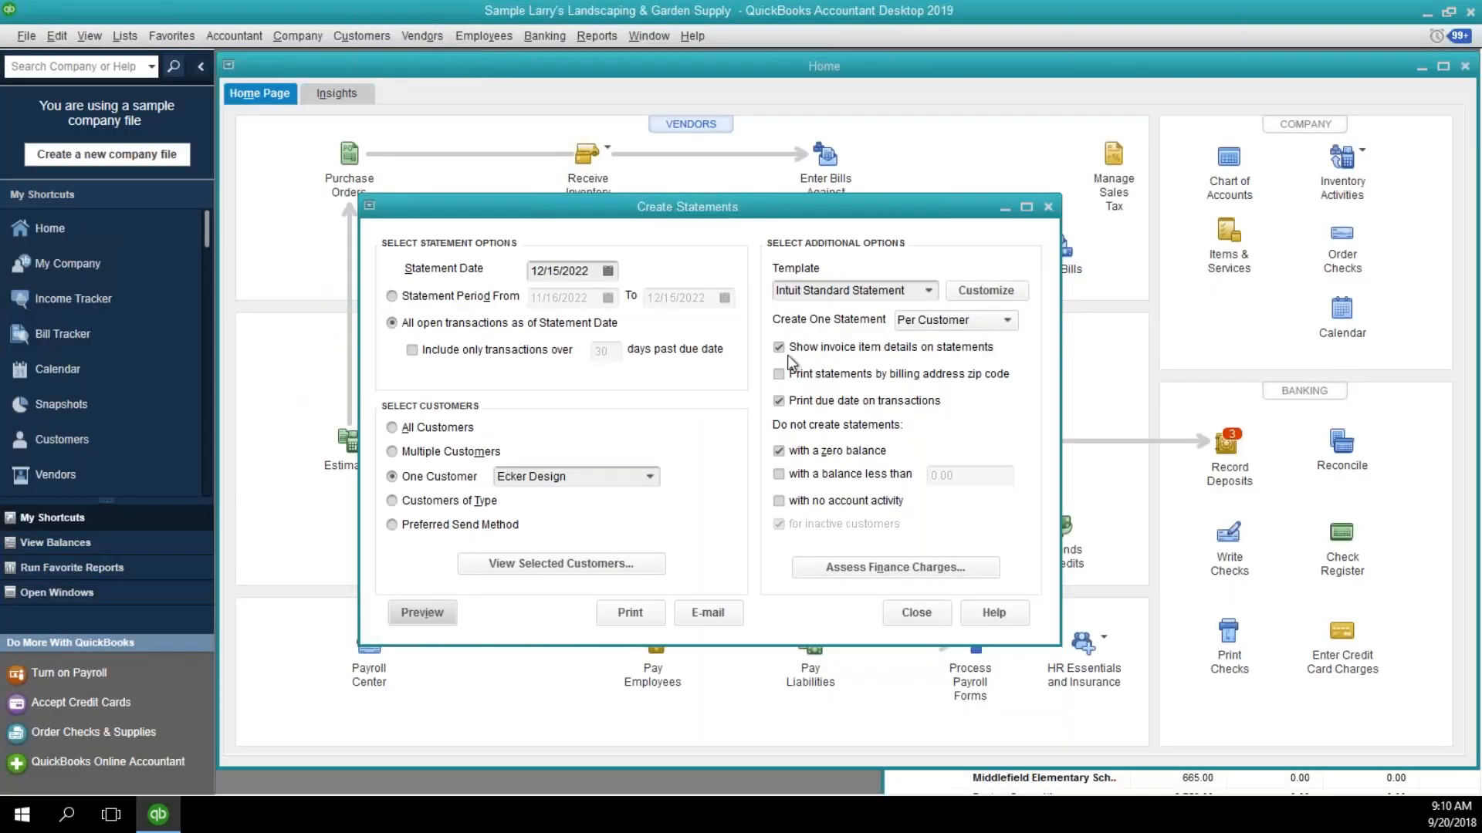
Preview Ecker Design's statement without invoice item details and close the preview and the statement setup.
{"action": "left_click", "coordinate": [852, 350]}
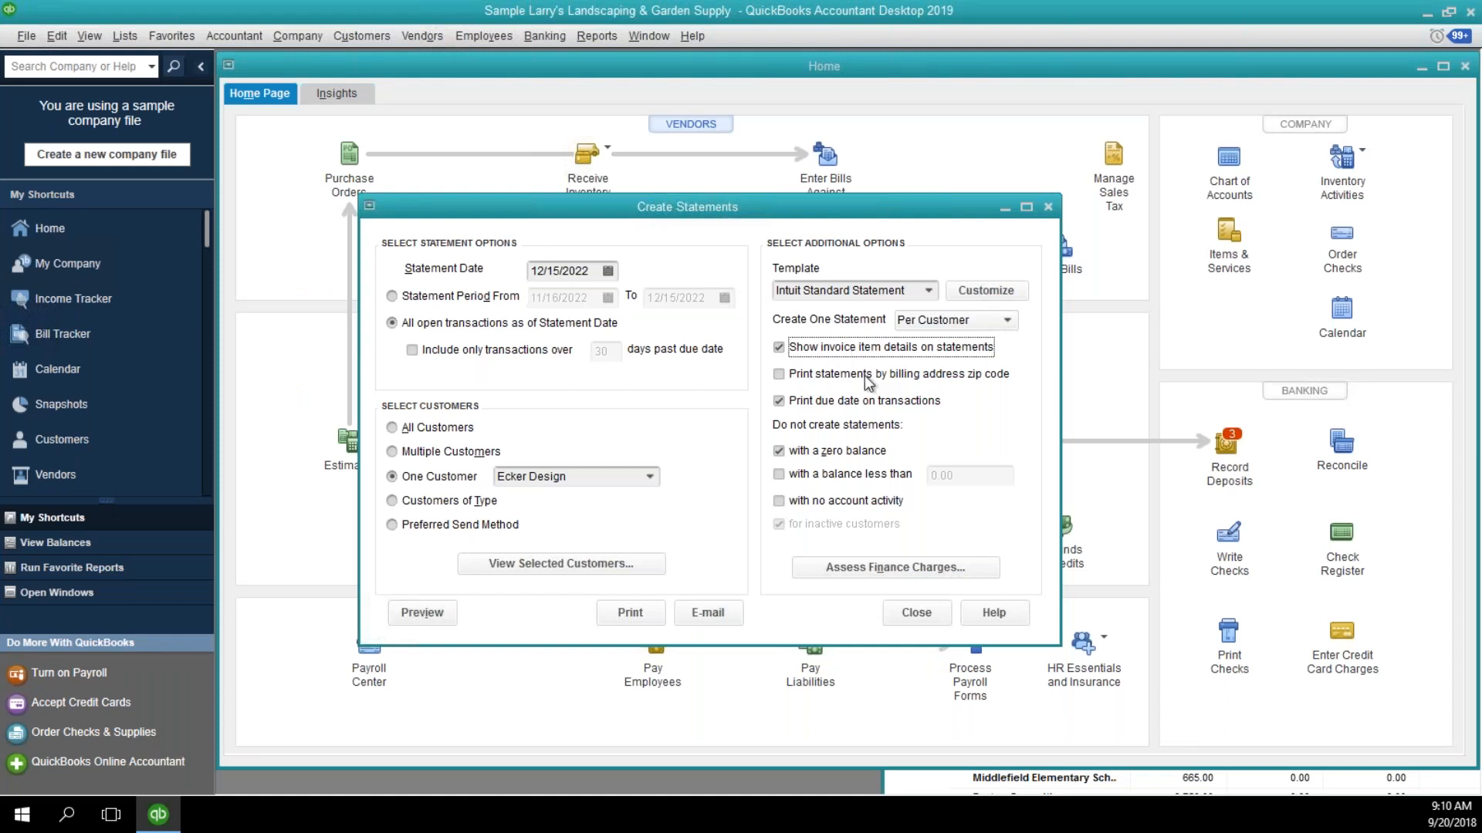
{"action": "left_click", "coordinate": [826, 349]}
{"action": "left_click", "coordinate": [444, 609]}
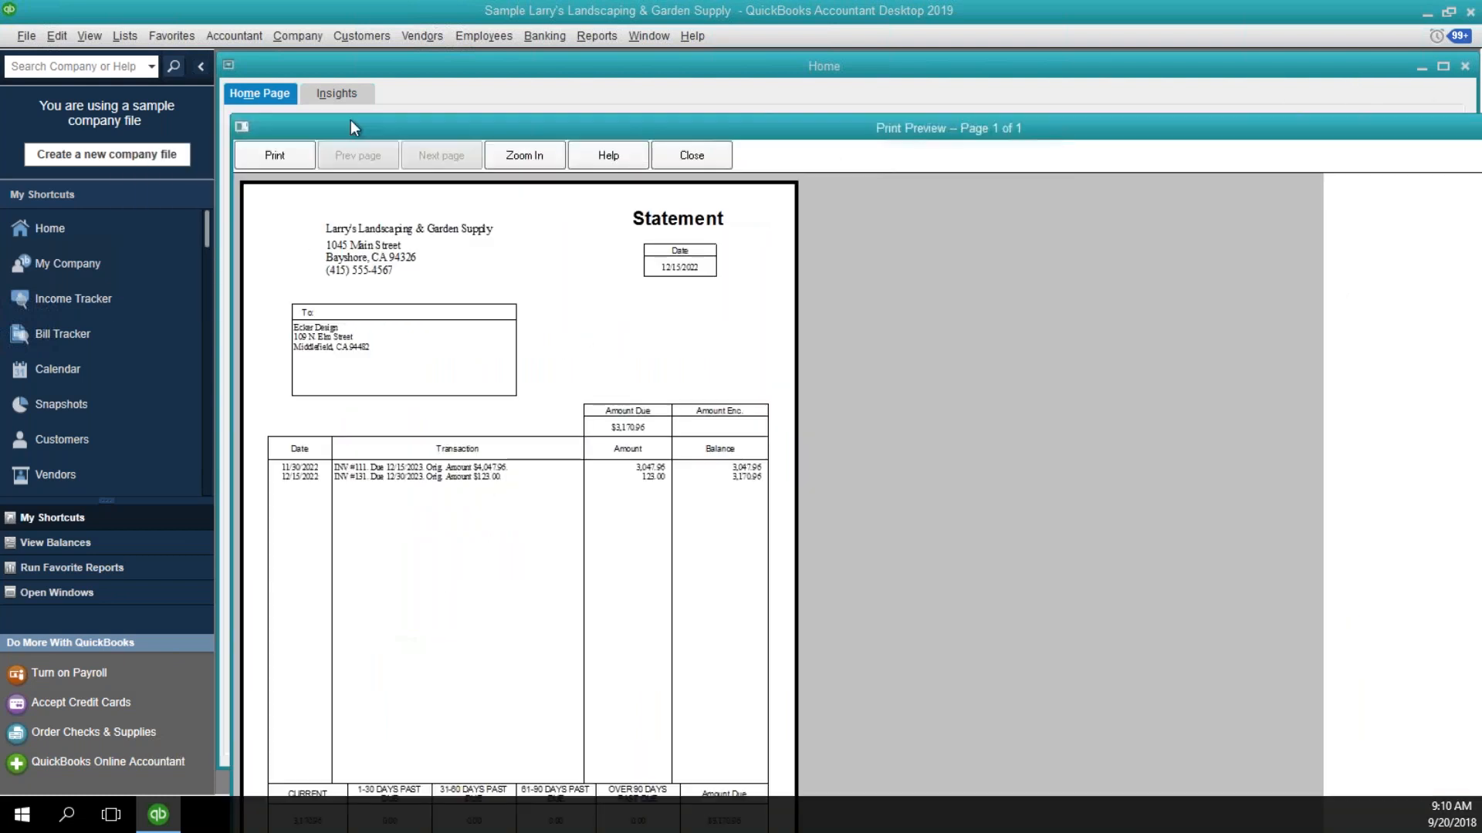
{"action": "double_click", "coordinate": [350, 125]}
{"action": "left_click", "coordinate": [237, 351]}
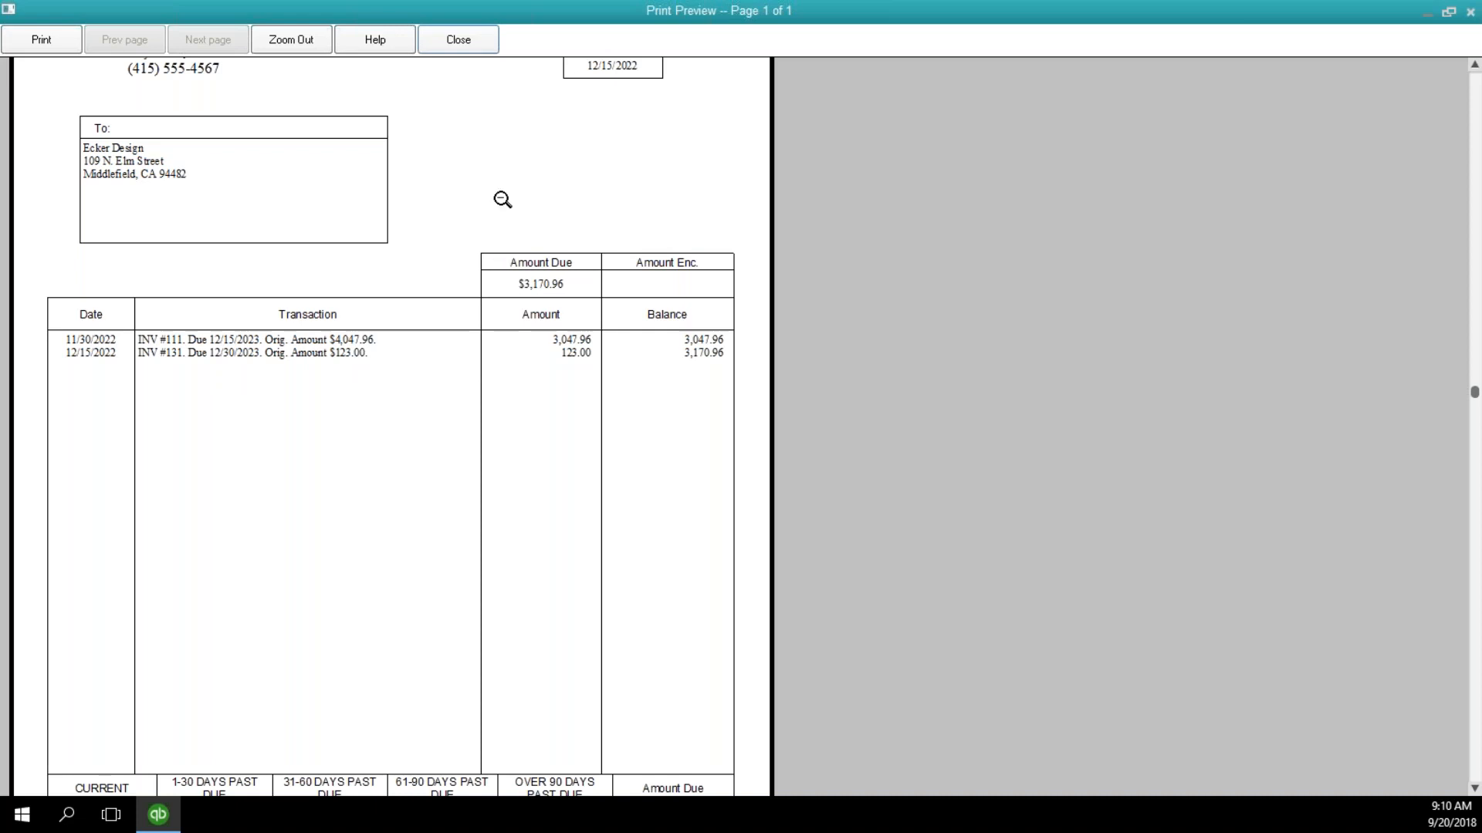
{"action": "left_click", "coordinate": [454, 41]}
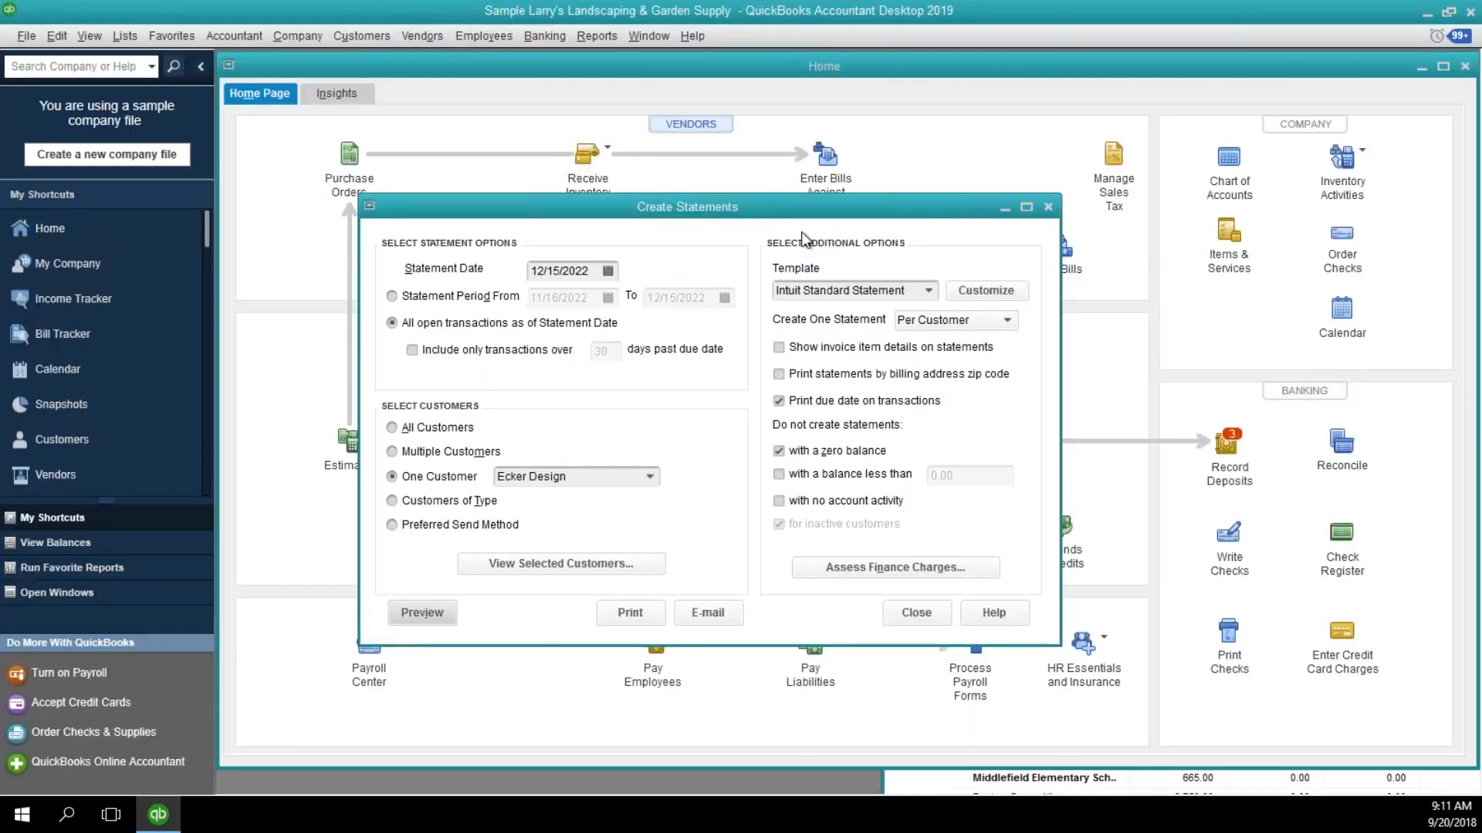
{"action": "left_click", "coordinate": [918, 614]}
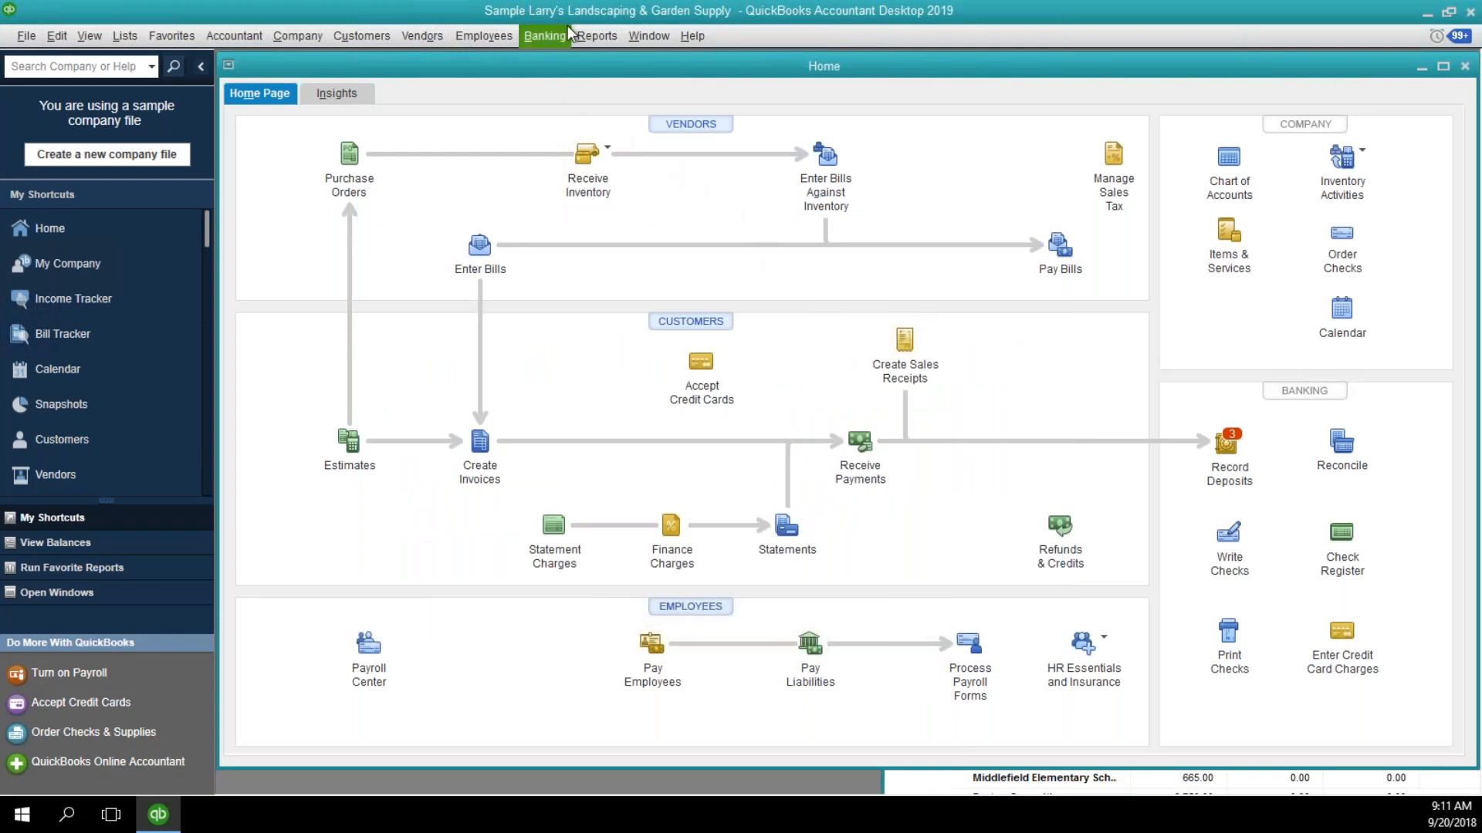
Open the Customer Balance Detail report and look through its customer transactions.
{"action": "left_click", "coordinate": [596, 36]}
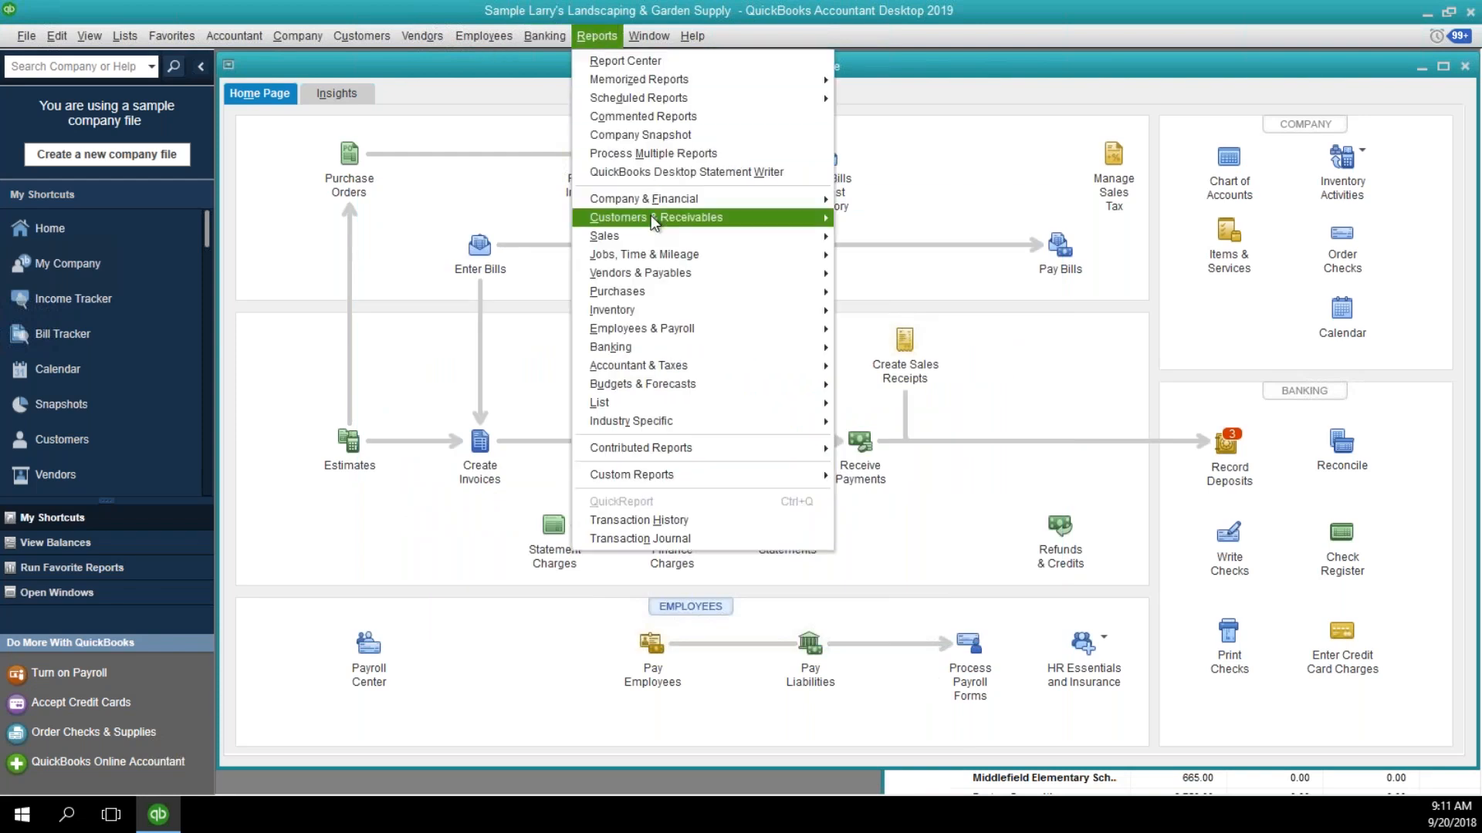
{"action": "mouse_move", "coordinate": [745, 220]}
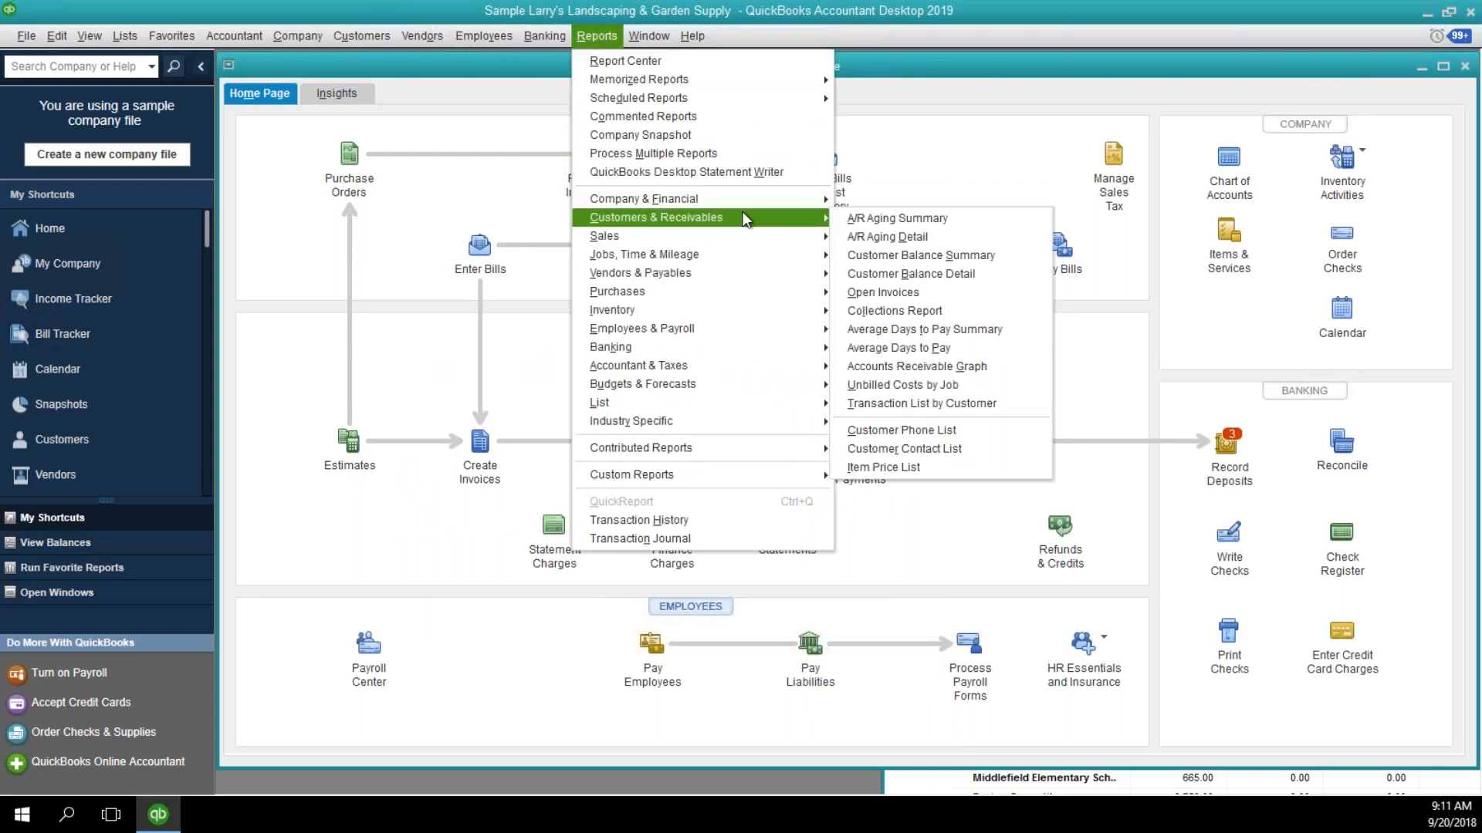
{"action": "left_click", "coordinate": [883, 271]}
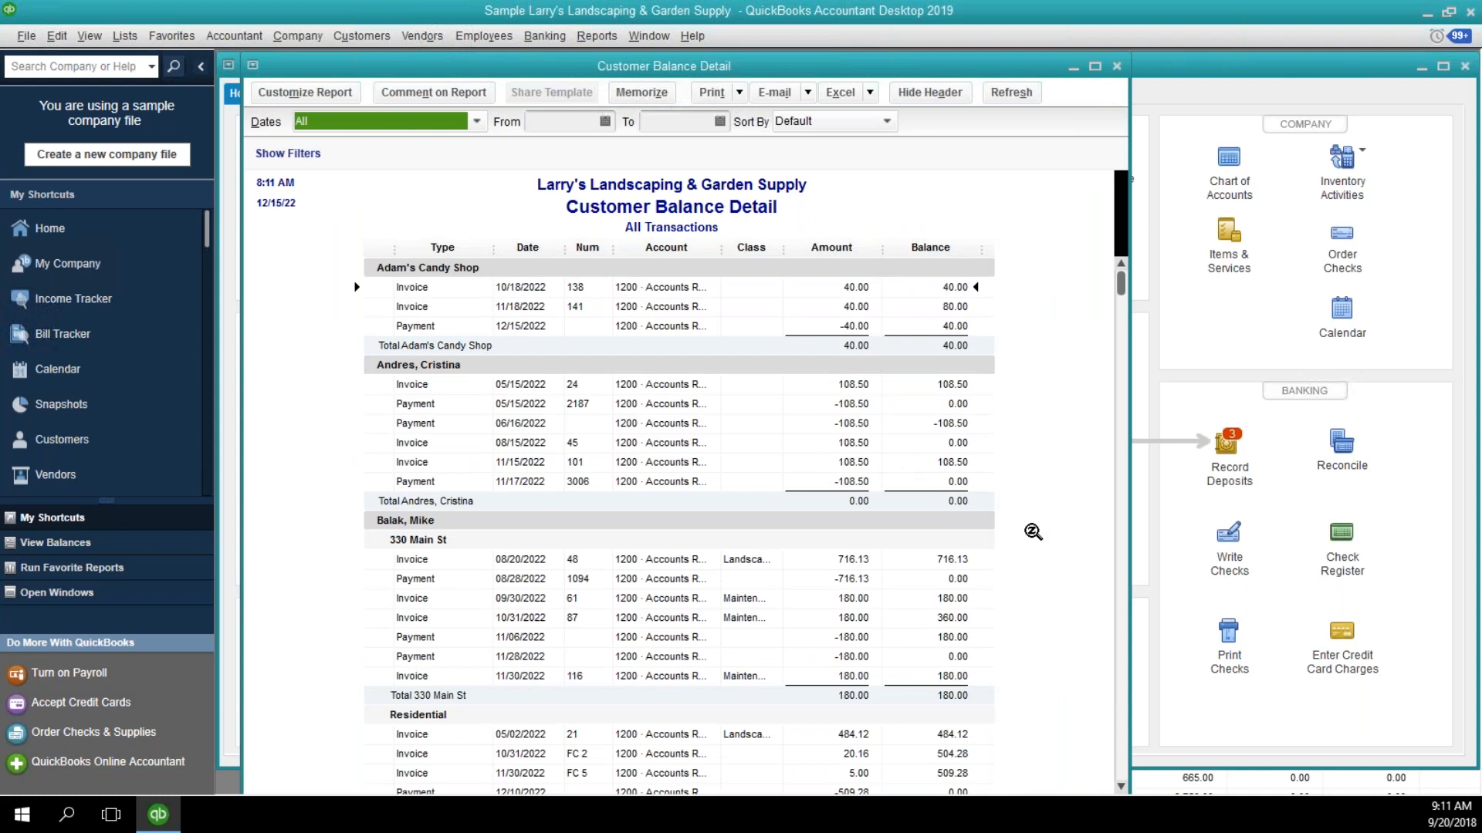
{"action": "scroll", "coordinate": [1029, 509], "scroll_direction": "down", "scroll_amount": 4}
{"action": "scroll", "coordinate": [1026, 508], "scroll_direction": "down", "scroll_amount": 5}
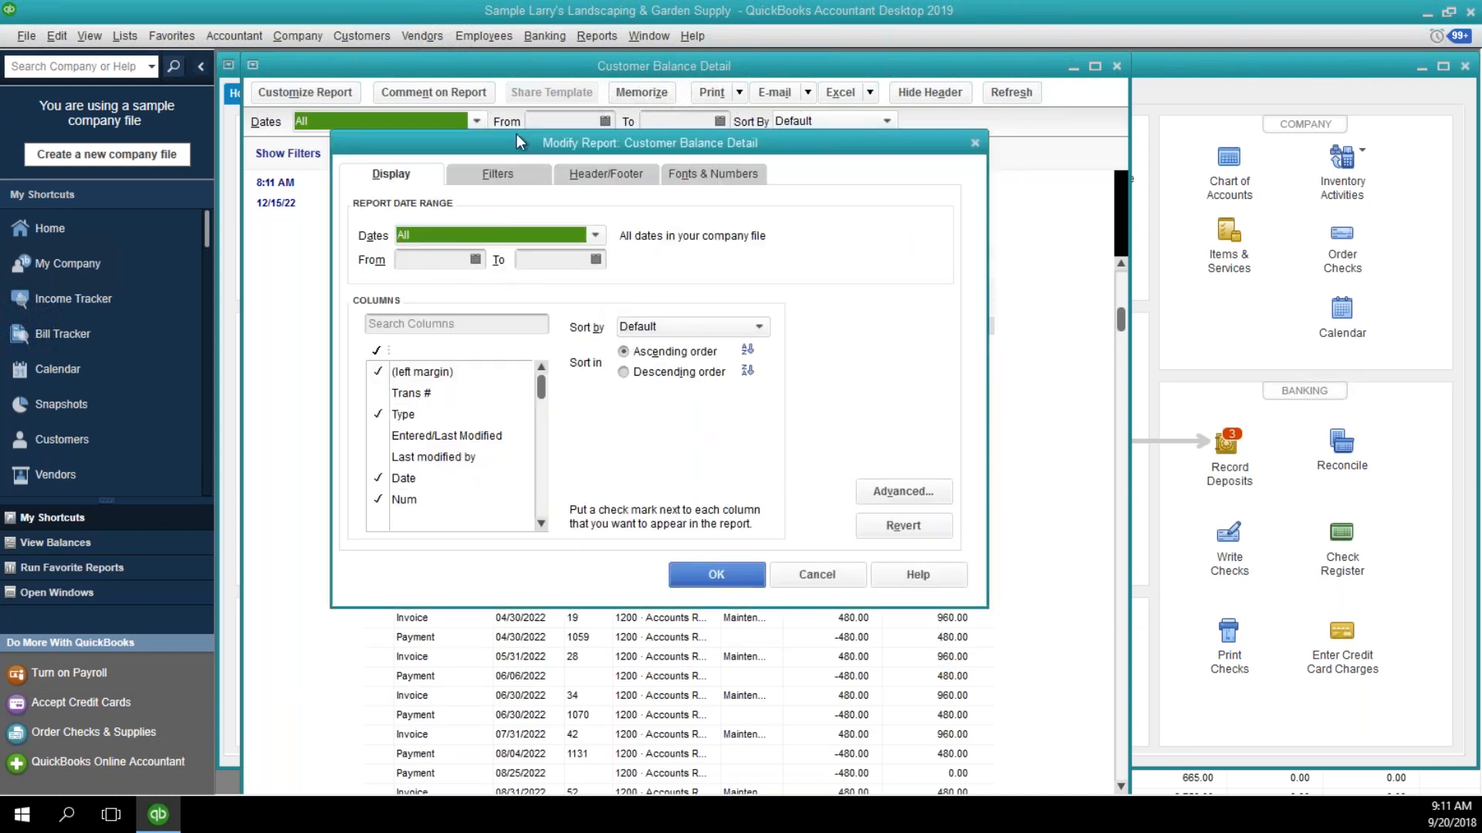
Filter the Customer Balance Detail report by Name to a single individual customer and apply the filter.
{"action": "left_click", "coordinate": [514, 174]}
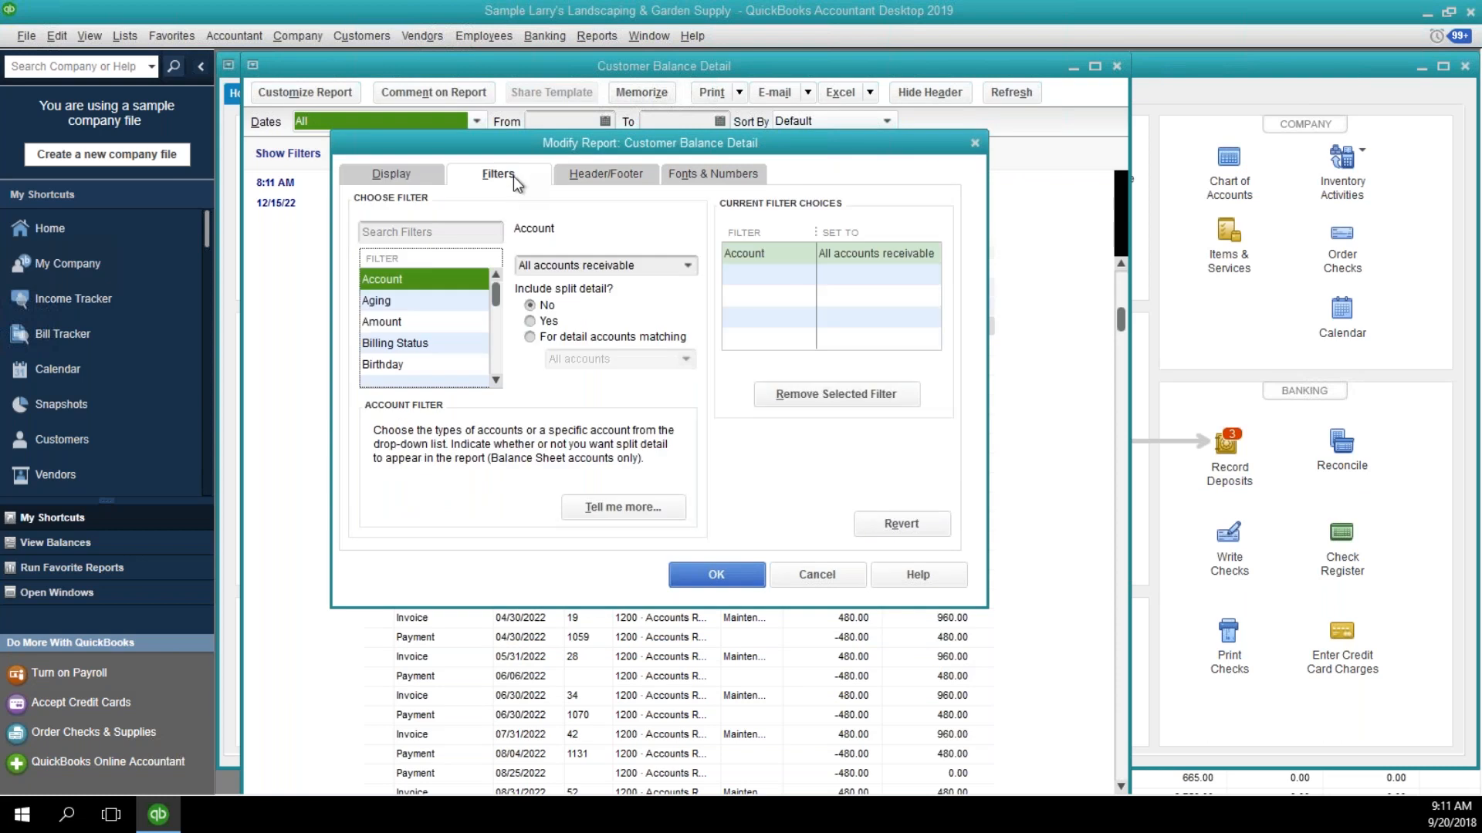
{"action": "scroll", "coordinate": [494, 345], "scroll_direction": "down", "scroll_amount": 8}
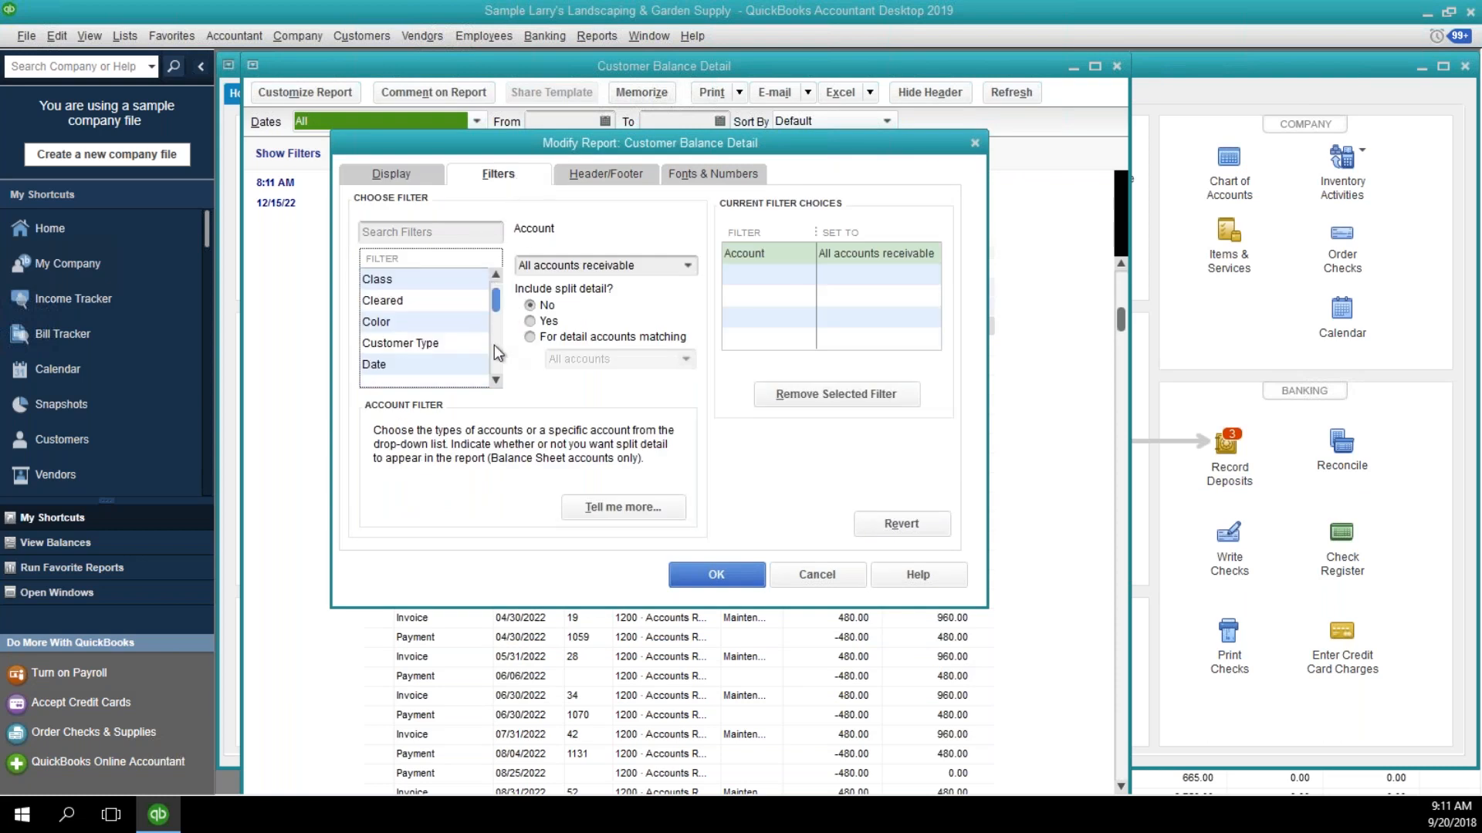
{"action": "scroll", "coordinate": [500, 307], "scroll_direction": "up", "scroll_amount": 3}
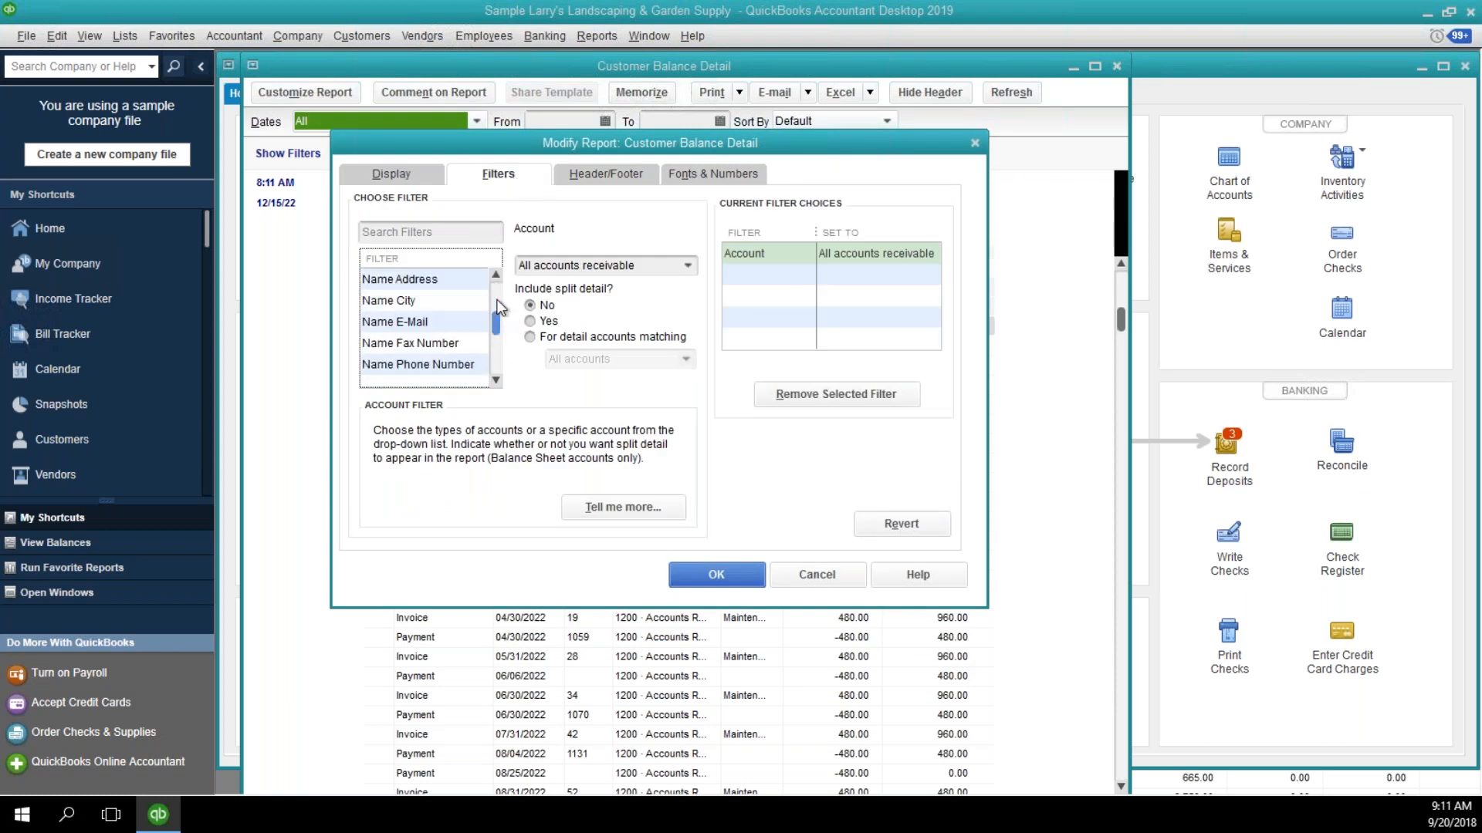
{"action": "scroll", "coordinate": [498, 305], "scroll_direction": "up", "scroll_amount": 2}
{"action": "left_click", "coordinate": [452, 338]}
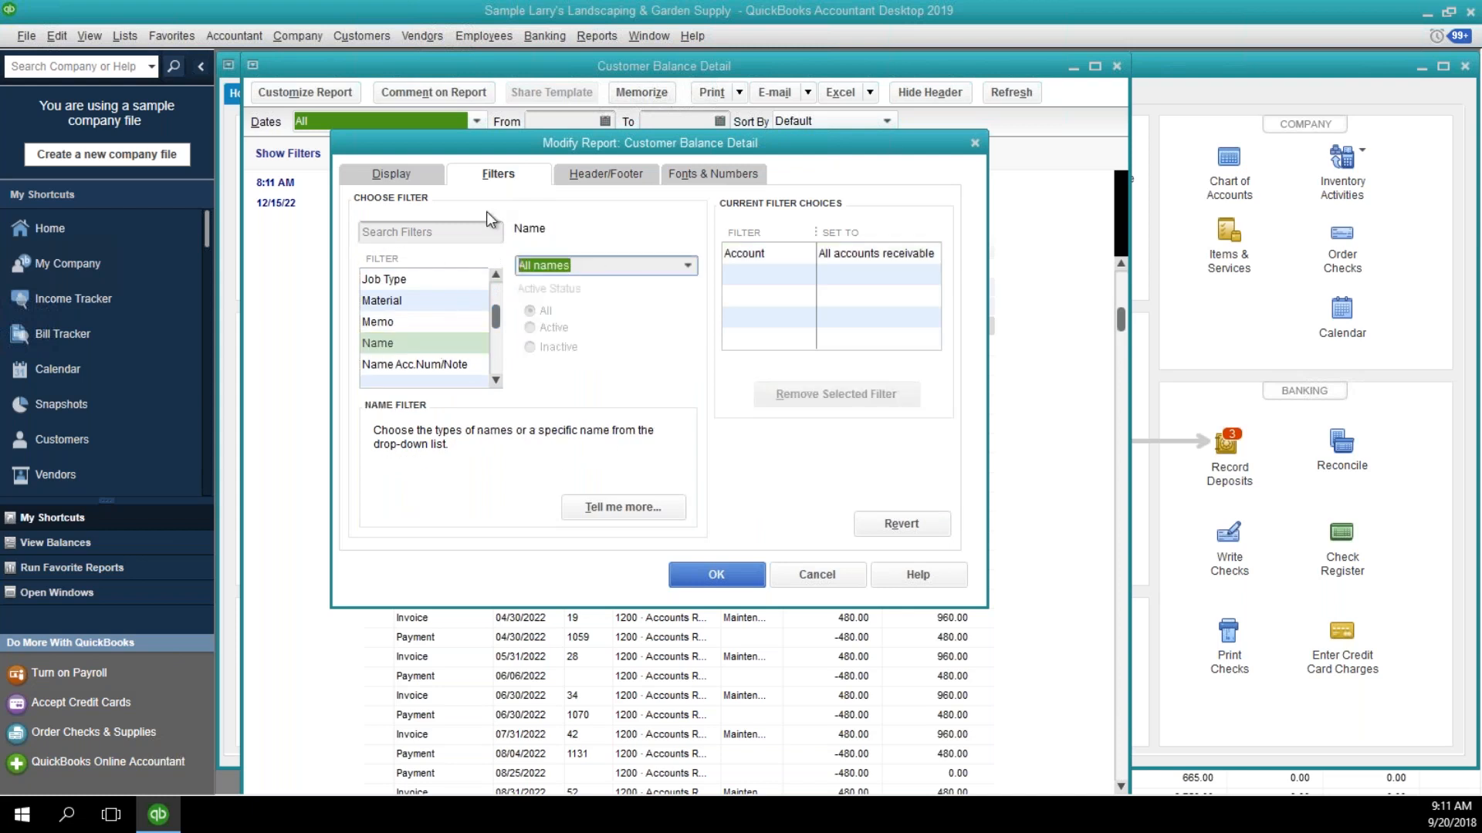
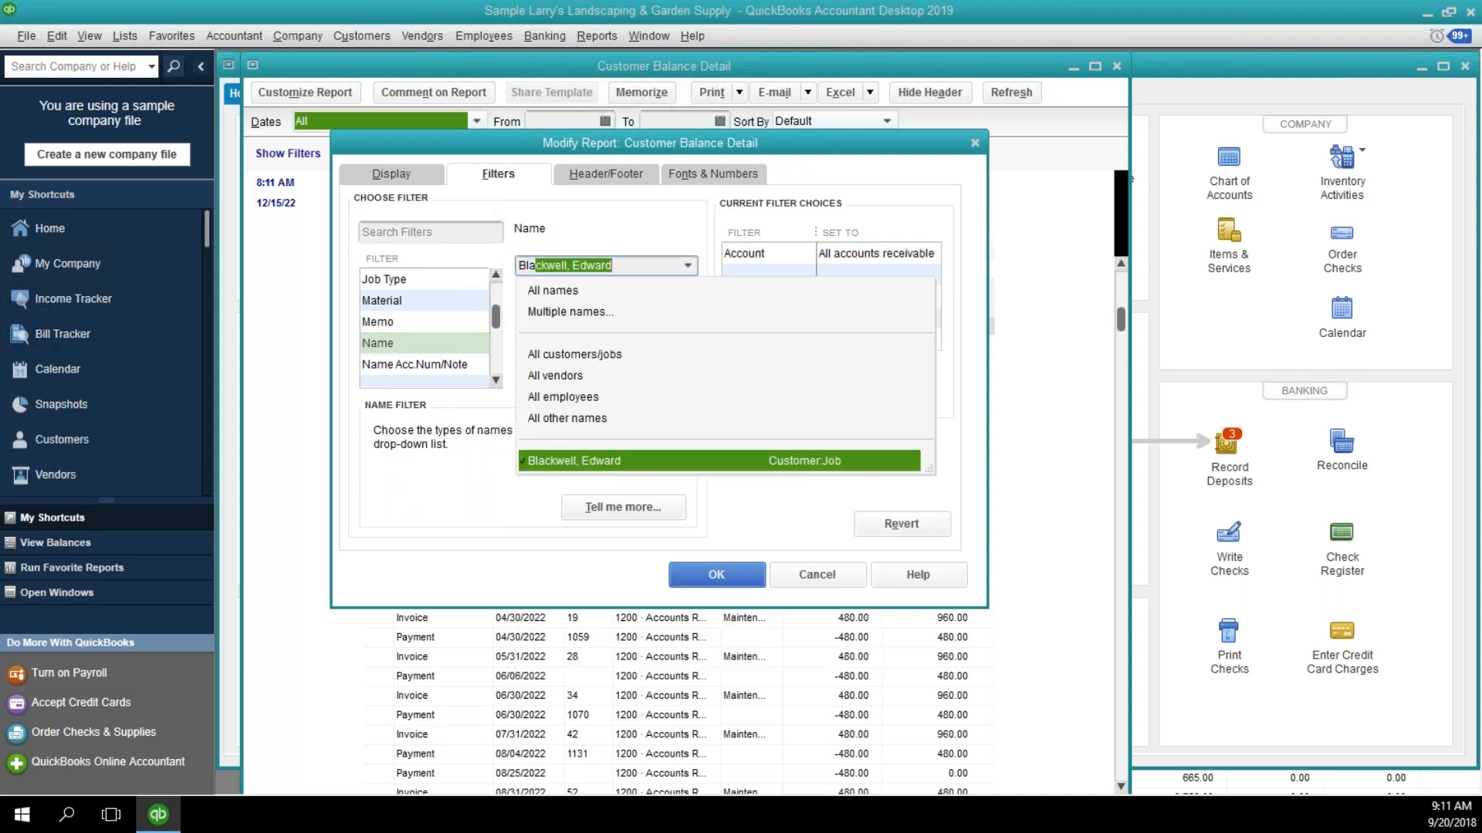
{"action": "key", "text": "Tab"}
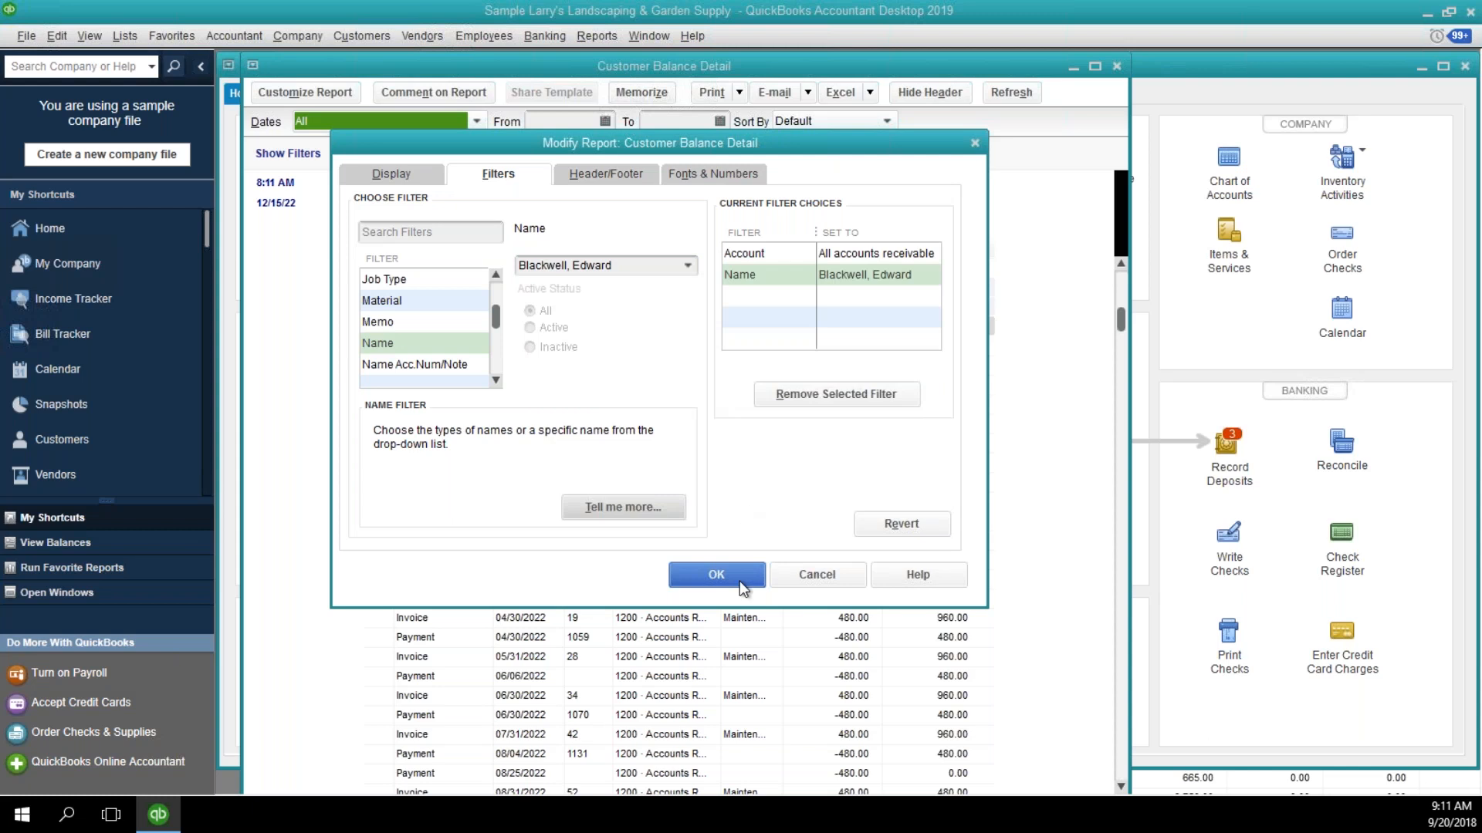
{"action": "left_click", "coordinate": [716, 575]}
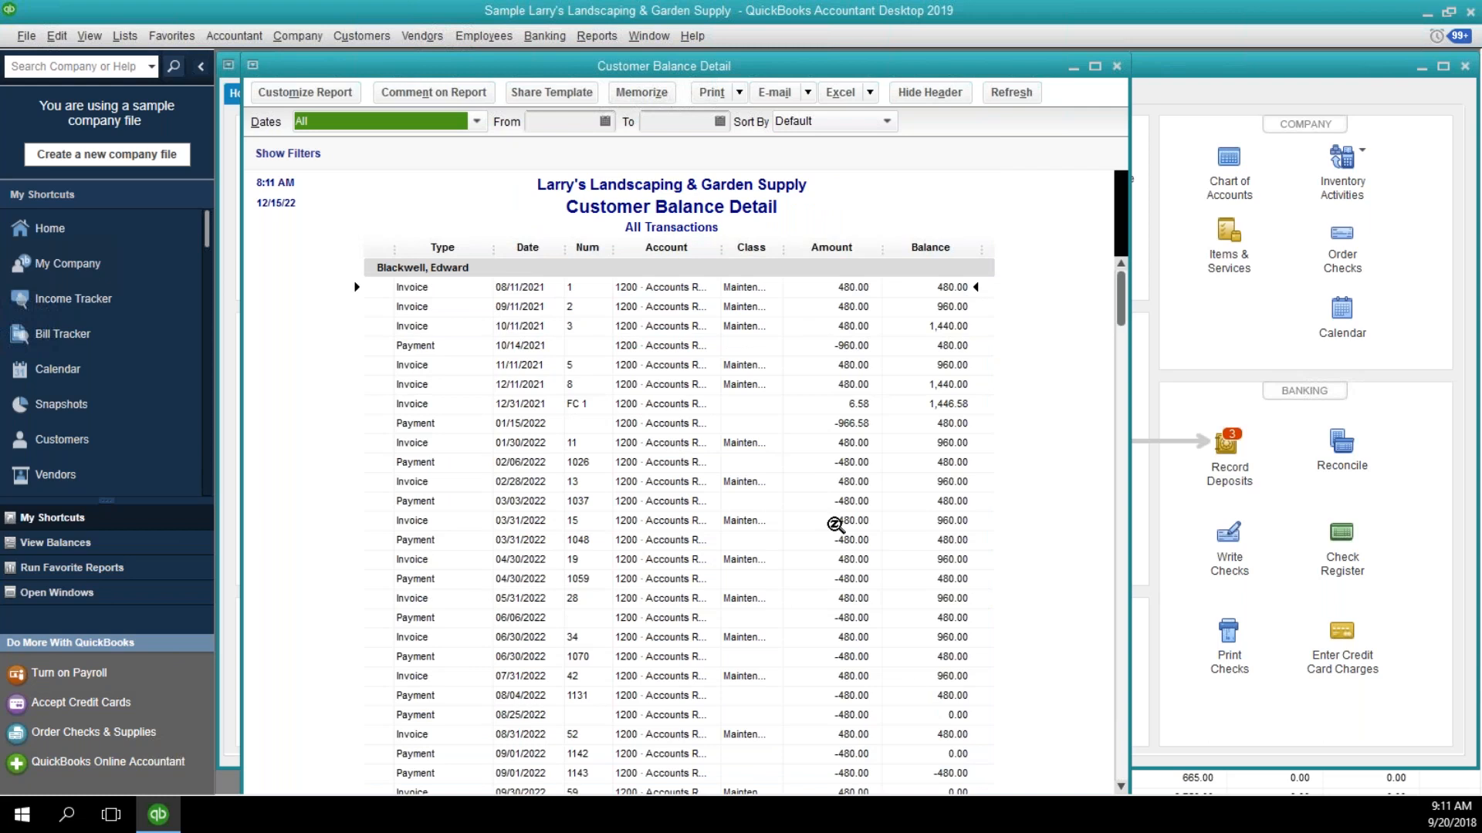
Limit the customer's balance detail to transactions dated 01/01/2022 through 12/31/2022 and inspect the payment and invoice rows.
{"action": "left_click", "coordinate": [1041, 580]}
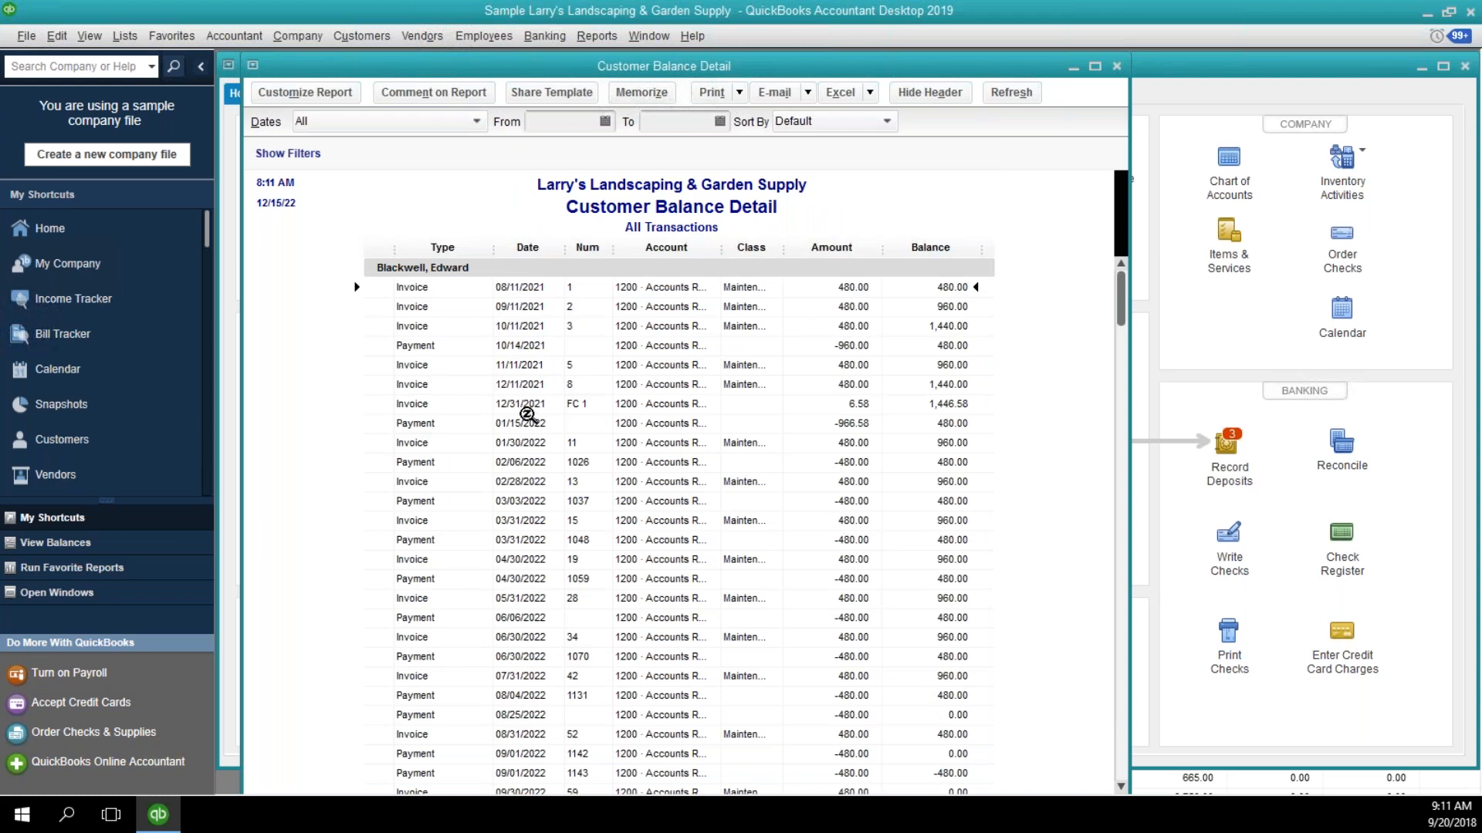
{"action": "left_click", "coordinate": [554, 122]}
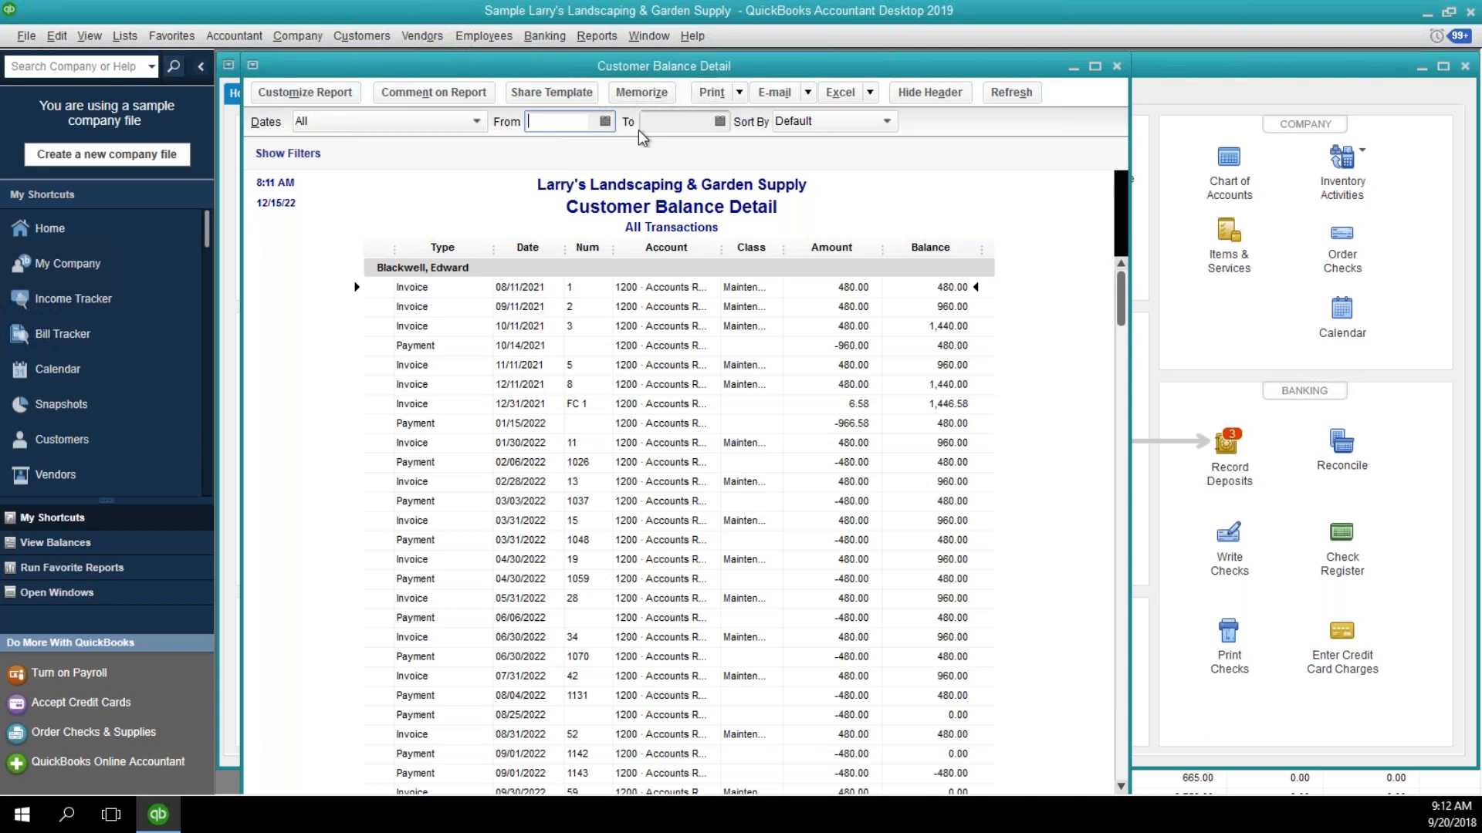
{"action": "type", "text": "01/01/2022"}
{"action": "key", "text": "Tab"}
{"action": "type", "text": "12/31/2022"}
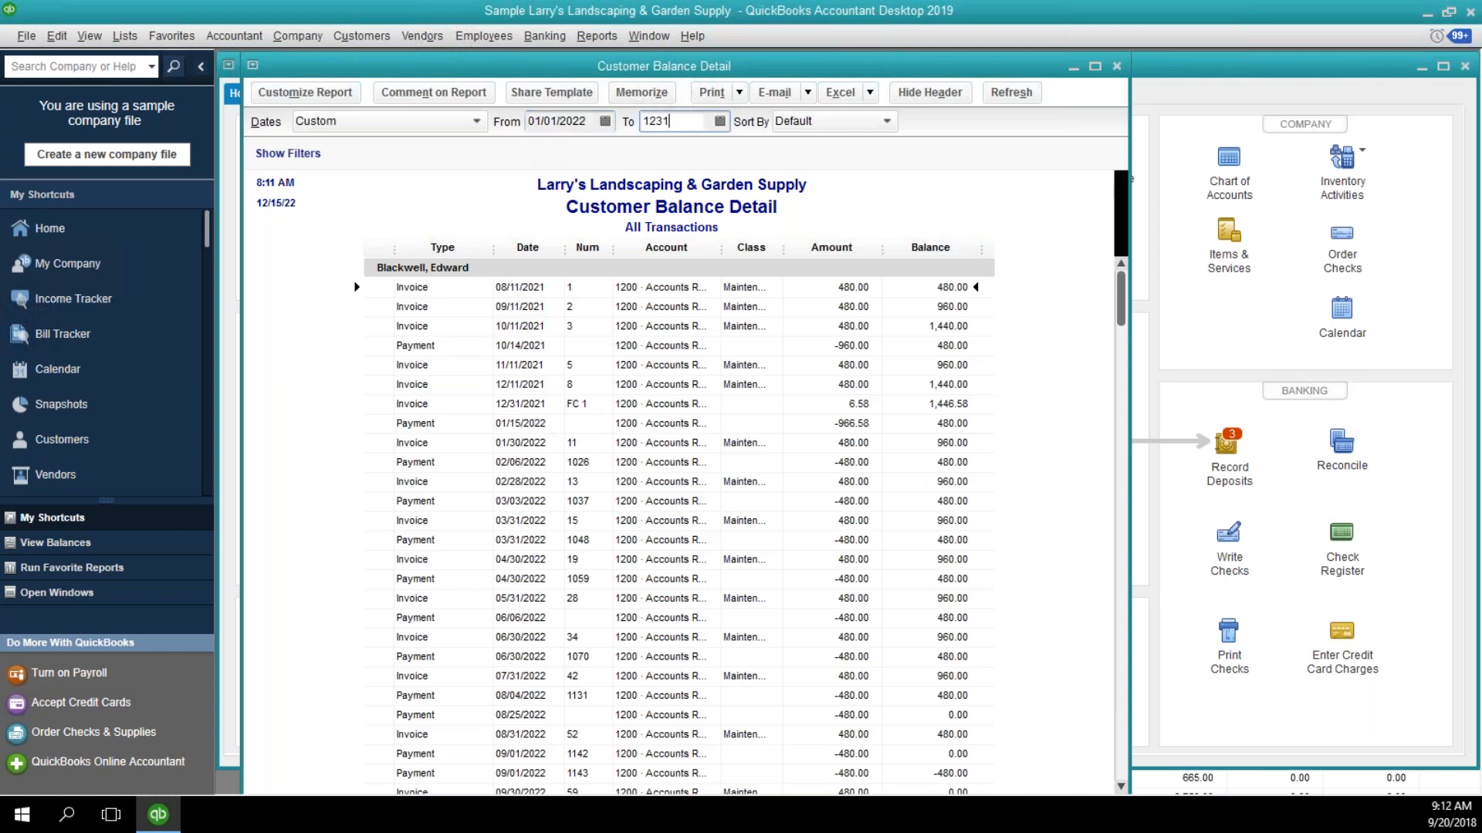
{"action": "key", "text": "Tab"}
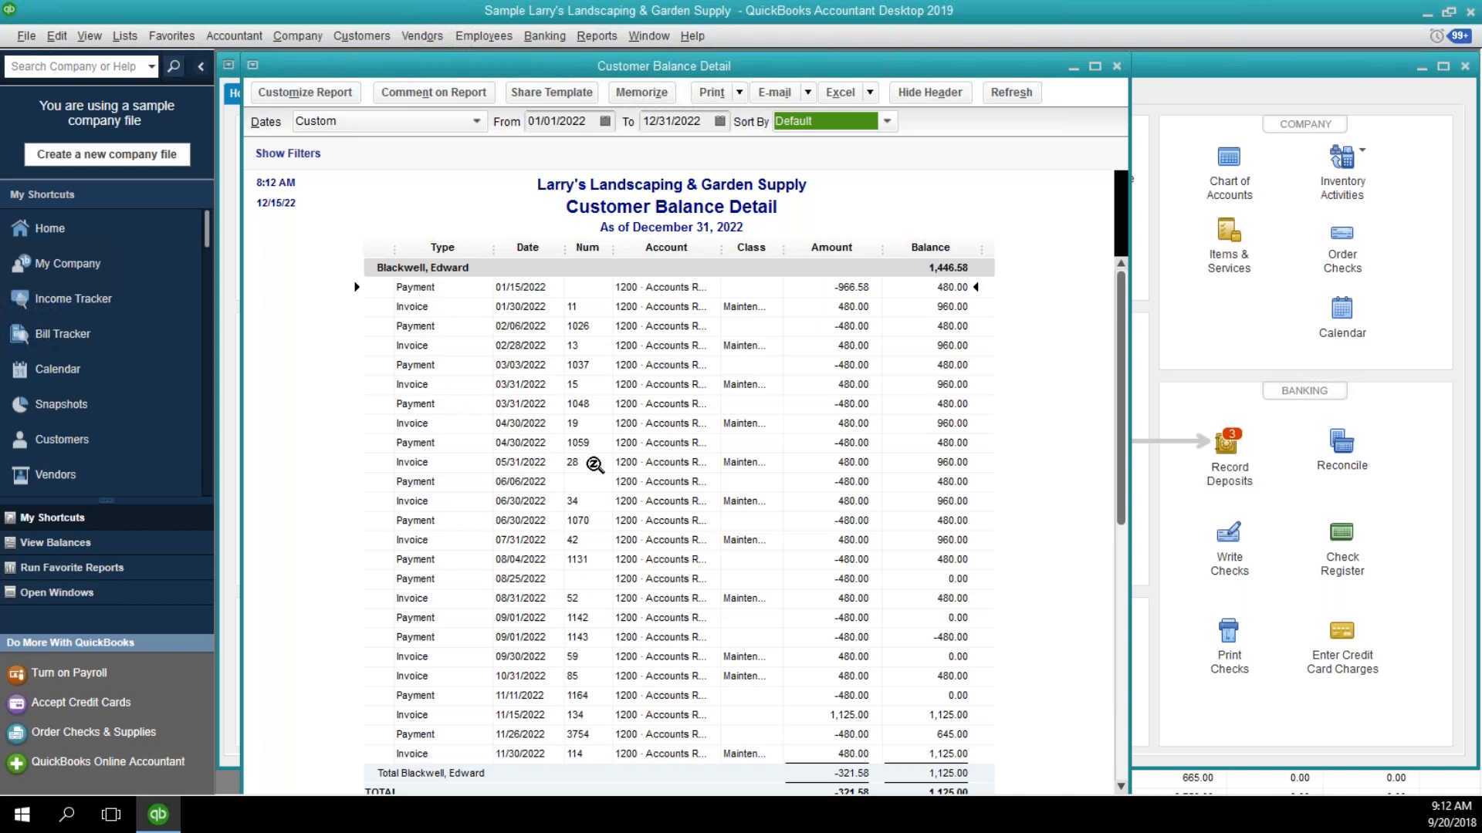
{"action": "left_click", "coordinate": [461, 290]}
{"action": "left_click", "coordinate": [462, 345]}
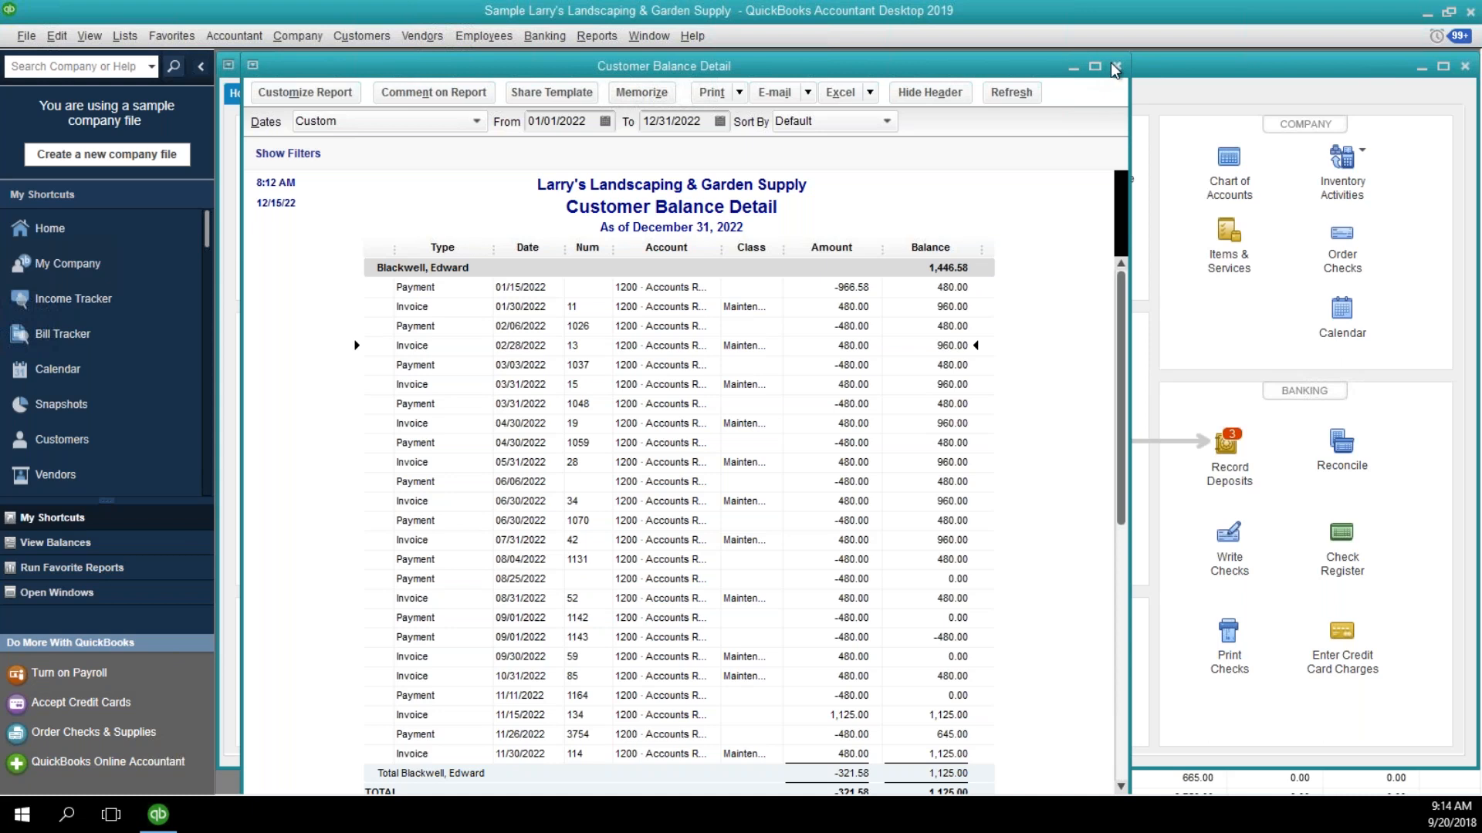
Open the Open Invoices report from the customer and receivables reports and widen its Class column to show full class names.
{"action": "left_click", "coordinate": [1397, 145]}
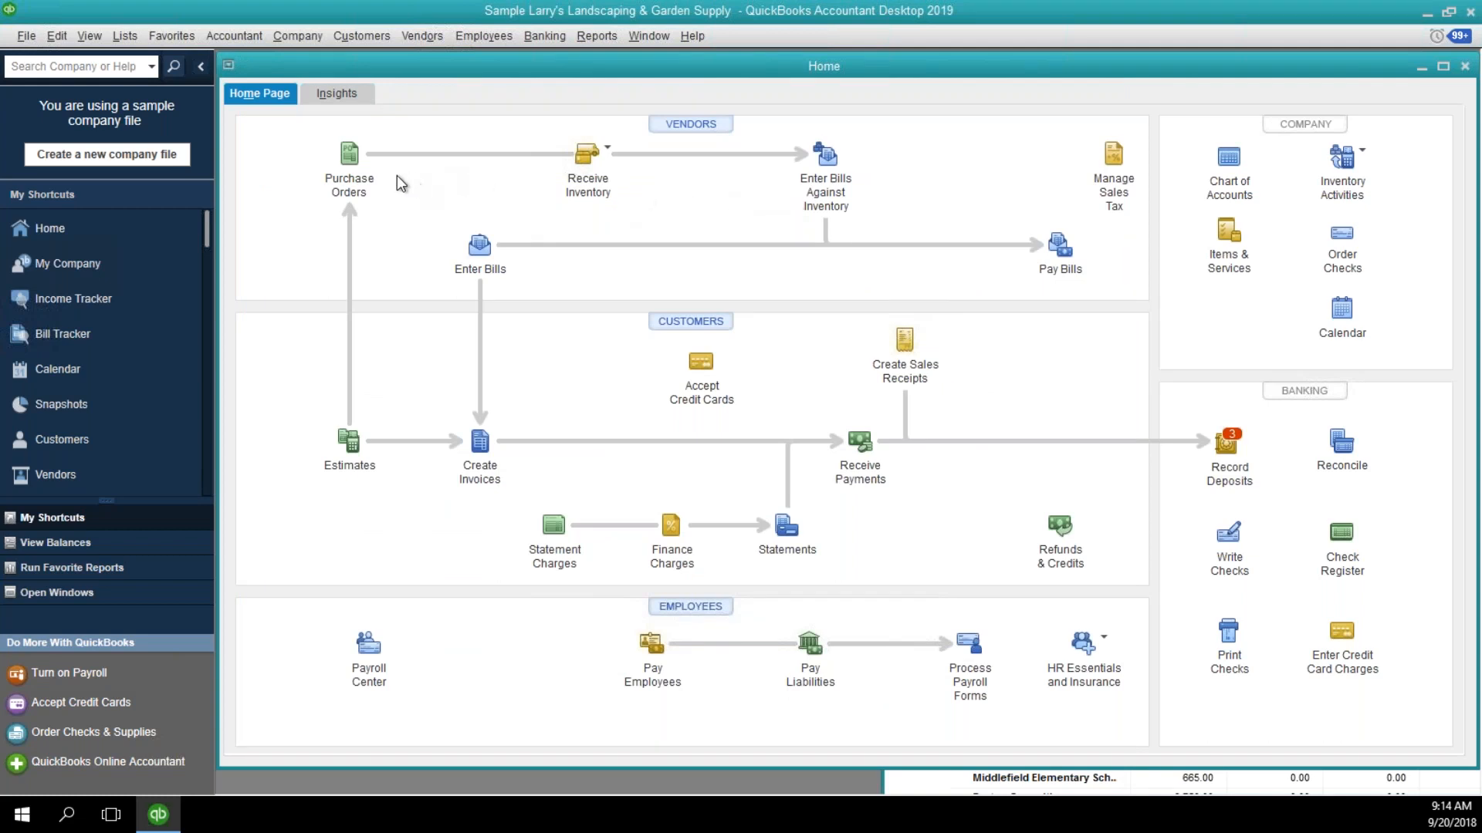
{"action": "left_click", "coordinate": [584, 32]}
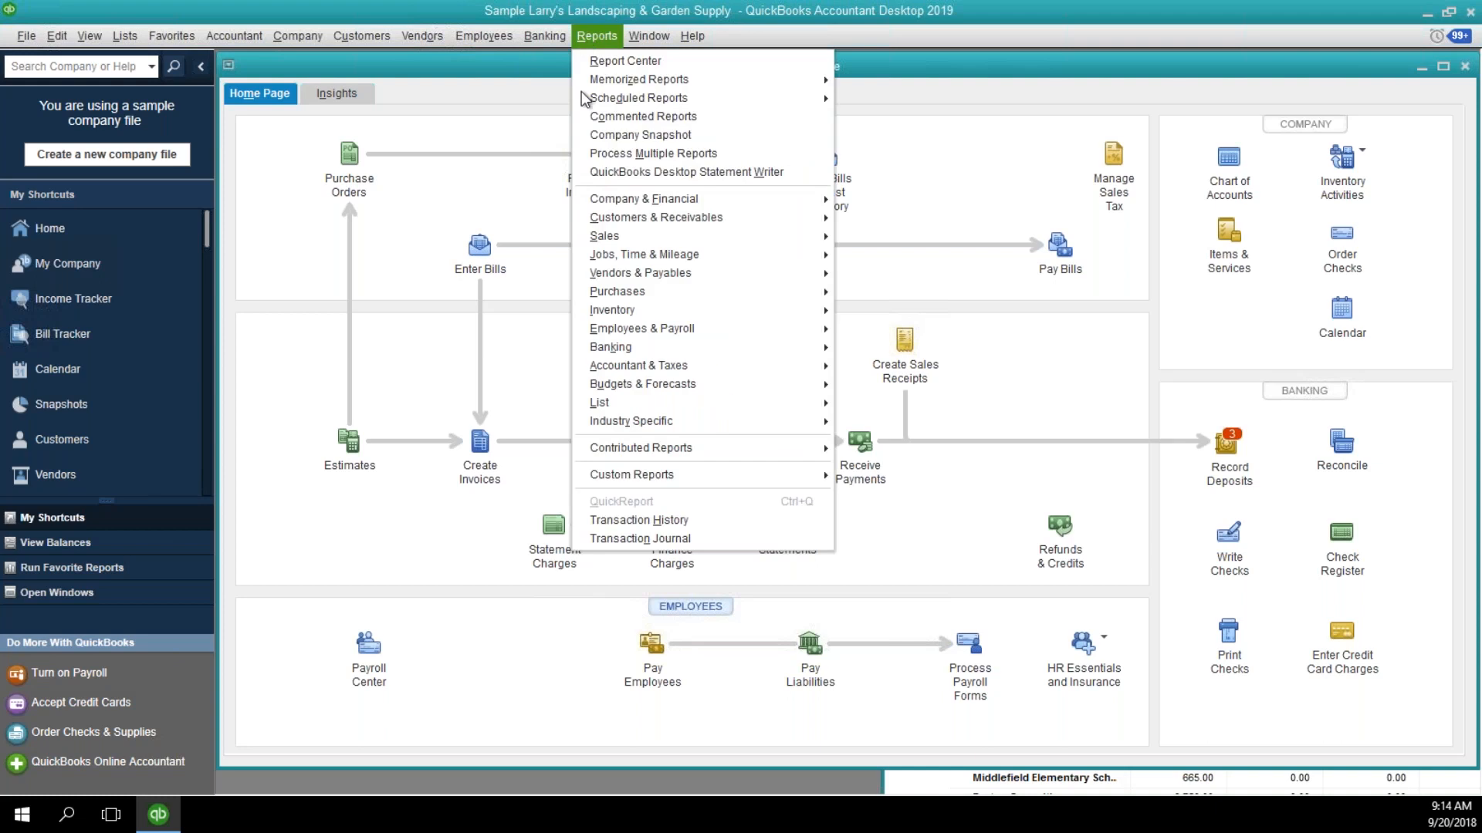
{"action": "mouse_move", "coordinate": [592, 208]}
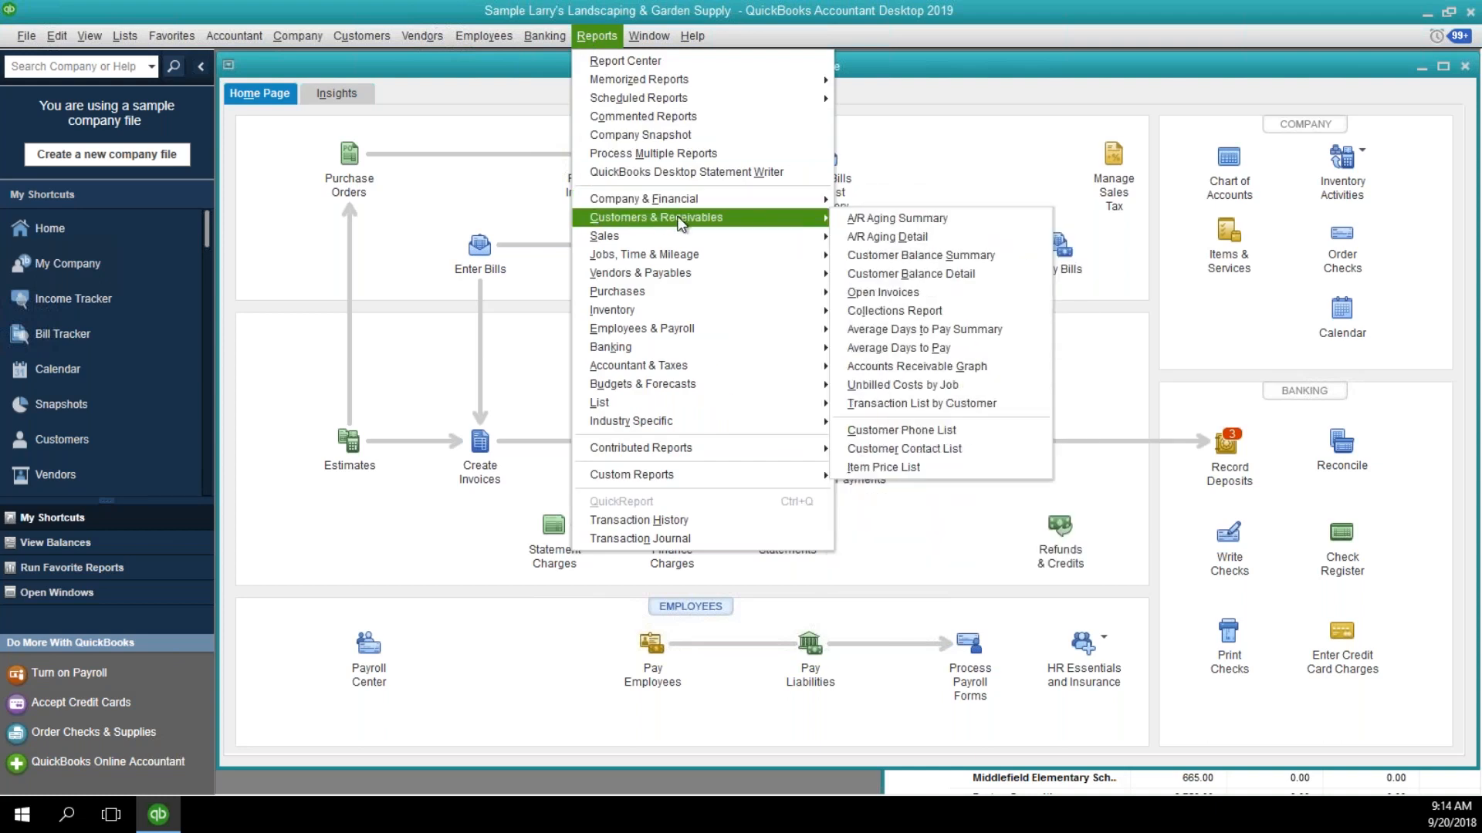
{"action": "left_click", "coordinate": [879, 299]}
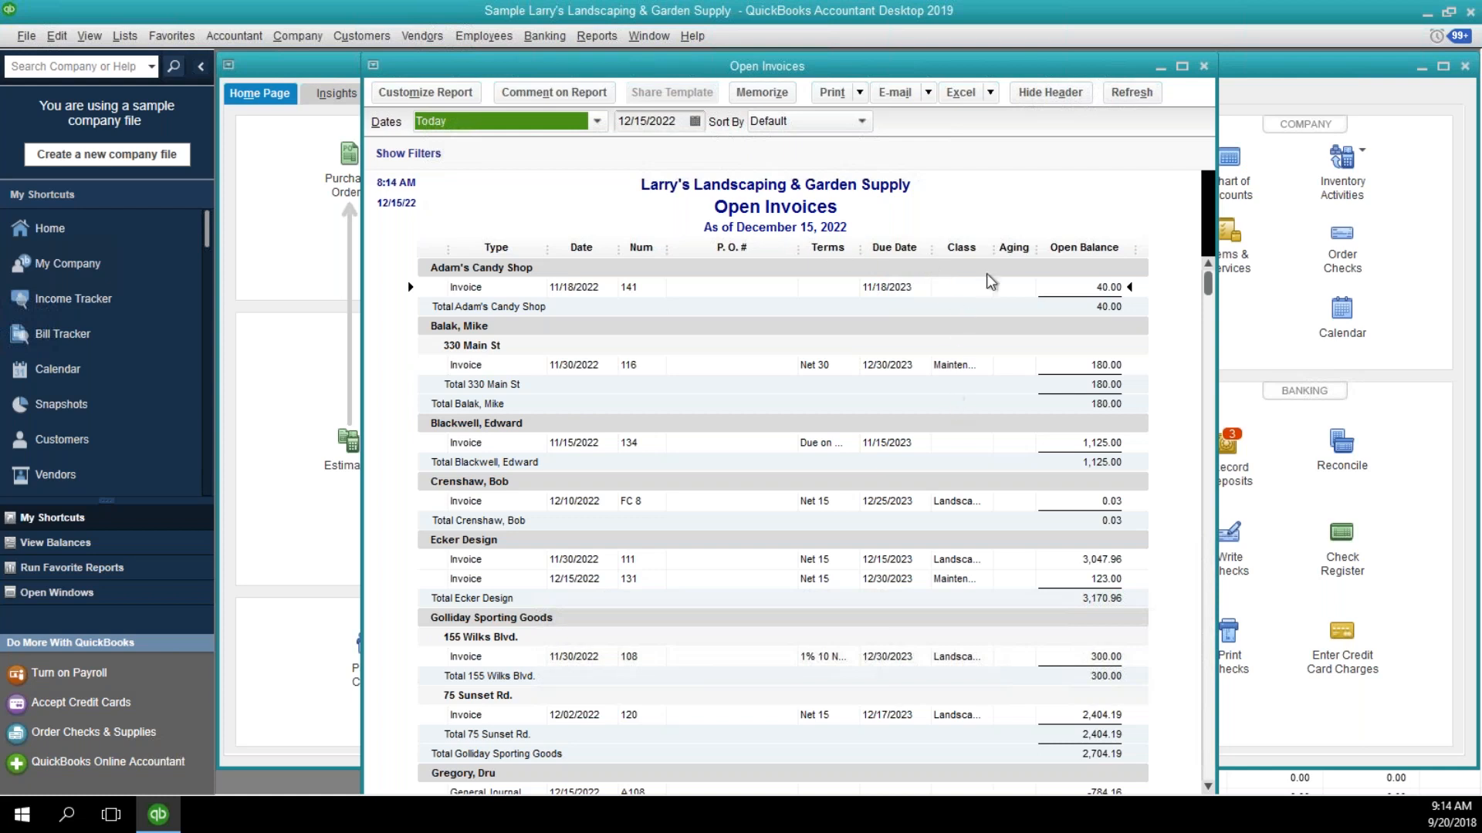
{"action": "left_click_drag", "start_coordinate": [994, 244], "coordinate": [1056, 244]}
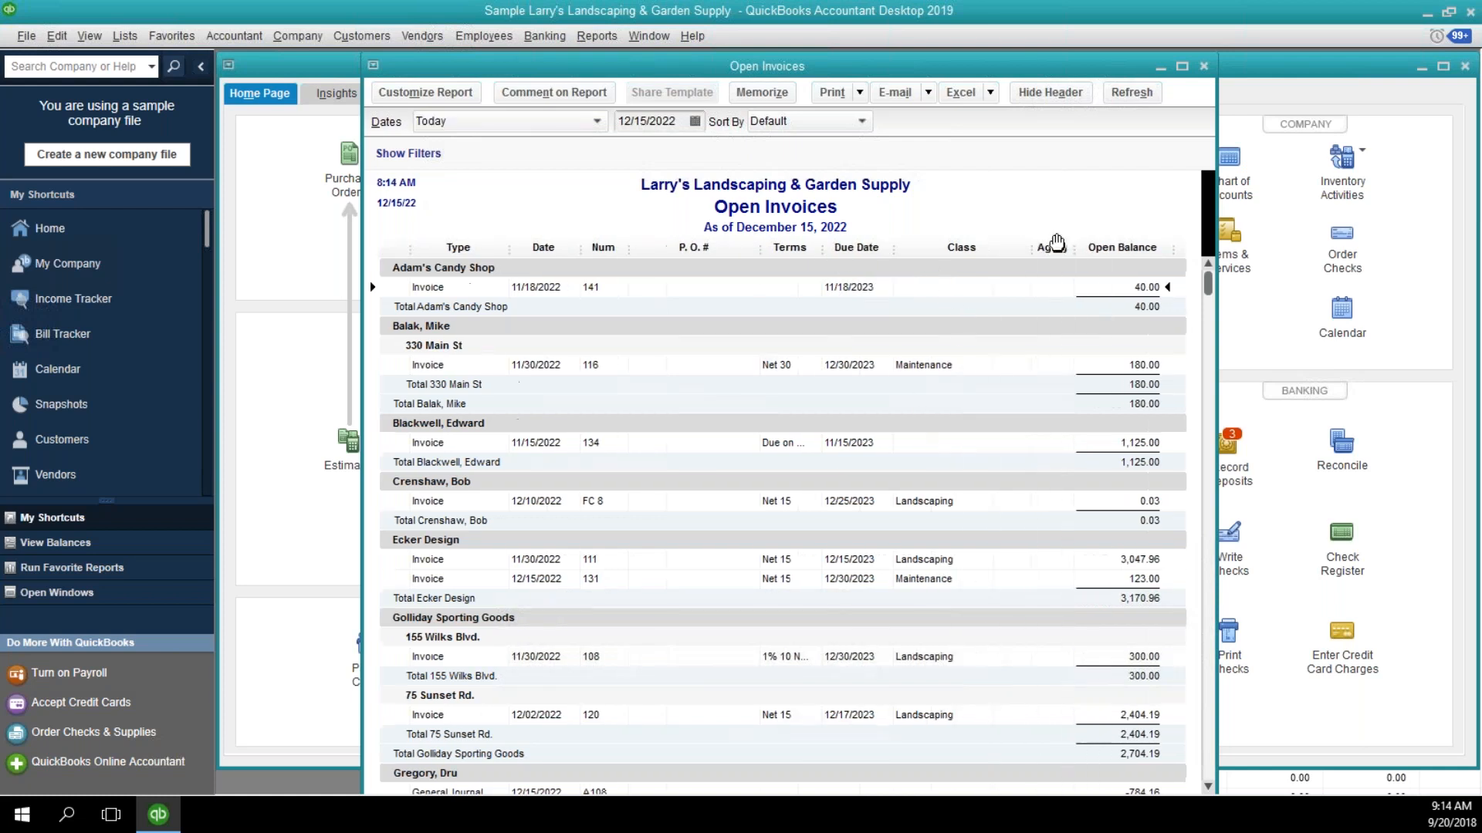
Examine the open invoices of all customers, with their classes and open balances, down to the report total.
{"action": "left_click", "coordinate": [926, 370]}
{"action": "scroll", "coordinate": [965, 523], "scroll_direction": "down", "scroll_amount": 5}
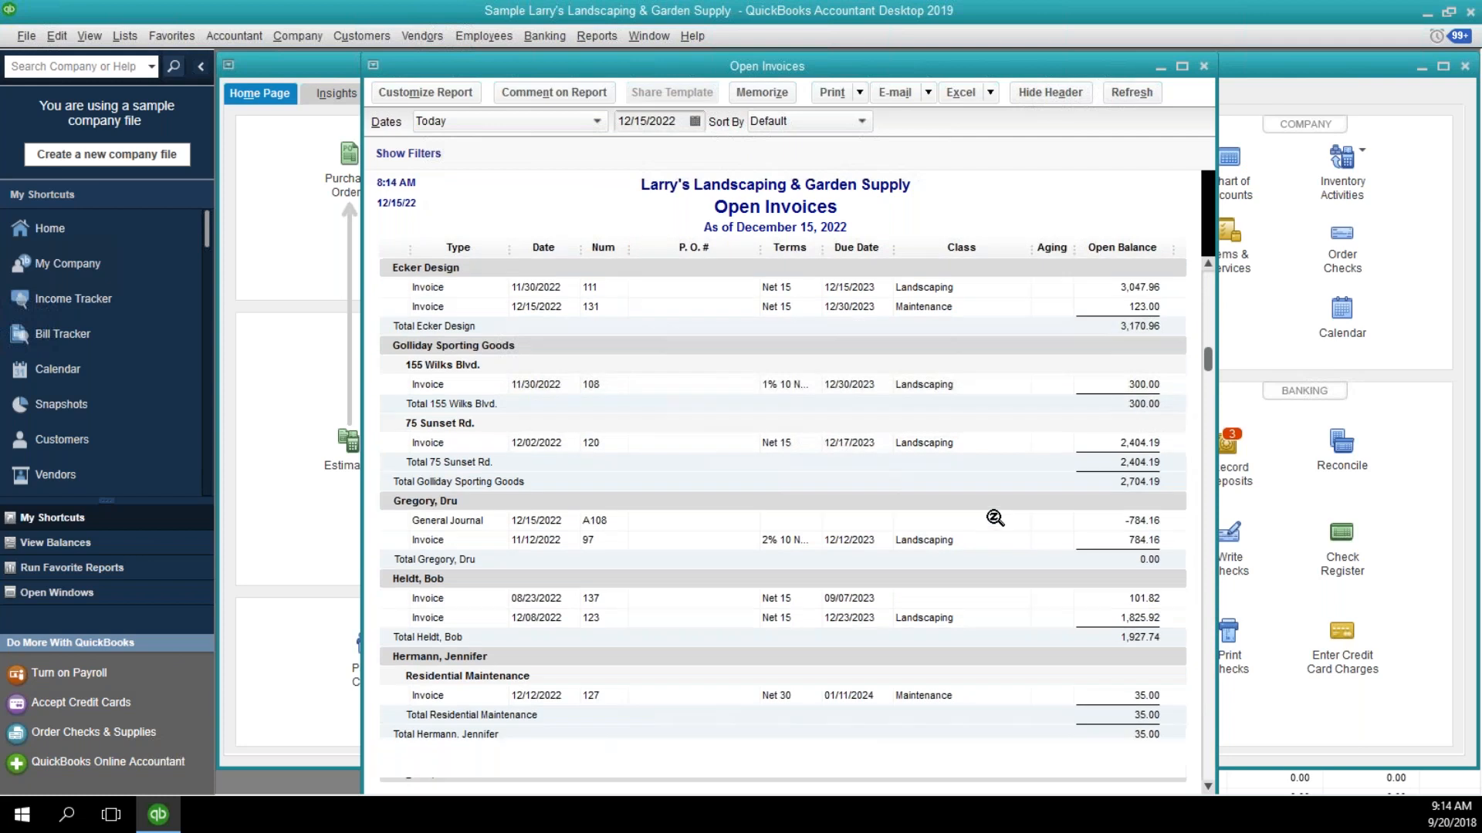
{"action": "scroll", "coordinate": [995, 518], "scroll_direction": "down", "scroll_amount": 5}
{"action": "scroll", "coordinate": [999, 521], "scroll_direction": "down", "scroll_amount": 2}
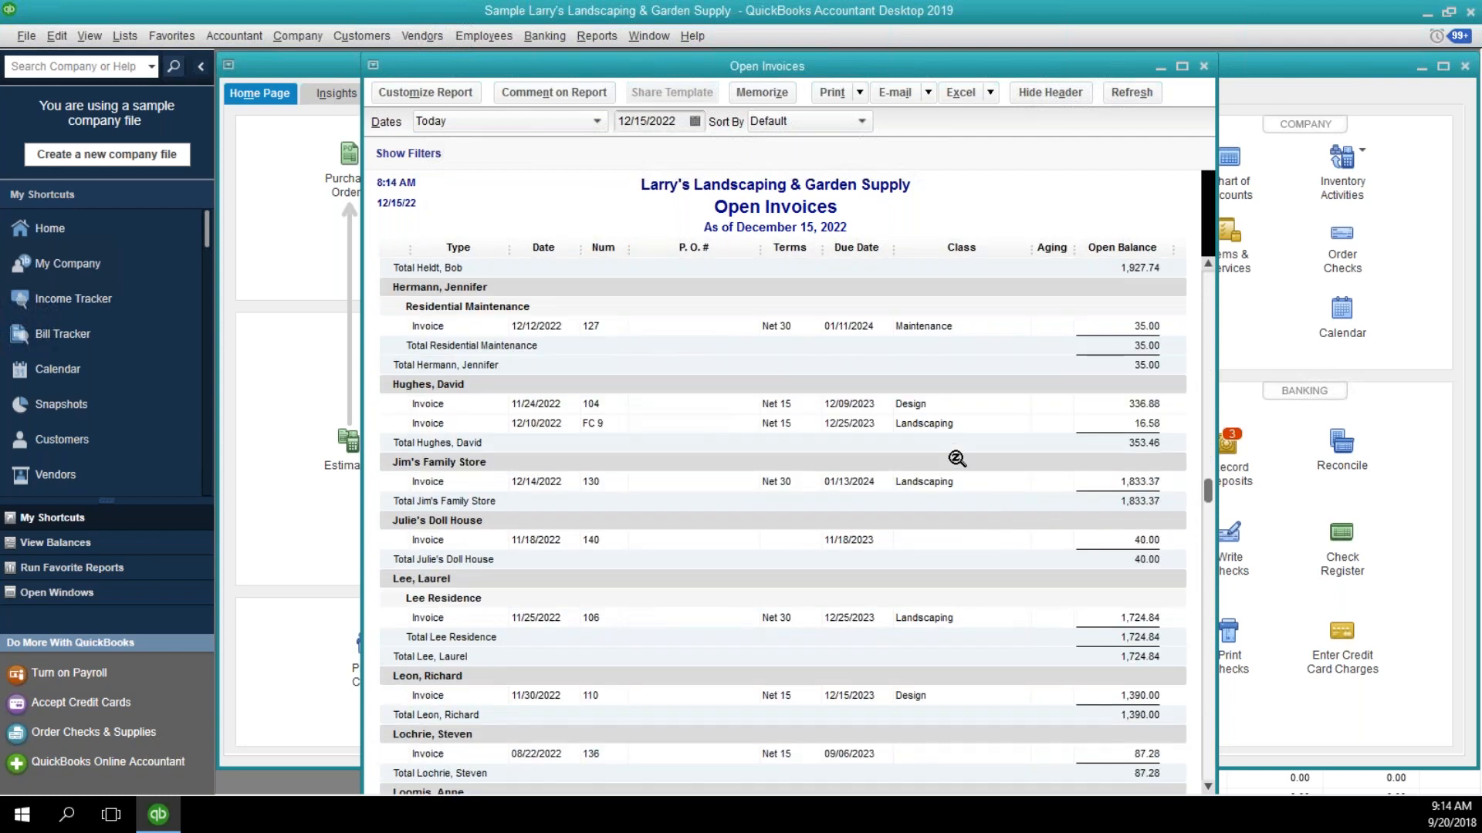
{"action": "scroll", "coordinate": [965, 482], "scroll_direction": "down", "scroll_amount": 7}
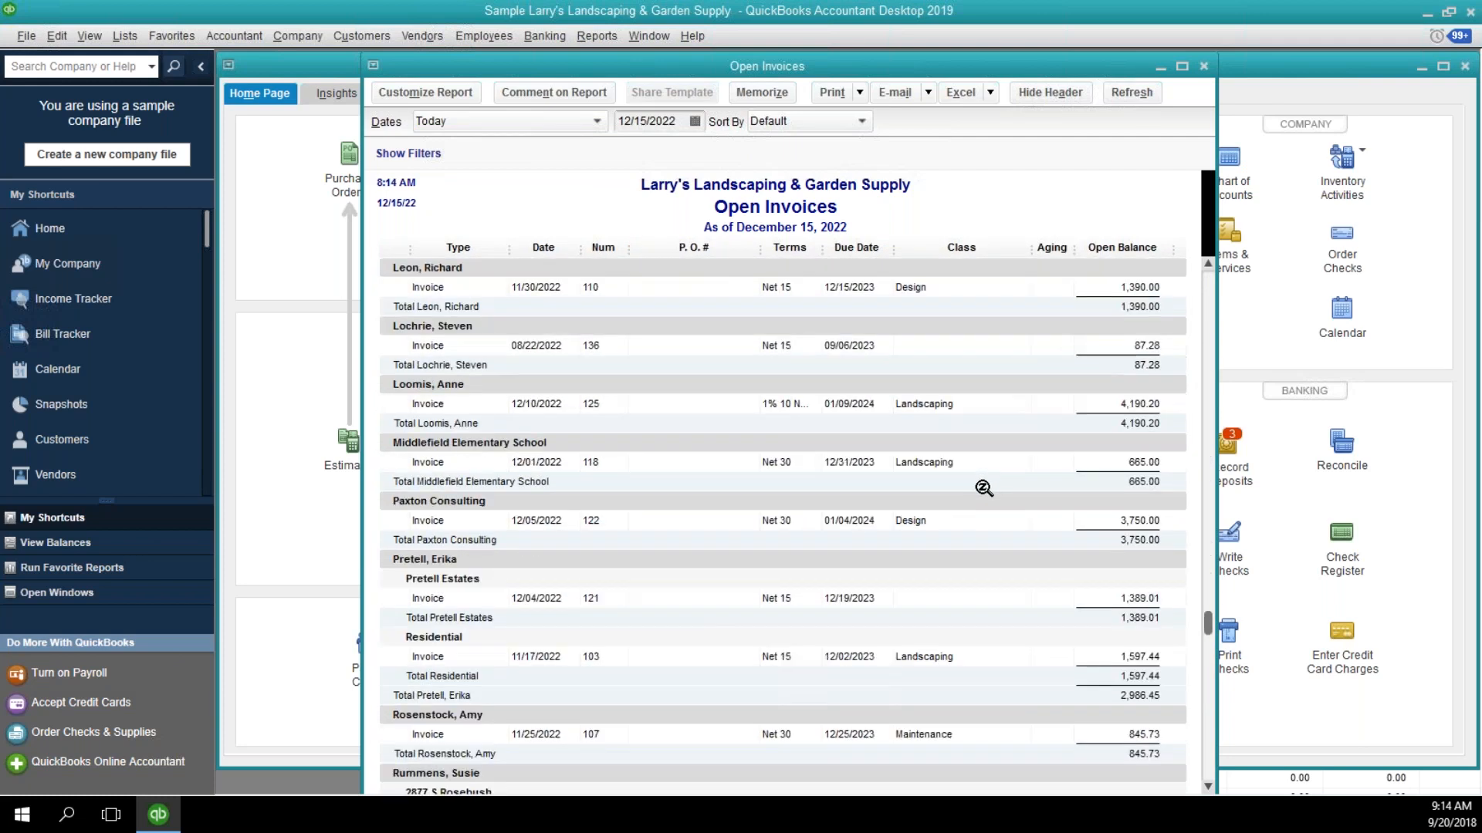
{"action": "scroll", "coordinate": [984, 488], "scroll_direction": "down", "scroll_amount": 2}
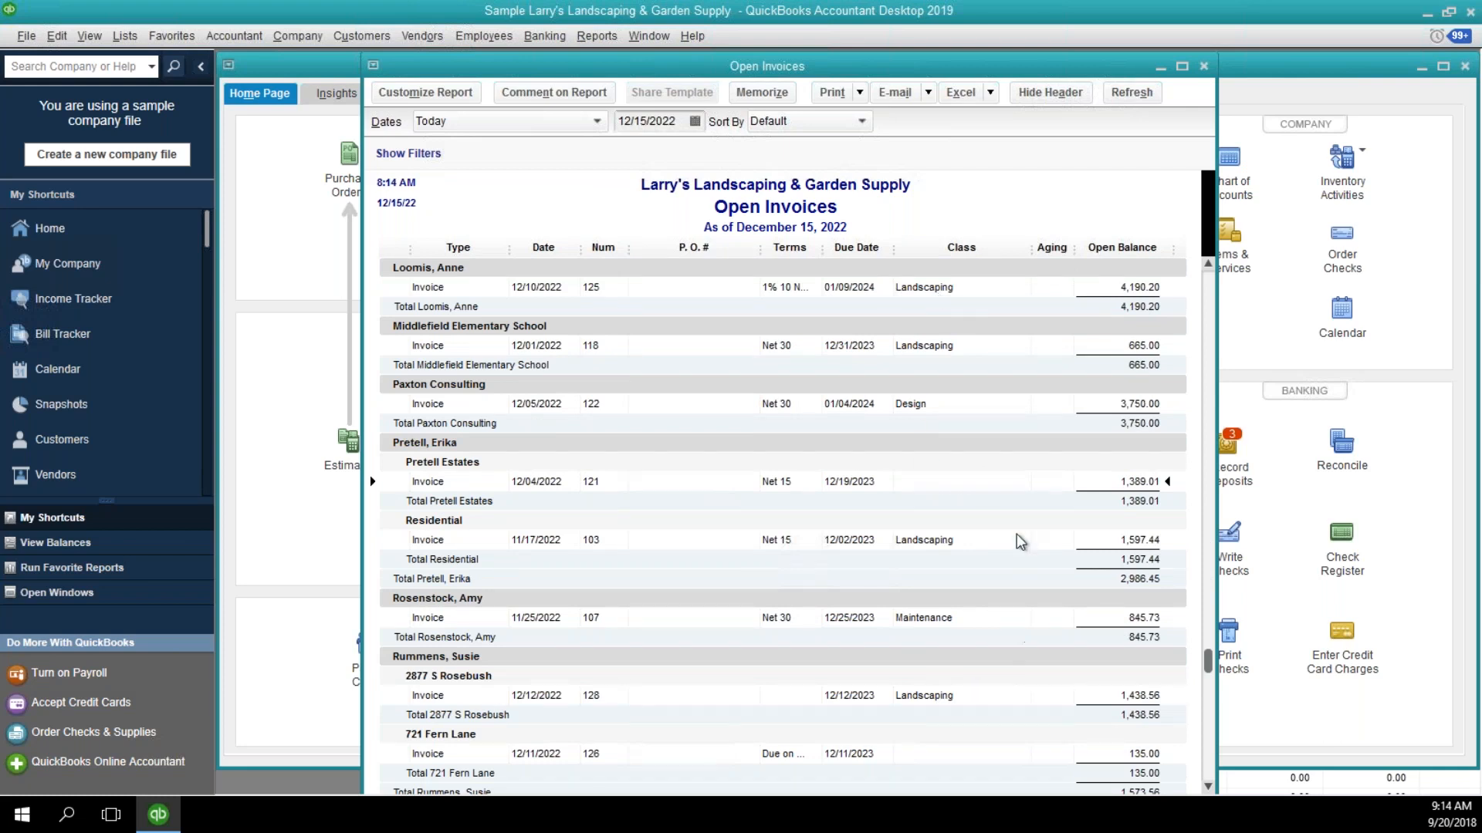
{"action": "scroll", "coordinate": [1017, 509], "scroll_direction": "down", "scroll_amount": 5}
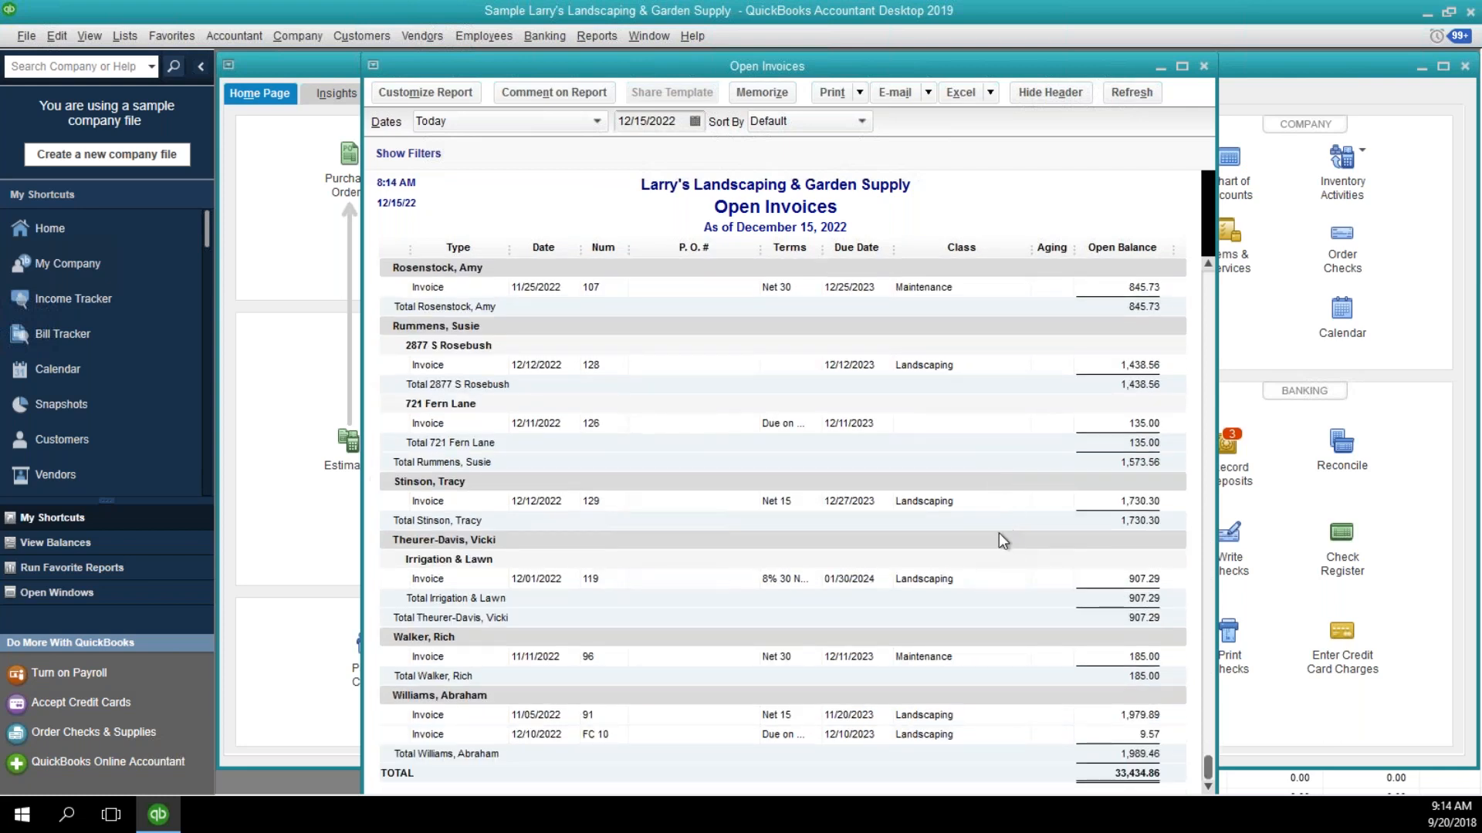
{"action": "left_click", "coordinate": [947, 422]}
{"action": "left_click", "coordinate": [1078, 768]}
{"action": "left_click", "coordinate": [907, 287]}
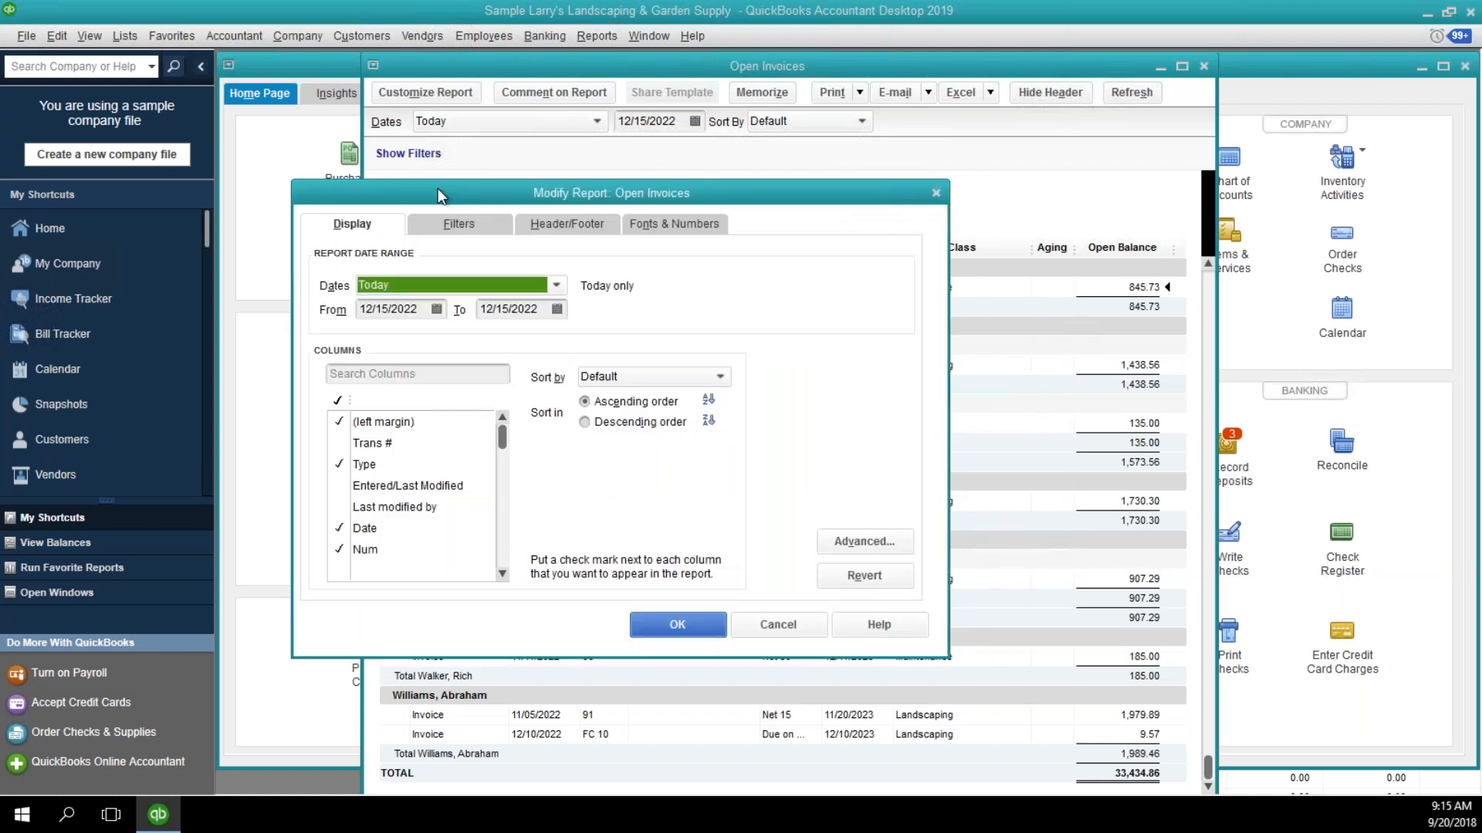
Filter the Open Invoices report by Class to Design and apply the filter.
{"action": "left_click", "coordinate": [453, 227]}
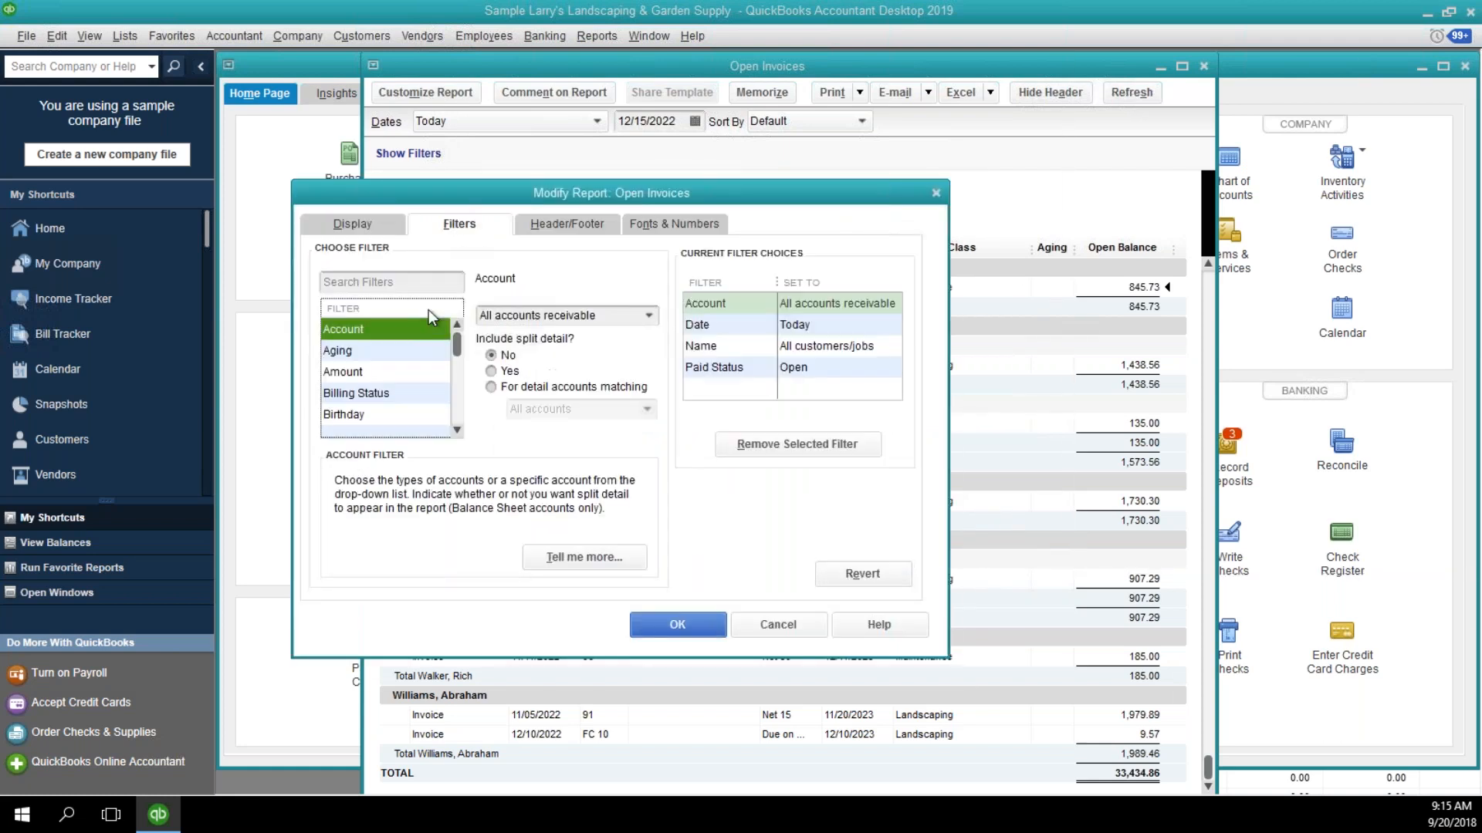
{"action": "left_click", "coordinate": [457, 401]}
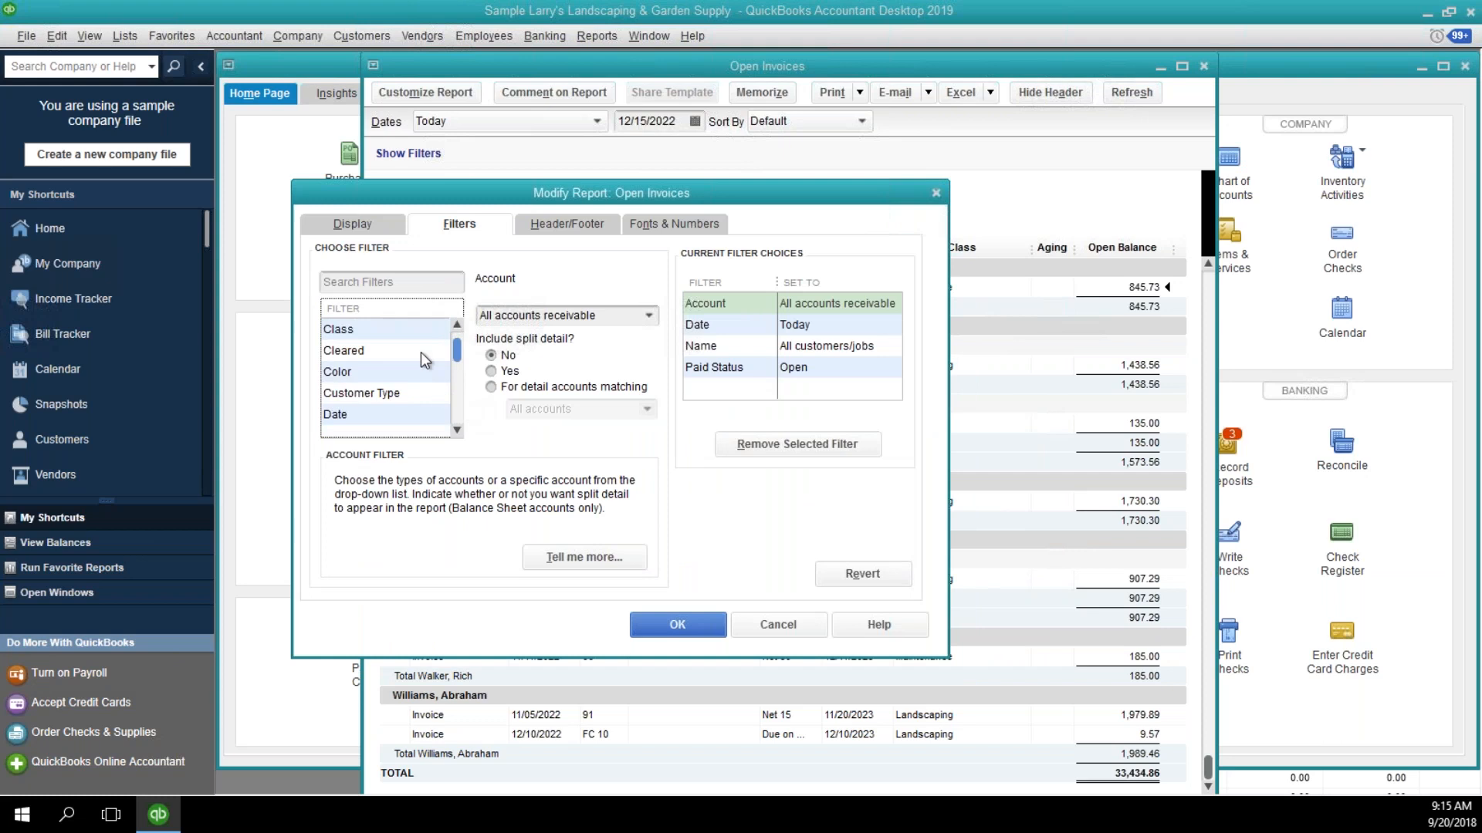
{"action": "left_click", "coordinate": [411, 332]}
{"action": "left_click", "coordinate": [647, 315]}
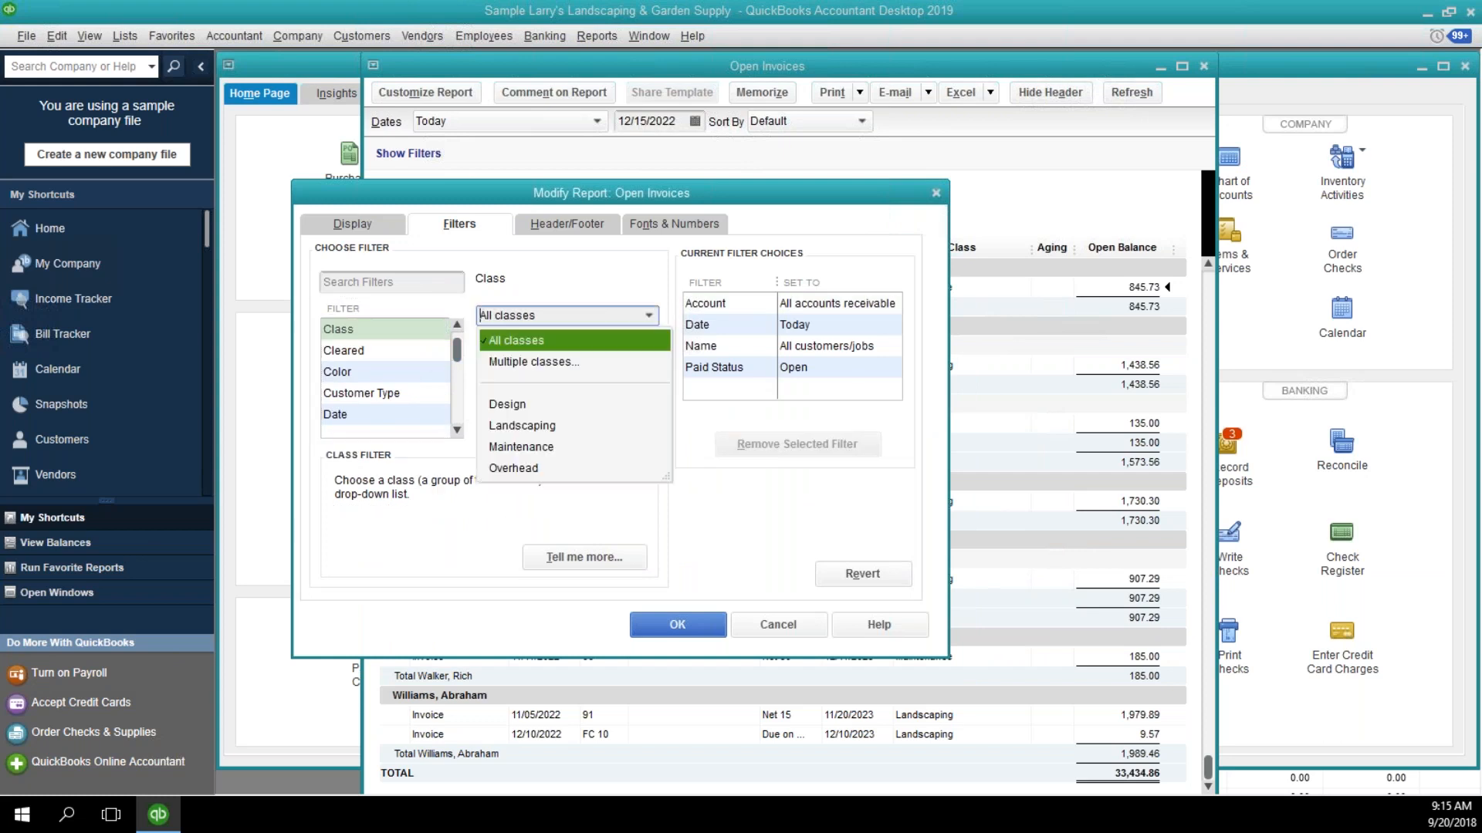
{"action": "left_click", "coordinate": [540, 406]}
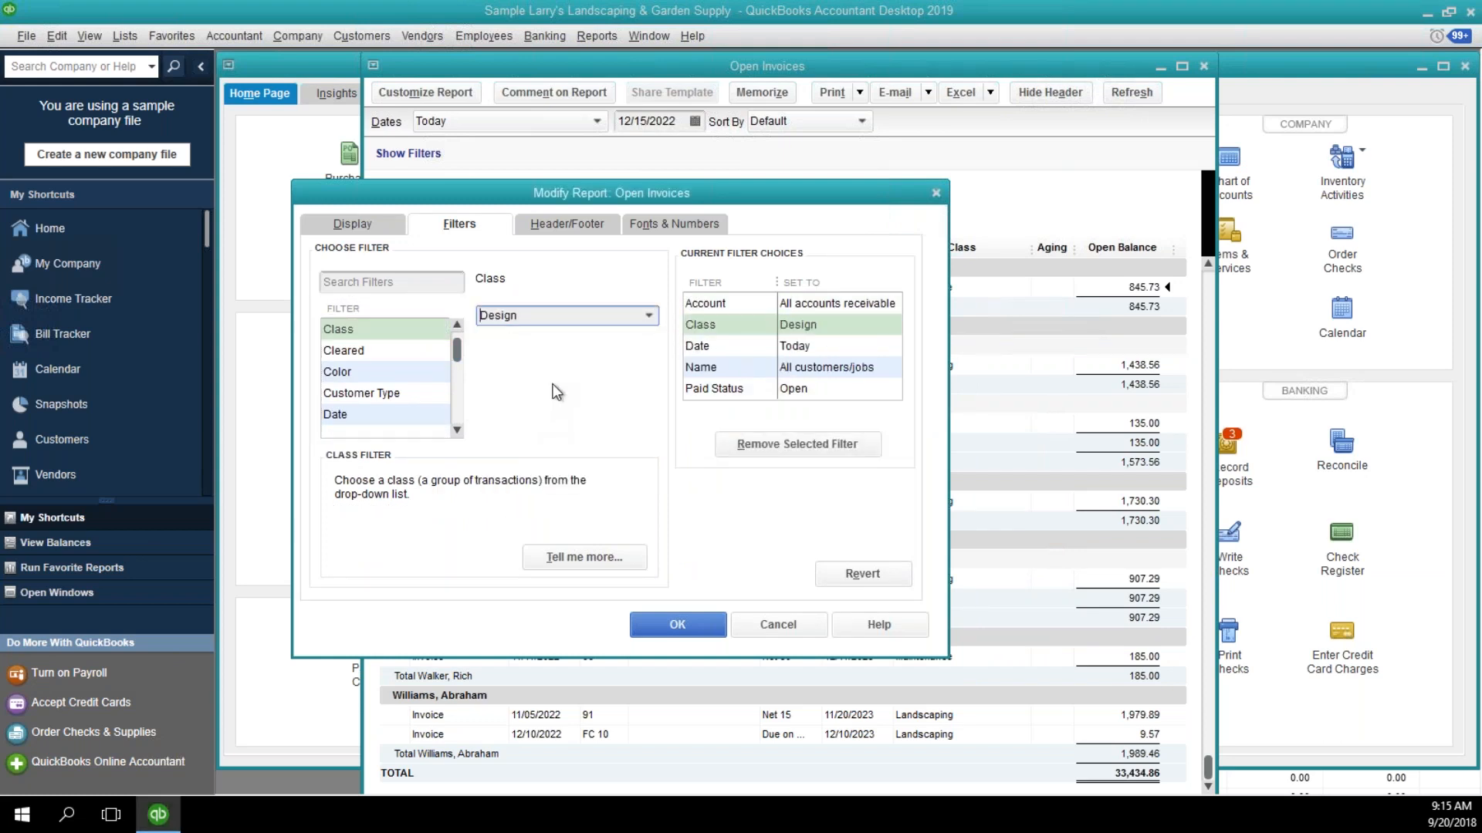
{"action": "left_click", "coordinate": [683, 628]}
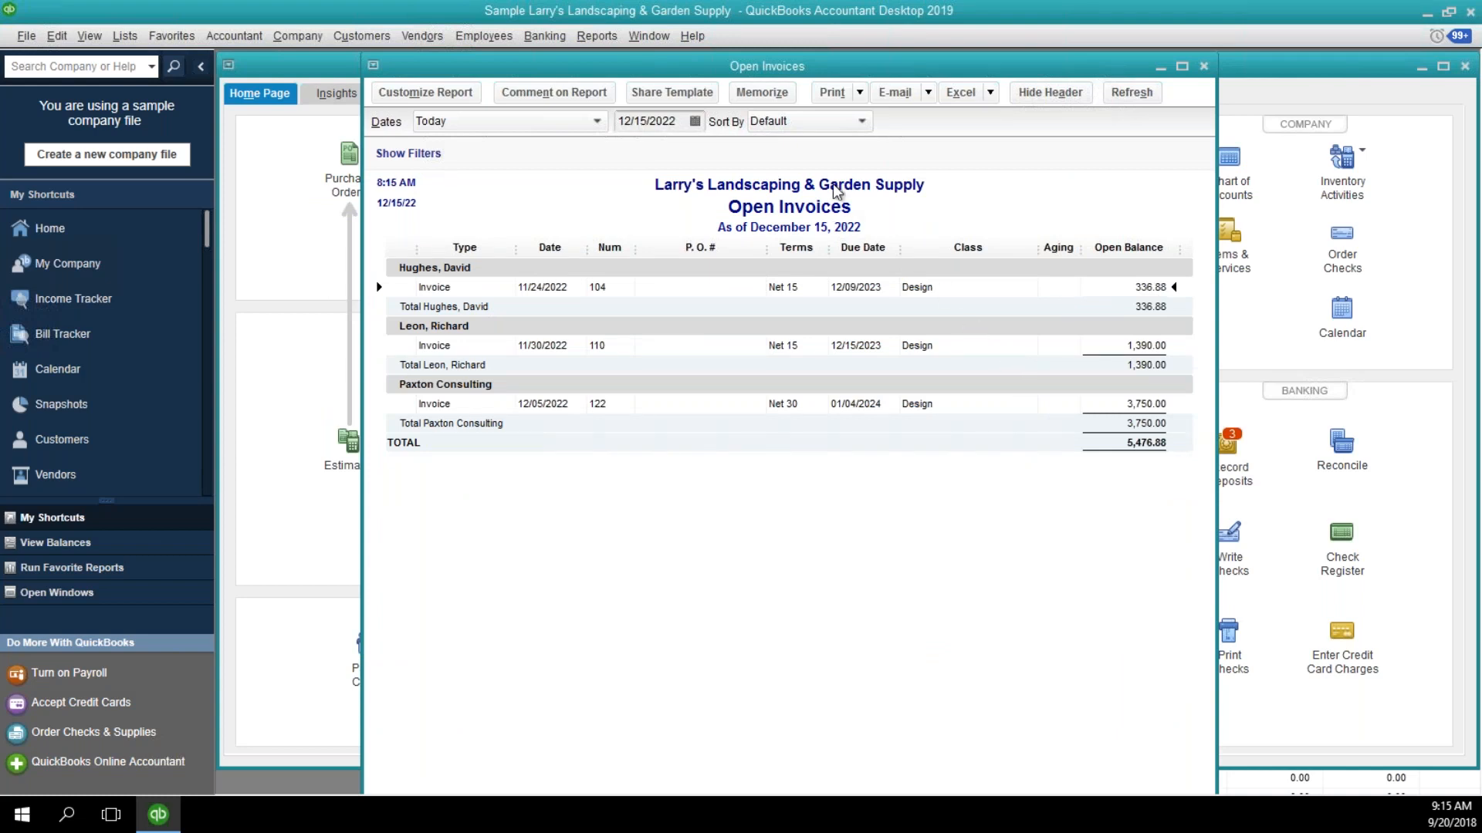
Change the report title in the header settings to "Open Invoices - Design" and apply it.
{"action": "left_click", "coordinate": [760, 94]}
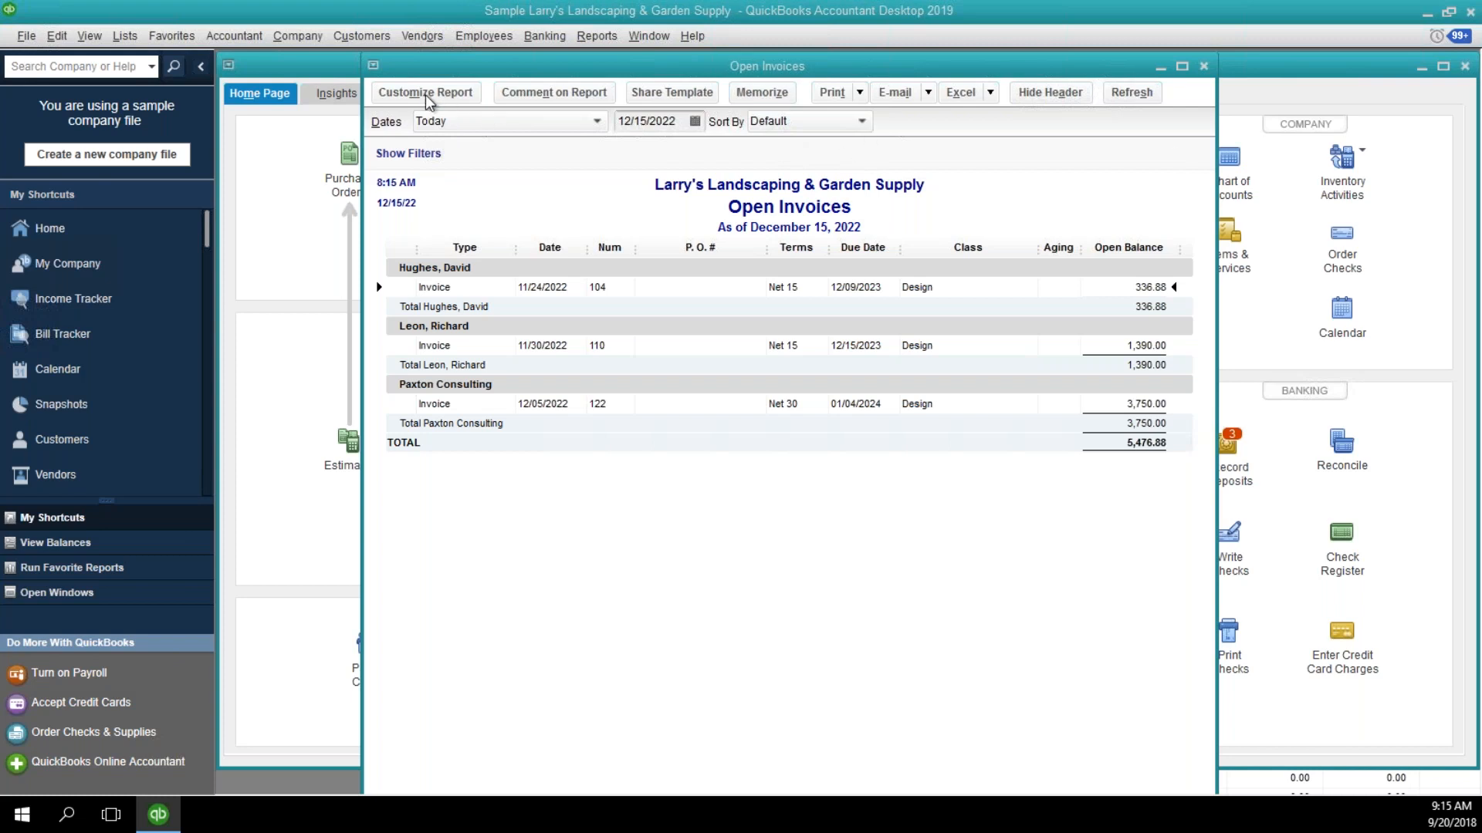
{"action": "left_click_drag", "start_coordinate": [1424, 80], "coordinate": [585, 181]}
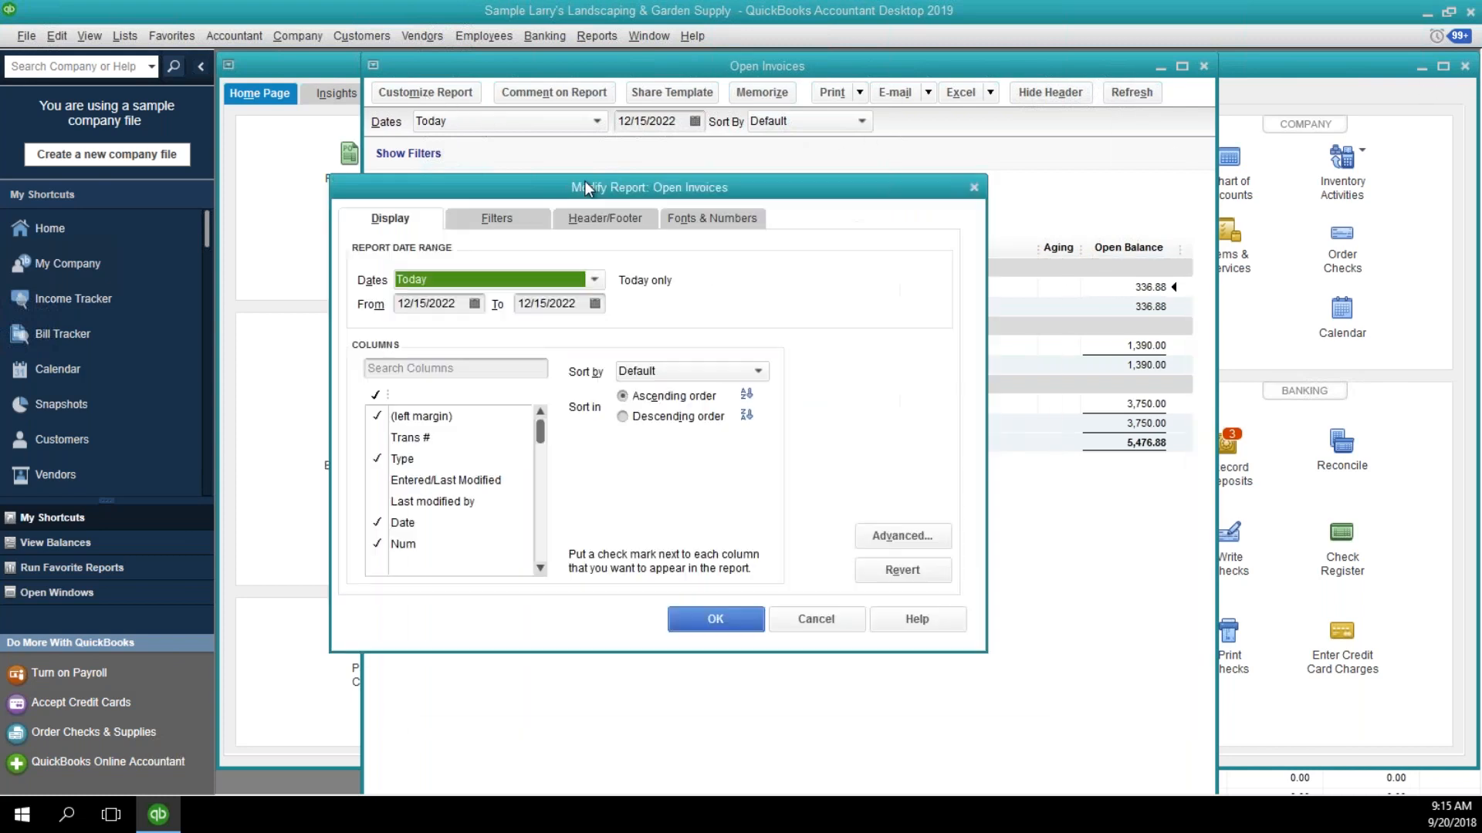
{"action": "left_click", "coordinate": [616, 222]}
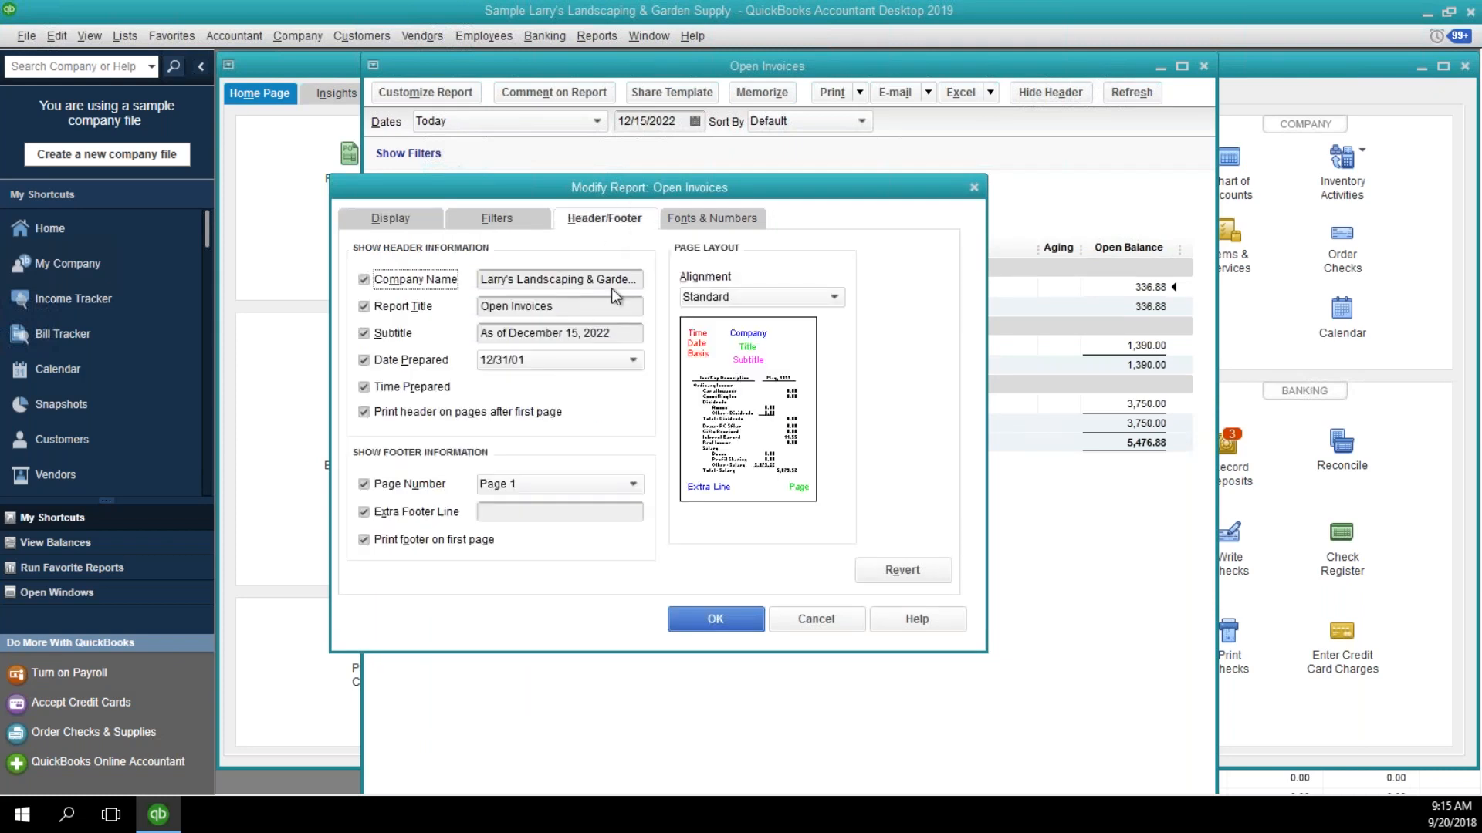
{"action": "left_click_drag", "start_coordinate": [617, 188], "coordinate": [610, 346]}
{"action": "left_click", "coordinate": [584, 463]}
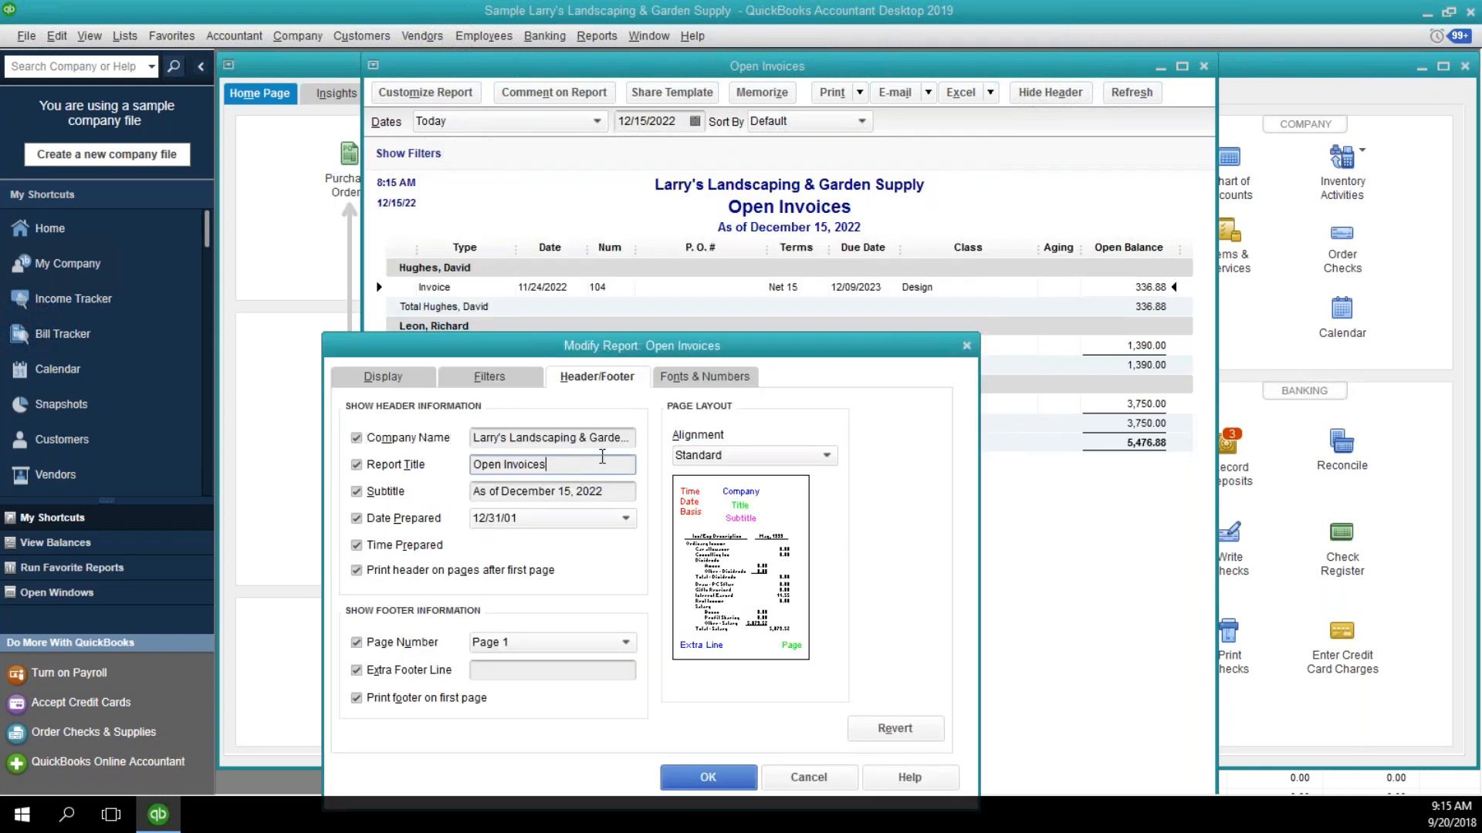
{"action": "type", "text": "- Design"}
{"action": "left_click", "coordinate": [725, 776]}
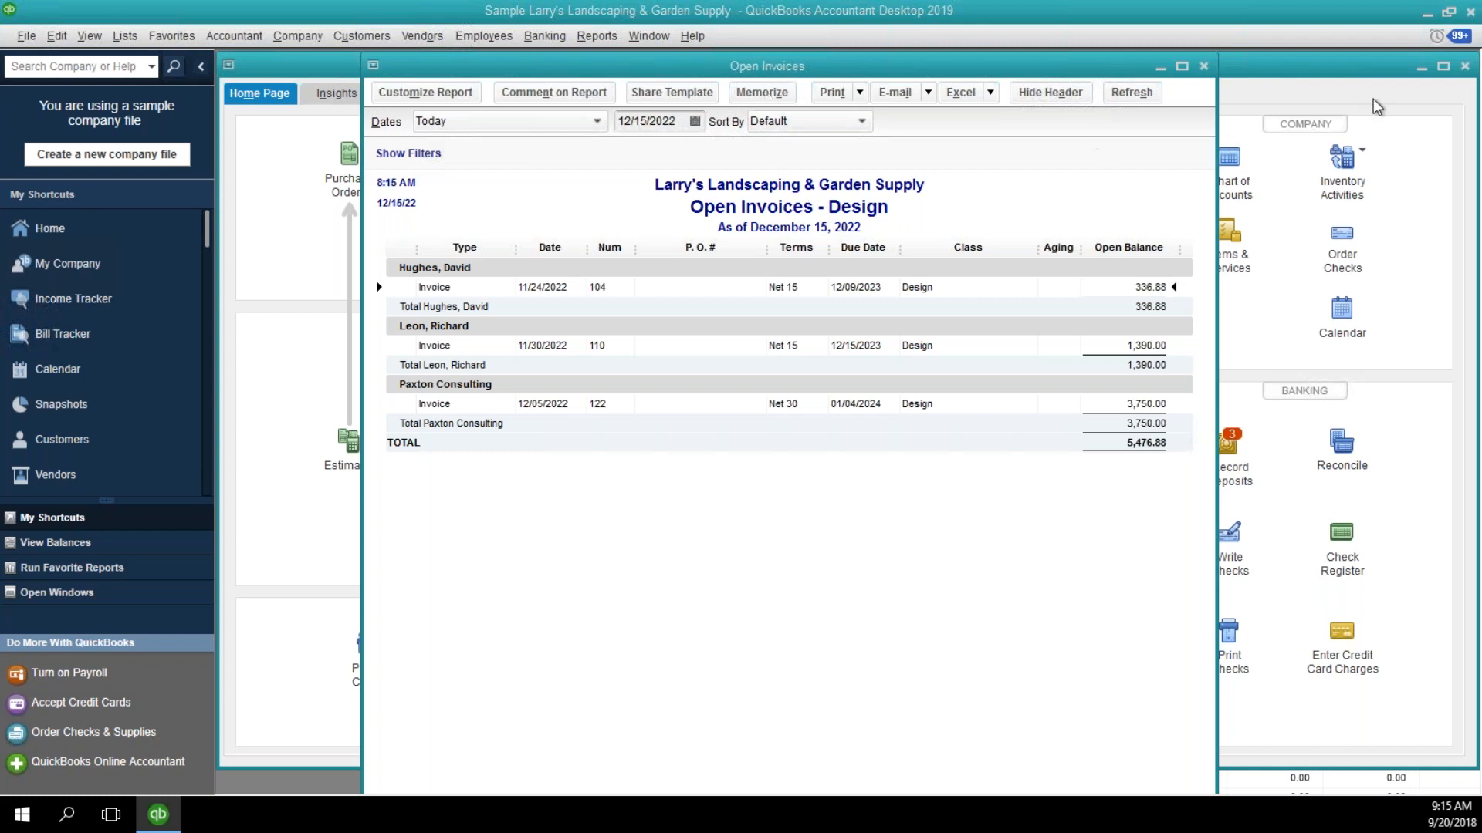
Memorize the report as "Open Invoices - Design" in the Customers memorized report group.
{"action": "left_click", "coordinate": [761, 92]}
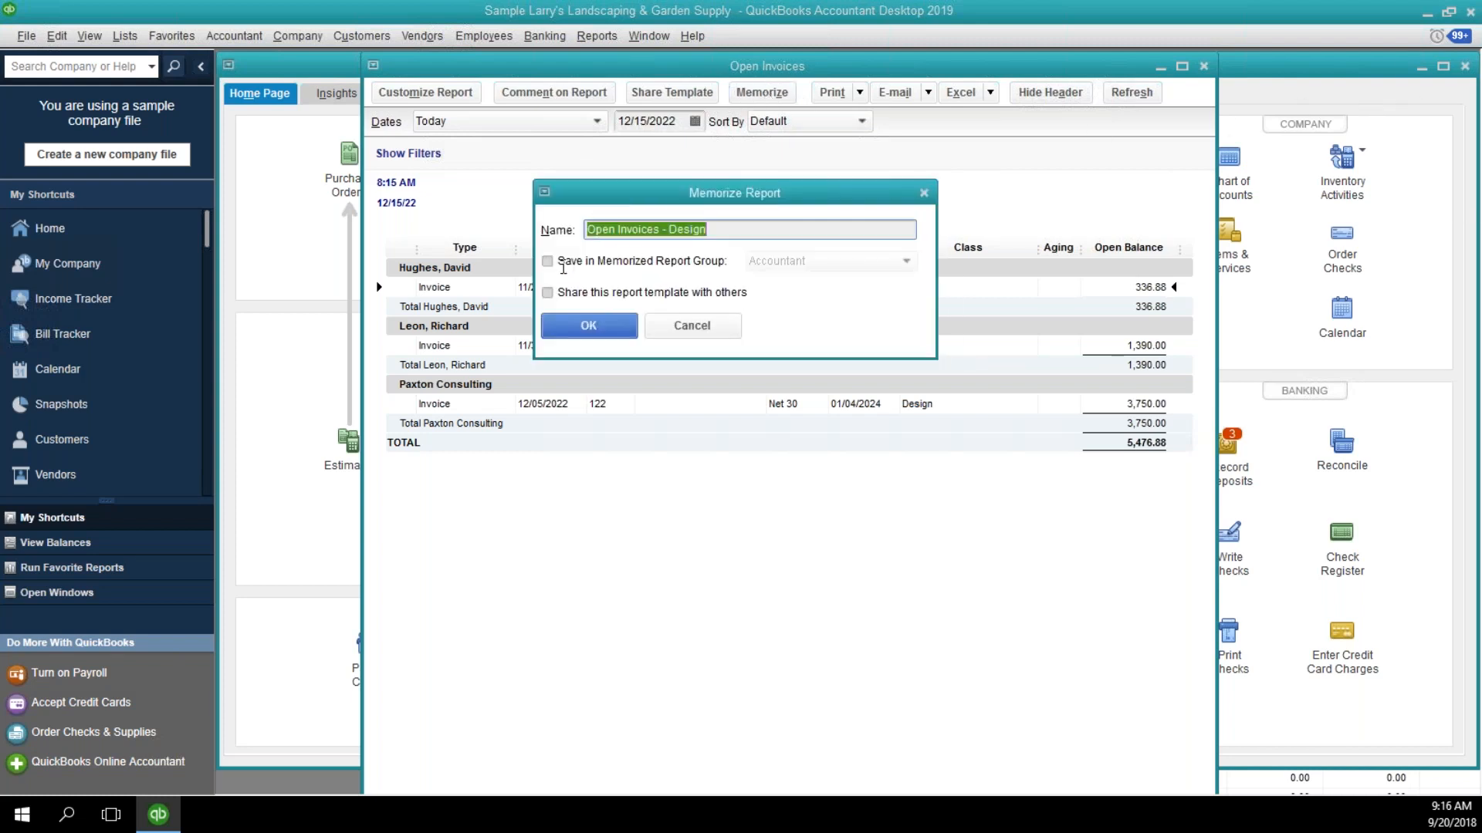
{"action": "left_click", "coordinate": [548, 262]}
{"action": "left_click", "coordinate": [783, 263]}
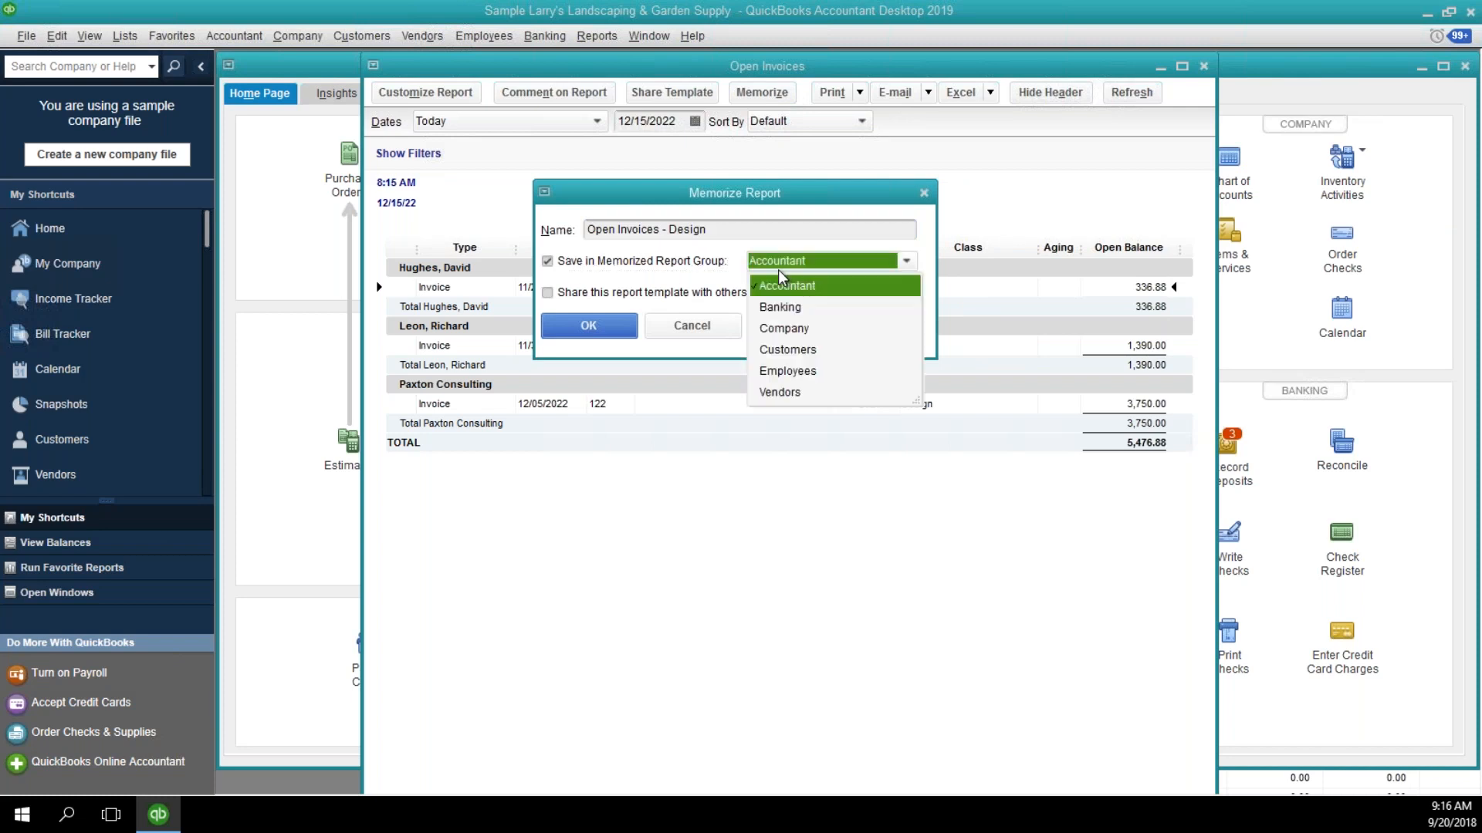
{"action": "left_click", "coordinate": [788, 351]}
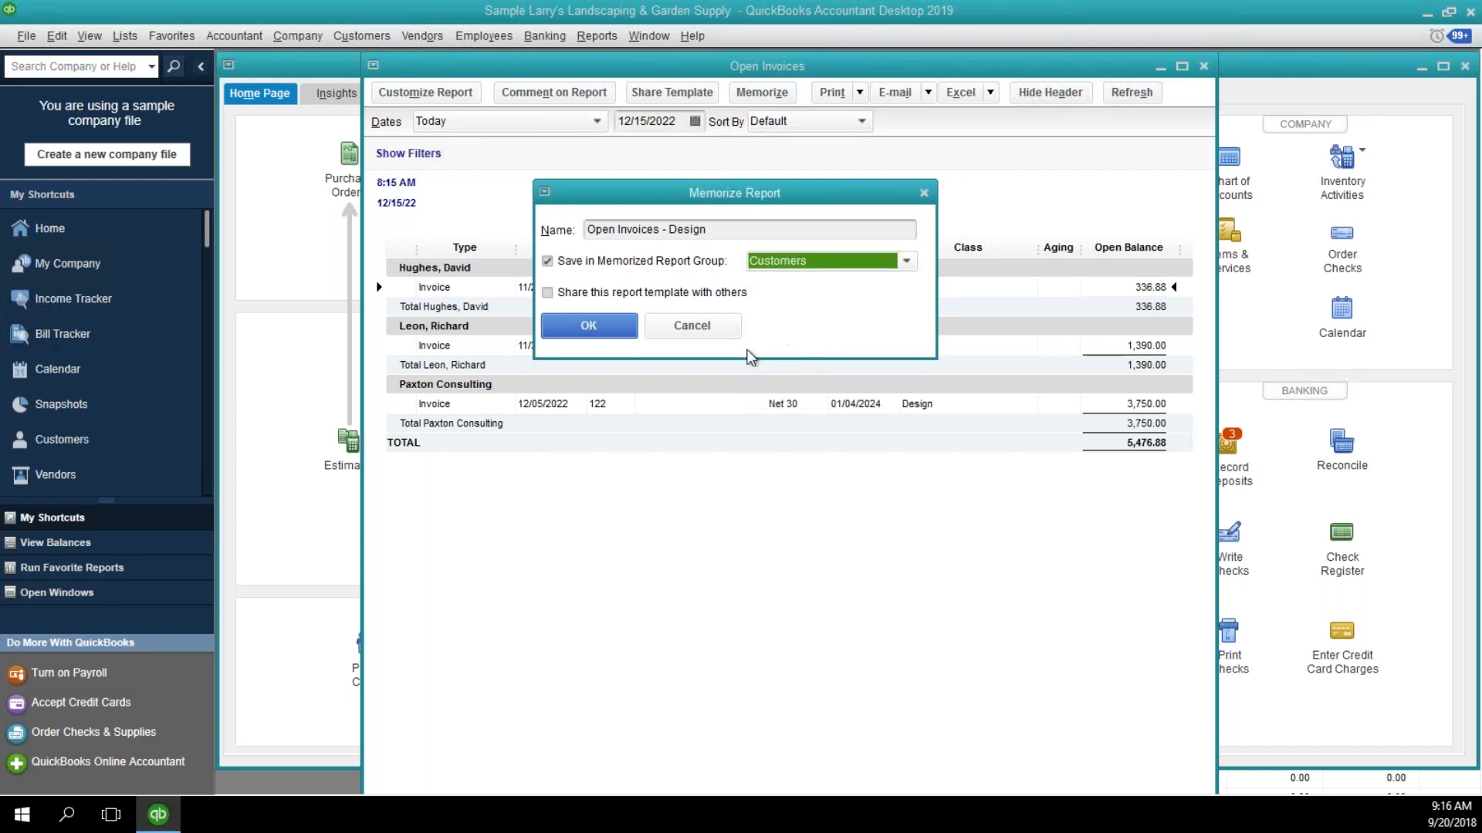
{"action": "left_click", "coordinate": [615, 337]}
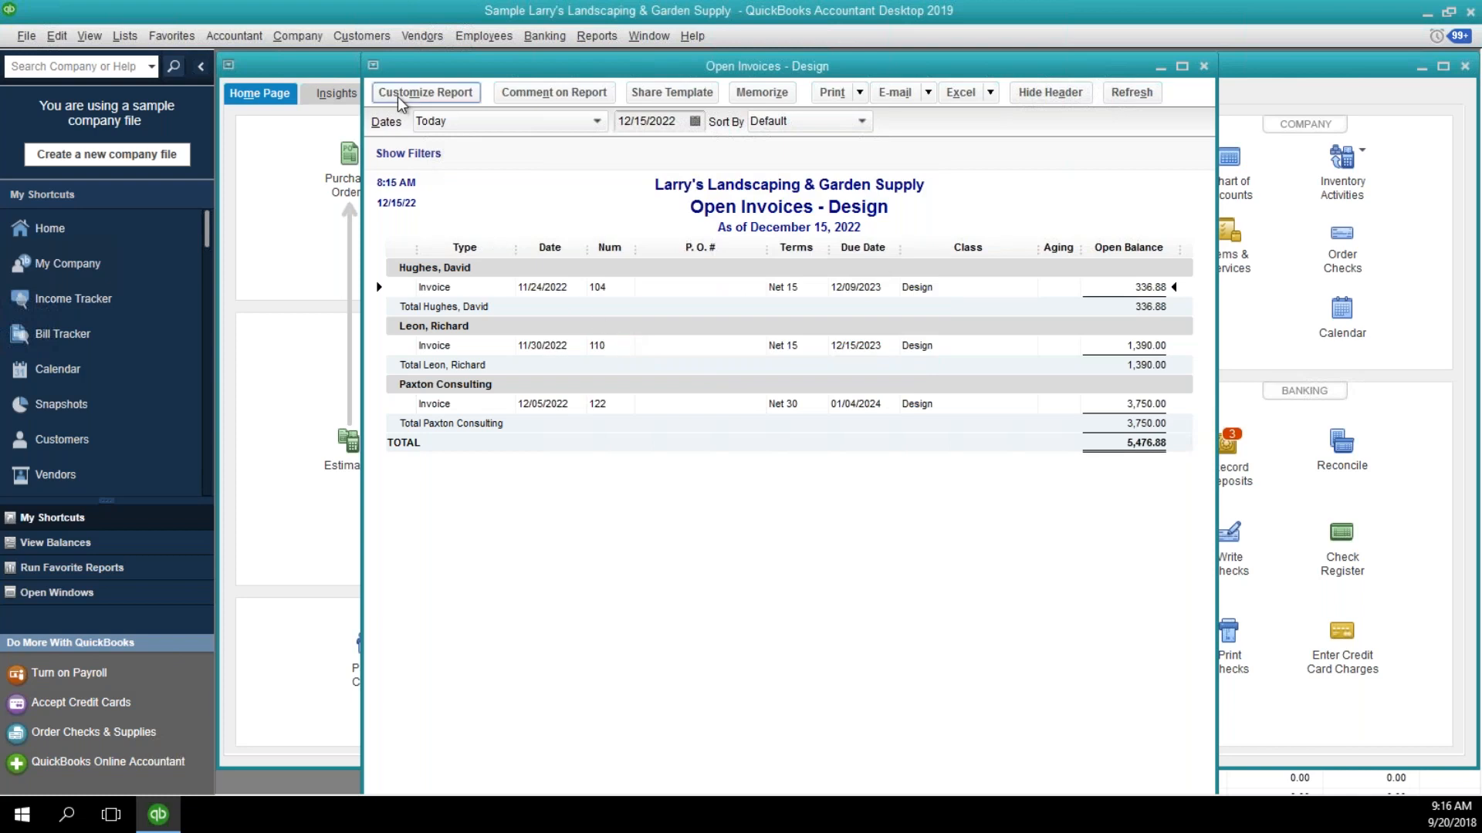
Change the report's Class filter to Landscaping, apply it and look through the filtered invoices.
{"action": "left_click", "coordinate": [425, 91]}
{"action": "left_click", "coordinate": [524, 173]}
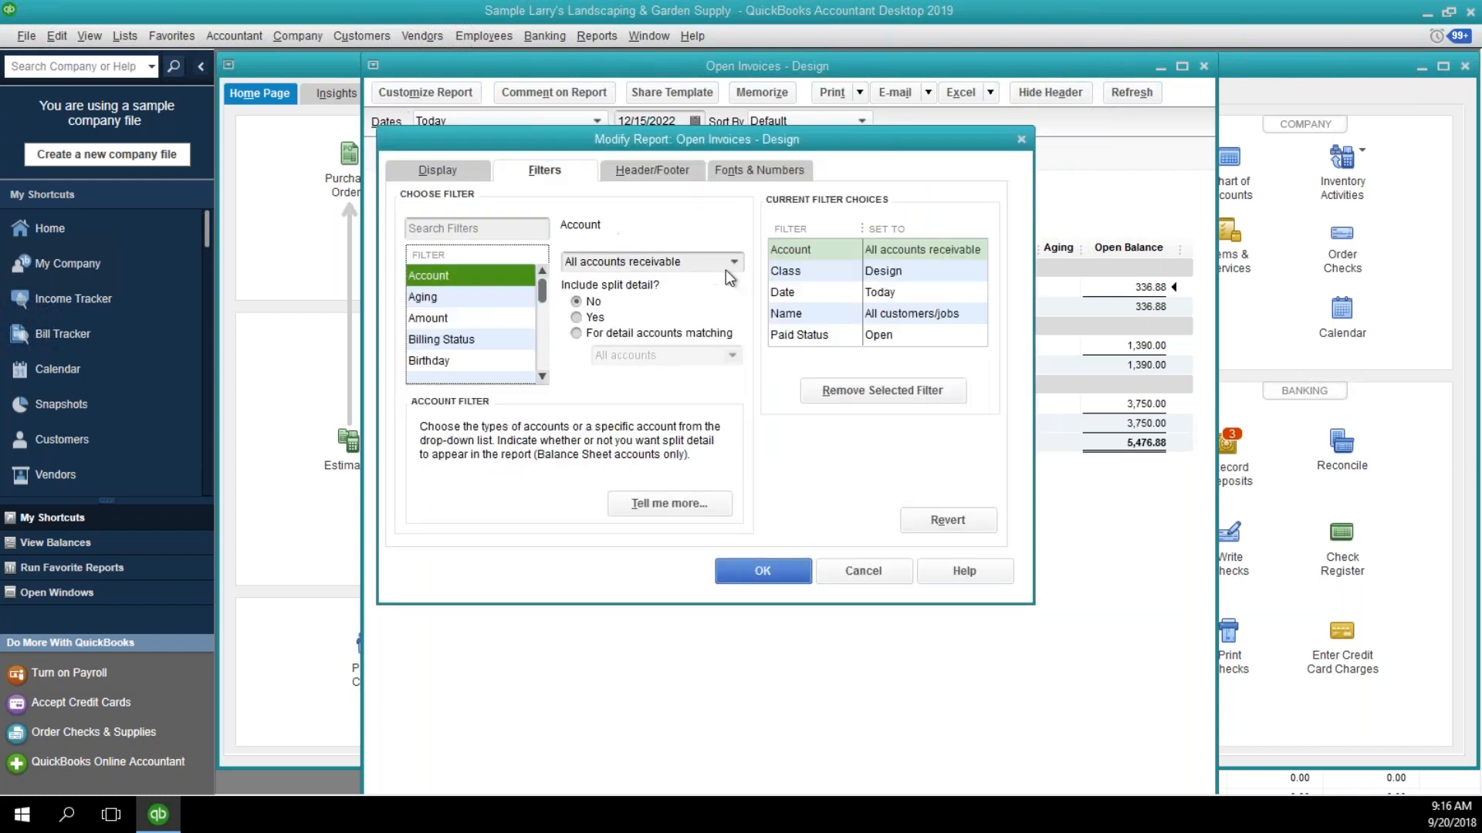
{"action": "left_click", "coordinate": [787, 274]}
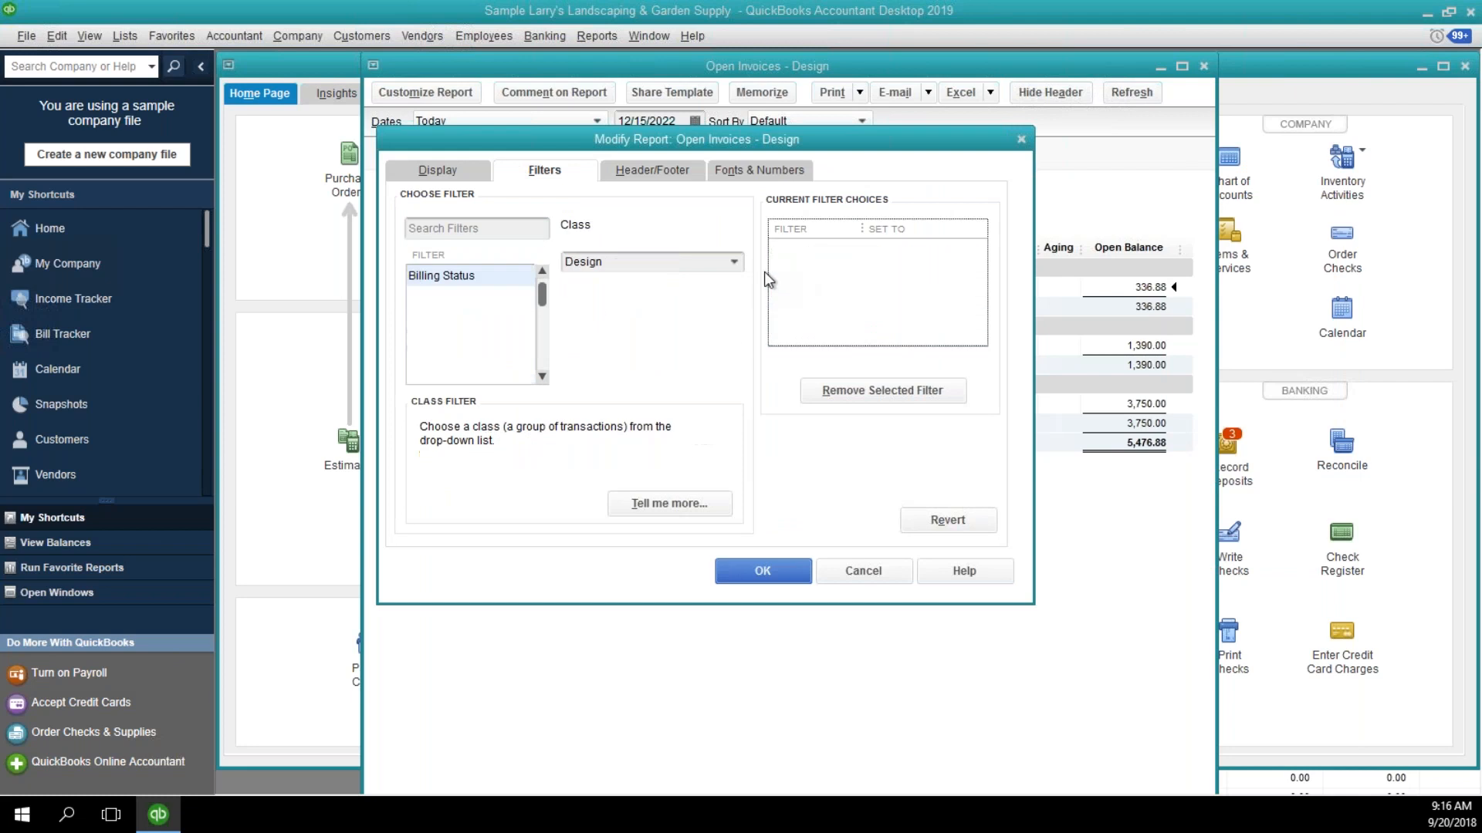
{"action": "left_click", "coordinate": [733, 261]}
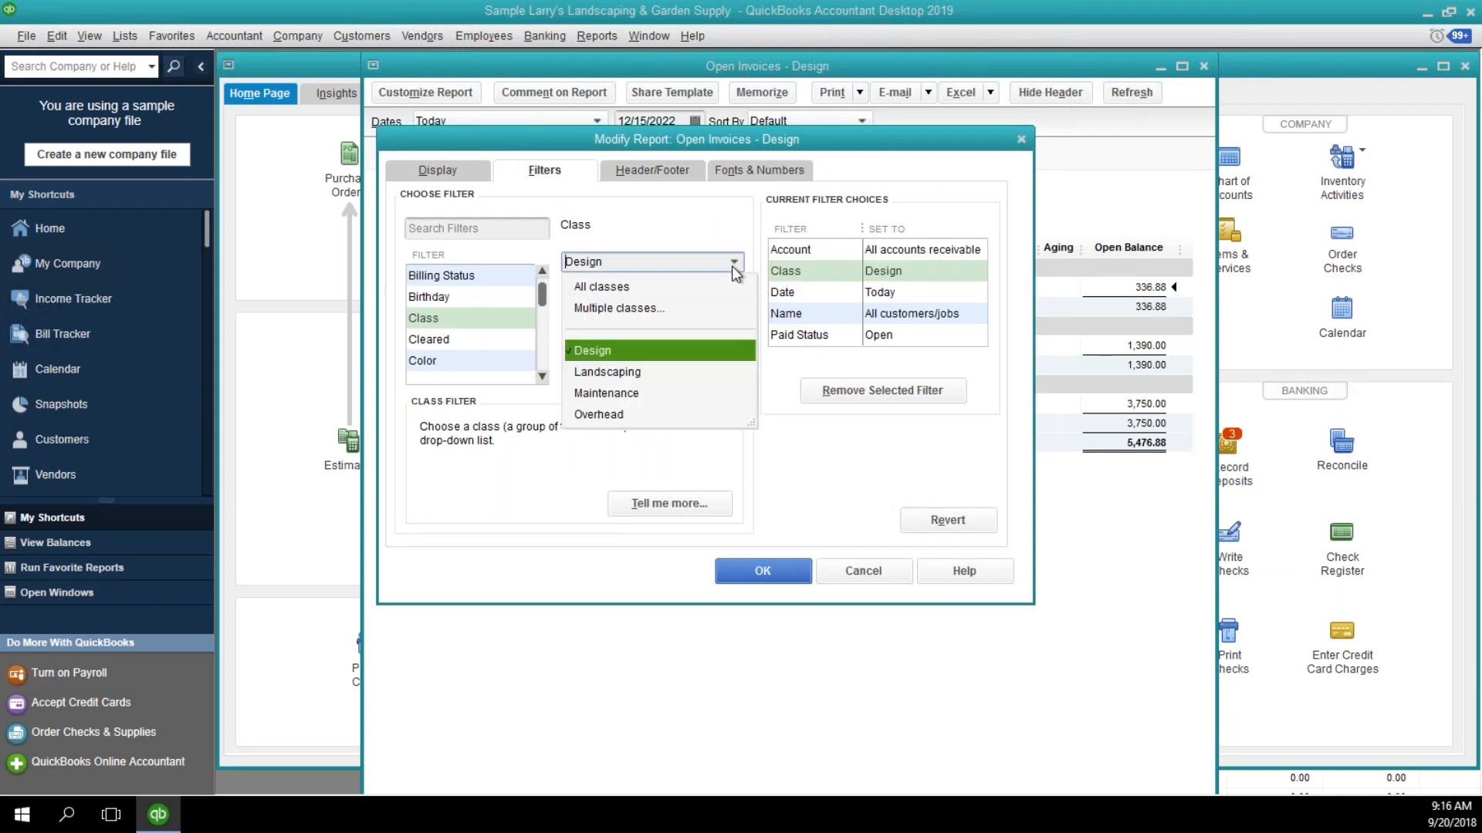
{"action": "left_click", "coordinate": [641, 373]}
{"action": "left_click", "coordinate": [762, 575]}
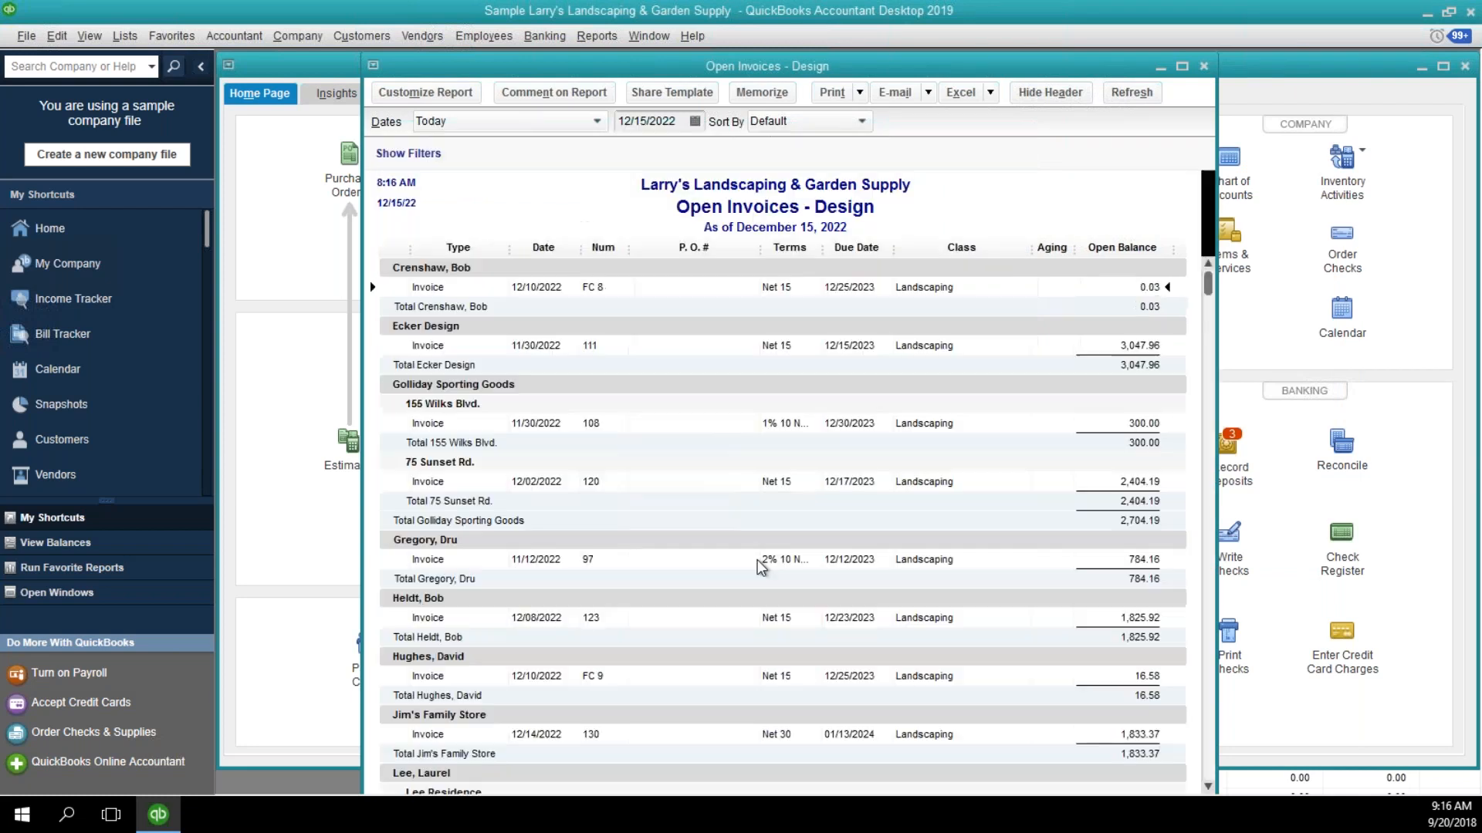
{"action": "scroll", "coordinate": [740, 465], "scroll_direction": "down", "scroll_amount": 5}
{"action": "scroll", "coordinate": [734, 441], "scroll_direction": "down", "scroll_amount": 5}
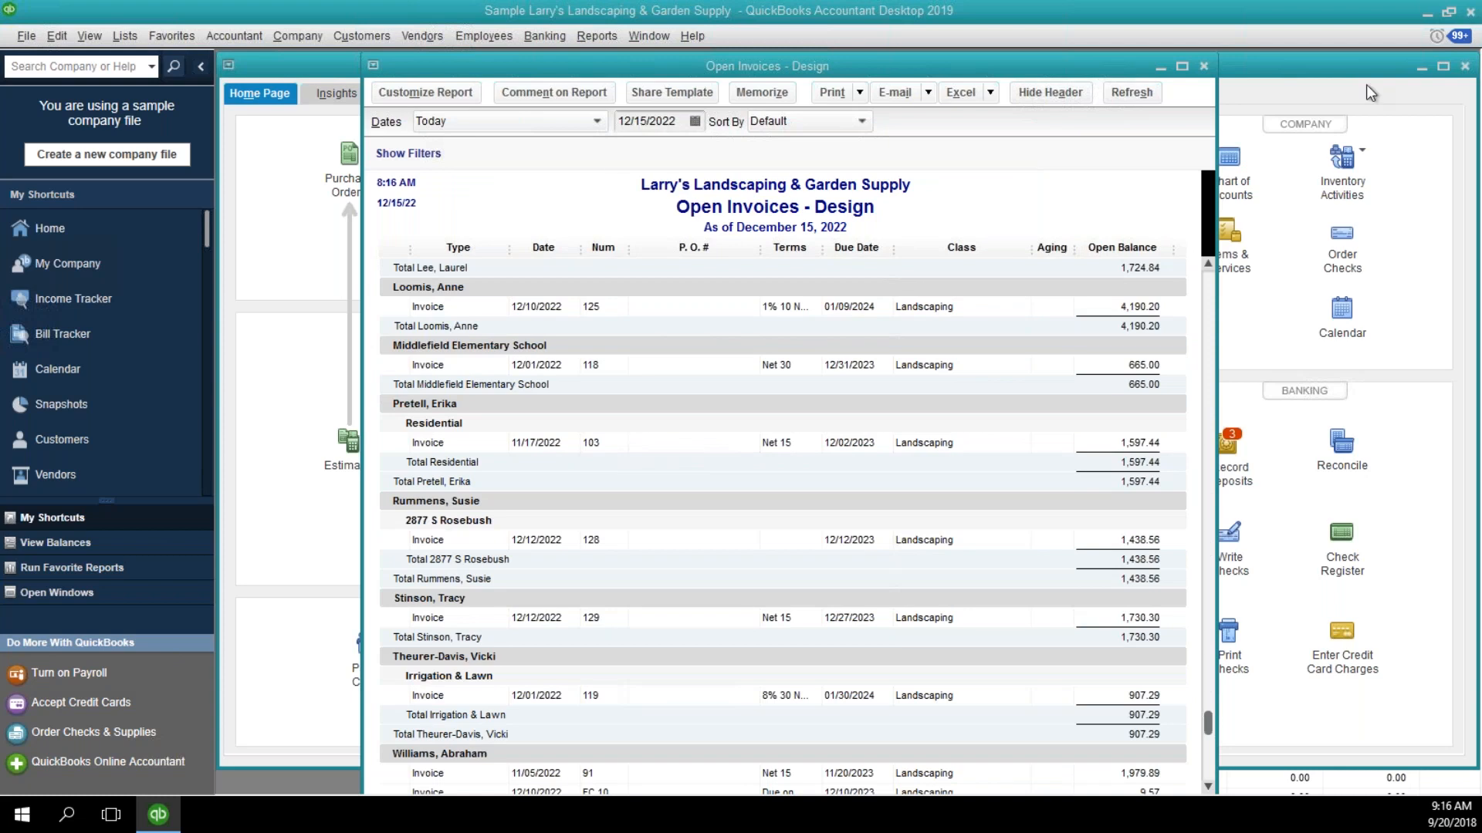
Change the report title in the header settings to "Open Invoices - Landscaping" and apply it.
{"action": "mouse_move", "coordinate": [1352, 62]}
{"action": "left_mouse_down"}
{"action": "mouse_move", "coordinate": [771, 120]}
{"action": "mouse_move", "coordinate": [377, 114]}
{"action": "left_mouse_up"}
{"action": "left_click", "coordinate": [676, 157]}
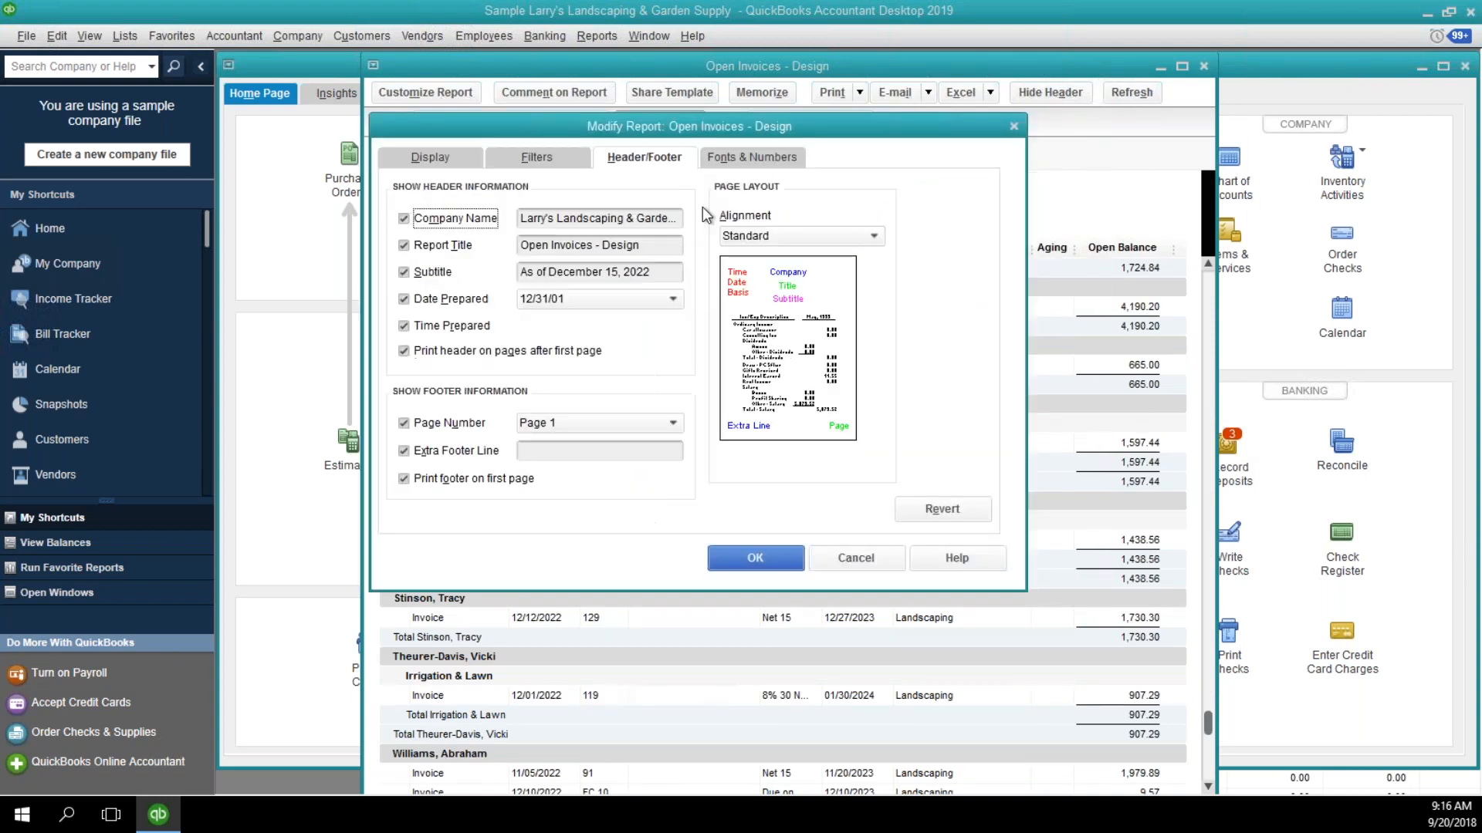
{"action": "left_click", "coordinate": [676, 247]}
{"action": "key", "text": "BackSpace"}
{"action": "key", "text": "BackSpace"}
{"action": "key", "text": "BackSpace"}
{"action": "key", "text": "BackSpace"}
{"action": "key", "text": "BackSpace"}
{"action": "key", "text": "BackSpace"}
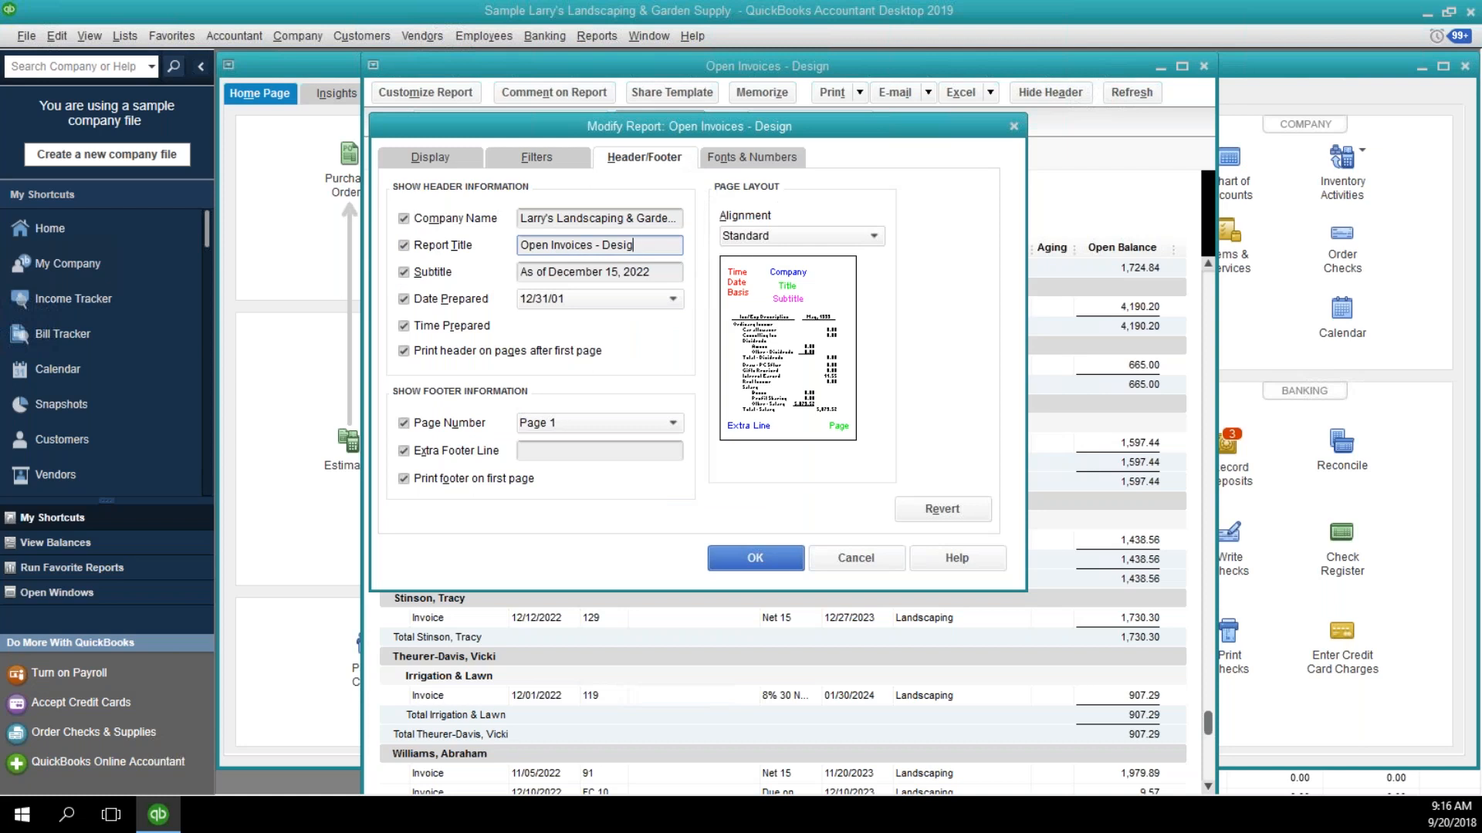
{"action": "type", "text": "Landscaping"}
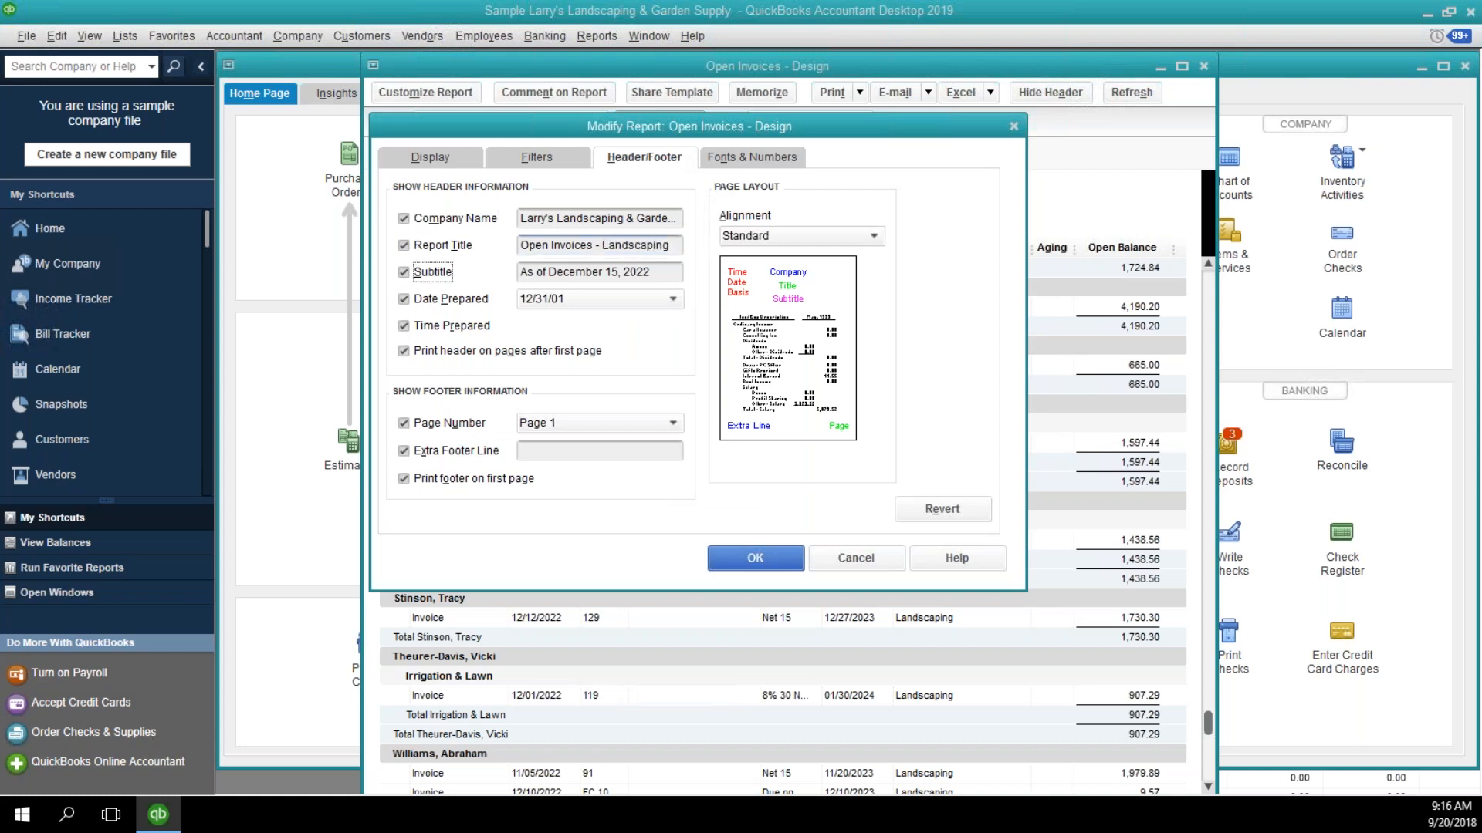
{"action": "left_click", "coordinate": [784, 561]}
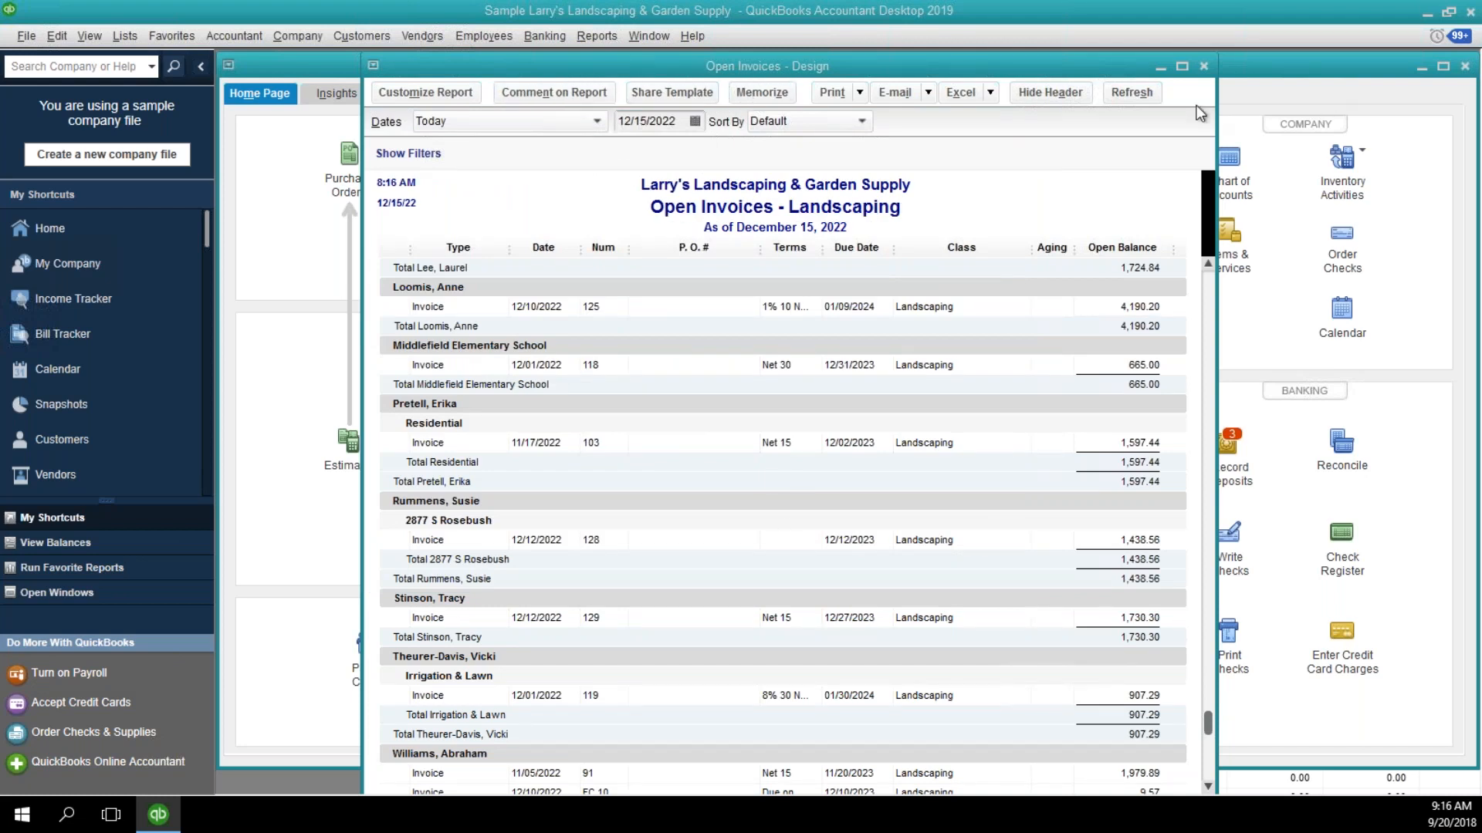
Memorize the Landscaping report as a new report named "Open Invoices - Landscaping" in the Customers group, and close it.
{"action": "left_click_drag", "start_coordinate": [1466, 35], "coordinate": [585, 338]}
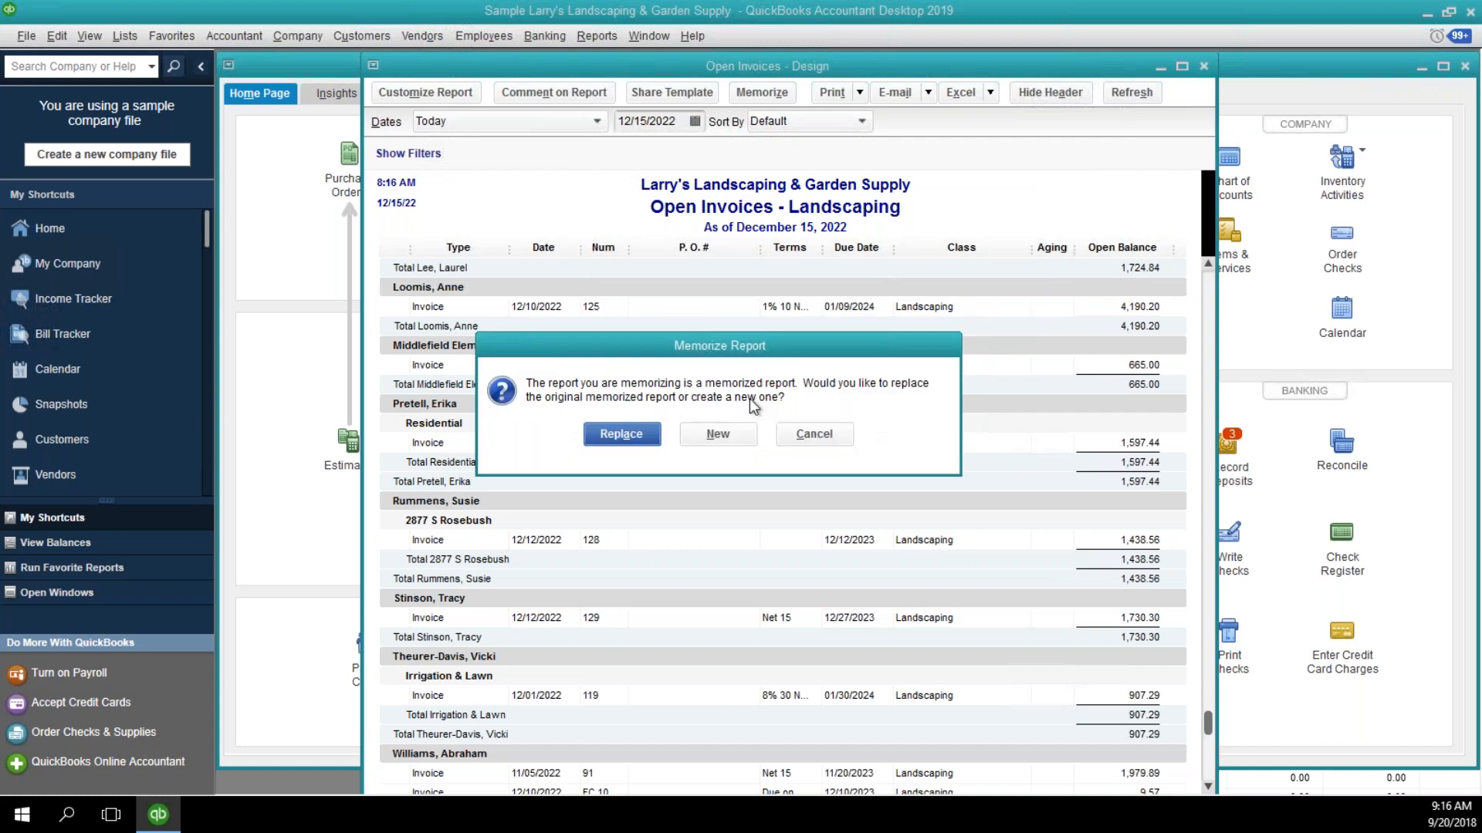
{"action": "left_click", "coordinate": [725, 438]}
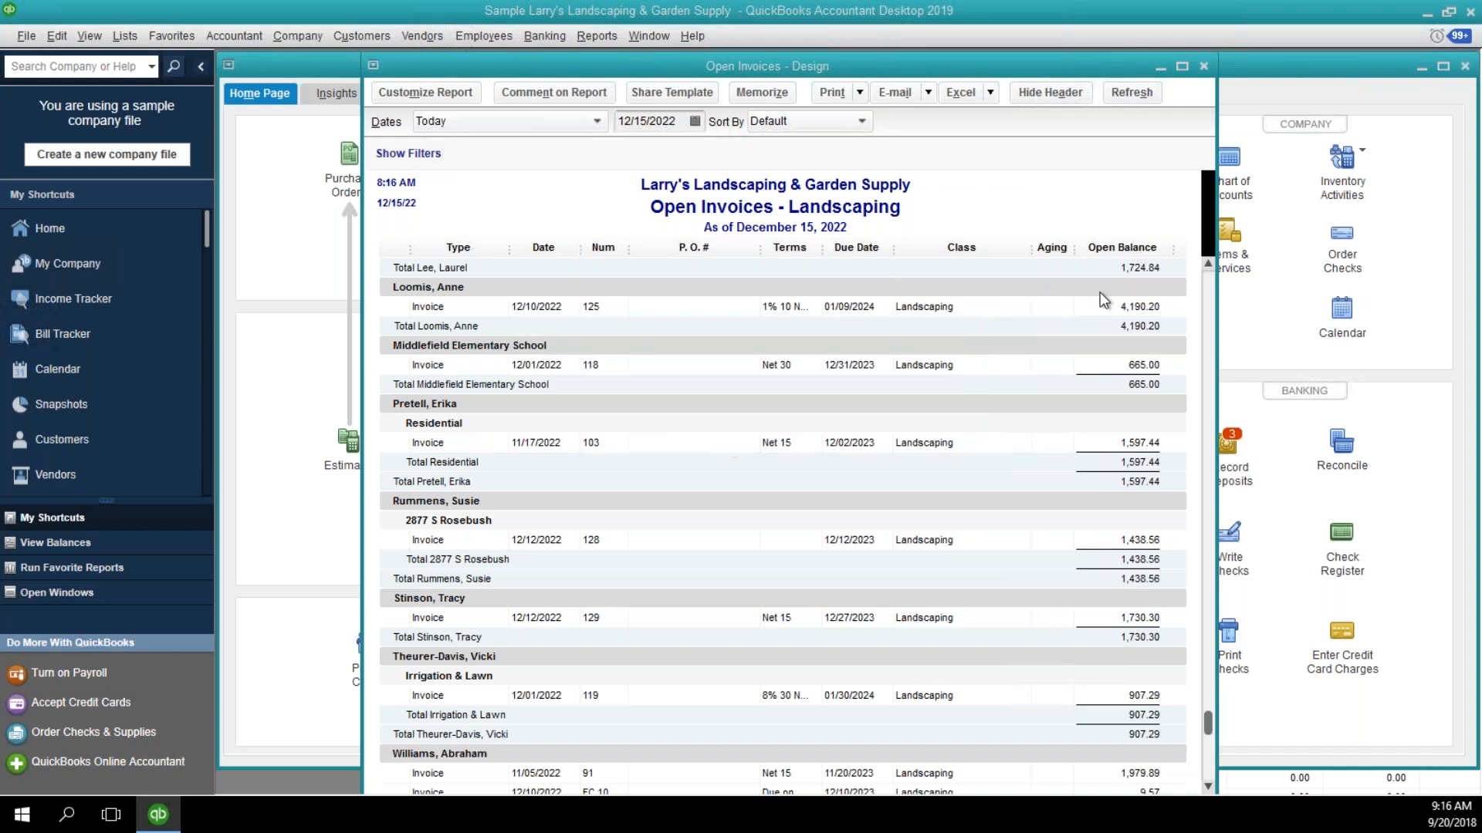
{"action": "key", "text": "ctrl+m"}
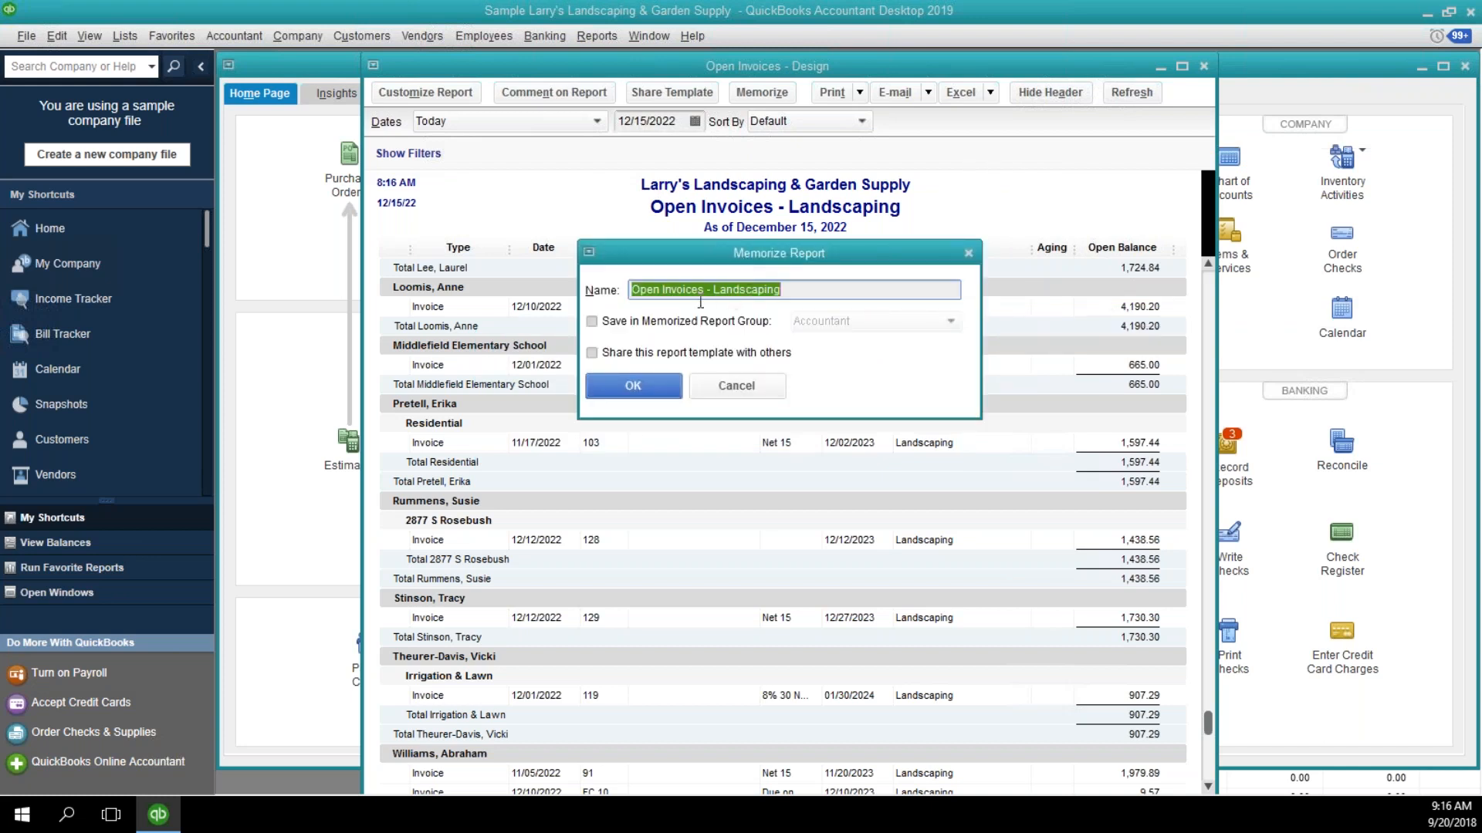
{"action": "left_click", "coordinate": [725, 321]}
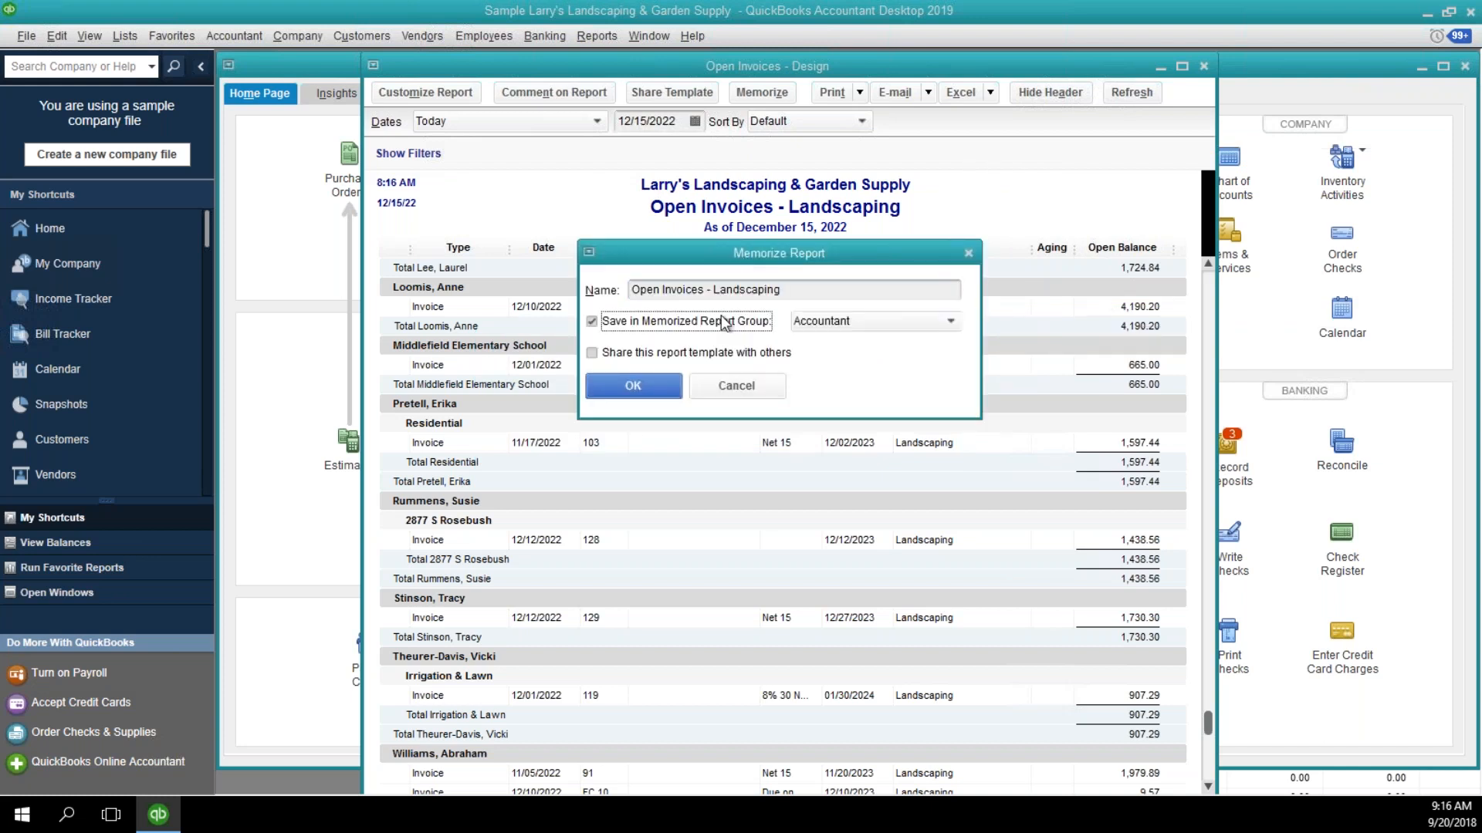
{"action": "left_click", "coordinate": [862, 330]}
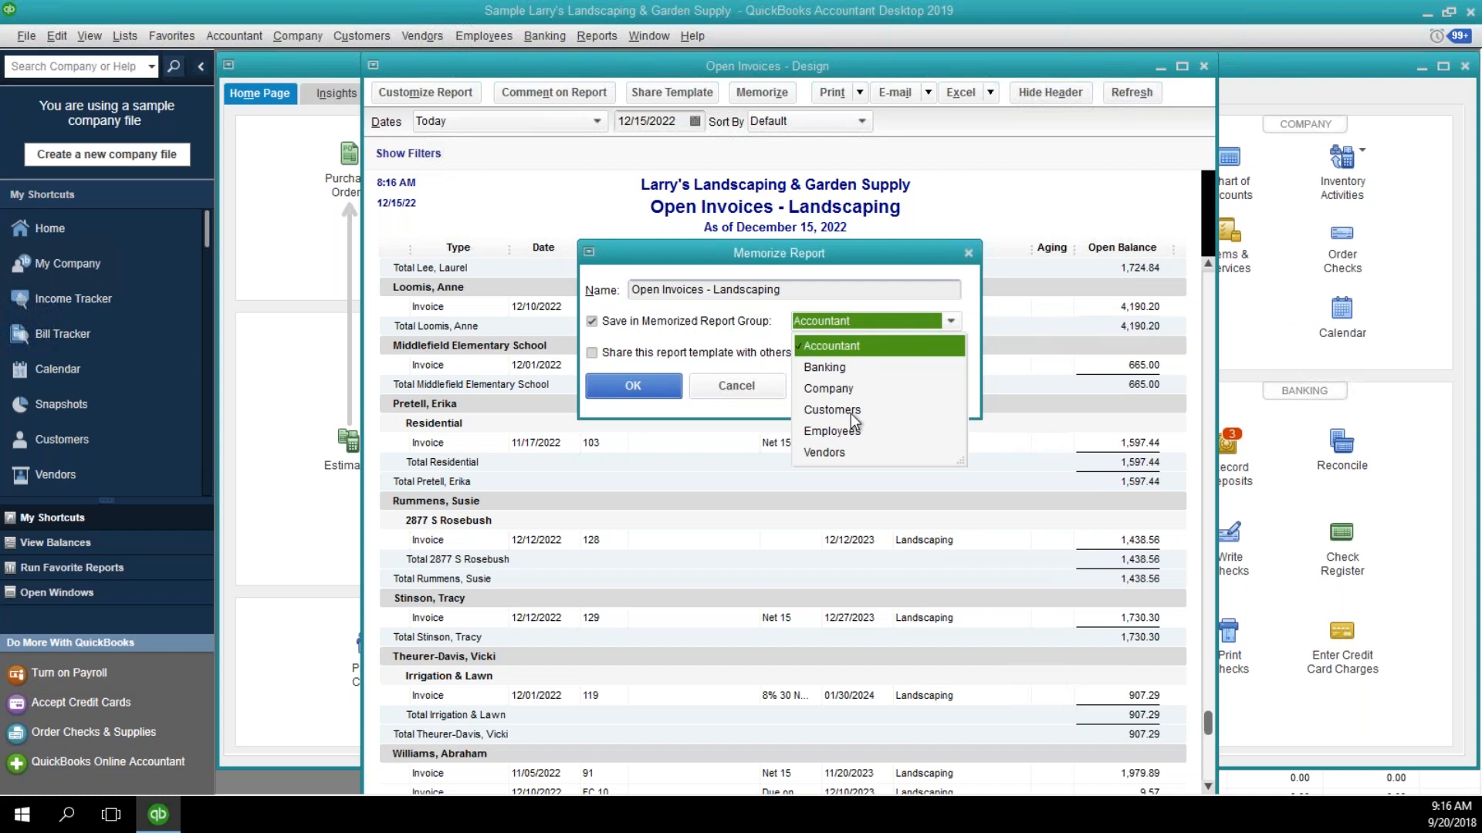
{"action": "left_click", "coordinate": [852, 411]}
{"action": "left_click", "coordinate": [646, 384]}
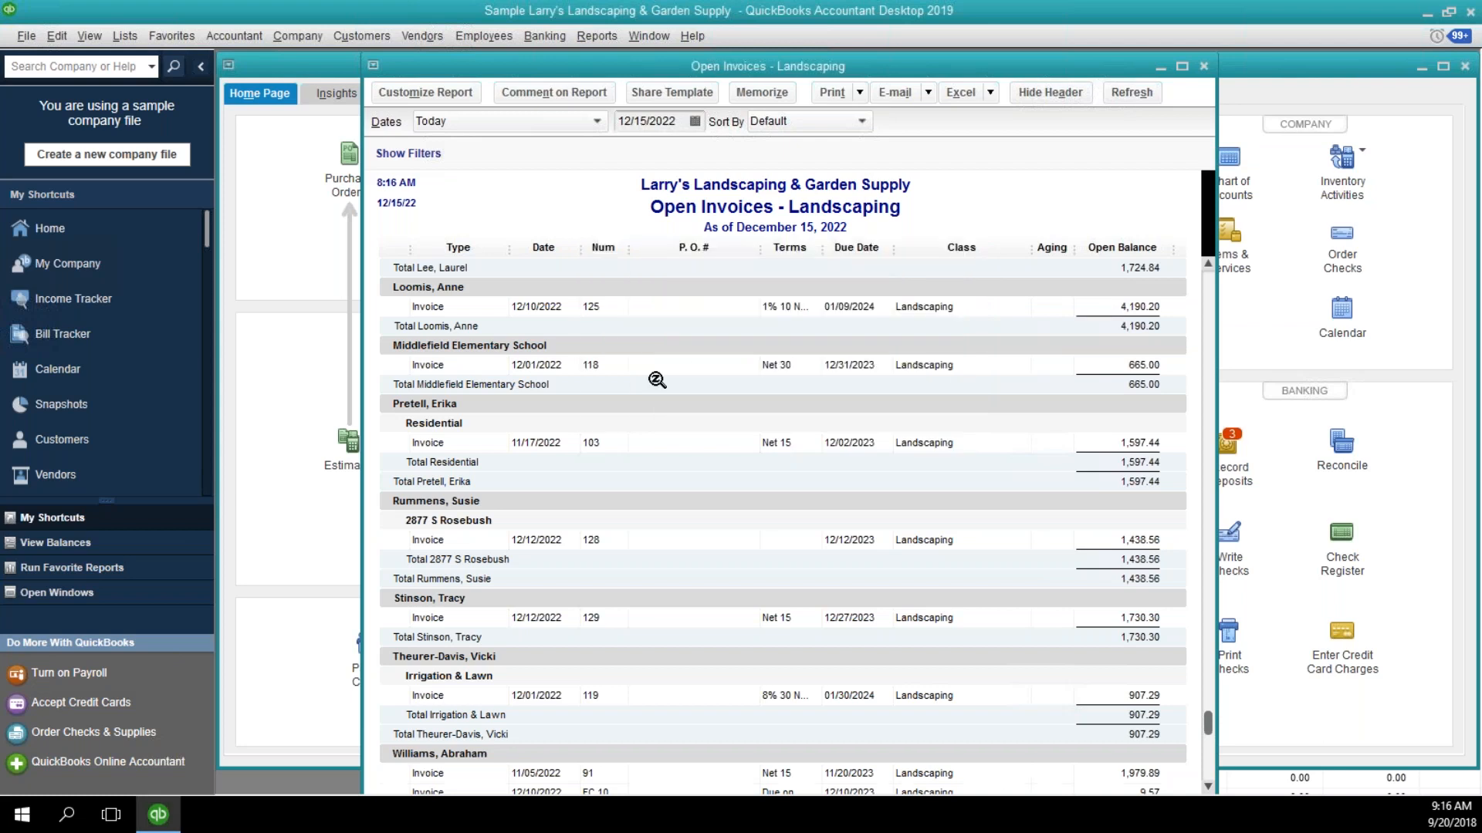
{"action": "left_click", "coordinate": [1203, 67]}
Start processing multiple reports and limit the memorized reports to the Customers group.
{"action": "left_click", "coordinate": [582, 37]}
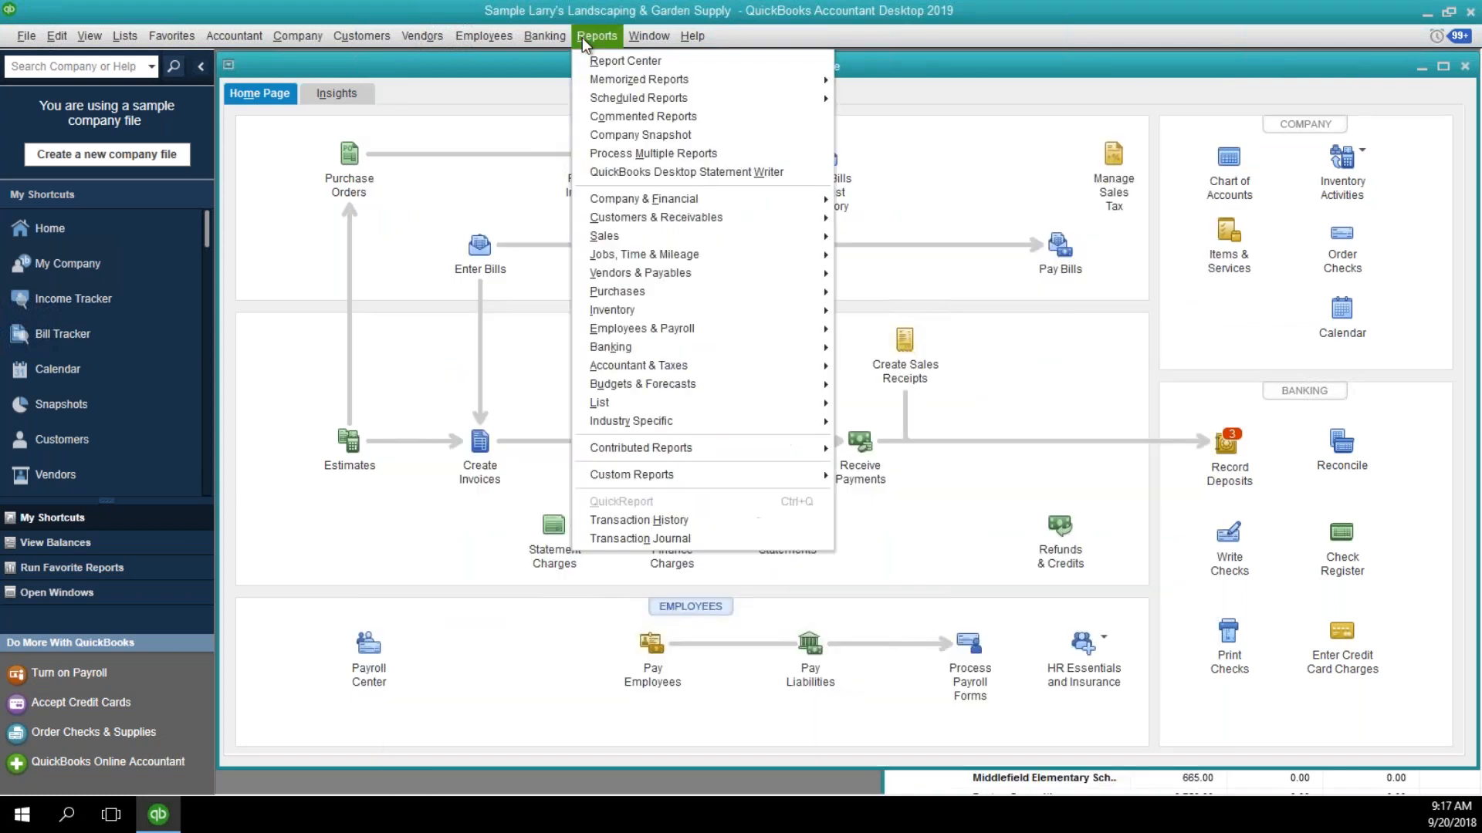
{"action": "left_click", "coordinate": [611, 158]}
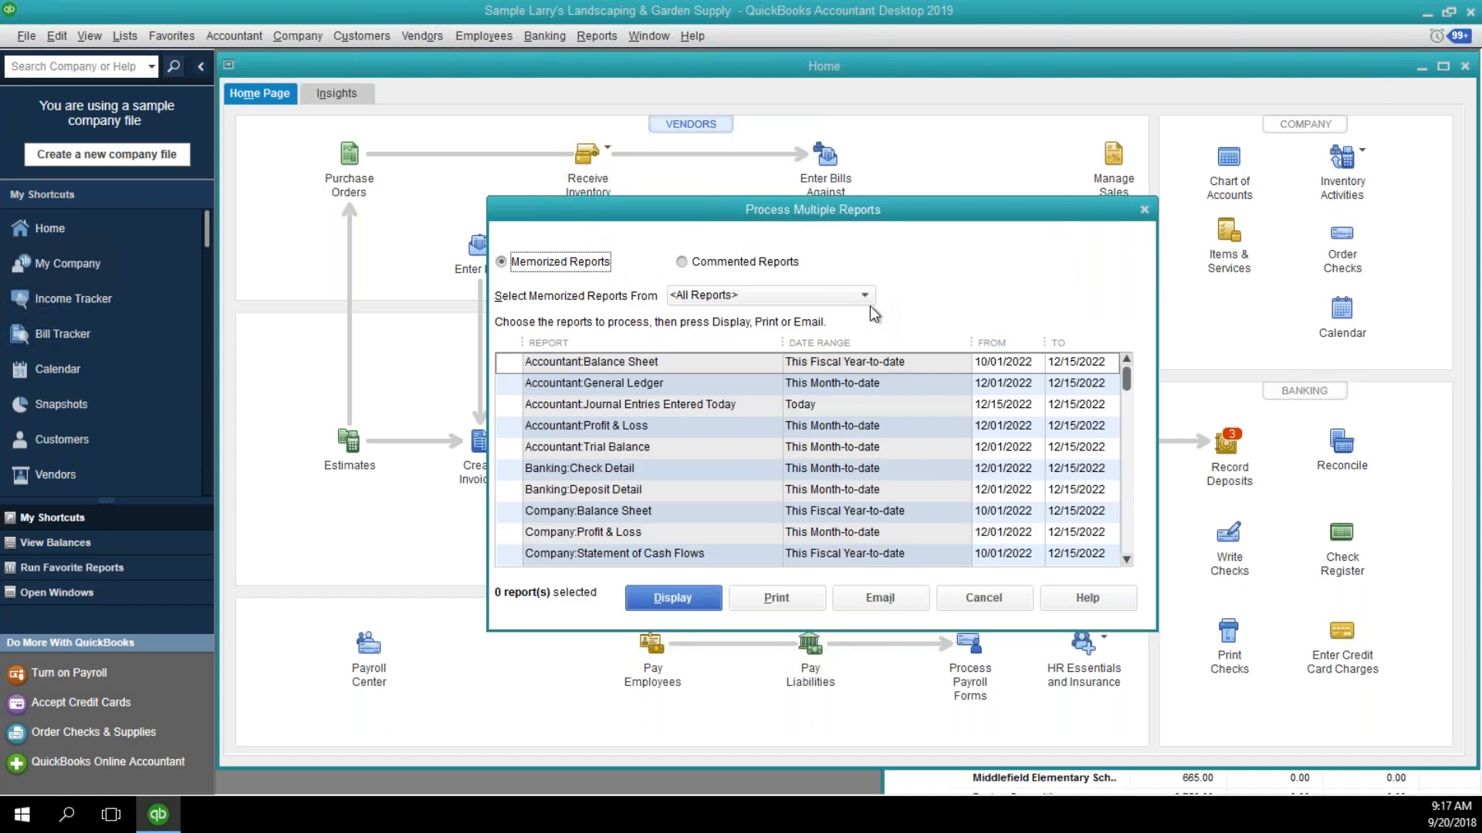
{"action": "left_click", "coordinate": [869, 299]}
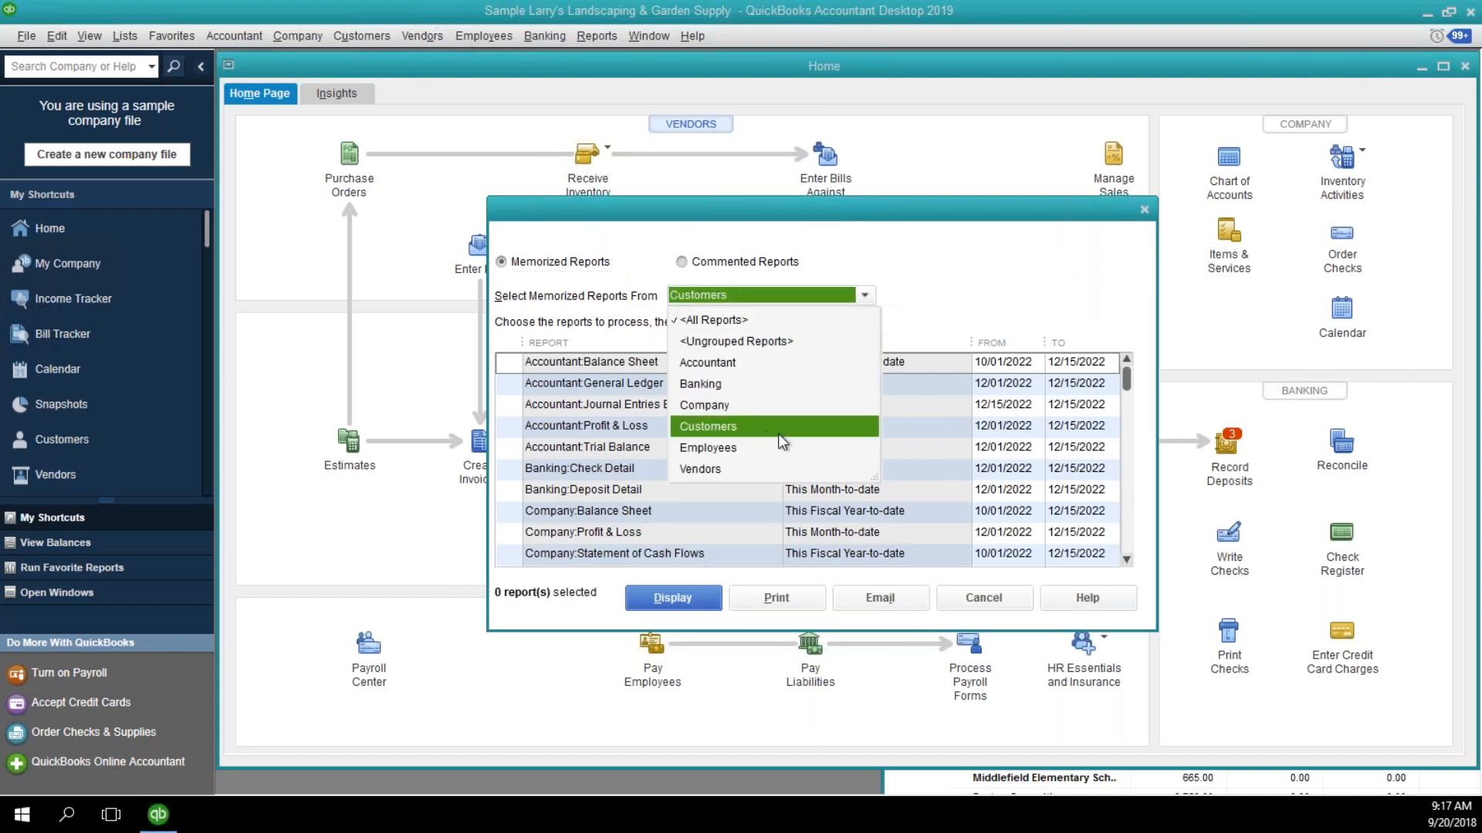
{"action": "left_click", "coordinate": [760, 429]}
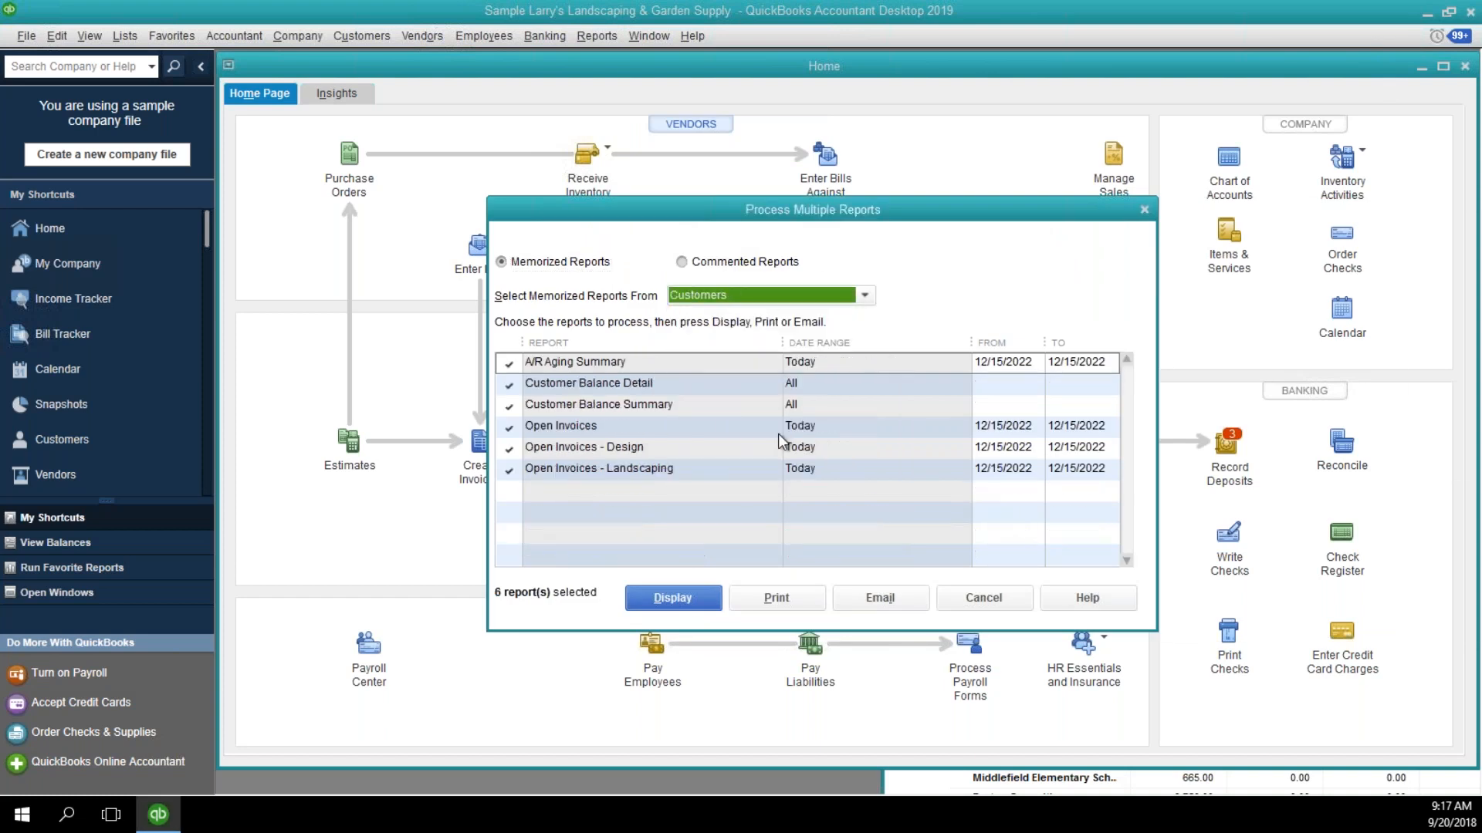
Display only Open Invoices - Design and Open Invoices - Landscaping, and arrange their windows so both can be seen.
{"action": "left_click", "coordinate": [510, 363]}
{"action": "left_click", "coordinate": [509, 384]}
{"action": "left_click", "coordinate": [509, 405]}
{"action": "left_click", "coordinate": [510, 426]}
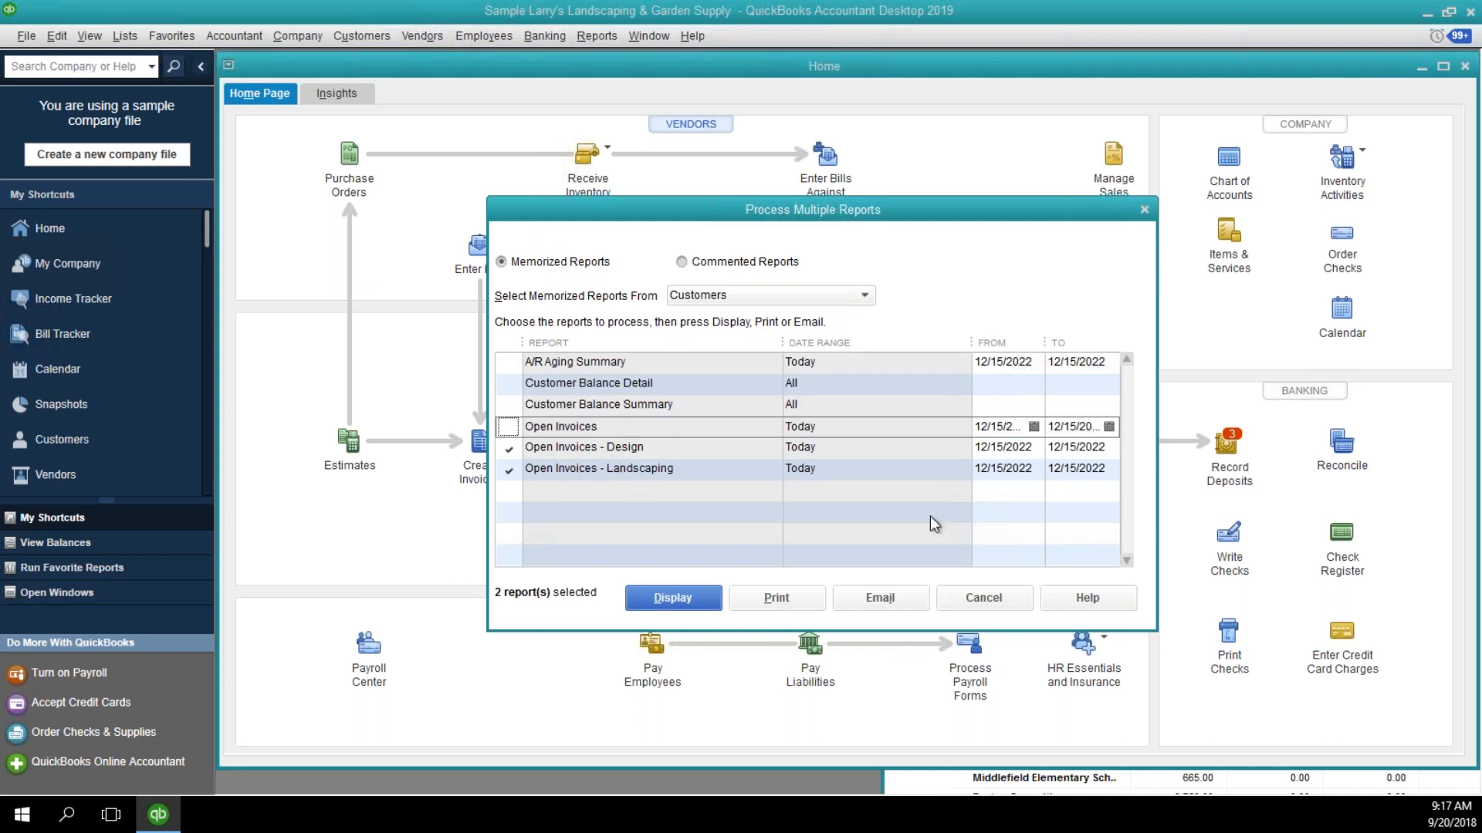
{"action": "left_click", "coordinate": [712, 603]}
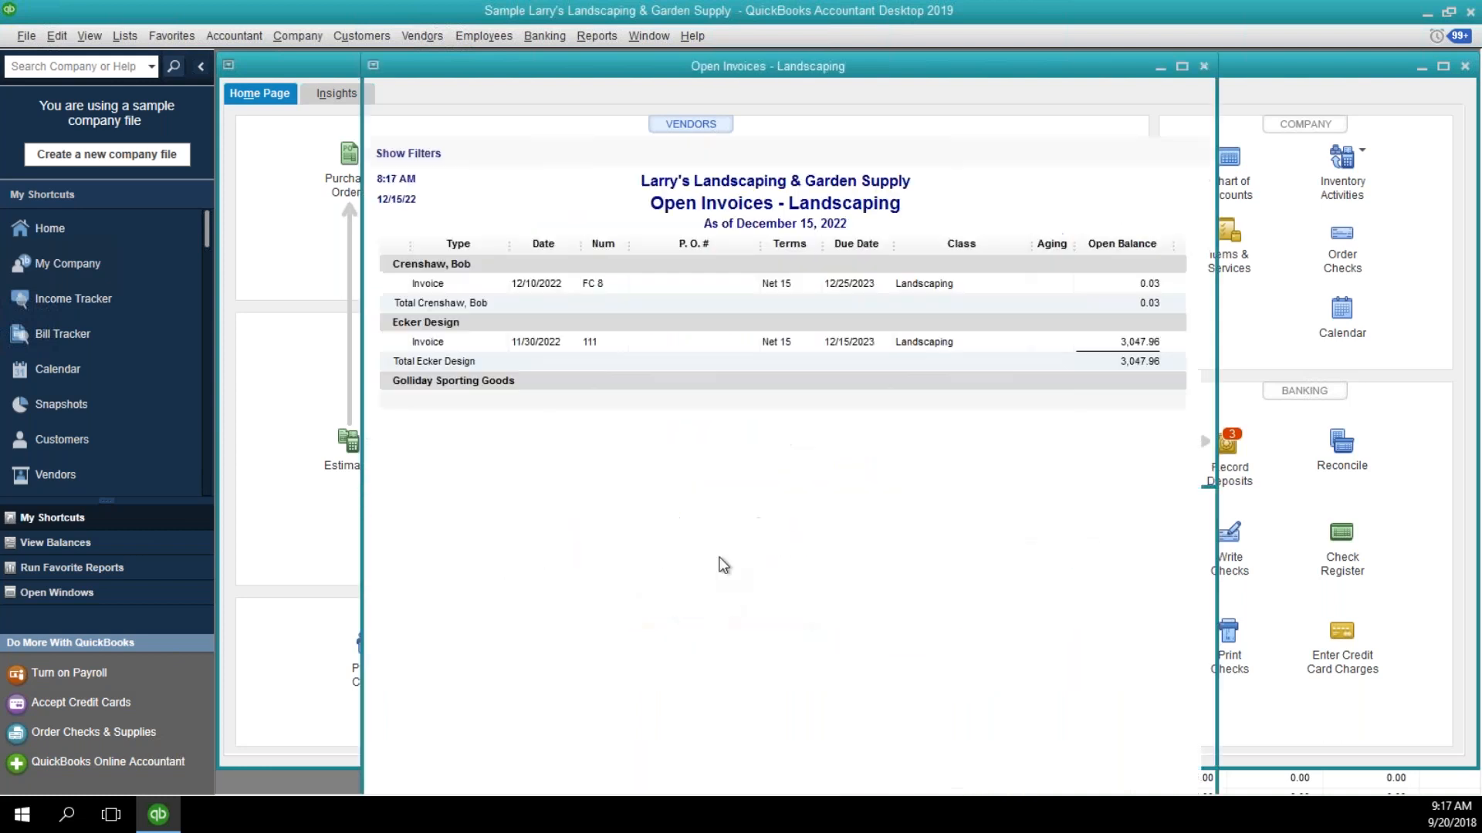
{"action": "left_click_drag", "start_coordinate": [813, 77], "coordinate": [1068, 95]}
{"action": "left_click", "coordinate": [503, 225]}
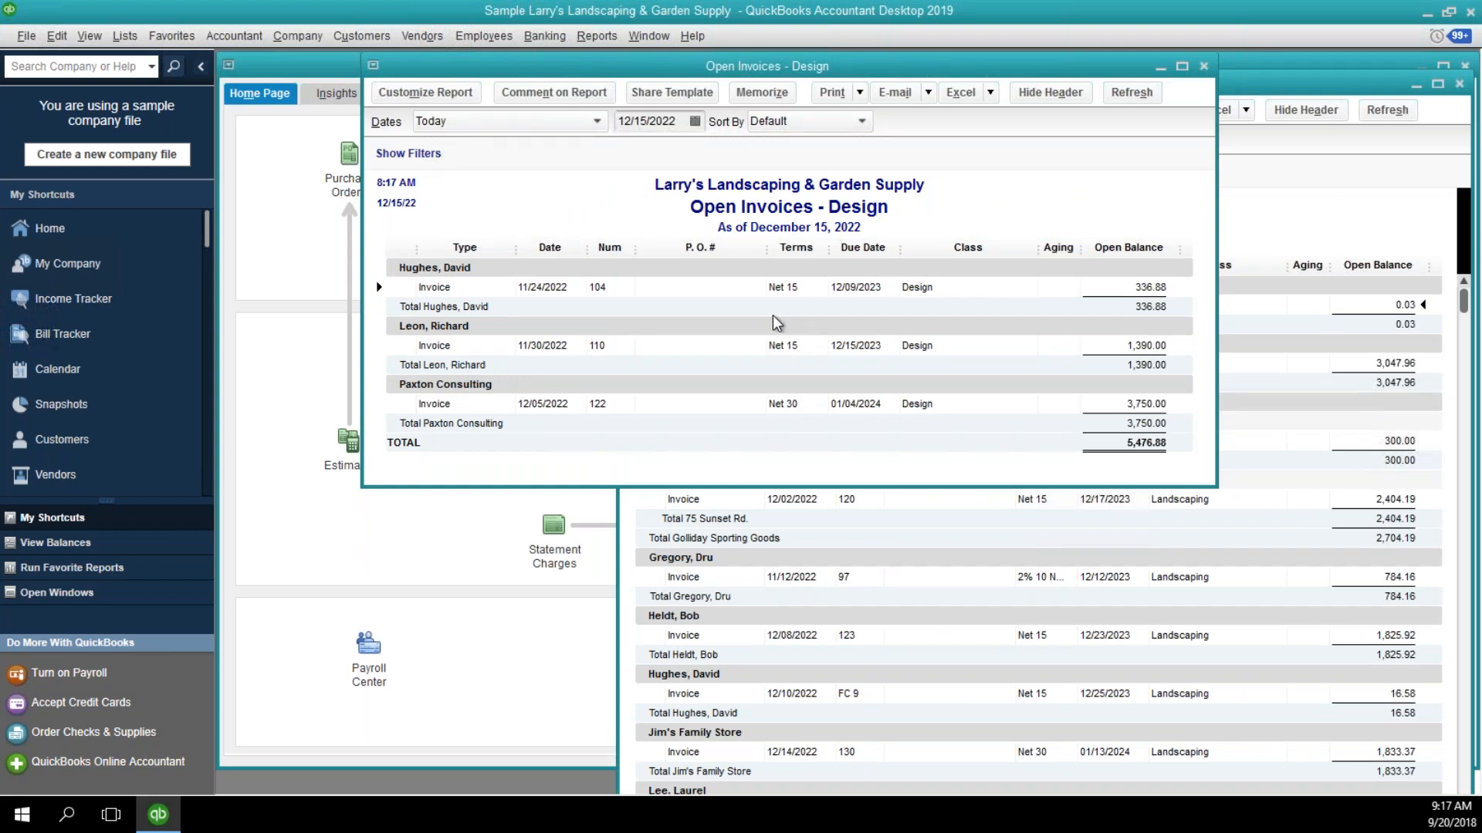
Open the standard Open Invoices report from the customer and receivables reports and review it down to the total.
{"action": "left_click", "coordinate": [598, 36]}
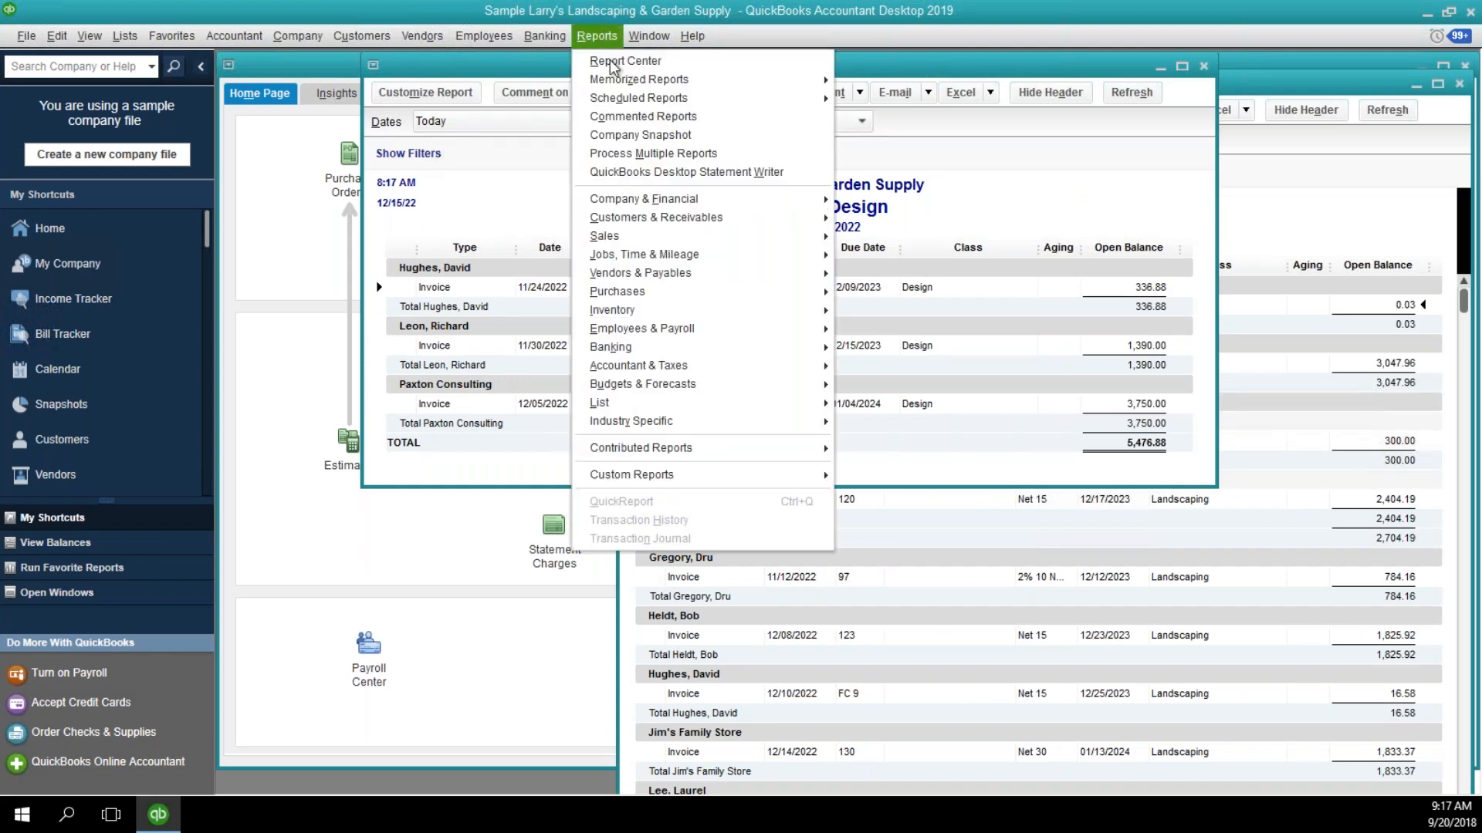
{"action": "mouse_move", "coordinate": [631, 94]}
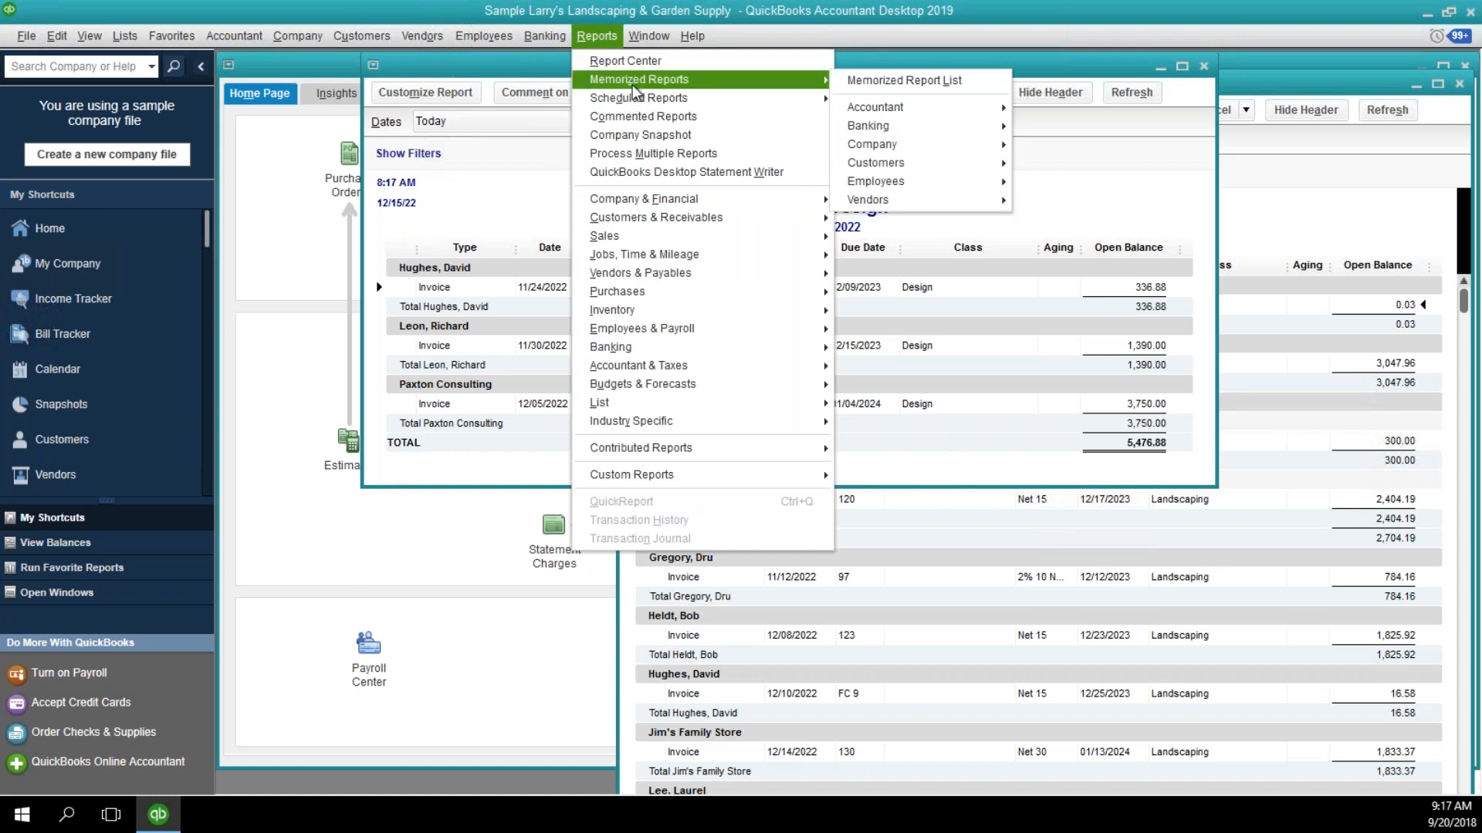
{"action": "mouse_move", "coordinate": [718, 218]}
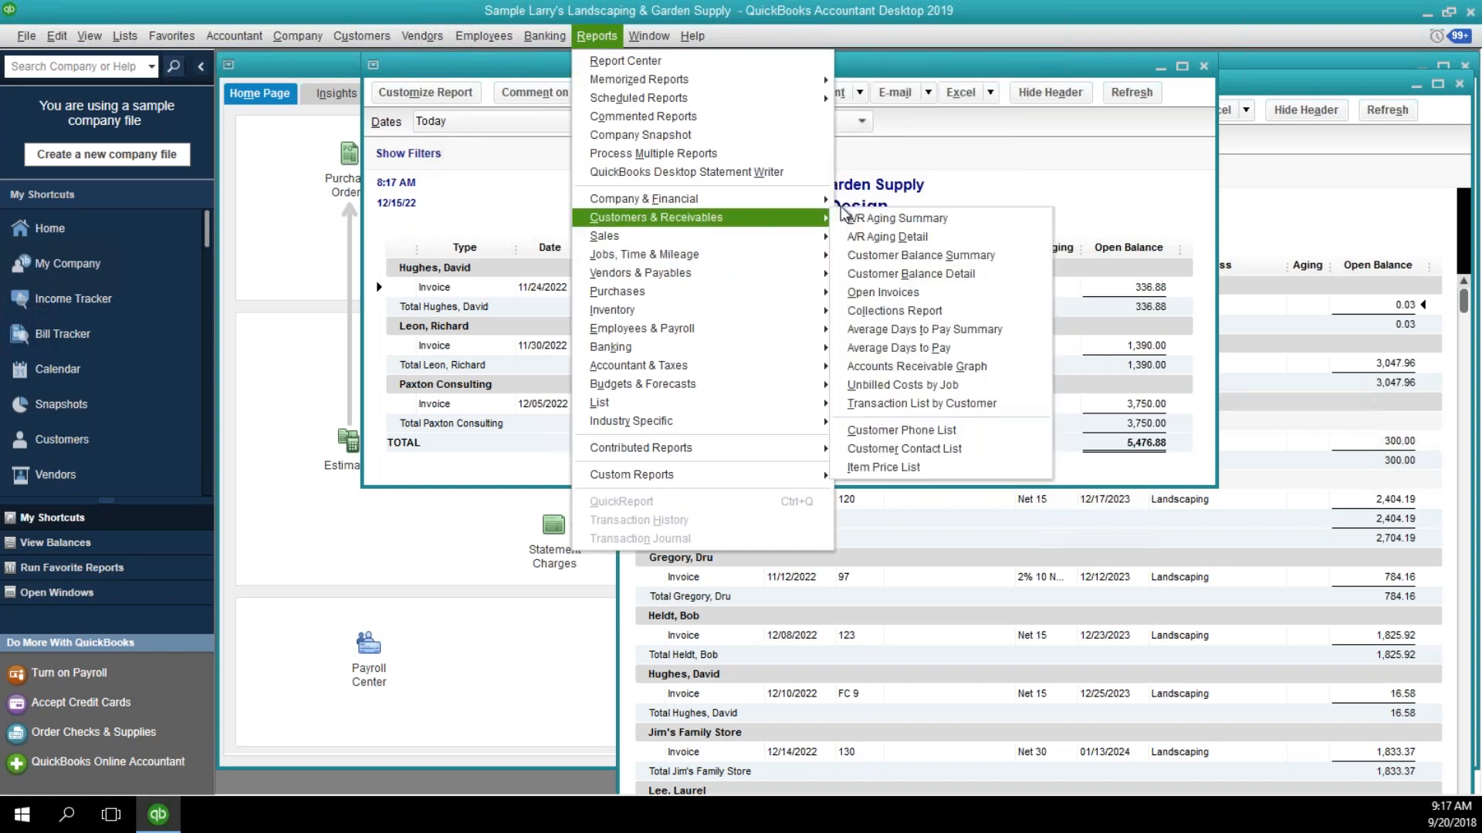
{"action": "left_click", "coordinate": [881, 293]}
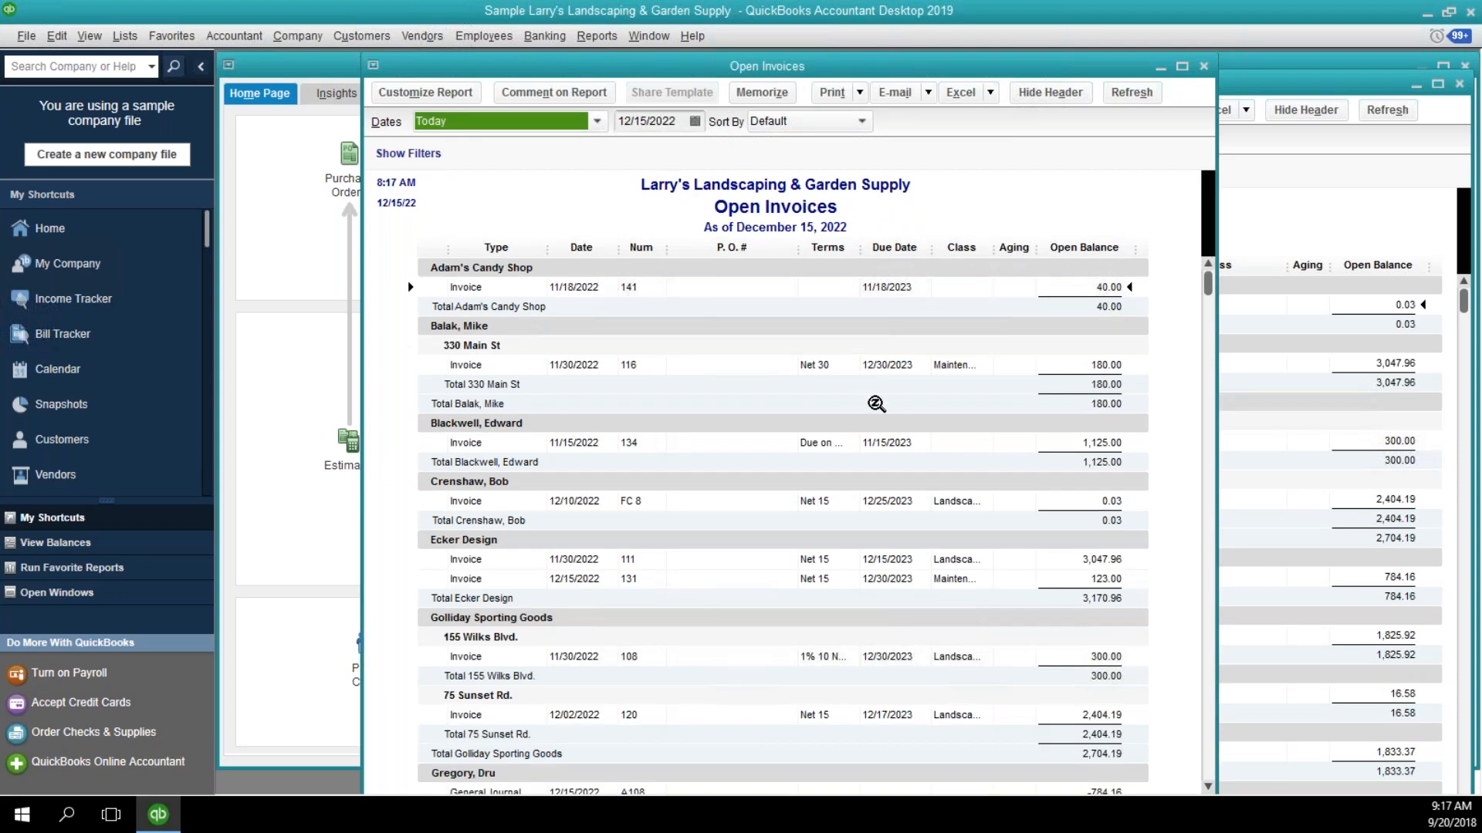
{"action": "scroll", "coordinate": [876, 403], "scroll_direction": "down", "scroll_amount": 15}
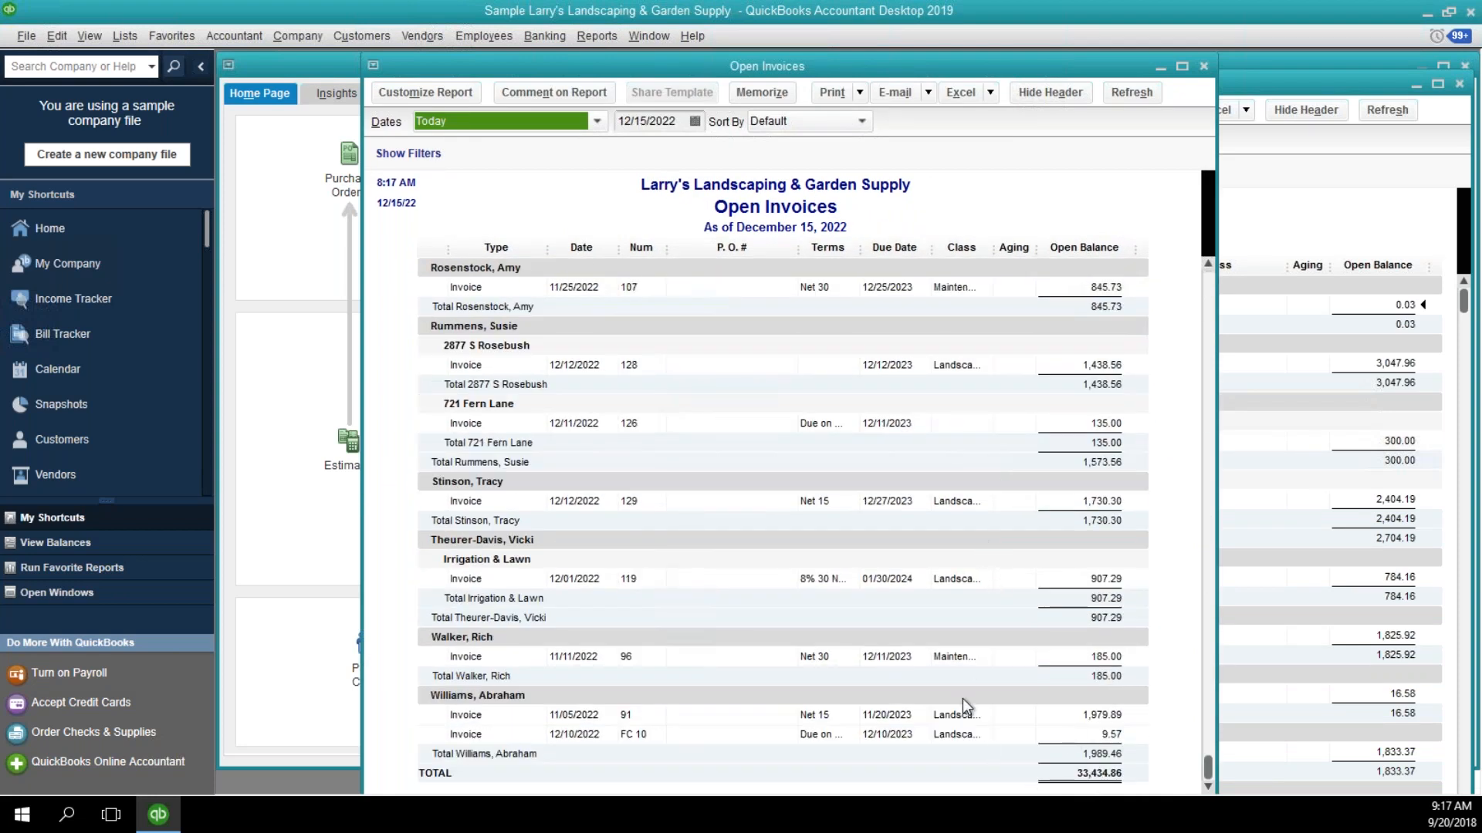
{"action": "left_click", "coordinate": [971, 432]}
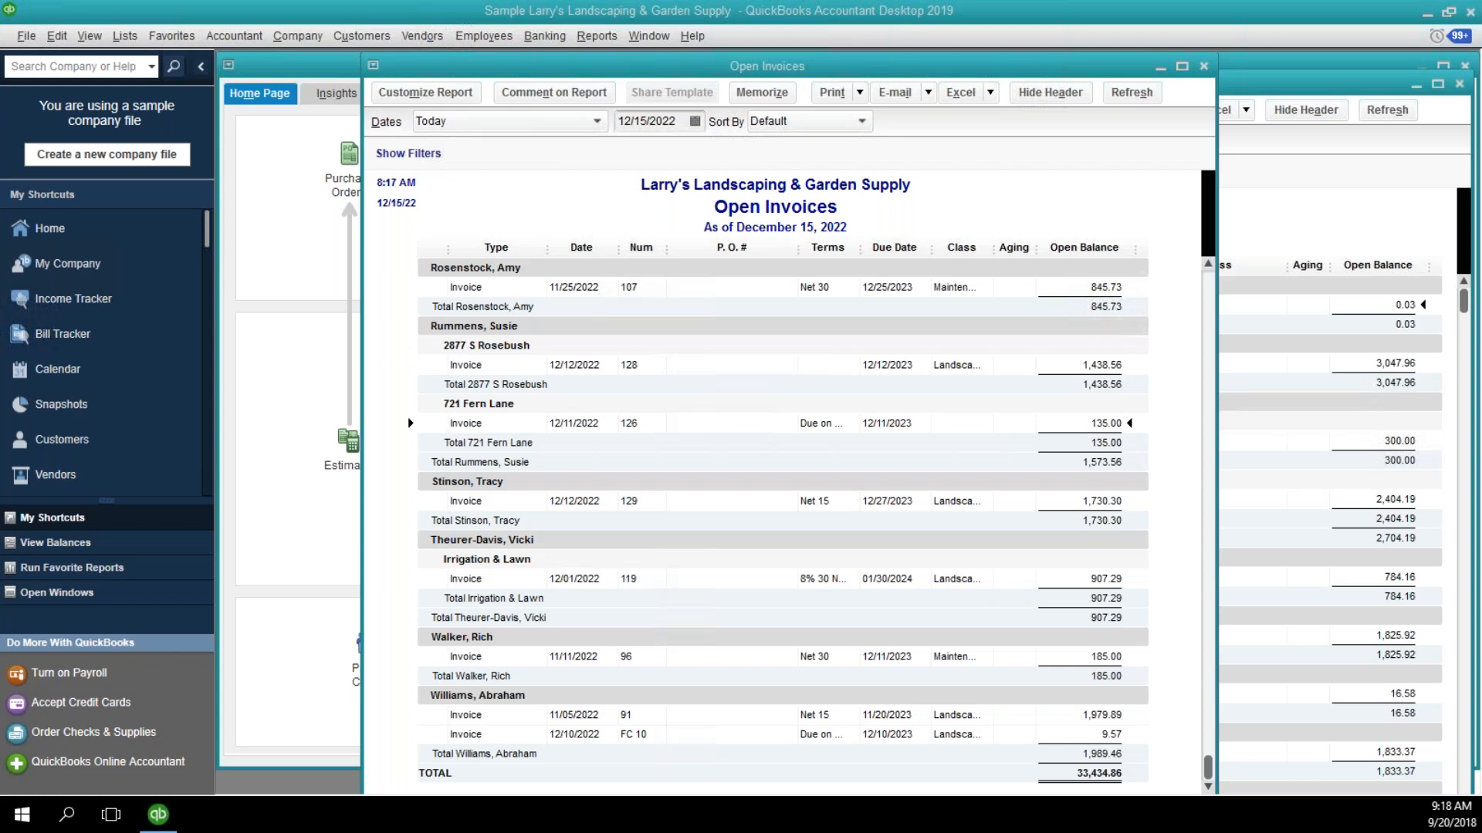
Close the Open Invoices, Open Invoices - Design and Open Invoices - Landscaping reports.
{"action": "left_click", "coordinate": [1203, 66]}
{"action": "left_click", "coordinate": [1204, 67]}
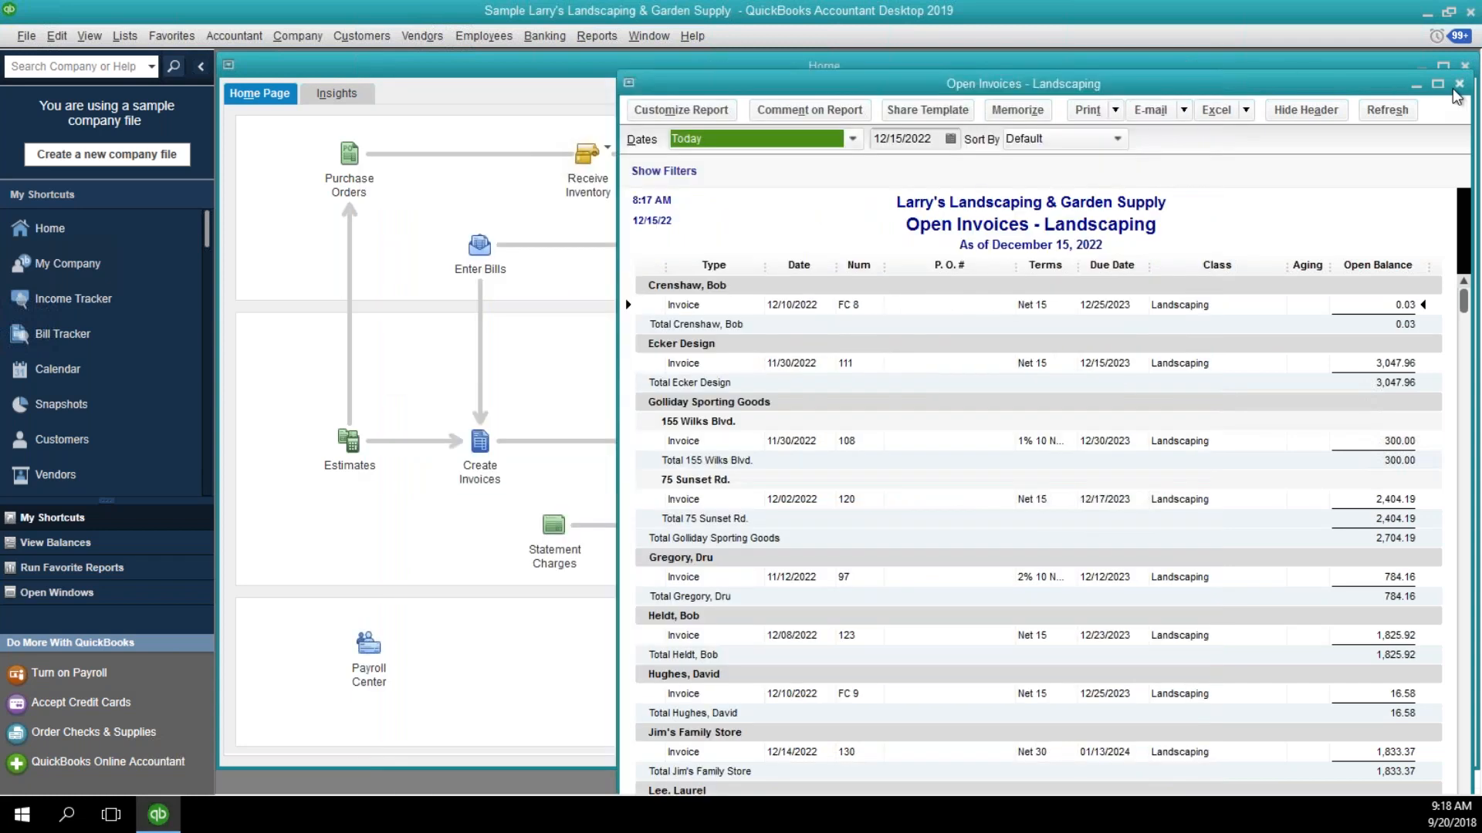
{"action": "left_click", "coordinate": [1460, 83]}
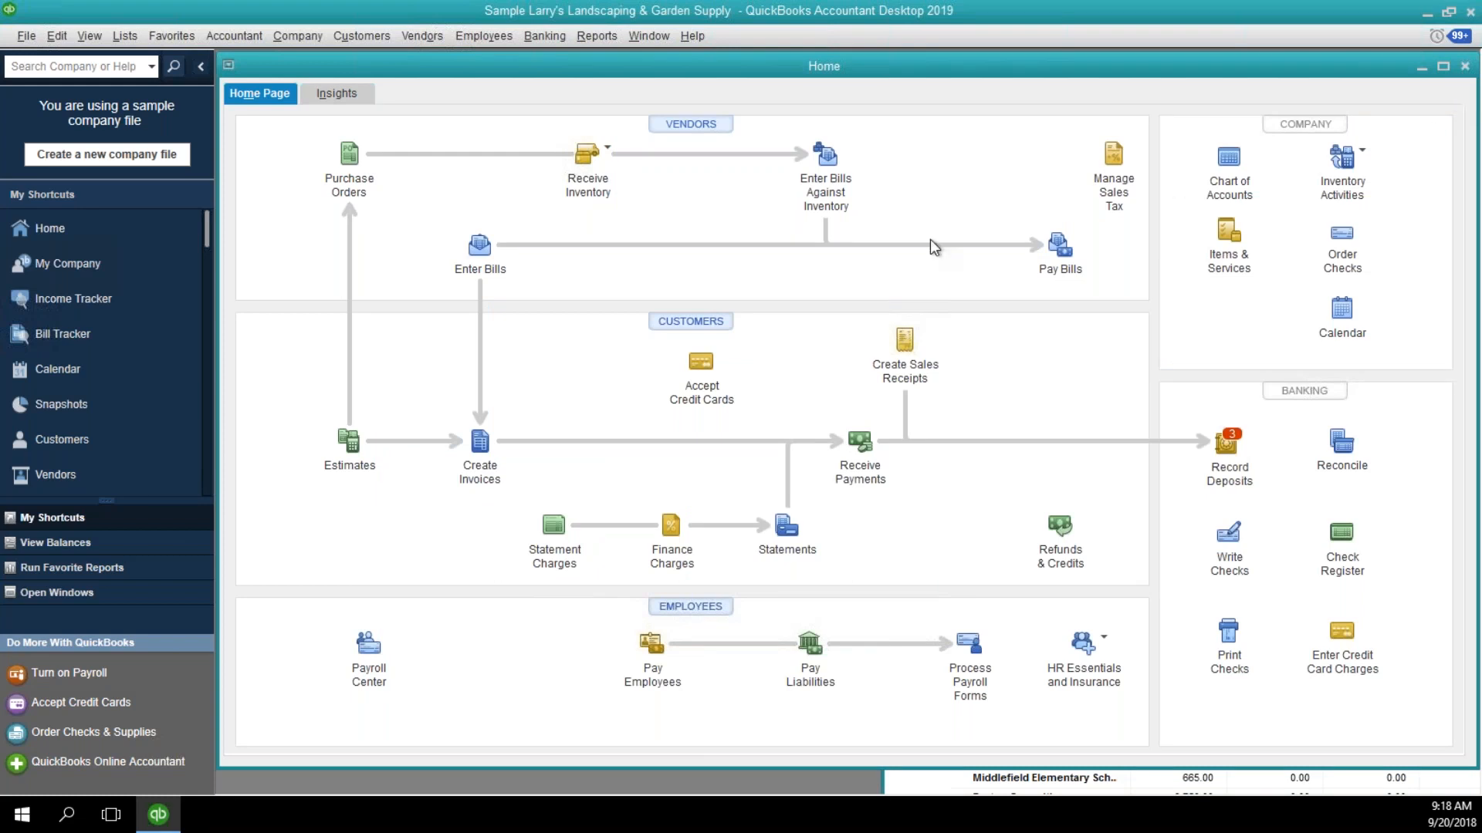
Open the A/R Aging Summary report from the customer and receivables reports and review the customer balances down to the total.
{"action": "left_click", "coordinate": [591, 36]}
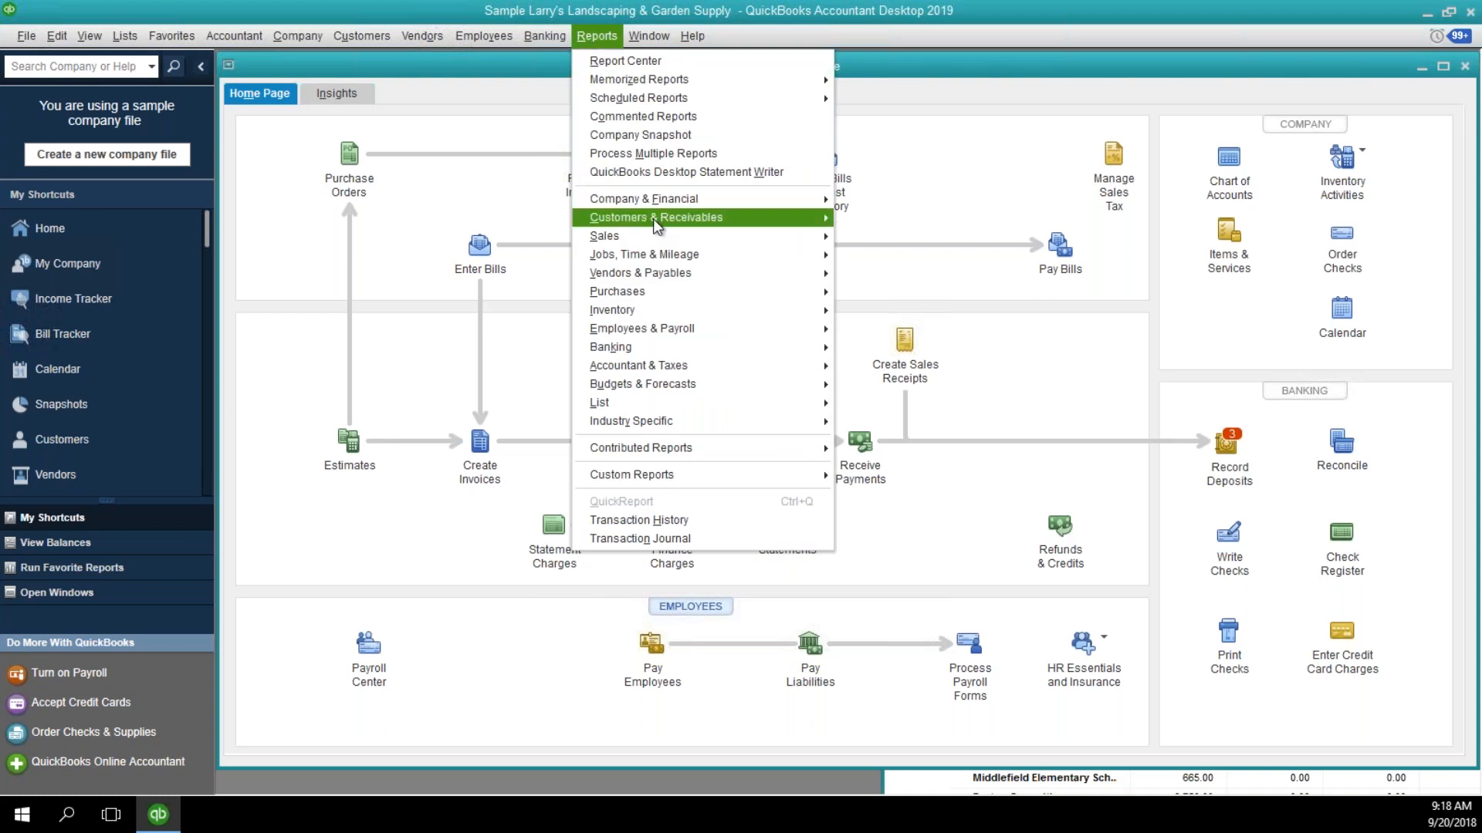
{"action": "mouse_move", "coordinate": [764, 218]}
{"action": "left_click", "coordinate": [852, 220]}
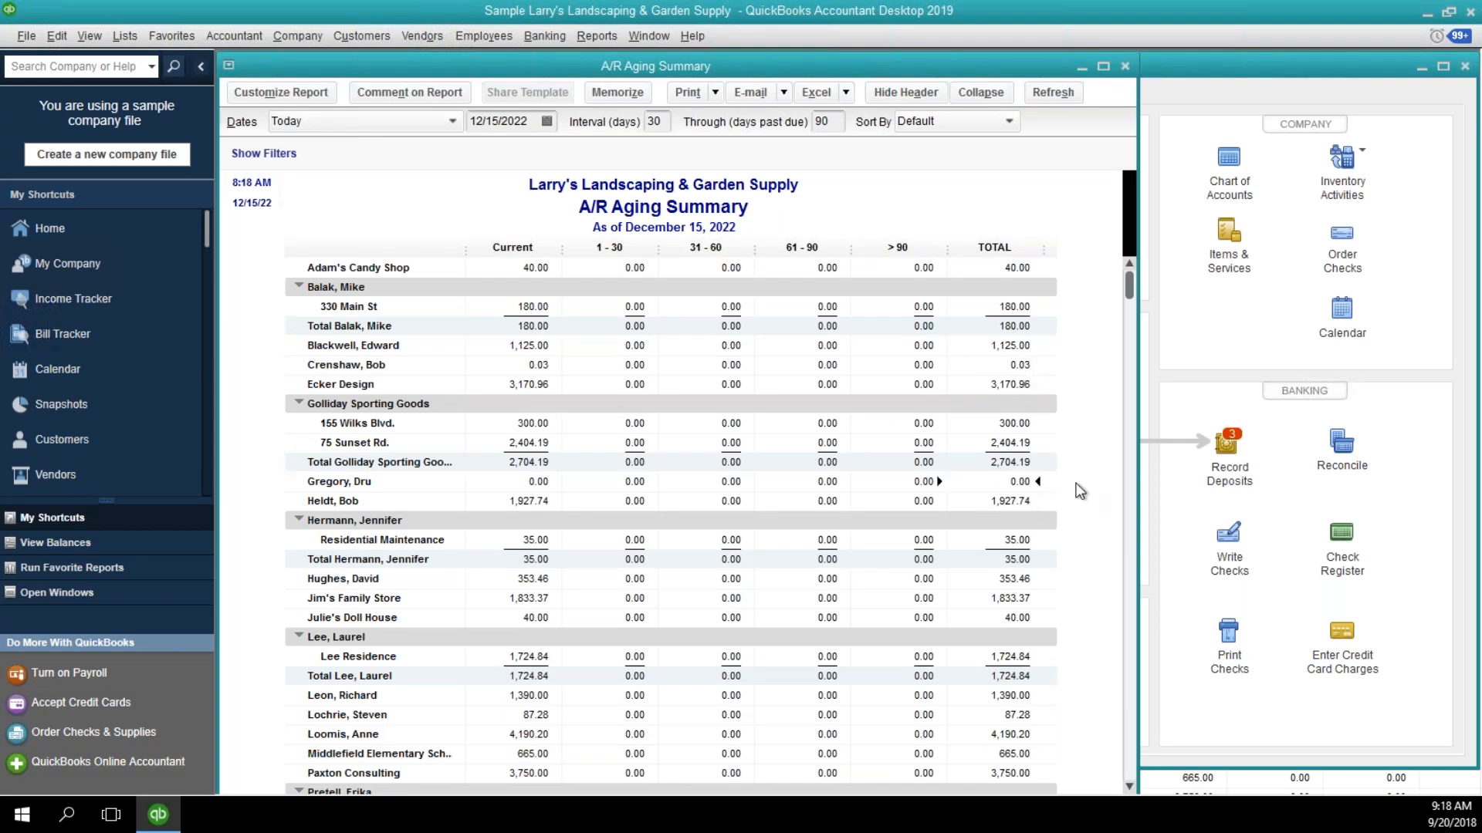
{"action": "scroll", "coordinate": [1095, 486], "scroll_direction": "down", "scroll_amount": 5}
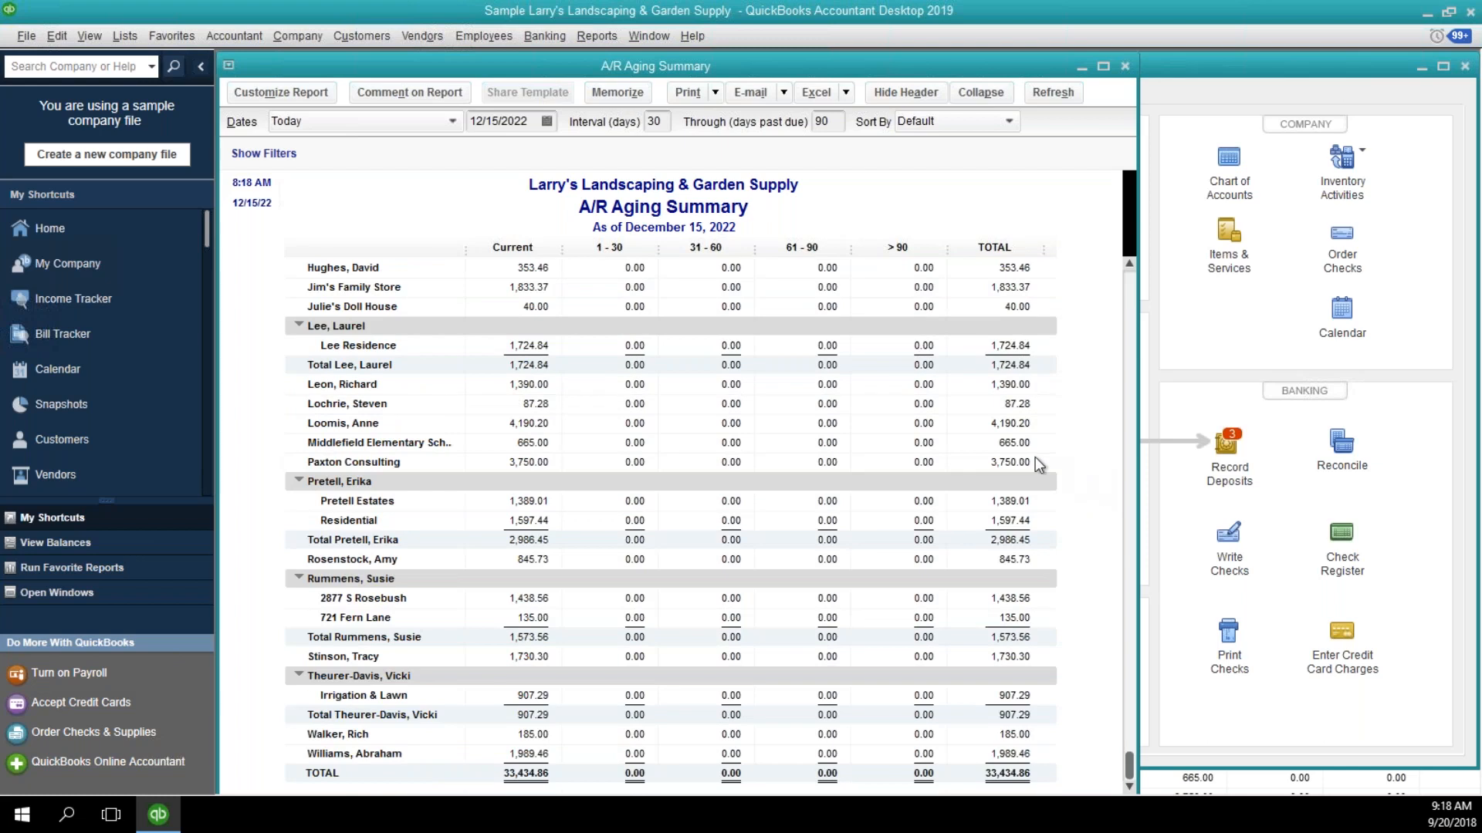
{"action": "scroll", "coordinate": [1011, 447], "scroll_direction": "up", "scroll_amount": 5}
{"action": "scroll", "coordinate": [1034, 485], "scroll_direction": "down", "scroll_amount": 5}
Start a general journal entry with 1200 · Accounts Receivable on the first line, and widen the entry window.
{"action": "left_click", "coordinate": [317, 38]}
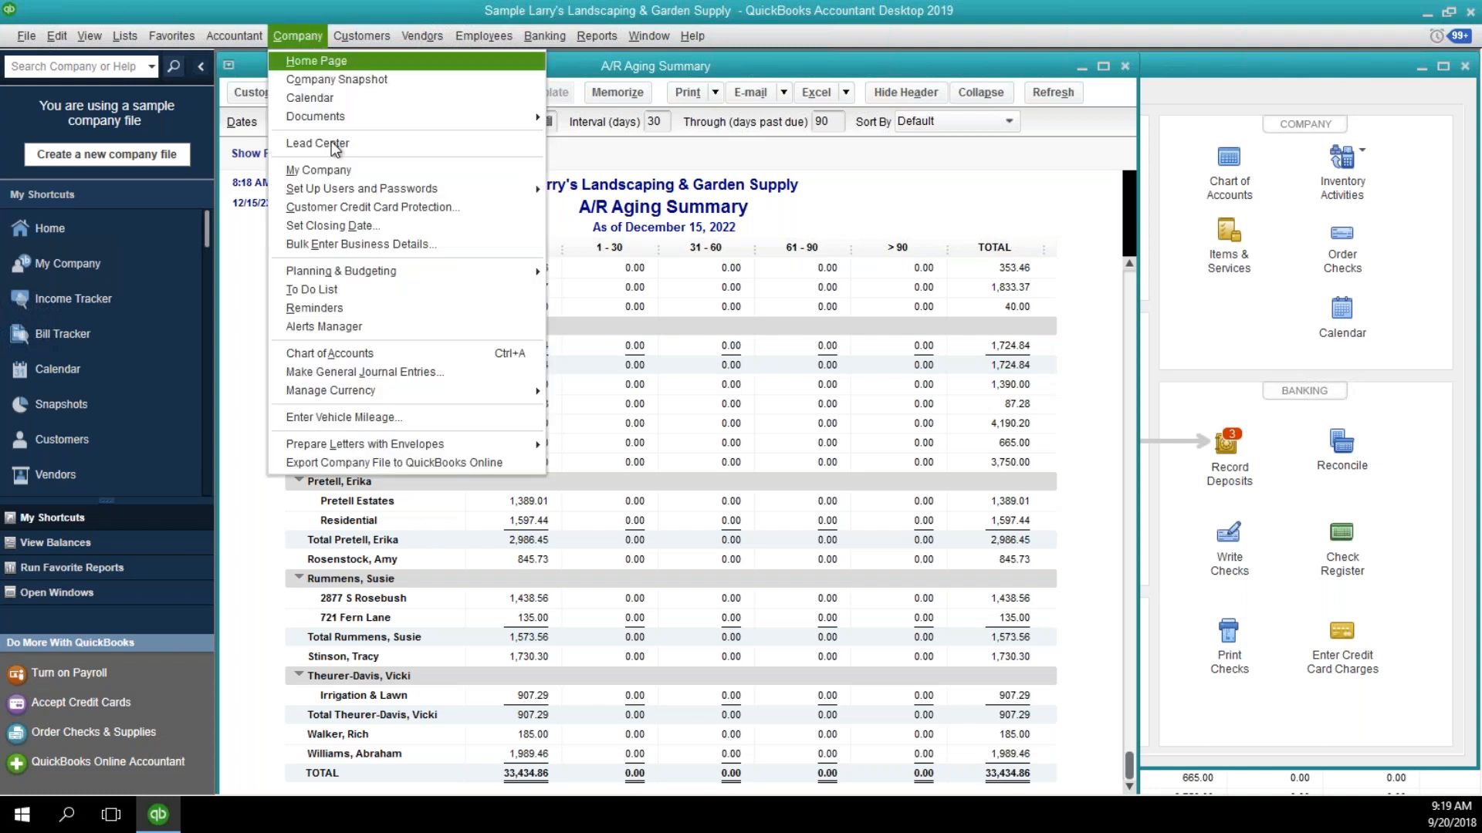
{"action": "left_click", "coordinate": [357, 374]}
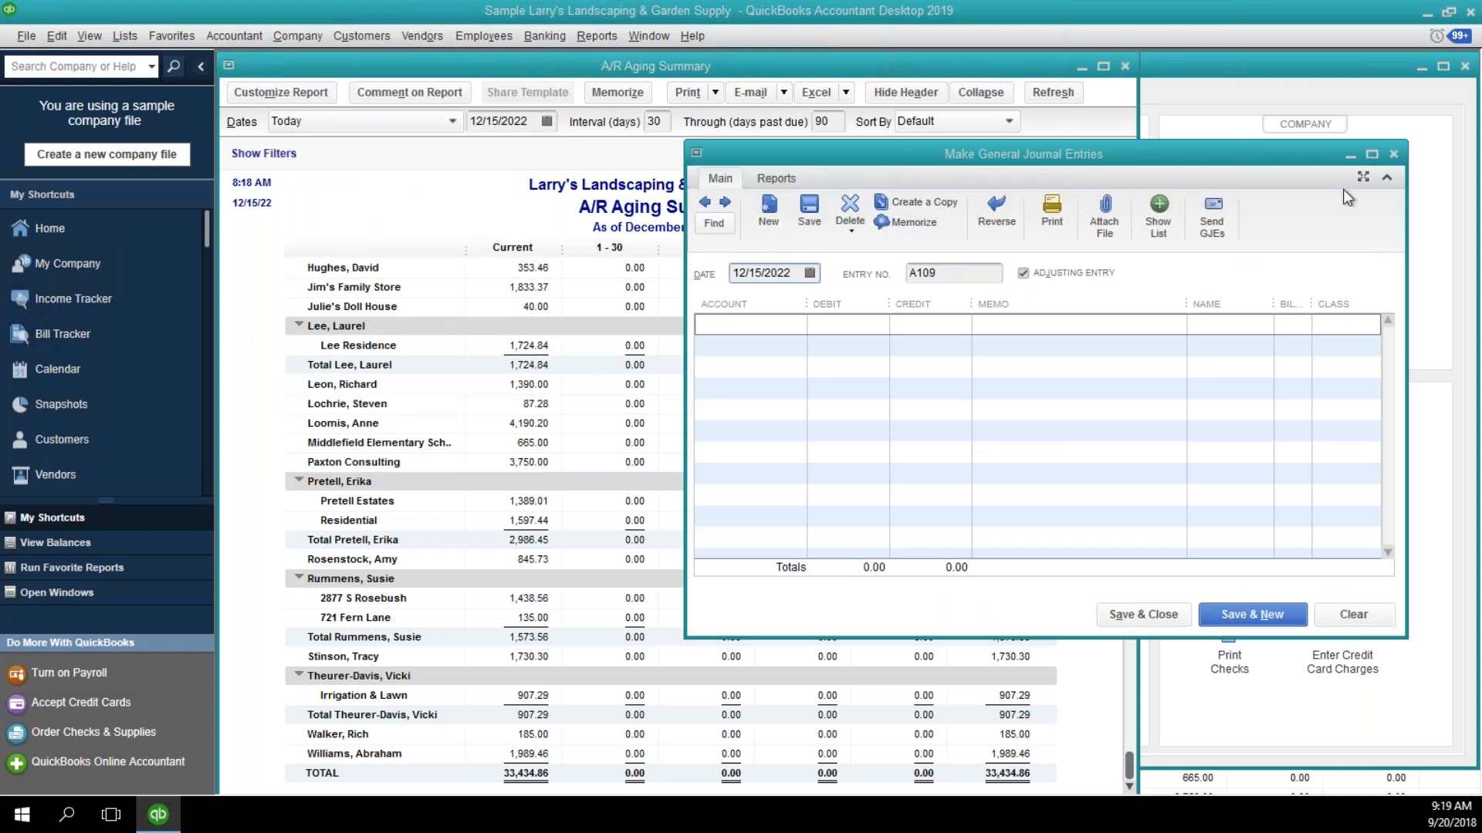
{"action": "left_click", "coordinate": [804, 324]}
{"action": "type", "text": "Accounts Receivable"}
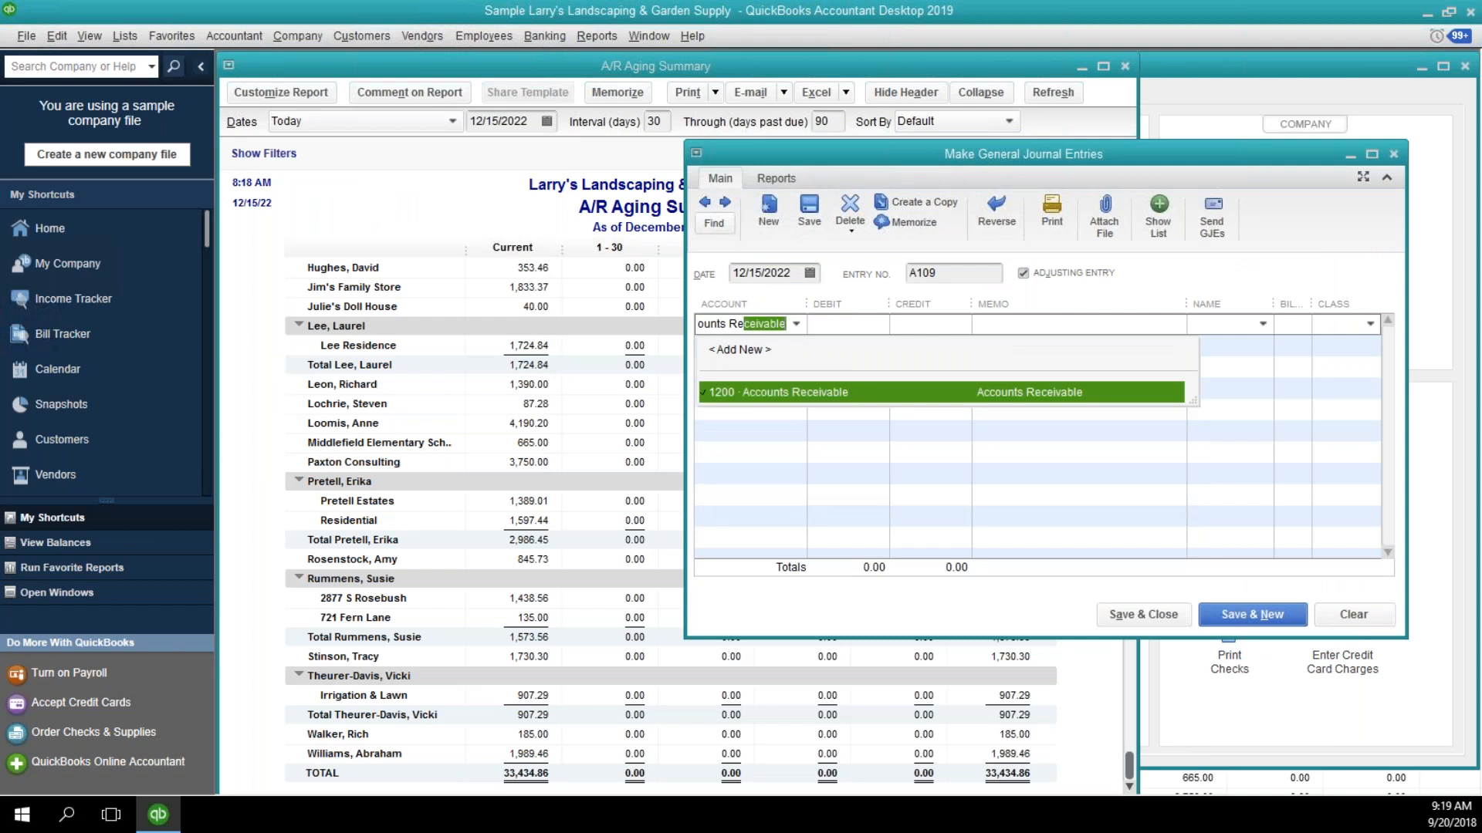
{"action": "key", "text": "Tab"}
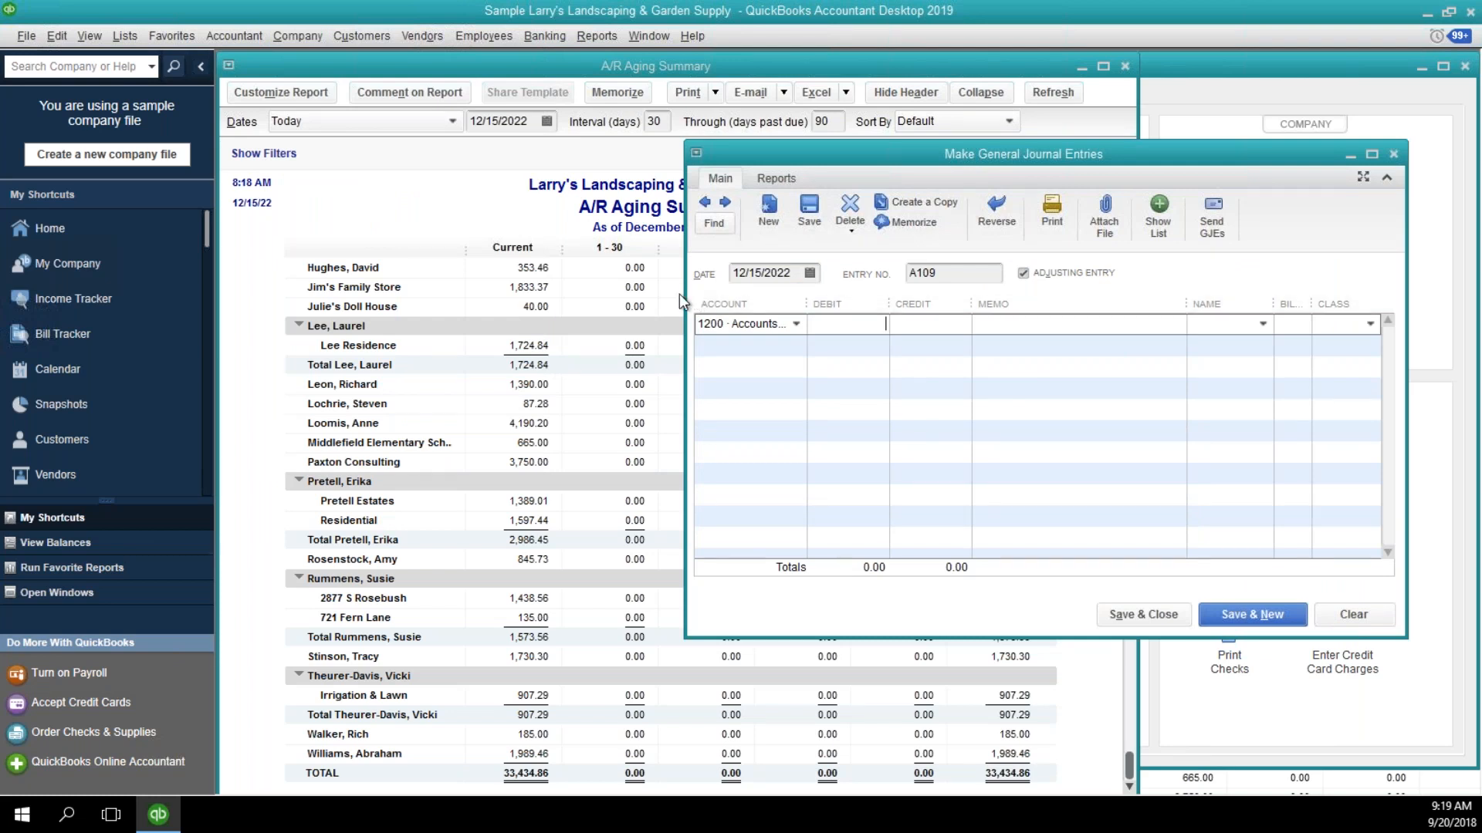
{"action": "left_click_drag", "start_coordinate": [685, 287], "coordinate": [290, 263]}
Credit the Accounts Receivable line 1,730.30 with the memo "Write off bad debt".
{"action": "left_click", "coordinate": [582, 321]}
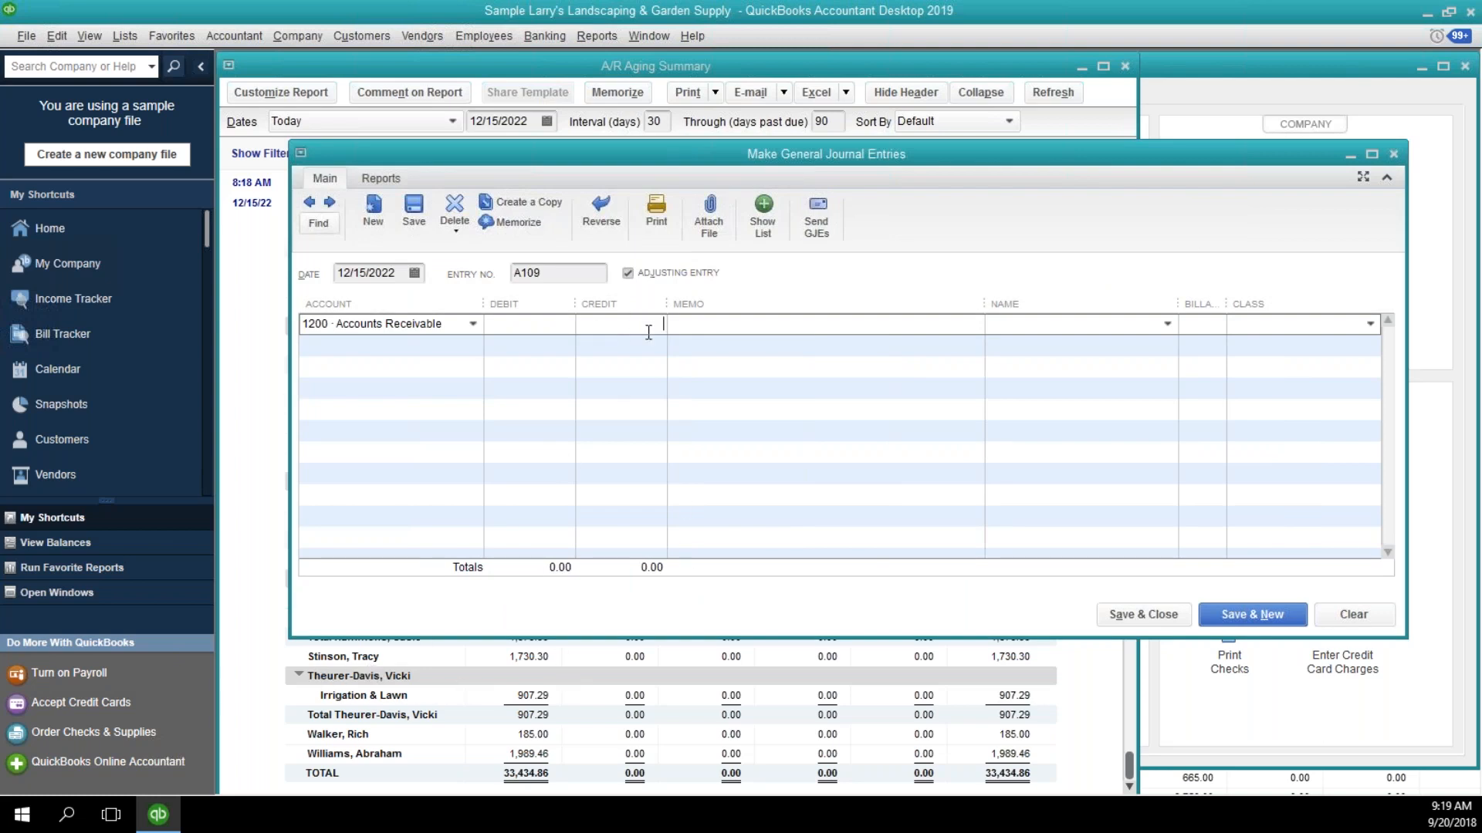
{"action": "type", "text": "1730.30"}
{"action": "key", "text": "Tab"}
{"action": "type", "text": "Write off bad debt"}
{"action": "key", "text": "Tab"}
{"action": "key", "text": "Tab"}
Assign the offsetting debit line to 6300 · Bad Debt, and try to save the journal entry without a customer before closing it.
{"action": "key", "text": "Tab"}
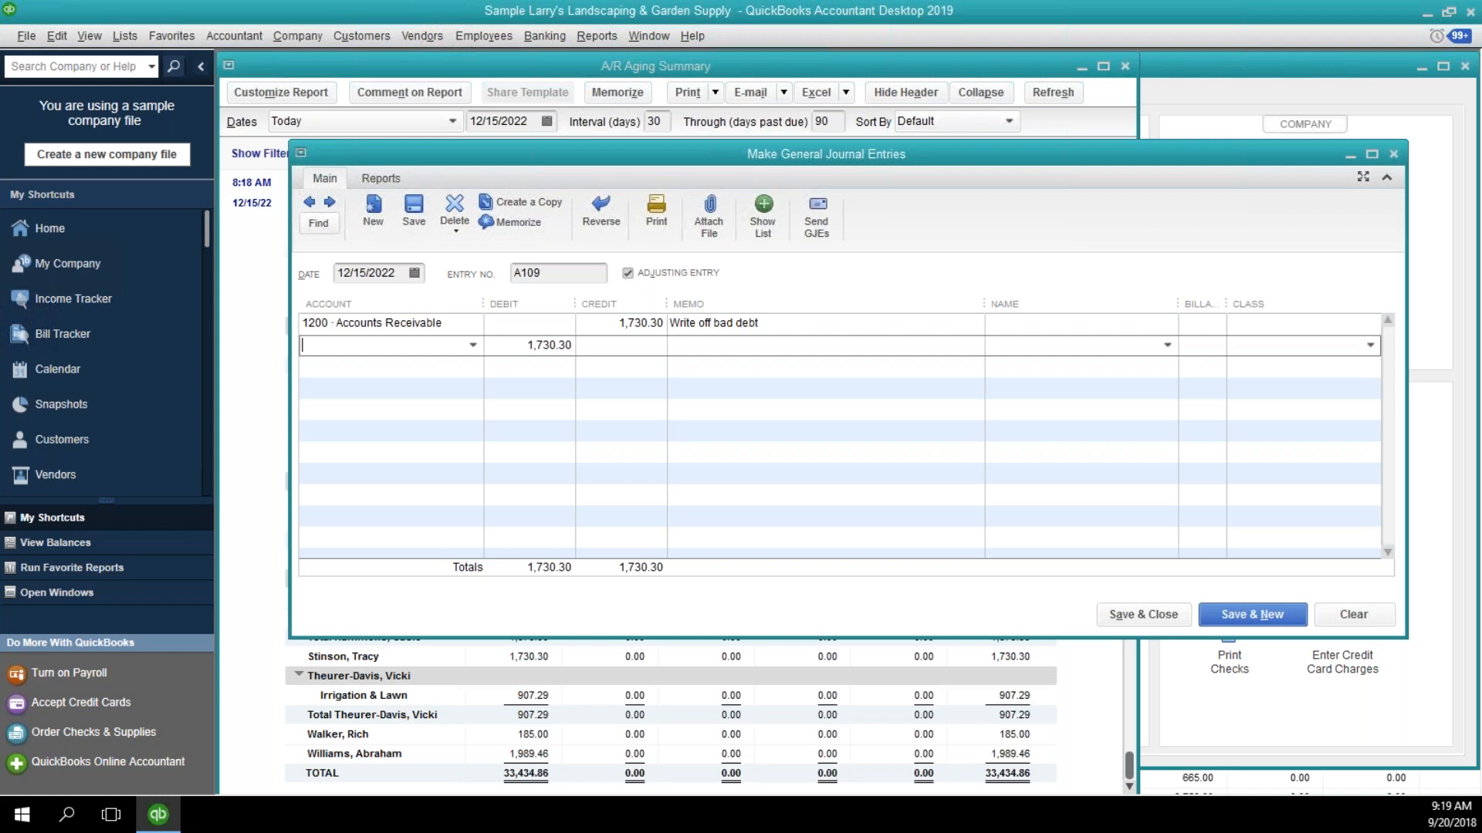
{"action": "type", "text": "bad"}
{"action": "key", "text": "Tab"}
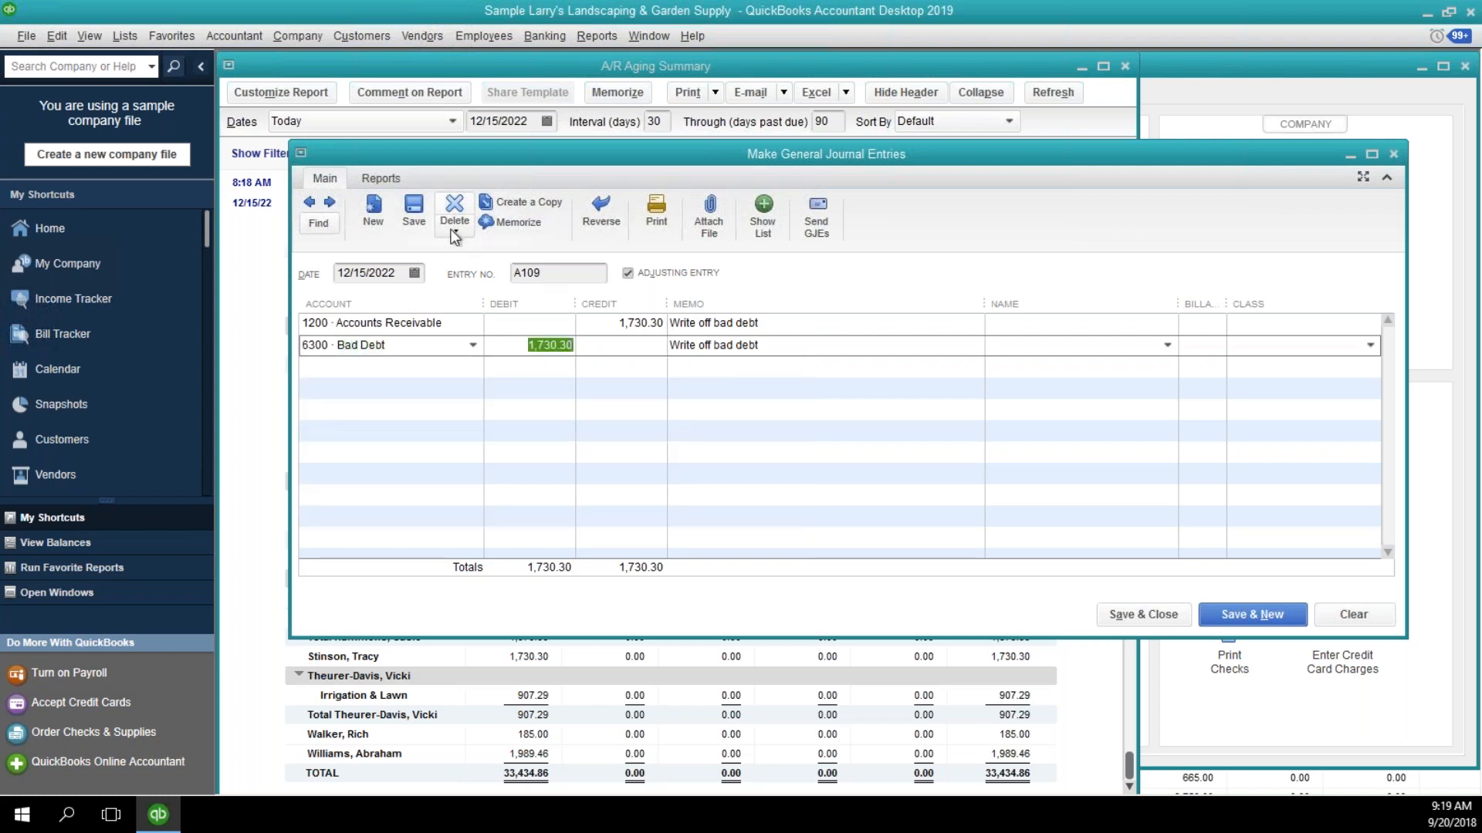
{"action": "left_click", "coordinate": [411, 205]}
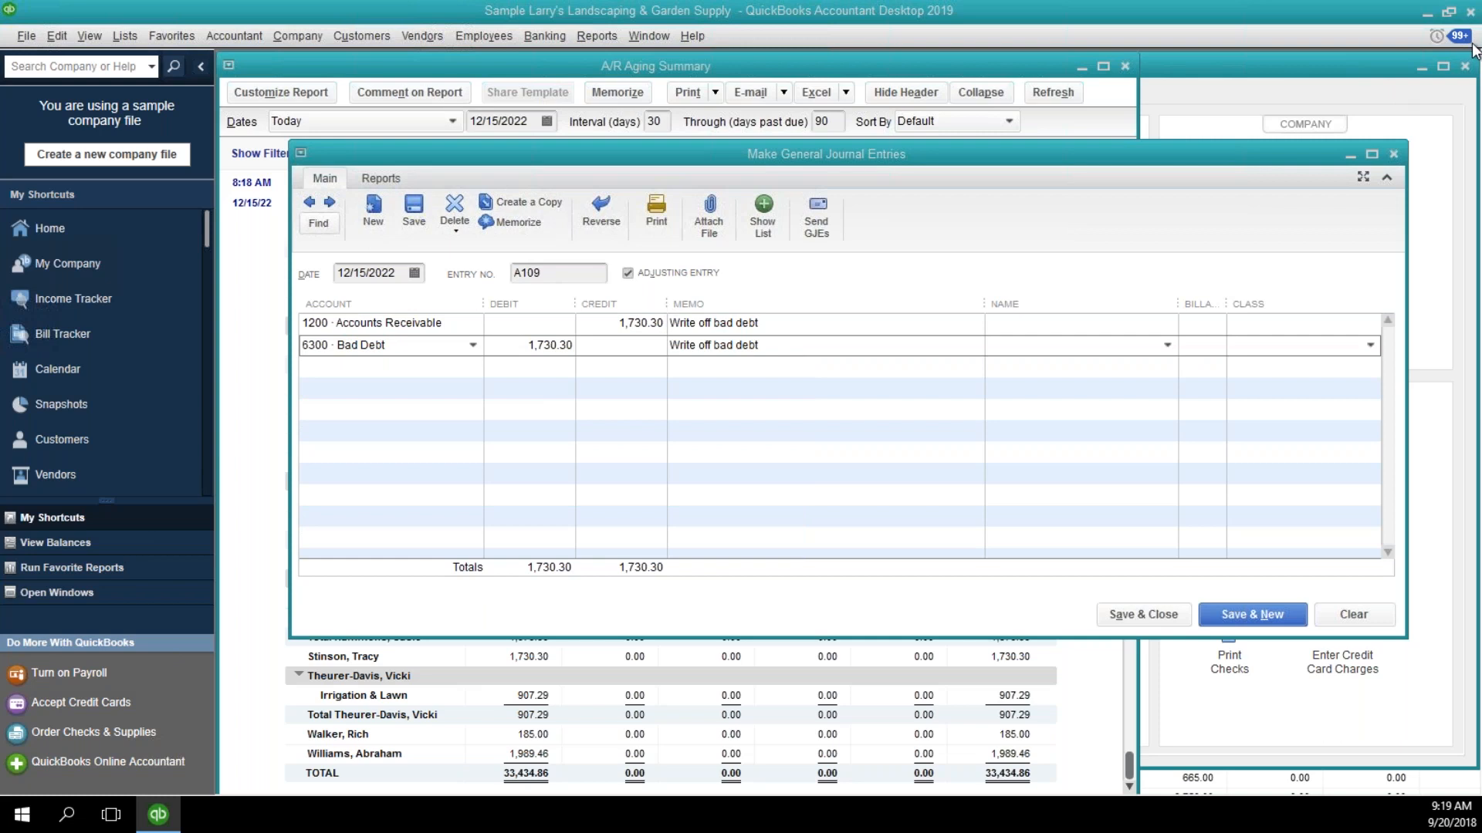
{"action": "left_click_drag", "start_coordinate": [1473, 46], "coordinate": [542, 480]}
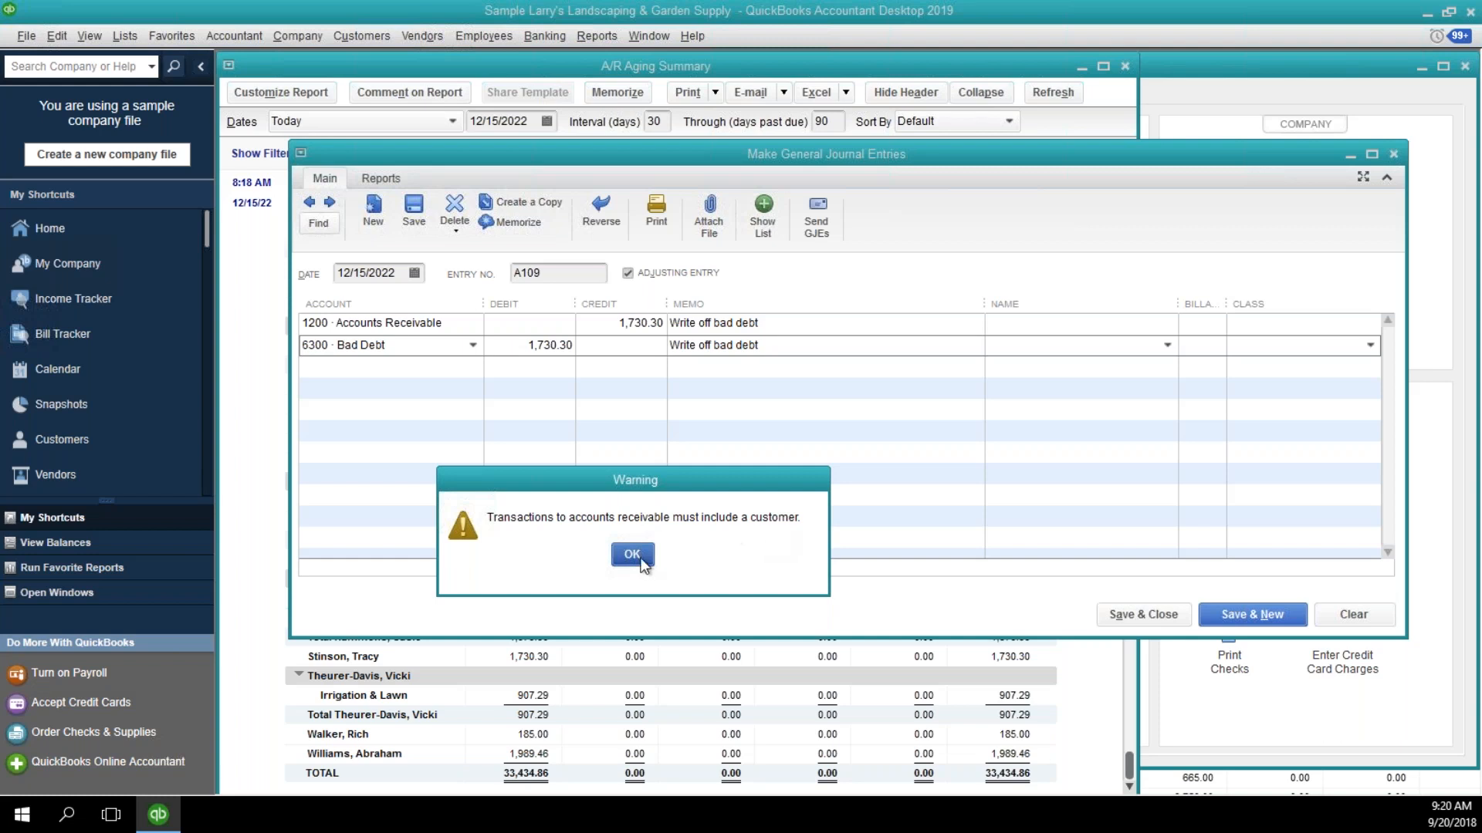
{"action": "left_click", "coordinate": [632, 555]}
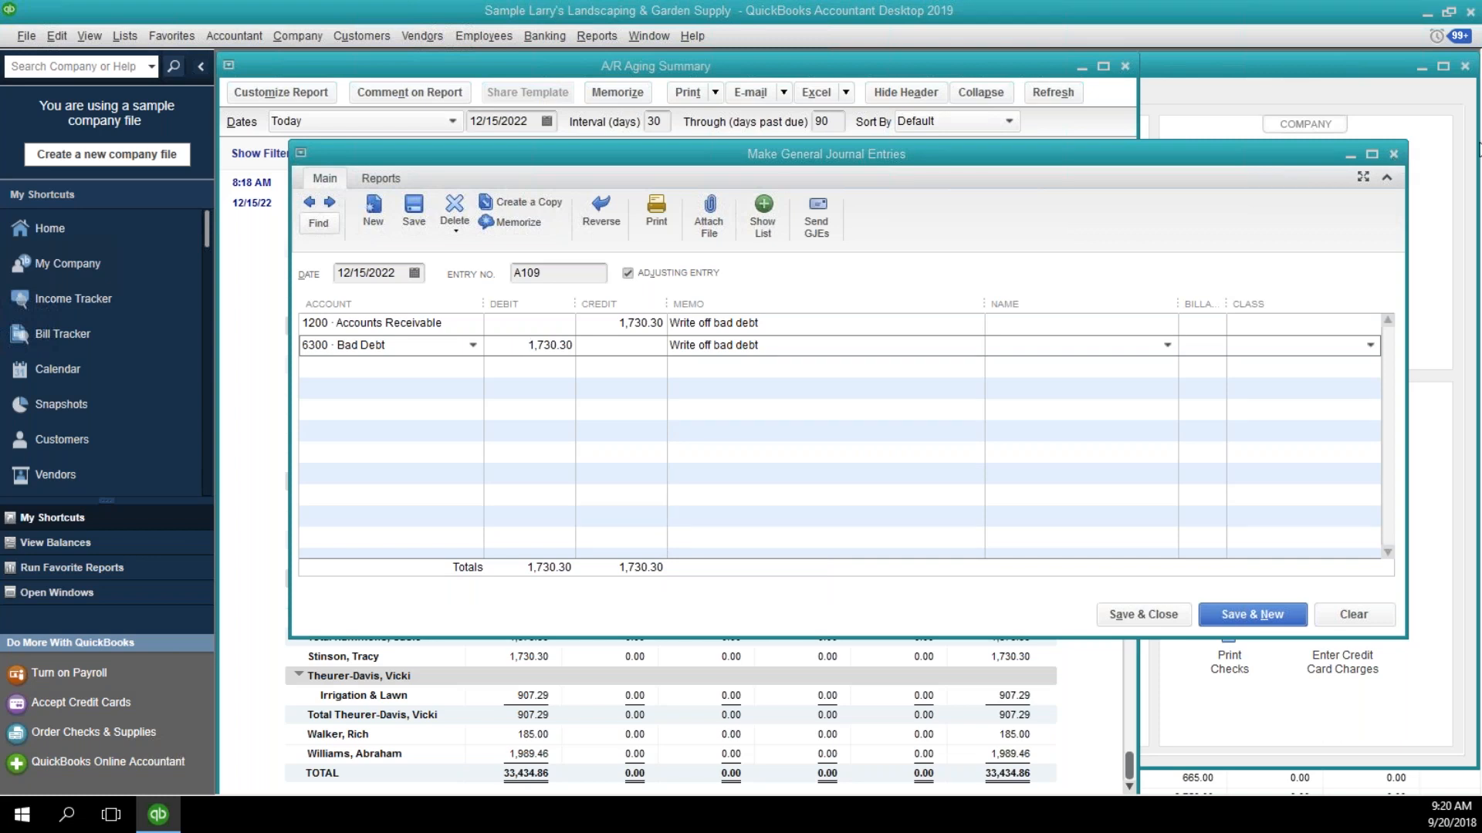
{"action": "key", "text": "Escape"}
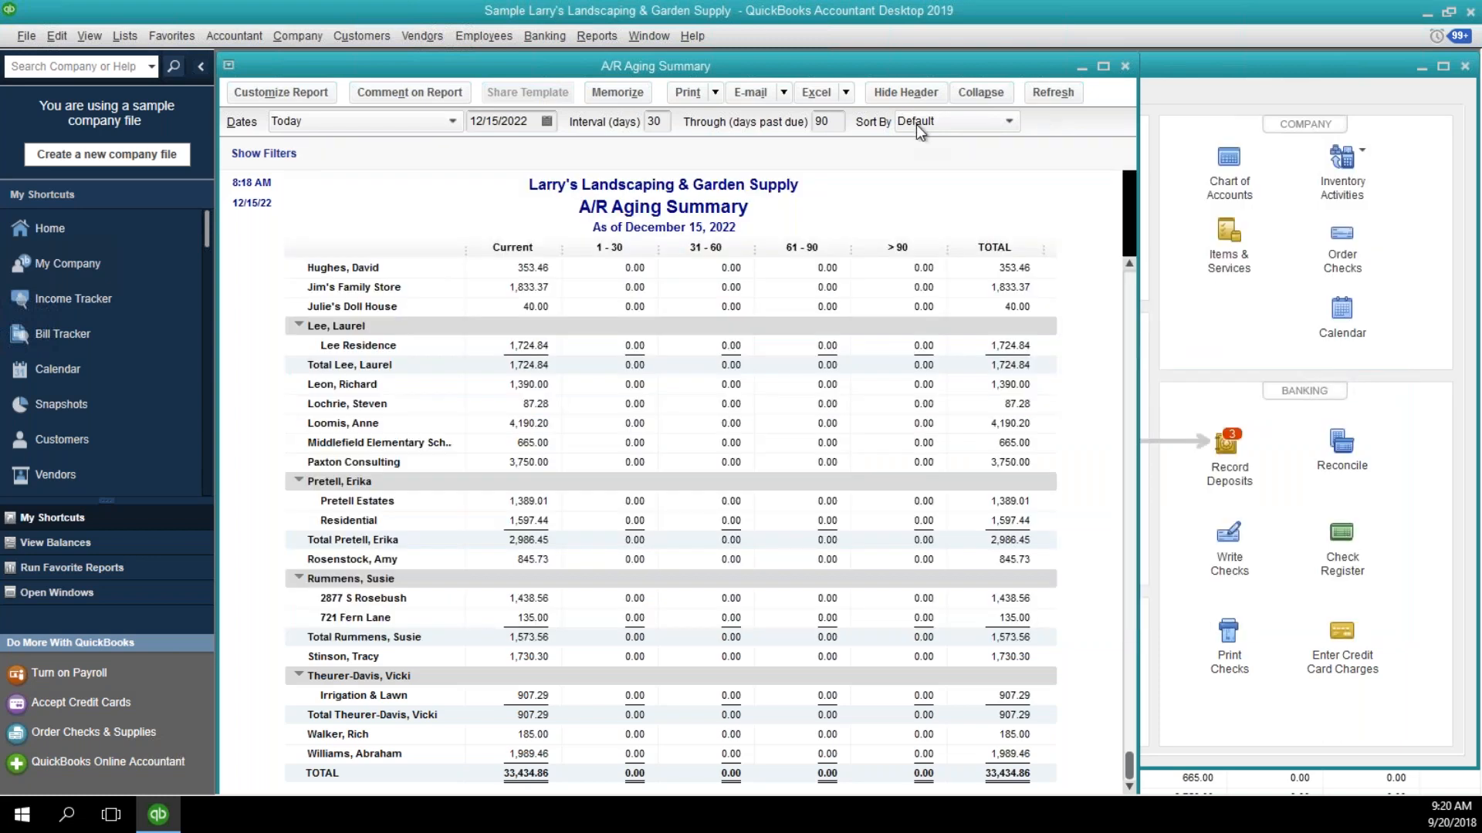
Start receiving a payment for the customer who owes 0.03 in the A/R Aging Summary.
{"action": "left_click", "coordinate": [1131, 263]}
{"action": "left_click", "coordinate": [1132, 262]}
{"action": "left_click", "coordinate": [1018, 332]}
{"action": "left_click", "coordinate": [538, 331]}
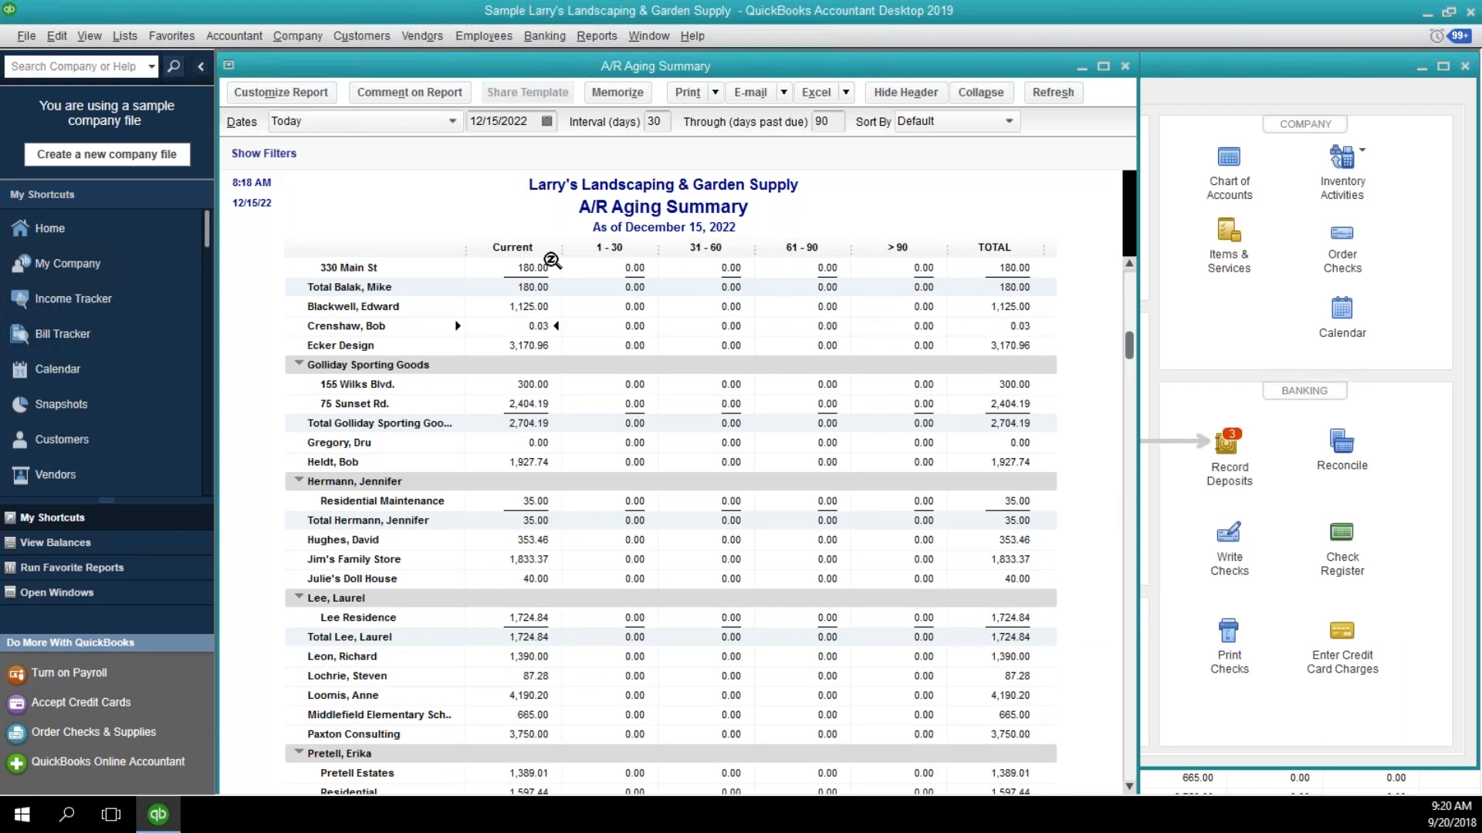
{"action": "left_click", "coordinate": [350, 36]}
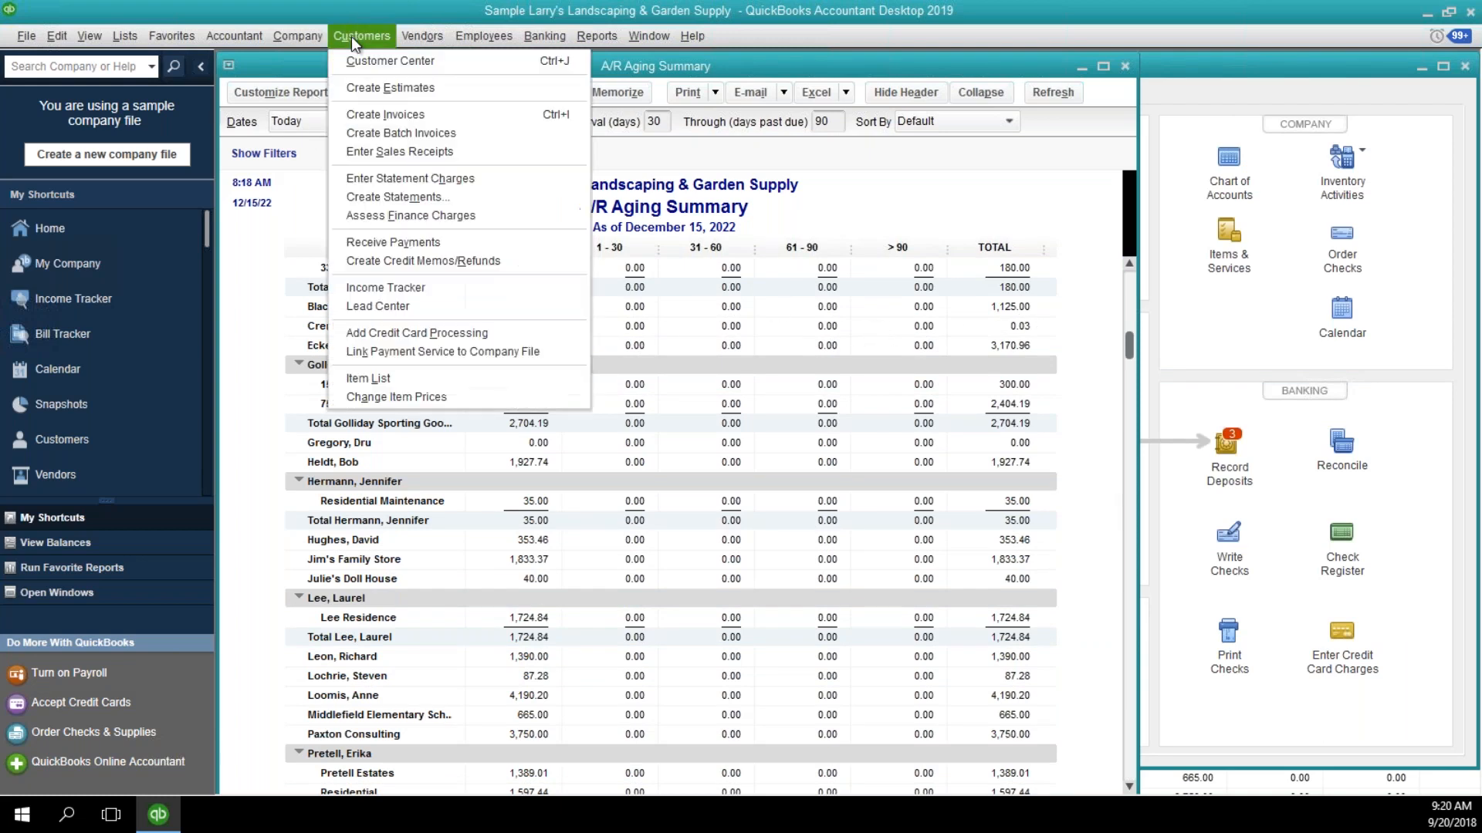
{"action": "left_click", "coordinate": [398, 246]}
{"action": "left_click_drag", "start_coordinate": [594, 193], "coordinate": [509, 366]}
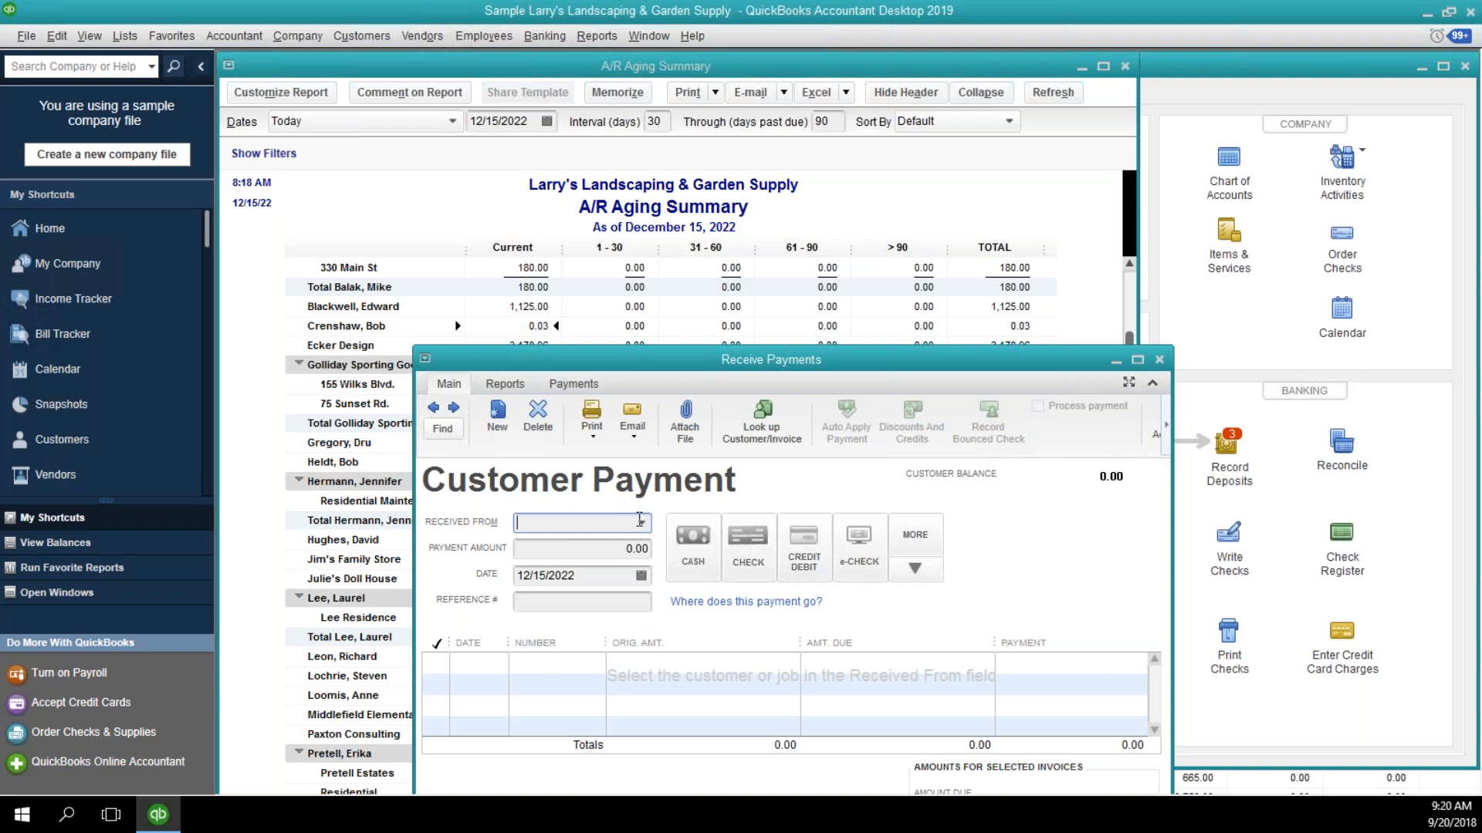
{"action": "key", "text": "Tab"}
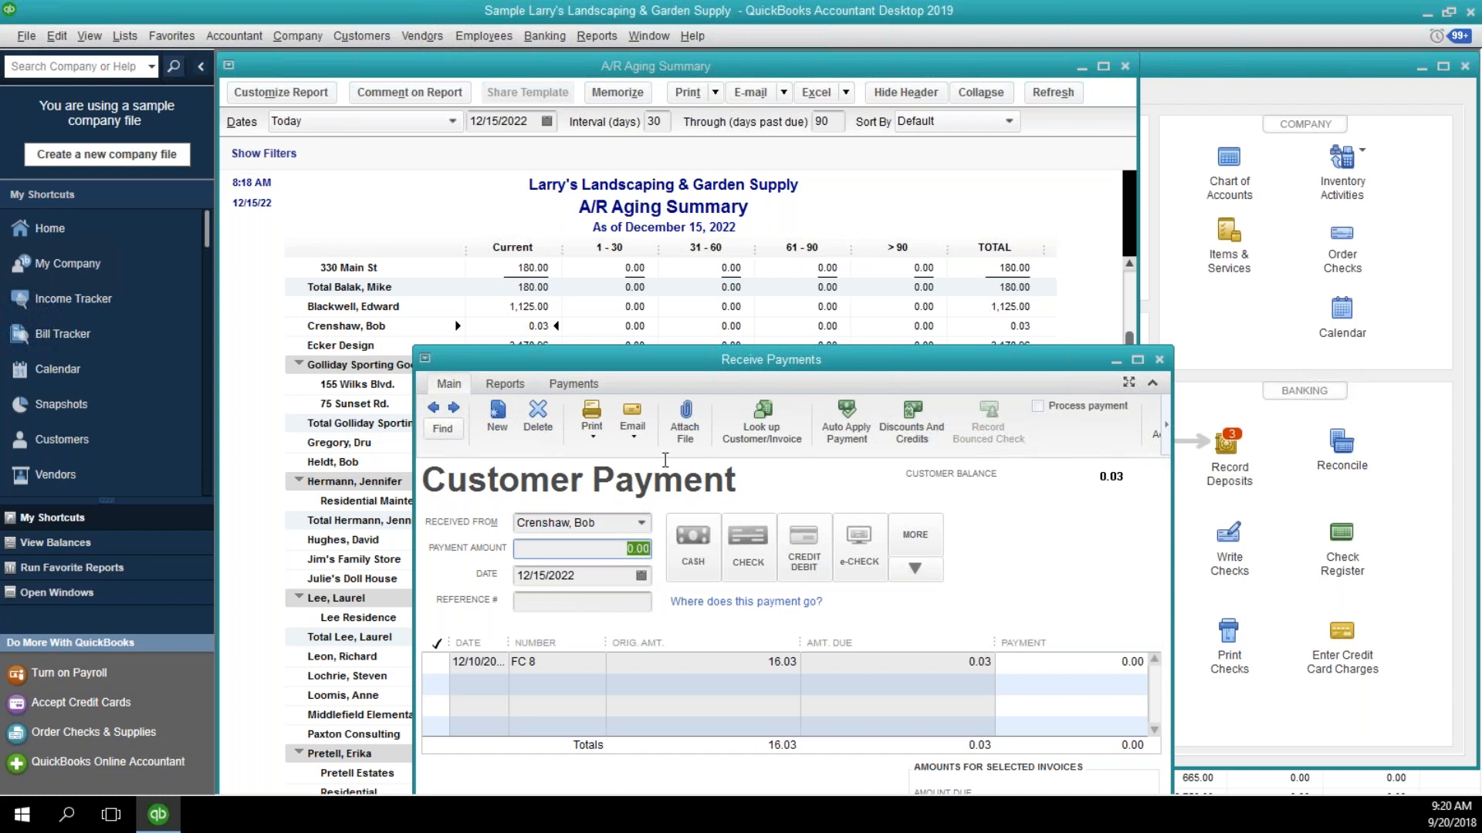
Enter a discount of 0.03 for finance charge FC 8 on the customer payment.
{"action": "left_click_drag", "start_coordinate": [658, 363], "coordinate": [606, 248]}
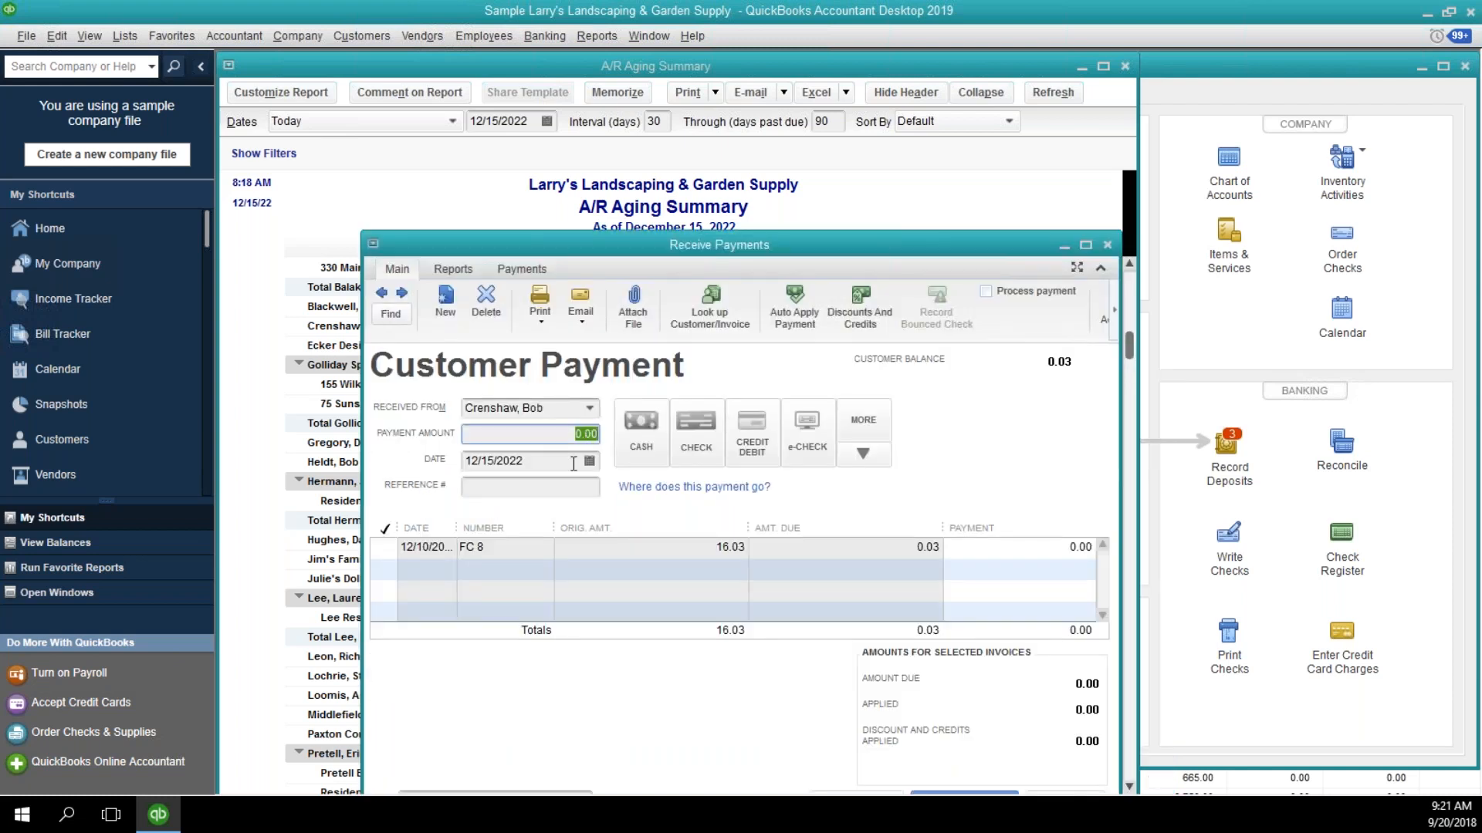
{"action": "left_click", "coordinate": [521, 549]}
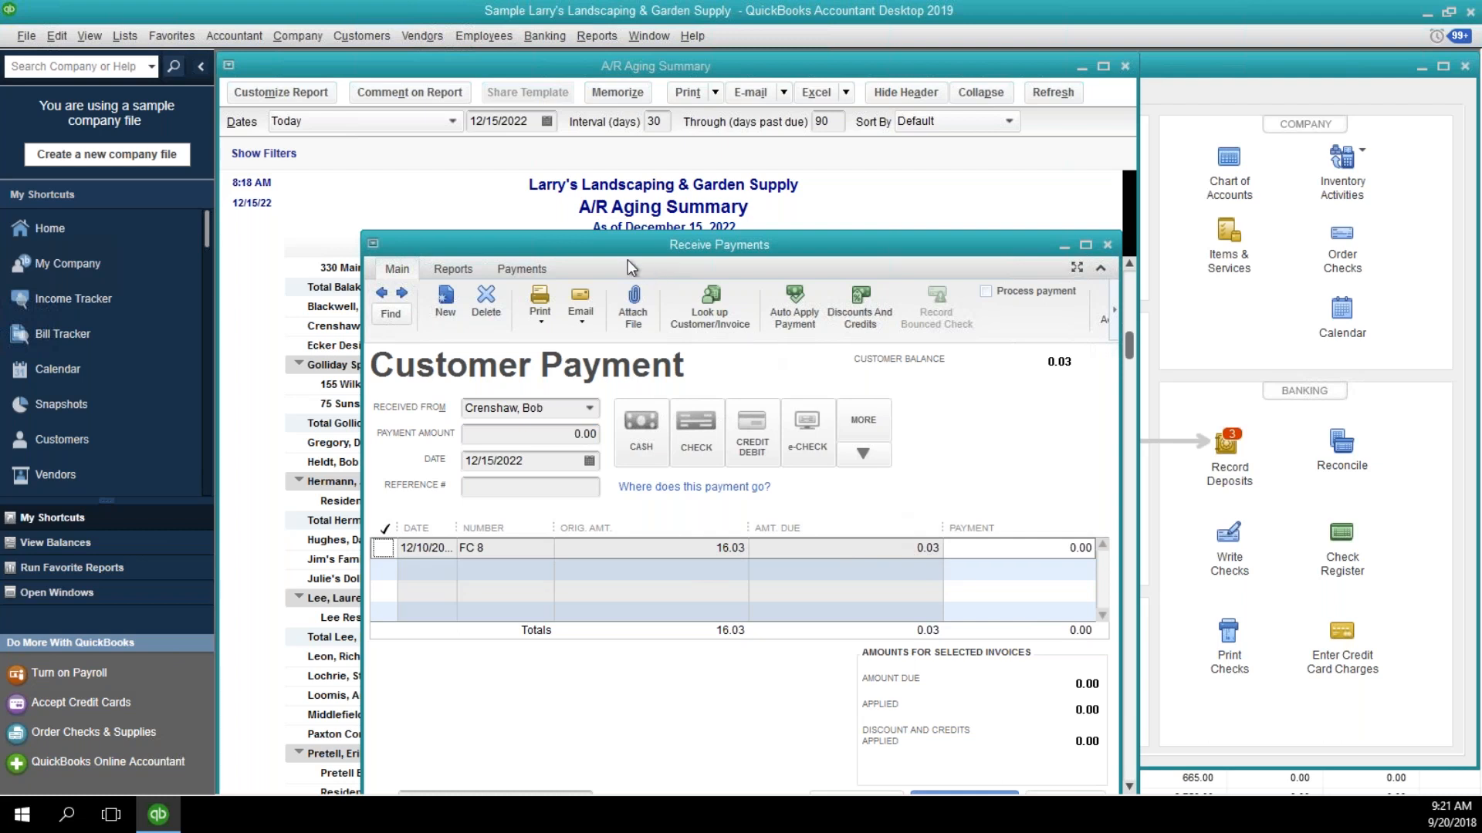
{"action": "left_click_drag", "start_coordinate": [600, 243], "coordinate": [538, 187]}
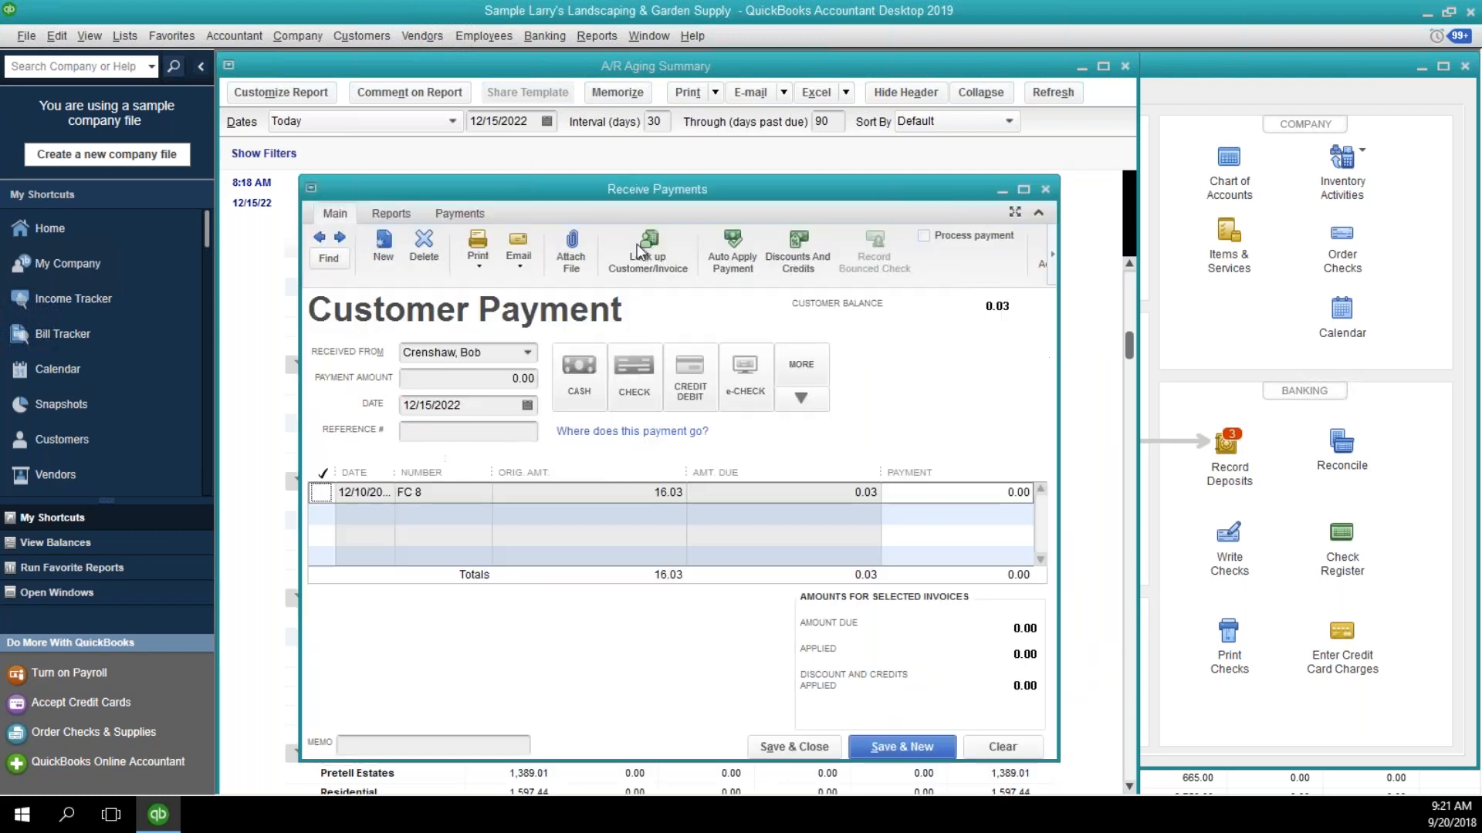
{"action": "left_click", "coordinate": [785, 260]}
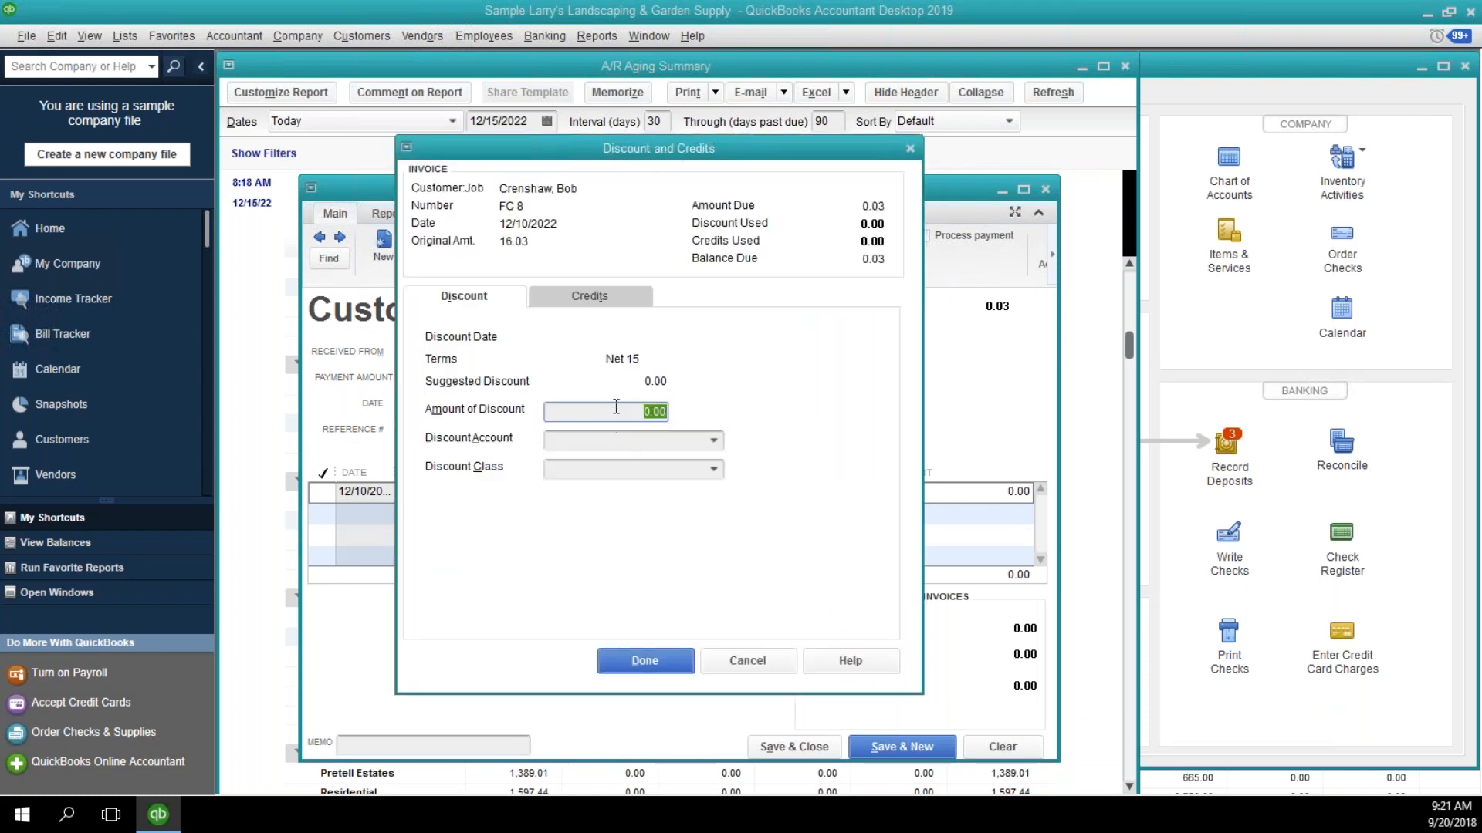
{"action": "type", "text": ".03"}
Assign the discount to account 4200 · Discounts and class Overhead, and apply it to the finance charge.
{"action": "left_click", "coordinate": [714, 441]}
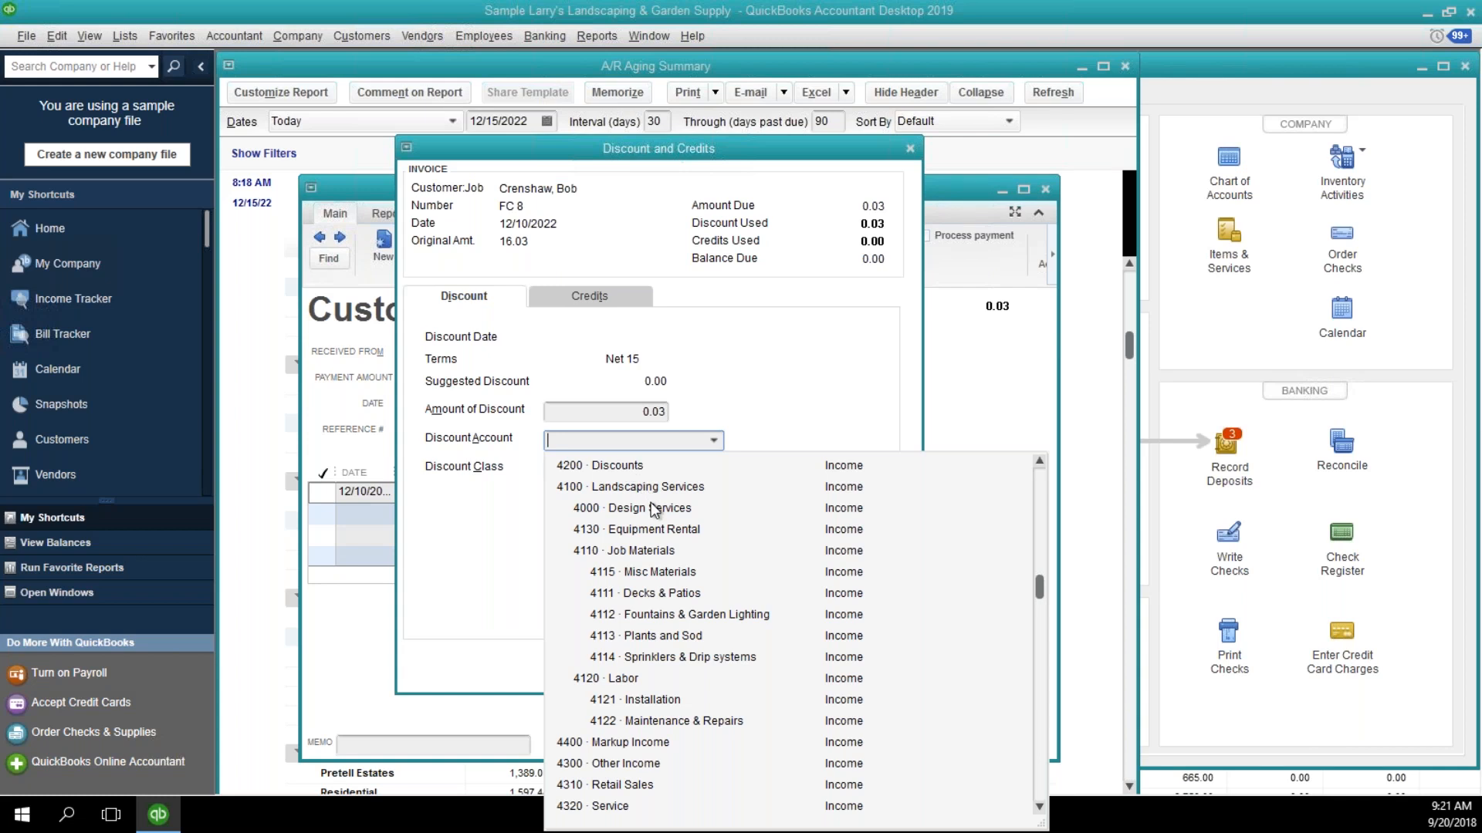
{"action": "scroll", "coordinate": [661, 507], "scroll_direction": "down", "scroll_amount": 4}
{"action": "scroll", "coordinate": [661, 507], "scroll_direction": "down", "scroll_amount": 4}
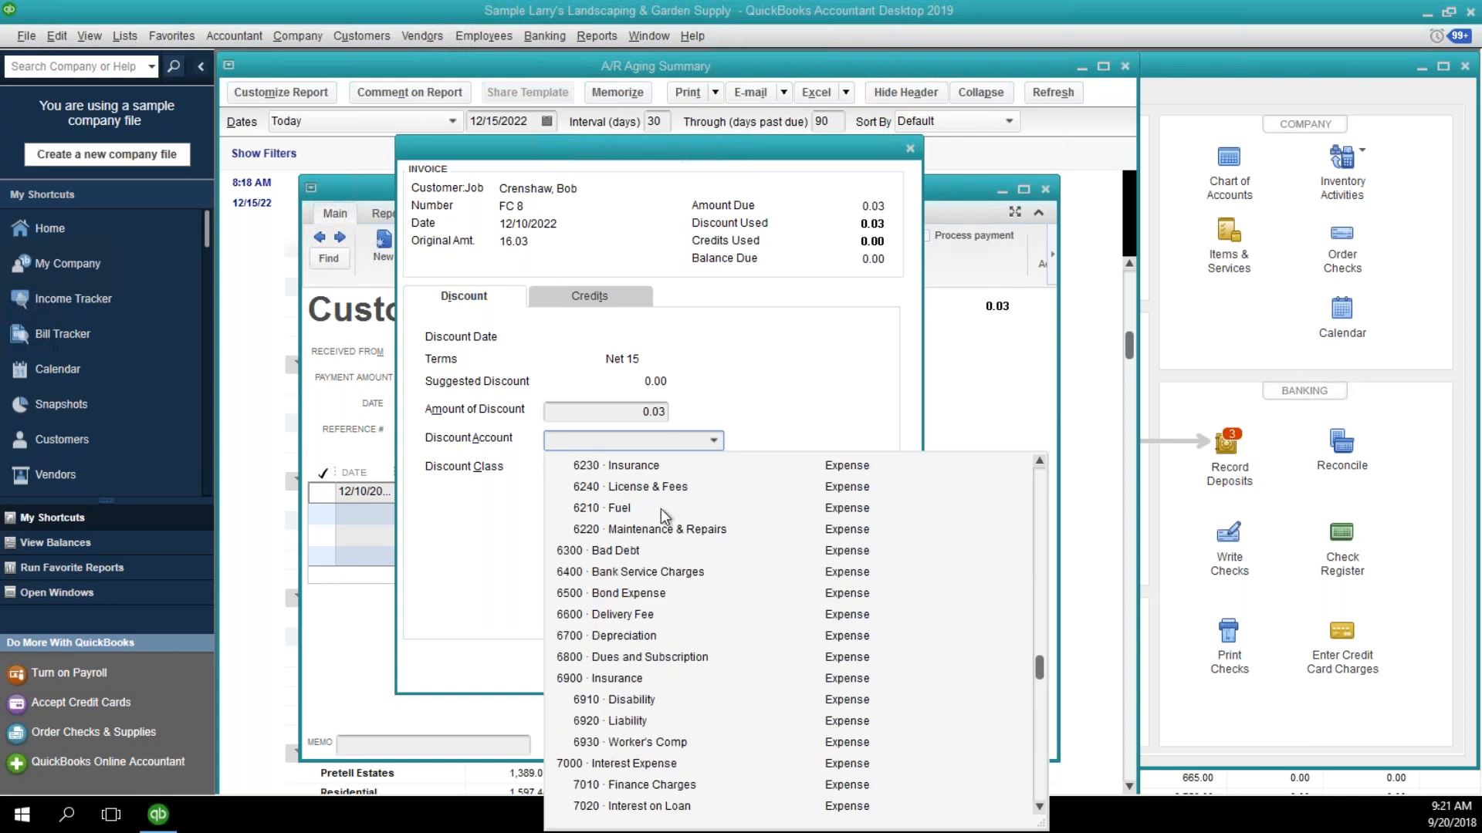
{"action": "scroll", "coordinate": [660, 507], "scroll_direction": "up", "scroll_amount": 9}
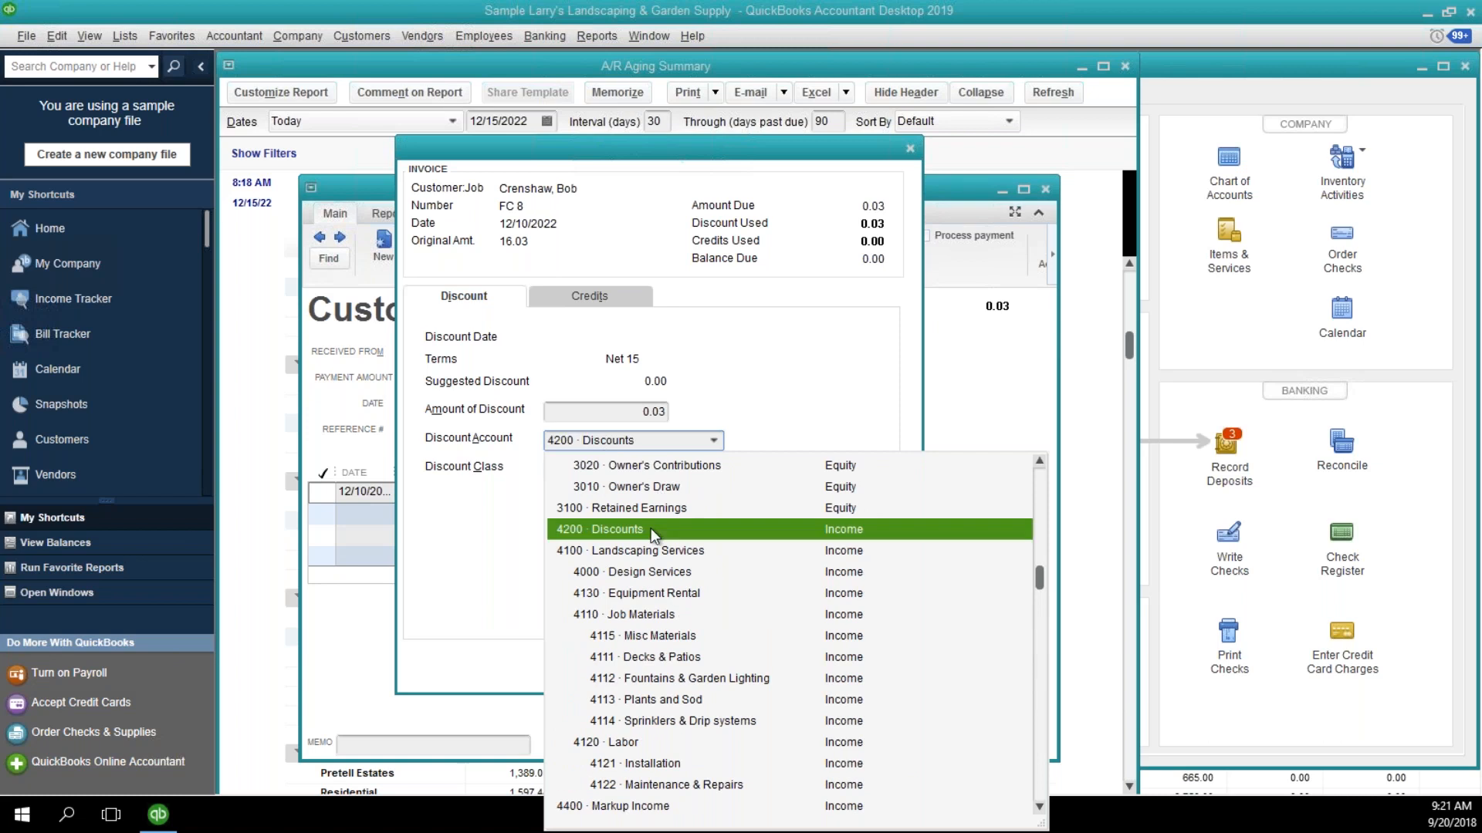
{"action": "left_click", "coordinate": [651, 530]}
{"action": "left_click", "coordinate": [632, 473]}
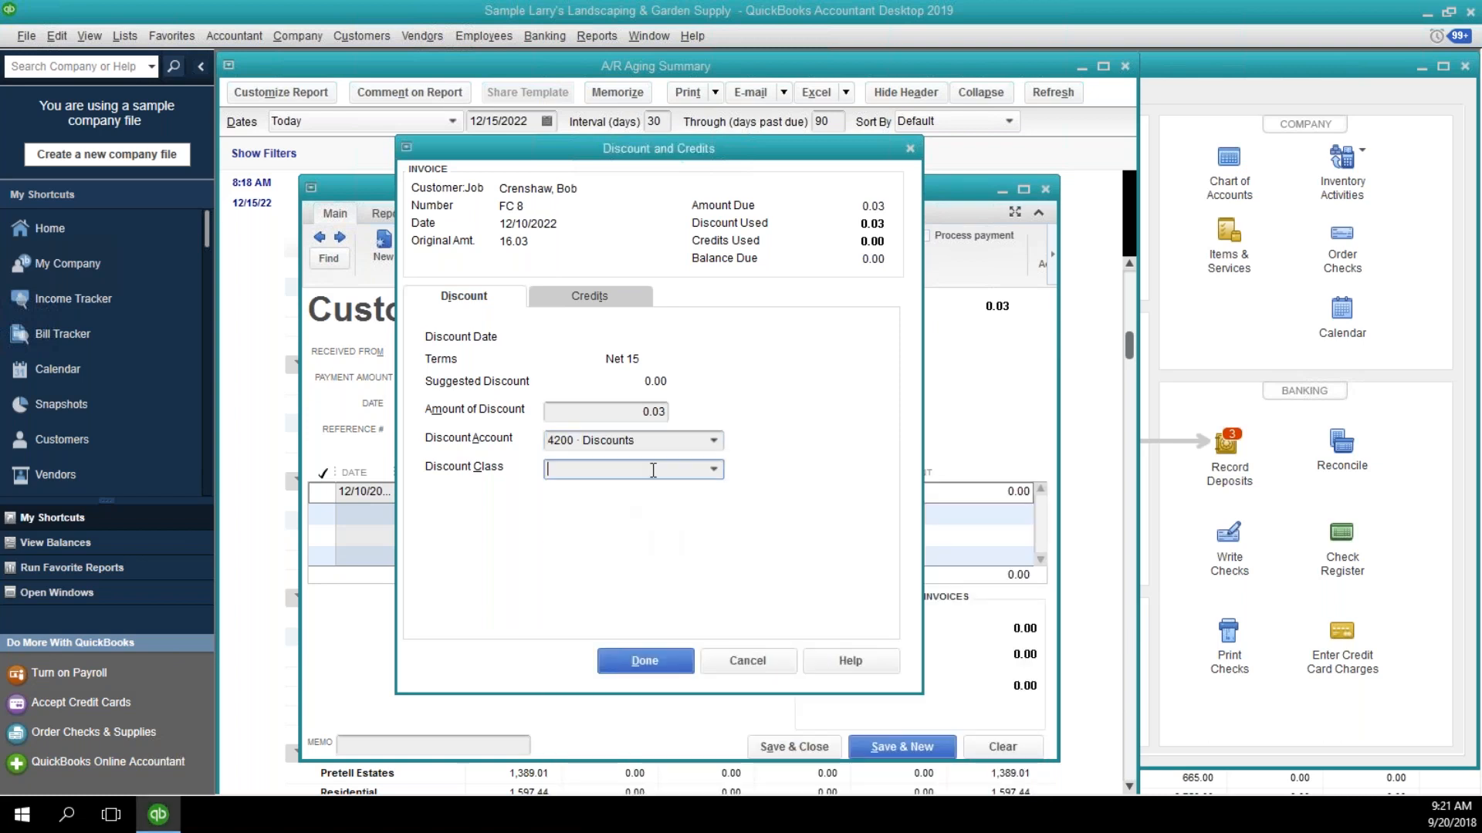
{"action": "left_click", "coordinate": [714, 469]}
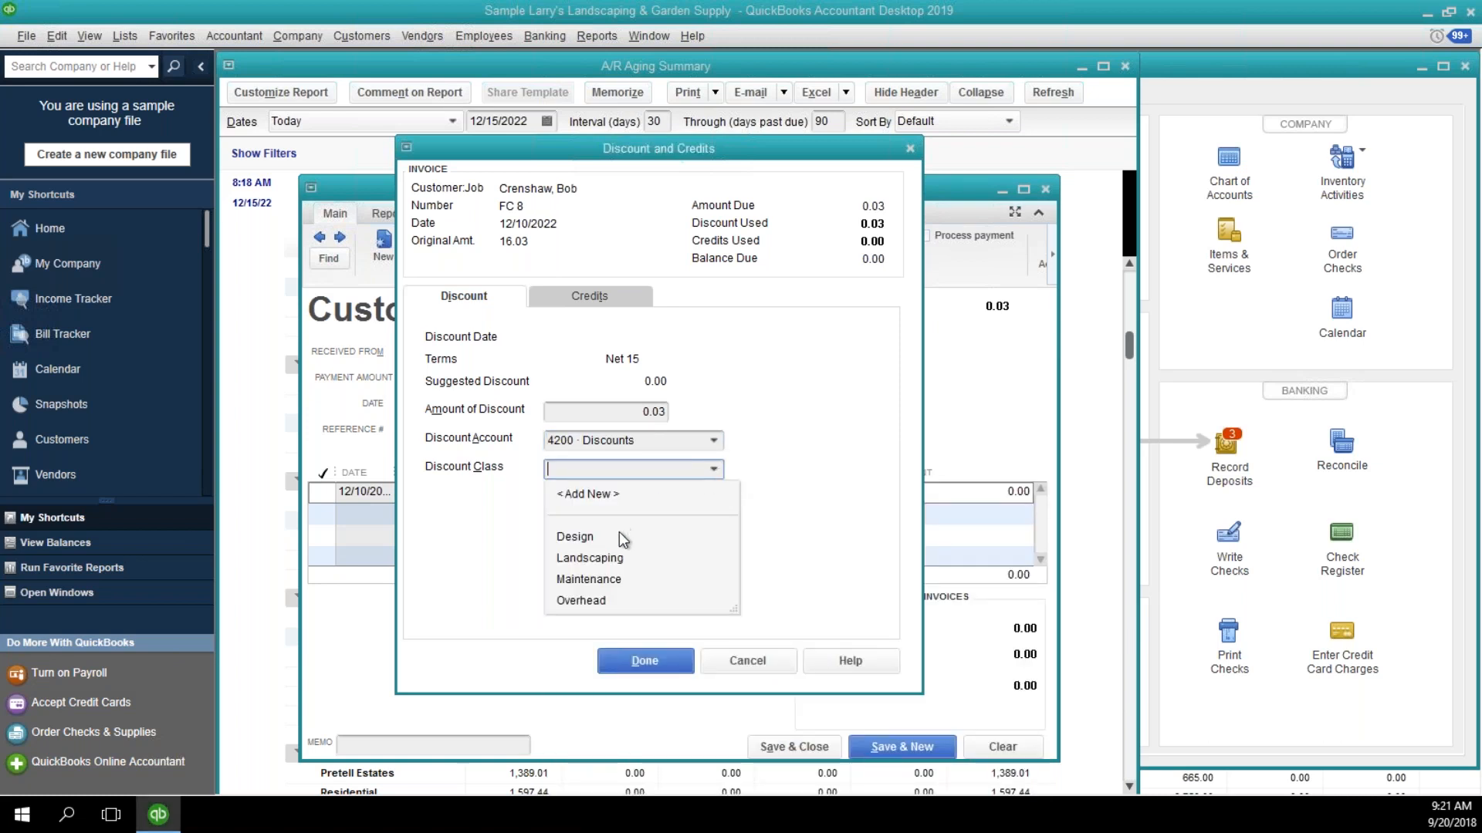
{"action": "left_click", "coordinate": [587, 602]}
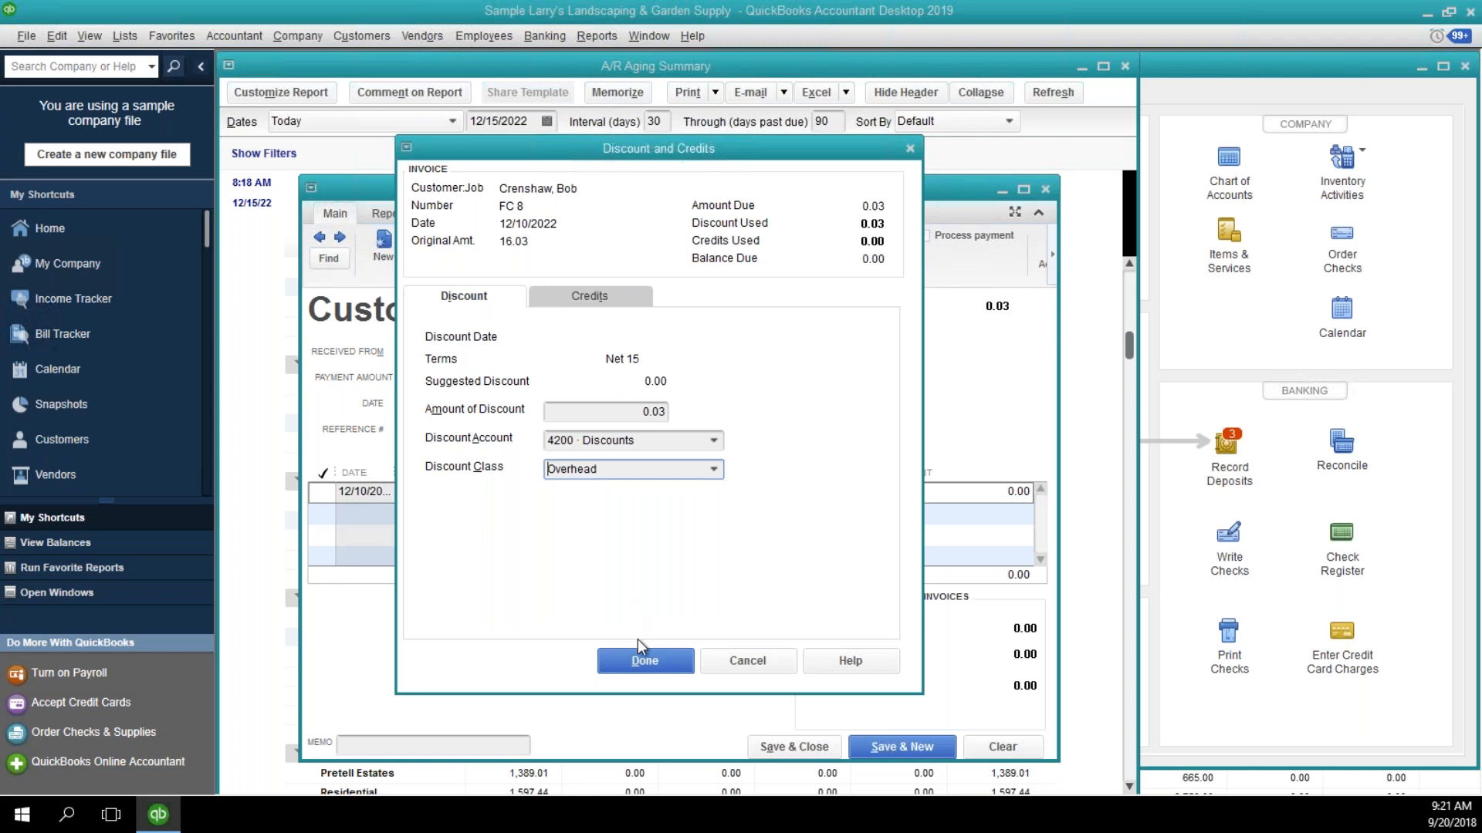
{"action": "left_click", "coordinate": [646, 660]}
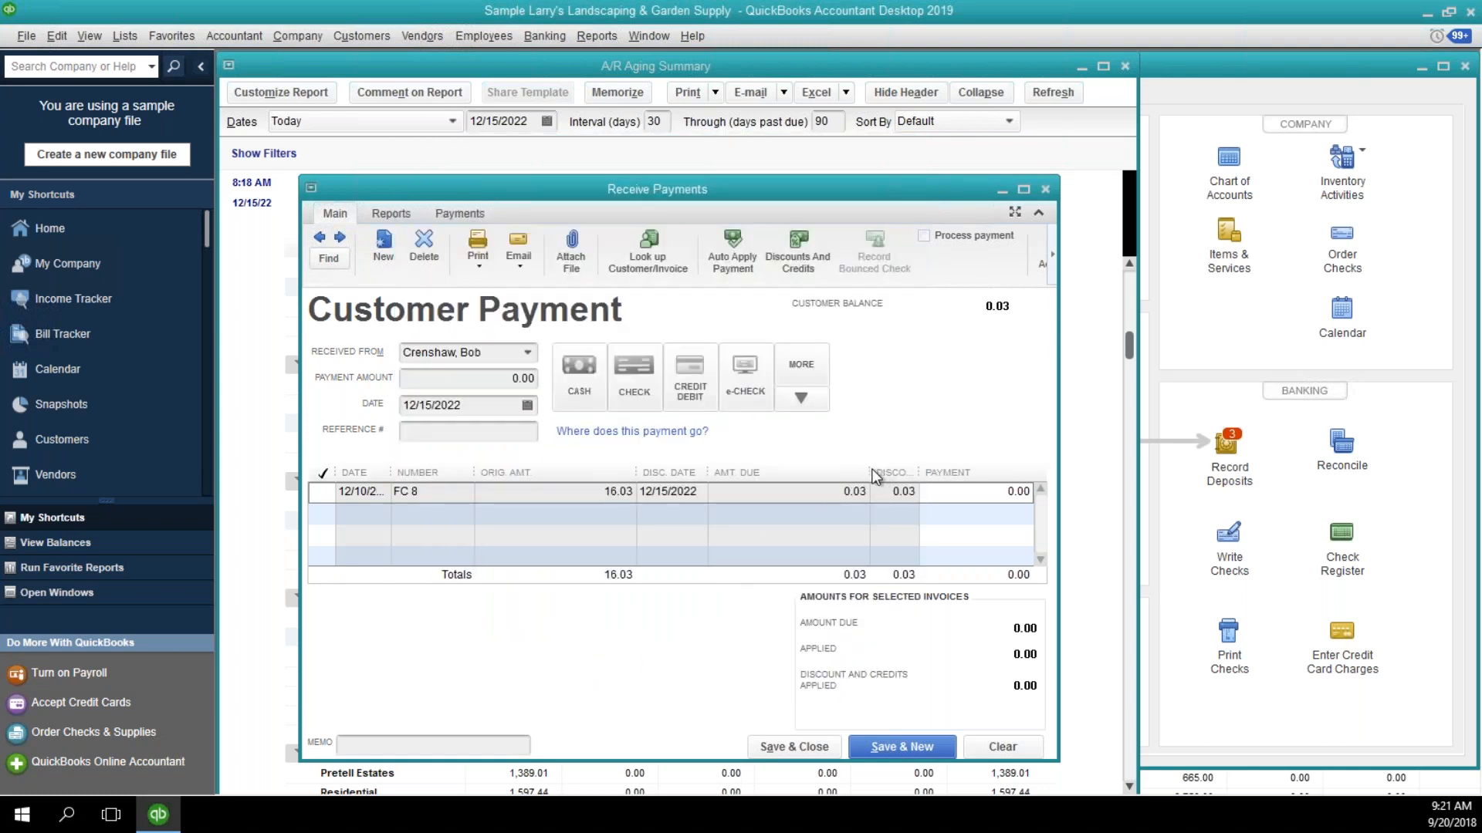
Widen the payment's Discount column, save the zero-amount payment, and close the payment window.
{"action": "left_click_drag", "start_coordinate": [869, 471], "coordinate": [816, 472]}
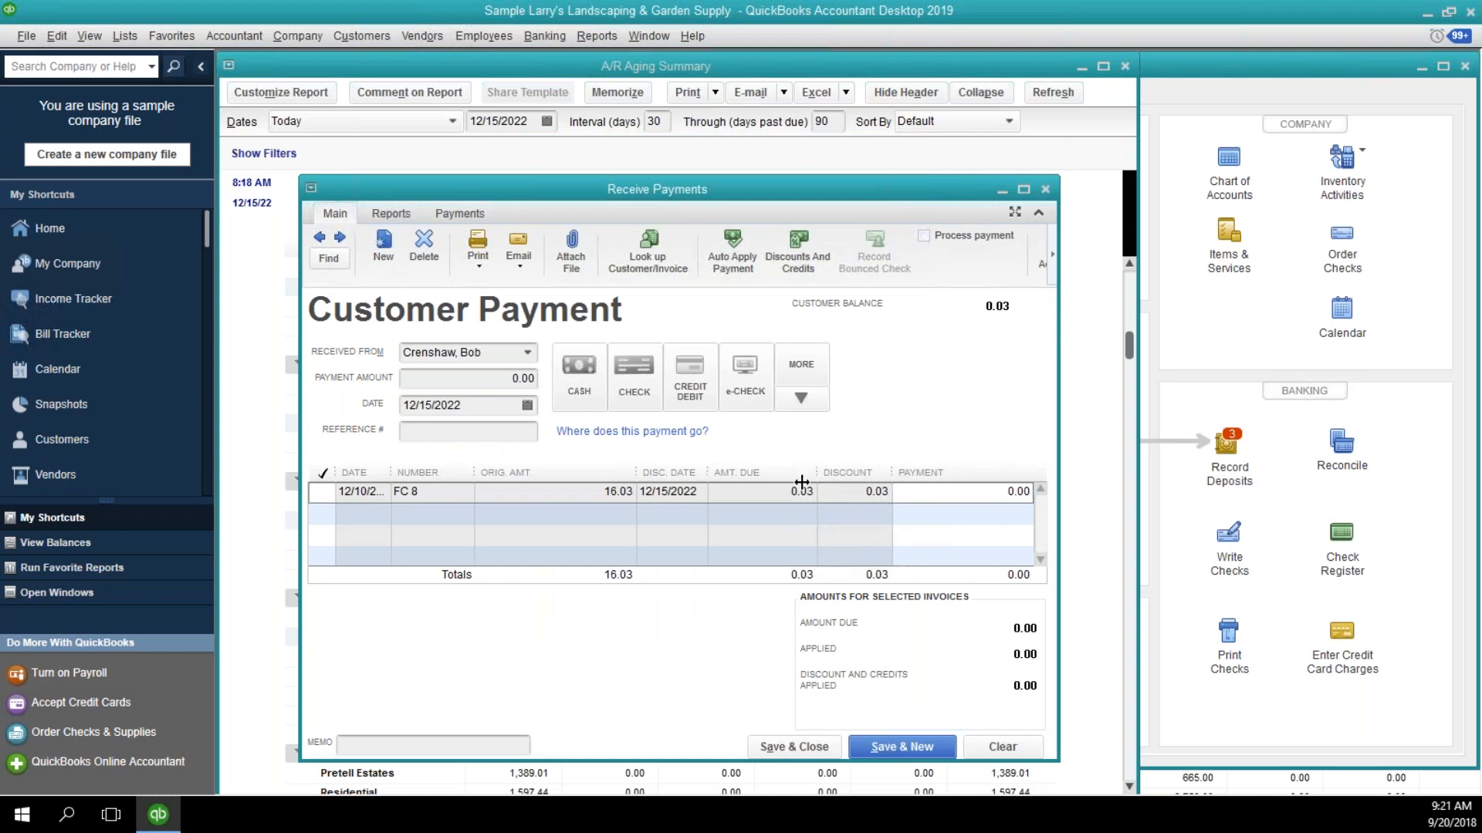
{"action": "left_click", "coordinate": [884, 750]}
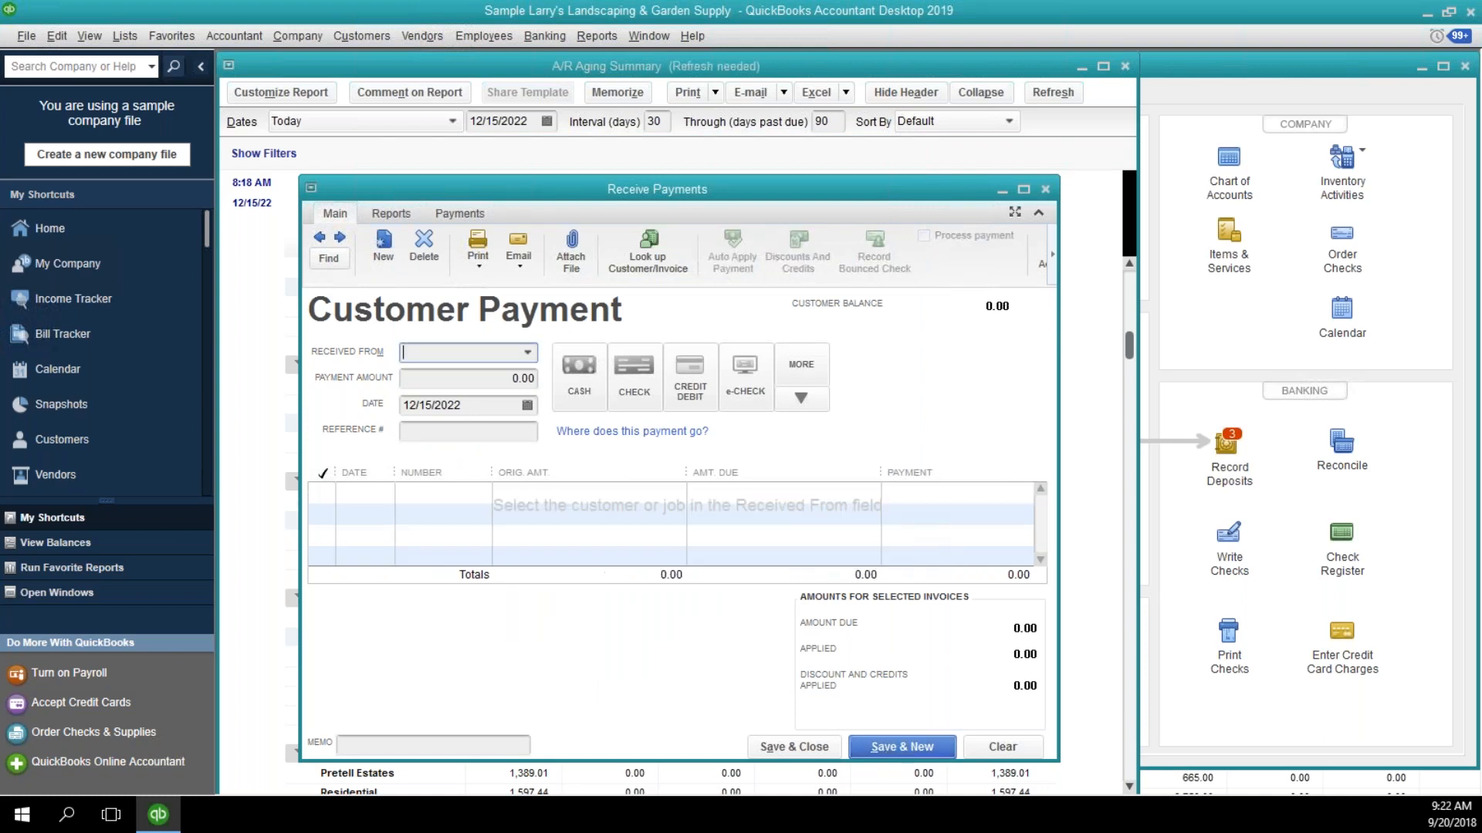
{"action": "key", "text": "Escape"}
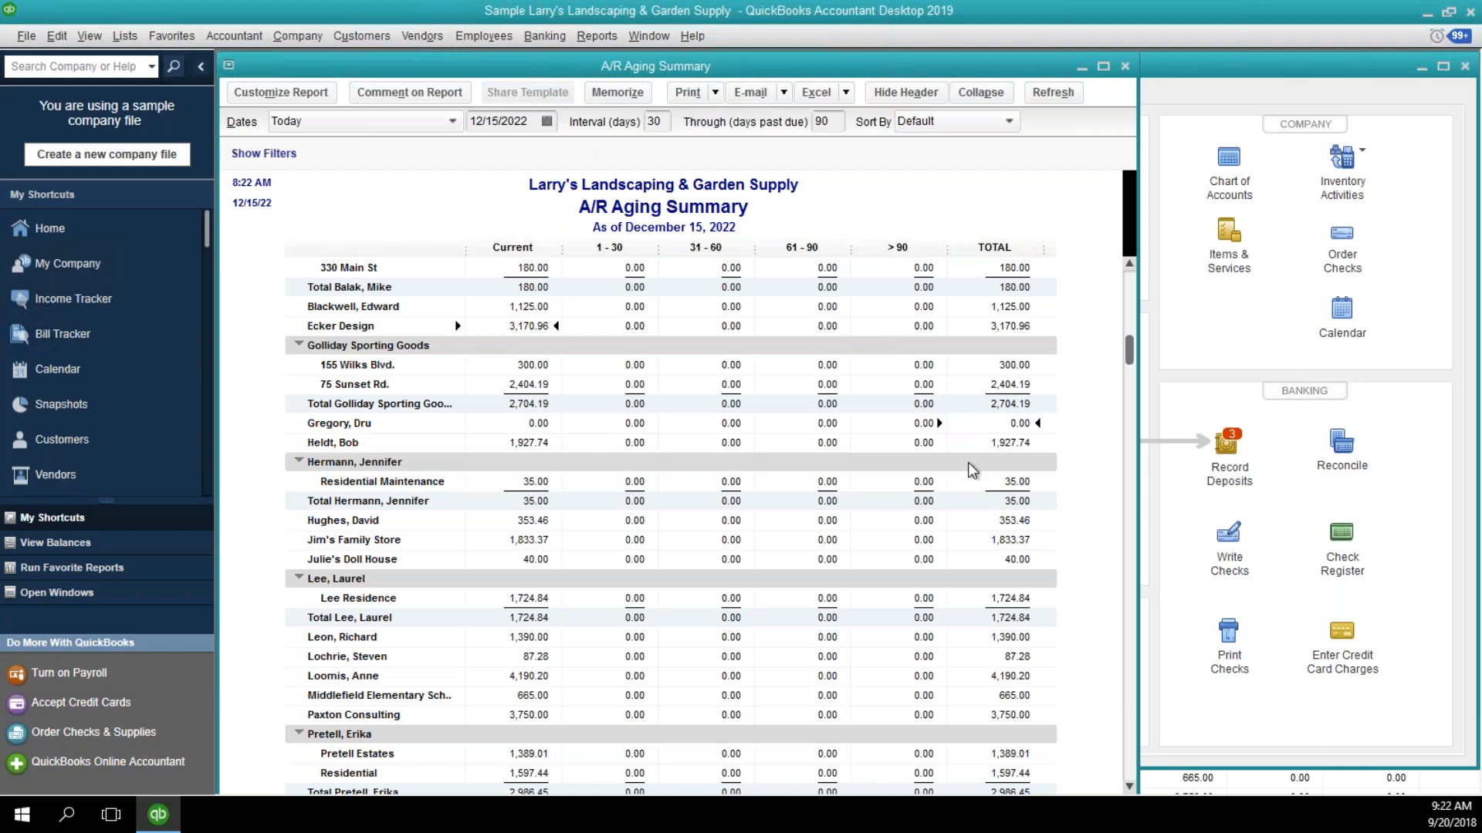
Start receiving a payment for the customer whose A/R Aging Summary total is 0.00.
{"action": "left_click", "coordinate": [360, 46]}
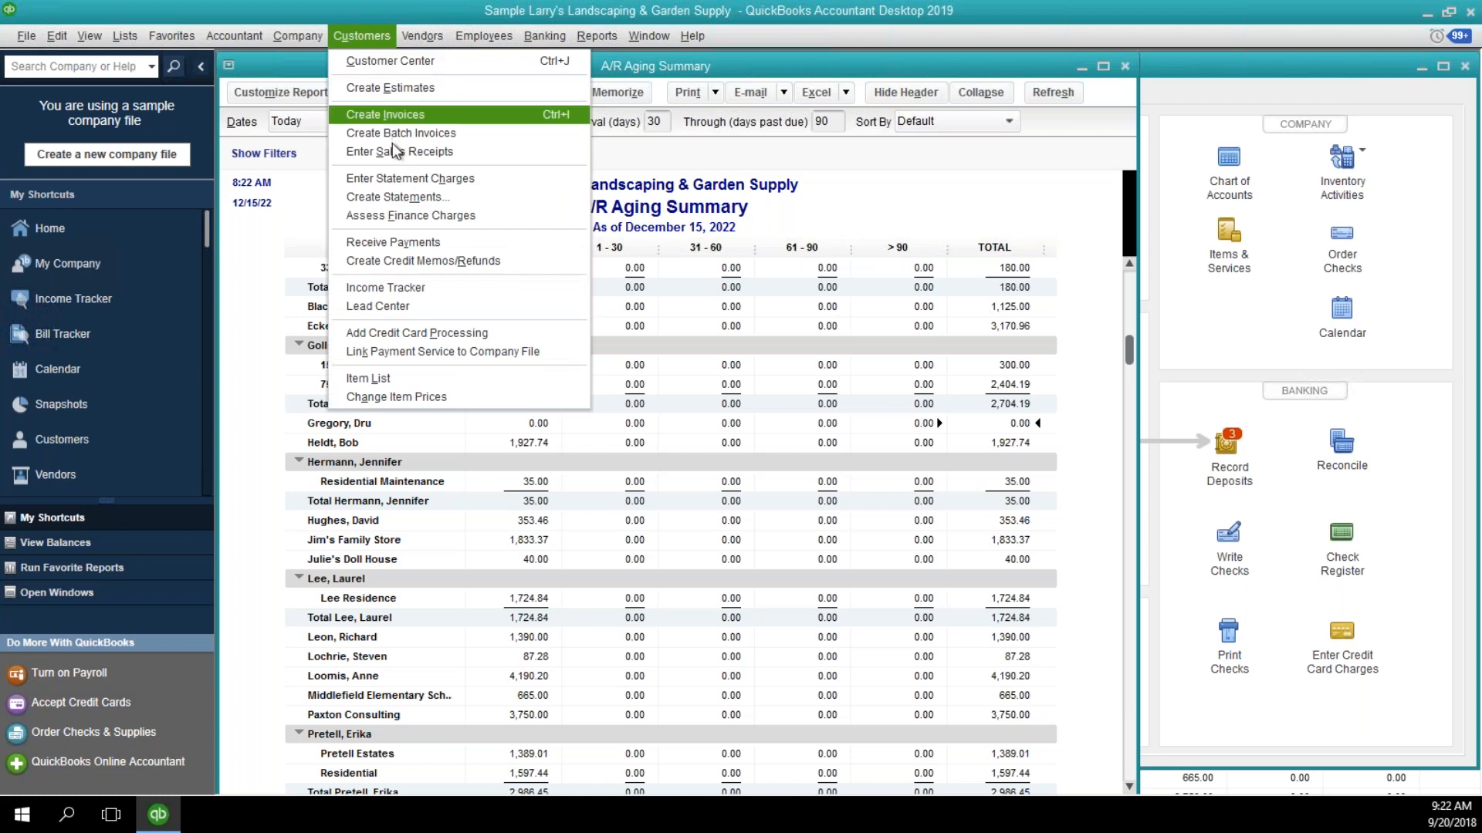
{"action": "left_click", "coordinate": [389, 242]}
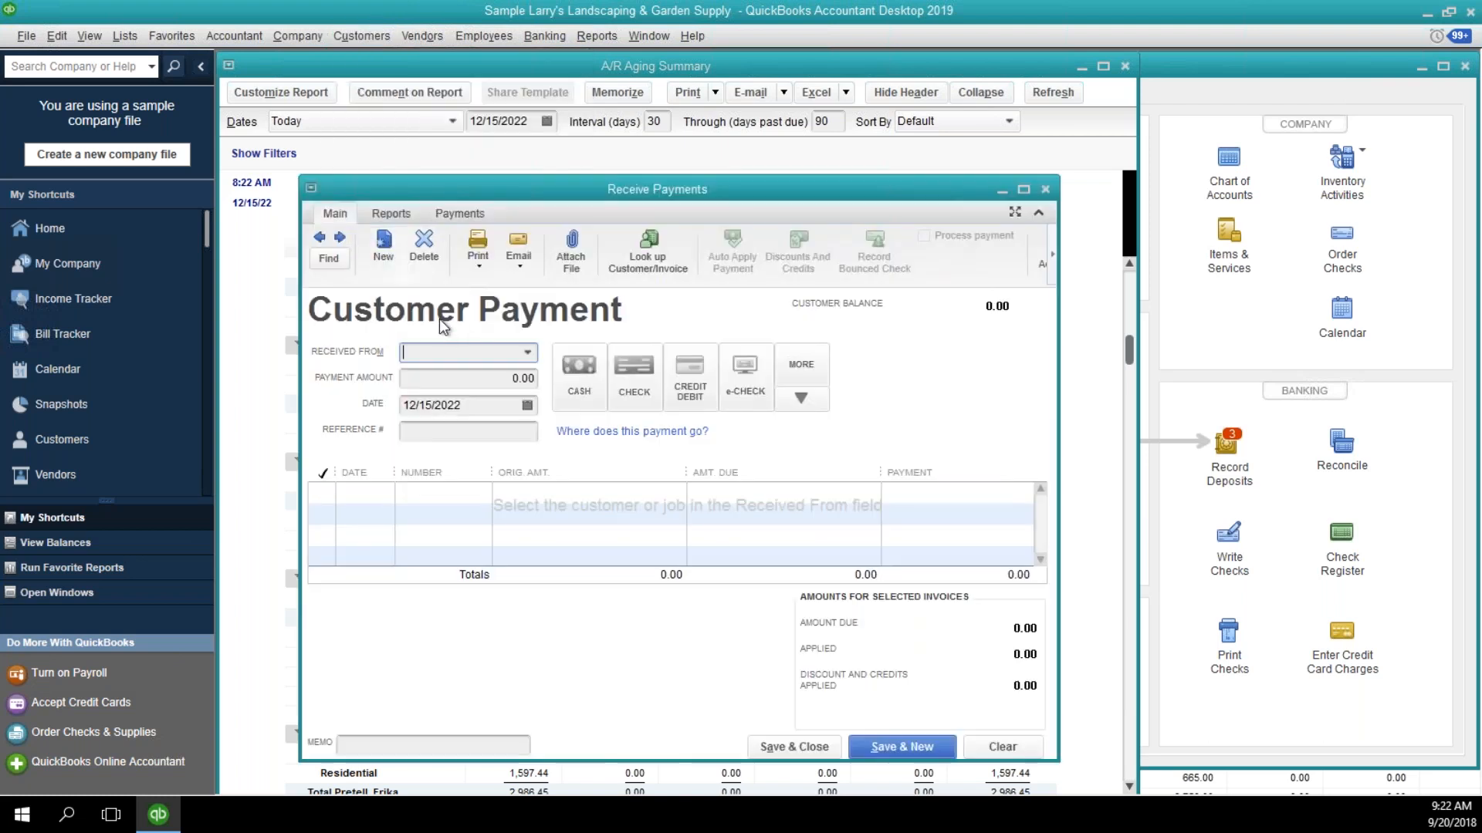
{"action": "left_click_drag", "start_coordinate": [480, 189], "coordinate": [677, 181]}
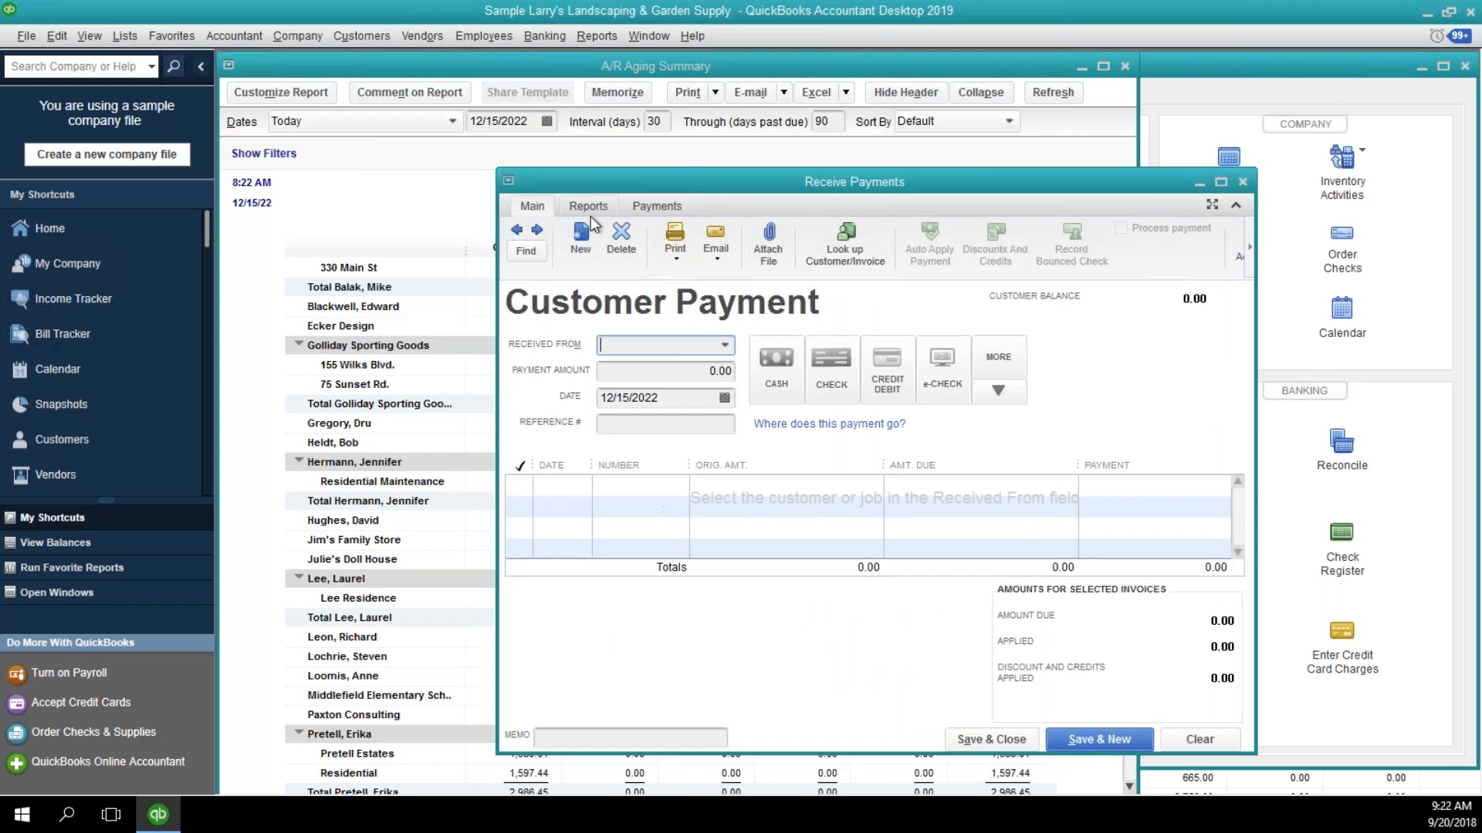
{"action": "key", "text": "Tab"}
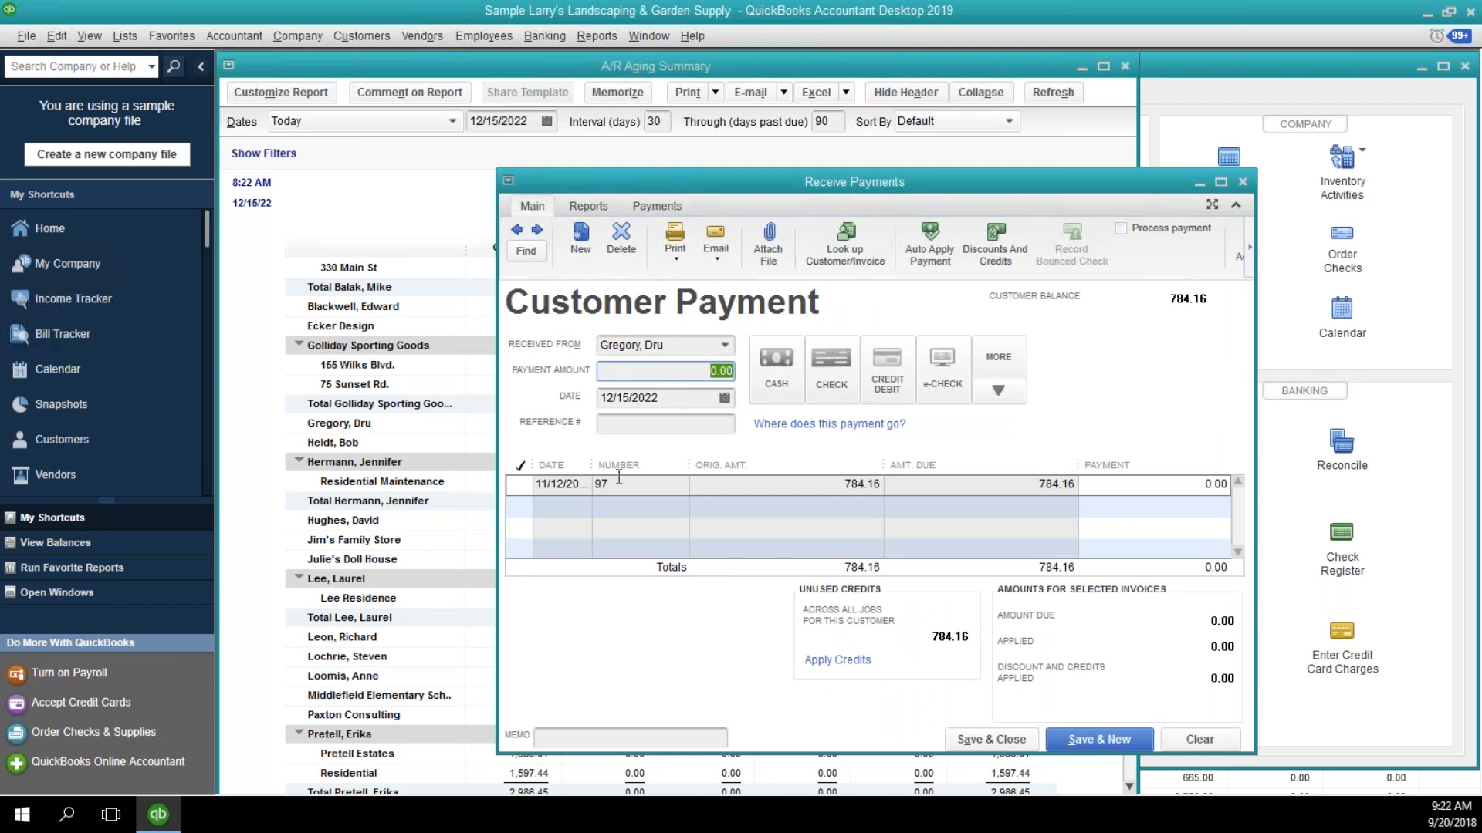
Select invoice 97 for payment, turn off automatic payment calculation, and deselect the invoice.
{"action": "left_click", "coordinate": [574, 489]}
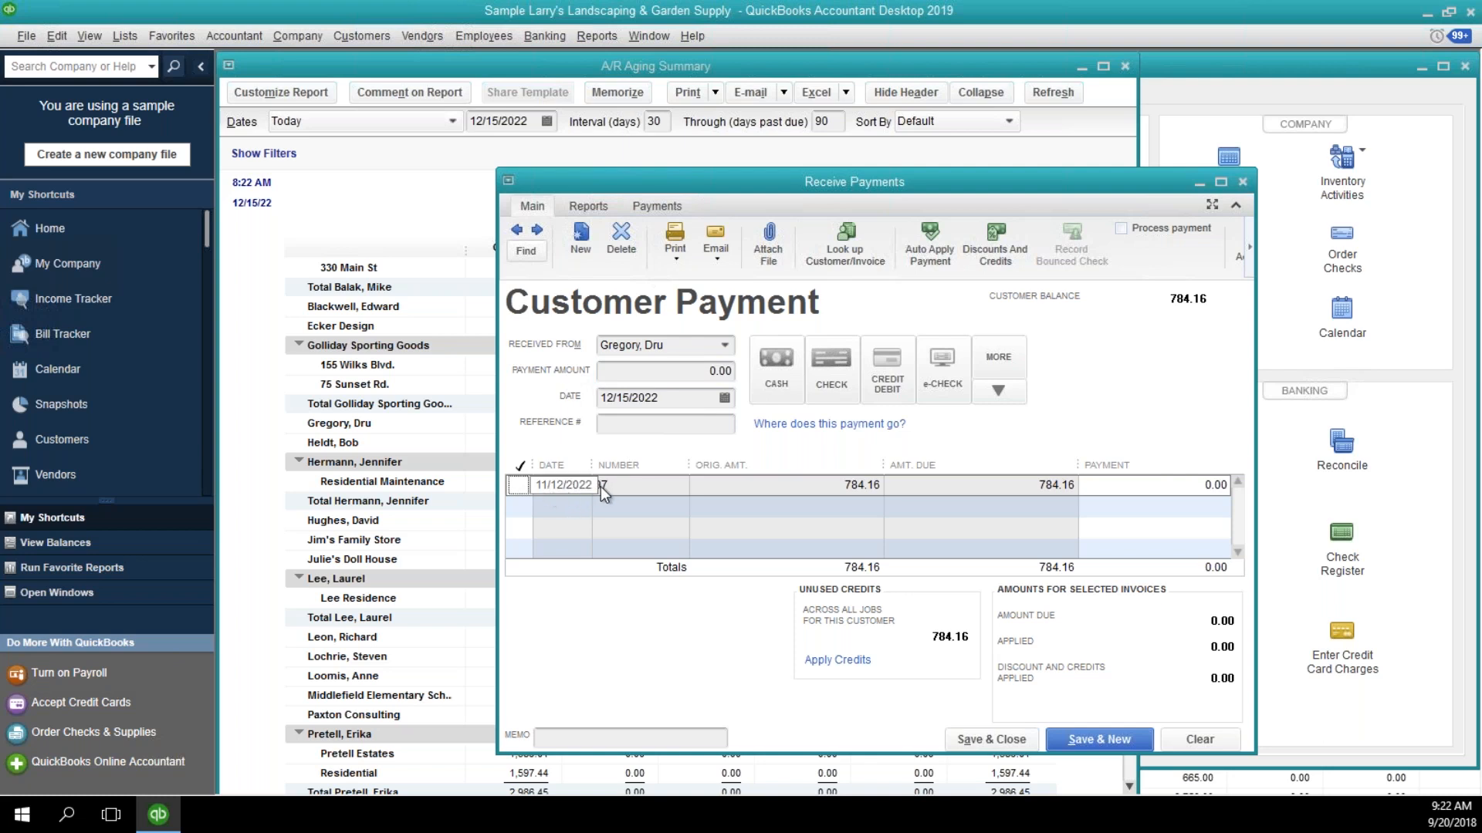
{"action": "left_click", "coordinate": [519, 484]}
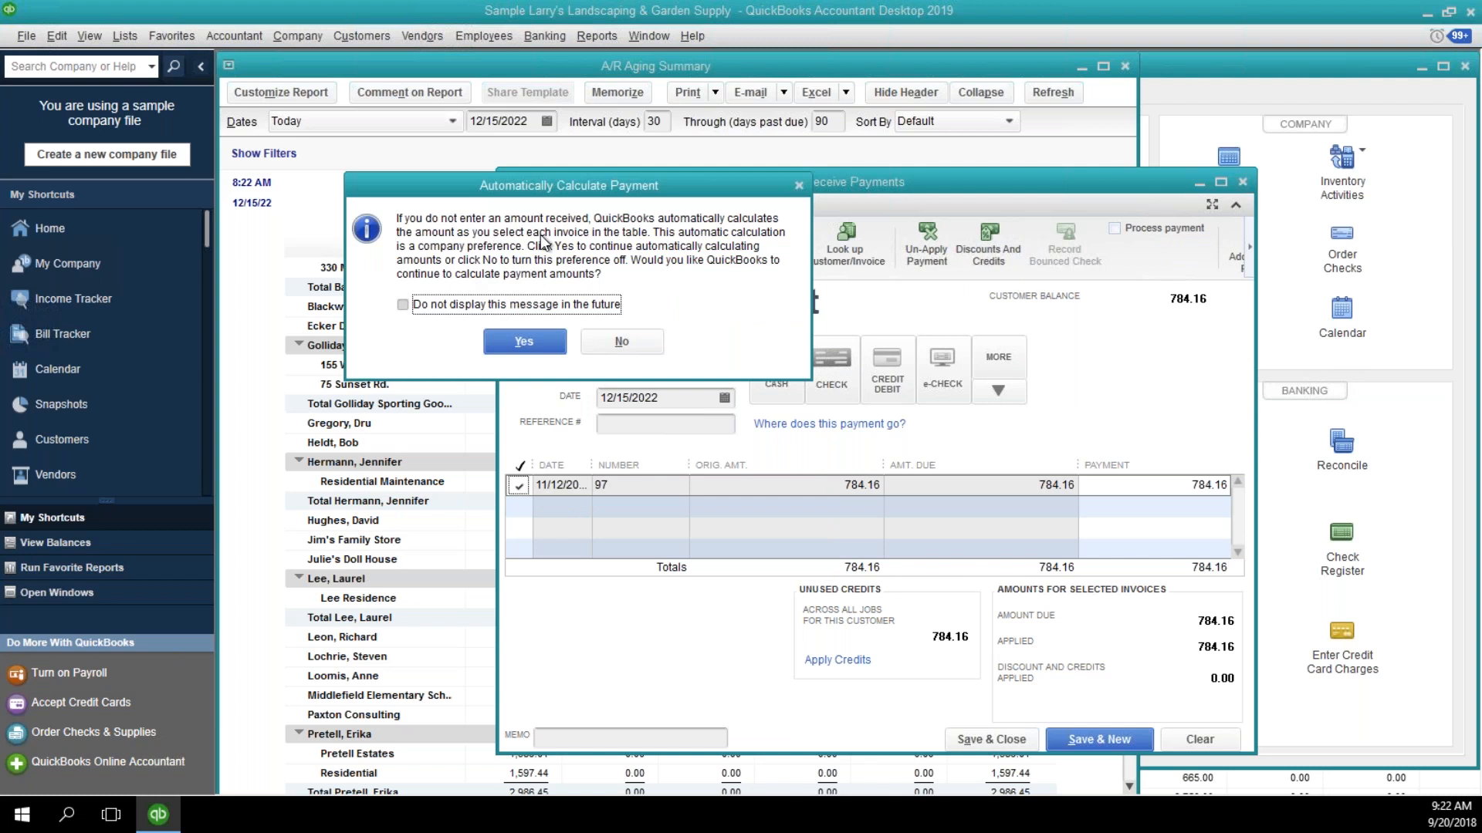
{"action": "left_click", "coordinate": [636, 342]}
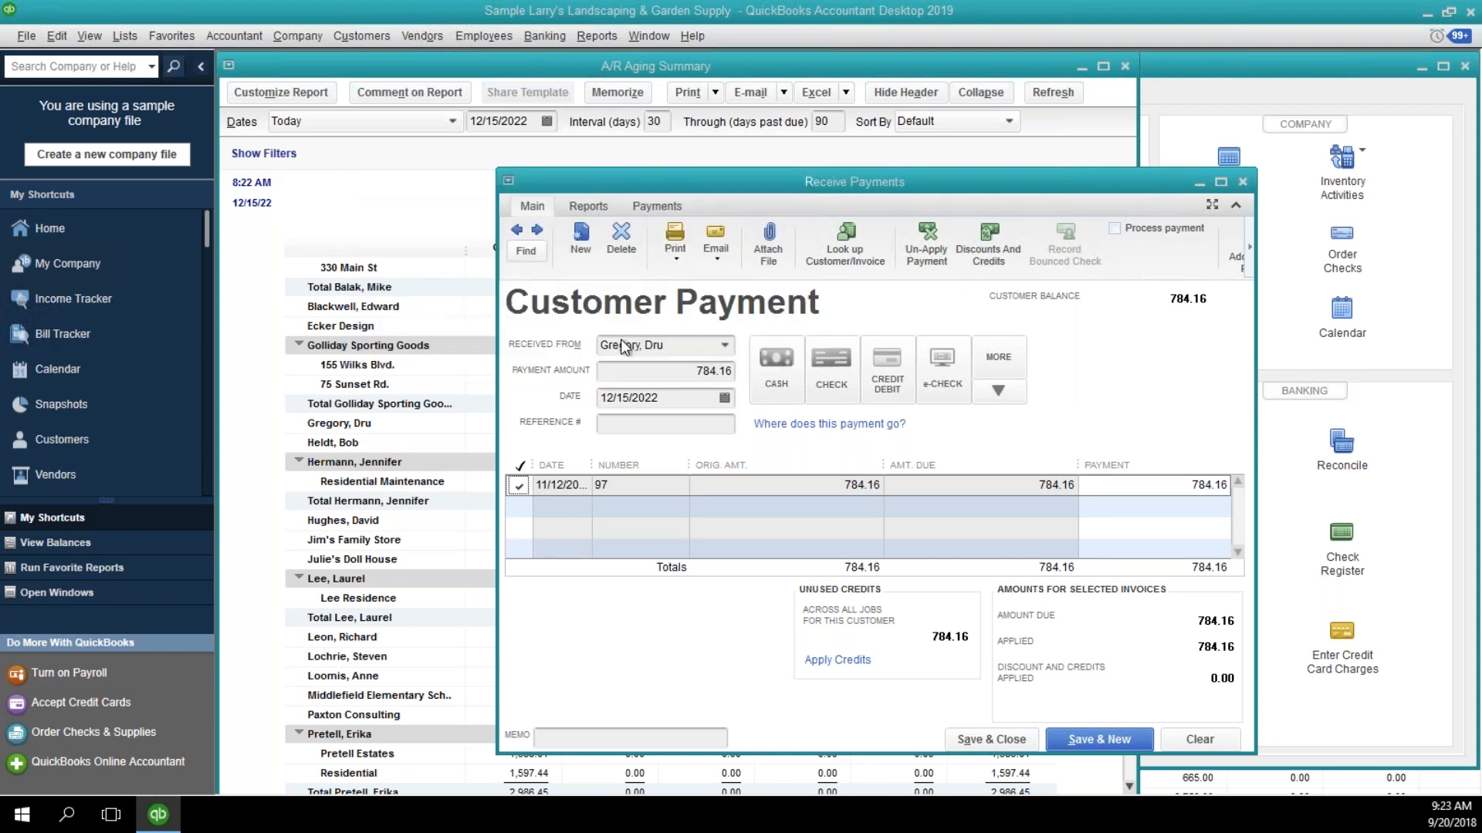
{"action": "left_click", "coordinate": [519, 485]}
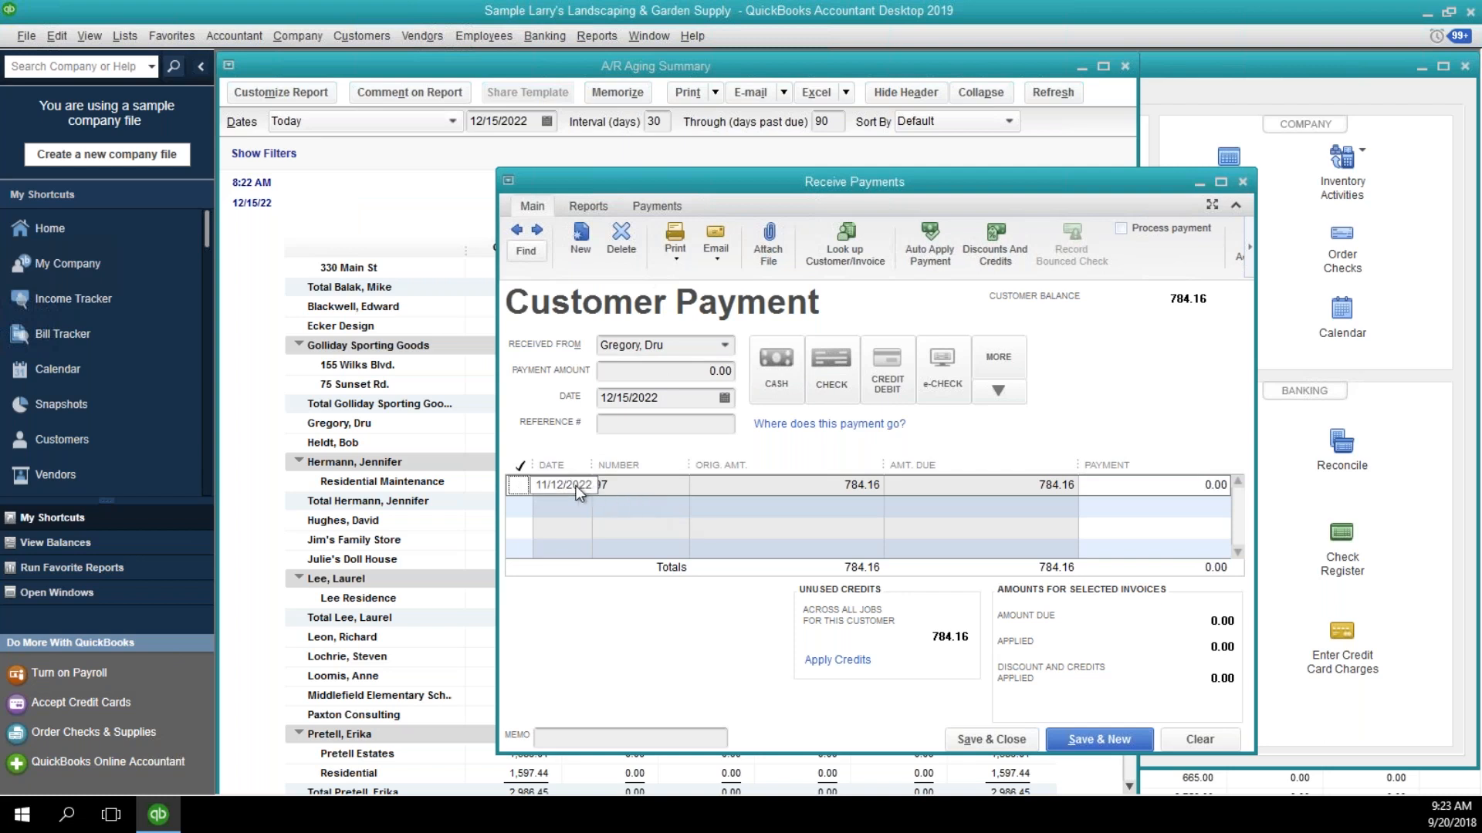
Apply the customer's unused credit A108 of 784.16 to invoice 97, and save and close the payment.
{"action": "left_click", "coordinate": [843, 661]}
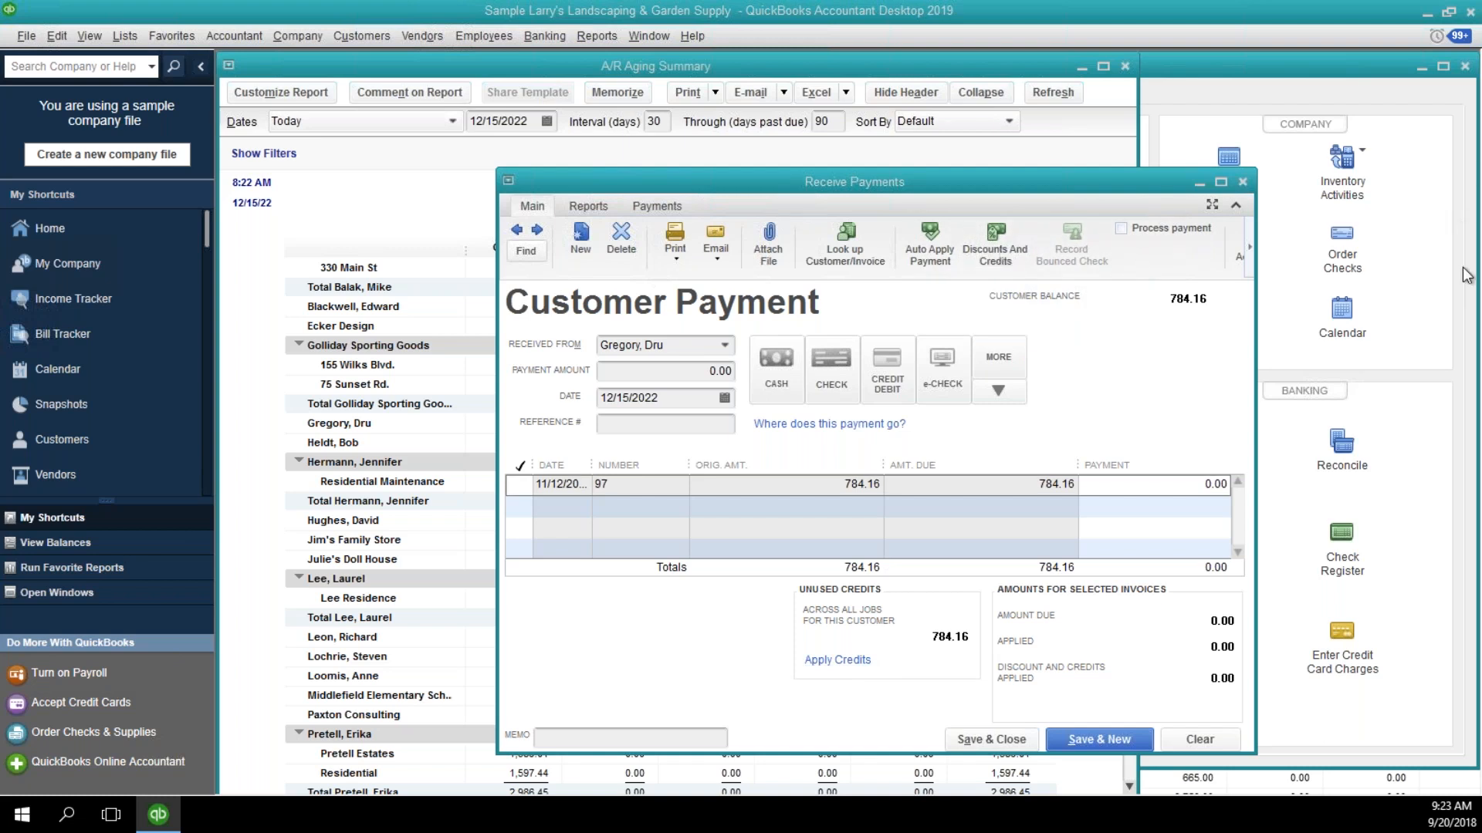
{"action": "left_click_drag", "start_coordinate": [1480, 100], "coordinate": [553, 126]}
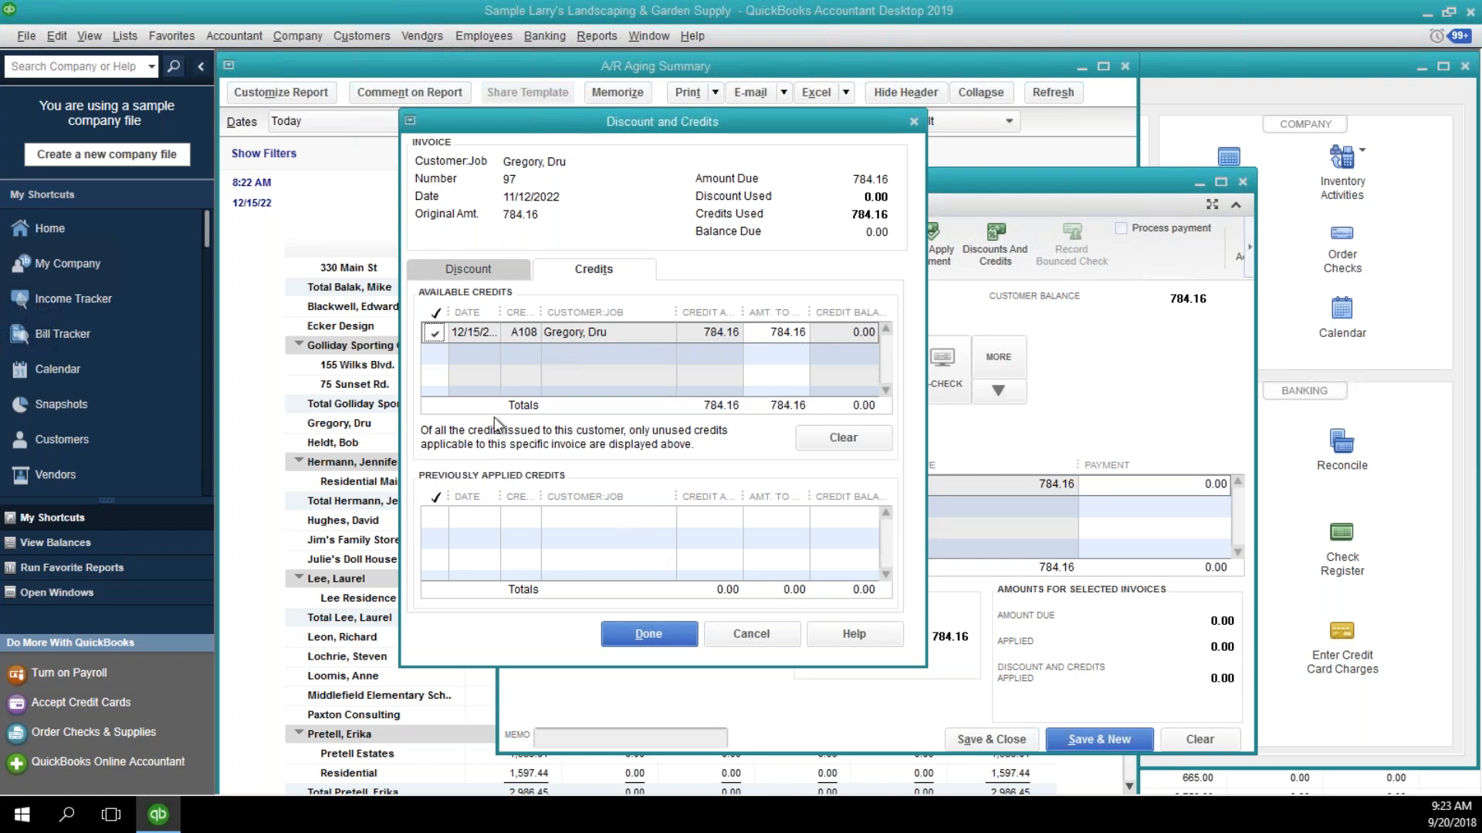
{"action": "left_click", "coordinate": [646, 636]}
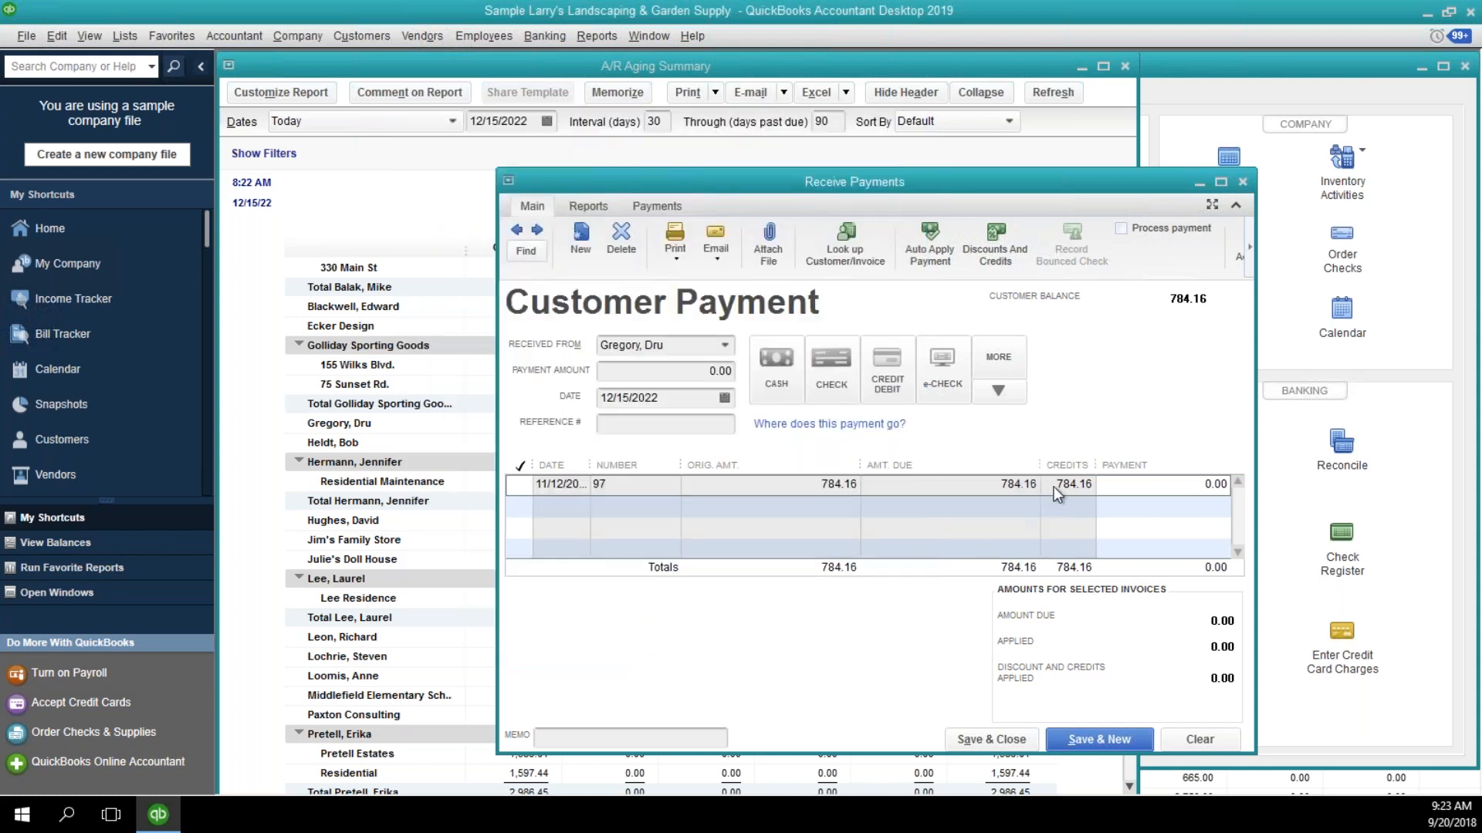
{"action": "left_click", "coordinate": [1008, 735]}
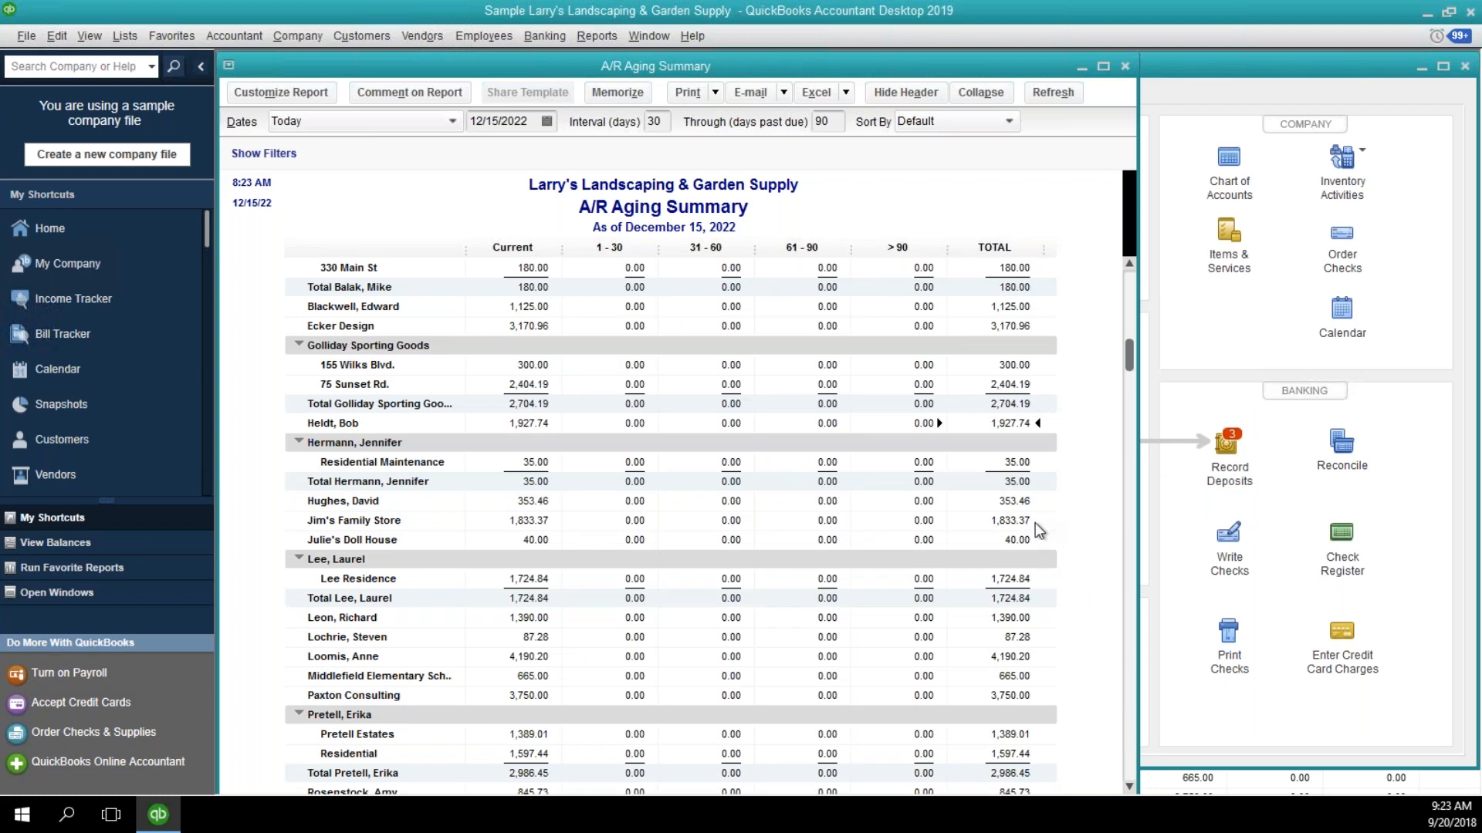
Start a new item of type Other Charge from the Item List.
{"action": "scroll", "coordinate": [1054, 526], "scroll_direction": "down", "scroll_amount": 4}
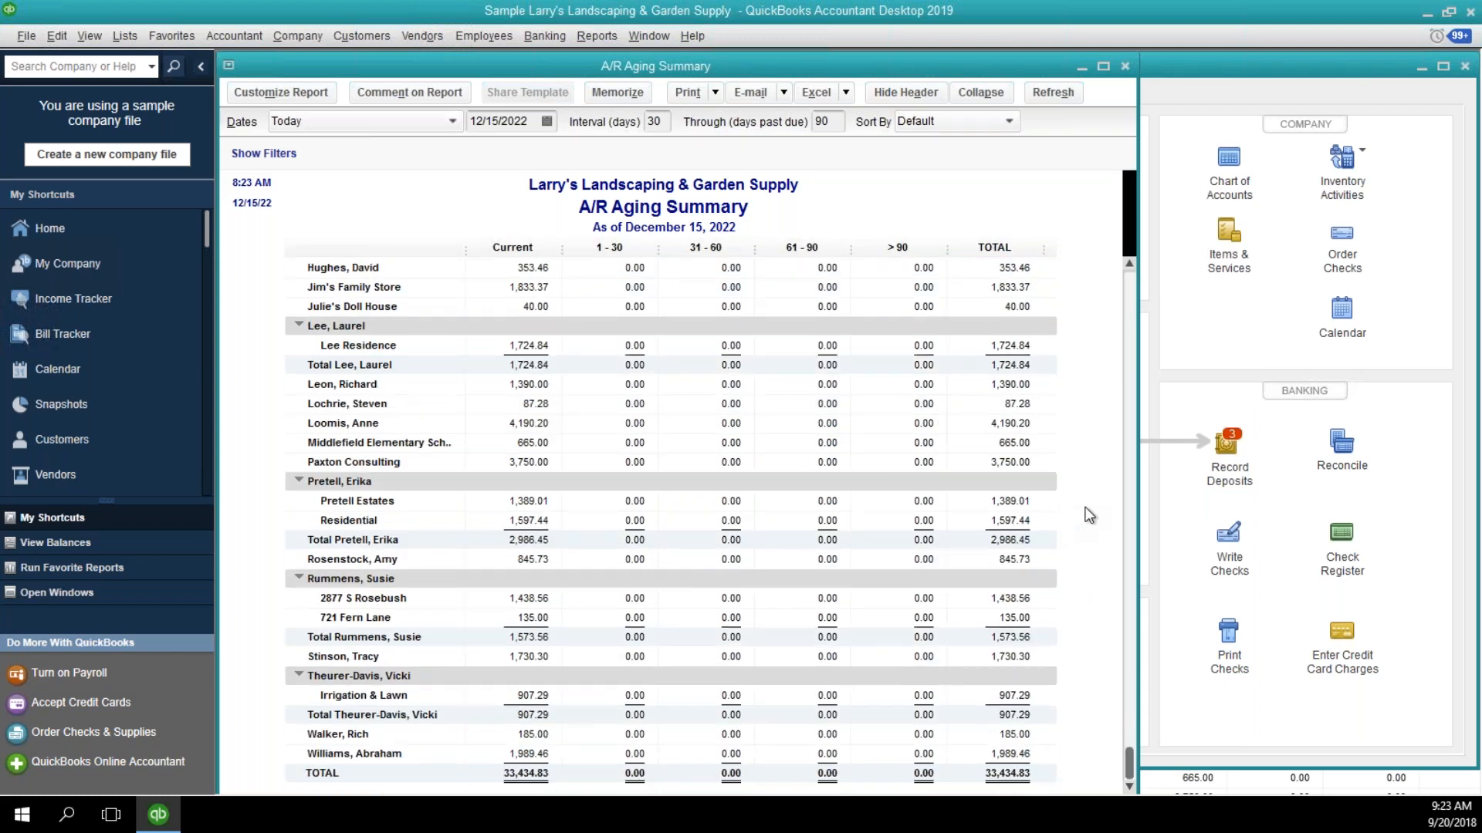
{"action": "left_click_drag", "start_coordinate": [889, 65], "coordinate": [1024, 66]}
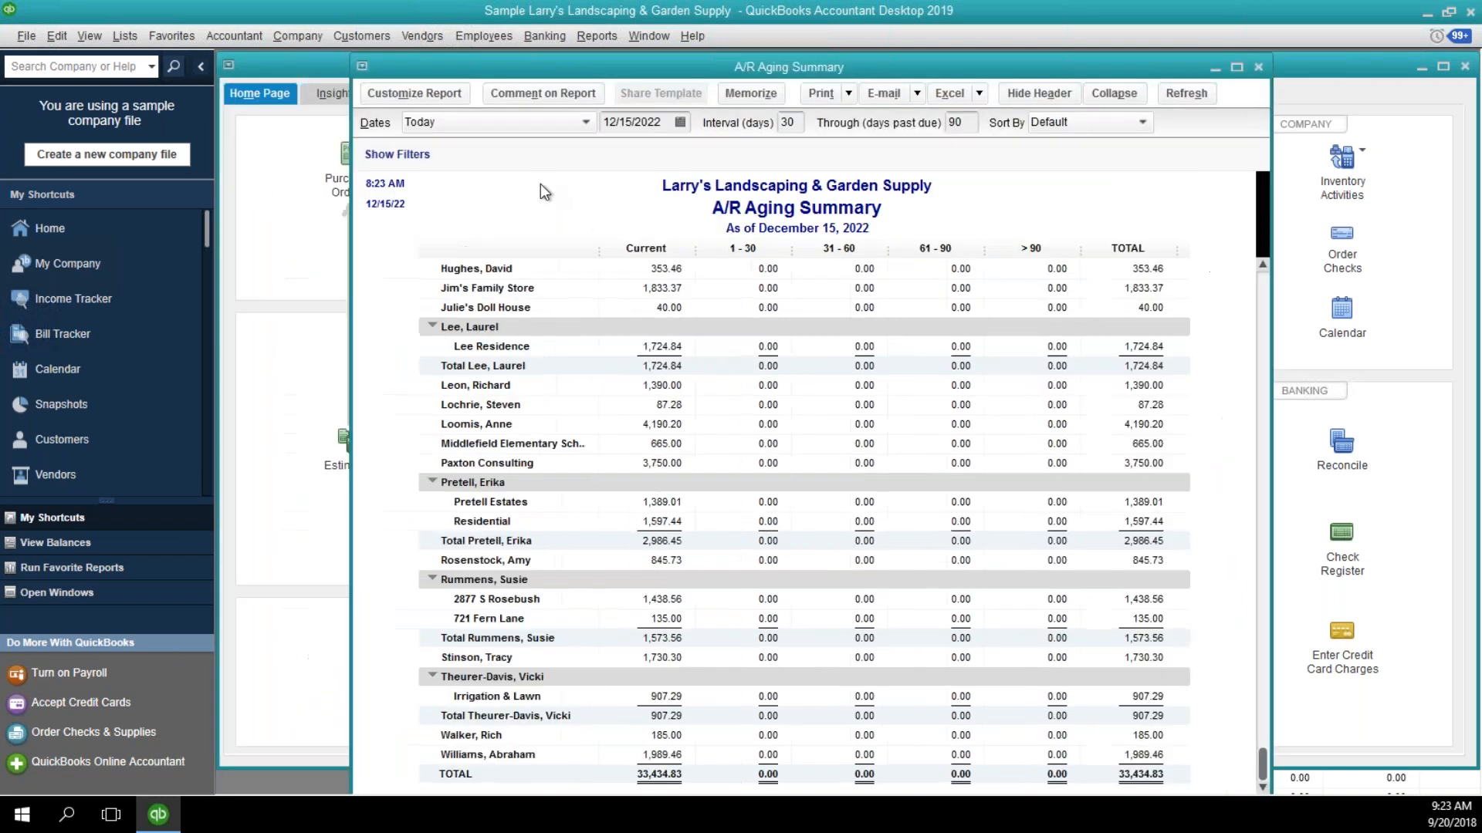
{"action": "left_click", "coordinate": [122, 37]}
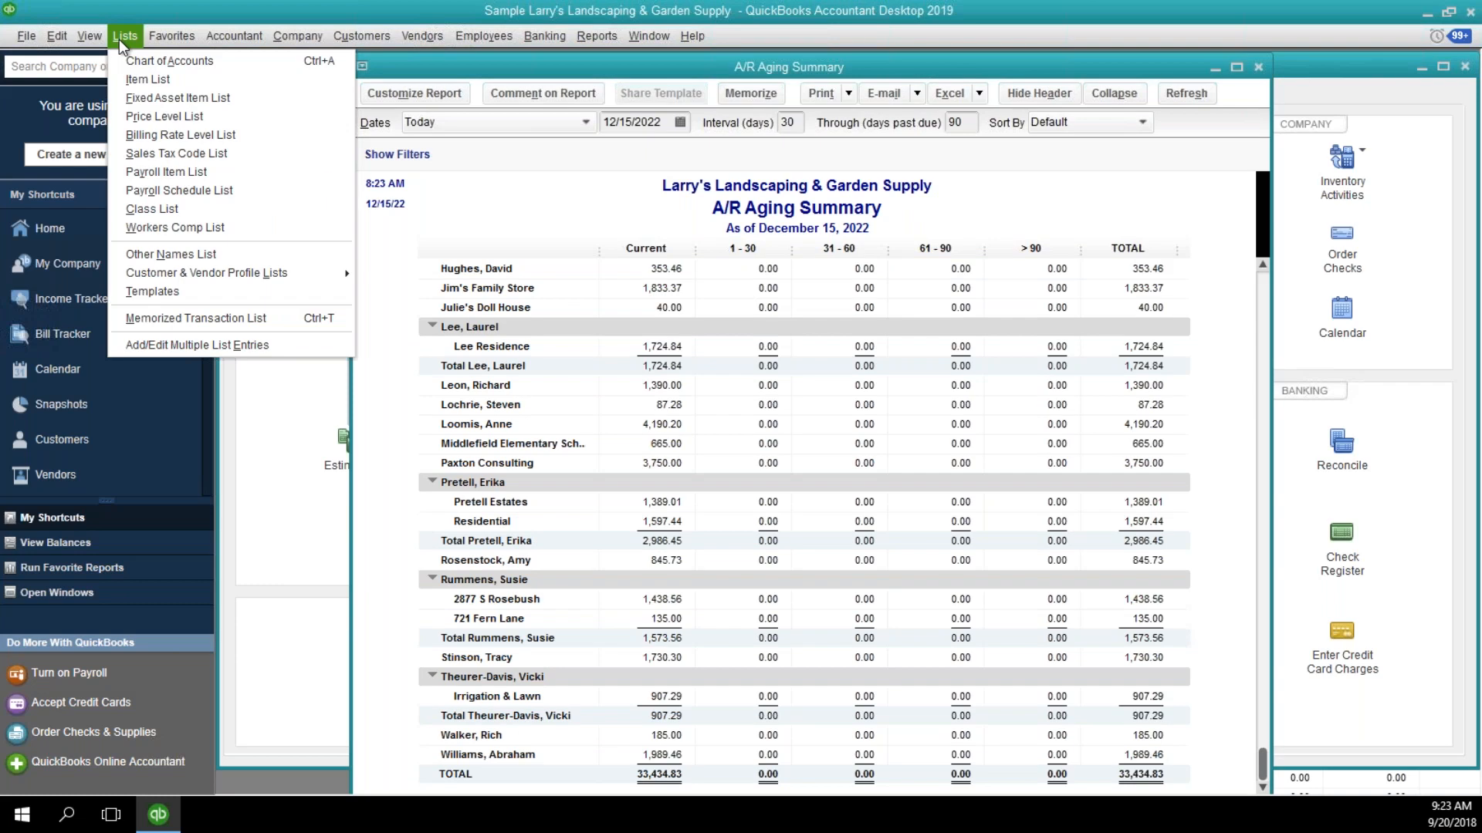
{"action": "left_click", "coordinate": [133, 80]}
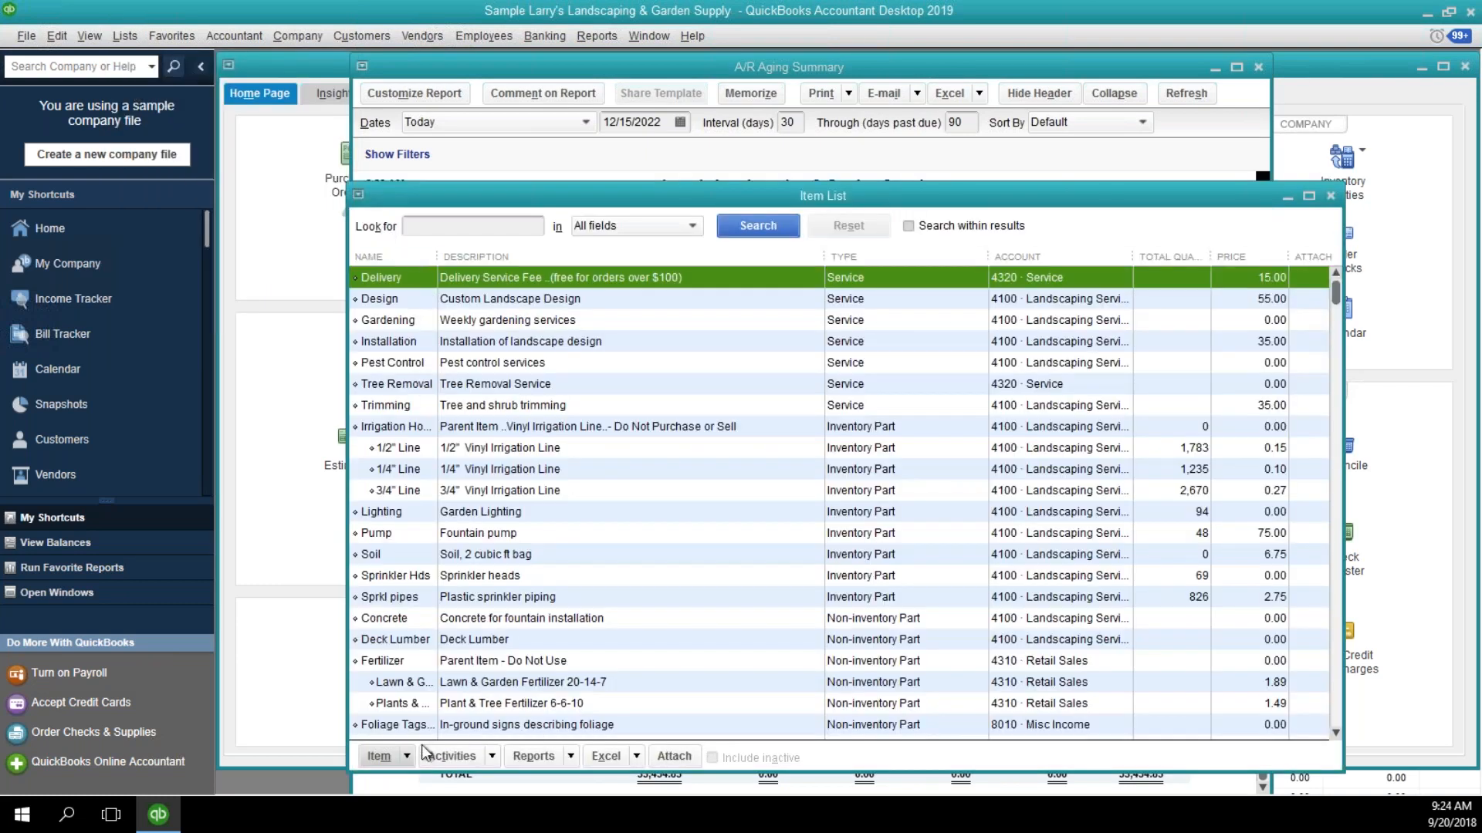
{"action": "left_click", "coordinate": [379, 756]}
{"action": "left_click", "coordinate": [381, 449]}
{"action": "left_click", "coordinate": [327, 279]}
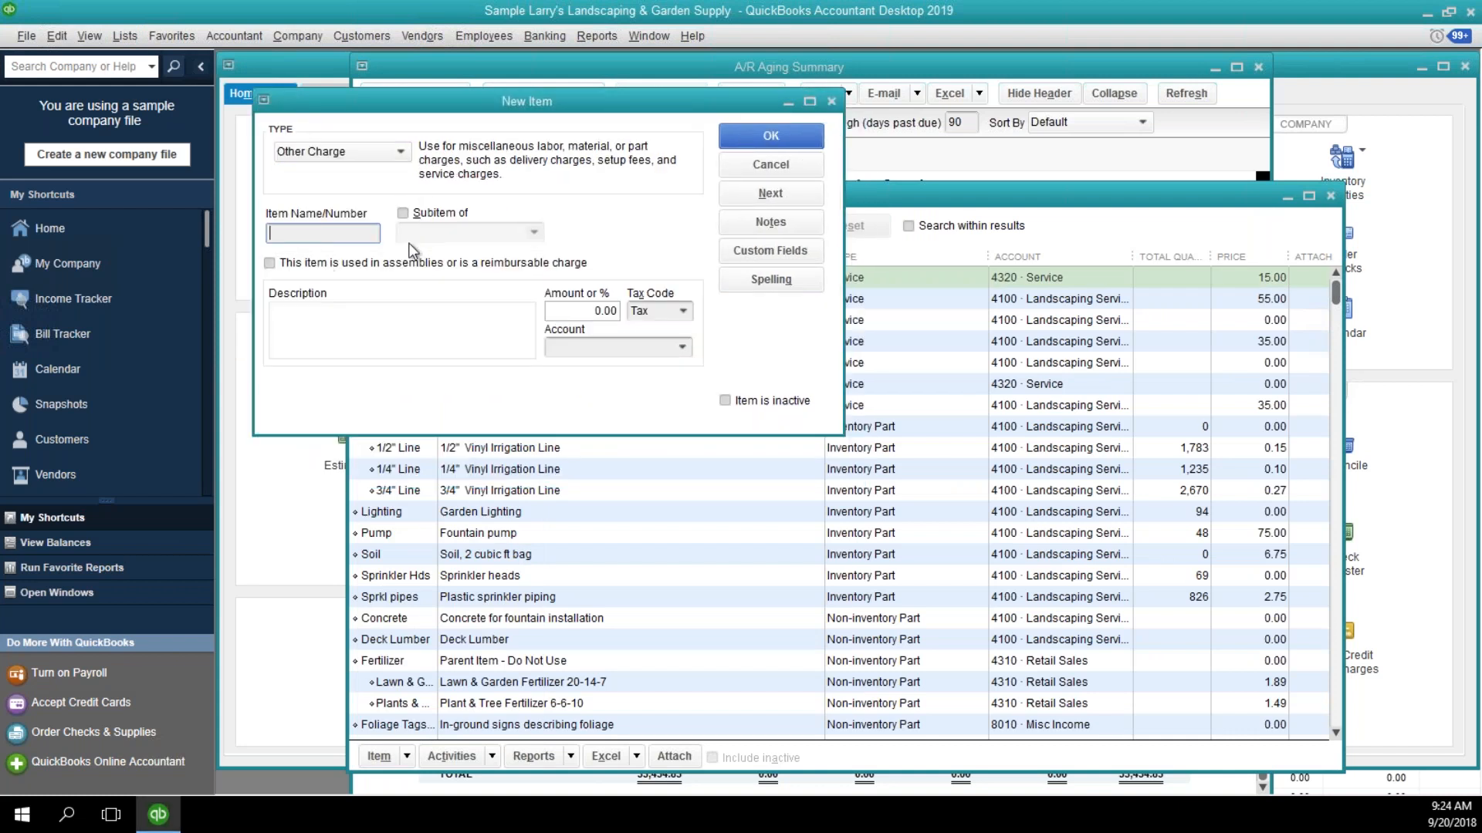
Name the new item Clean Up and describe it as "Clean up Cents".
{"action": "type", "text": "Clean Up"}
{"action": "key", "text": "Tab"}
{"action": "key", "text": "Tab"}
{"action": "key", "text": "Tab"}
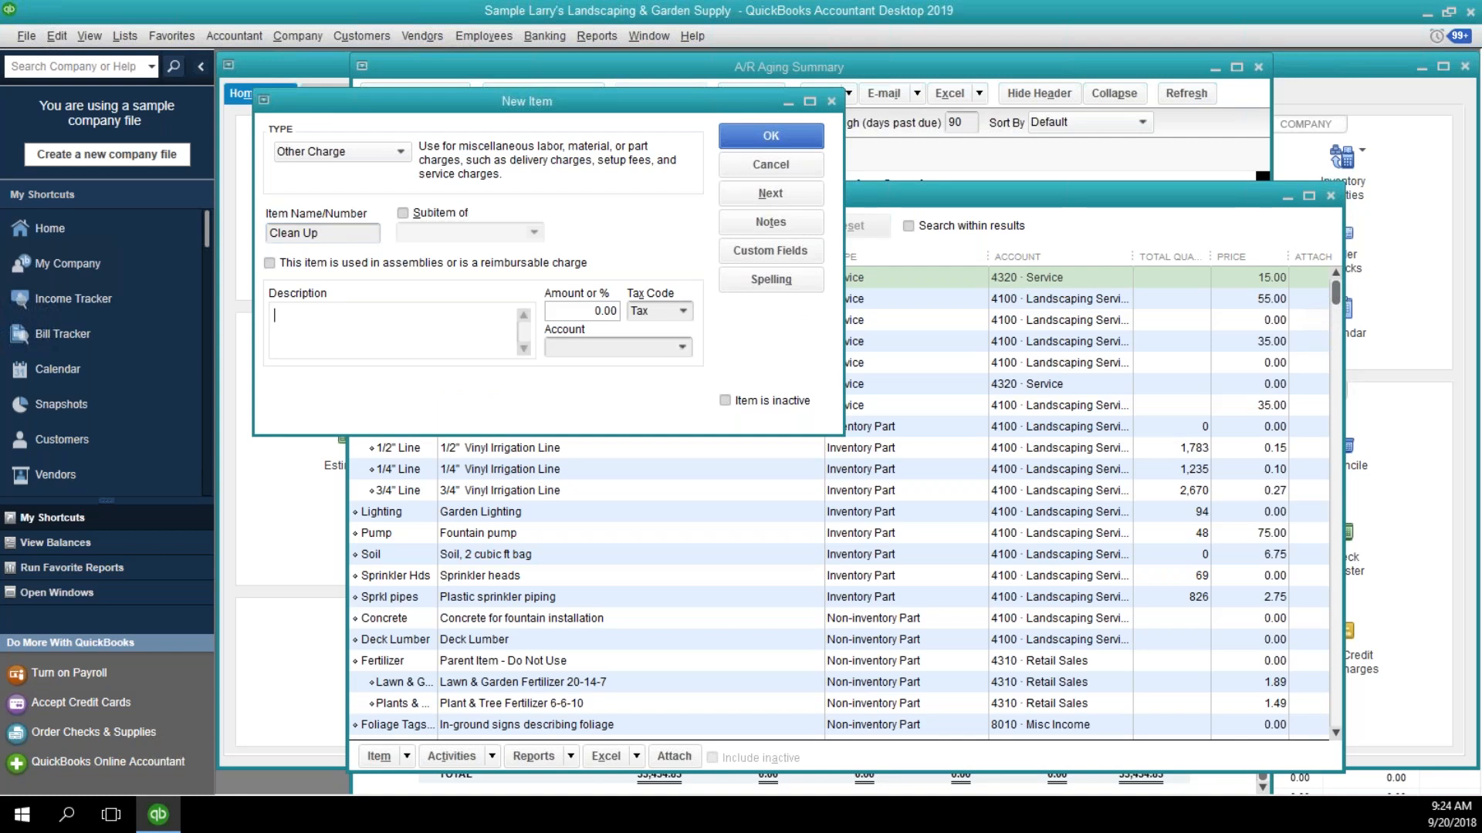
{"action": "type", "text": "Clean up Centc"}
{"action": "key", "text": "Tab"}
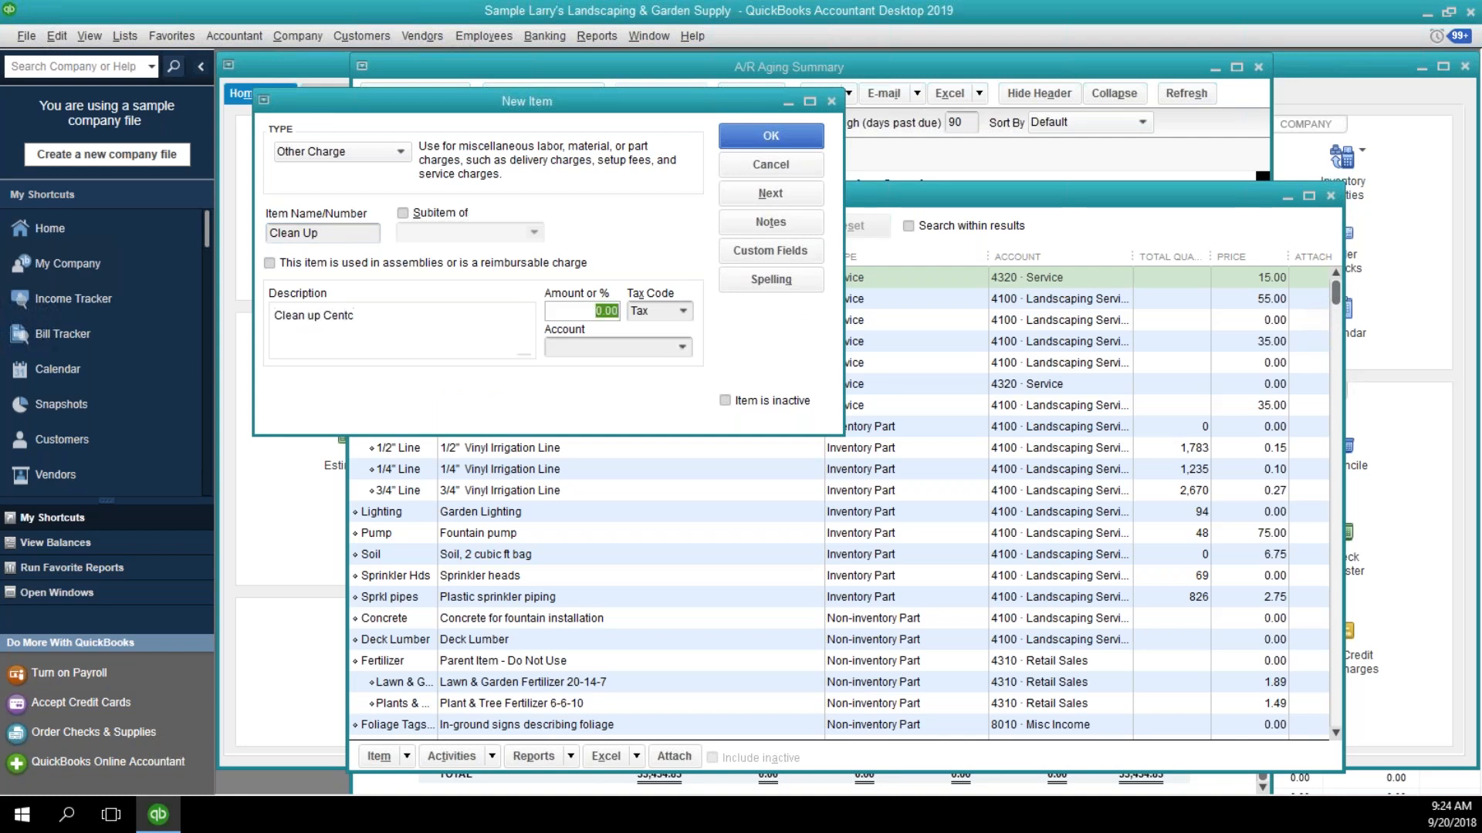
{"action": "key", "text": "shift+Tab"}
{"action": "key", "text": "End"}
{"action": "key", "text": "BackSpace"}
{"action": "type", "text": "s"}
Set the item's tax code to Non and account to 8010 · Misc Income, save it, and close the Item List.
{"action": "key", "text": "Tab"}
{"action": "key", "text": "Tab"}
{"action": "type", "text": "N"}
{"action": "key", "text": "Tab"}
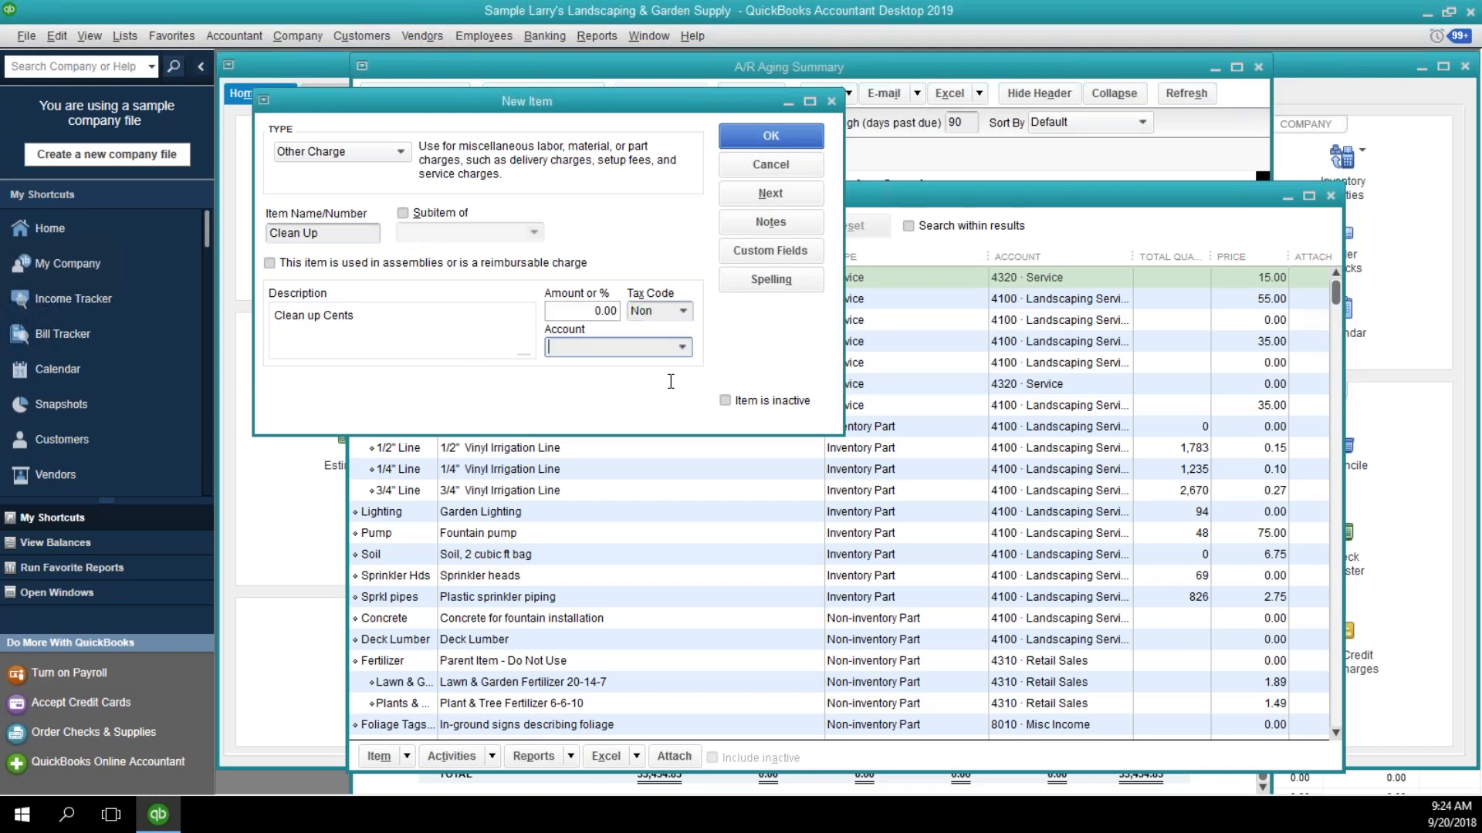
{"action": "left_click", "coordinate": [682, 347]}
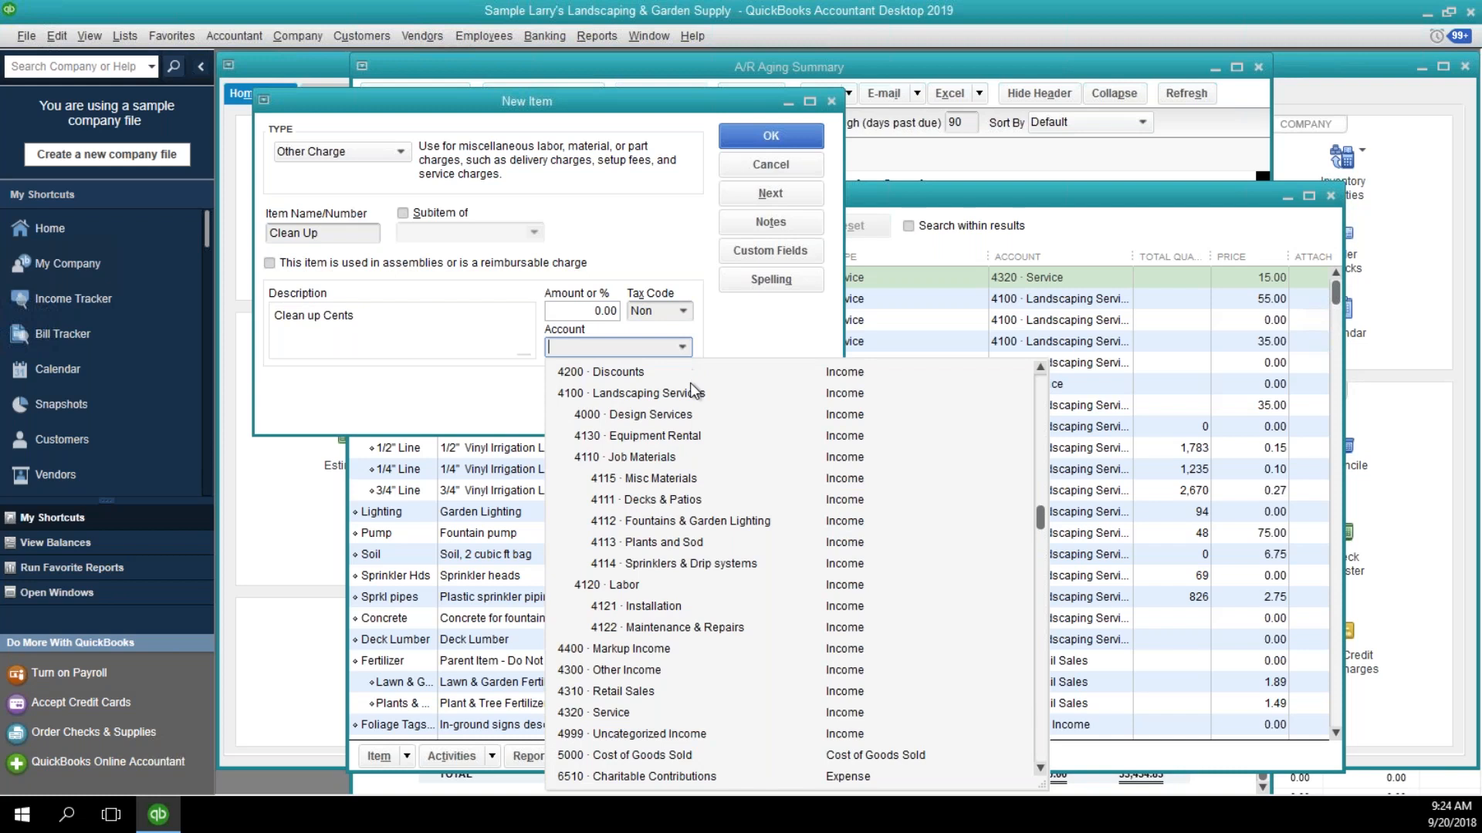
{"action": "scroll", "coordinate": [697, 469], "scroll_direction": "down", "scroll_amount": 15}
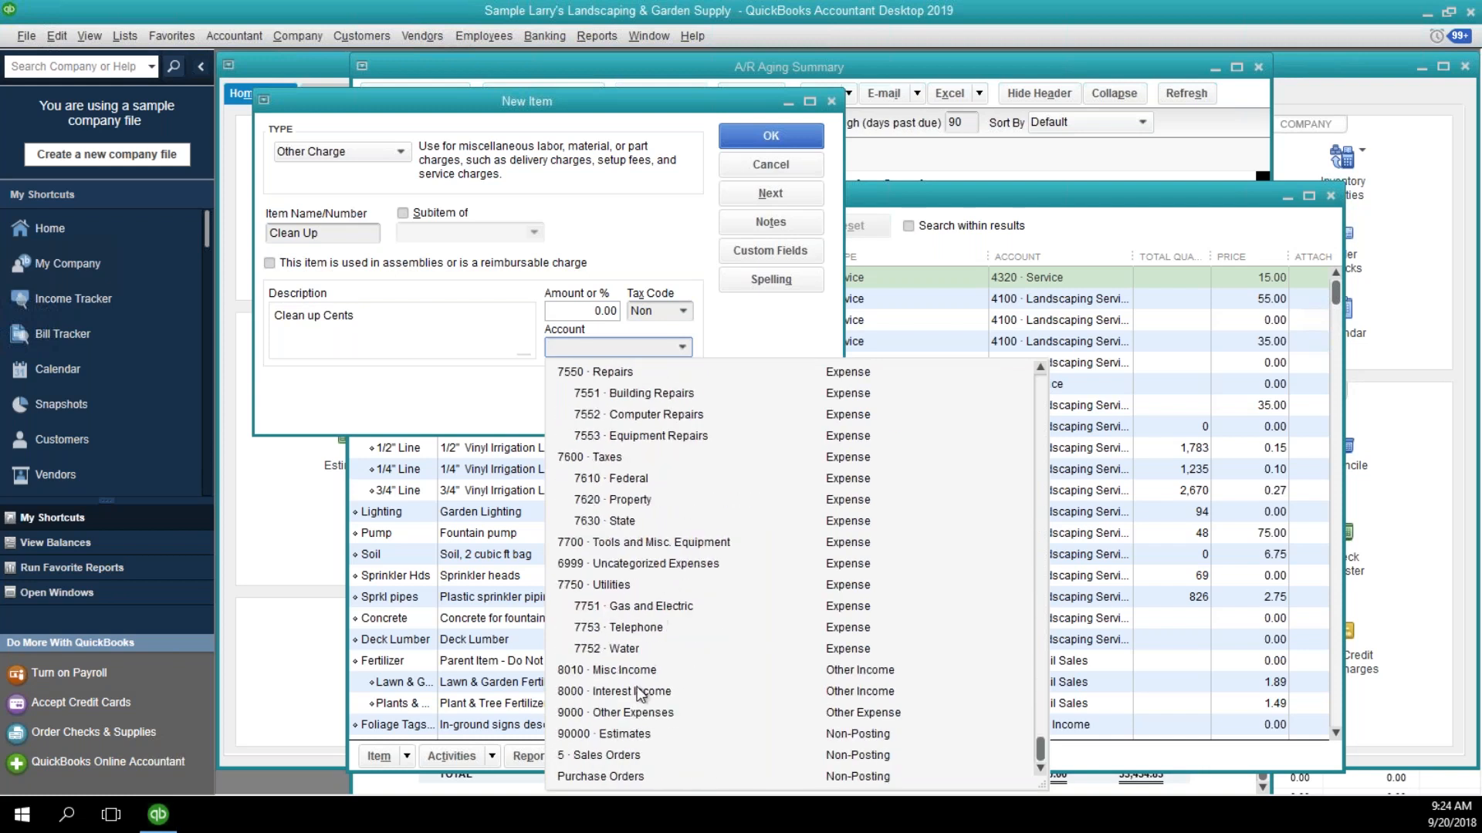
{"action": "left_click", "coordinate": [637, 670]}
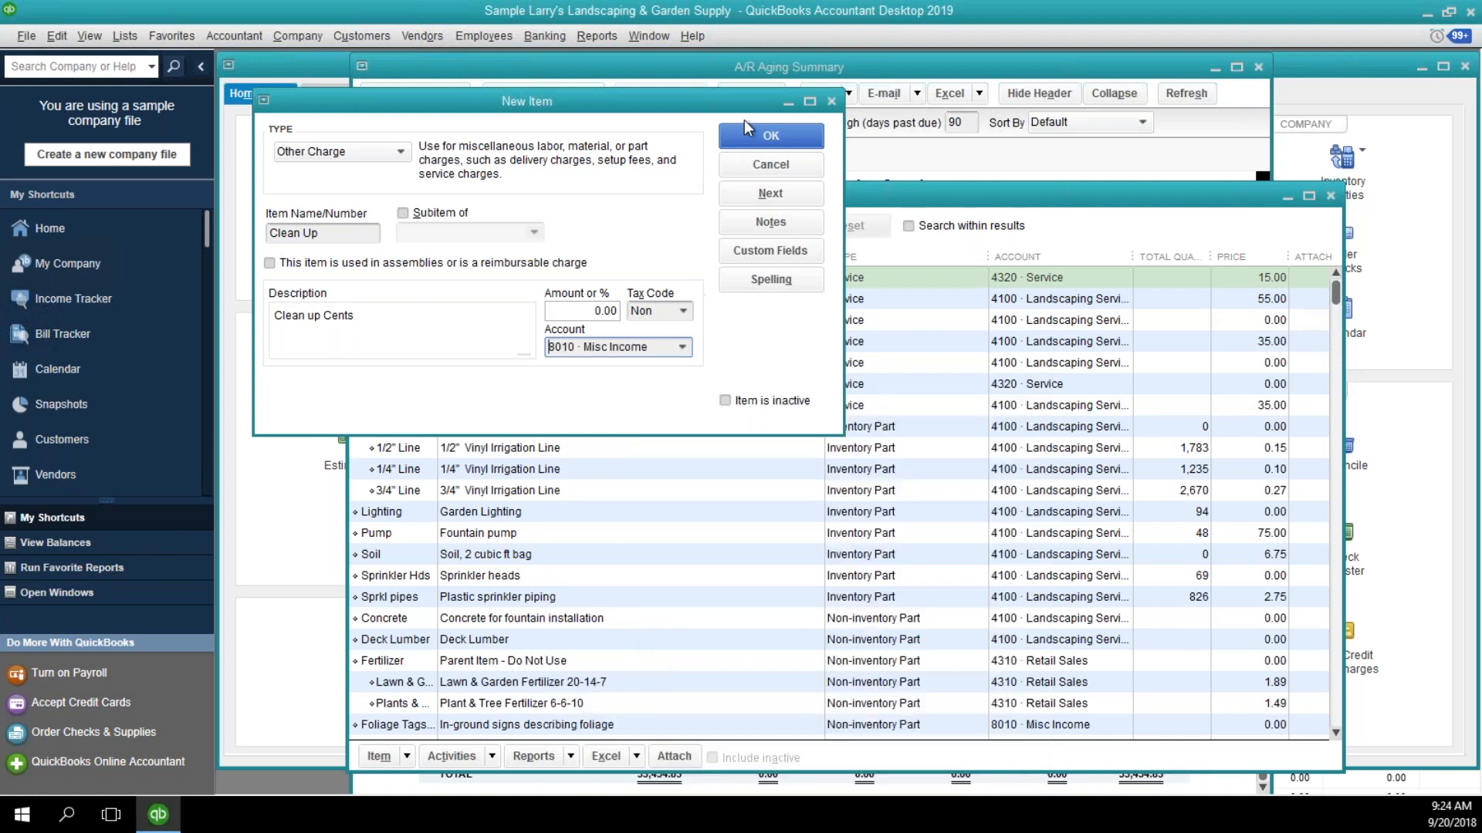
{"action": "left_click", "coordinate": [749, 135]}
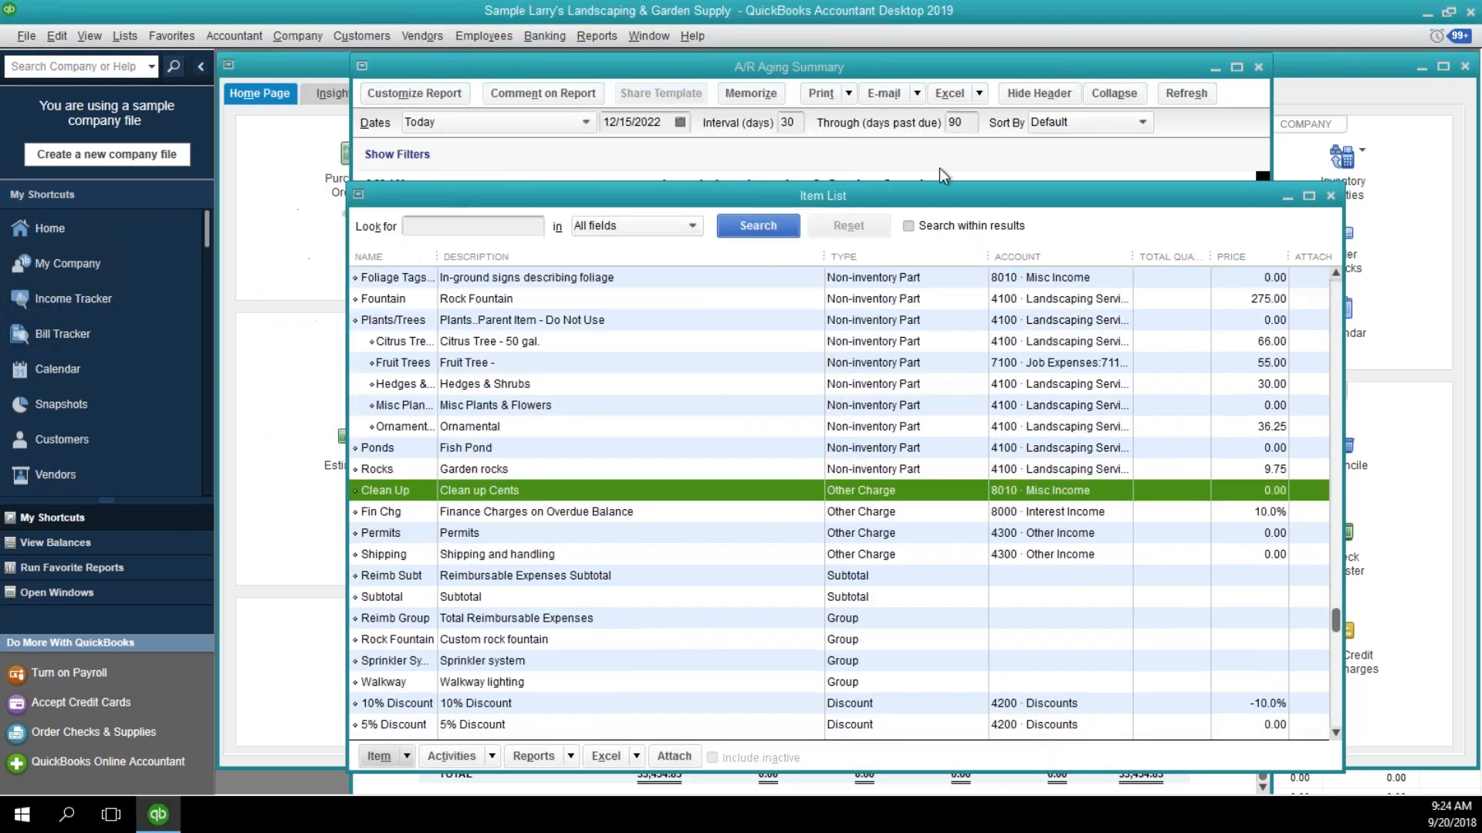
{"action": "left_click", "coordinate": [1329, 196]}
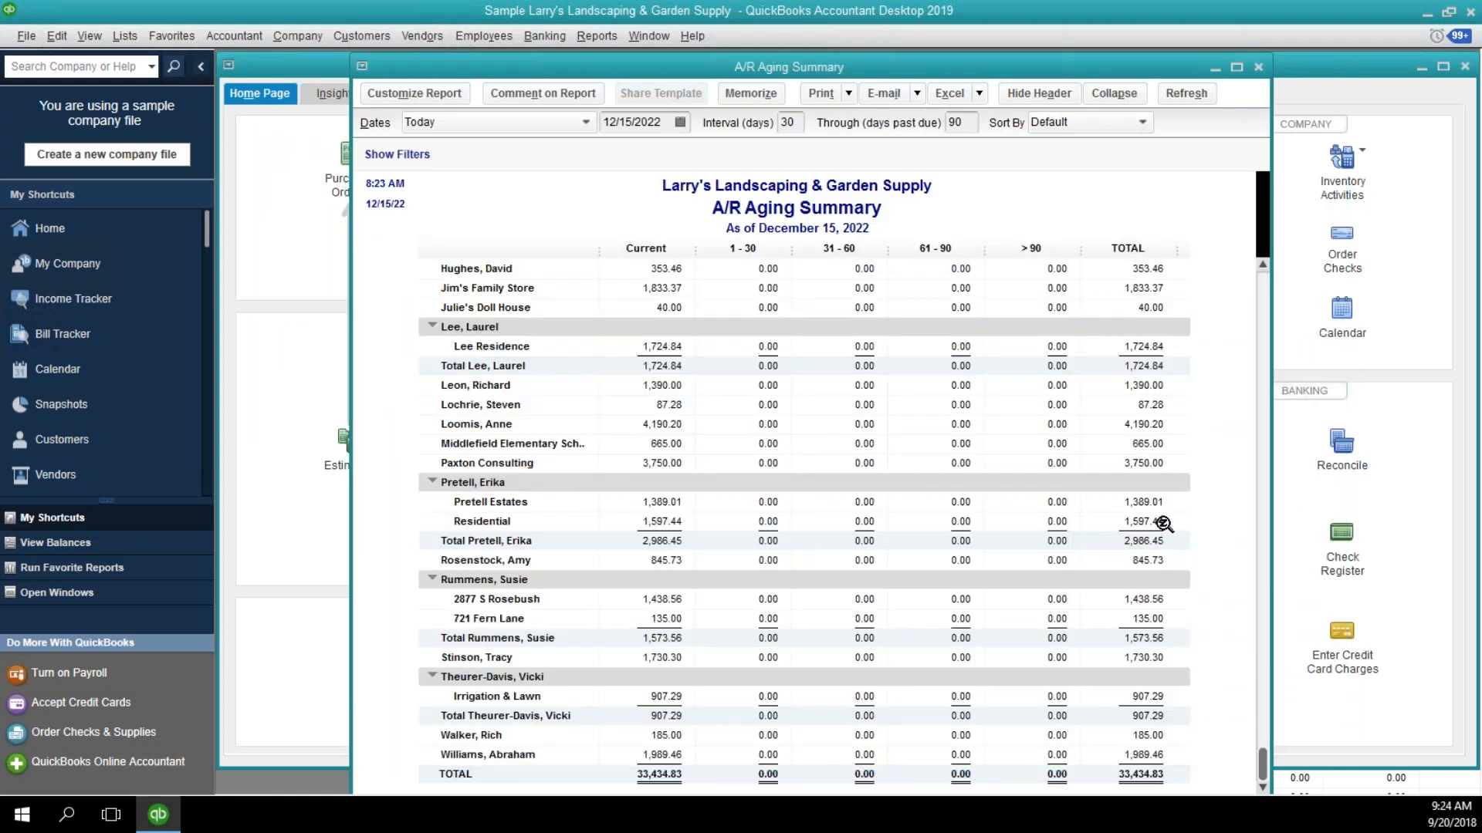
Start a new invoice for Adam's Candy Shop using the Design Services Inv template.
{"action": "scroll", "coordinate": [1163, 527], "scroll_direction": "up", "scroll_amount": 5}
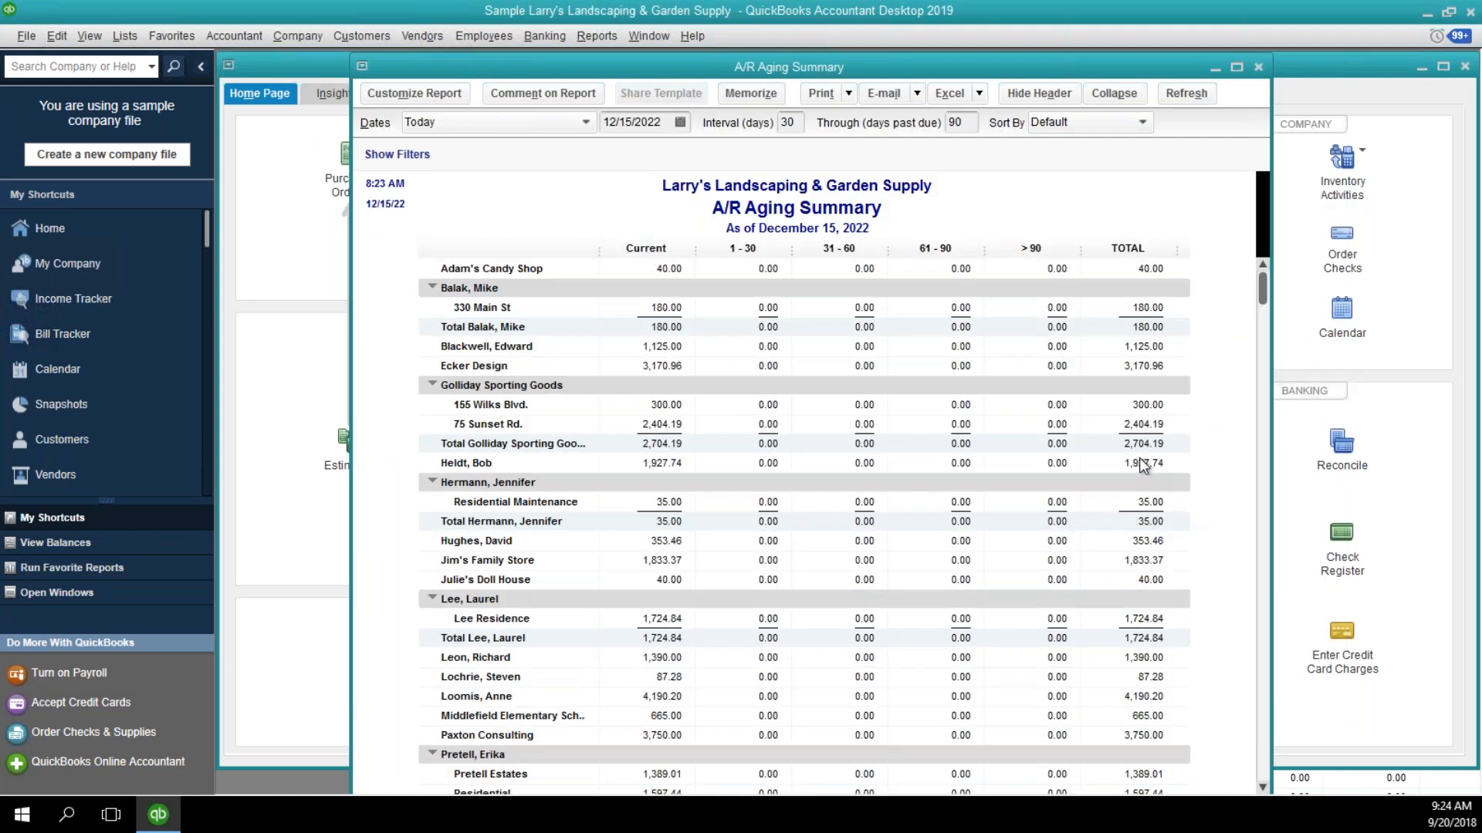
{"action": "left_click", "coordinate": [339, 336]}
{"action": "left_click", "coordinate": [477, 443]}
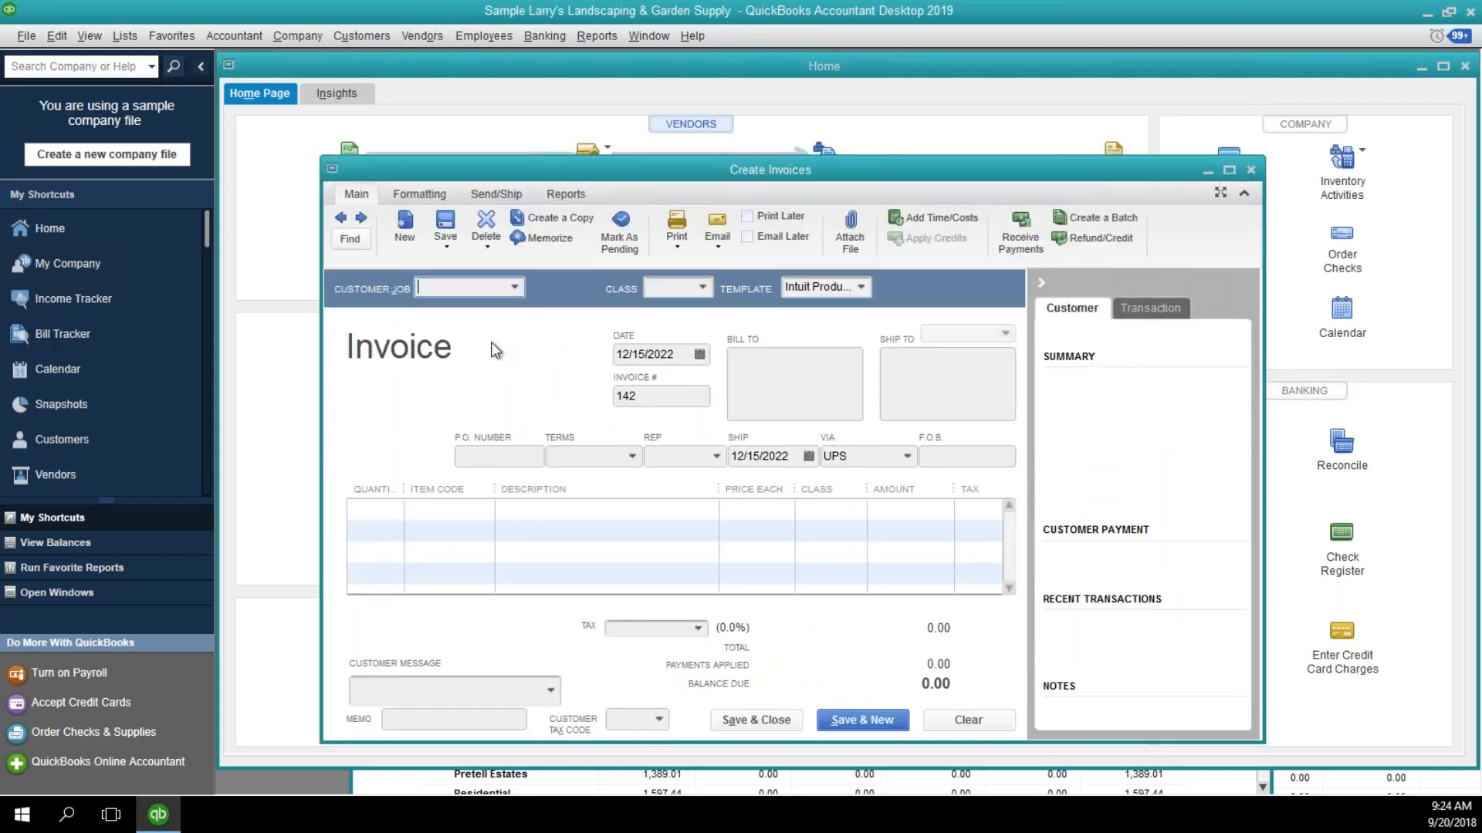
{"action": "left_click", "coordinate": [515, 289]}
{"action": "left_click", "coordinate": [488, 354]}
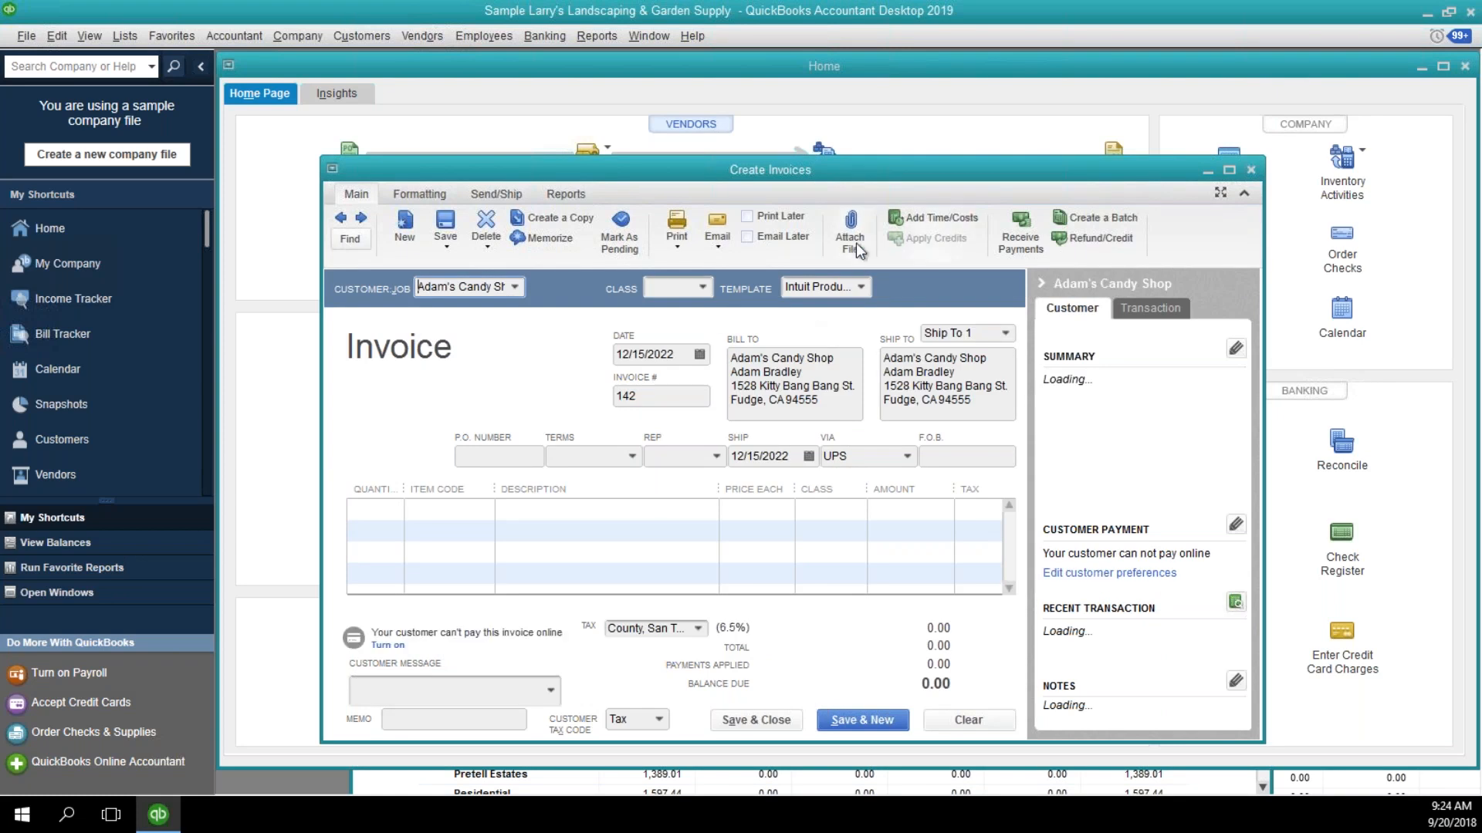
{"action": "left_click", "coordinate": [861, 287]}
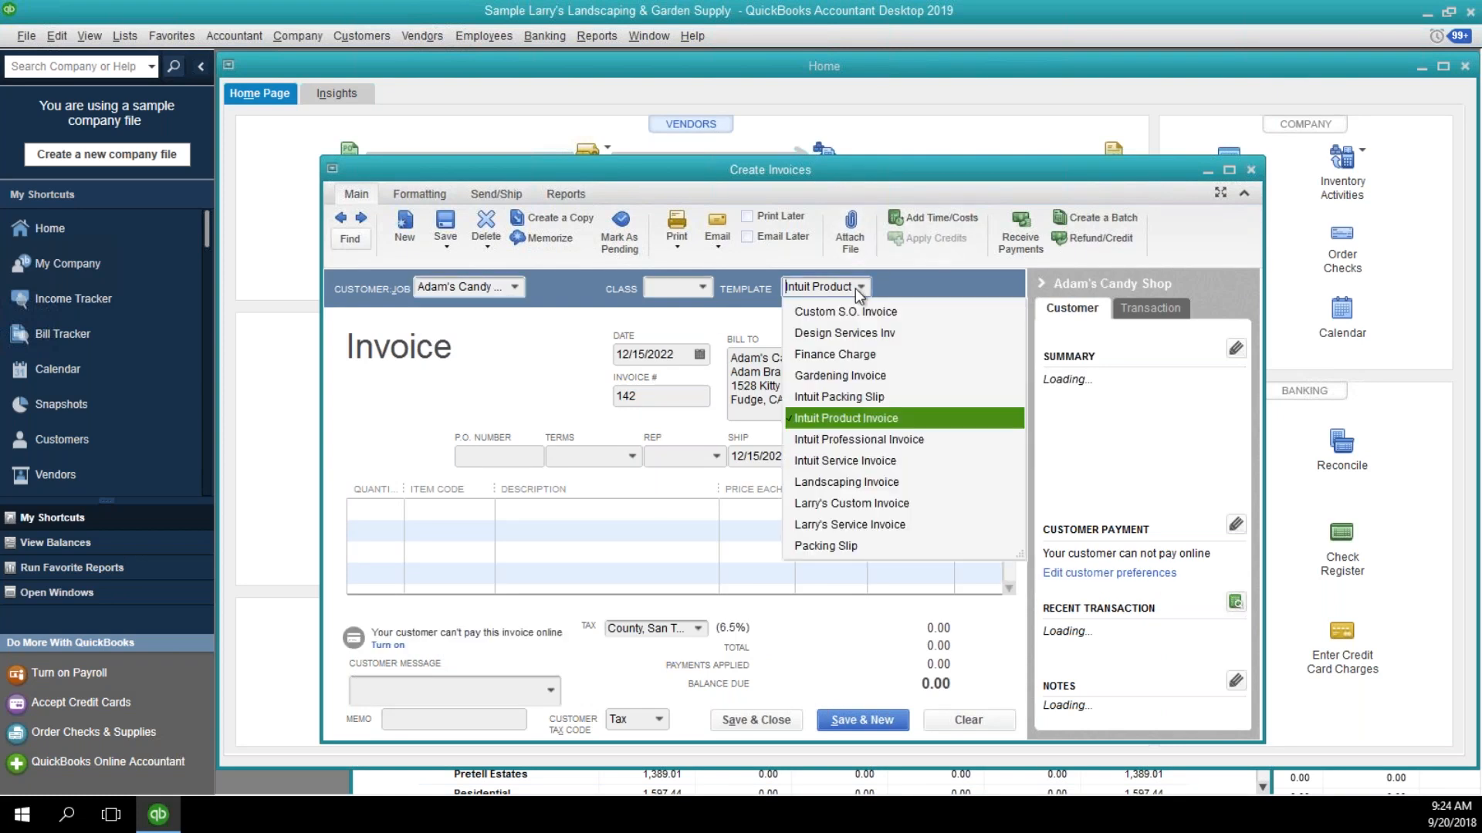
{"action": "left_click", "coordinate": [836, 335]}
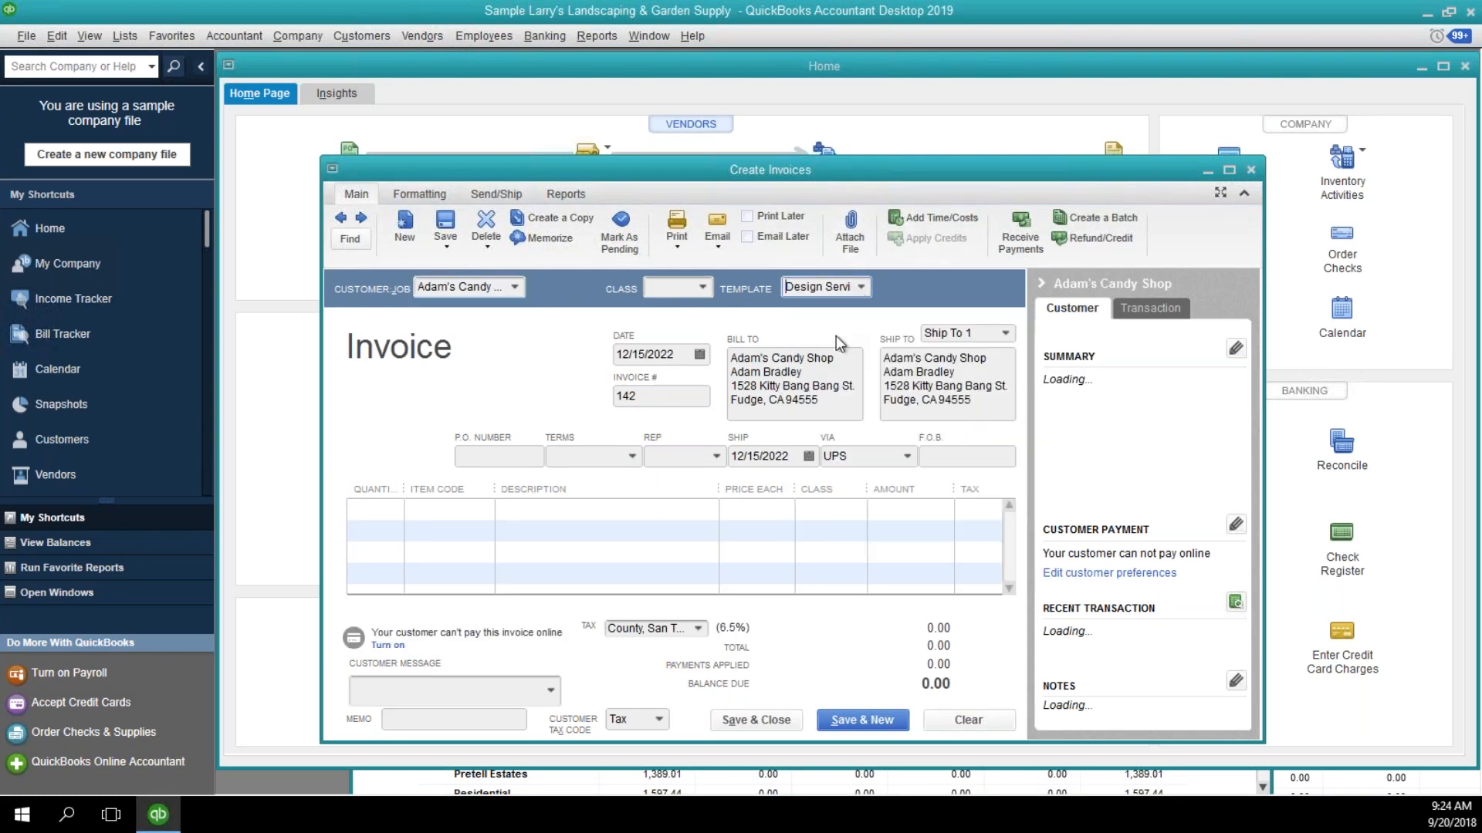
Add a Clean Up line for 0.02 to the Adam's Candy Shop invoice, and close the invoice window.
{"action": "left_click", "coordinate": [416, 508]}
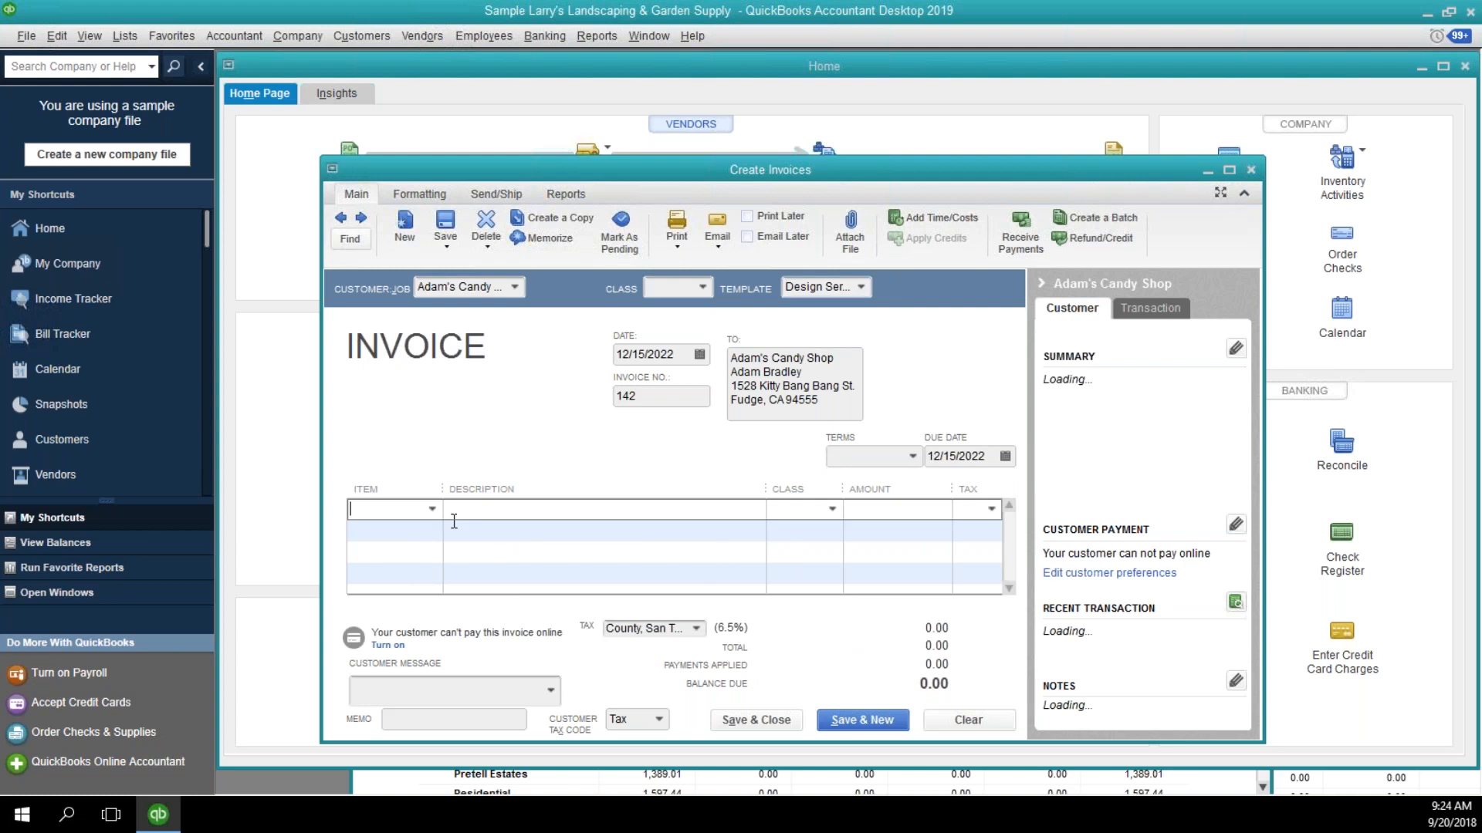
{"action": "type", "text": "Clean Up"}
{"action": "key", "text": "Tab"}
{"action": "key", "text": "Tab"}
{"action": "key", "text": "Tab"}
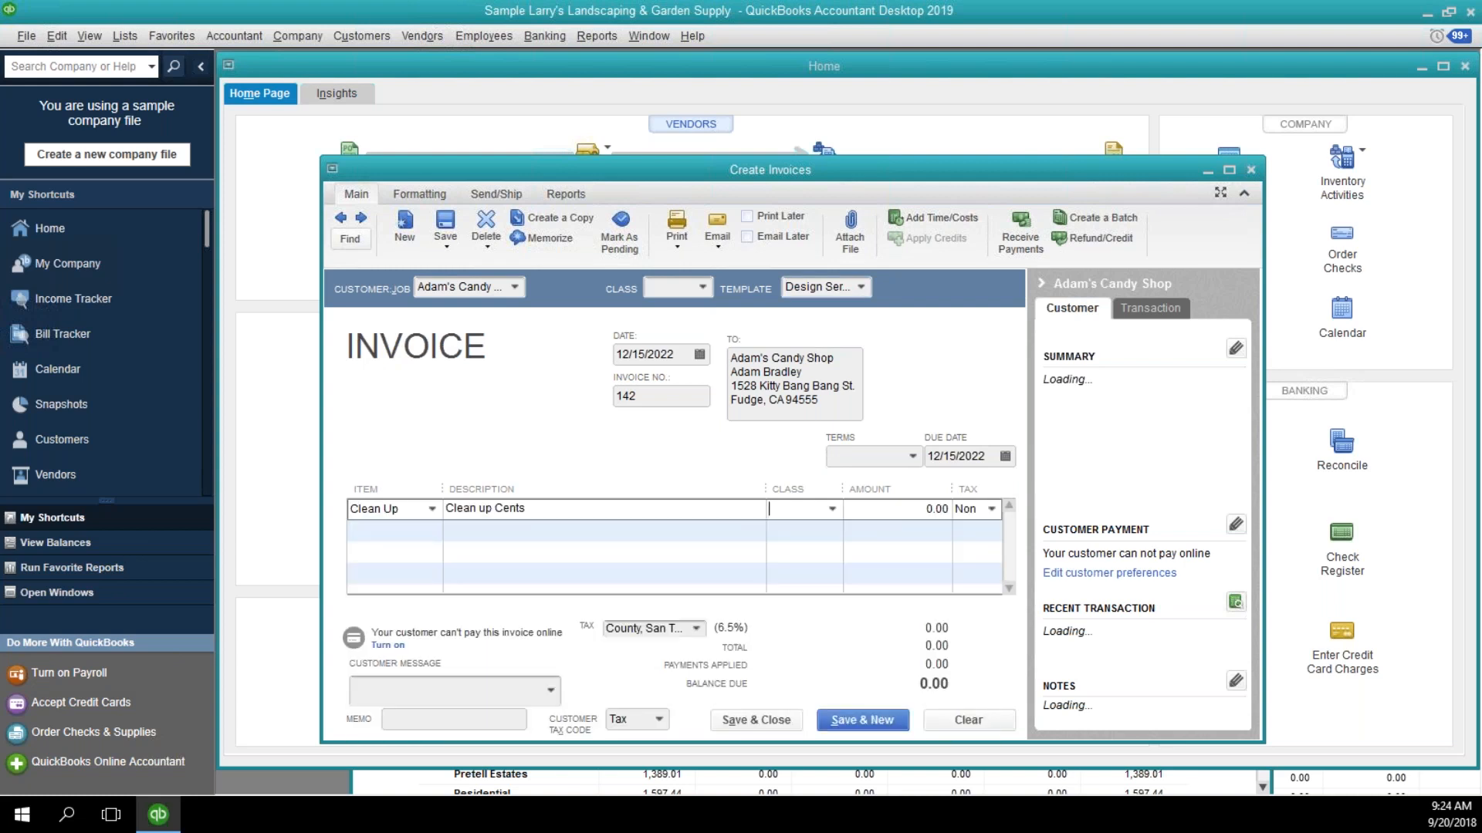
{"action": "type", "text": ".02"}
{"action": "key", "text": "Tab"}
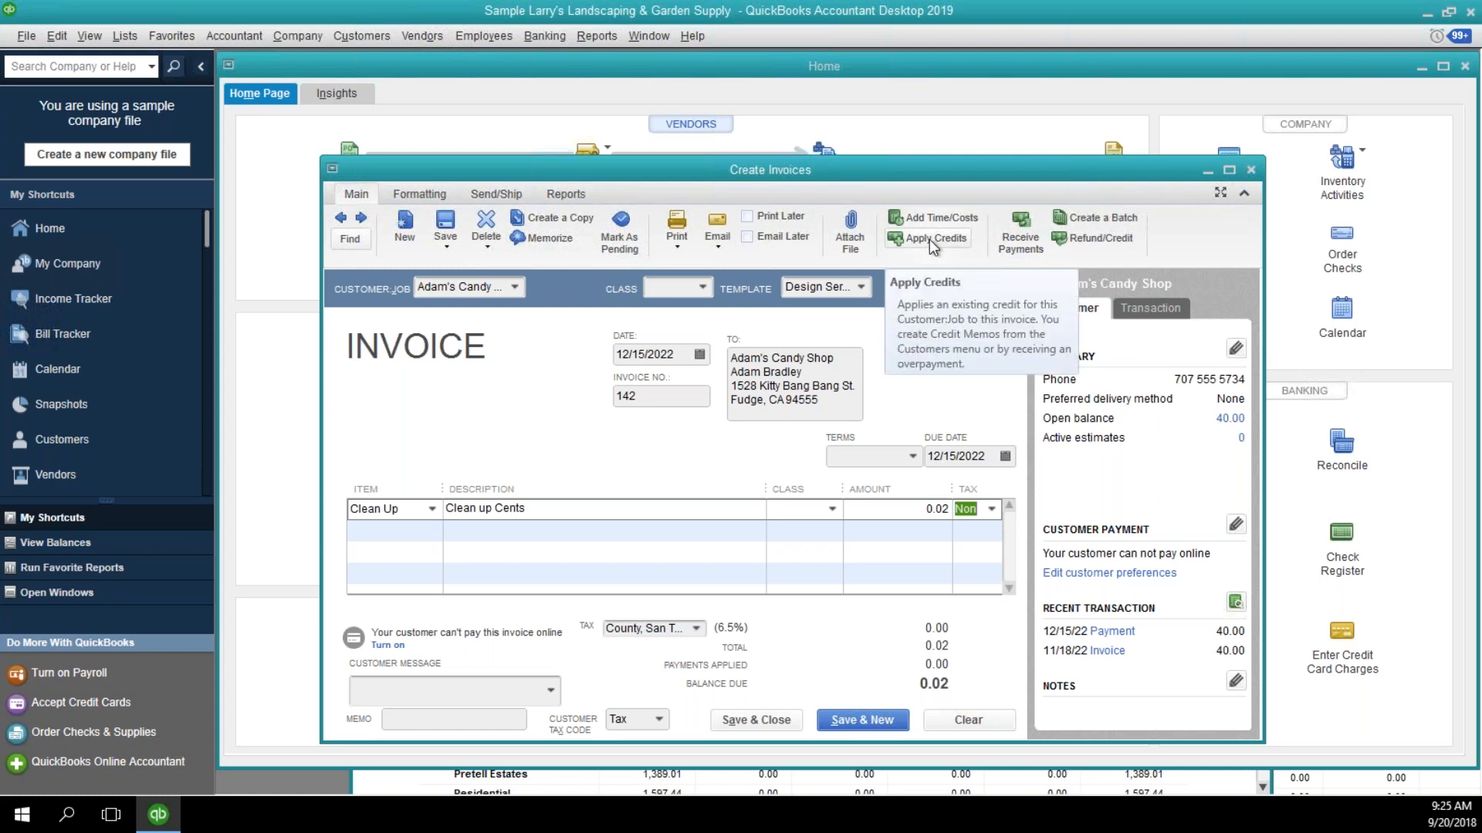
{"action": "left_click", "coordinate": [1251, 172]}
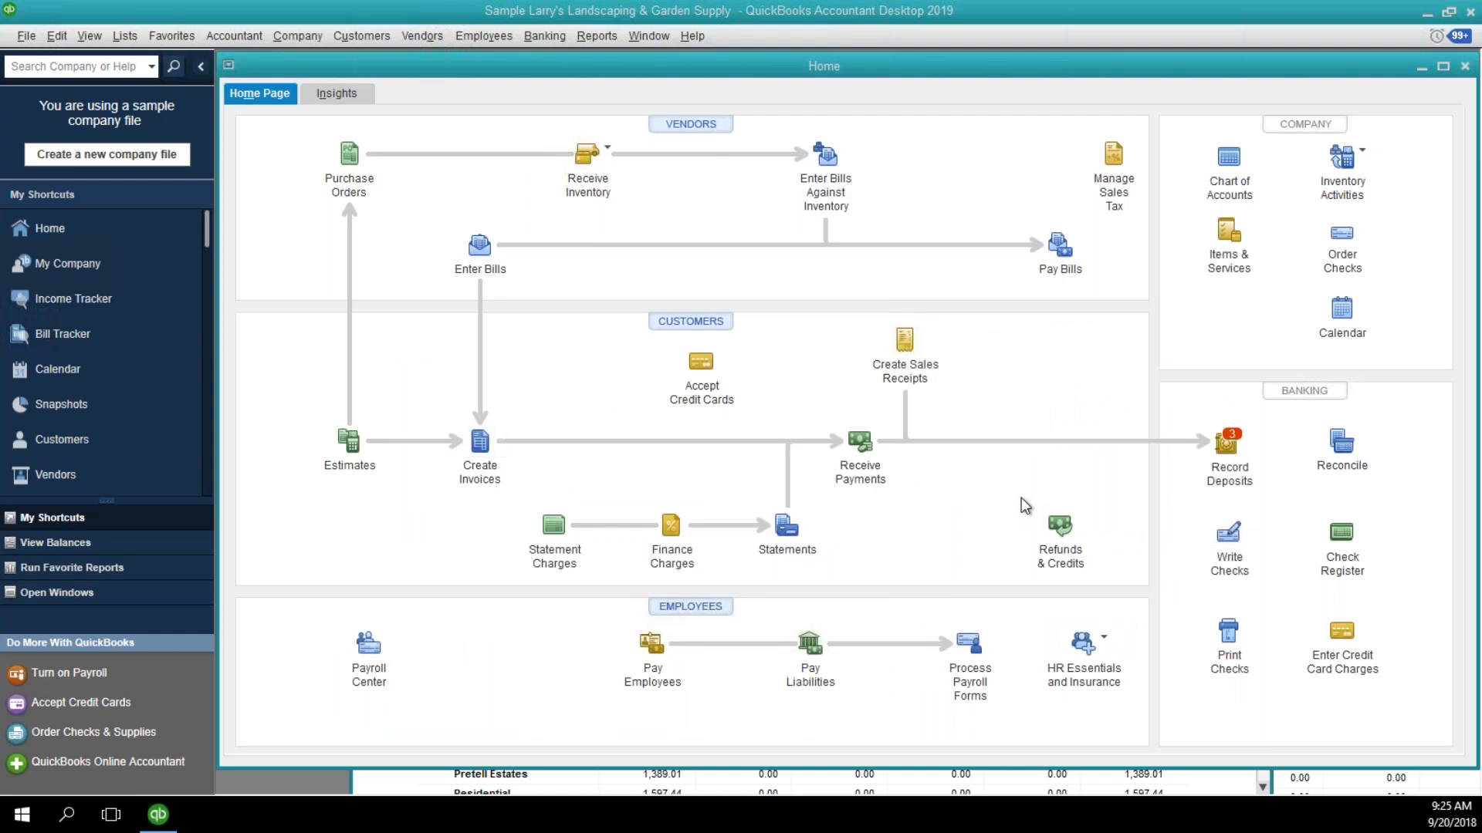
Bring the A/R Aging Summary back in front of the Home page.
{"action": "left_click", "coordinate": [964, 781]}
{"action": "left_click_drag", "start_coordinate": [892, 71], "coordinate": [800, 71]}
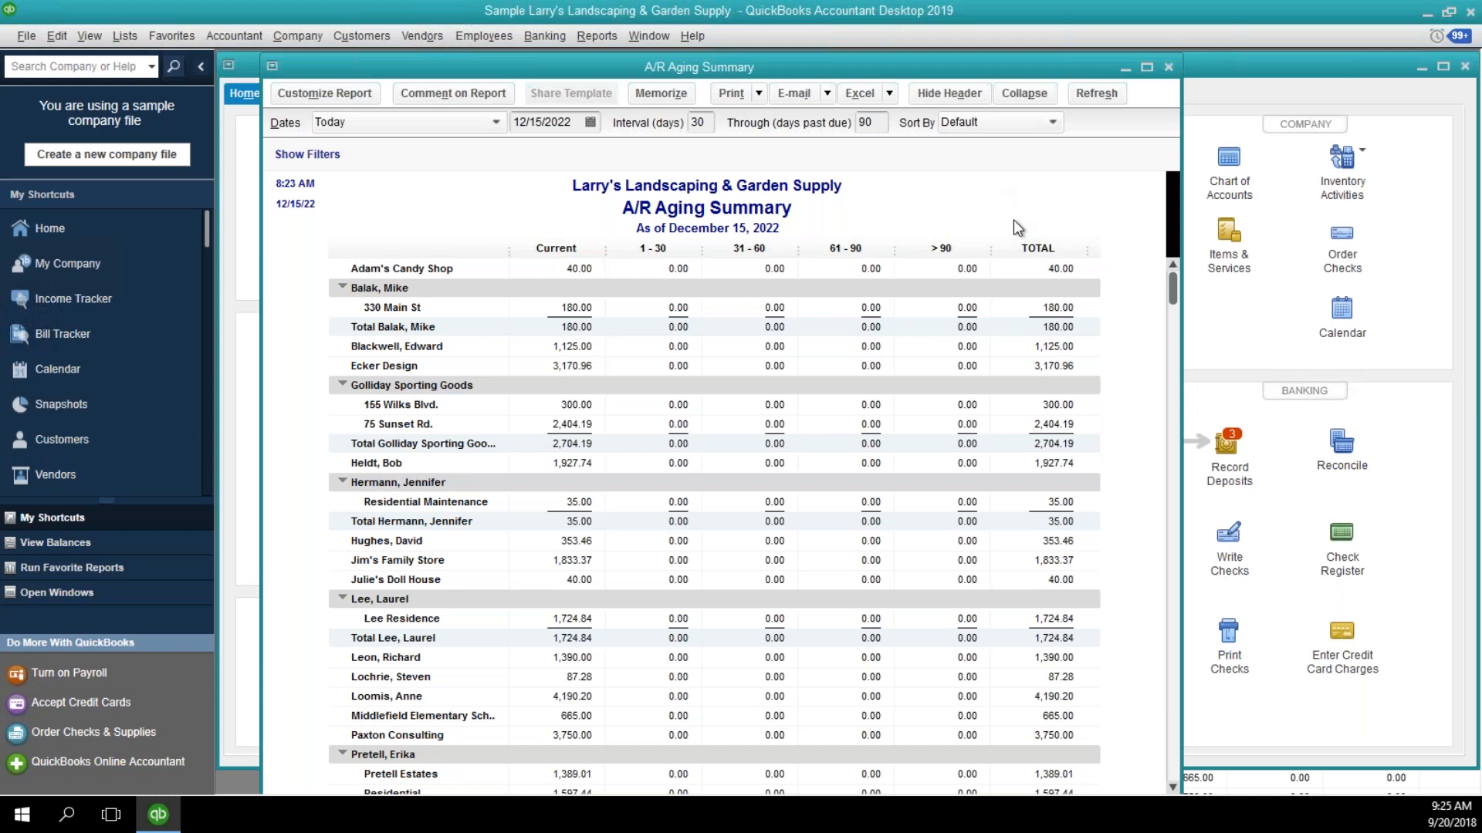
Drill down from the 353.46 current balance in the A/R Aging Summary to invoice 104.
{"action": "left_click", "coordinate": [582, 541]}
{"action": "double_click", "coordinate": [588, 542]}
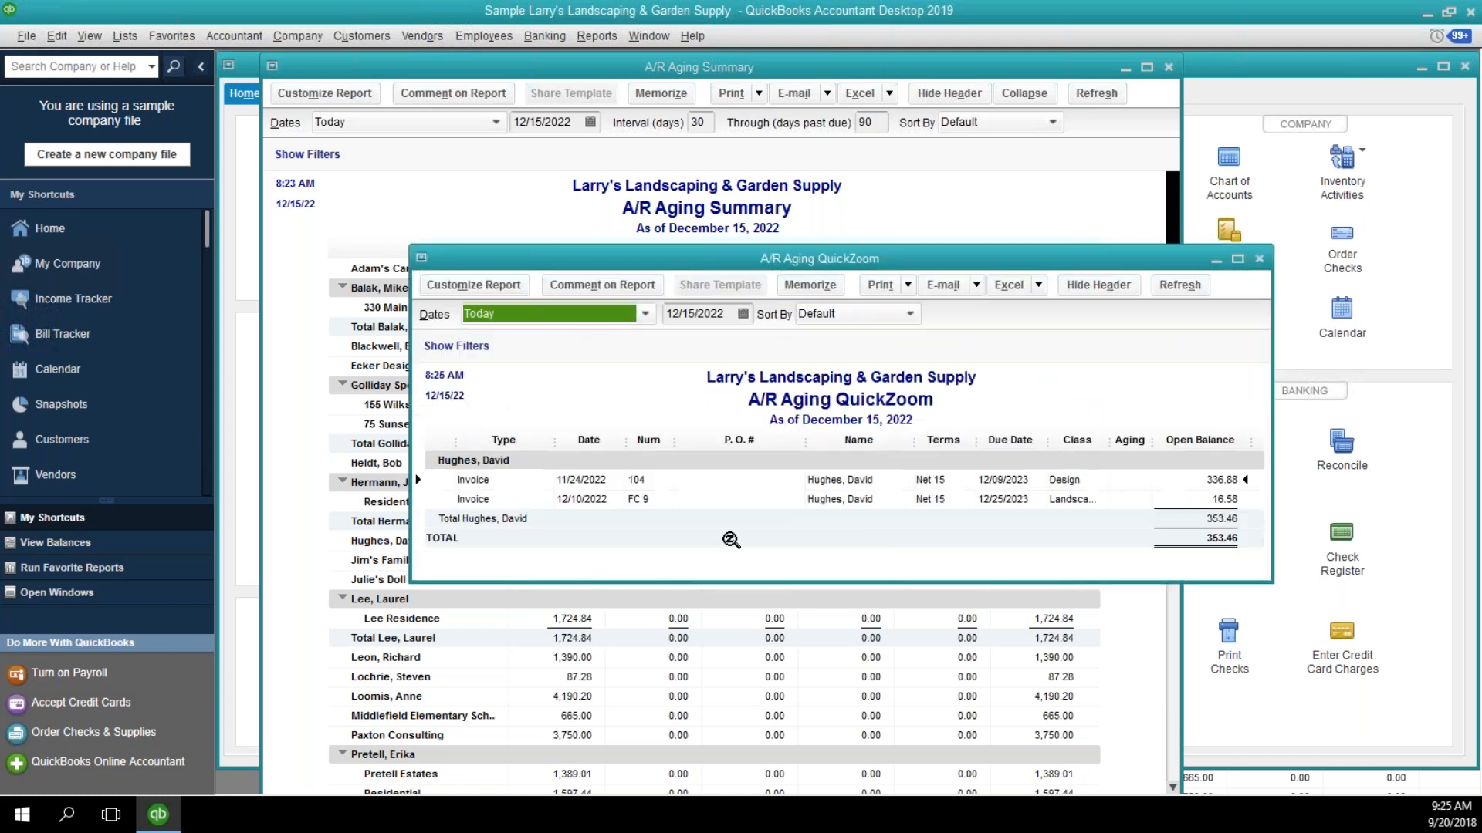
{"action": "left_click", "coordinate": [855, 478]}
{"action": "double_click", "coordinate": [855, 480]}
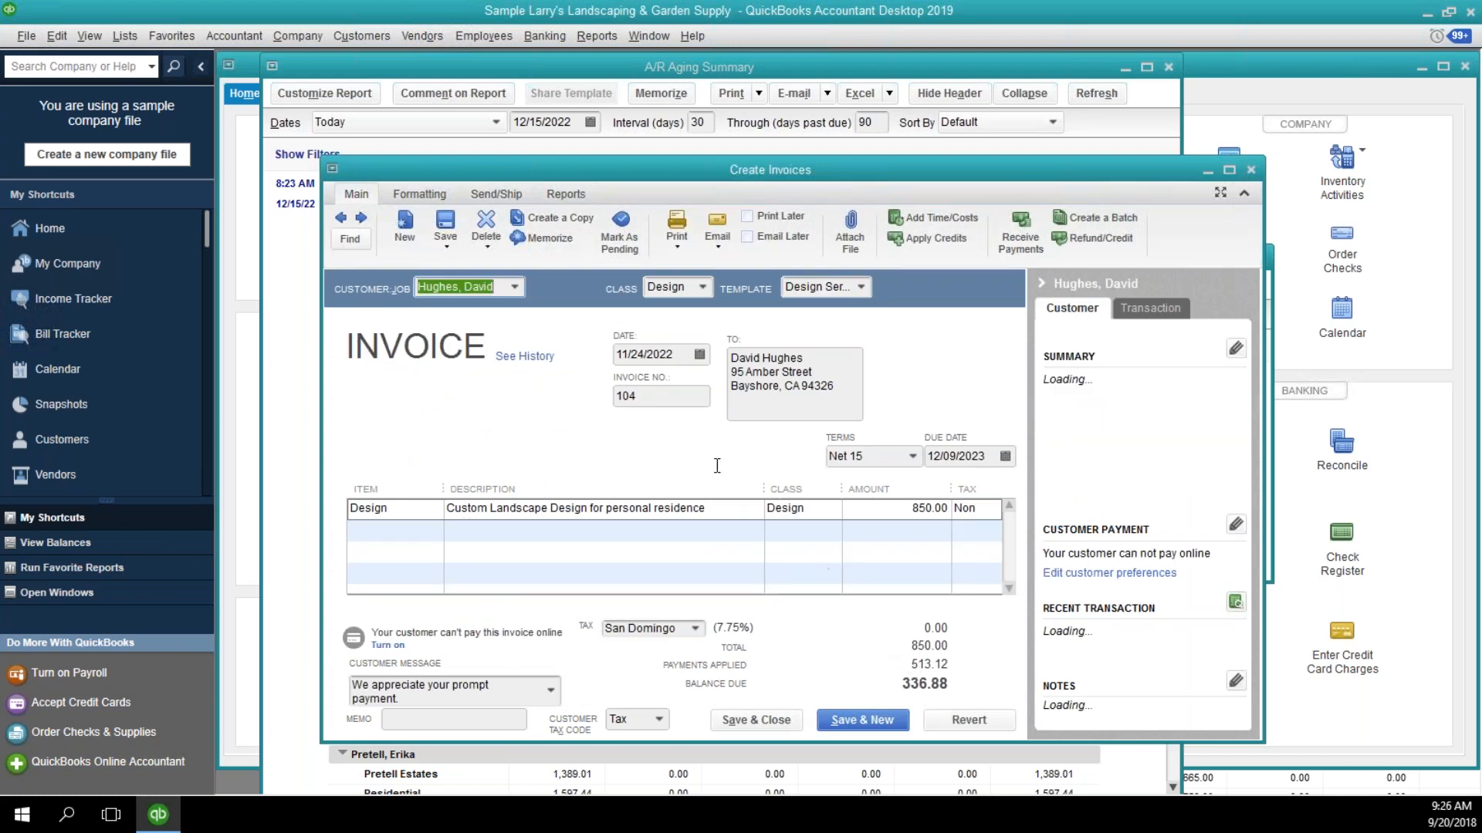
Go back to invoice 103 and check which customer job it is assigned to.
{"action": "left_click", "coordinate": [341, 219]}
{"action": "left_click", "coordinate": [341, 220]}
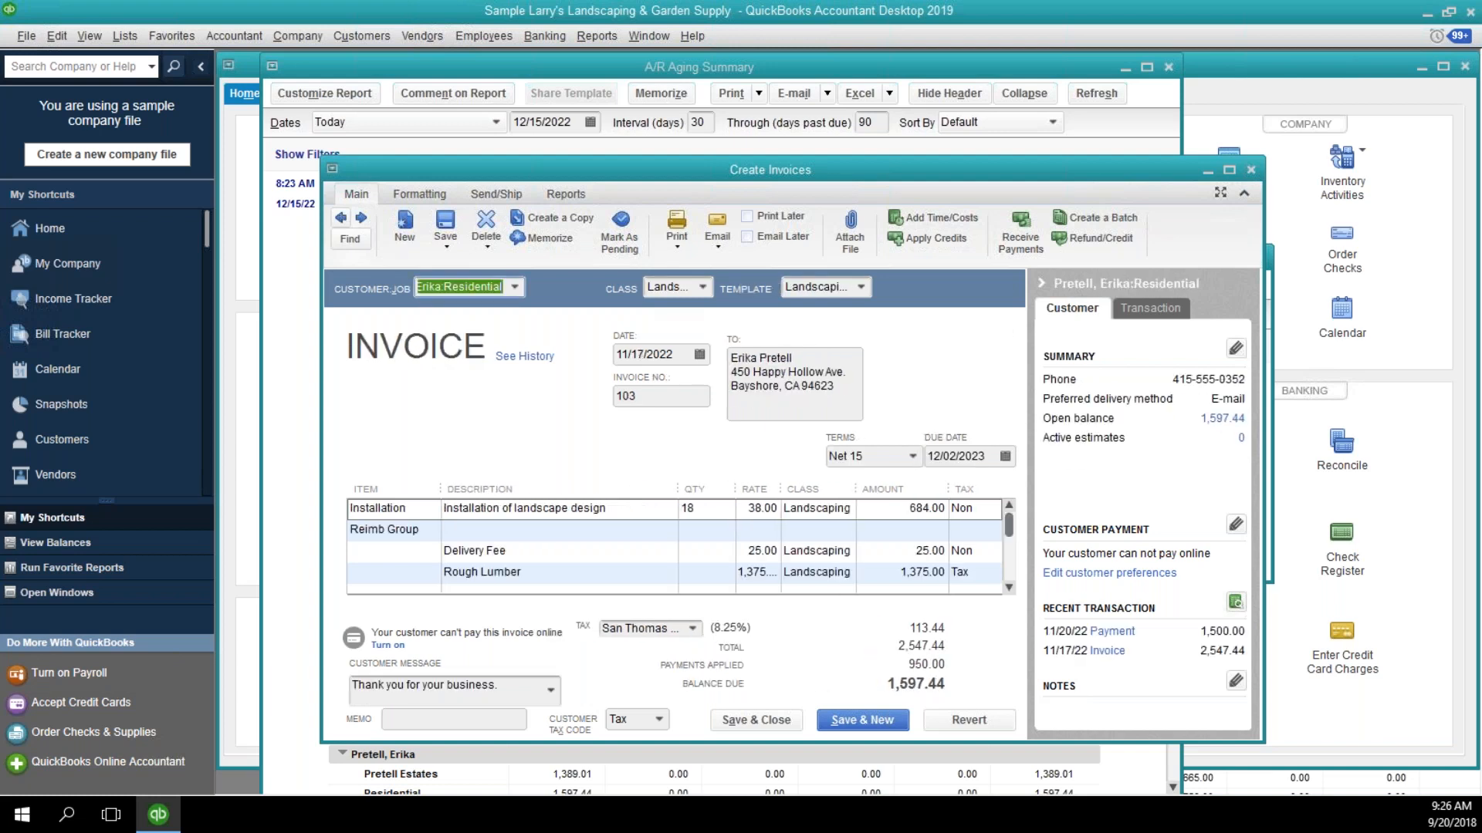
{"action": "left_click", "coordinate": [516, 290]}
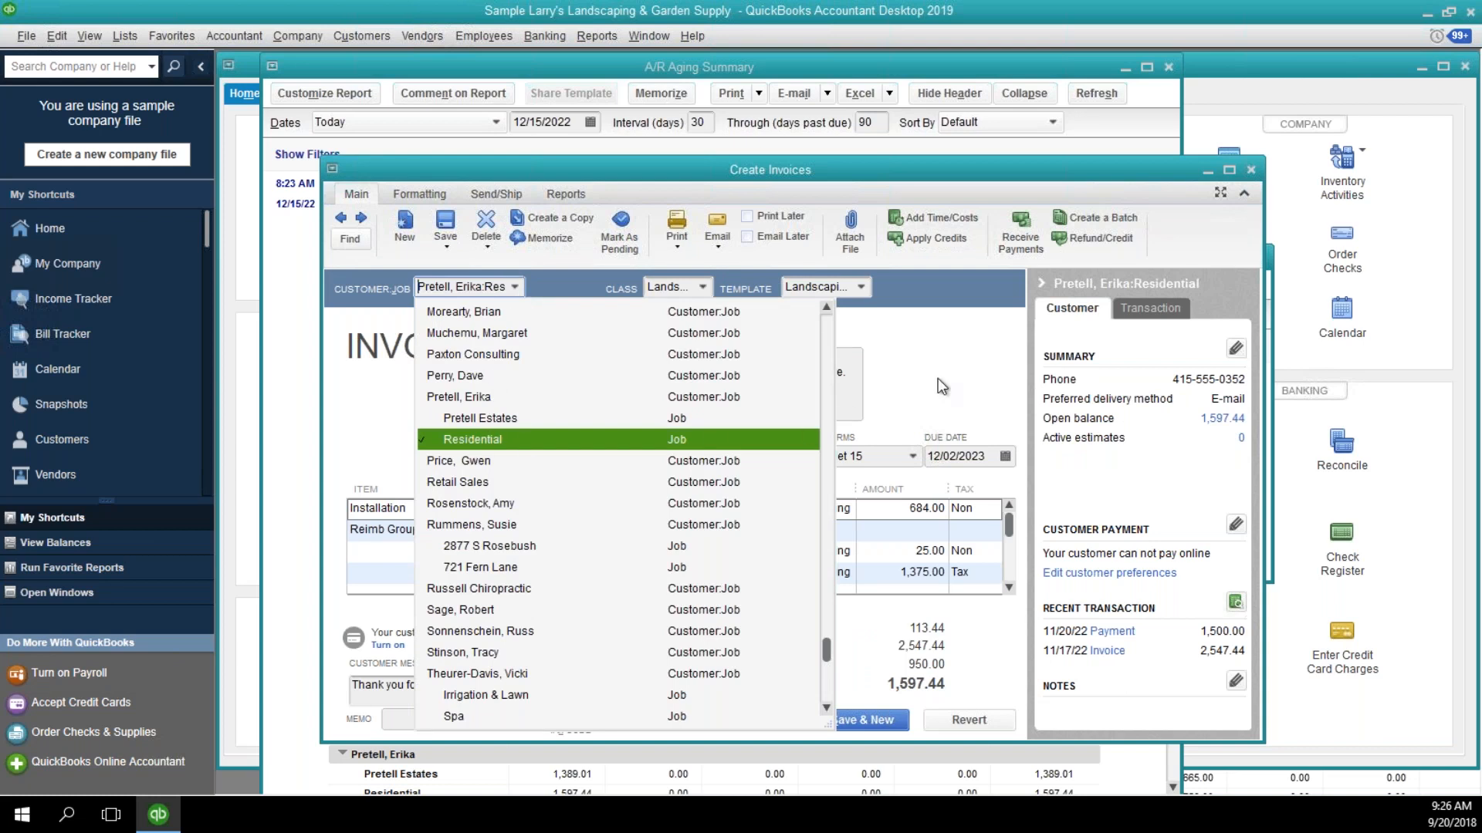
{"action": "left_click", "coordinate": [921, 603]}
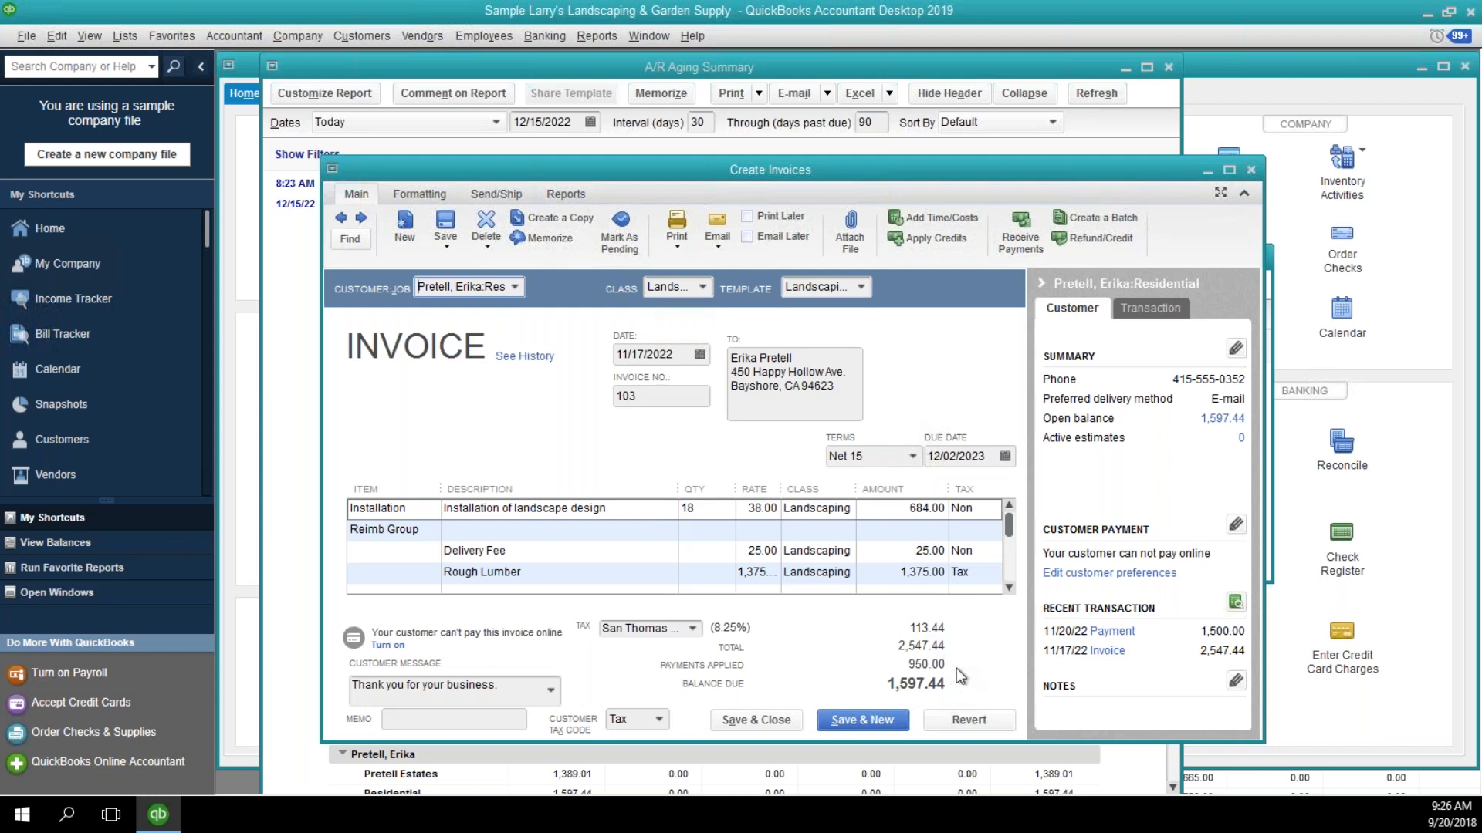
Review the line items of invoice 103, including the reimbursable group, alongside its recent payment.
{"action": "left_click", "coordinate": [1008, 587]}
{"action": "left_click", "coordinate": [1008, 588]}
{"action": "left_click", "coordinate": [1008, 588]}
{"action": "left_click", "coordinate": [1008, 588]}
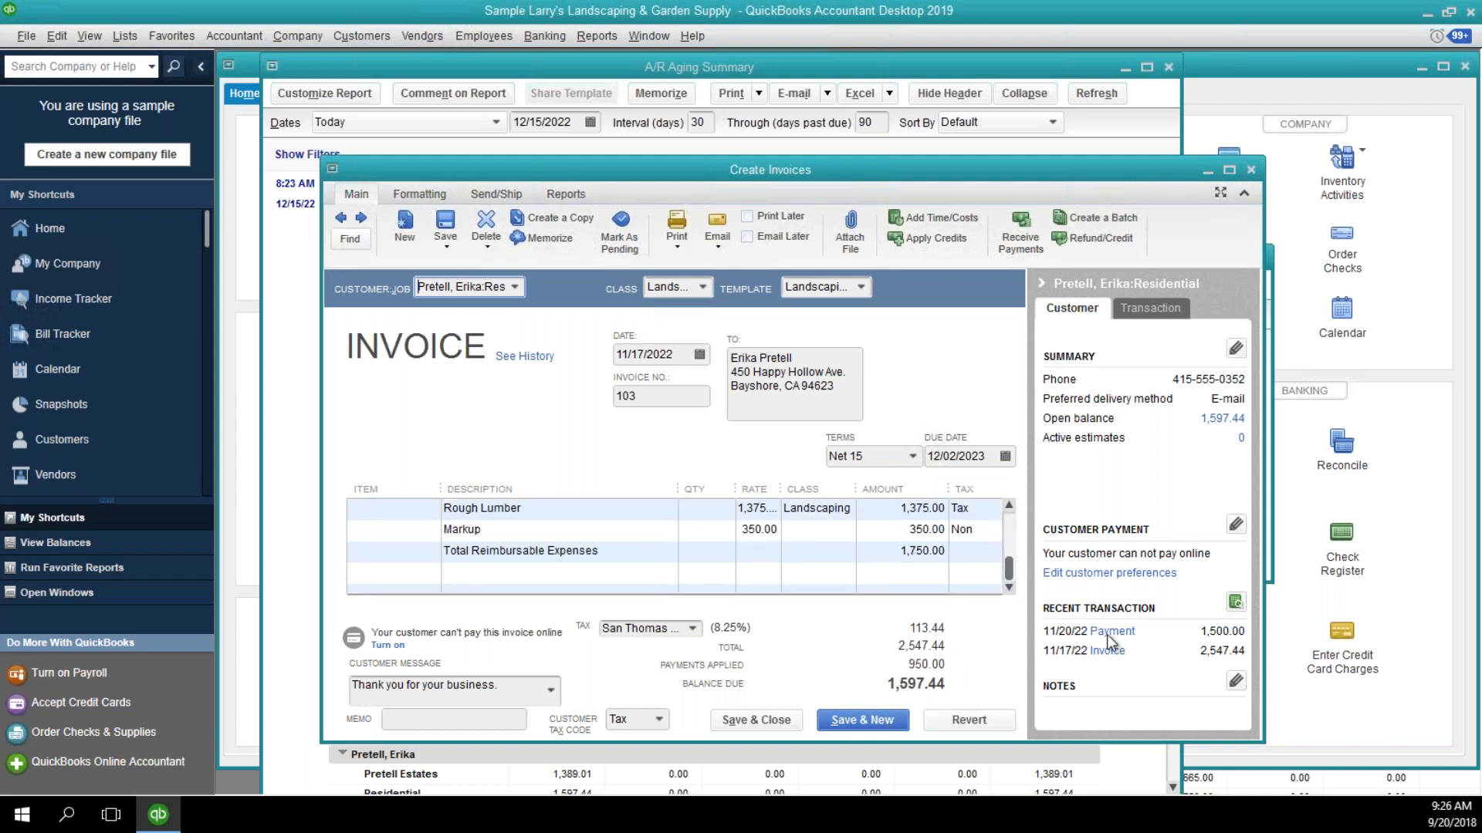
{"action": "mouse_move", "coordinate": [1220, 642]}
{"action": "mouse_move", "coordinate": [1010, 569]}
{"action": "left_mouse_down"}
{"action": "mouse_move", "coordinate": [1007, 530]}
{"action": "mouse_move", "coordinate": [1008, 549]}
{"action": "left_mouse_up"}
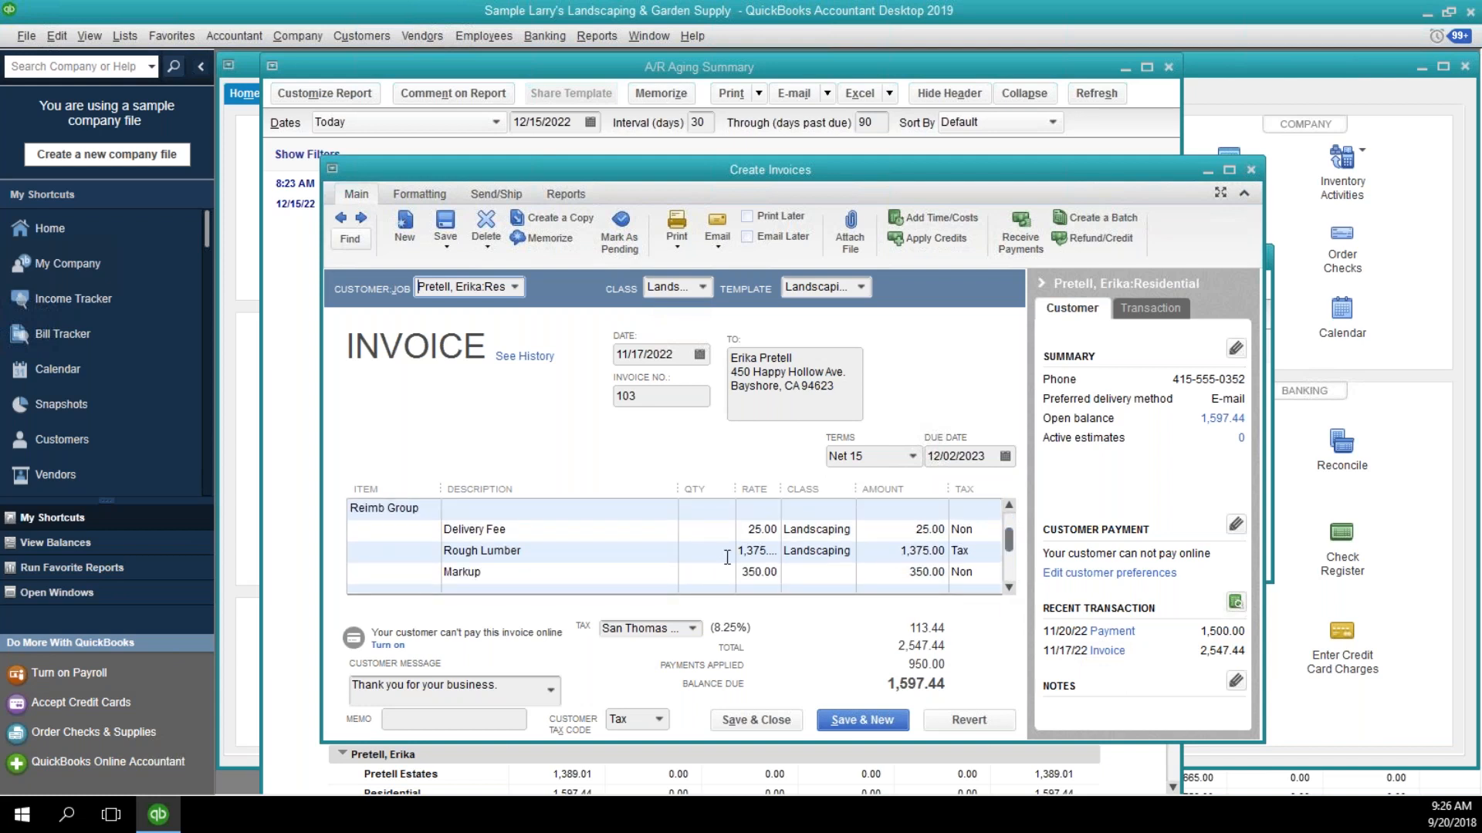
Check the tax codes of the Installation, Delivery Fee, Rough Lumber and Markup lines on invoice 103.
{"action": "scroll", "coordinate": [858, 555], "scroll_direction": "up", "scroll_amount": 1}
{"action": "left_click", "coordinate": [627, 509]}
{"action": "left_click", "coordinate": [982, 509]}
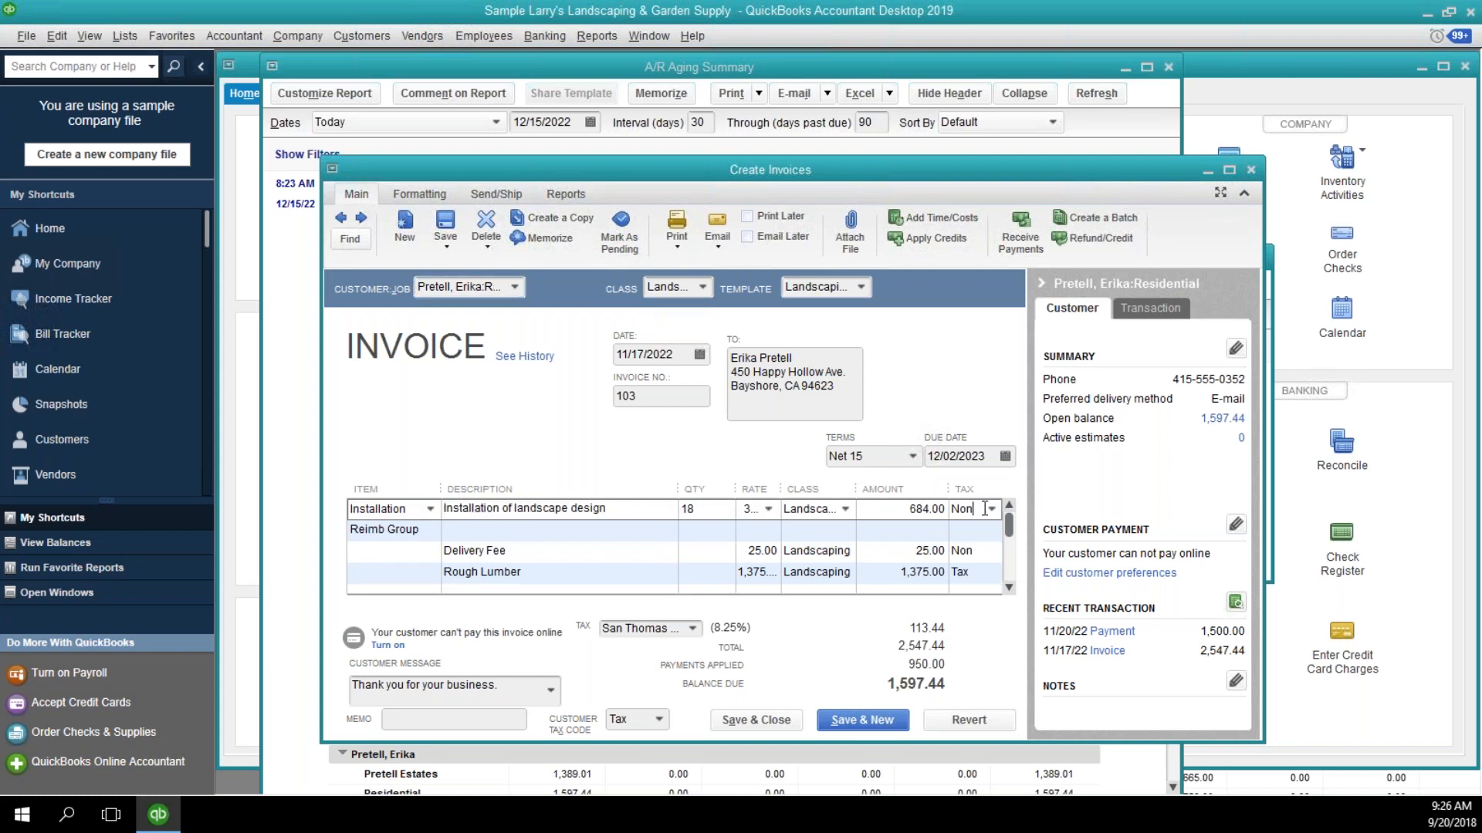
{"action": "left_click", "coordinate": [985, 550]}
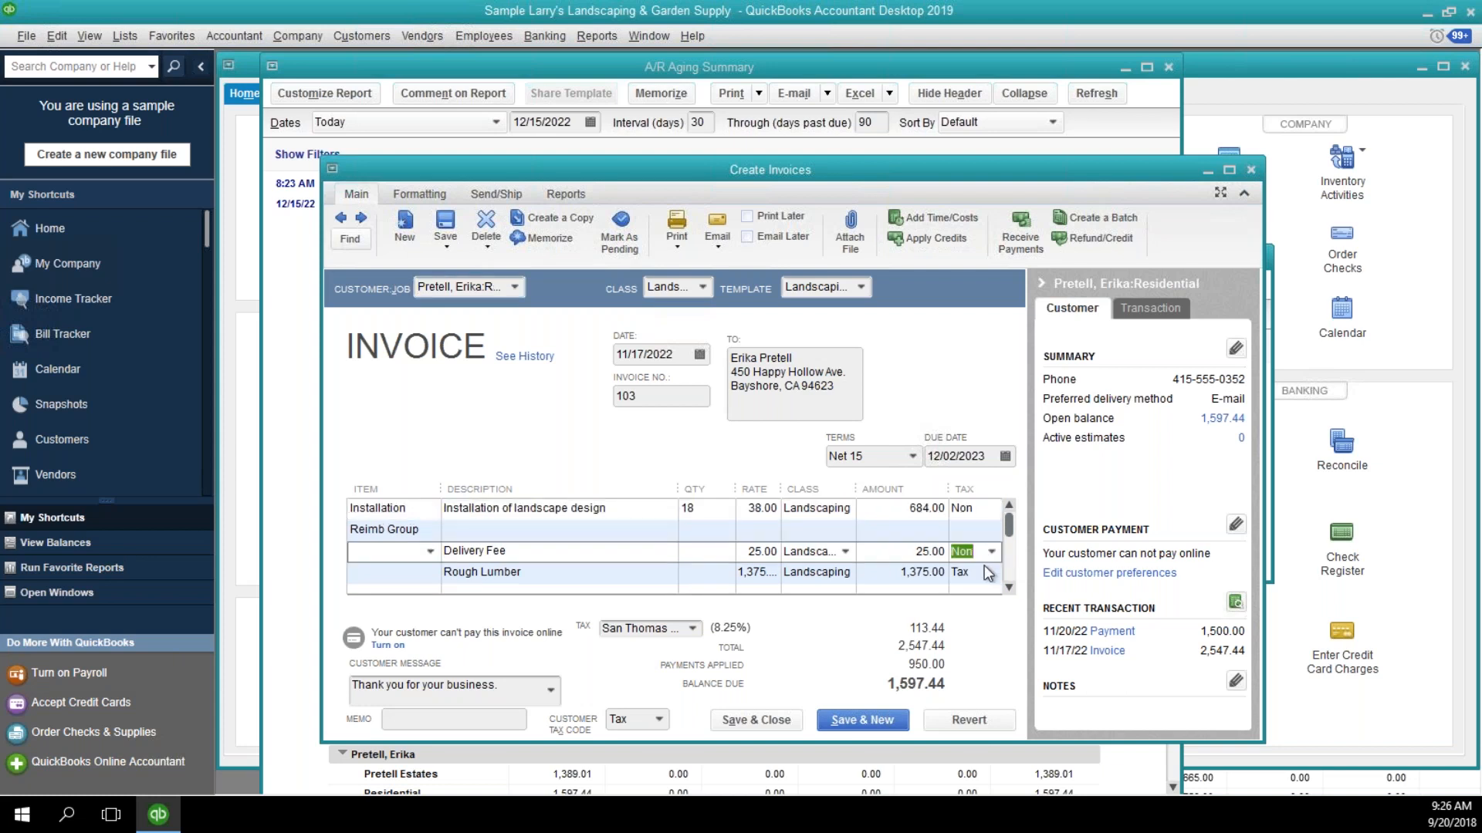
{"action": "left_click", "coordinate": [986, 572]}
{"action": "left_click", "coordinate": [1010, 587]}
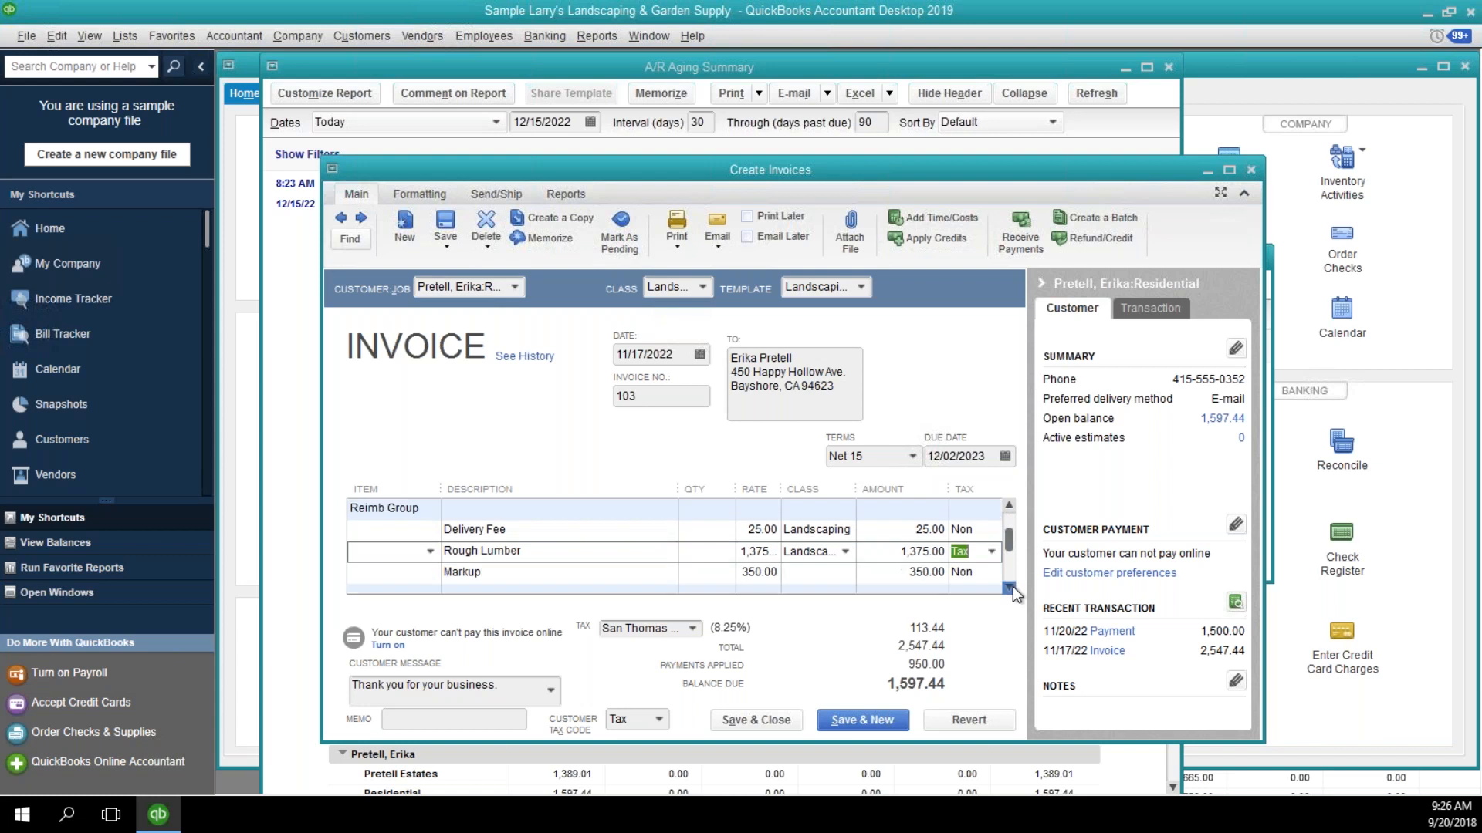
{"action": "left_click", "coordinate": [1010, 587]}
{"action": "left_click", "coordinate": [1010, 588]}
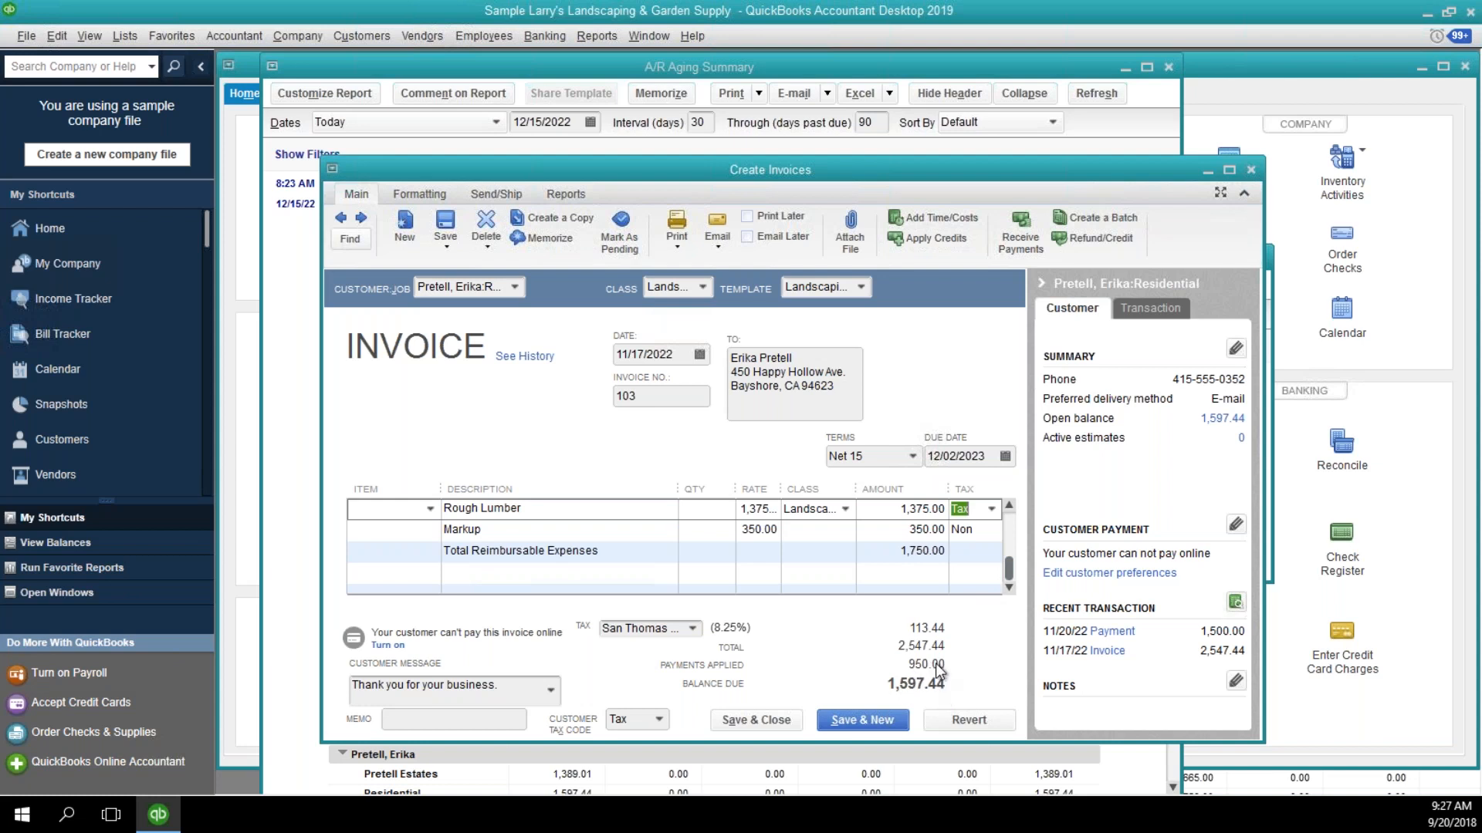
Close the invoice and both aging report windows, and open a new credit memo.
{"action": "left_click", "coordinate": [1251, 170]}
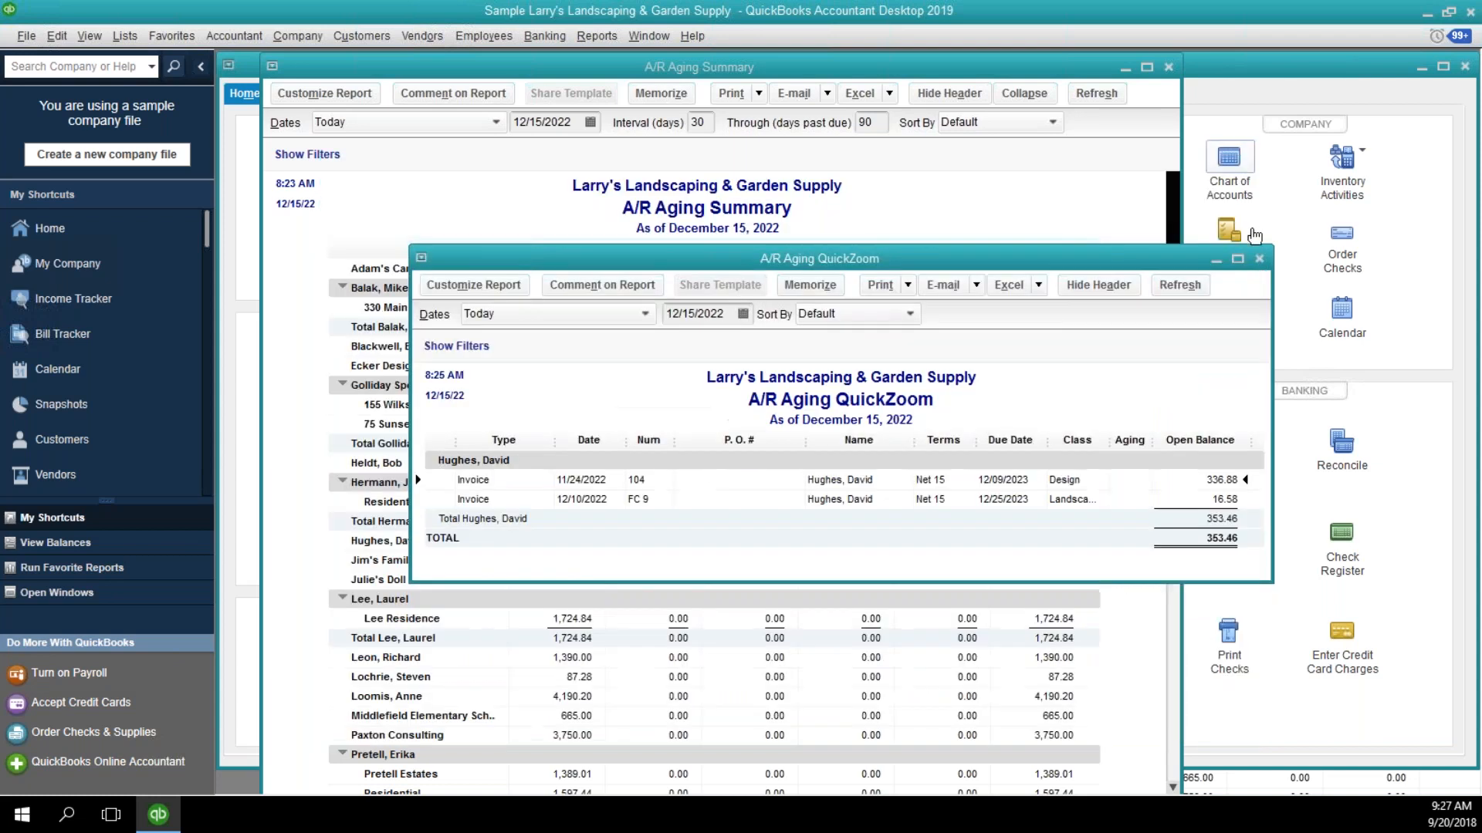
{"action": "left_click", "coordinate": [1260, 259]}
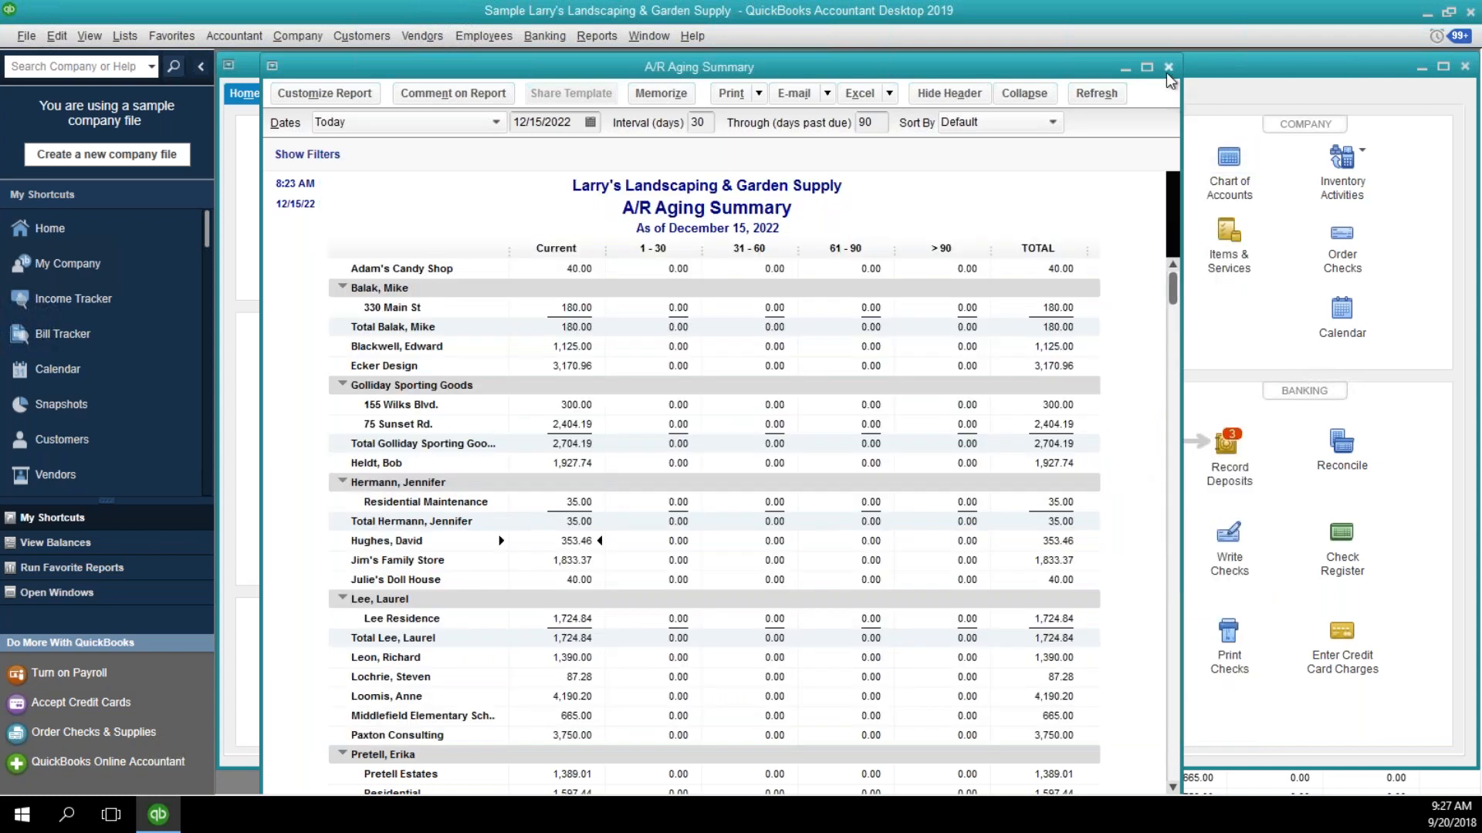
{"action": "left_click", "coordinate": [1166, 74]}
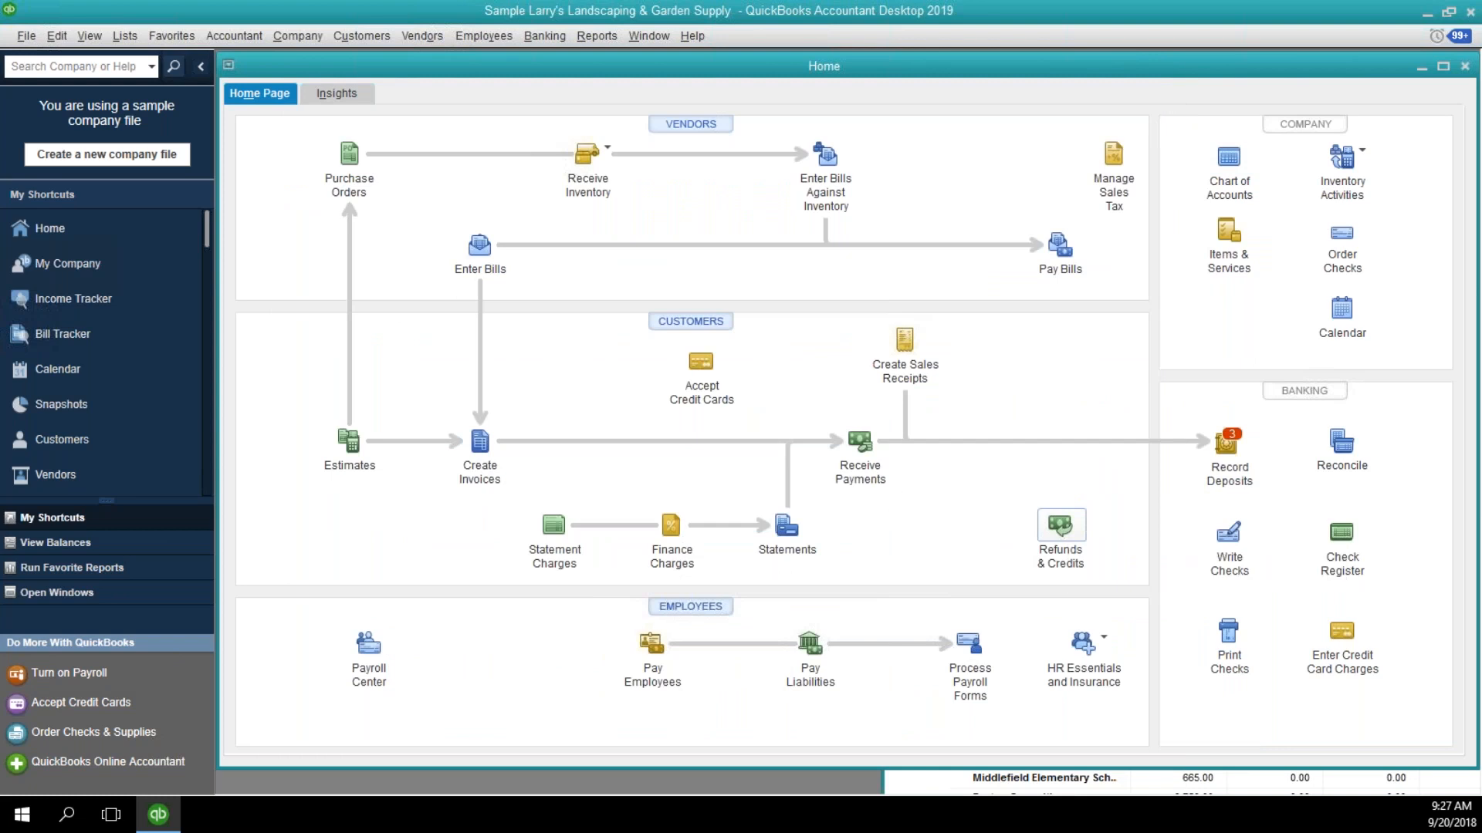
{"action": "left_click", "coordinate": [1060, 526]}
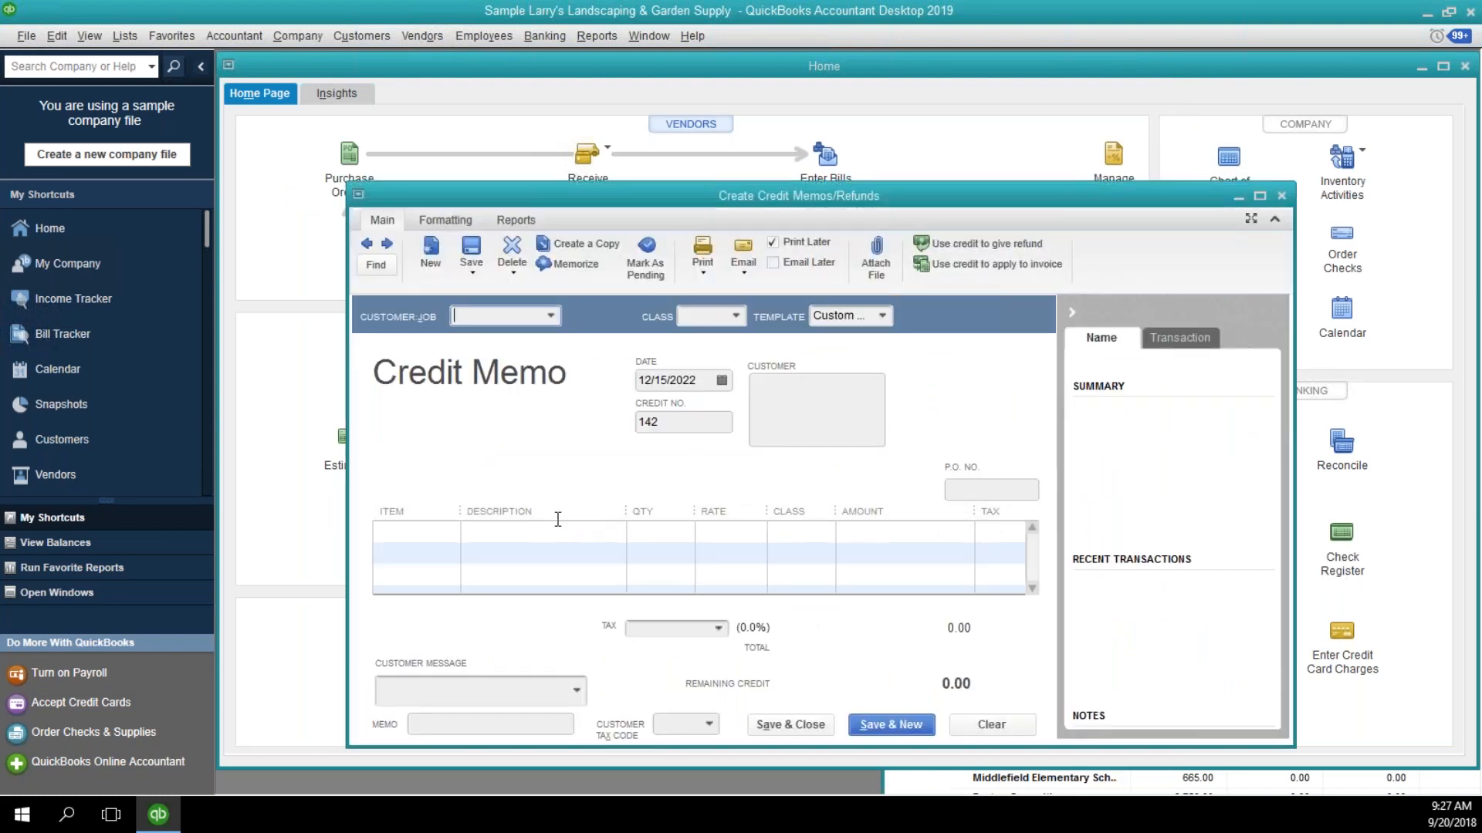
Open the Item List and start a new item of type Other Charge.
{"action": "left_click", "coordinate": [123, 37]}
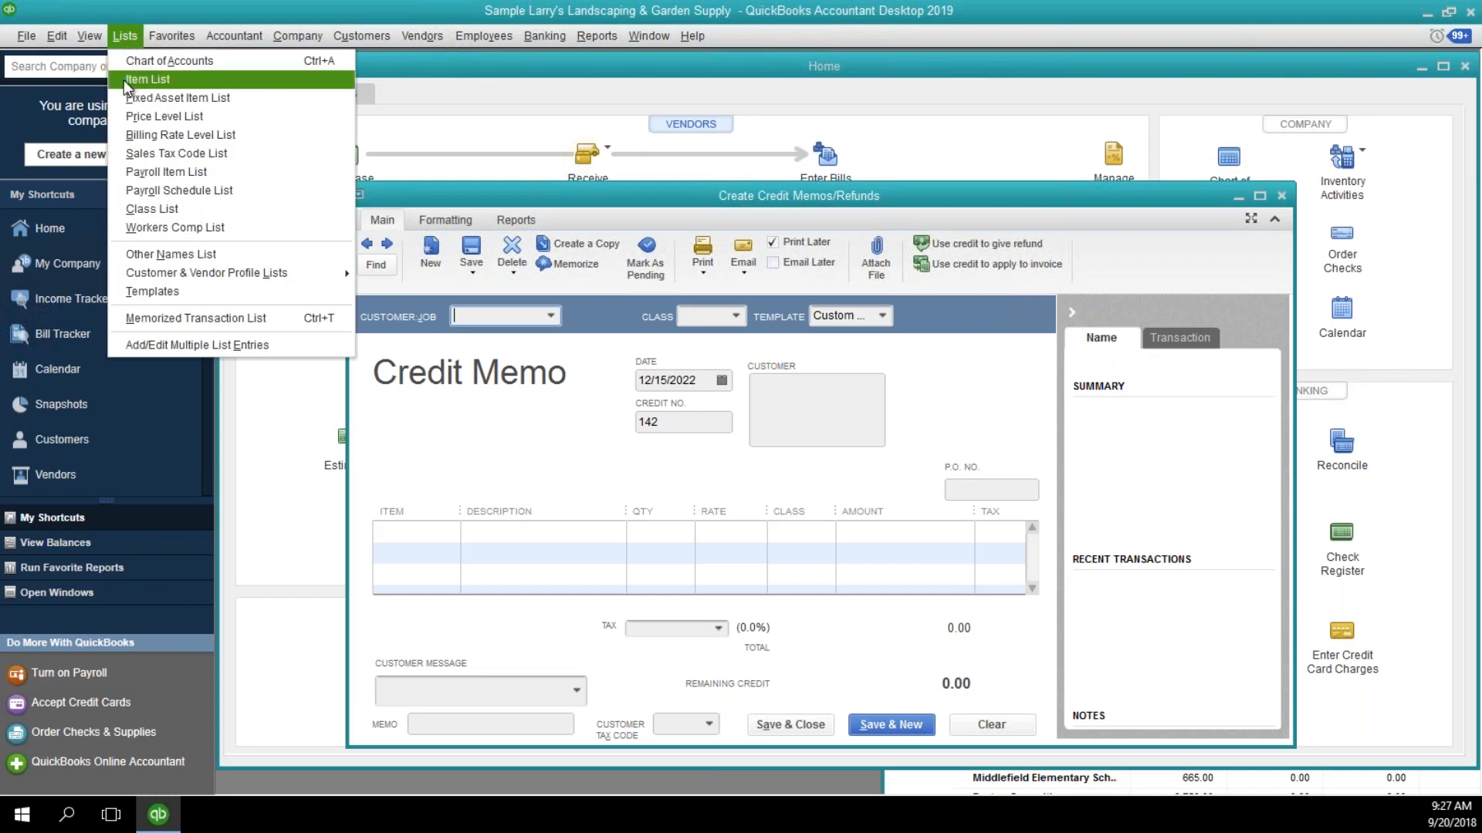
{"action": "left_click", "coordinate": [123, 81]}
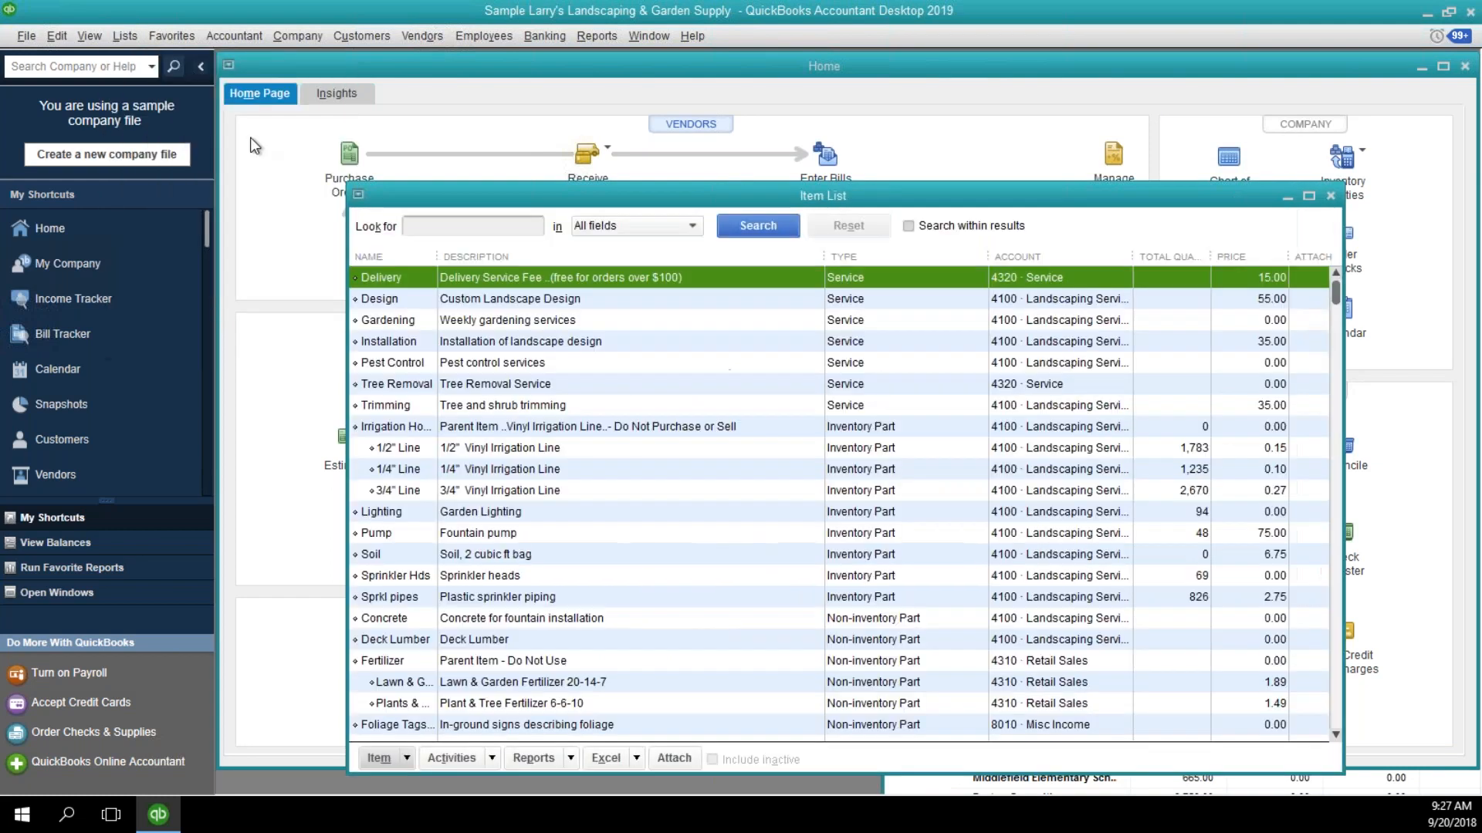
{"action": "left_click", "coordinate": [430, 383]}
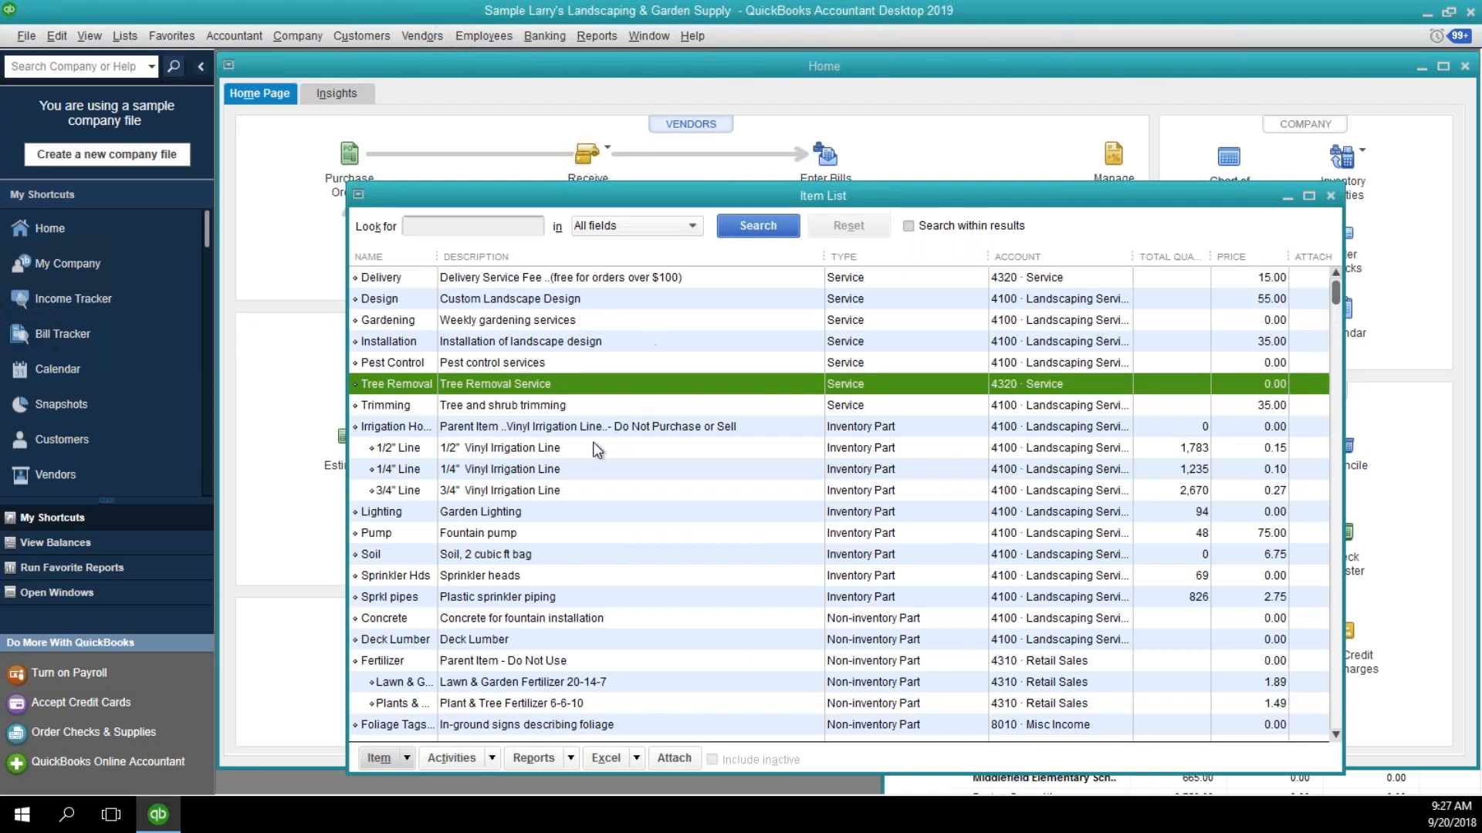
{"action": "scroll", "coordinate": [633, 478], "scroll_direction": "down", "scroll_amount": 5}
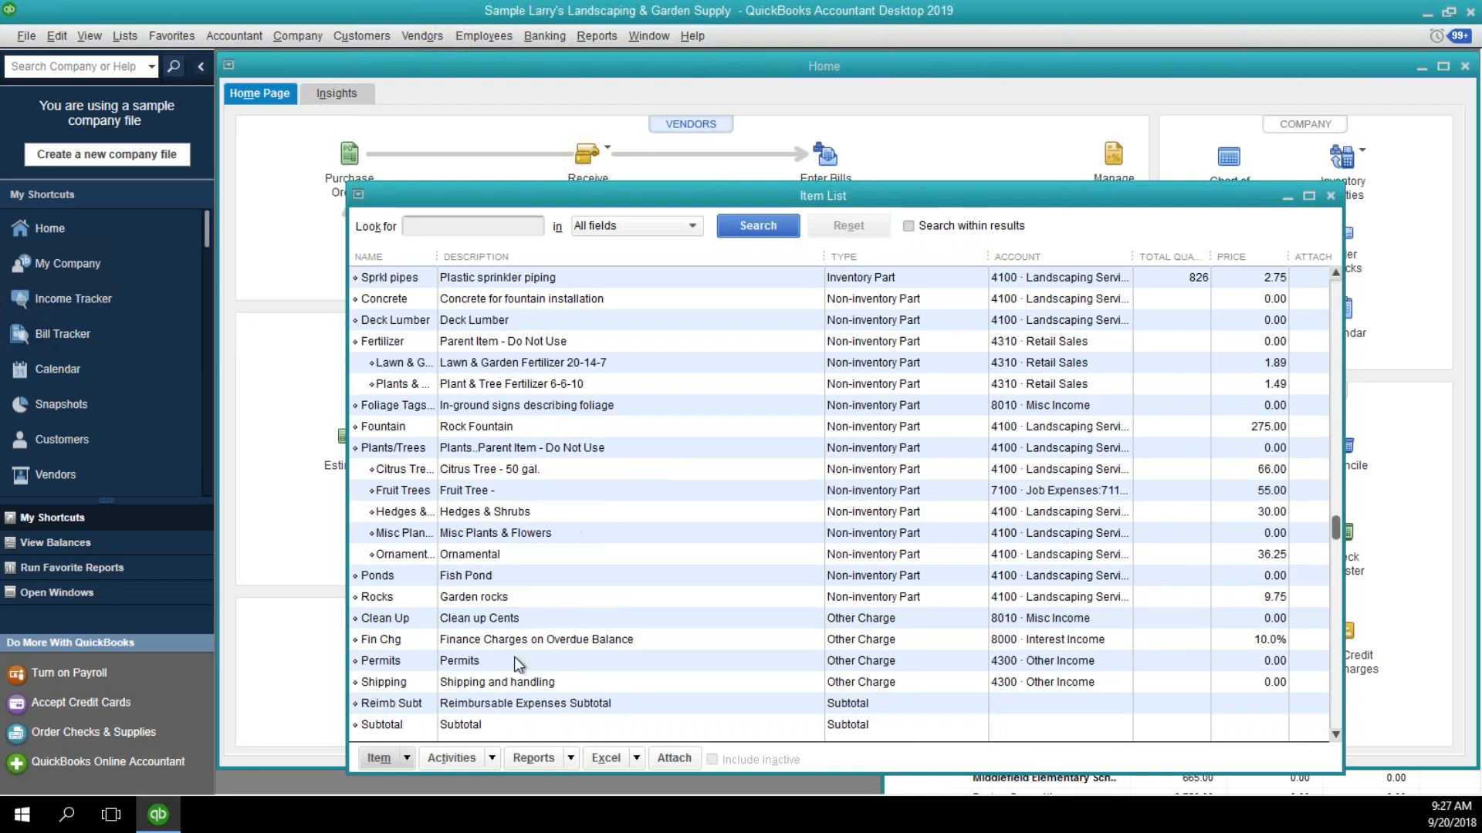
{"action": "right_click", "coordinate": [628, 577]}
{"action": "left_click", "coordinate": [657, 190]}
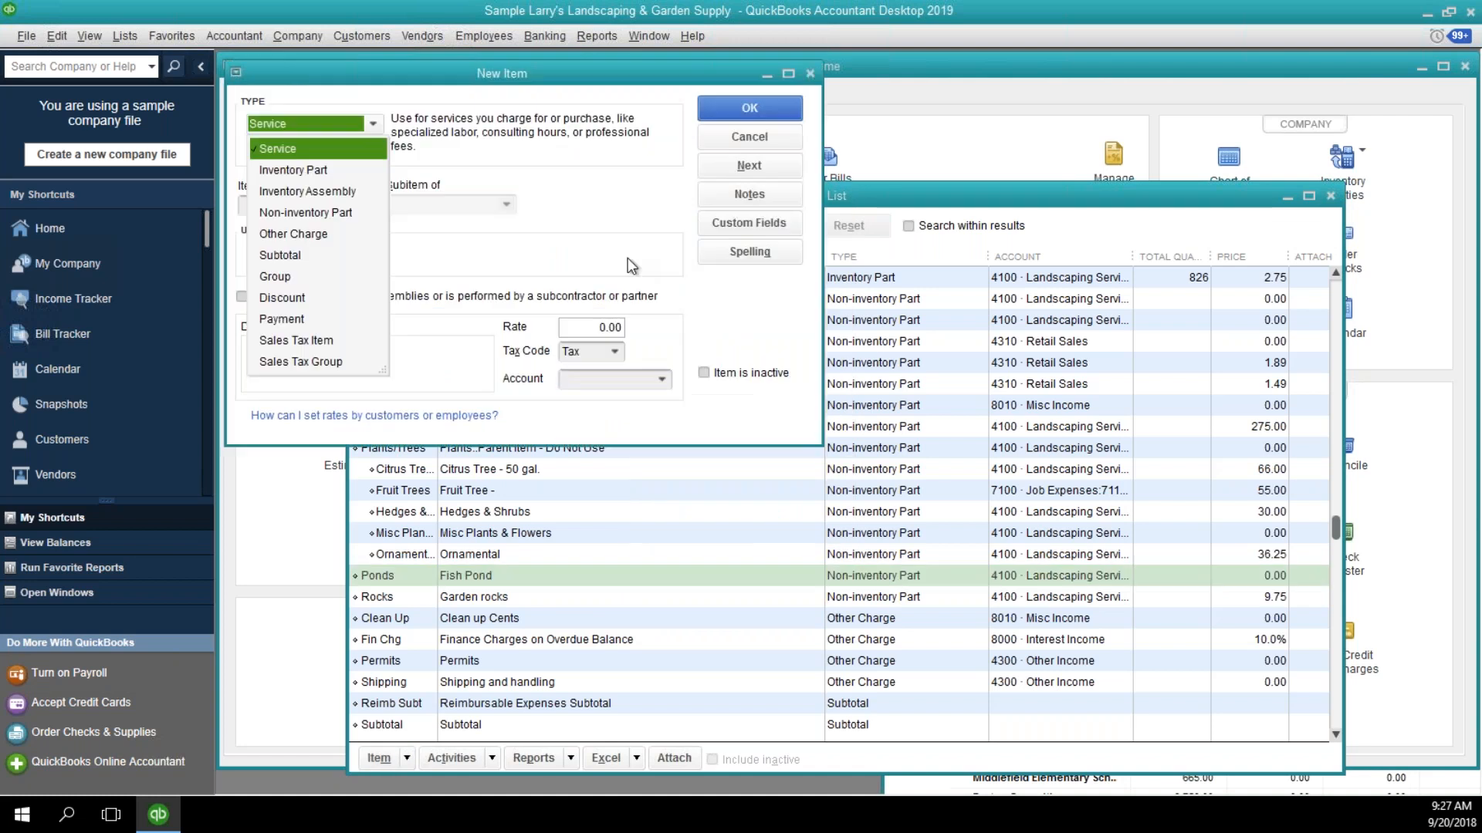
{"action": "left_click", "coordinate": [306, 235]}
{"action": "left_click", "coordinate": [309, 199]}
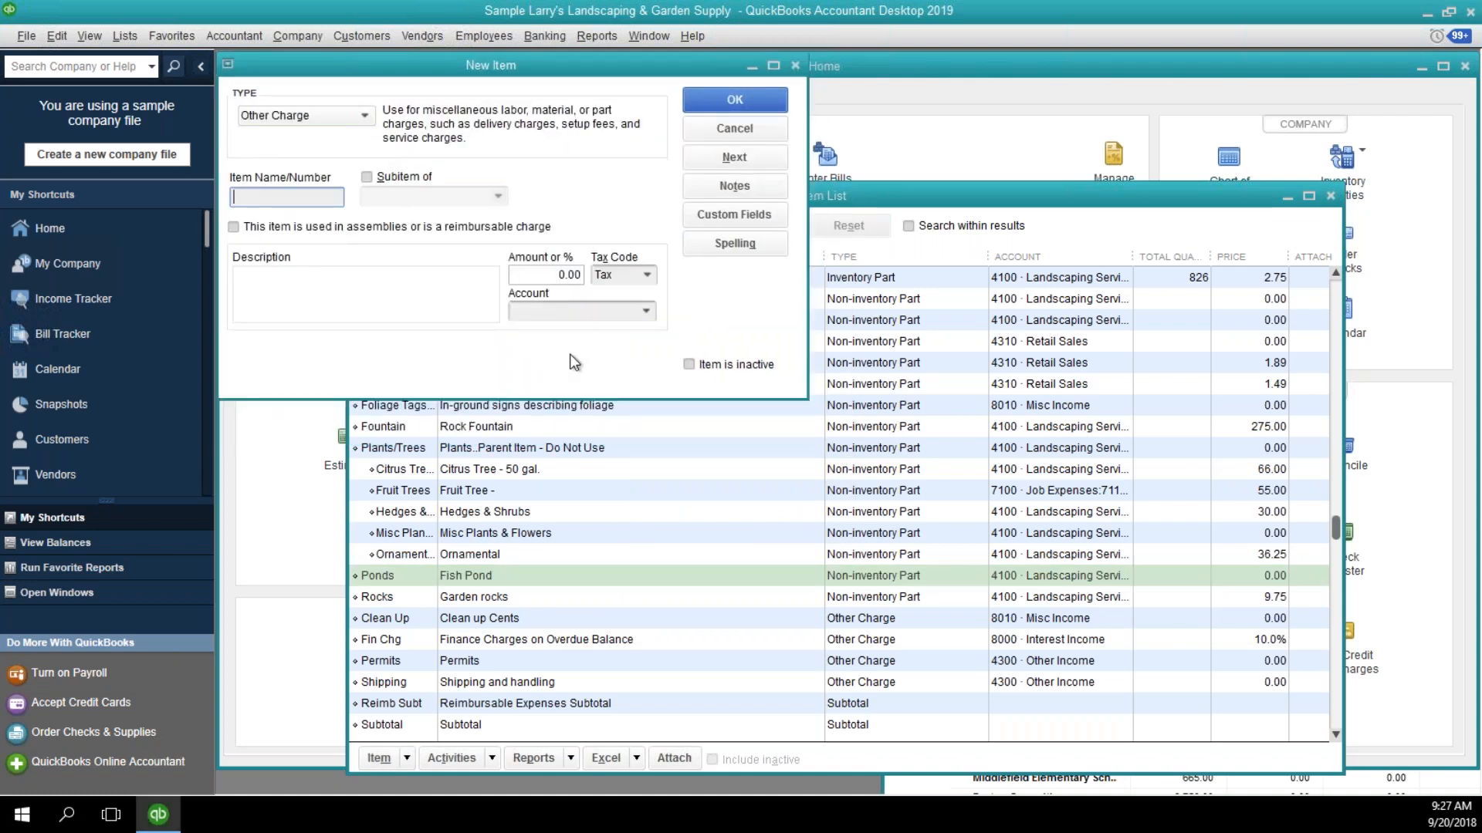
Name the new item Bad Debts and enter Bad Debt as its description.
{"action": "type", "text": "Bad Debts"}
{"action": "key", "text": "Tab"}
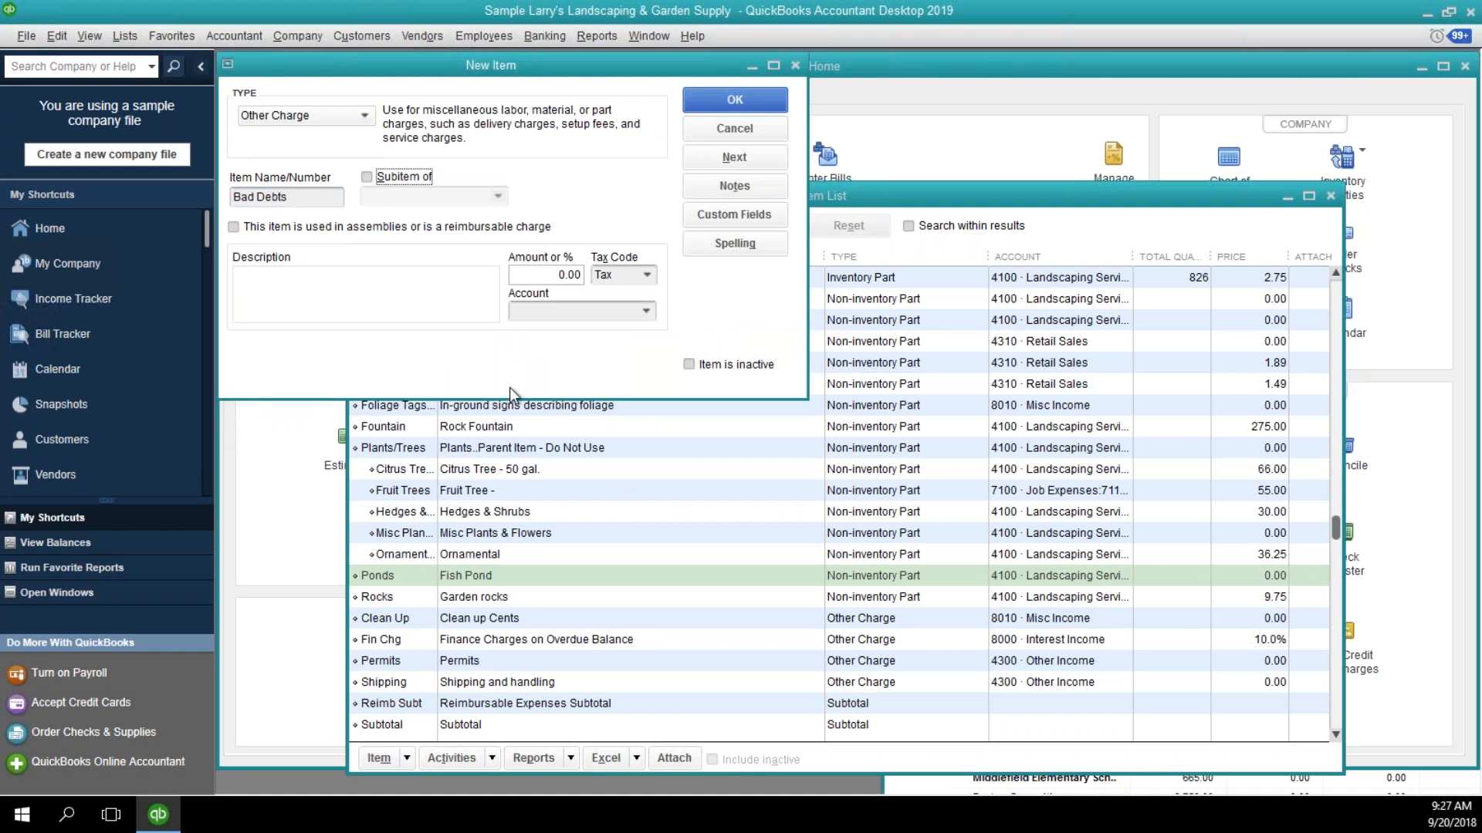
{"action": "key", "text": "Tab"}
{"action": "key", "text": "Tab"}
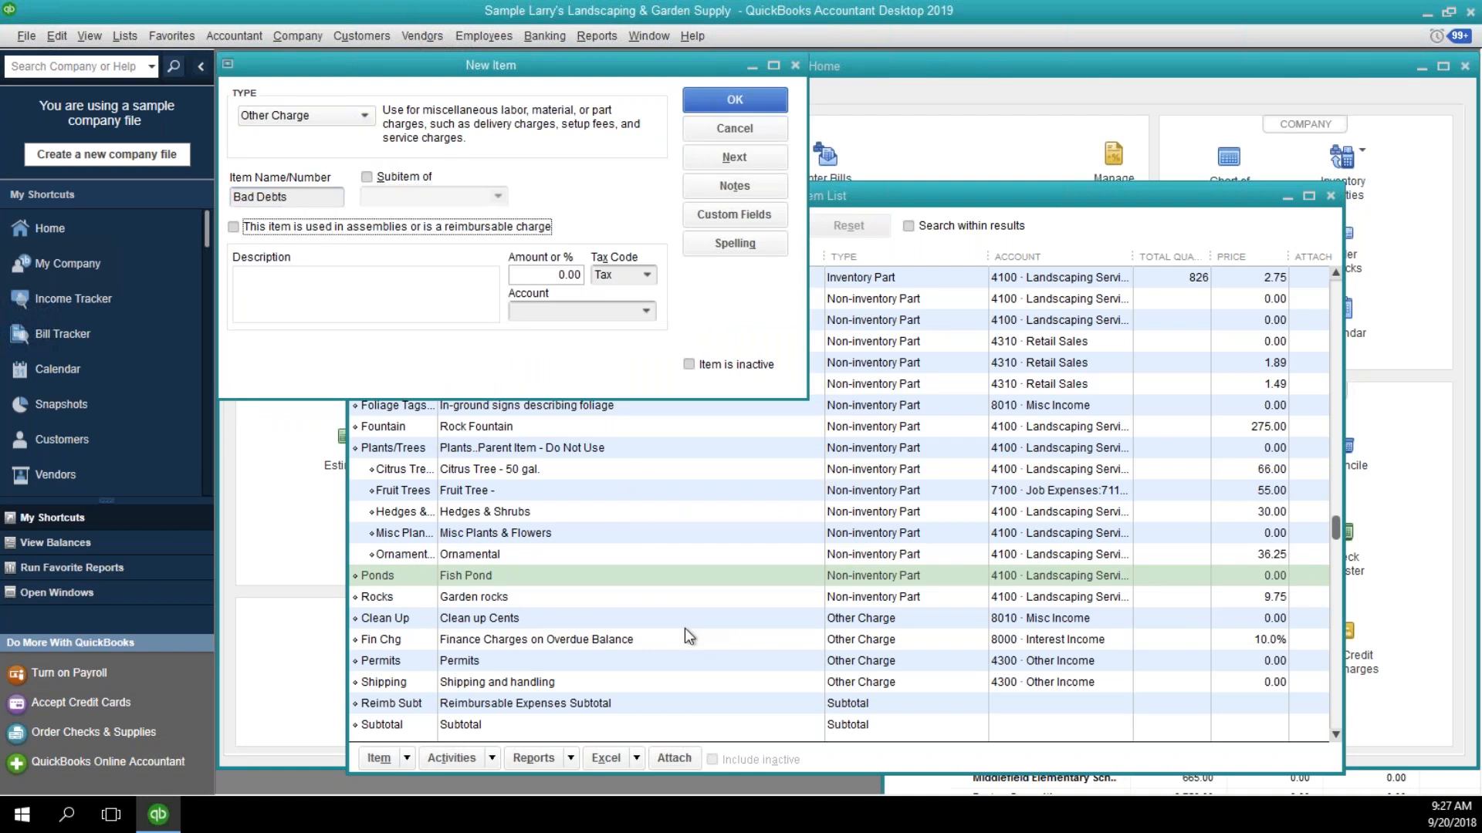
{"action": "type", "text": "Bad Debt"}
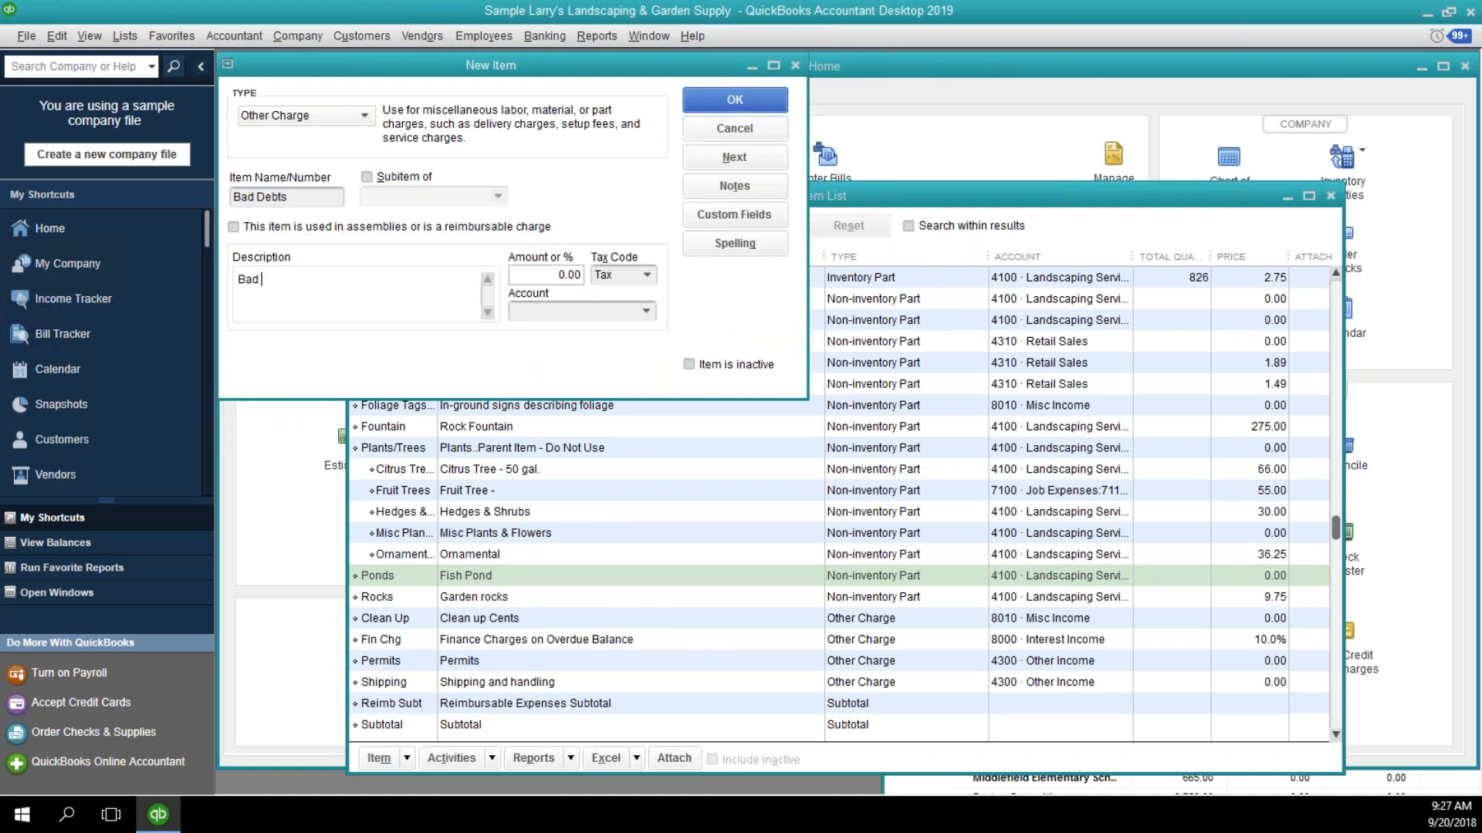
Set the item's tax code to Non and account to 6300 · Bad Debt, save it, and close the Item List.
{"action": "key", "text": "Tab"}
{"action": "key", "text": "Tab"}
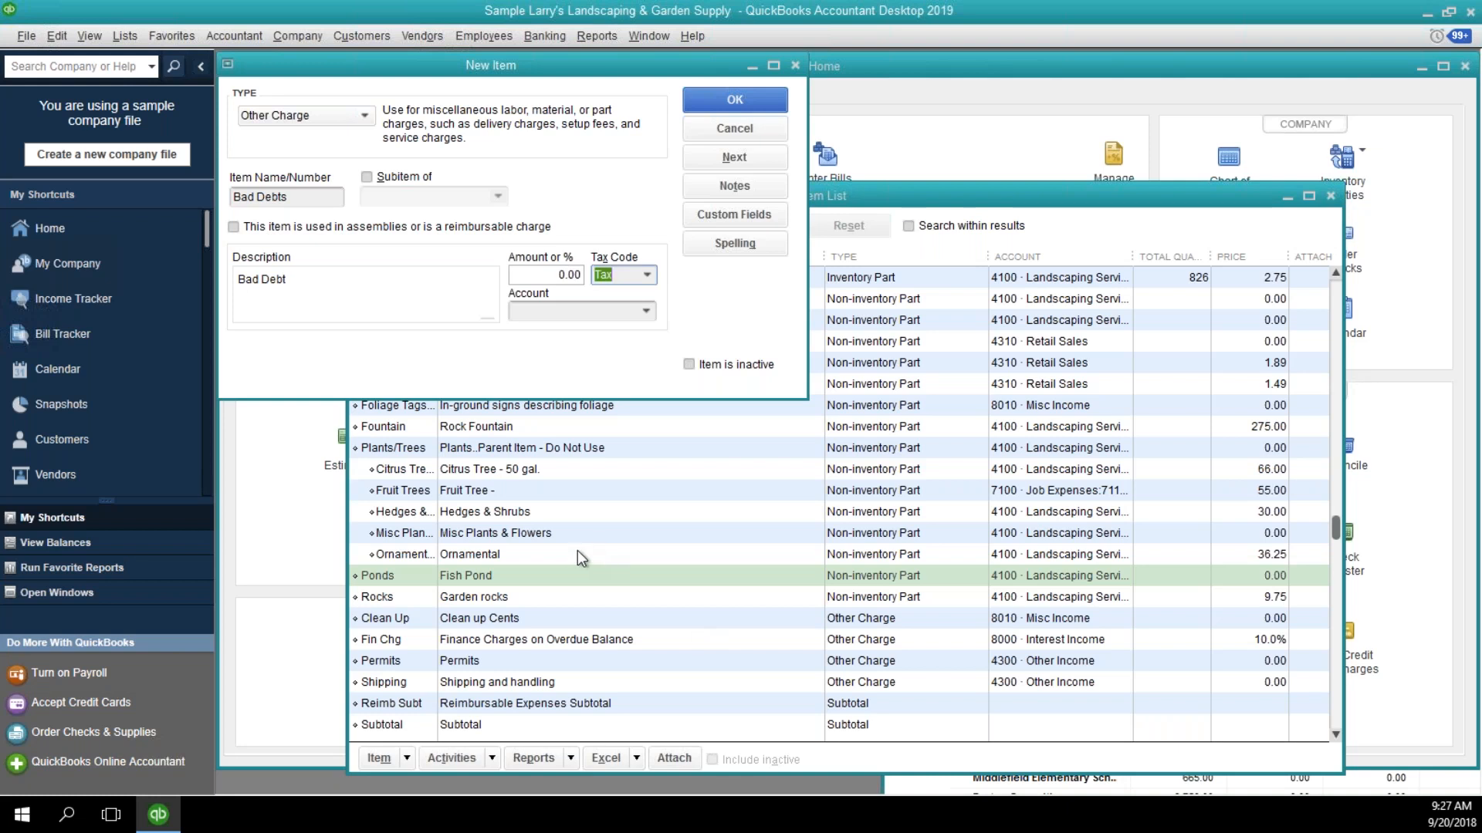
{"action": "type", "text": "Non"}
{"action": "key", "text": "Tab"}
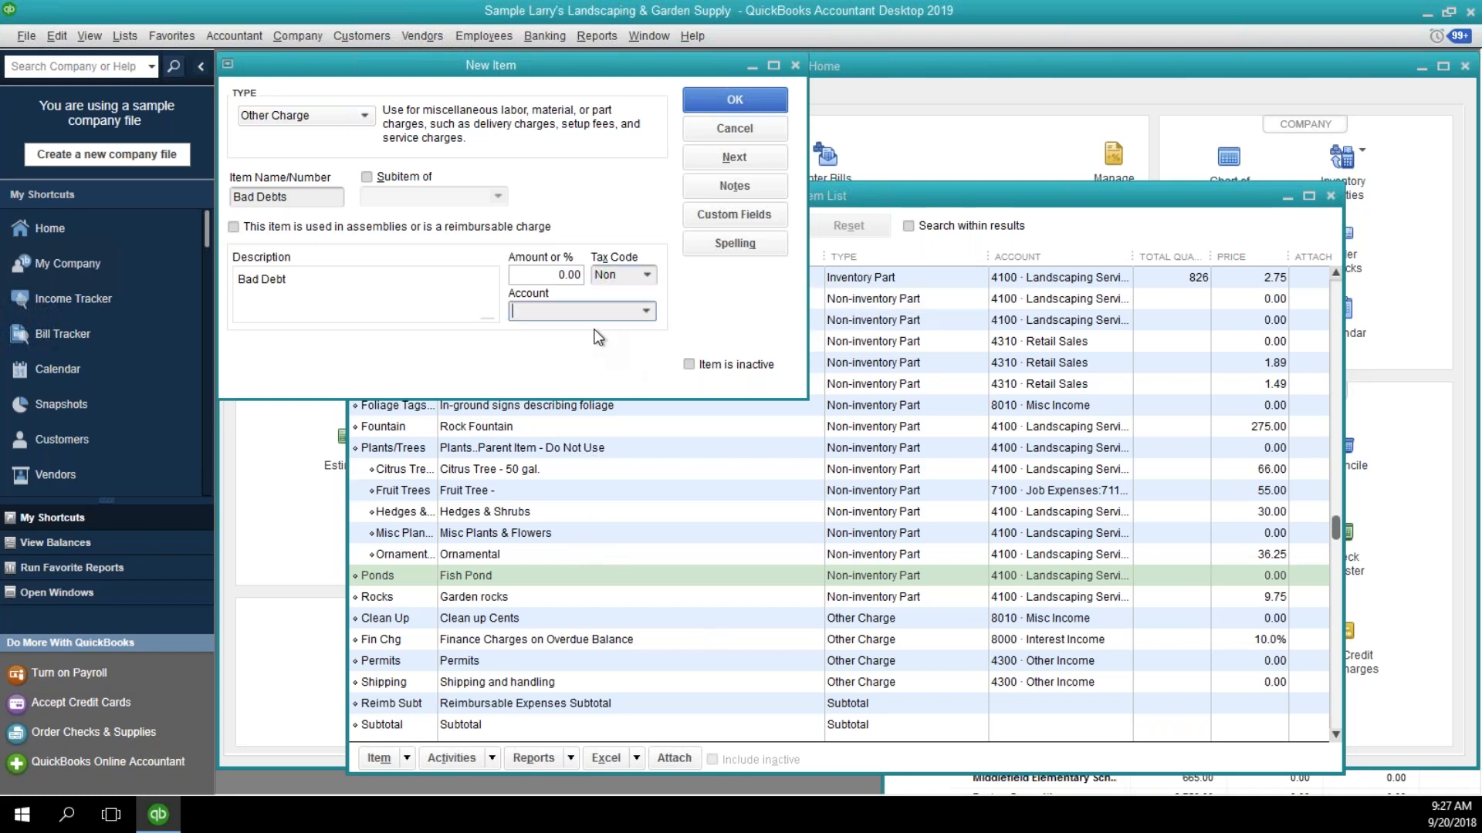
{"action": "left_click", "coordinate": [646, 311]}
{"action": "scroll", "coordinate": [697, 423], "scroll_direction": "down", "scroll_amount": 4}
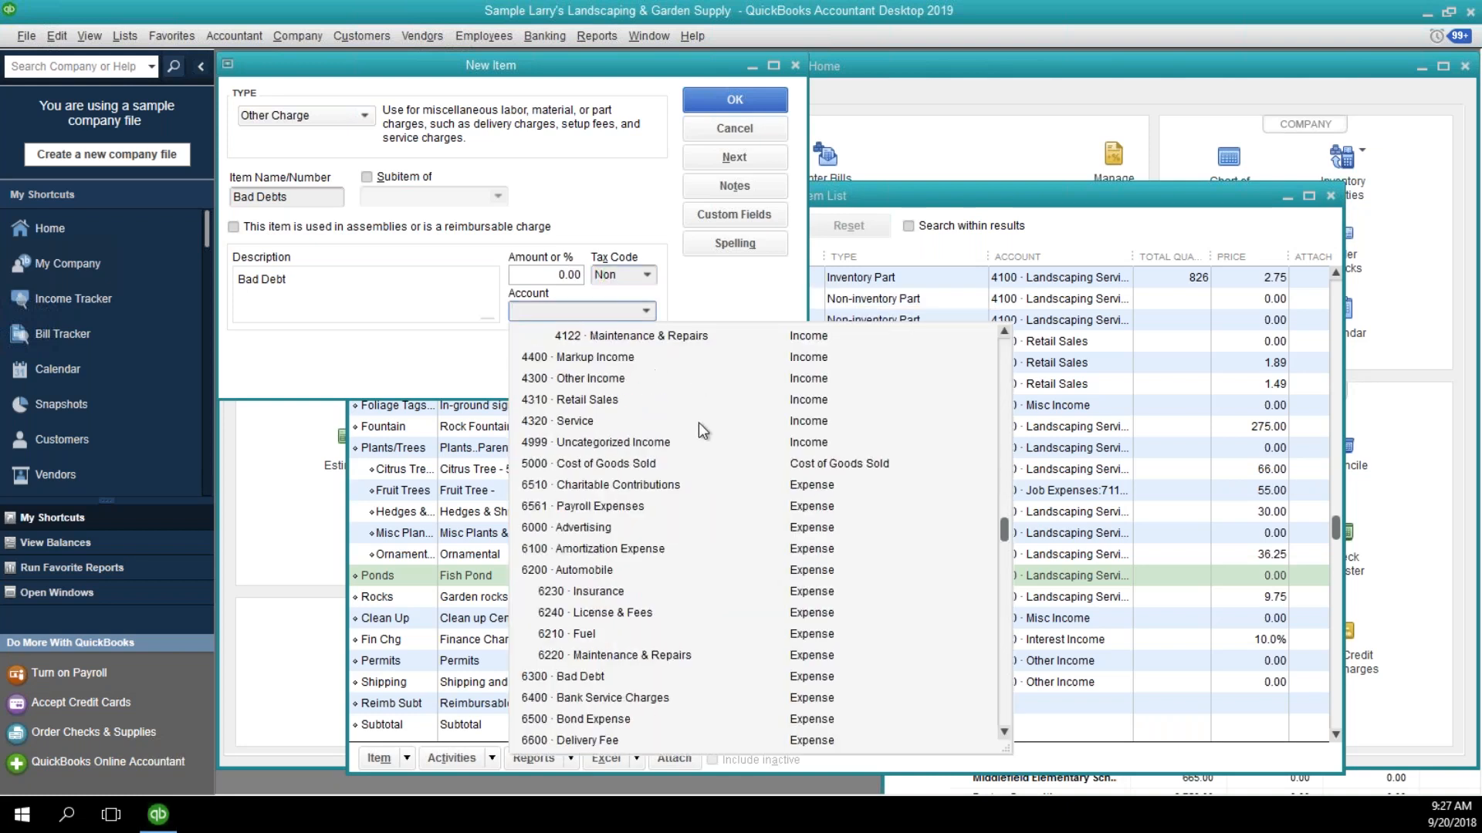
{"action": "left_click", "coordinate": [585, 679]}
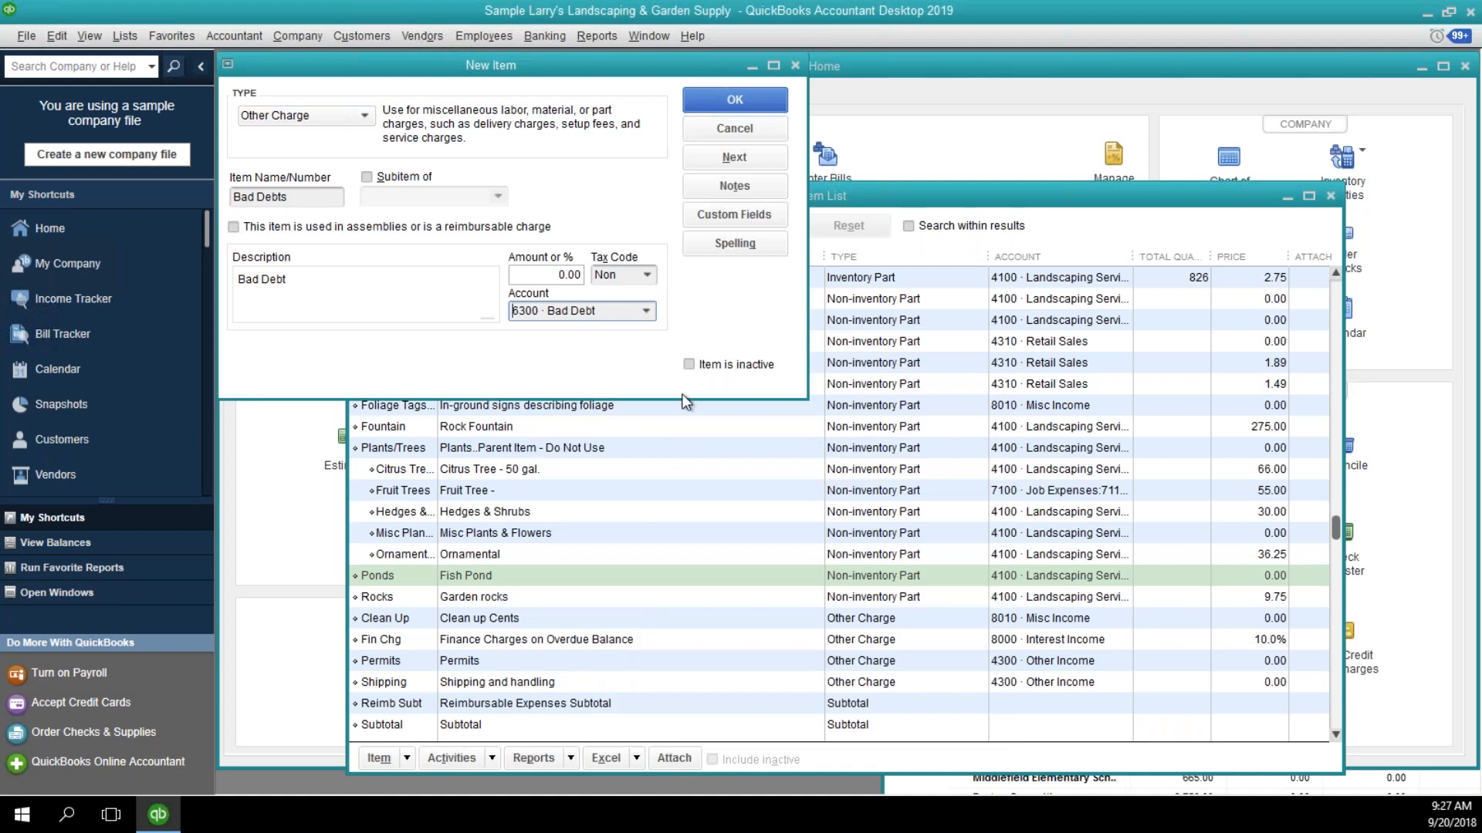
{"action": "left_click", "coordinate": [743, 105]}
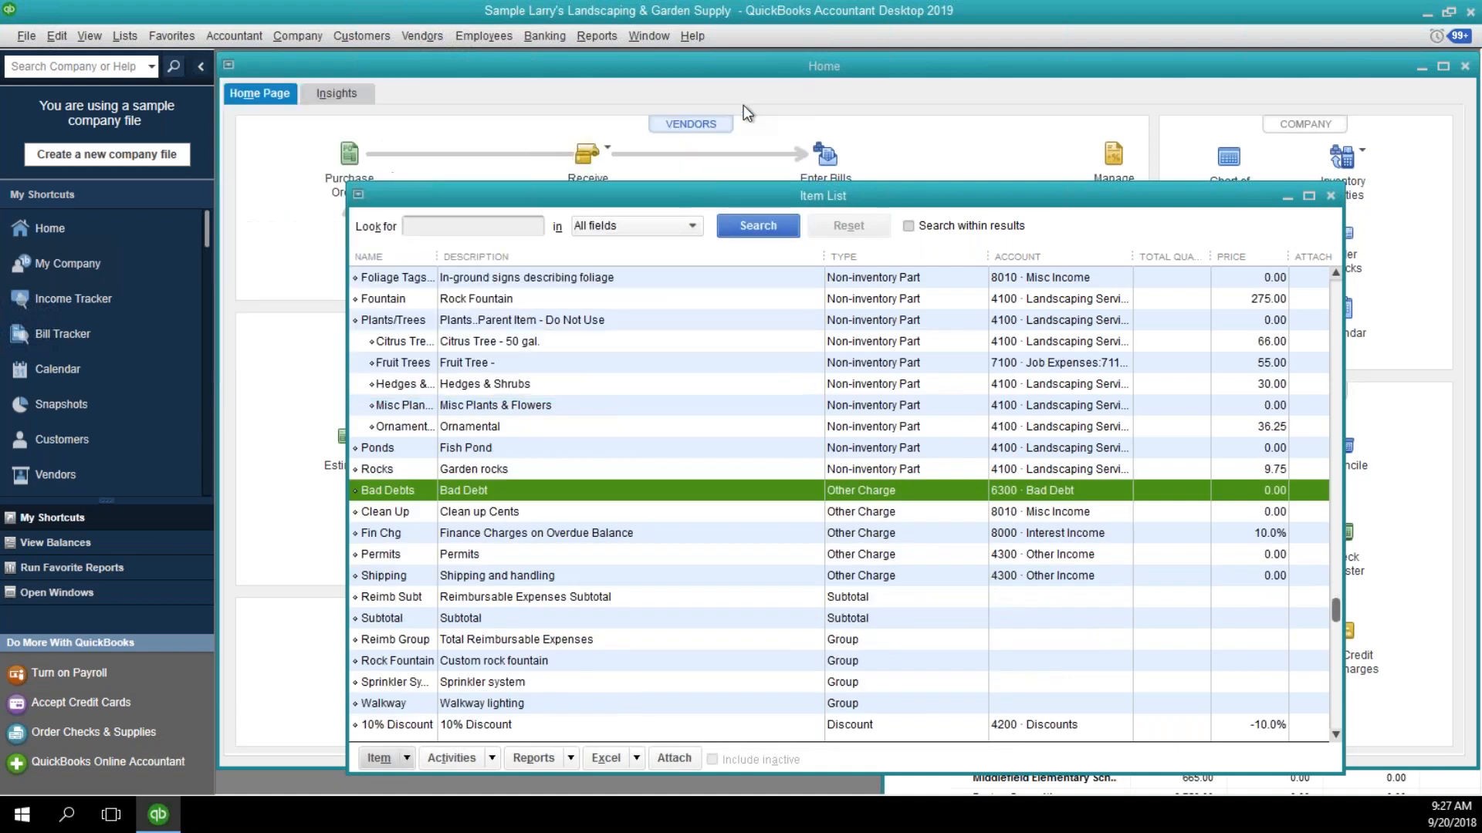
{"action": "left_click", "coordinate": [1332, 199]}
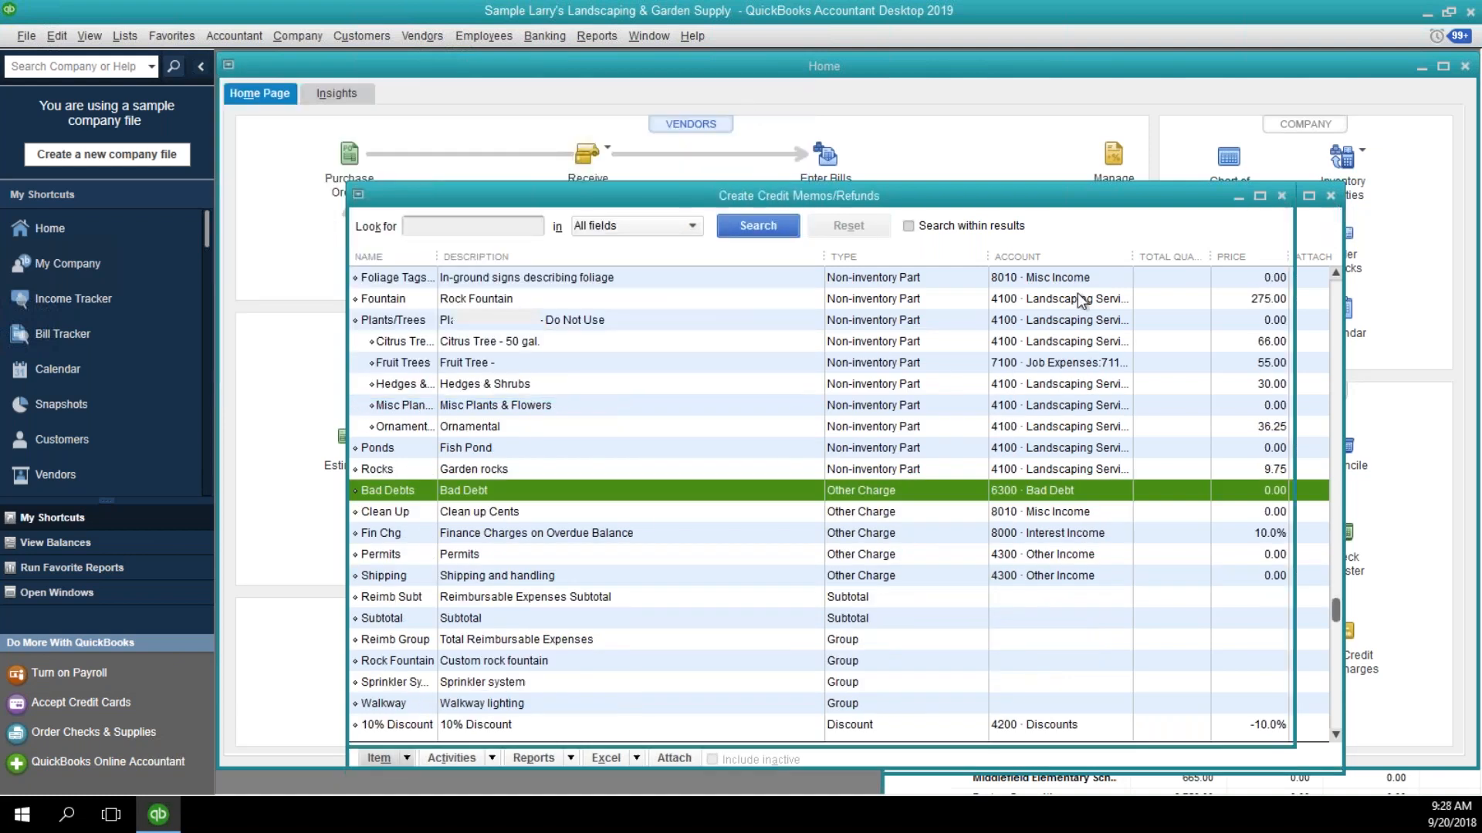
Assign the credit memo to the same customer's Residential job as invoice 103, and start its first item line.
{"action": "left_click", "coordinate": [551, 316]}
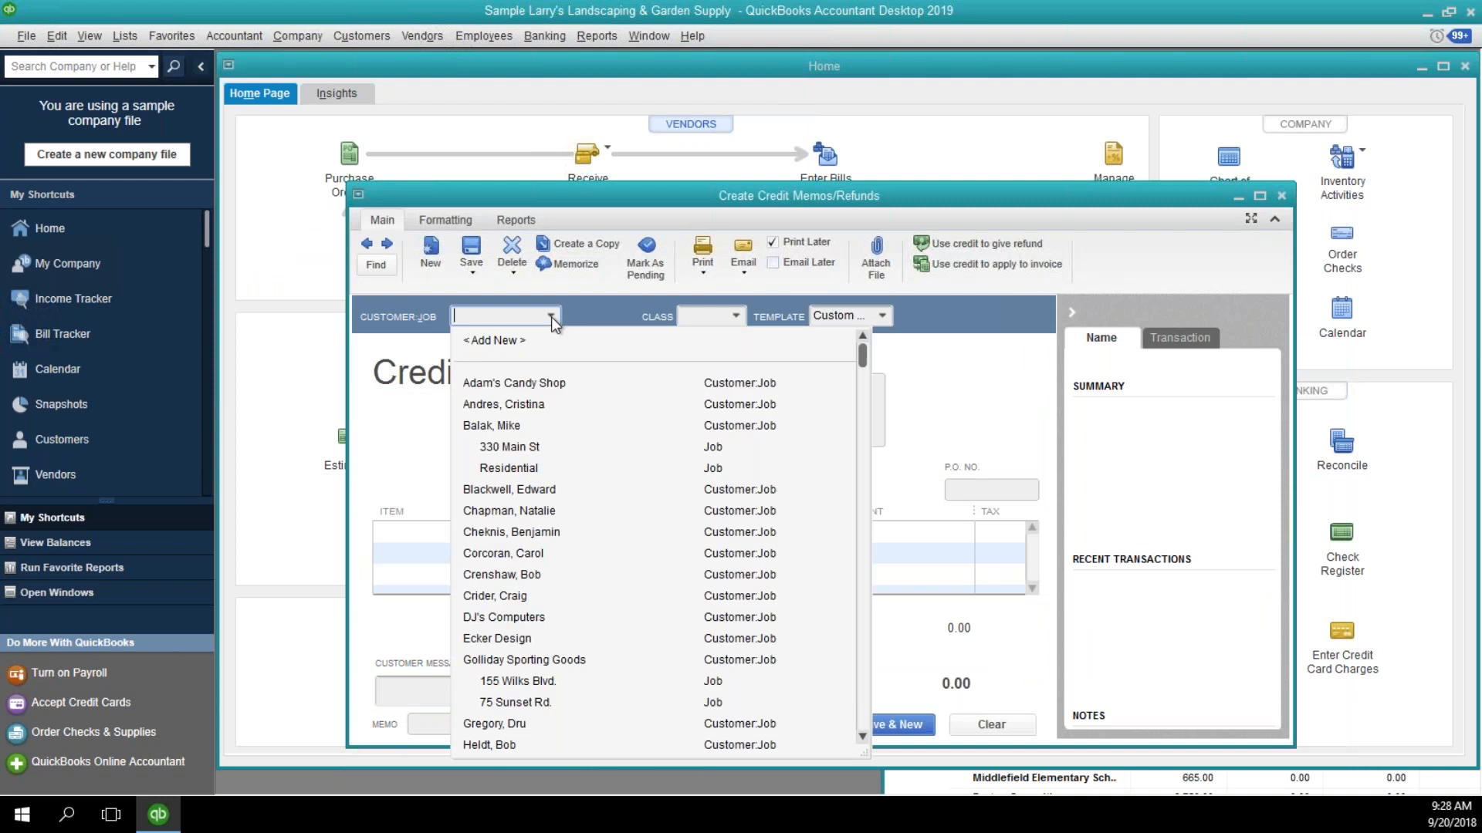
{"action": "scroll", "coordinate": [673, 463], "scroll_direction": "down", "scroll_amount": 7}
{"action": "scroll", "coordinate": [670, 461], "scroll_direction": "down", "scroll_amount": 4}
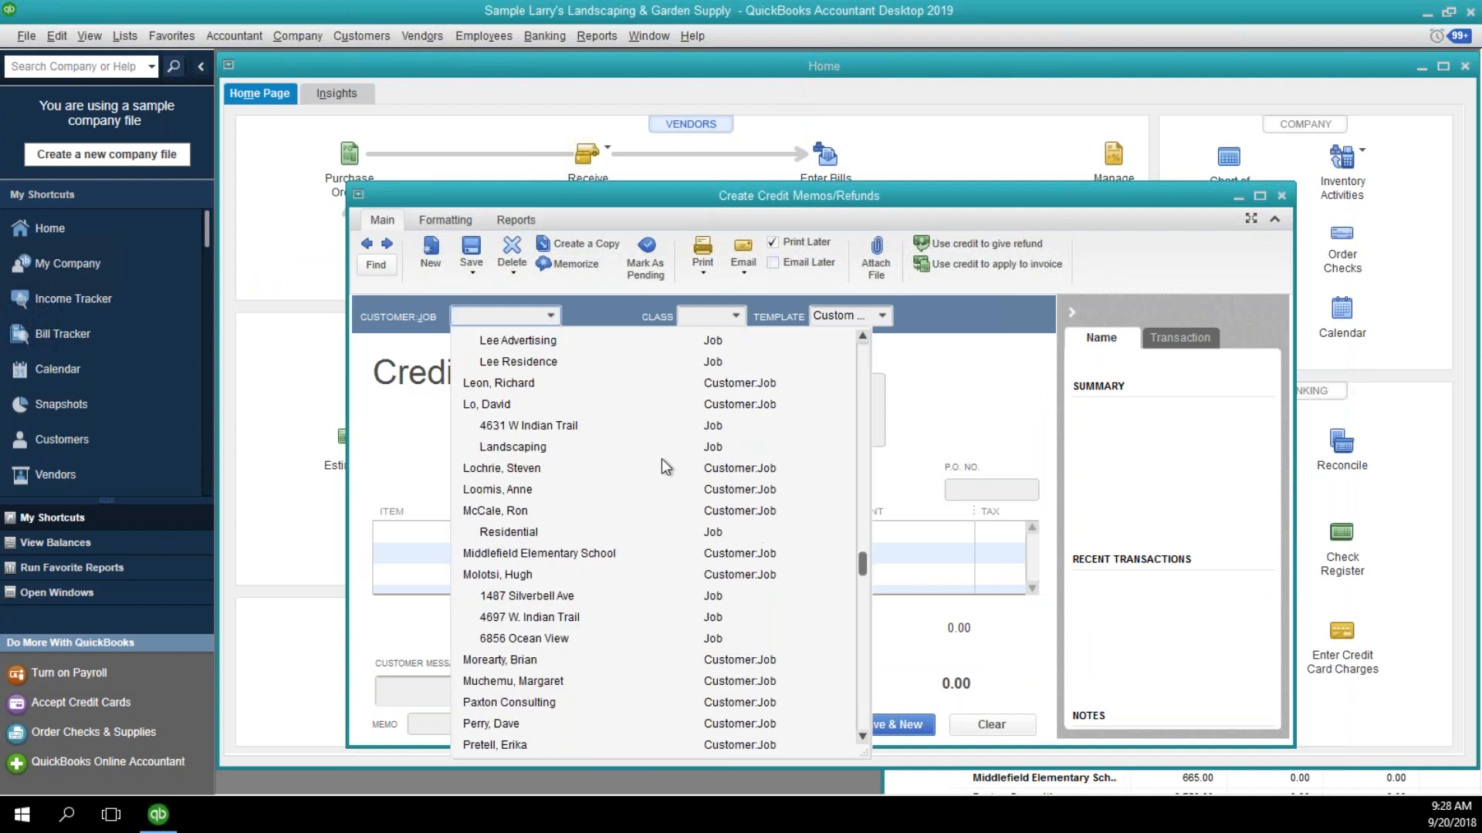
{"action": "scroll", "coordinate": [662, 459], "scroll_direction": "down", "scroll_amount": 3}
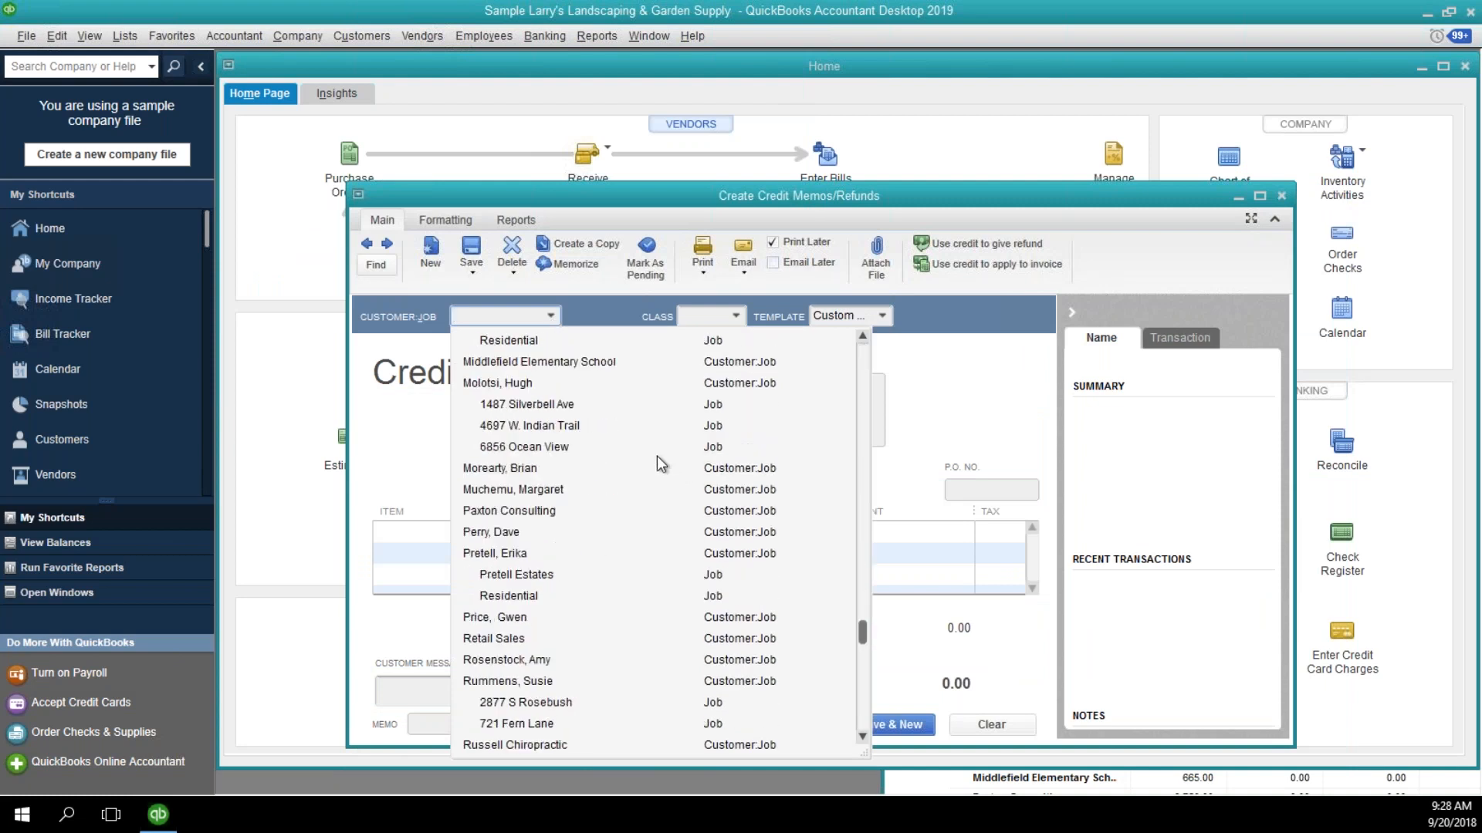
{"action": "left_click", "coordinate": [531, 594]}
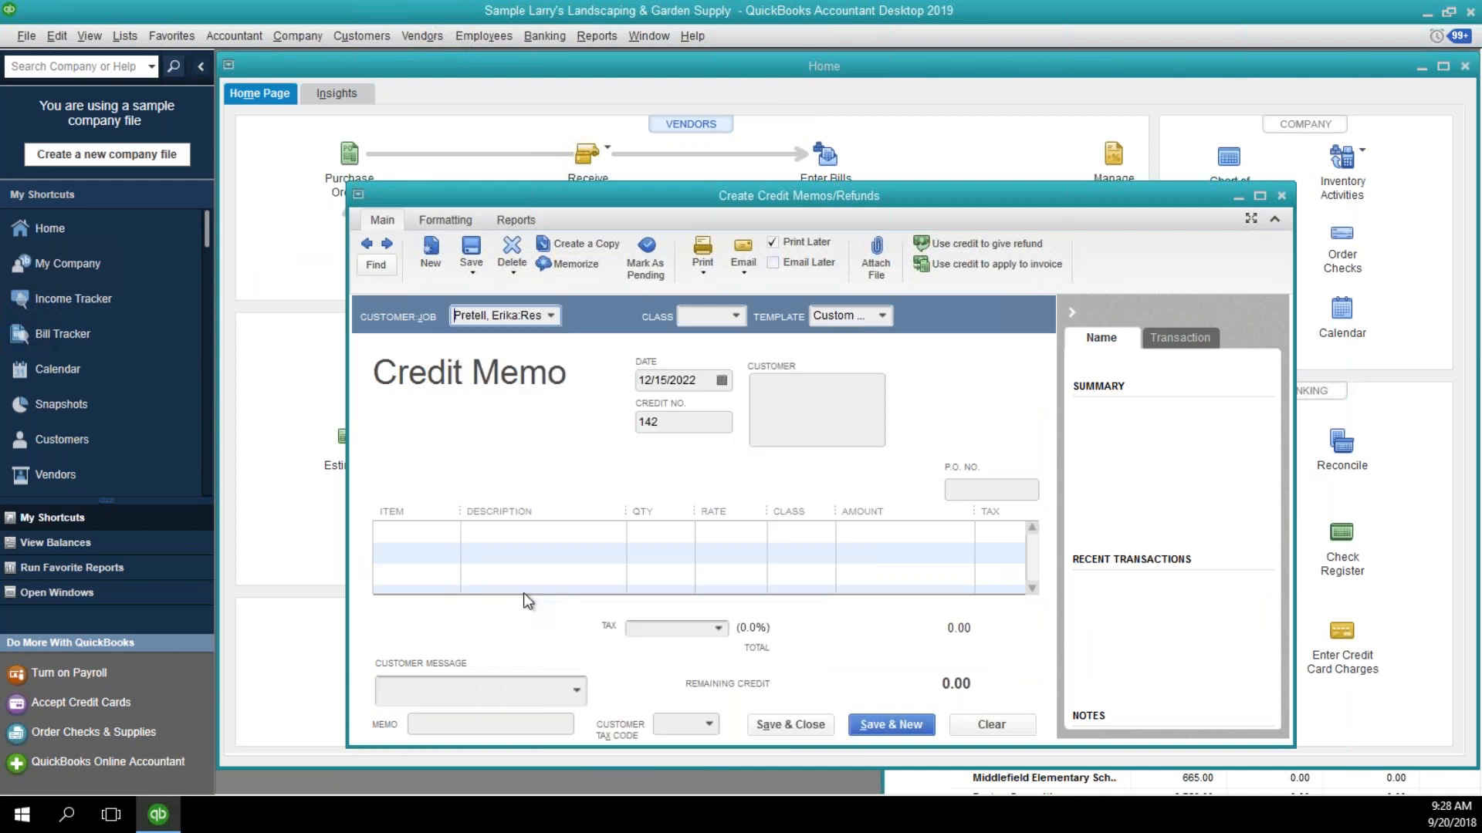
{"action": "left_click", "coordinate": [454, 545]}
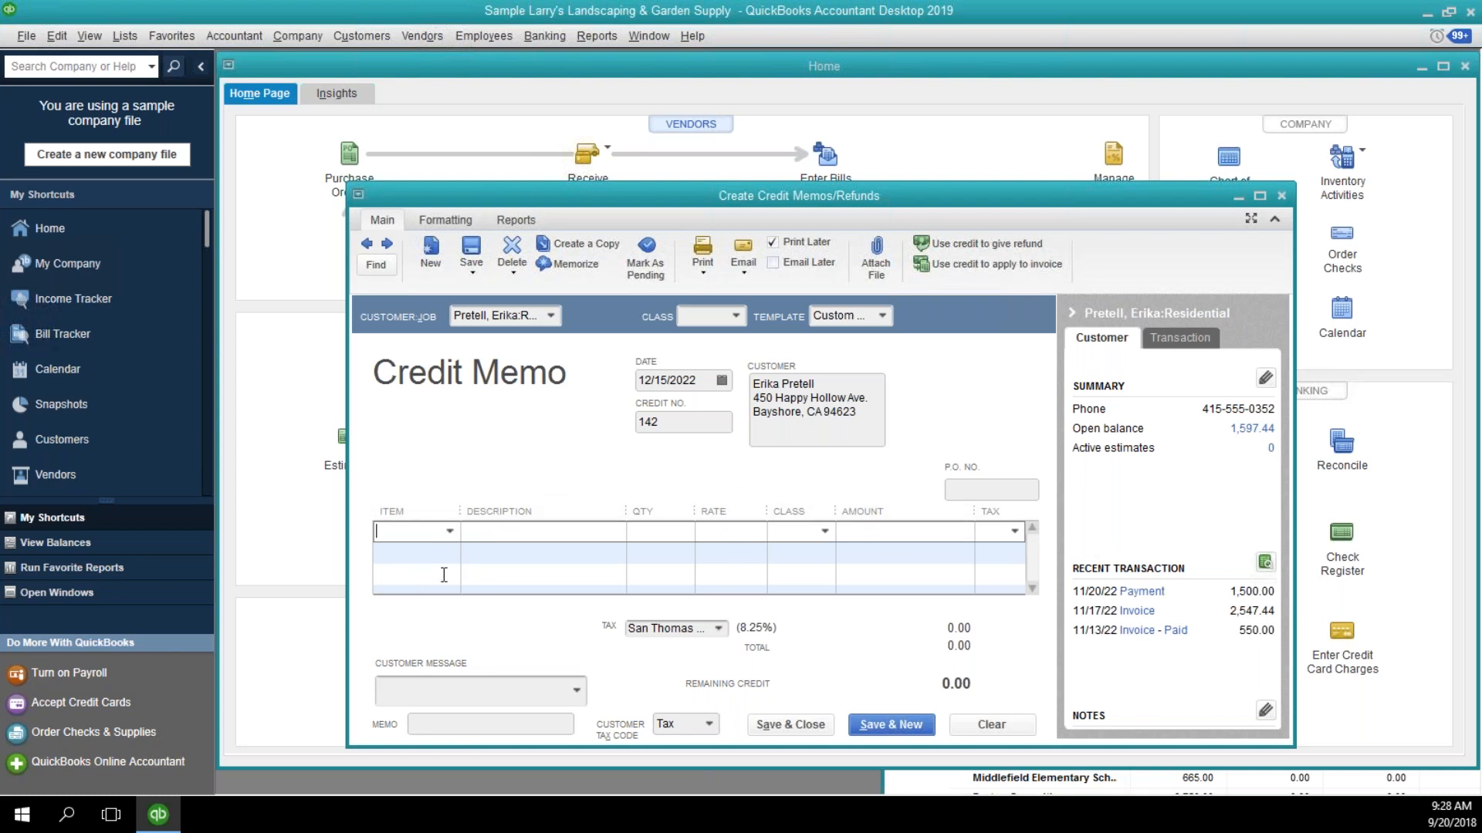
Fill the credit memo's first line with the Bad Debts item and an amount of 950.00, keeping it non-taxable.
{"action": "left_click", "coordinate": [448, 530]}
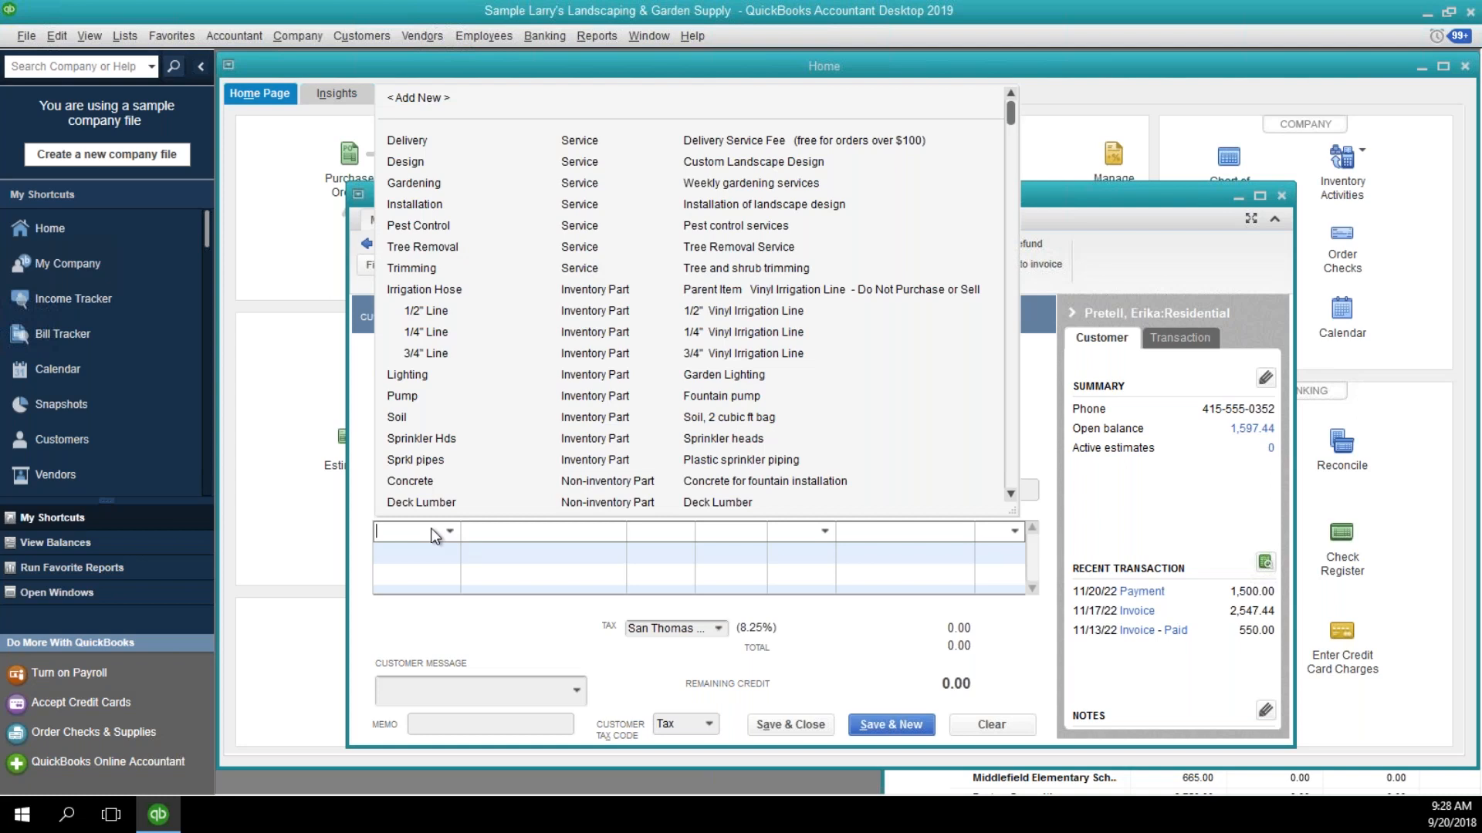
{"action": "type", "text": "Bad Debts"}
{"action": "key", "text": "Tab"}
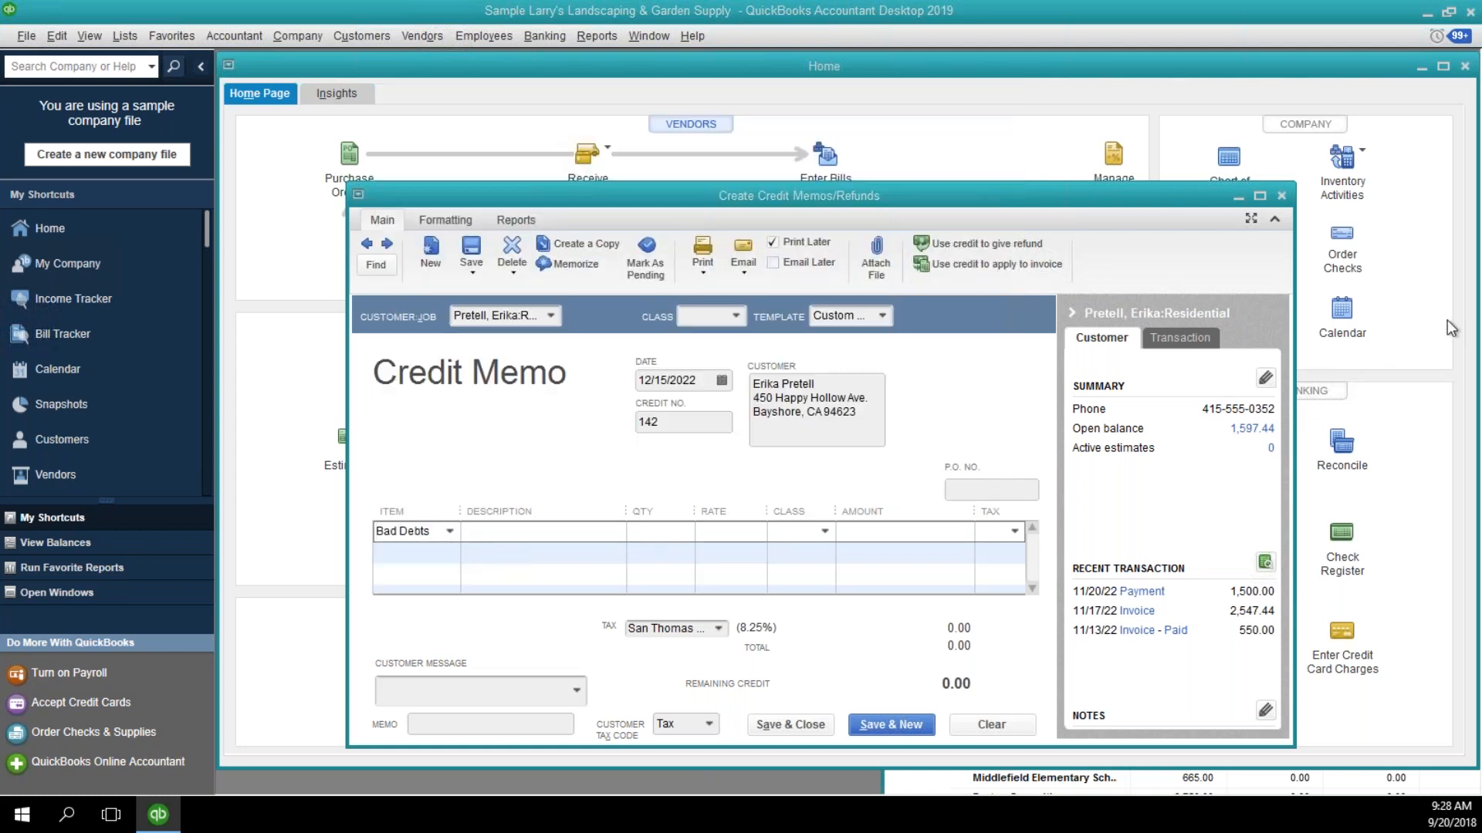
{"action": "left_click", "coordinate": [878, 528]}
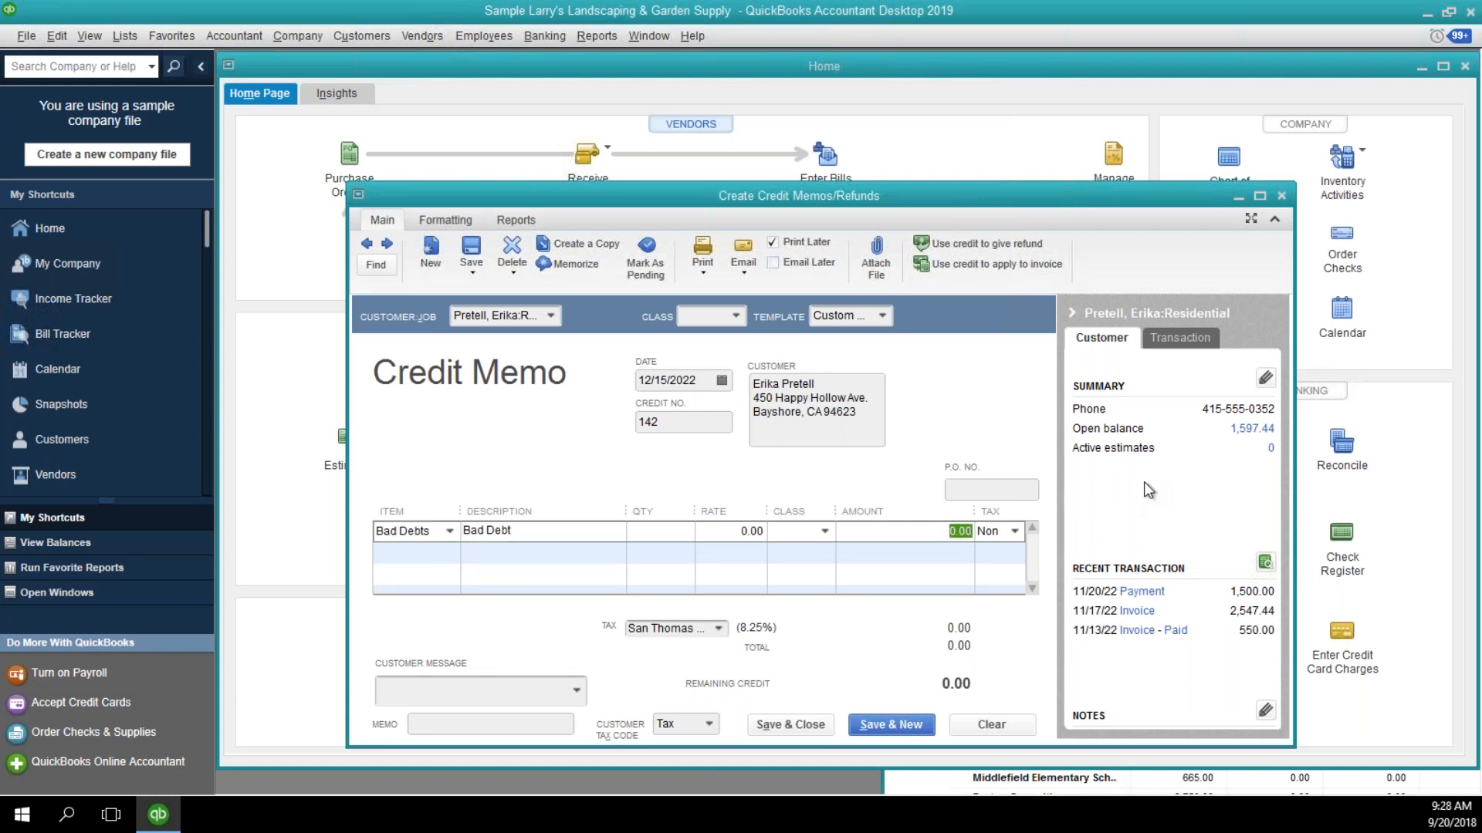
{"action": "type", "text": "950.00"}
{"action": "key", "text": "Tab"}
Add a second Bad Debts line to the credit memo with a rate of 1,300.00 and tax code Tax.
{"action": "key", "text": "Tab"}
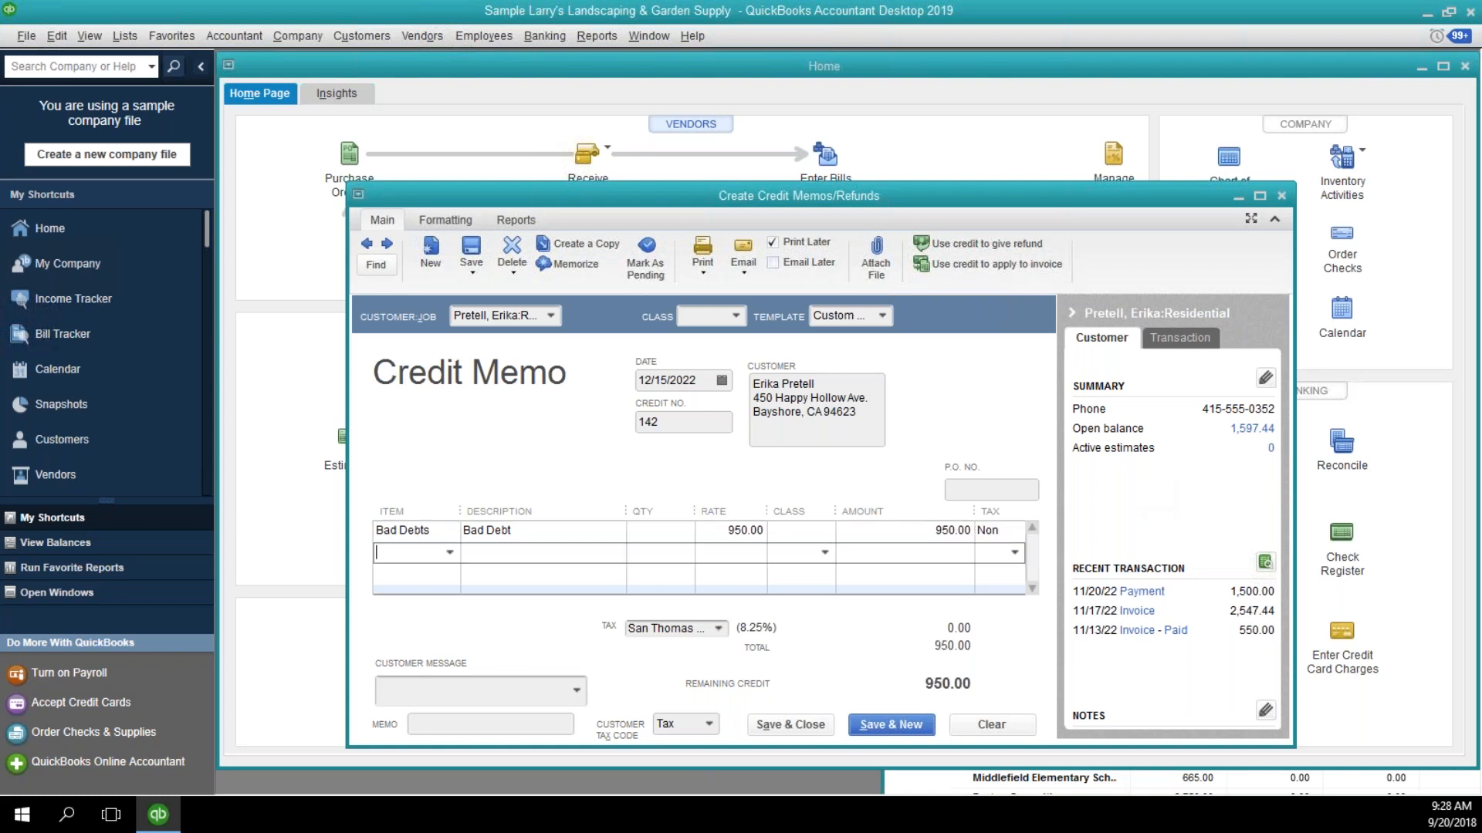
{"action": "type", "text": "Bad Debts"}
{"action": "key", "text": "Tab"}
{"action": "key", "text": "Tab"}
{"action": "key", "text": "Tab"}
{"action": "type", "text": "1300"}
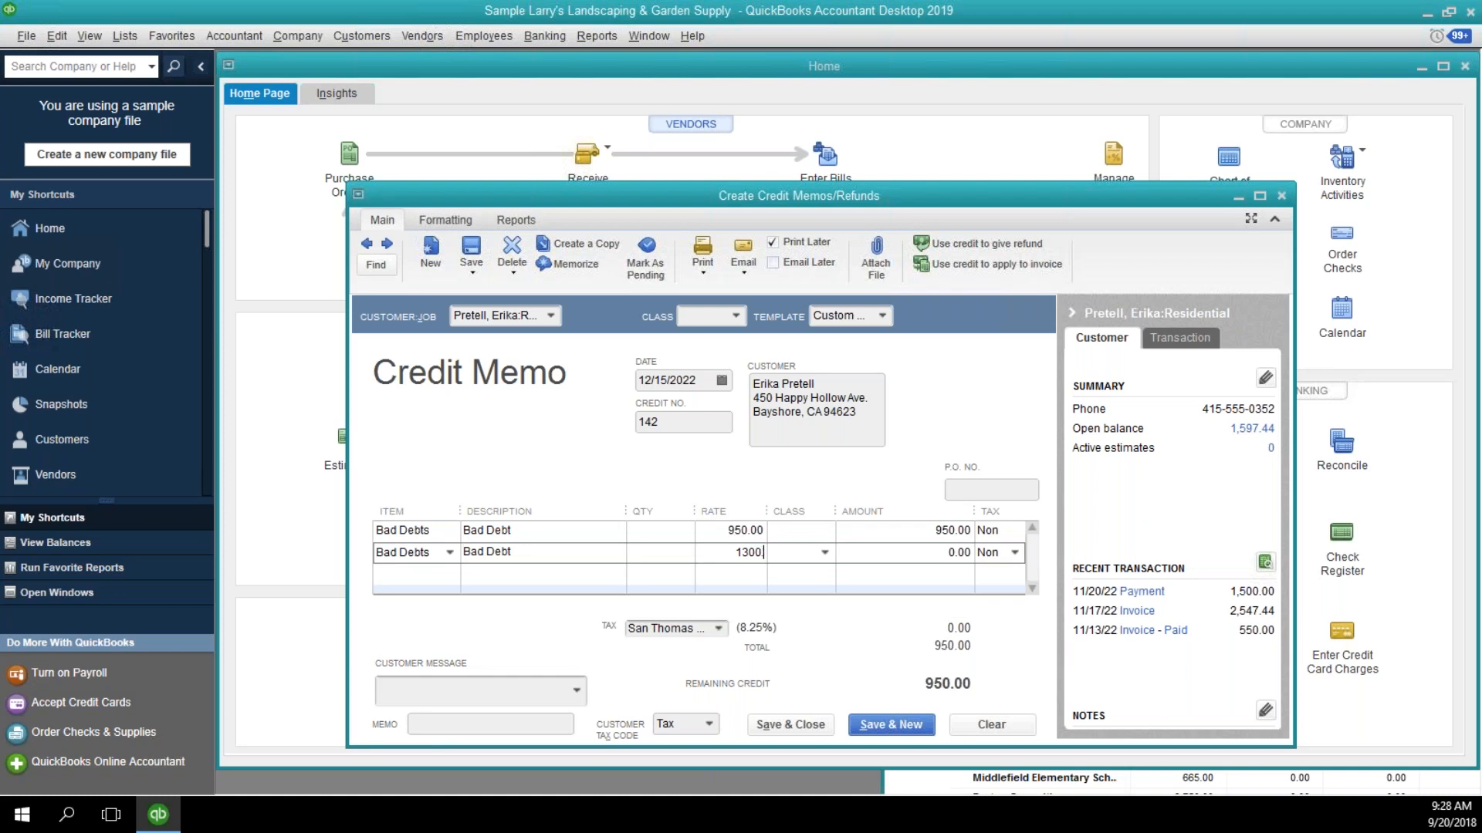
{"action": "key", "text": "Tab"}
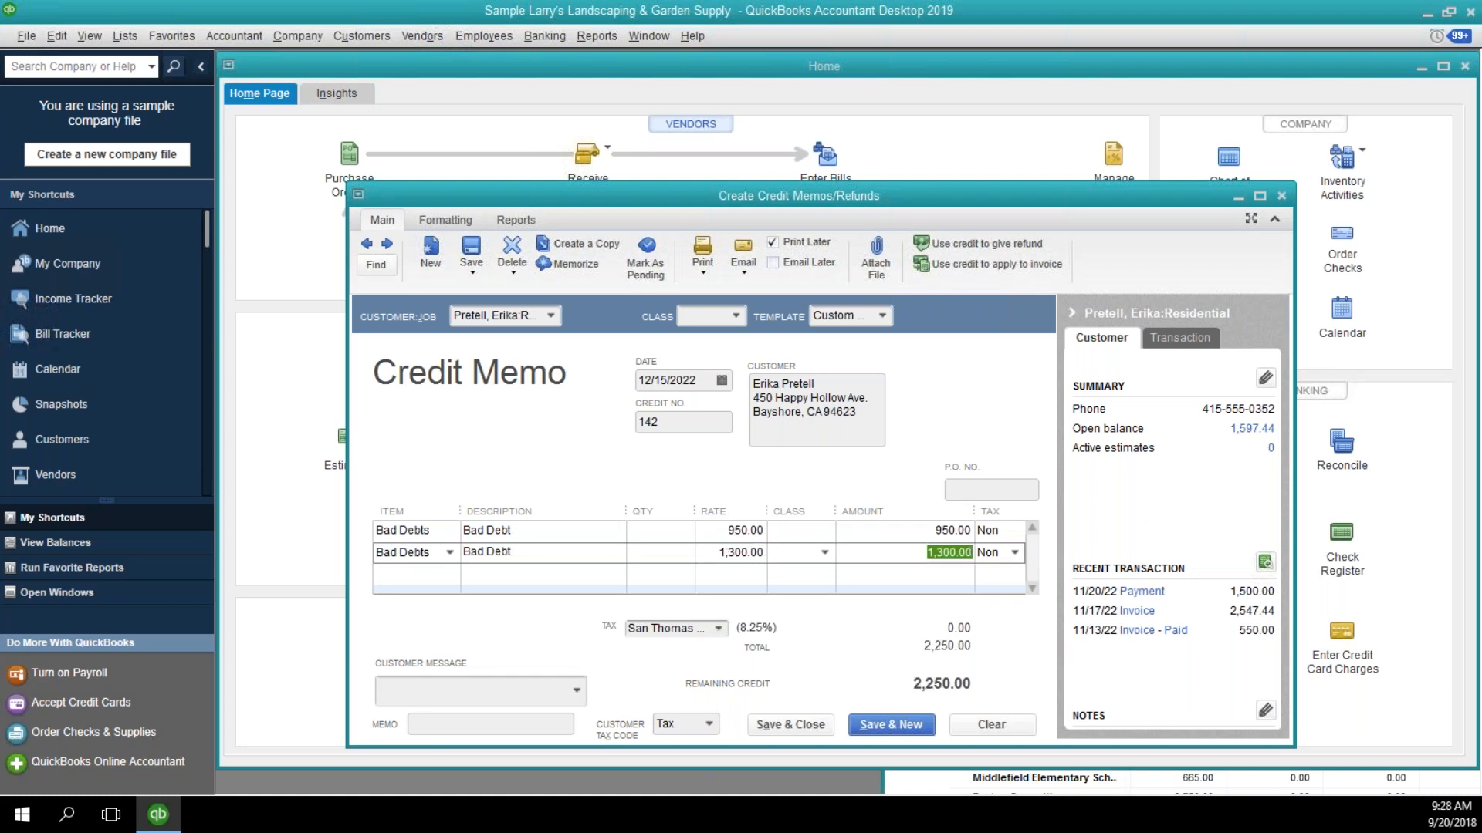
{"action": "key", "text": "Tab"}
{"action": "type", "text": "t"}
{"action": "key", "text": "Tab"}
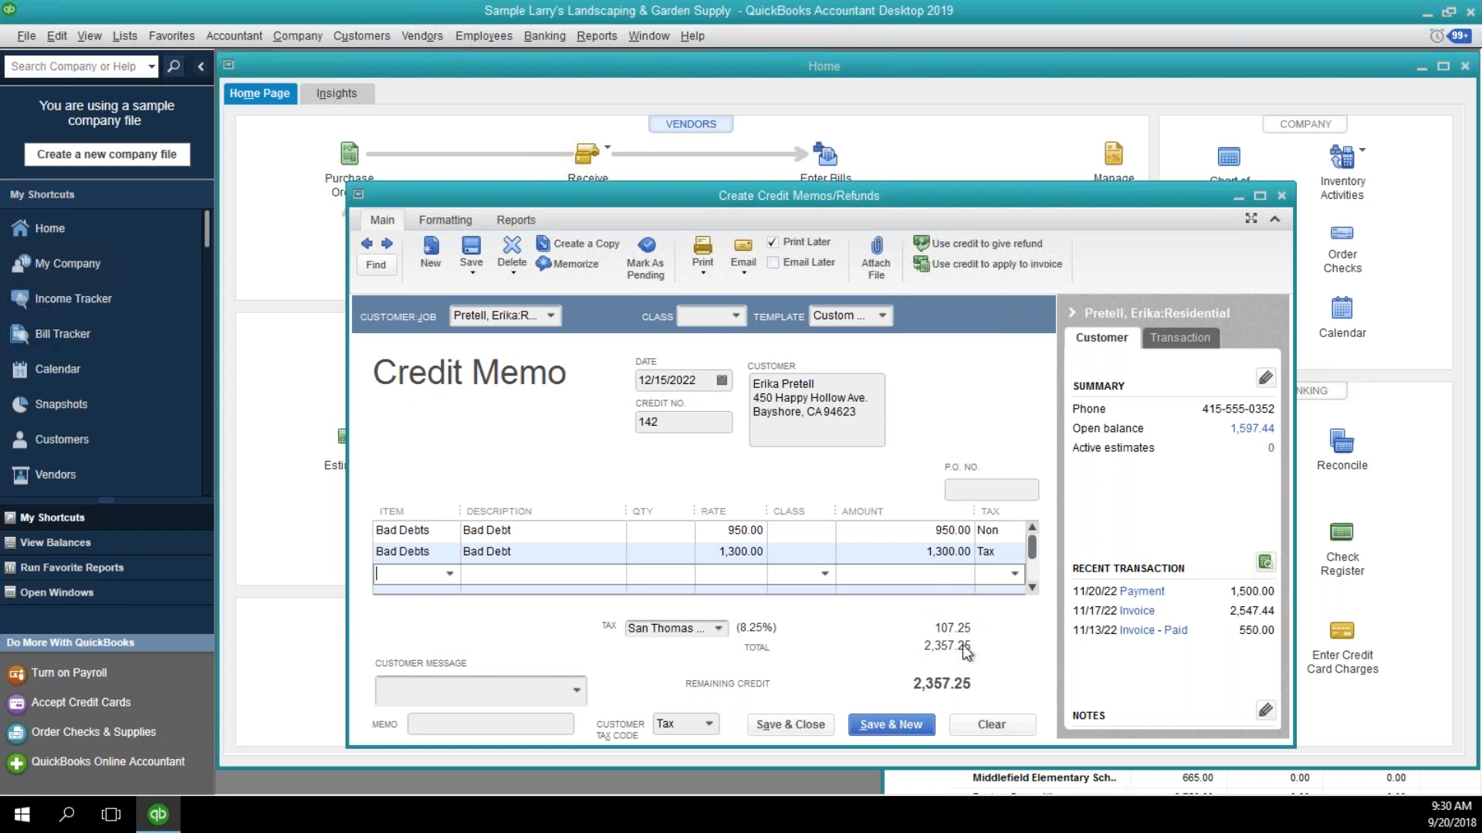
Save the credit memo with its two Bad Debts lines and start a new blank one.
{"action": "left_click", "coordinate": [918, 553]}
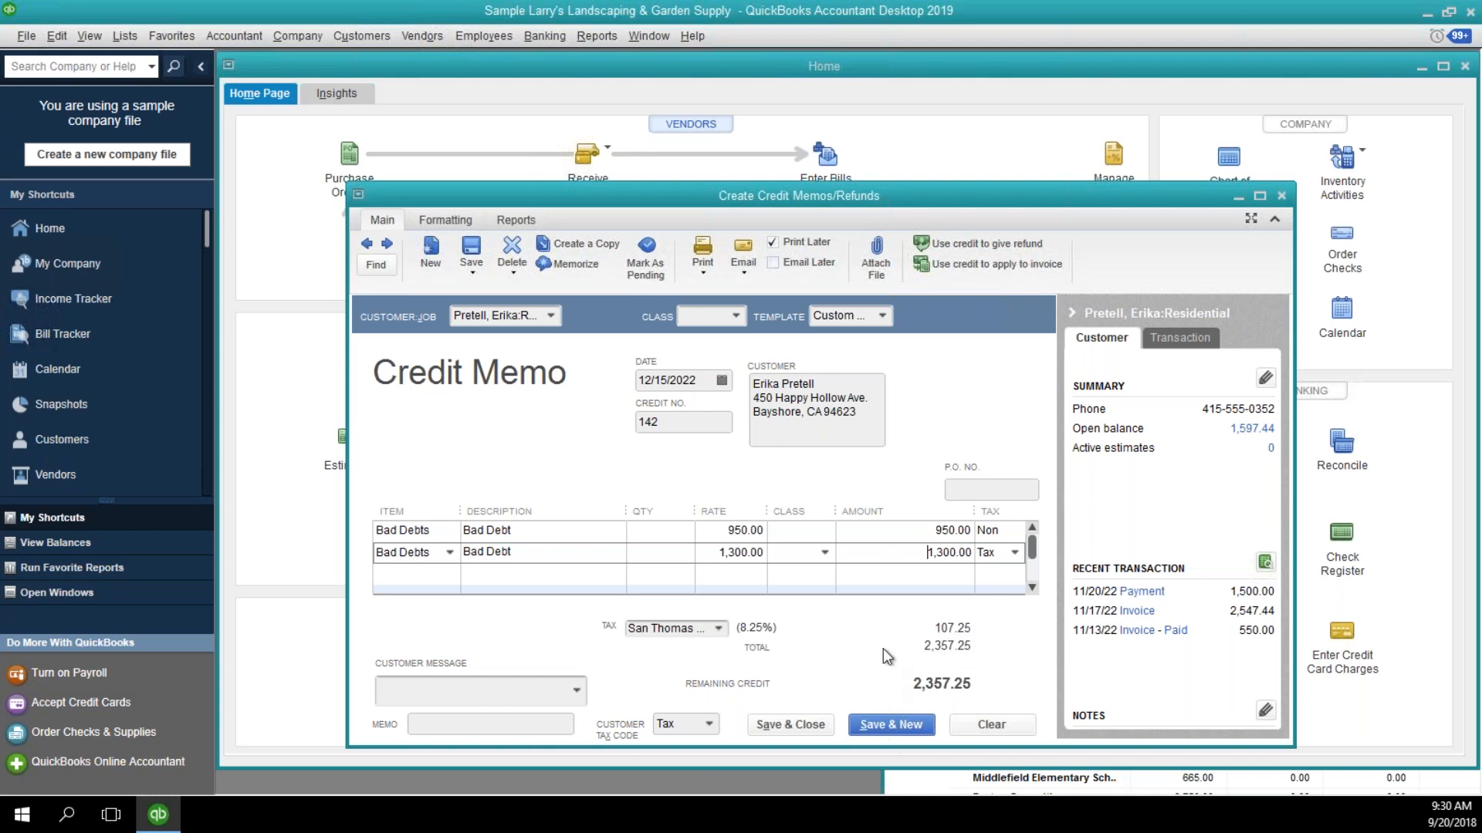
{"action": "left_click", "coordinate": [911, 730]}
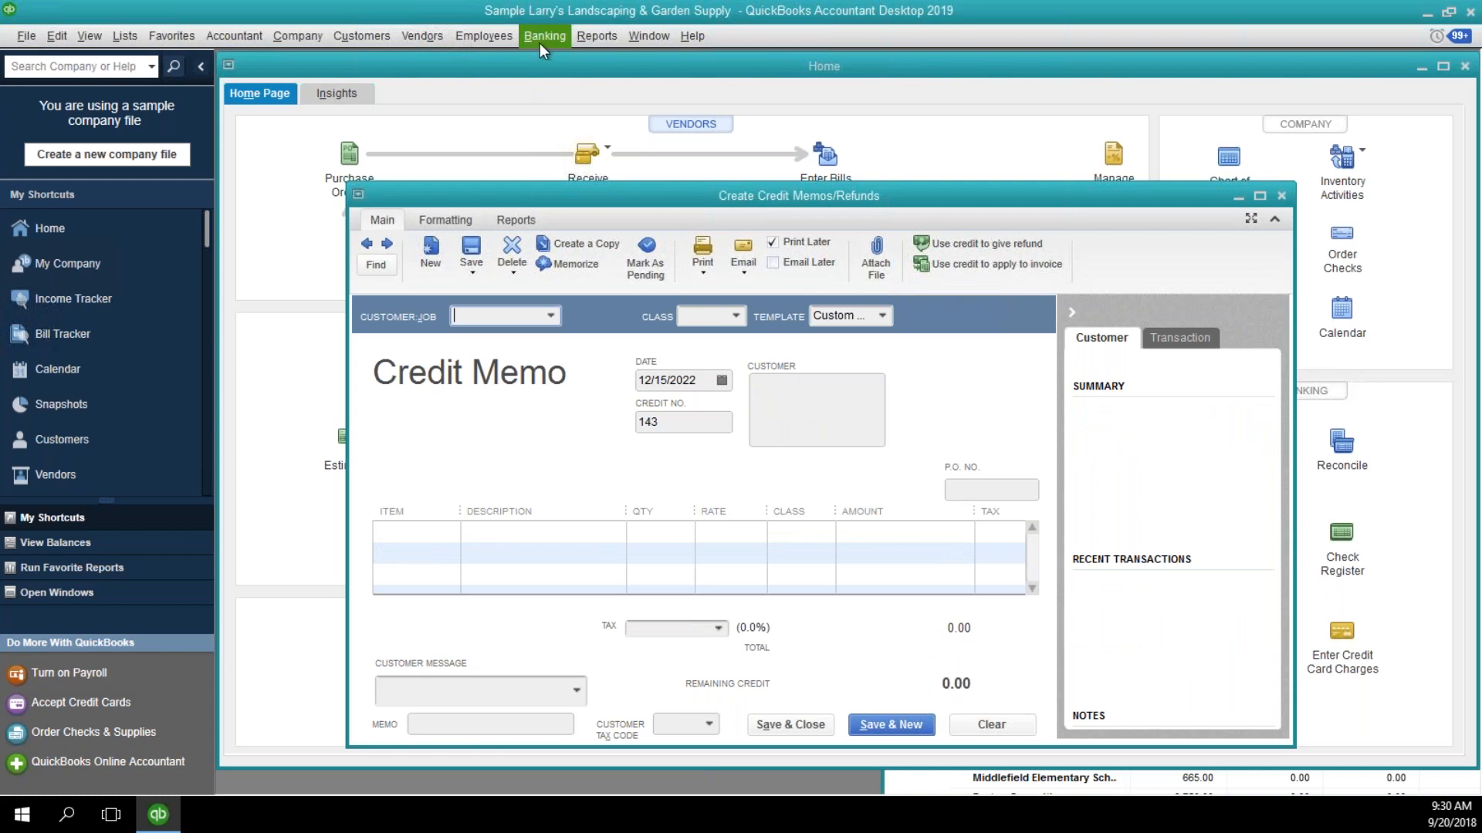
Run the Sales Tax Liability report for the period 12/01/2022 to 12/31/2022.
{"action": "left_click", "coordinate": [433, 39]}
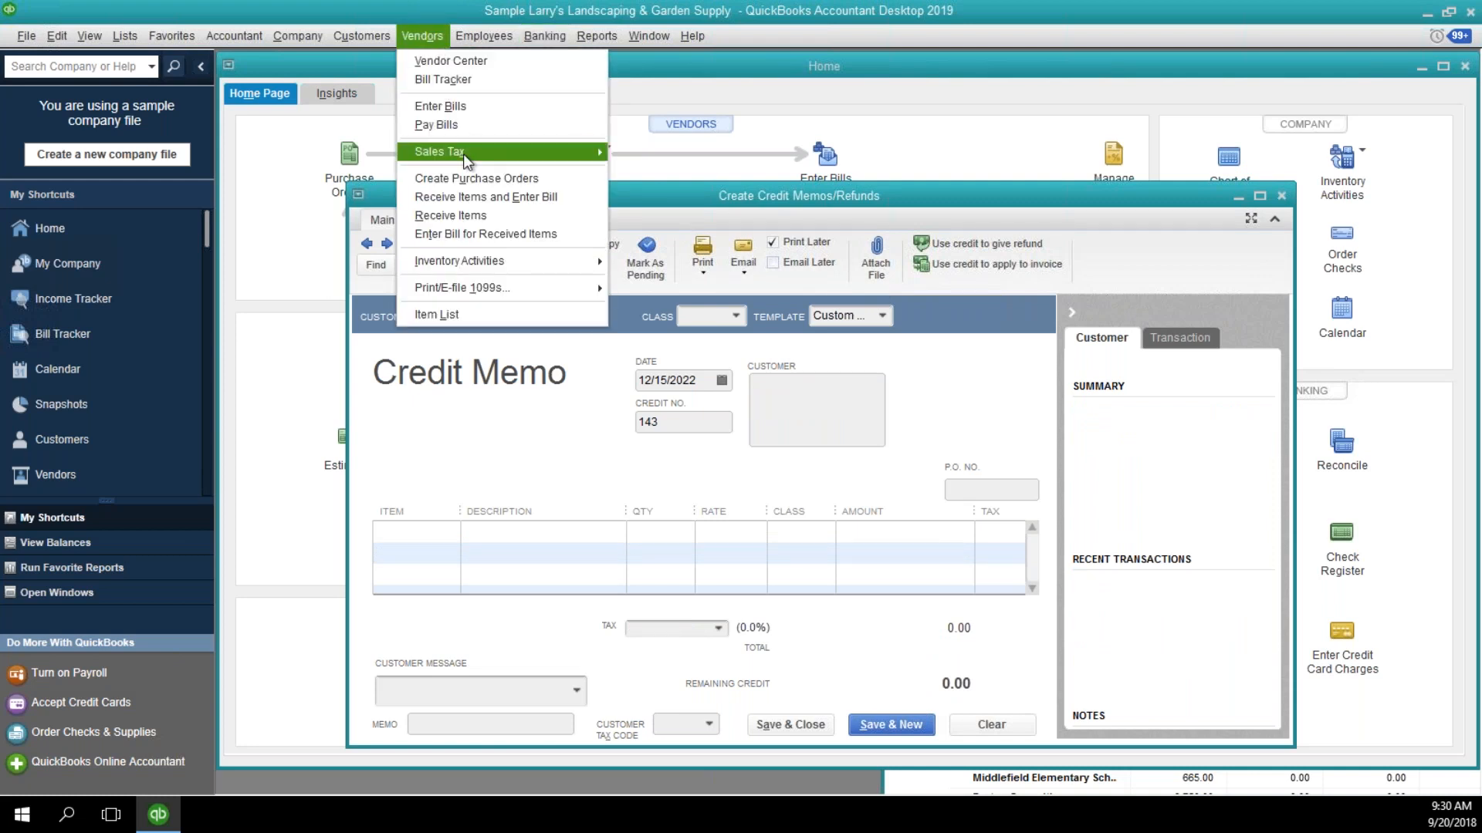
{"action": "mouse_move", "coordinate": [463, 153]}
{"action": "left_click", "coordinate": [653, 228]}
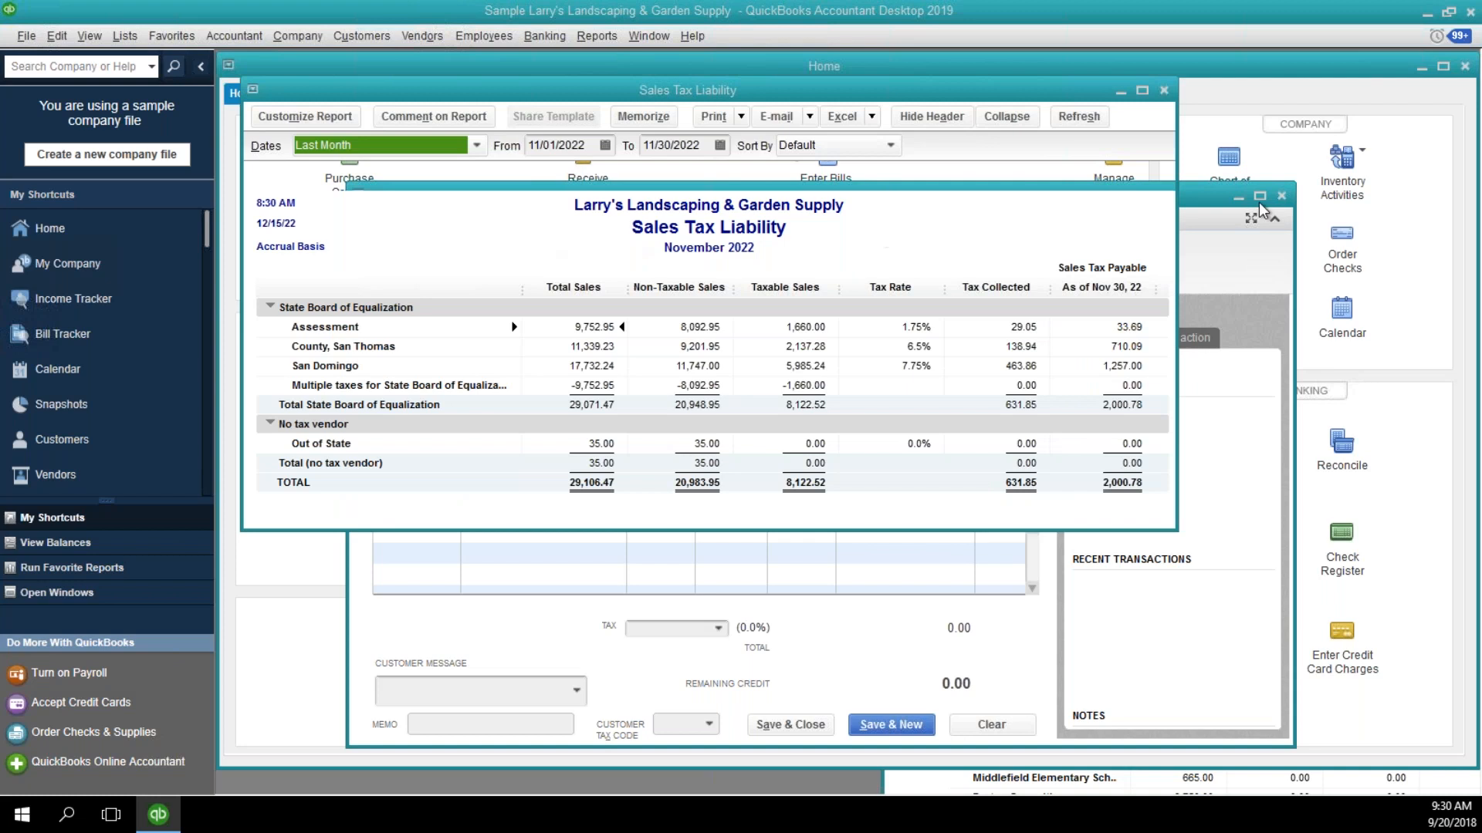
{"action": "key", "text": "Tab"}
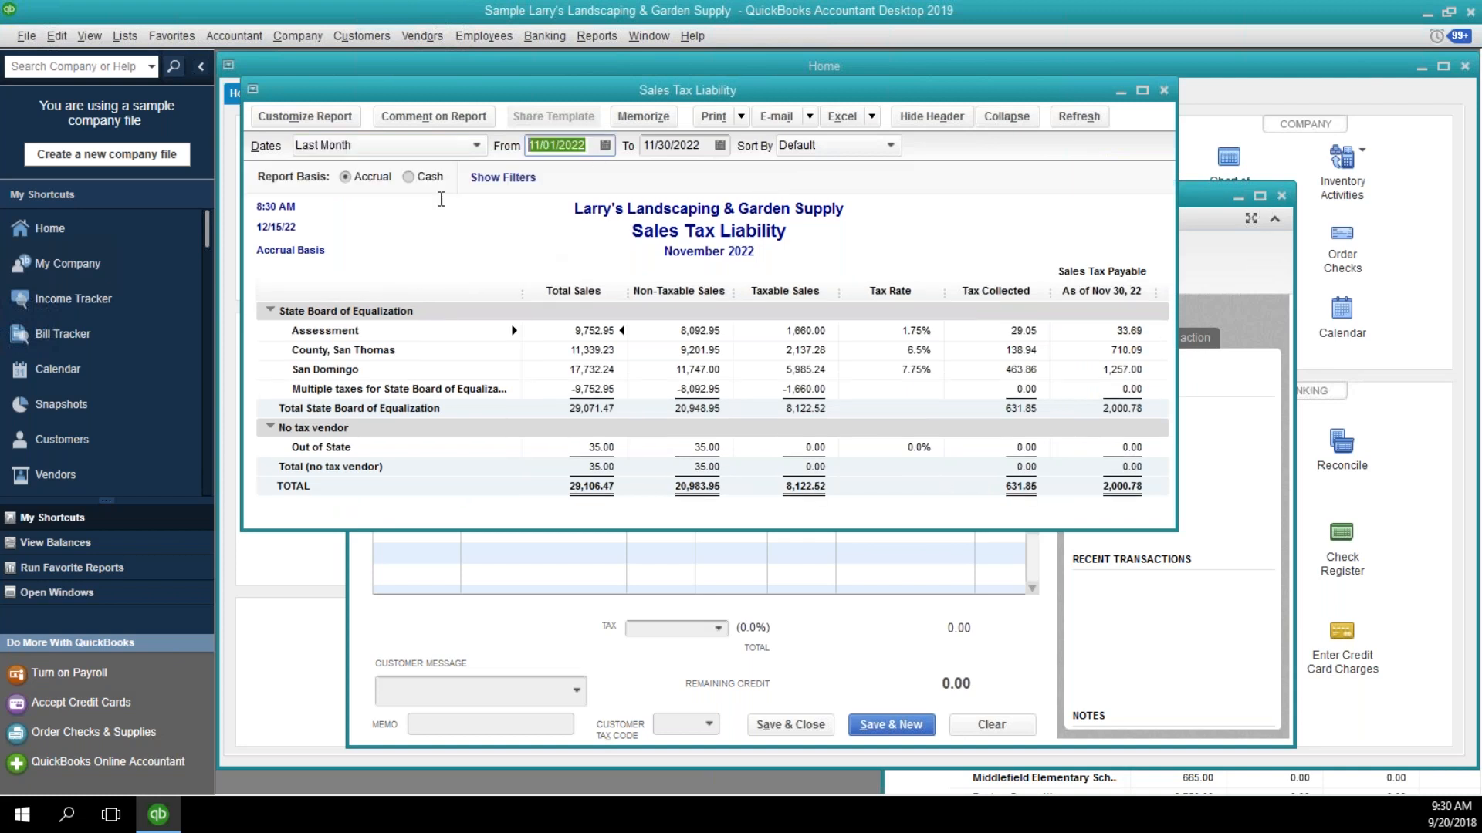
{"action": "type", "text": "120122"}
{"action": "key", "text": "Tab"}
{"action": "type", "text": "12311"}
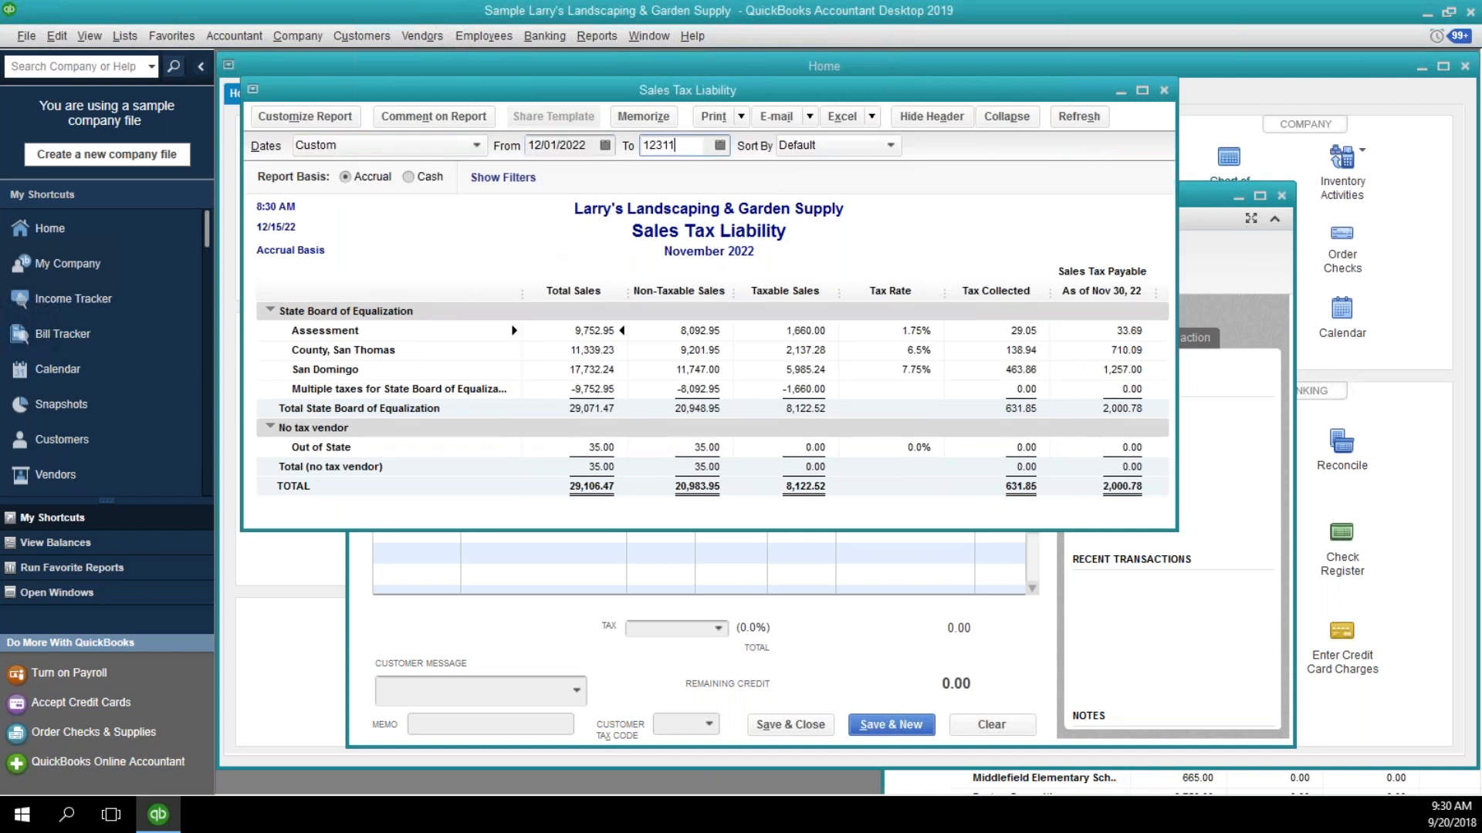
{"action": "type", "text": "22"}
{"action": "key", "text": "Tab"}
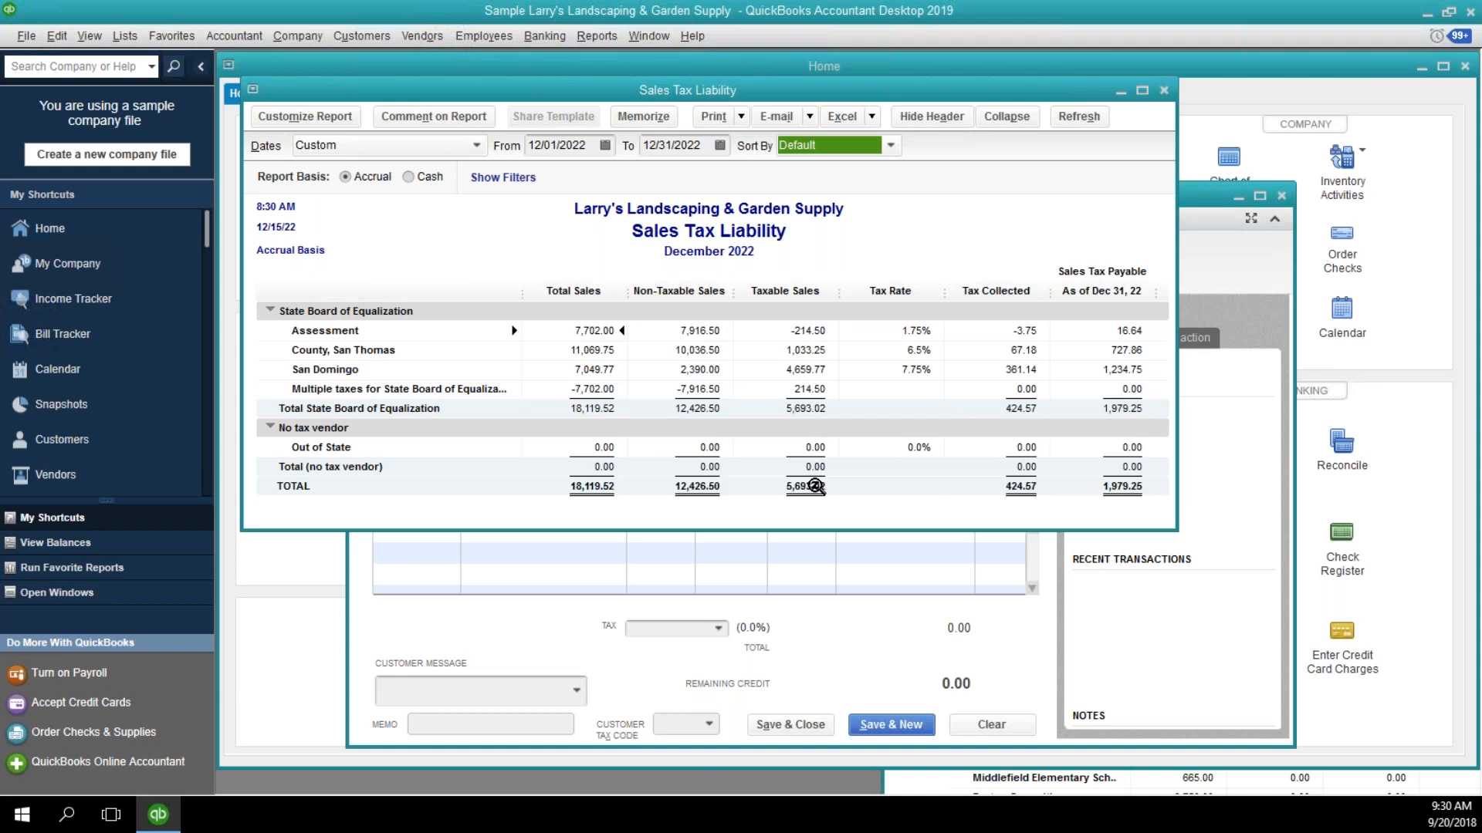
Drill into the report's total taxable sales, examine the bad debt credit memo entry at the end, and close the detail.
{"action": "left_click", "coordinate": [816, 486]}
{"action": "double_click", "coordinate": [815, 486]}
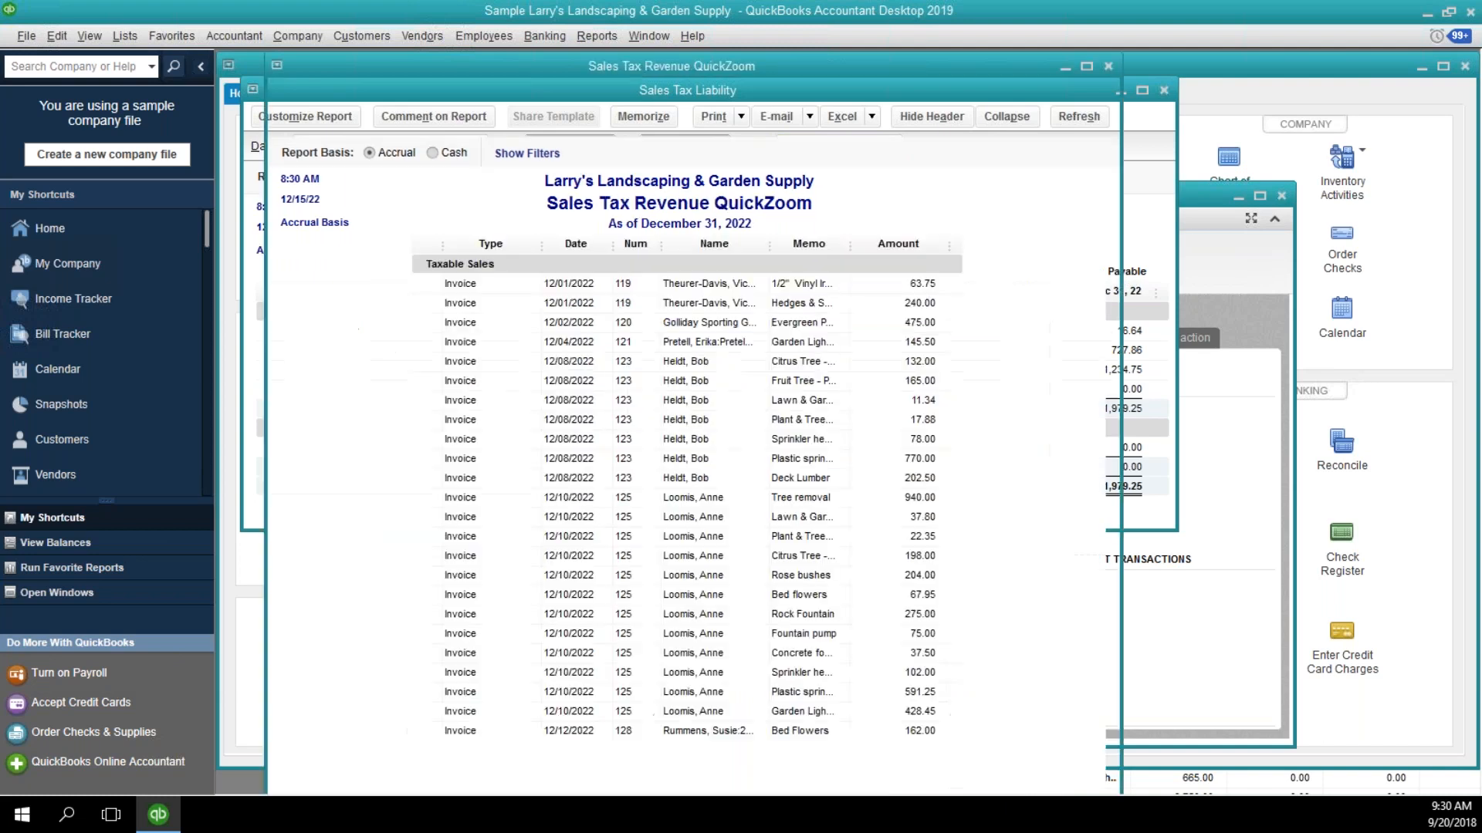
{"action": "scroll", "coordinate": [926, 407], "scroll_direction": "down", "scroll_amount": 2}
{"action": "scroll", "coordinate": [926, 407], "scroll_direction": "down", "scroll_amount": 2}
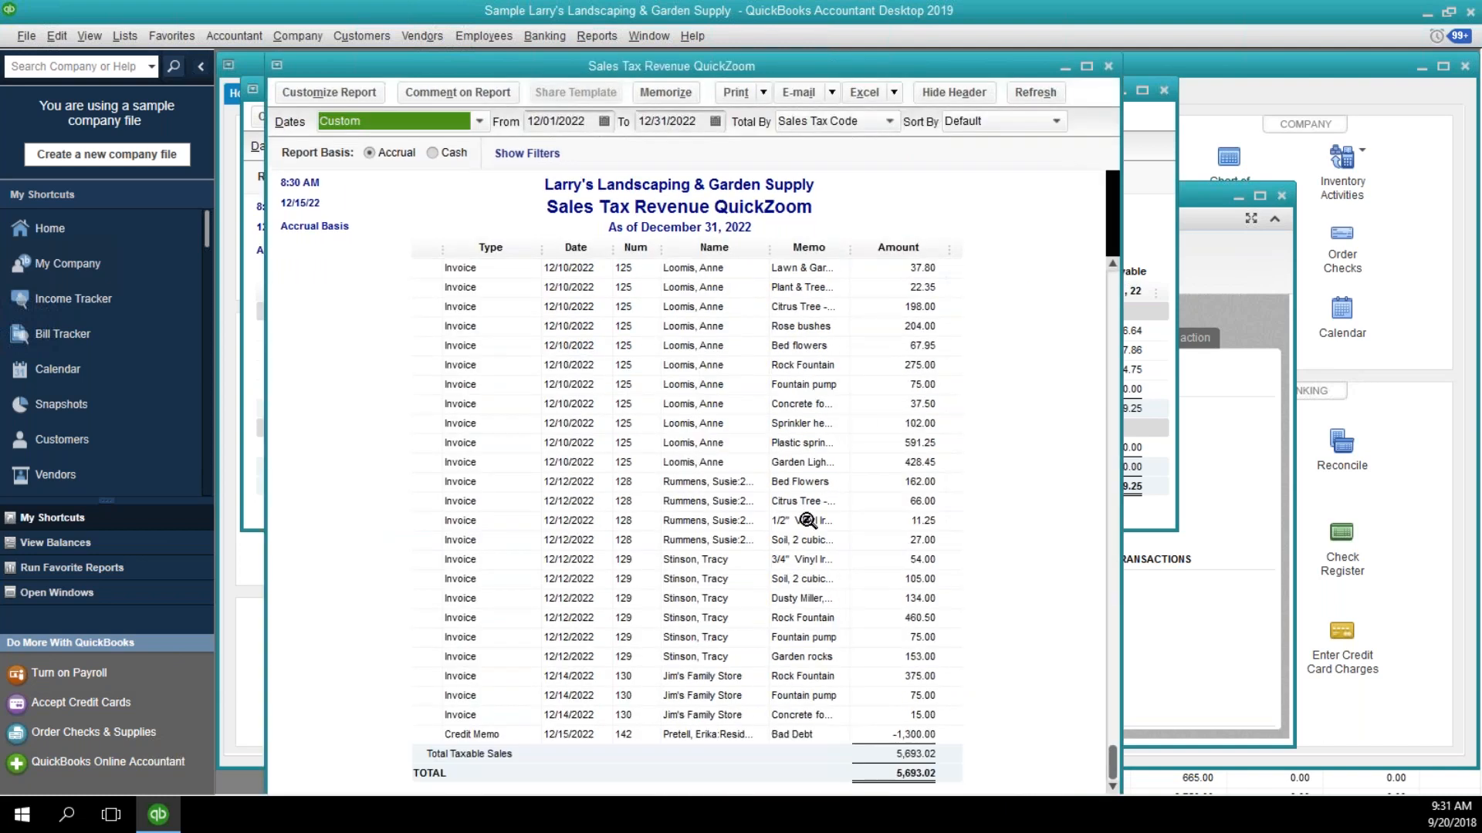
{"action": "left_click", "coordinate": [705, 738]}
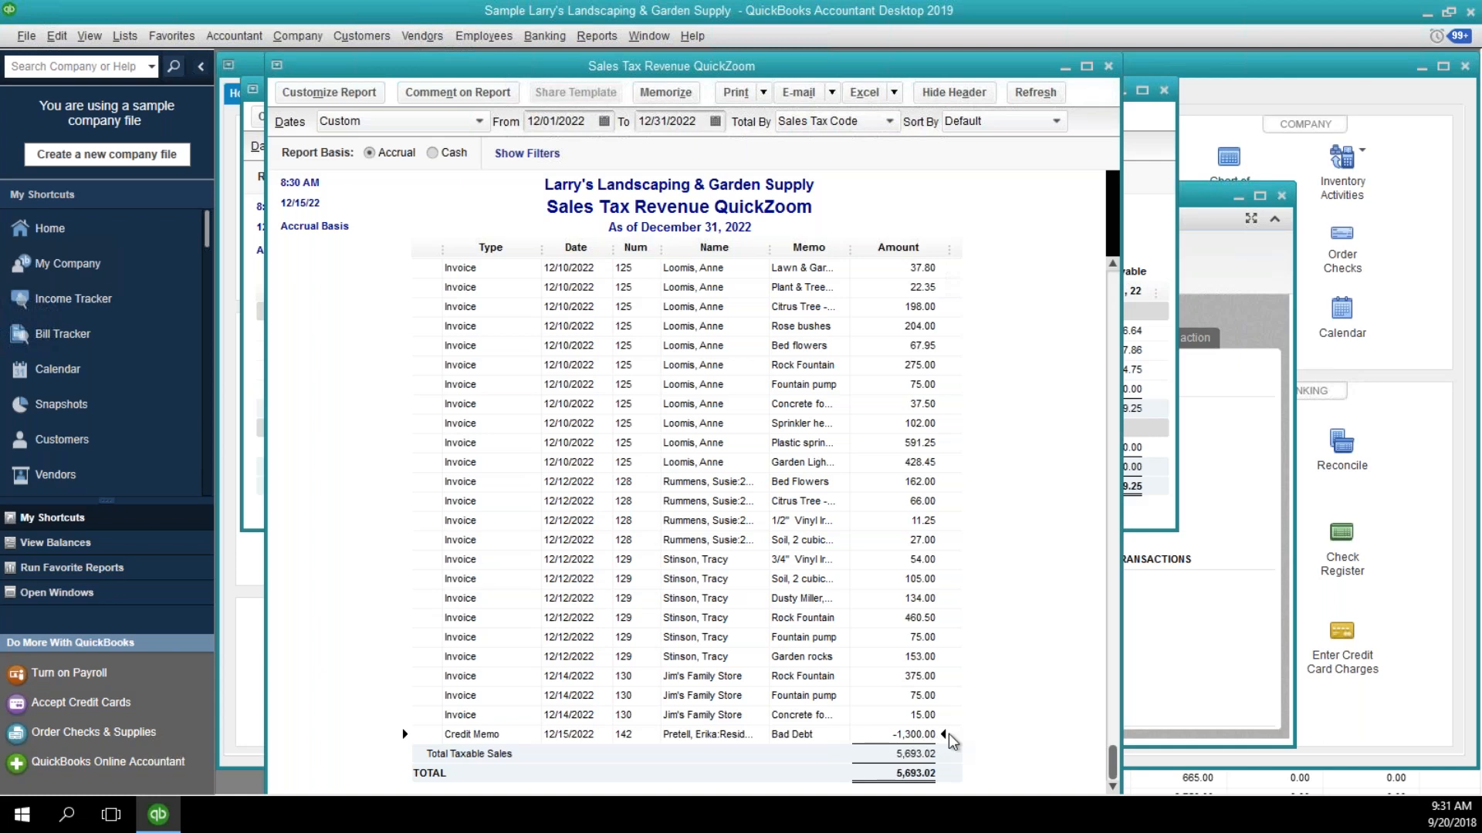
{"action": "left_click", "coordinate": [913, 749]}
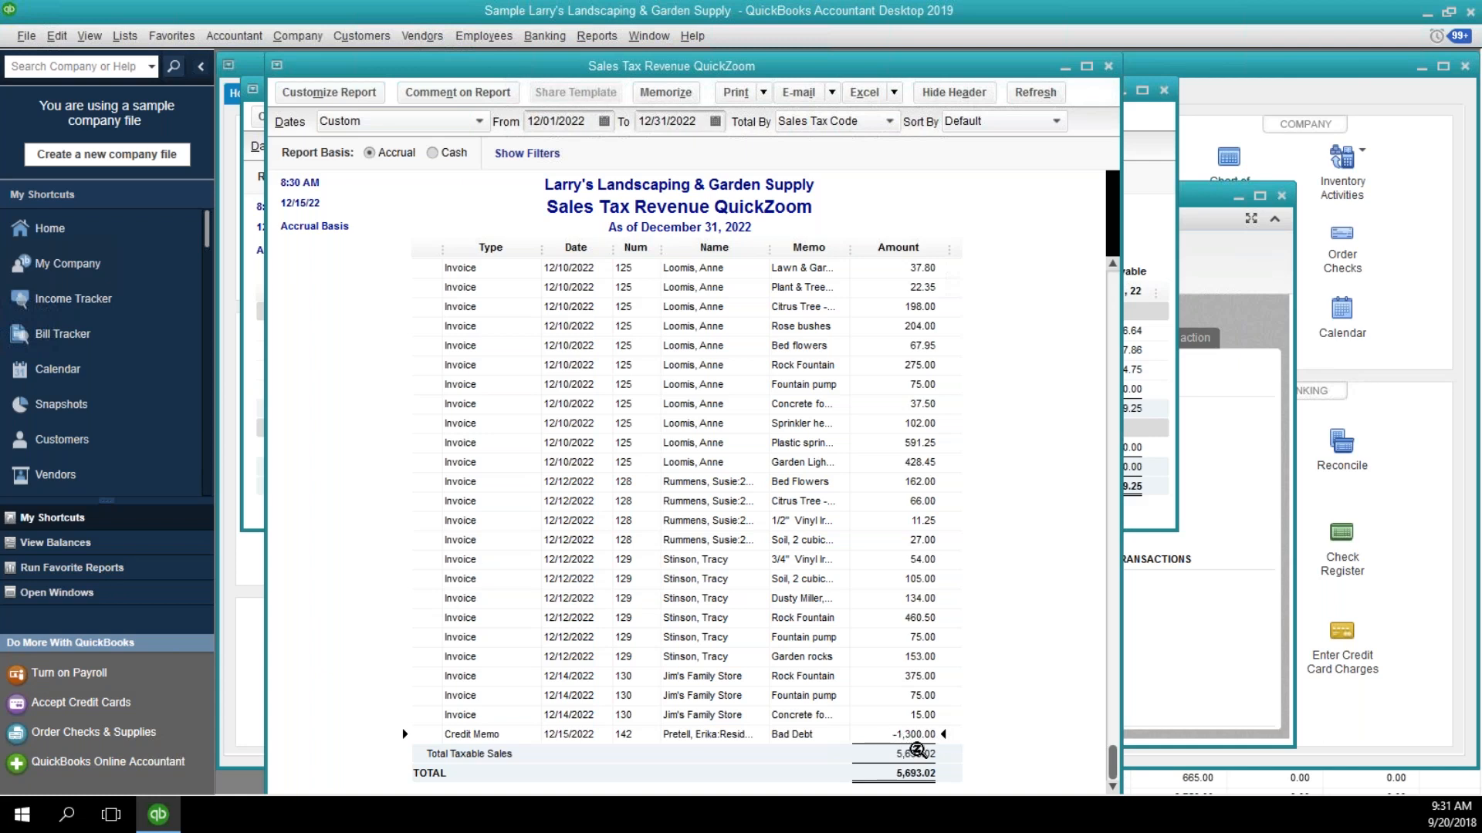
{"action": "left_click", "coordinate": [1110, 67]}
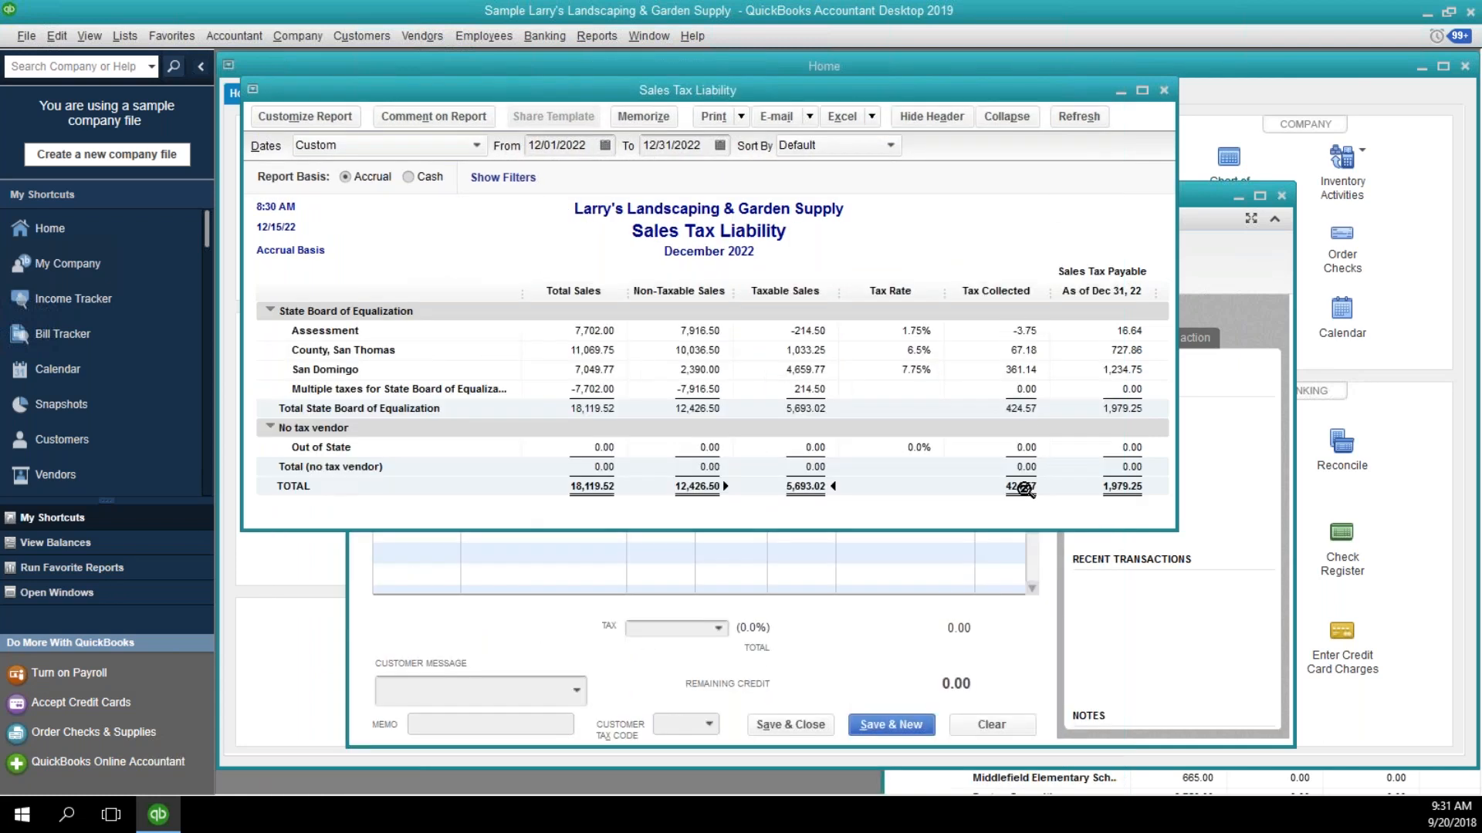
Drill into the total tax collected, examine the entries for credit memo 142, and close both the detail and the liability report.
{"action": "double_click", "coordinate": [1024, 489]}
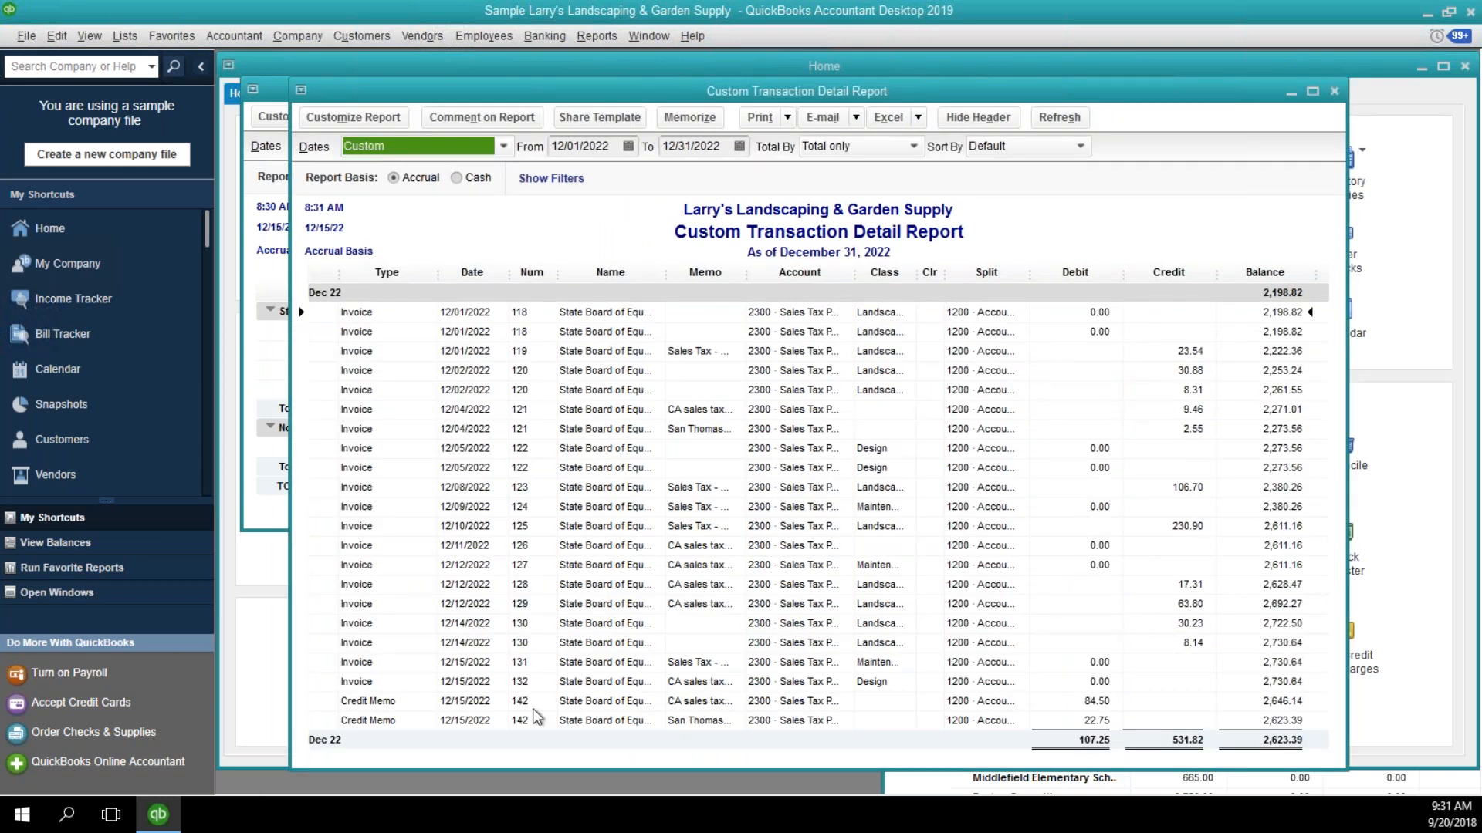
{"action": "left_click", "coordinate": [963, 716]}
{"action": "left_click", "coordinate": [1089, 702]}
{"action": "left_click", "coordinate": [1296, 682]}
{"action": "left_click", "coordinate": [1296, 700]}
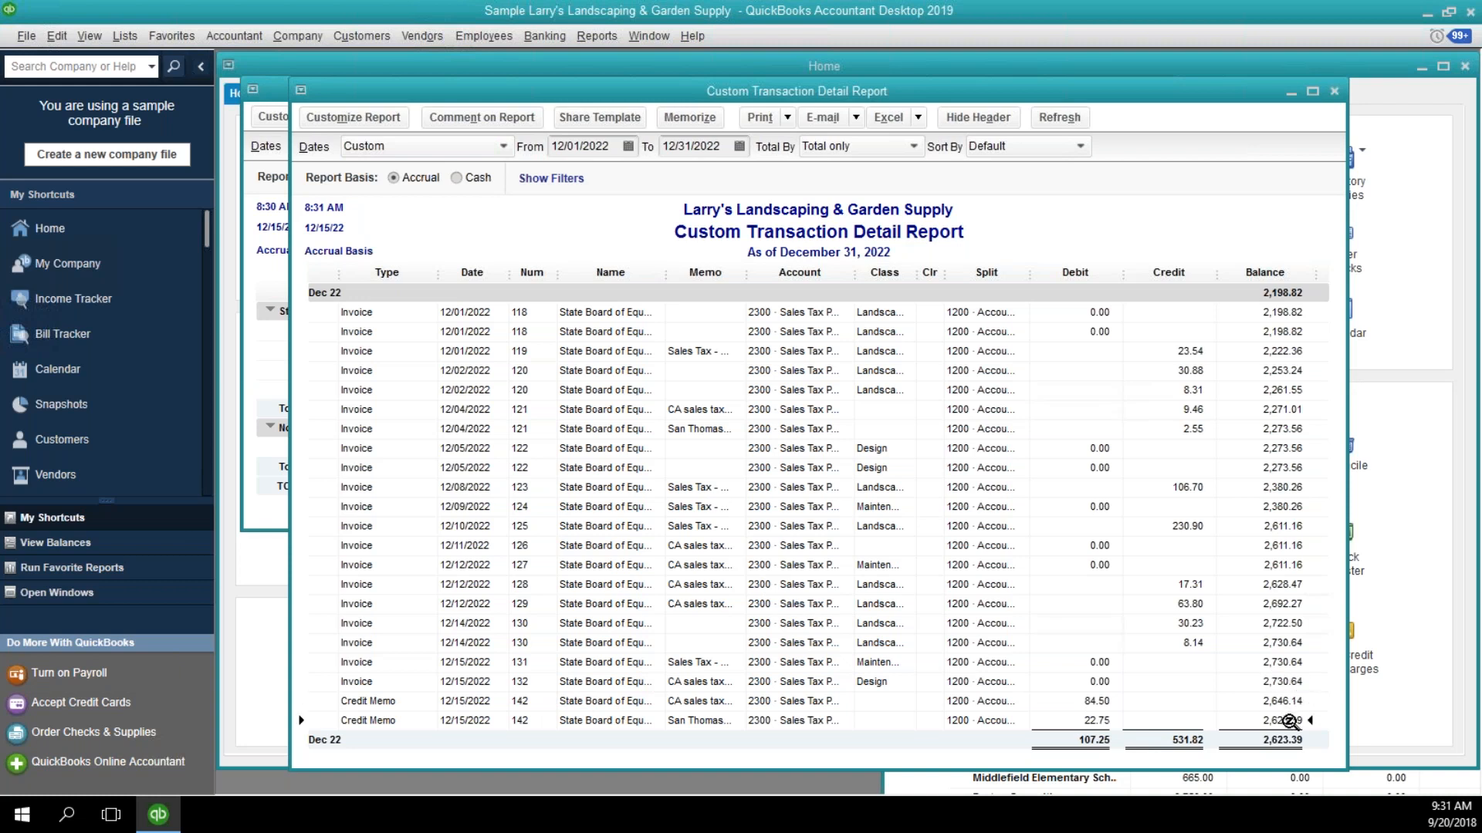
{"action": "left_click", "coordinate": [1291, 738]}
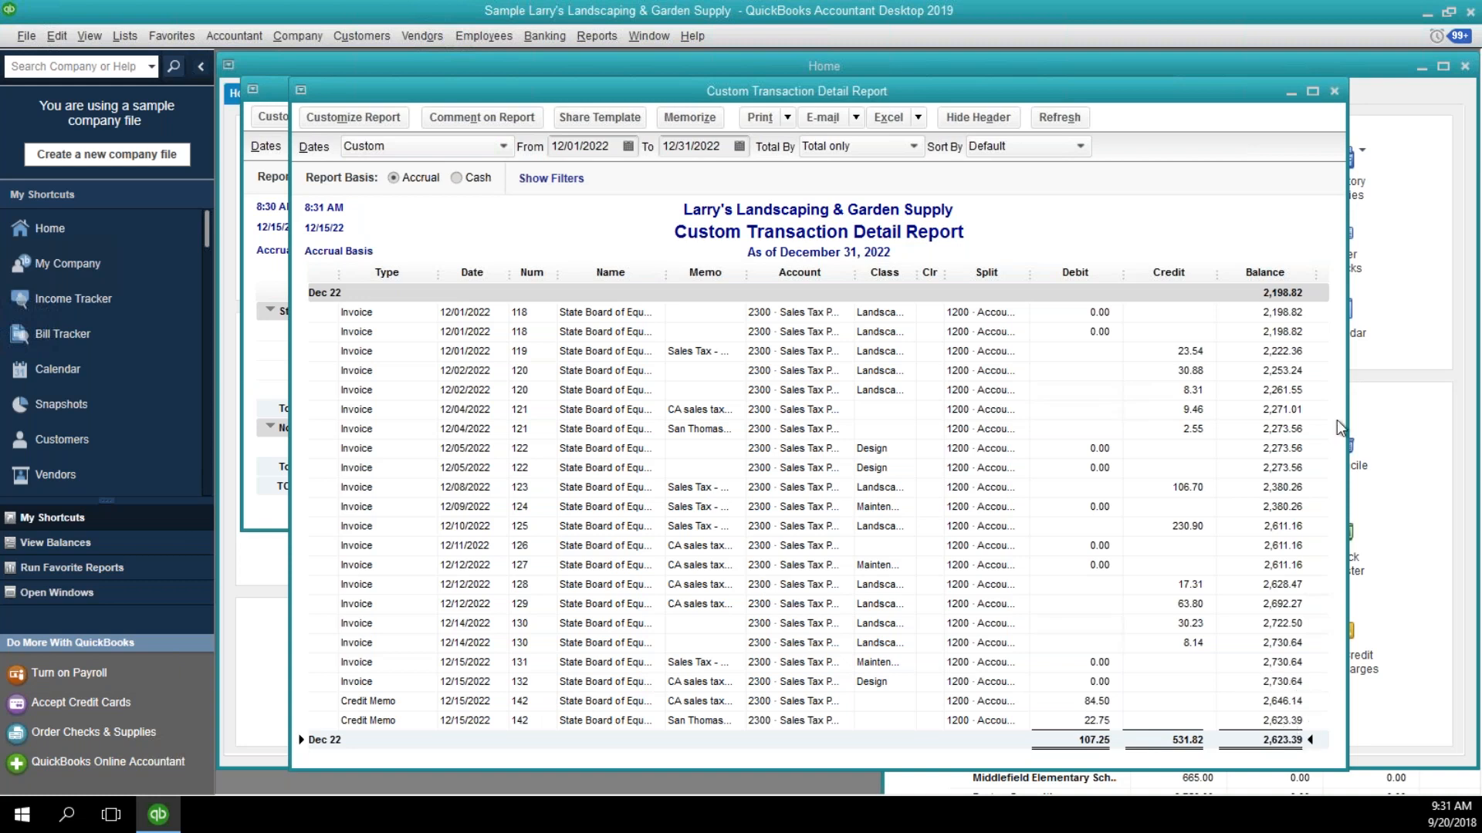
{"action": "left_click", "coordinate": [1336, 94]}
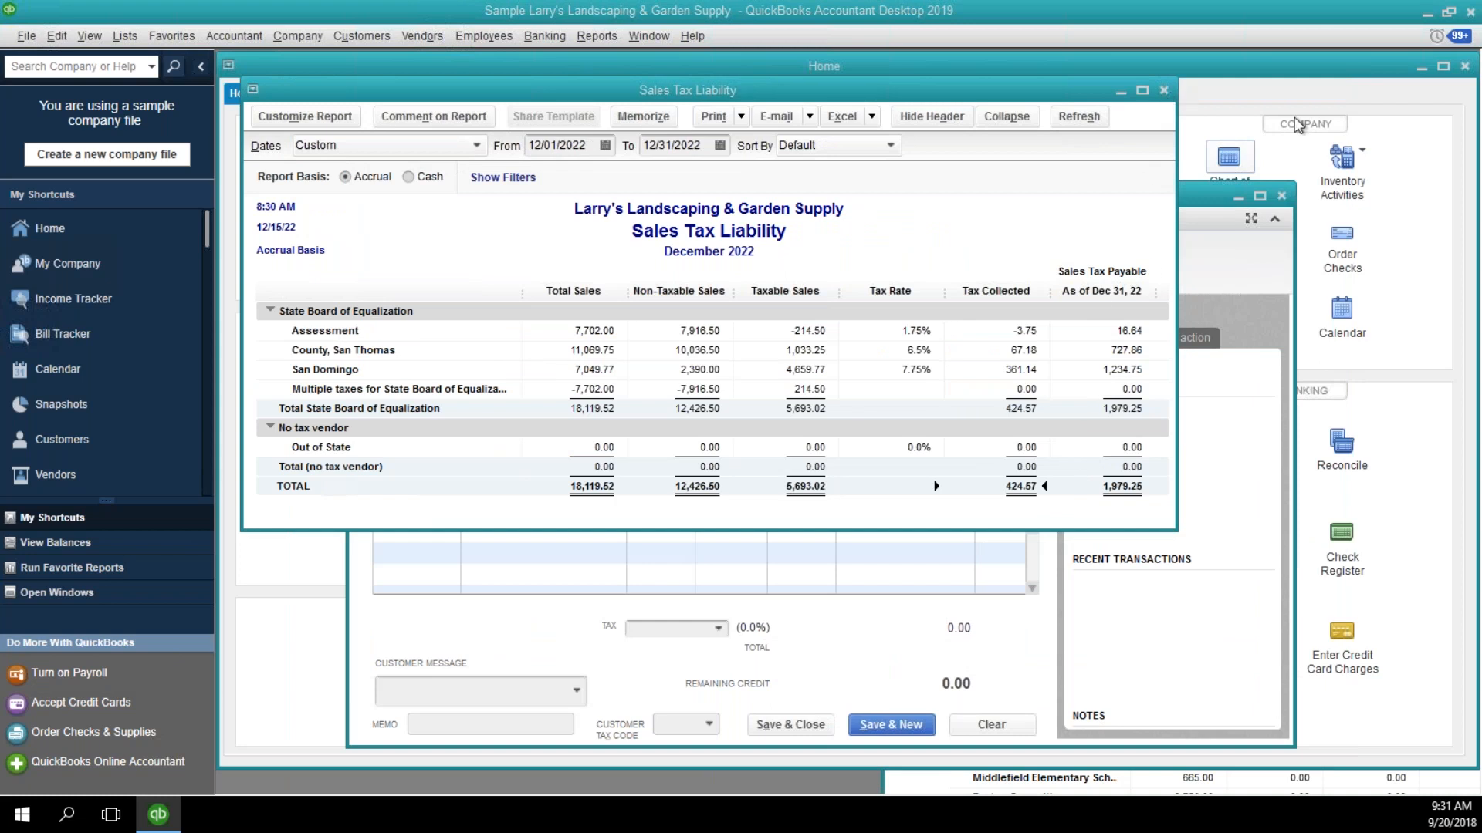
{"action": "left_click", "coordinate": [1164, 90]}
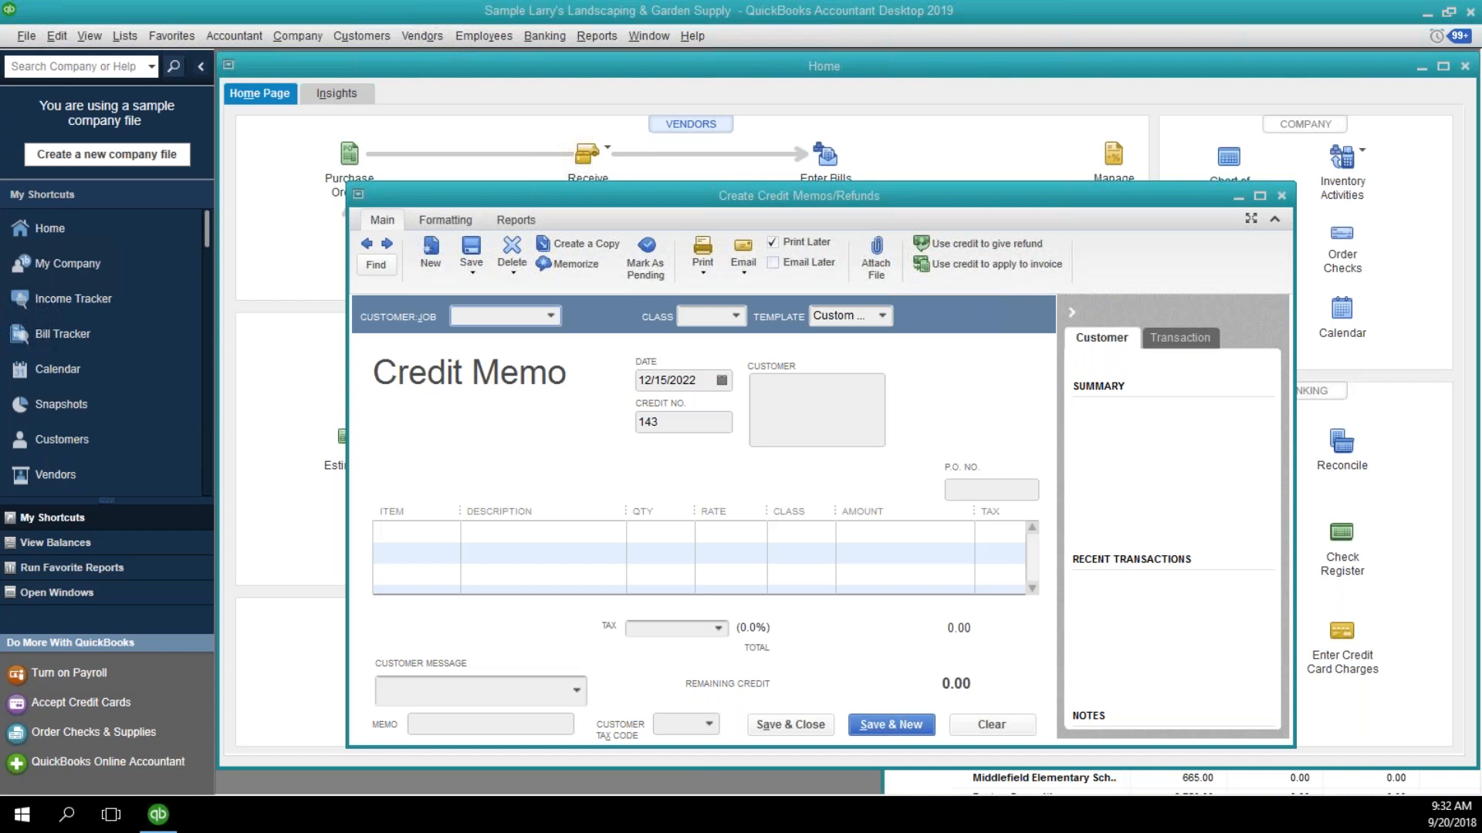
Reopen saved credit memo 142, show the list of open windows, and bring the A/R Aging Summary to the front.
{"action": "left_click", "coordinate": [368, 245]}
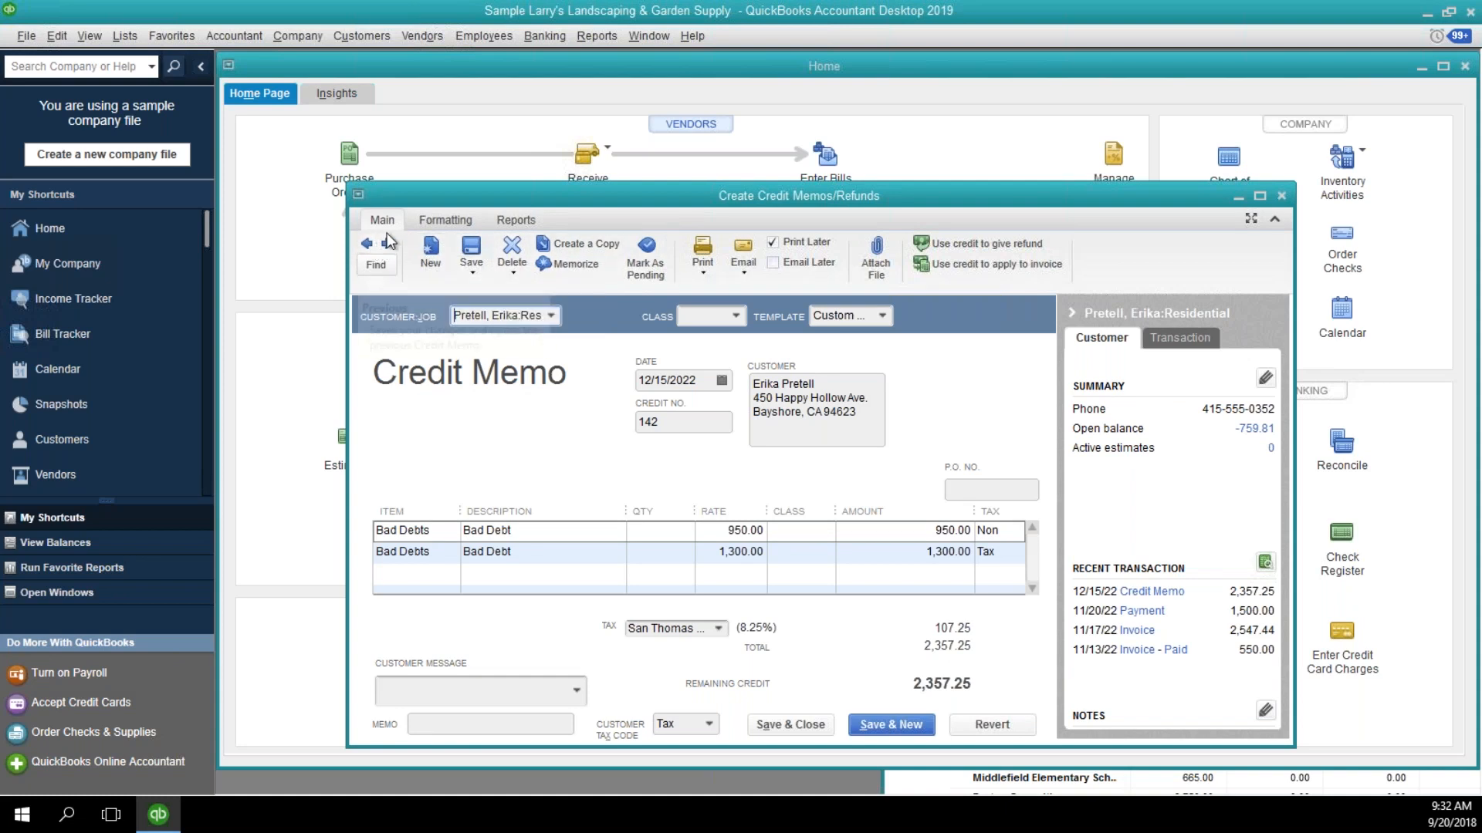
{"action": "left_click", "coordinate": [596, 36]}
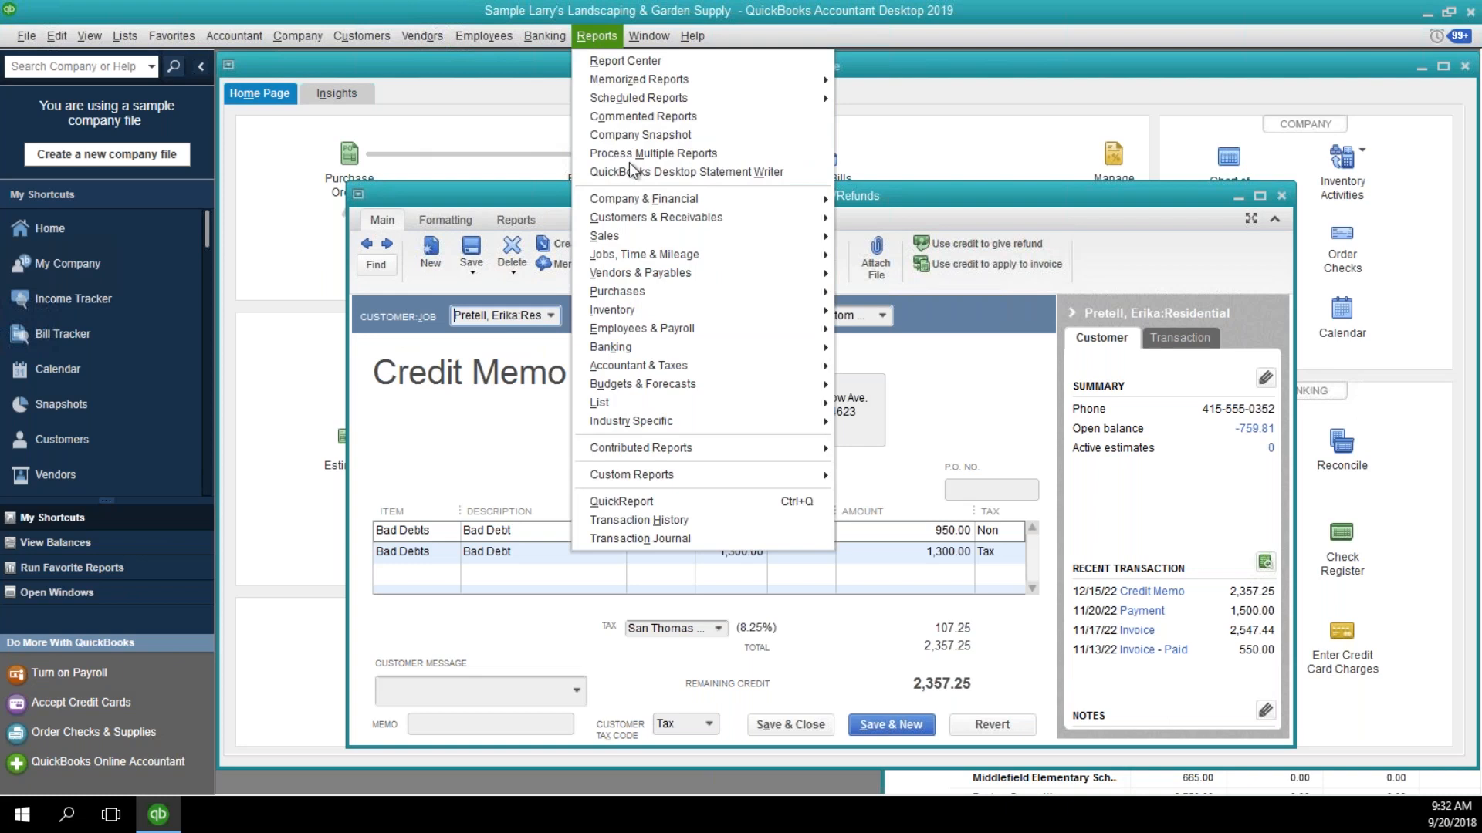
{"action": "mouse_move", "coordinate": [641, 199]}
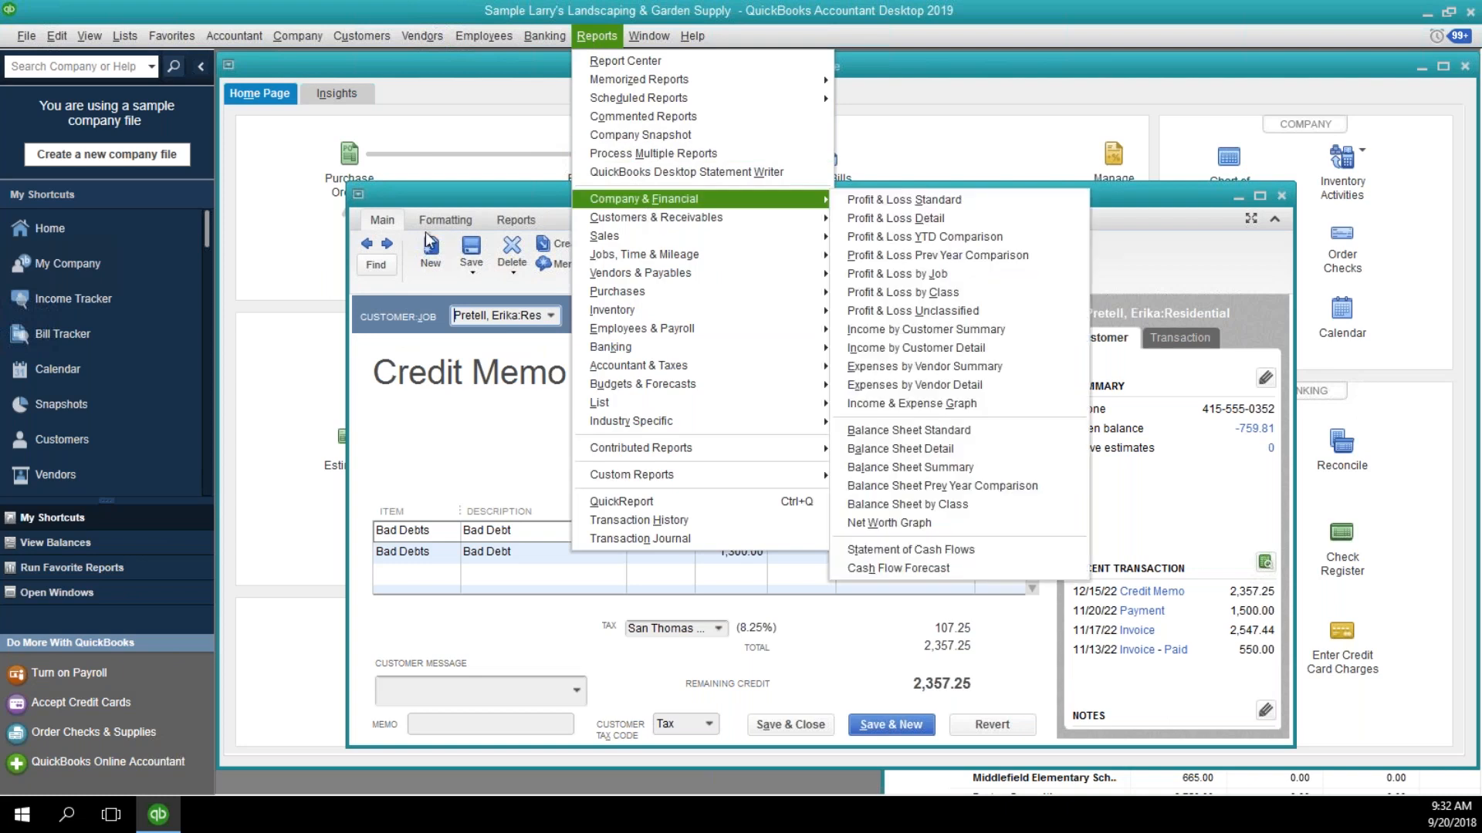
{"action": "left_click", "coordinate": [64, 594]}
{"action": "left_click", "coordinate": [82, 298]}
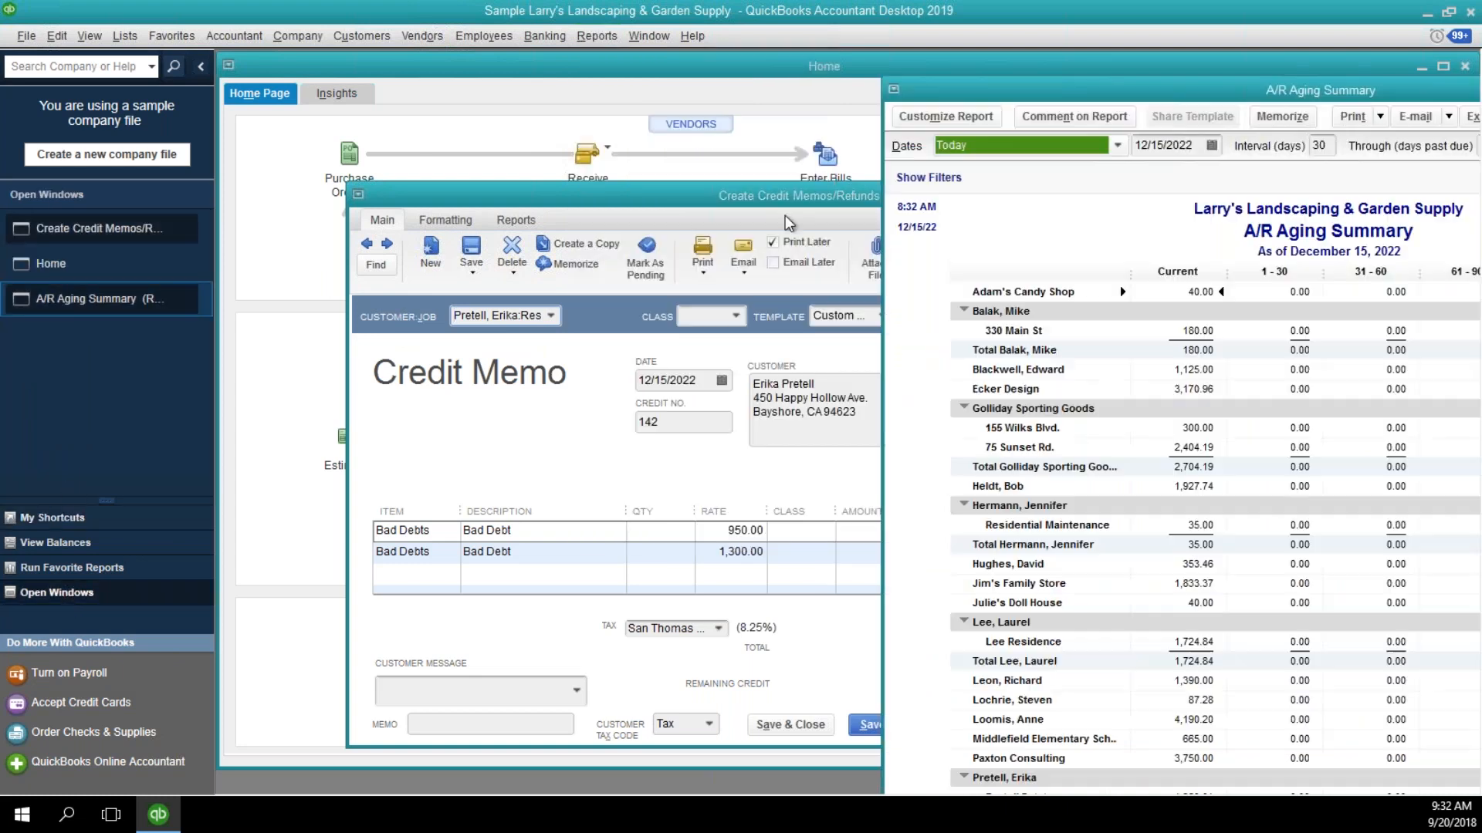
Return to the credit memo form and assign a blank memo to the first job-holding customer in the aging report, without choosing a job.
{"action": "left_click", "coordinate": [693, 191]}
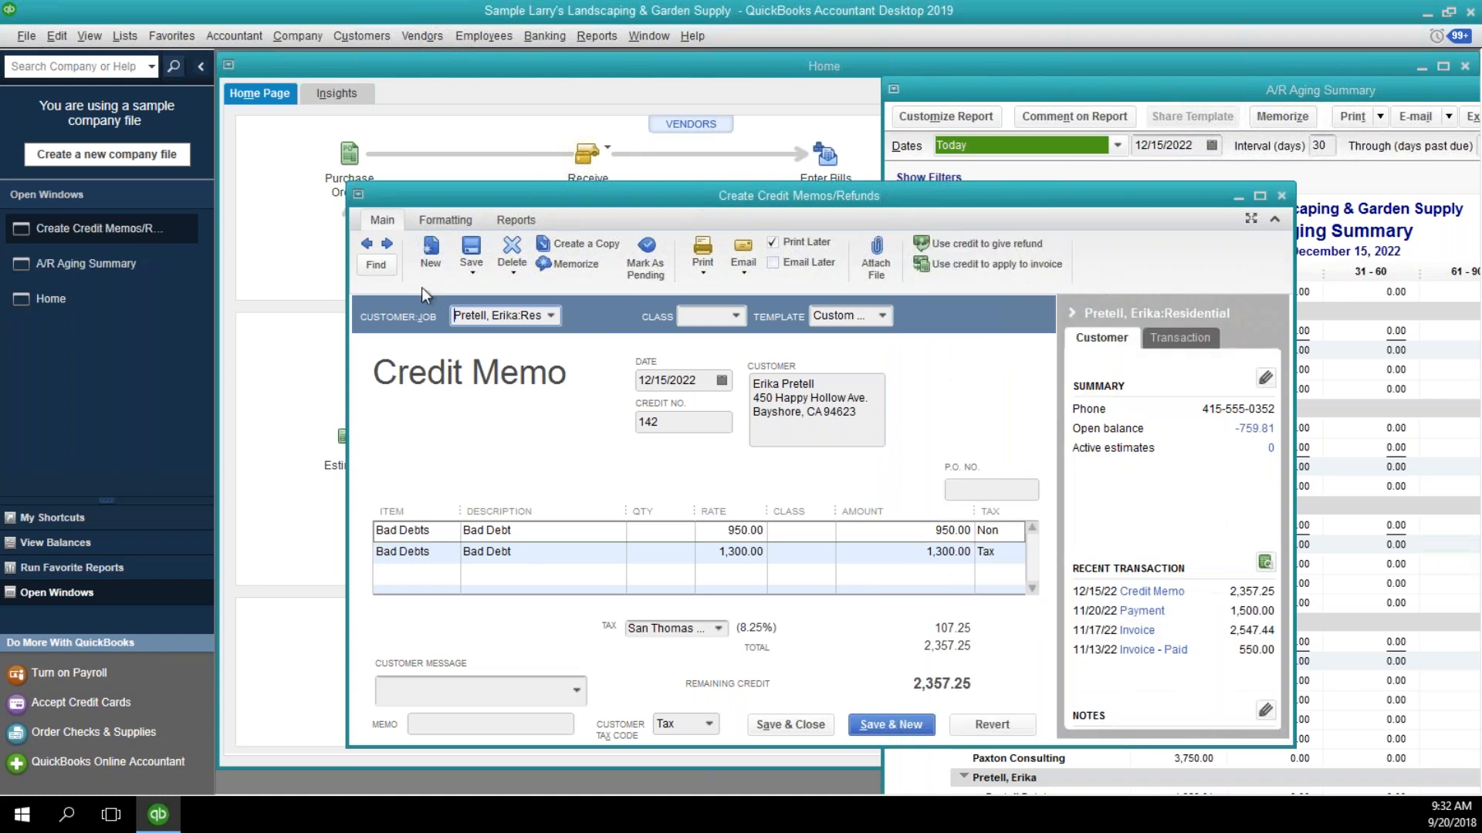
{"action": "left_click", "coordinate": [388, 245]}
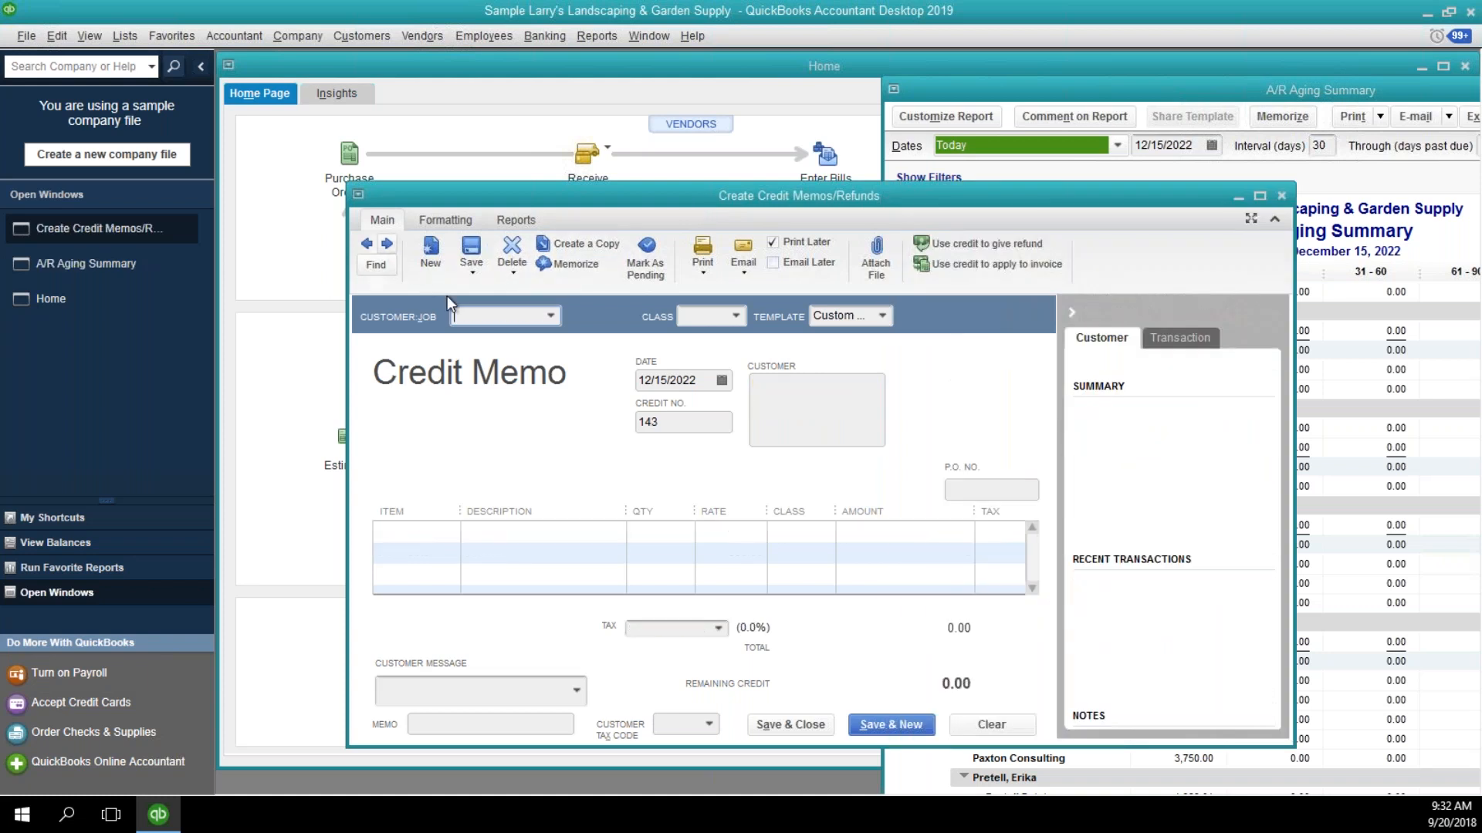
{"action": "type", "text": "bal"}
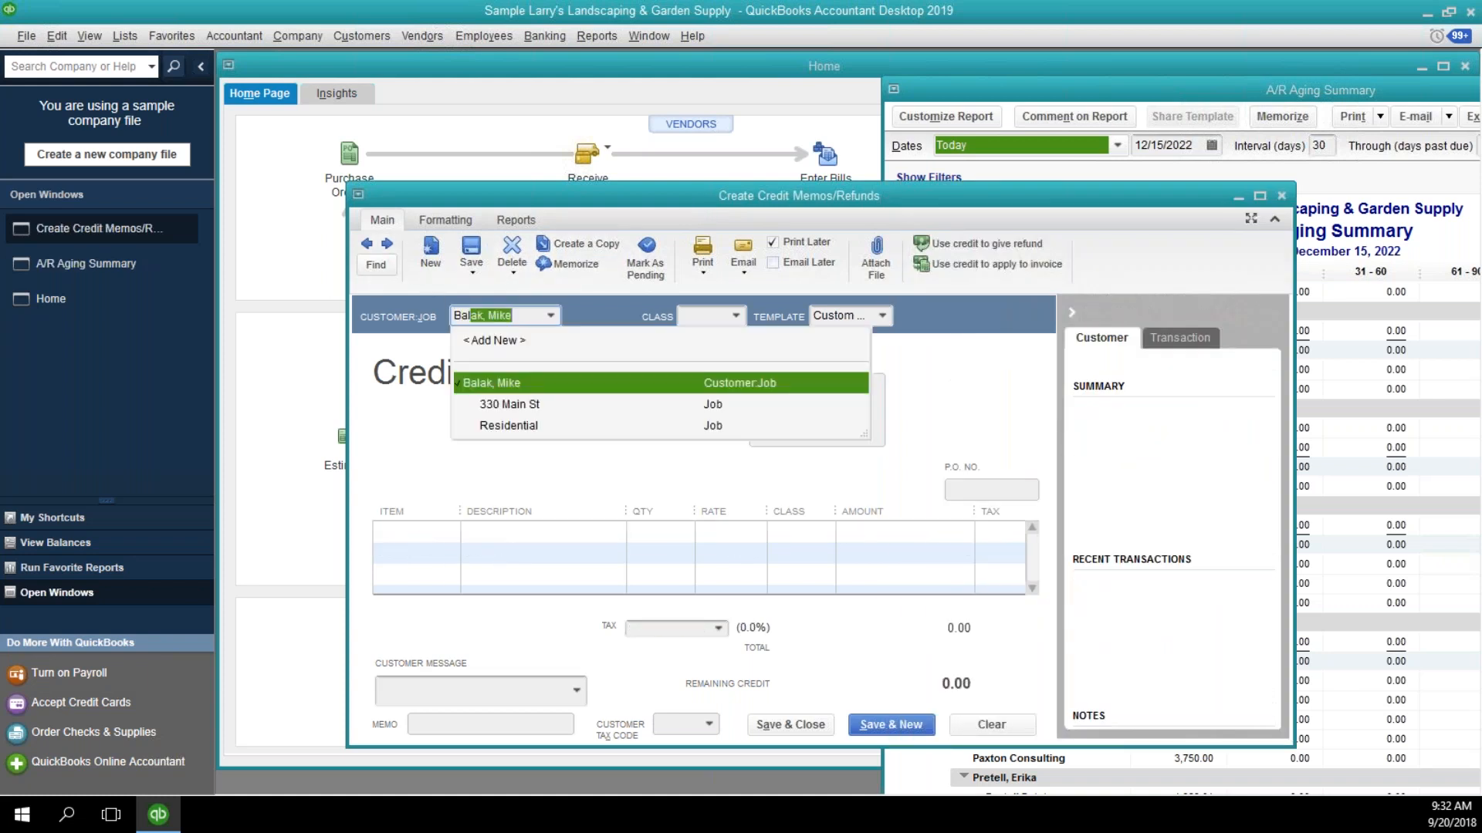
{"action": "key", "text": "Tab"}
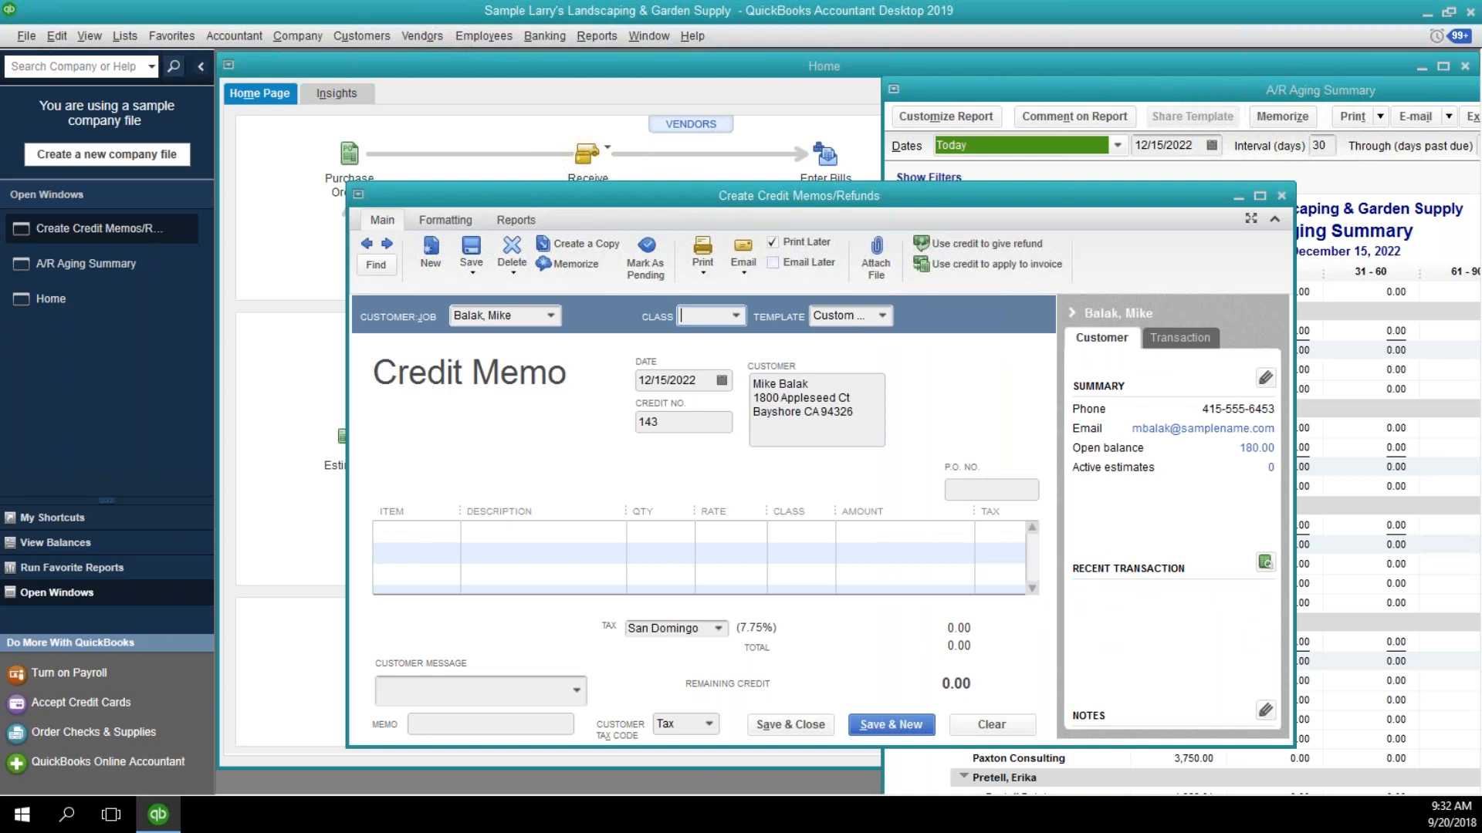
Fill the credit memo's first line with the Bad Debts item and an amount of 180.00, keeping it non-taxable.
{"action": "left_click", "coordinate": [427, 526]}
{"action": "type", "text": "b"}
{"action": "key", "text": "Tab"}
{"action": "key", "text": "Tab"}
{"action": "key", "text": "Tab"}
{"action": "key", "text": "Tab"}
{"action": "type", "text": "1"}
{"action": "key", "text": "BackSpace"}
{"action": "key", "text": "Tab"}
{"action": "type", "text": "180"}
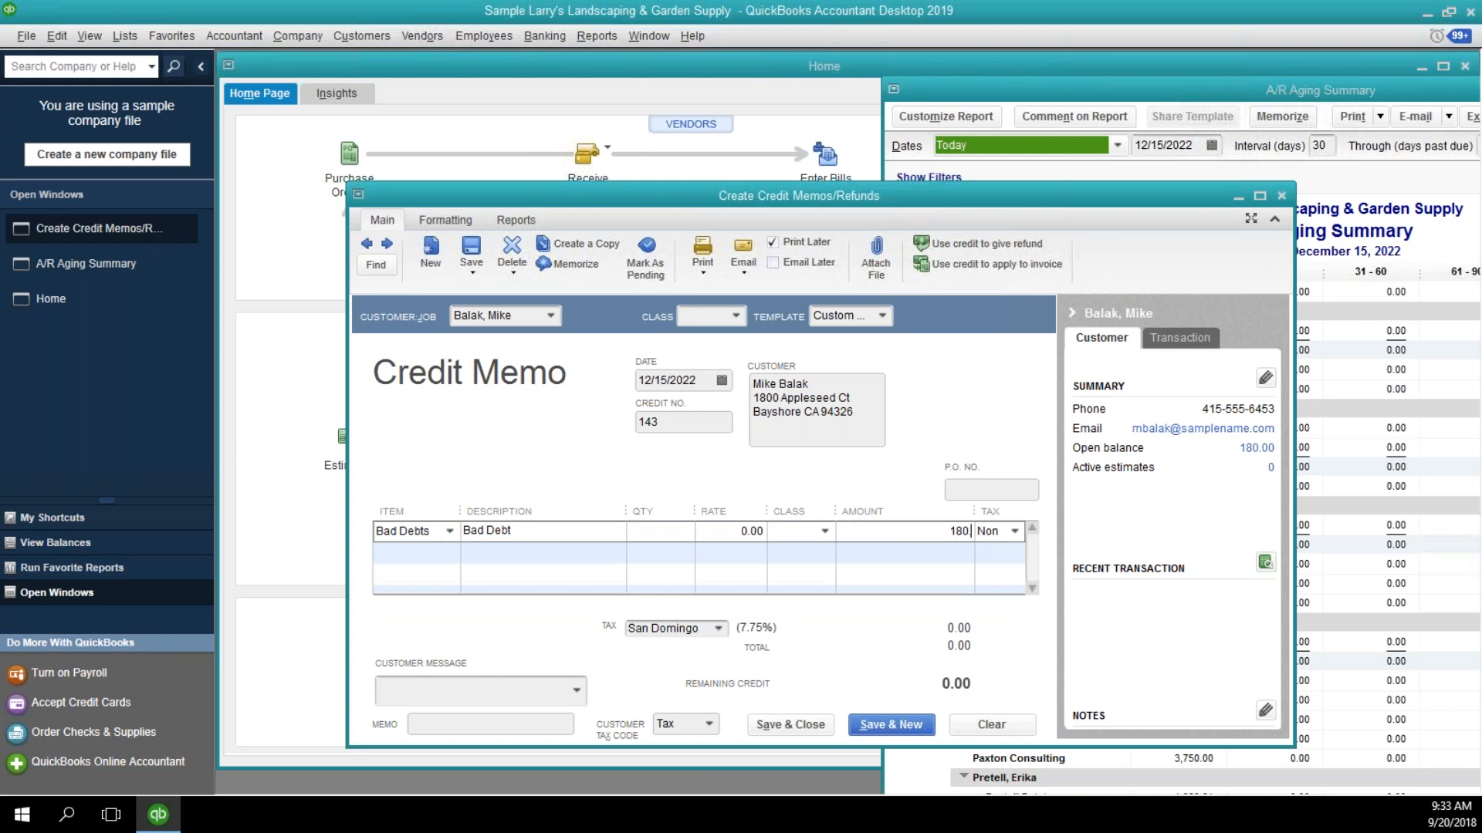
{"action": "key", "text": "Tab"}
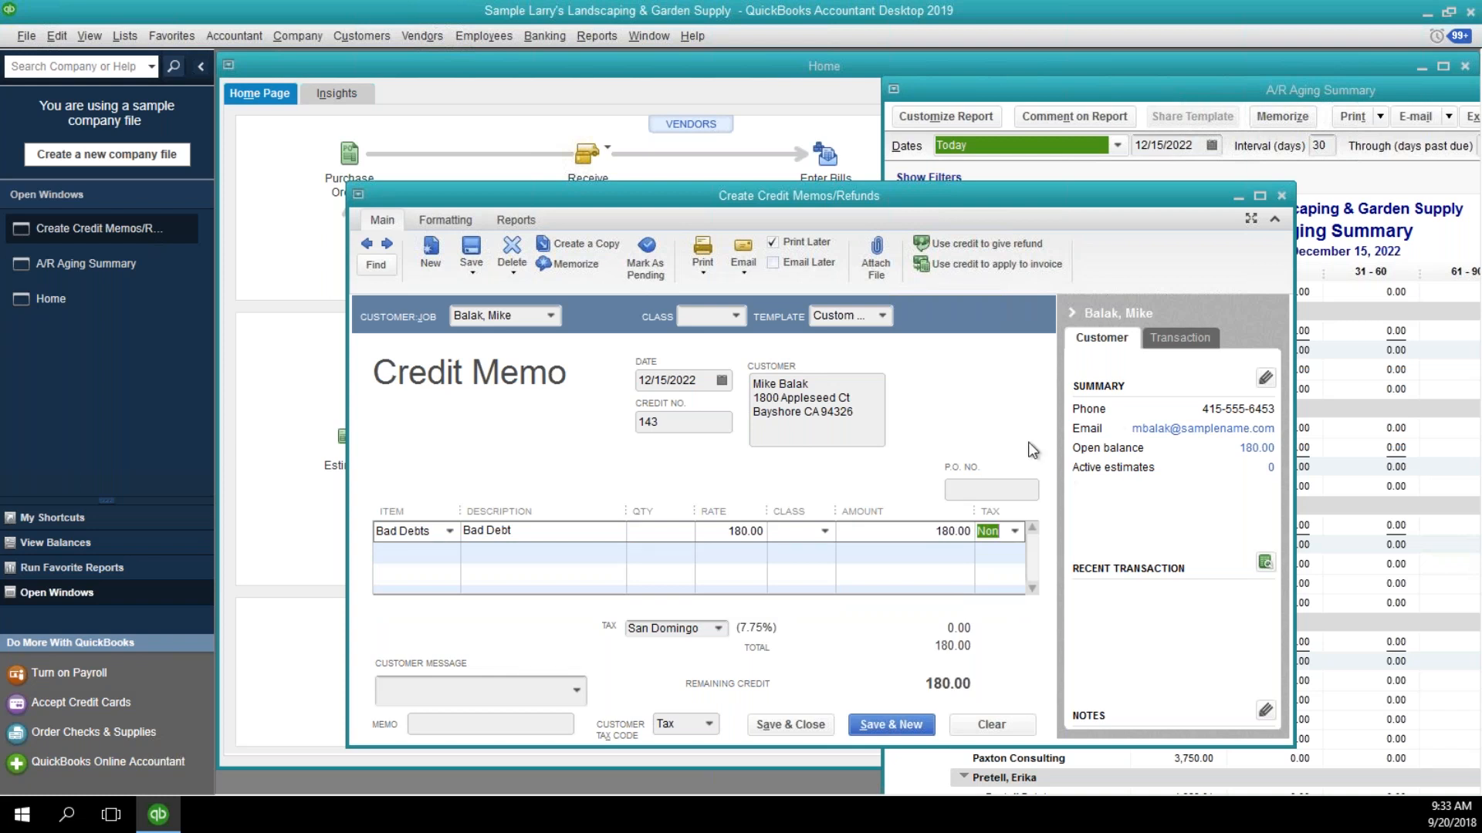
Save the credit memo, select applying its available credit to an invoice, and dismiss the dialog.
{"action": "left_click", "coordinate": [470, 251]}
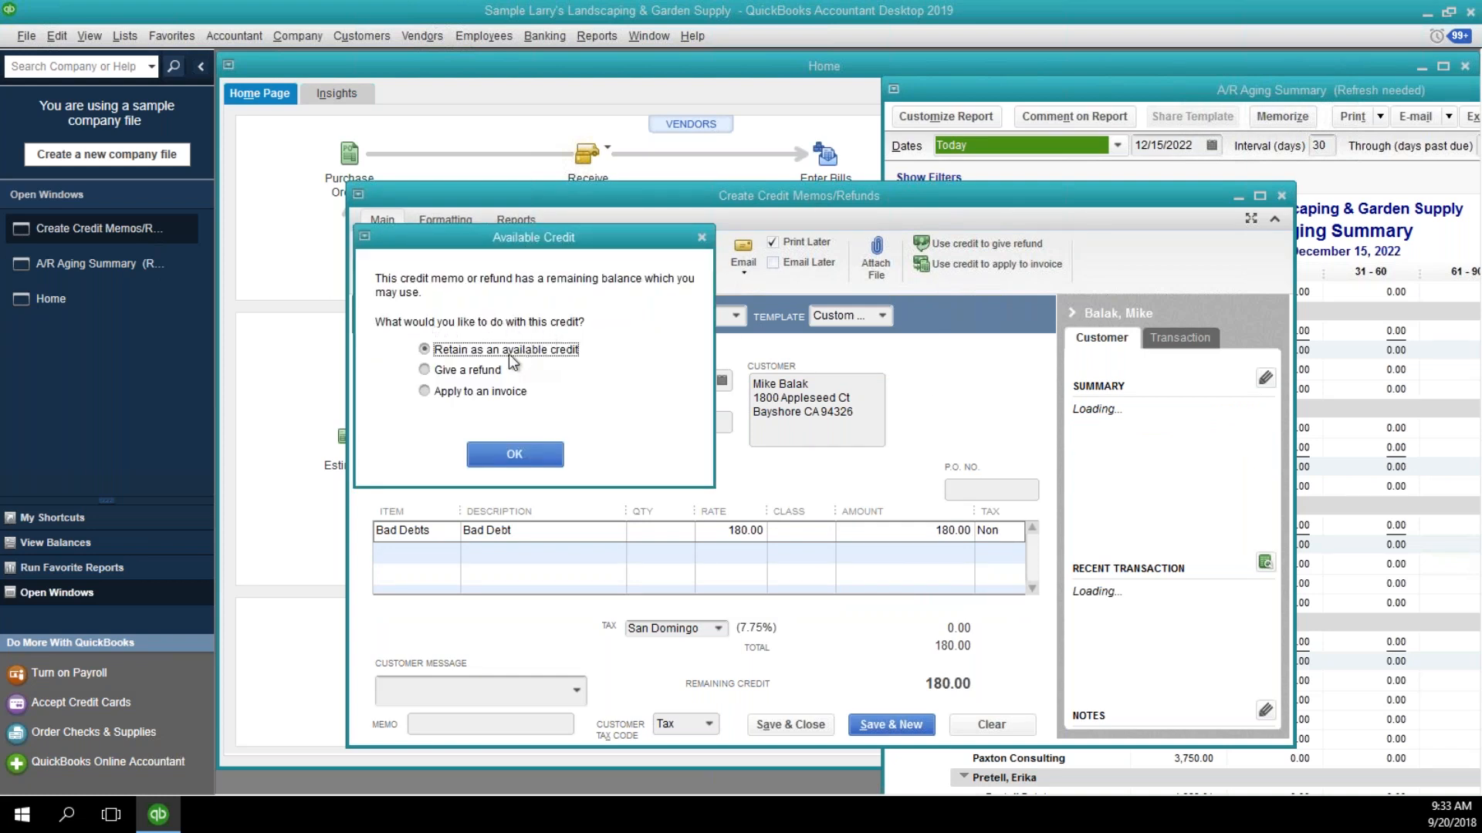
{"action": "left_click", "coordinate": [484, 392]}
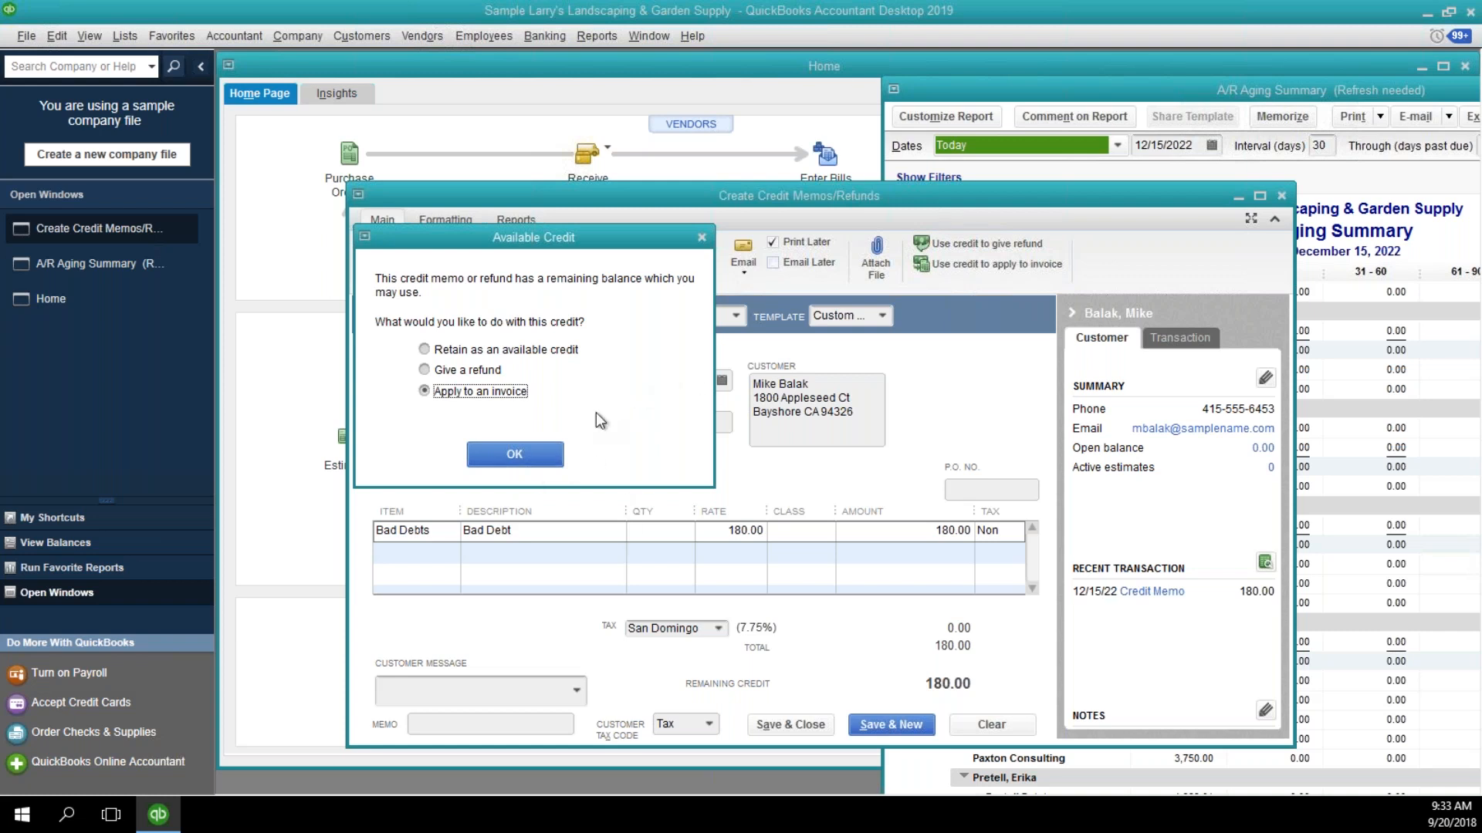
{"action": "left_click", "coordinate": [702, 239]}
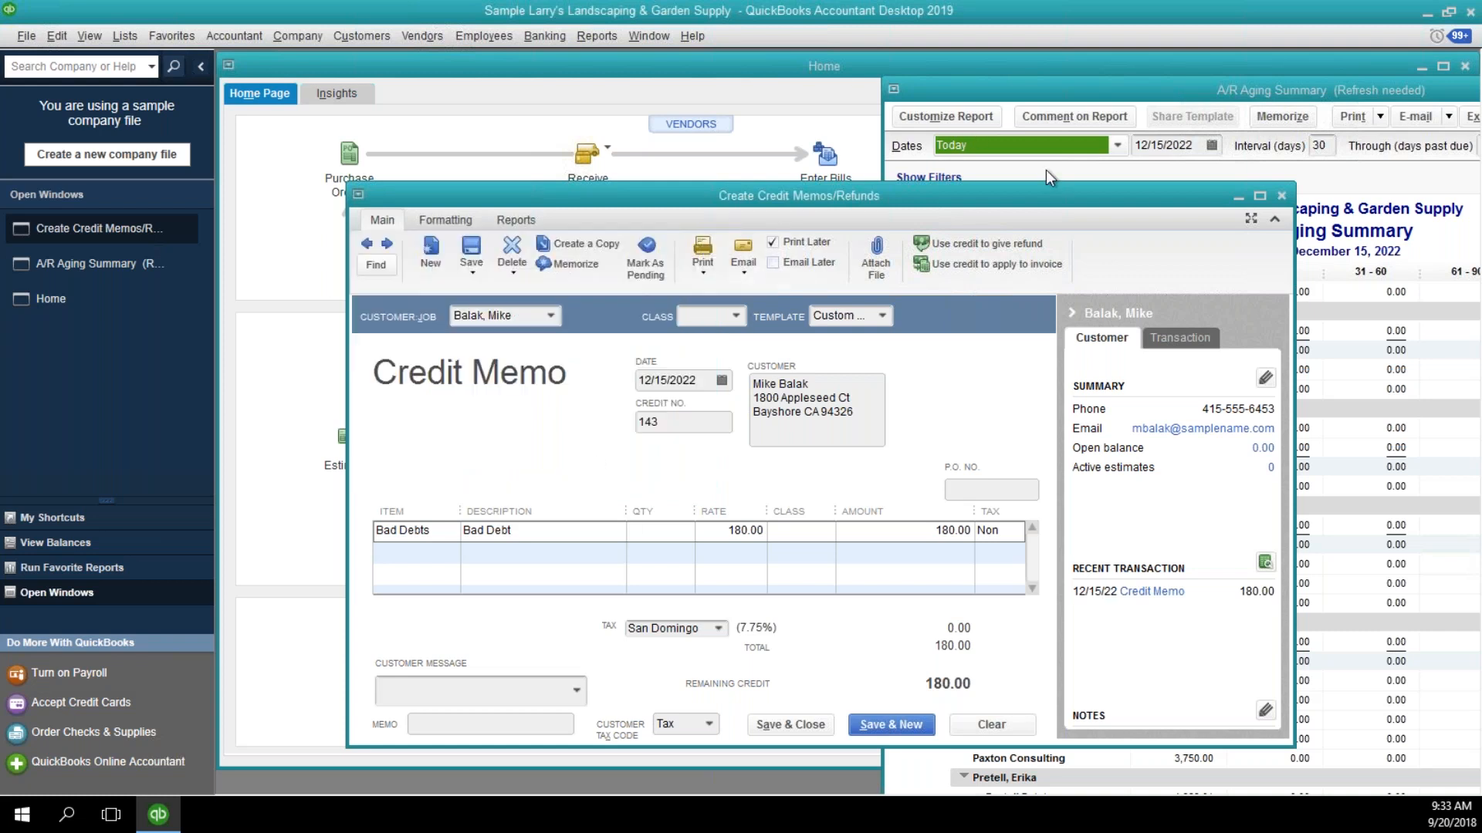
Check the customer's balances in the A/R Aging Summary and reassign the credit memo to the customer's street-address job.
{"action": "left_click", "coordinate": [1338, 183]}
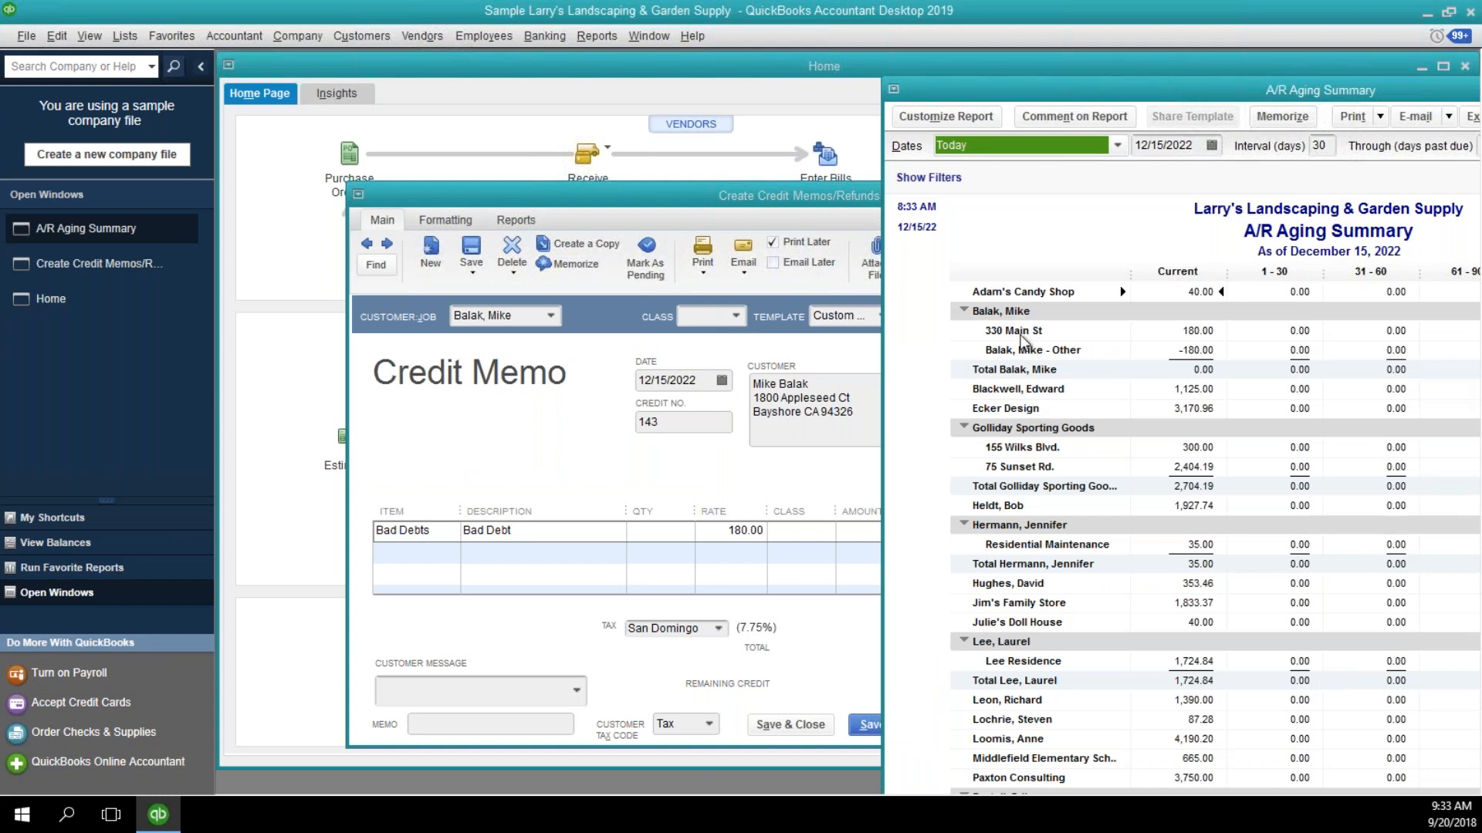
{"action": "left_click", "coordinate": [559, 321]}
{"action": "left_click", "coordinate": [550, 316]}
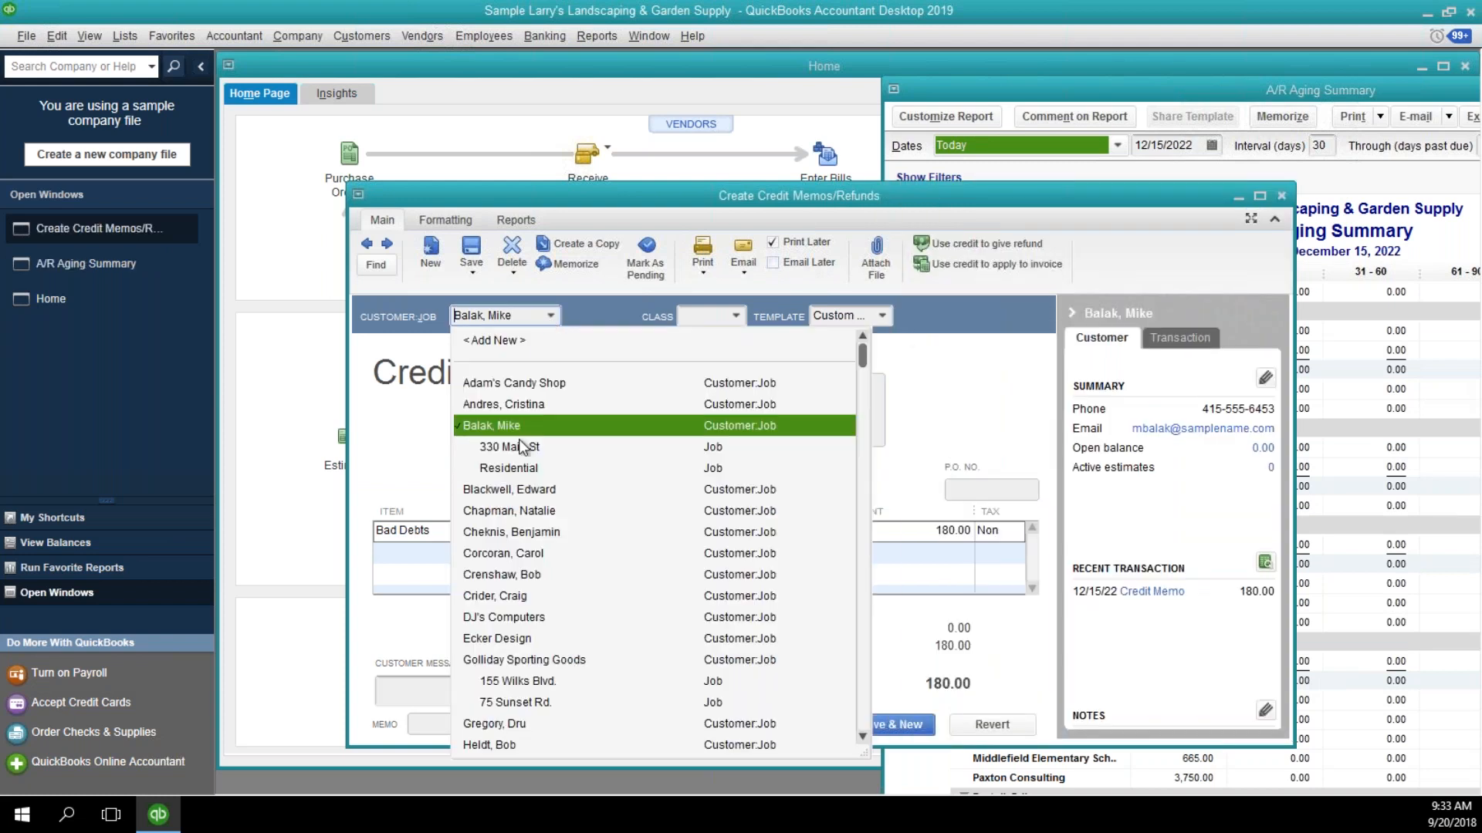
{"action": "left_click", "coordinate": [528, 433]}
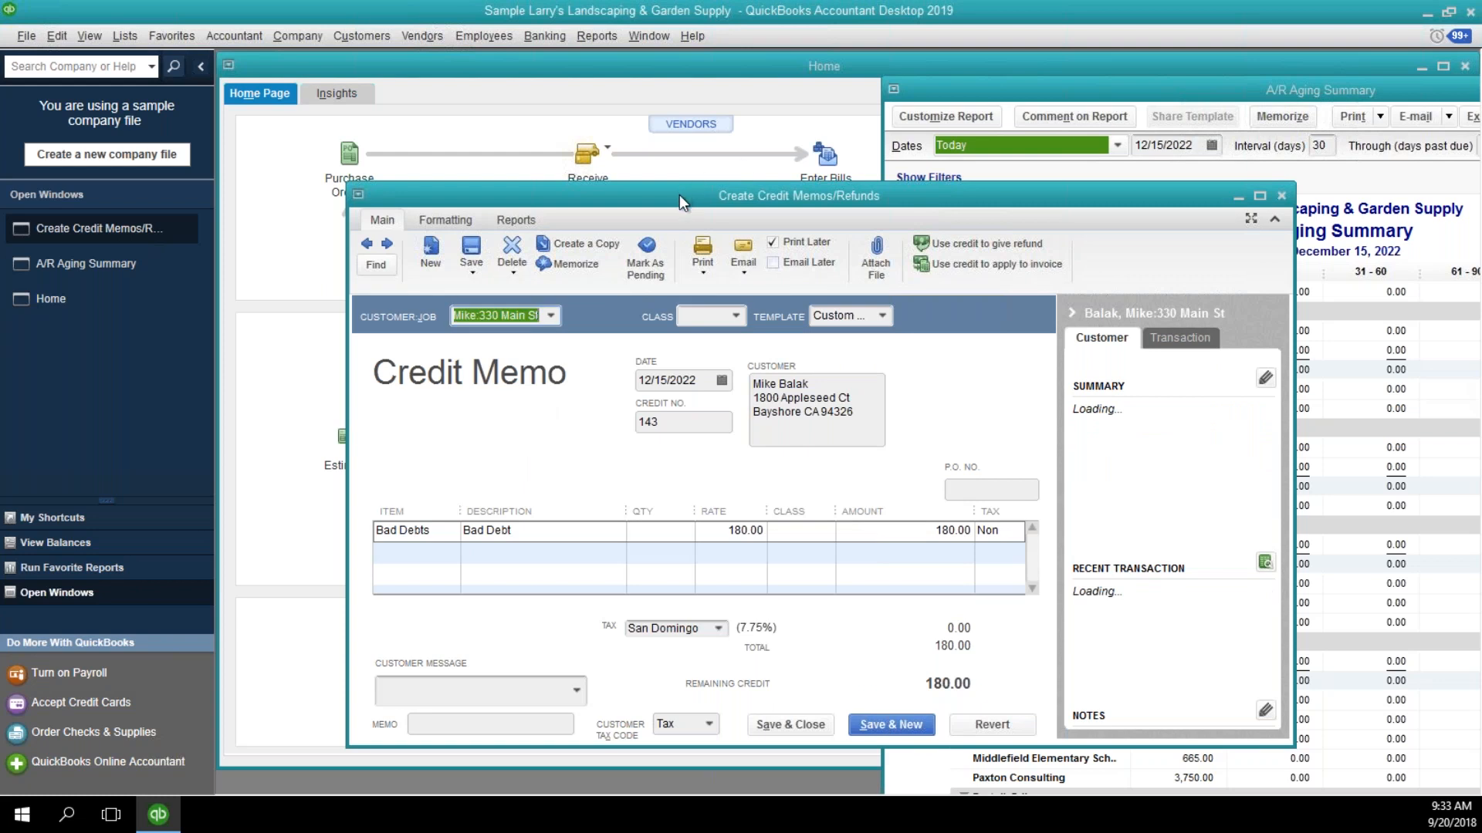
Move the credit memo window to uncover the A/R Aging Summary, recheck the customer's job balances, and save the reassigned memo.
{"action": "left_click_drag", "start_coordinate": [630, 196], "coordinate": [527, 179]}
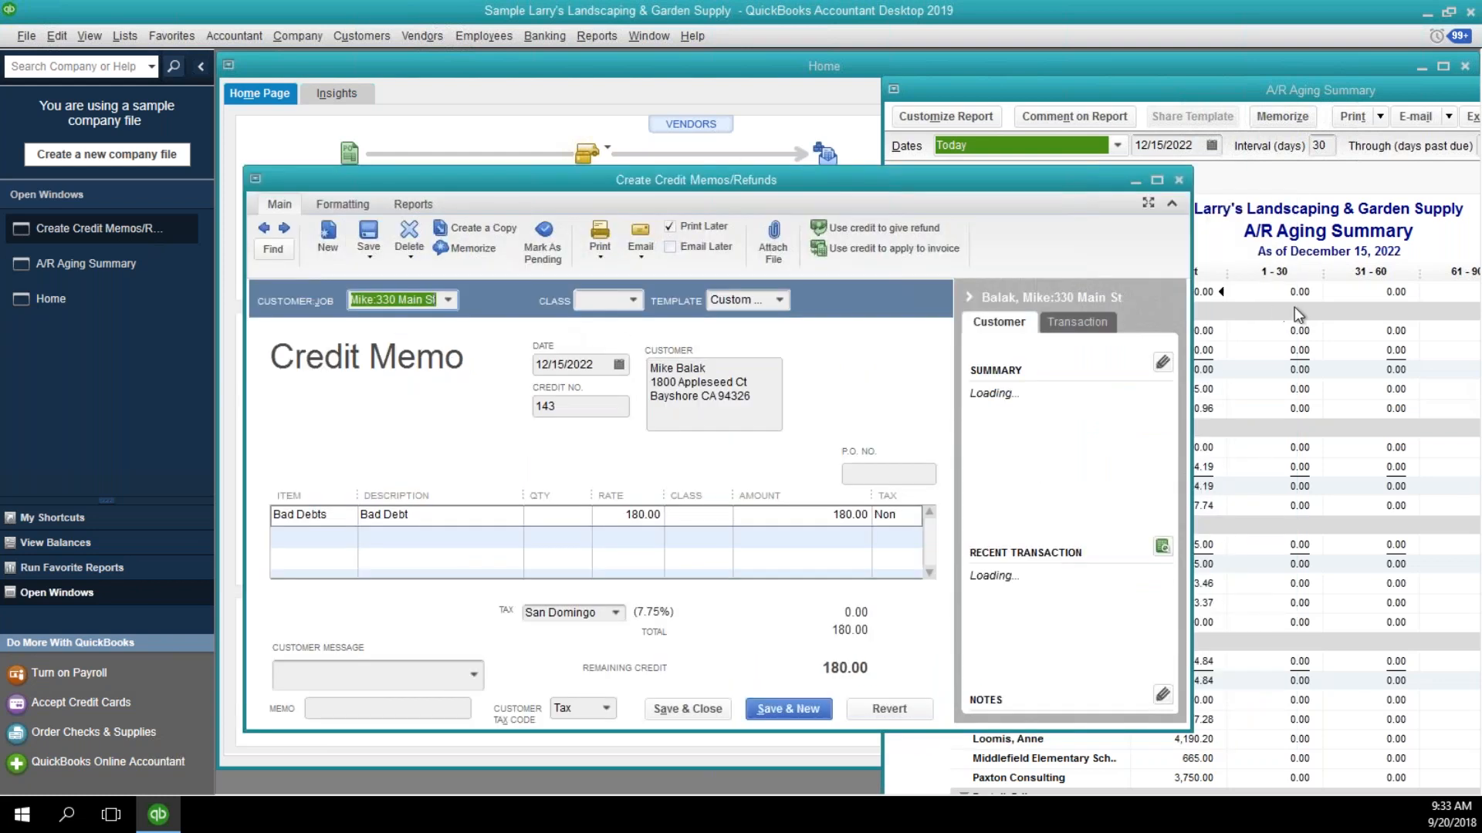
{"action": "left_click", "coordinate": [1269, 325]}
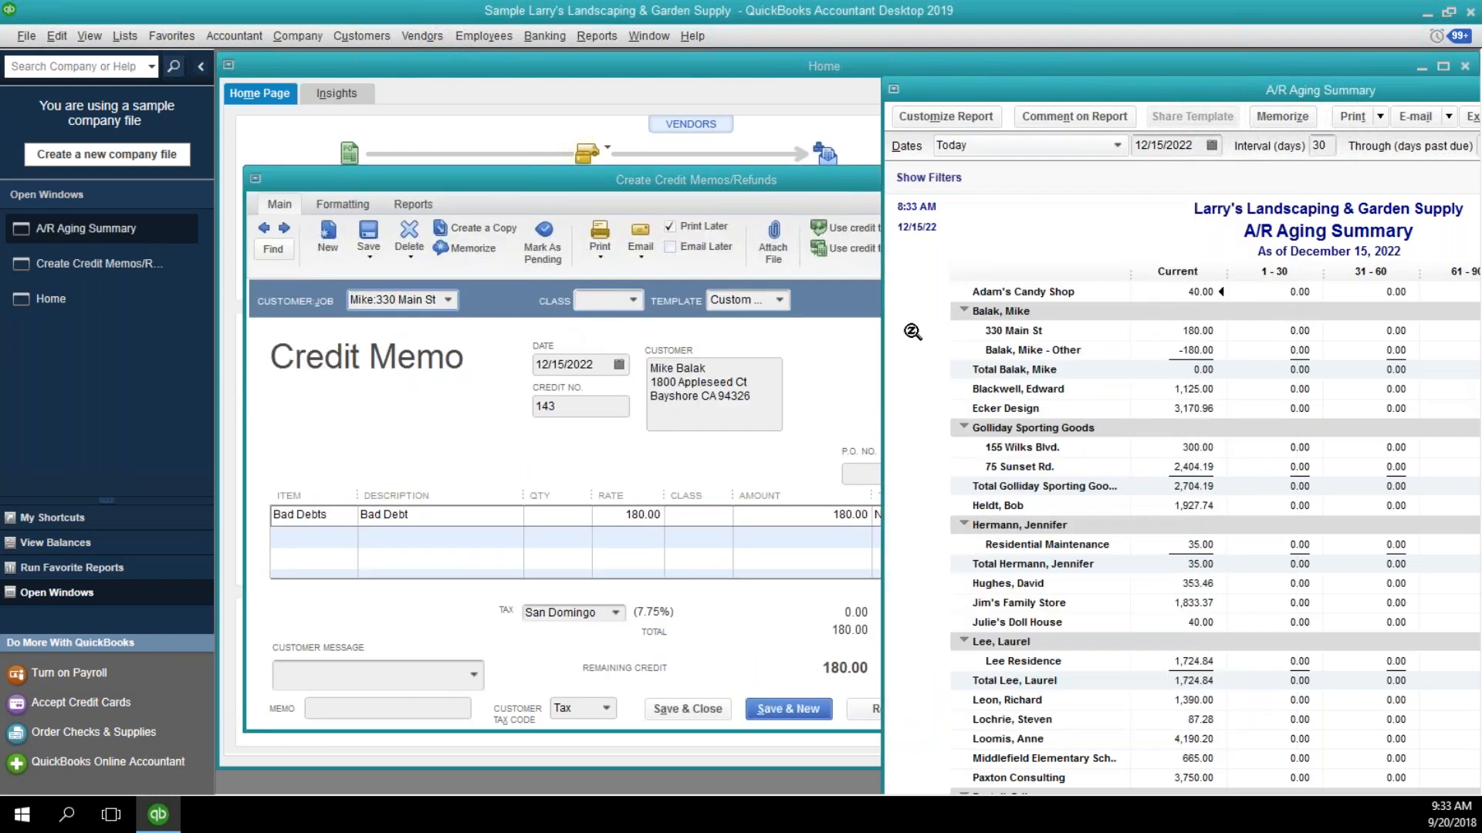
{"action": "left_click", "coordinate": [471, 352]}
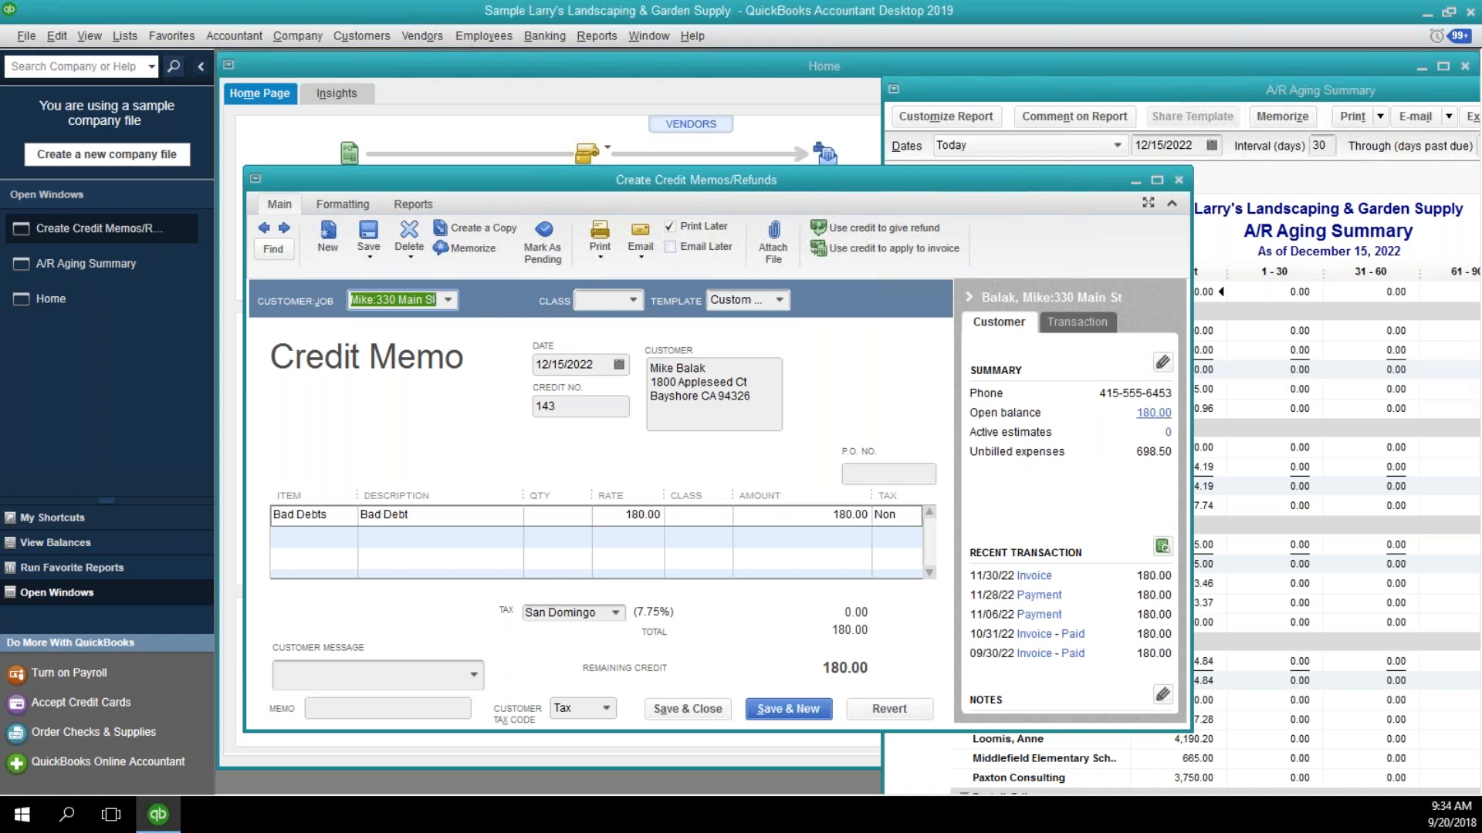
{"action": "left_click", "coordinate": [367, 246]}
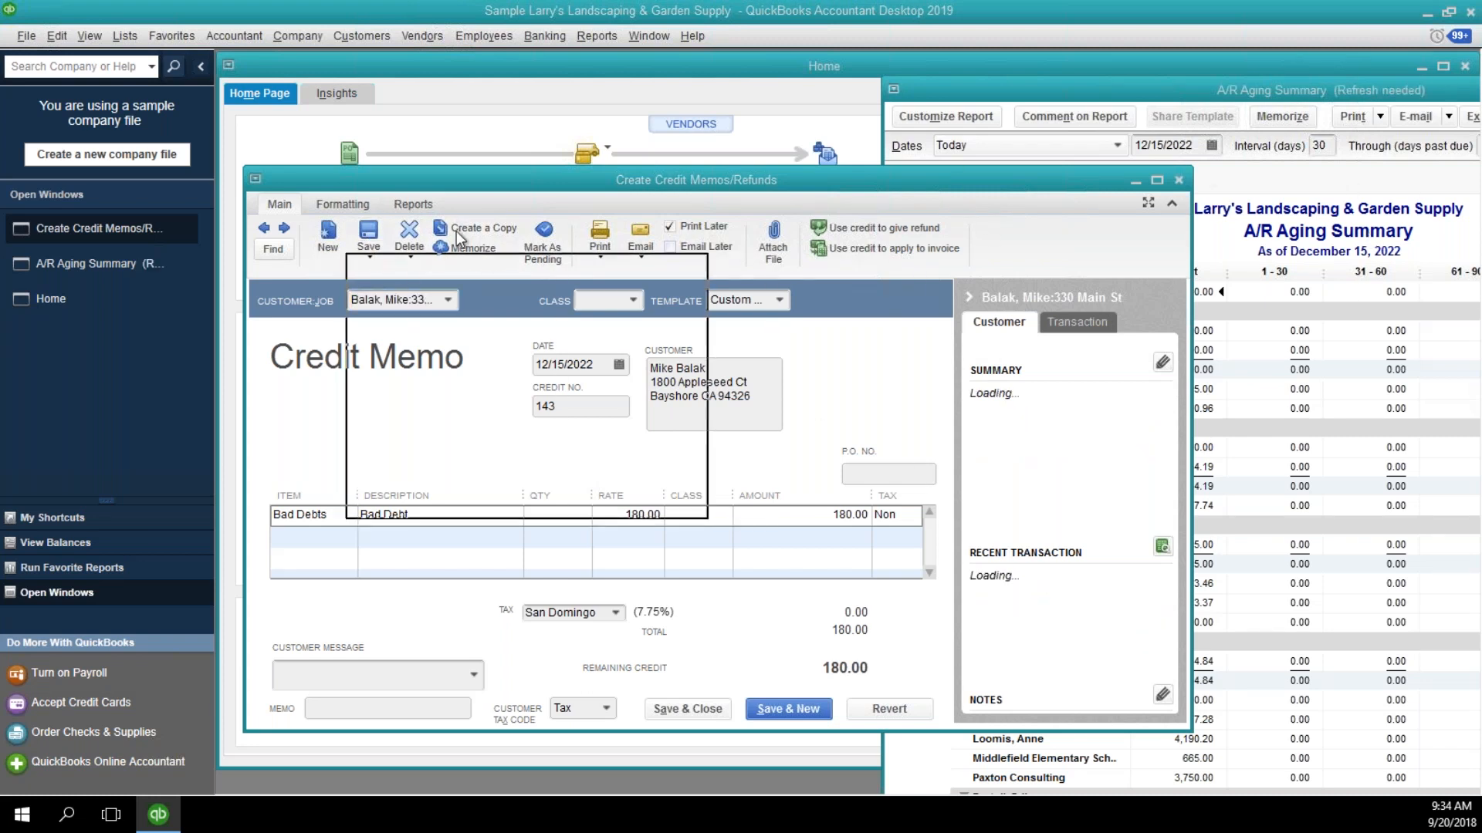
Apply the credit memo's 180.00 credit to the job's 11/30/2022 invoice, then save the memo and start a blank one.
{"action": "left_click", "coordinate": [424, 388]}
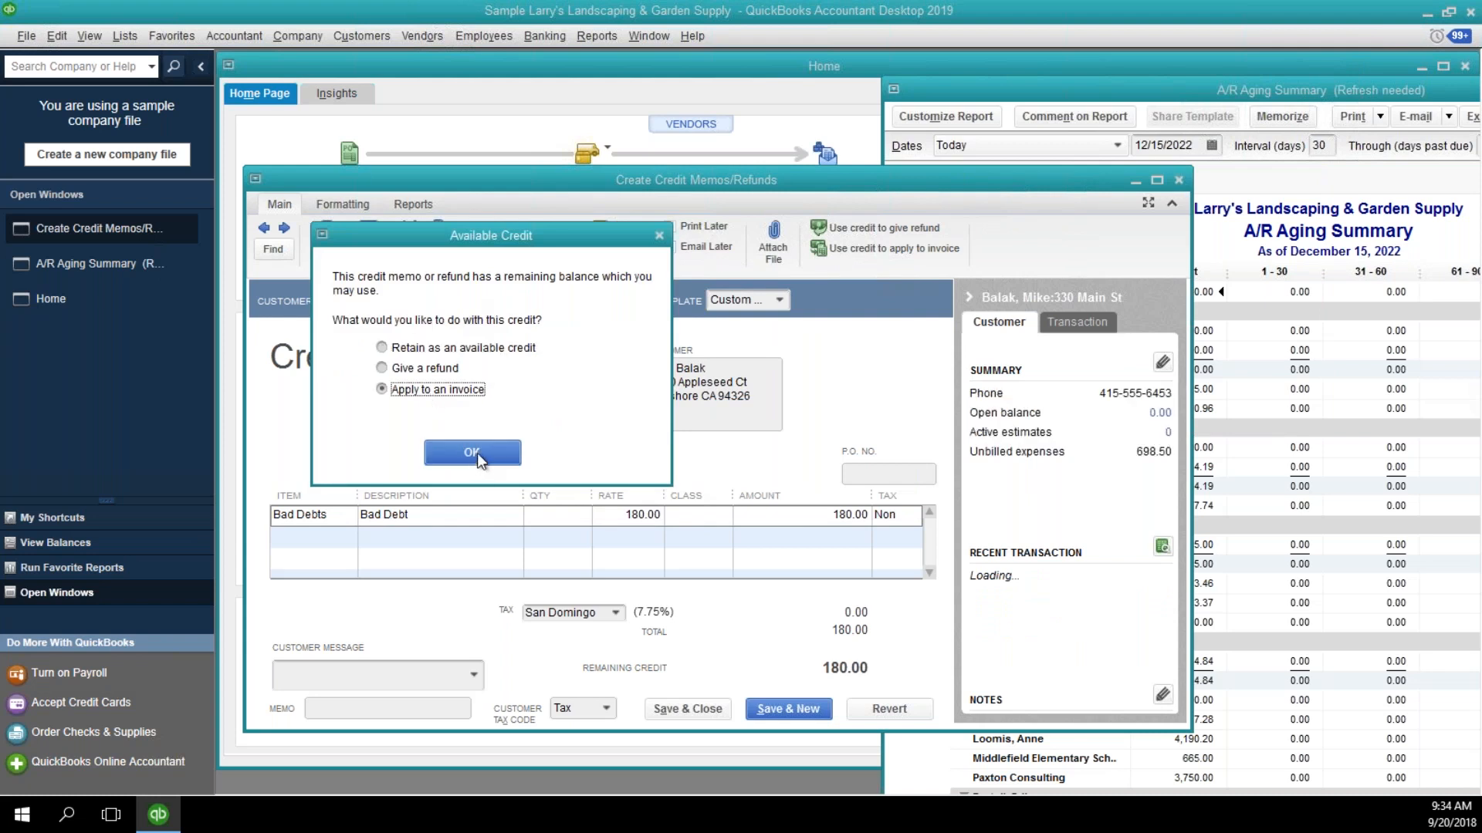
{"action": "left_click", "coordinate": [476, 454]}
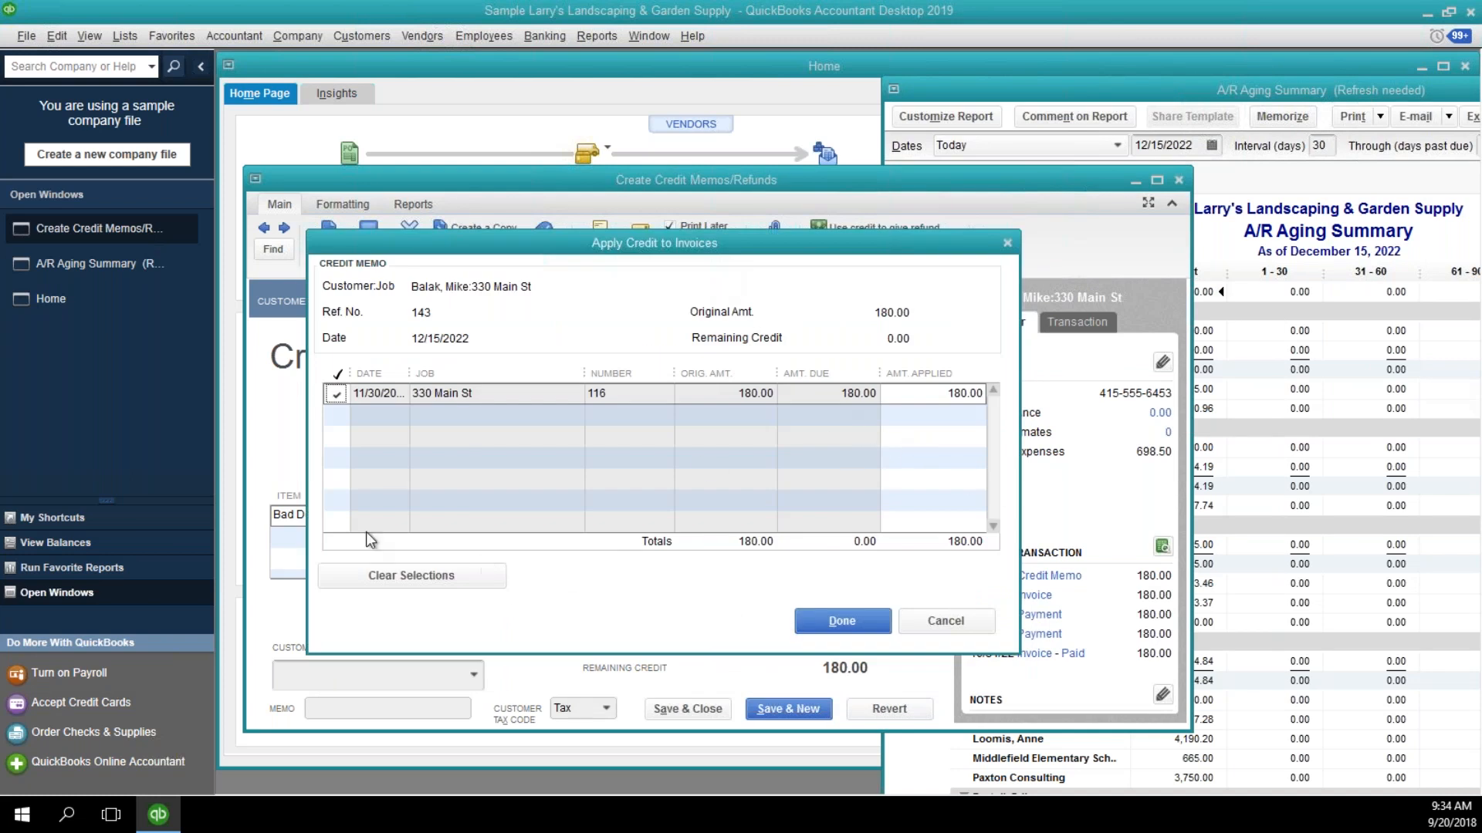
{"action": "left_click", "coordinate": [338, 395]}
{"action": "left_click", "coordinate": [337, 394]}
{"action": "left_click", "coordinate": [816, 621]}
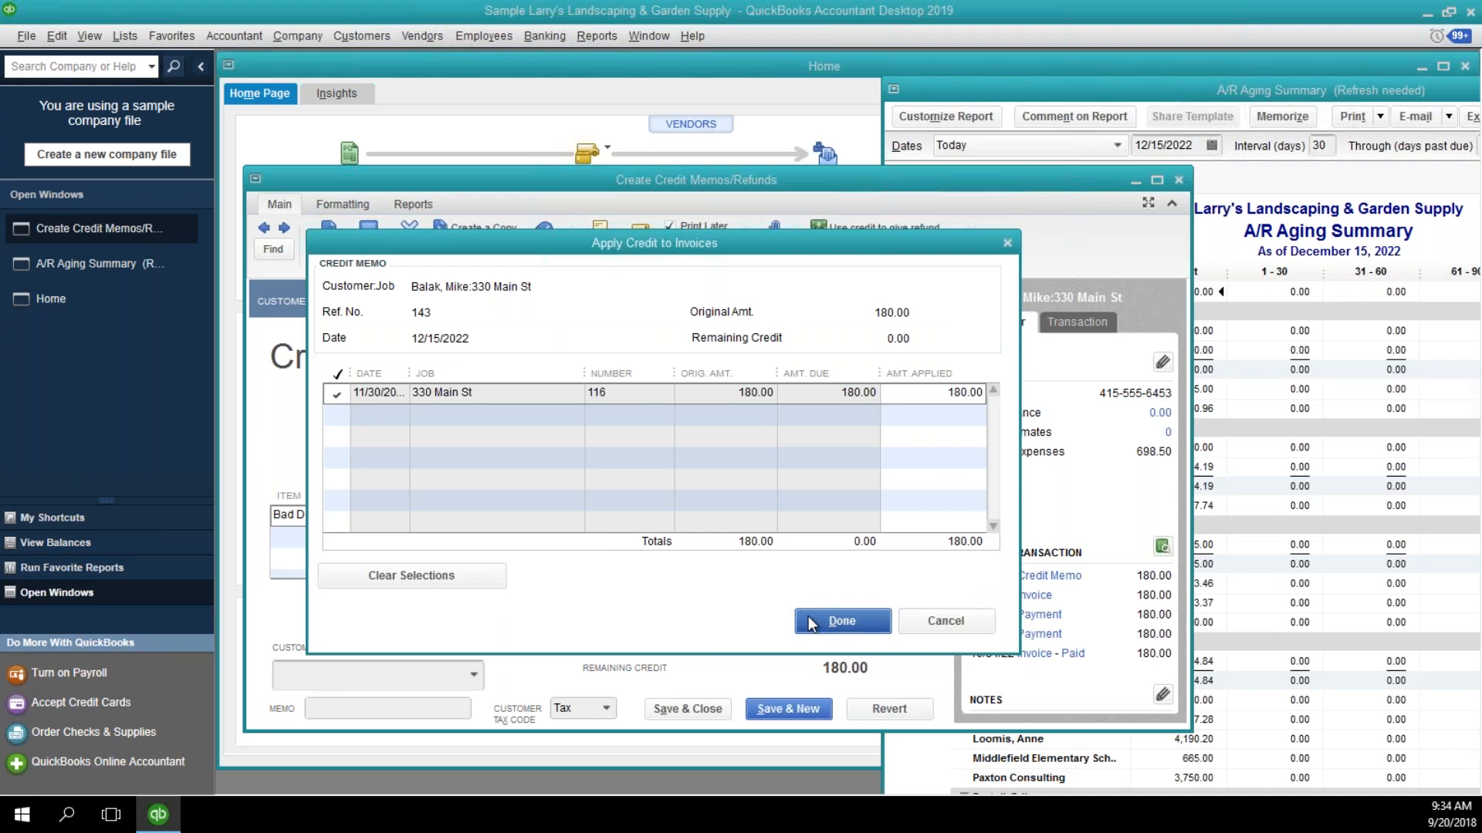
{"action": "left_click", "coordinate": [796, 711]}
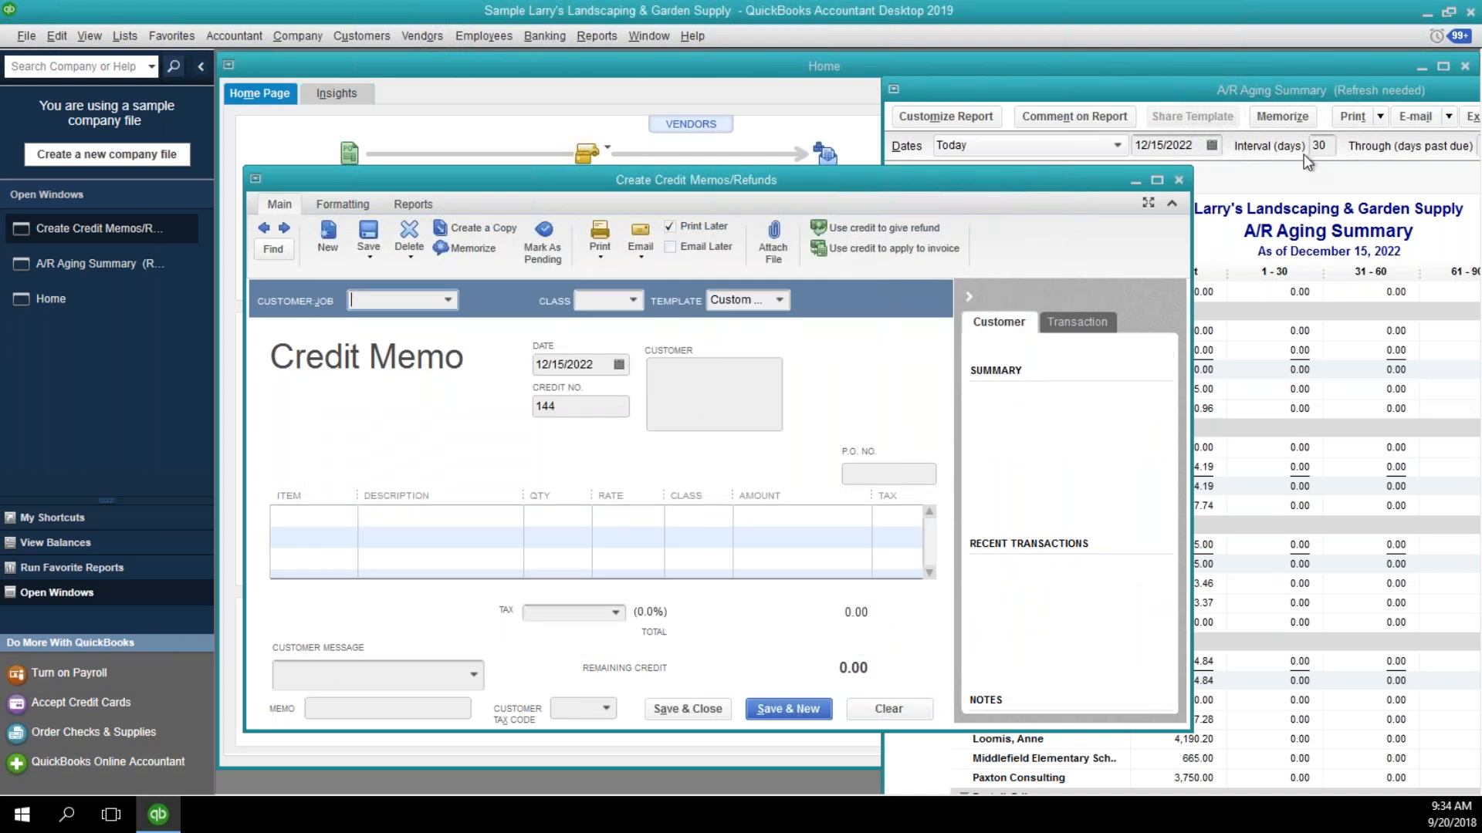
Bring the A/R Aging Summary fully into view, check the customer balances after the write-off, and close the report.
{"action": "left_click", "coordinate": [1300, 188]}
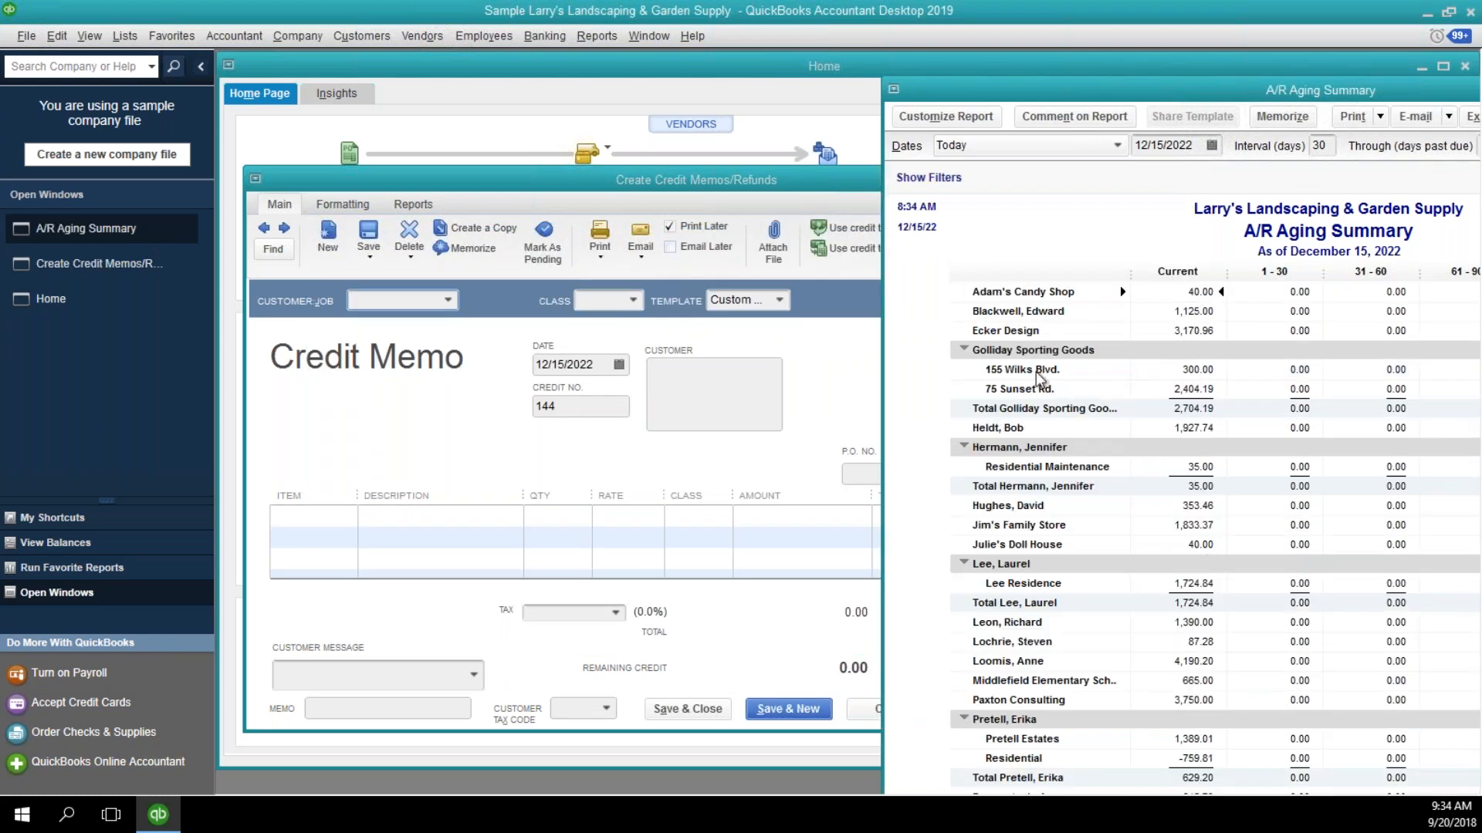
{"action": "left_click_drag", "start_coordinate": [1226, 93], "coordinate": [896, 103]}
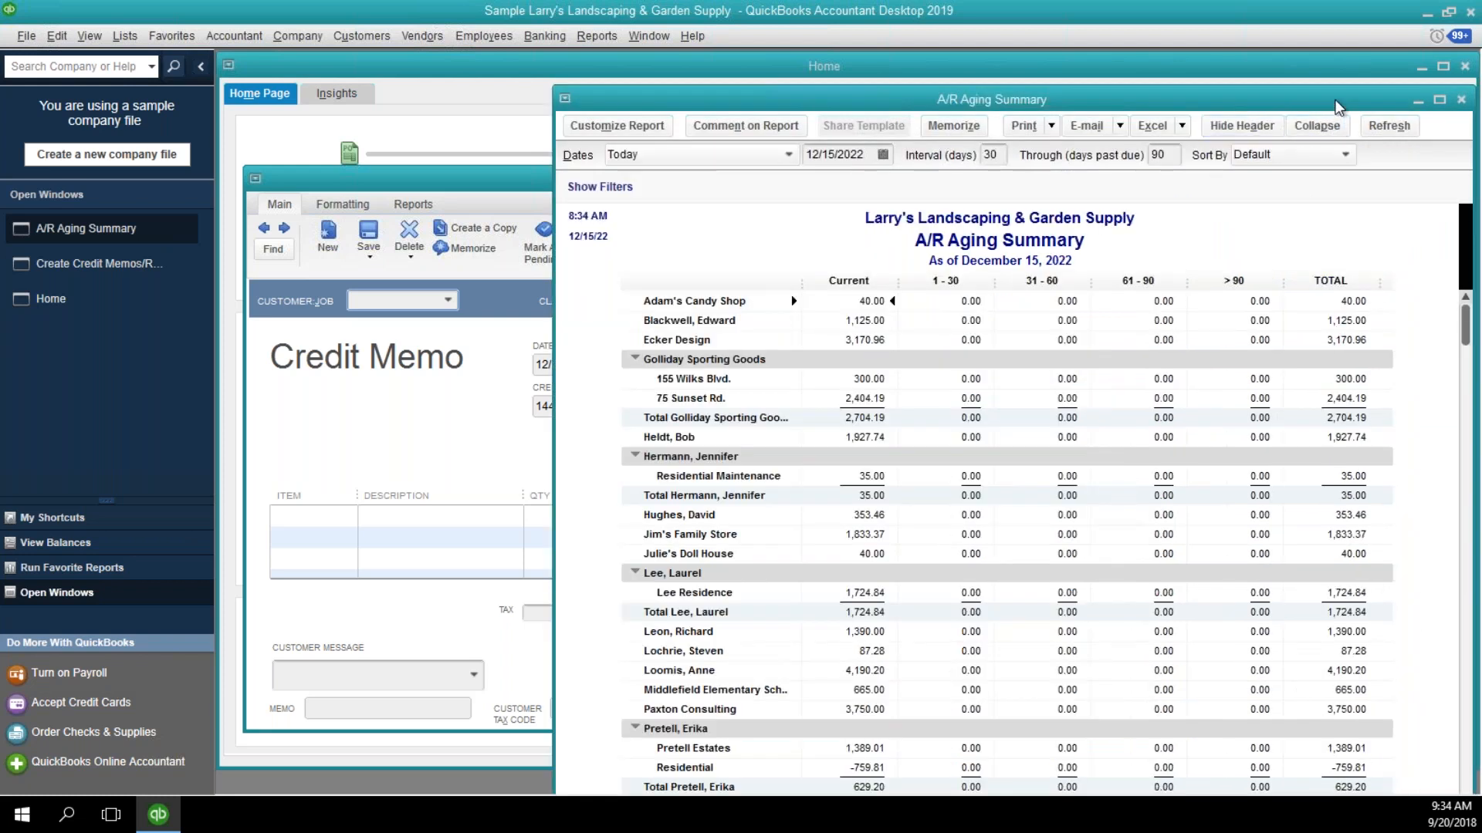
{"action": "left_click_drag", "start_coordinate": [1294, 101], "coordinate": [1236, 101]}
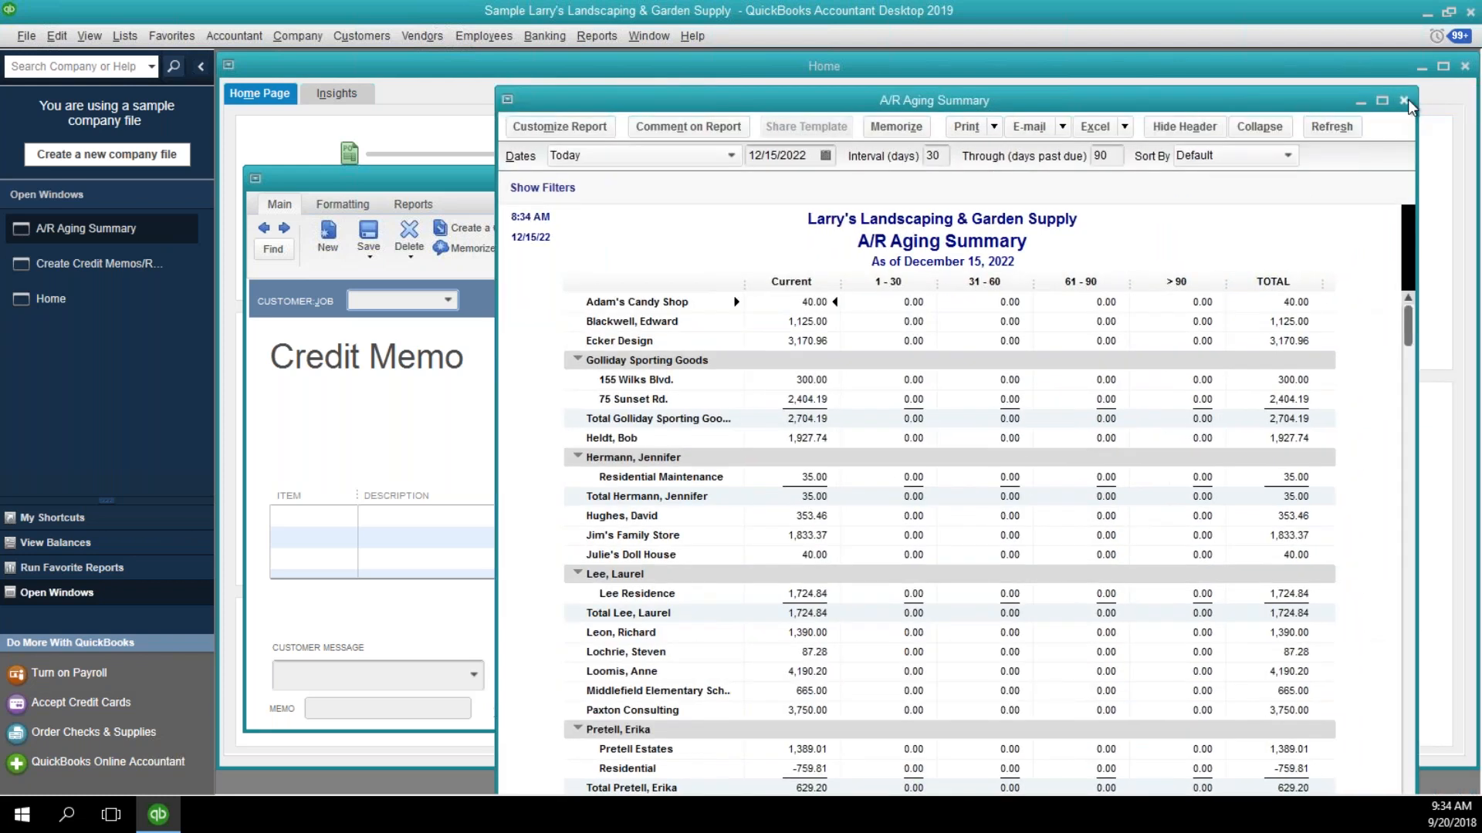
{"action": "left_click", "coordinate": [1403, 101]}
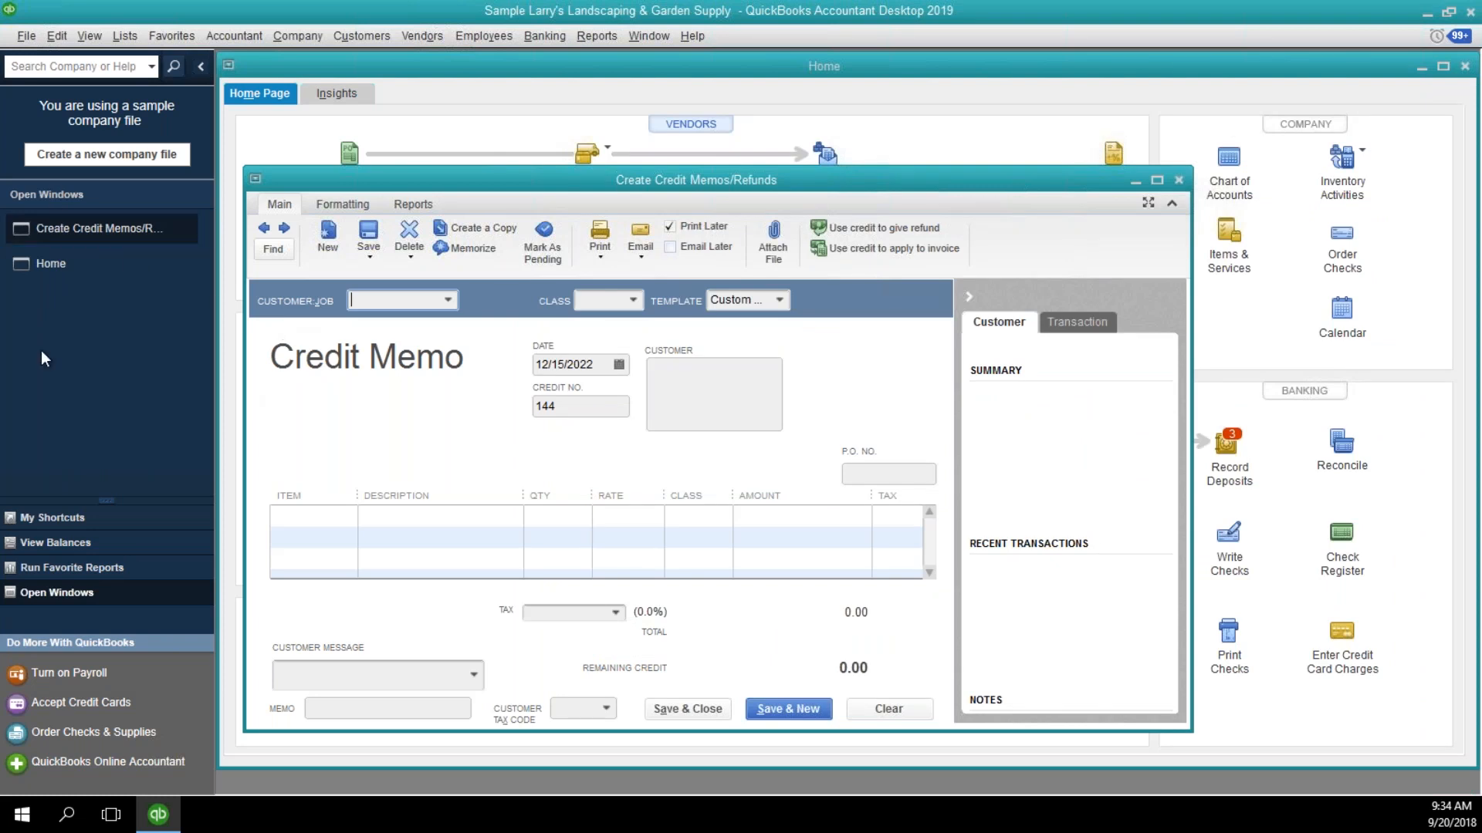
Find the customer's street-address job in the Customer Center and open its 12/15/2022 credit memo.
{"action": "left_click", "coordinate": [54, 543]}
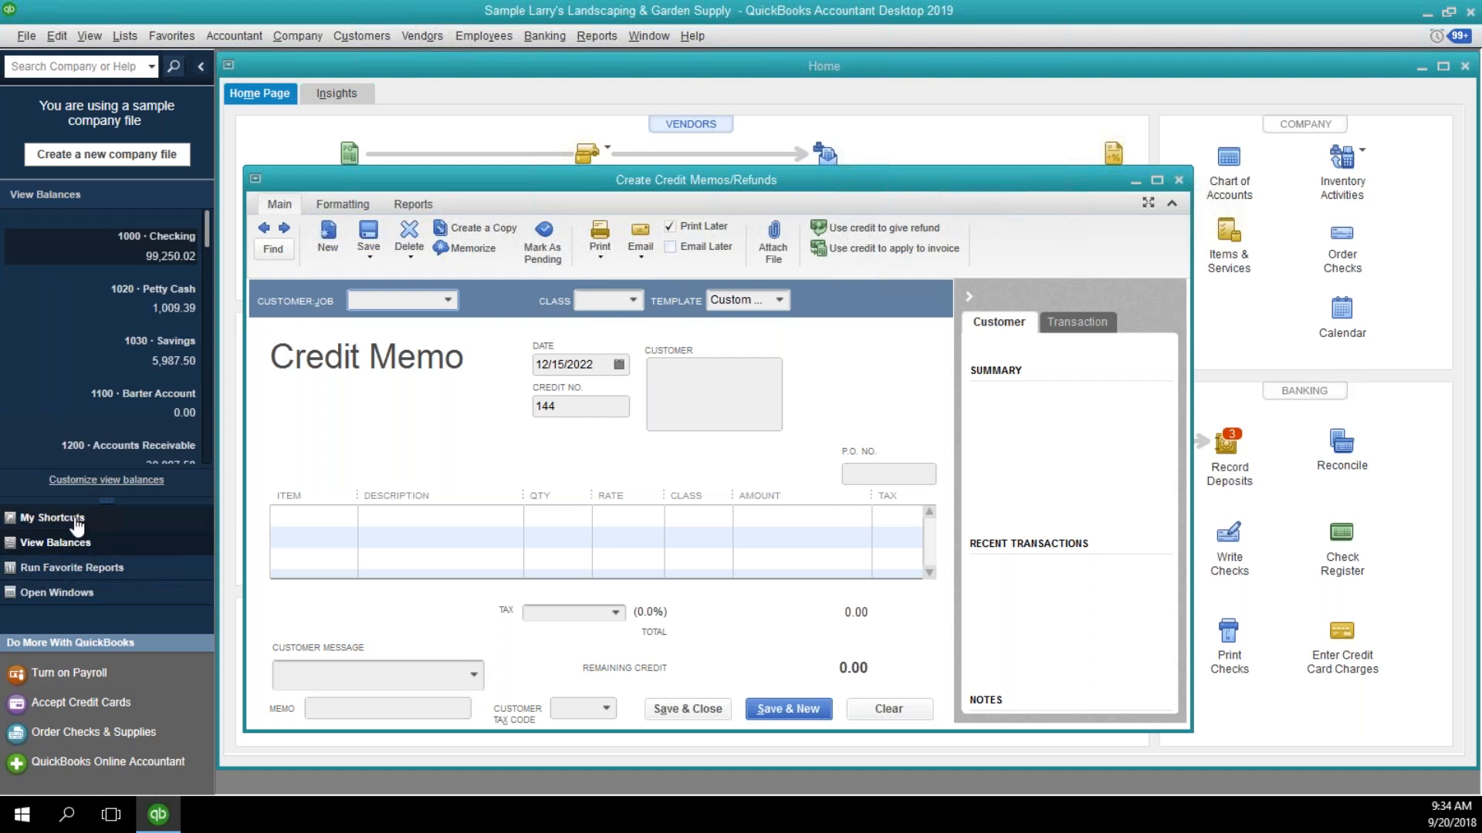
{"action": "left_click", "coordinate": [355, 25]}
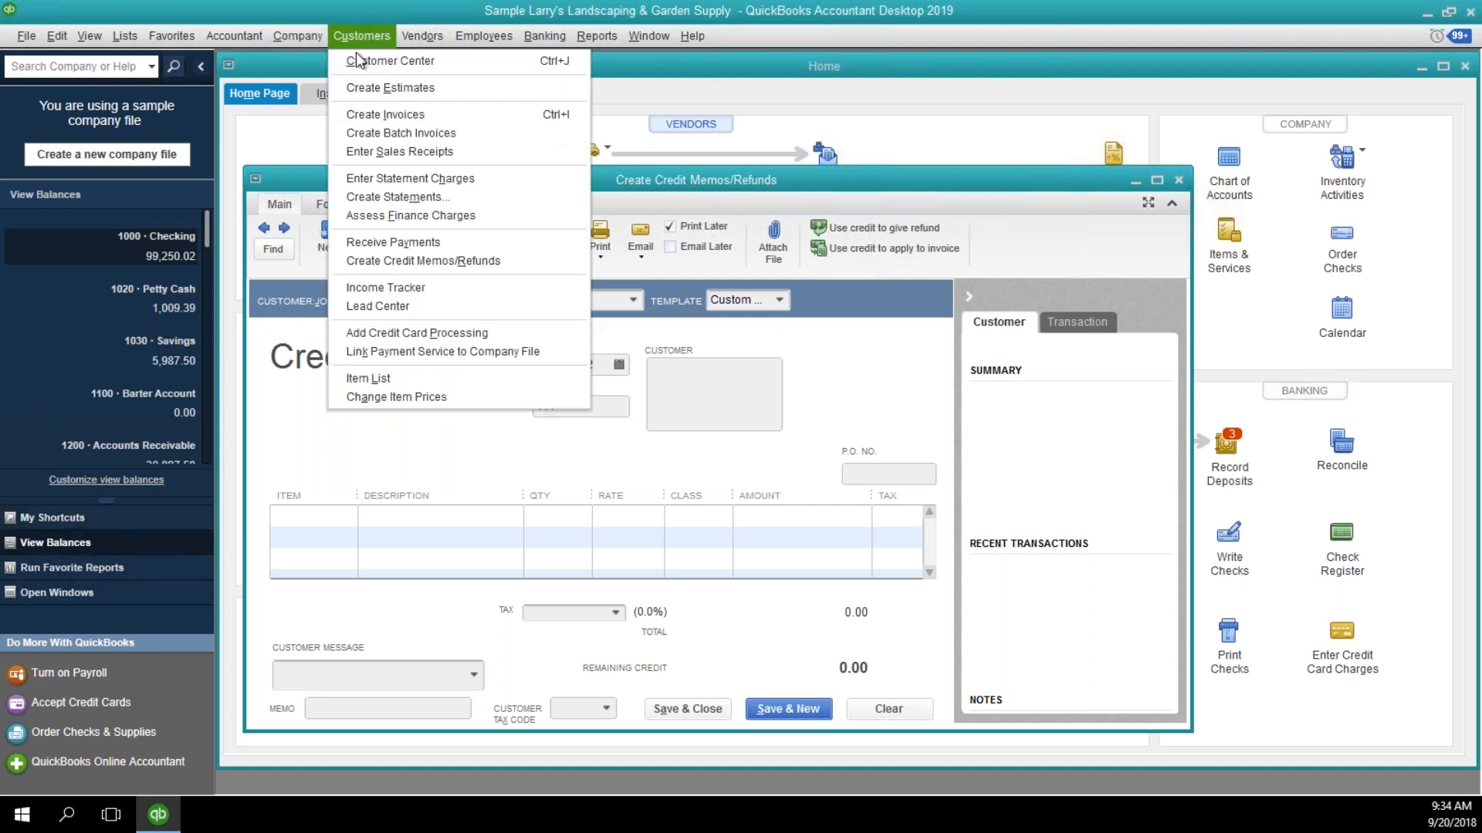
{"action": "left_click", "coordinate": [356, 61]}
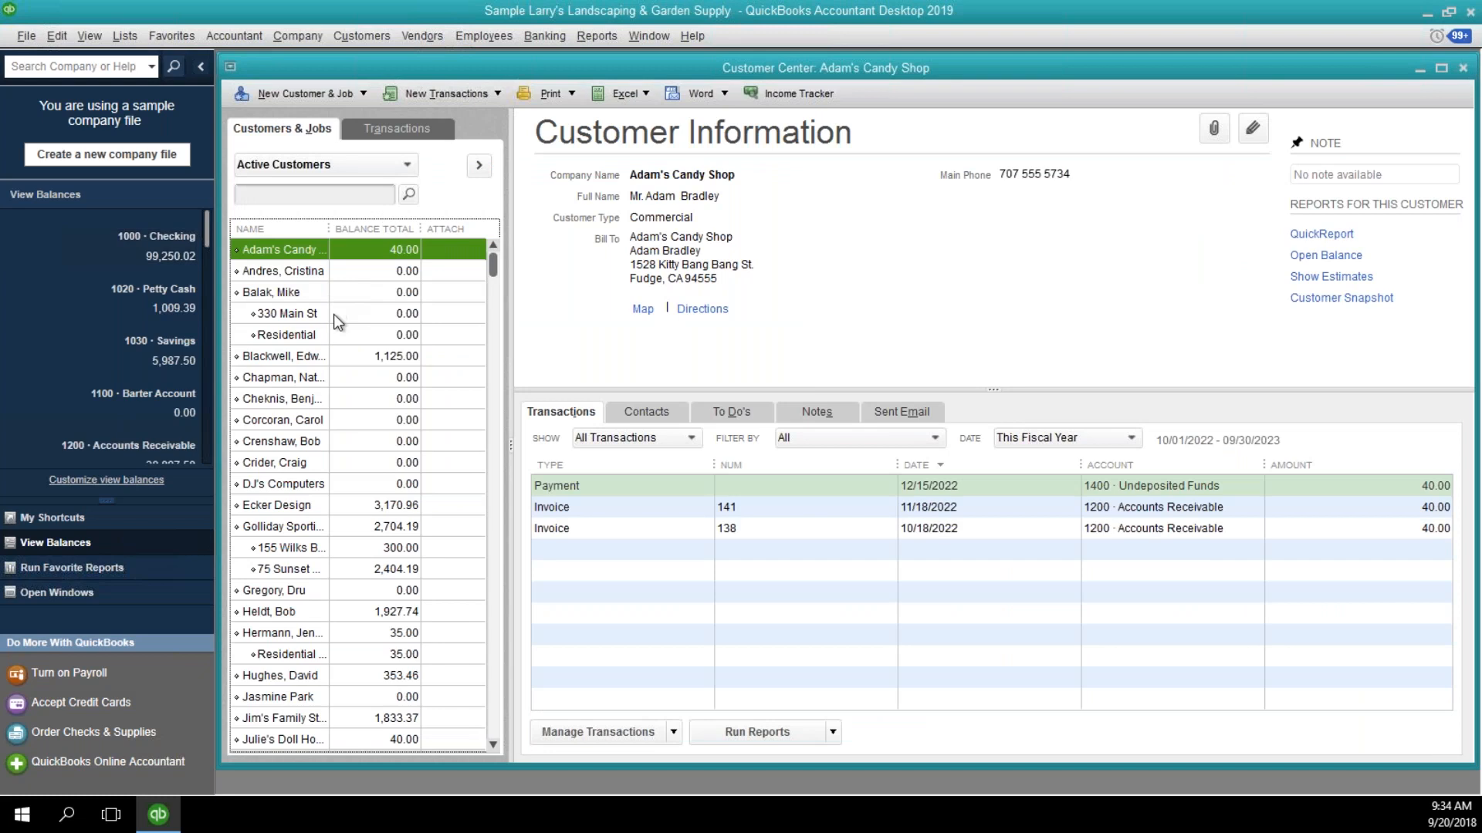
{"action": "left_click", "coordinate": [334, 313]}
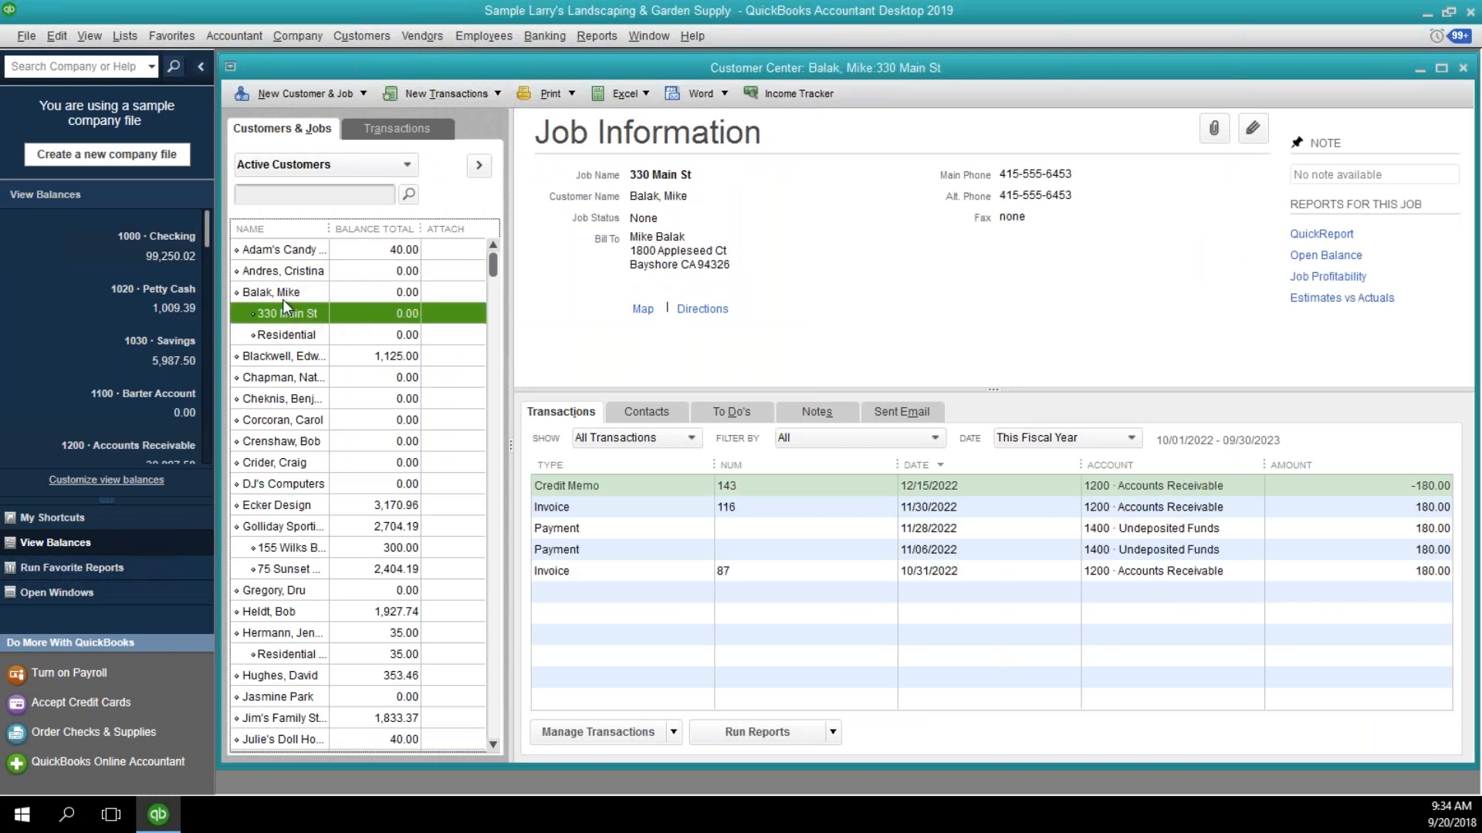
{"action": "left_click", "coordinate": [629, 489]}
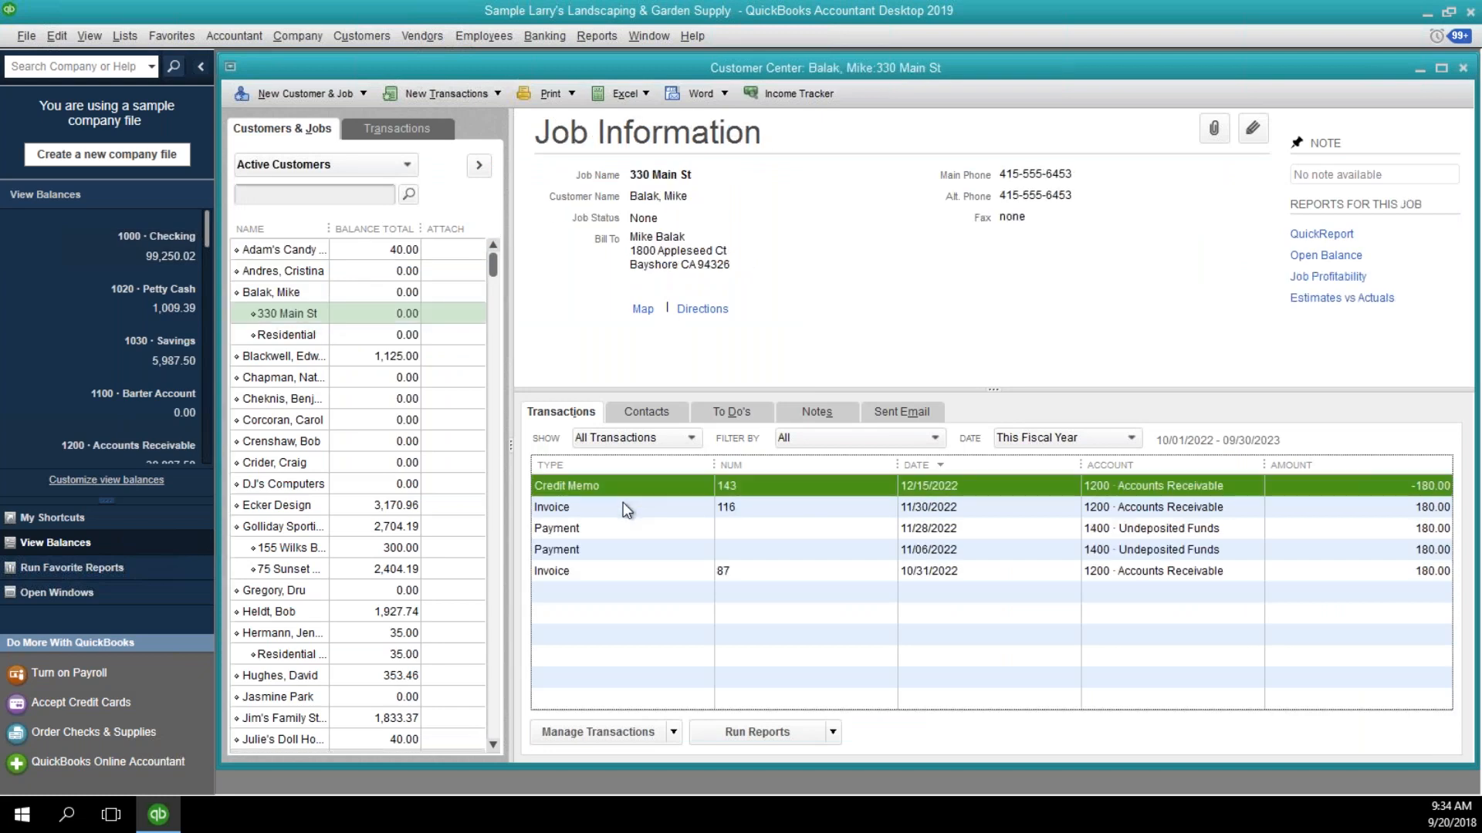
{"action": "double_click", "coordinate": [624, 483]}
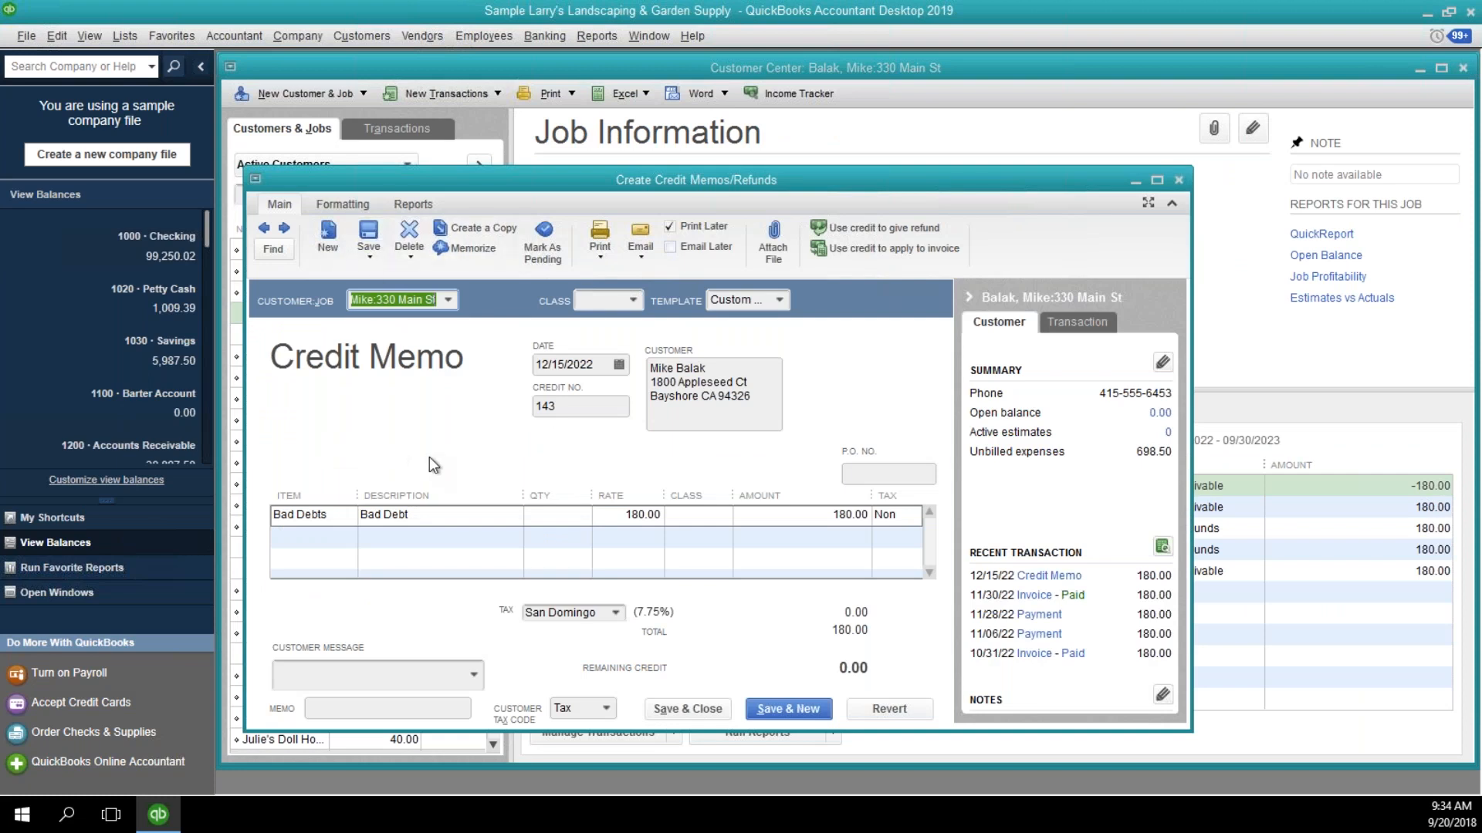
Check the credit memo's transaction history, go to the invoice it credited, and close that invoice.
{"action": "left_click", "coordinate": [409, 206]}
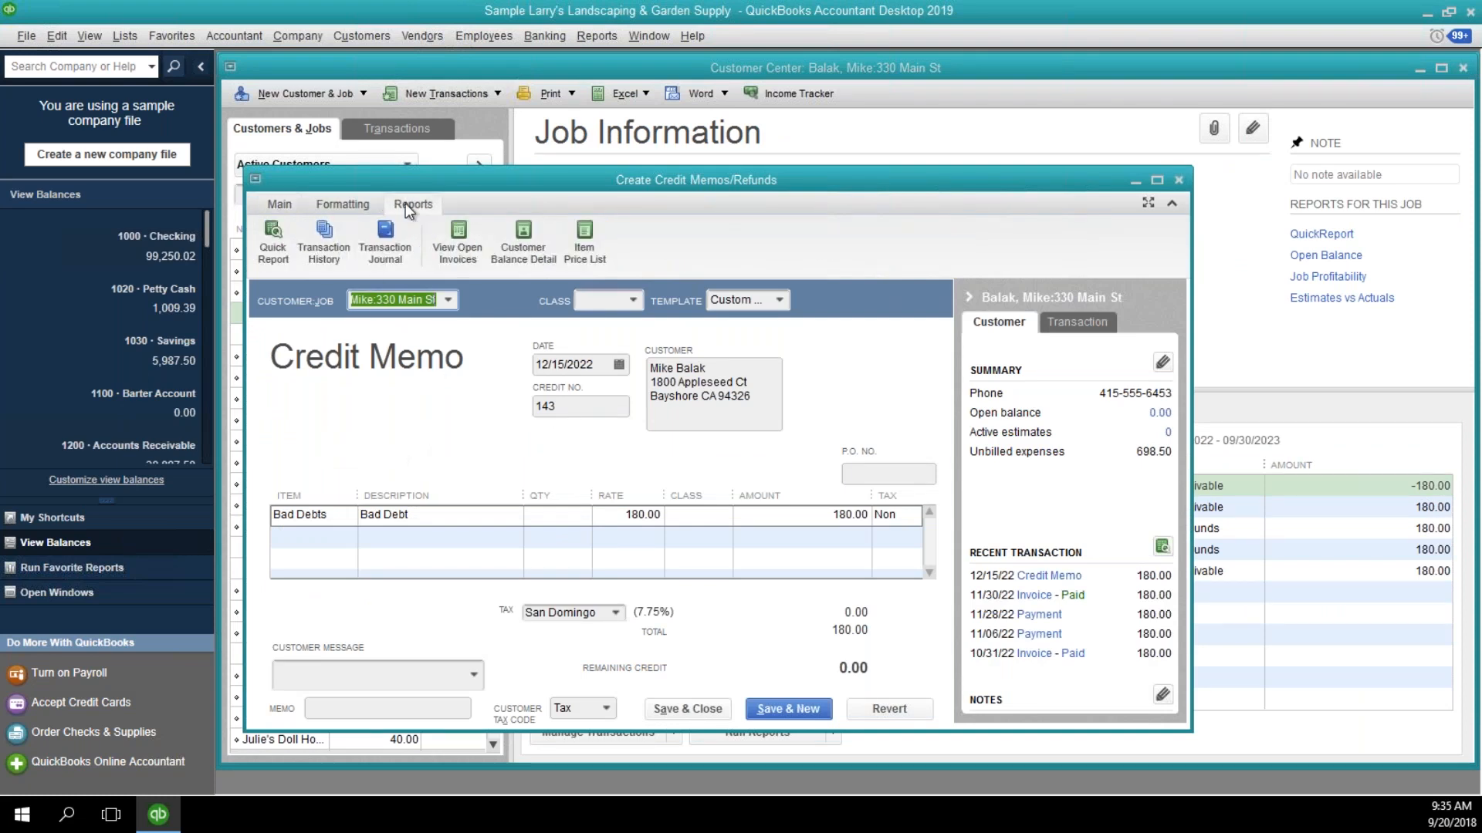
{"action": "left_click", "coordinate": [327, 249]}
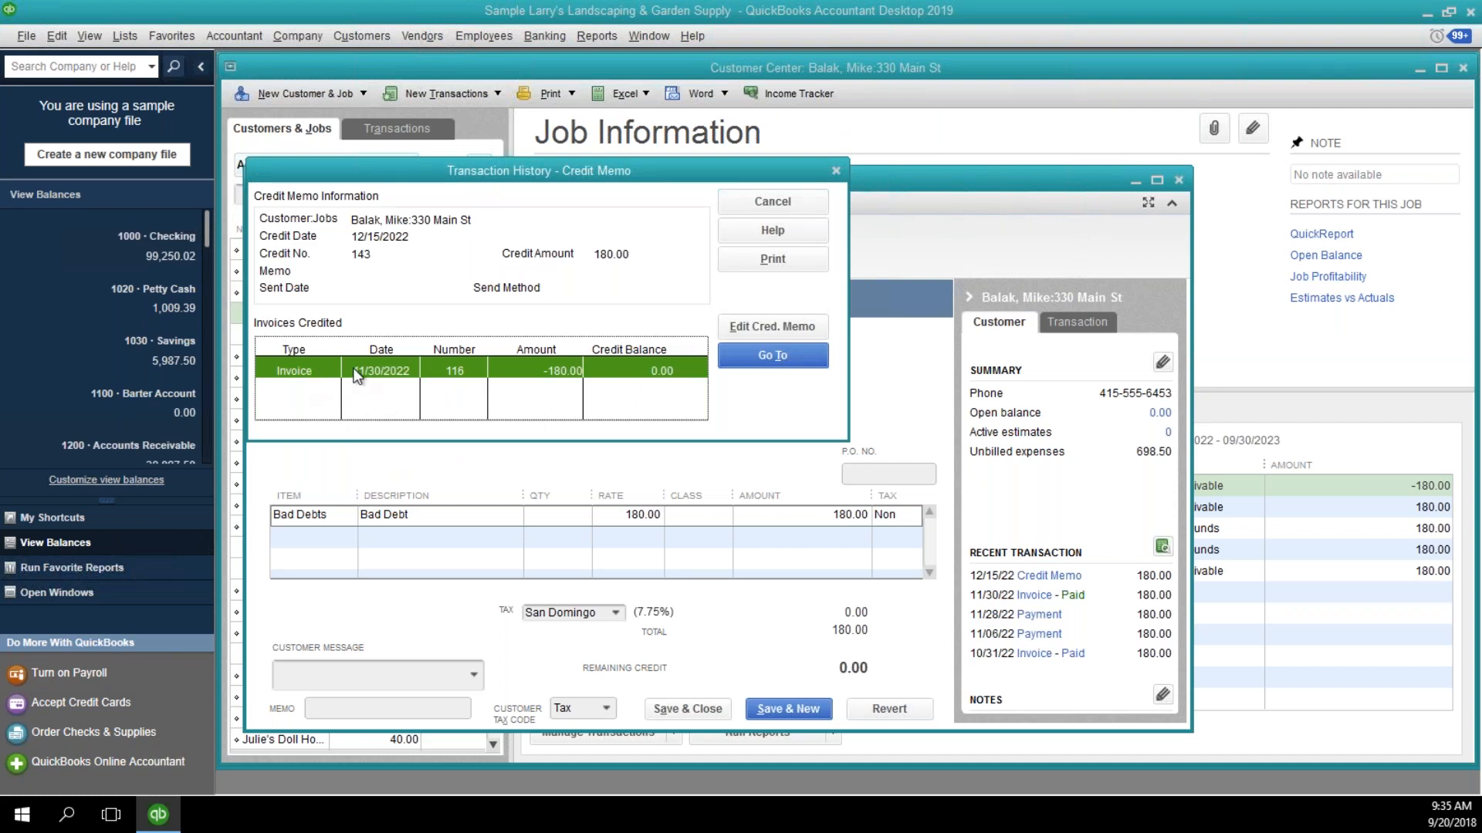
{"action": "left_click", "coordinate": [773, 355]}
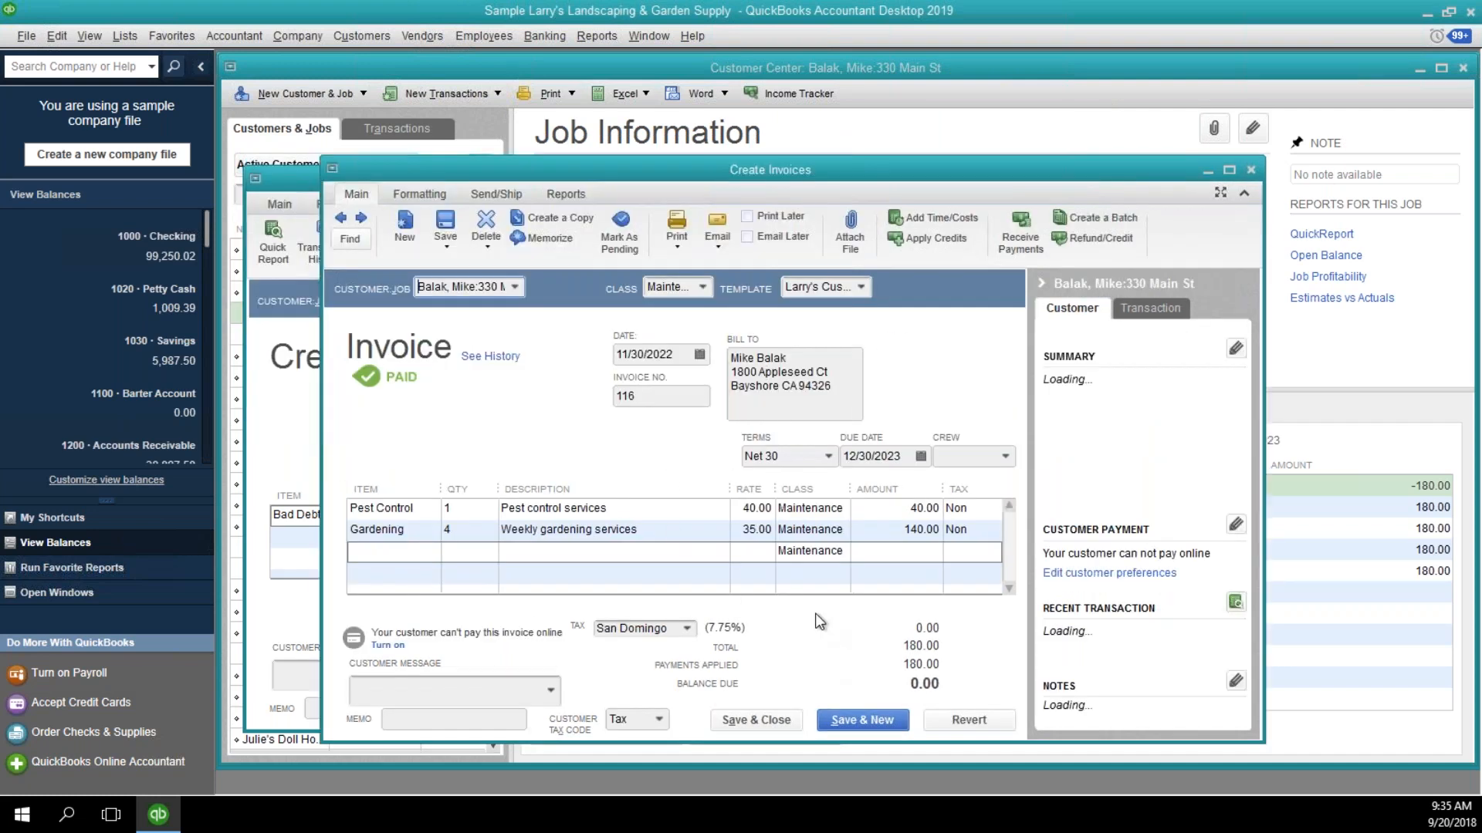
{"action": "left_click", "coordinate": [1251, 170]}
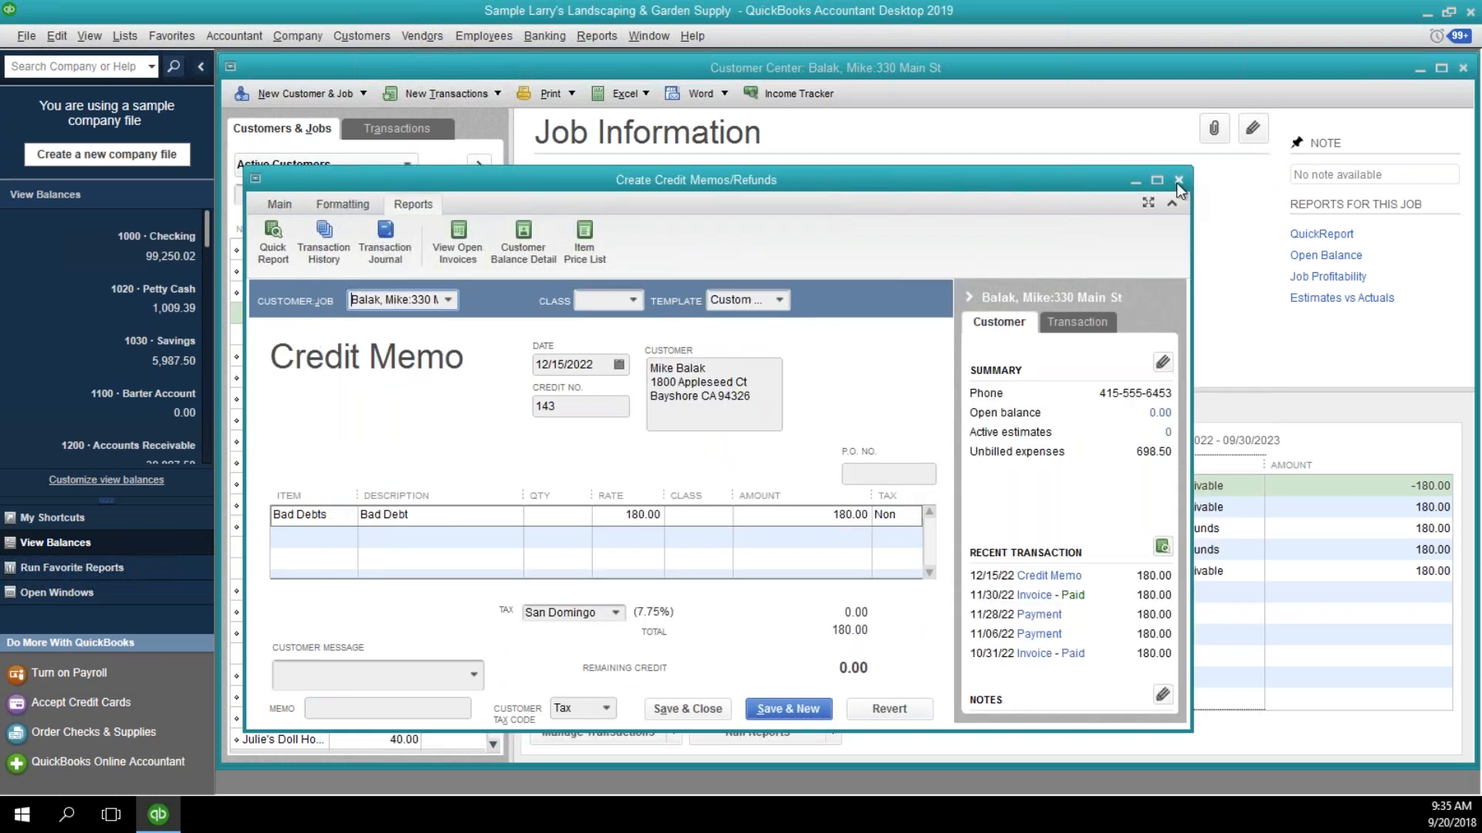
Close the credit memo and the Customer Center to return to the home page.
{"action": "left_click", "coordinate": [270, 205]}
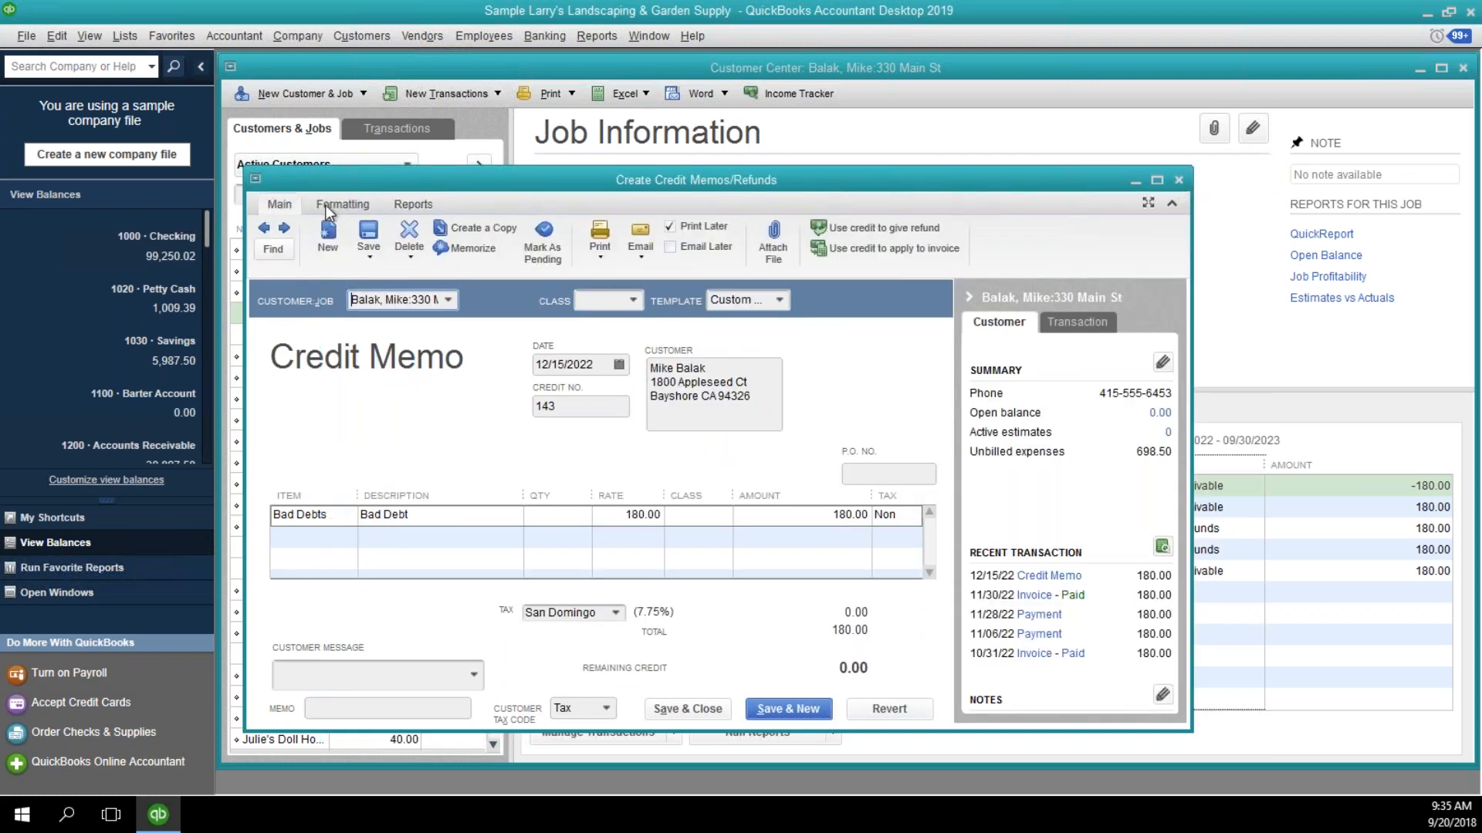
{"action": "left_click", "coordinate": [414, 204]}
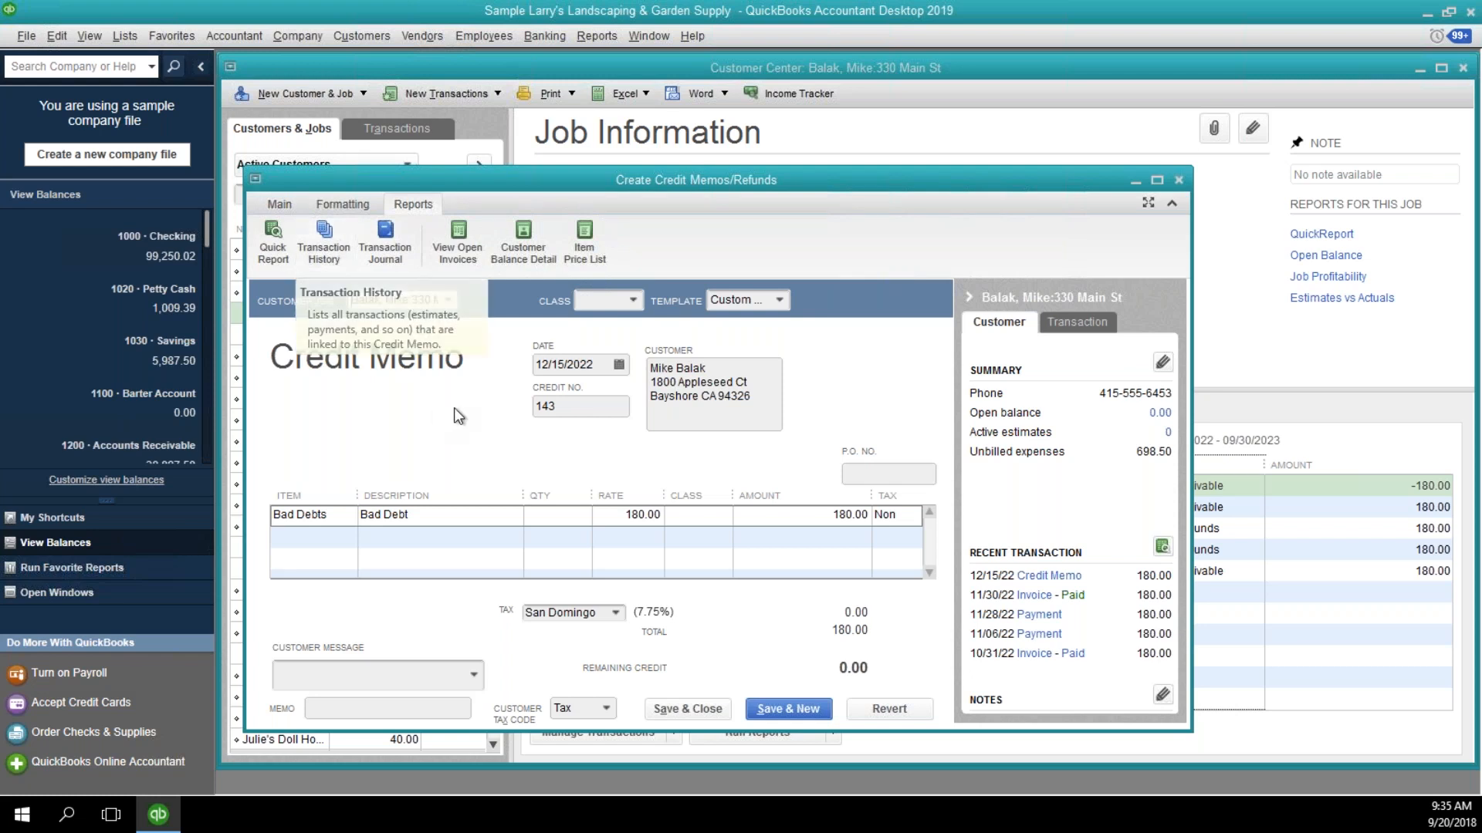
{"action": "left_click", "coordinate": [1178, 180]}
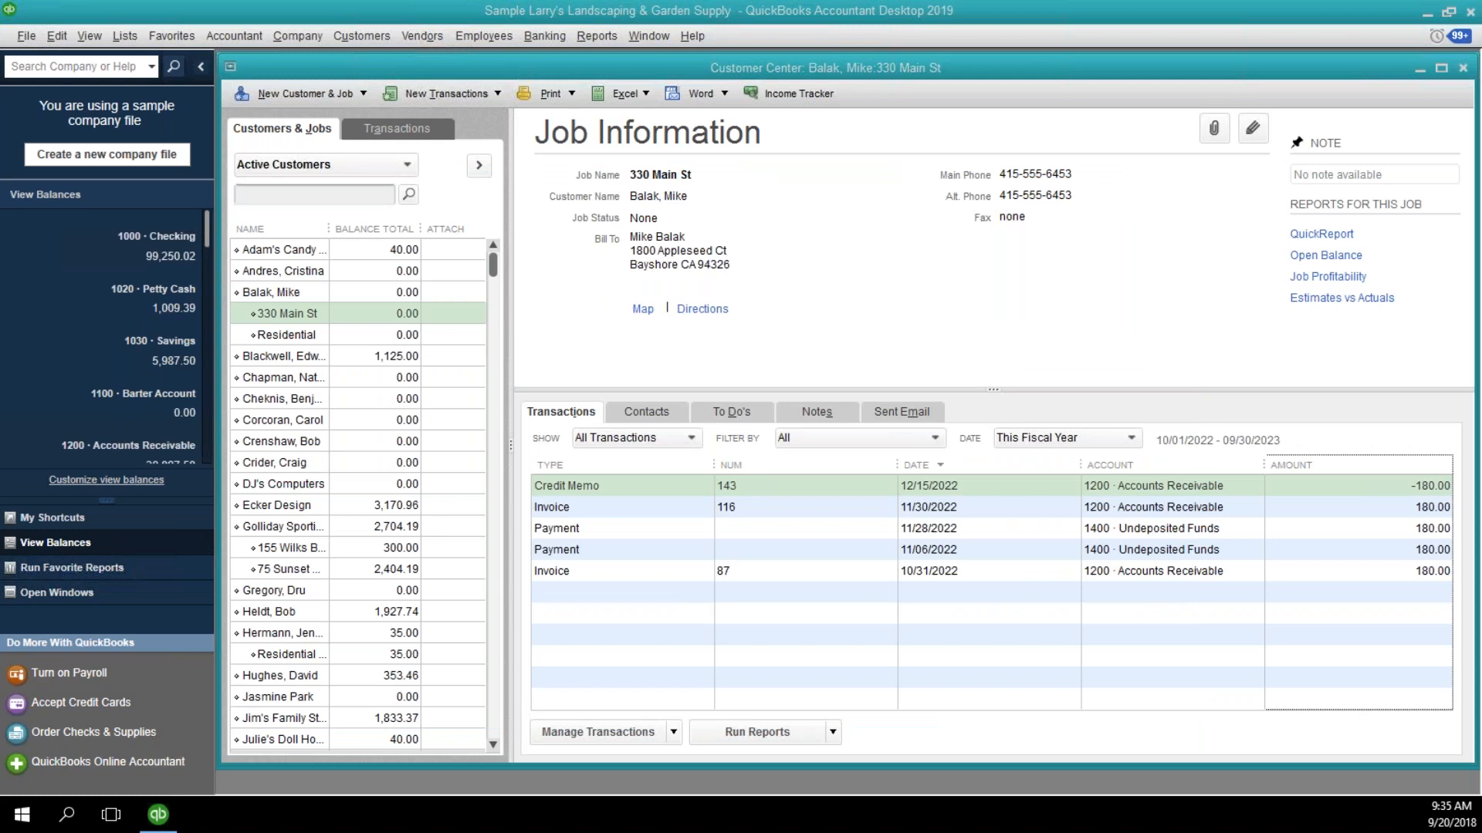
{"action": "left_click", "coordinate": [1462, 73]}
{"action": "left_click", "coordinate": [1461, 69]}
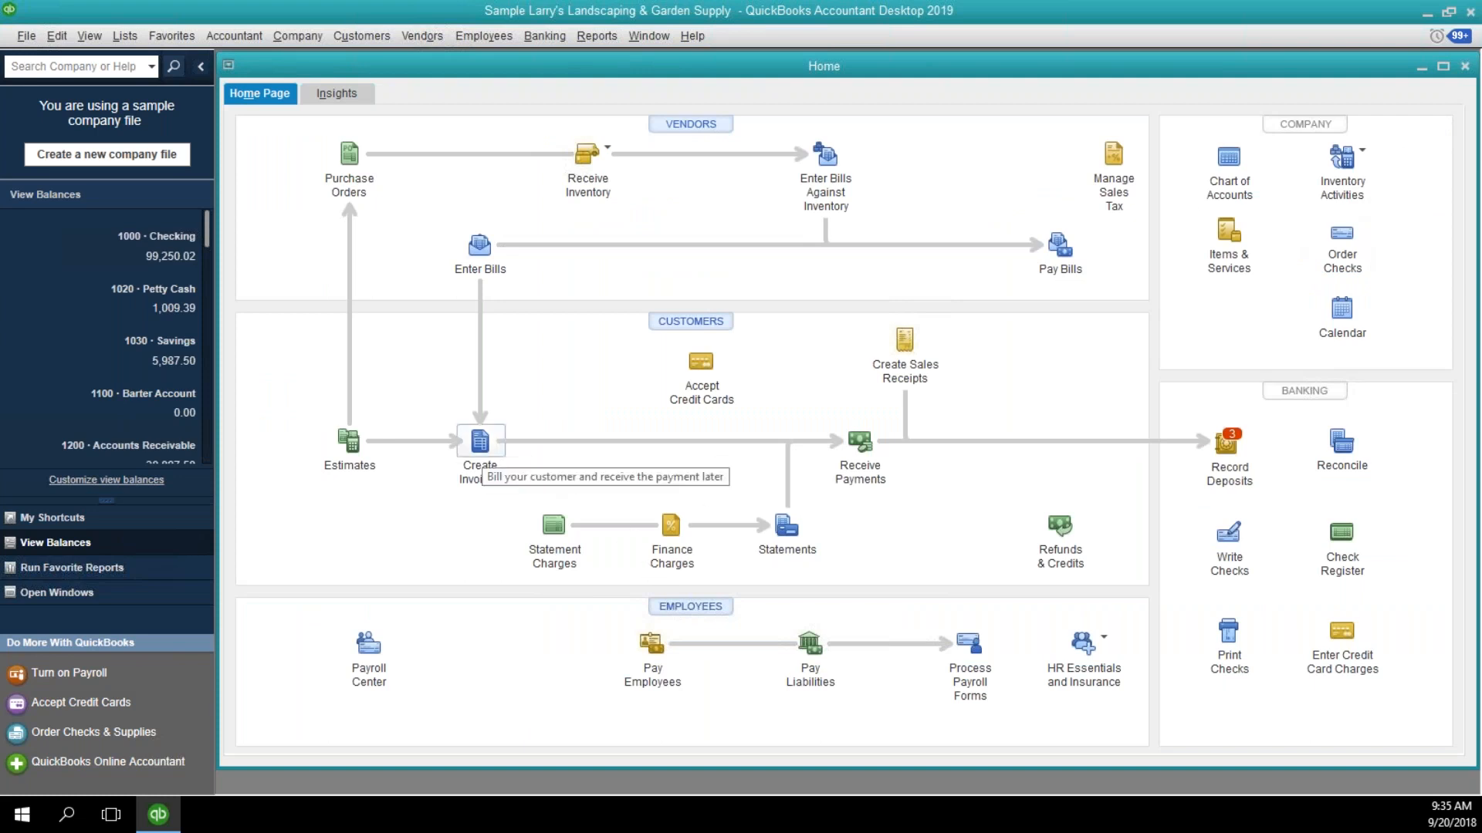
Start a new invoice using the Design Services Inv template.
{"action": "left_click", "coordinate": [486, 461]}
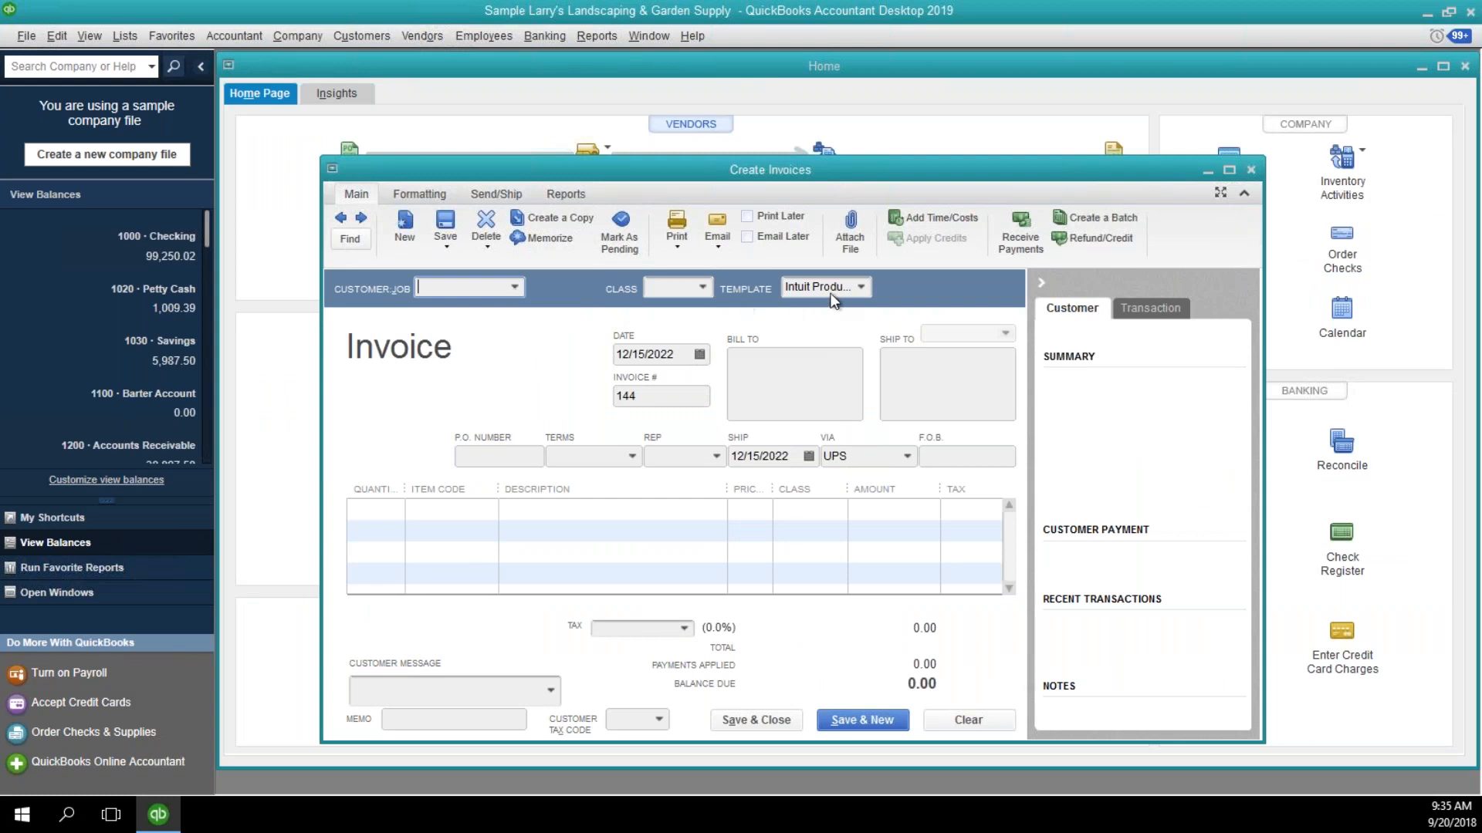
{"action": "left_click", "coordinate": [860, 288]}
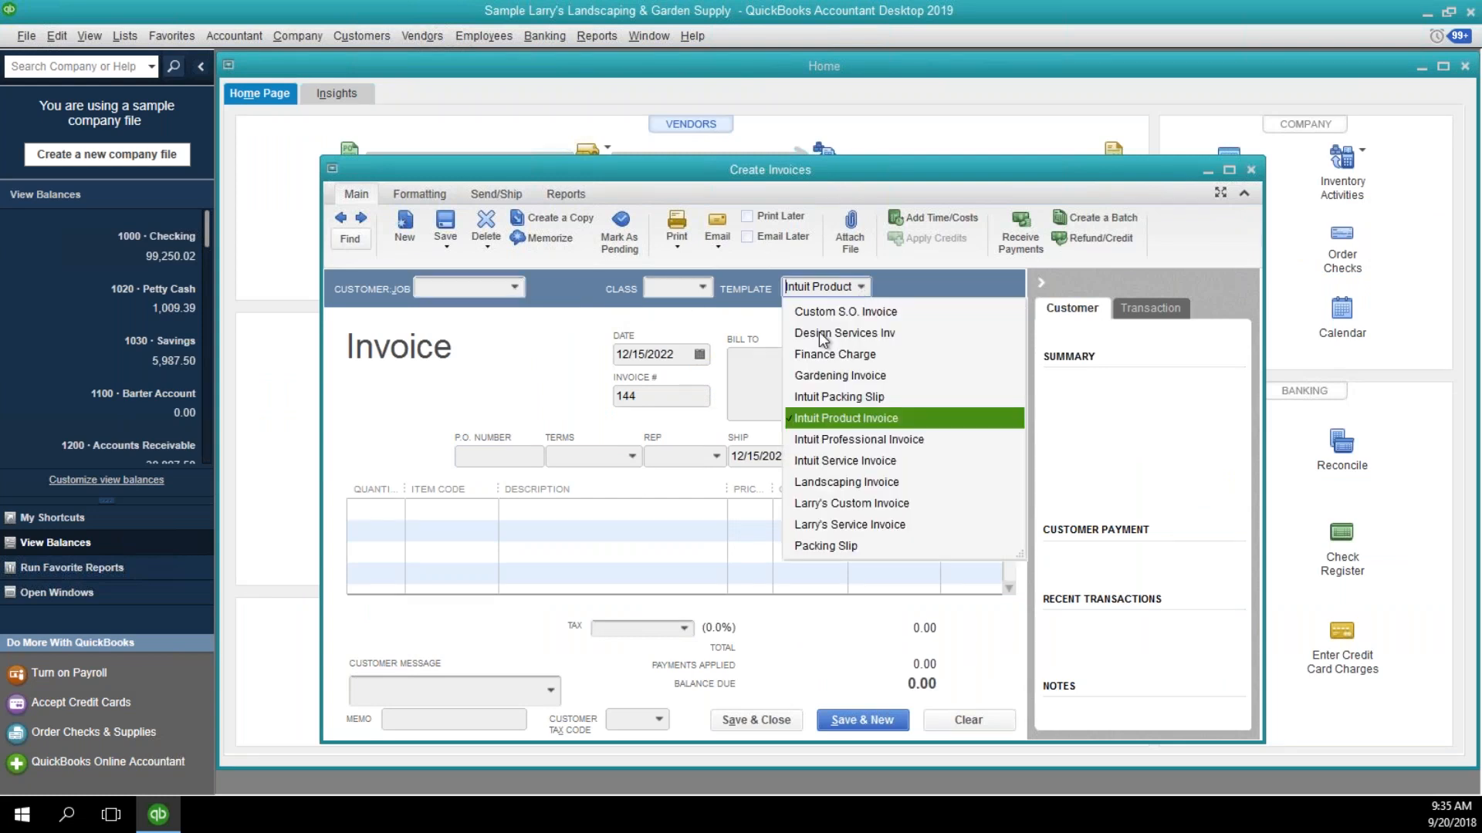
{"action": "left_click", "coordinate": [819, 332]}
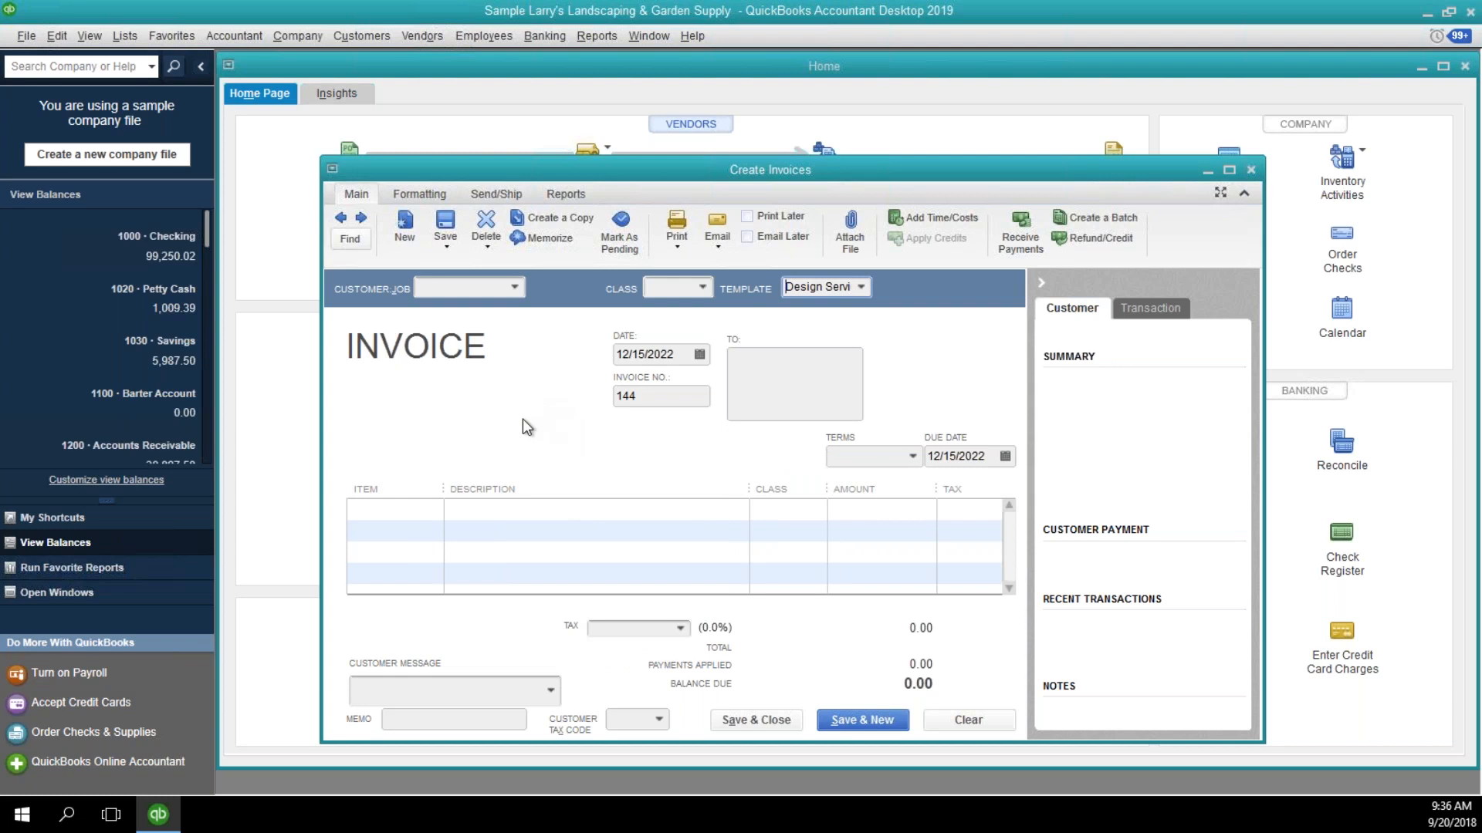
Add the Pest Control item to the invoice's first line with an amount of 65.00.
{"action": "left_click", "coordinate": [430, 513]}
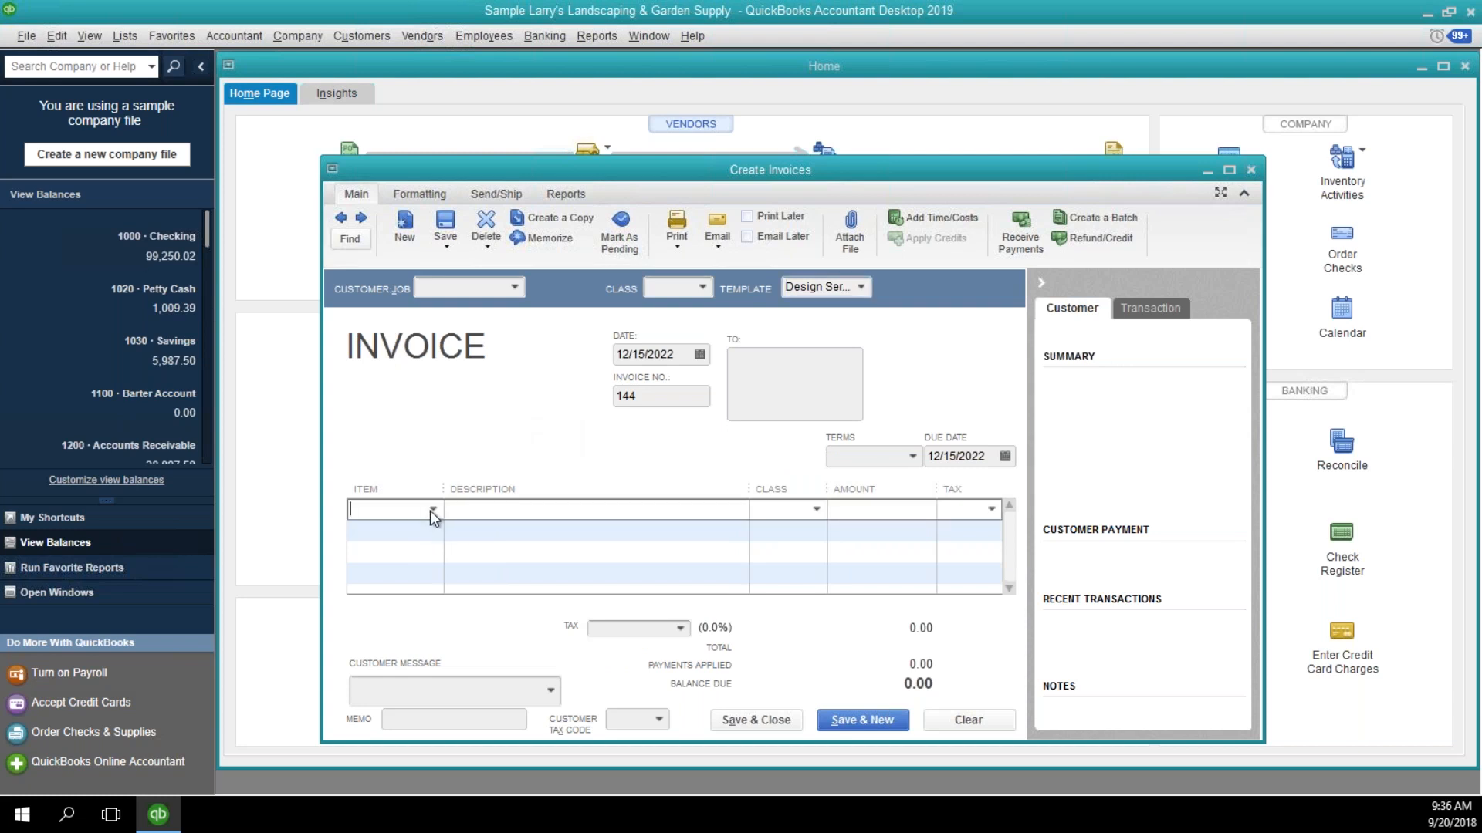
{"action": "left_click", "coordinate": [430, 509]}
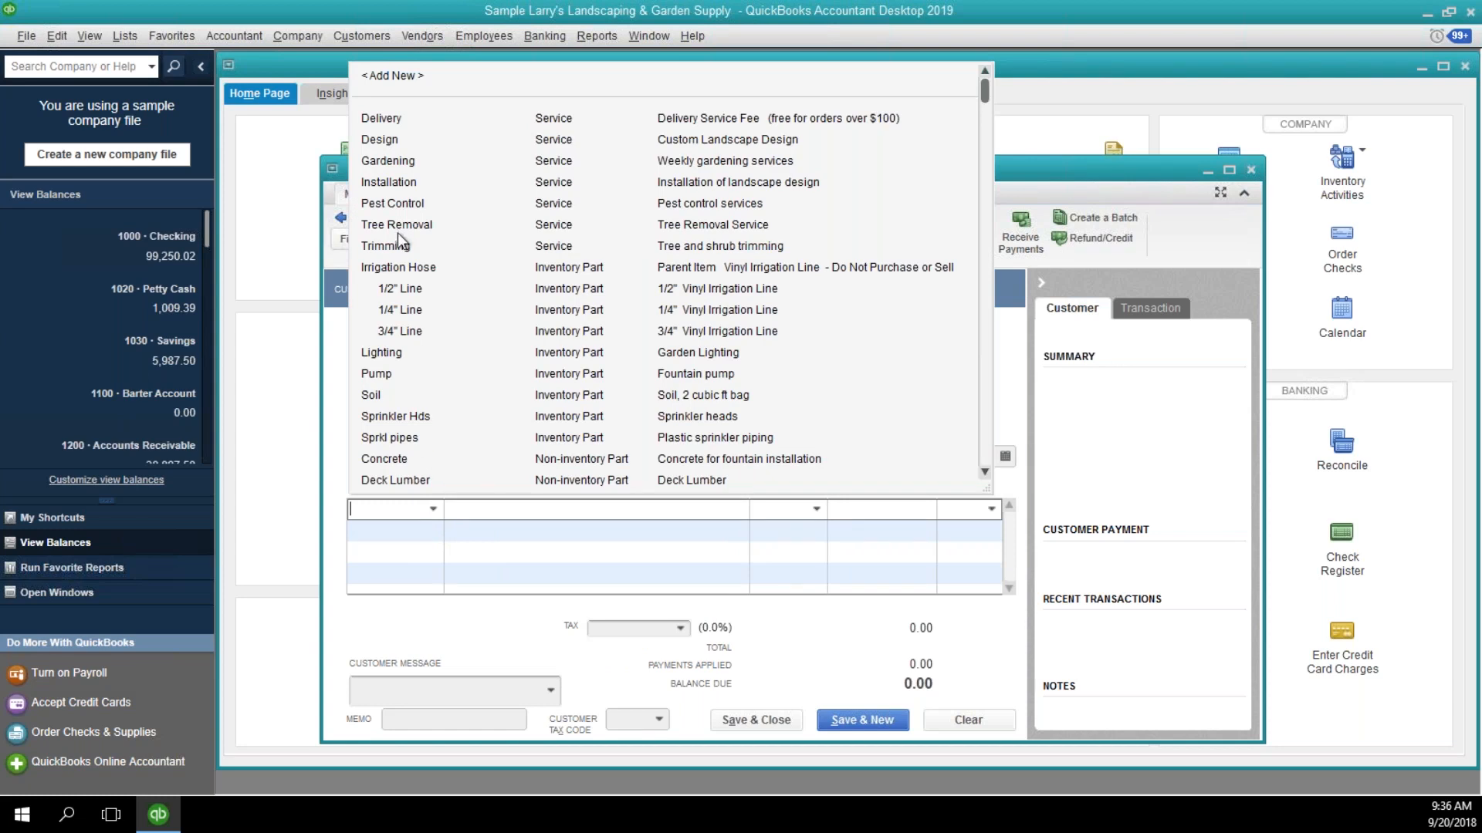
{"action": "left_click", "coordinate": [392, 205]}
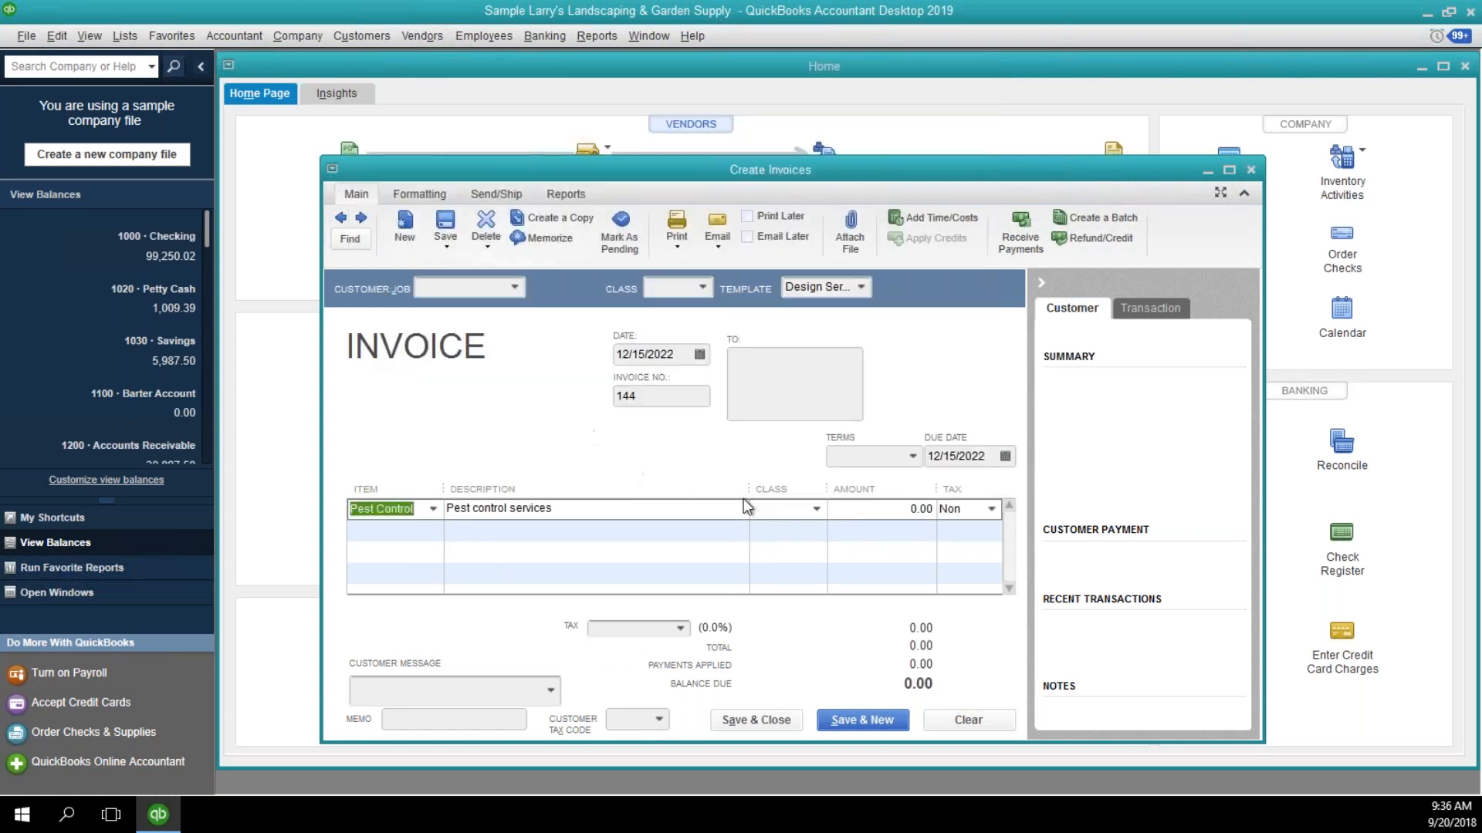
{"action": "left_click", "coordinate": [879, 507]}
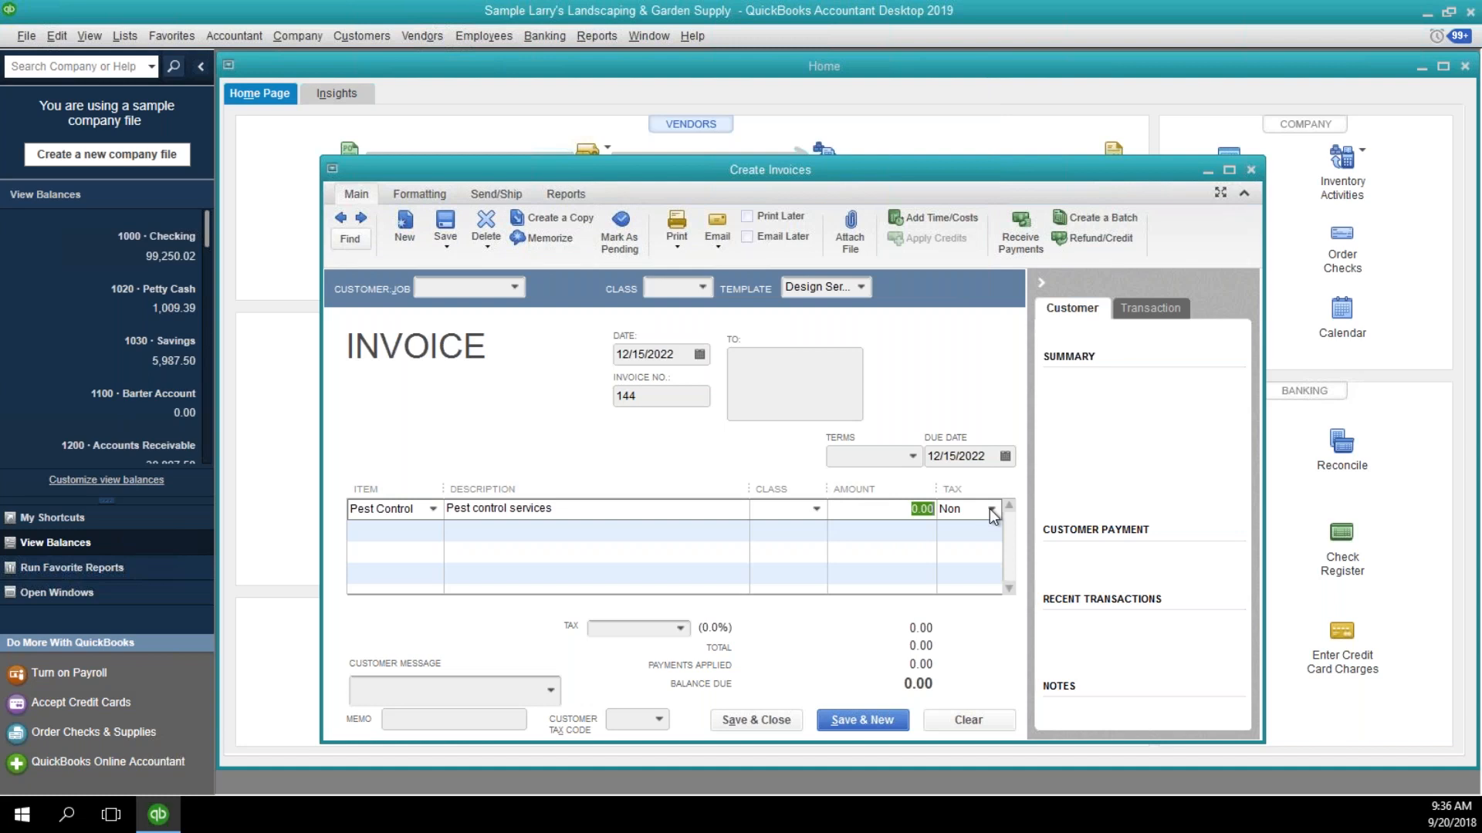
{"action": "type", "text": "65.00"}
{"action": "key", "text": "Tab"}
Memorize the invoice under the name Pest Control Monthly Inv.
{"action": "left_click", "coordinate": [534, 240]}
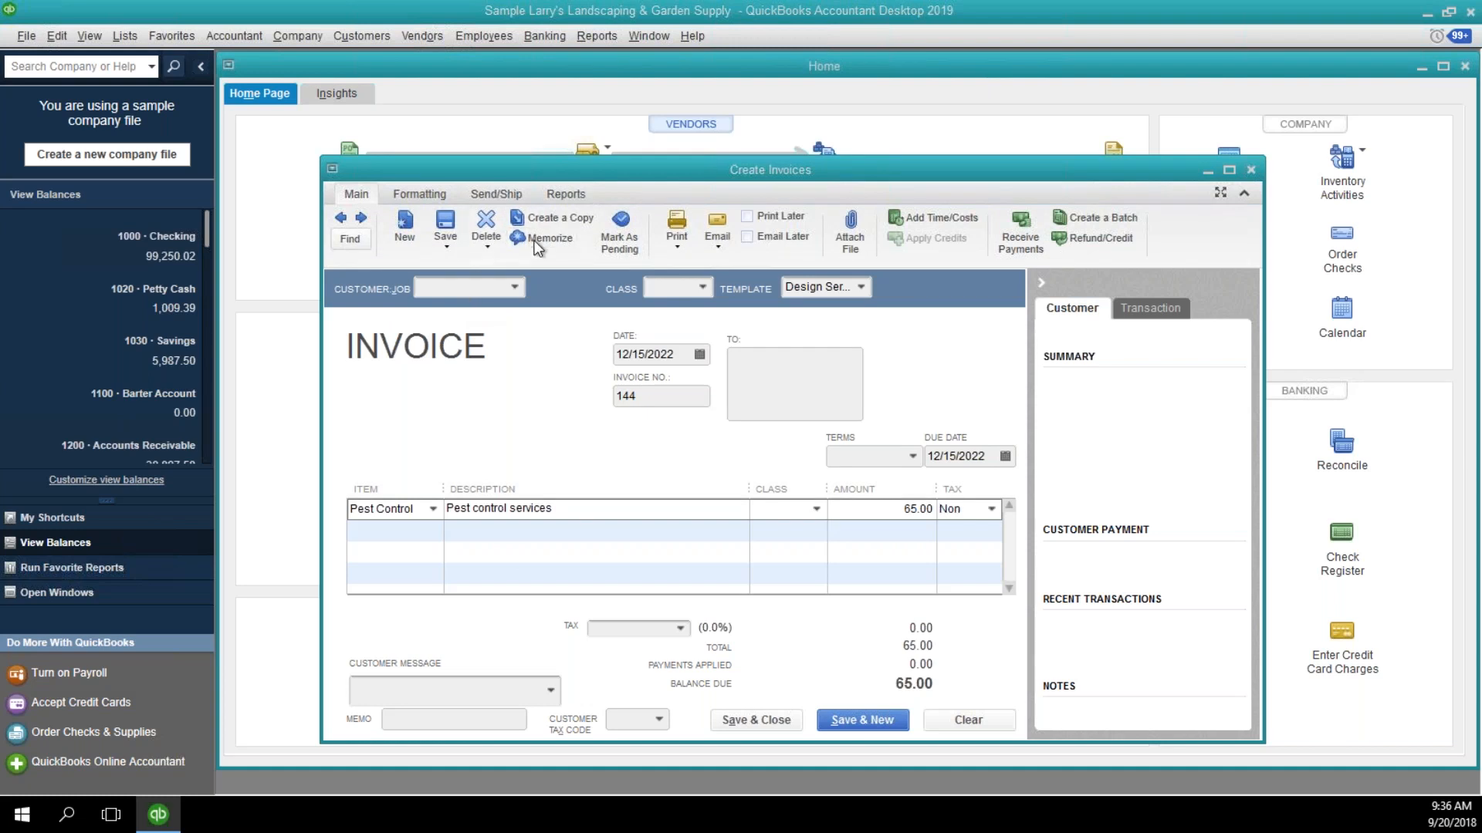
{"action": "left_click_drag", "start_coordinate": [1481, 115], "coordinate": [614, 178]}
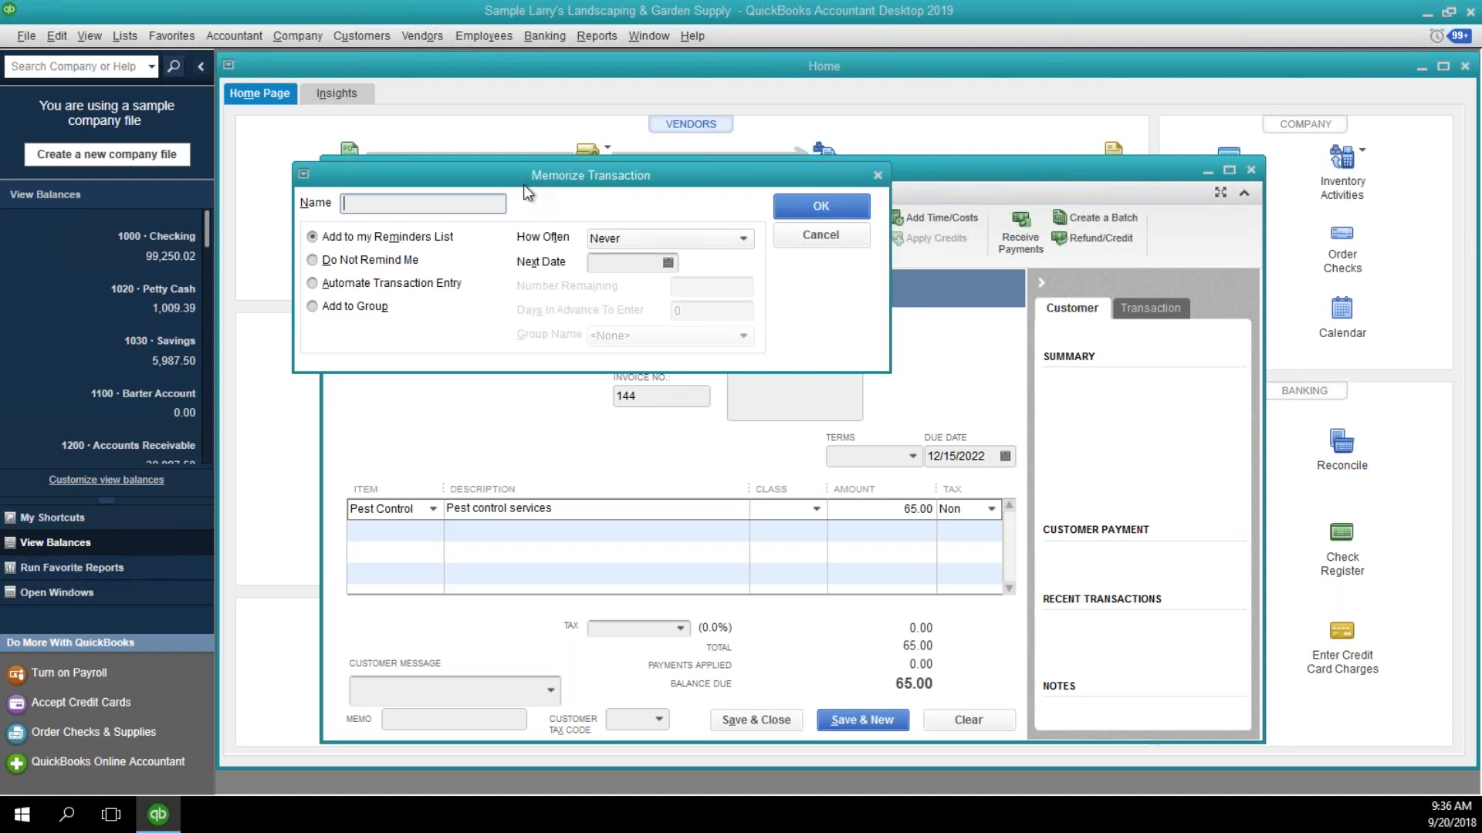
{"action": "type", "text": "Pest Control Monthly Inv"}
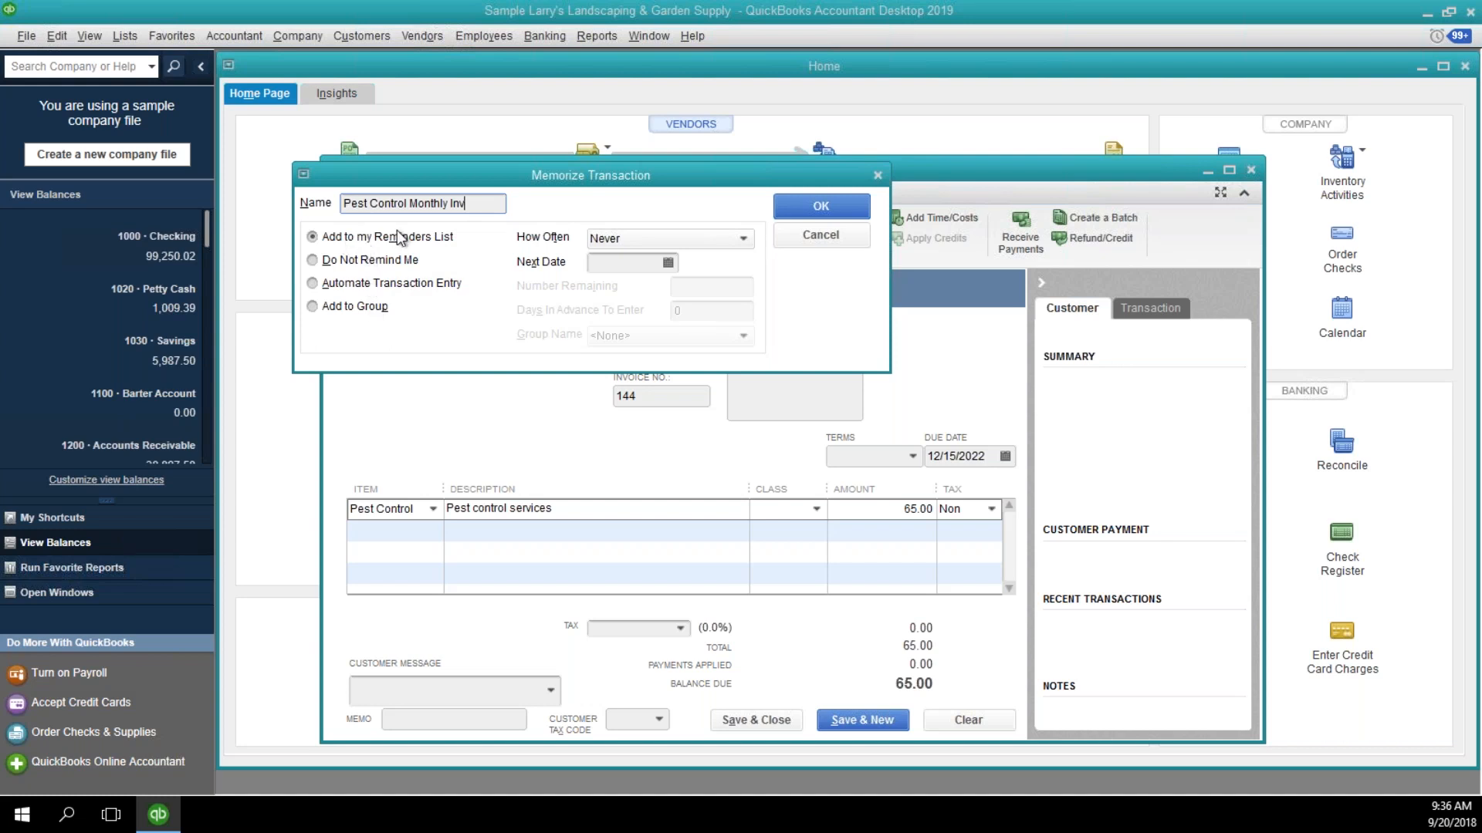
Set the memorized transaction to recur Monthly with a next date of 01/15/2023.
{"action": "left_click", "coordinate": [614, 239]}
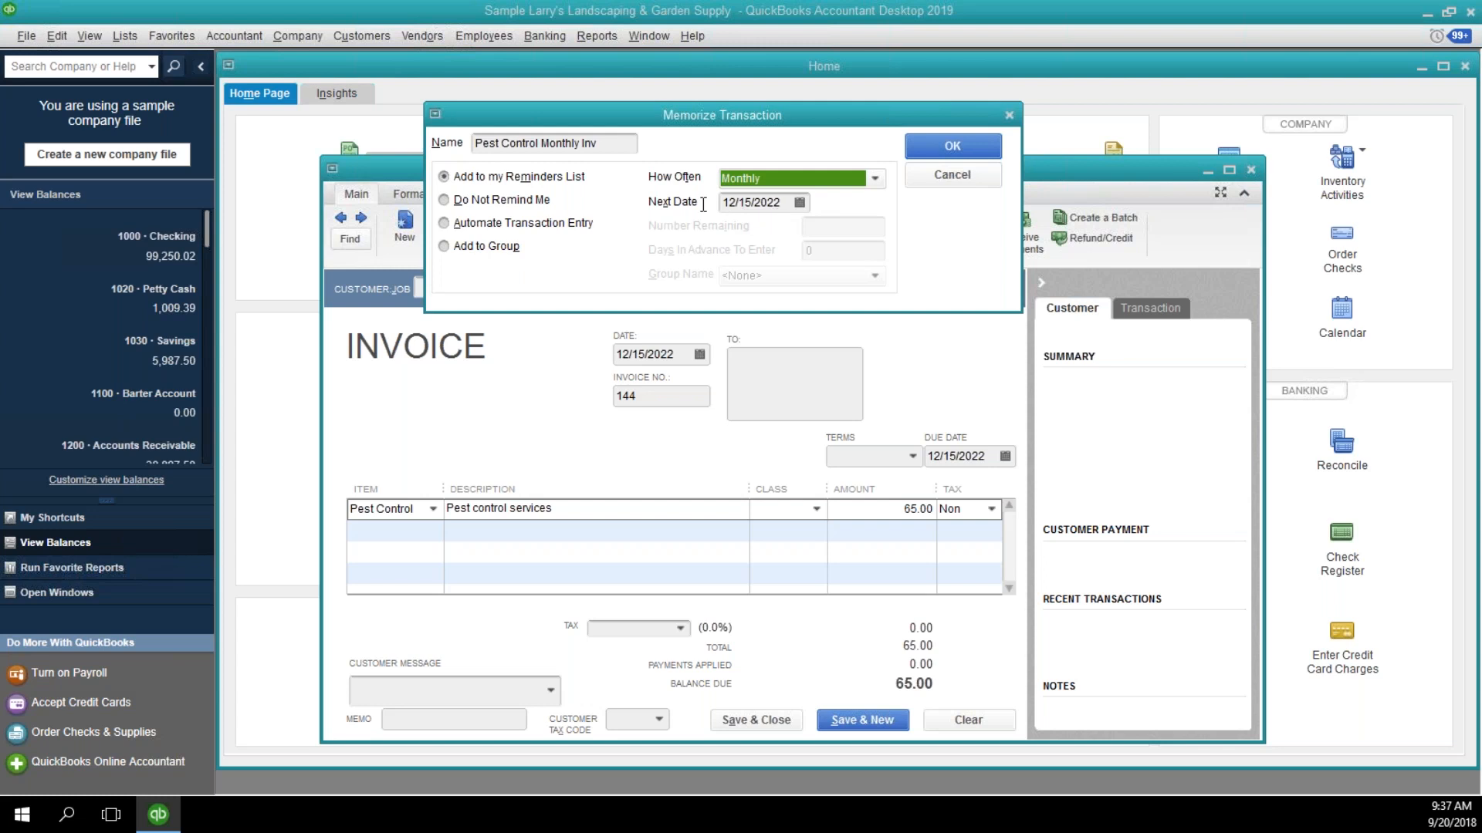
{"action": "key", "text": "Tab"}
{"action": "type", "text": "01"}
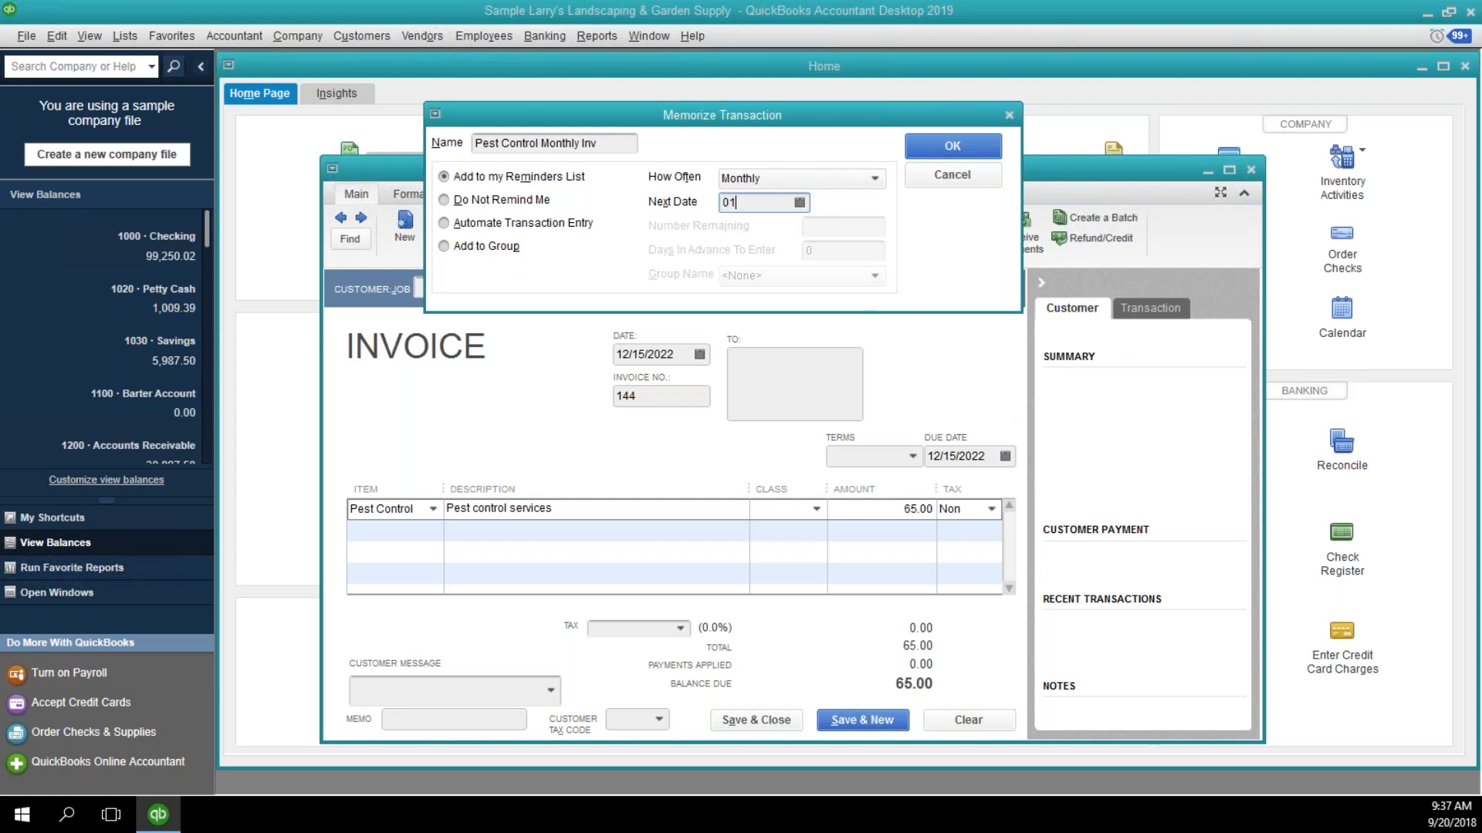
{"action": "type", "text": "/15/2023"}
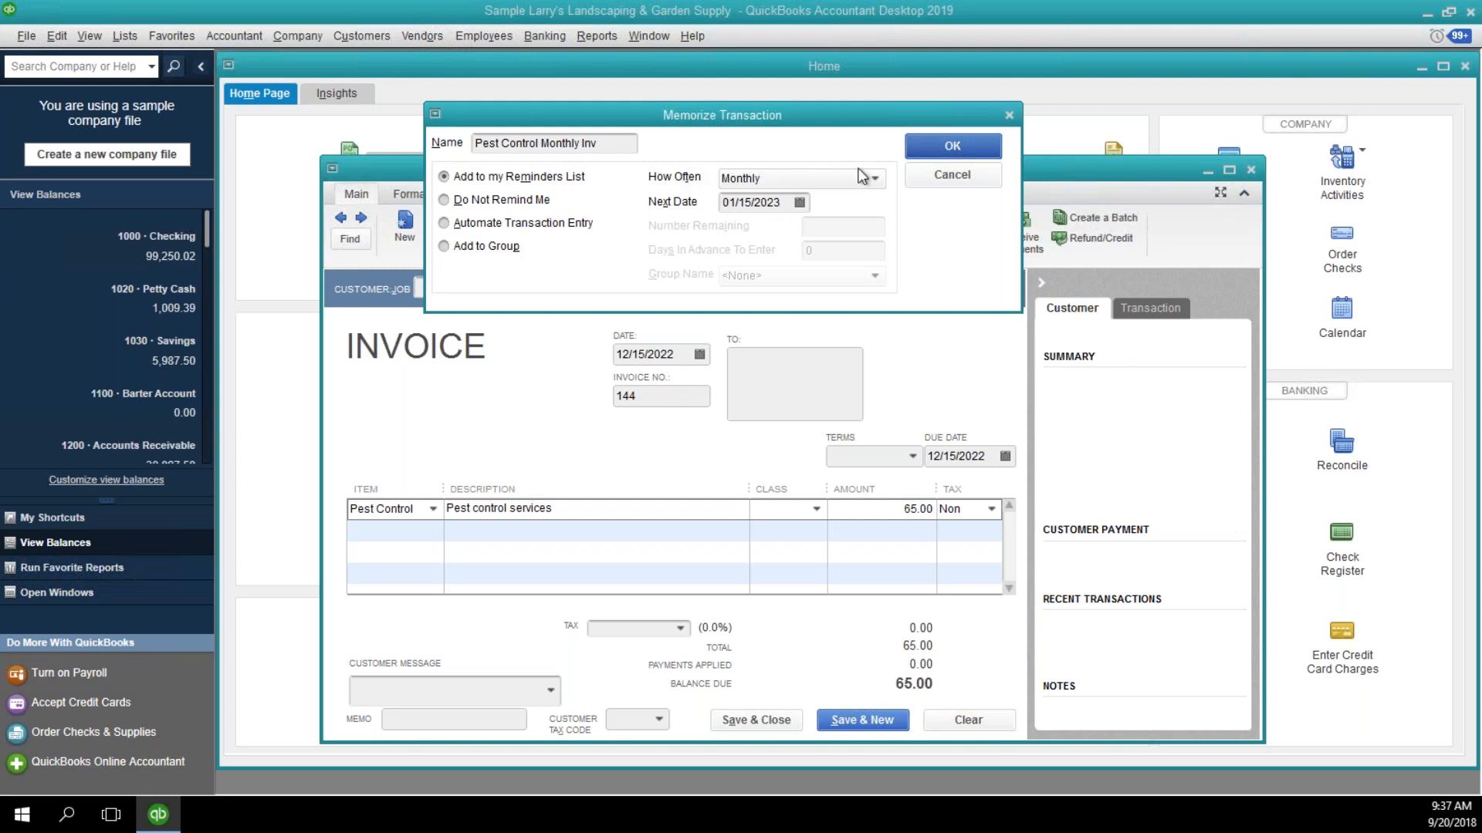
Save the memorized pest control transaction and close the invoice form.
{"action": "left_click", "coordinate": [944, 146]}
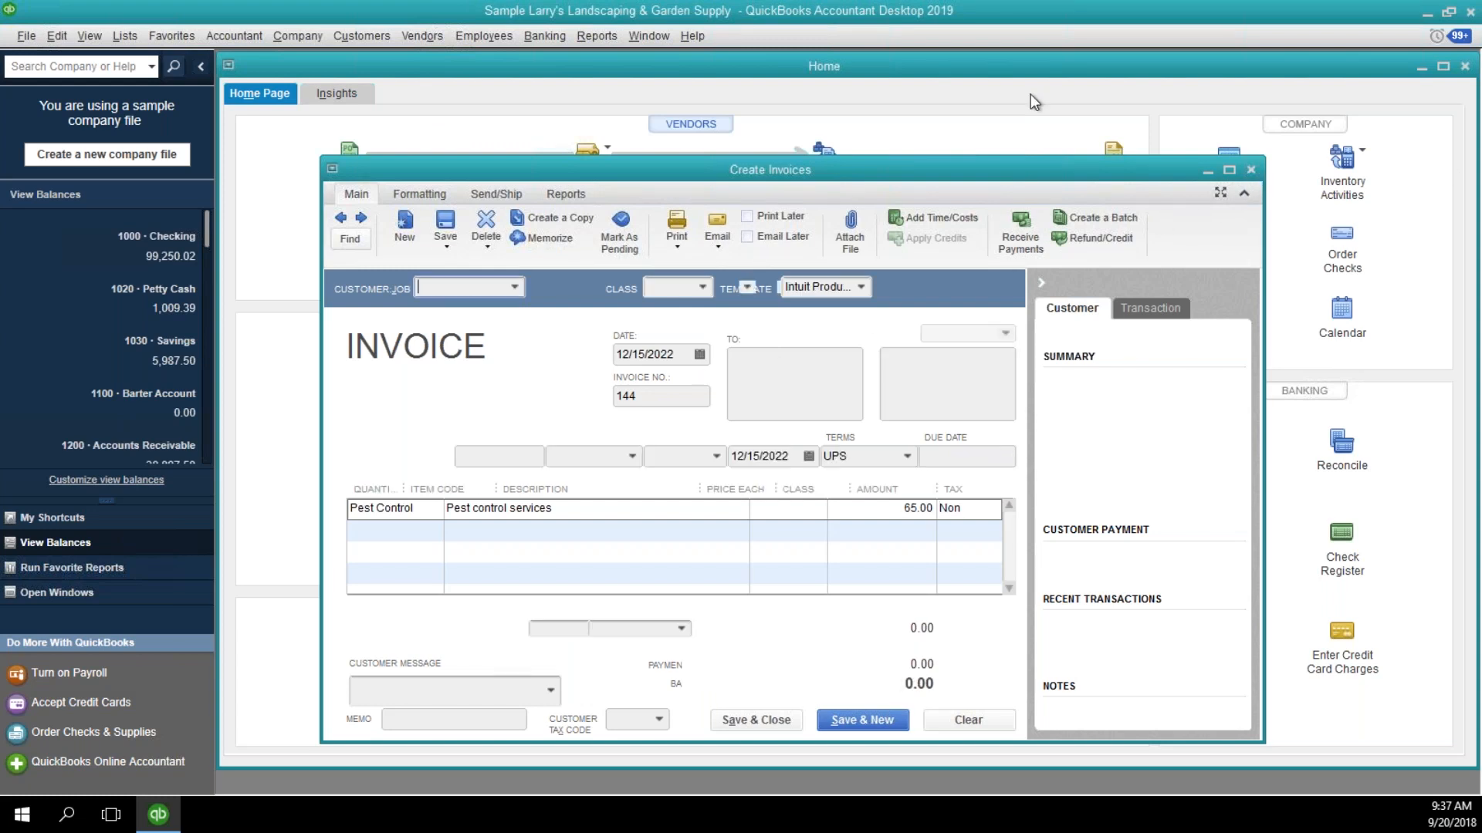
{"action": "left_click", "coordinate": [1251, 170]}
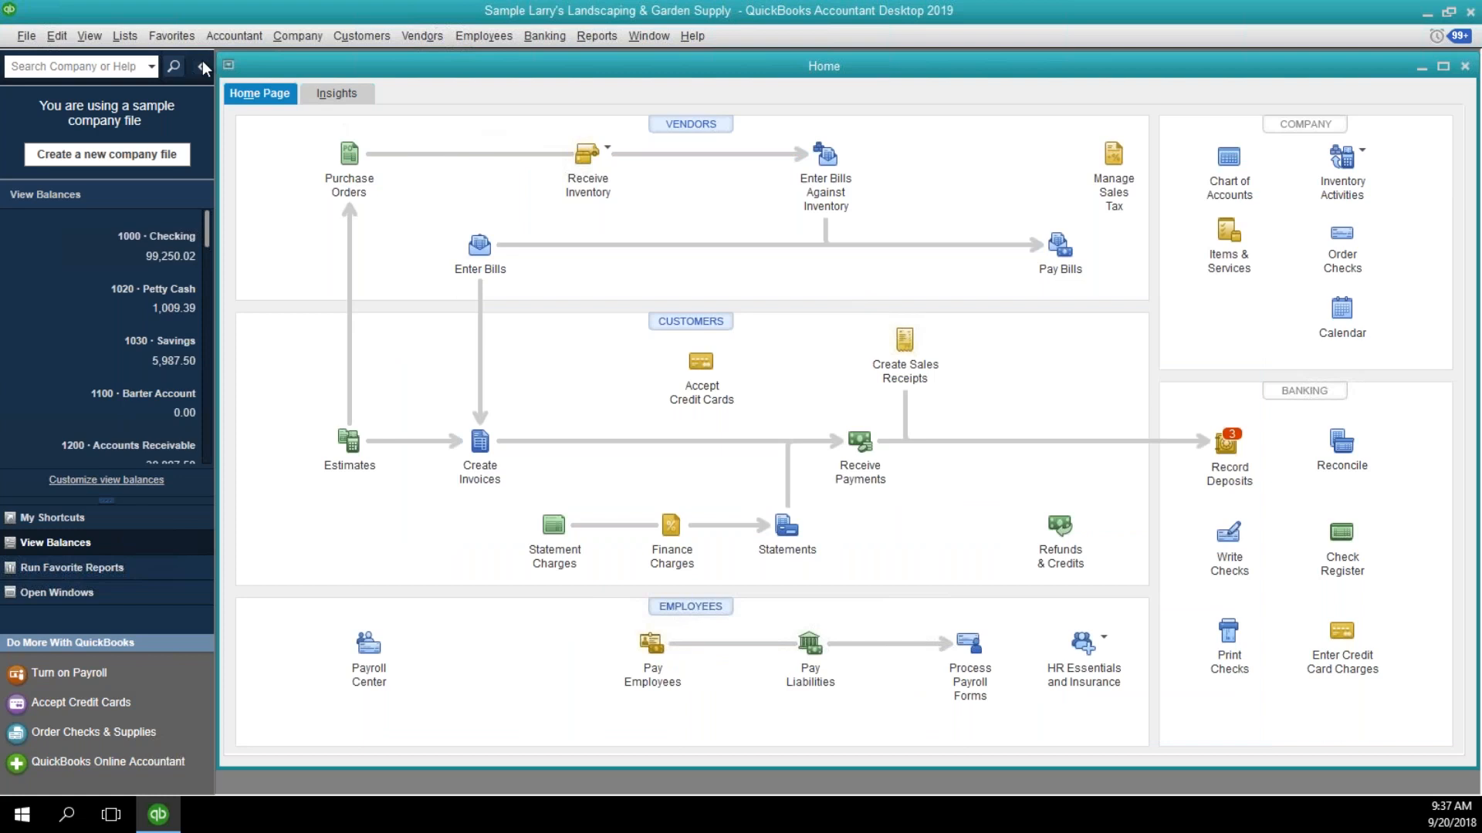
Open the Memorized Transaction List and maximize it.
{"action": "left_click", "coordinate": [124, 37]}
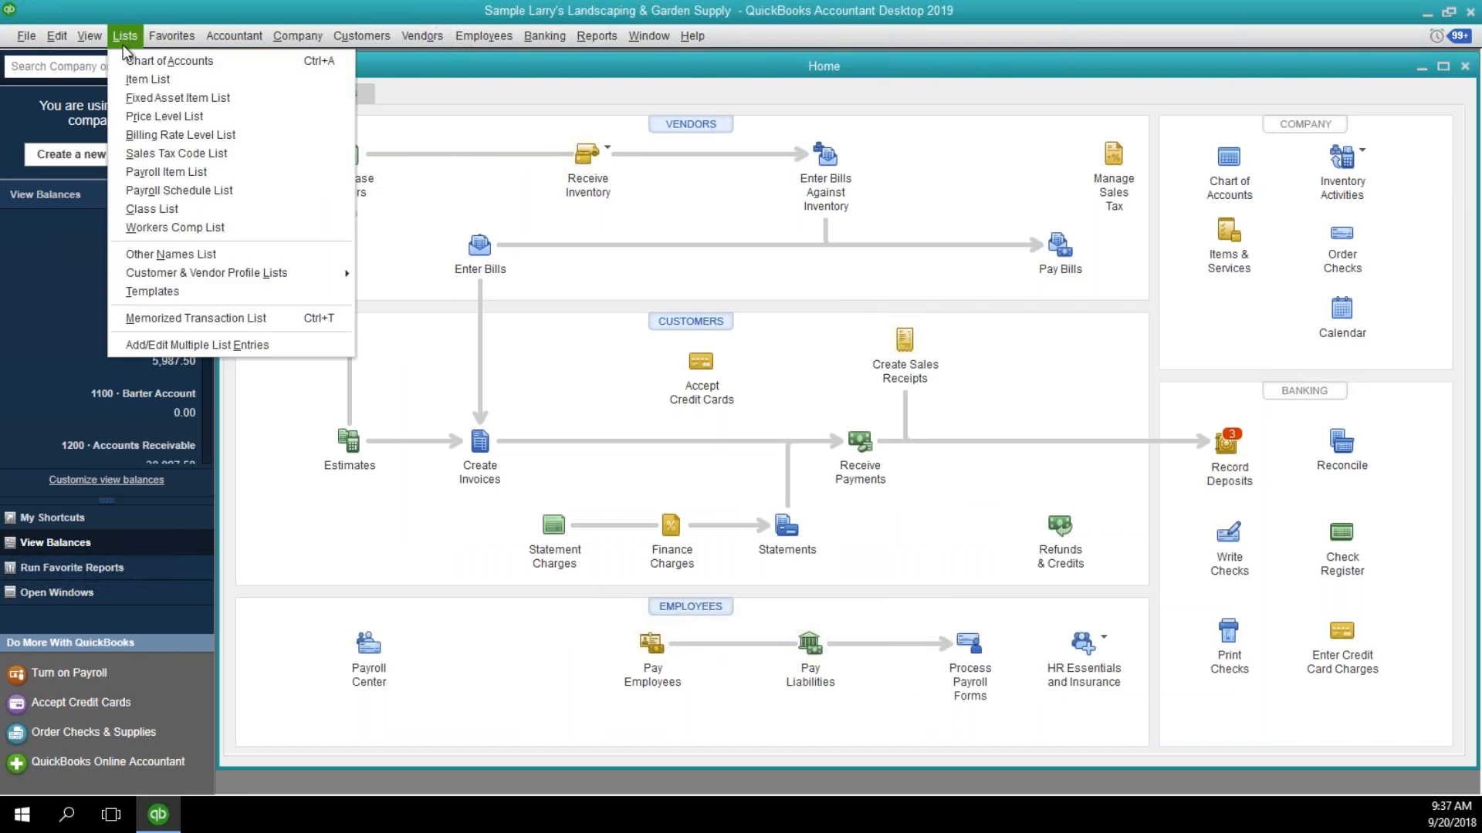
{"action": "left_click", "coordinate": [227, 315]}
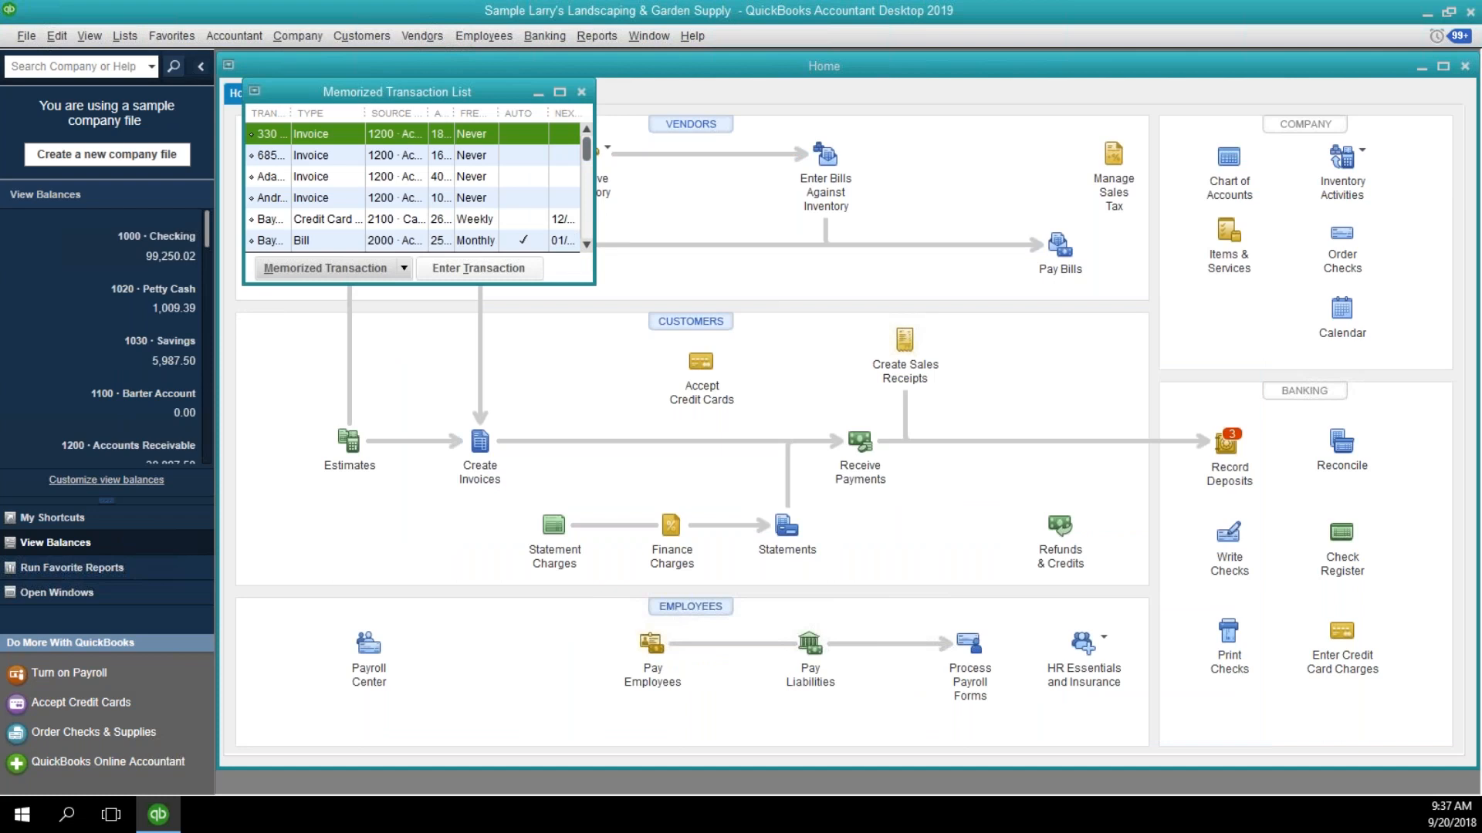
{"action": "left_click", "coordinate": [559, 94]}
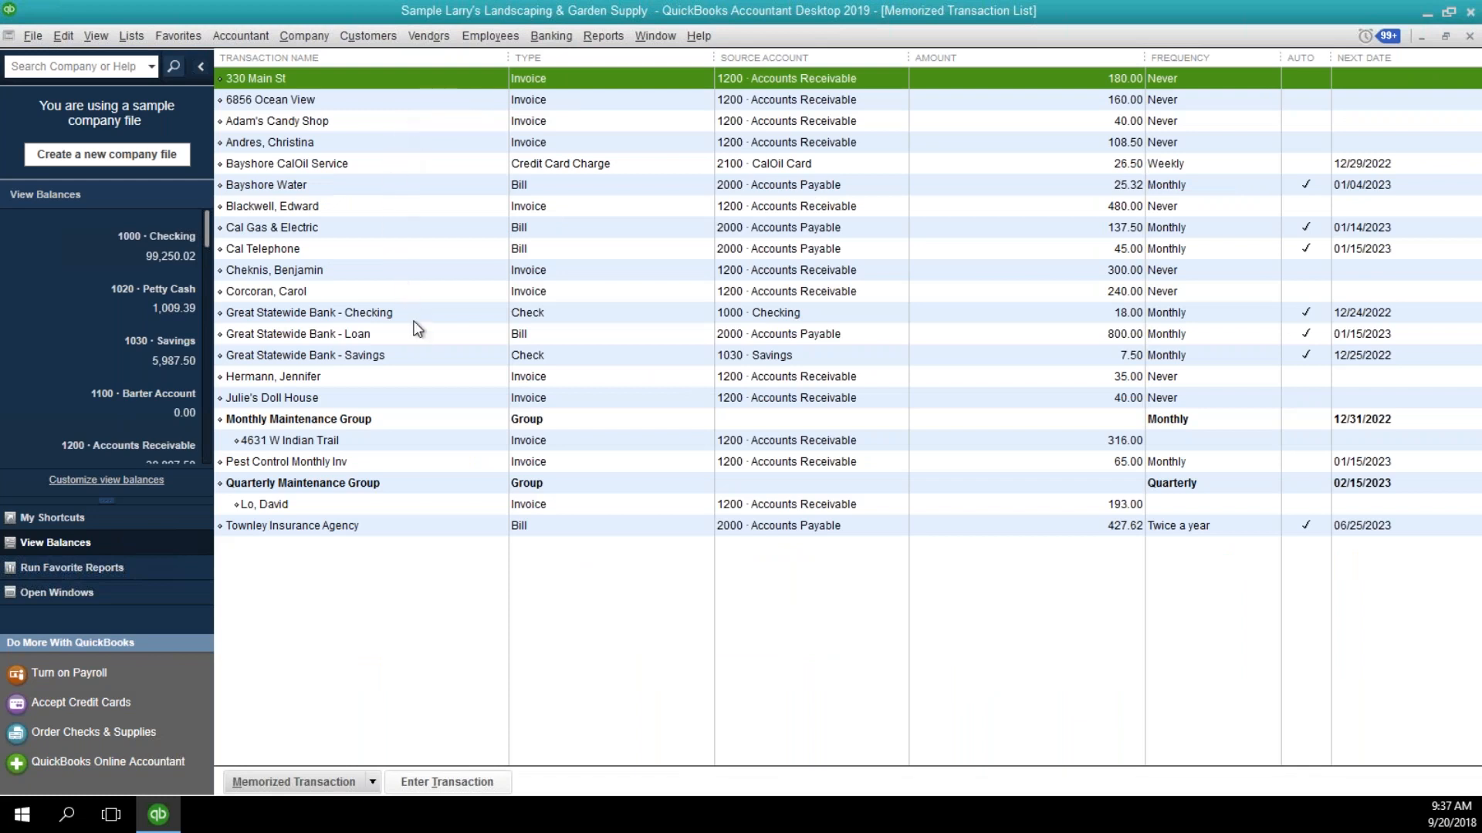
Enter the memorized Pest Control Monthly Inv for customer Adam's Candy Shop, accepting the future date, and save and close the invoice.
{"action": "left_click", "coordinate": [398, 468]}
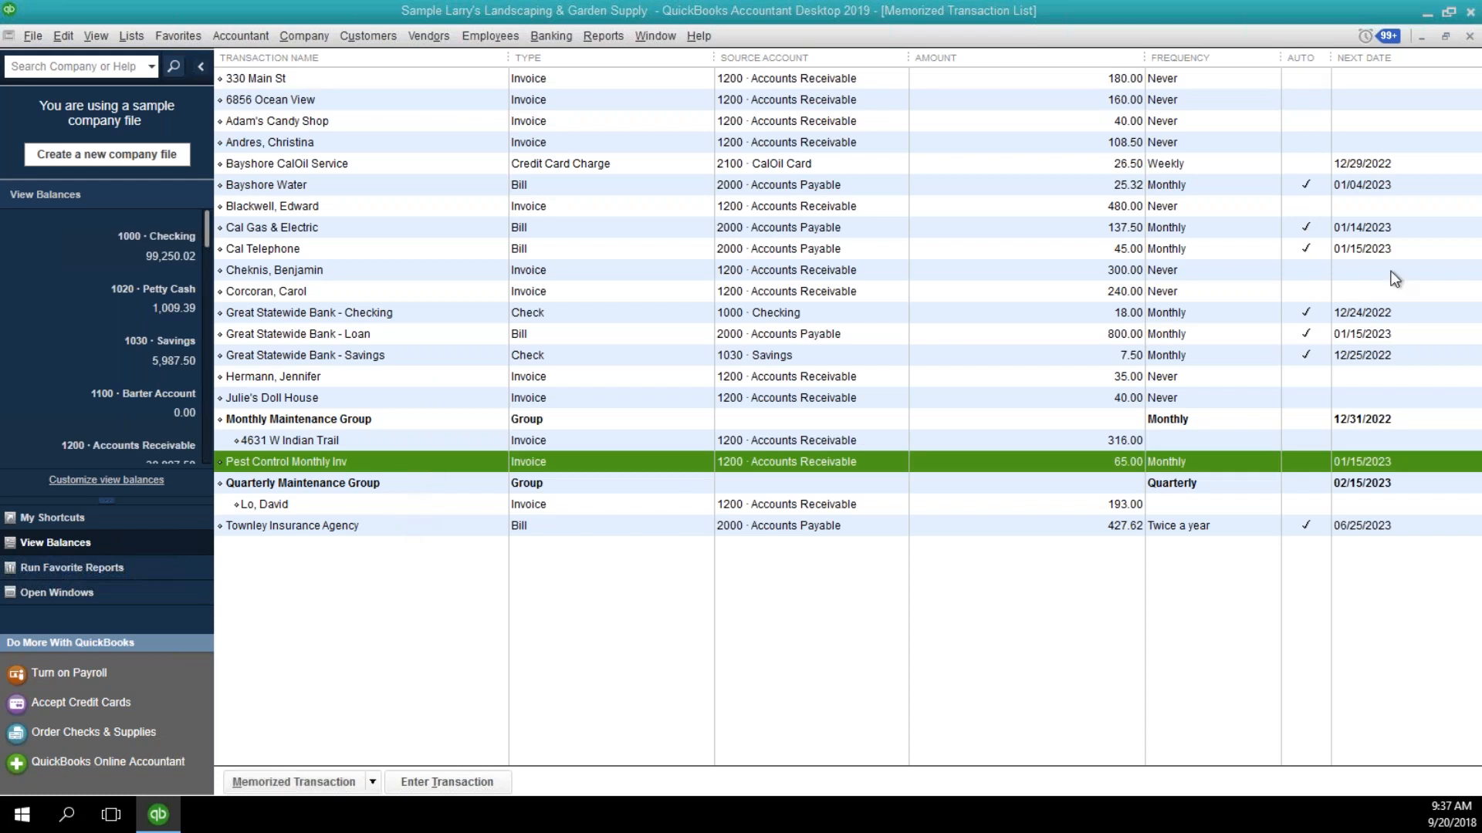
{"action": "left_click_drag", "start_coordinate": [1390, 271], "coordinate": [729, 172]}
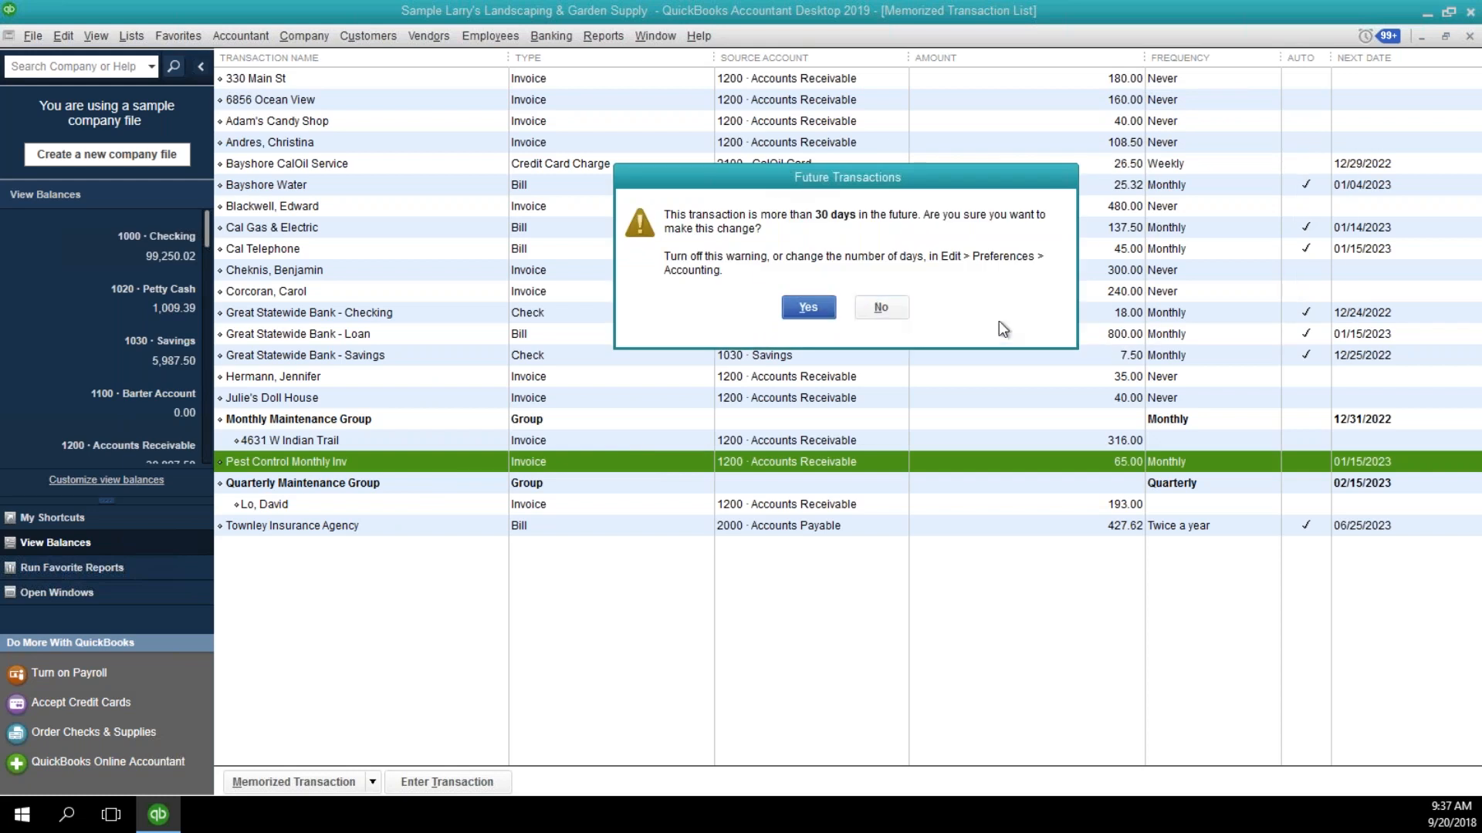
{"action": "left_click", "coordinate": [831, 310]}
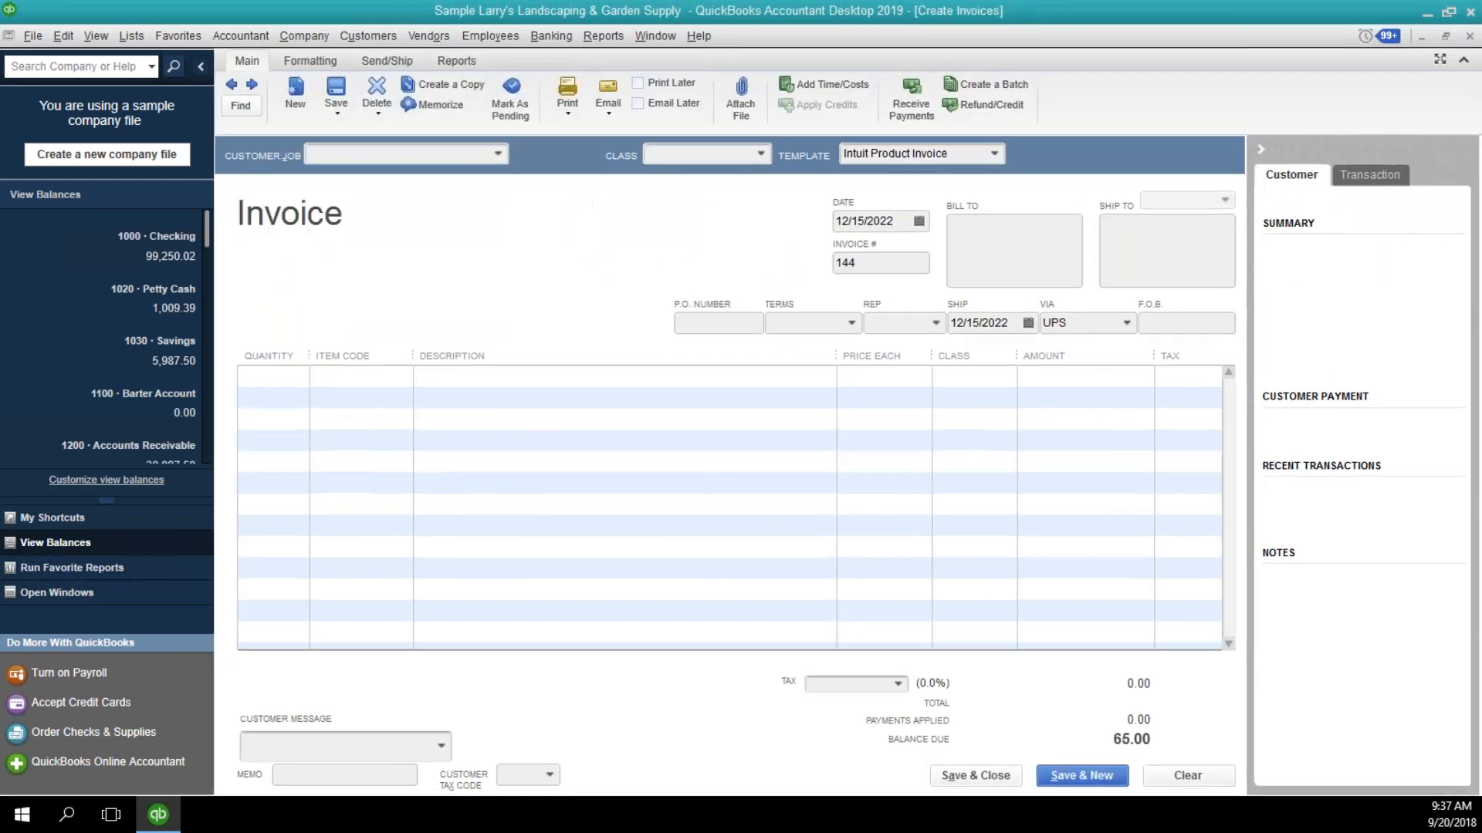
{"action": "left_click", "coordinate": [497, 155]}
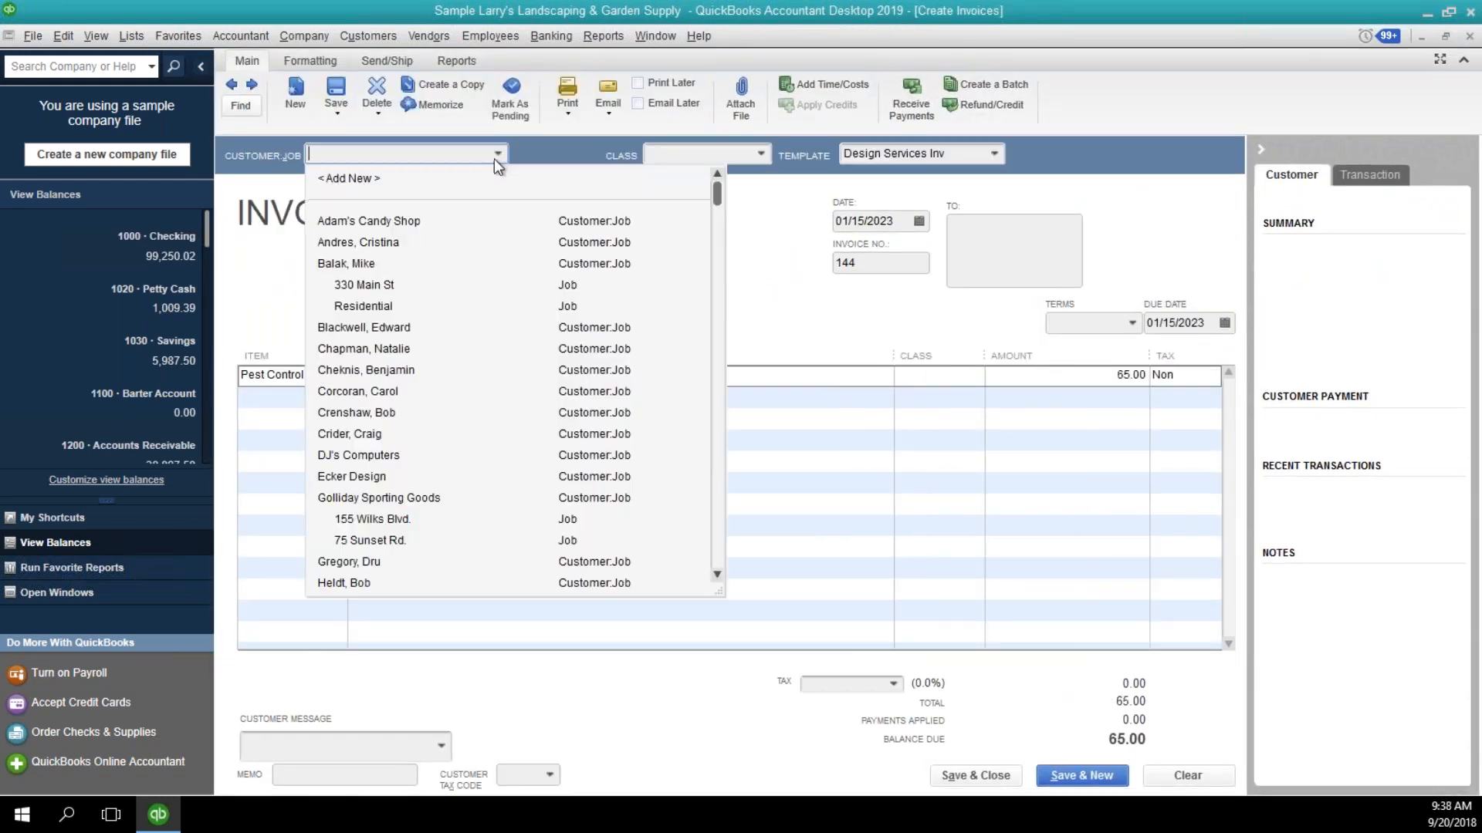
{"action": "left_click", "coordinate": [476, 230]}
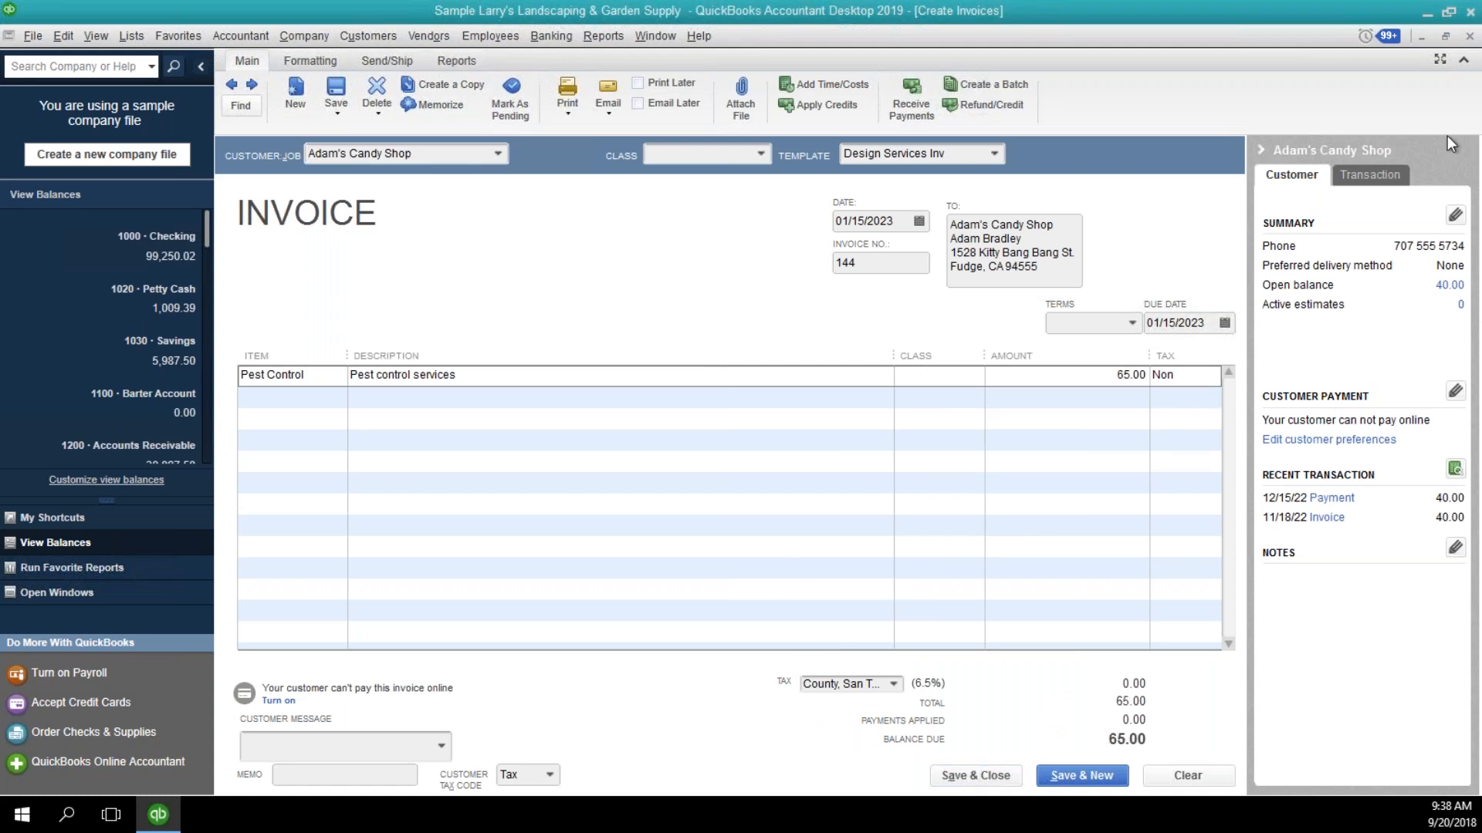
{"action": "key", "text": "alt+a"}
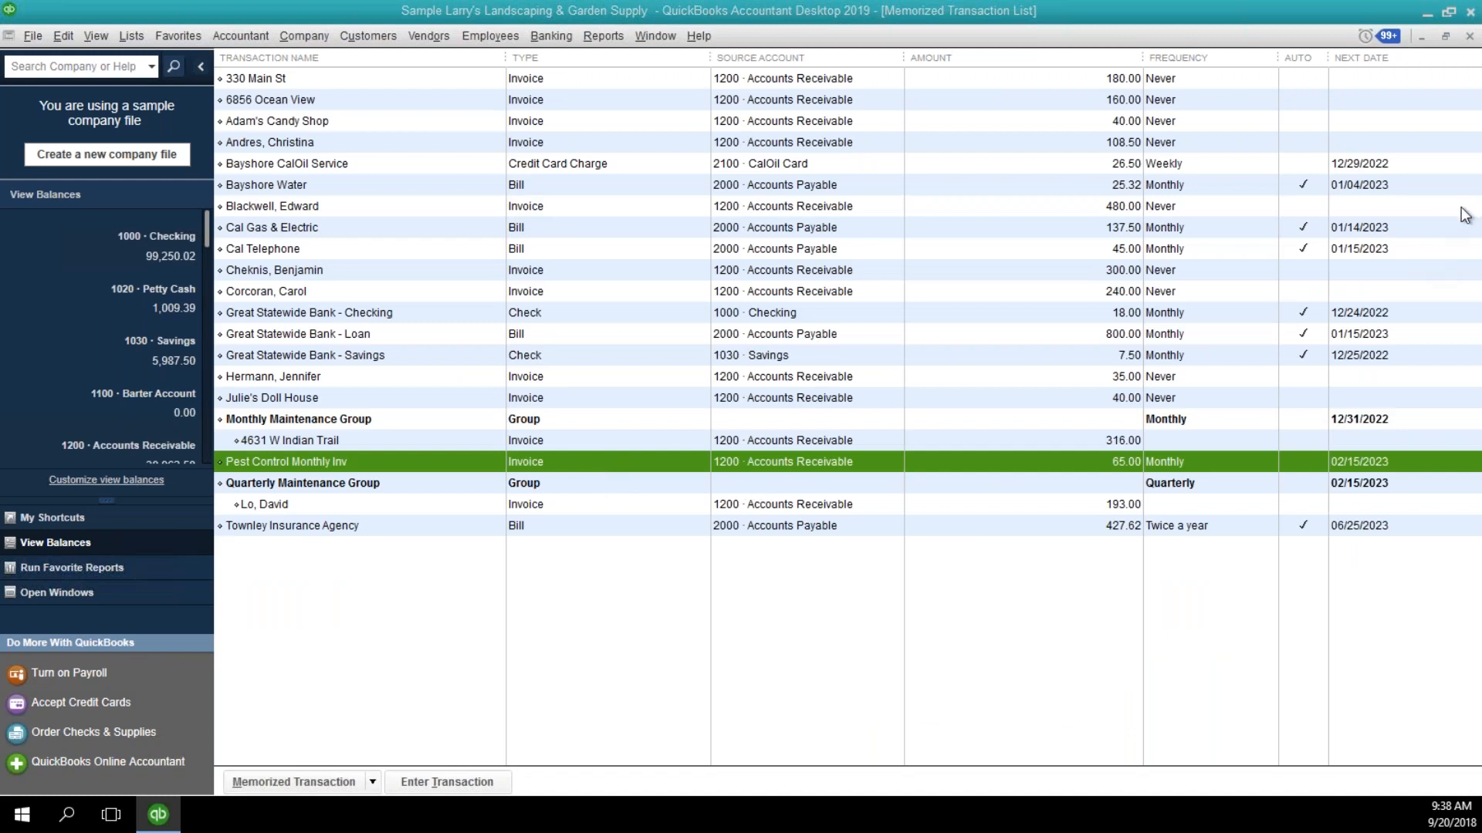
Enter the memorized pest control invoice again for DJ's Computers, save it, and close the Memorized Transaction List.
{"action": "key", "text": "alt+t"}
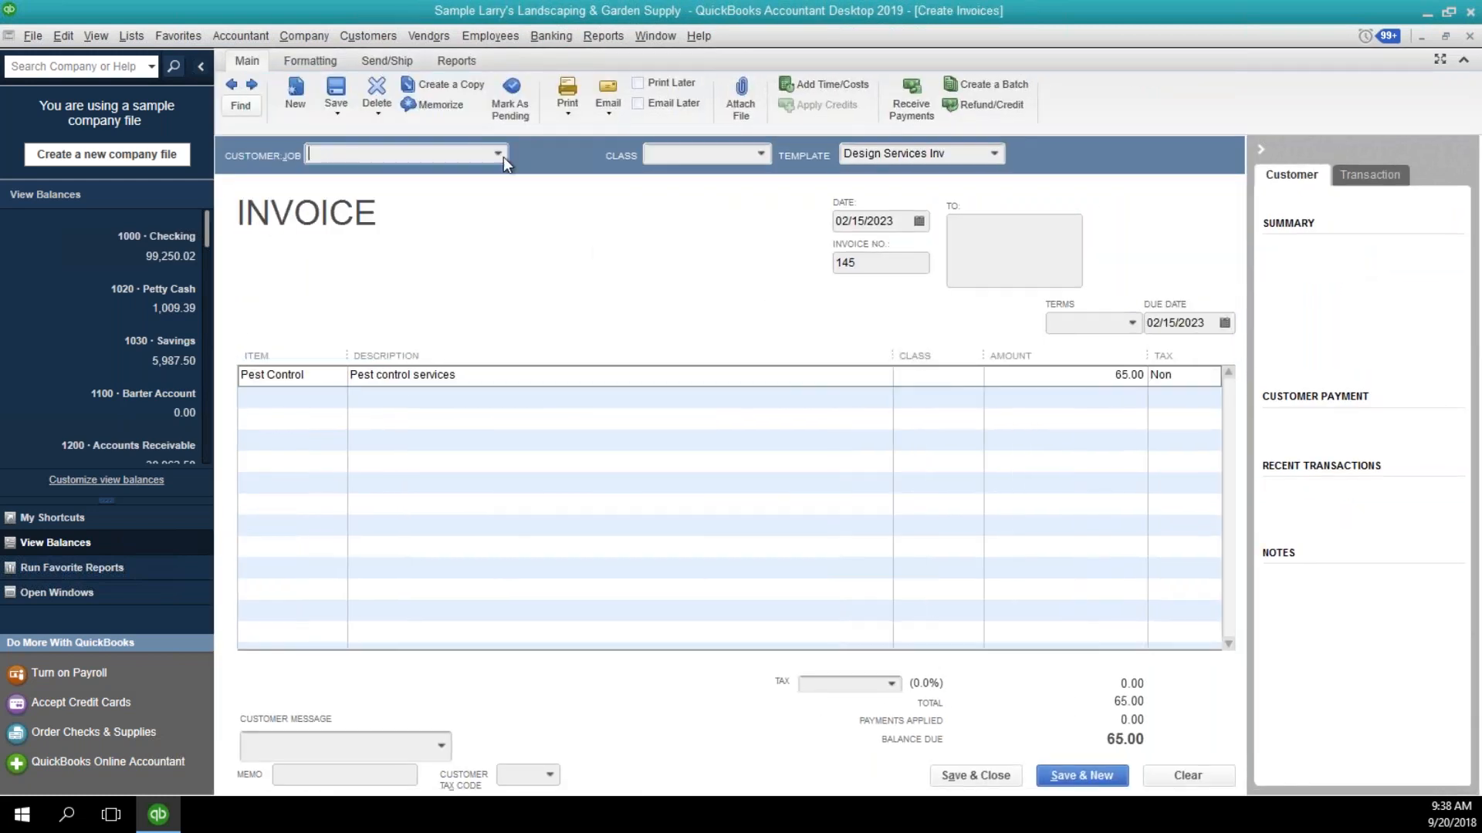
{"action": "left_click", "coordinate": [498, 154]}
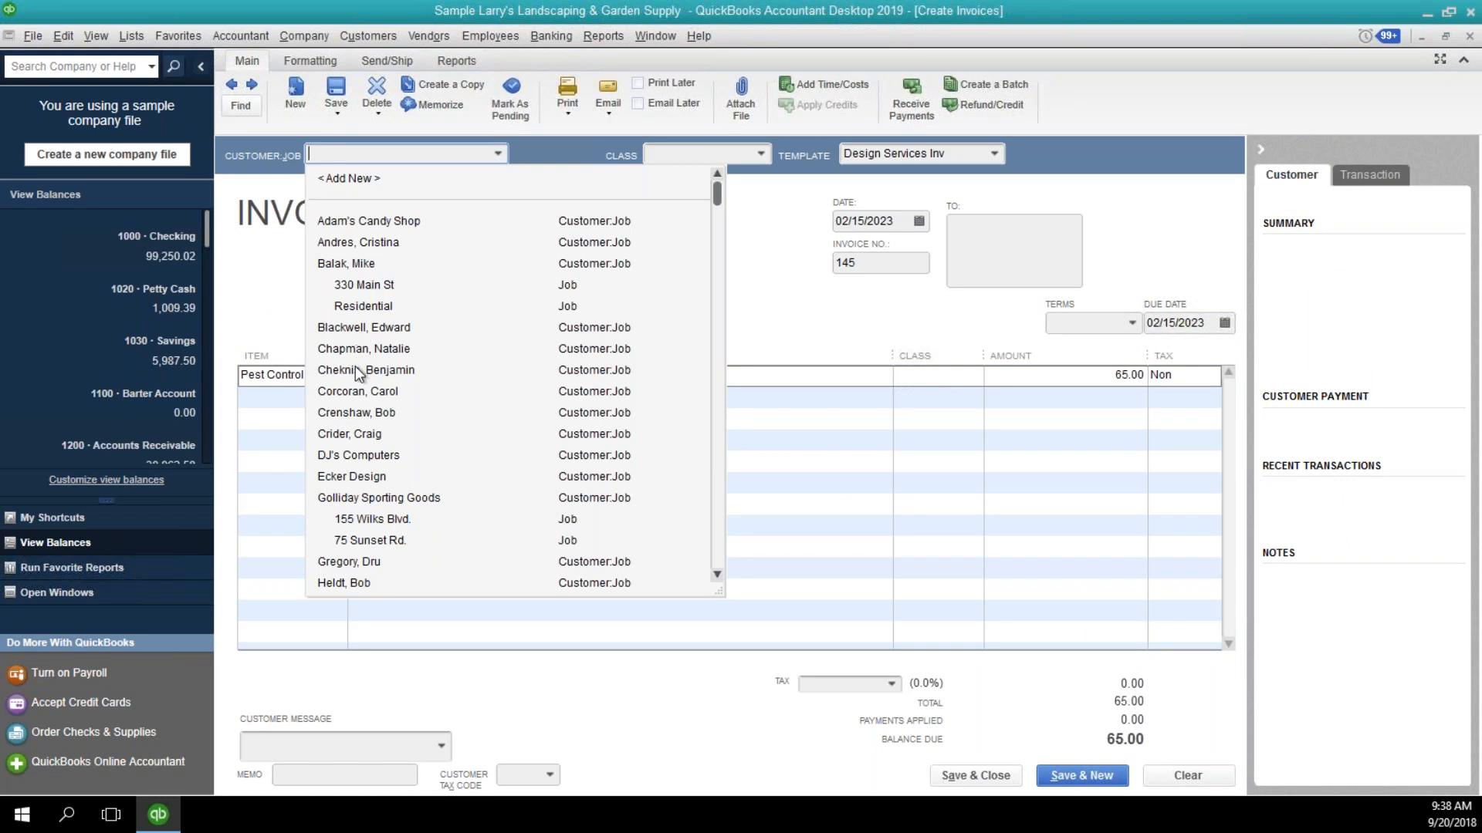
{"action": "left_click", "coordinate": [356, 456]}
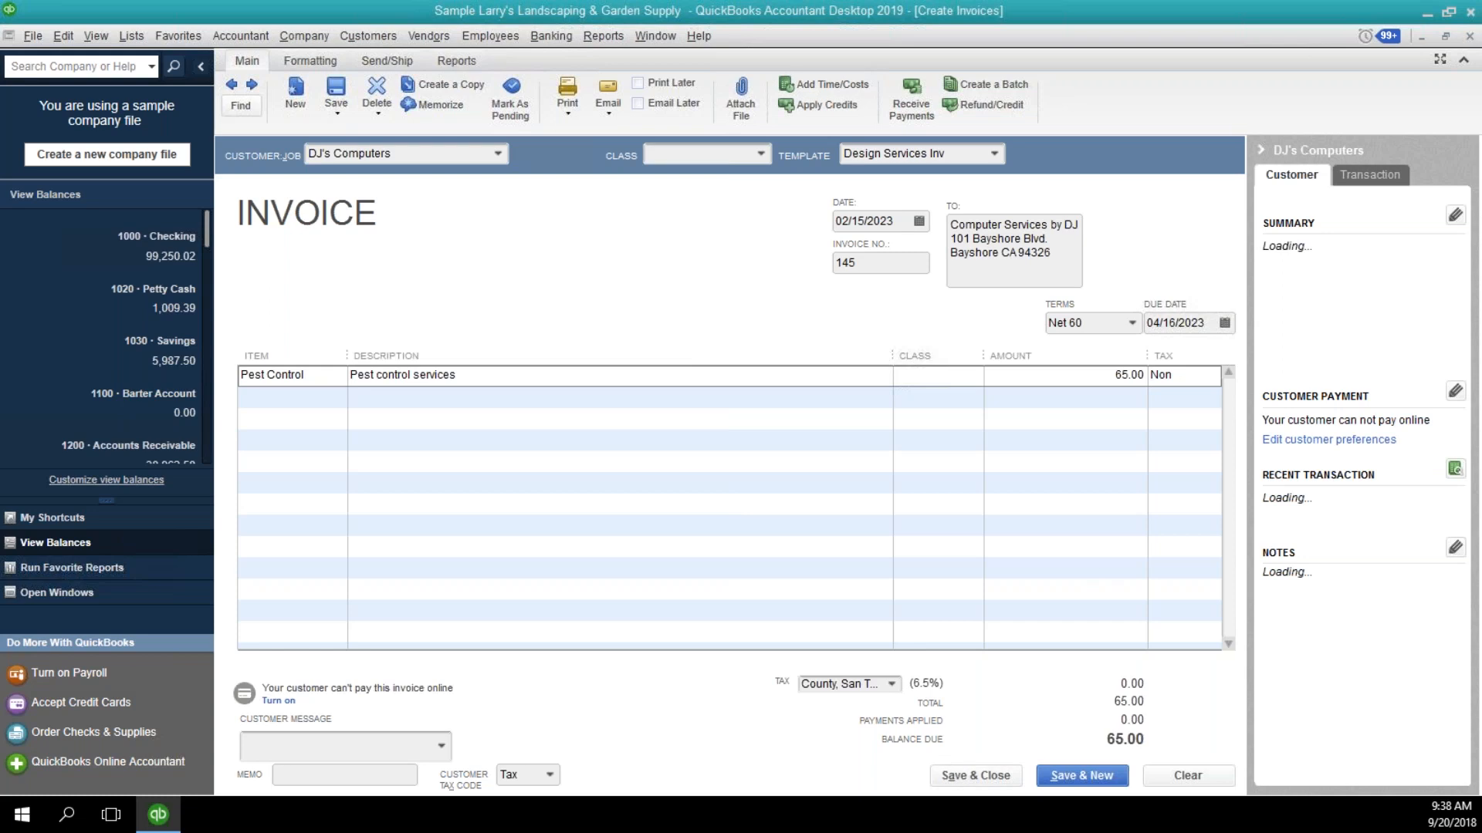
{"action": "key", "text": "alt+a"}
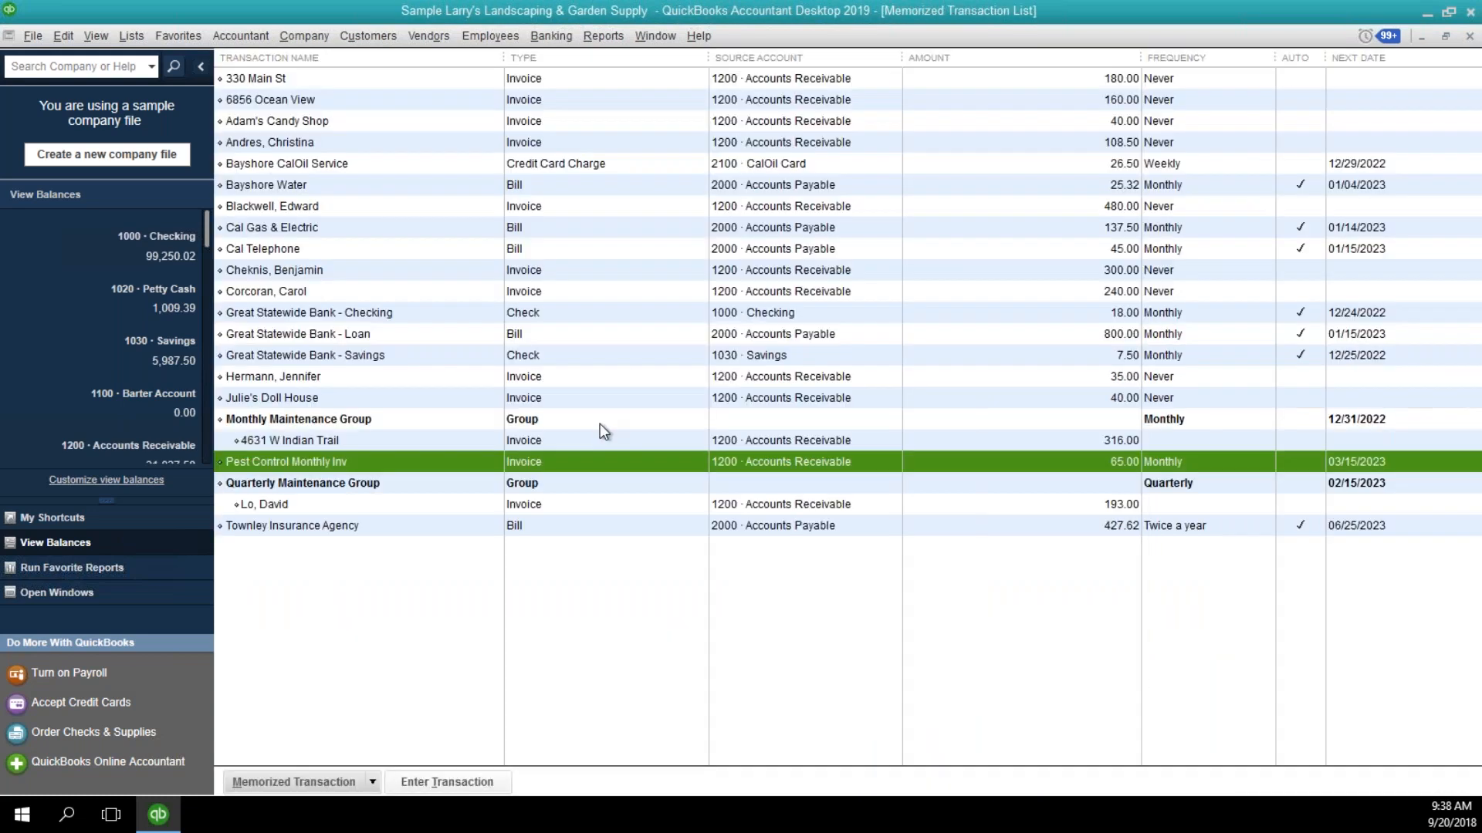
{"action": "left_click", "coordinate": [1468, 37]}
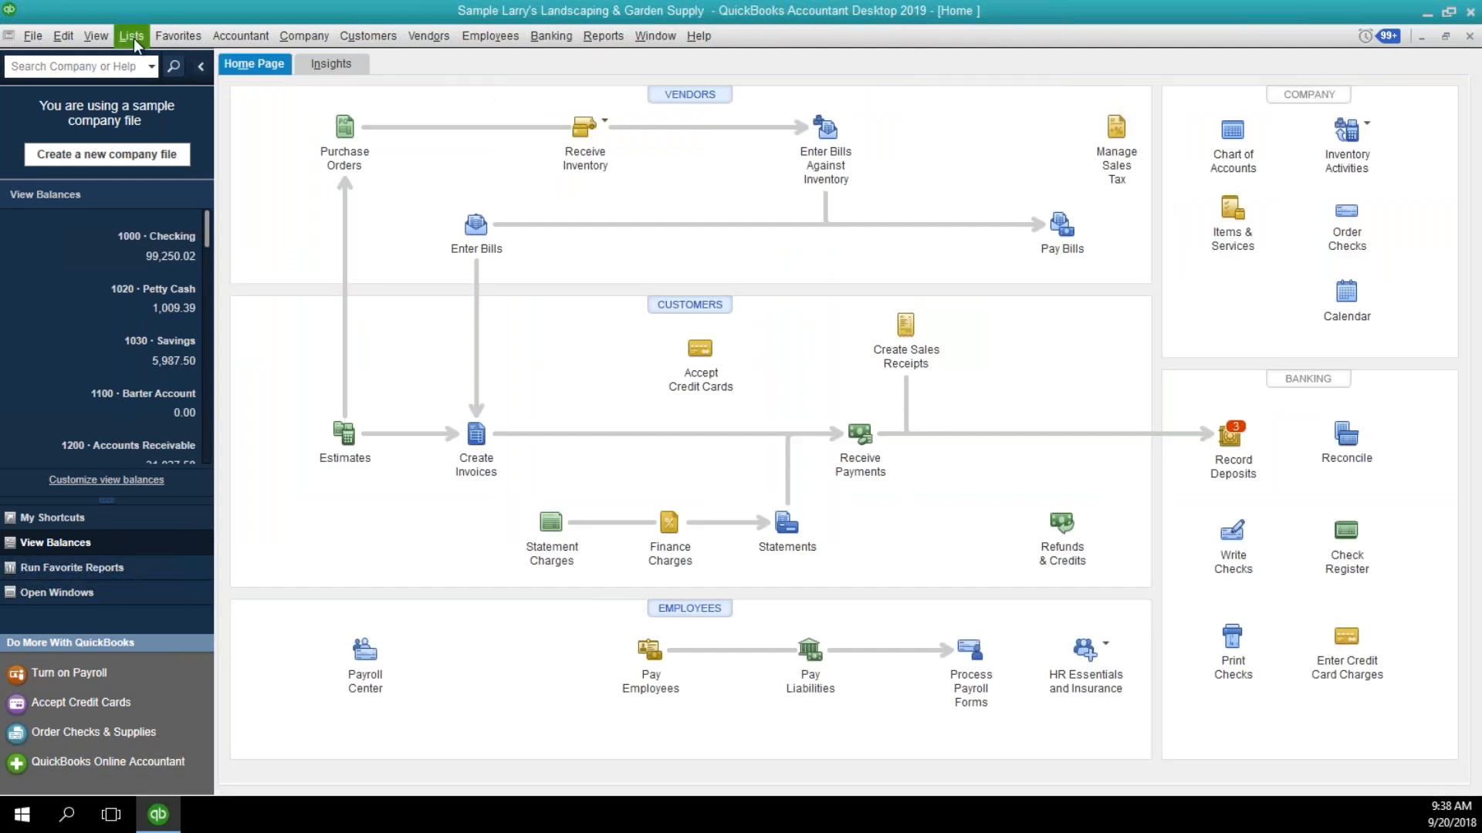
Start creating batch invoices and accept the notice about customer information setup.
{"action": "left_click", "coordinate": [346, 40]}
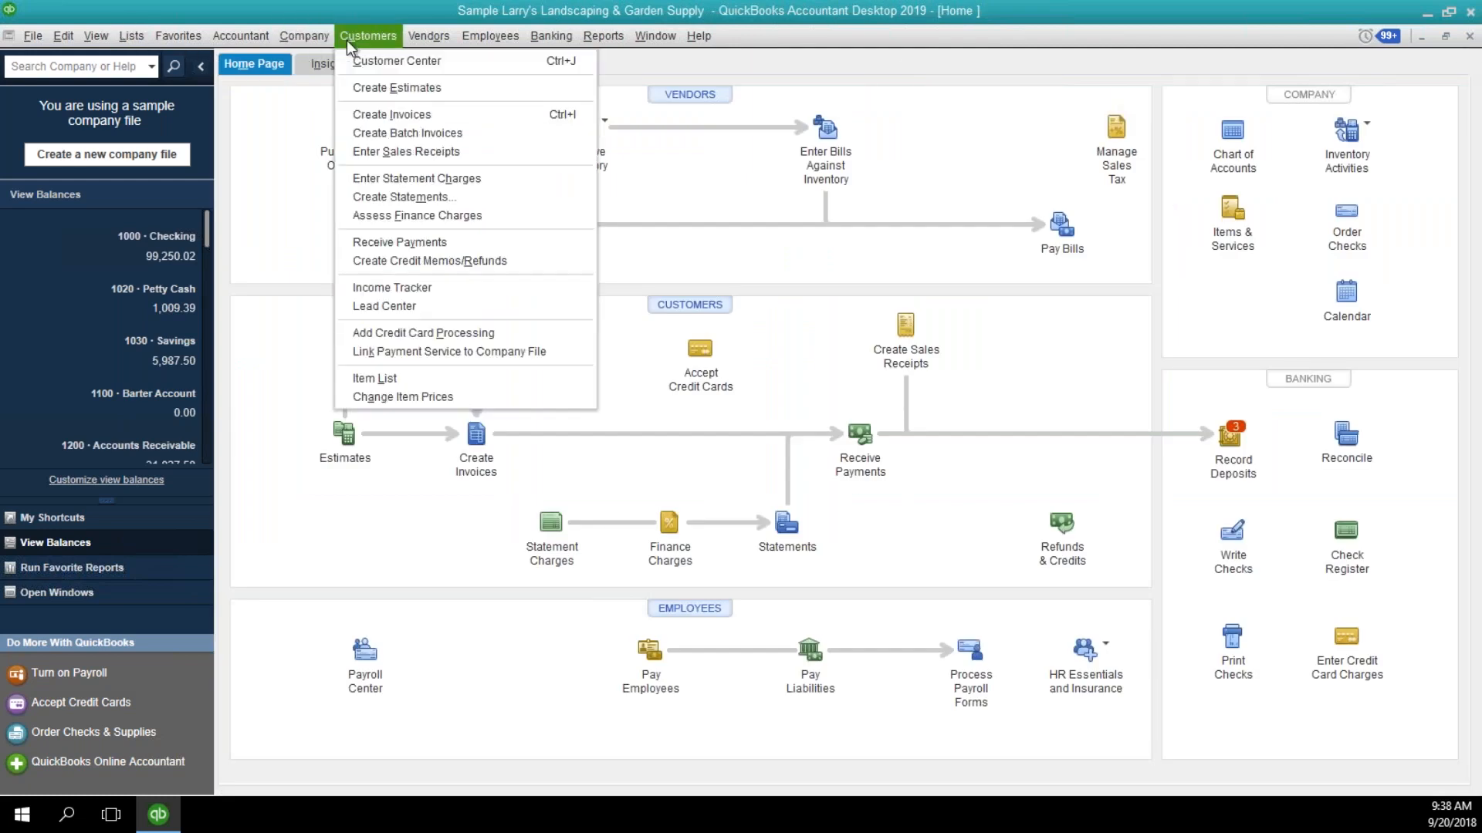
{"action": "left_click", "coordinate": [383, 132]}
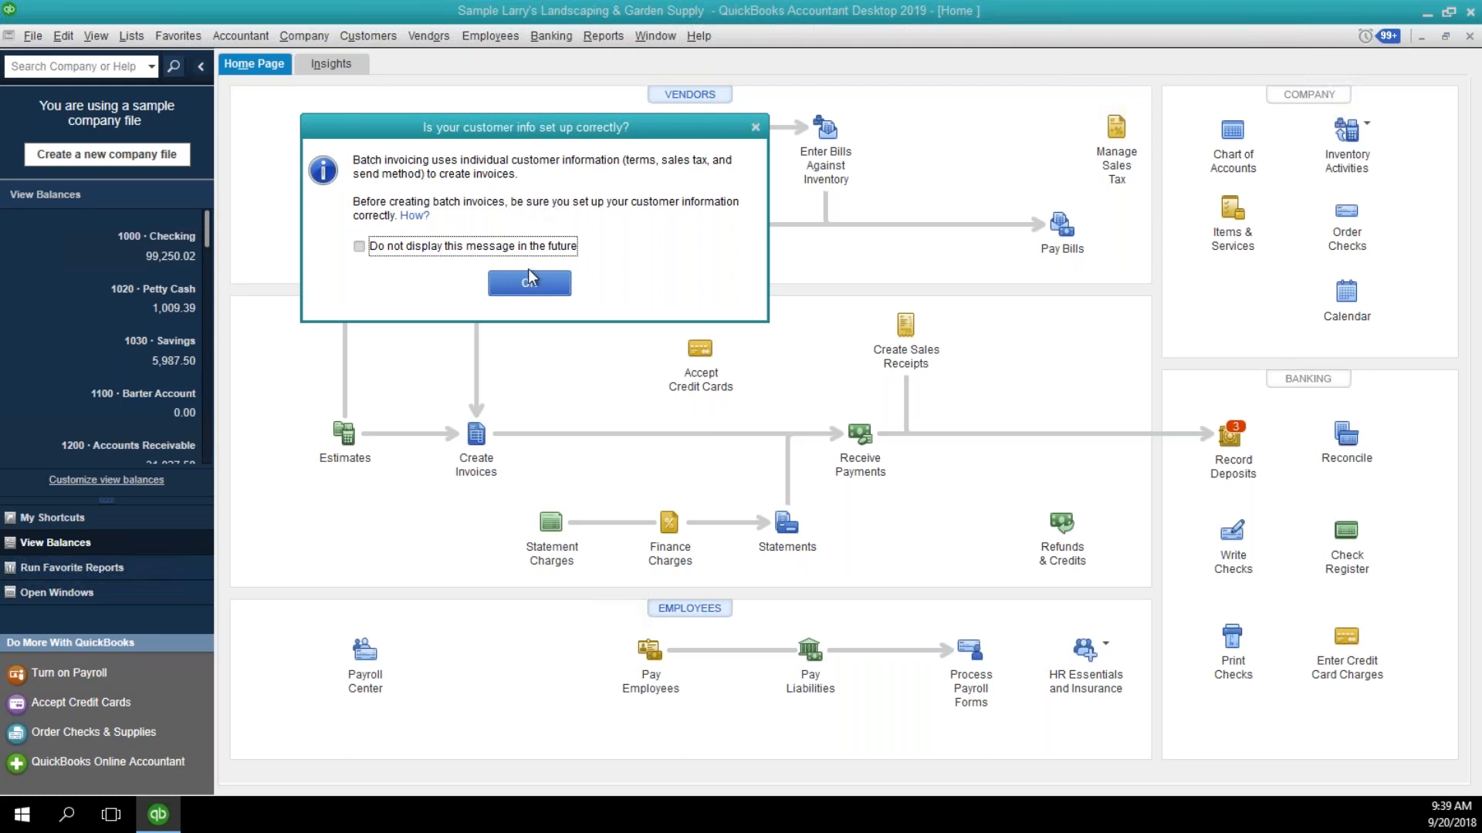
{"action": "left_click", "coordinate": [513, 283]}
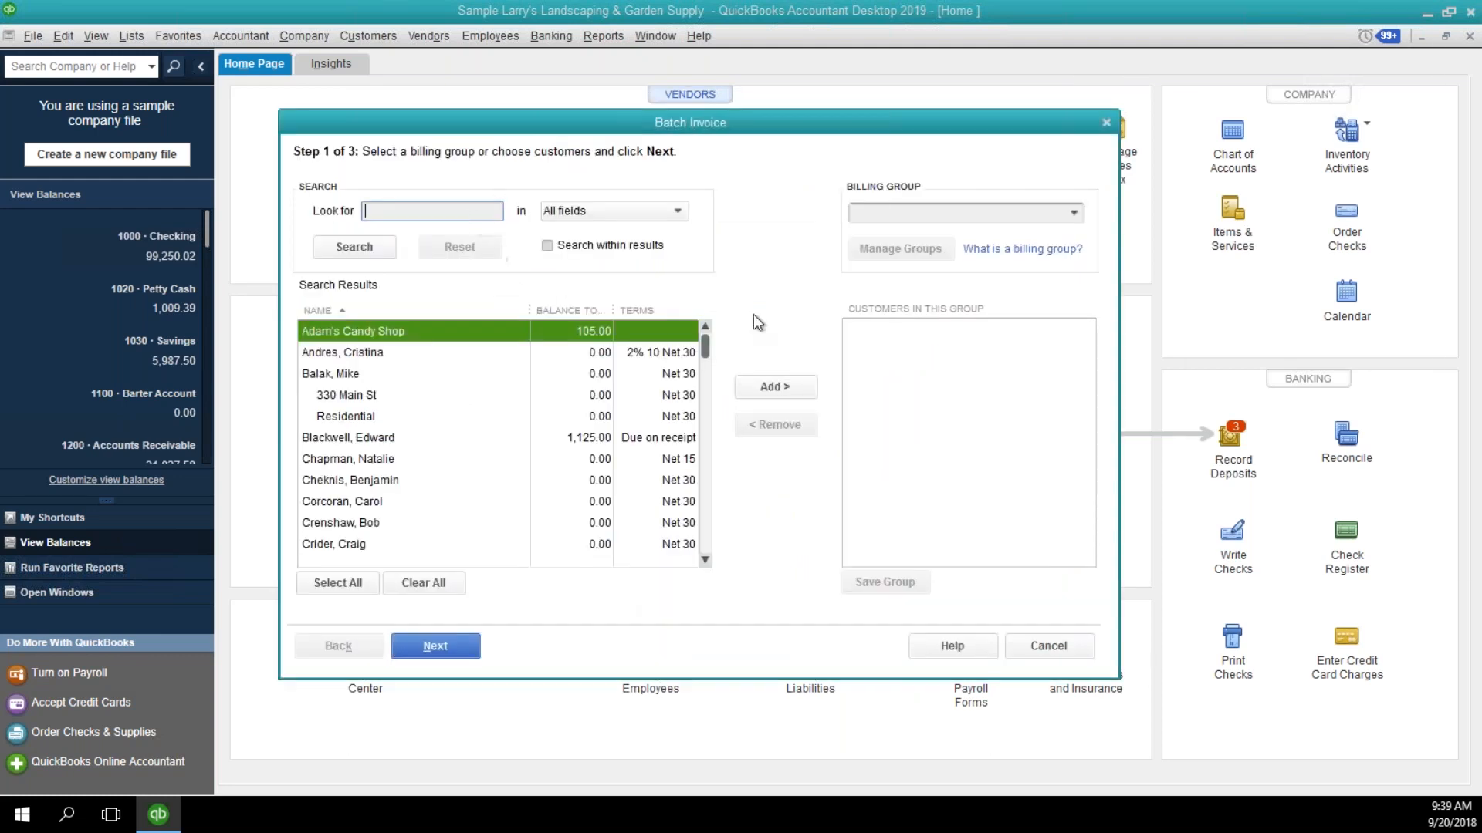
Create a new billing group named Pest Control $65 in the Batch Invoice window.
{"action": "left_click", "coordinate": [1074, 213]}
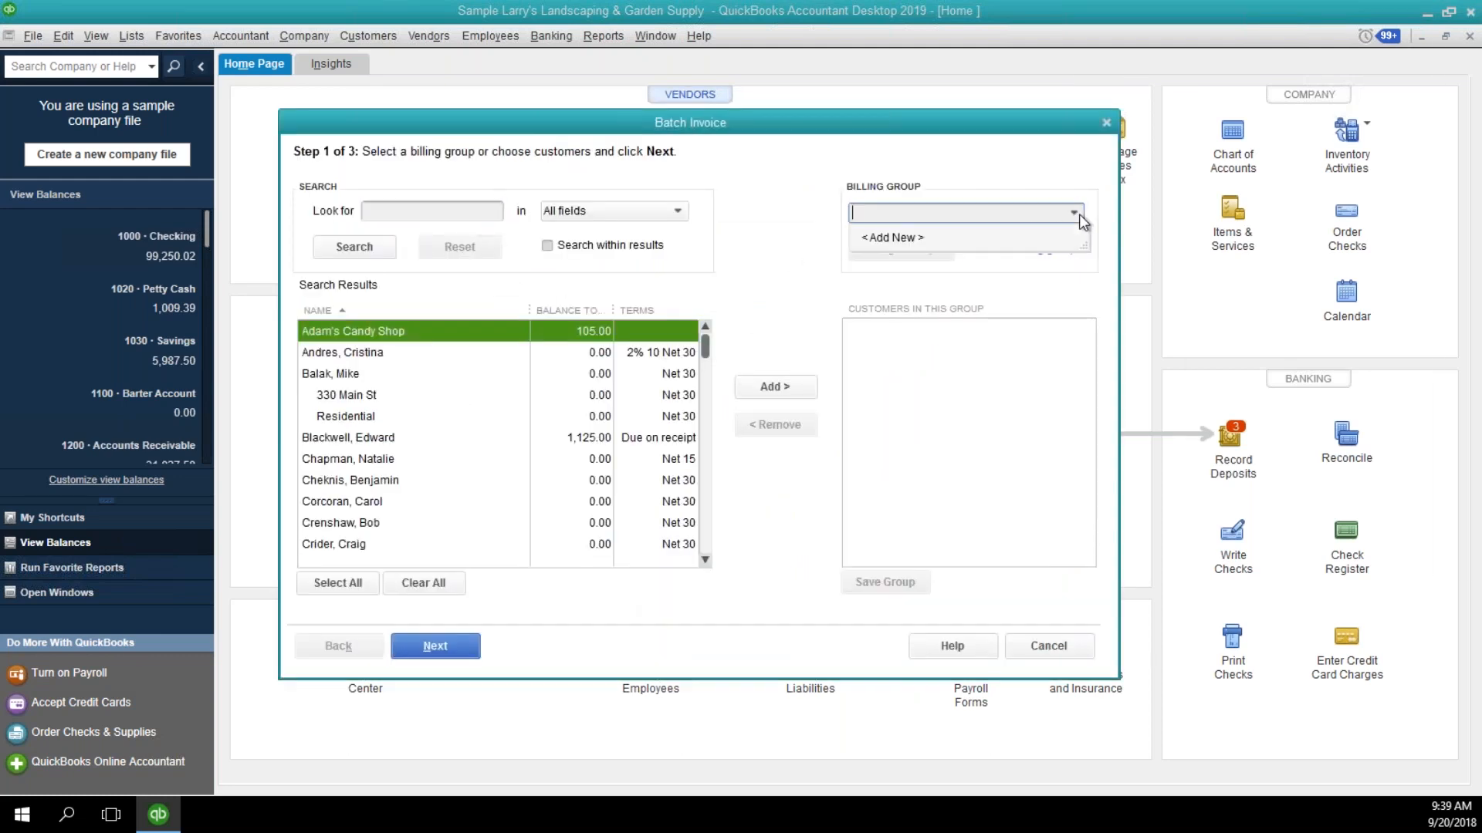
{"action": "left_click", "coordinate": [967, 240]}
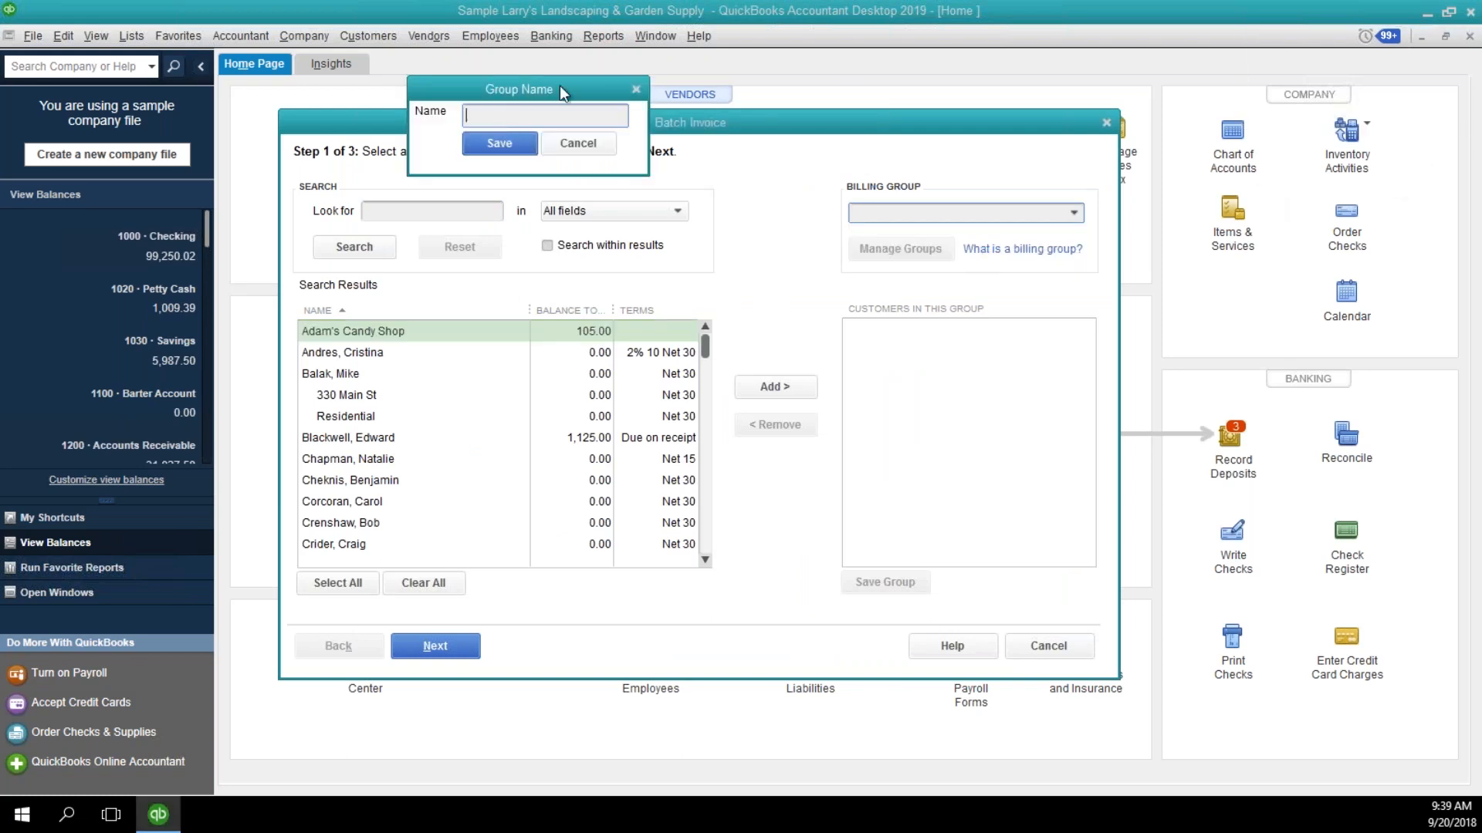
{"action": "type", "text": "Pest Control"}
{"action": "key", "text": "Return"}
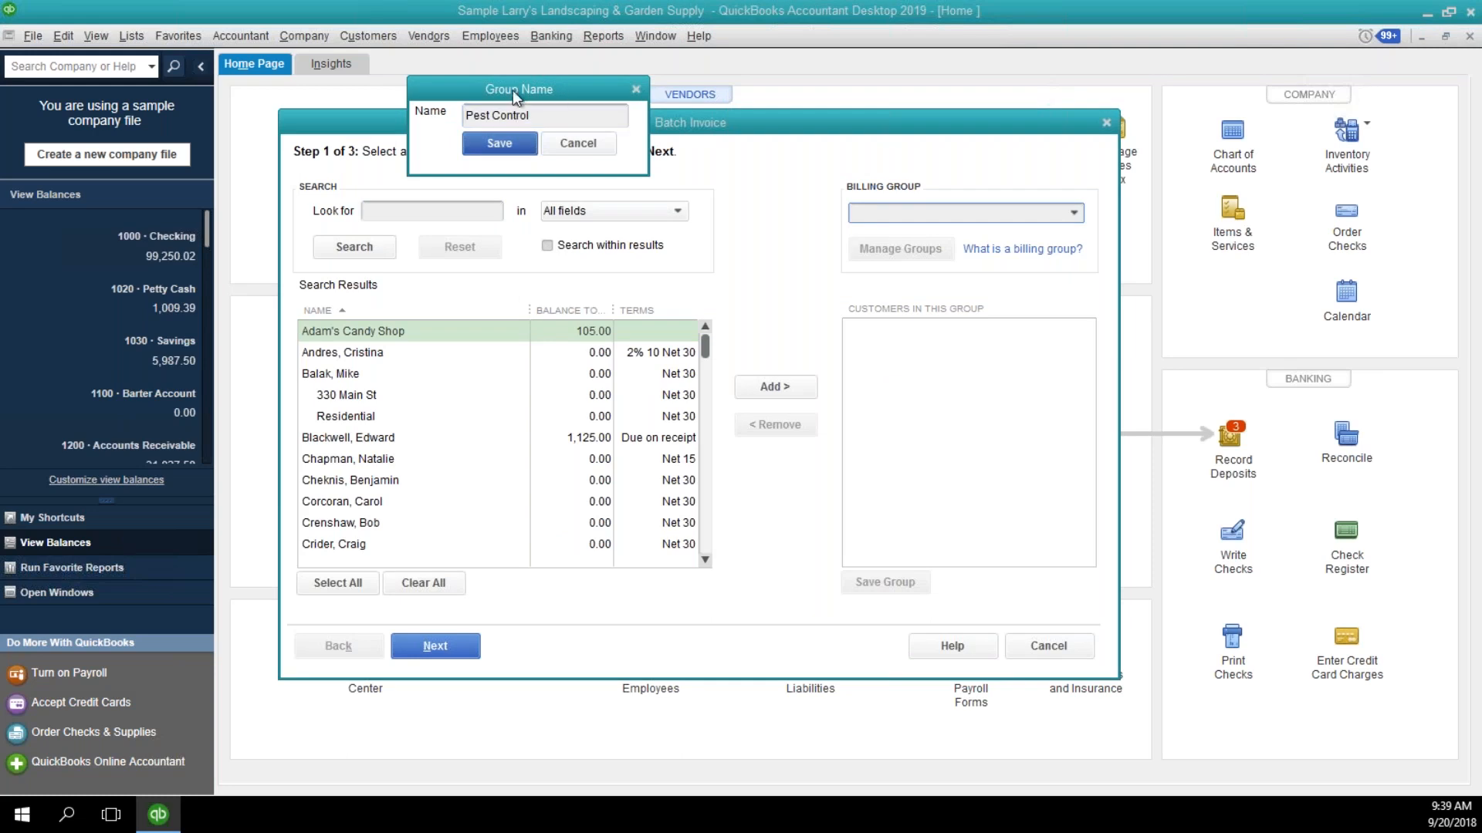
{"action": "left_click", "coordinate": [571, 115]}
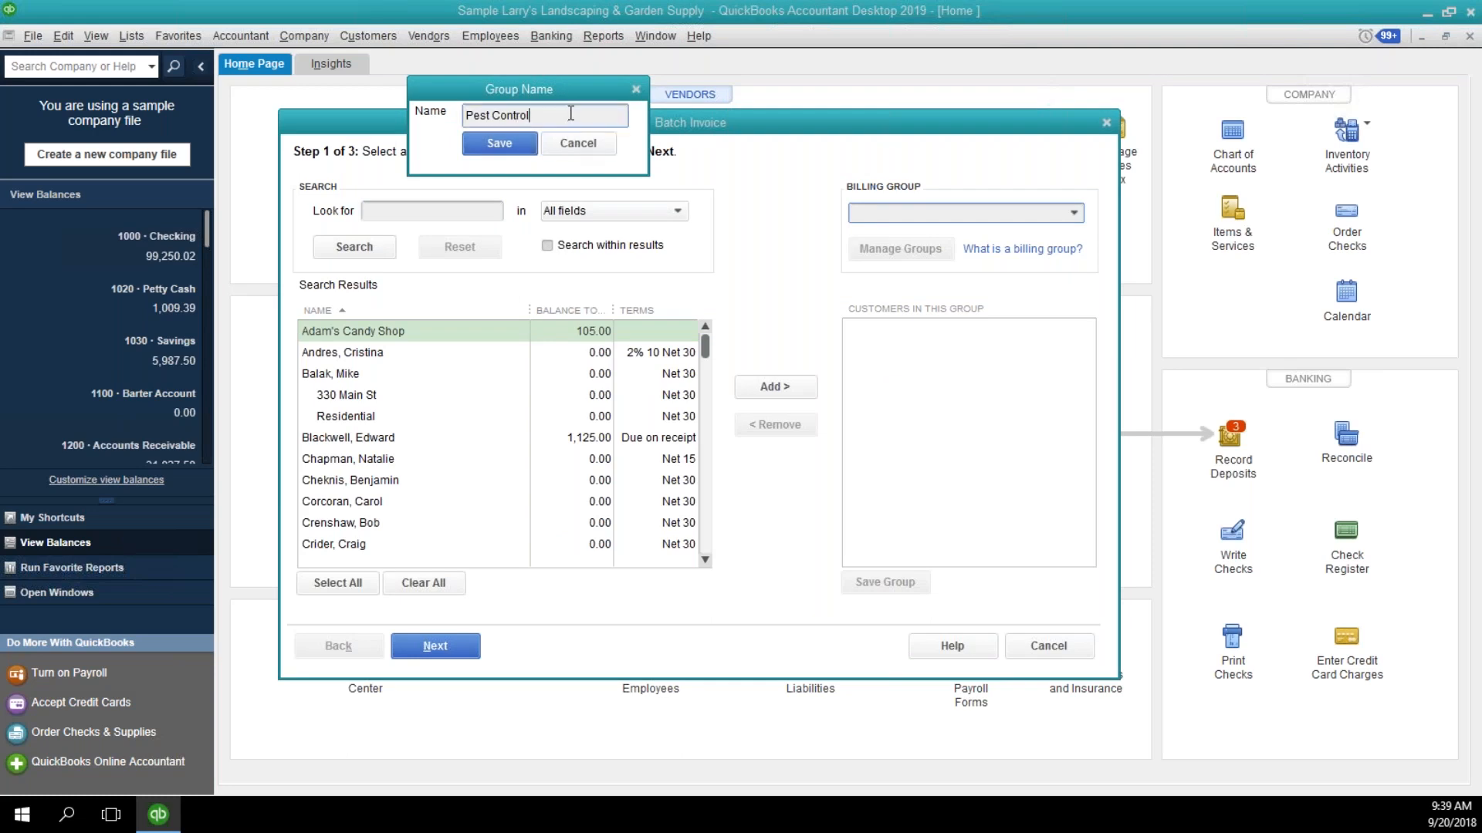
{"action": "type", "text": "$65"}
{"action": "left_click", "coordinate": [512, 149]}
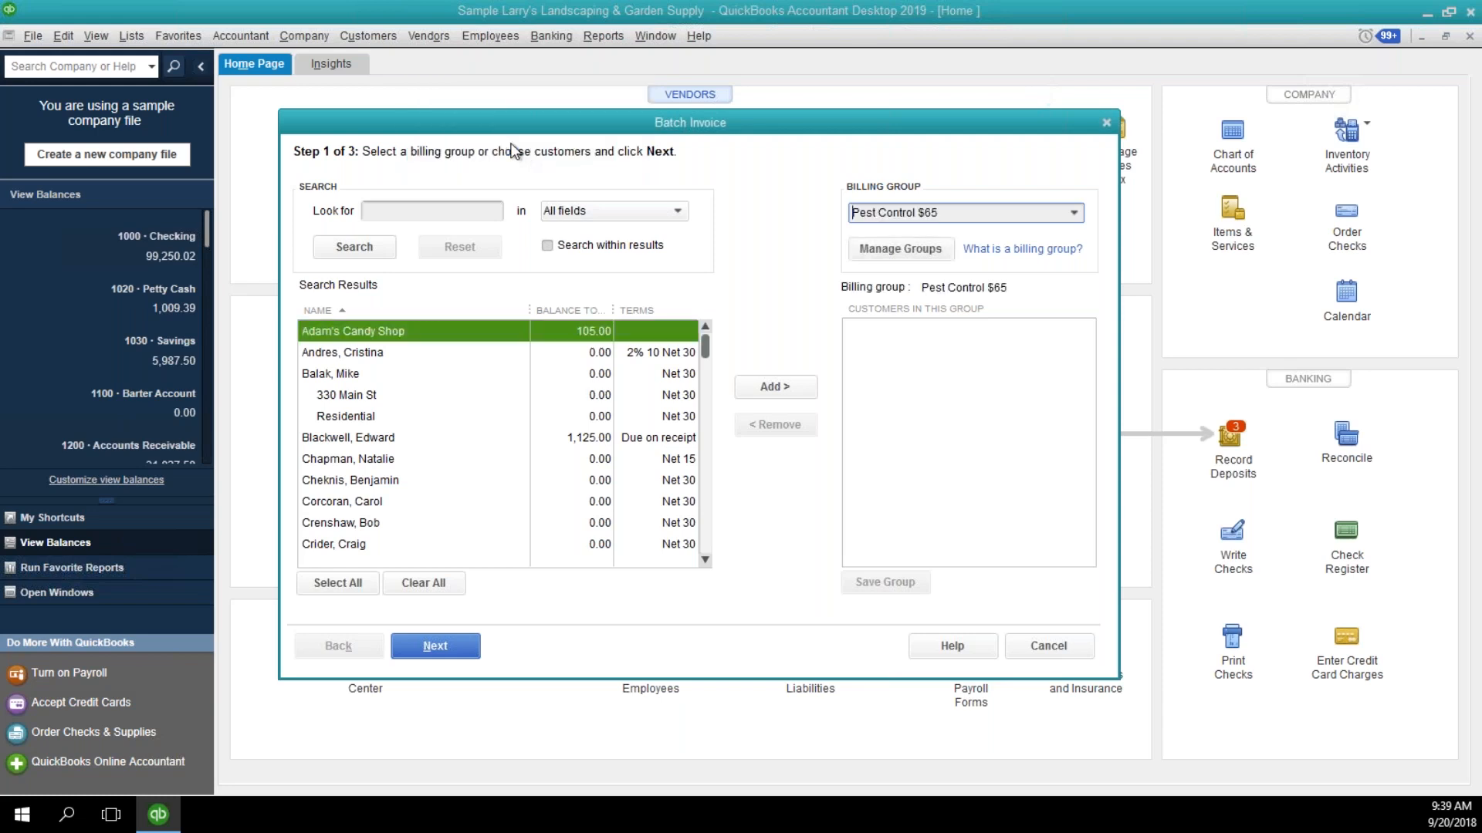
Add Adam's Candy Shop, DJ's Computers, Ecker Design and Jim's Family Store to the Pest Control $65 billing group and save the group.
{"action": "left_click", "coordinate": [772, 389]}
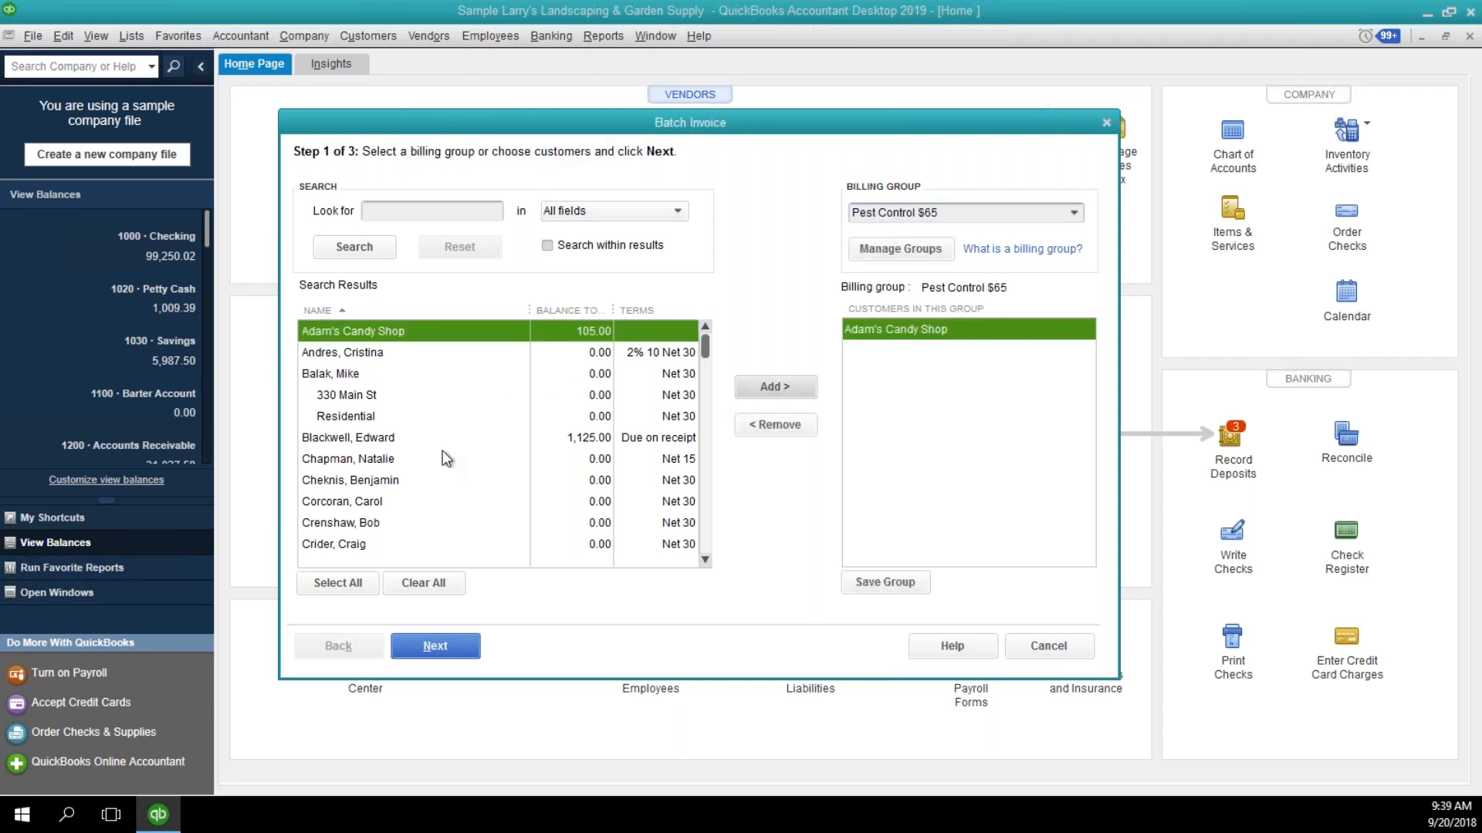
{"action": "scroll", "coordinate": [540, 510], "scroll_direction": "down", "scroll_amount": 5}
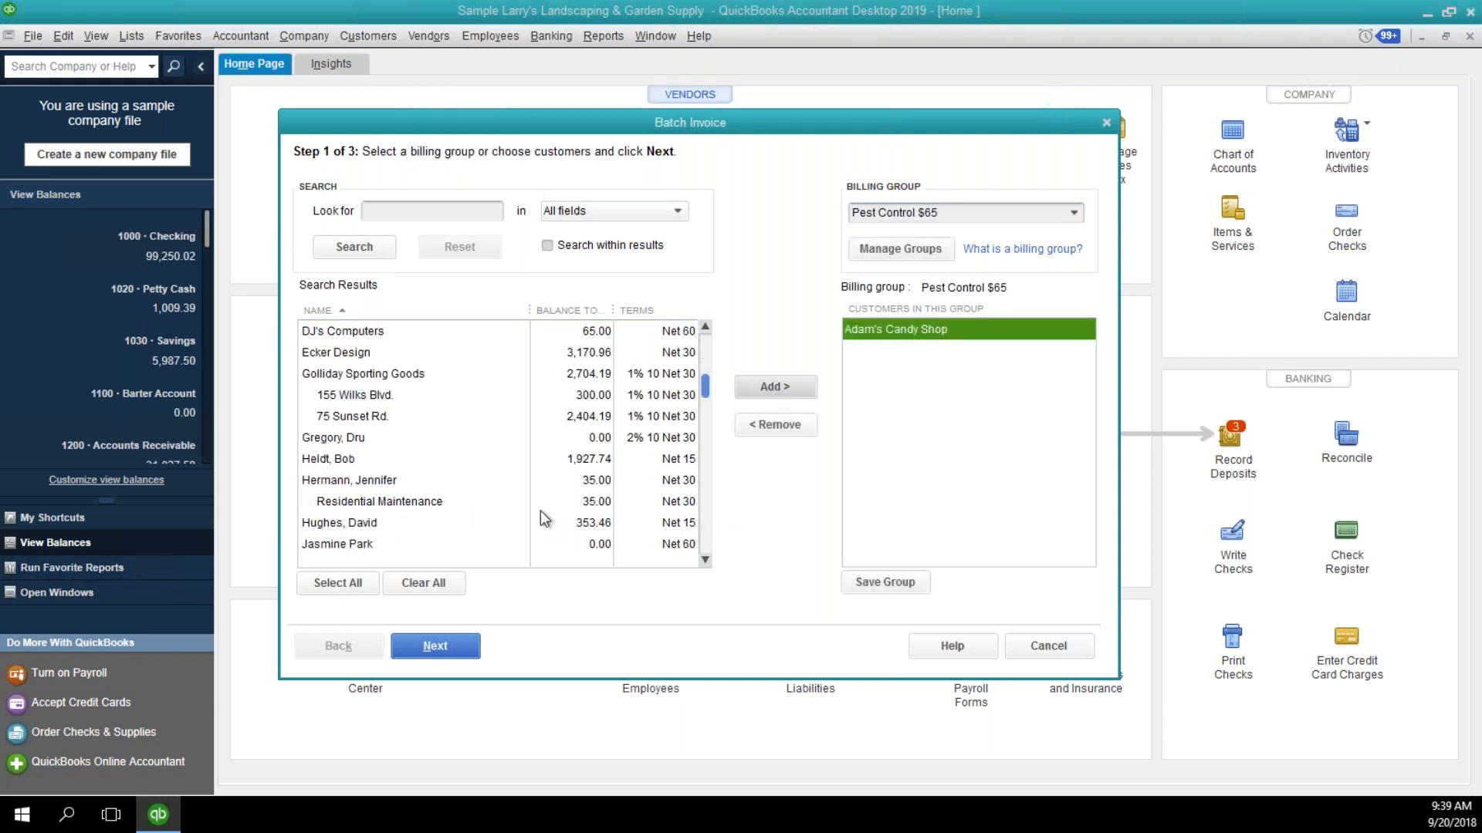
{"action": "left_click", "coordinate": [379, 338]}
{"action": "left_click", "coordinate": [774, 387]}
{"action": "left_click", "coordinate": [460, 355]}
{"action": "left_click", "coordinate": [774, 387]}
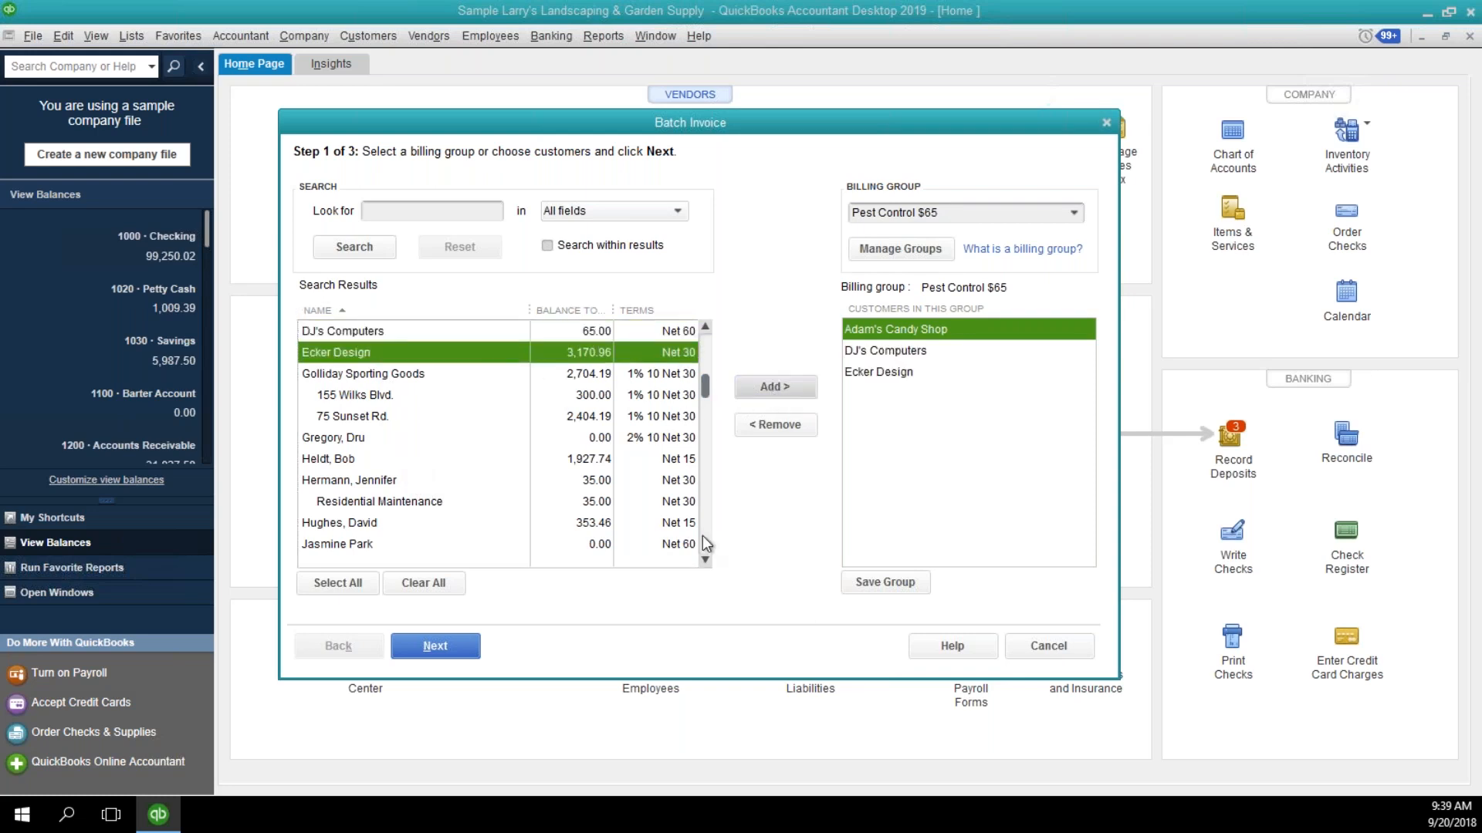
{"action": "left_click", "coordinate": [704, 560]}
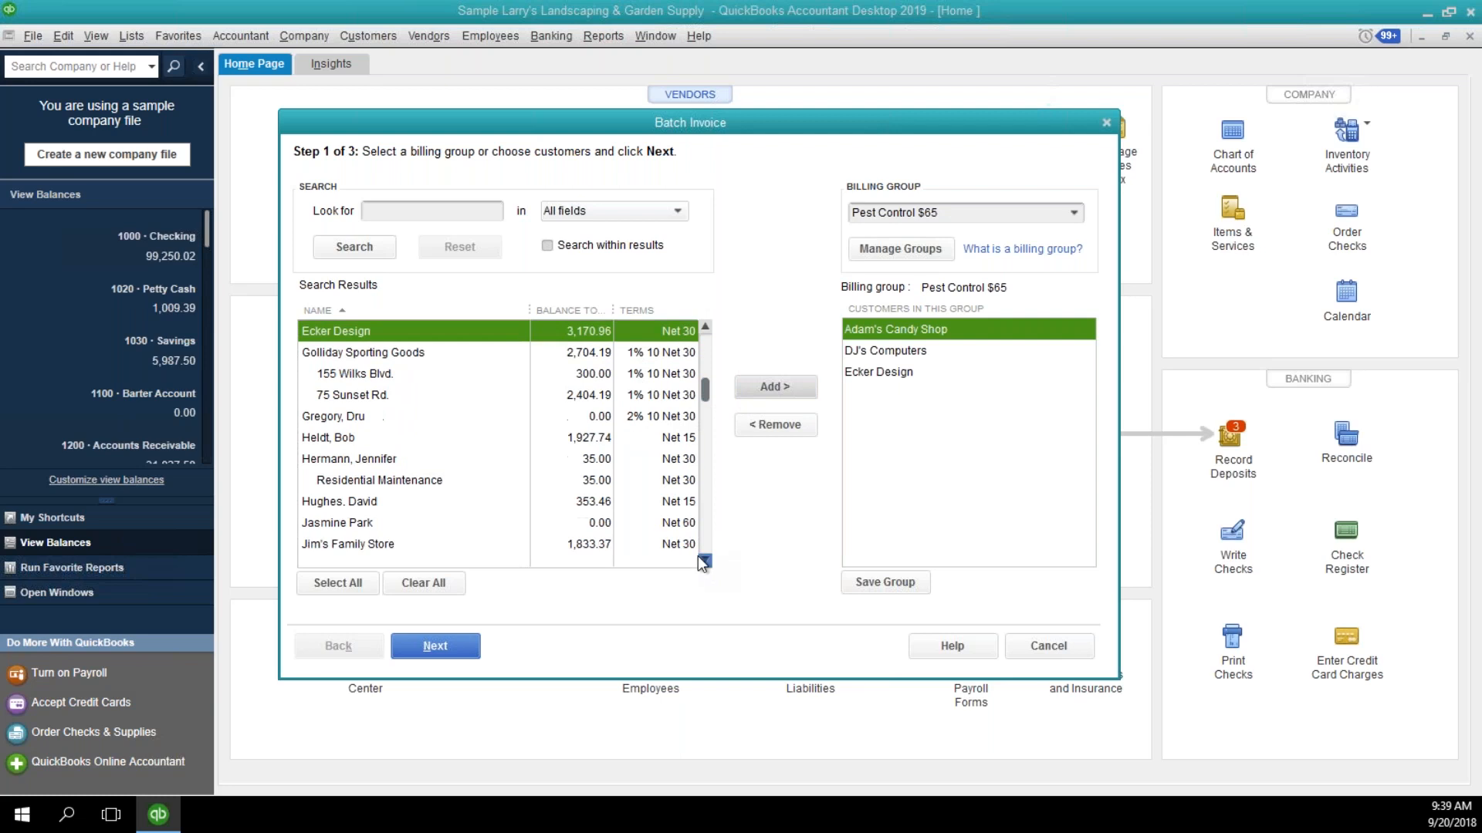
{"action": "left_click", "coordinate": [567, 544]}
{"action": "left_click", "coordinate": [756, 385]}
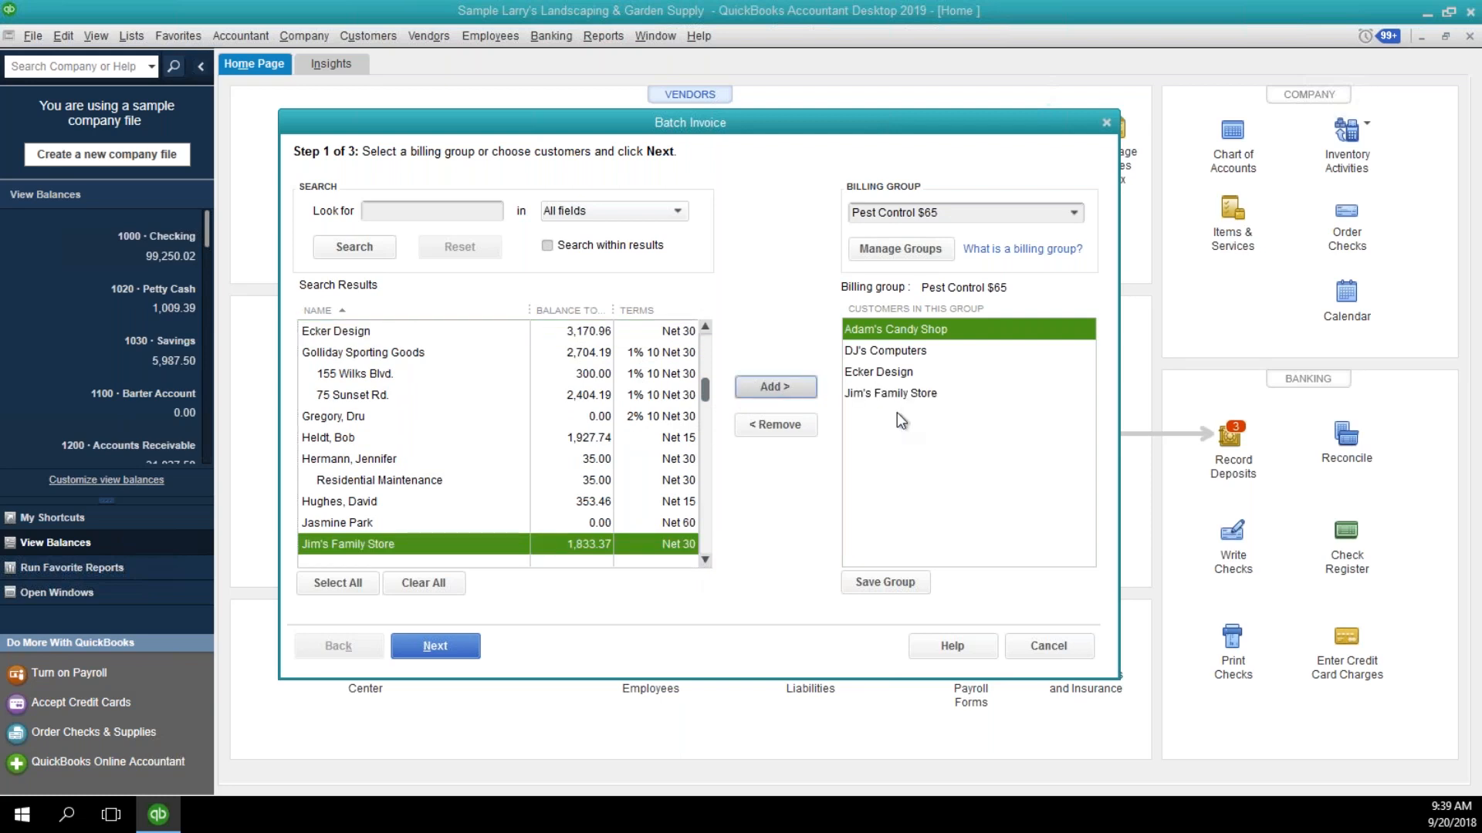
{"action": "left_click", "coordinate": [869, 584]}
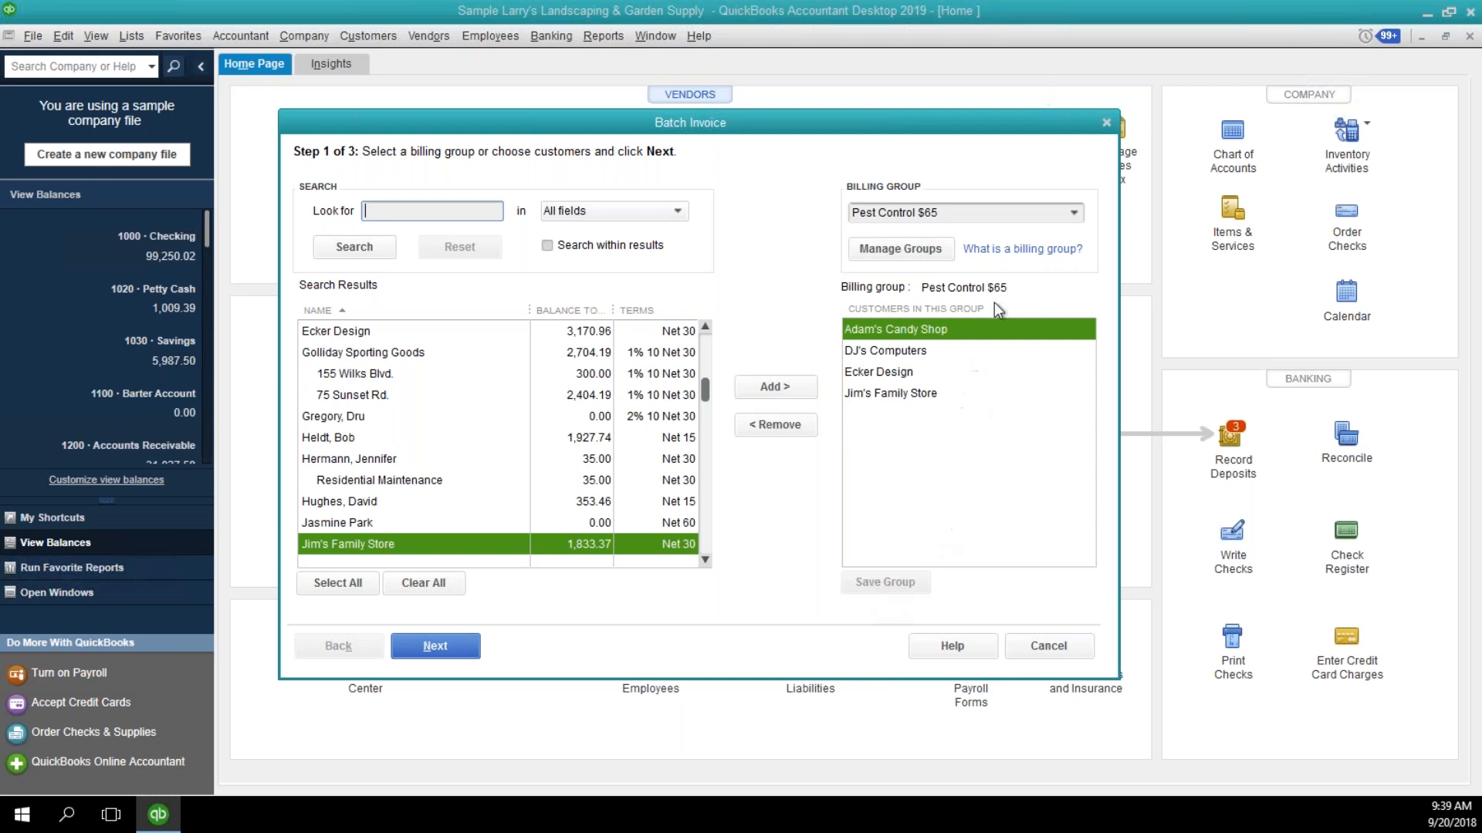
Create a second billing group named Pest Control $50.00.
{"action": "left_click", "coordinate": [1071, 214]}
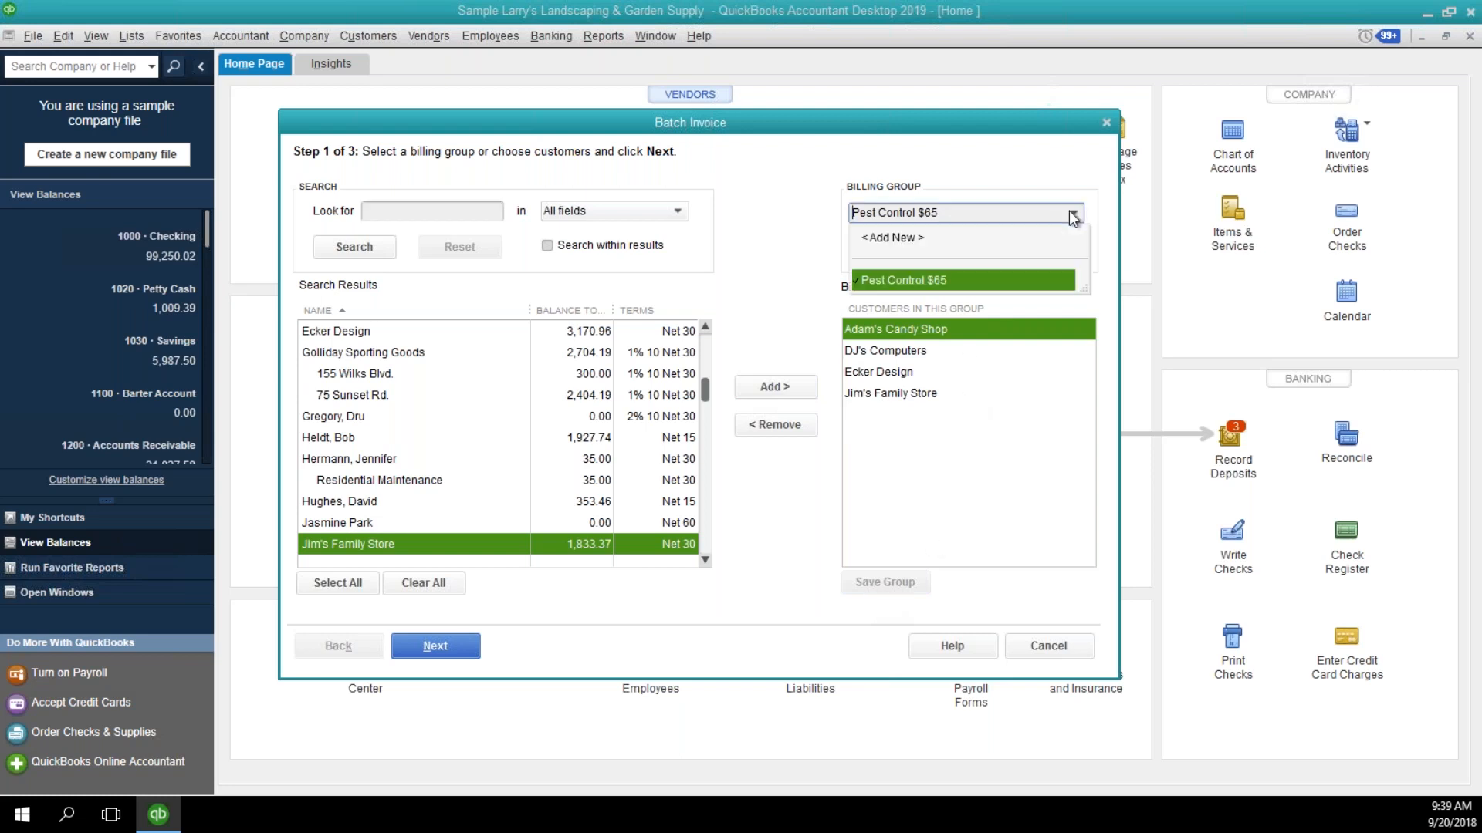
{"action": "left_click", "coordinate": [952, 237]}
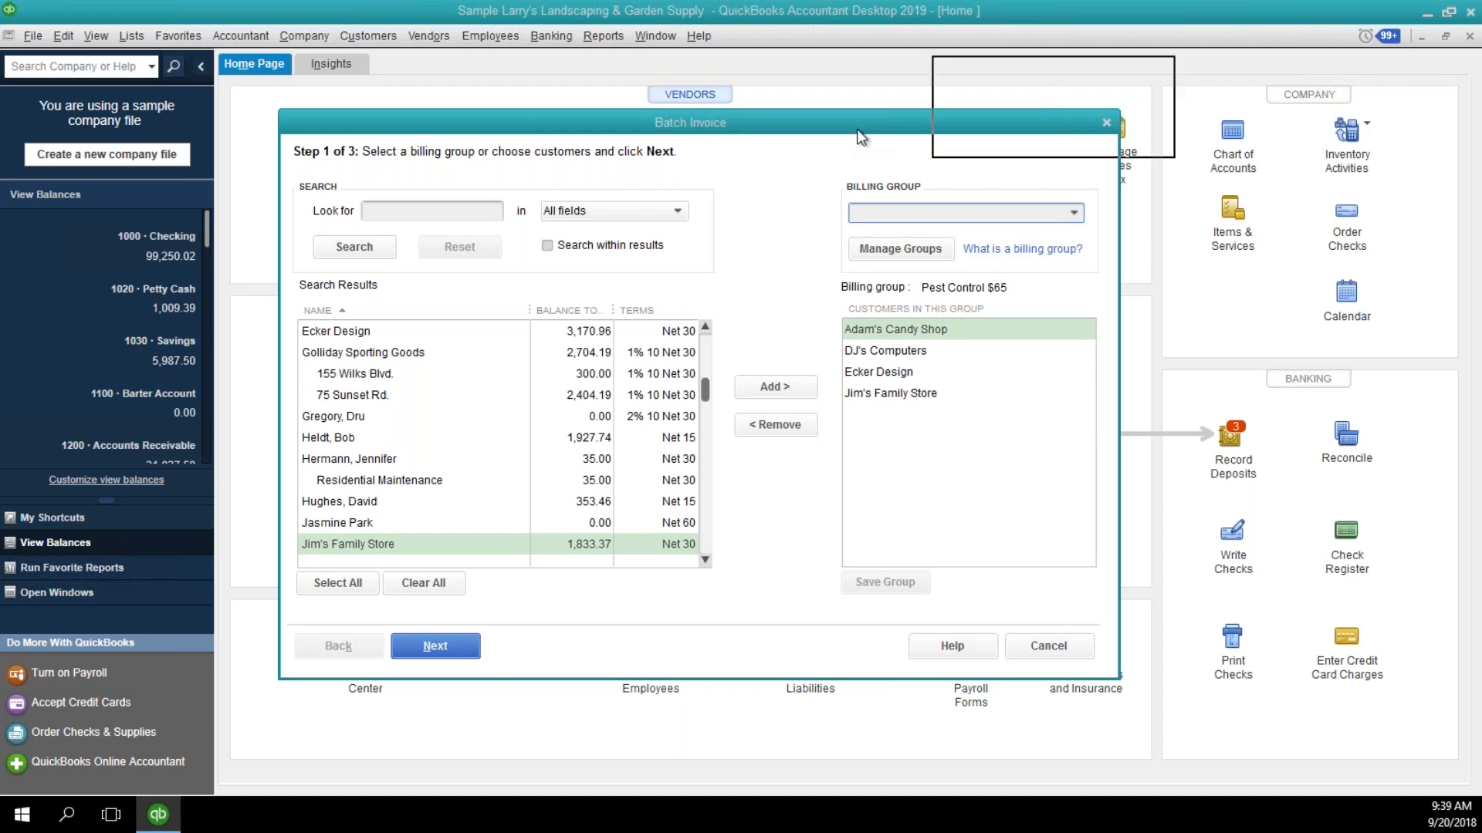
{"action": "type", "text": "Pest Control $"}
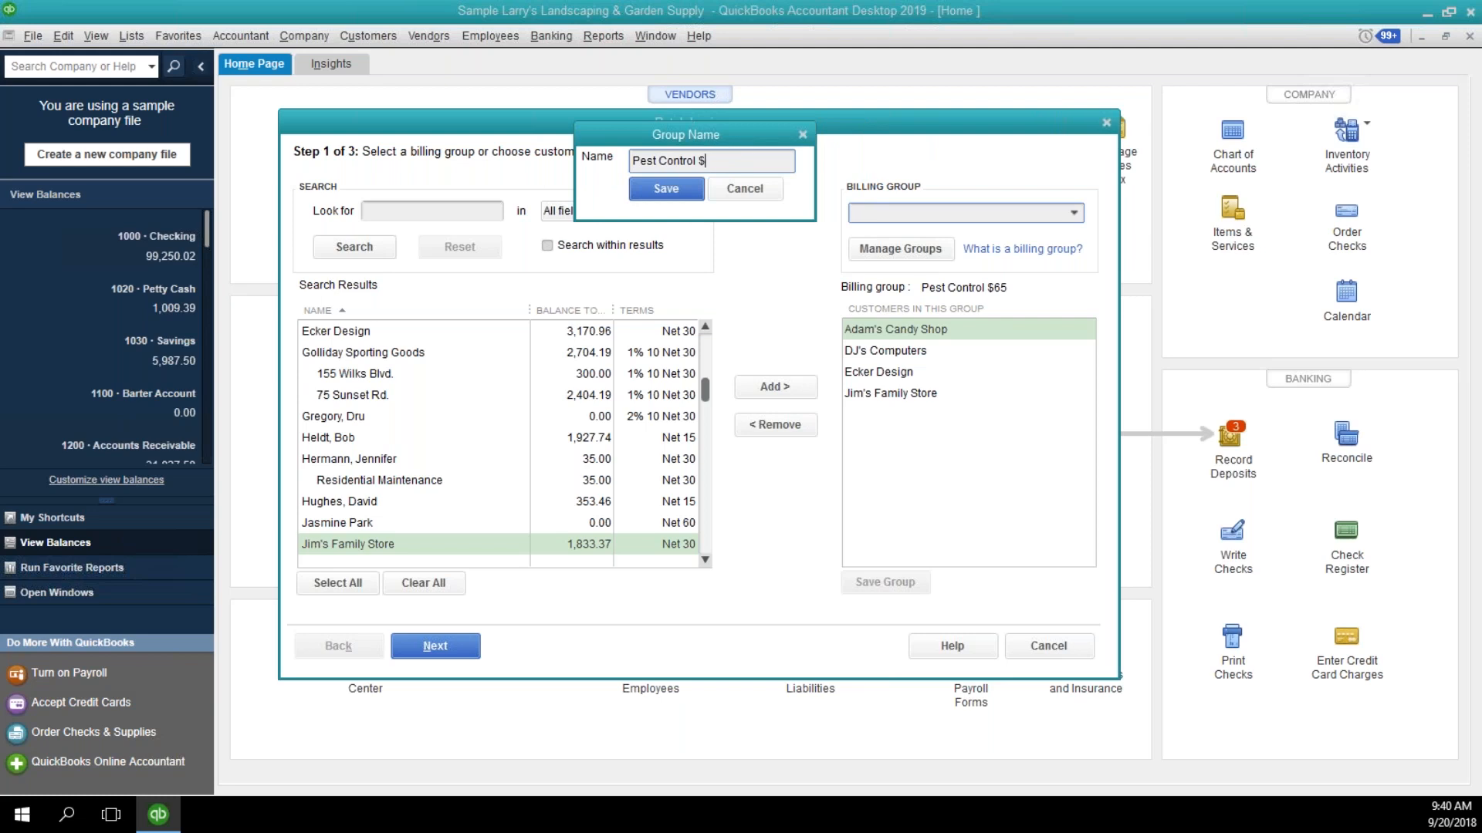
{"action": "type", "text": "50.00"}
{"action": "left_click", "coordinate": [652, 190]}
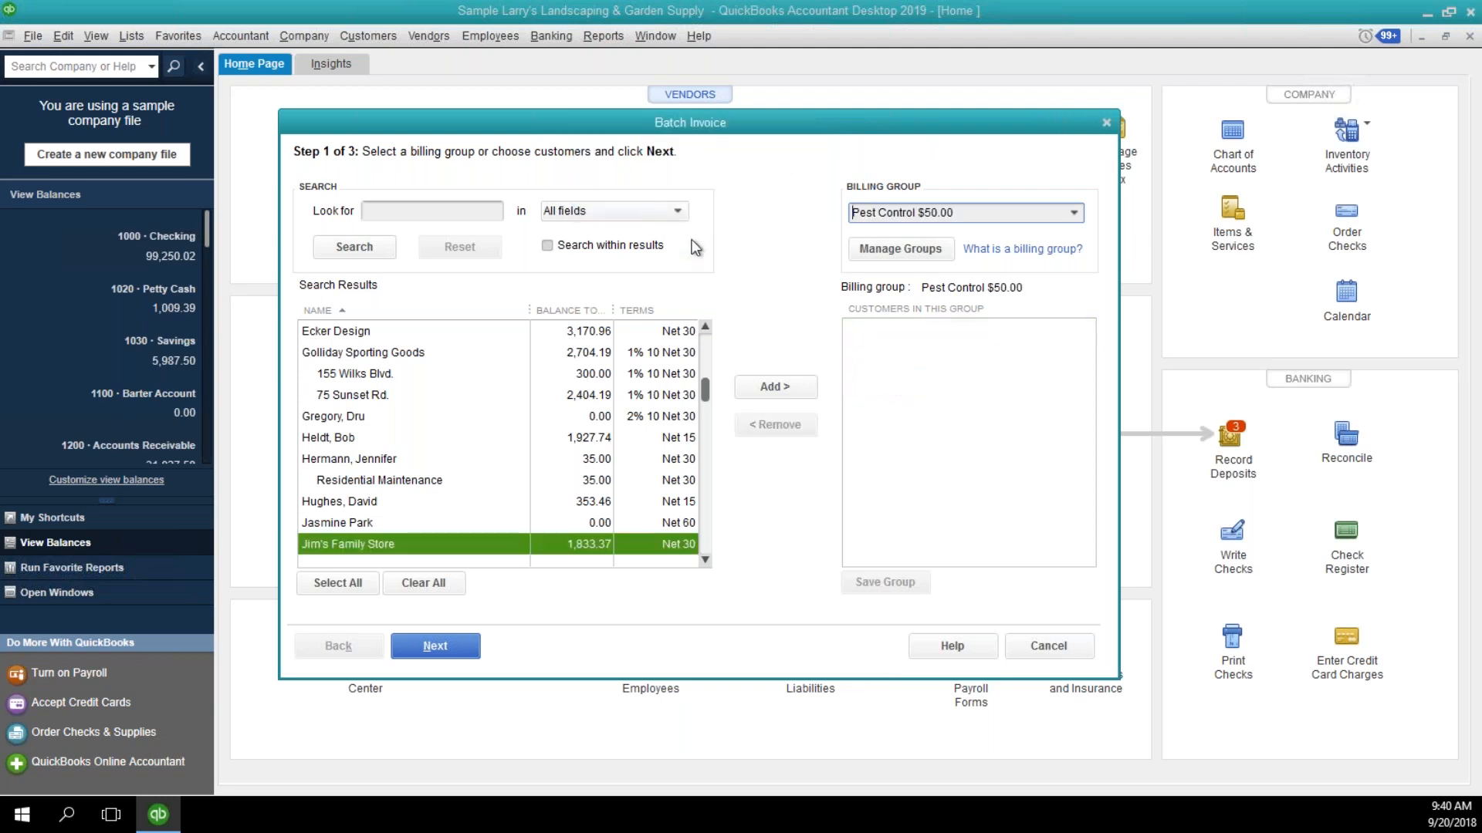
{"action": "left_click", "coordinate": [704, 360]}
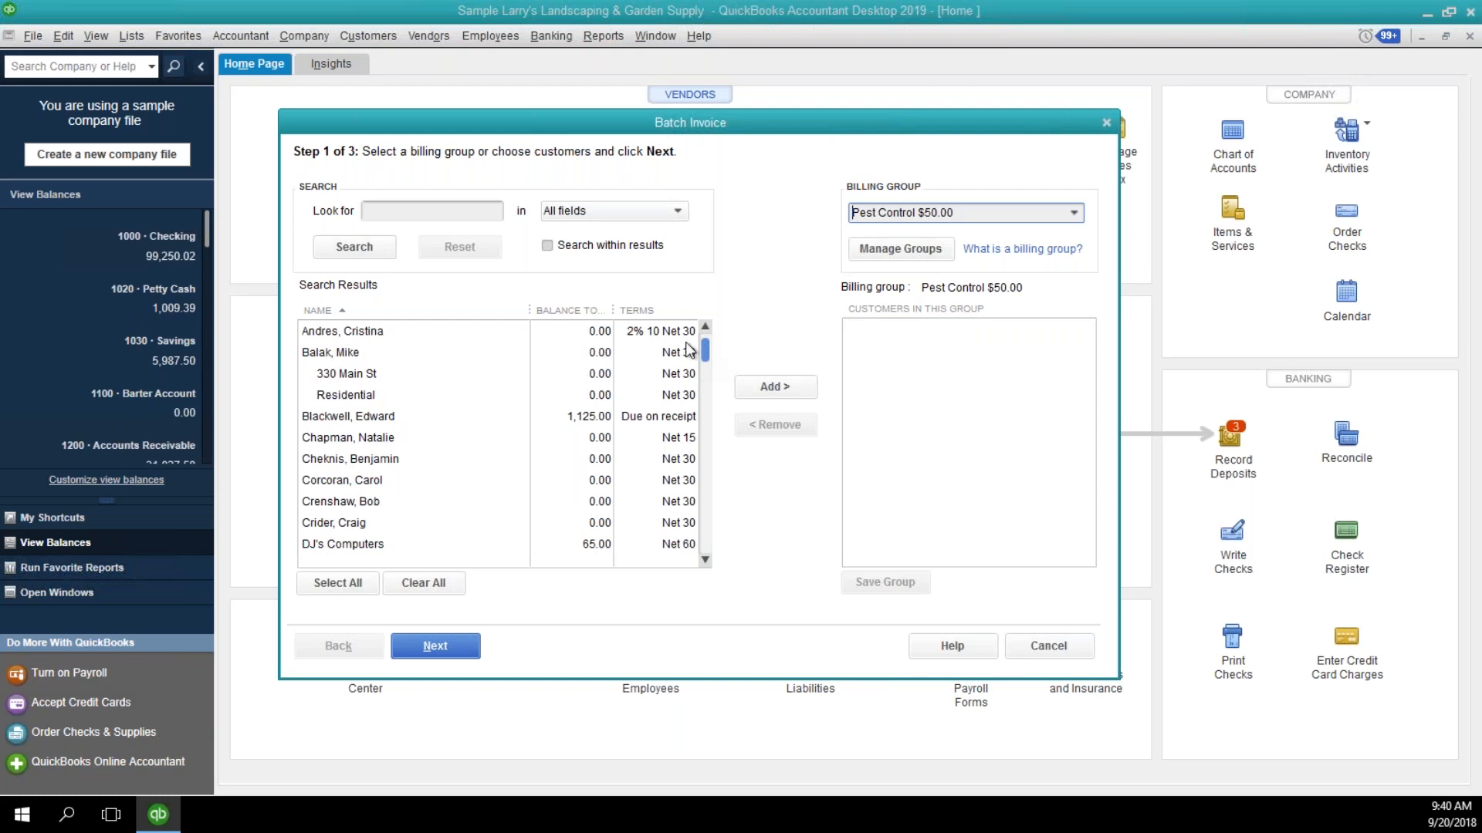
Add three individual customers, starting with the one whose terms are Due on receipt, to the Pest Control $50.00 billing group and save the group.
{"action": "left_click", "coordinate": [745, 388]}
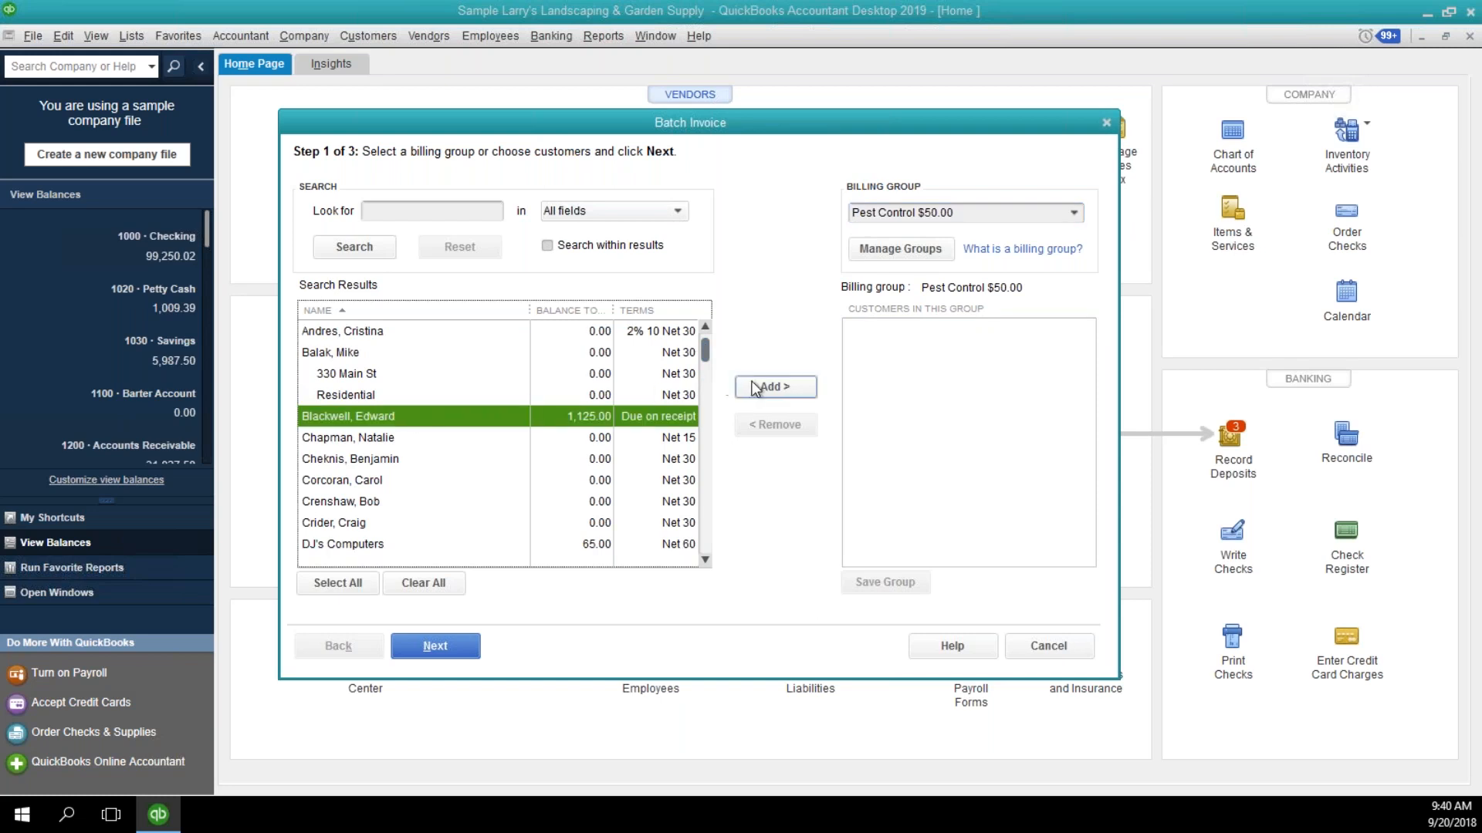
{"action": "left_click", "coordinate": [425, 437]}
{"action": "left_click", "coordinate": [764, 390]}
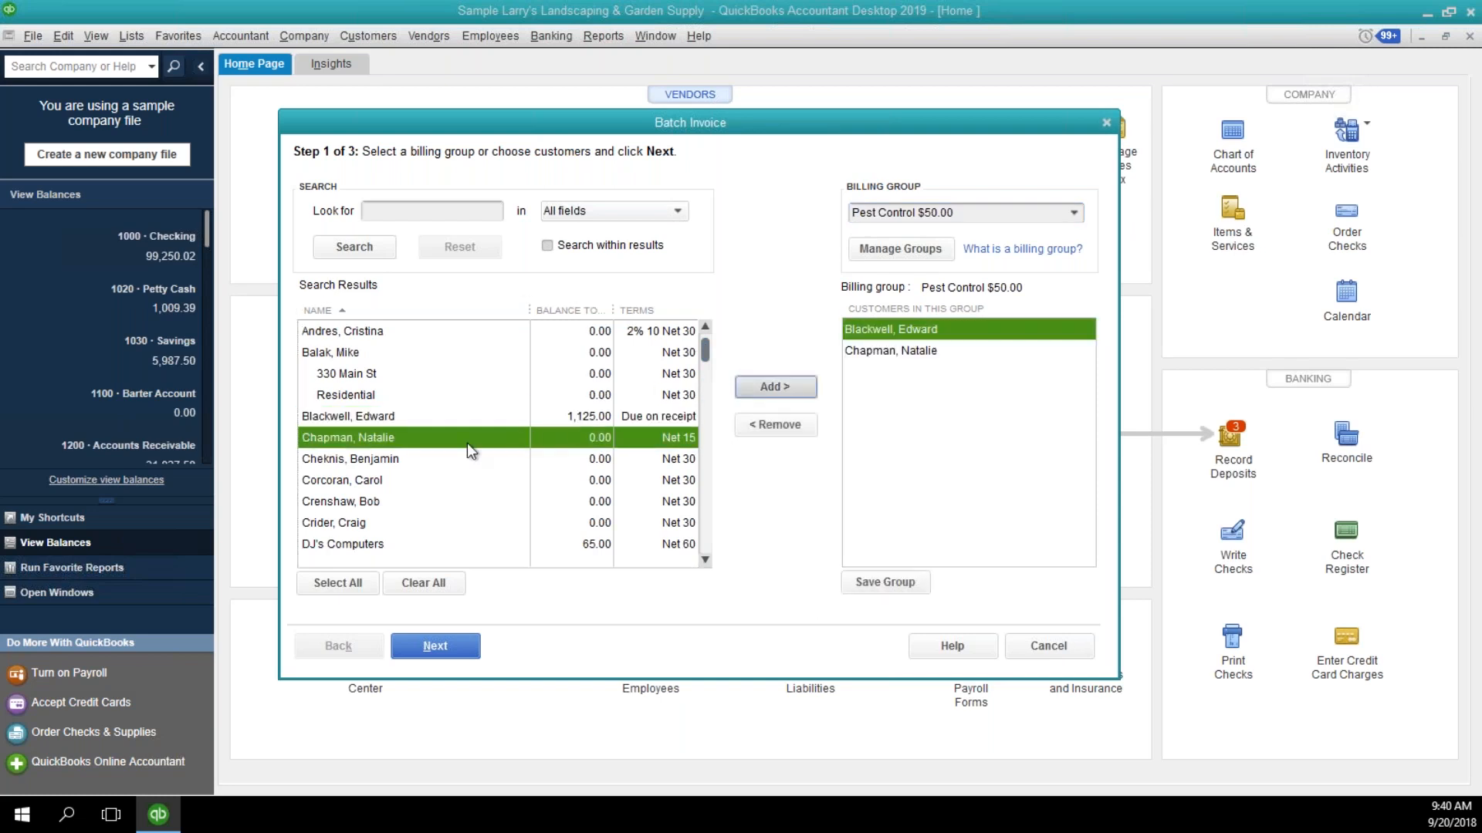
{"action": "left_click", "coordinate": [463, 458]}
{"action": "left_click", "coordinate": [764, 390]}
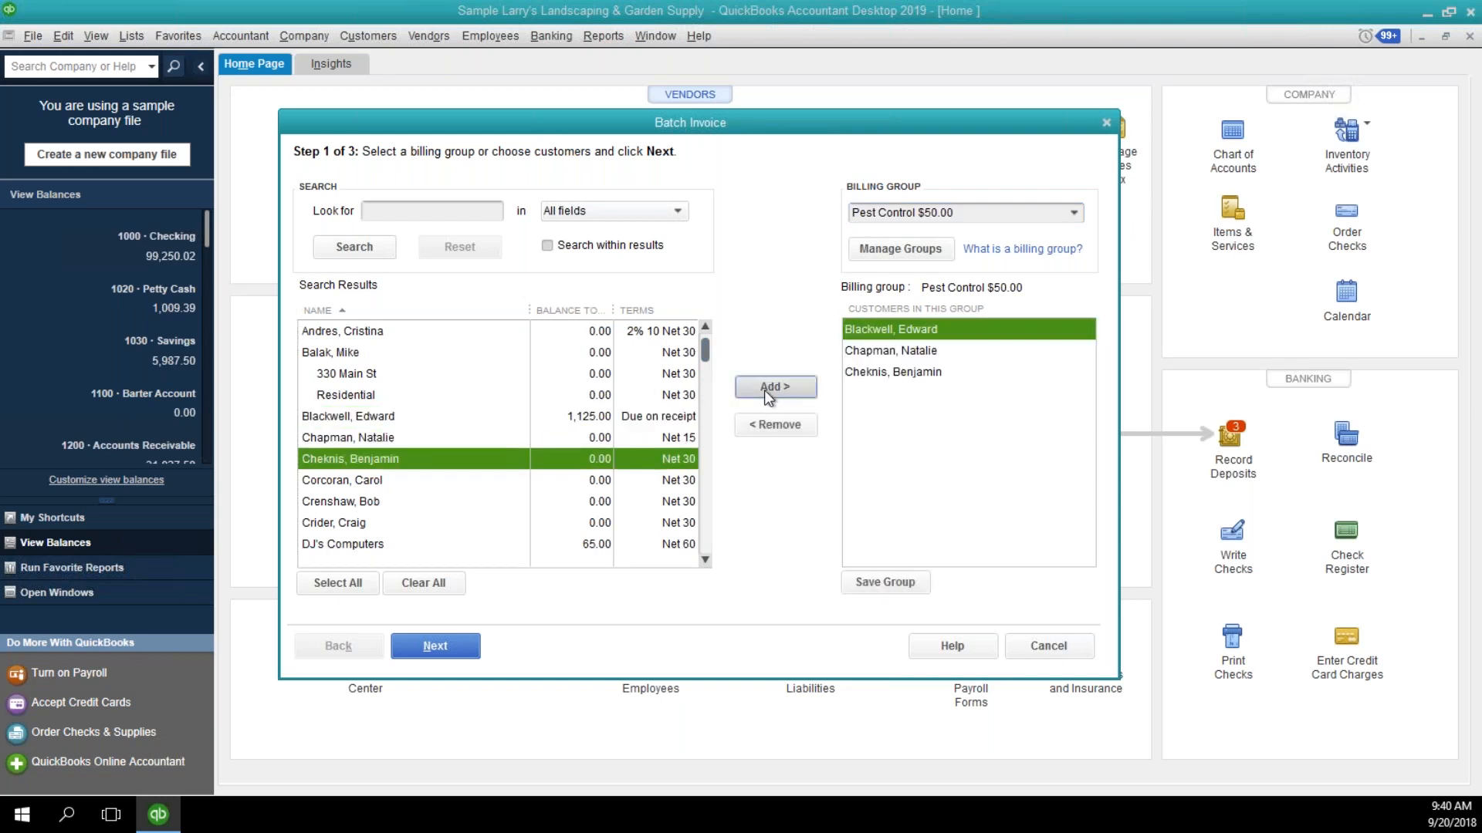
{"action": "left_click", "coordinate": [882, 580]}
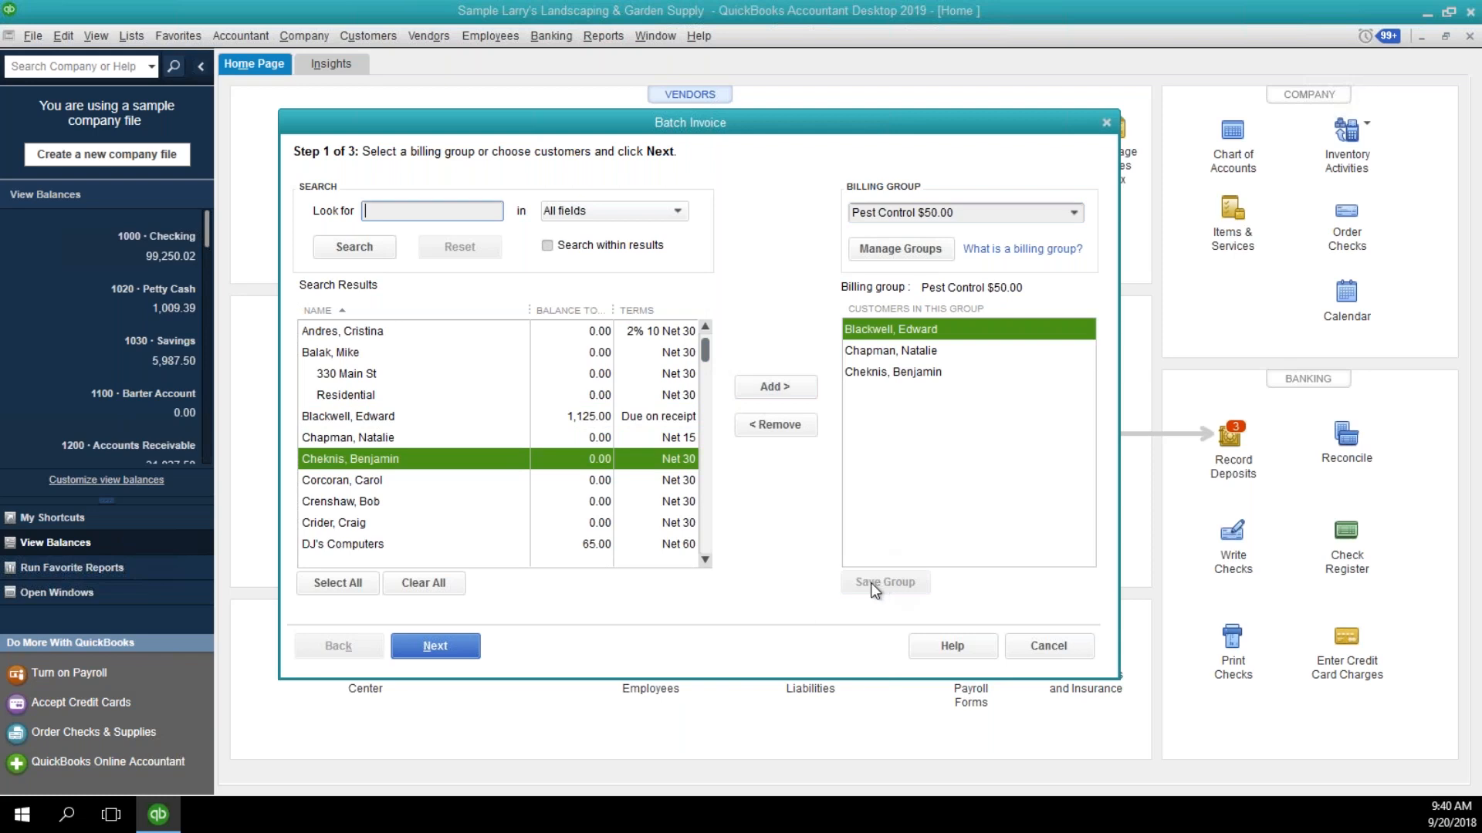
Choose the Pest Control $65 billing group for the batch and continue to the line item stage.
{"action": "left_click", "coordinate": [1074, 213]}
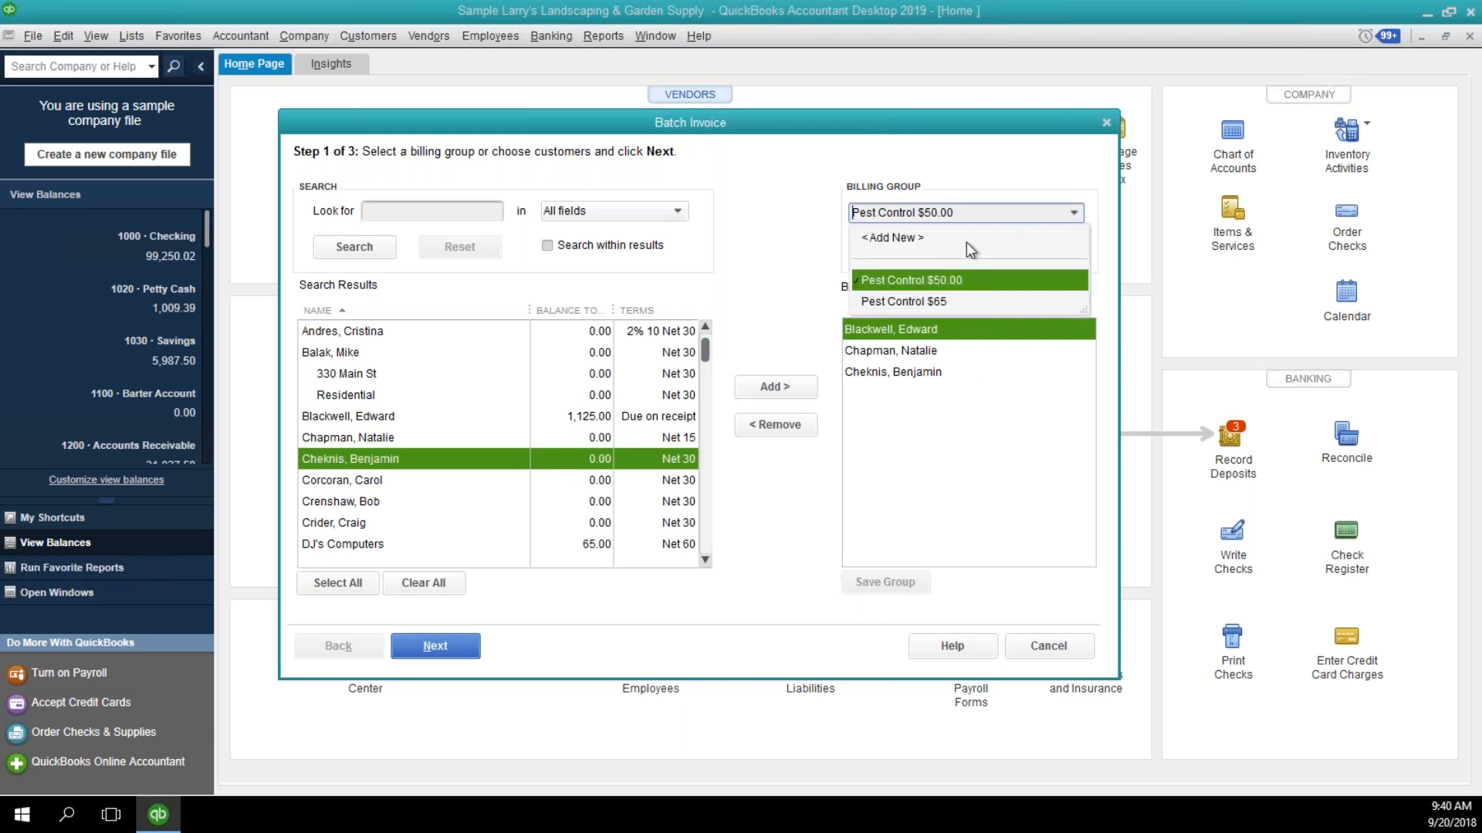
{"action": "left_click", "coordinate": [926, 302]}
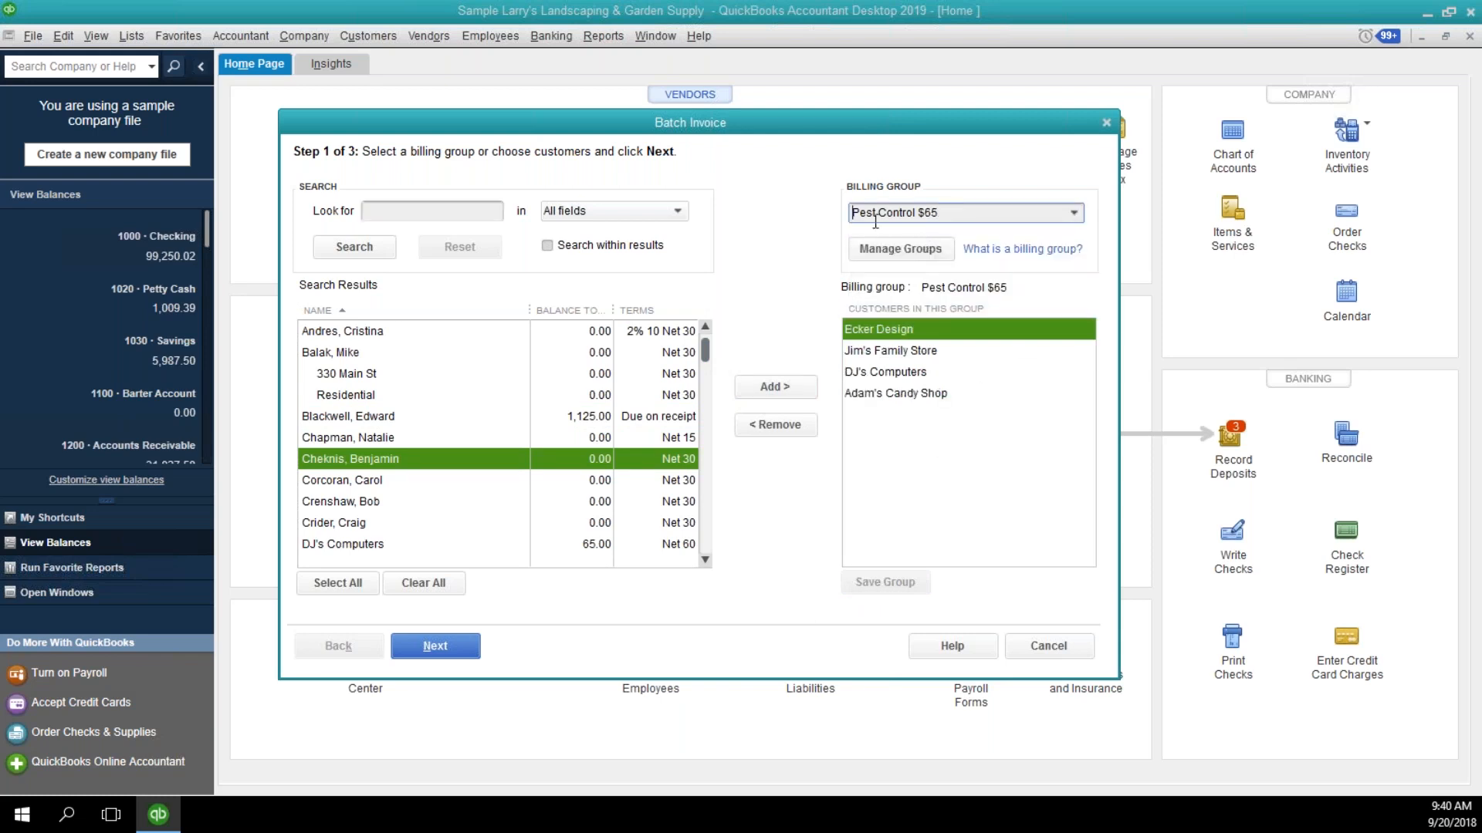
{"action": "left_click", "coordinate": [459, 651]}
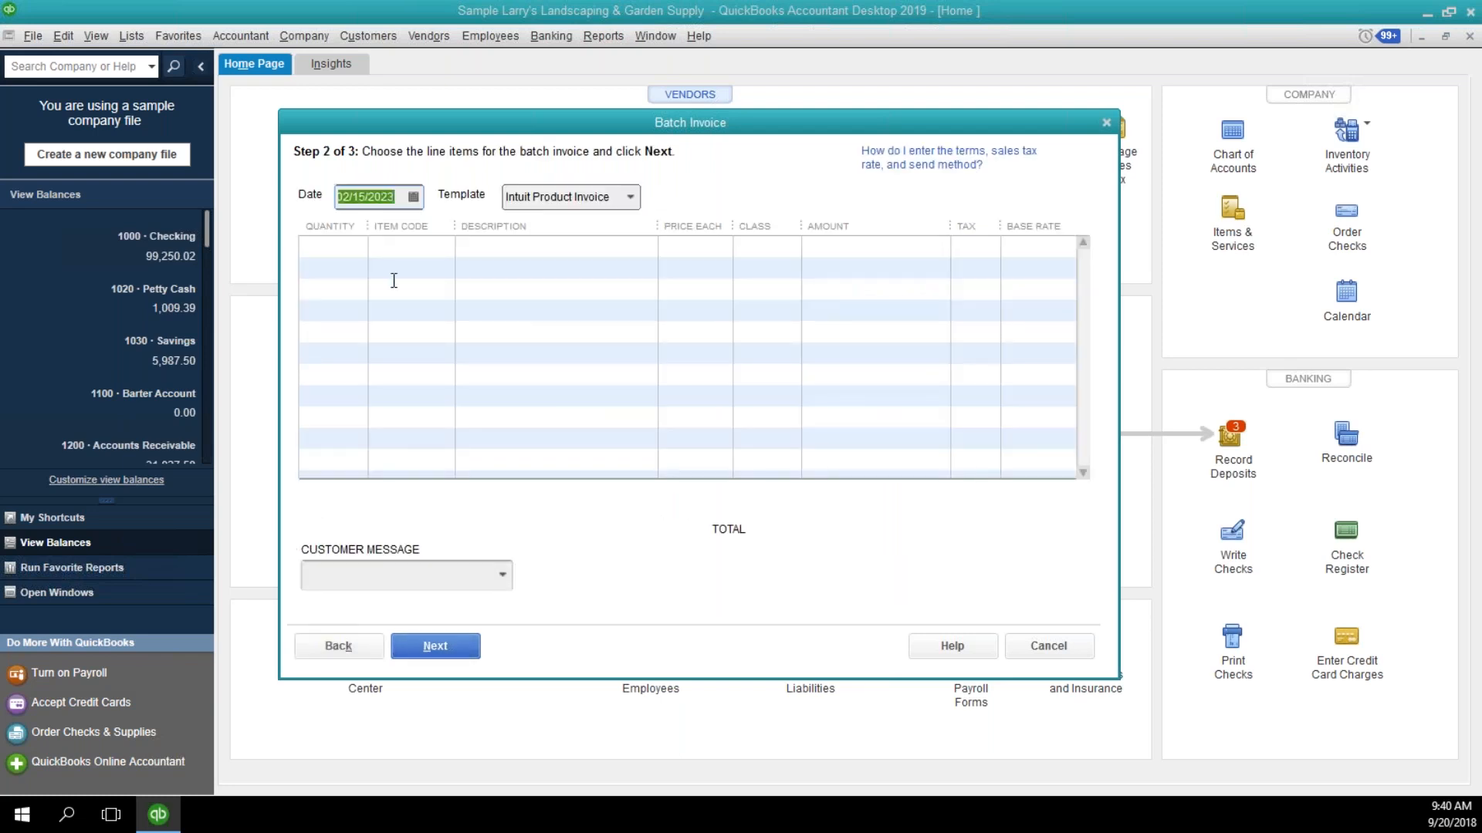
Set the batch invoice date to 11/01/2022.
{"action": "left_click", "coordinate": [413, 197]}
{"action": "left_click", "coordinate": [355, 230]}
{"action": "left_click", "coordinate": [356, 229]}
{"action": "left_click", "coordinate": [356, 230]}
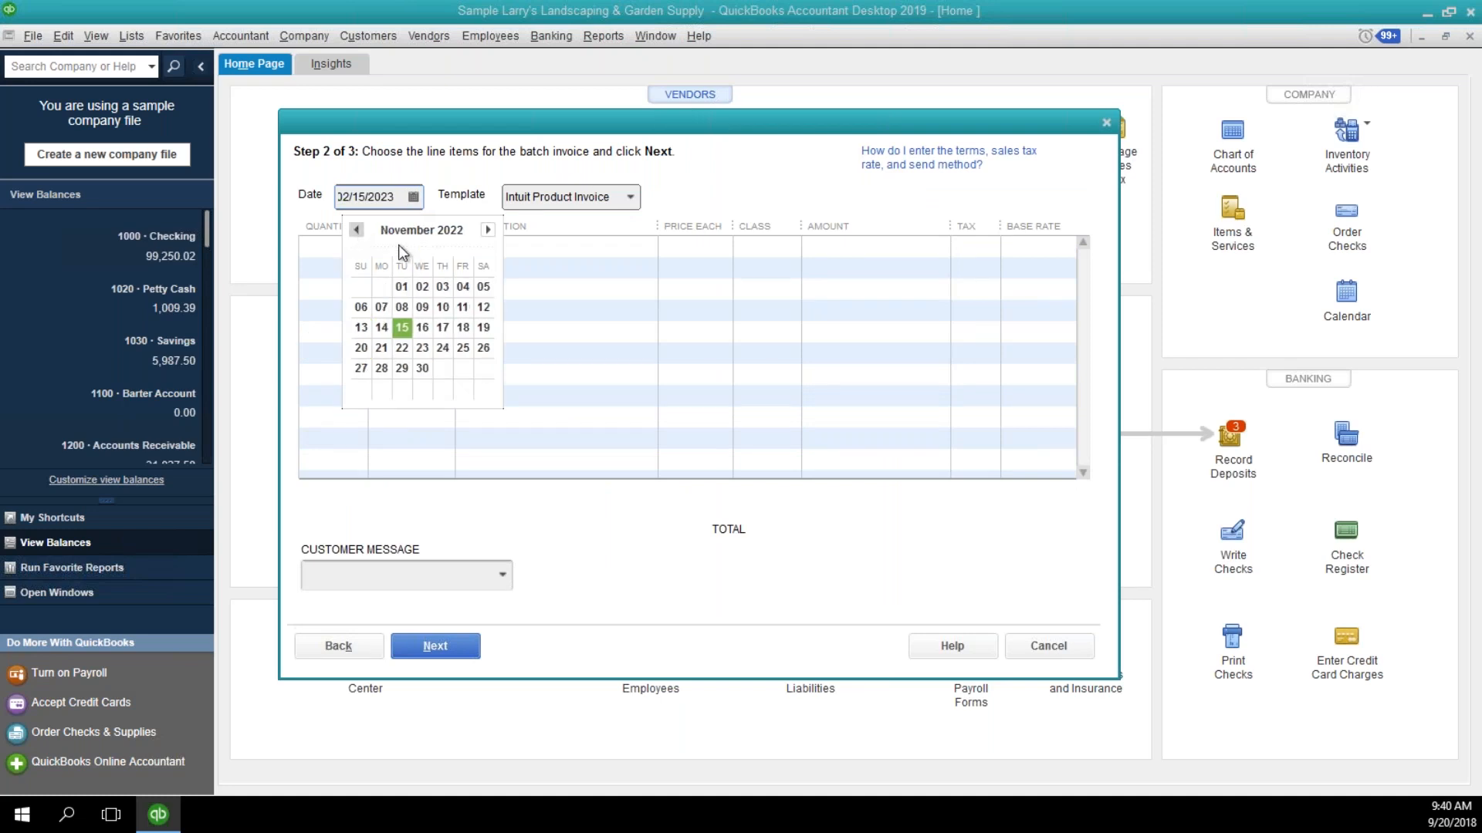
{"action": "left_click", "coordinate": [402, 288]}
Enter a Pest Control line item on the batch invoice with a price of 65.00.
{"action": "left_click", "coordinate": [354, 245]}
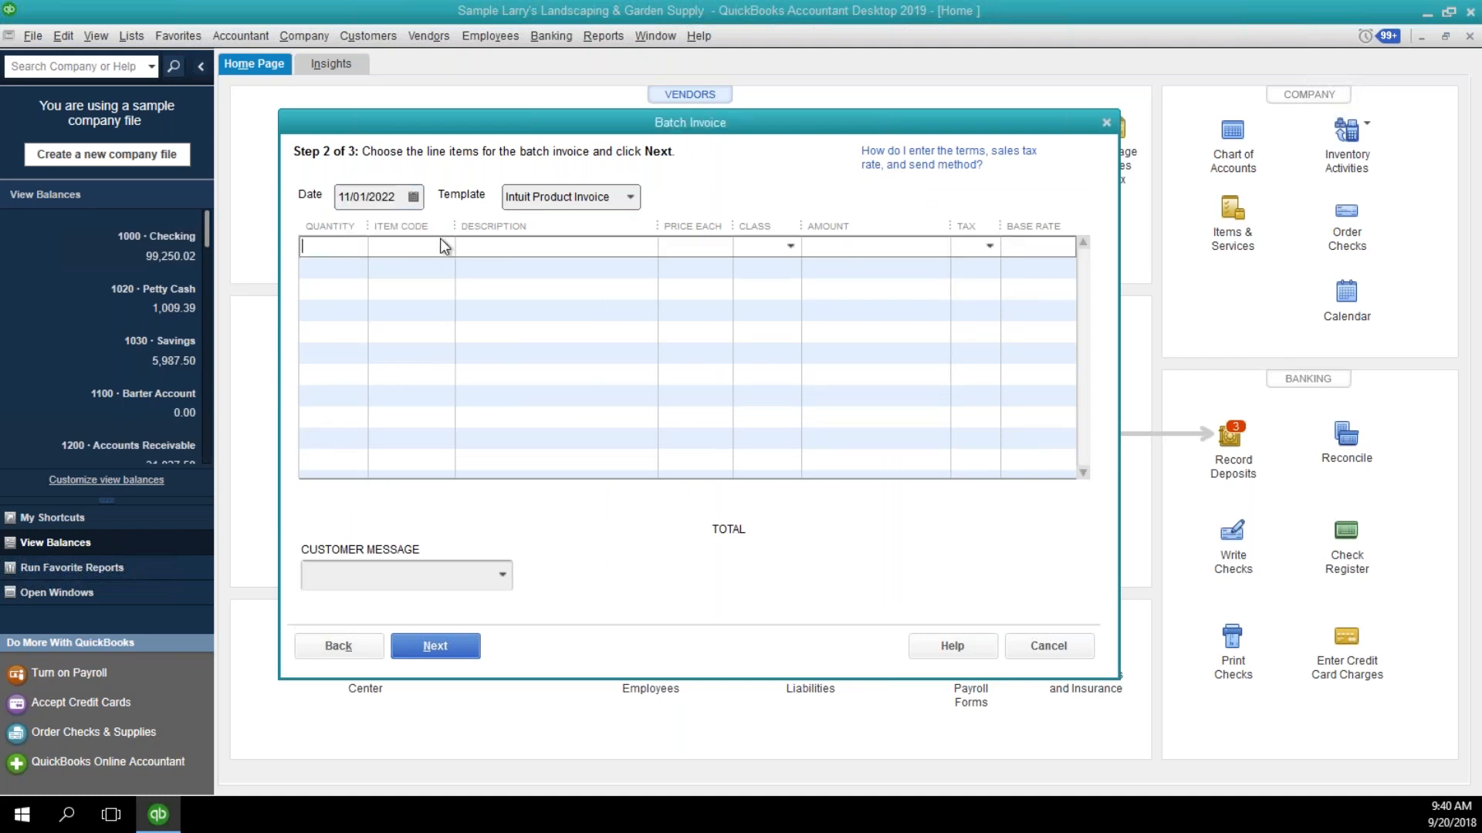
{"action": "key", "text": "Tab"}
{"action": "type", "text": "Pest Control"}
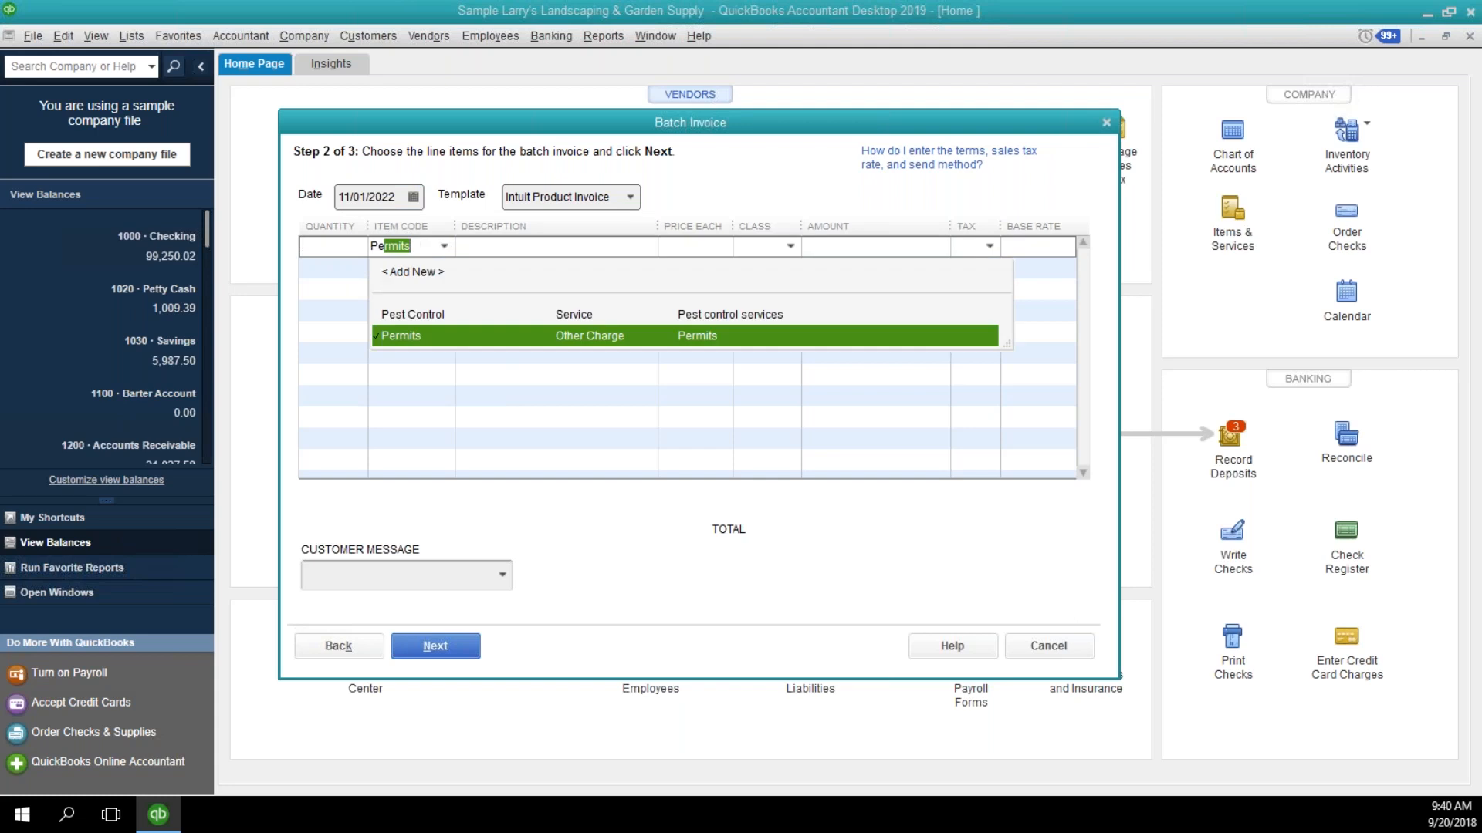
{"action": "key", "text": "Tab"}
{"action": "key", "text": "Tab"}
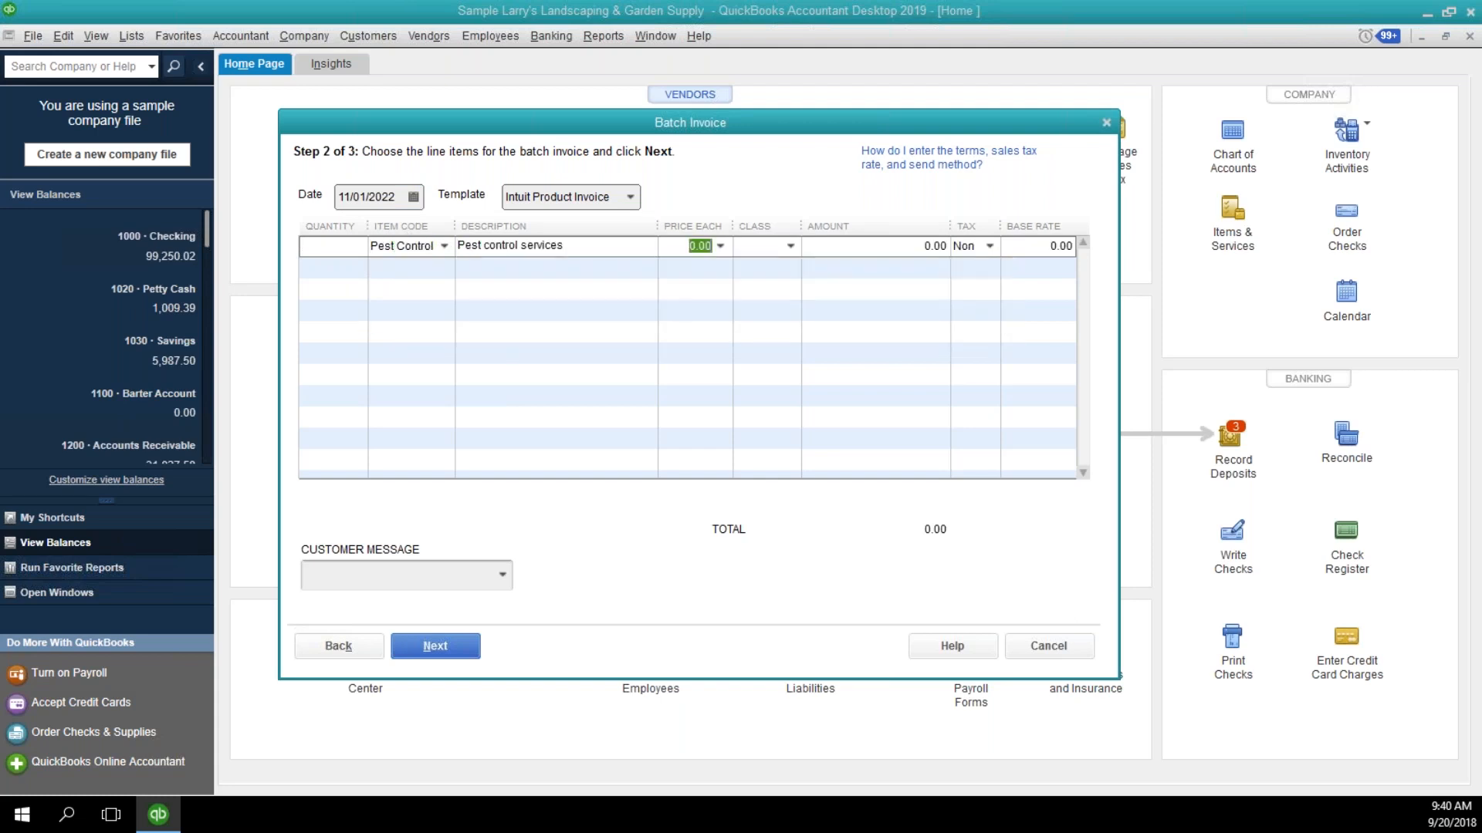
{"action": "type", "text": "65.00"}
{"action": "key", "text": "Tab"}
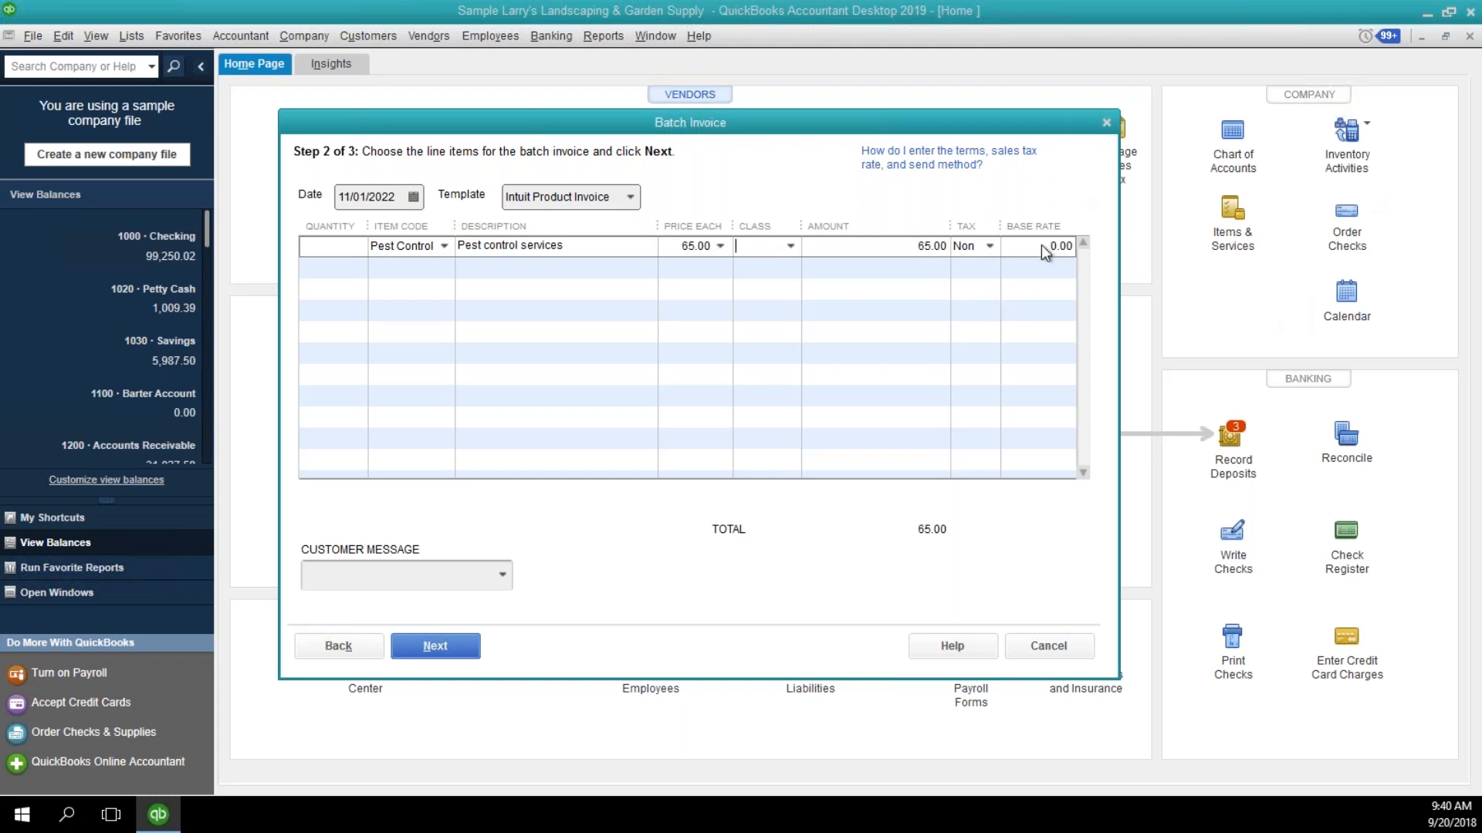
Keep the Non tax code on the pest control line and create the invoices for all customers in the batch.
{"action": "left_click", "coordinate": [989, 247]}
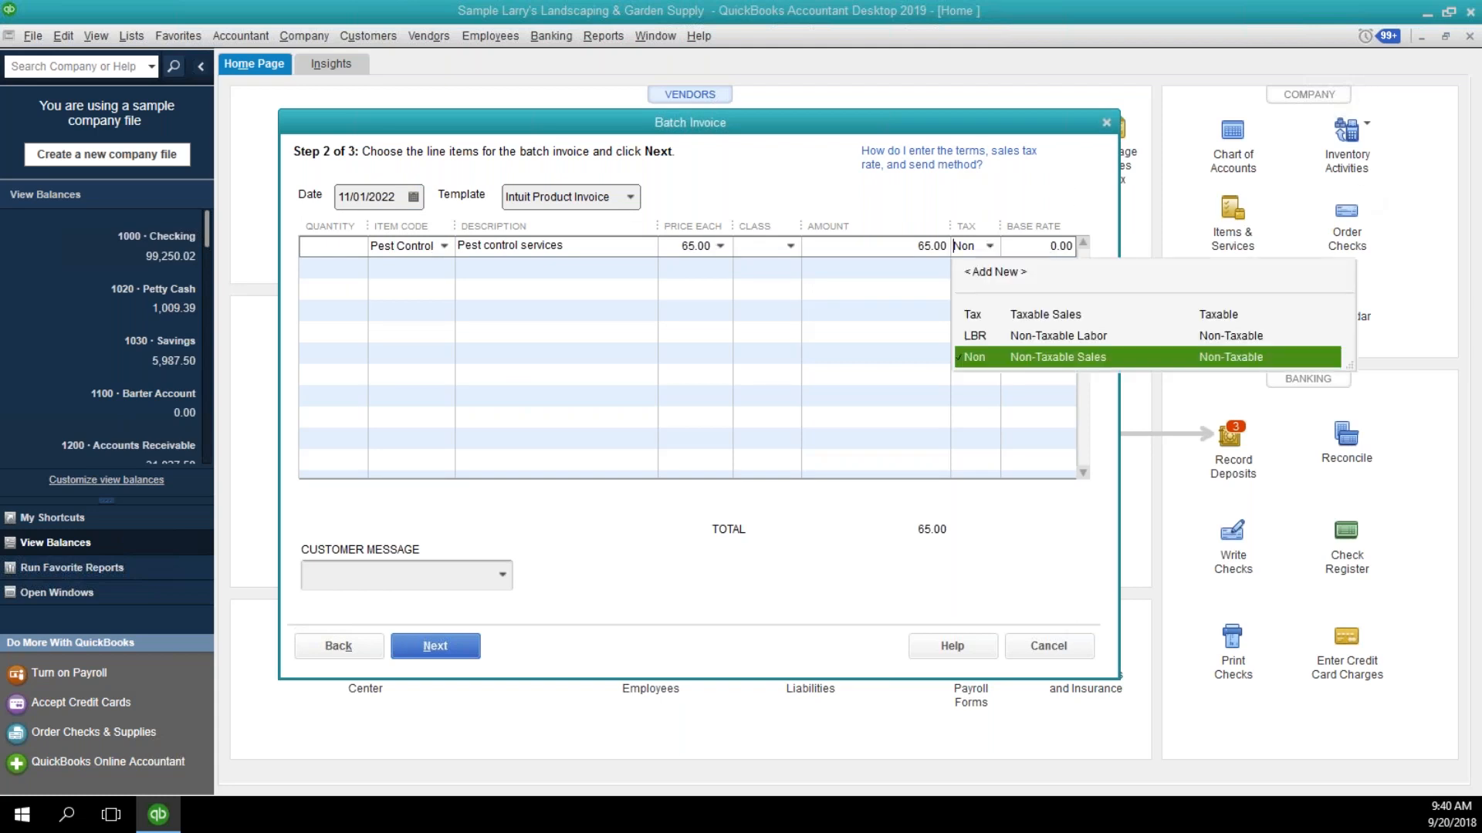
{"action": "key", "text": "Return"}
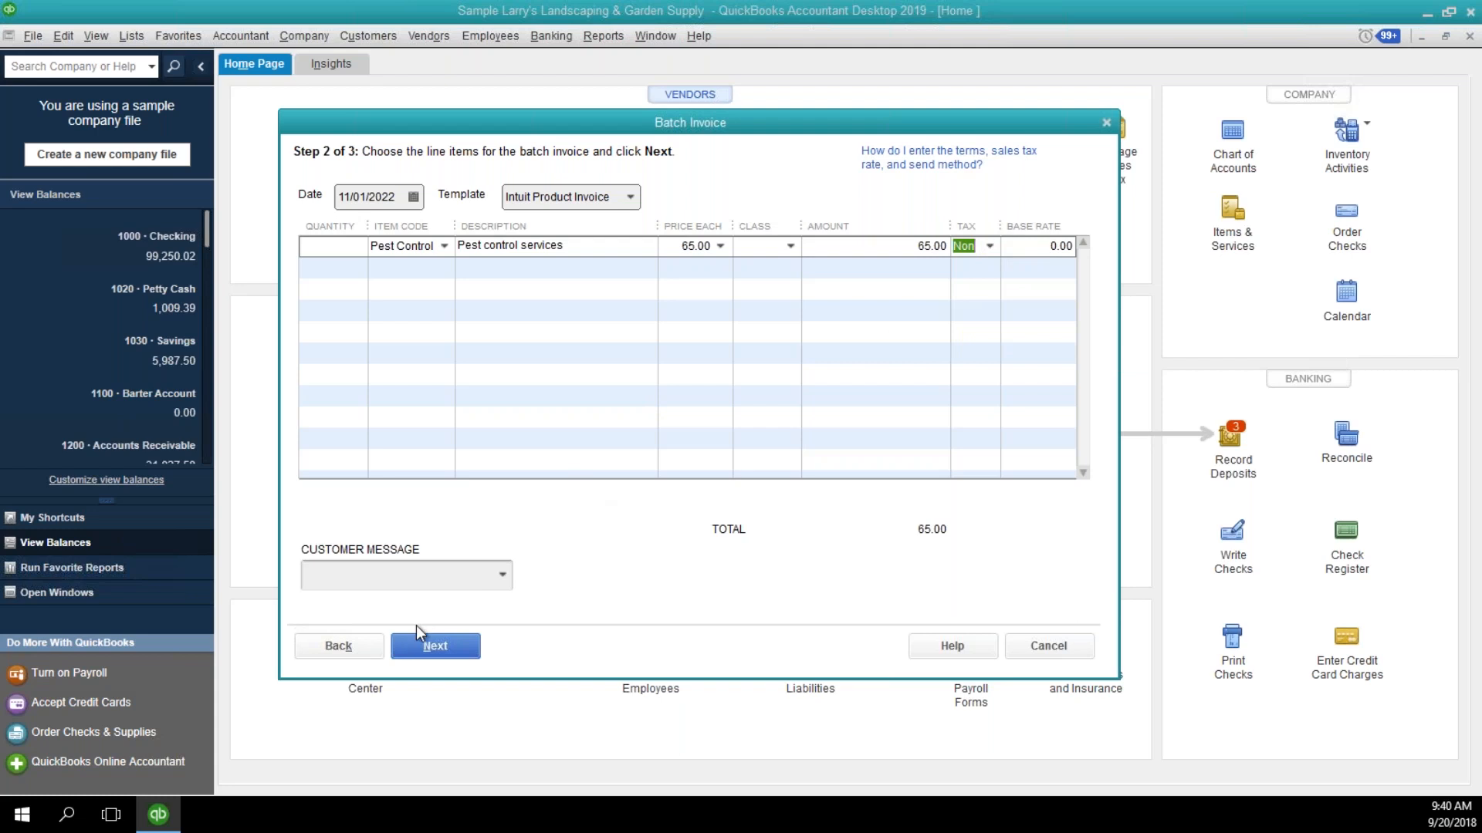
{"action": "left_click", "coordinate": [430, 648]}
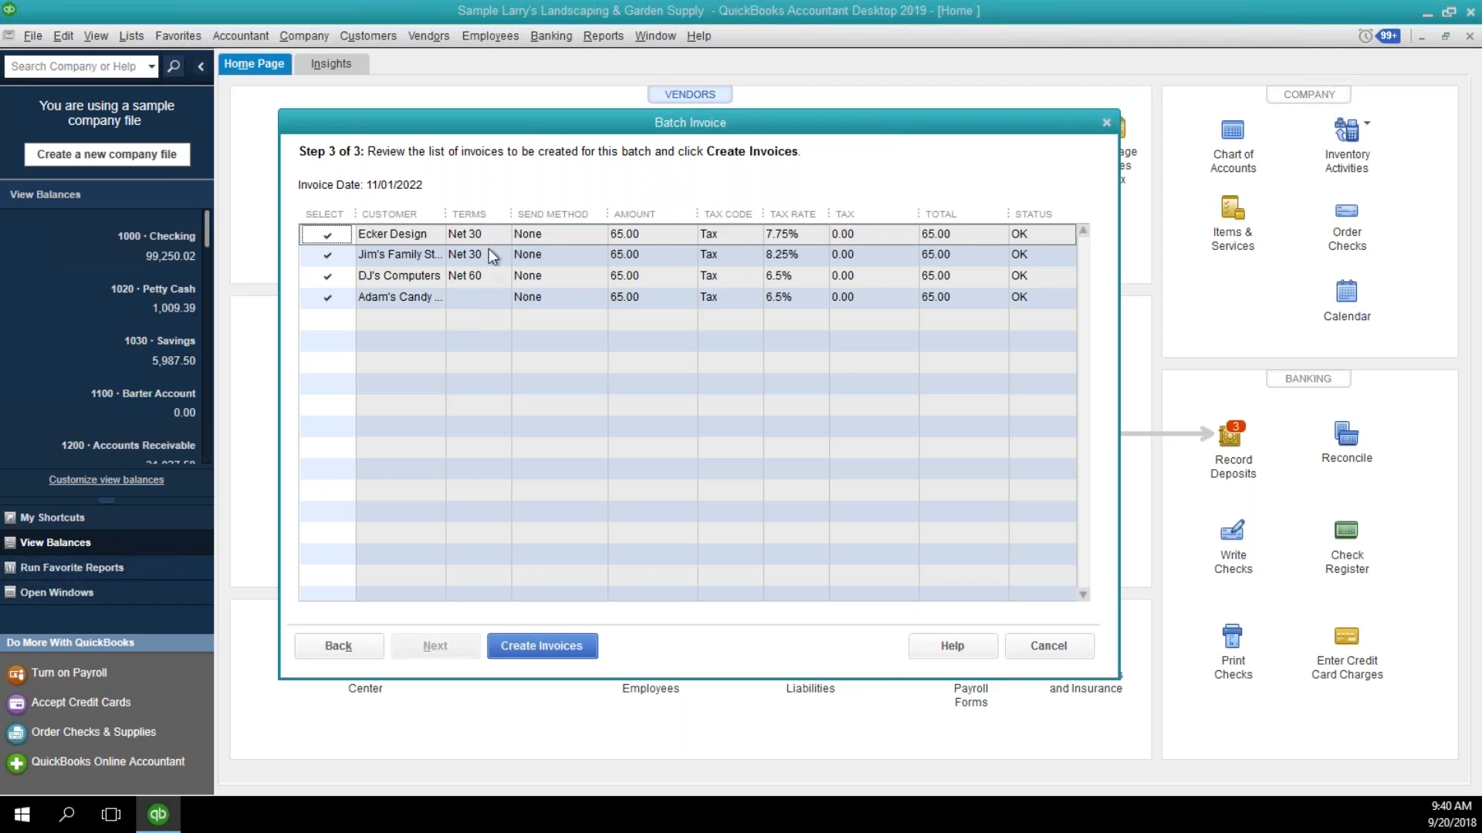
{"action": "left_click", "coordinate": [541, 647]}
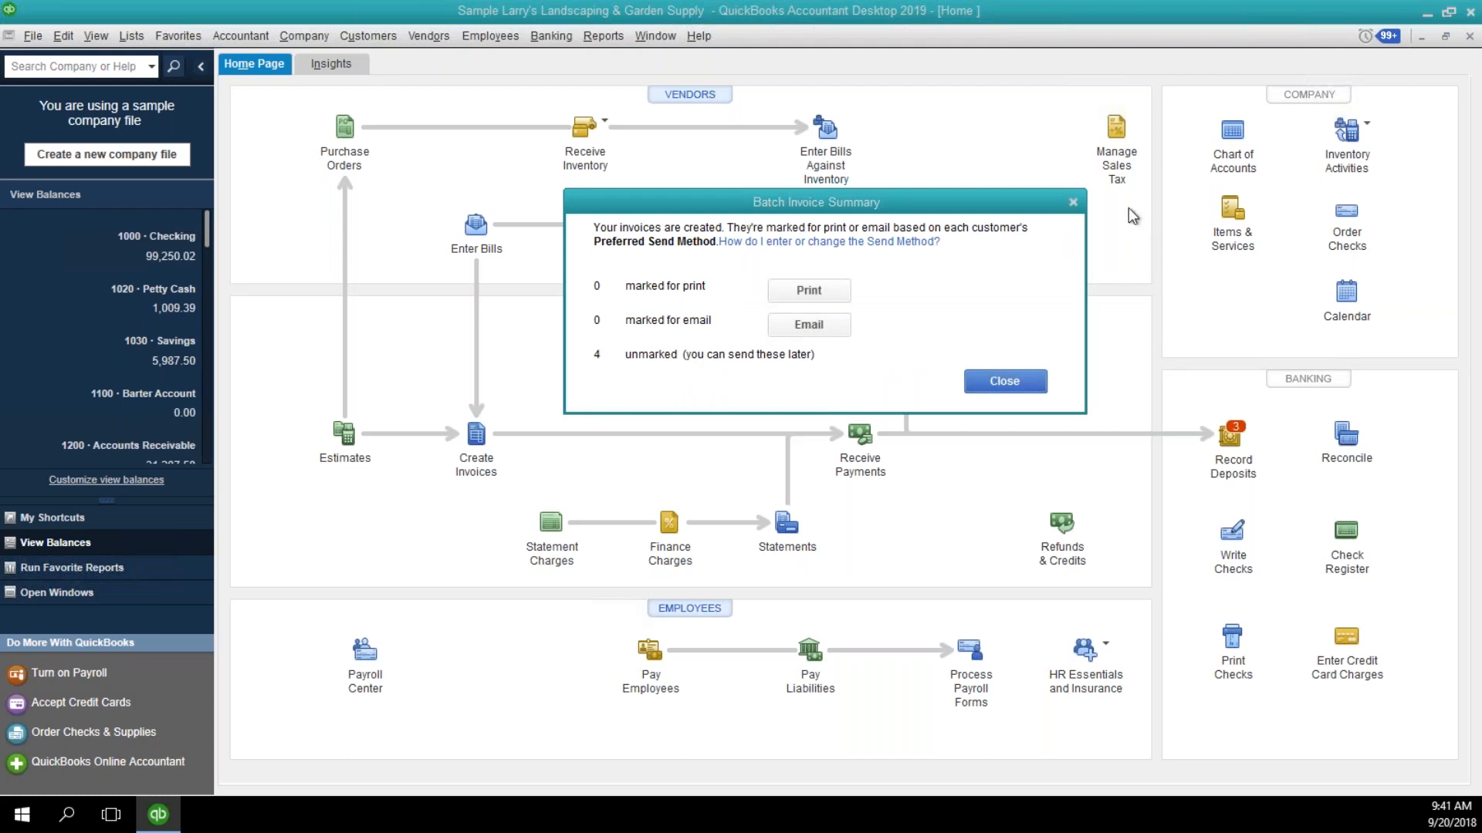
Bring up the print settings for the invoices waiting to print, cancel printing, and close the Batch Invoice Summary.
{"action": "left_click_drag", "start_coordinate": [627, 251], "coordinate": [645, 272]}
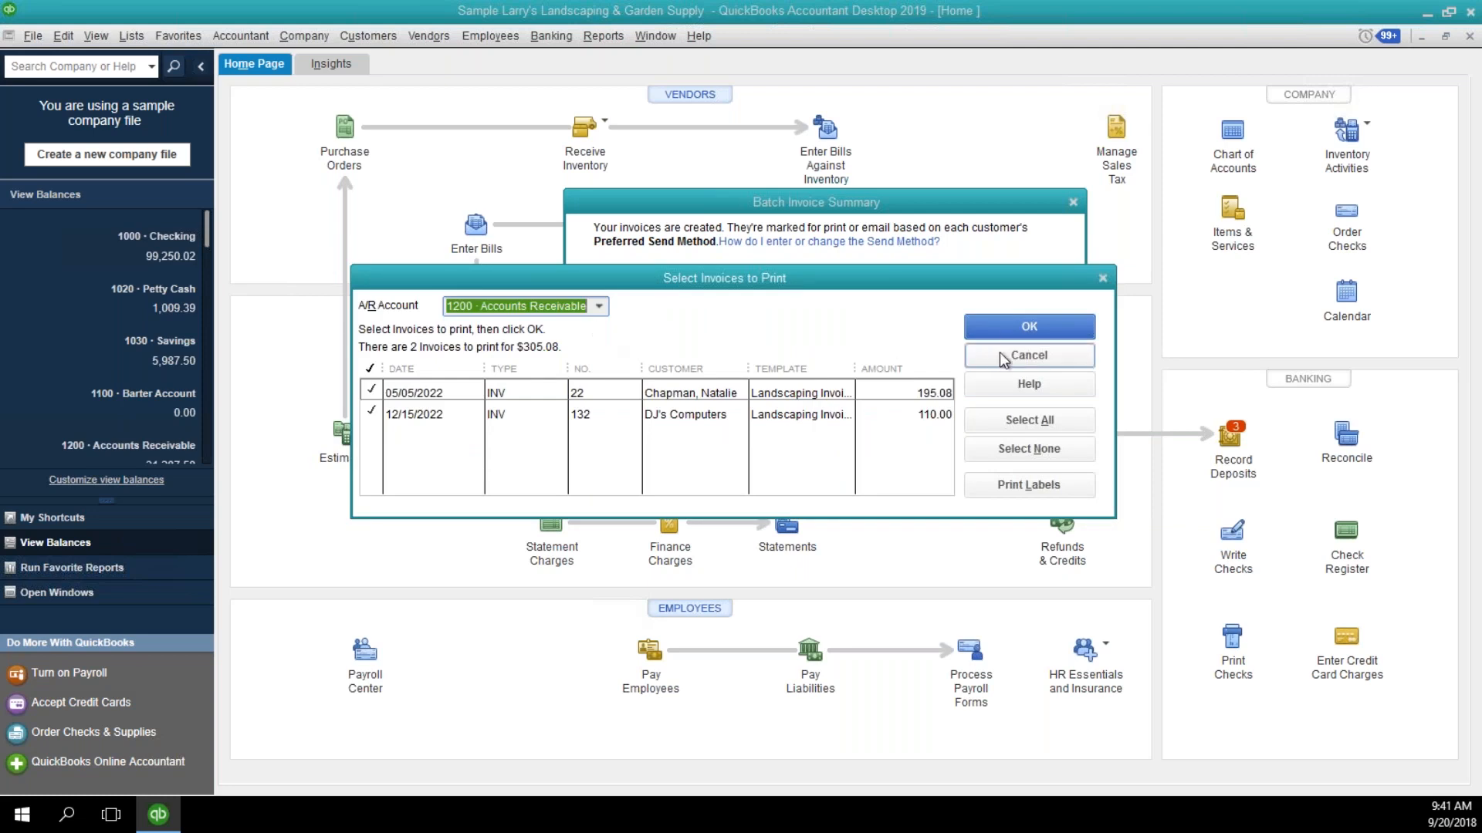
{"action": "left_click", "coordinate": [1004, 329]}
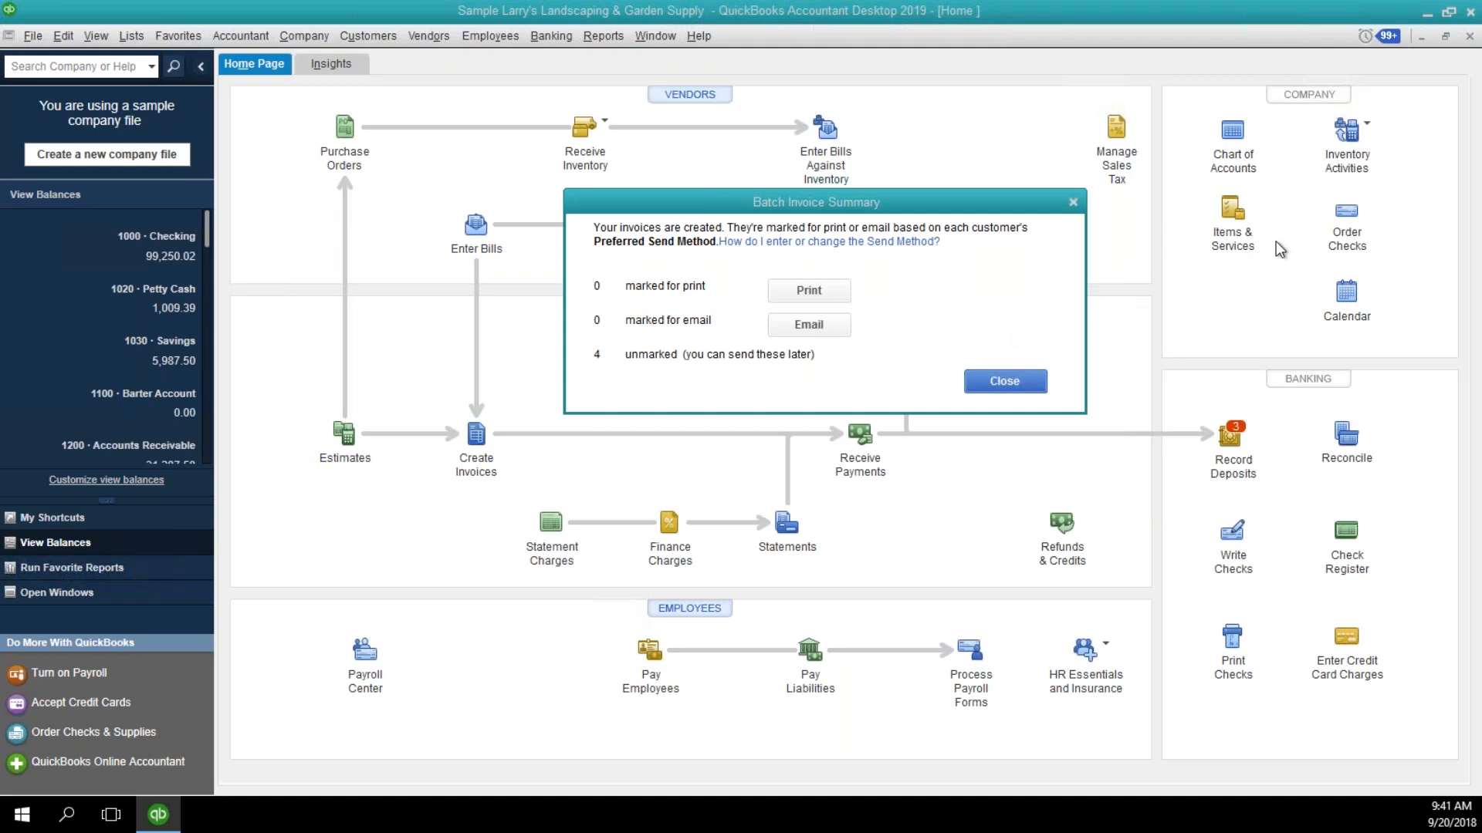
{"action": "left_click", "coordinate": [808, 290]}
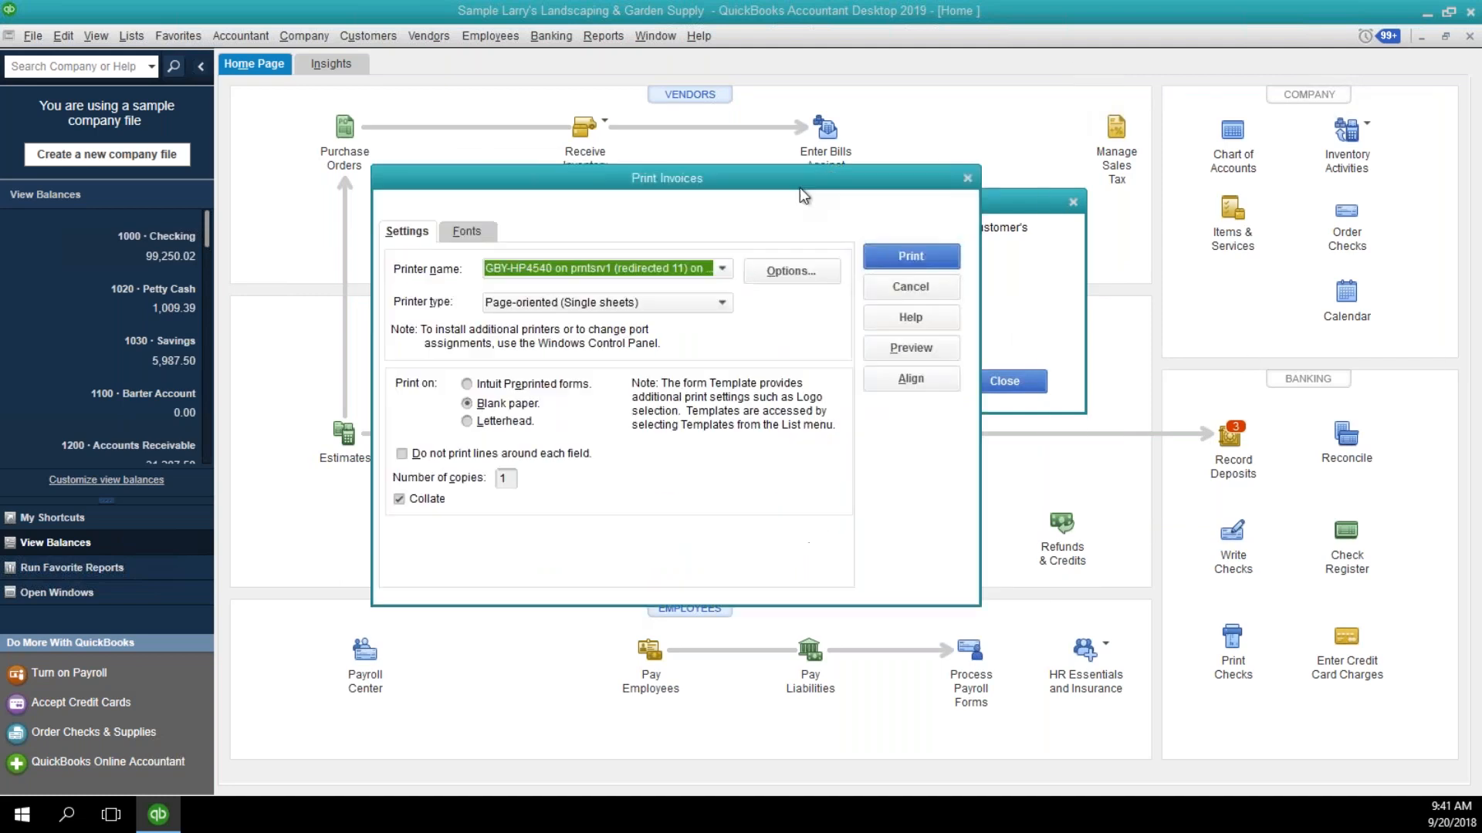
{"action": "left_click", "coordinate": [912, 292]}
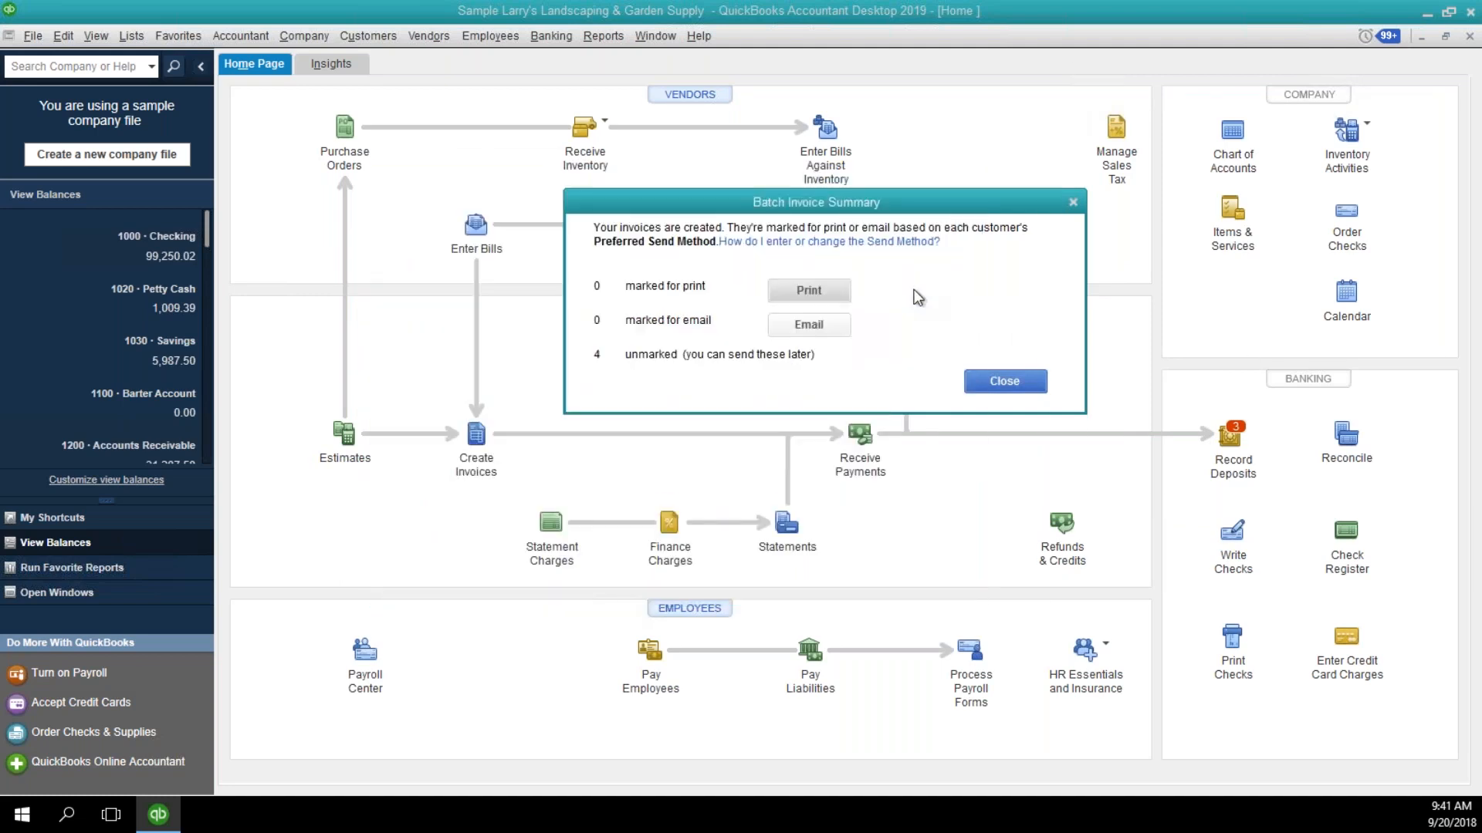
{"action": "left_click", "coordinate": [1005, 381]}
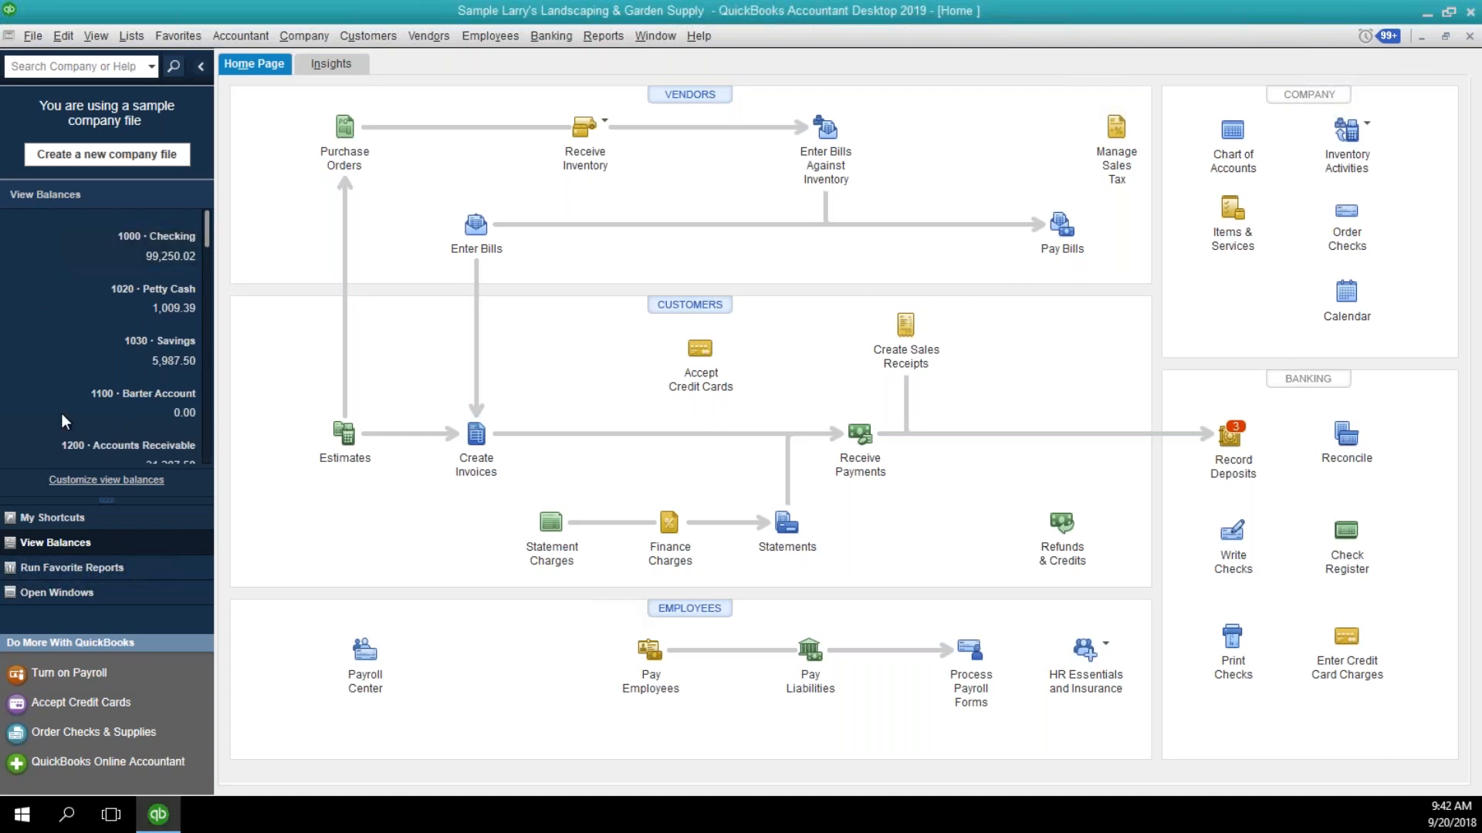
Show the list of open windows, then view the Chart of Accounts and close it.
{"action": "left_click", "coordinate": [48, 593]}
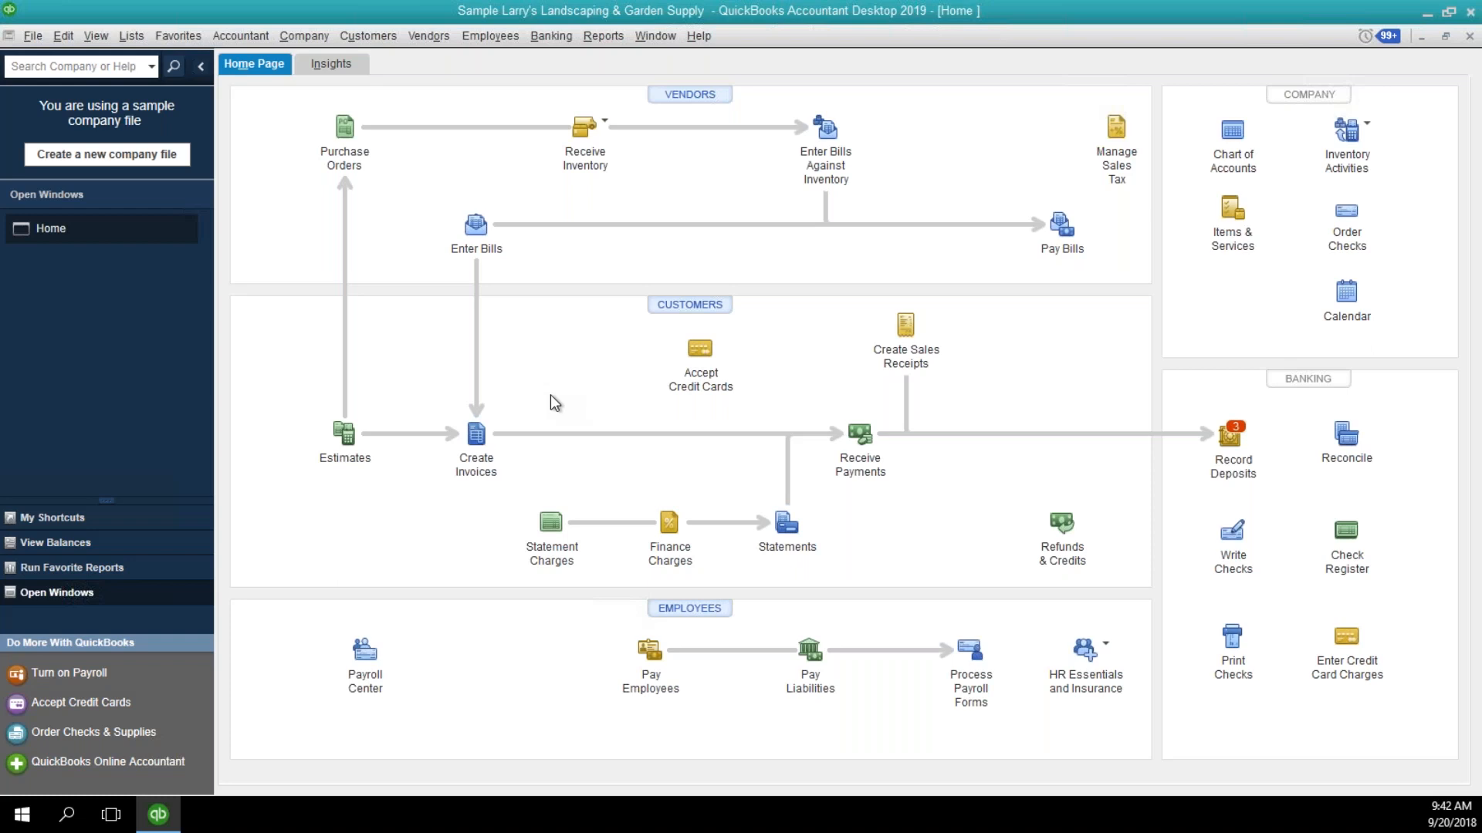
{"action": "left_click", "coordinate": [131, 36]}
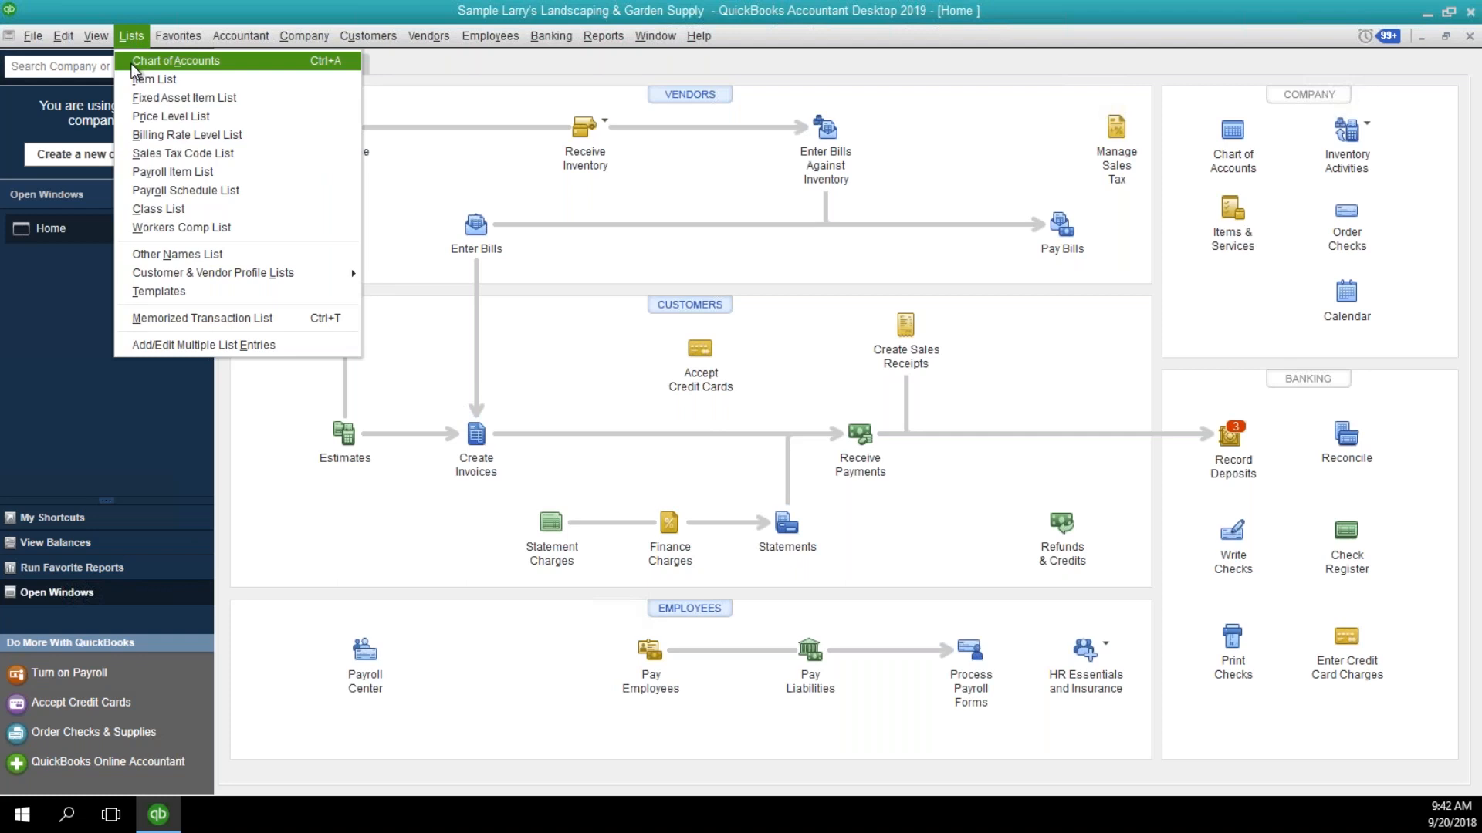
{"action": "left_click", "coordinate": [133, 66]}
{"action": "left_click", "coordinate": [303, 203]}
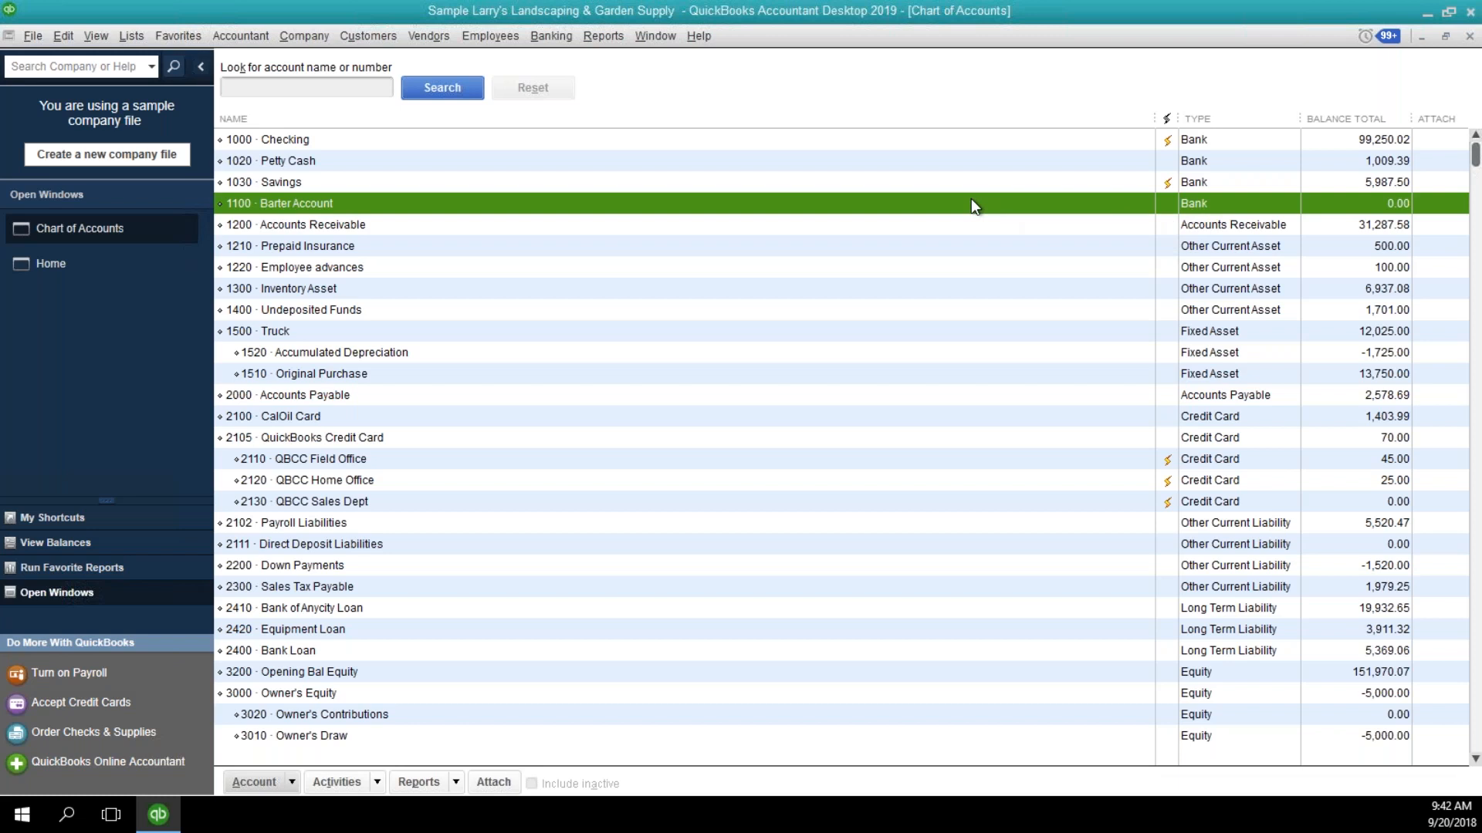
{"action": "left_click", "coordinate": [1470, 37]}
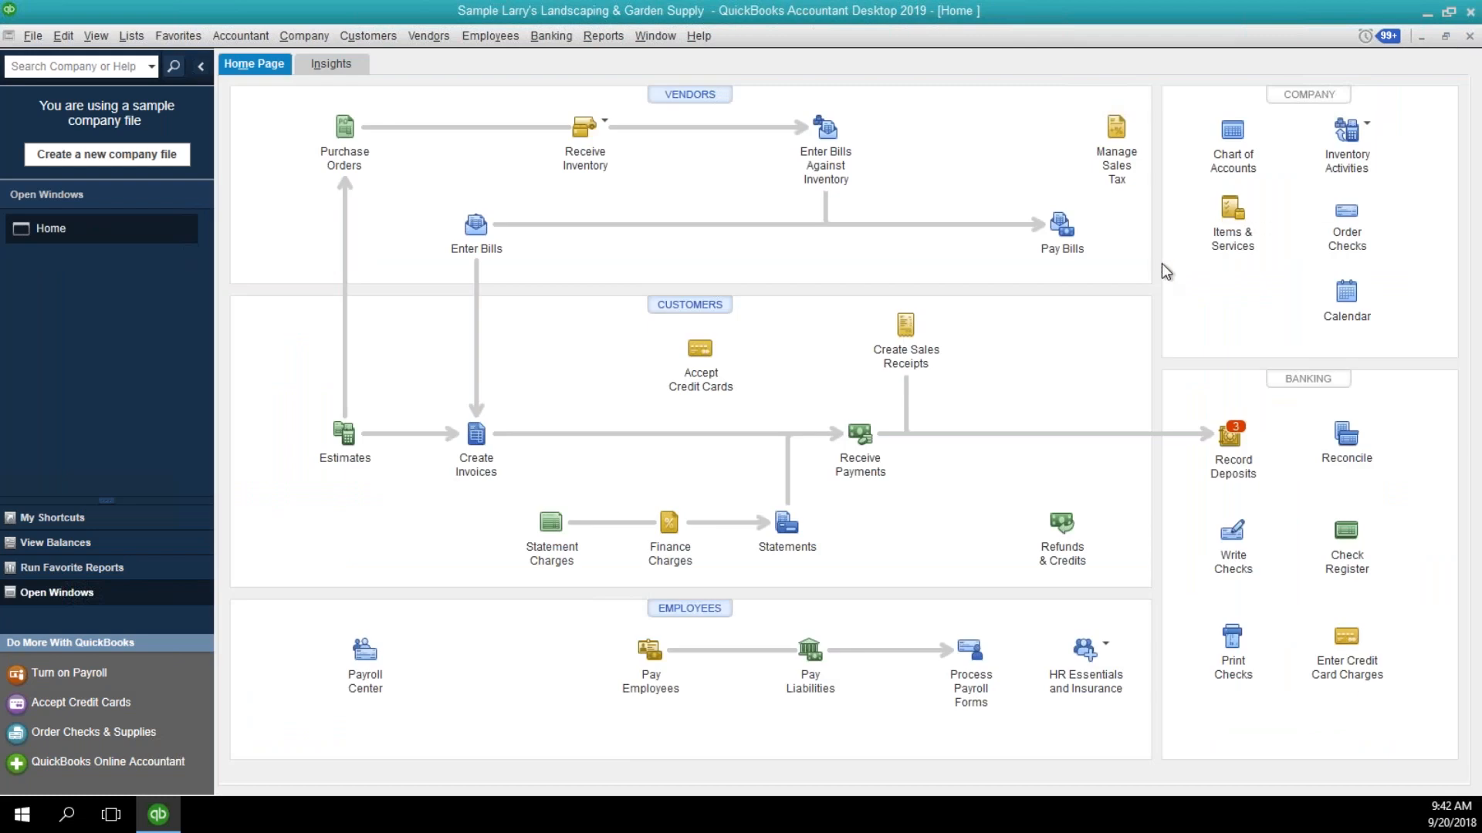
Start a new invoice for the customer DJ's Computers.
{"action": "left_click", "coordinate": [478, 451]}
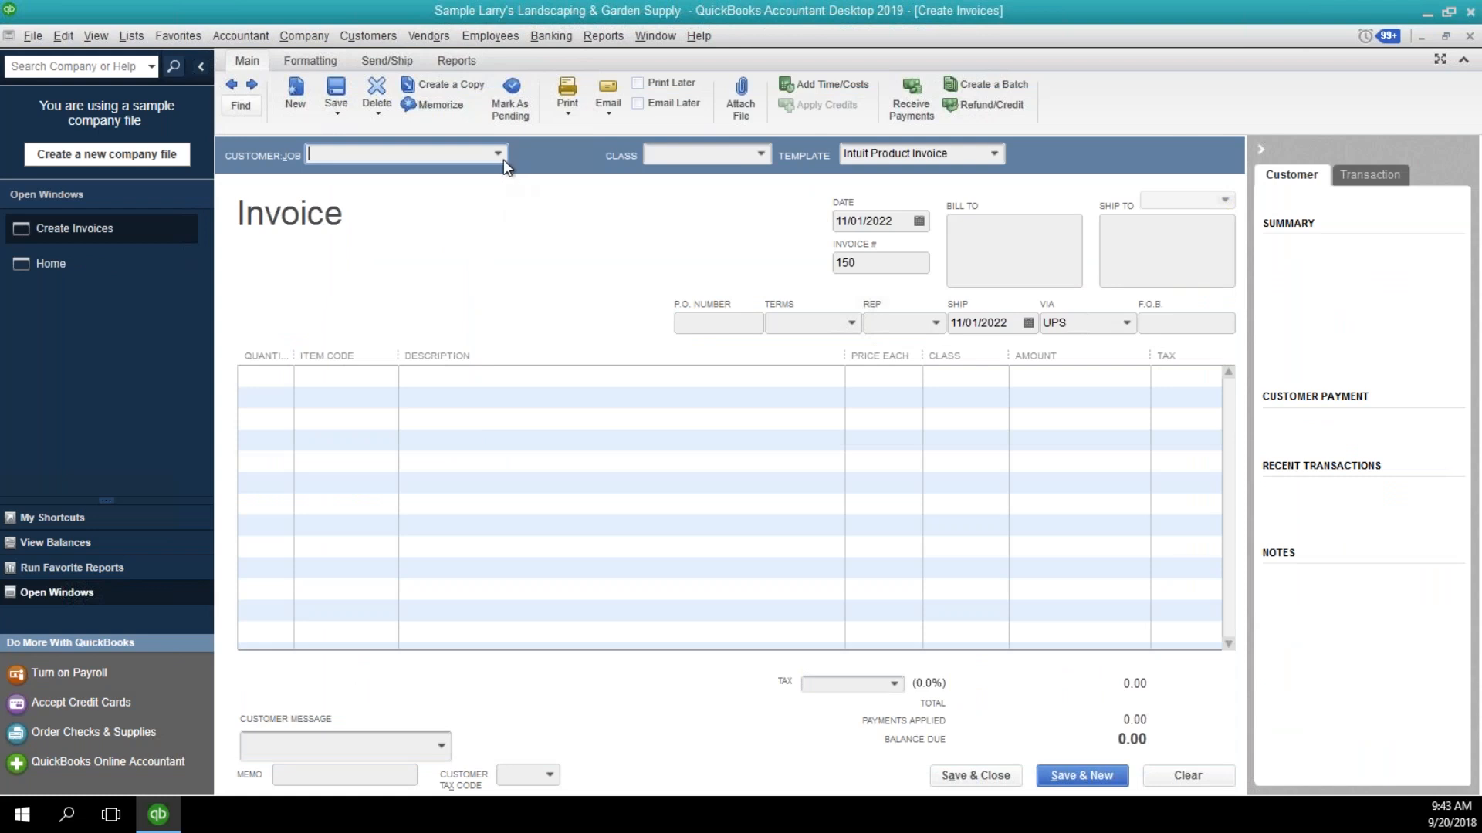
{"action": "left_click", "coordinate": [501, 158]}
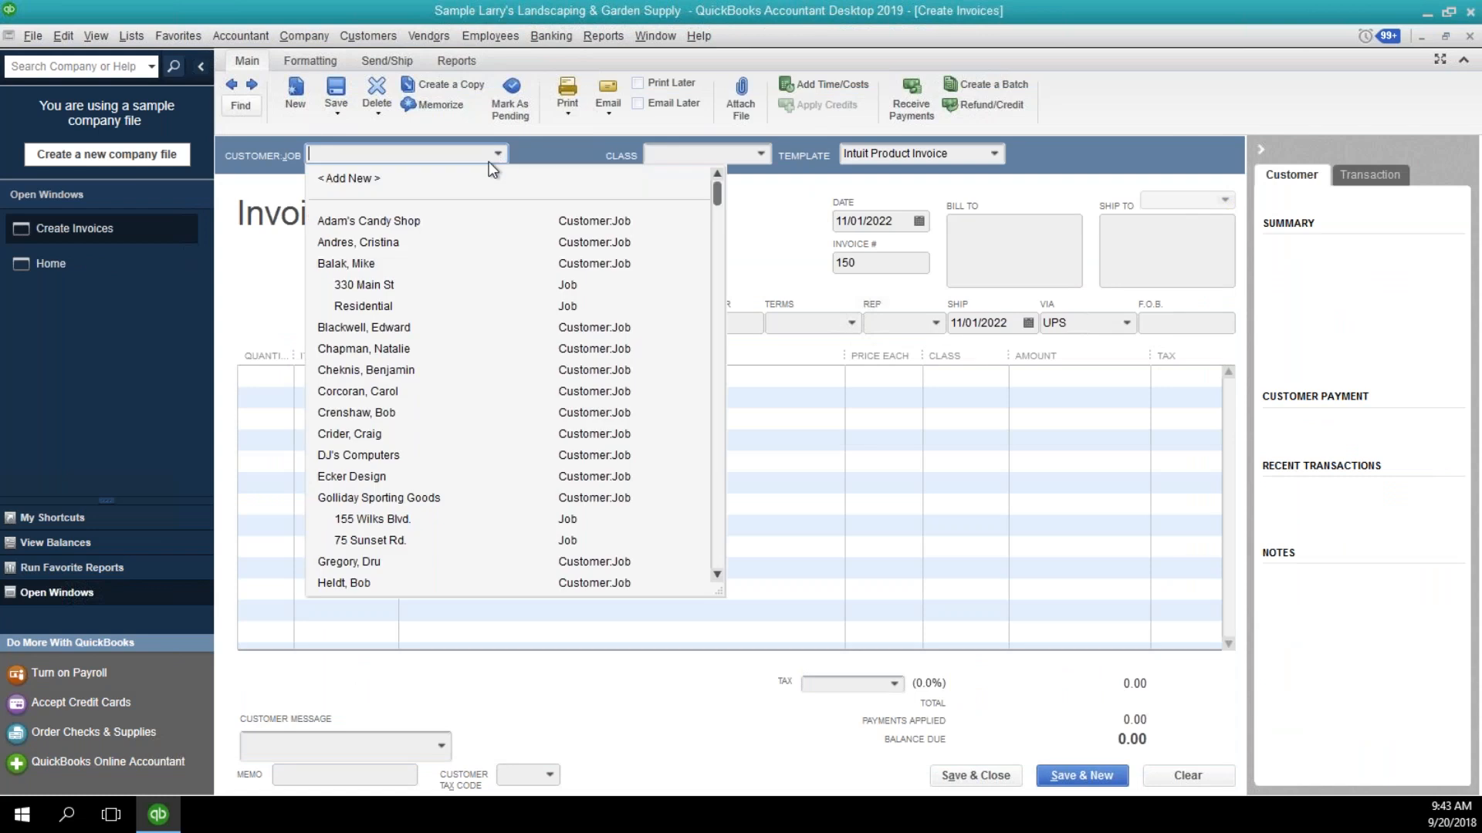
{"action": "left_click", "coordinate": [396, 457]}
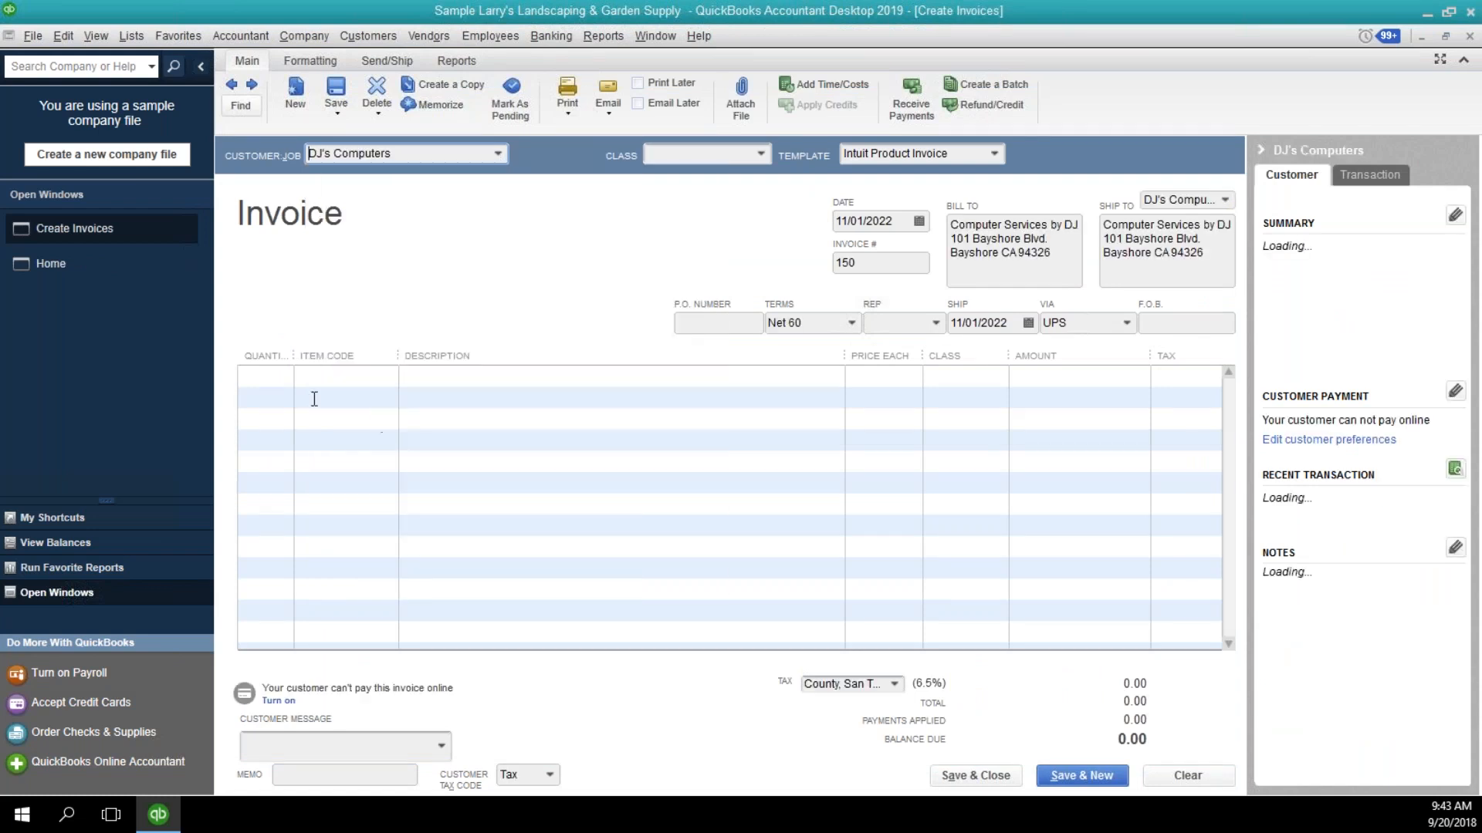
Add a Gardening line item to the invoice with an amount of 200.00.
{"action": "left_click", "coordinate": [302, 374]}
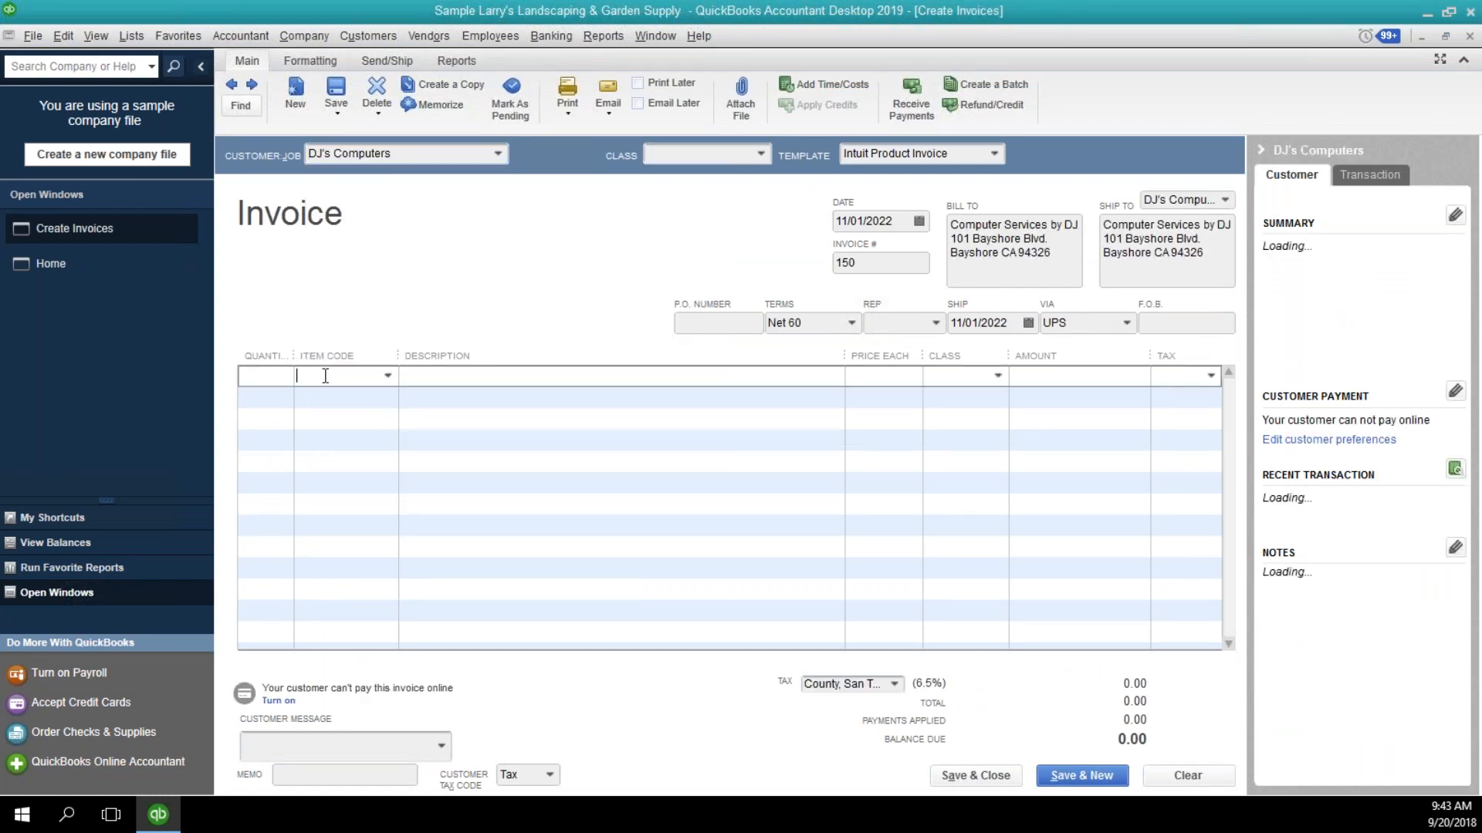
{"action": "left_click", "coordinate": [386, 375]}
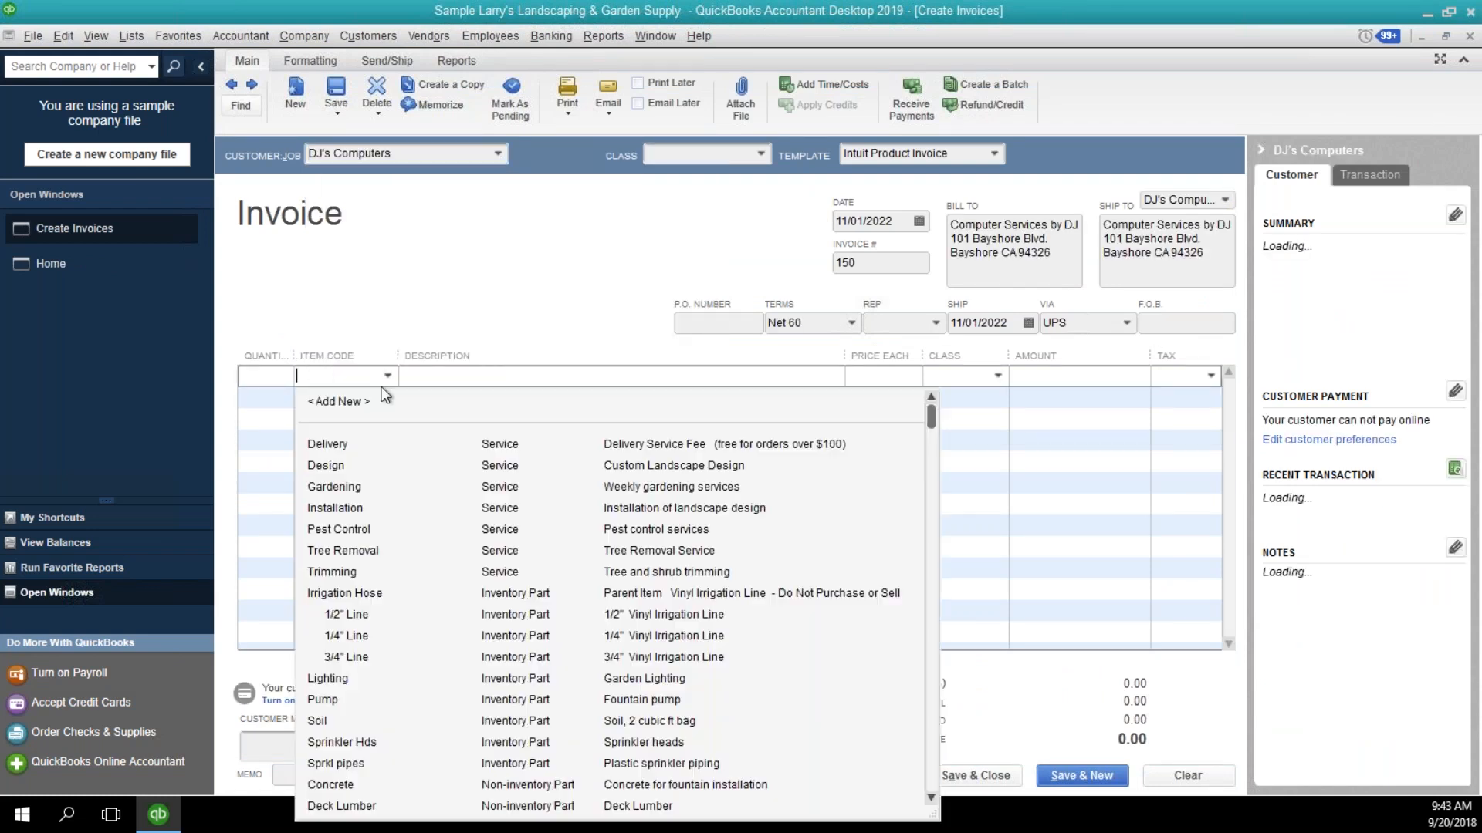
{"action": "left_click", "coordinate": [355, 489]}
{"action": "left_click", "coordinate": [622, 400]}
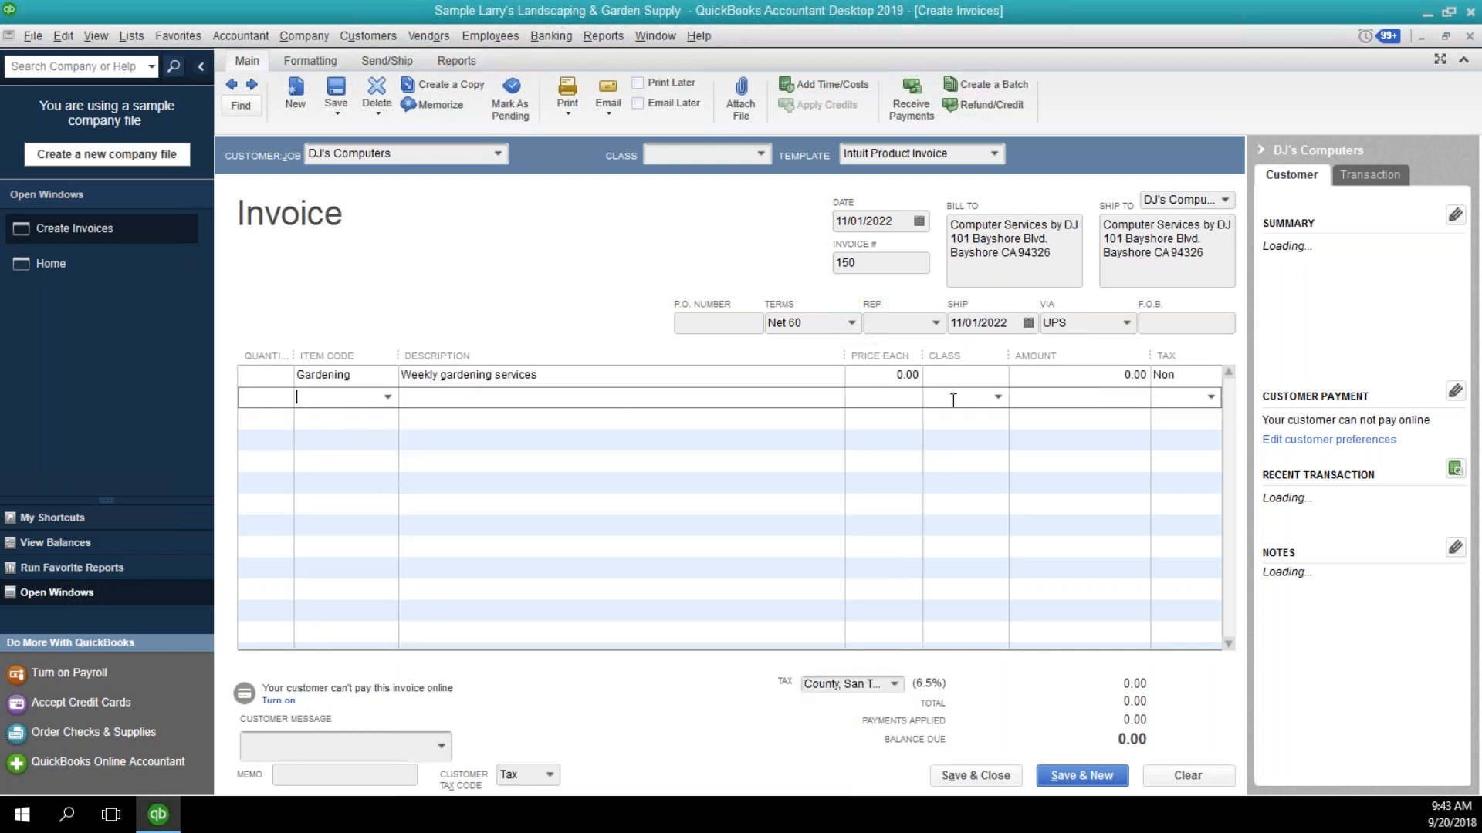
{"action": "left_click", "coordinate": [1111, 376]}
{"action": "type", "text": "200.0"}
{"action": "key", "text": "Tab"}
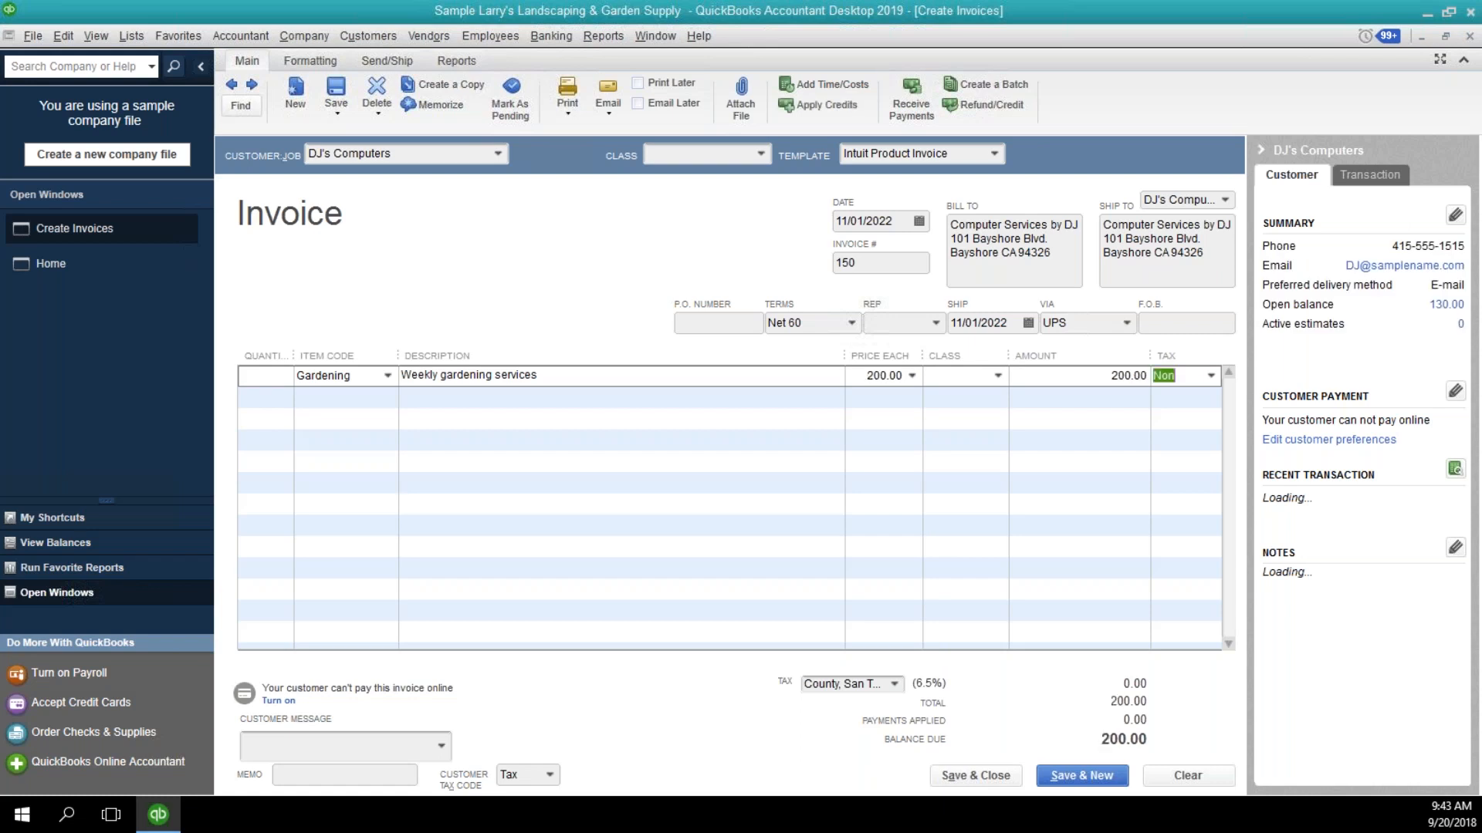
Add a Pest Control line item below the gardening line with an amount of 50.00.
{"action": "left_click", "coordinate": [379, 397]}
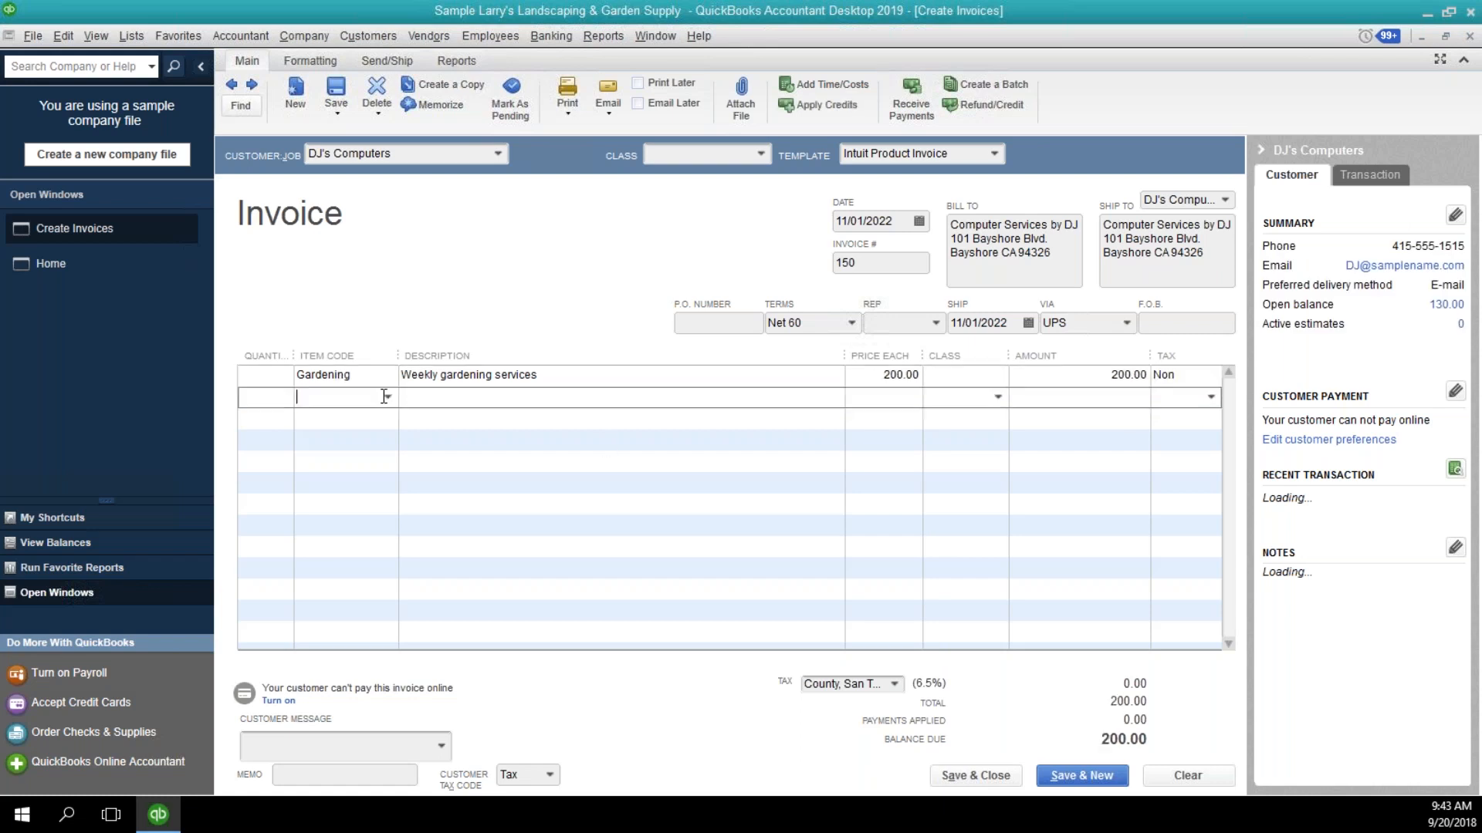
{"action": "left_click", "coordinate": [386, 397]}
{"action": "left_click", "coordinate": [369, 546]}
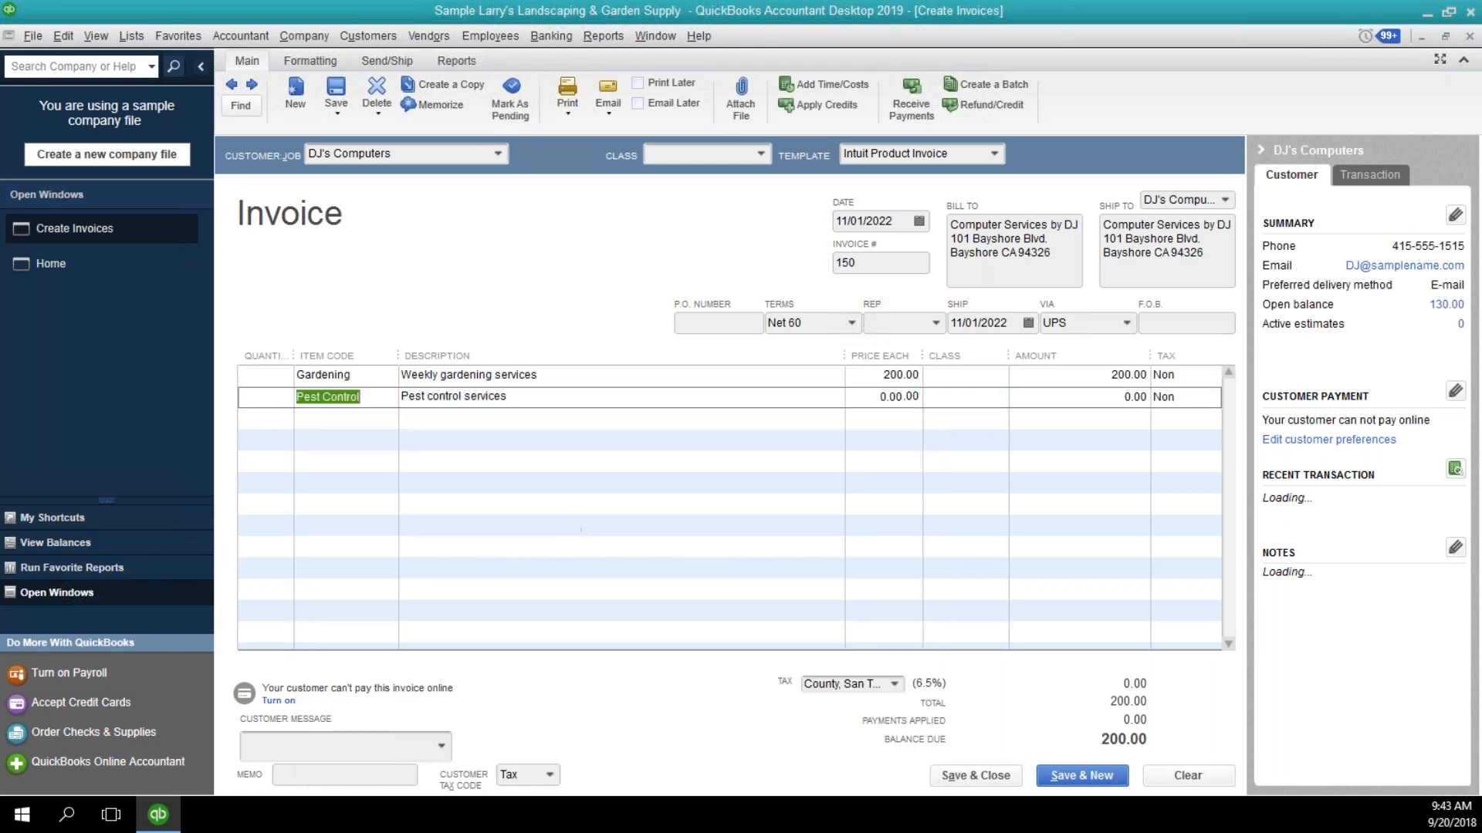
{"action": "left_click", "coordinate": [1137, 396]}
{"action": "type", "text": "50.00"}
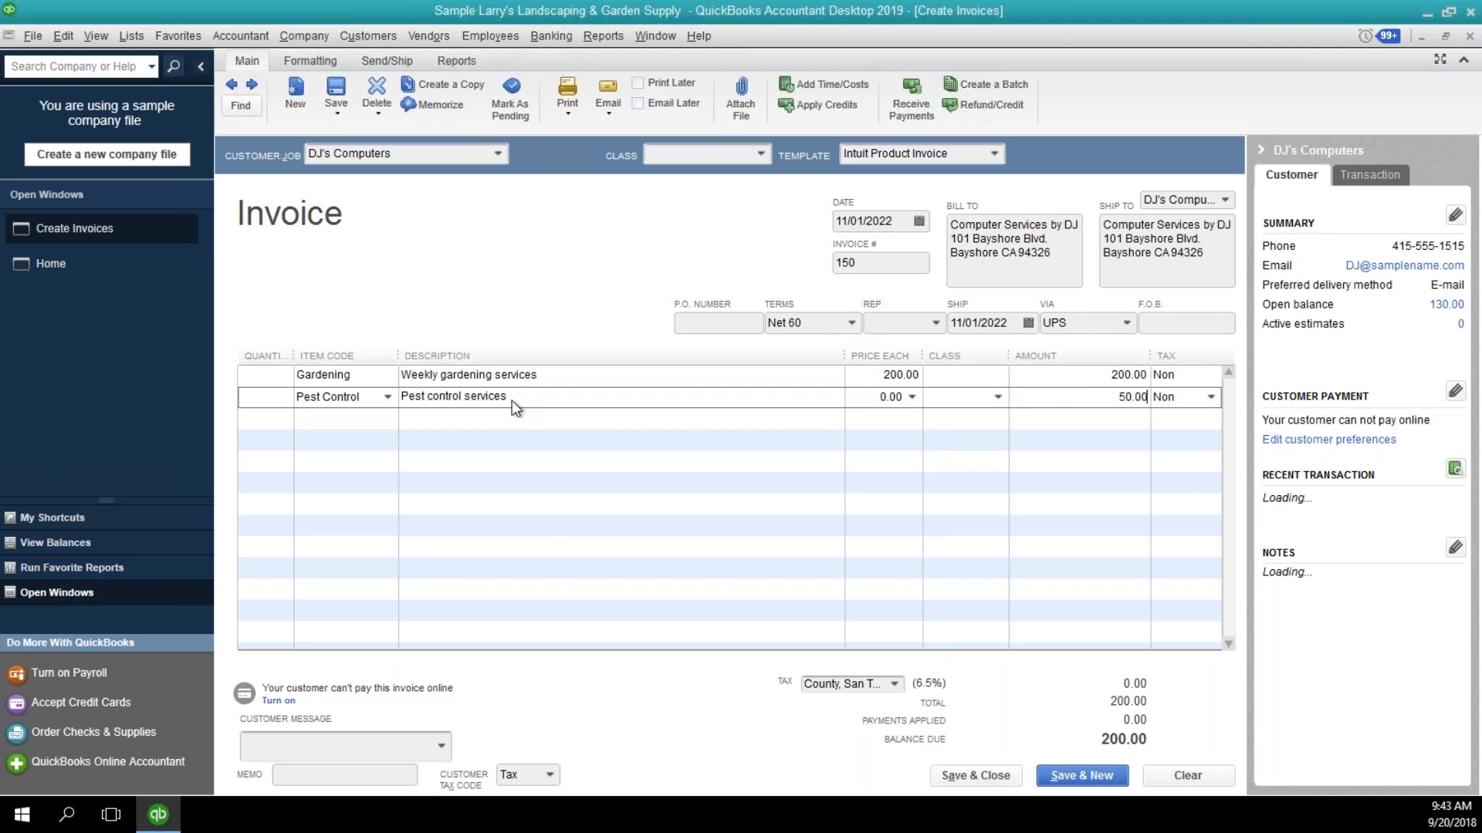
Add a Tree Removal line item below the pest control line with an amount of 750.00.
{"action": "left_click", "coordinate": [342, 422]}
{"action": "left_click", "coordinate": [378, 421]}
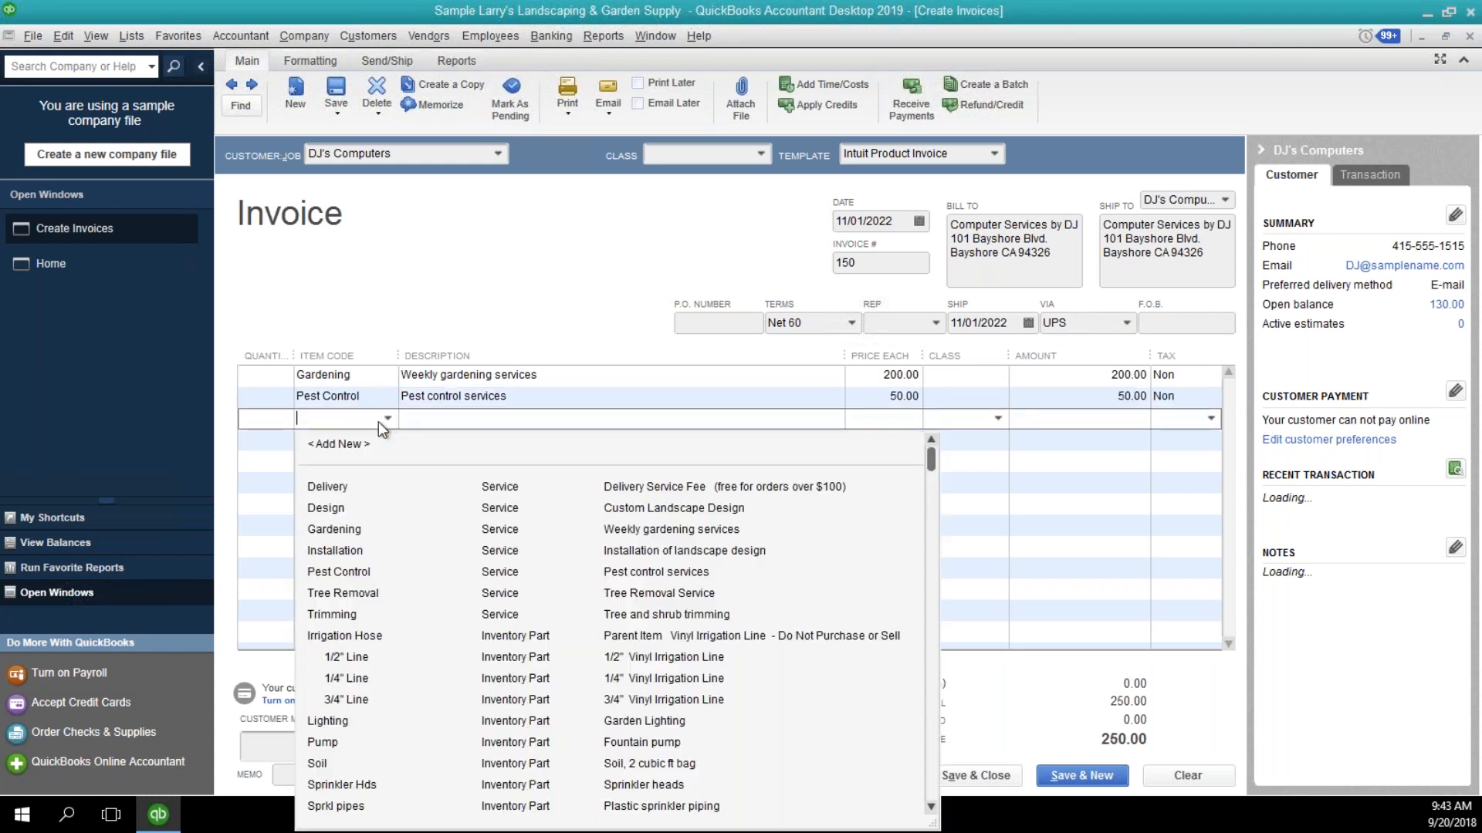
{"action": "left_click", "coordinate": [366, 592]}
{"action": "left_click", "coordinate": [1138, 418]}
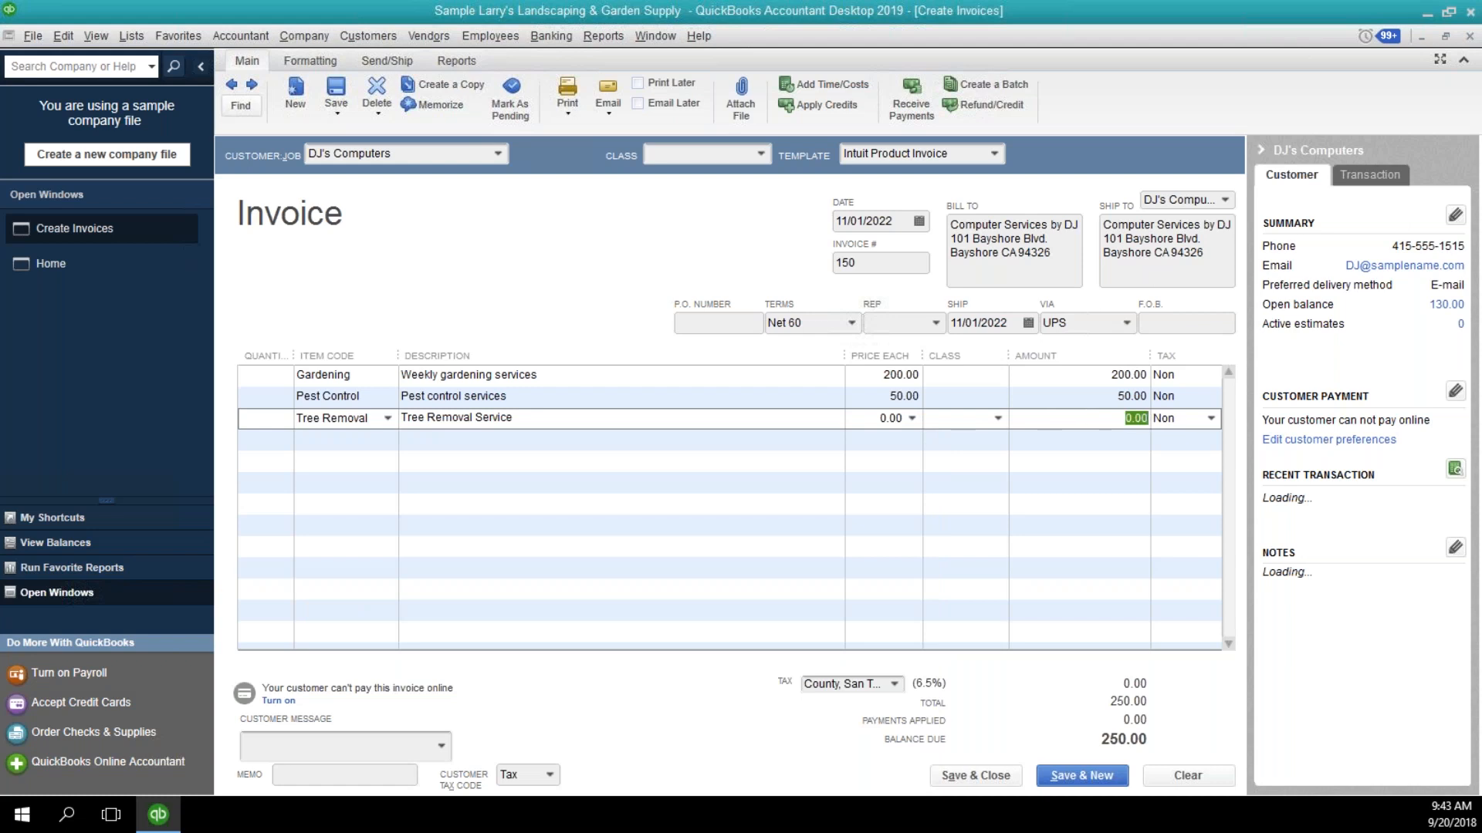
{"action": "type", "text": "50.00"}
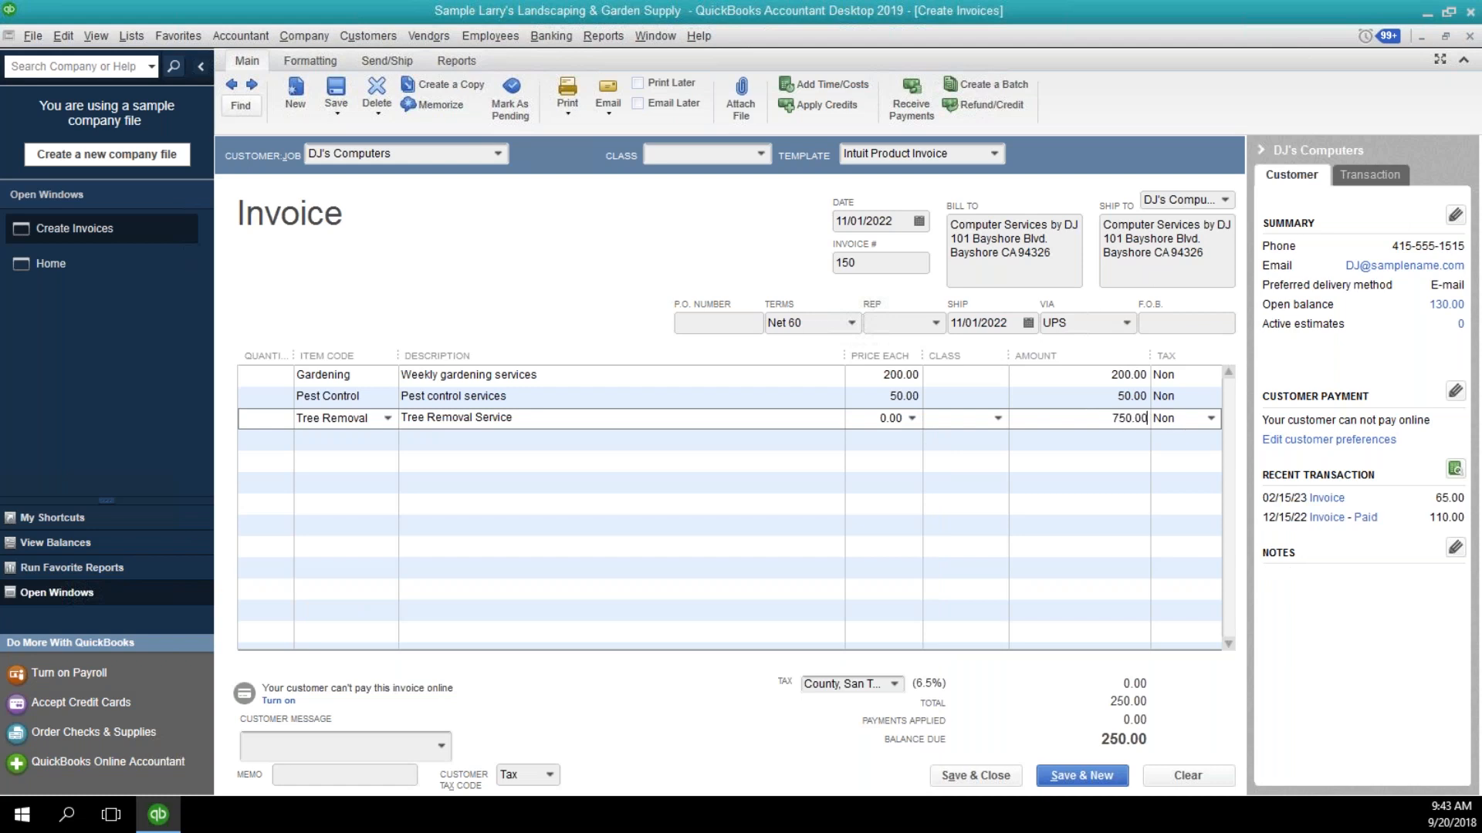
{"action": "key", "text": "Tab"}
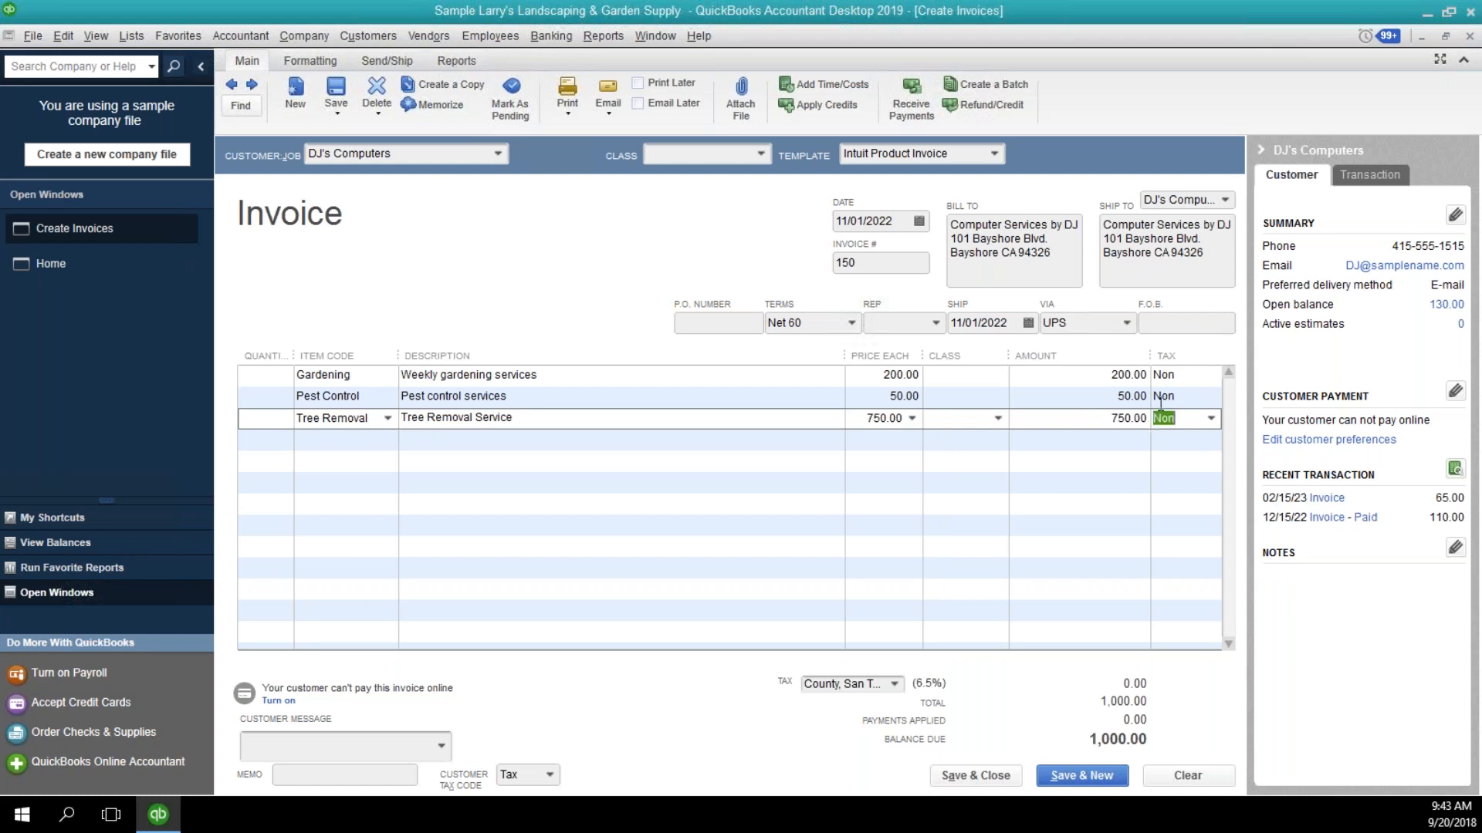
Set the Tree Removal line's tax code to Tax, then save and close the invoice.
{"action": "left_click", "coordinate": [1215, 420]}
{"action": "left_click", "coordinate": [1176, 488]}
{"action": "left_click", "coordinate": [1196, 399]}
{"action": "left_click", "coordinate": [1186, 377]}
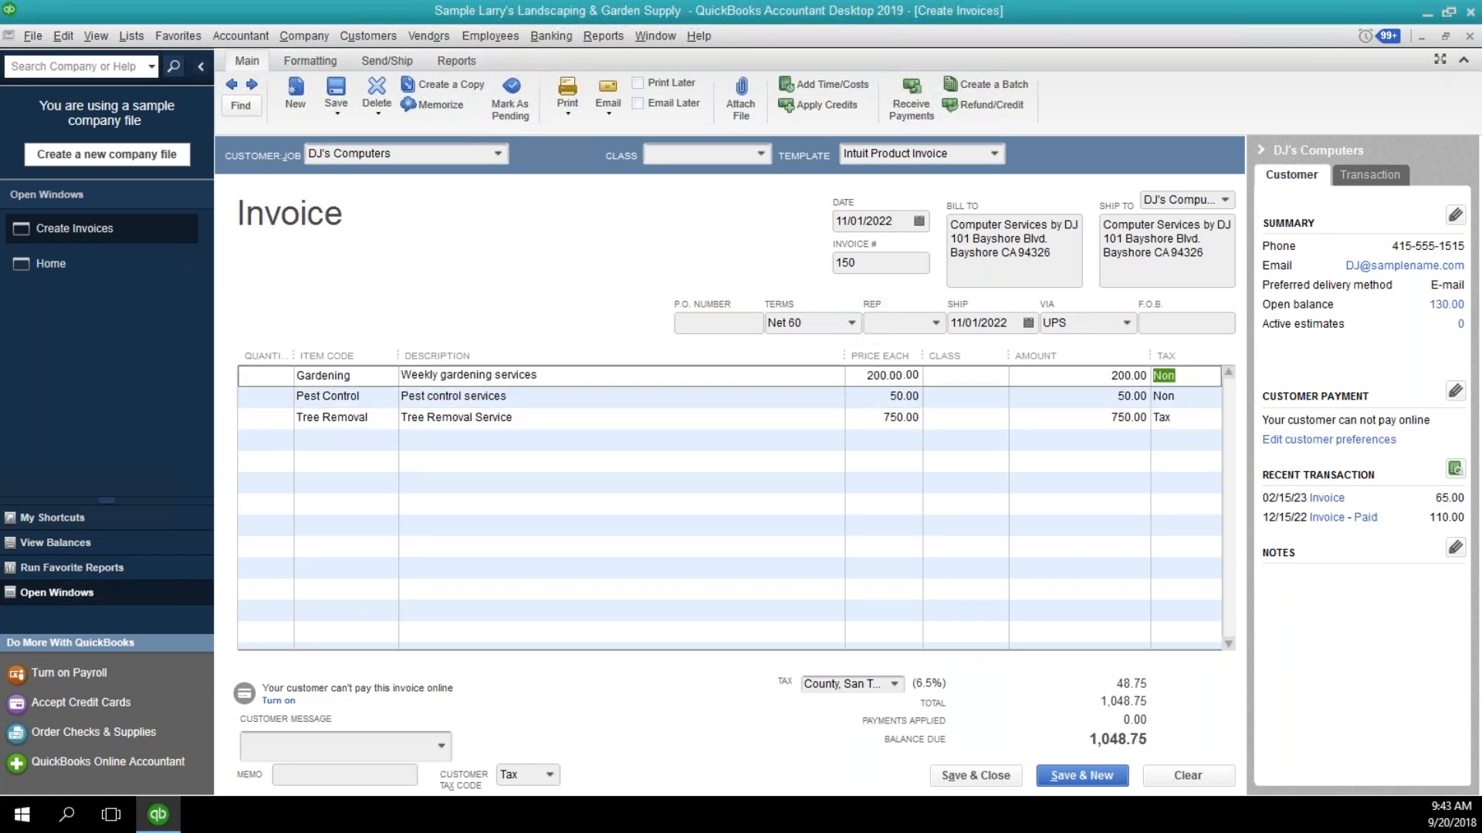
{"action": "left_click", "coordinate": [1181, 397]}
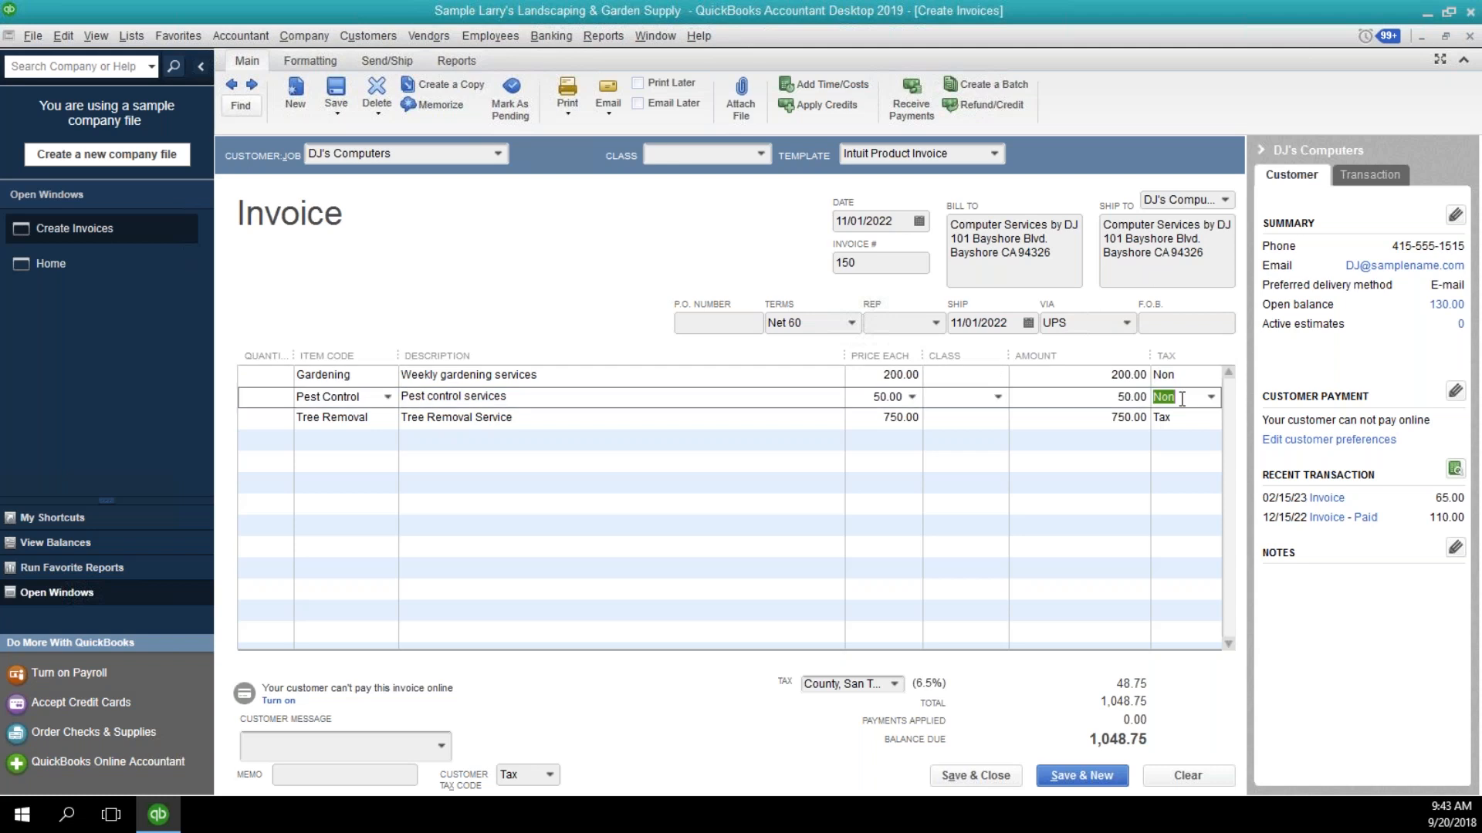
{"action": "left_click", "coordinate": [1186, 376]}
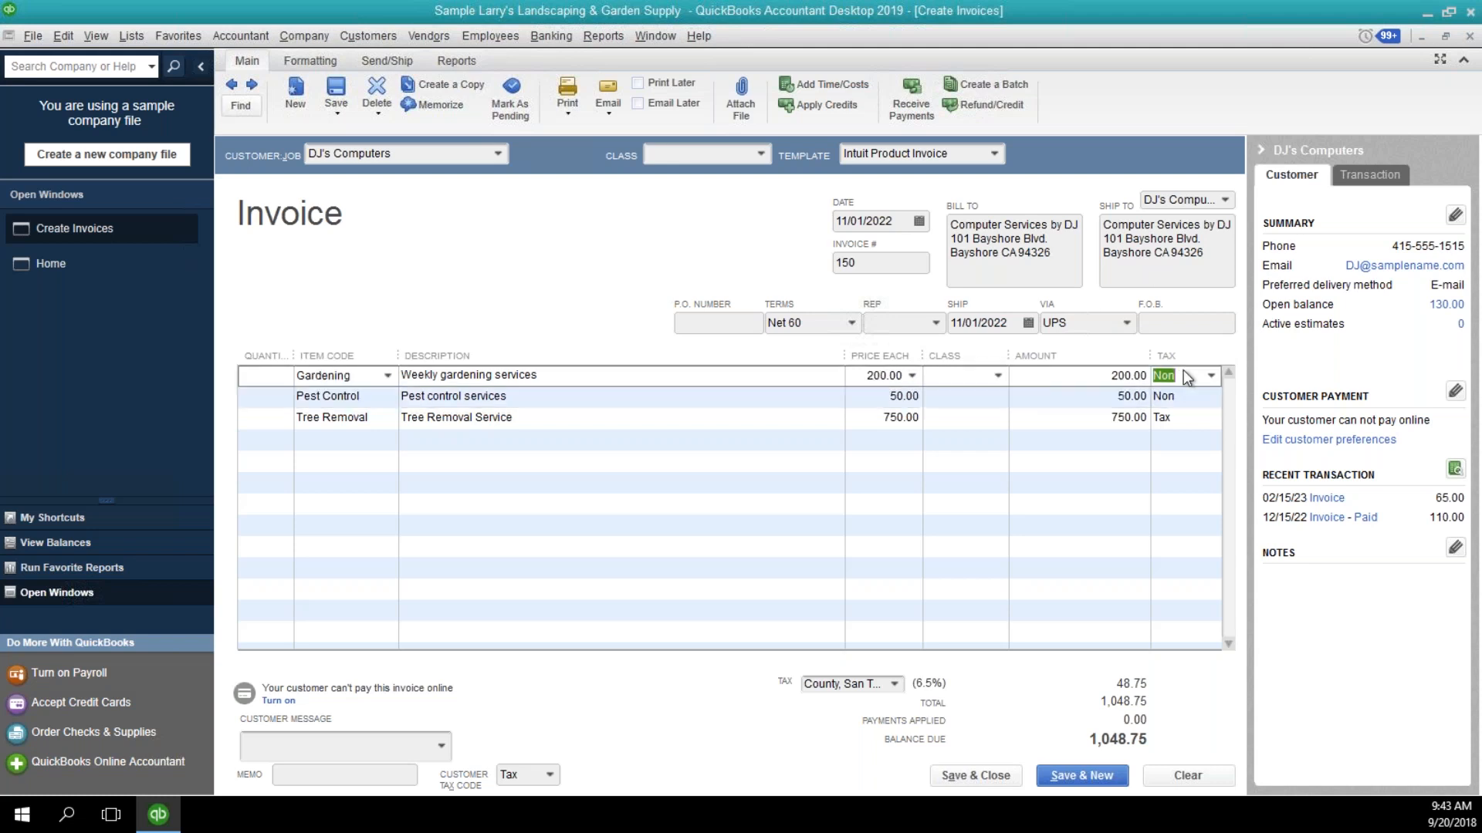
{"action": "left_click", "coordinate": [1187, 419]}
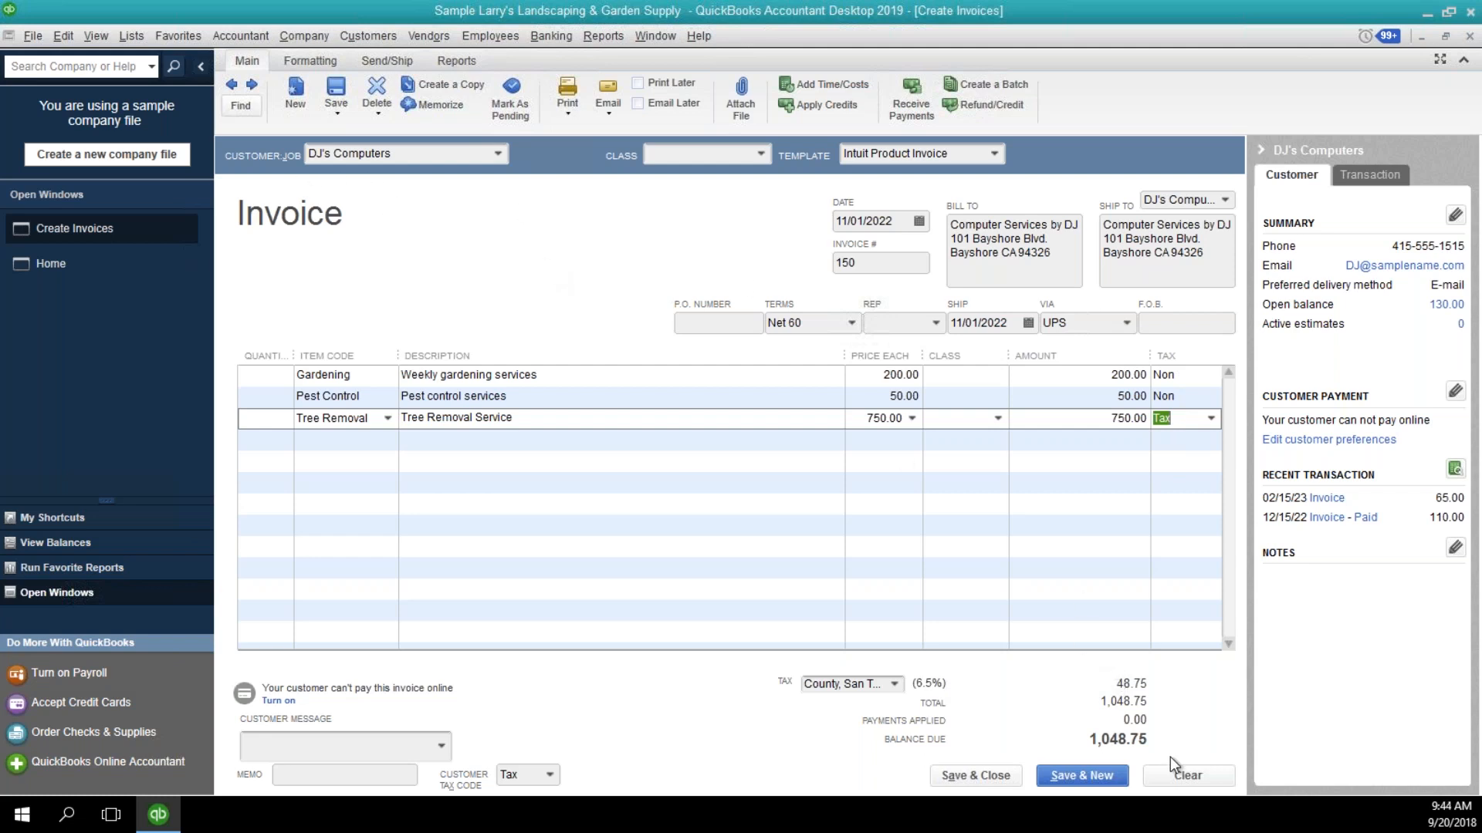
{"action": "left_click", "coordinate": [966, 776]}
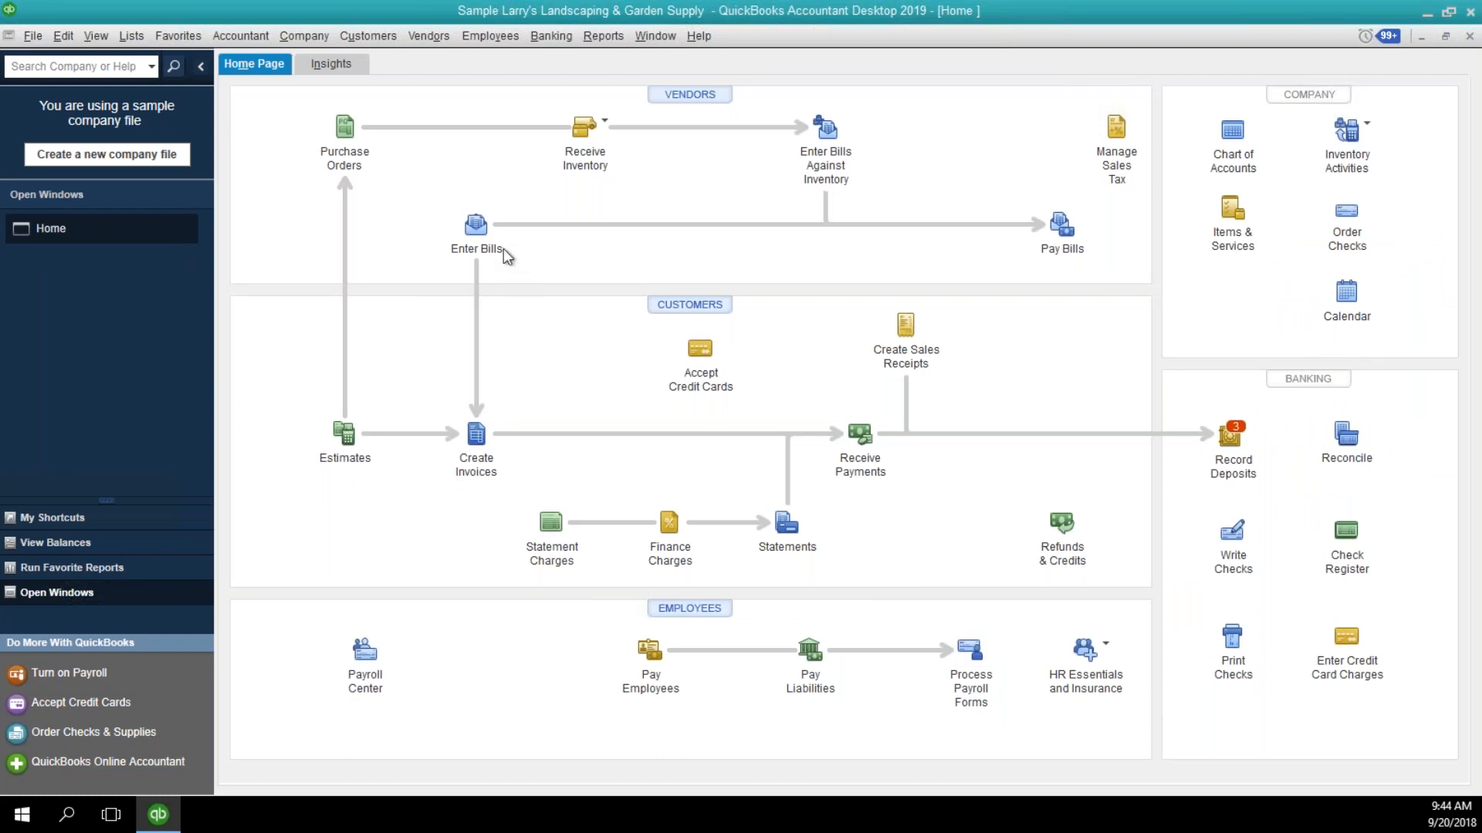
Start a bill from the vendor Computer Services by DJ with reference number 5145432 and an amount due of 1,000.00.
{"action": "left_click", "coordinate": [477, 226]}
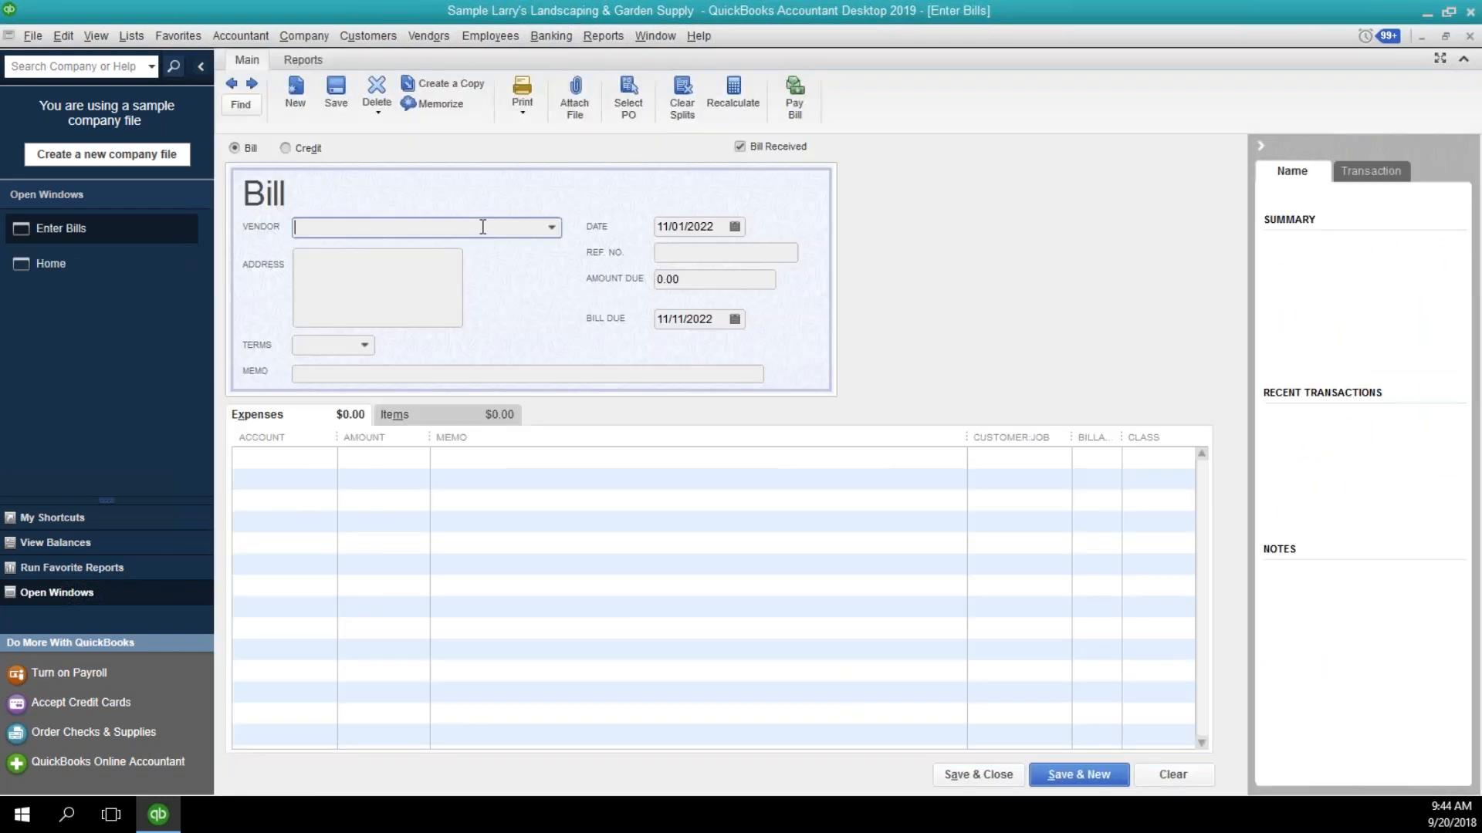
{"action": "type", "text": "dj"}
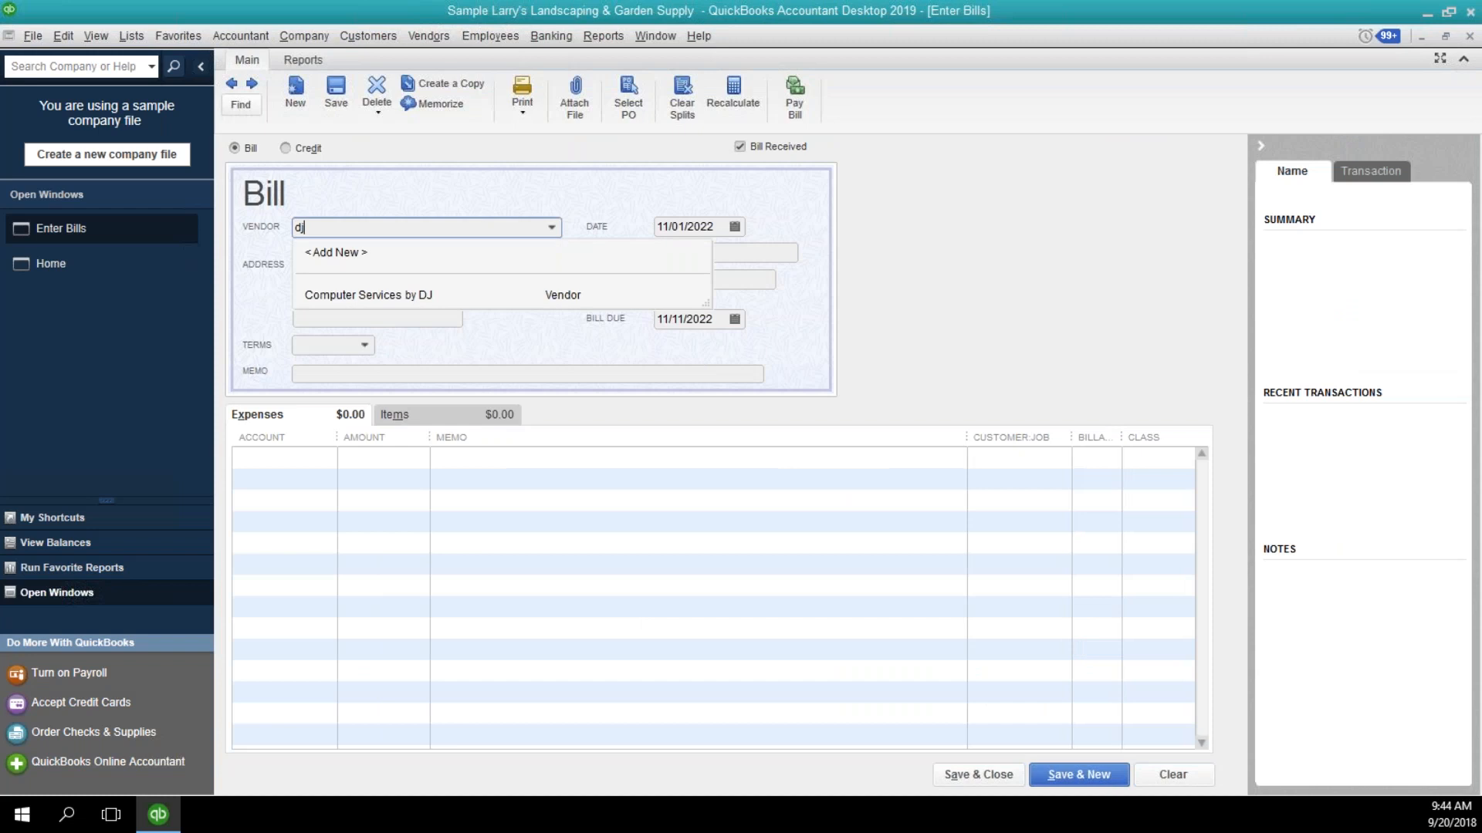
{"action": "left_click", "coordinate": [463, 298]}
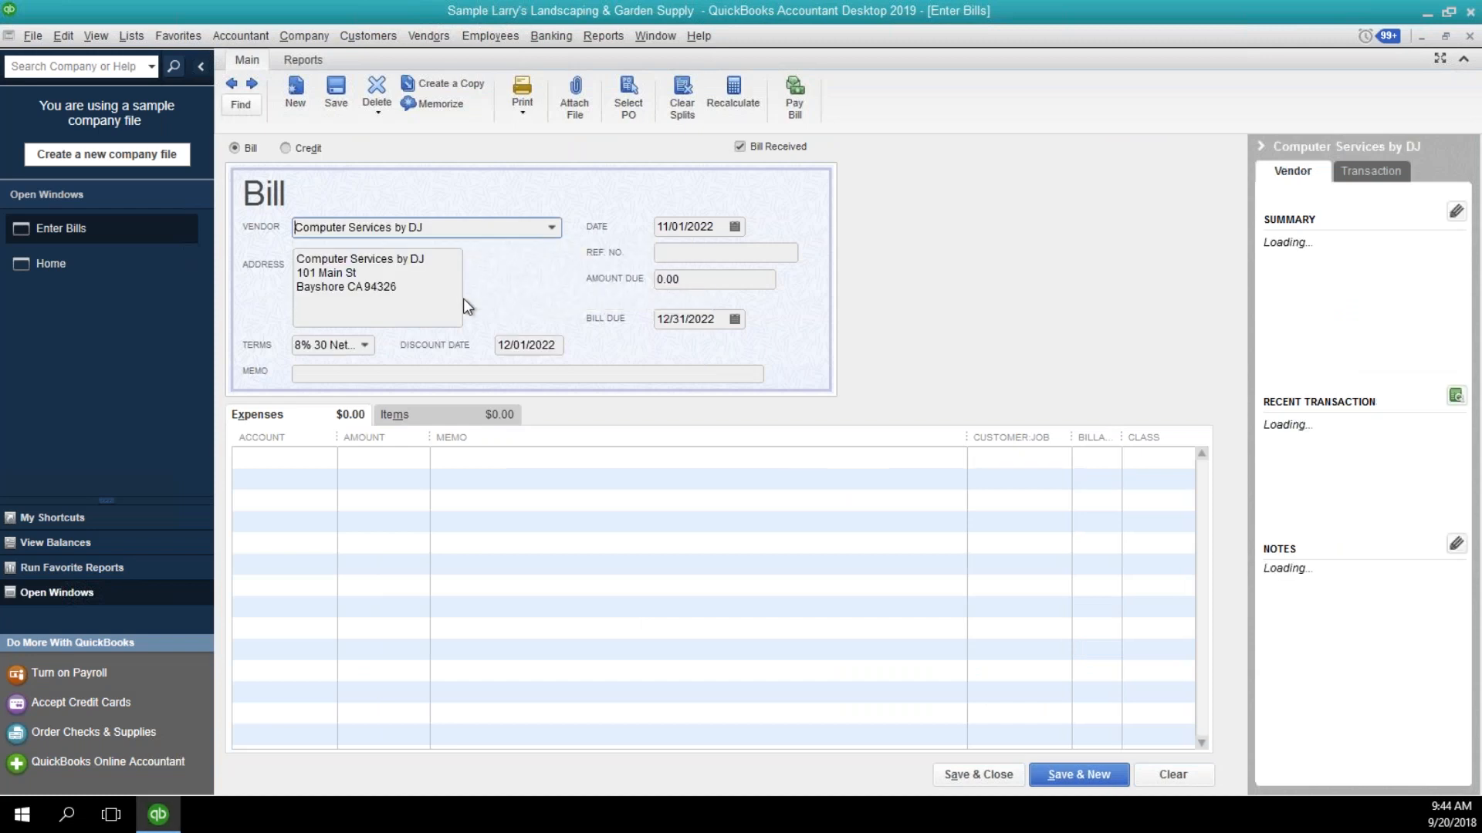
{"action": "left_click", "coordinate": [720, 252]}
{"action": "type", "text": "5145432"}
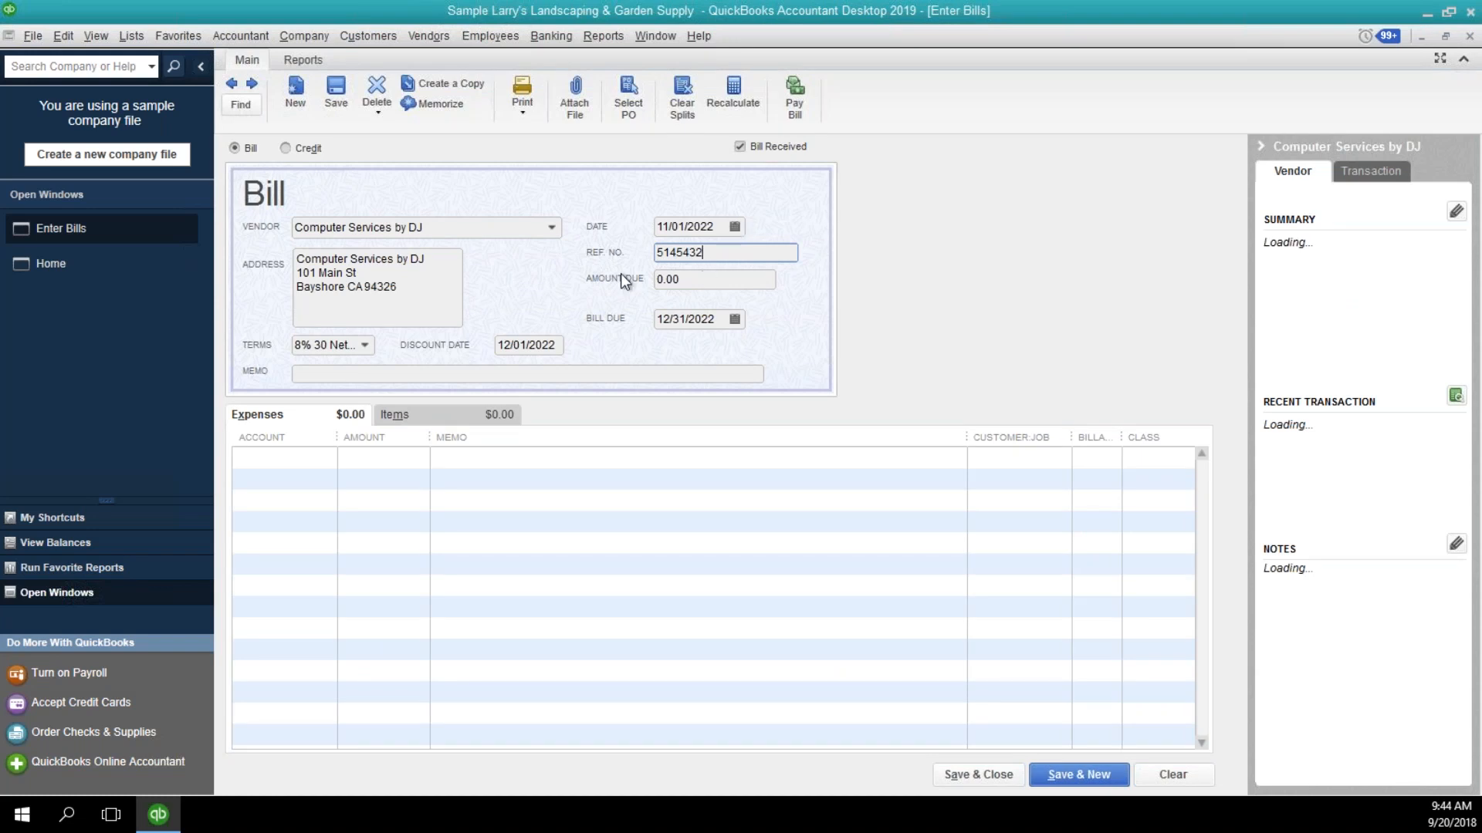
{"action": "key", "text": "Tab"}
{"action": "type", "text": "1000.00"}
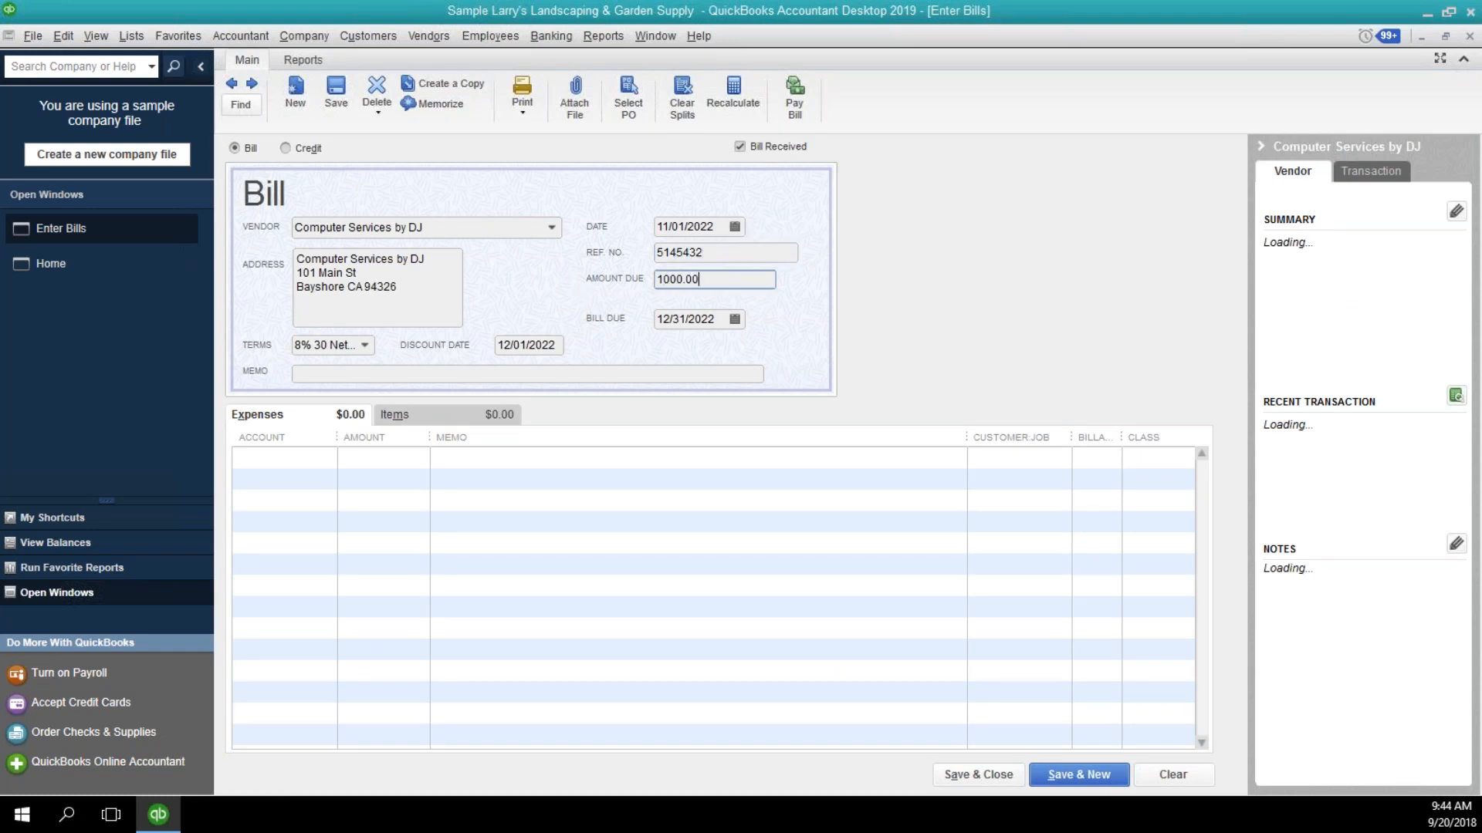
{"action": "key", "text": "Tab"}
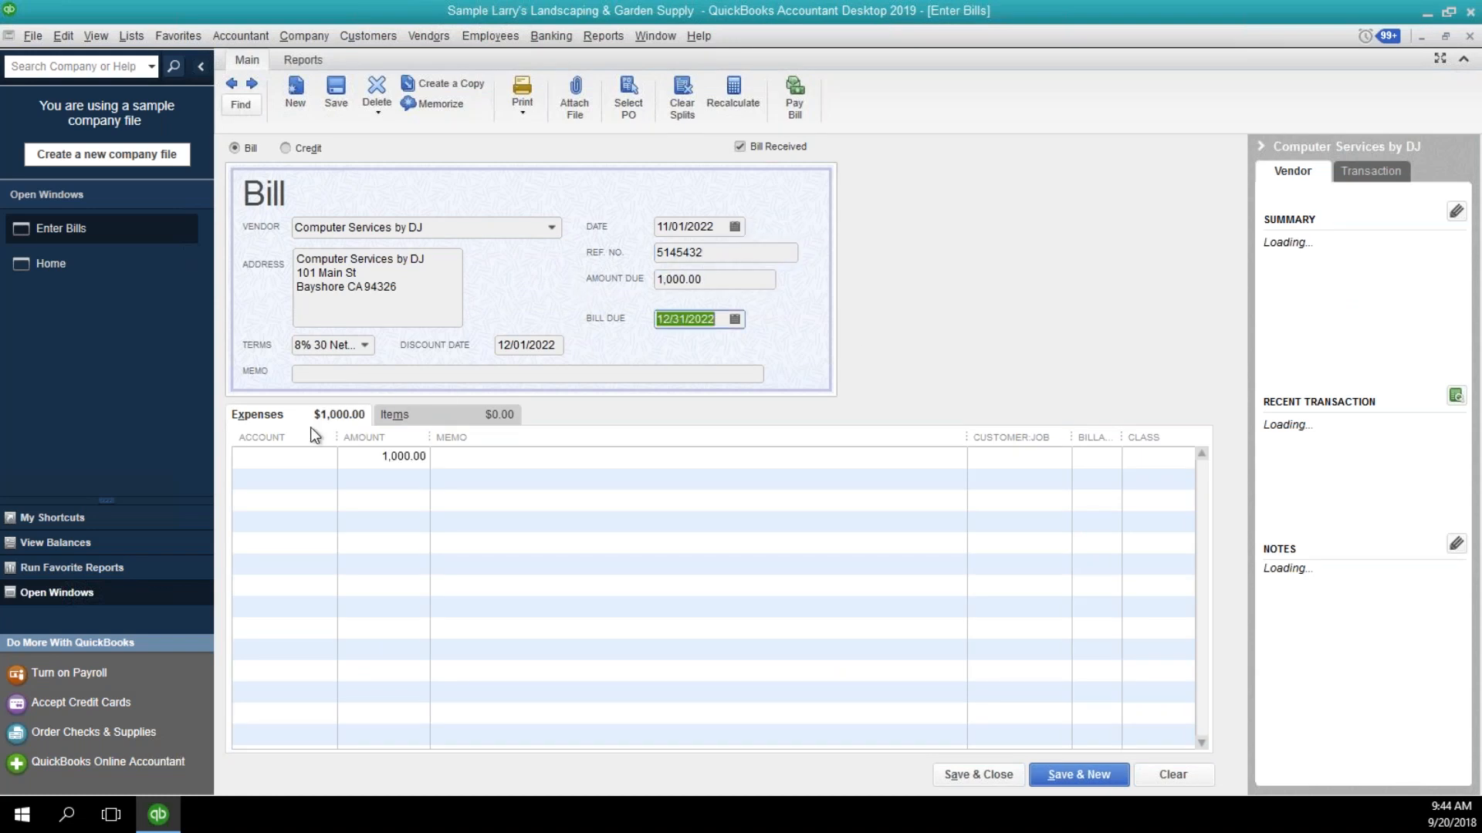
Assign the bill's expense line to office account 7300 with the memo "New computer", then save and close the bill.
{"action": "left_click", "coordinate": [307, 458]}
{"action": "type", "text": "offic"}
{"action": "key", "text": "Tab"}
{"action": "key", "text": "Tab"}
{"action": "type", "text": "New compu"}
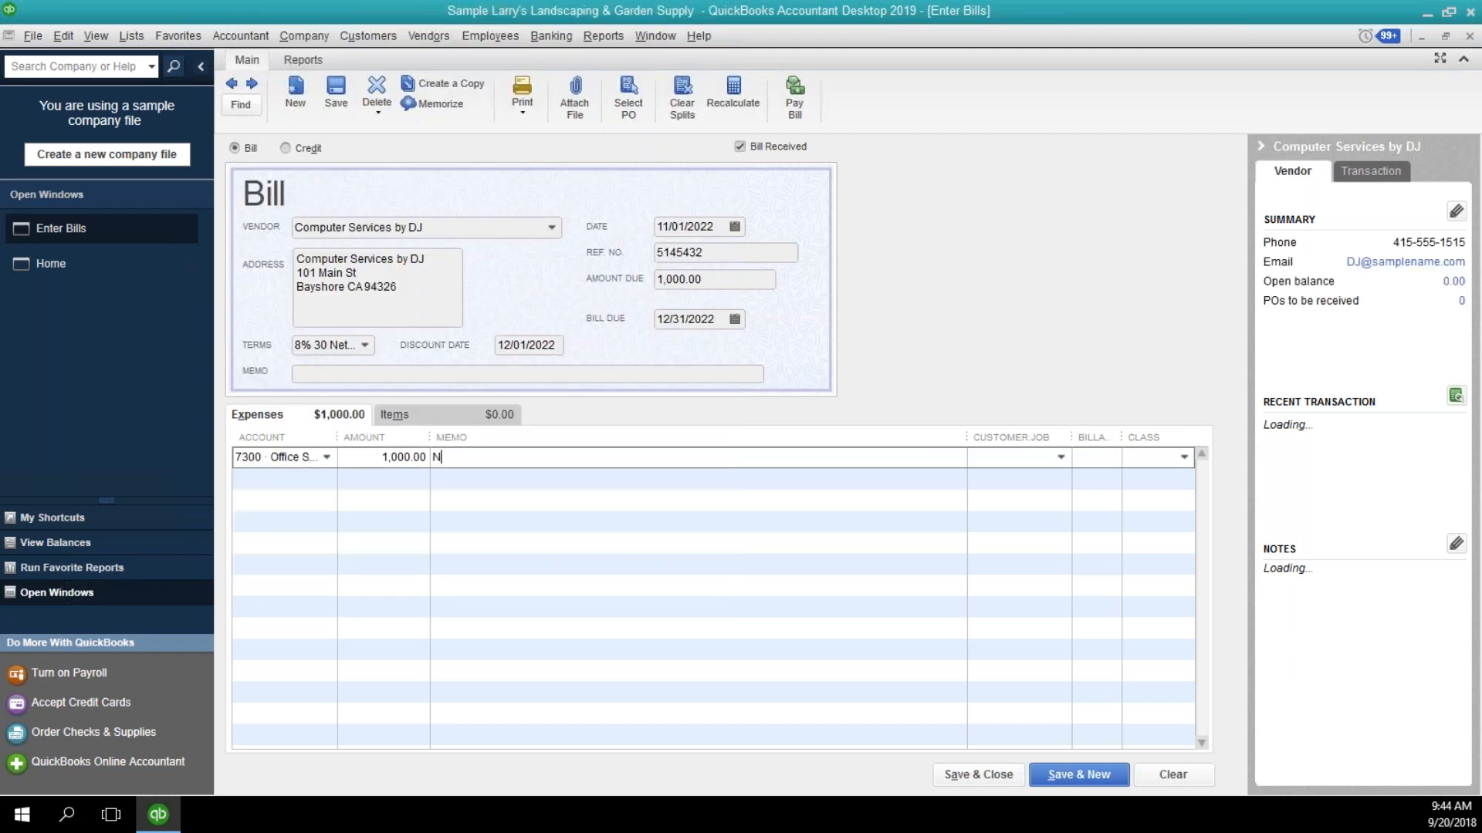
{"action": "type", "text": "ter"}
{"action": "key", "text": "Tab"}
{"action": "left_click", "coordinate": [998, 775]}
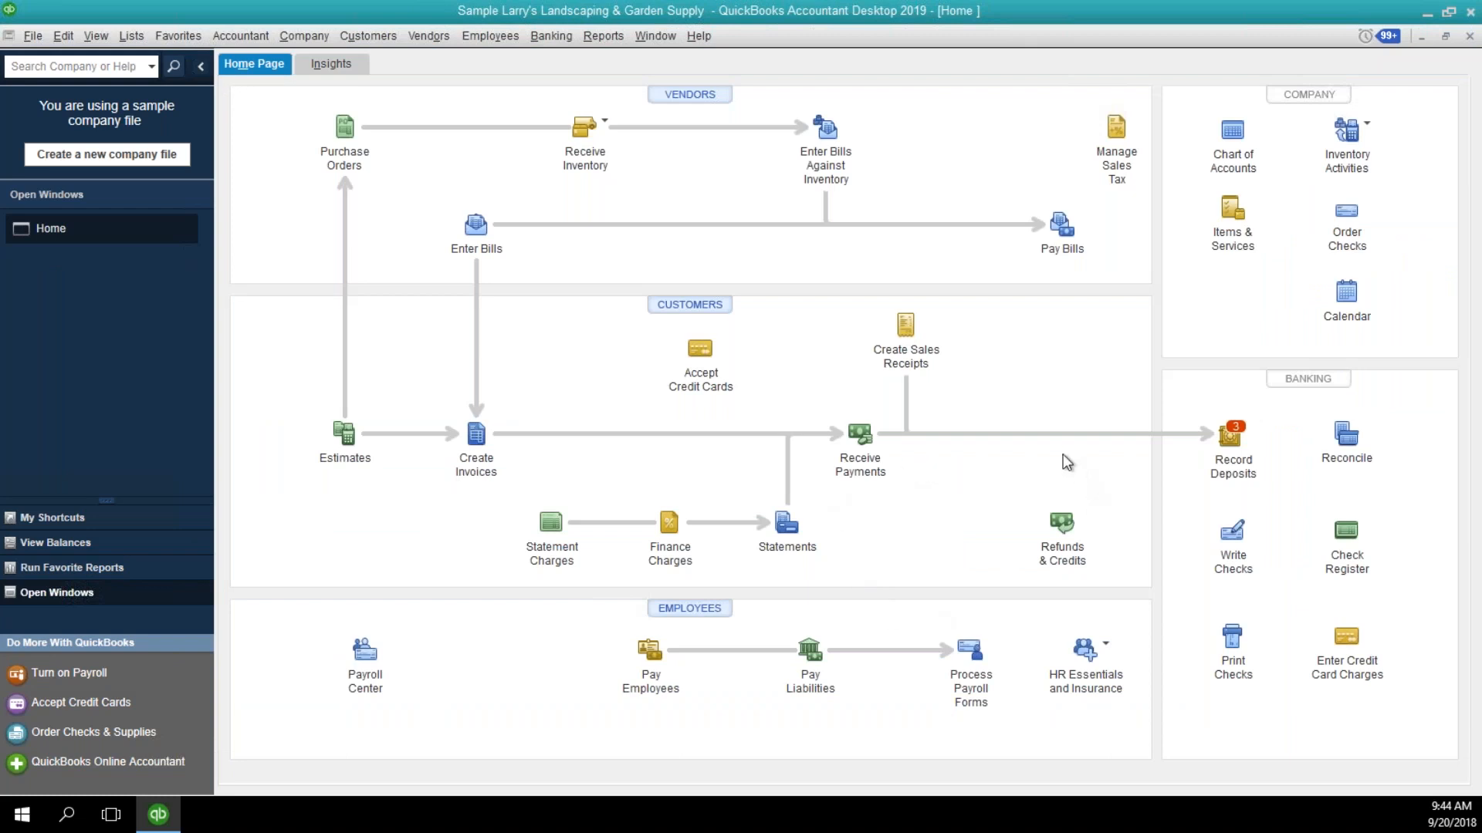
Start a customer payment received from DJ's Computers with a payment amount of 1,000.00.
{"action": "left_click", "coordinate": [862, 438]}
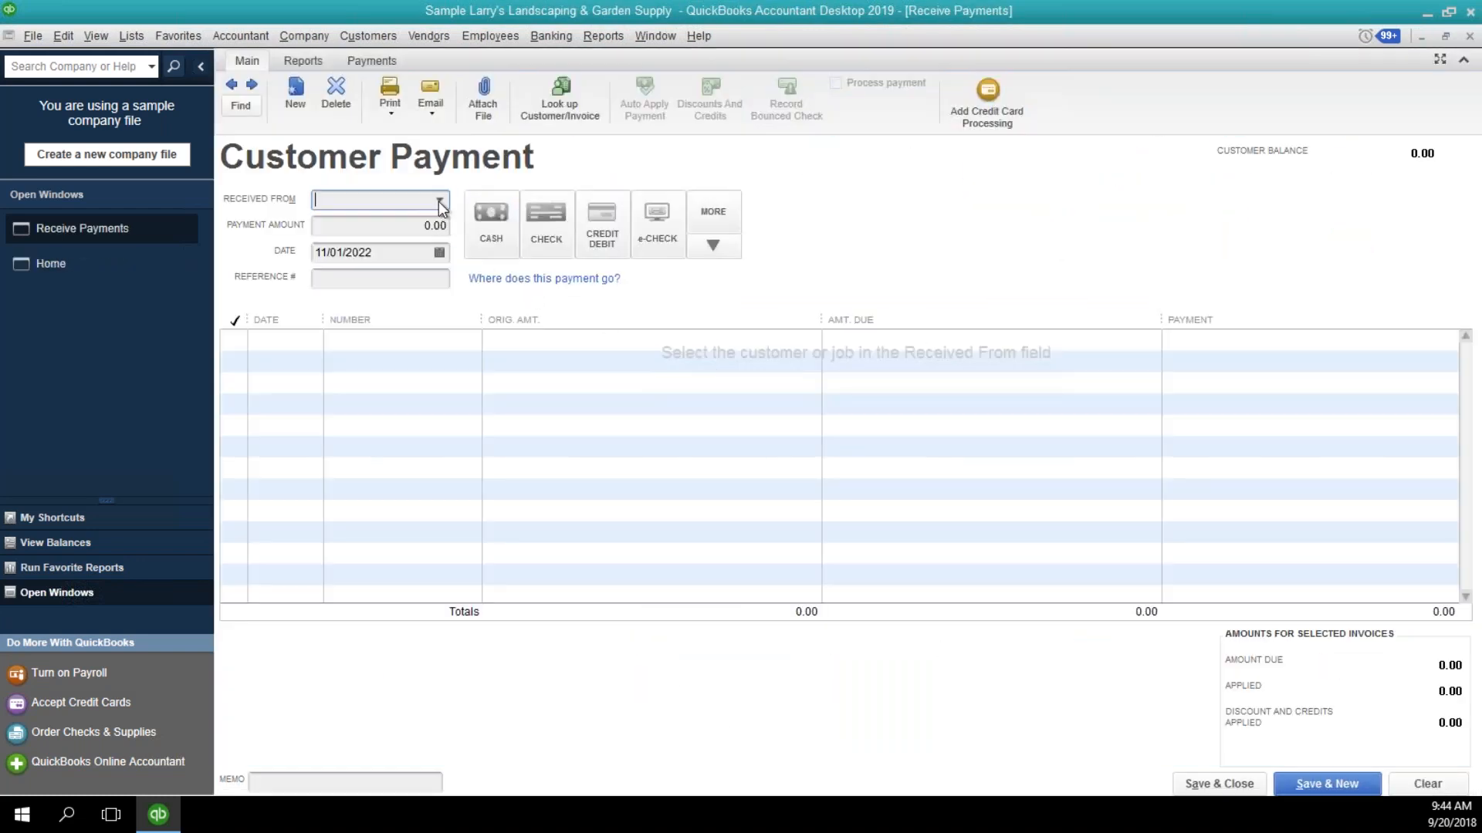
{"action": "left_click", "coordinate": [440, 202]}
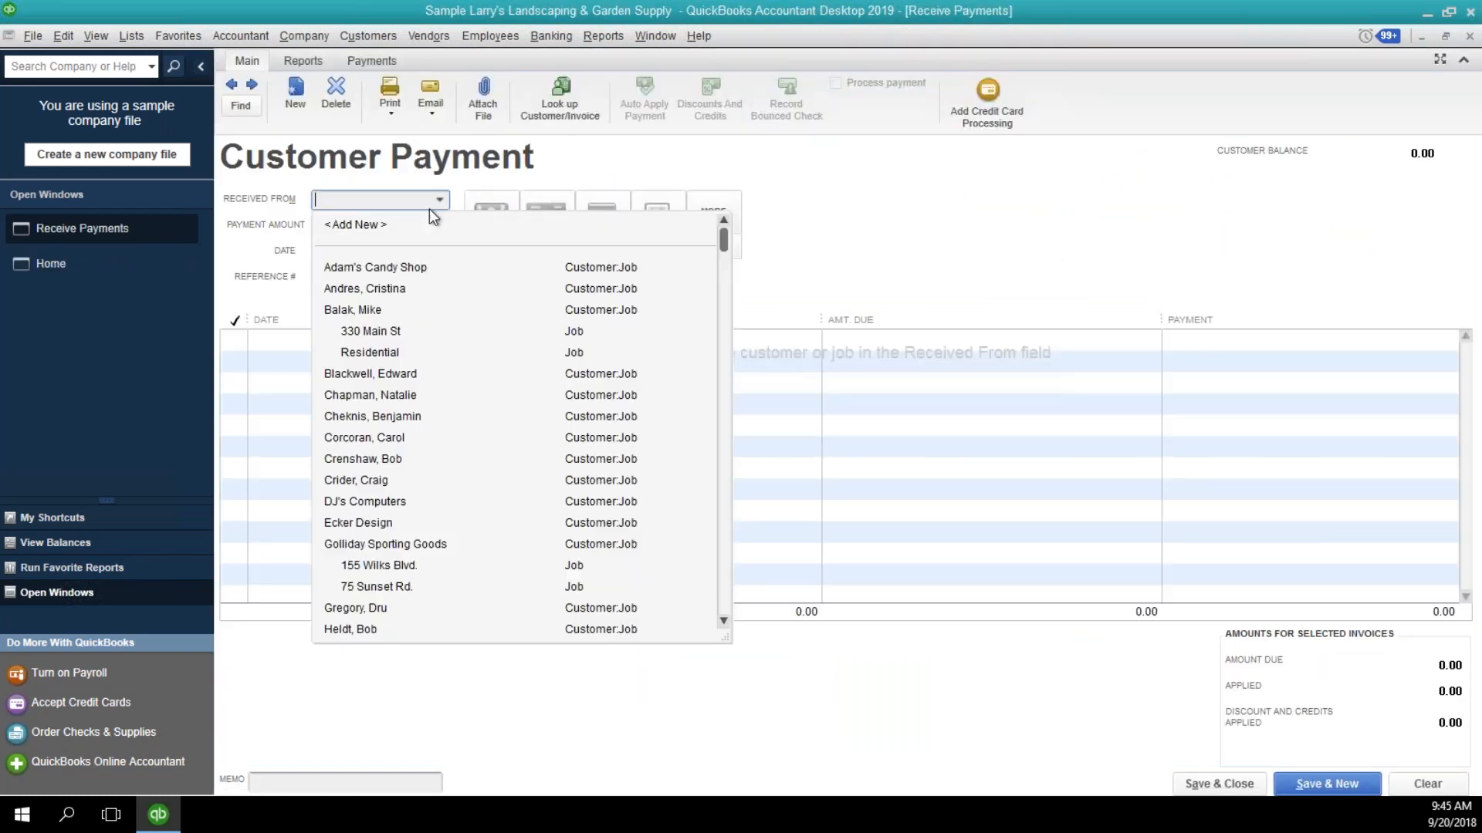
{"action": "left_click", "coordinate": [378, 503]}
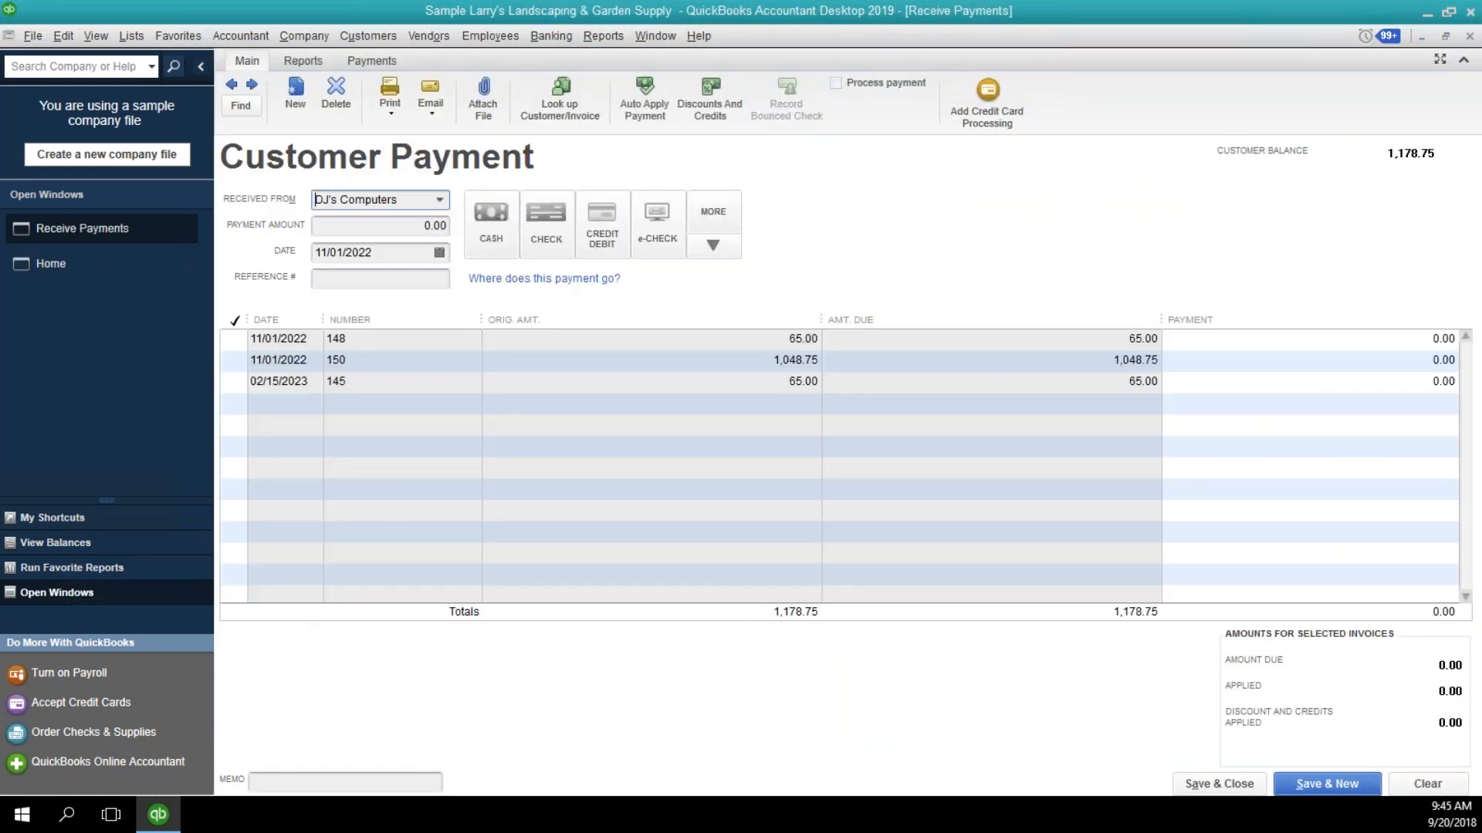
{"action": "left_click", "coordinate": [377, 356]}
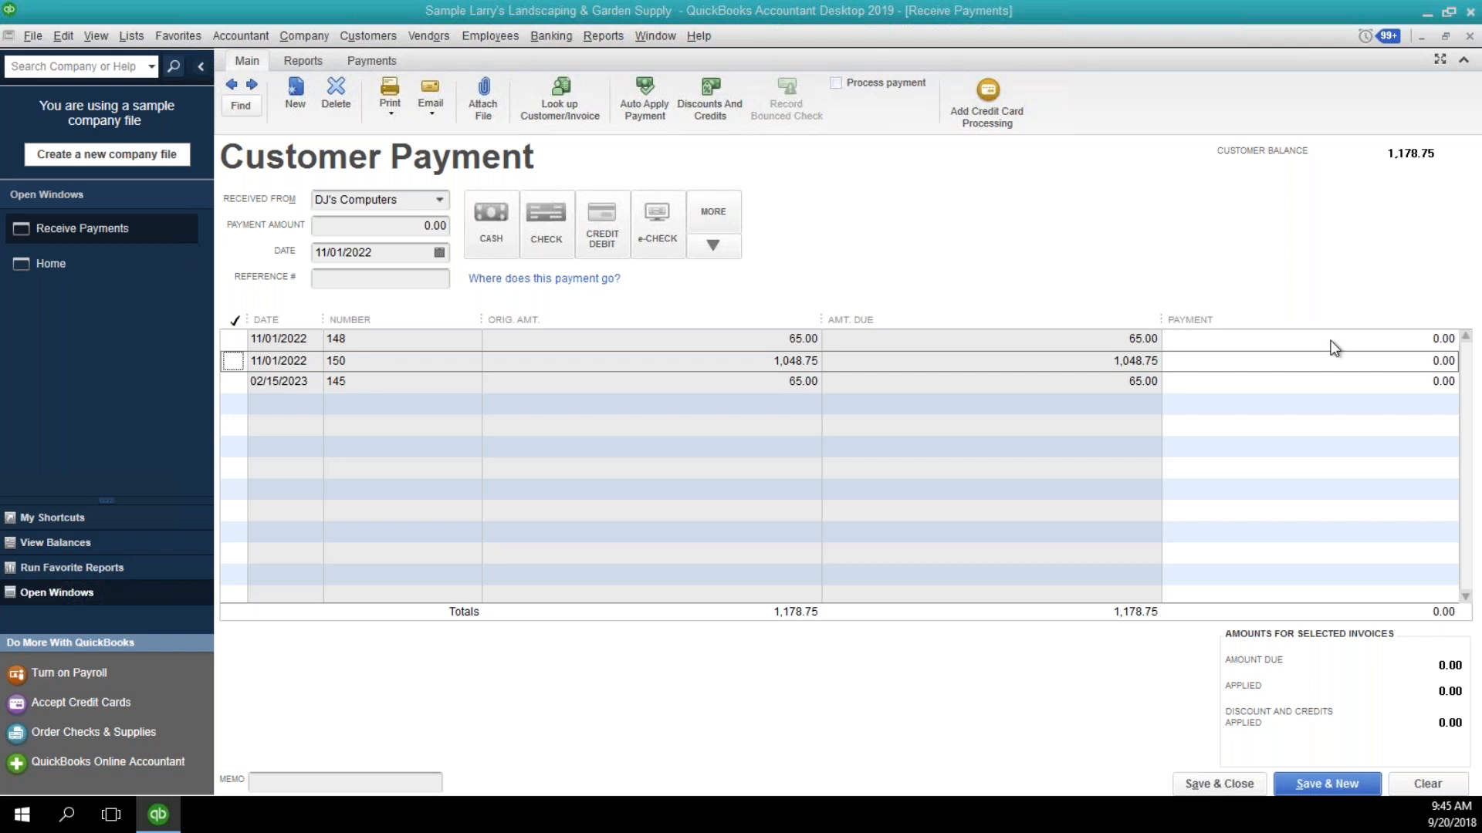
{"action": "left_click", "coordinate": [420, 230]}
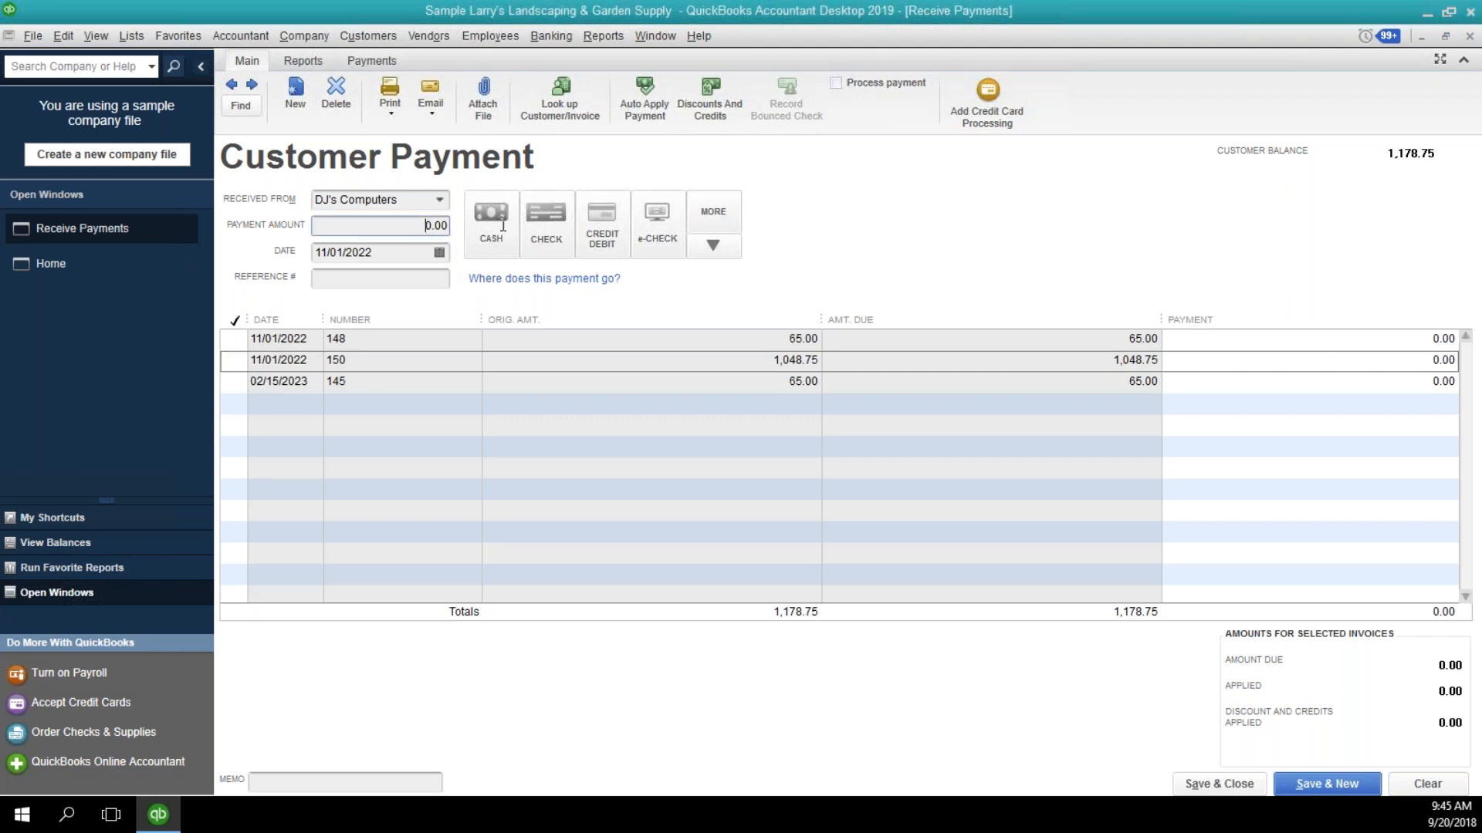
{"action": "type", "text": "1000.00"}
Enter the payment reference "Barter 4 computer", apply the payment to invoice 150, and save and close it.
{"action": "left_click", "coordinate": [394, 279]}
{"action": "type", "text": "Ba"}
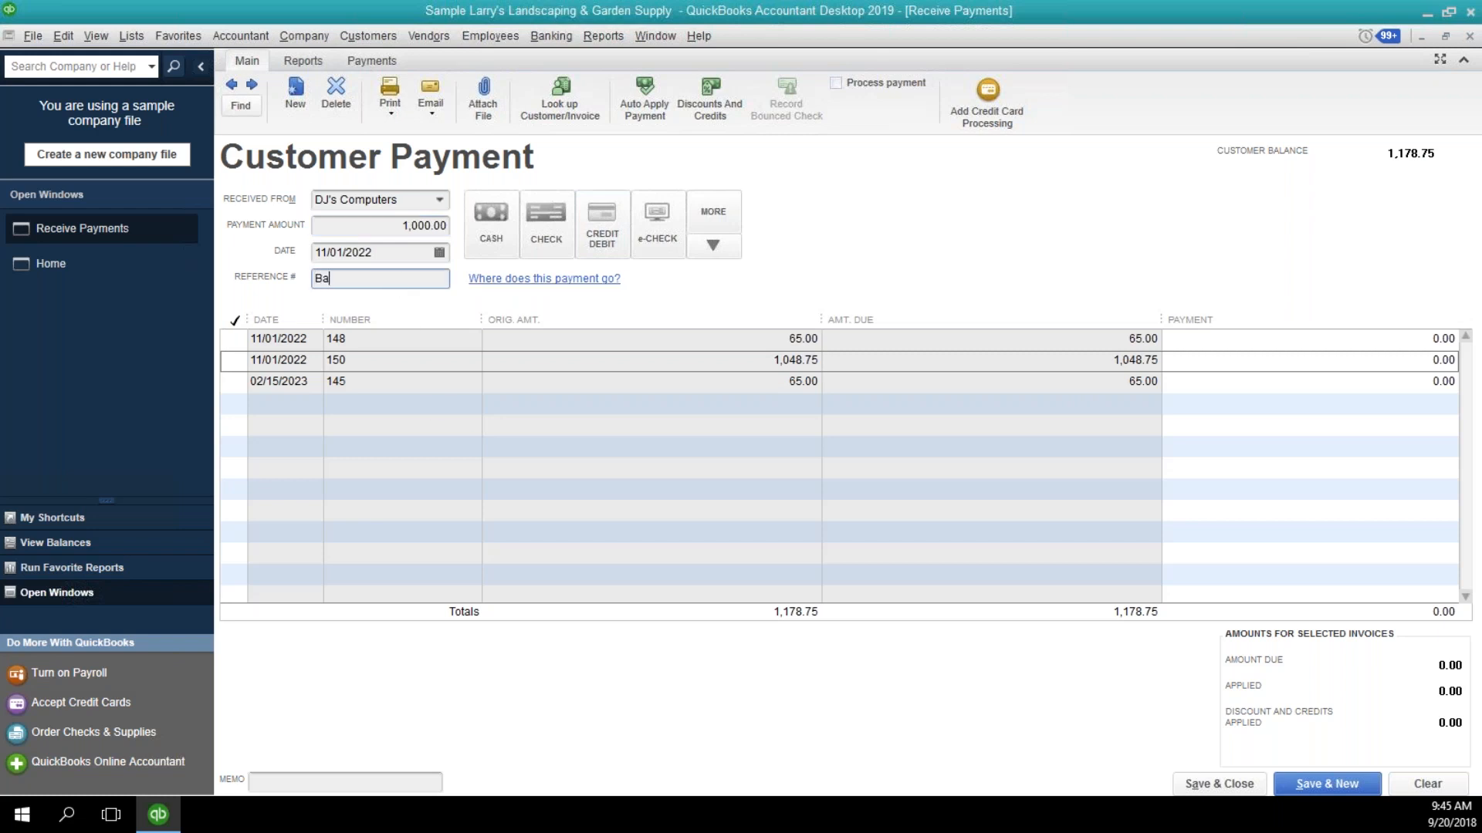
{"action": "type", "text": "rter 4 computer"}
{"action": "left_click", "coordinate": [233, 361]}
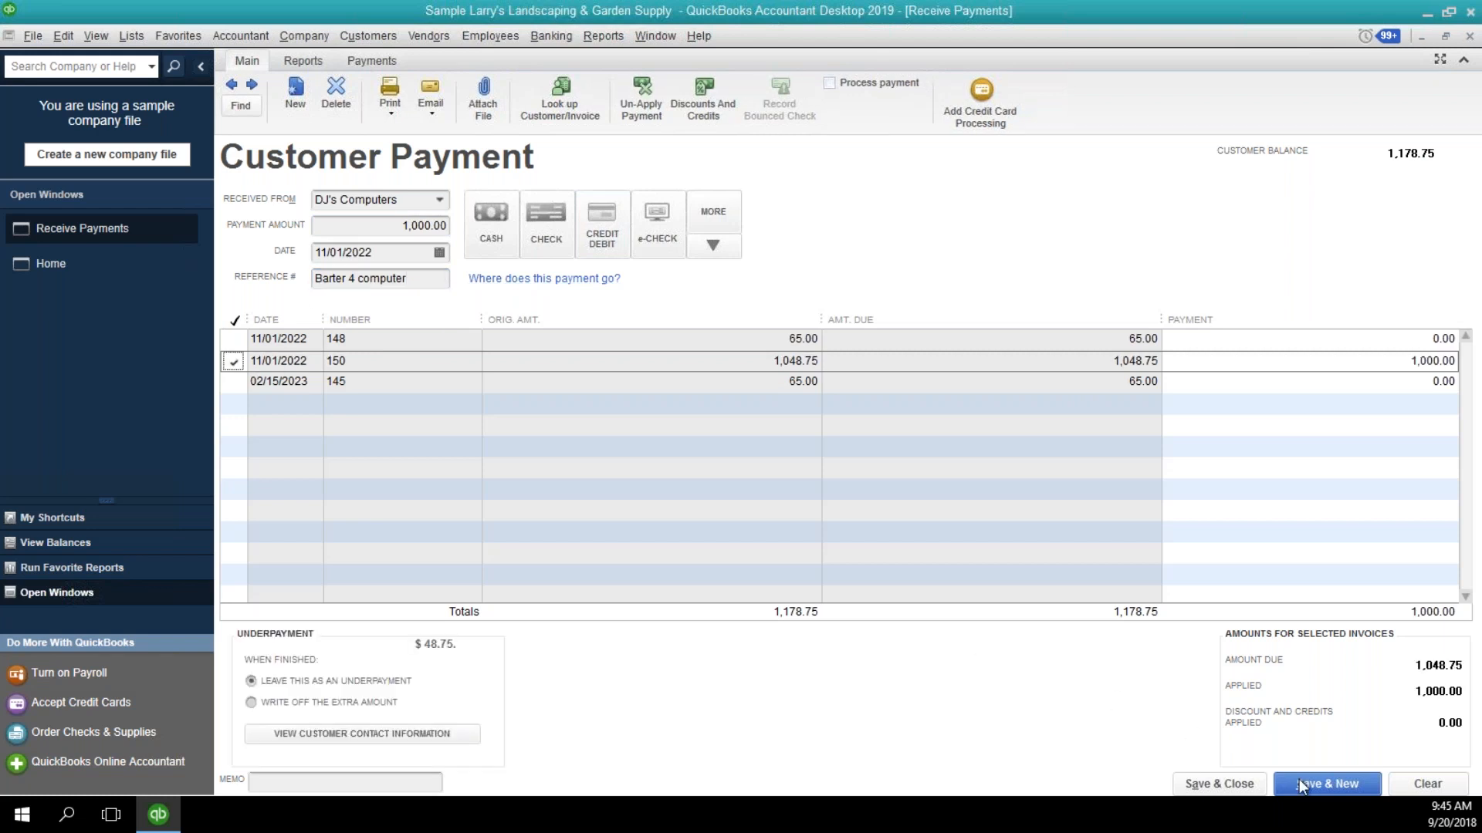
{"action": "left_click", "coordinate": [1212, 779]}
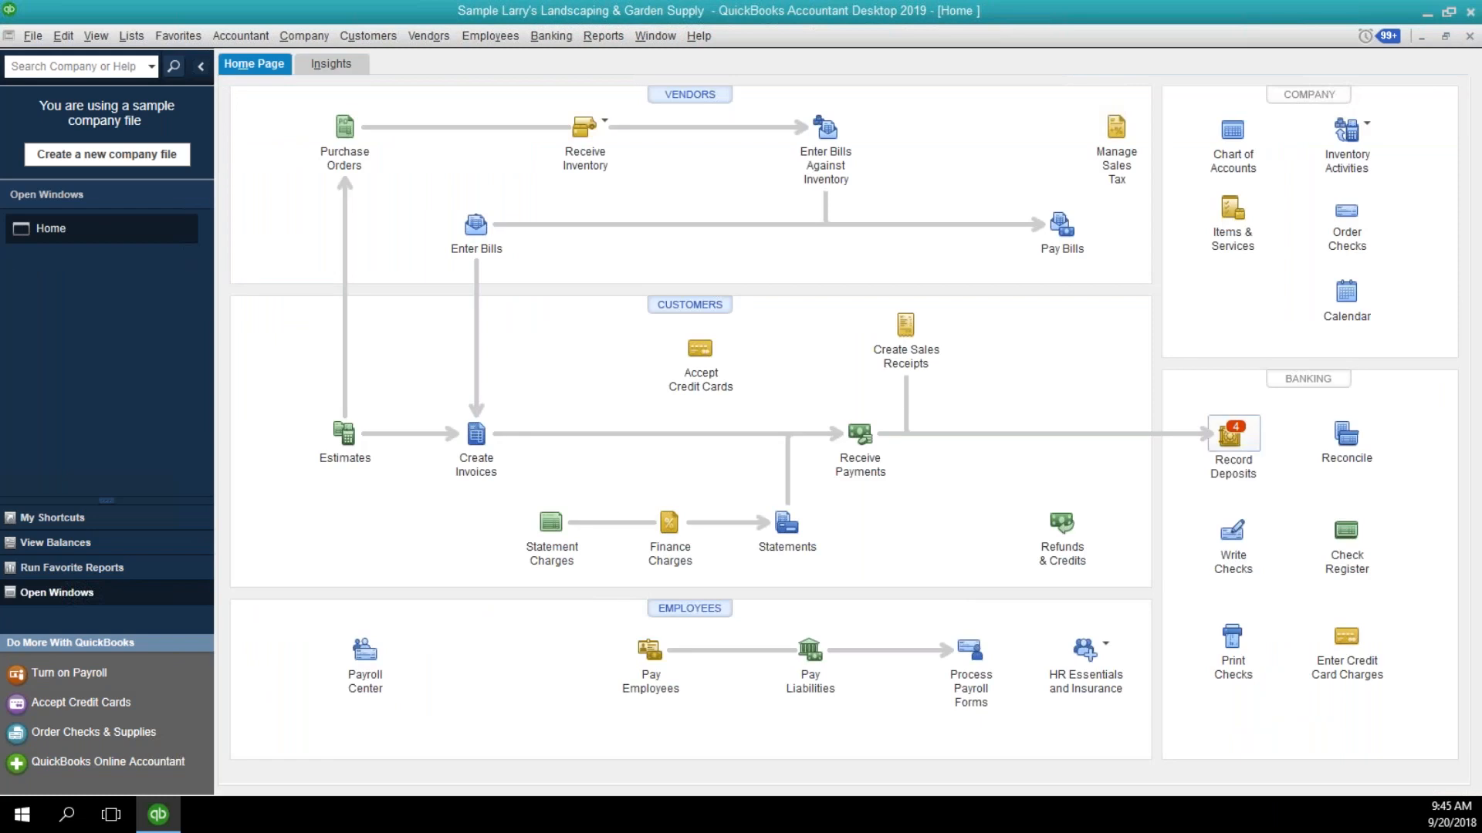
Record a deposit of the DJ's Computers barter payment into the 1100 Barter Account, then save and close it.
{"action": "left_click", "coordinate": [1230, 440]}
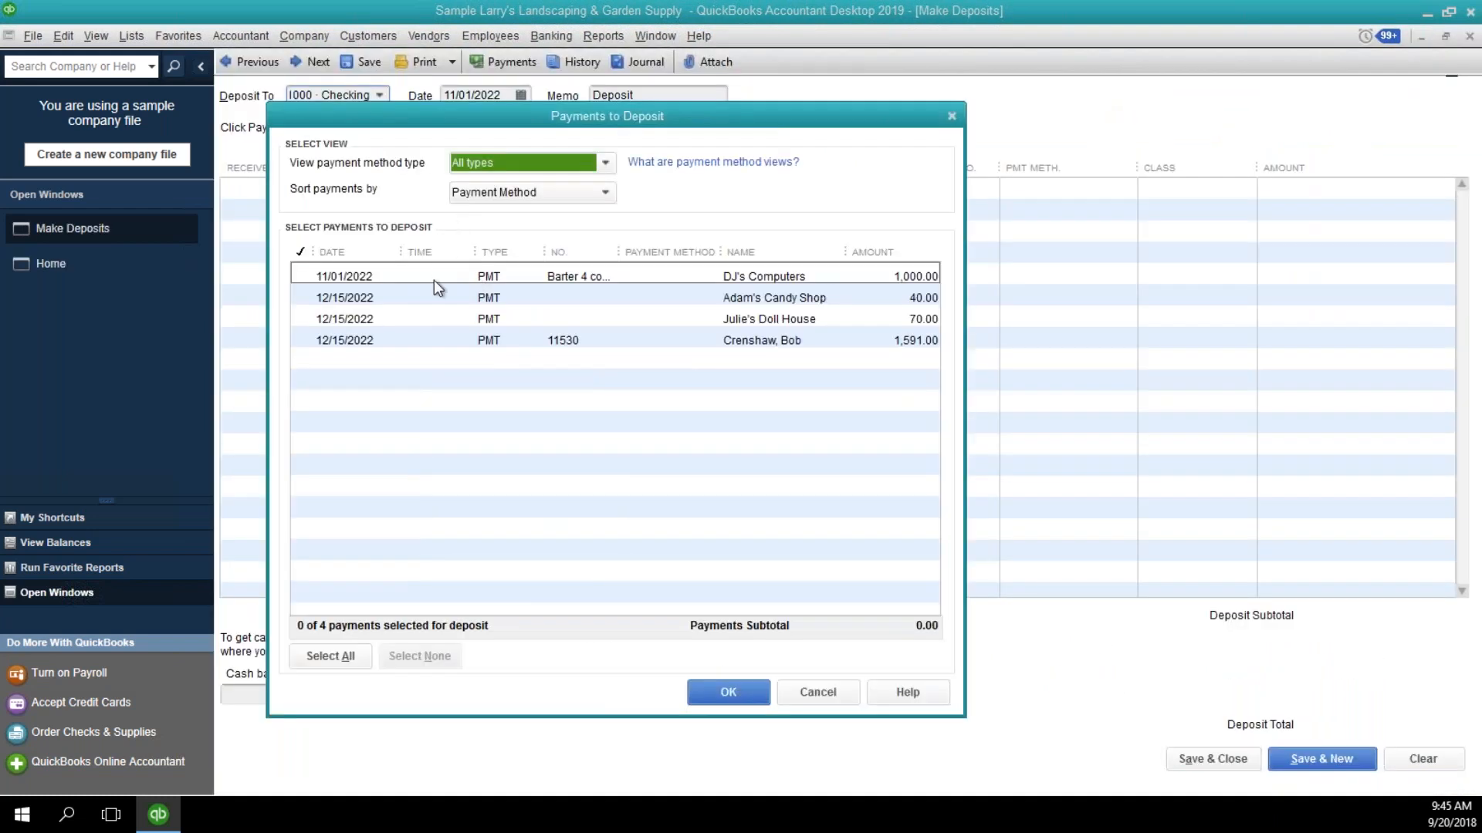
{"action": "left_click", "coordinate": [309, 275]}
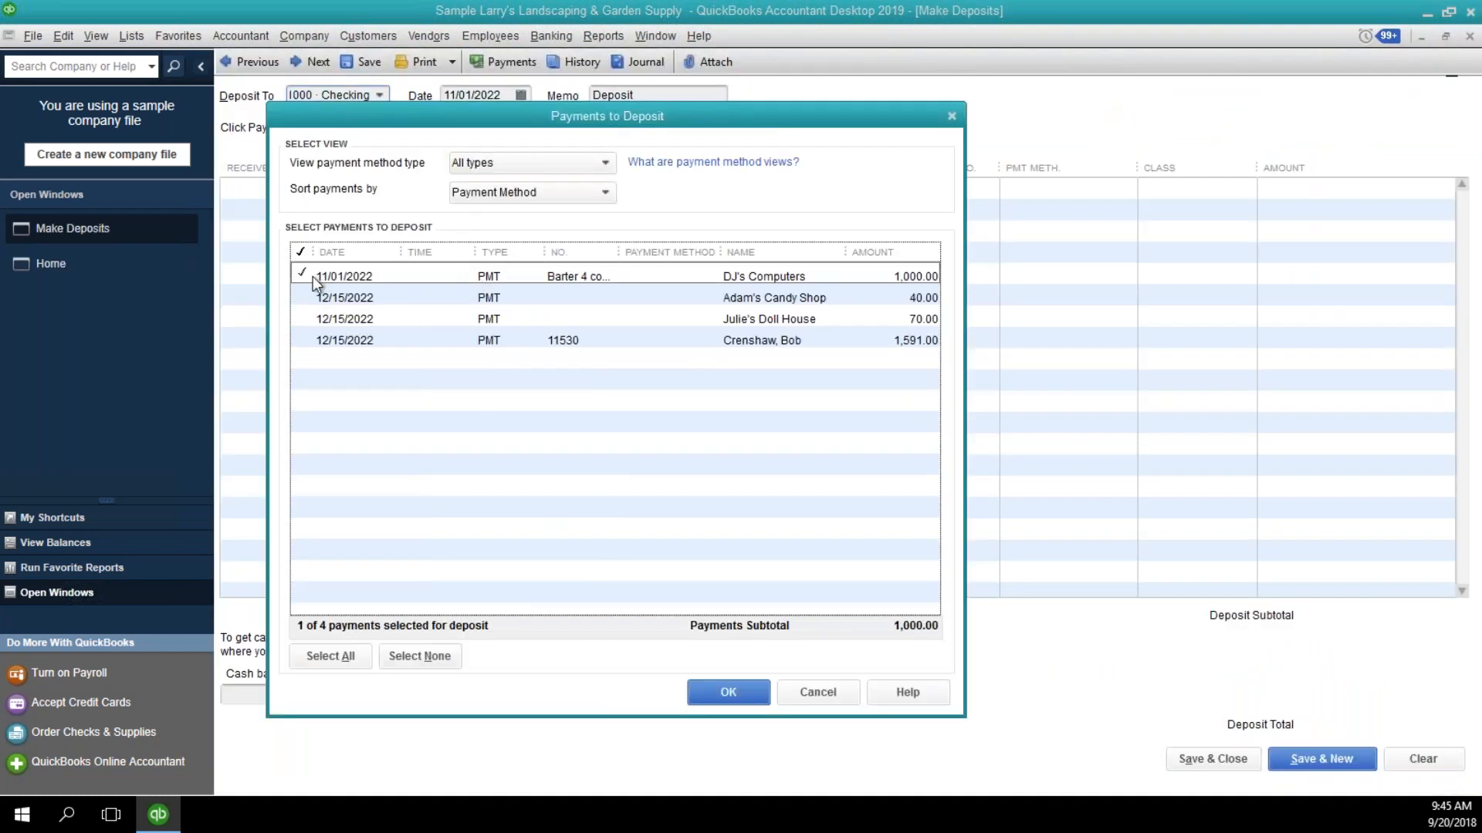
{"action": "left_click", "coordinate": [724, 698]}
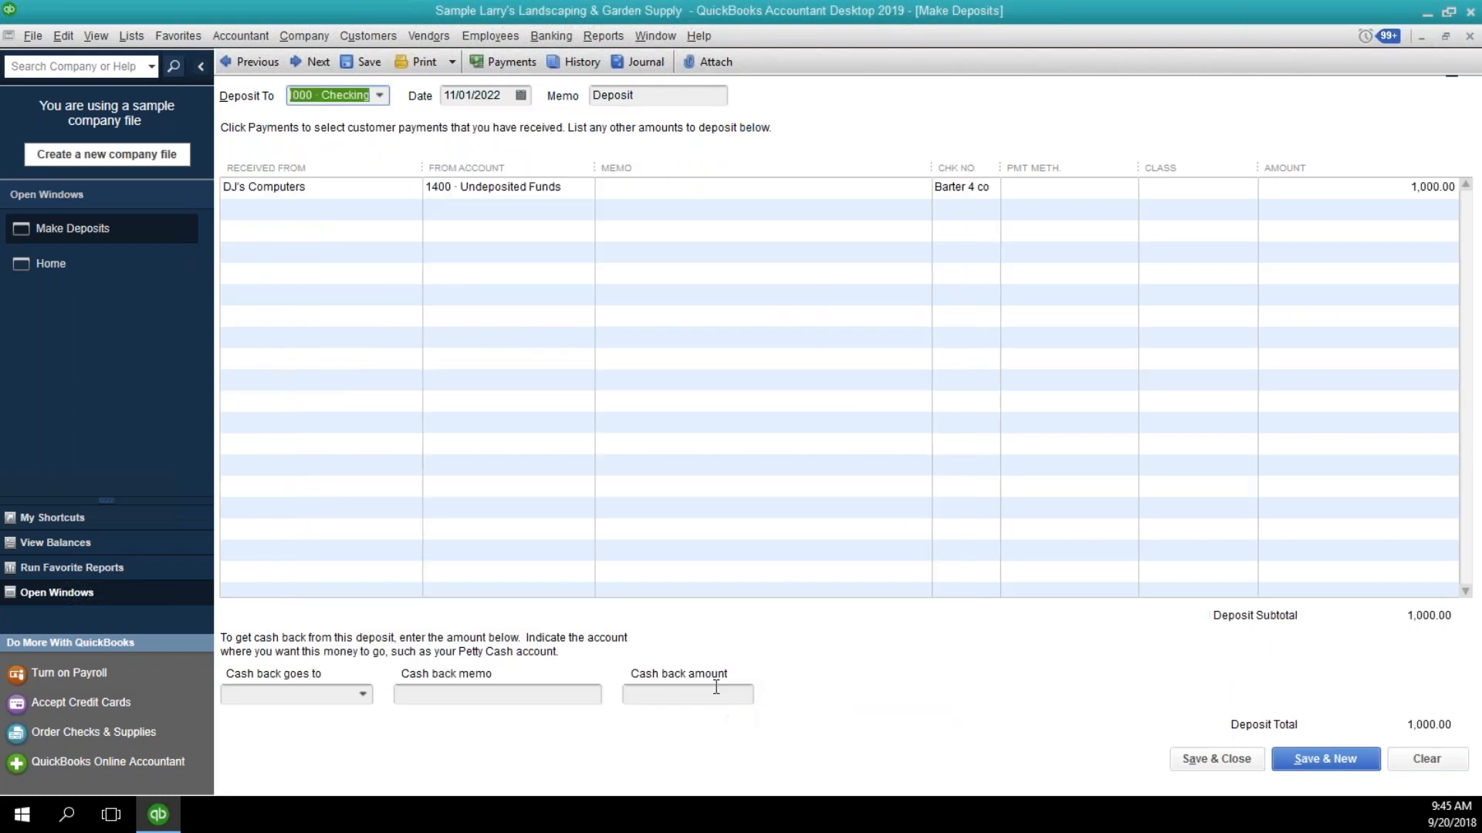
{"action": "left_click", "coordinate": [380, 95]}
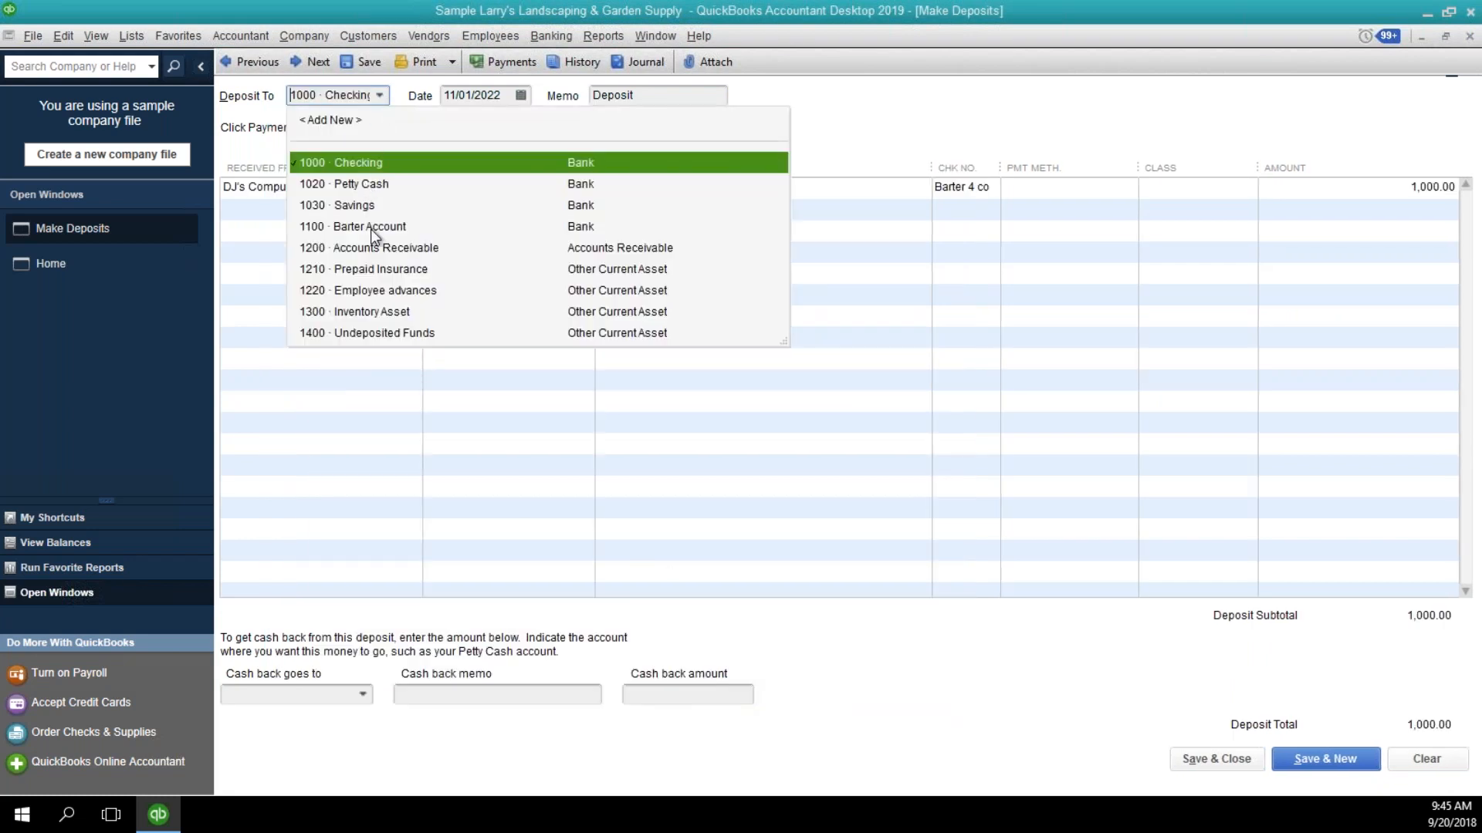
{"action": "left_click", "coordinate": [371, 227]}
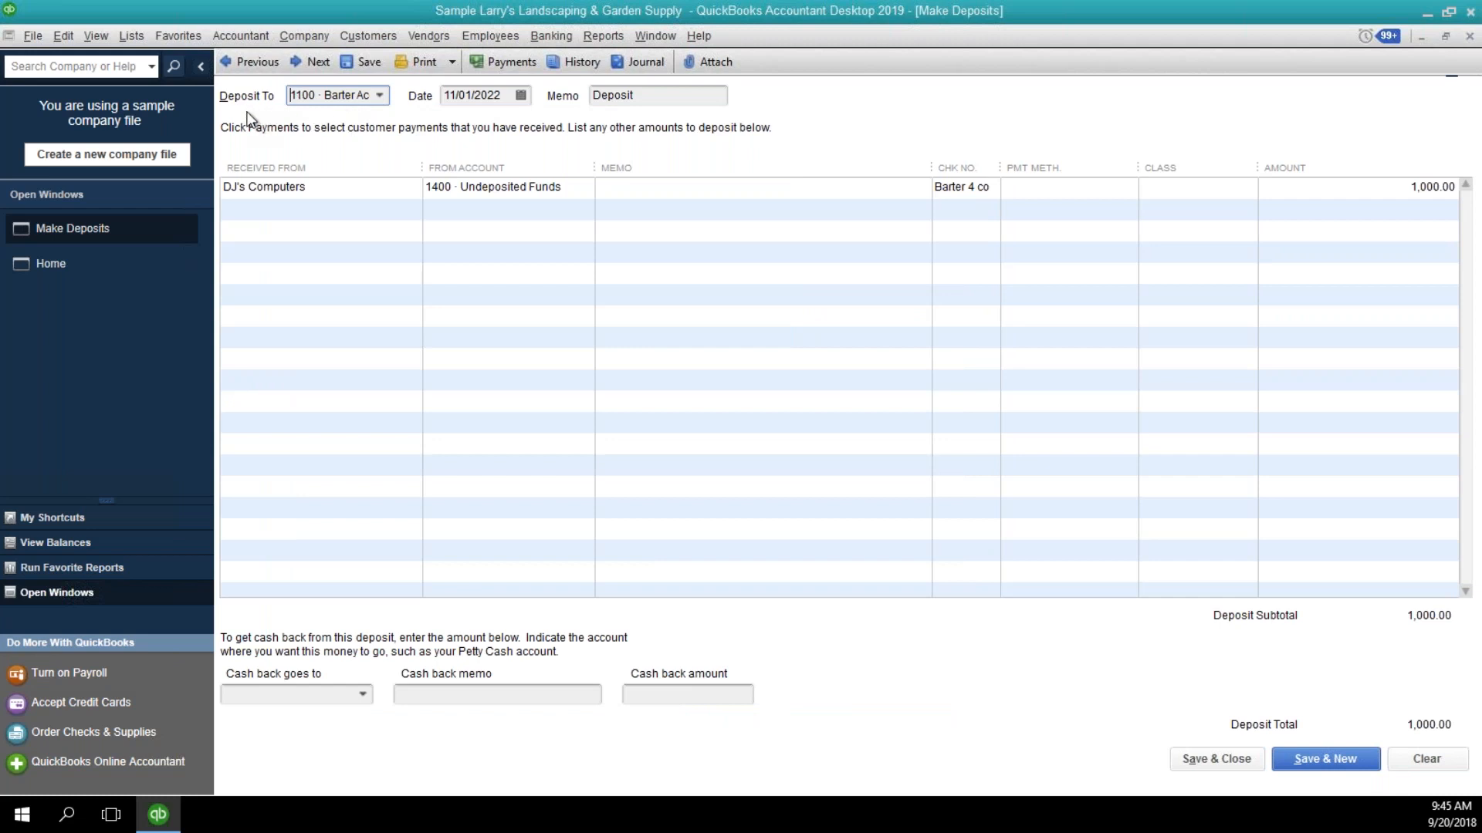
{"action": "left_click", "coordinate": [648, 196]}
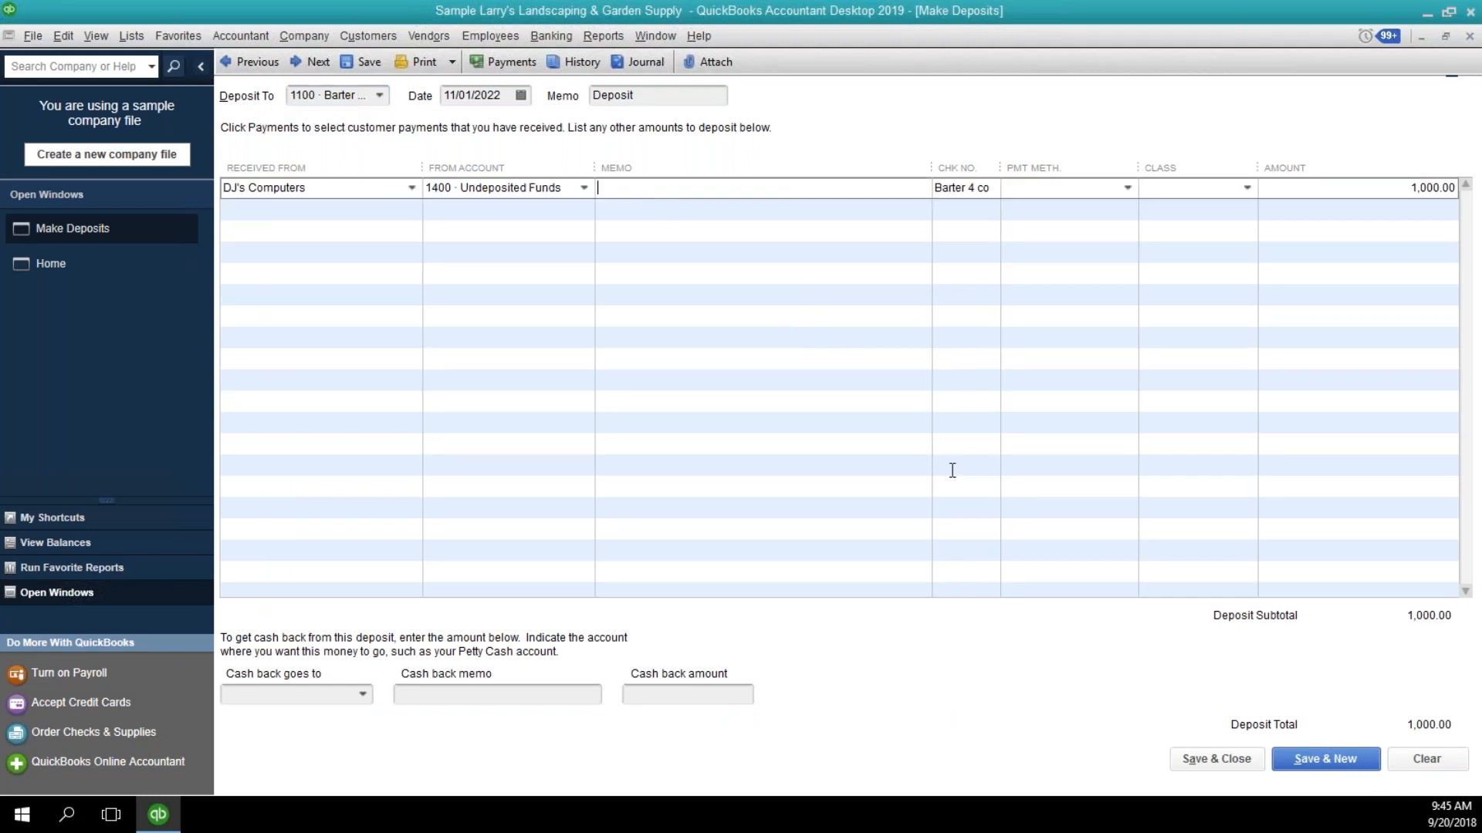
{"action": "left_click", "coordinate": [1196, 763]}
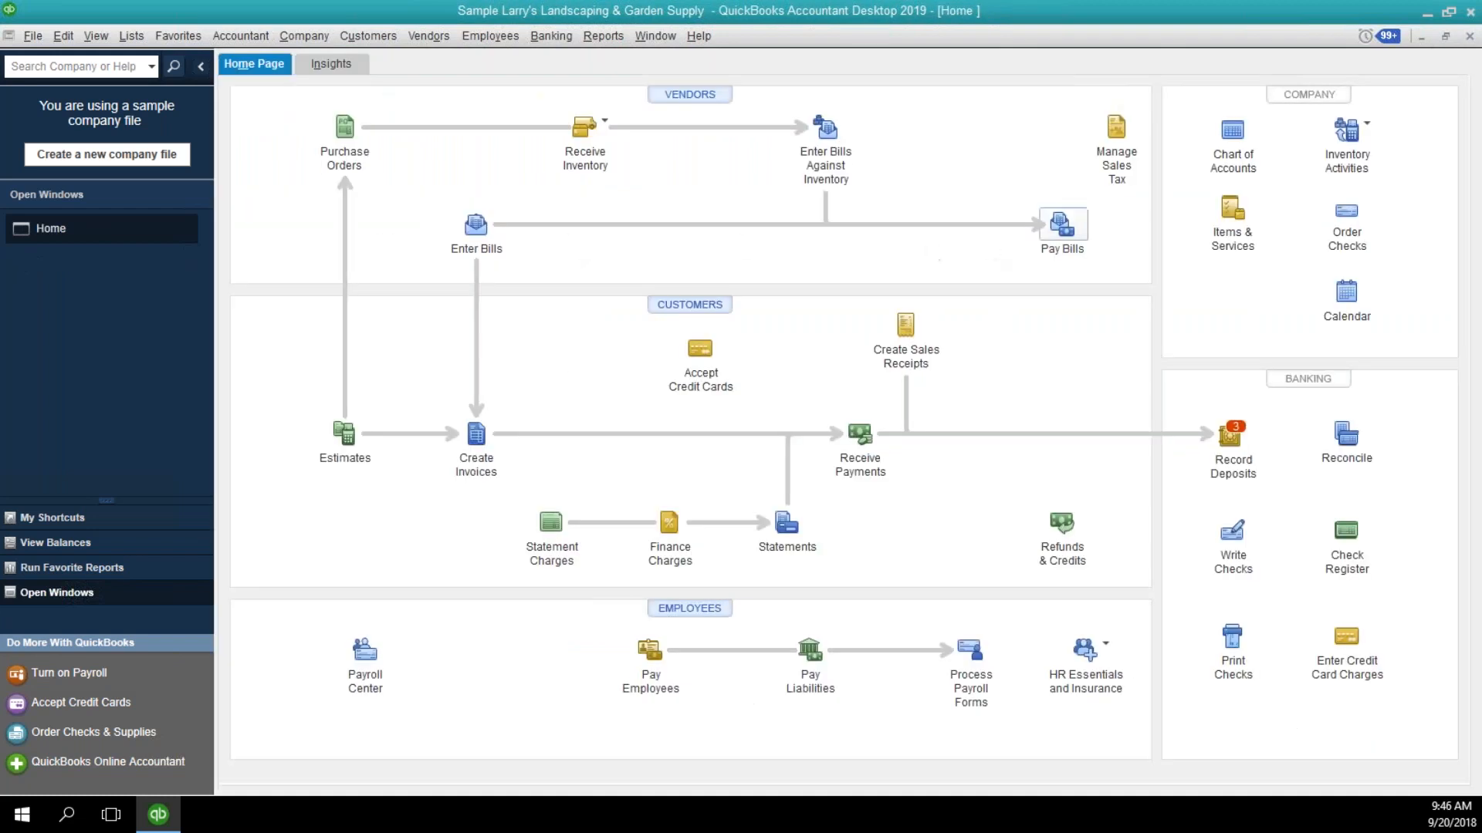
Select the Computer Services by DJ bill for payment and set the payment account to 1100 Barter Account.
{"action": "left_click", "coordinate": [1061, 225]}
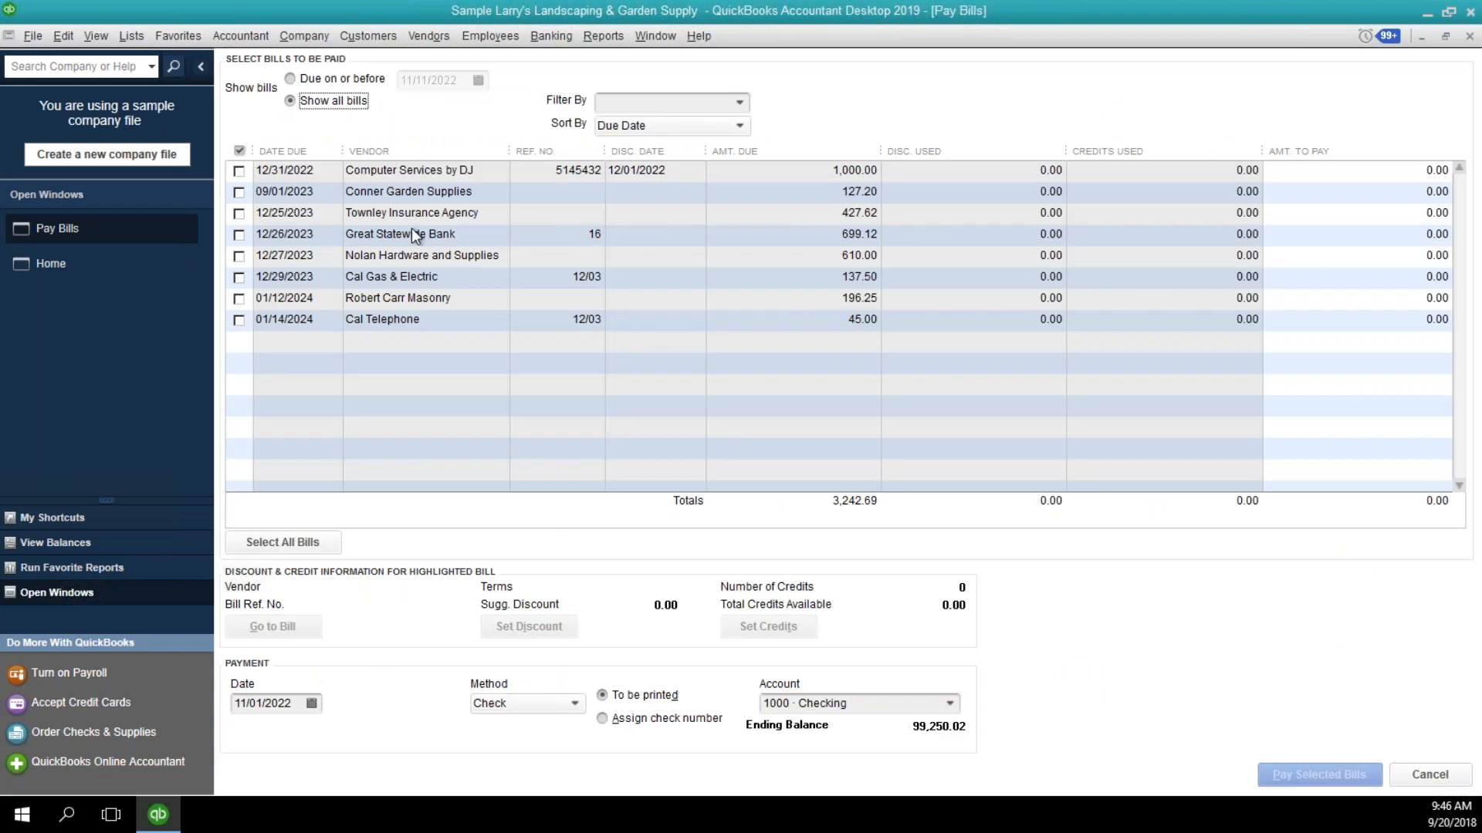
{"action": "left_click", "coordinate": [239, 172]}
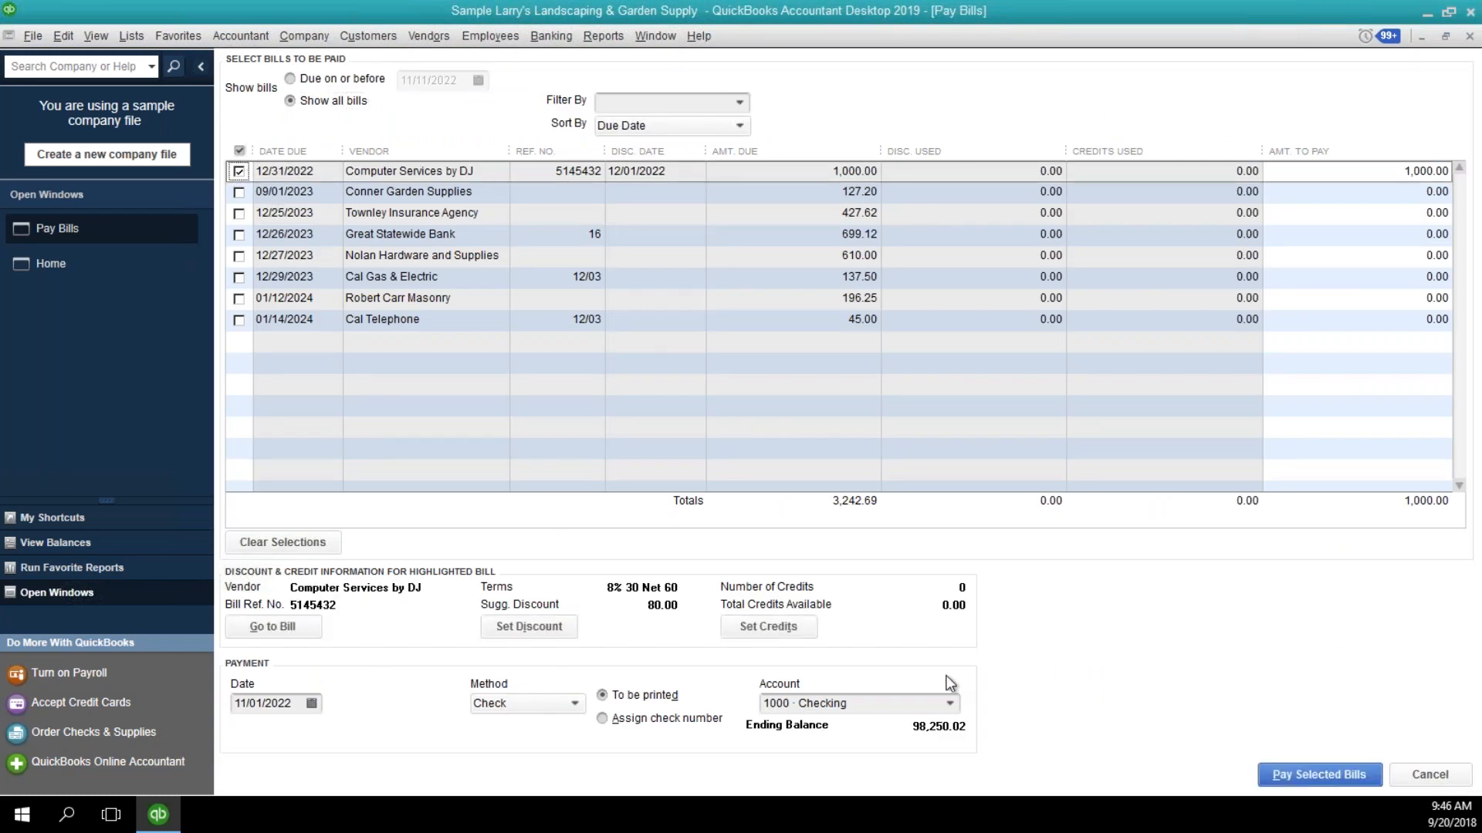
{"action": "left_click", "coordinate": [948, 704]}
{"action": "left_click", "coordinate": [852, 674]}
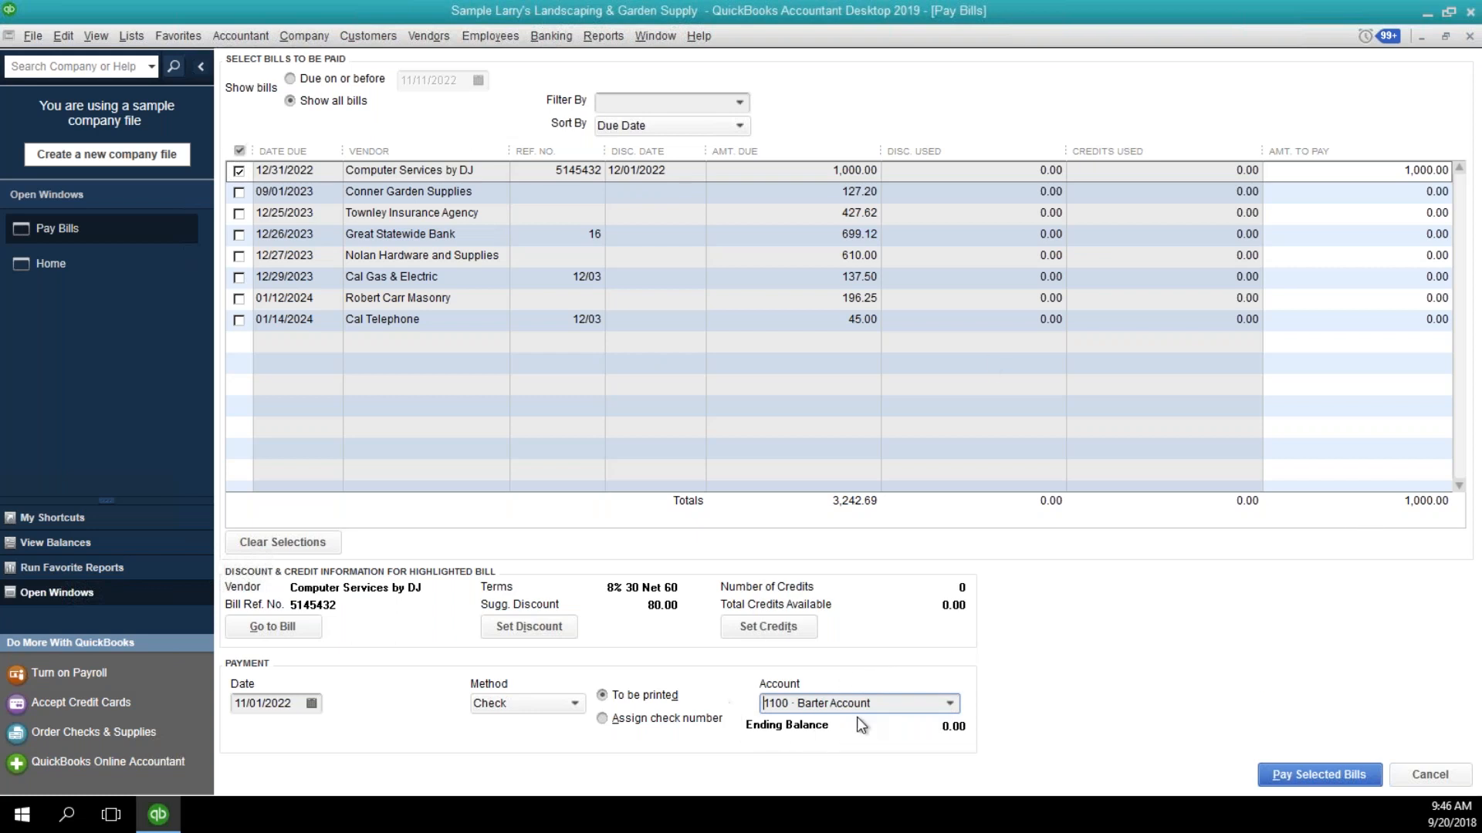
Pay the selected Computer Services by DJ bill from the barter account and finish the payment.
{"action": "left_click", "coordinate": [1282, 775]}
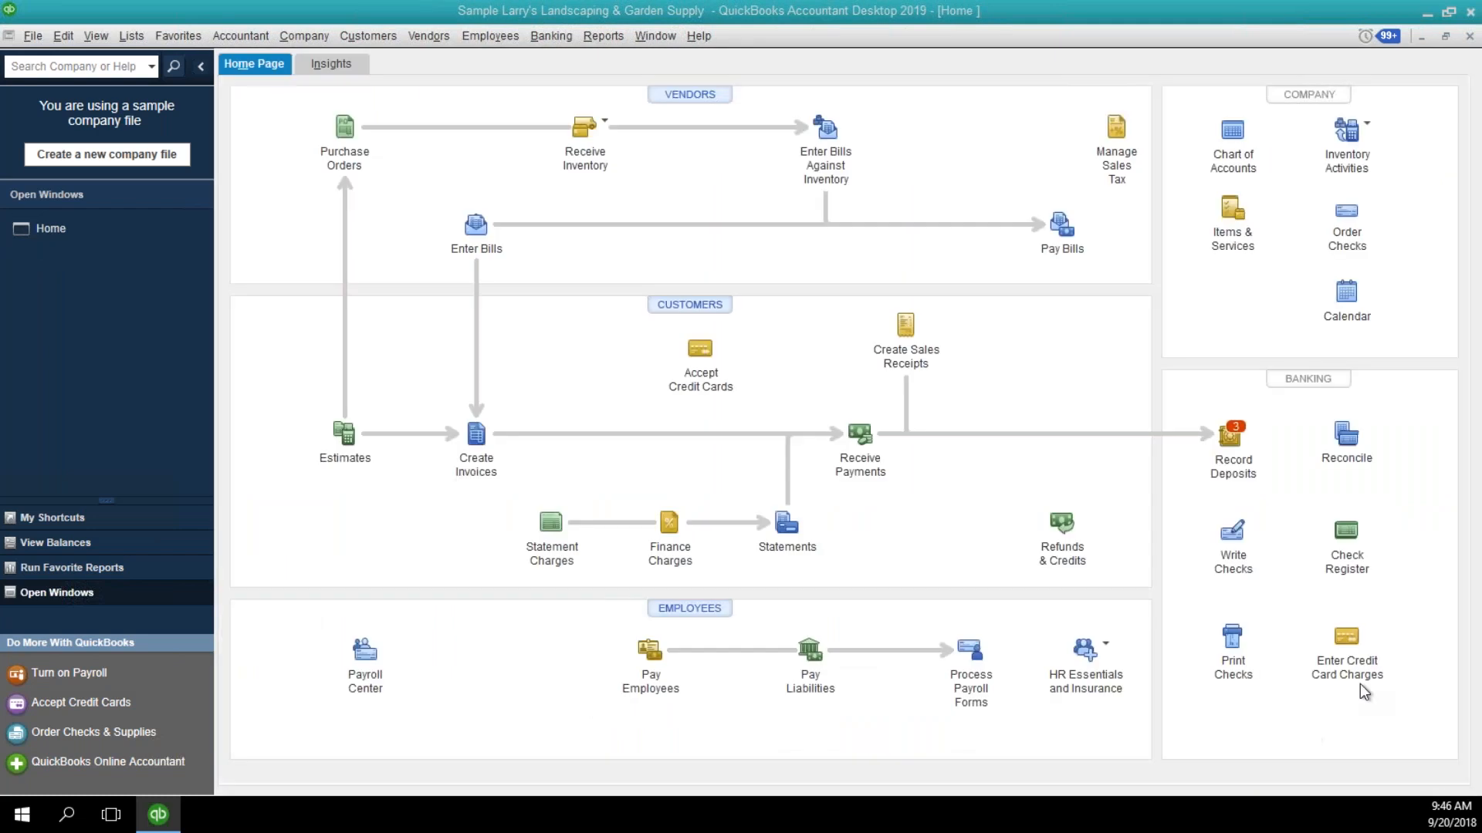
{"action": "left_click", "coordinate": [1063, 529]}
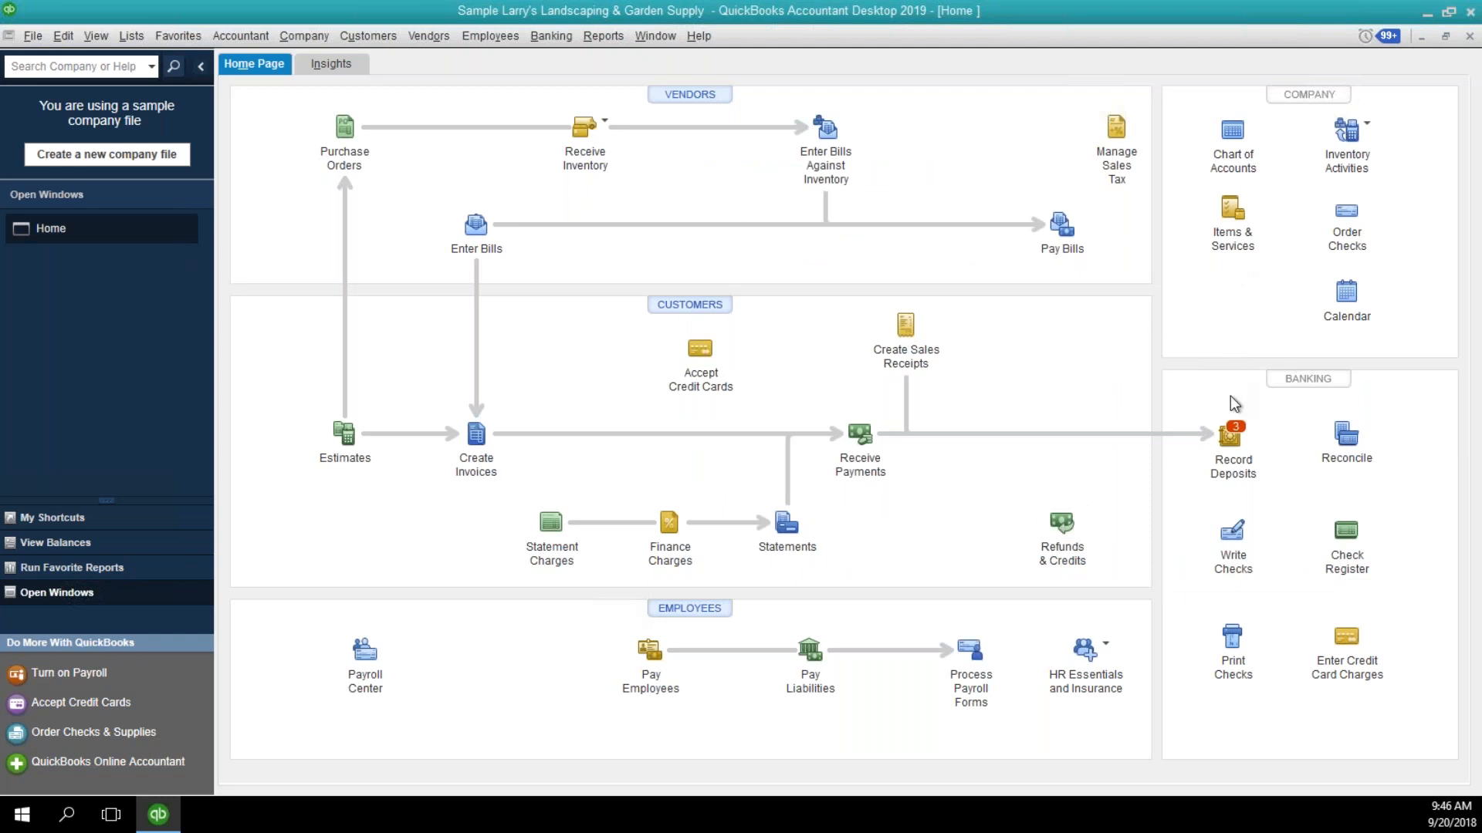
Run the A/R Aging Summary, drill into the DJ's Computers total and invoice 150, and return to the summary.
{"action": "left_click", "coordinate": [602, 38]}
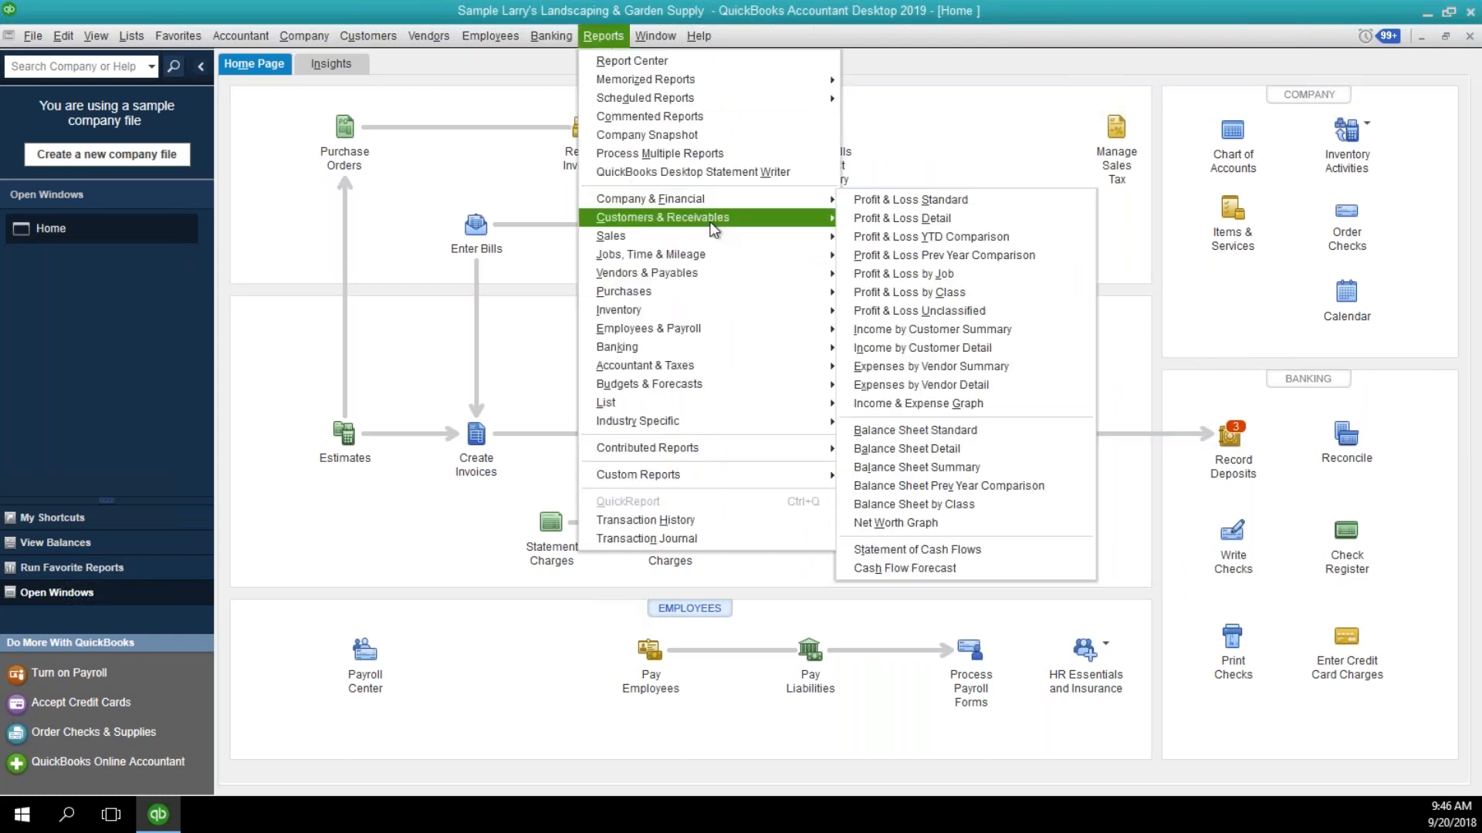
{"action": "mouse_move", "coordinate": [799, 220]}
{"action": "left_click", "coordinate": [855, 219]}
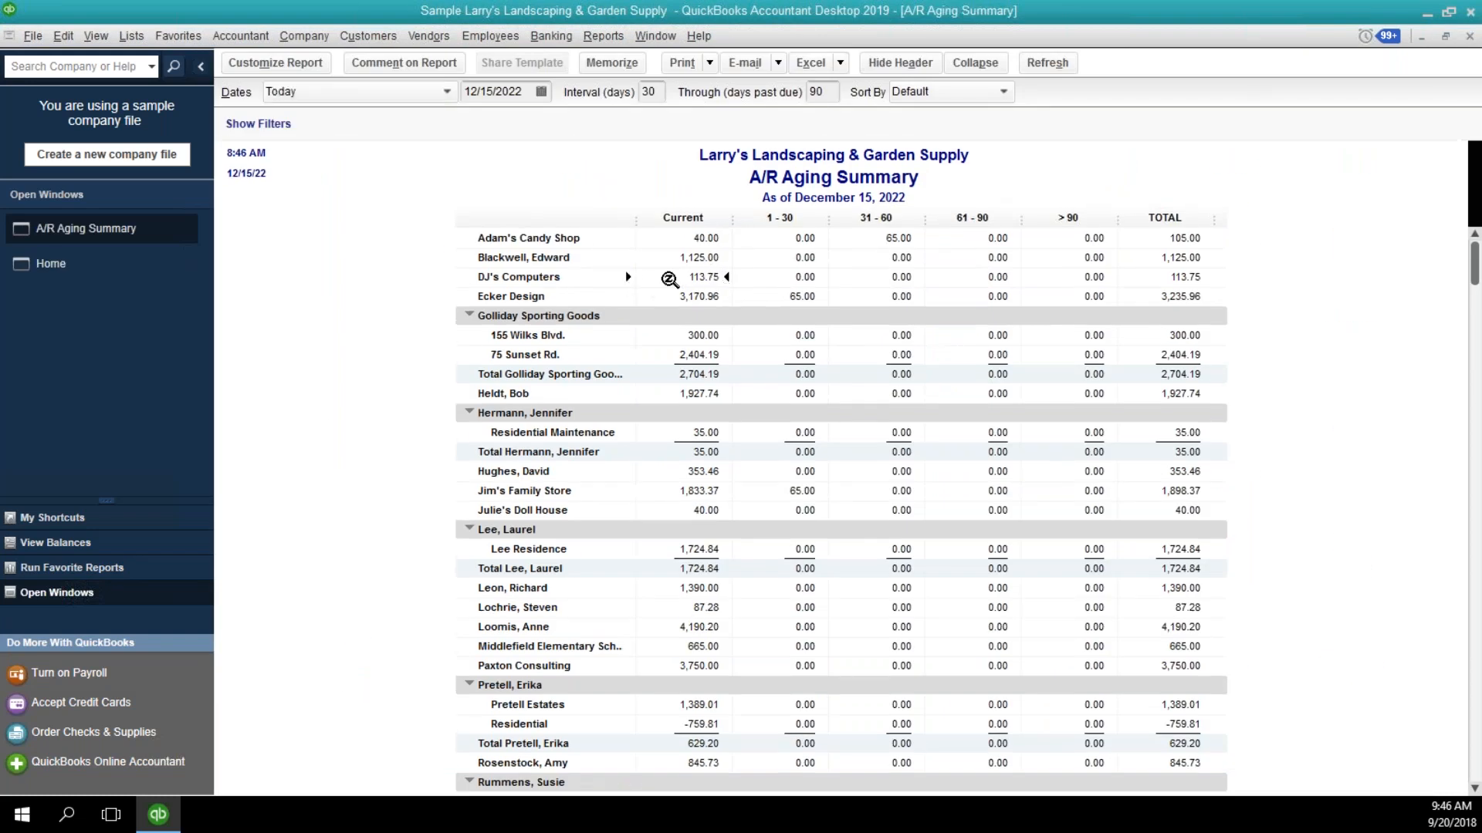
{"action": "double_click", "coordinate": [1192, 283]}
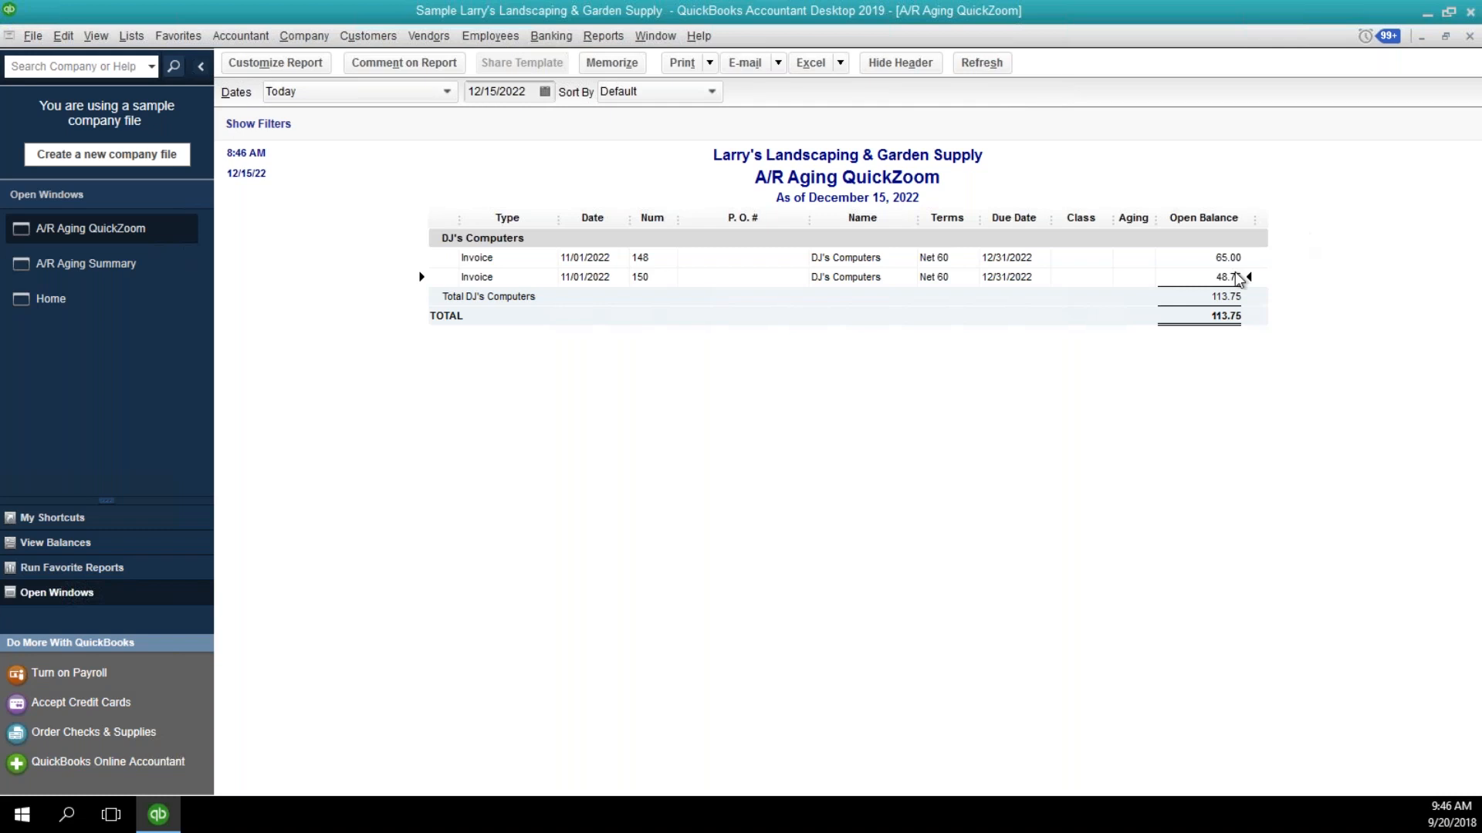
{"action": "double_click", "coordinate": [1236, 274]}
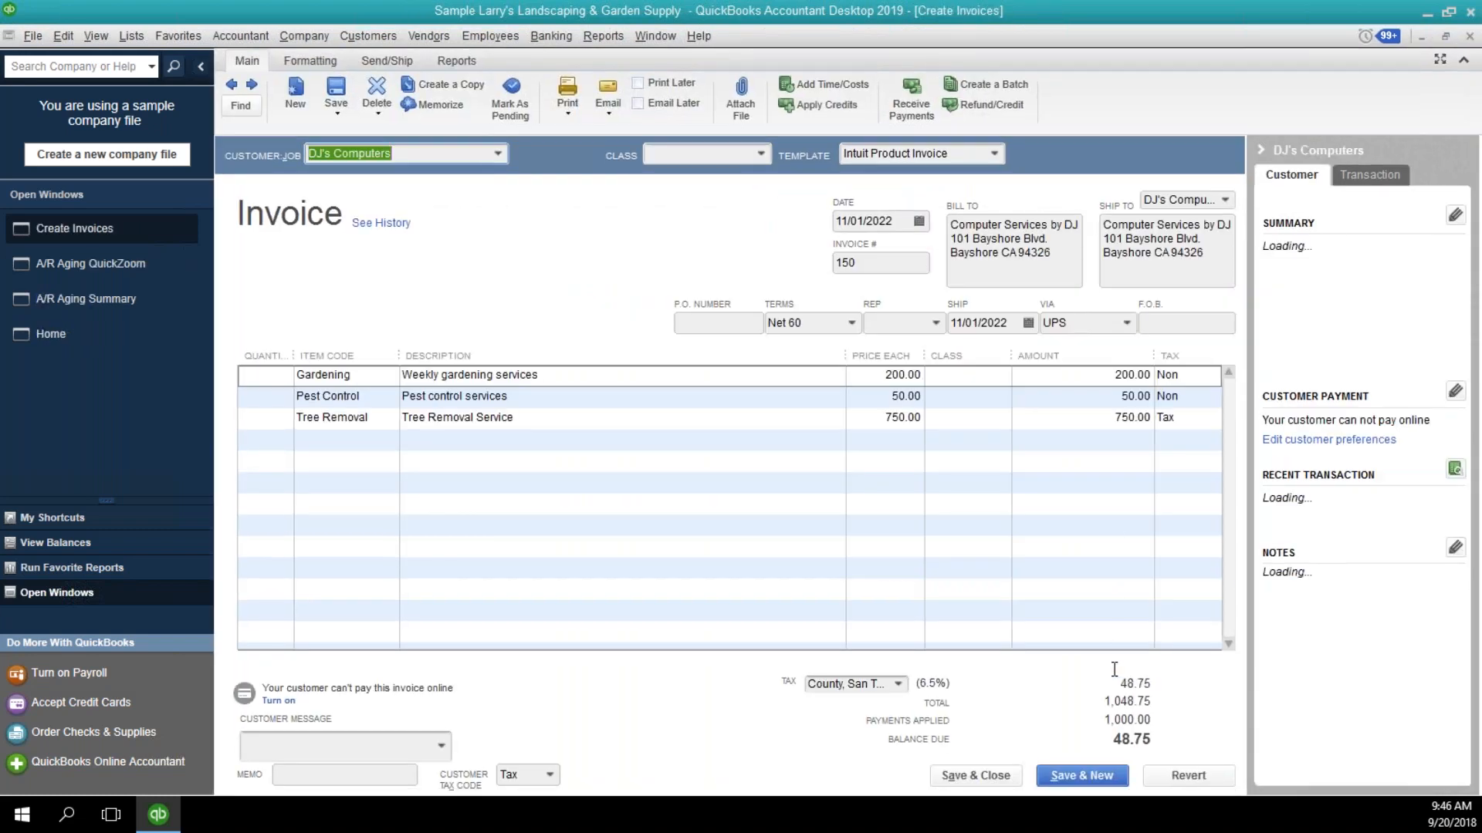
{"action": "left_click", "coordinate": [1469, 38]}
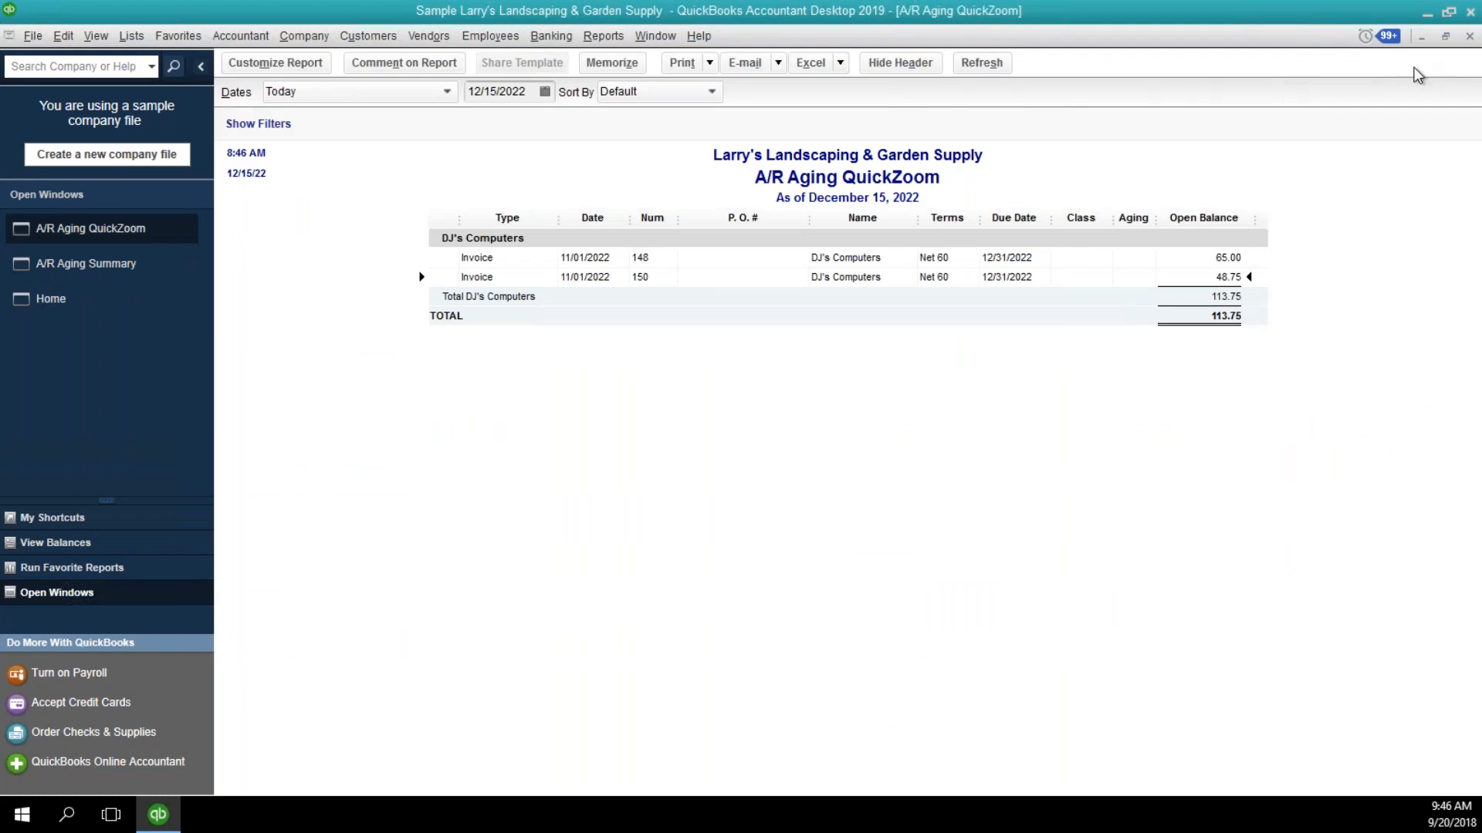
Run the A/P Aging Summary to check the vendor balances, and close both aging reports.
{"action": "left_click", "coordinate": [648, 36]}
{"action": "mouse_move", "coordinate": [616, 37]}
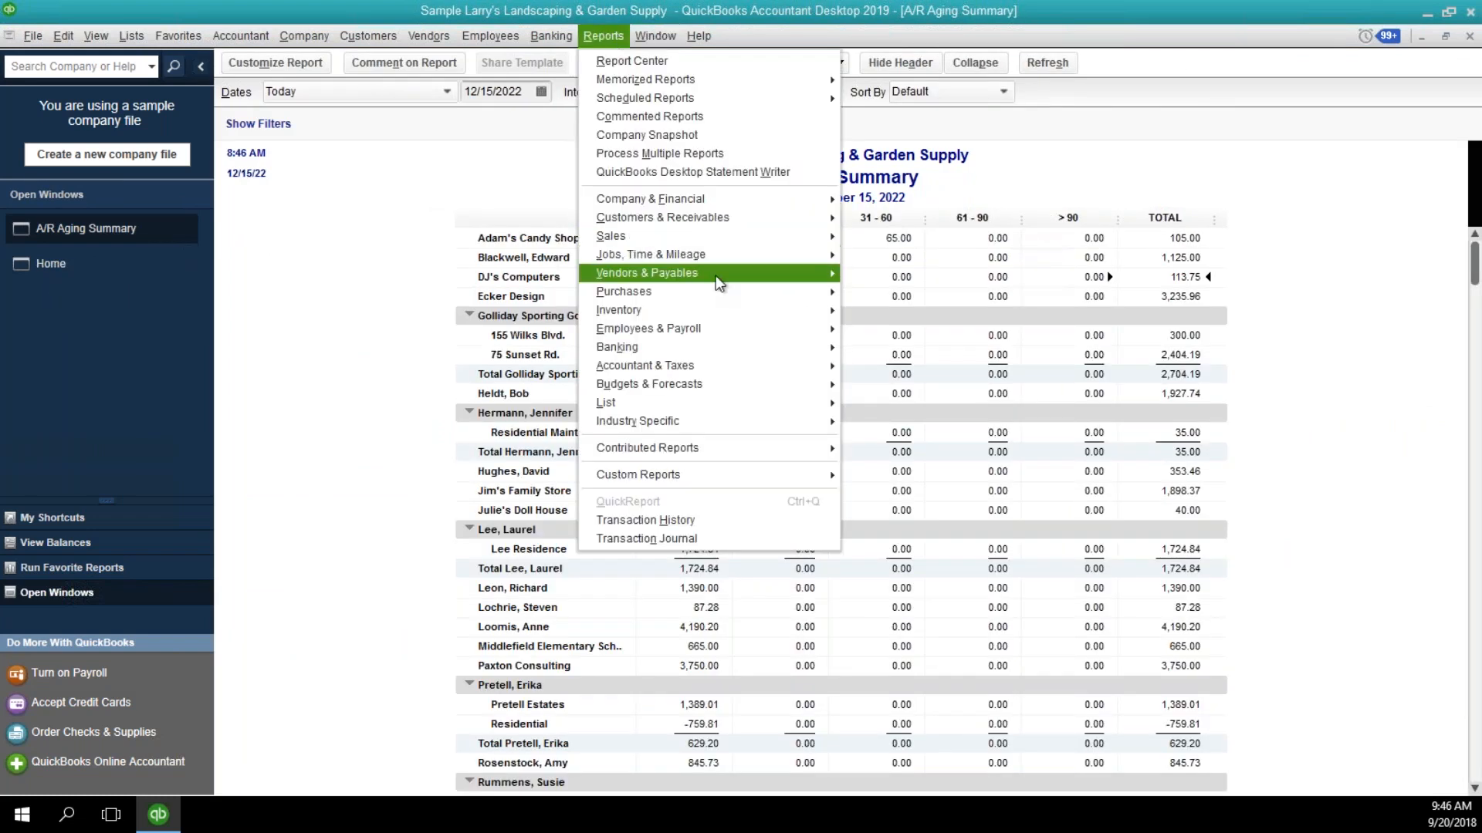
{"action": "mouse_move", "coordinate": [694, 273]}
{"action": "left_click", "coordinate": [872, 276]}
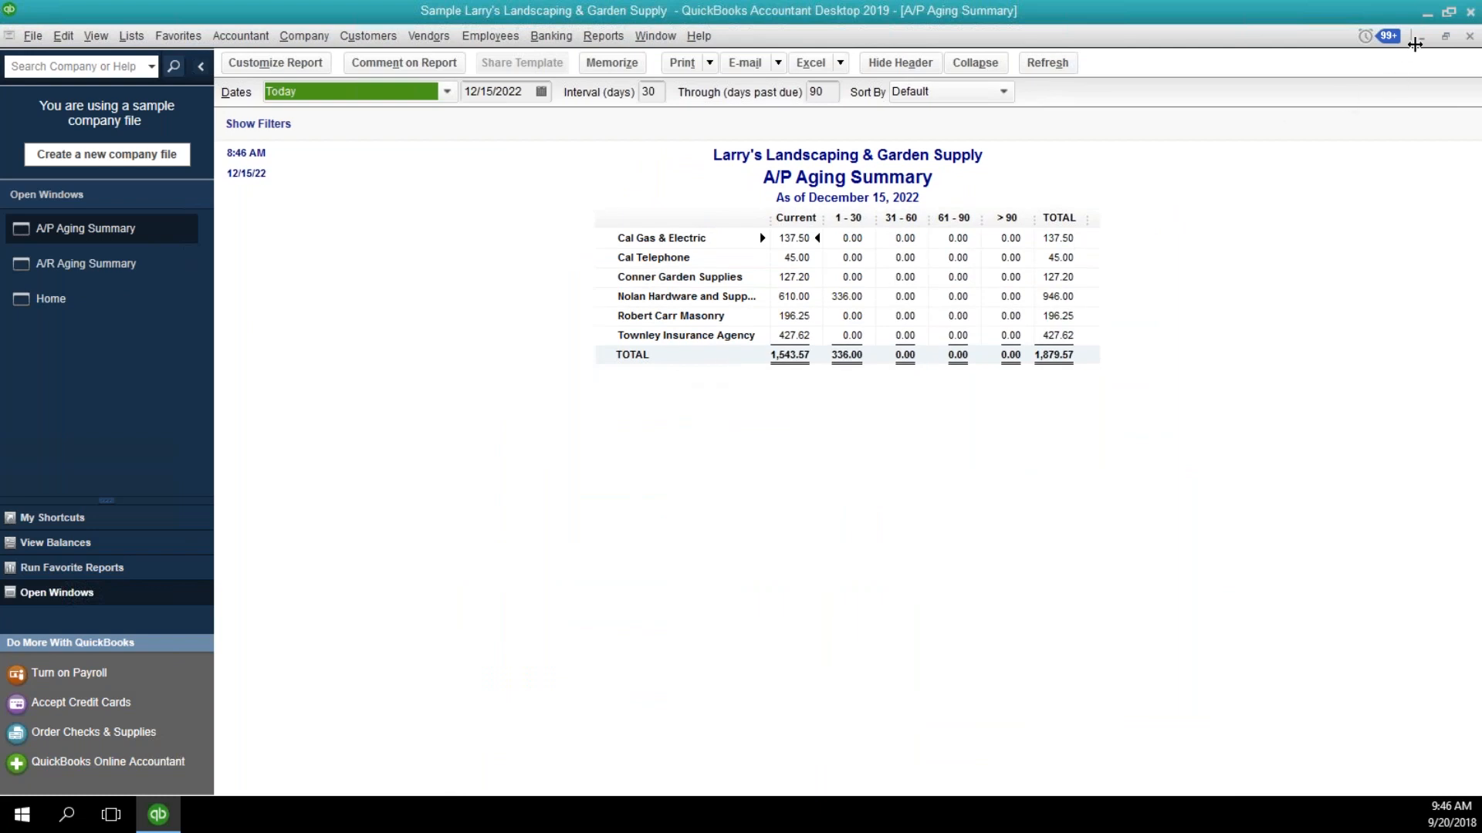
{"action": "left_click", "coordinate": [1469, 36]}
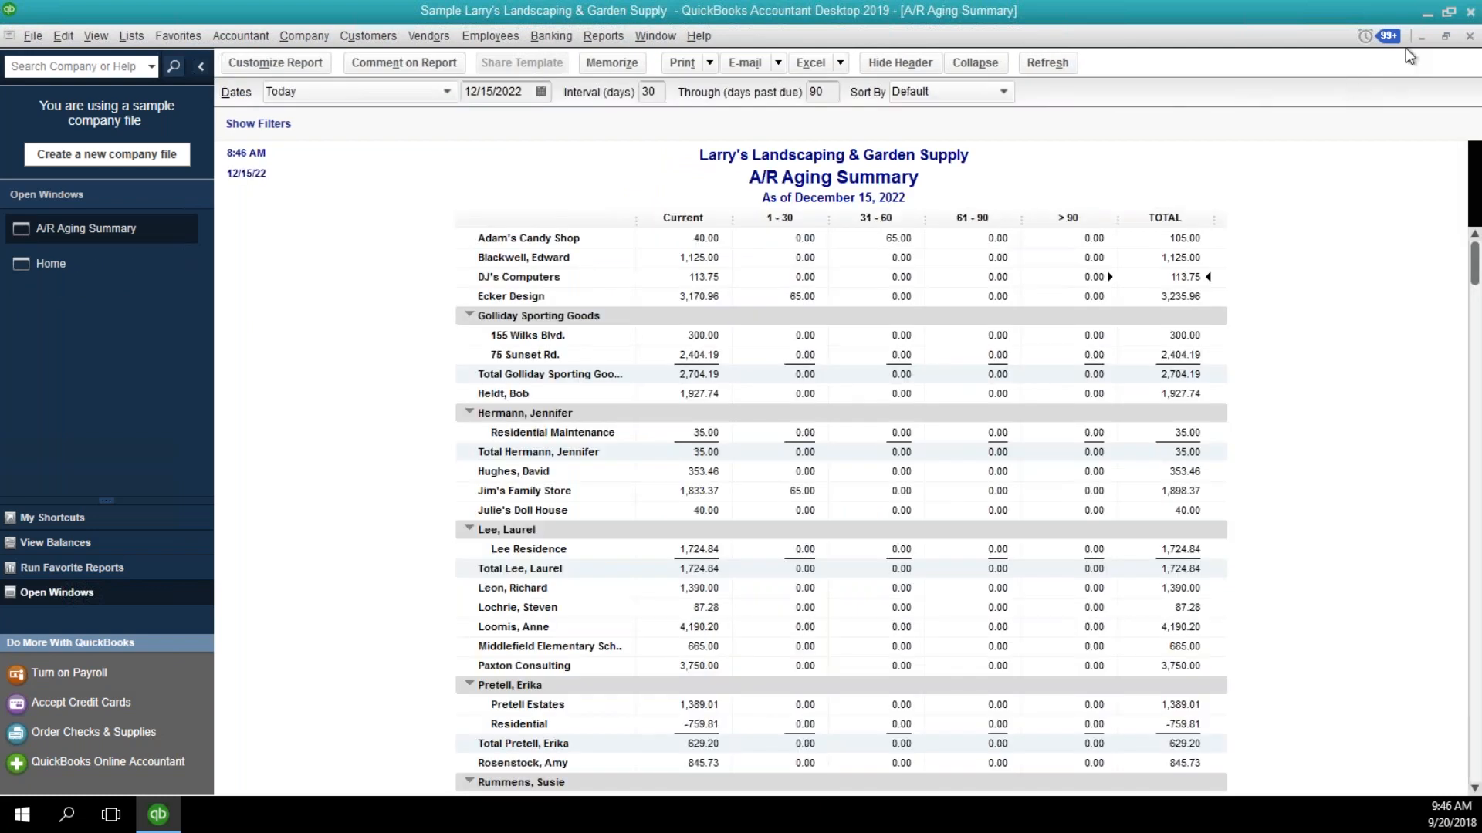
{"action": "left_click", "coordinate": [1468, 37]}
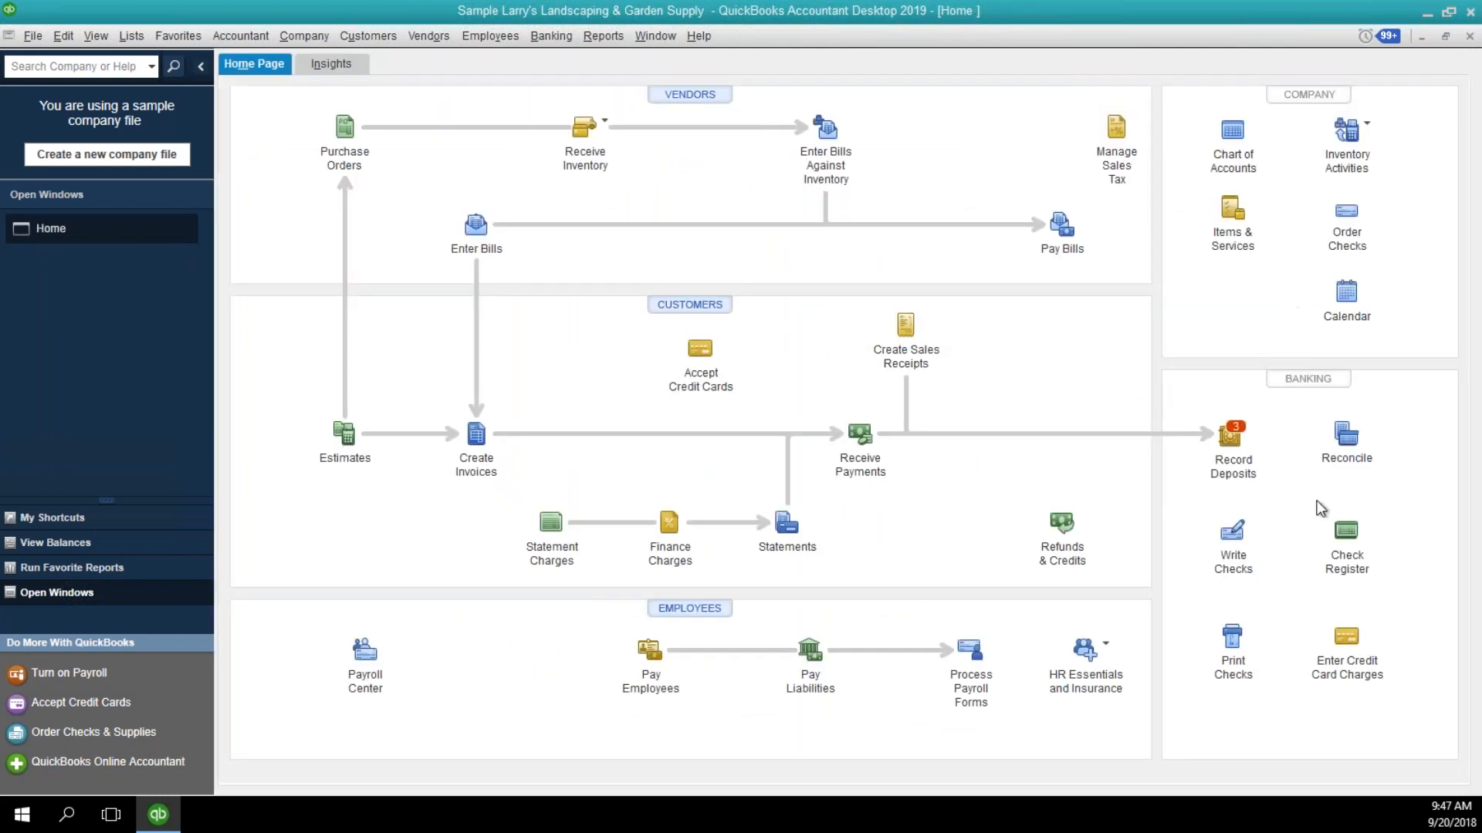
Open the 1100 Barter Account register, review the Computer Services by DJ and DJ's Computers entries, and close the register.
{"action": "left_click", "coordinate": [1342, 531]}
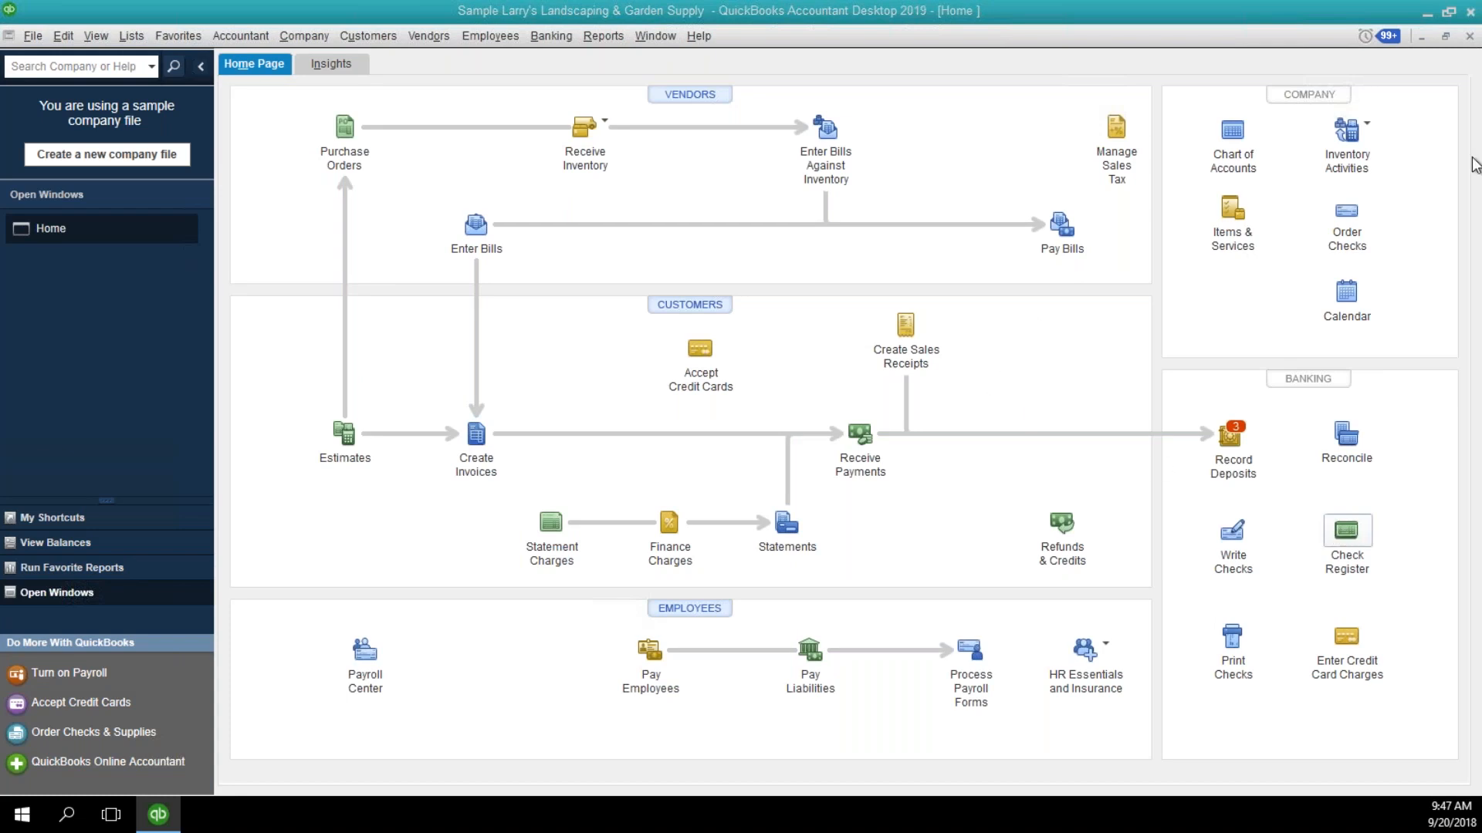
{"action": "left_click", "coordinate": [853, 168]}
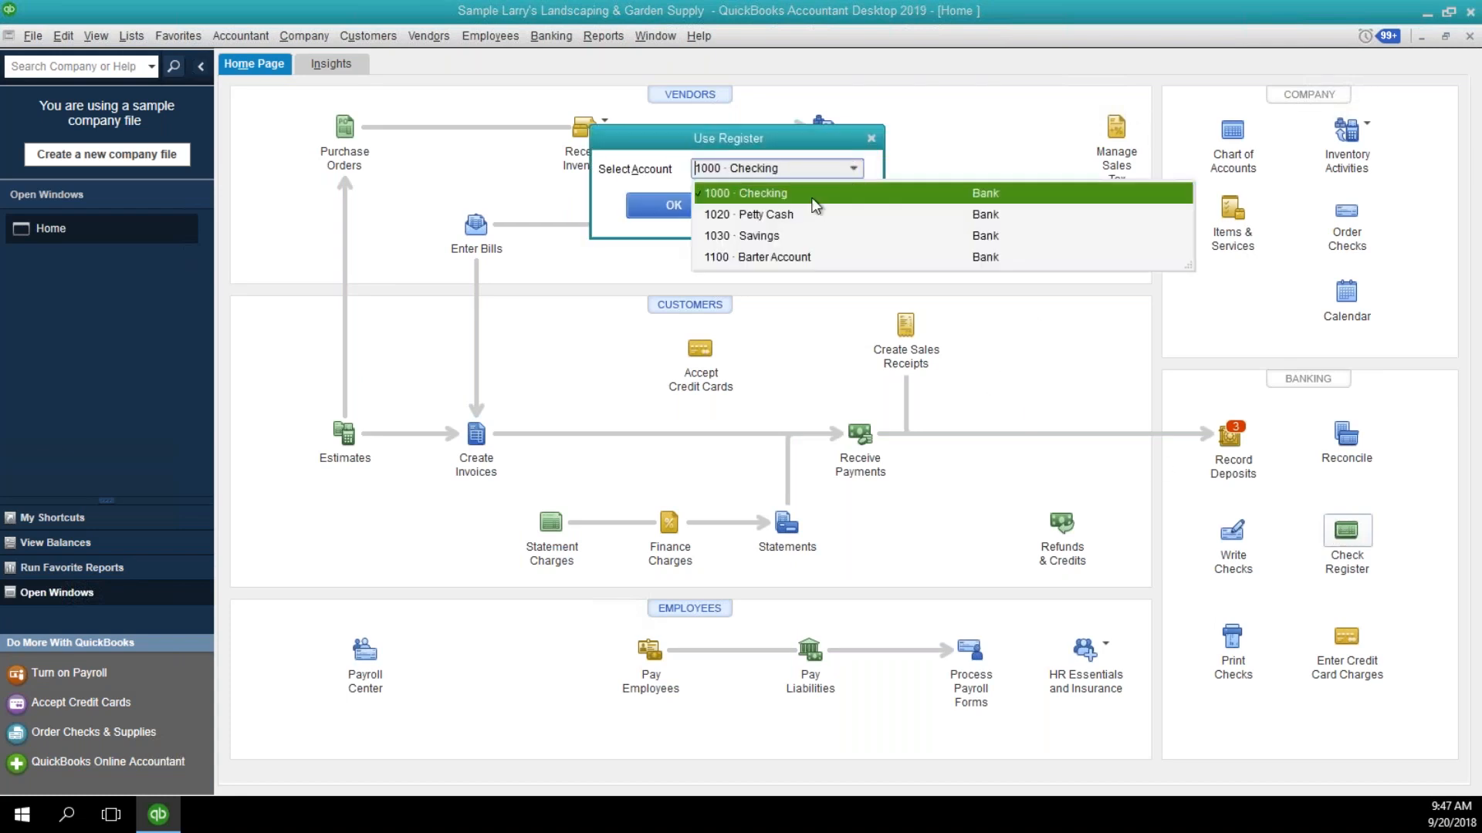
{"action": "left_click", "coordinate": [776, 256]}
{"action": "left_click", "coordinate": [679, 207]}
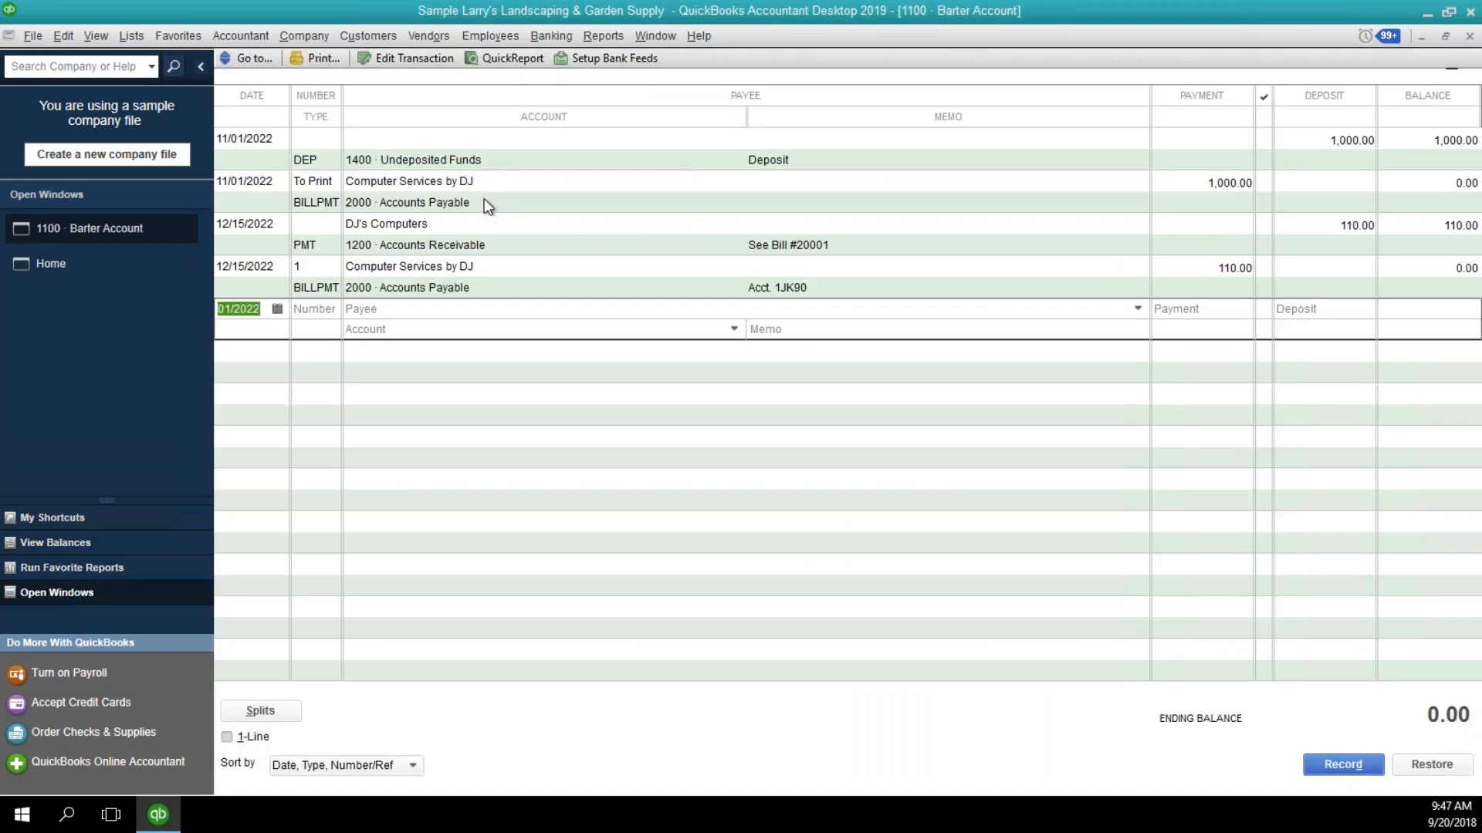
{"action": "left_click", "coordinate": [485, 184]}
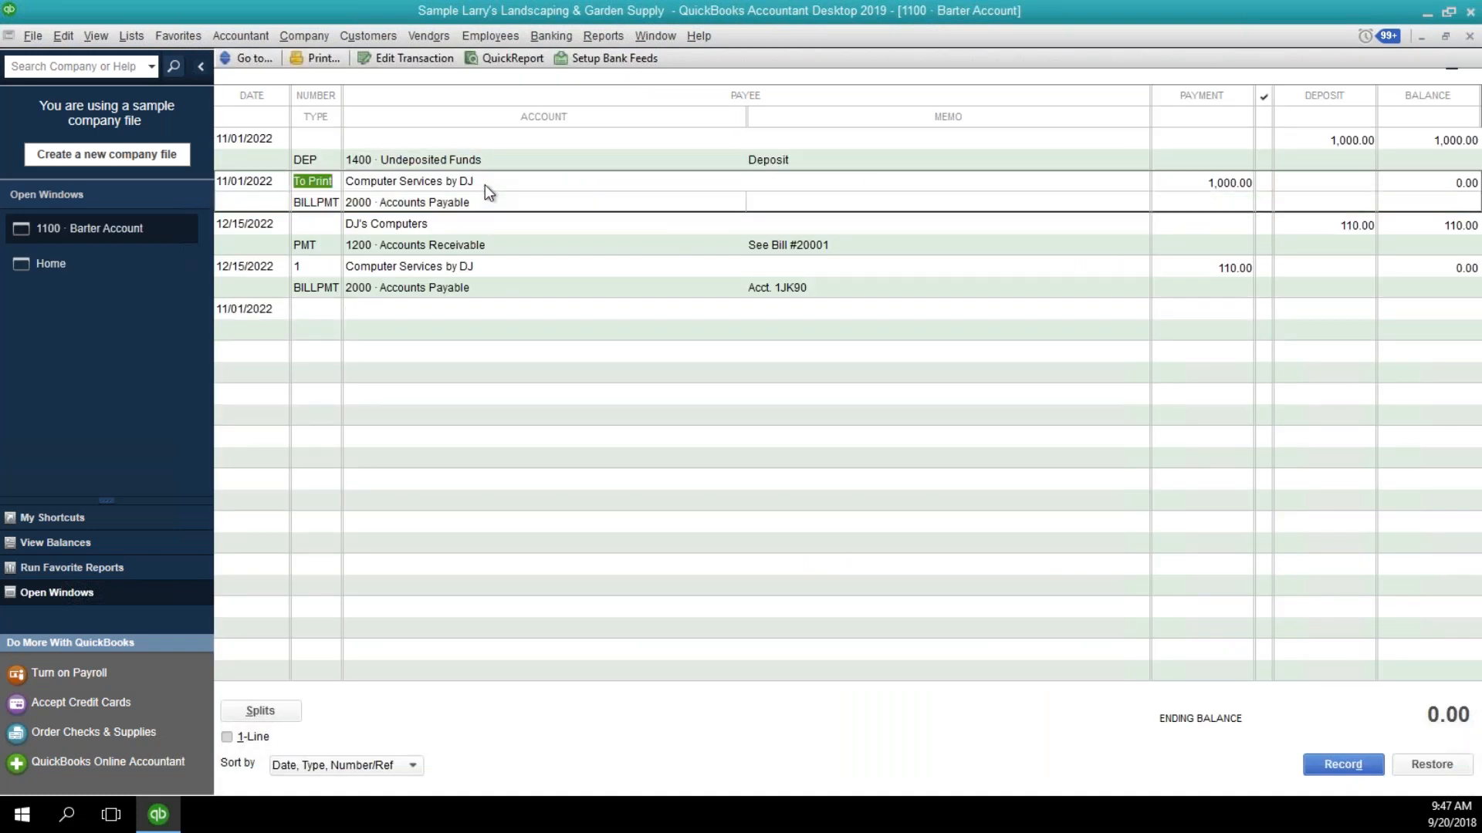
{"action": "left_click", "coordinate": [495, 247]}
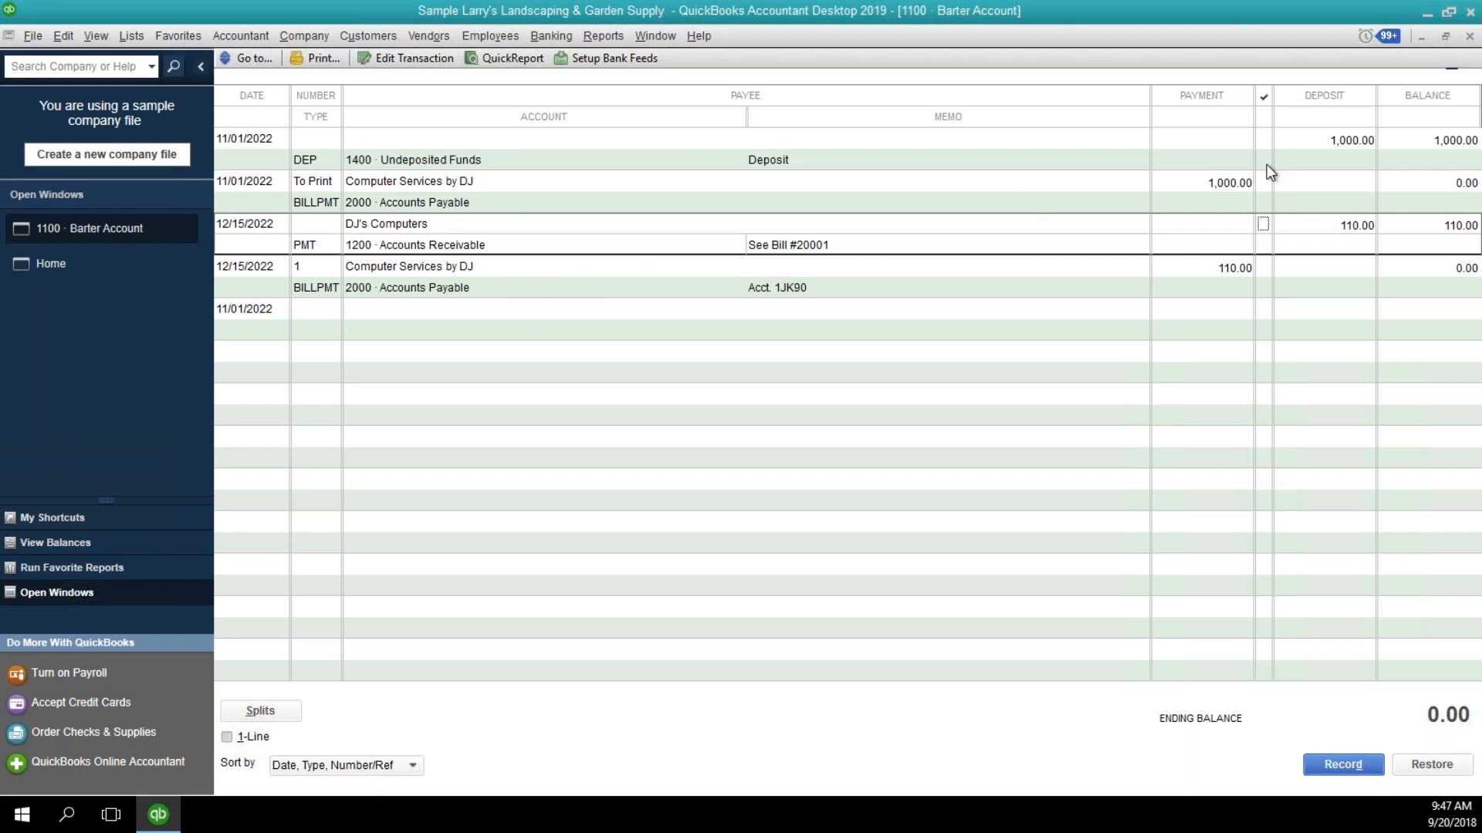
{"action": "left_click", "coordinate": [1469, 36]}
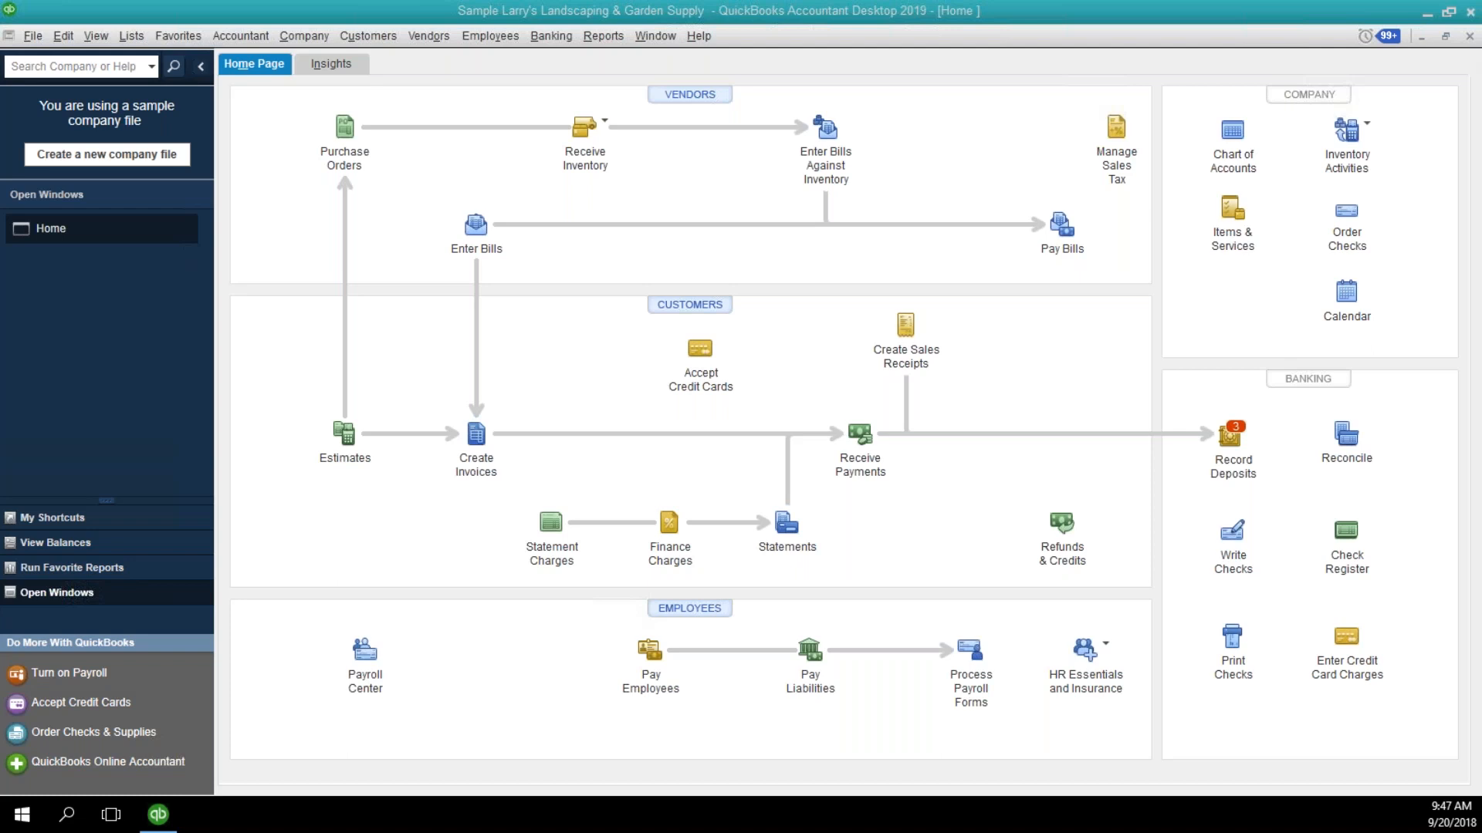
Start an invoice for Adam's Candy Shop and view the items available for its first line.
{"action": "left_click", "coordinate": [476, 439]}
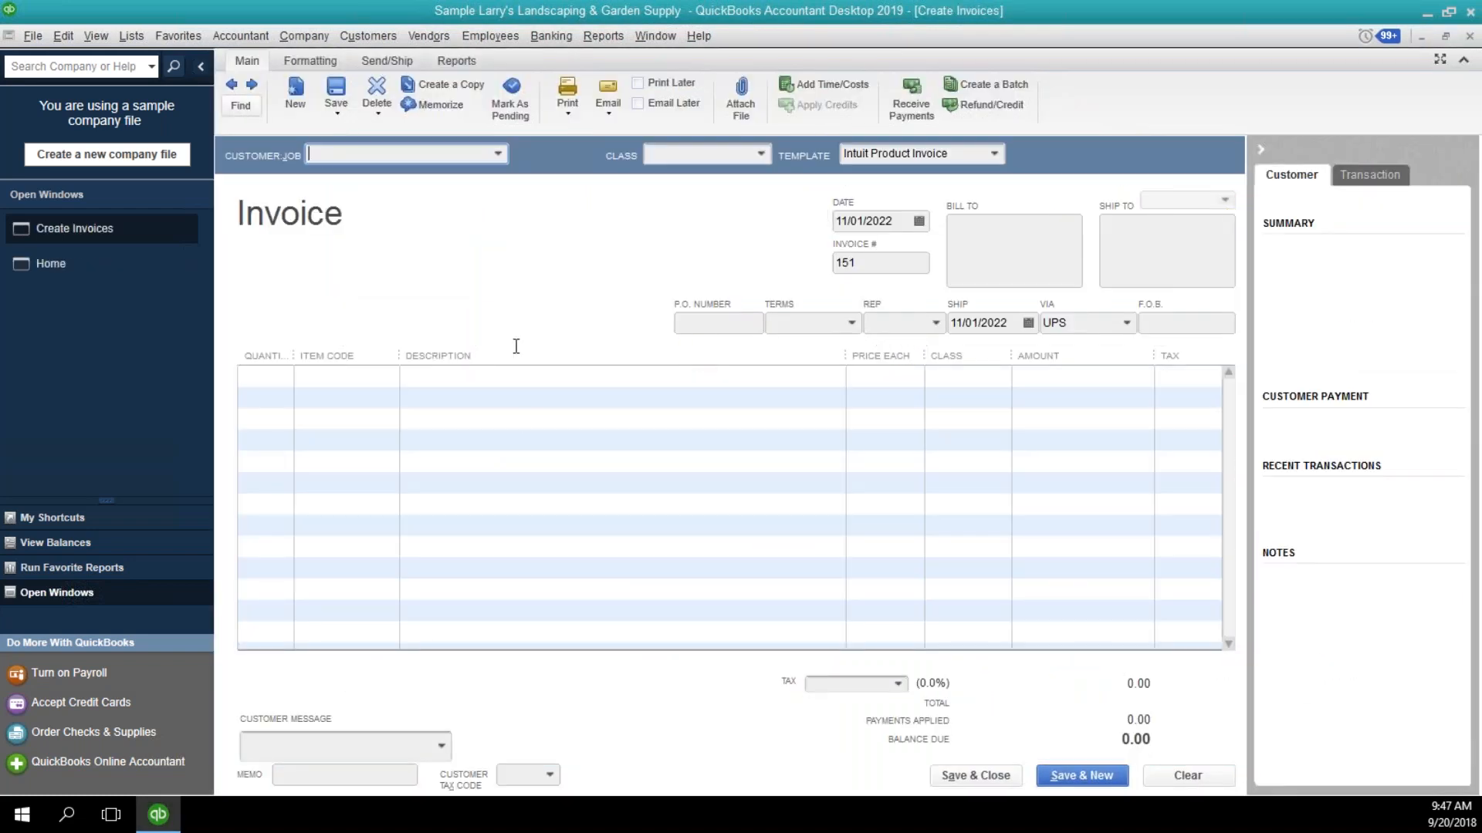
{"action": "left_click", "coordinate": [496, 154]}
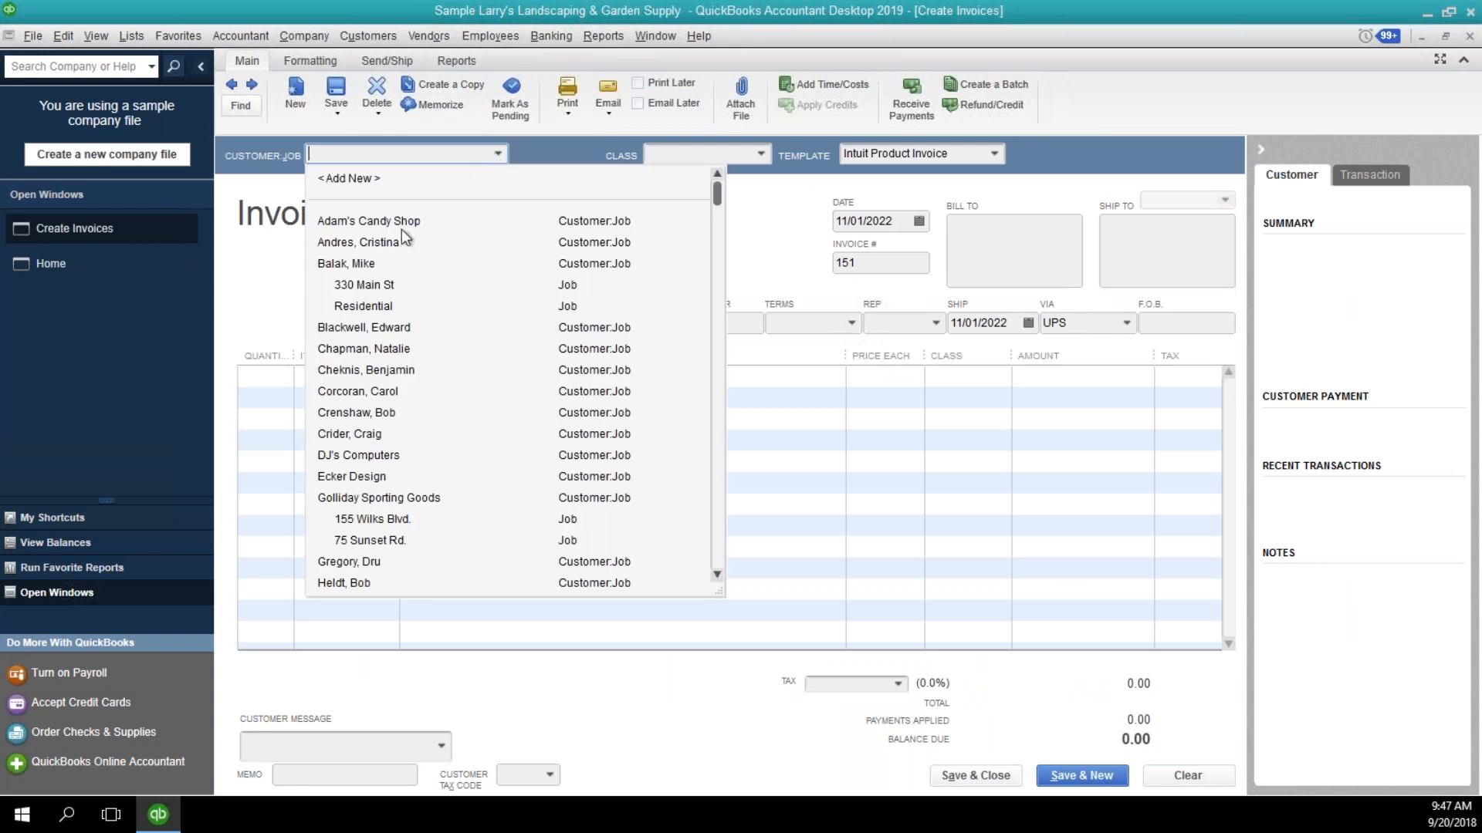
{"action": "left_click", "coordinate": [401, 224]}
{"action": "left_click", "coordinate": [385, 376]}
{"action": "left_click", "coordinate": [387, 375]}
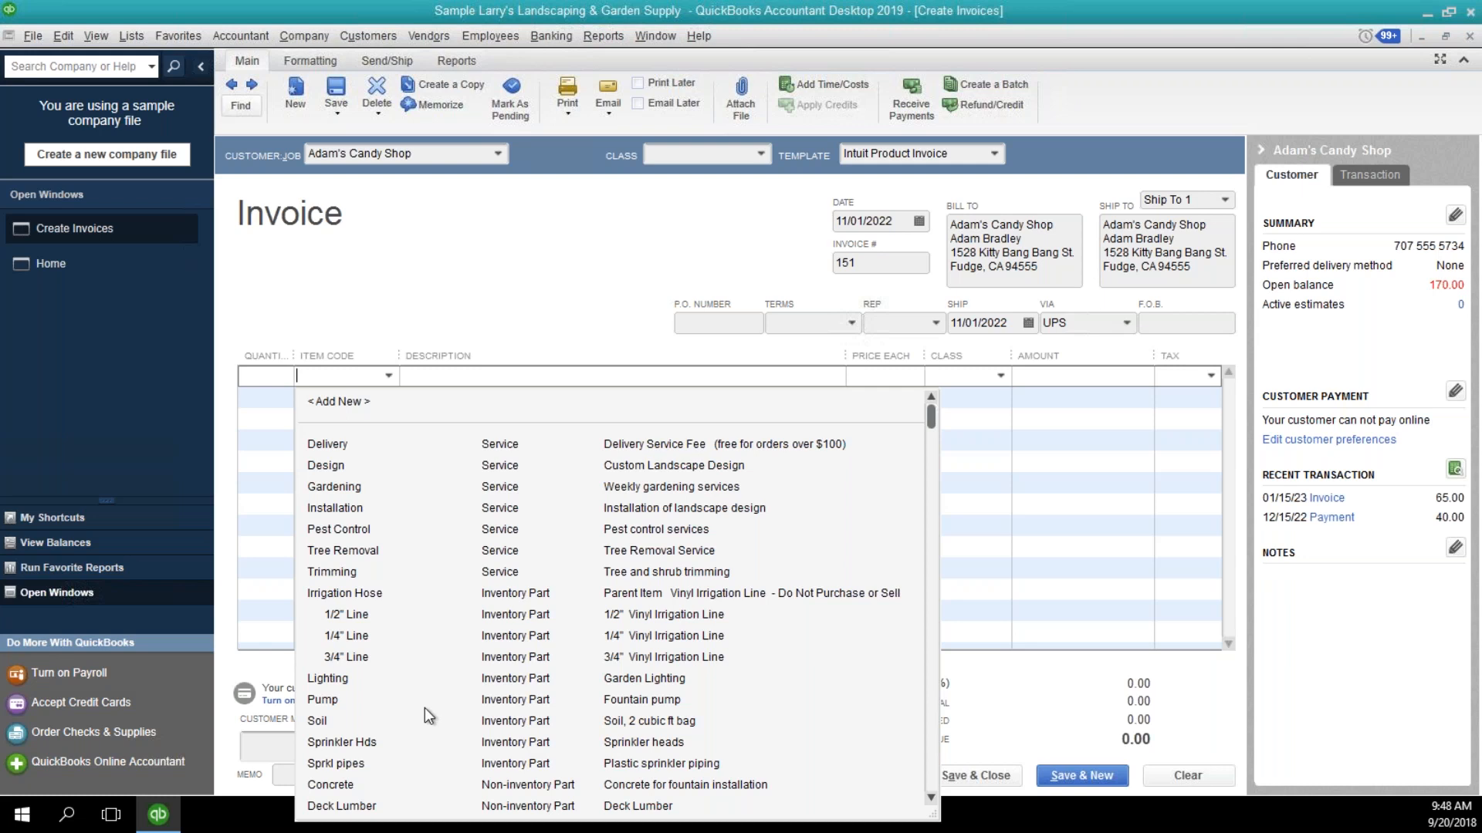
{"action": "left_click", "coordinate": [420, 279]}
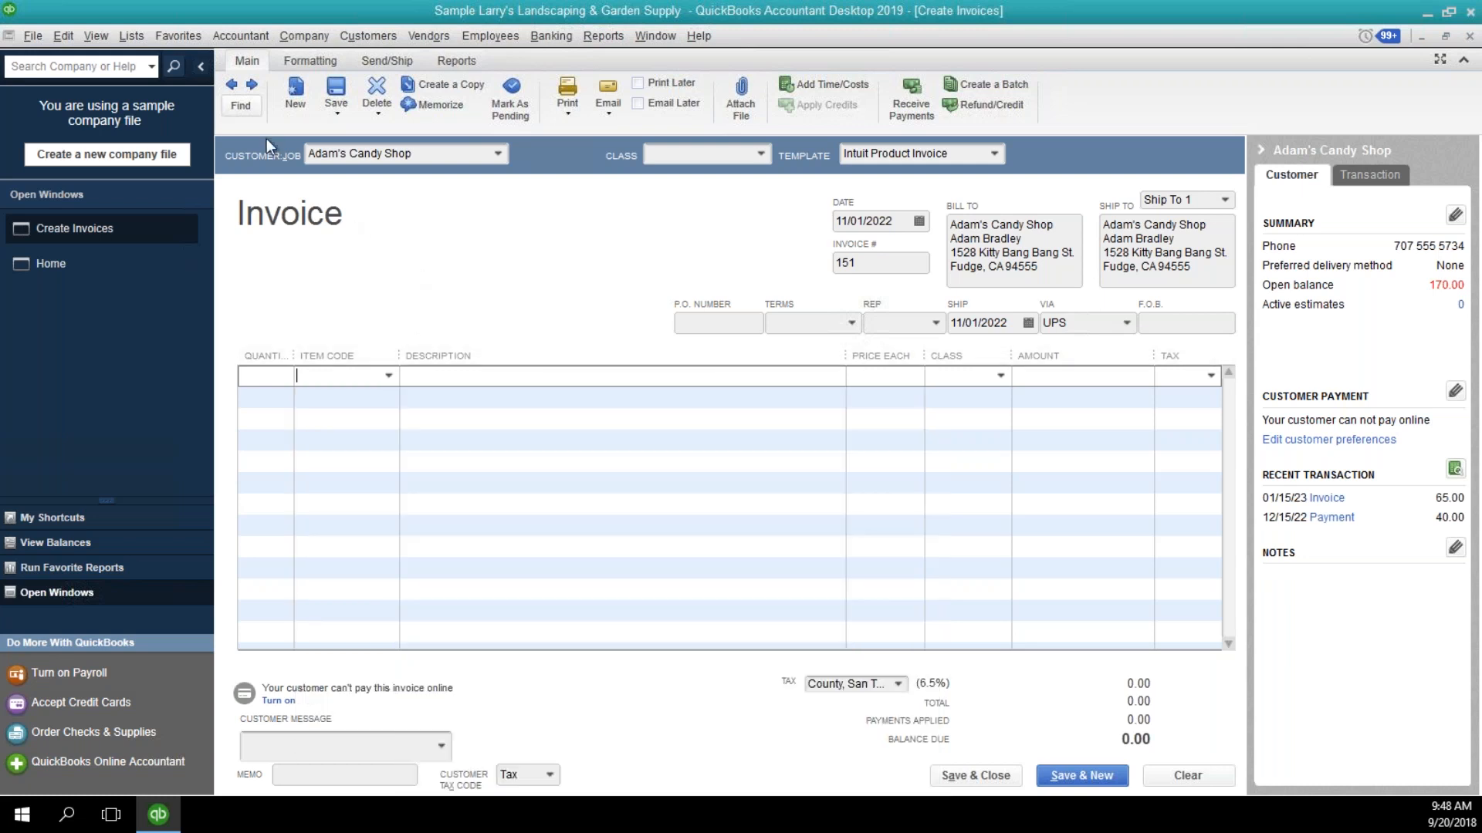
Check the Lighting inventory item's cost and sales price without changing them, and close the item list and the unsaved invoice.
{"action": "left_click", "coordinate": [131, 36]}
{"action": "left_click", "coordinate": [141, 82]}
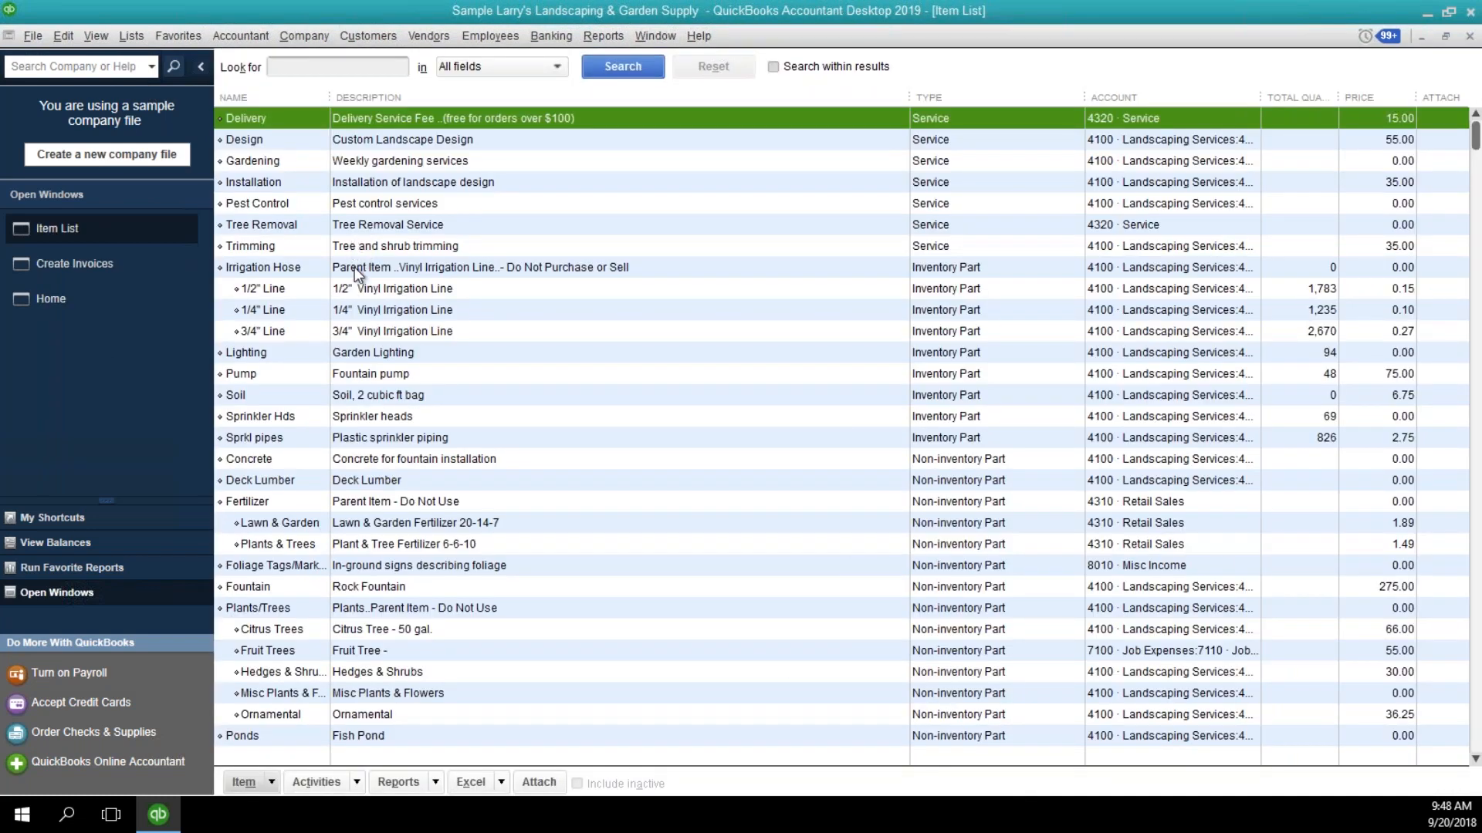
{"action": "left_click", "coordinate": [355, 353]}
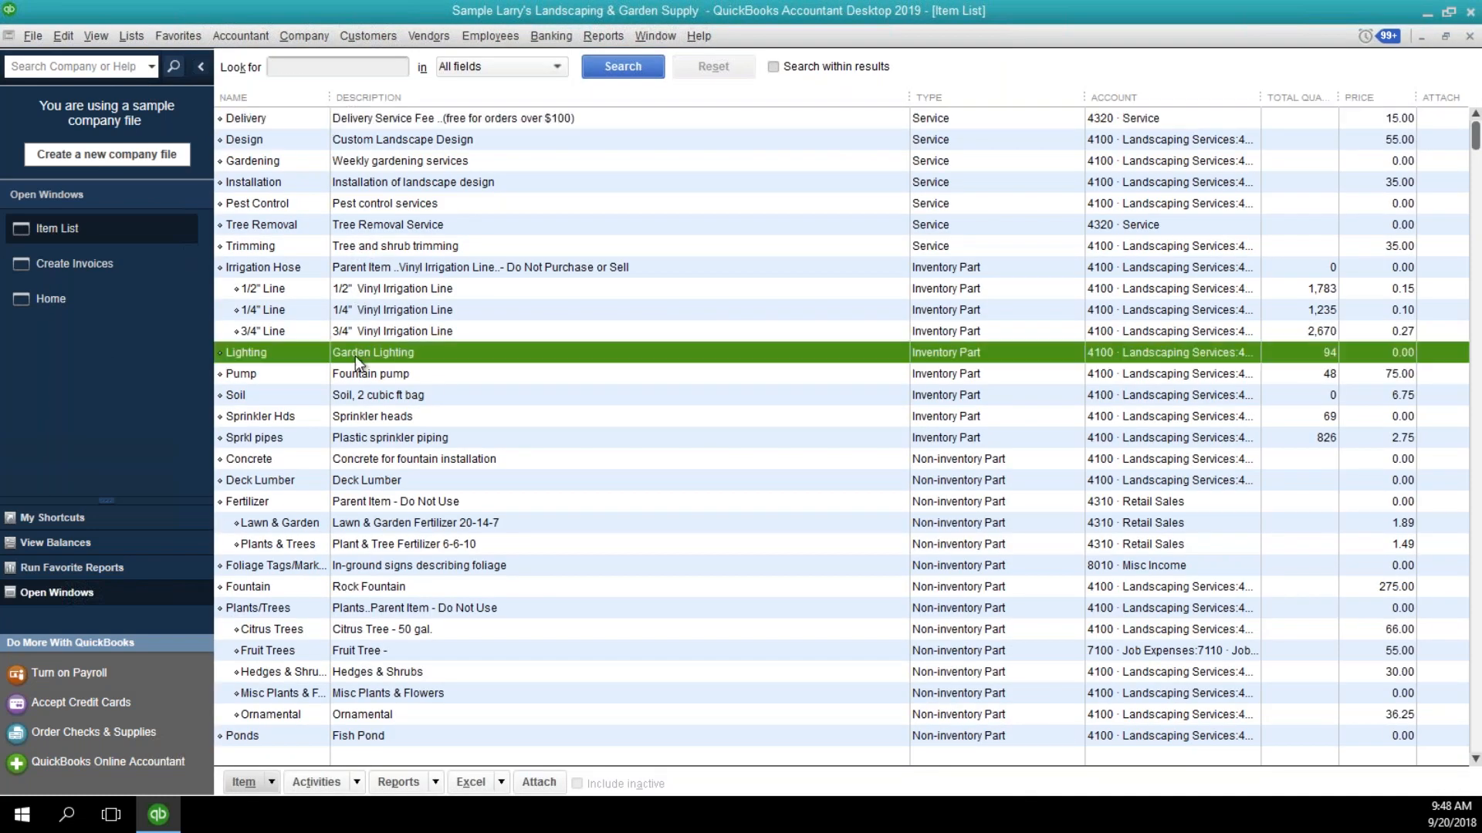
{"action": "double_click", "coordinate": [355, 354]}
{"action": "left_click", "coordinate": [370, 358]}
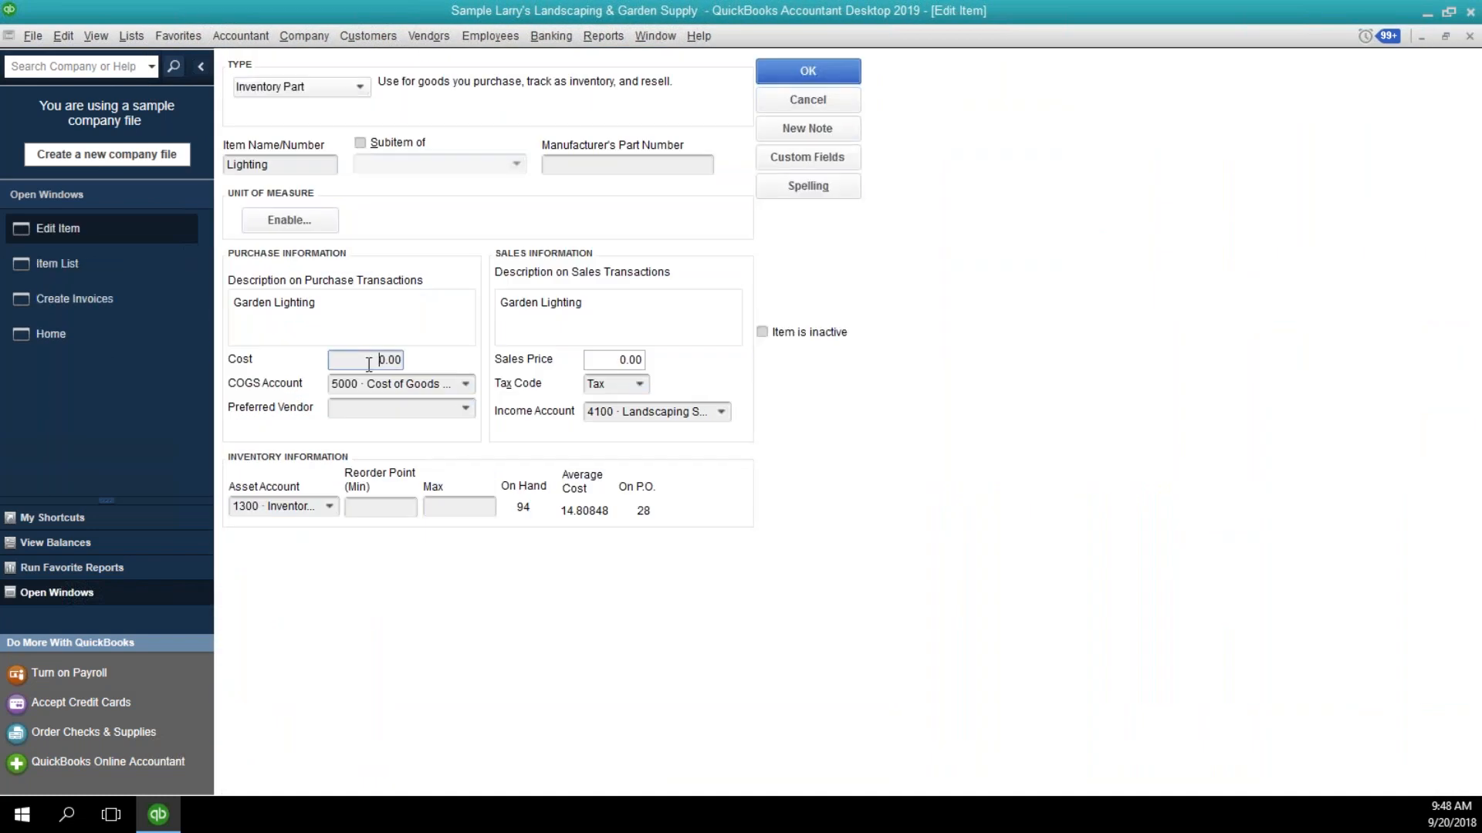
{"action": "left_click", "coordinate": [599, 363]}
{"action": "left_click_drag", "start_coordinate": [620, 359], "coordinate": [666, 359]}
{"action": "left_click", "coordinate": [786, 105]}
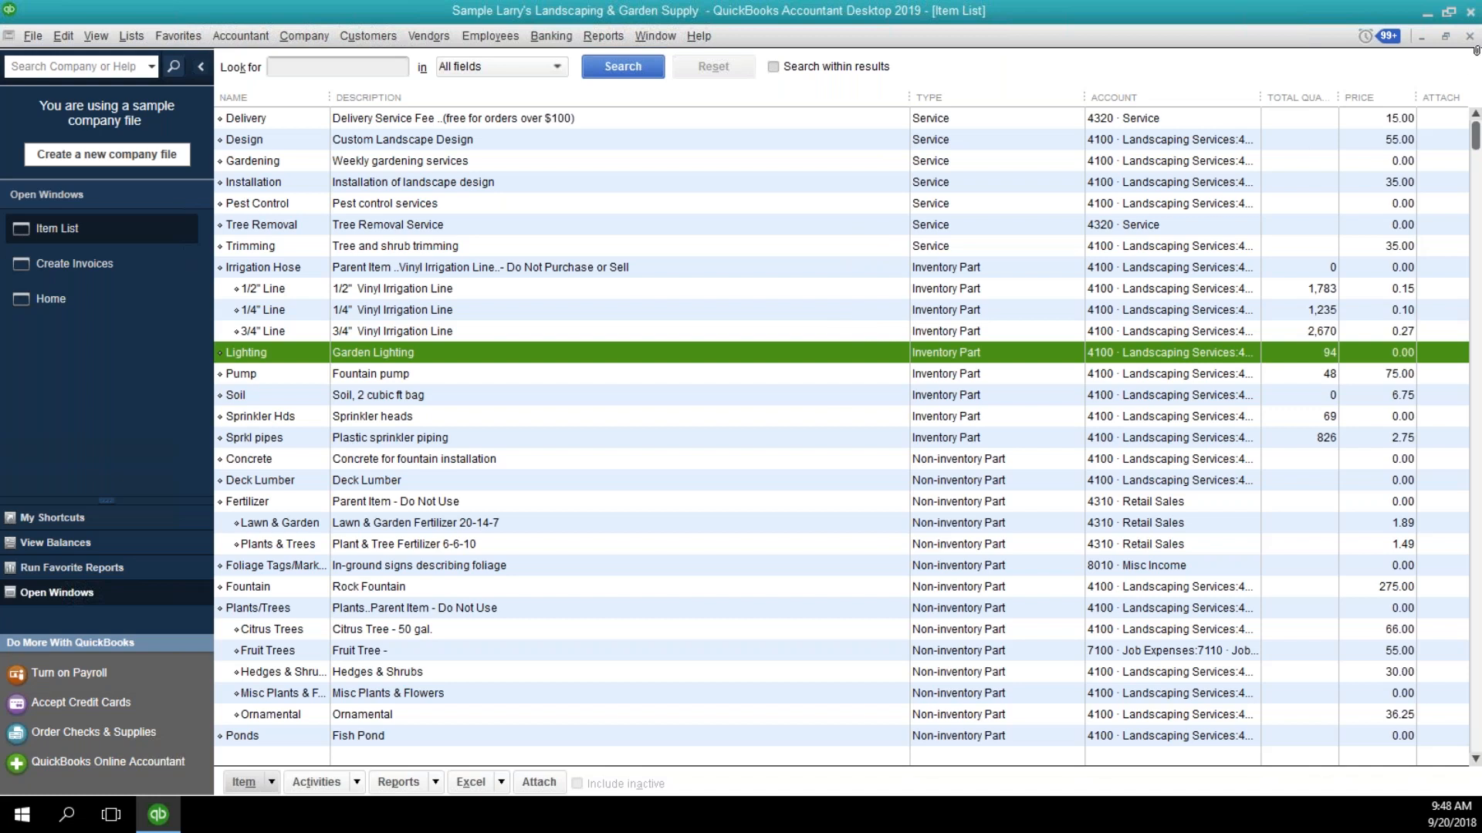
{"action": "left_click", "coordinate": [1469, 37]}
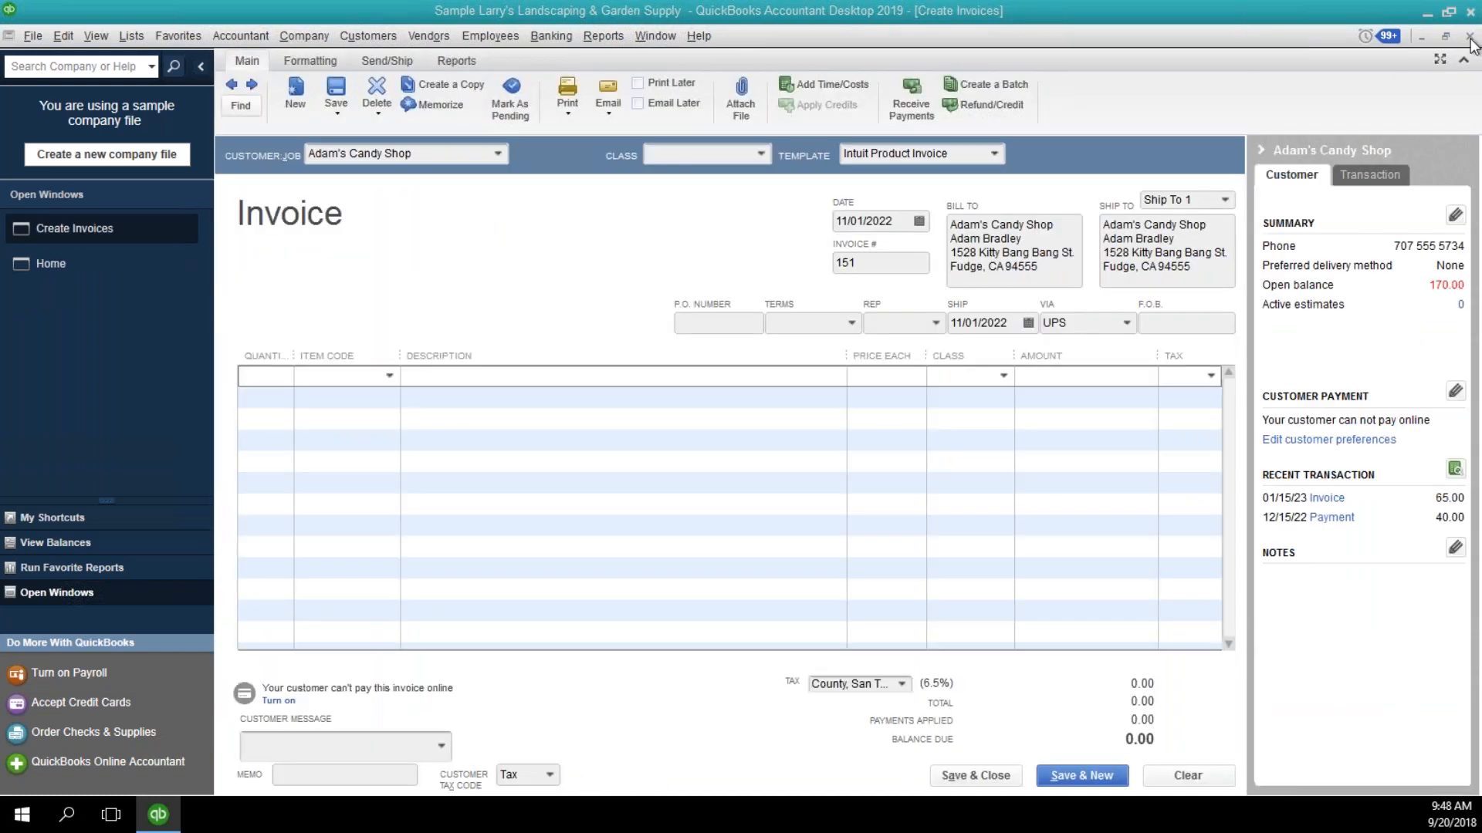
{"action": "left_click", "coordinate": [1470, 38]}
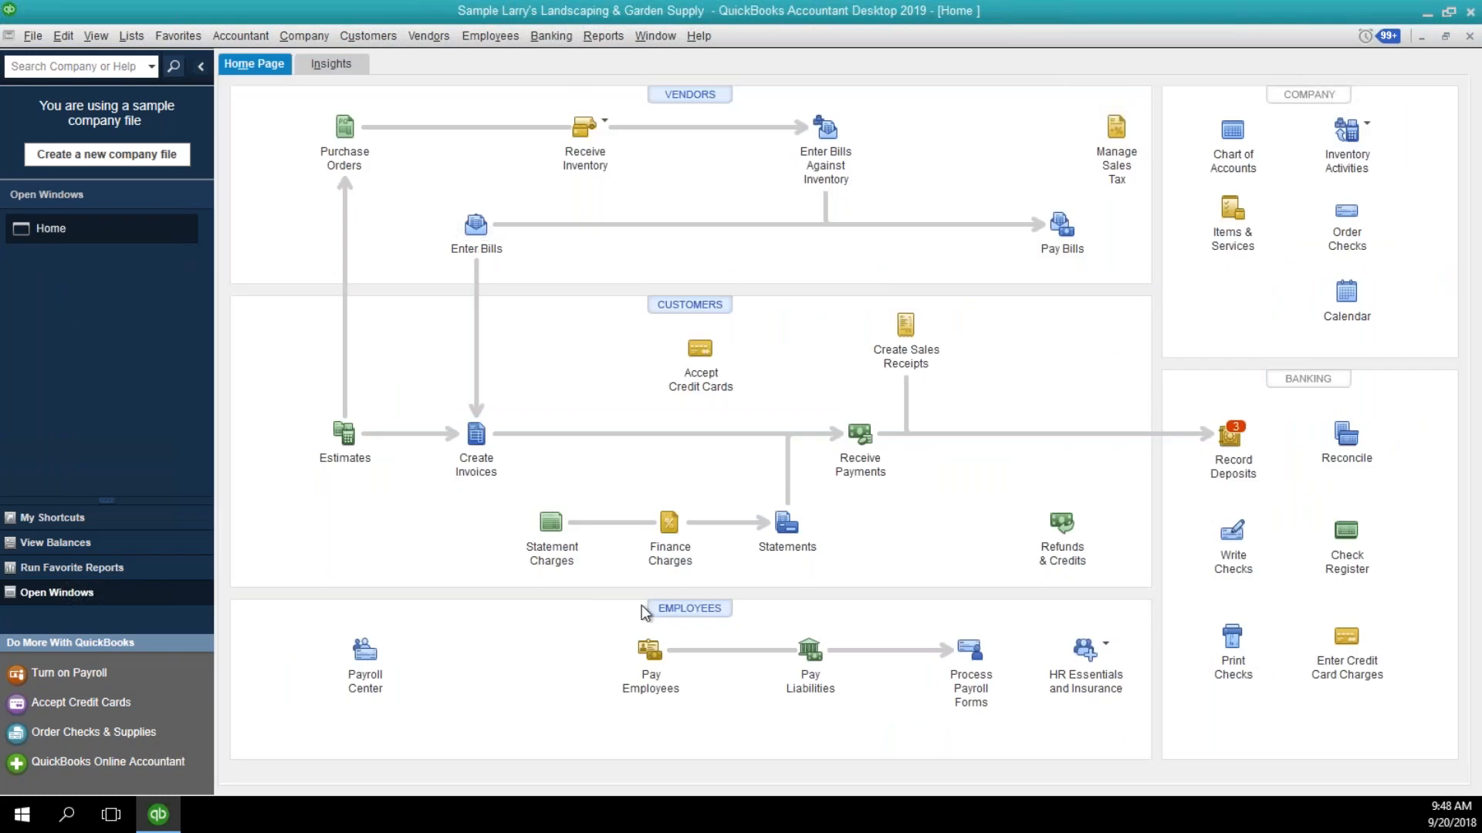
Start a check from the 1000 Checking account payable to Brown Equipment Rental.
{"action": "left_click", "coordinate": [1232, 545]}
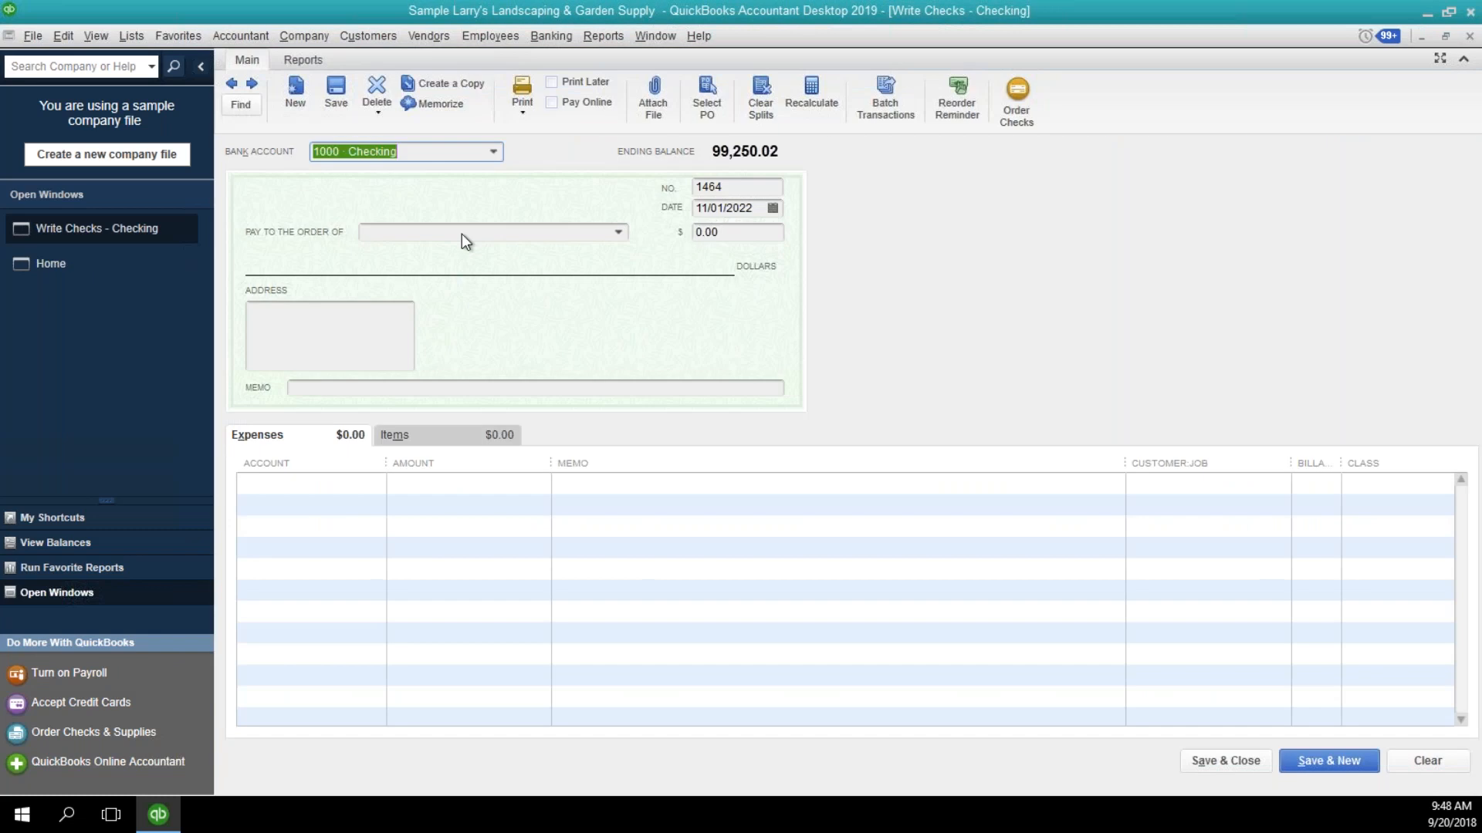
{"action": "left_click", "coordinate": [618, 233]}
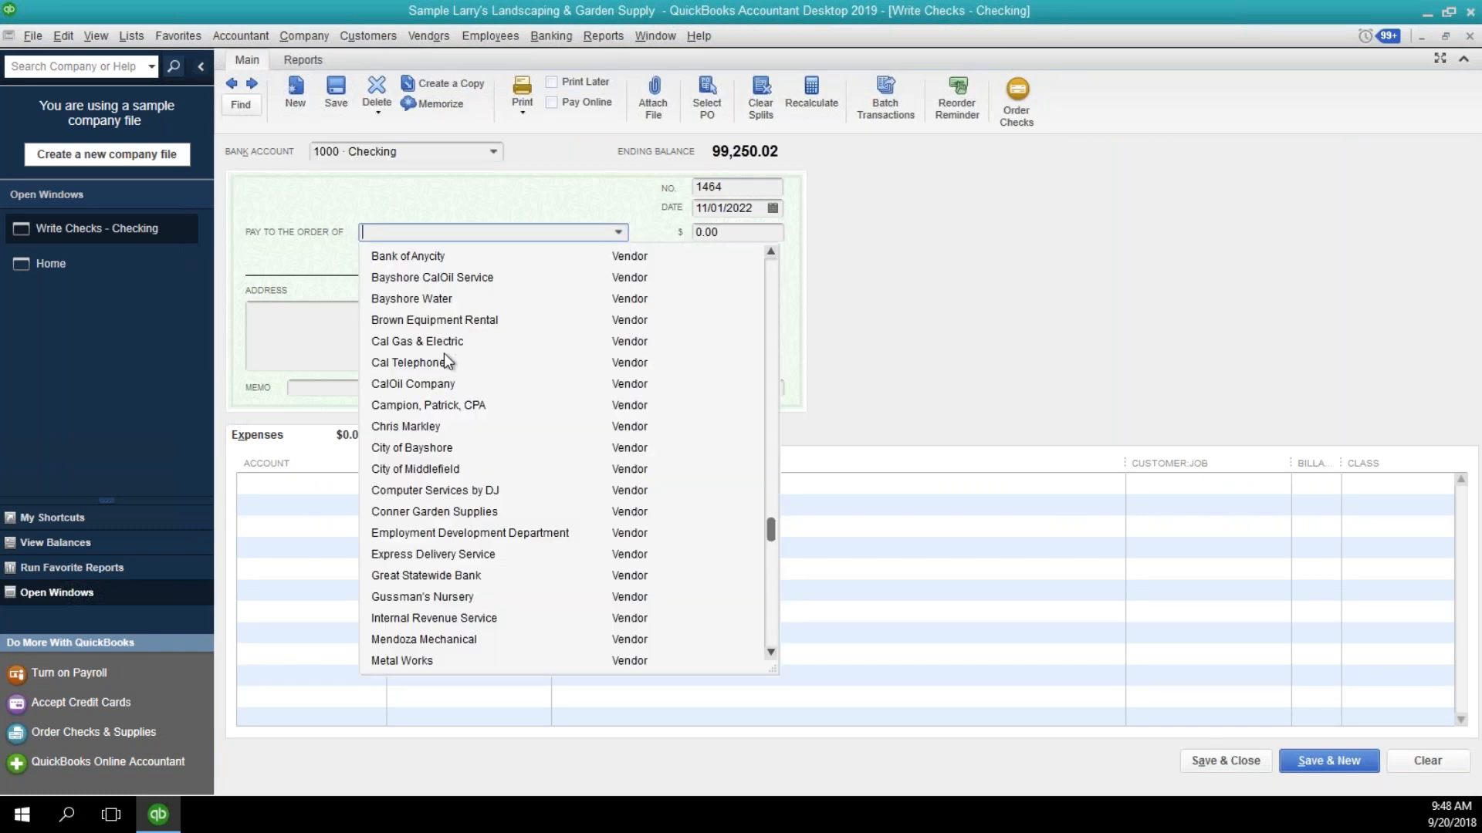
{"action": "left_click", "coordinate": [442, 322]}
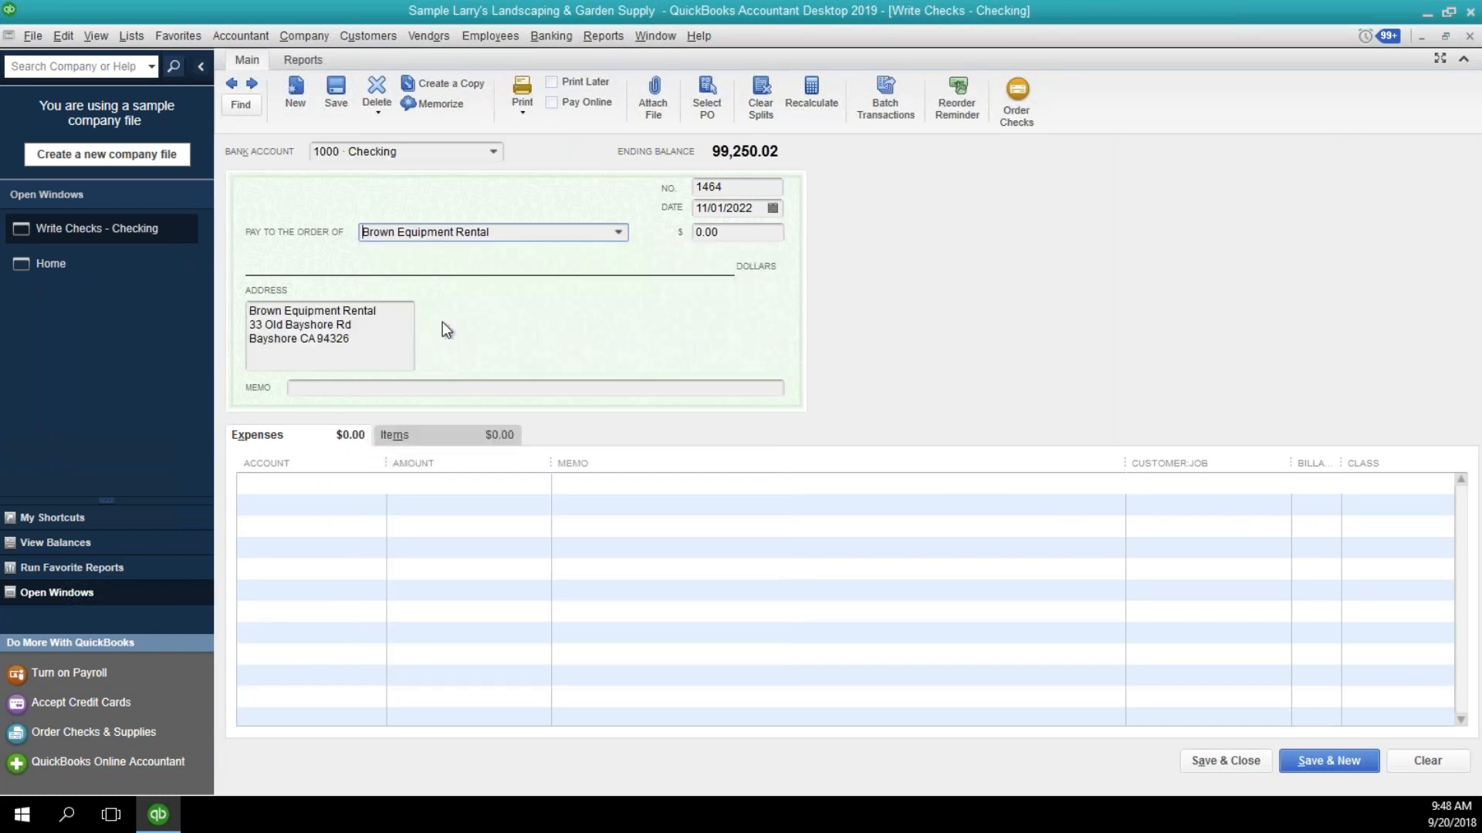
Enter the item "1-Sample Inventory" on the check's first item line and begin setting it up as a new Inventory Part.
{"action": "left_click", "coordinate": [393, 436]}
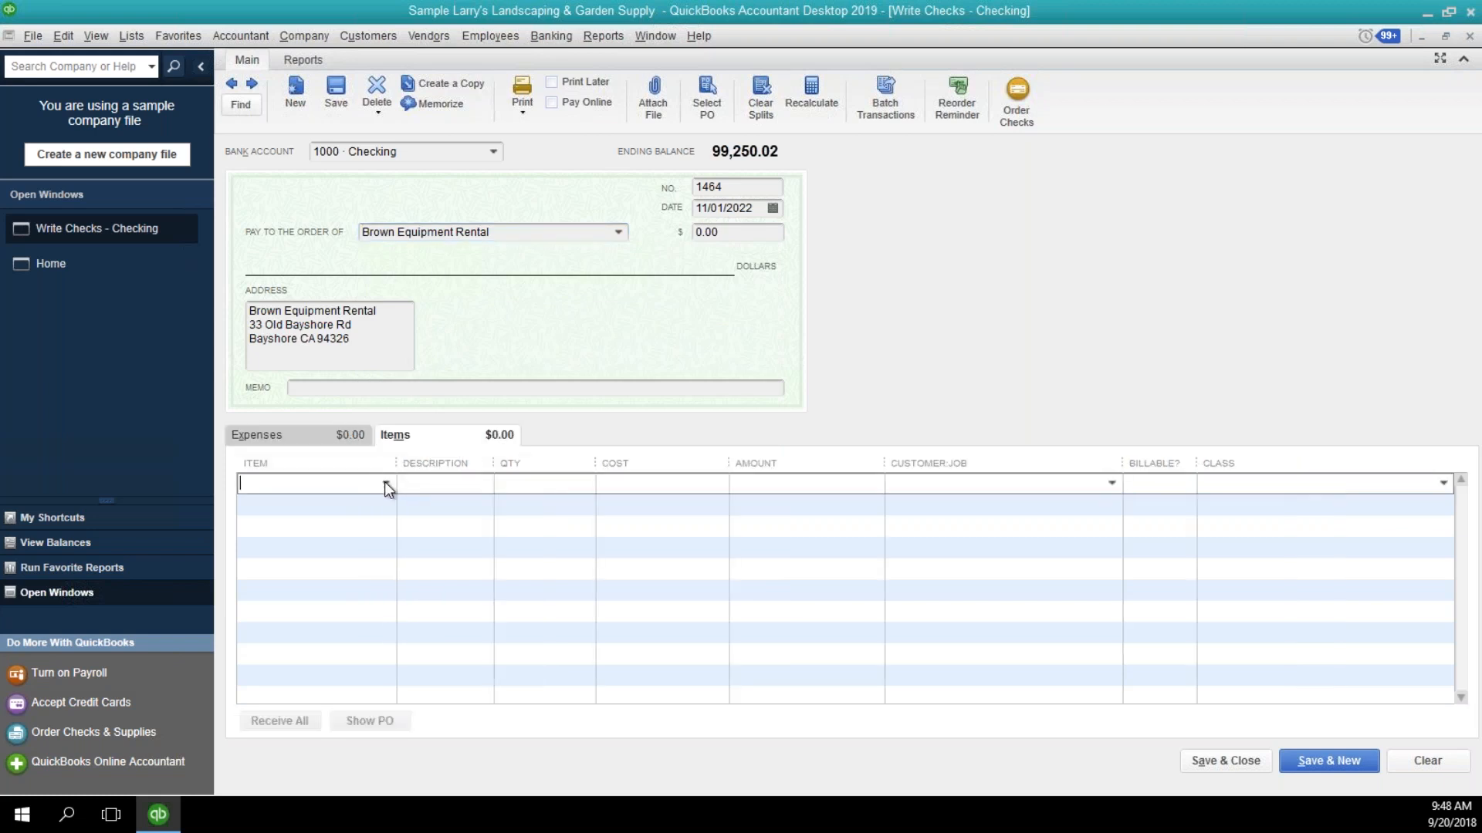
{"action": "left_click", "coordinate": [385, 483]}
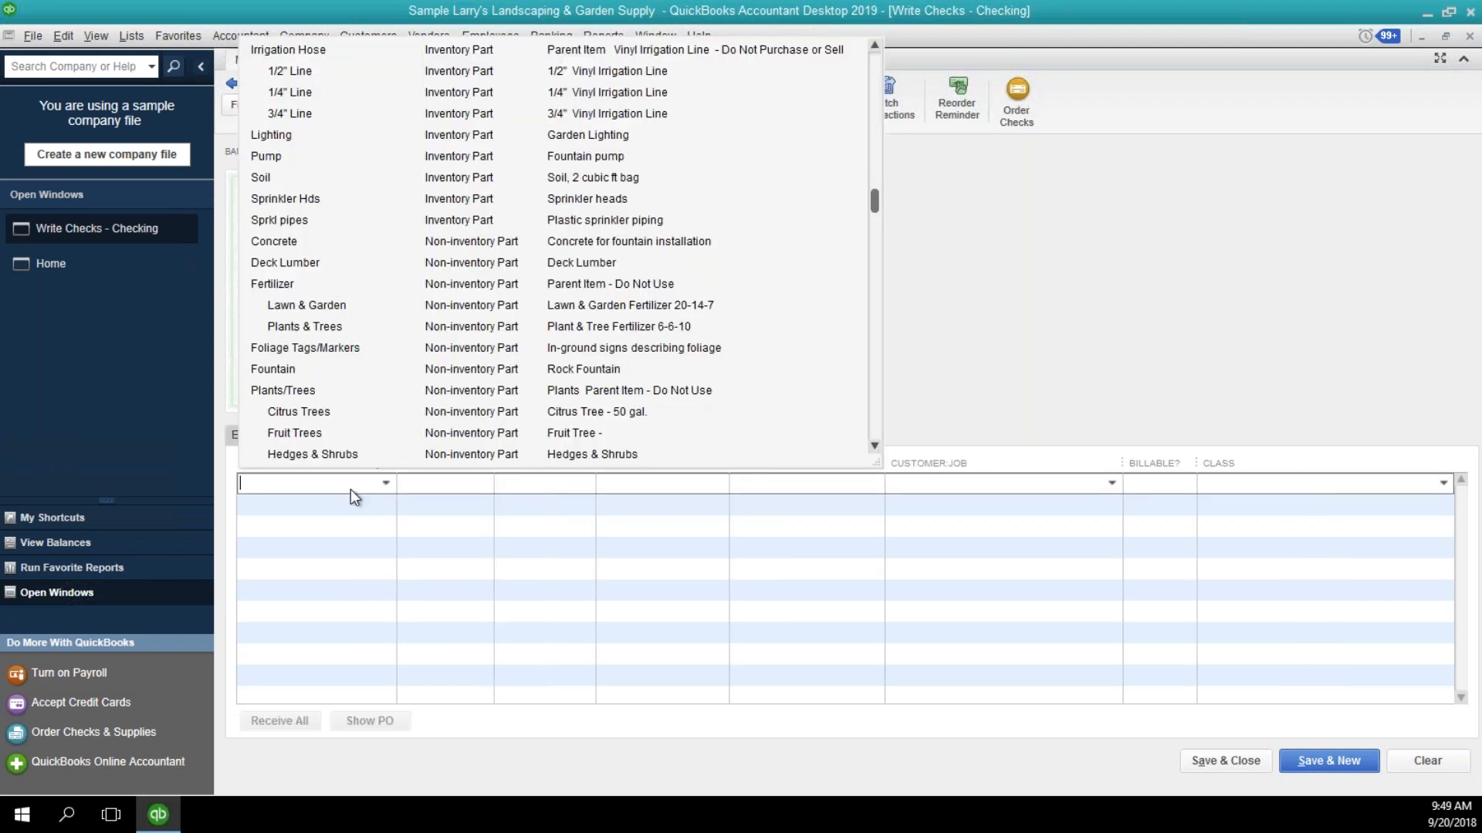
{"action": "type", "text": "1-Sample Inventory"}
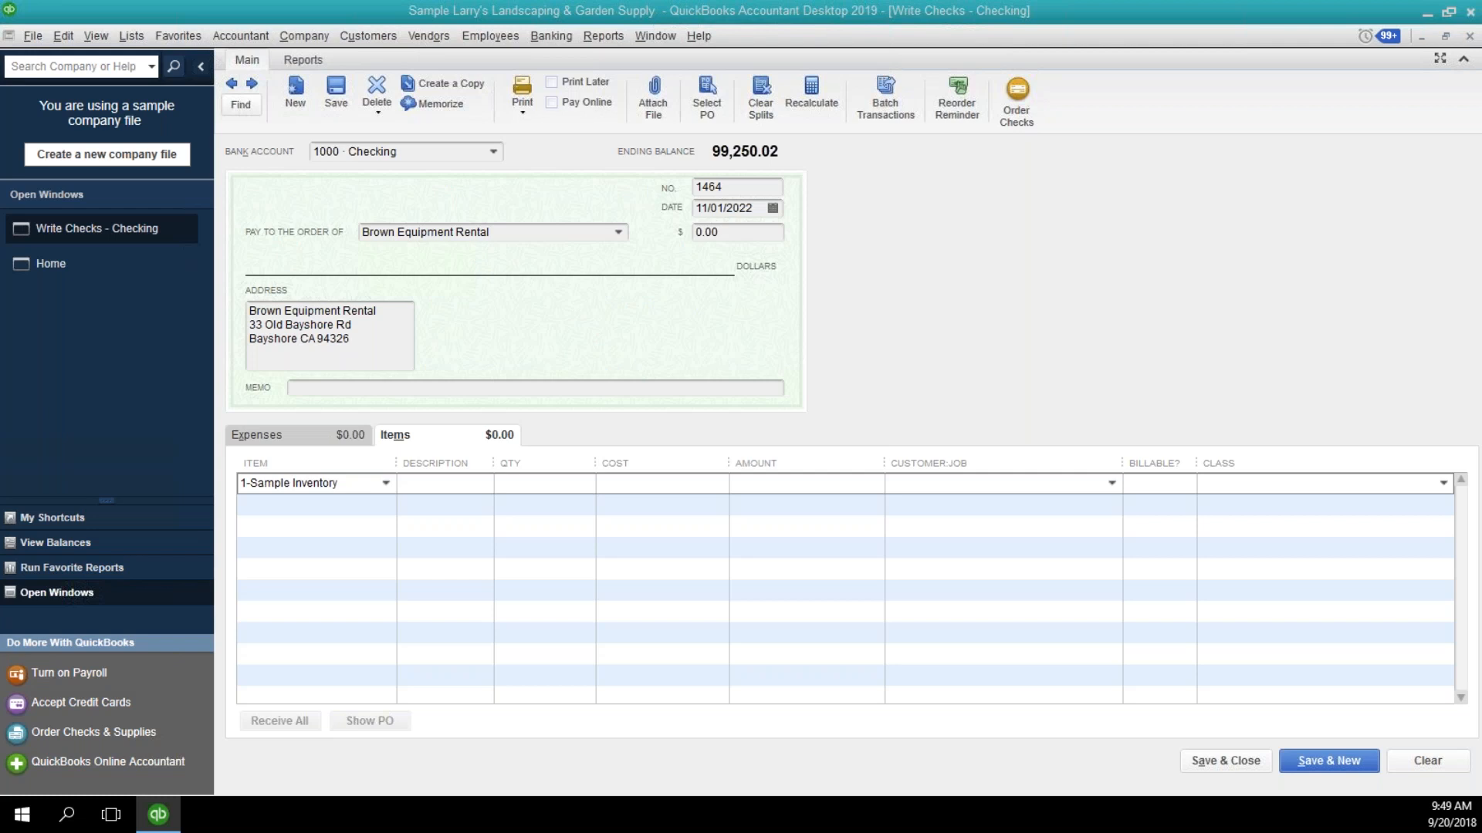
{"action": "left_click_drag", "start_coordinate": [1481, 70], "coordinate": [468, 186]}
Assign income account 4115 Misc Materials to the new 1-Sample Inventory part, keep Inventory Asset as its asset account, and save the item.
{"action": "left_click", "coordinate": [394, 509]}
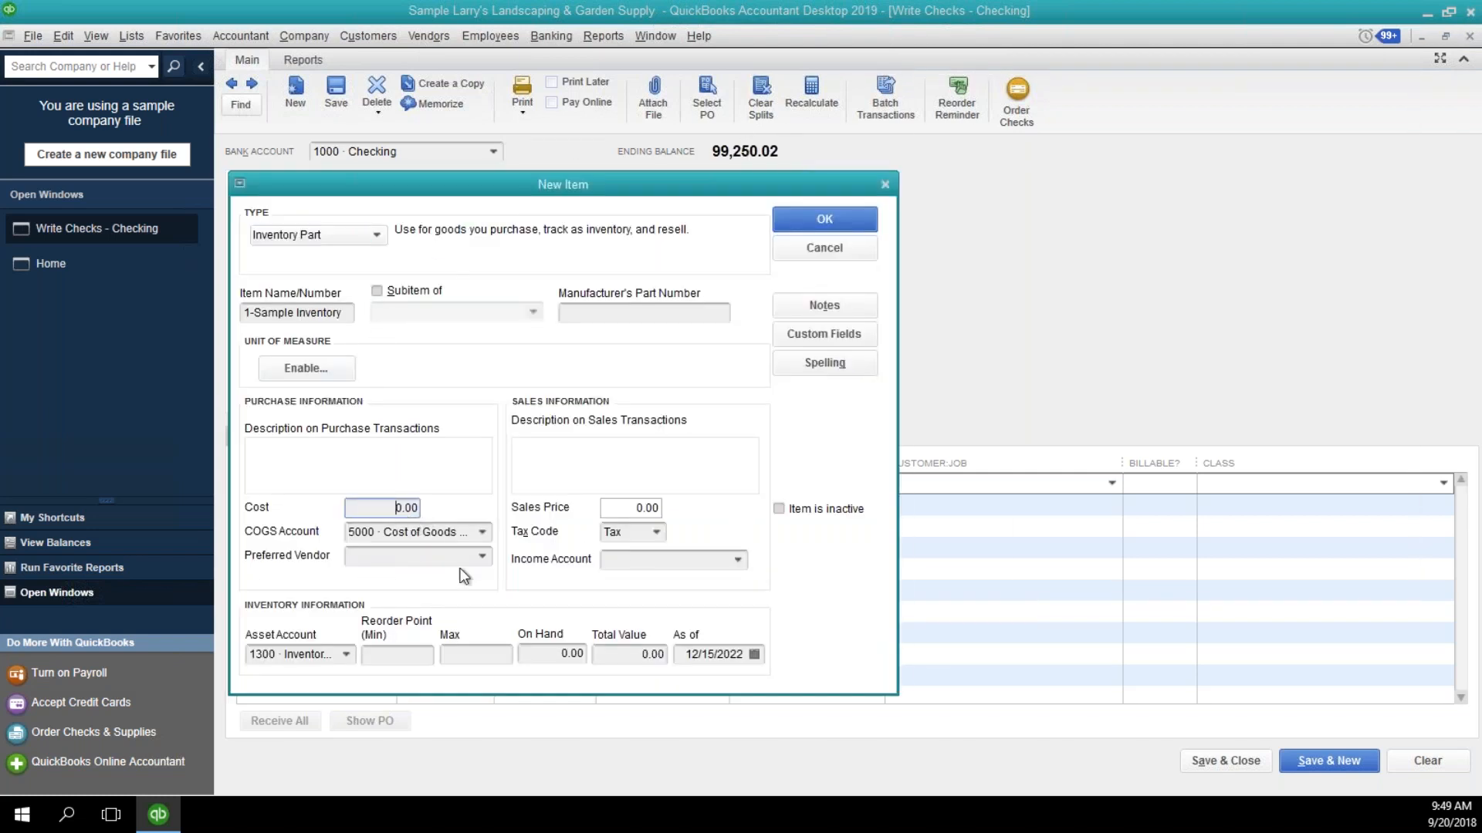
{"action": "left_click", "coordinate": [700, 556]}
{"action": "left_click", "coordinate": [738, 559]}
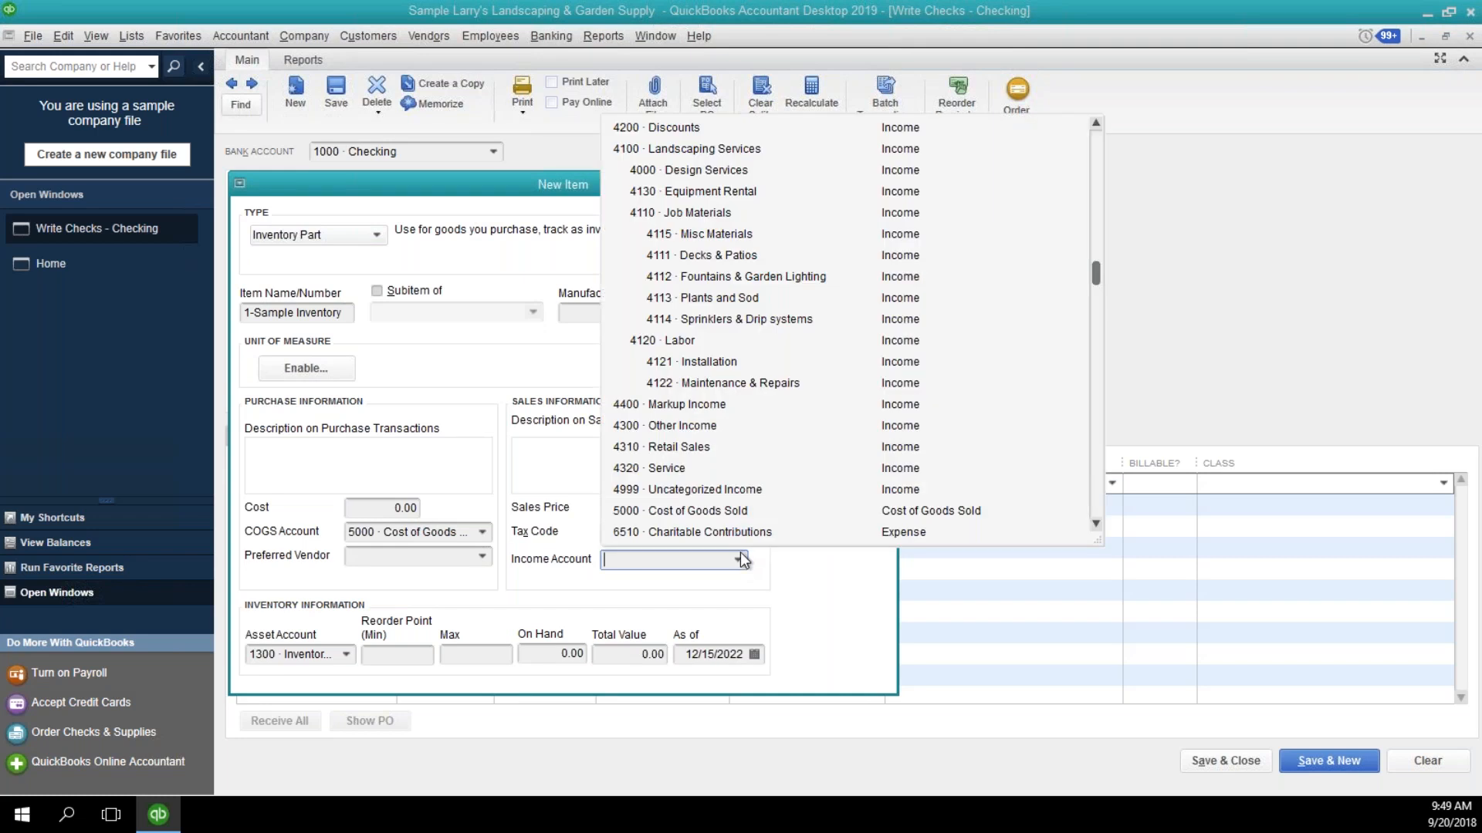
{"action": "left_click", "coordinate": [700, 235]}
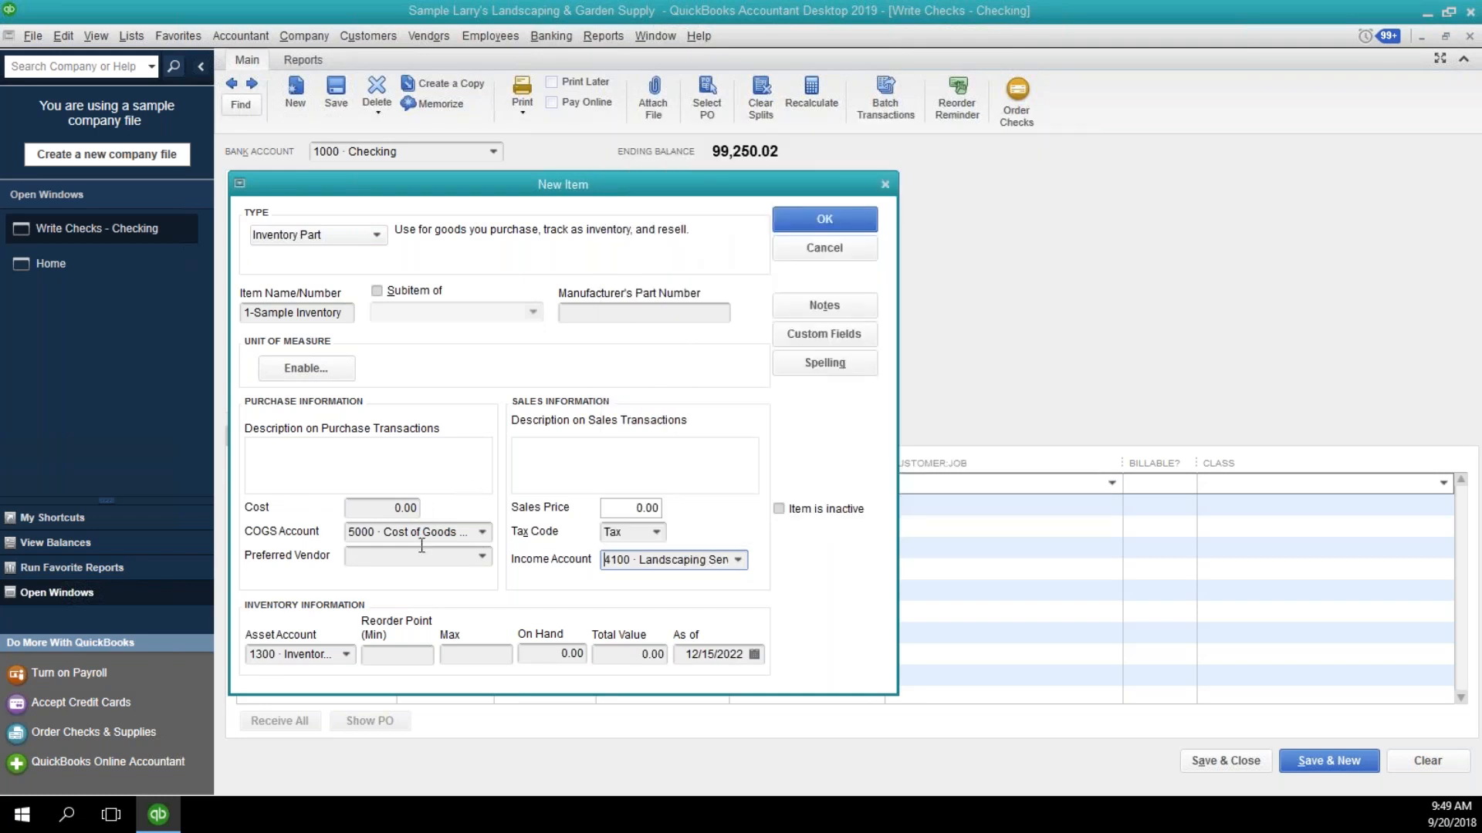
{"action": "left_click", "coordinate": [345, 655]}
{"action": "left_click", "coordinate": [350, 660]}
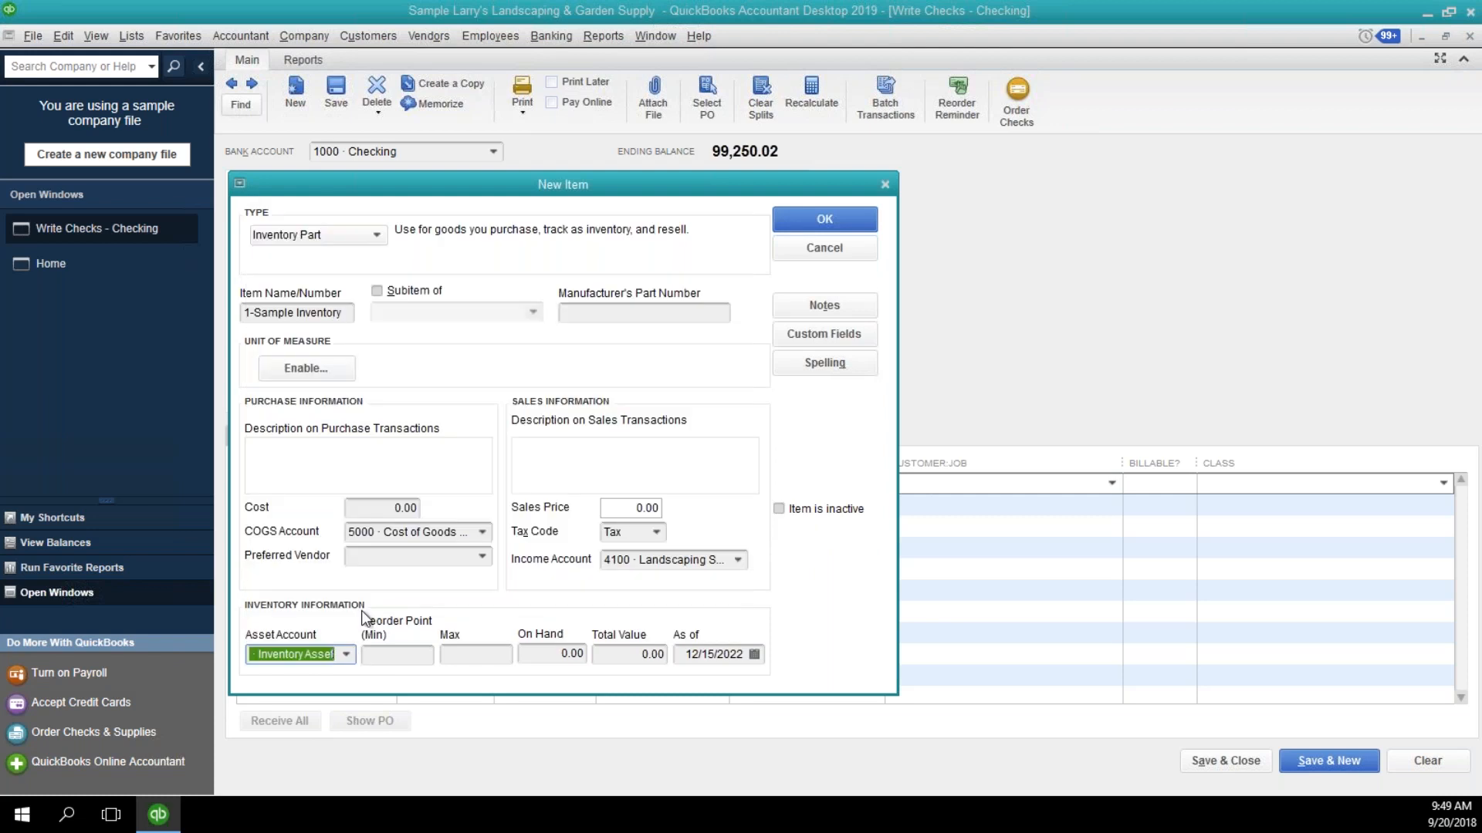
{"action": "left_click", "coordinate": [826, 212]}
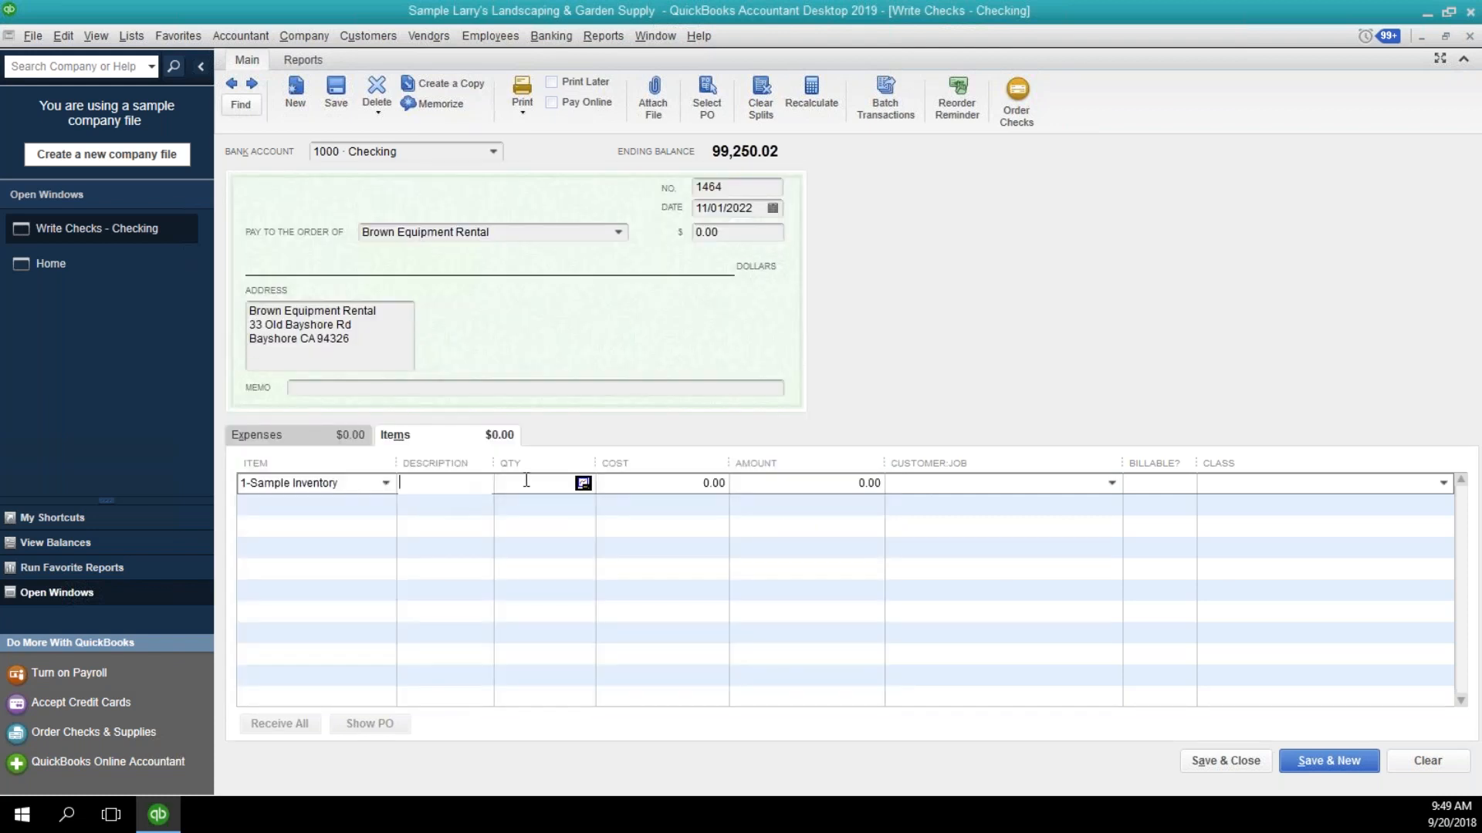
Set the 1-Sample Inventory line to quantity 10 at a cost of 5.00, then save the check and start a new one.
{"action": "type", "text": "10"}
{"action": "key", "text": "Tab"}
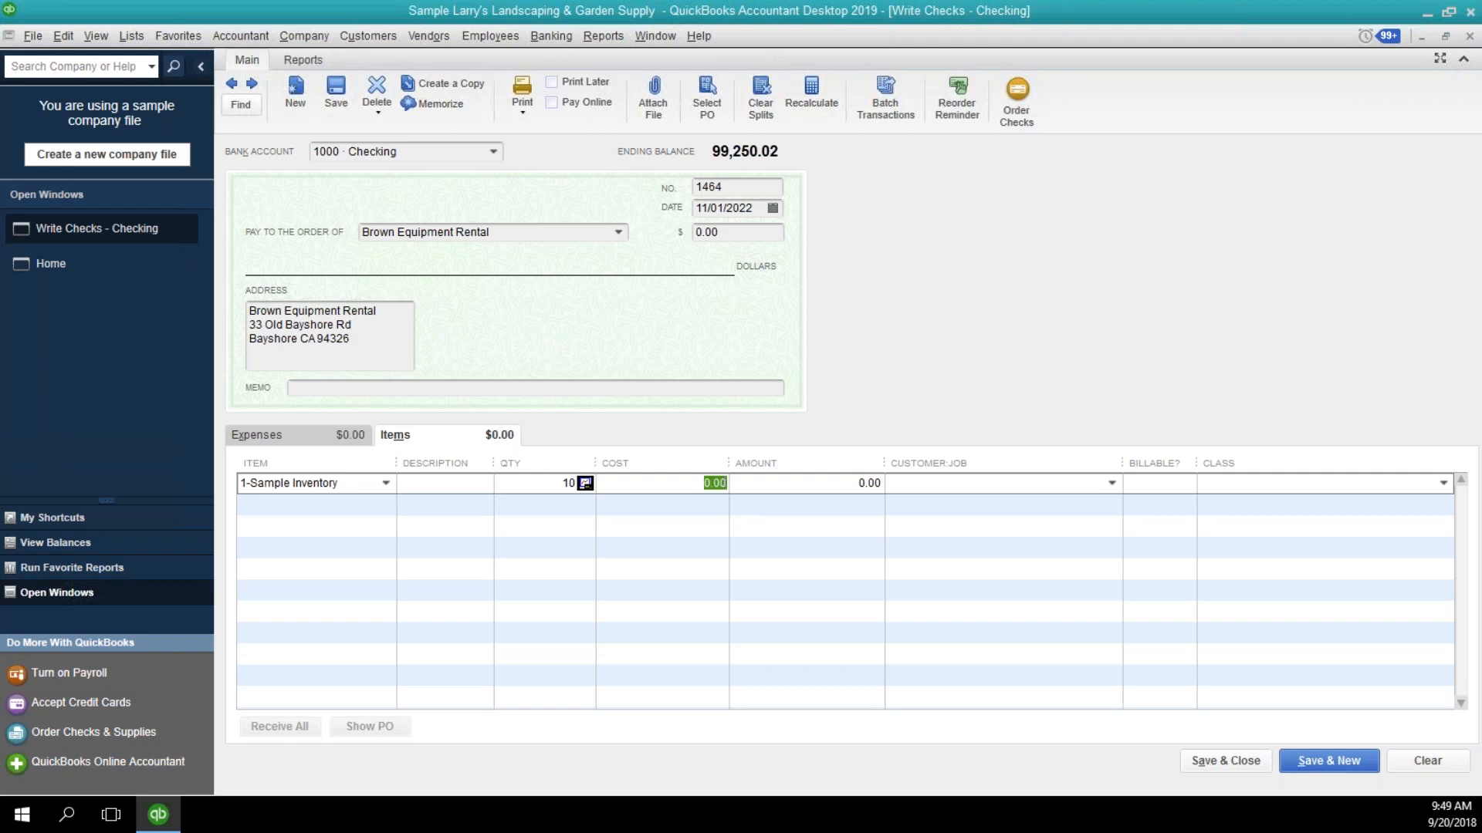
{"action": "type", "text": "5"}
{"action": "key", "text": "Tab"}
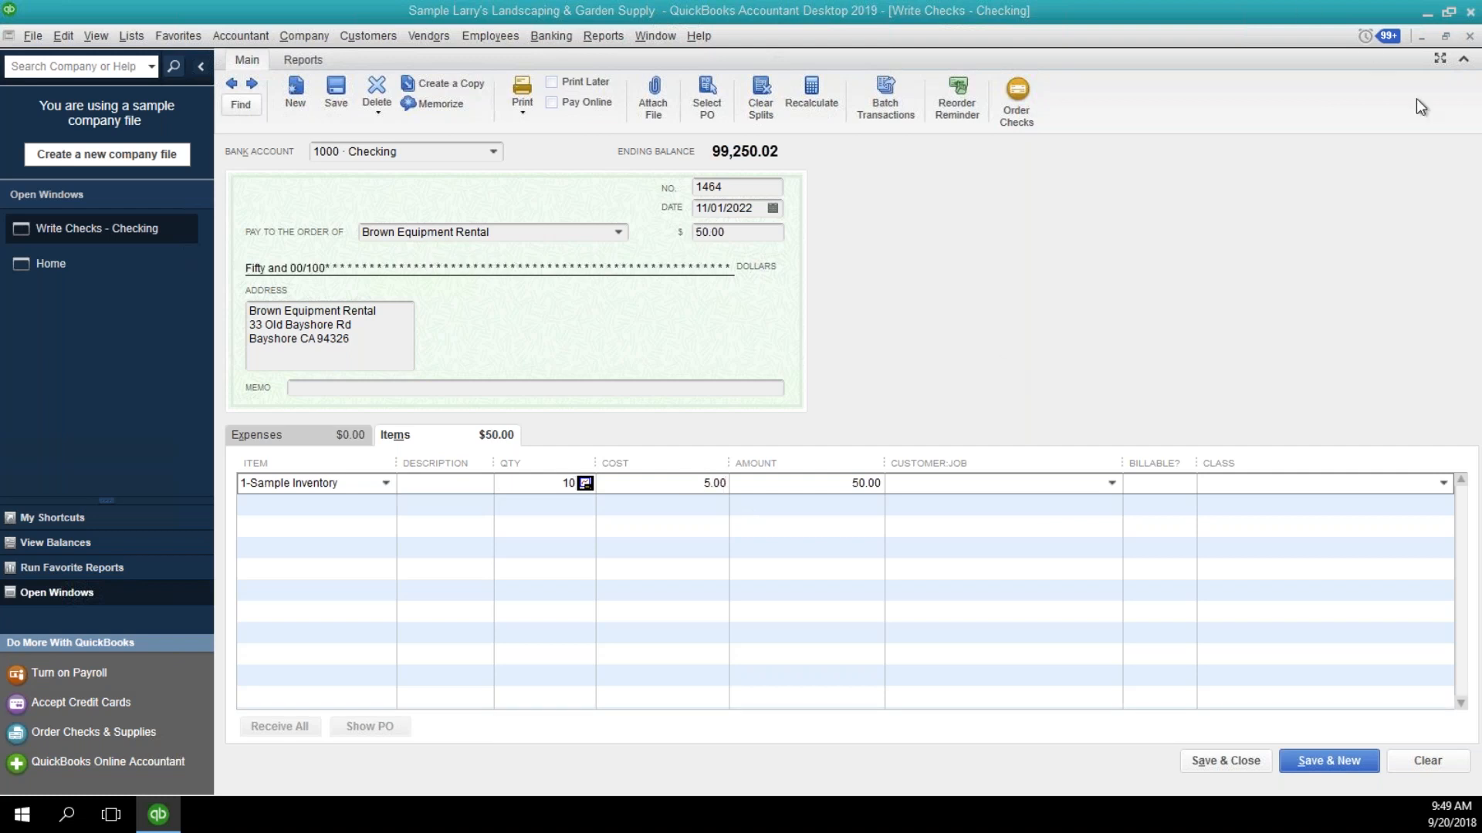
{"action": "key", "text": "Tab"}
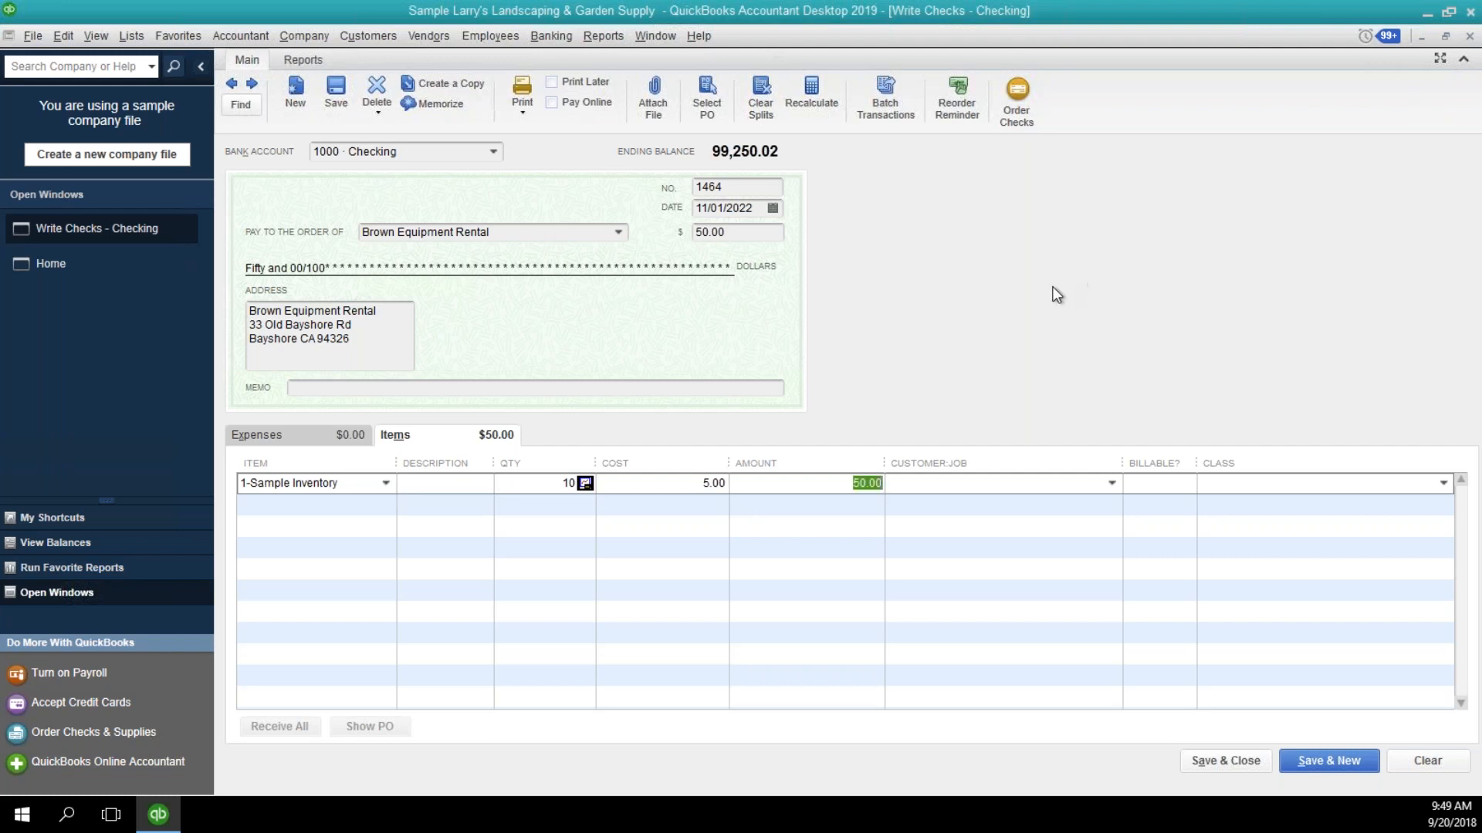
{"action": "left_click", "coordinate": [1324, 765]}
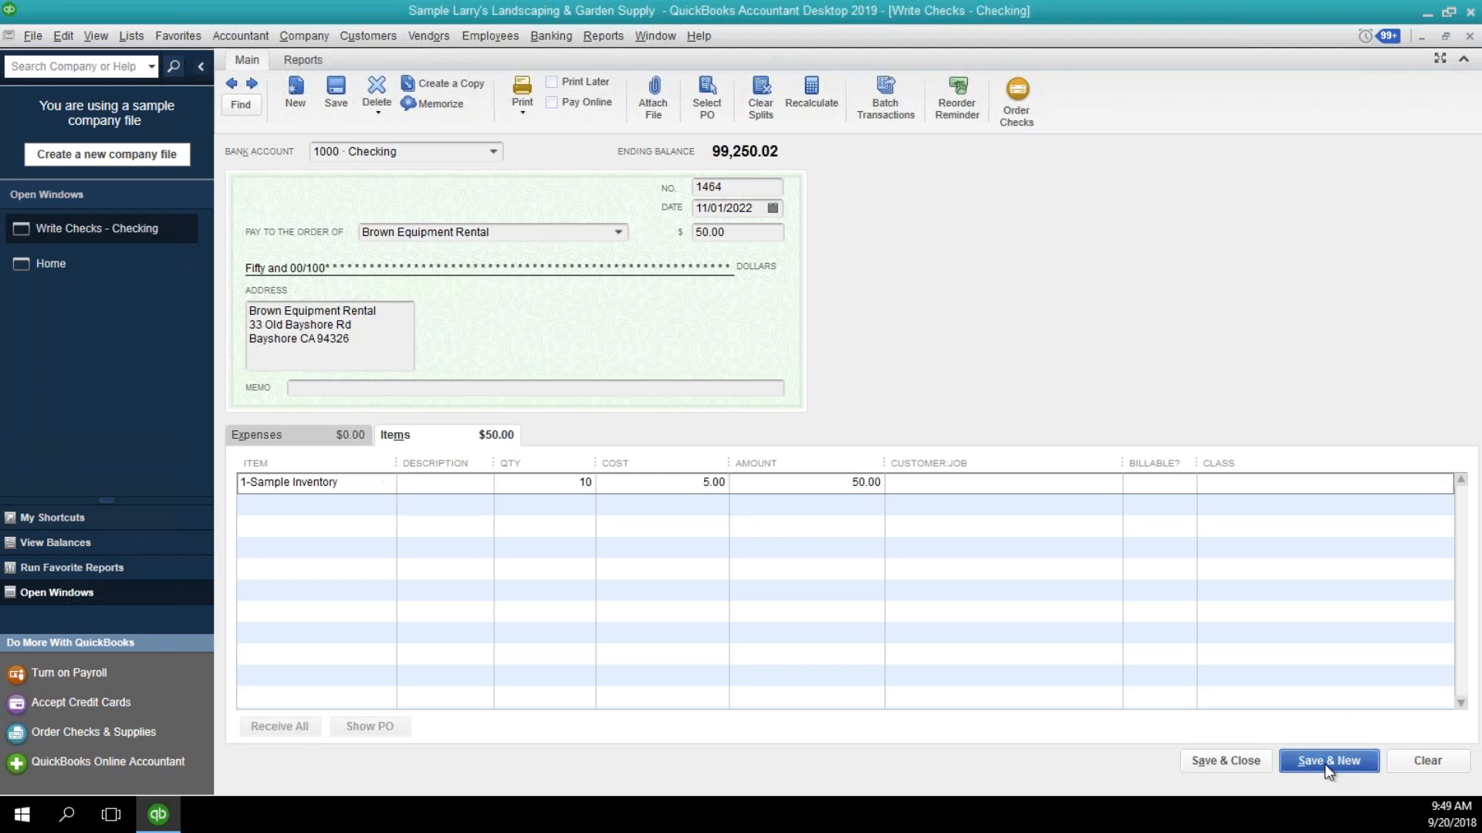
Make the new check payable to Brown Equipment Rental and enter 1-Sample Inventory on its first item line.
{"action": "left_click", "coordinate": [615, 233]}
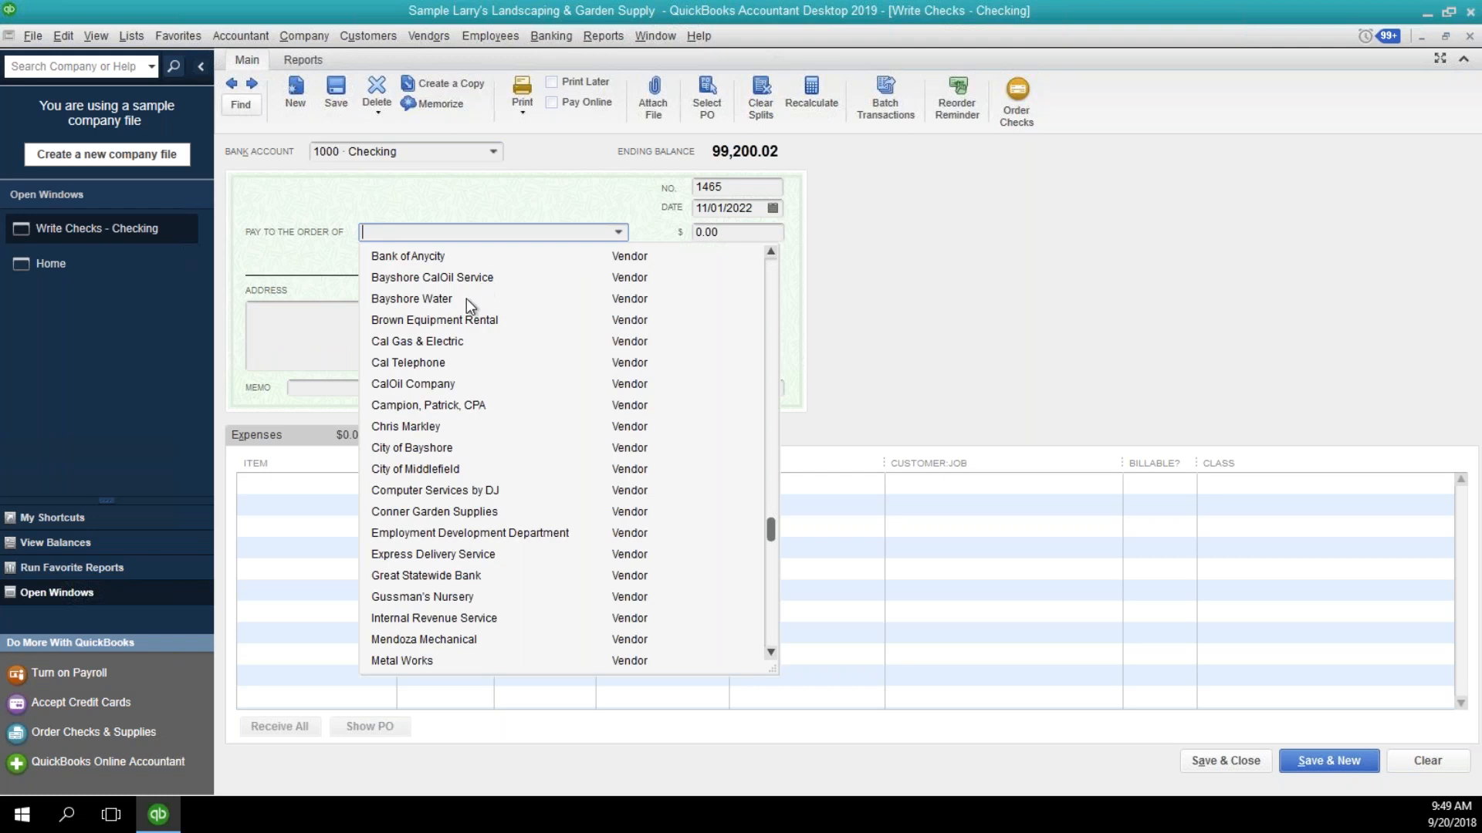
{"action": "left_click", "coordinate": [452, 319]}
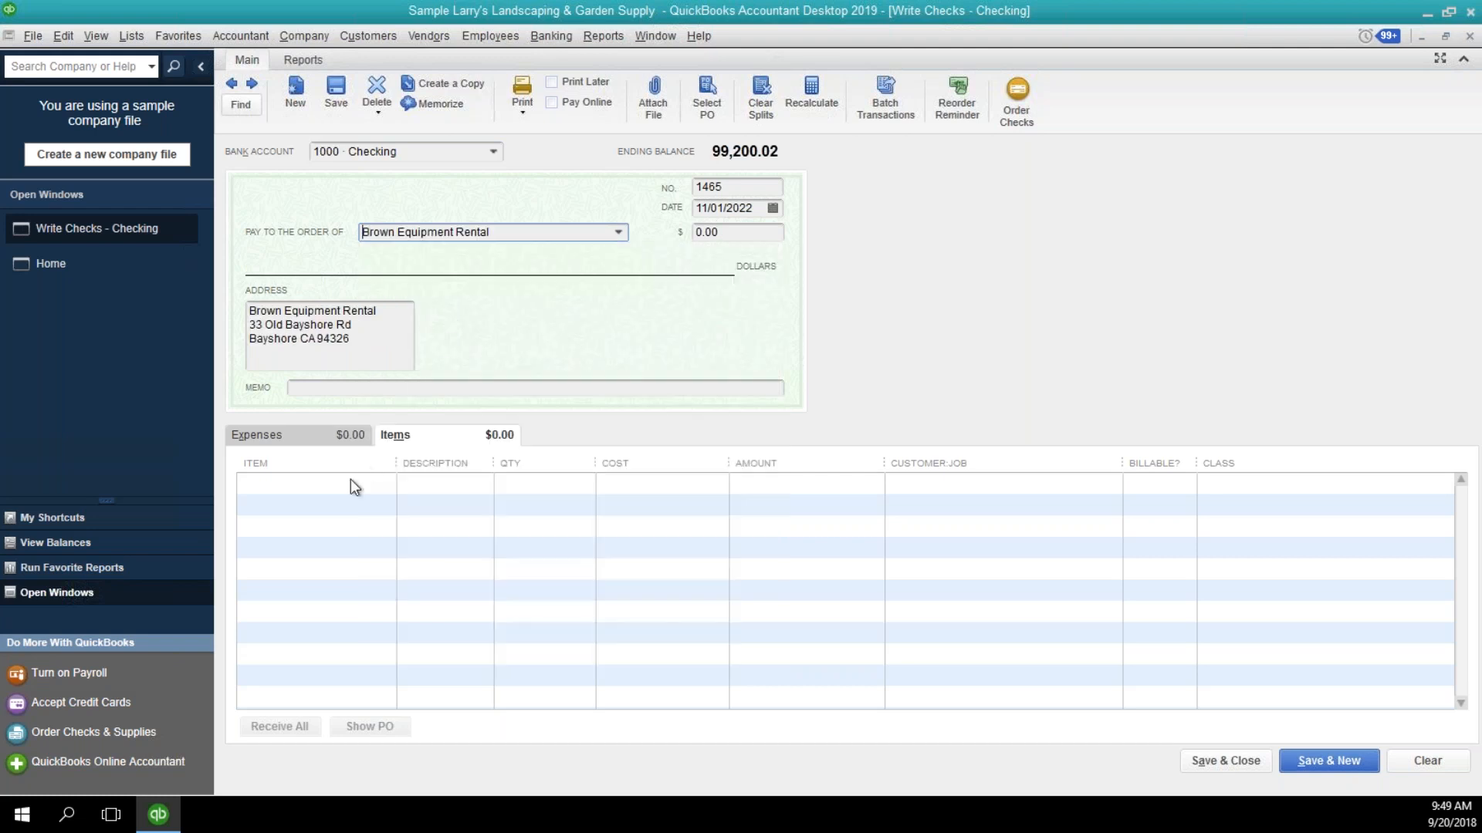
{"action": "type", "text": "1"}
{"action": "key", "text": "Tab"}
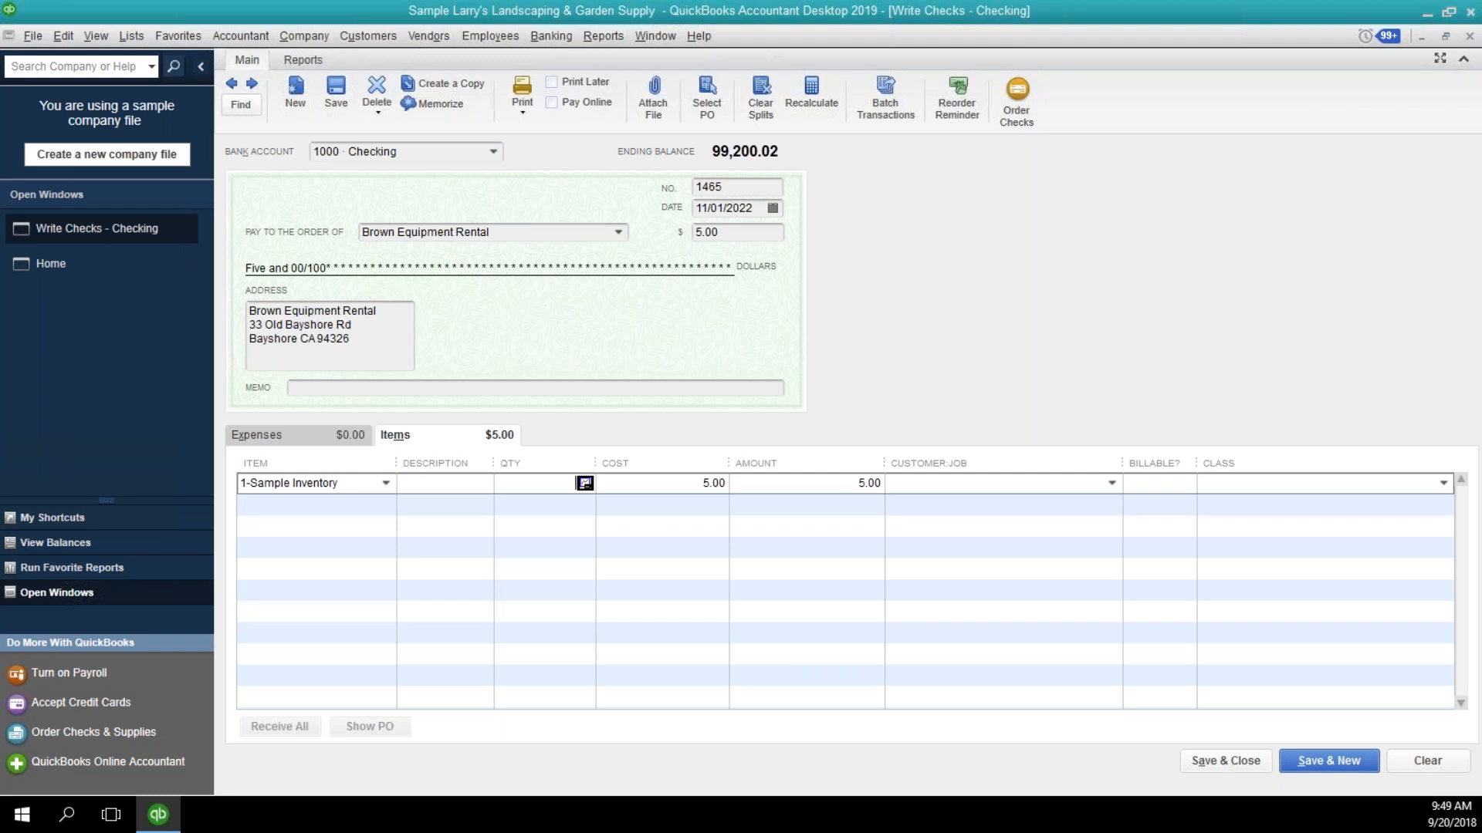
Set the check's item line to quantity 10 at a cost of 7.50, and save and close the check.
{"action": "type", "text": "10"}
{"action": "key", "text": "Tab"}
{"action": "type", "text": "7.50"}
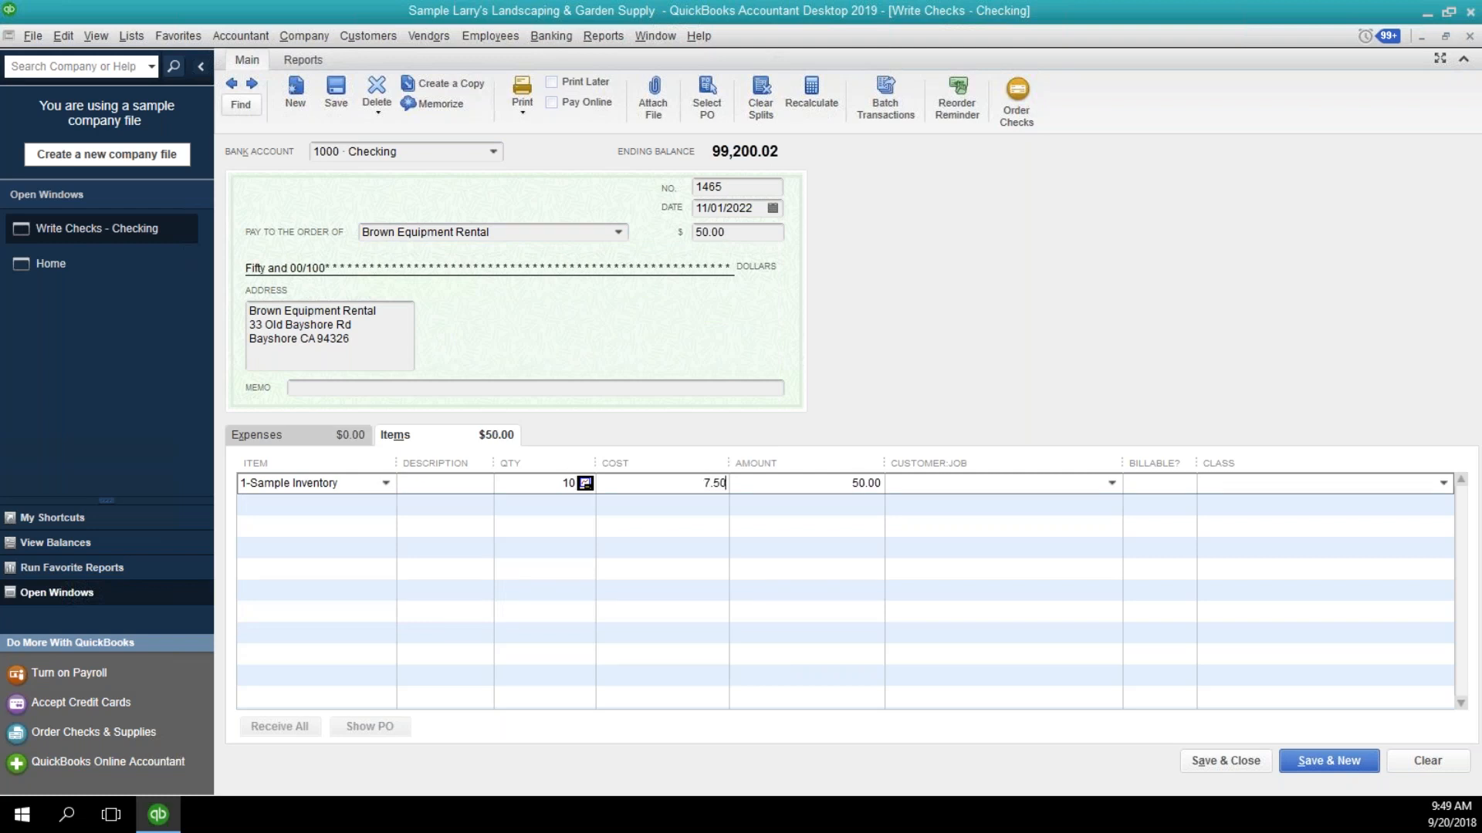
{"action": "key", "text": "Tab"}
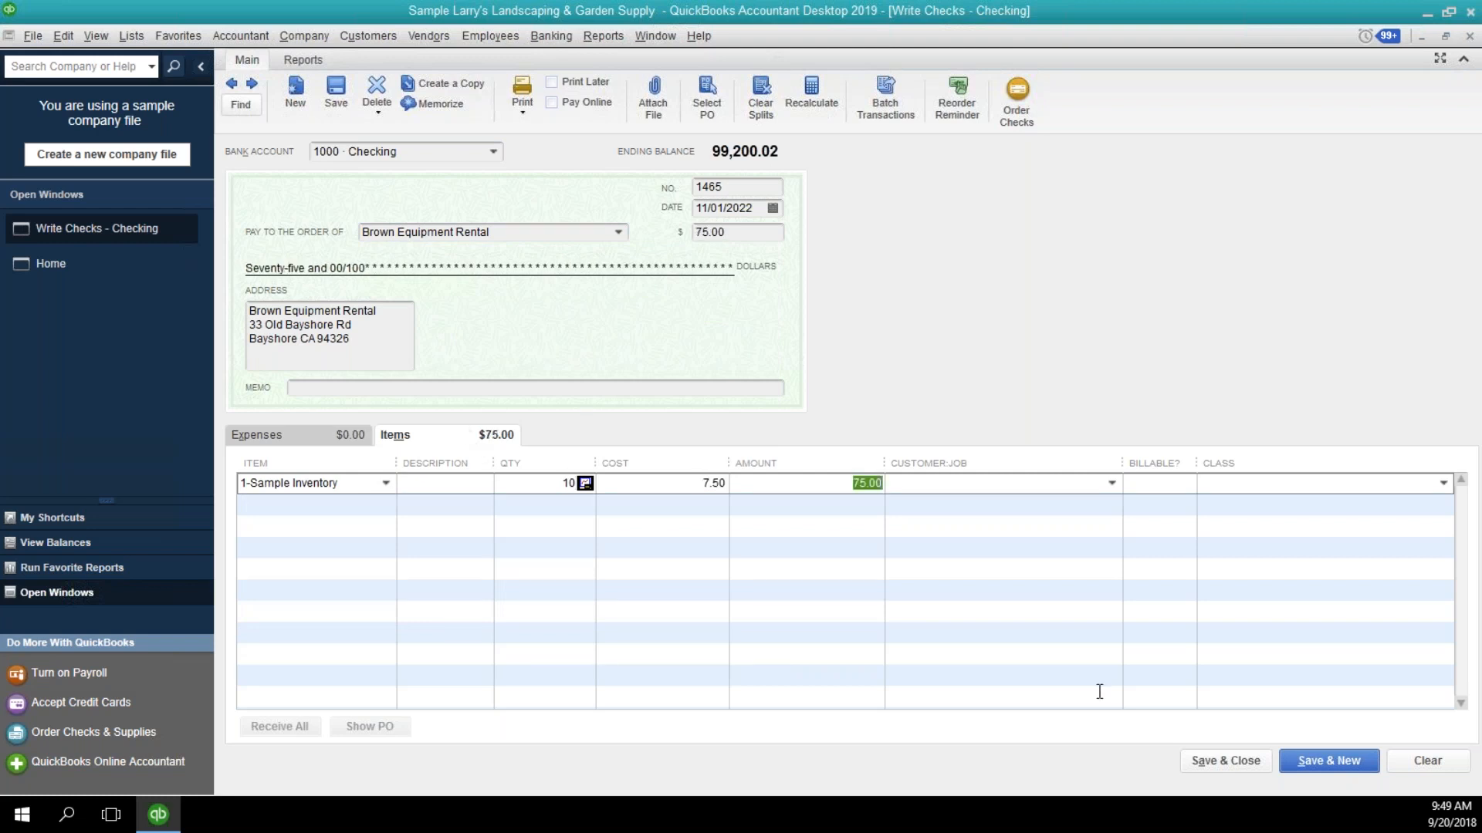
{"action": "left_click", "coordinate": [1216, 764]}
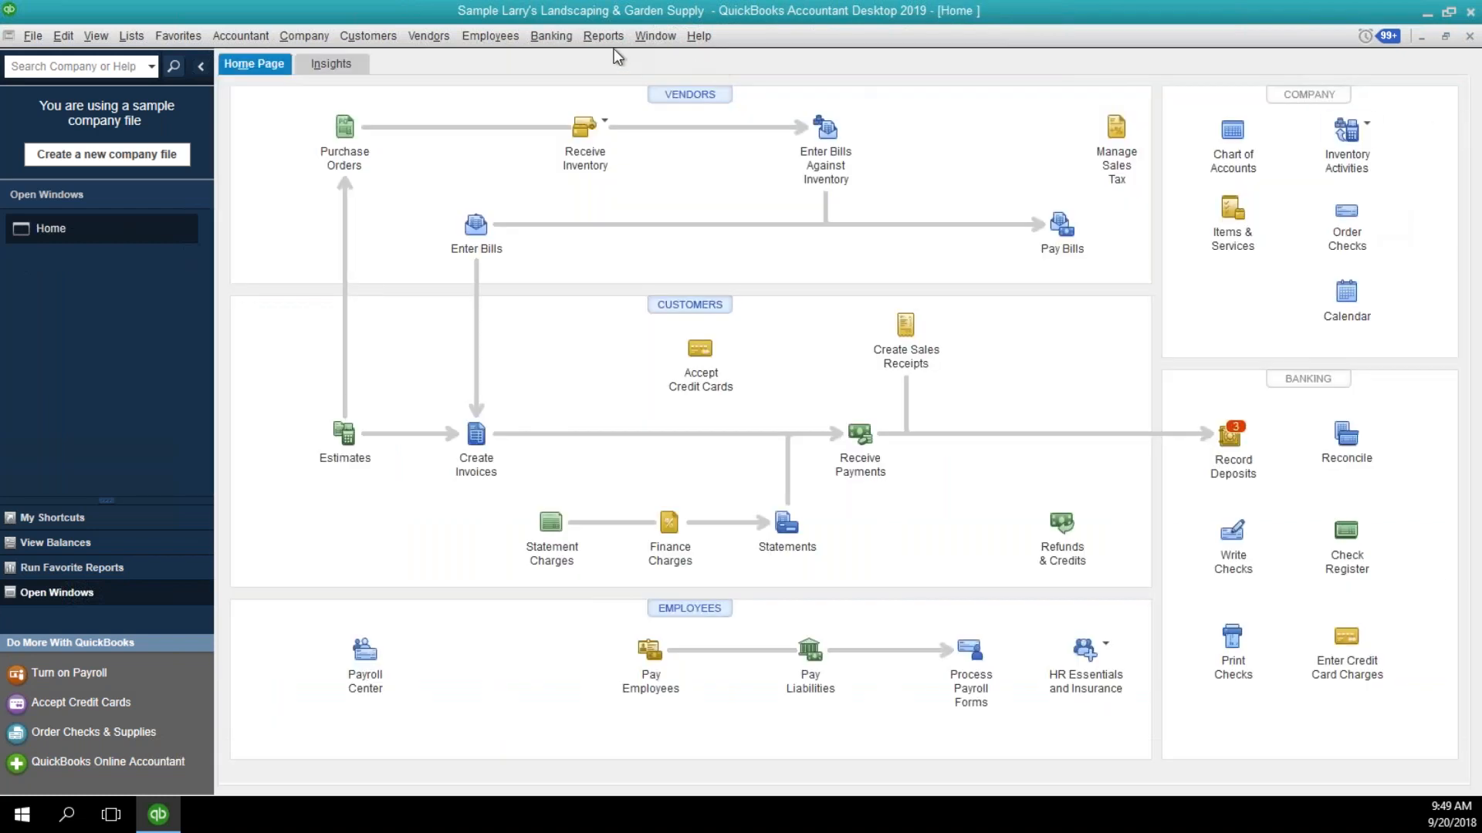
Open the first of the available inventory reports to review the purchased stock.
{"action": "left_click", "coordinate": [605, 39]}
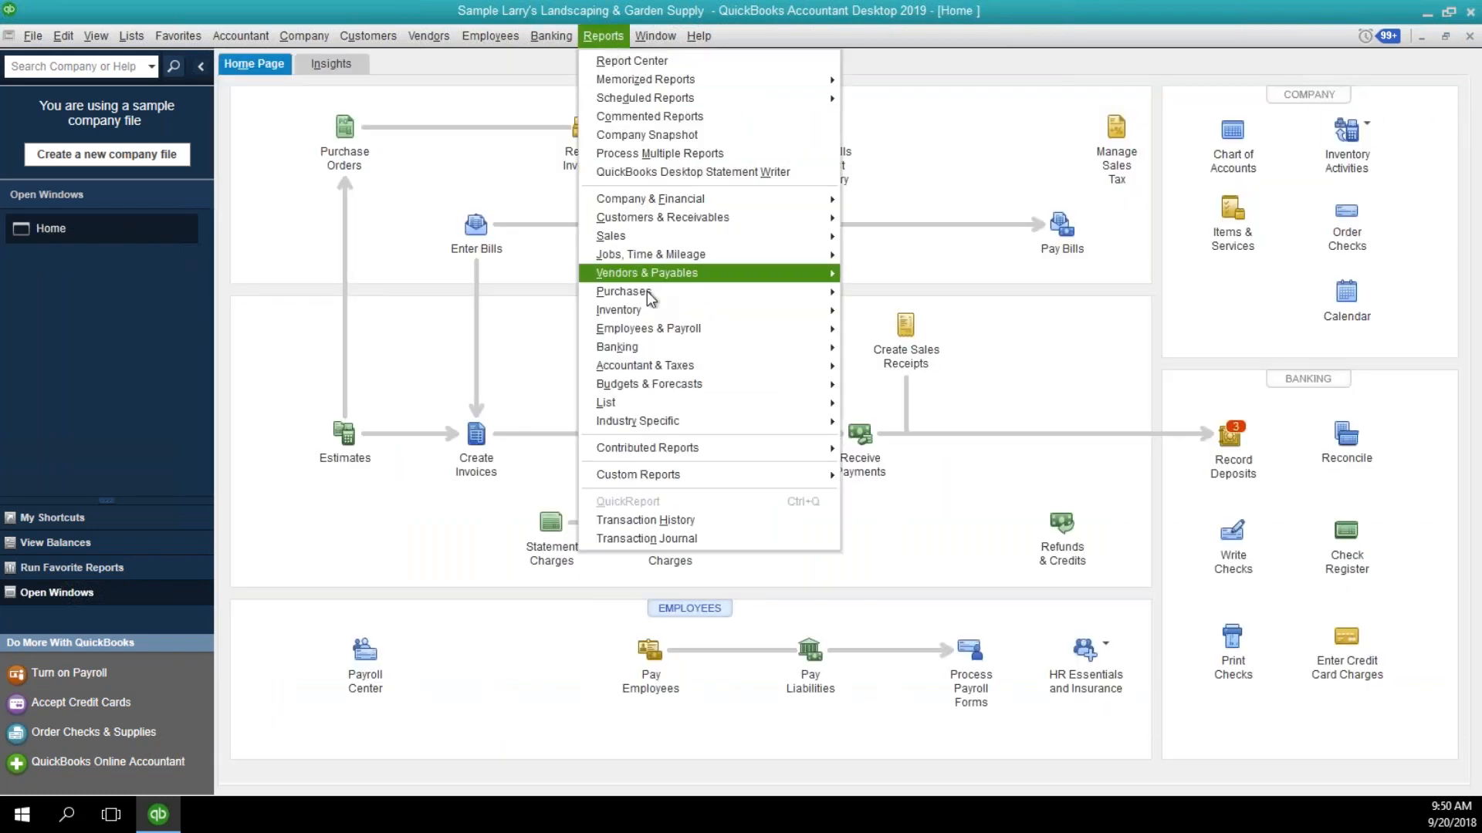
{"action": "mouse_move", "coordinate": [679, 318]}
{"action": "left_click", "coordinate": [881, 317]}
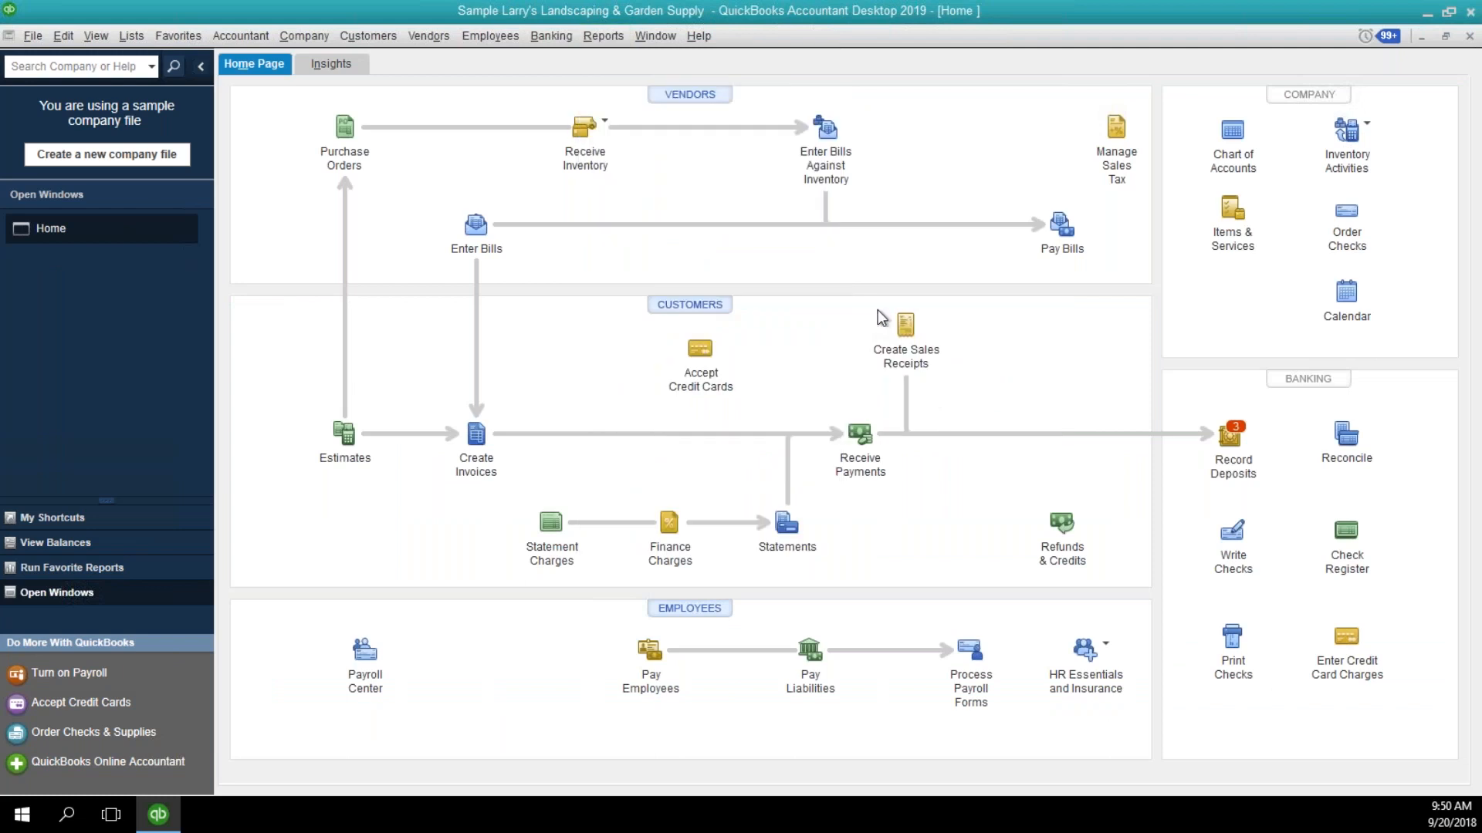
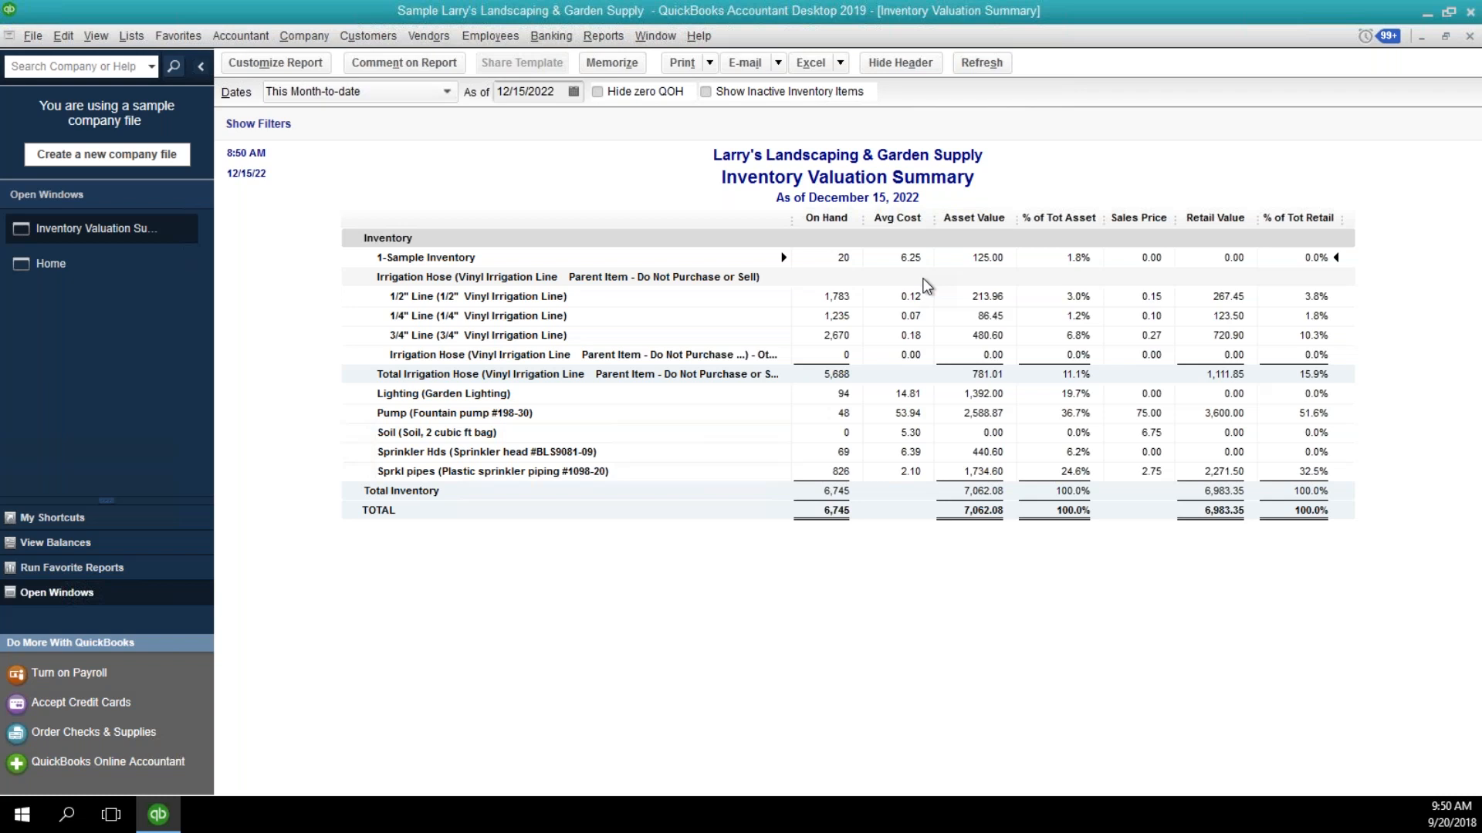
Close the valuation report and set the sales price of the 1-Sample Inventory item to 10.00, saving the item.
{"action": "left_click", "coordinate": [1469, 36]}
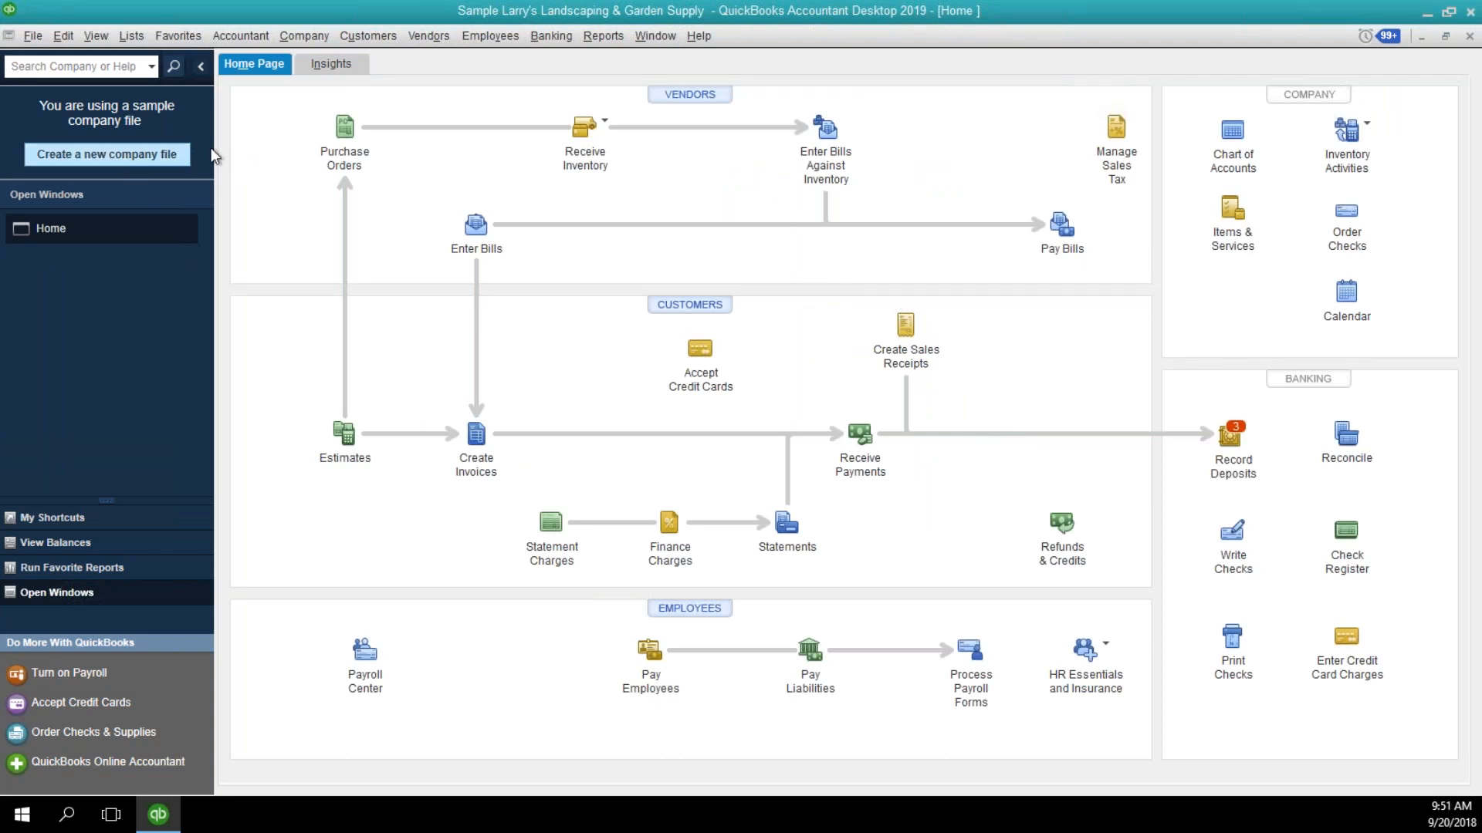
{"action": "left_click", "coordinate": [132, 36]}
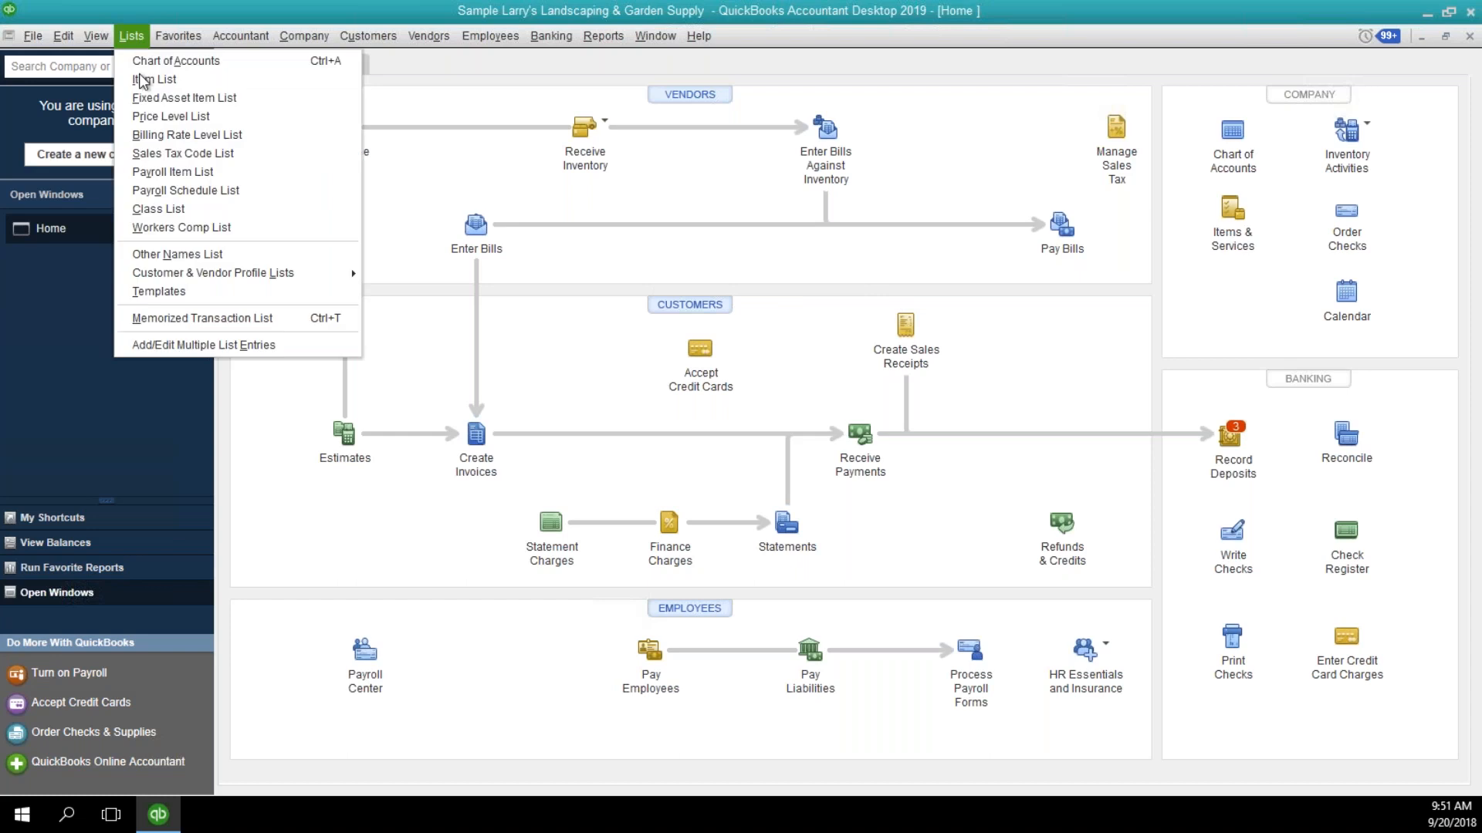
{"action": "left_click", "coordinate": [139, 83]}
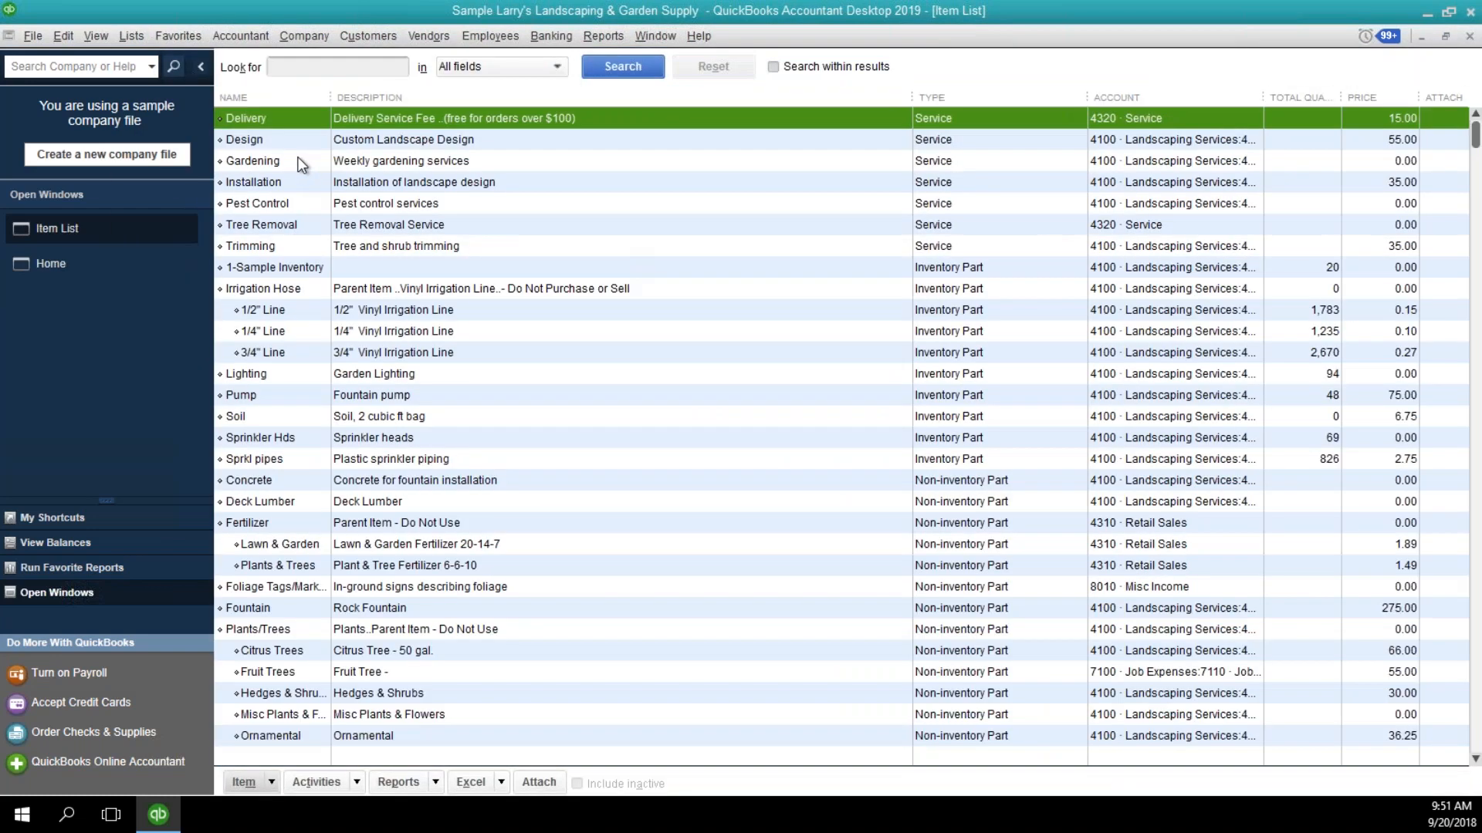
{"action": "double_click", "coordinate": [326, 270]}
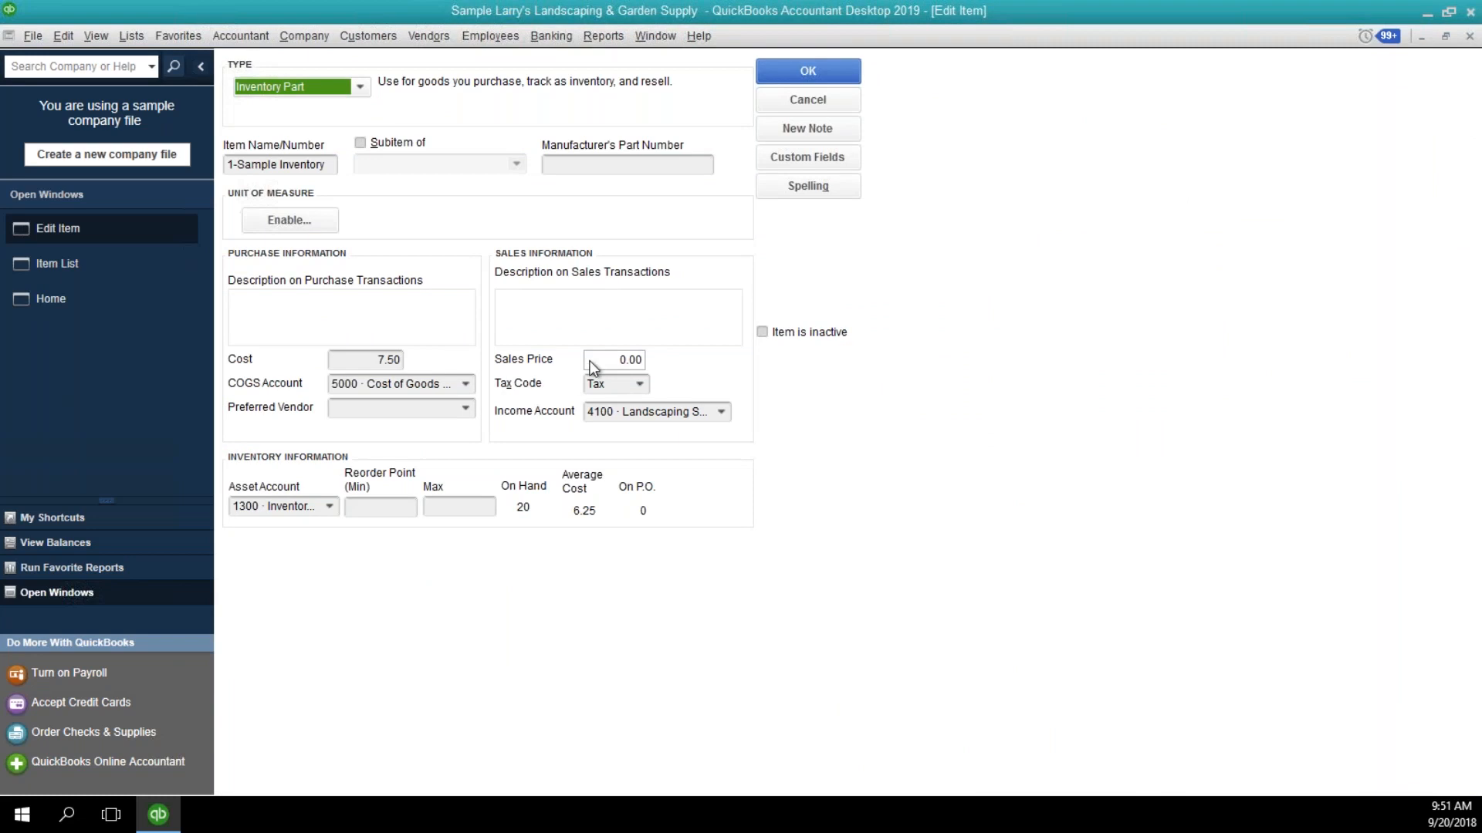
{"action": "left_click", "coordinate": [352, 360]}
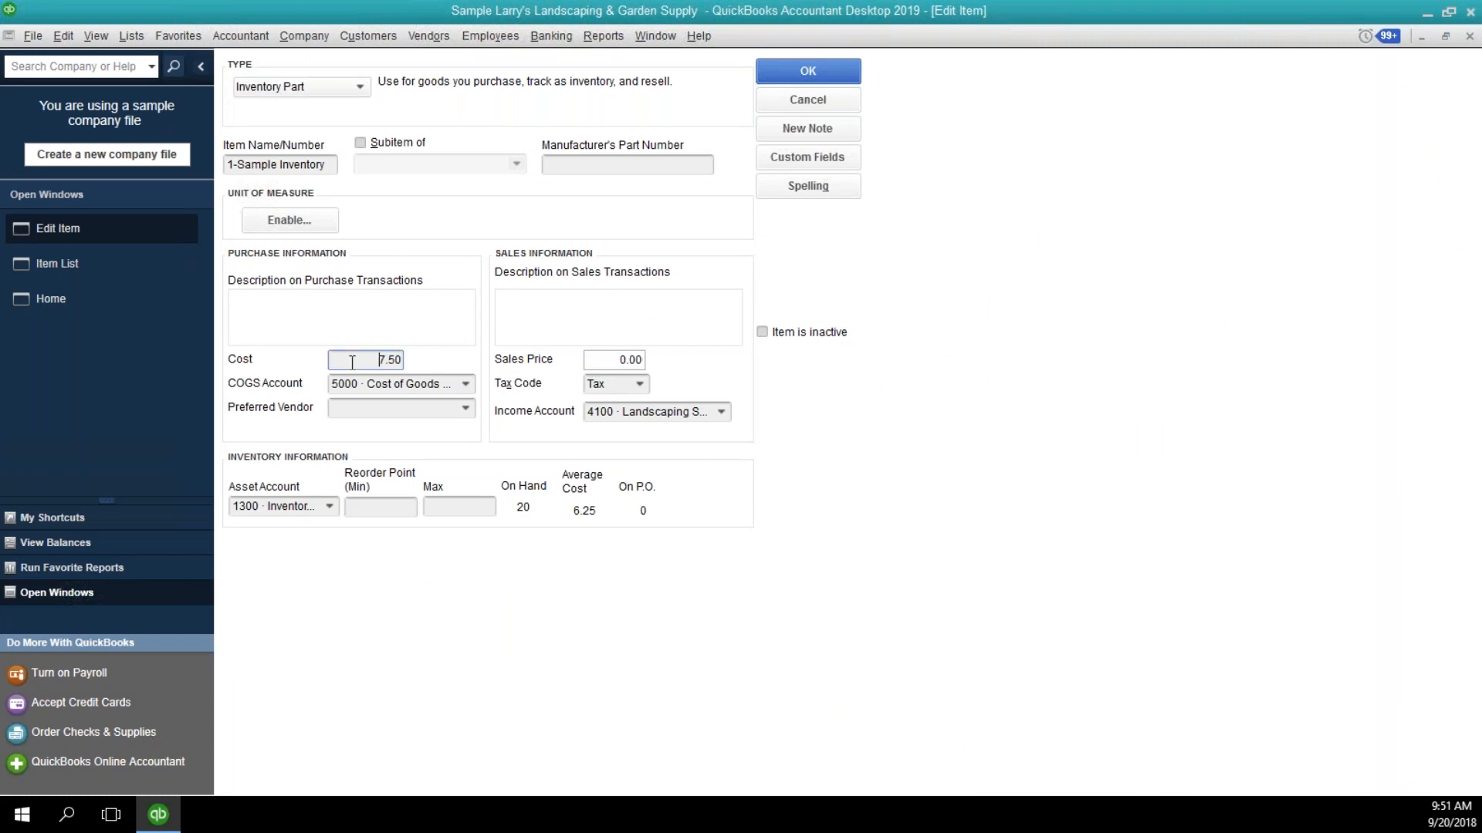
{"action": "left_click", "coordinate": [592, 359]}
{"action": "type", "text": "10.00"}
{"action": "key", "text": "Tab"}
{"action": "left_click", "coordinate": [763, 68]}
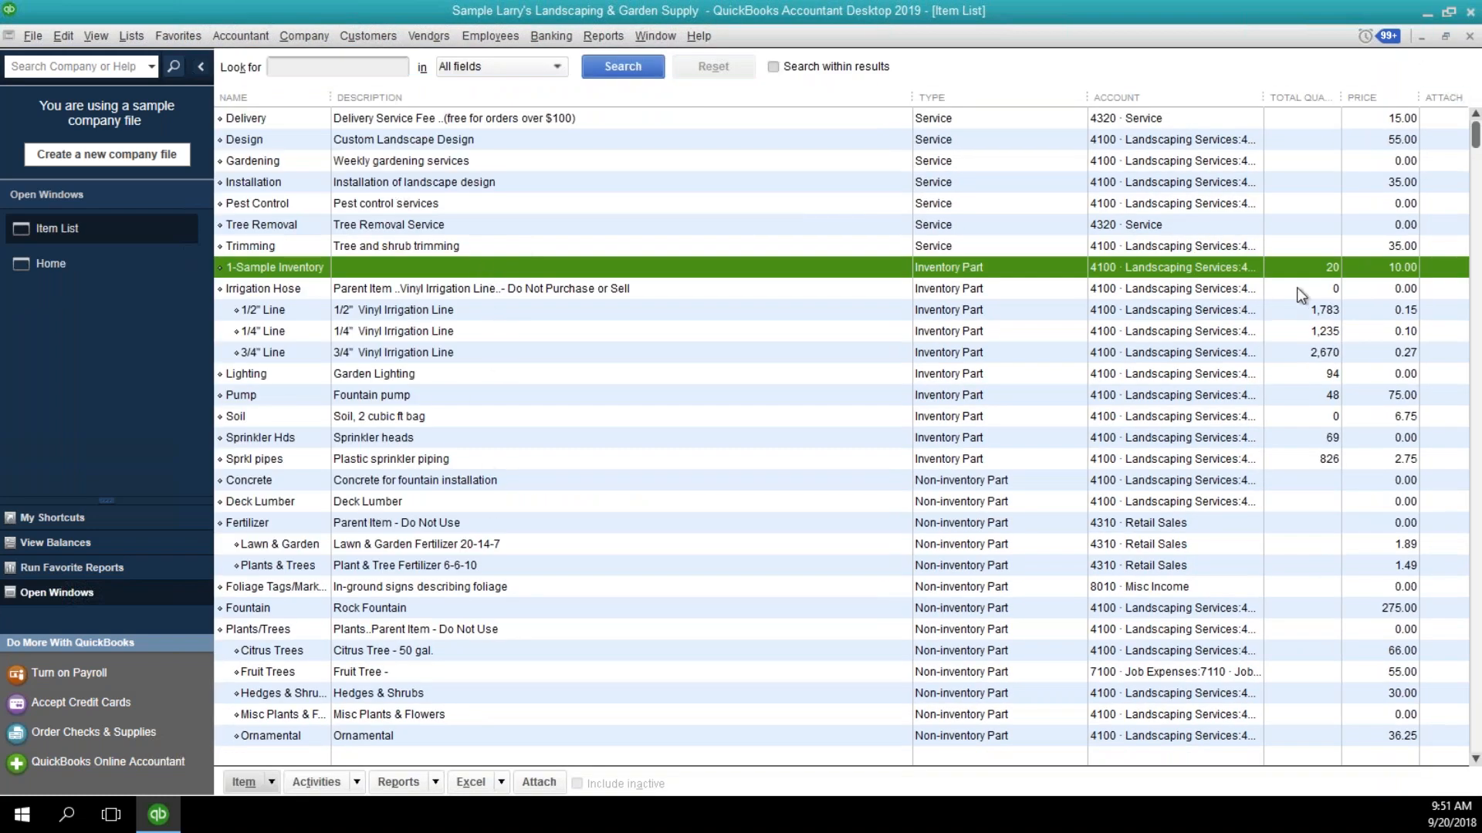
Run the Inventory Valuation Summary report again to review the 1-Sample Inventory line with its sales price.
{"action": "left_click", "coordinate": [611, 40]}
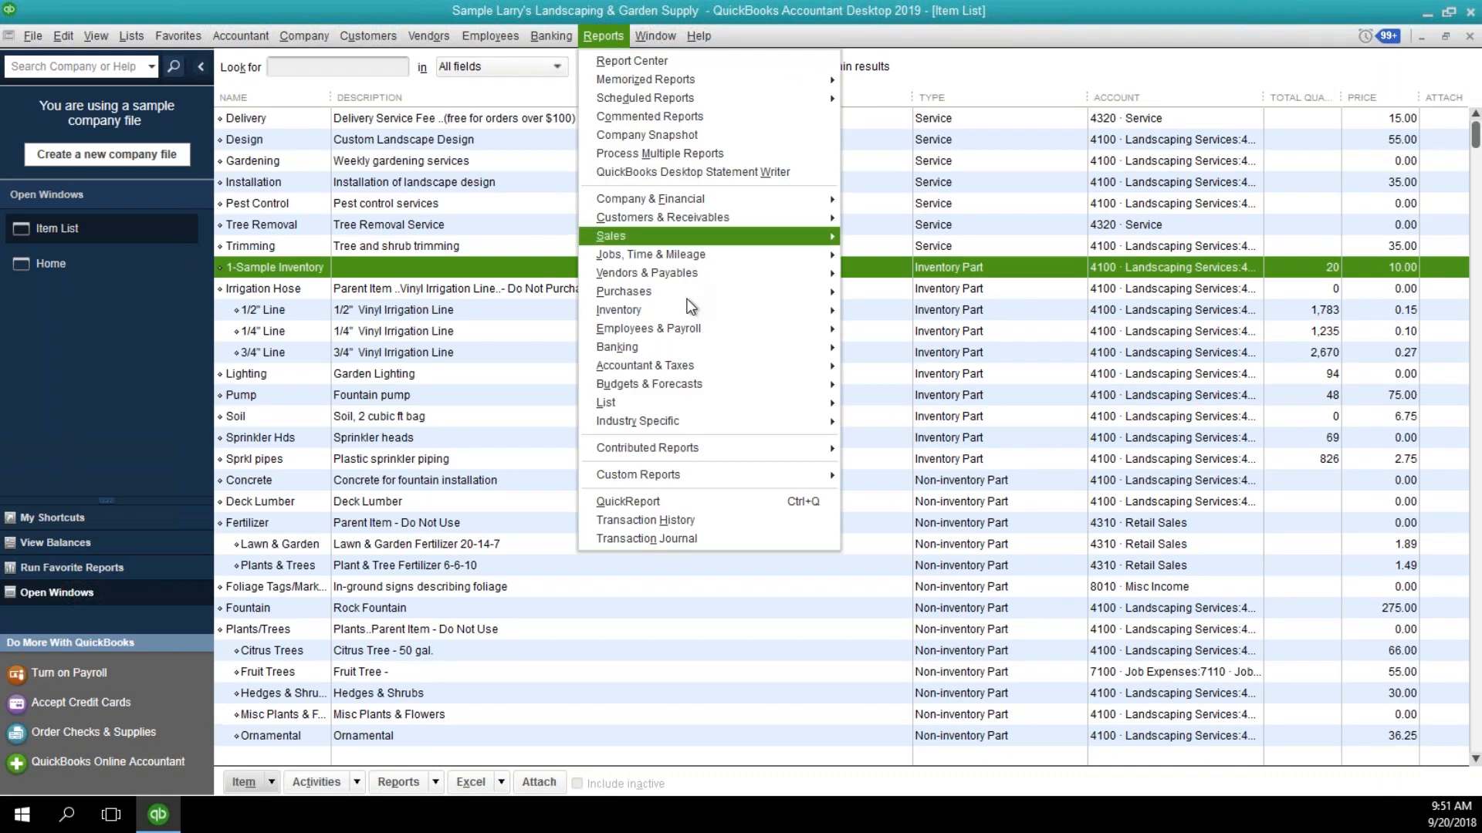
{"action": "mouse_move", "coordinate": [693, 309]}
{"action": "left_click", "coordinate": [879, 308]}
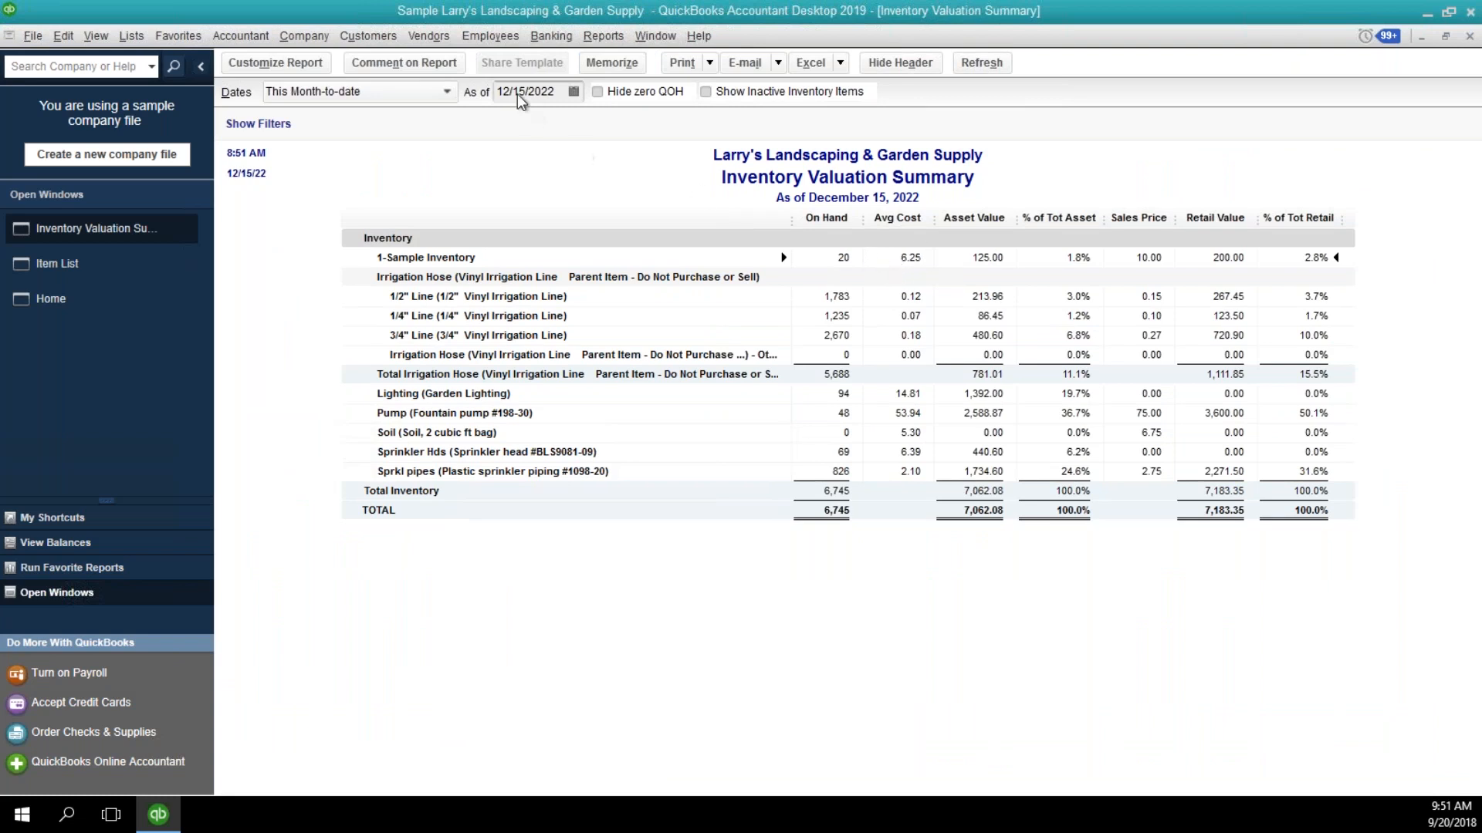
Start a quantity/value on hand adjustment of type Total Value, posted to the 5000 Cost of Goods Sold account.
{"action": "left_click", "coordinate": [432, 39]}
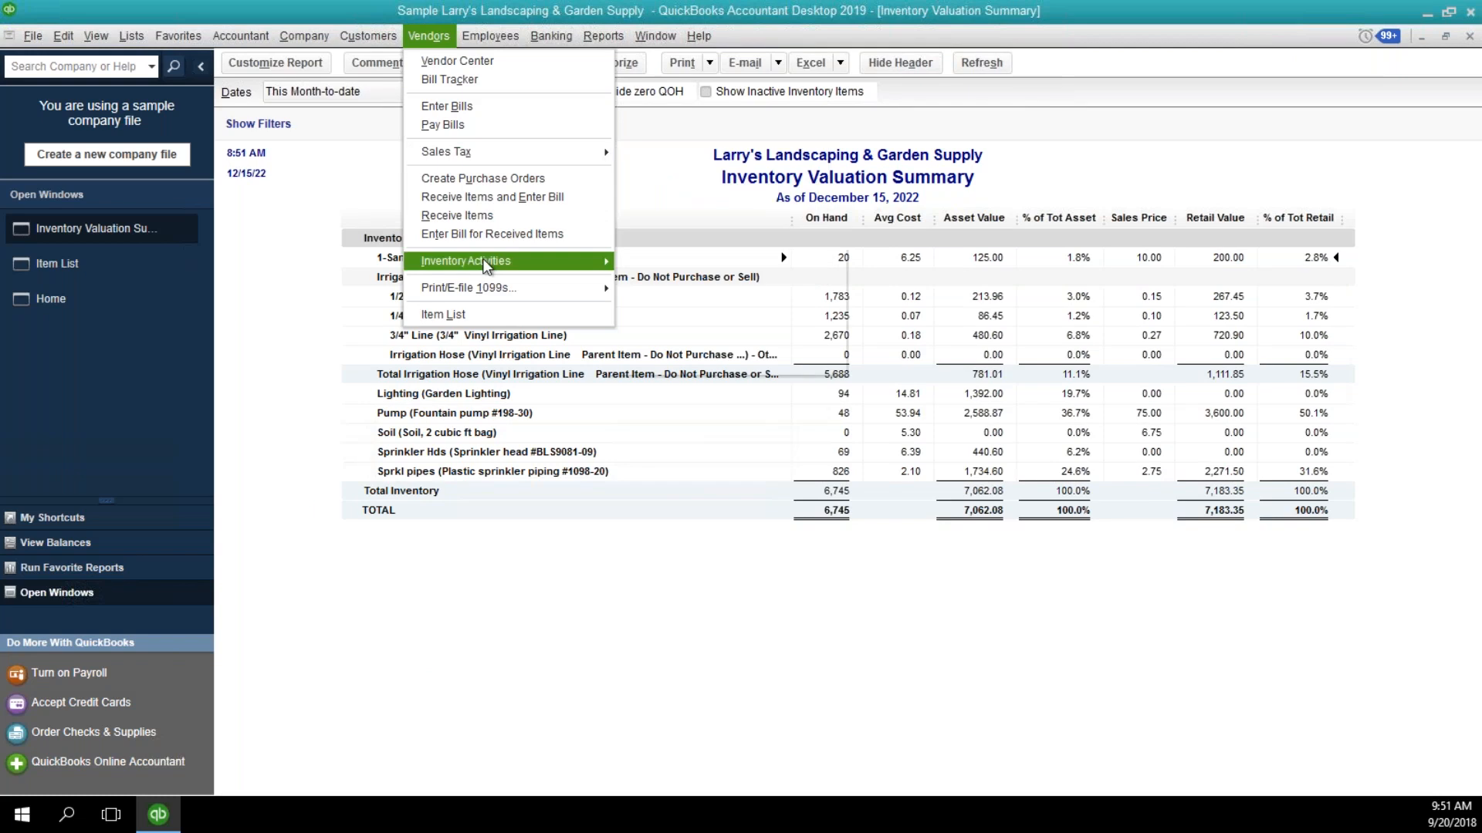
{"action": "mouse_move", "coordinate": [591, 262]}
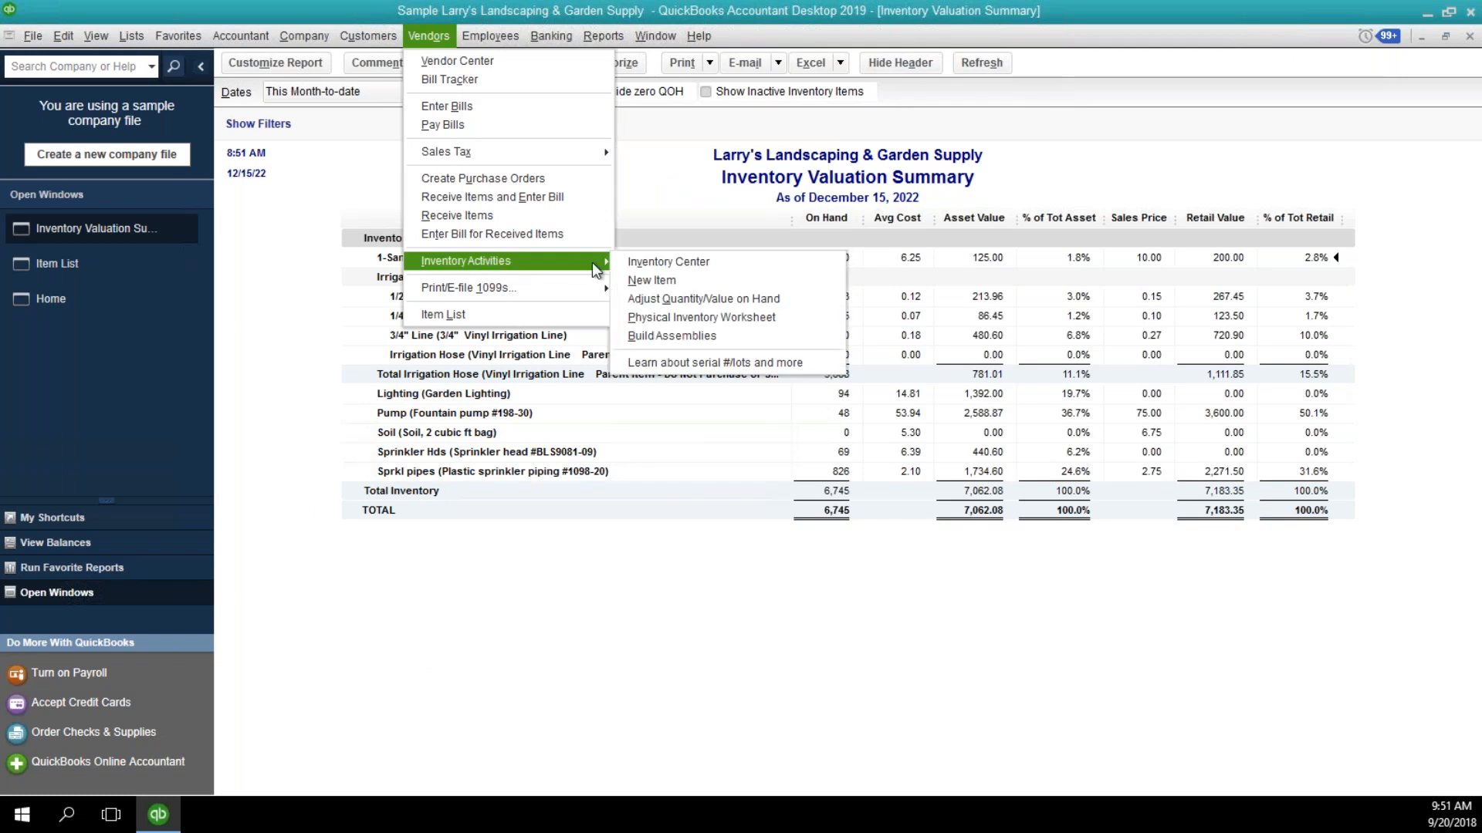
{"action": "left_click", "coordinate": [652, 298]}
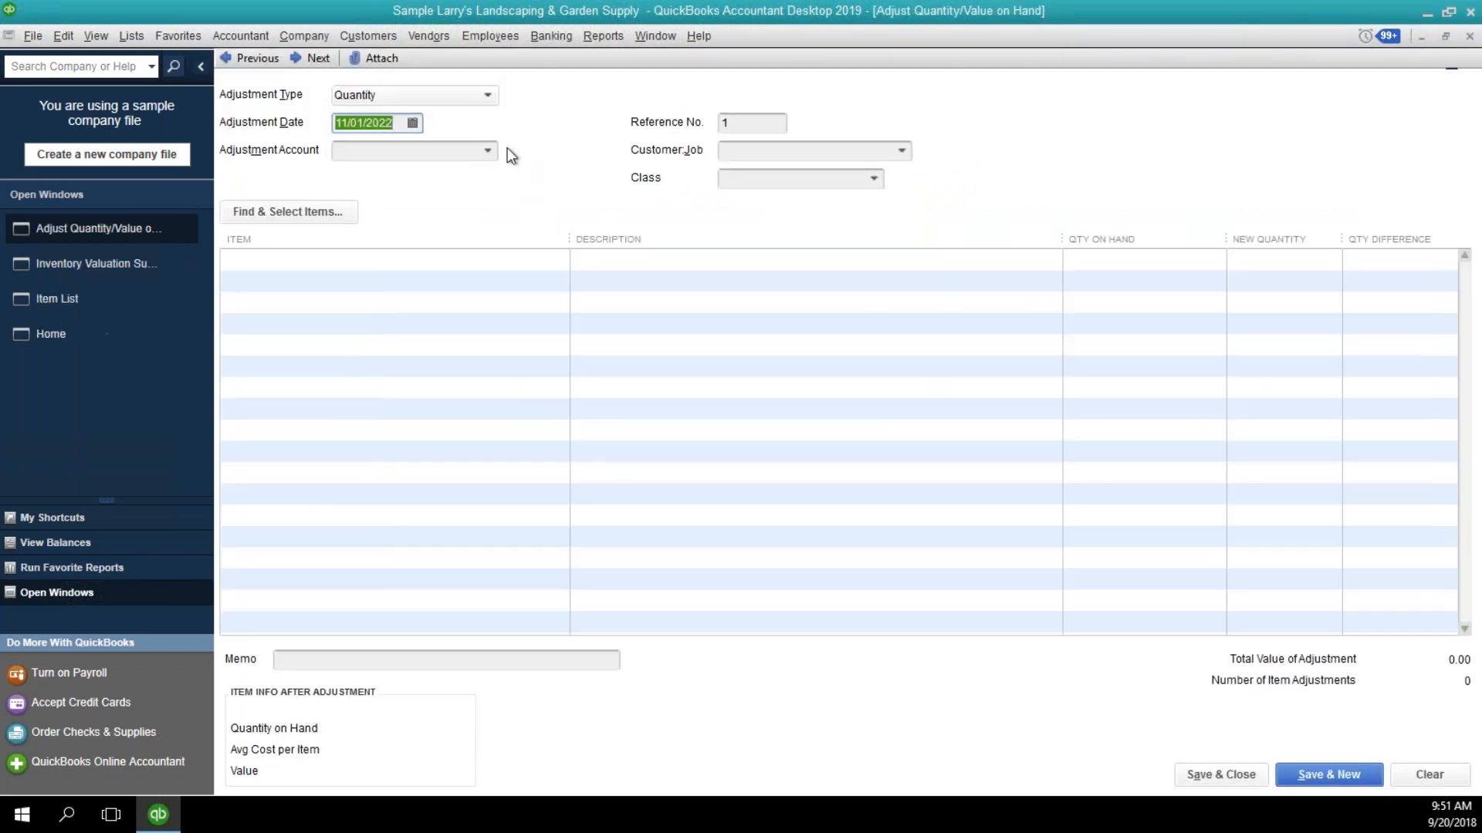
{"action": "left_click", "coordinate": [488, 96]}
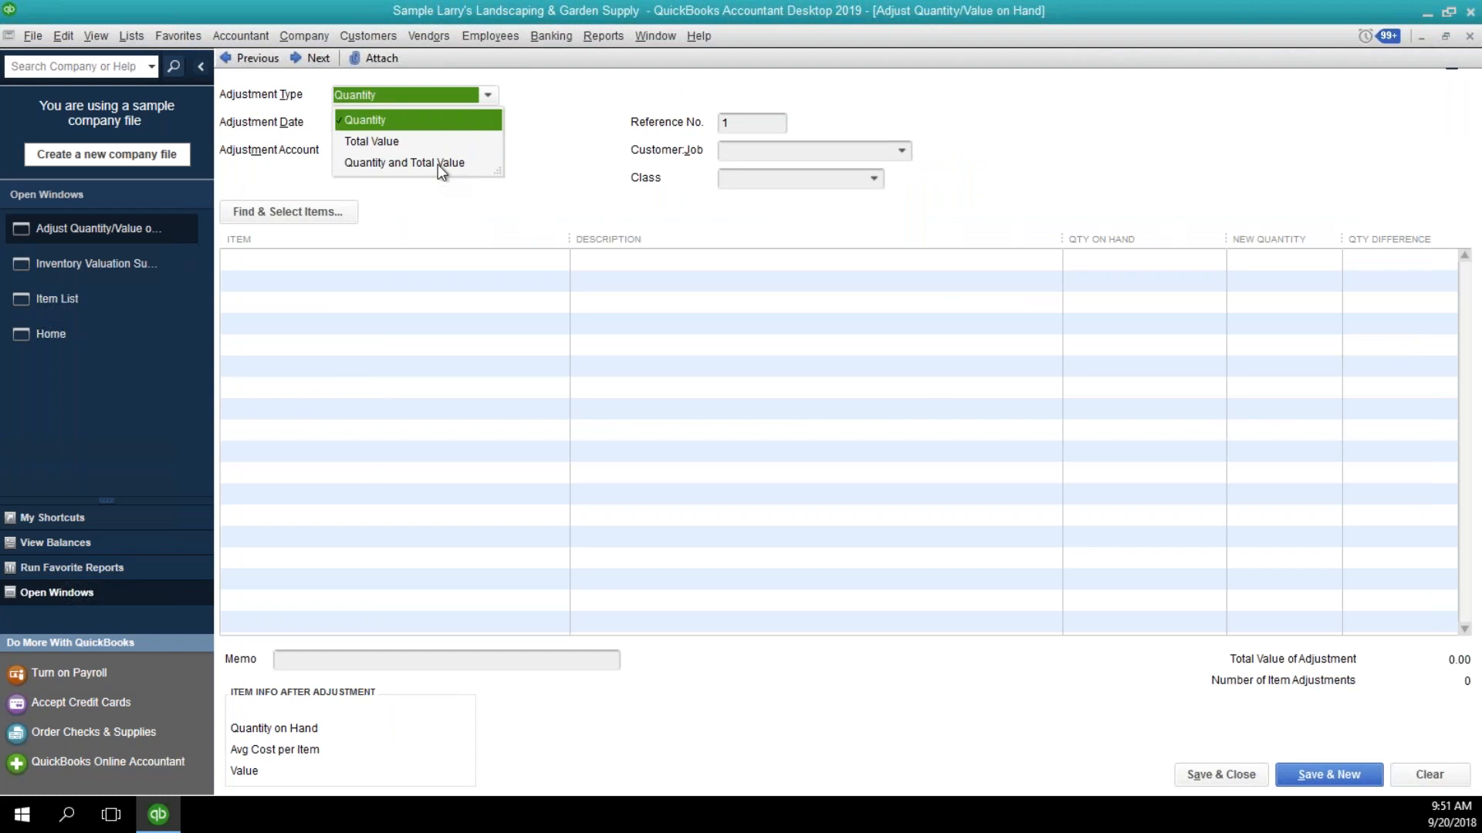
{"action": "left_click", "coordinate": [429, 144]}
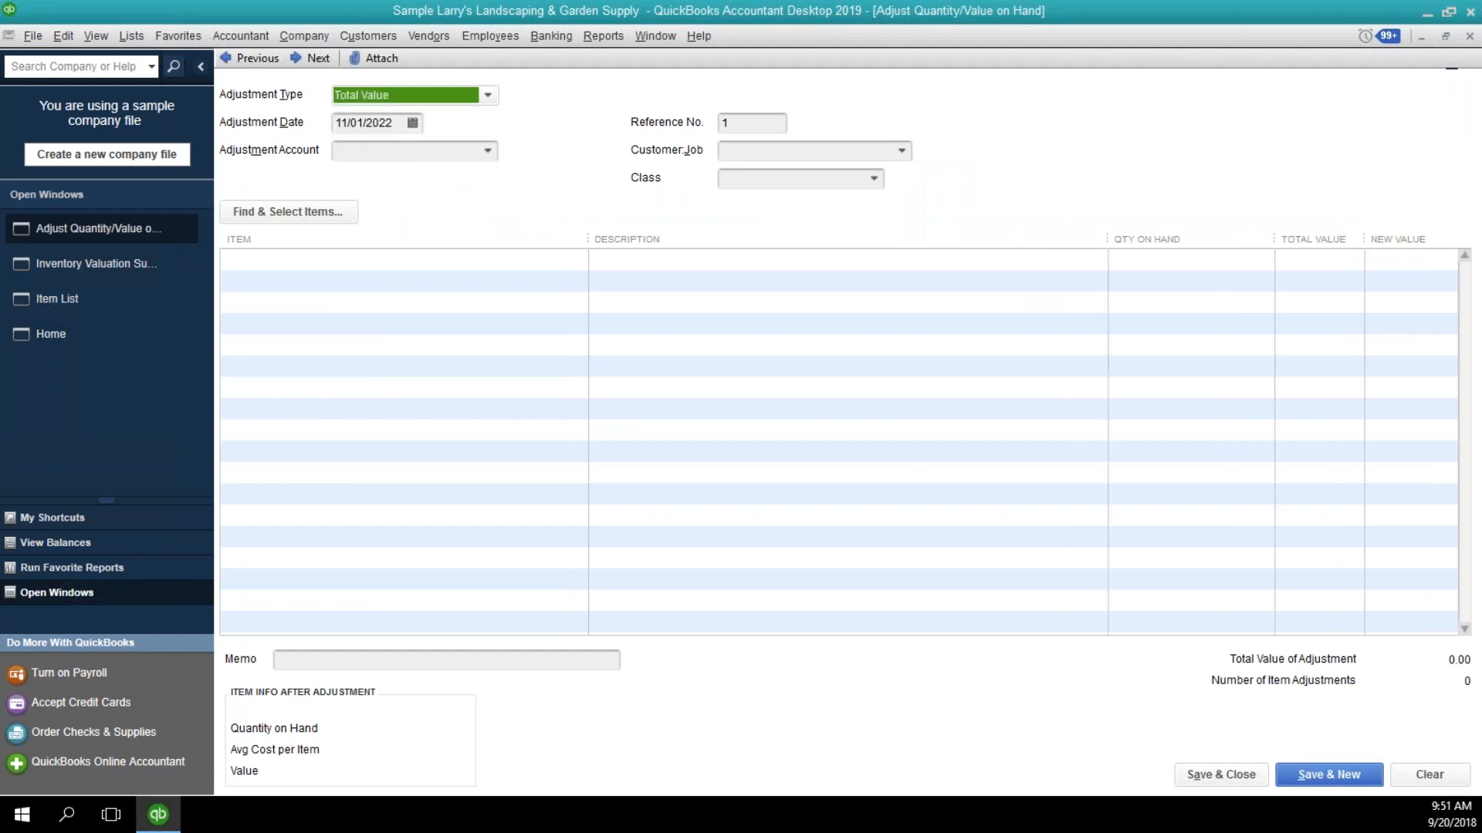
{"action": "left_click", "coordinate": [487, 151]}
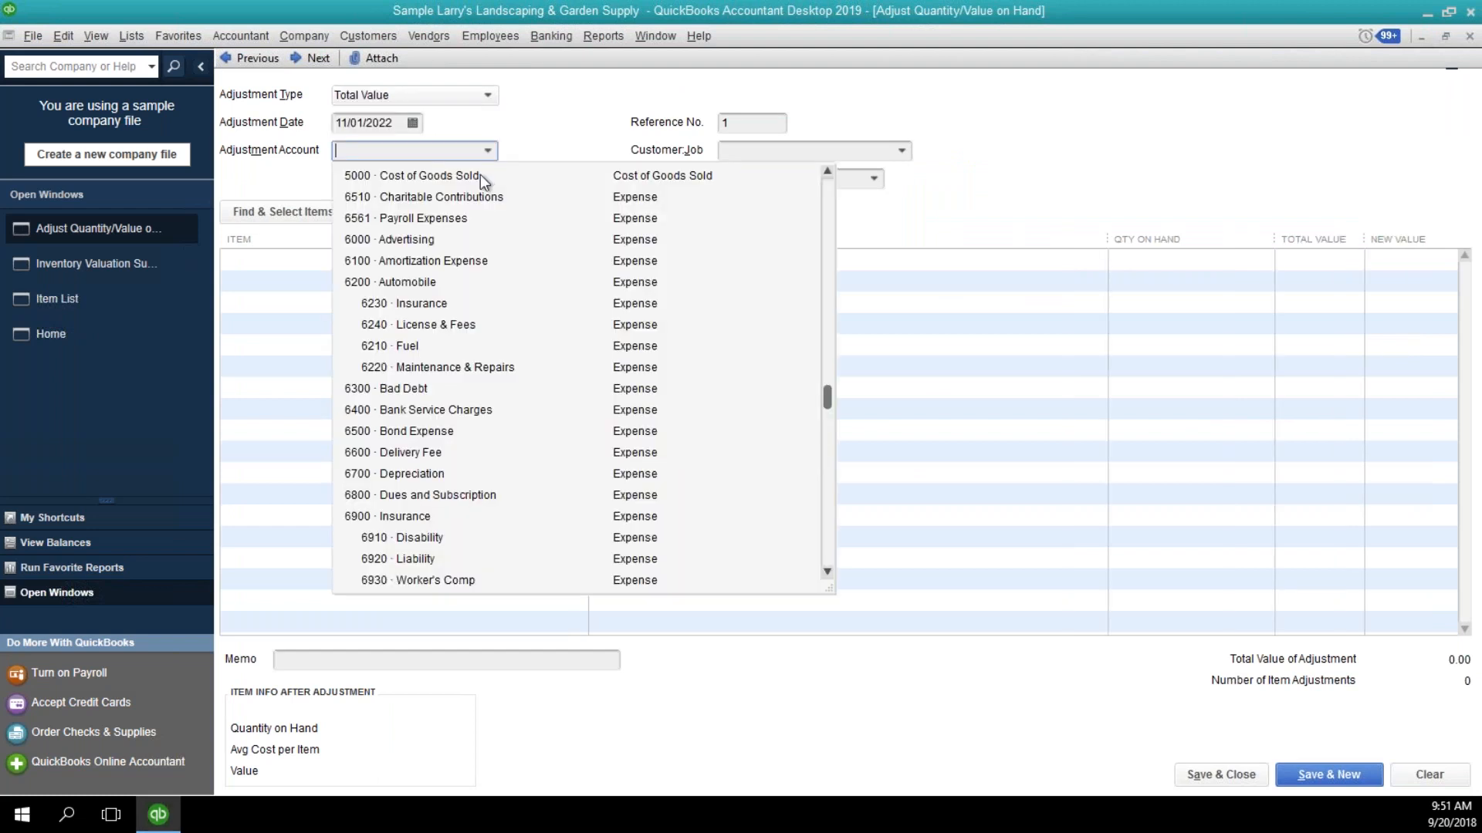
{"action": "left_click", "coordinate": [480, 174]}
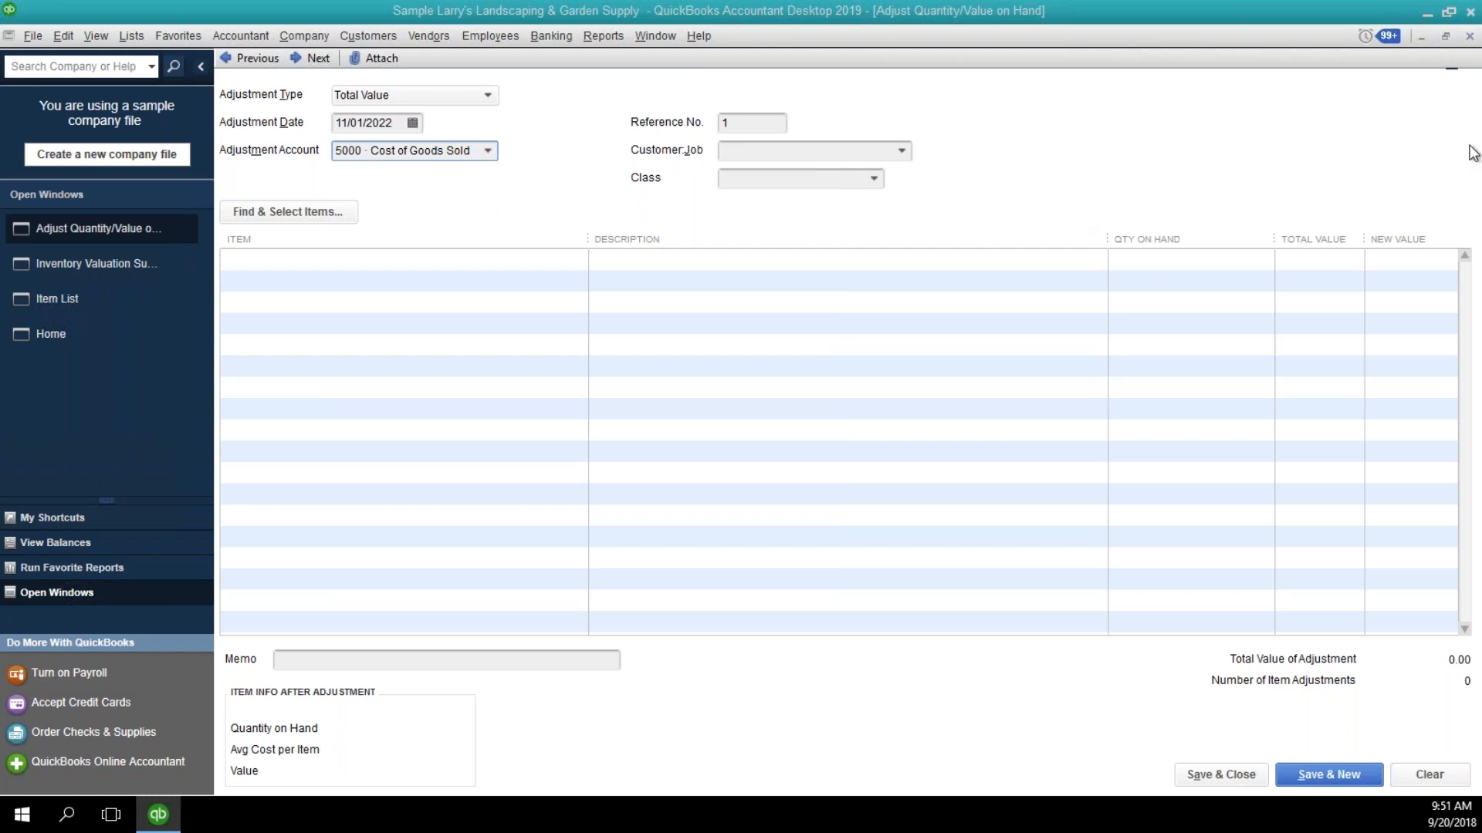
Add 1-Sample Inventory to the adjustment and enter a new value of 150.00.
{"action": "left_click", "coordinate": [464, 258]}
{"action": "left_click", "coordinate": [317, 214]}
{"action": "left_click", "coordinate": [20, 130]}
{"action": "left_click", "coordinate": [556, 406]}
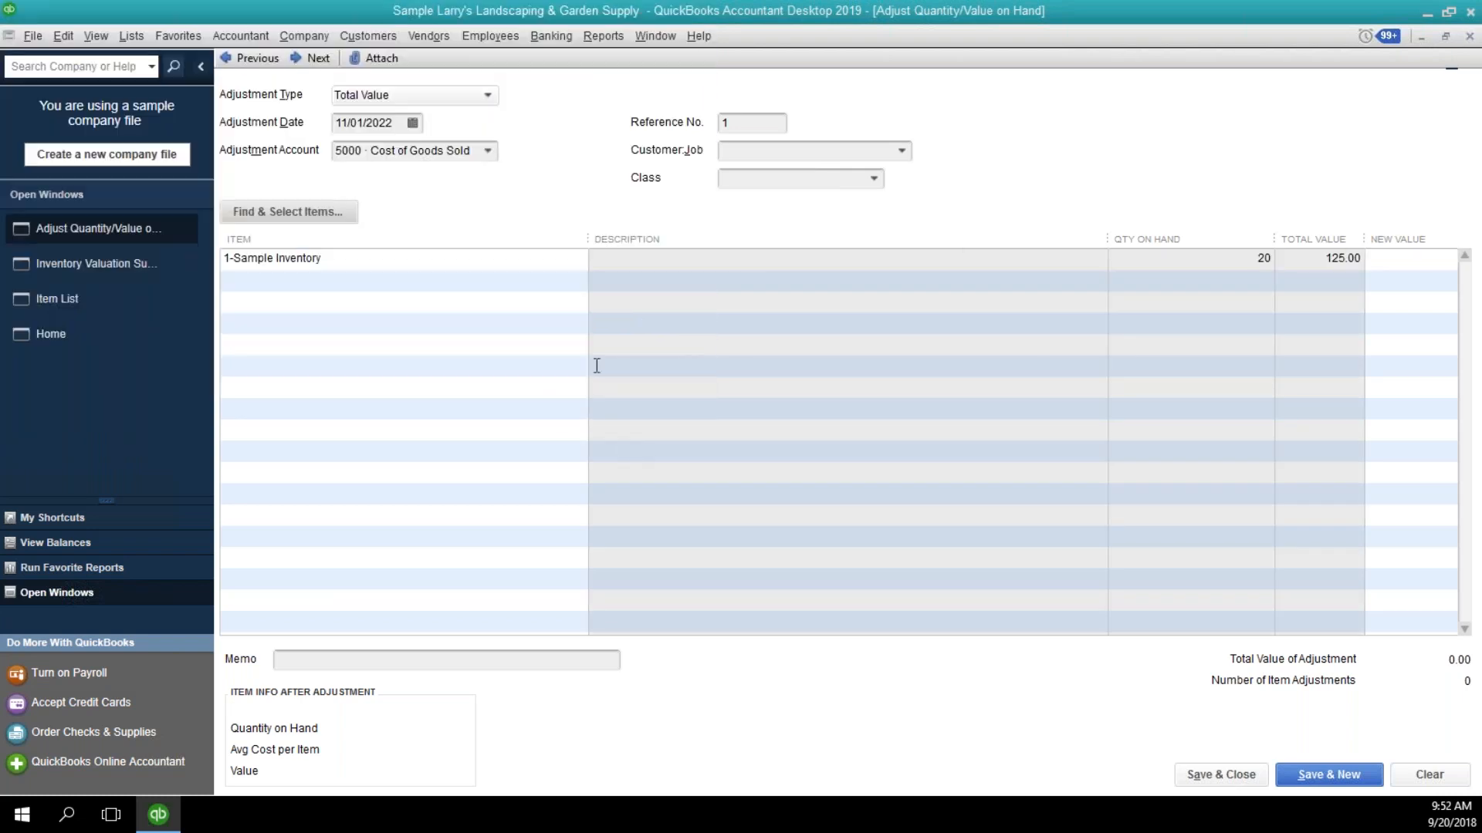
{"action": "left_click", "coordinate": [1381, 261]}
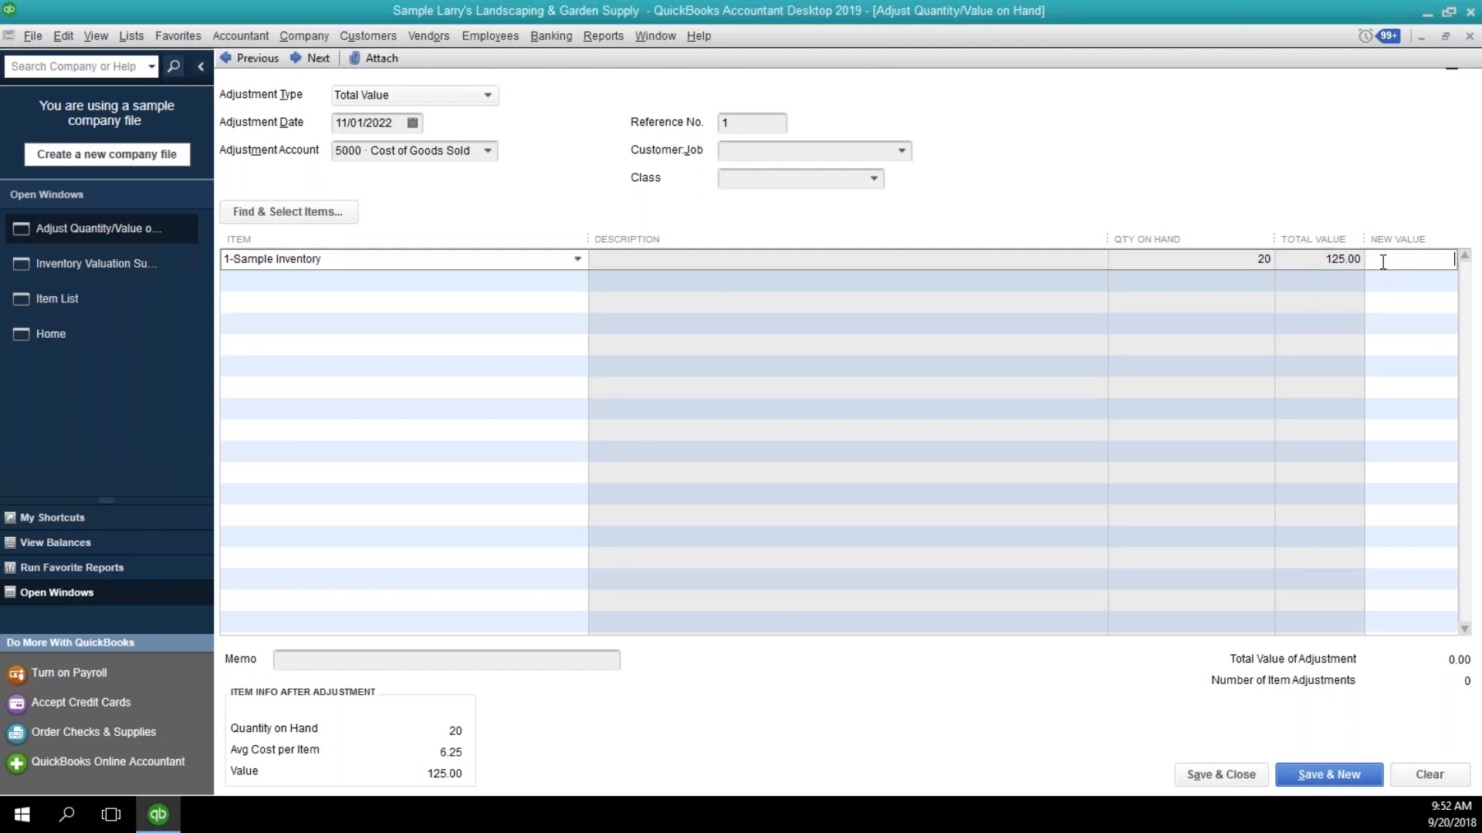
{"action": "type", "text": "150.00"}
{"action": "key", "text": "Tab"}
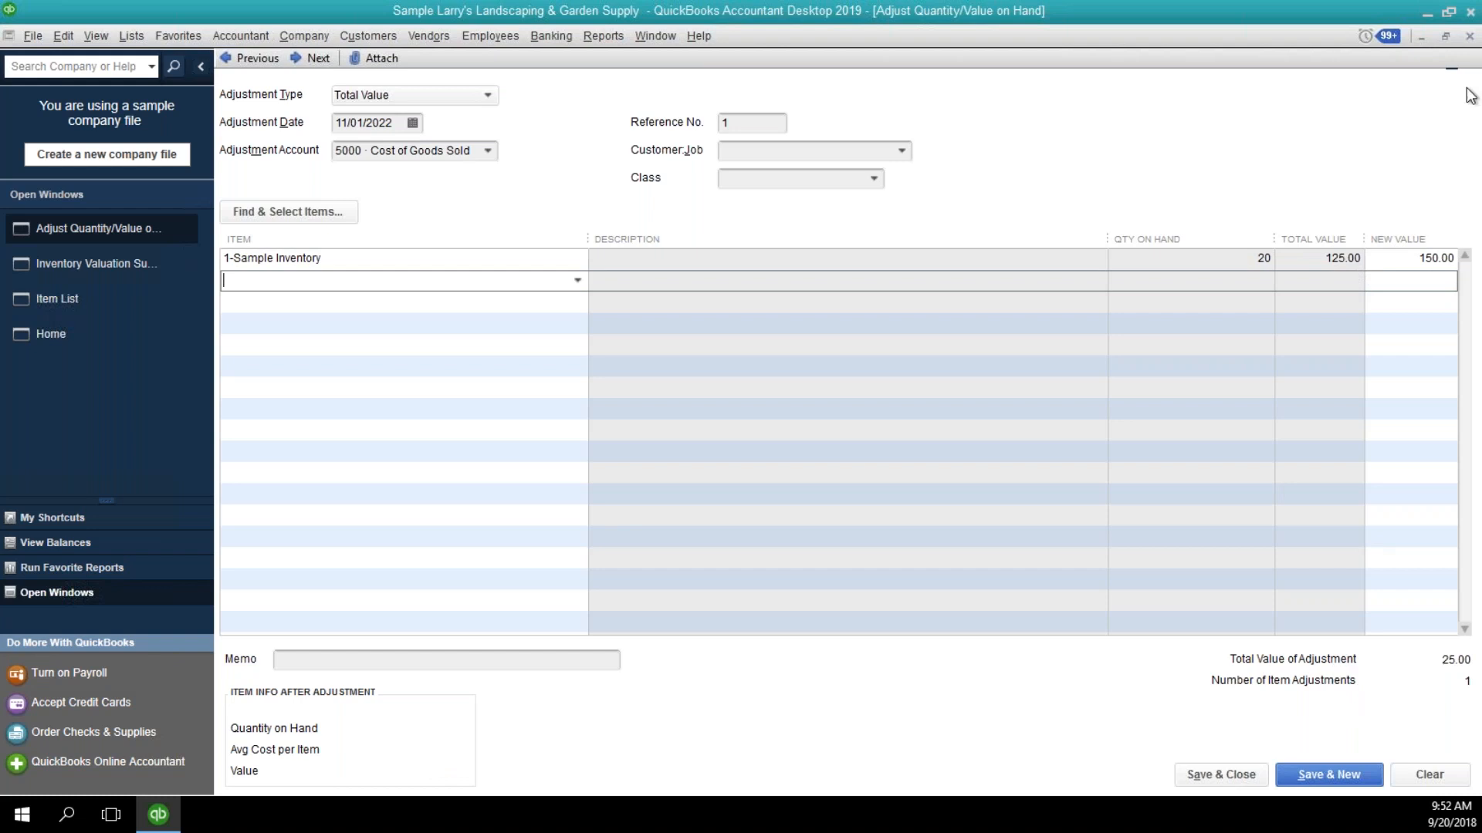
Leave the inventory adjustment unsaved and close the valuation report and the item list.
{"action": "left_click", "coordinate": [1469, 40]}
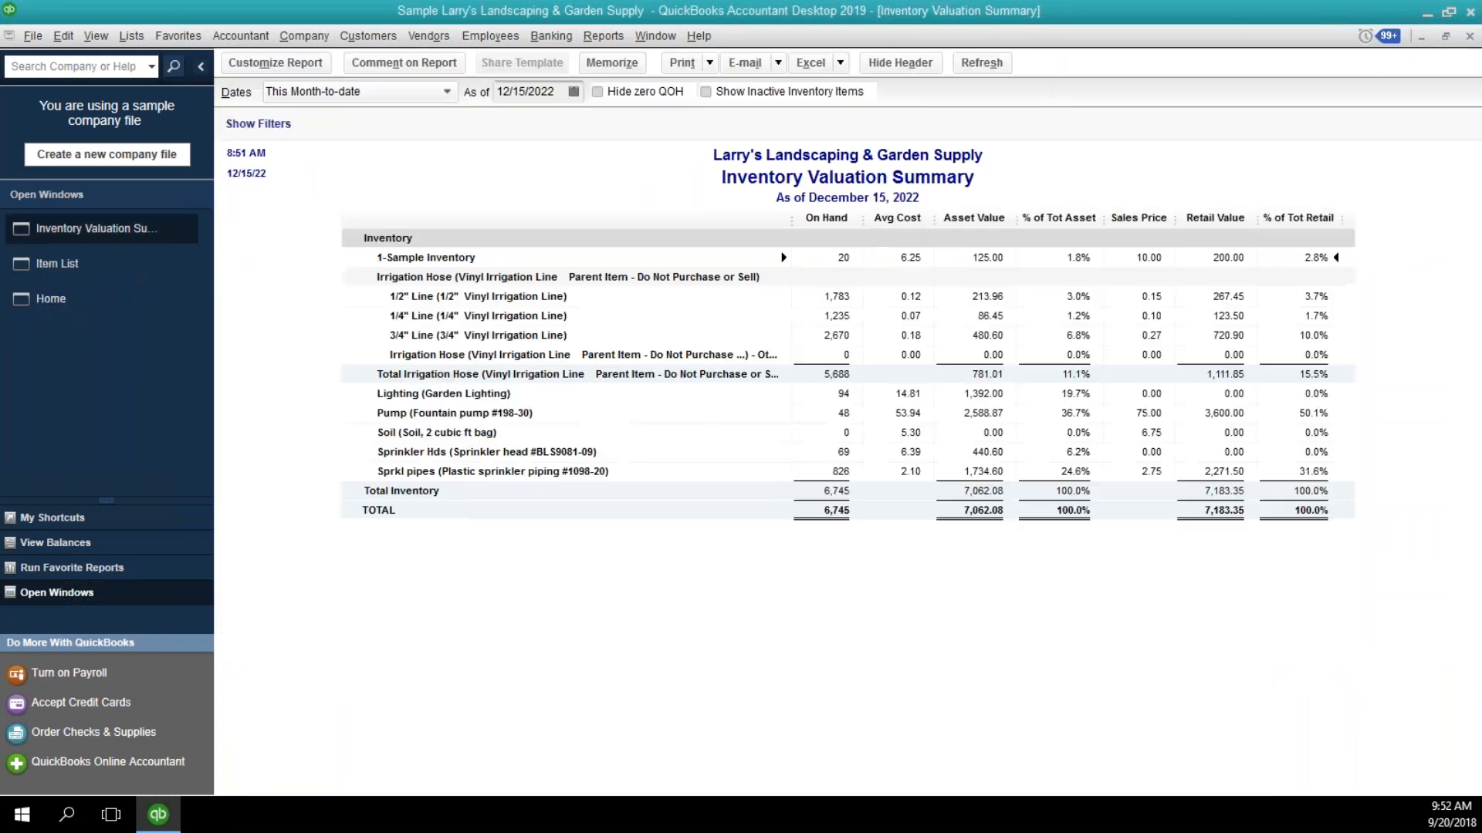
{"action": "left_click", "coordinate": [1468, 37]}
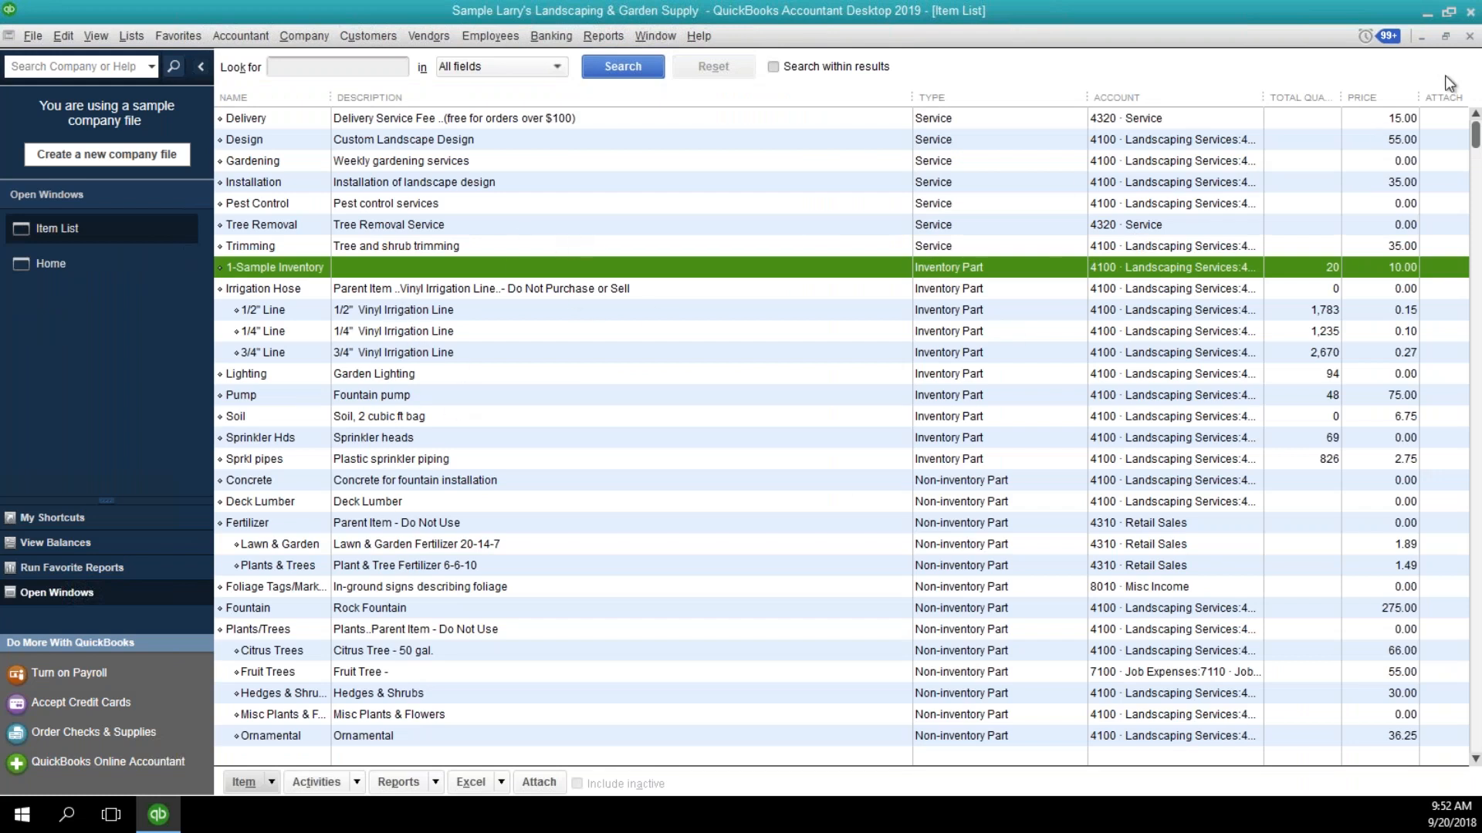
{"action": "left_click", "coordinate": [1471, 38]}
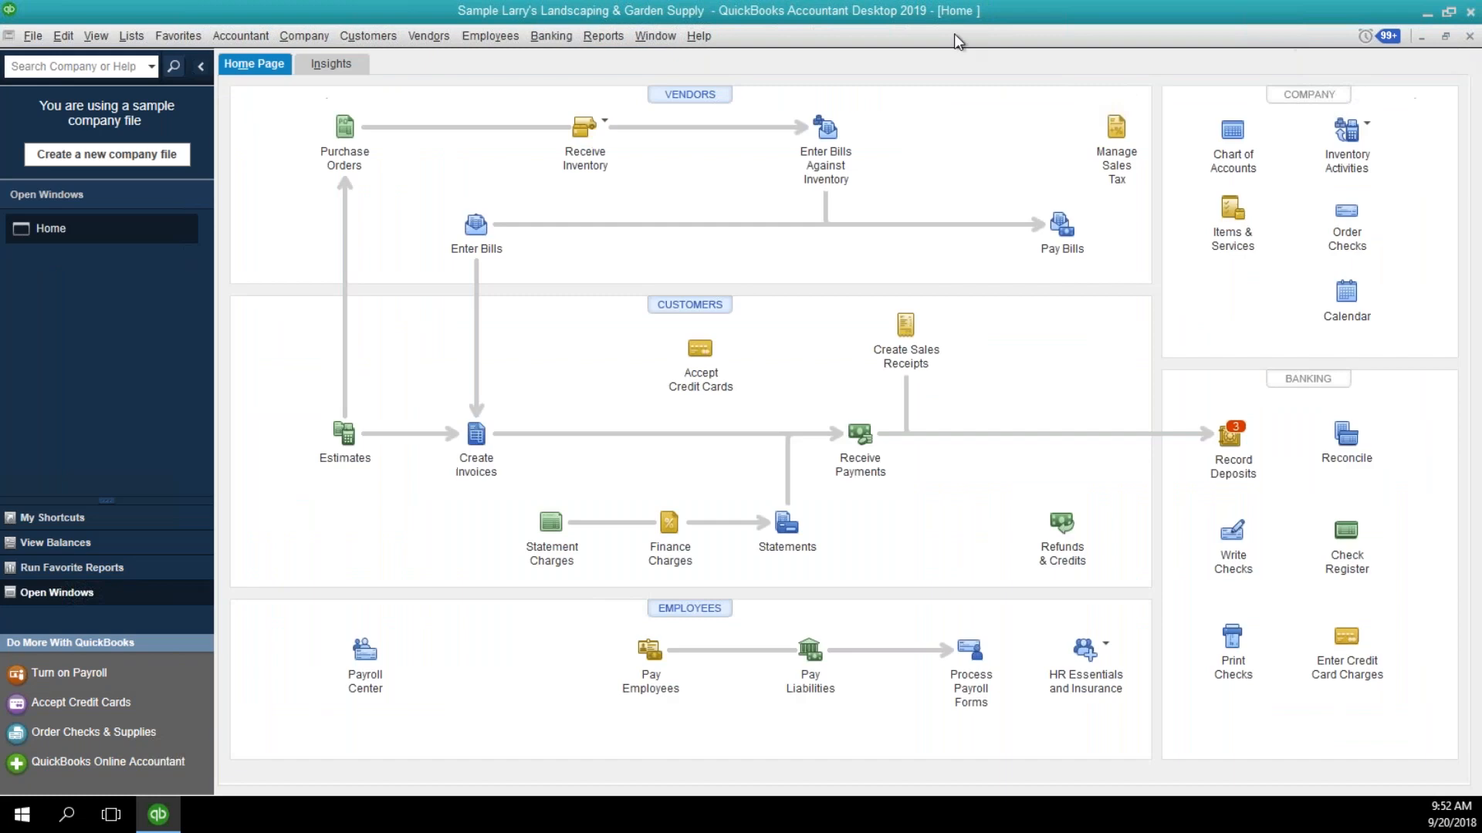
Open Add/Edit Multiple List Entries for Inventory Parts and look over its column customization without changing the columns.
{"action": "left_click", "coordinate": [133, 40]}
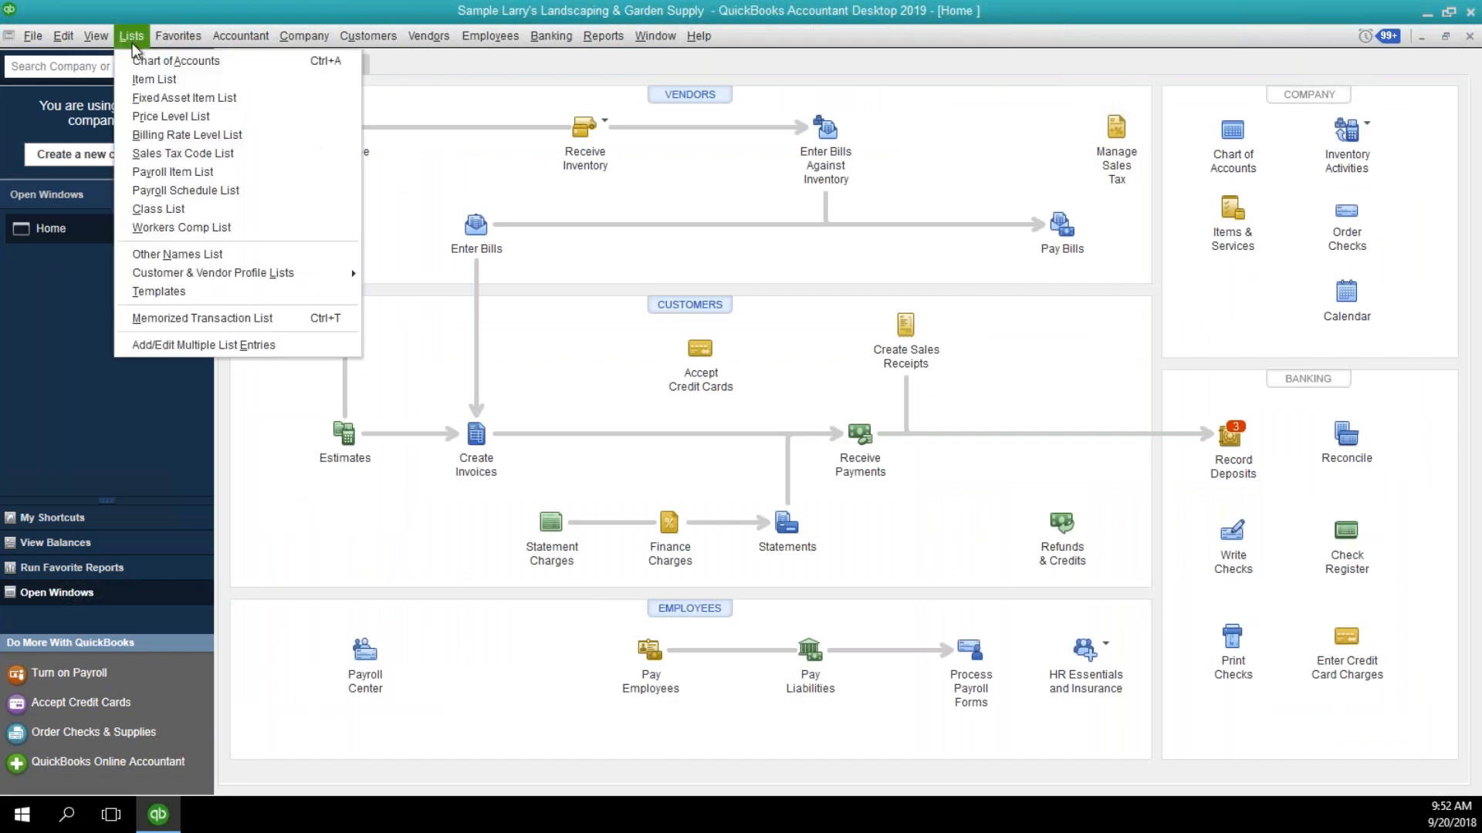
{"action": "left_click", "coordinate": [186, 348]}
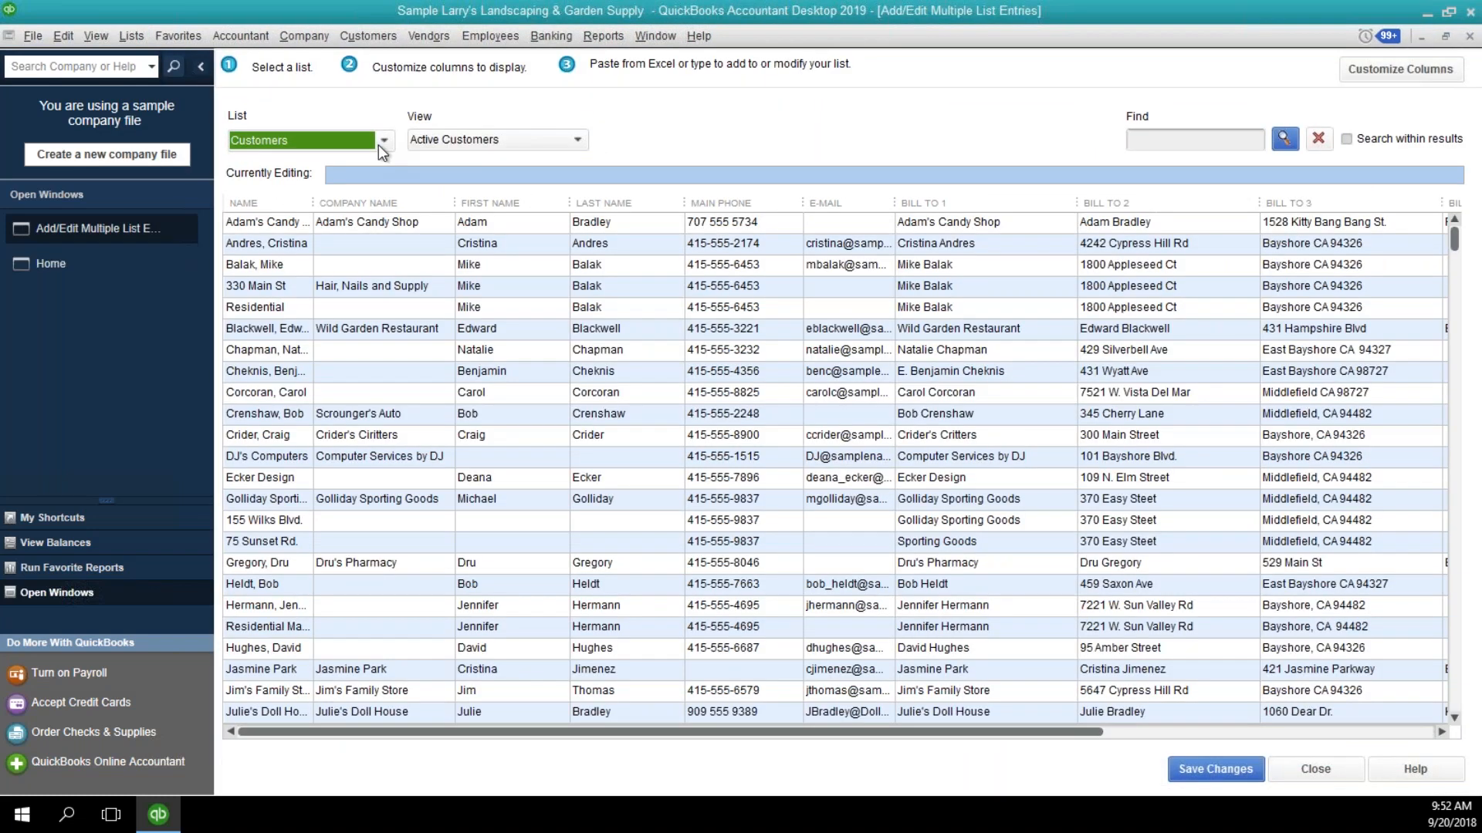
{"action": "left_click", "coordinate": [382, 142]}
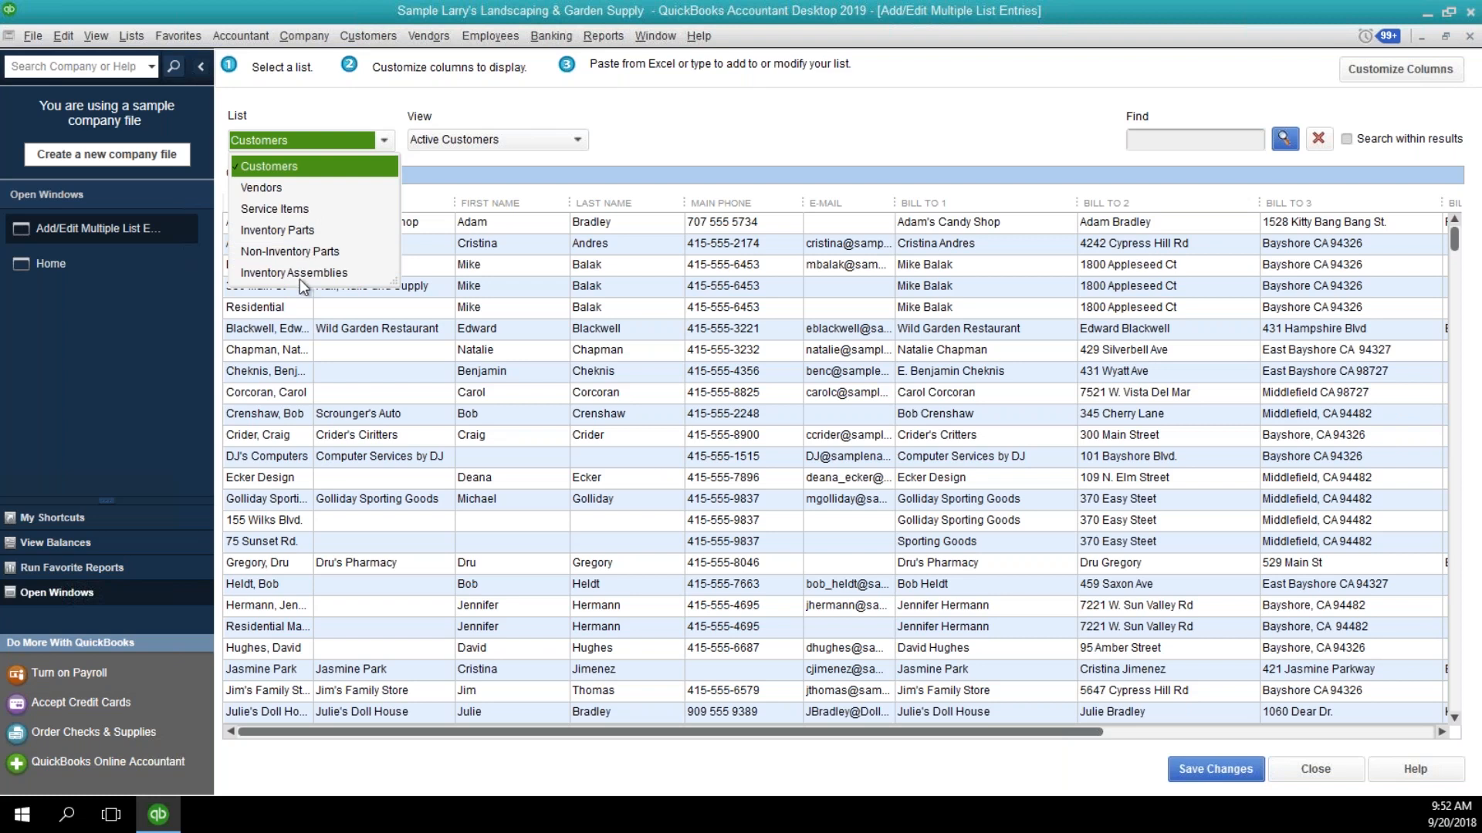
{"action": "left_click", "coordinate": [272, 231]}
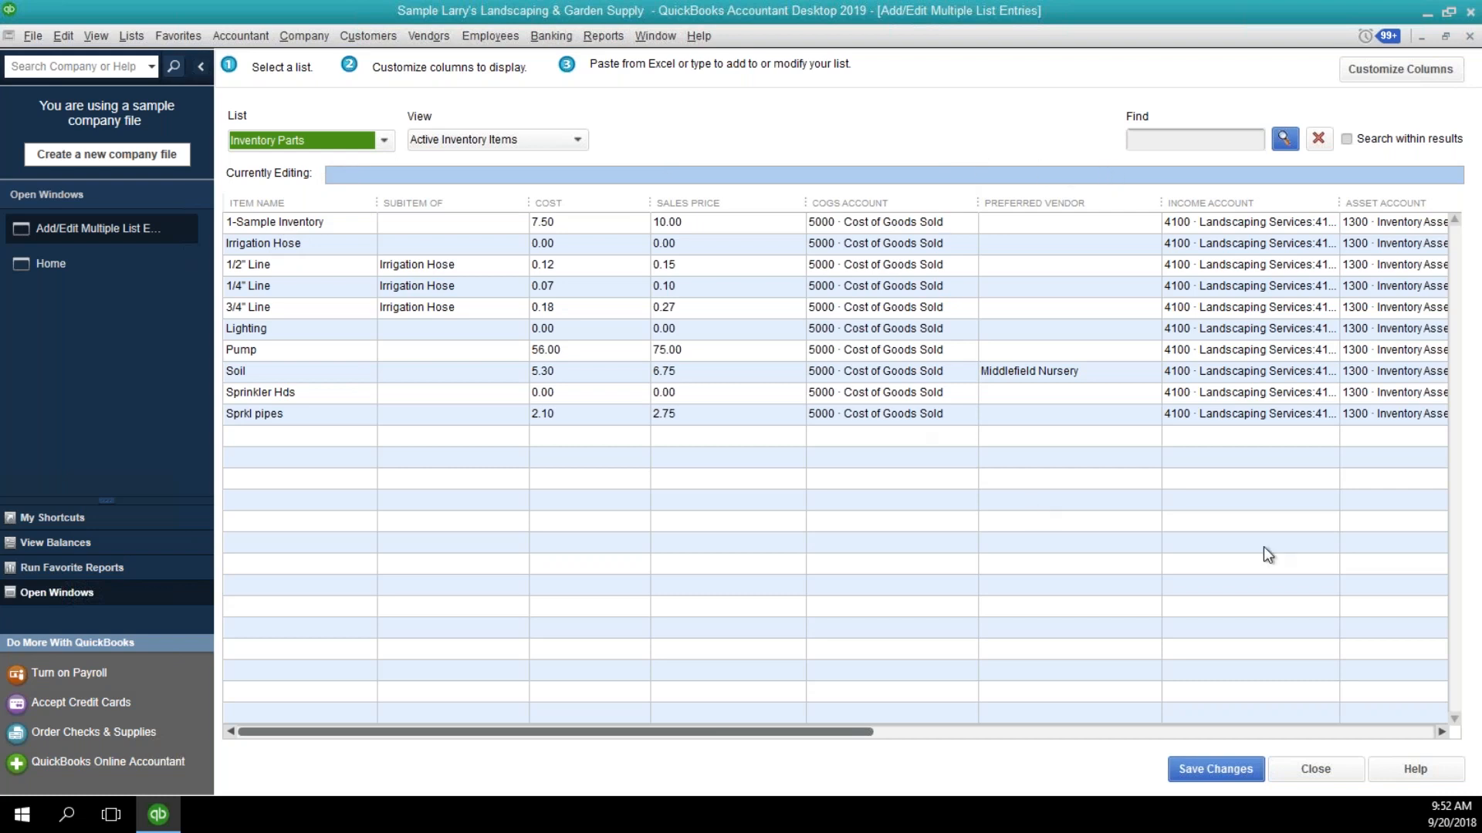
{"action": "left_click", "coordinate": [1375, 70]}
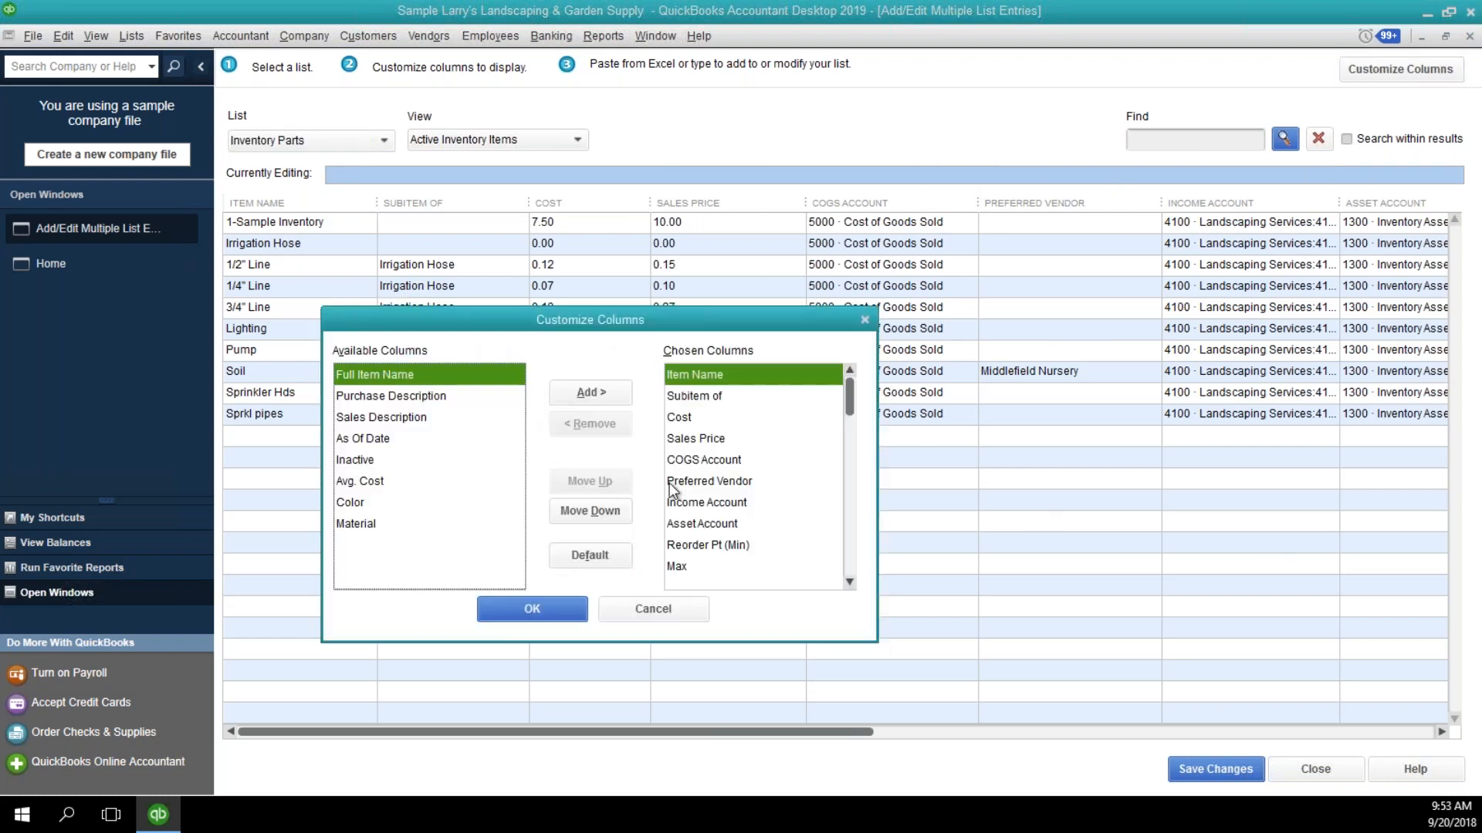
{"action": "left_click", "coordinate": [650, 611]}
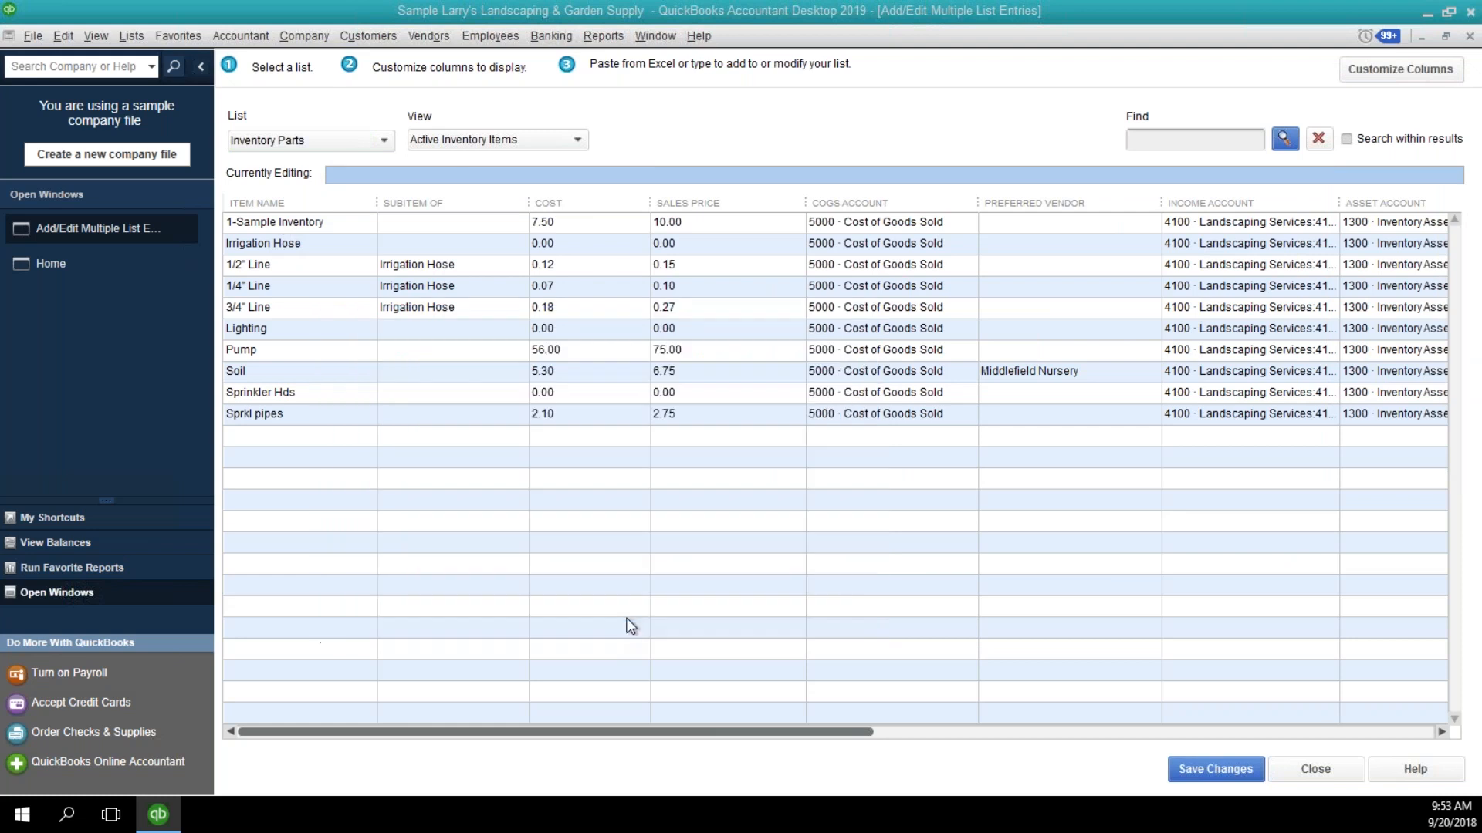
Set the sales prices of Irrigation Hose to 7.50, 1/2" Line to 0.30, 1/4" Line to 0.20 and 3/4" Line to 0.30.
{"action": "left_click", "coordinate": [681, 230]}
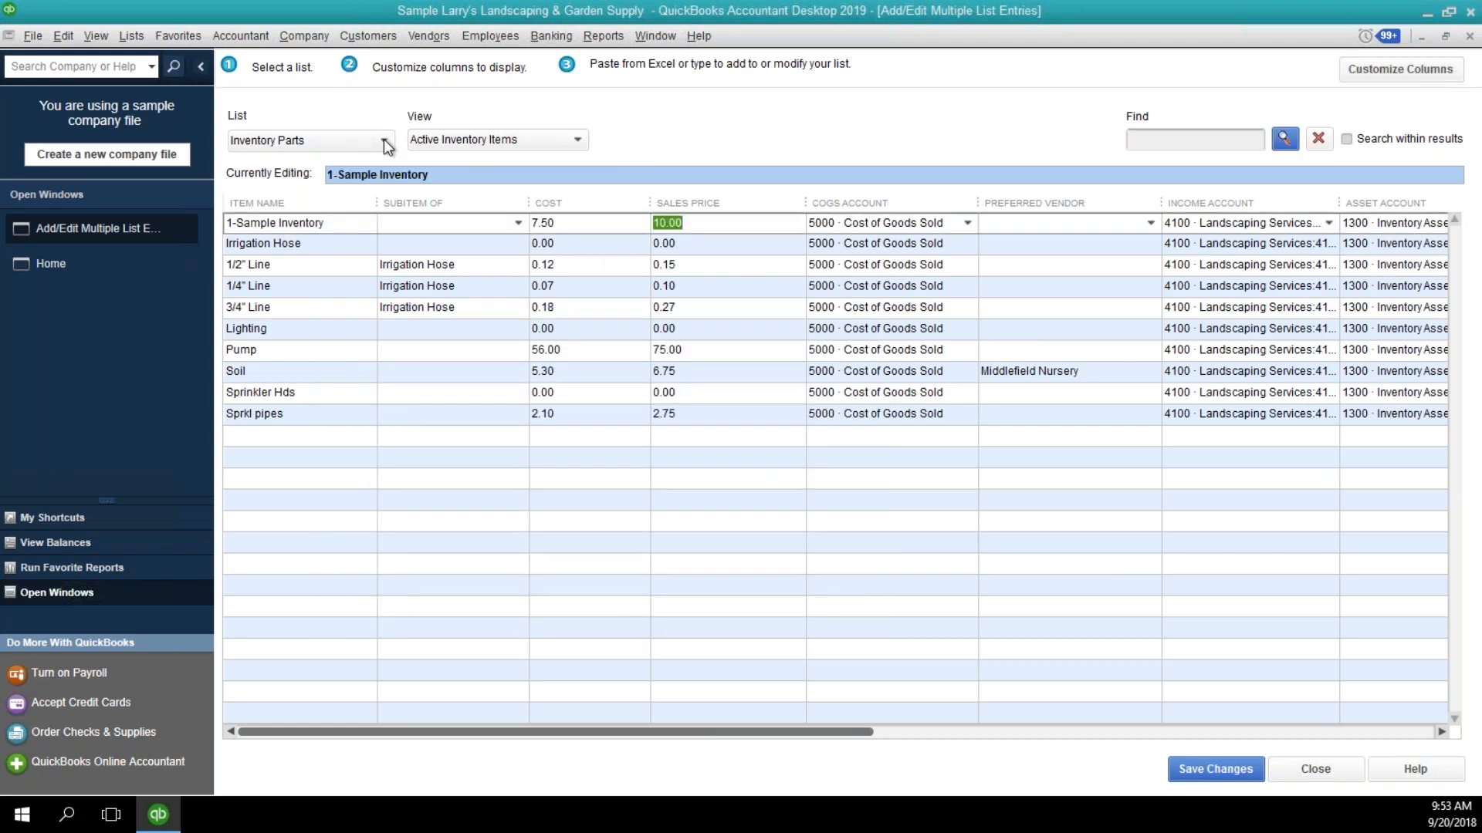
{"action": "left_click", "coordinate": [681, 244]}
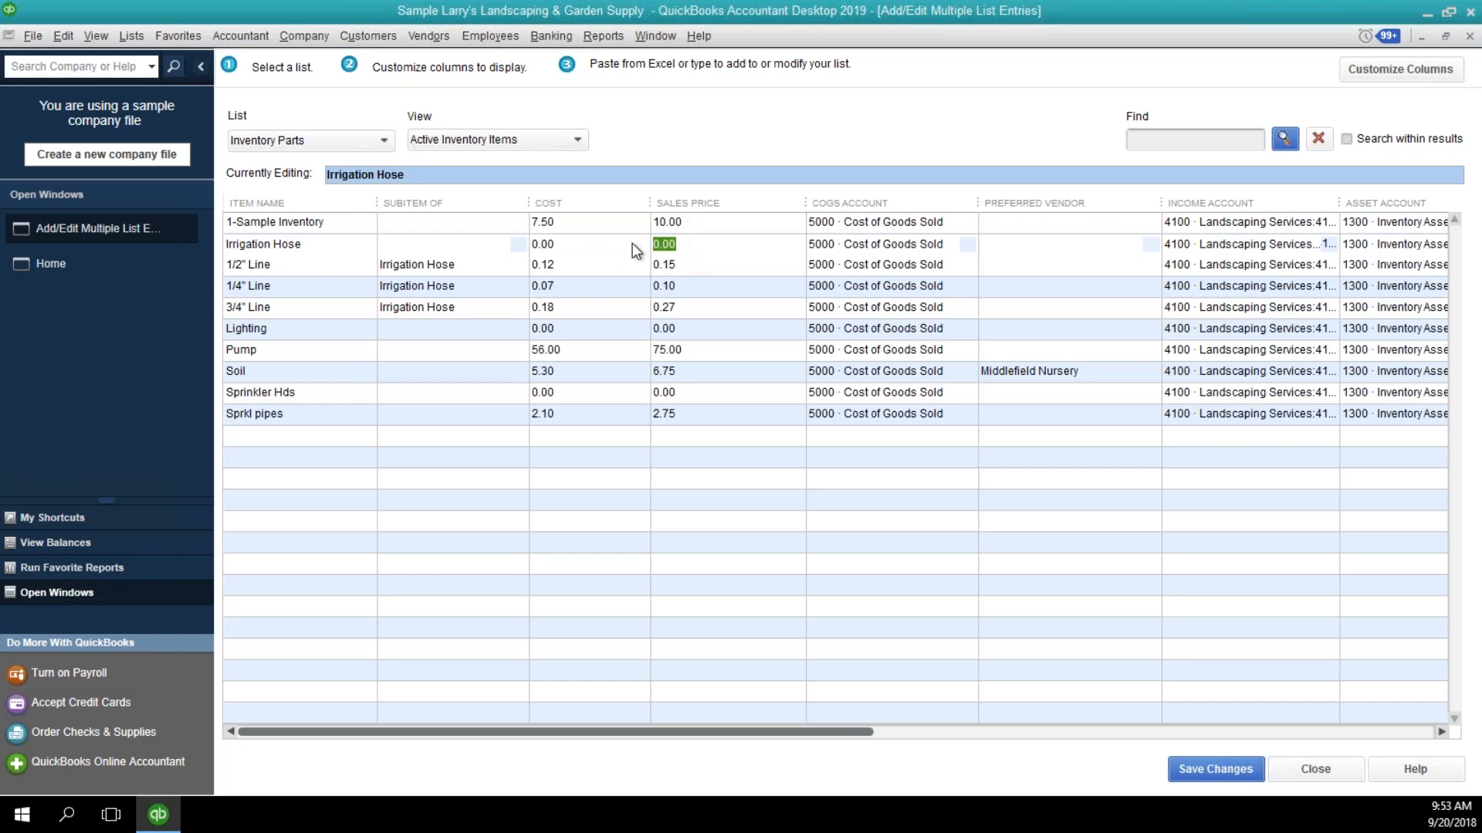
{"action": "left_click_drag", "start_coordinate": [680, 244], "coordinate": [562, 250]}
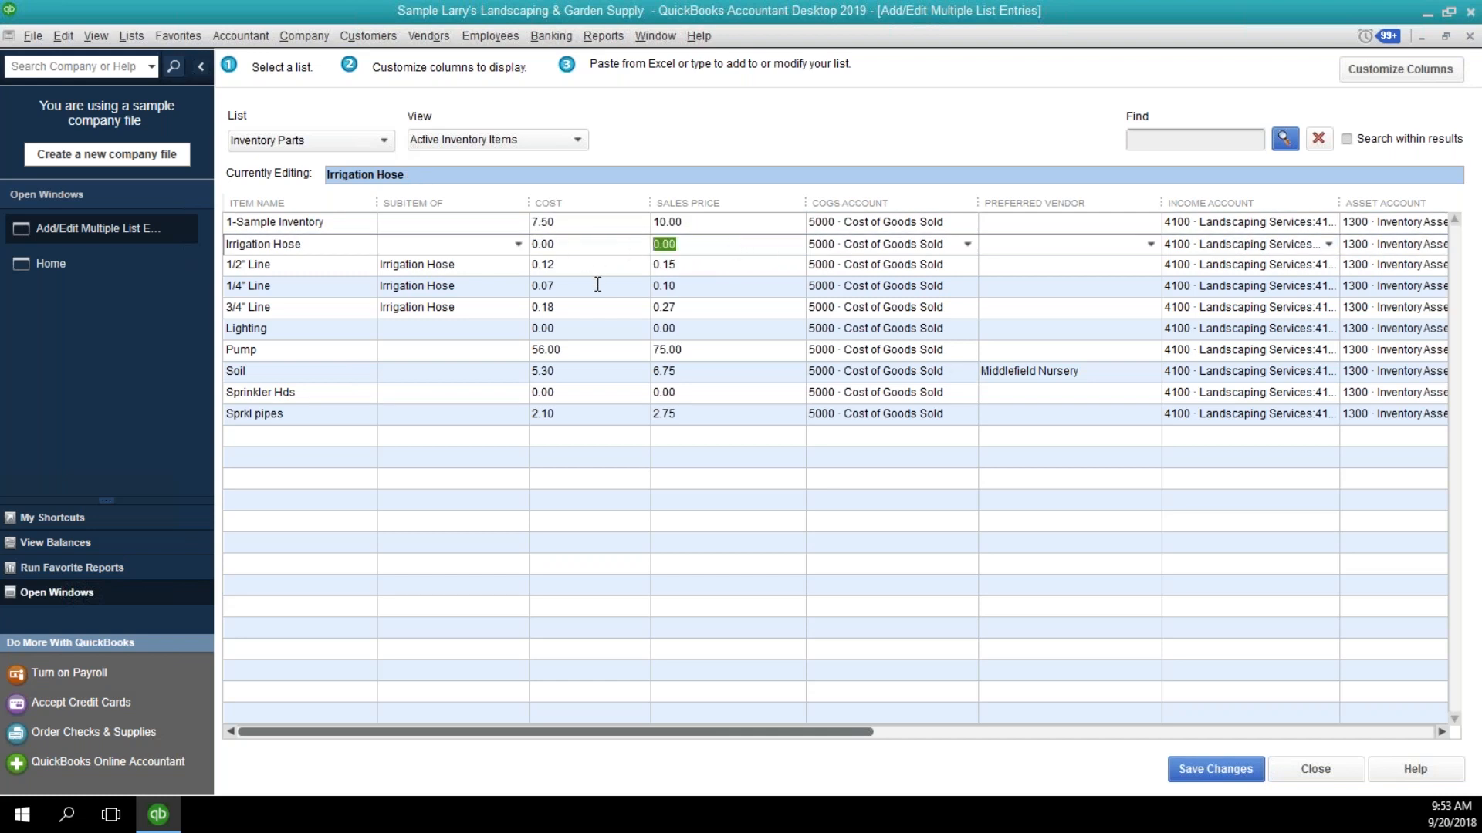
{"action": "type", "text": "7.5"}
{"action": "key", "text": "Down"}
{"action": "type", "text": ".30"}
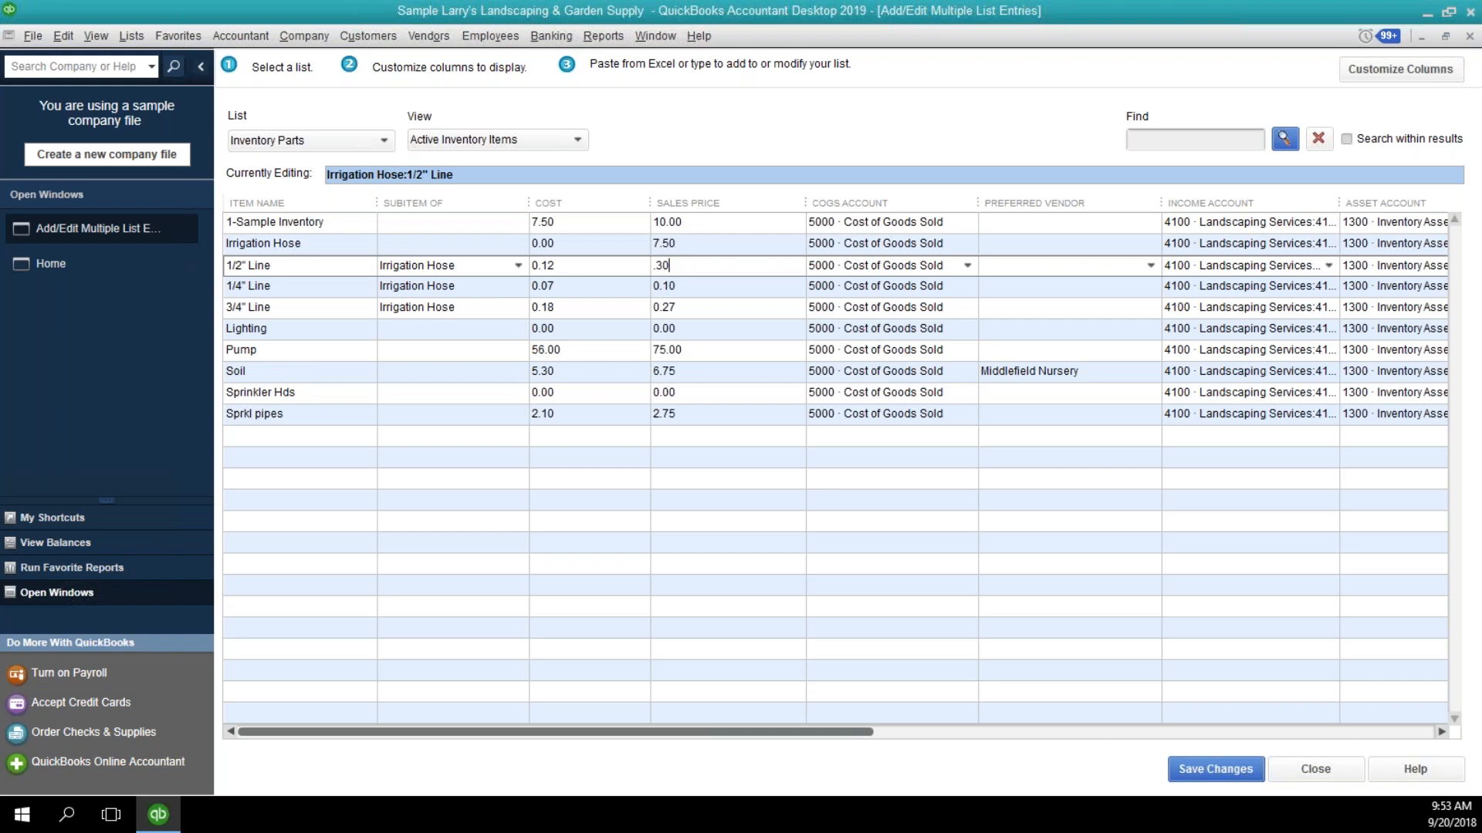
{"action": "key", "text": "Down"}
{"action": "type", "text": ".20"}
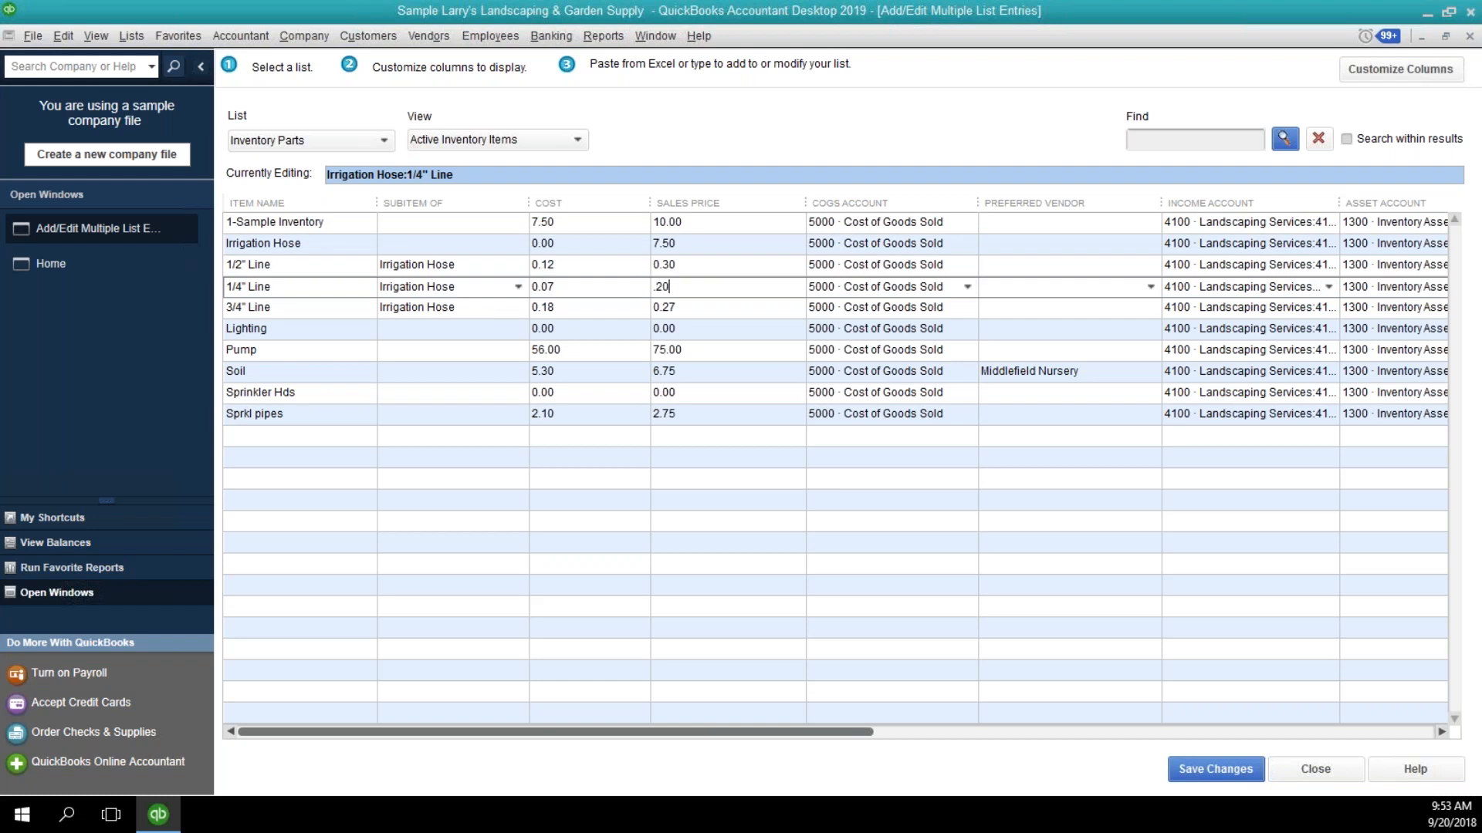
{"action": "key", "text": "Down"}
{"action": "type", "text": ".30"}
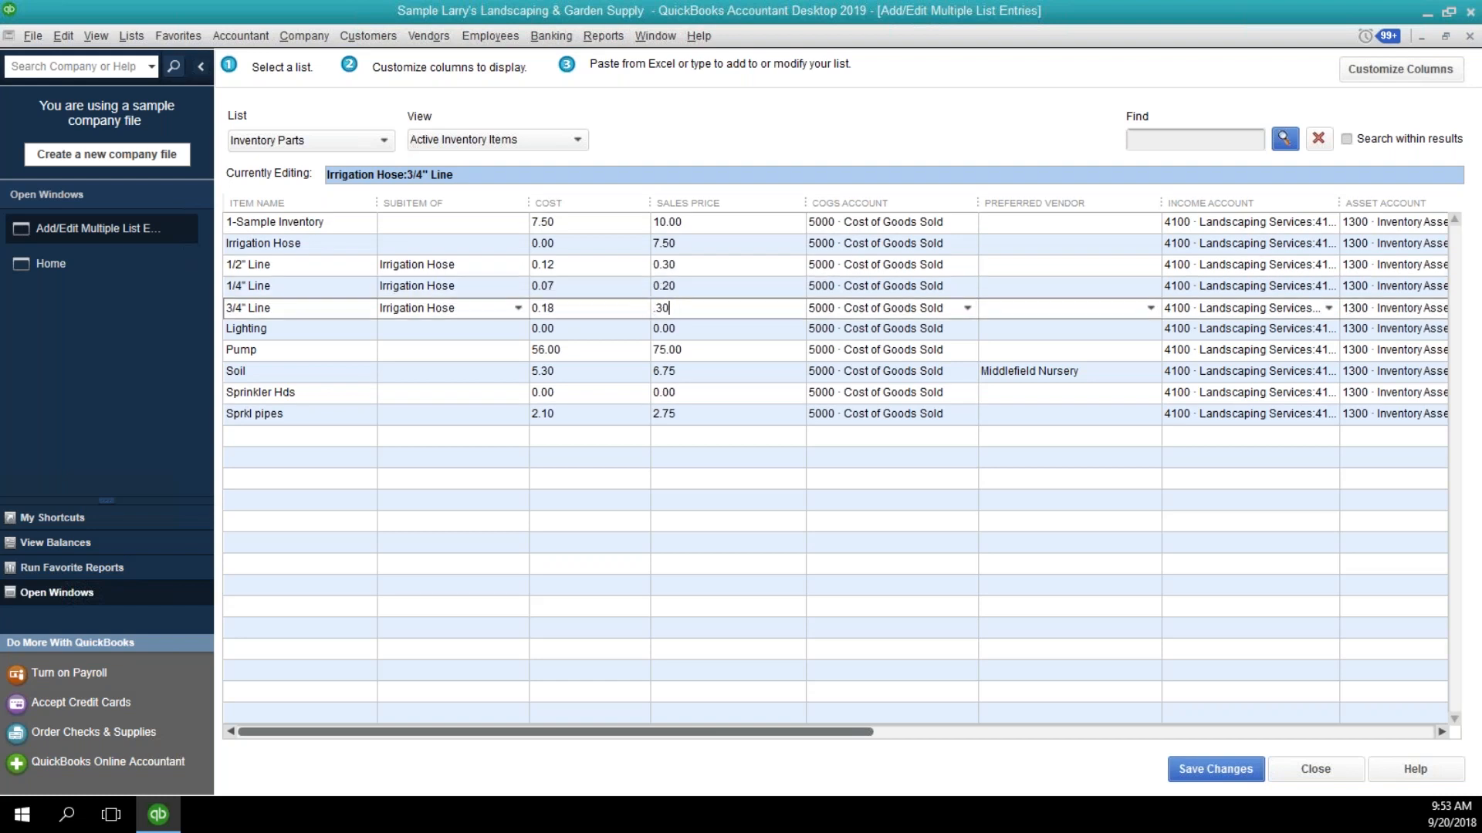
{"action": "key", "text": "Down"}
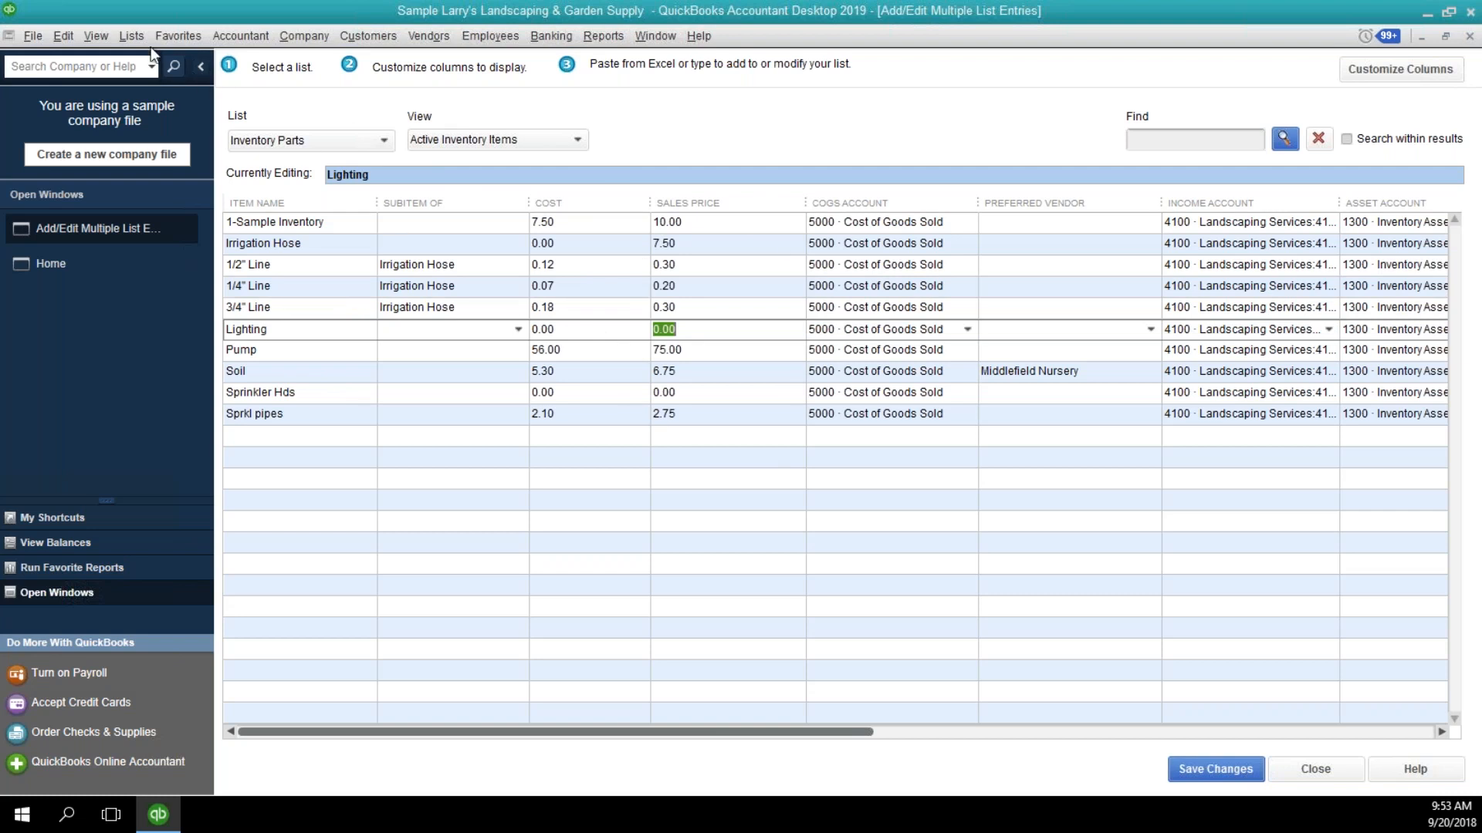
{"action": "left_click", "coordinate": [131, 37]}
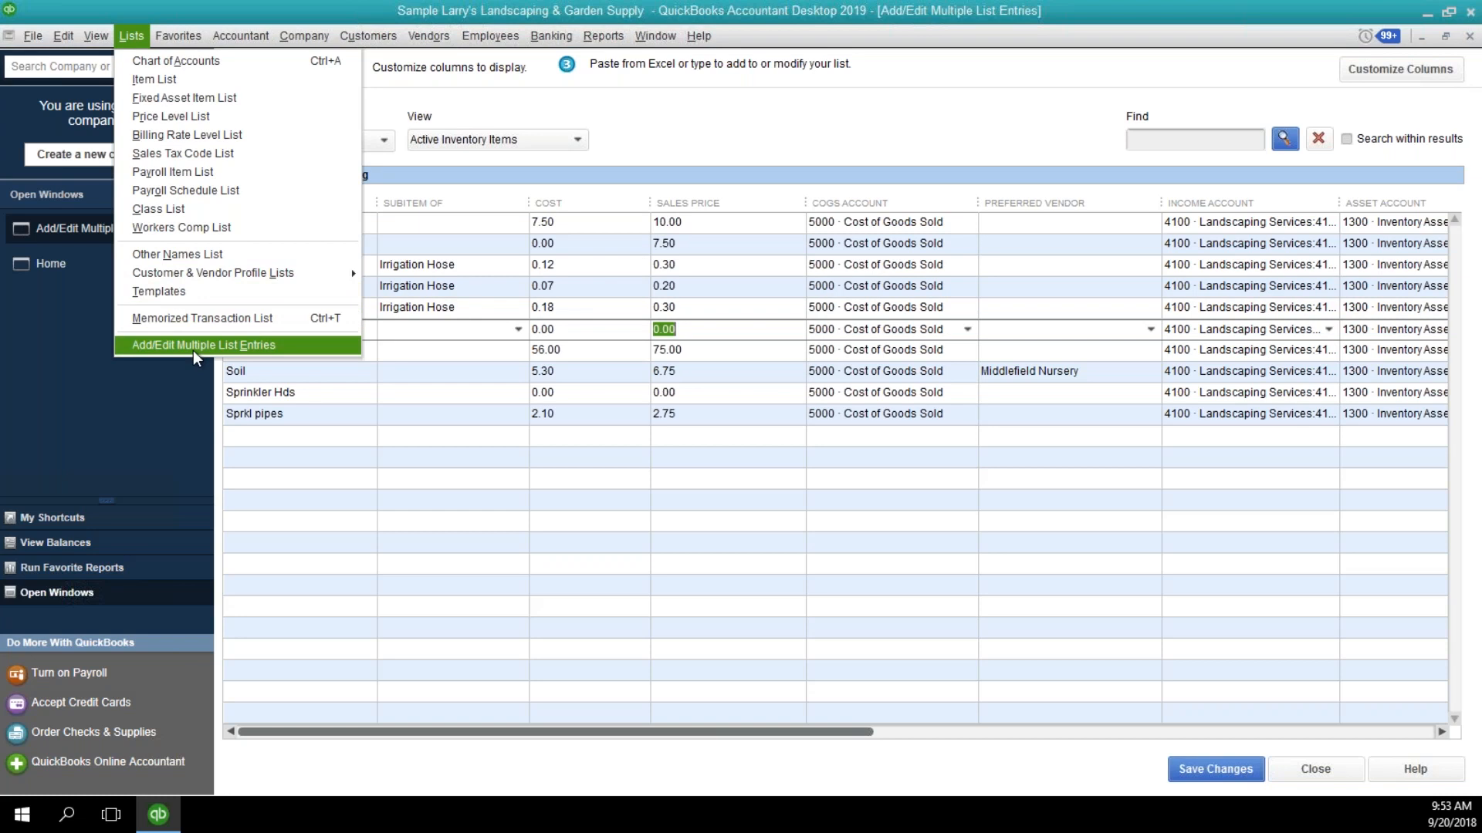
Save the changed sales prices of the inventory parts and close the multiple list entries window.
{"action": "left_click", "coordinate": [802, 375]}
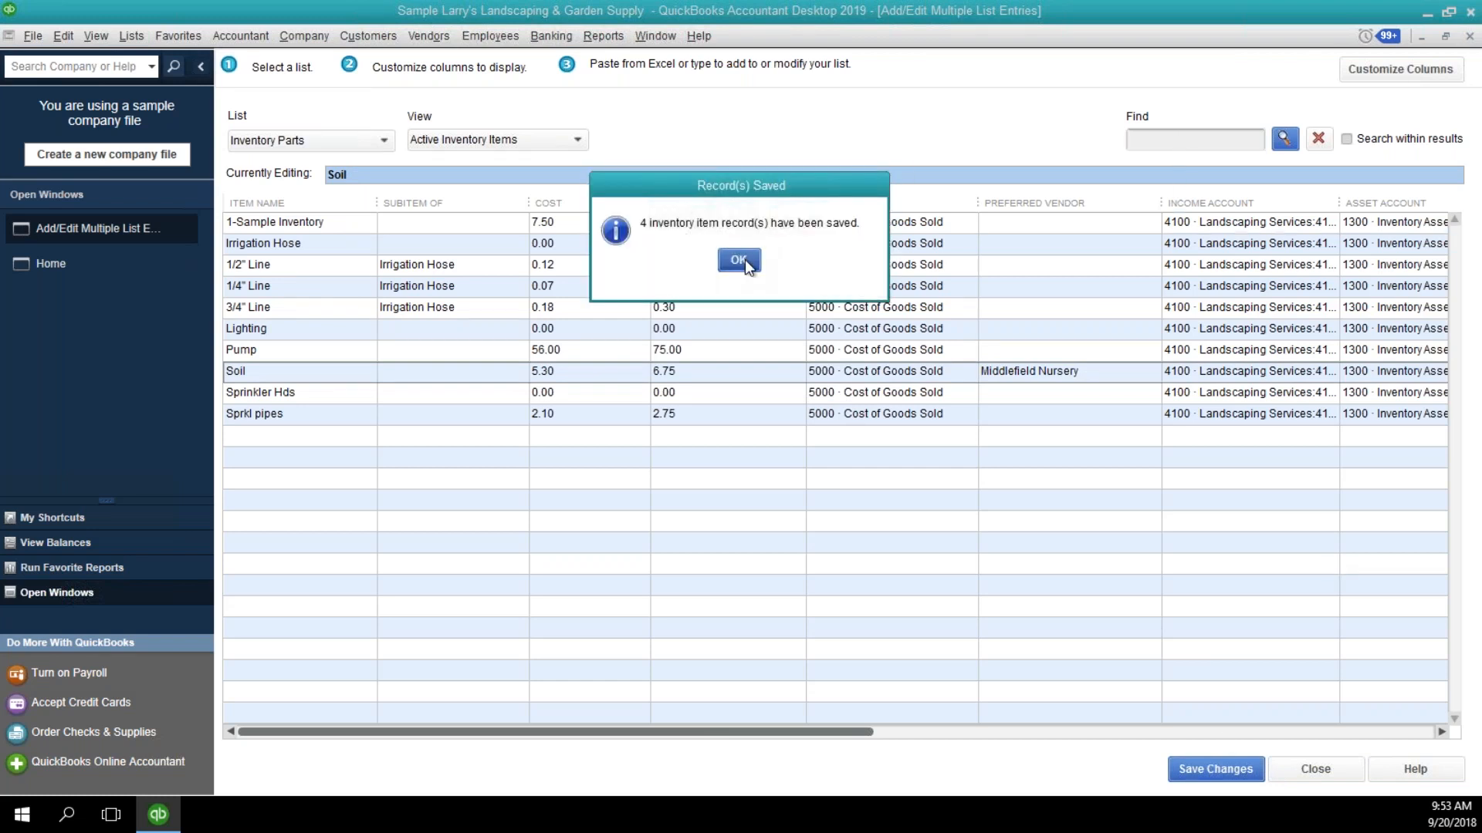
{"action": "left_click", "coordinate": [738, 260]}
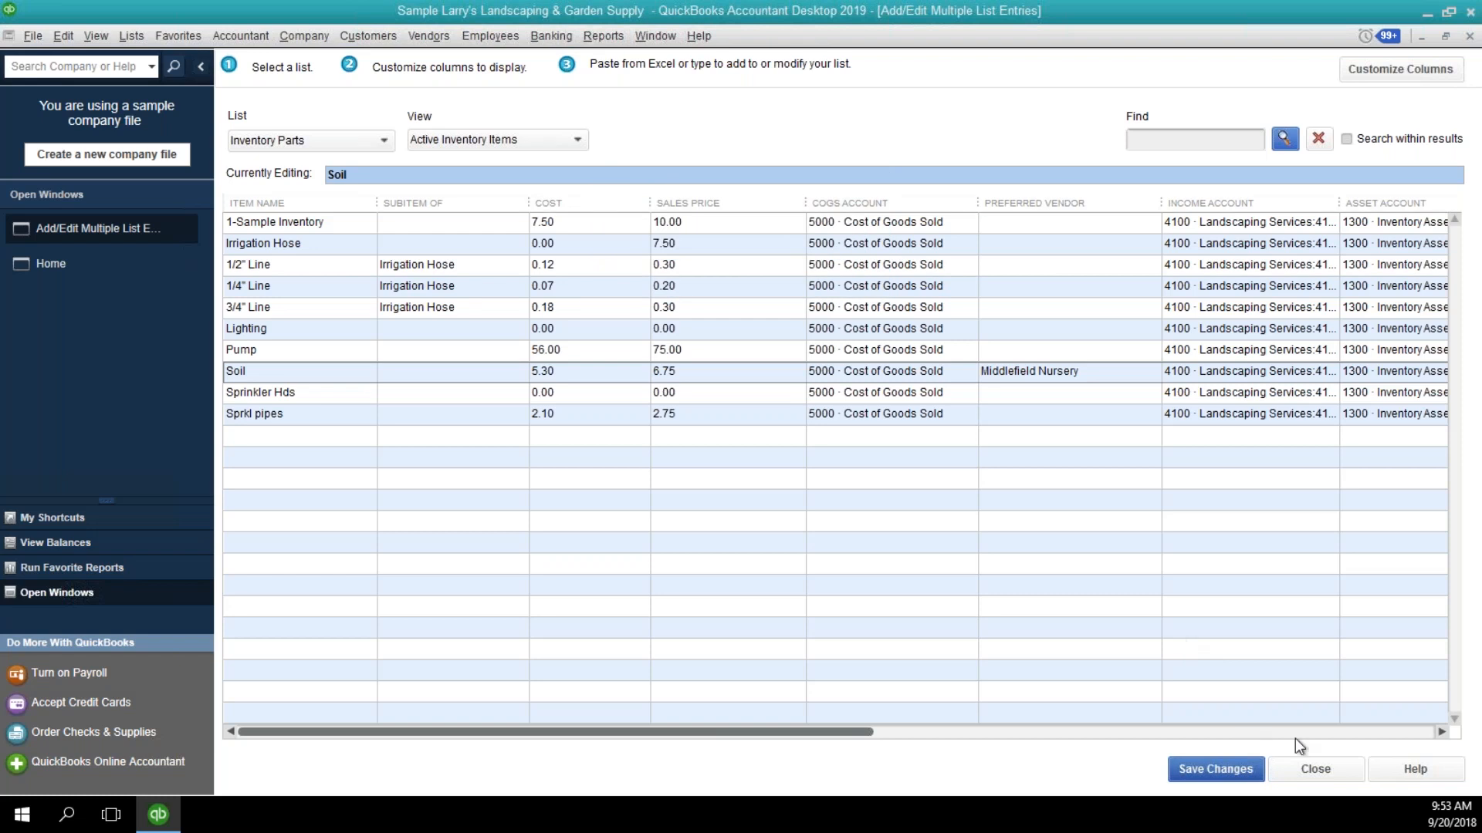
{"action": "left_click", "coordinate": [1313, 768]}
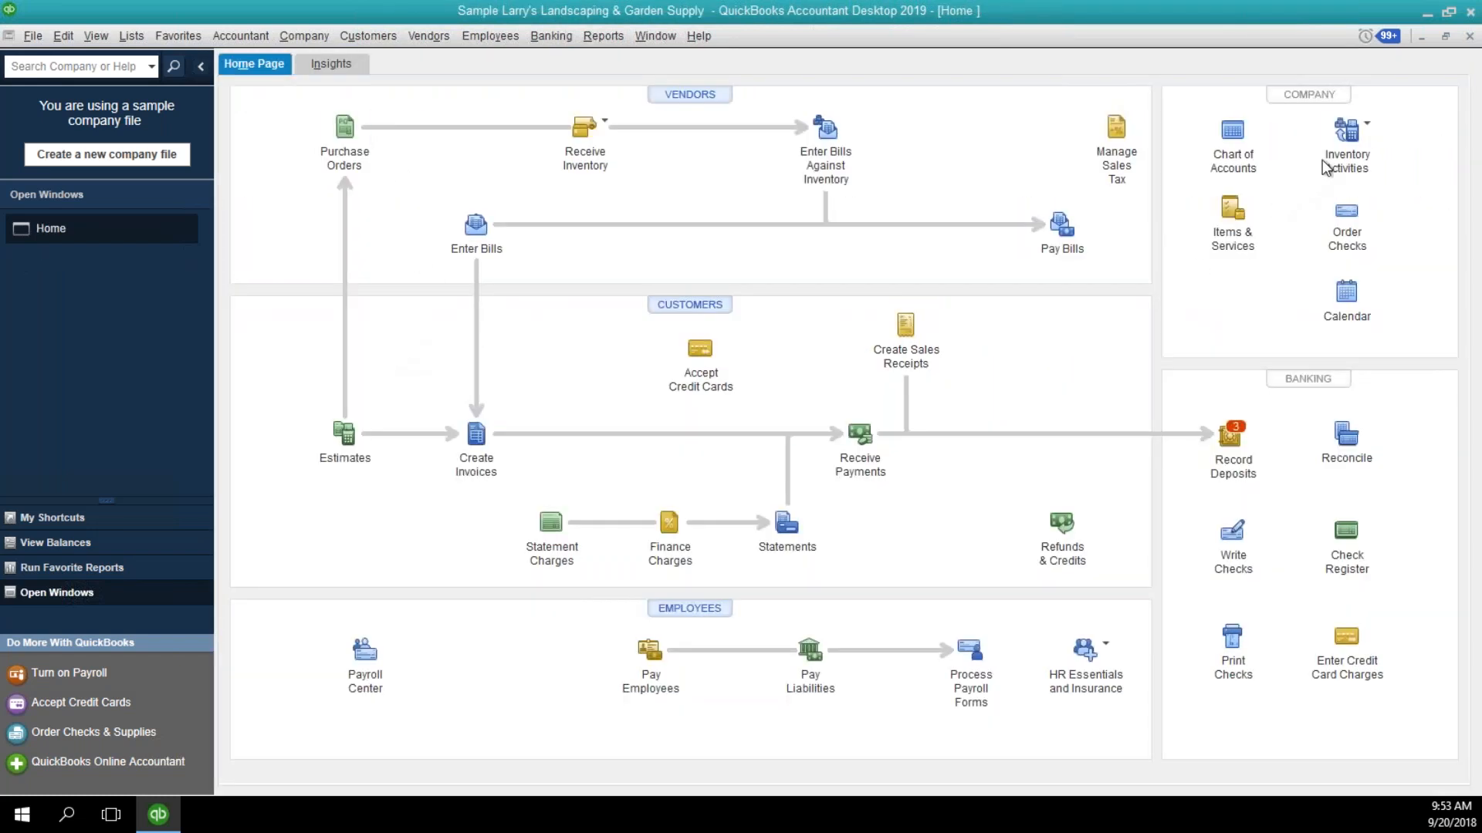
Check the sales price of Irrigation Hose in its item record from the item list, leaving the record unchanged, and close the list.
{"action": "left_click", "coordinate": [1227, 229]}
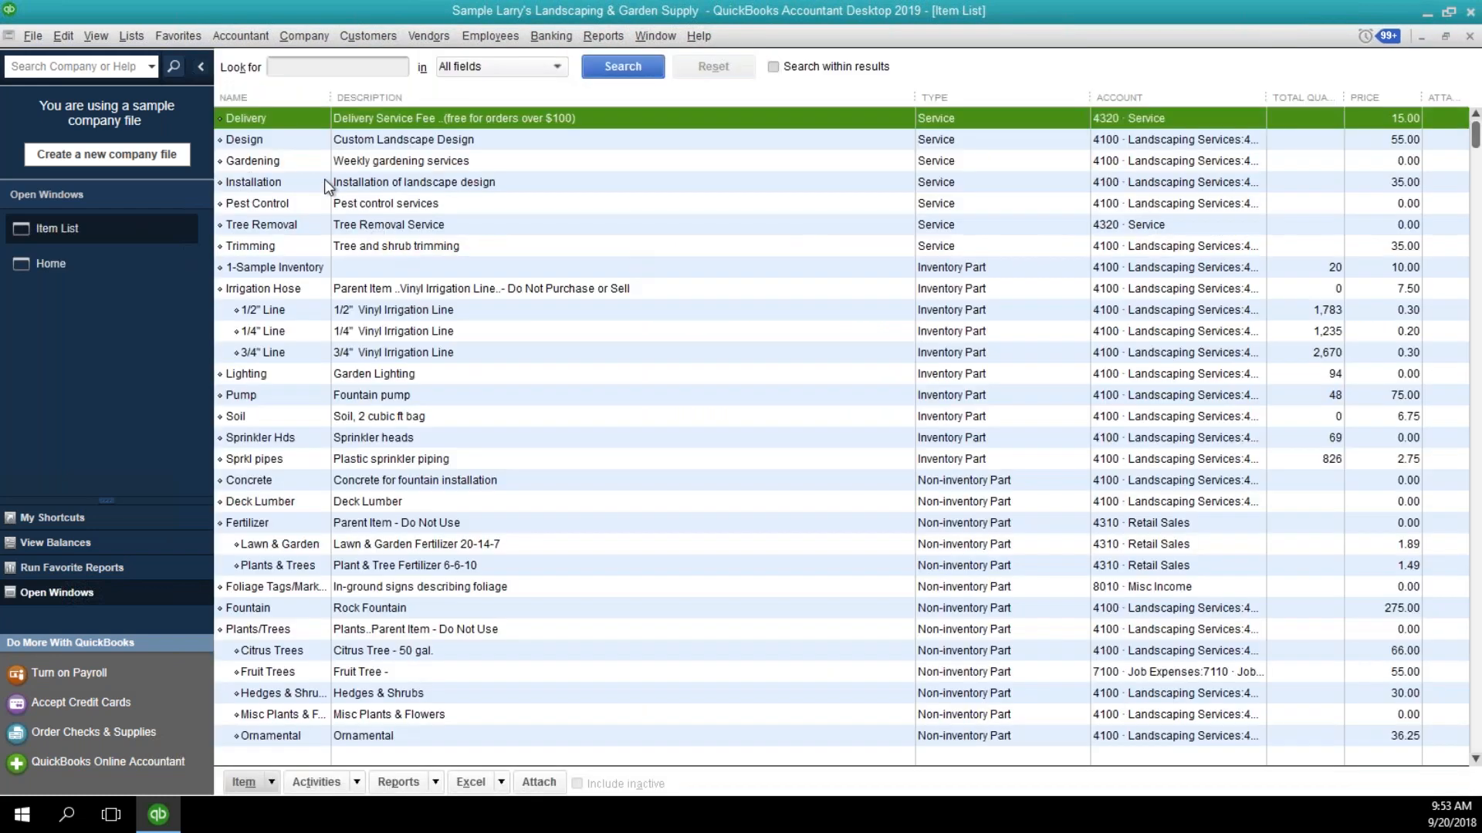
{"action": "left_click", "coordinate": [311, 291]}
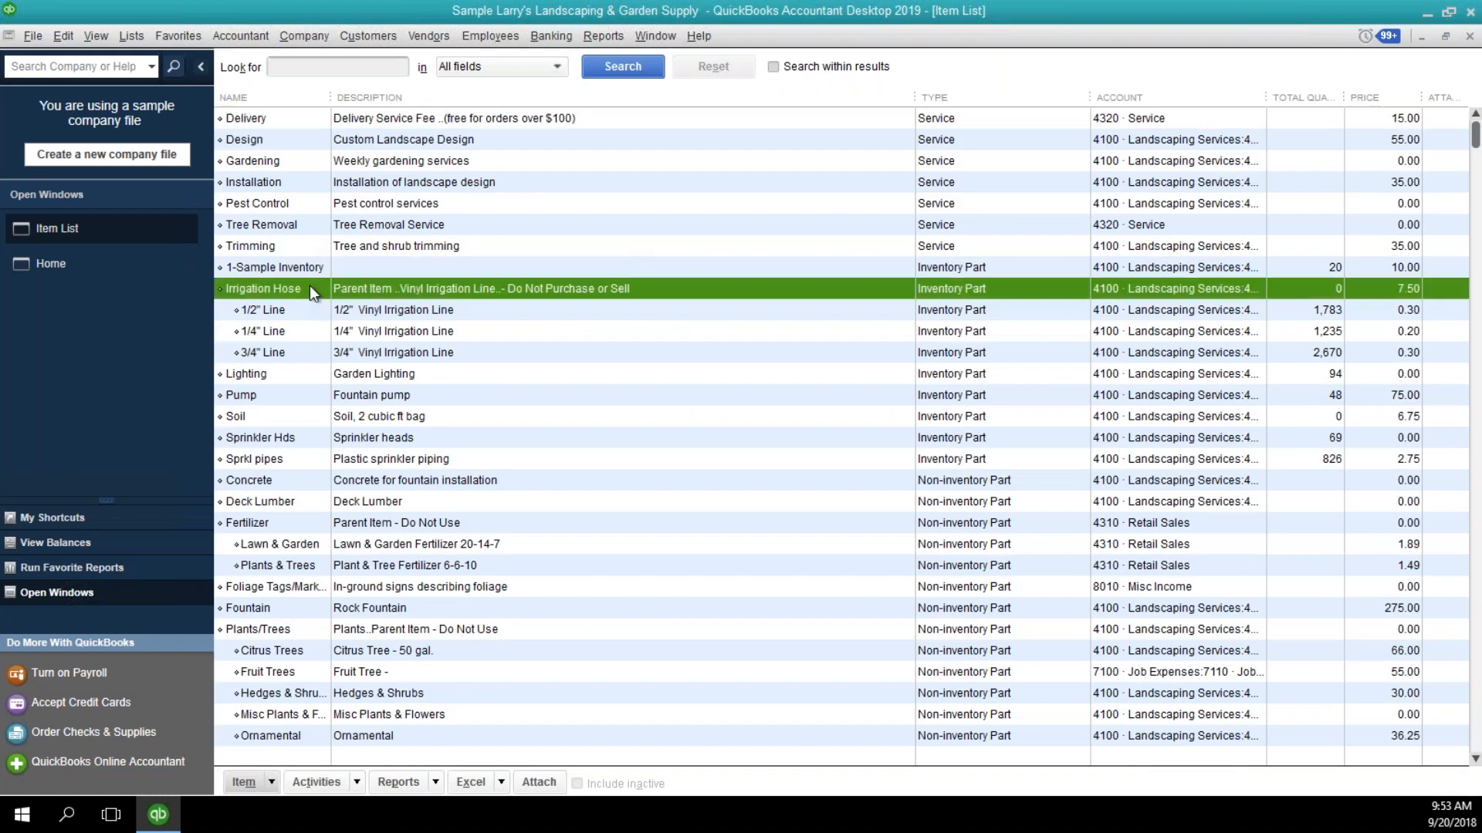
{"action": "double_click", "coordinate": [308, 288]}
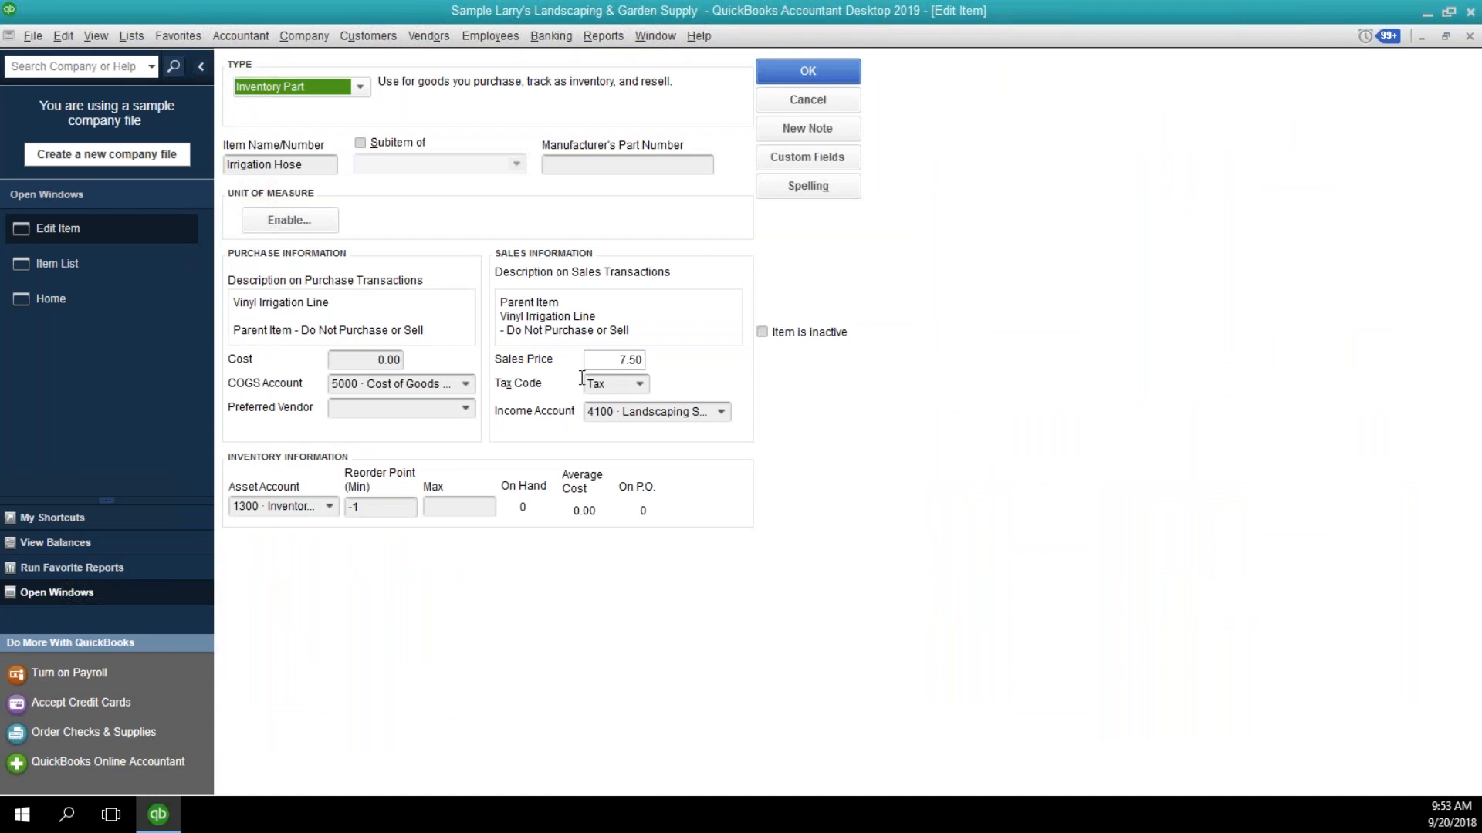
{"action": "left_click", "coordinate": [609, 357]}
{"action": "left_click", "coordinate": [796, 101]}
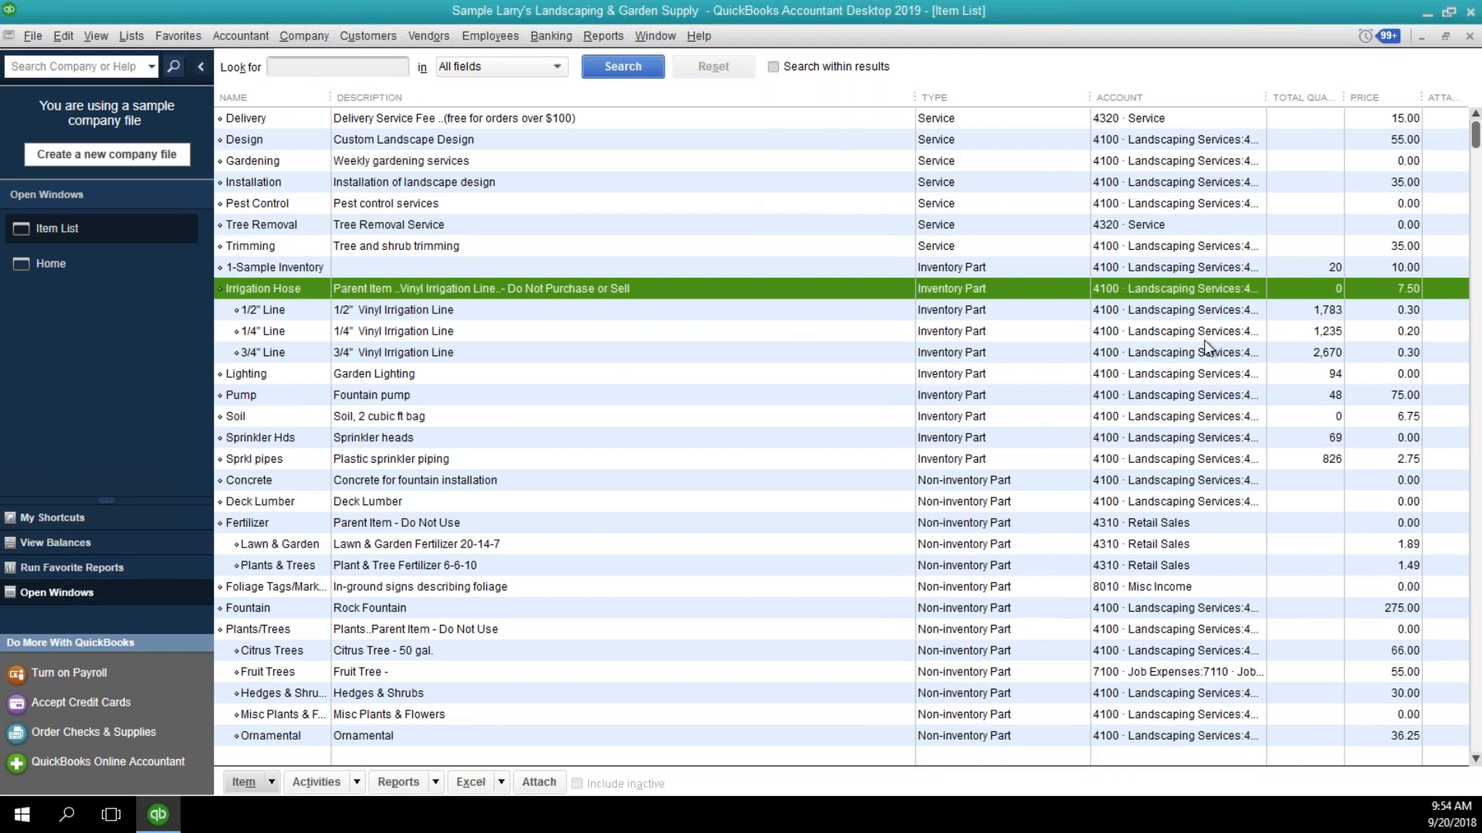
{"action": "left_click", "coordinate": [1471, 37]}
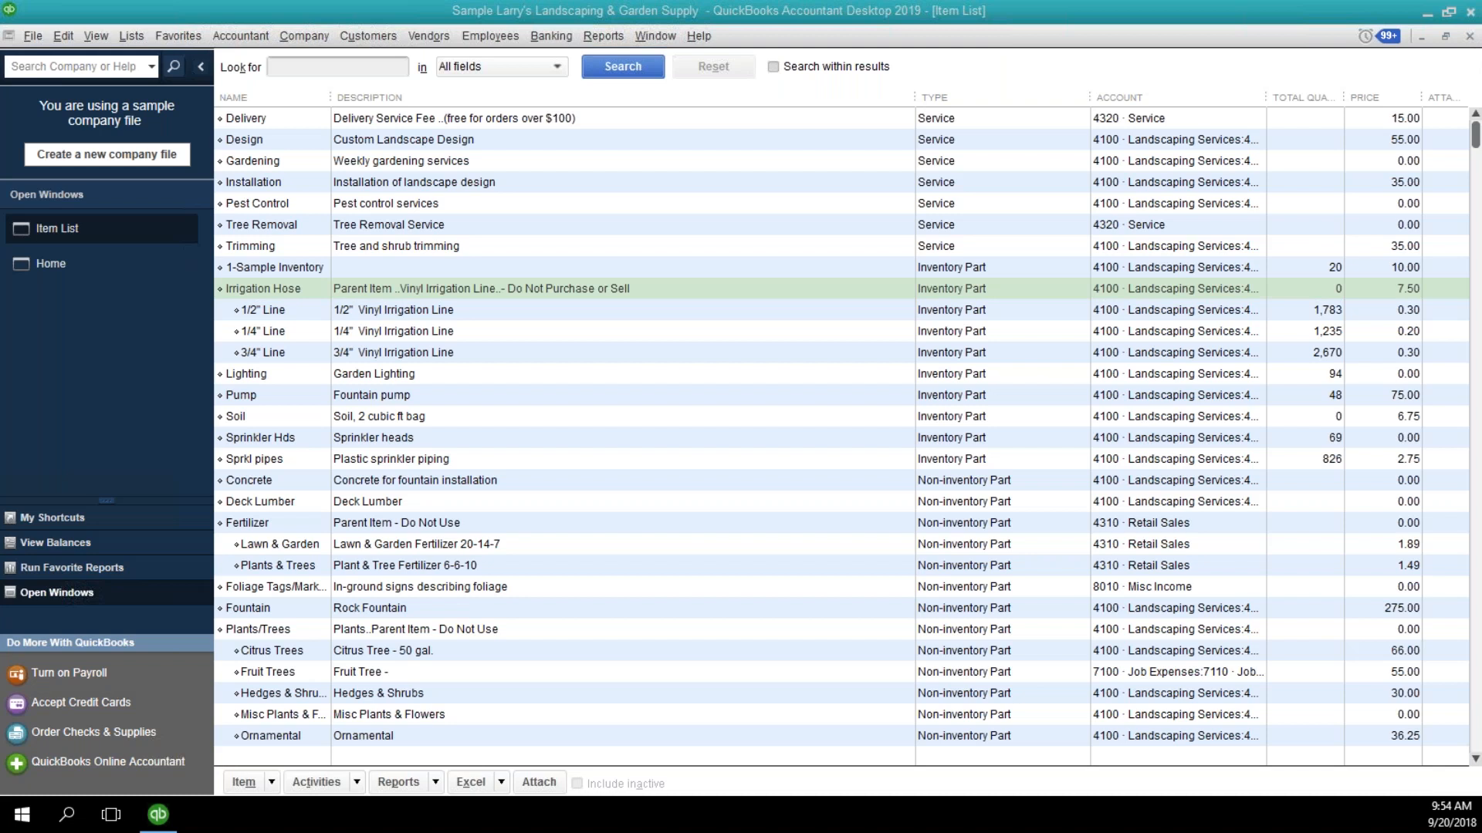
{"action": "left_click", "coordinate": [1469, 39]}
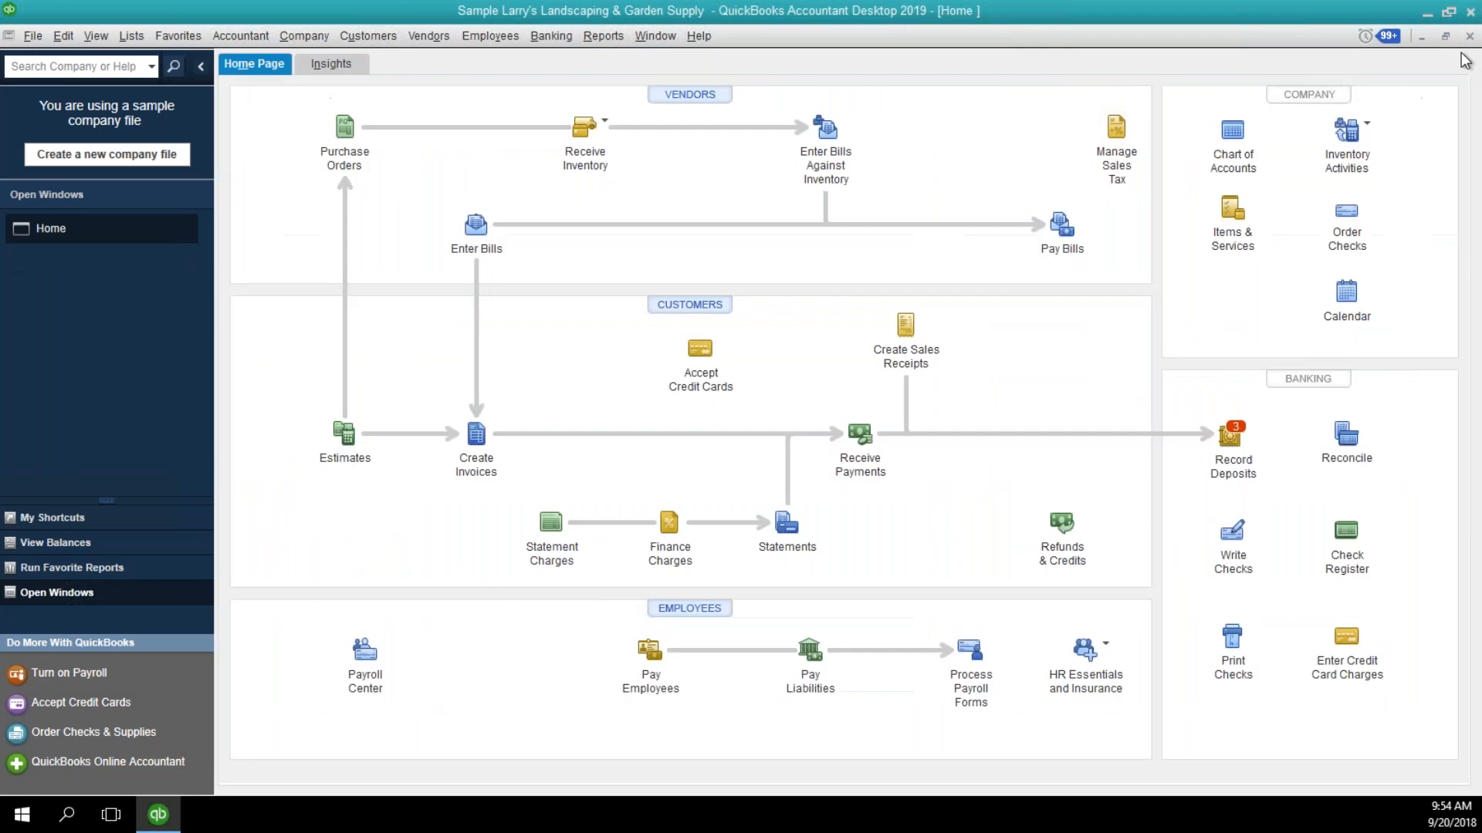
Start an inventory adjustment of type Quantity and Total Value with 5000 · Cost of Goods Sold as the adjustment account.
{"action": "left_click", "coordinate": [1343, 146]}
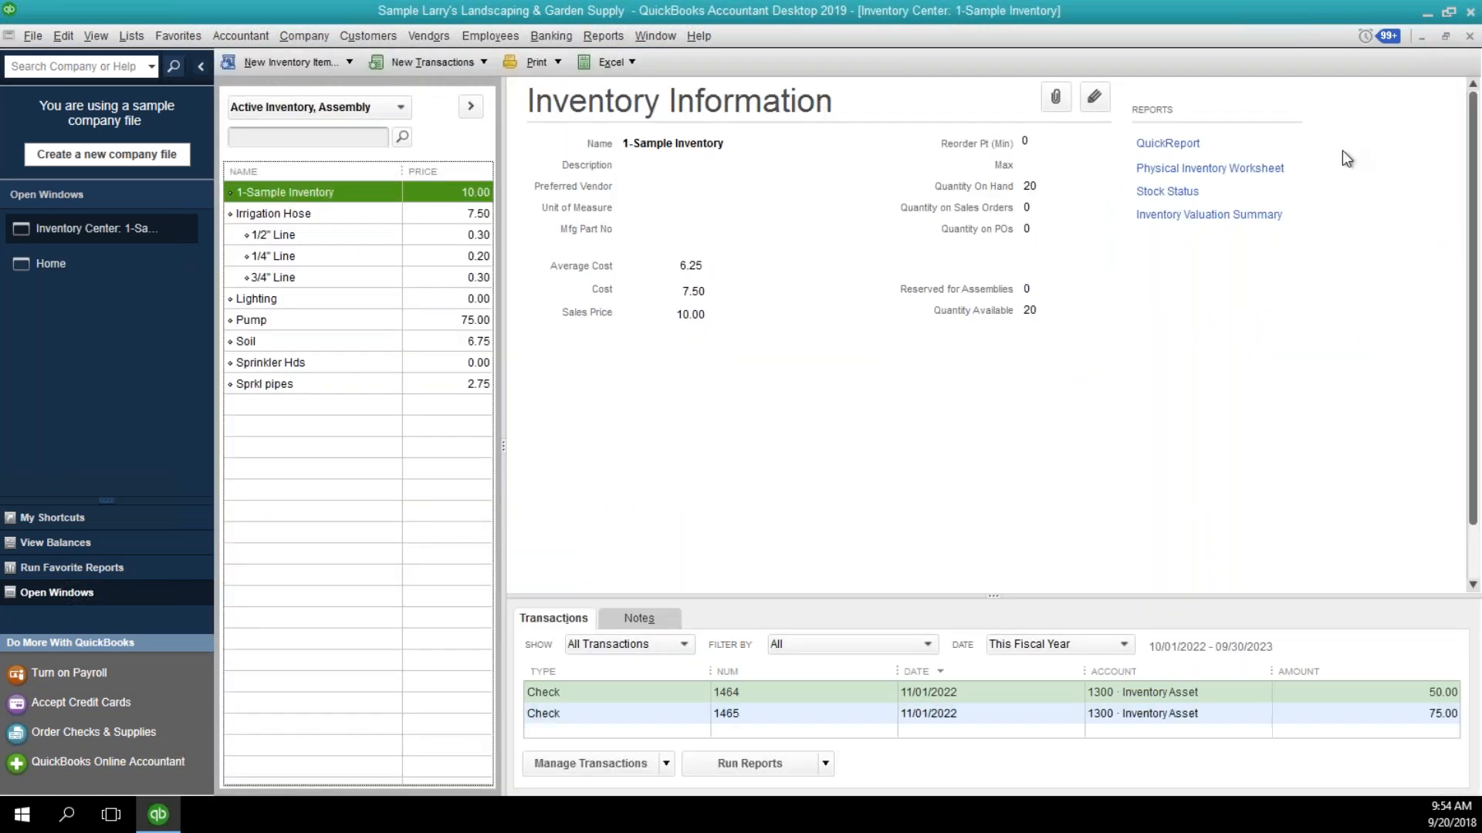
{"action": "left_click", "coordinate": [1469, 38]}
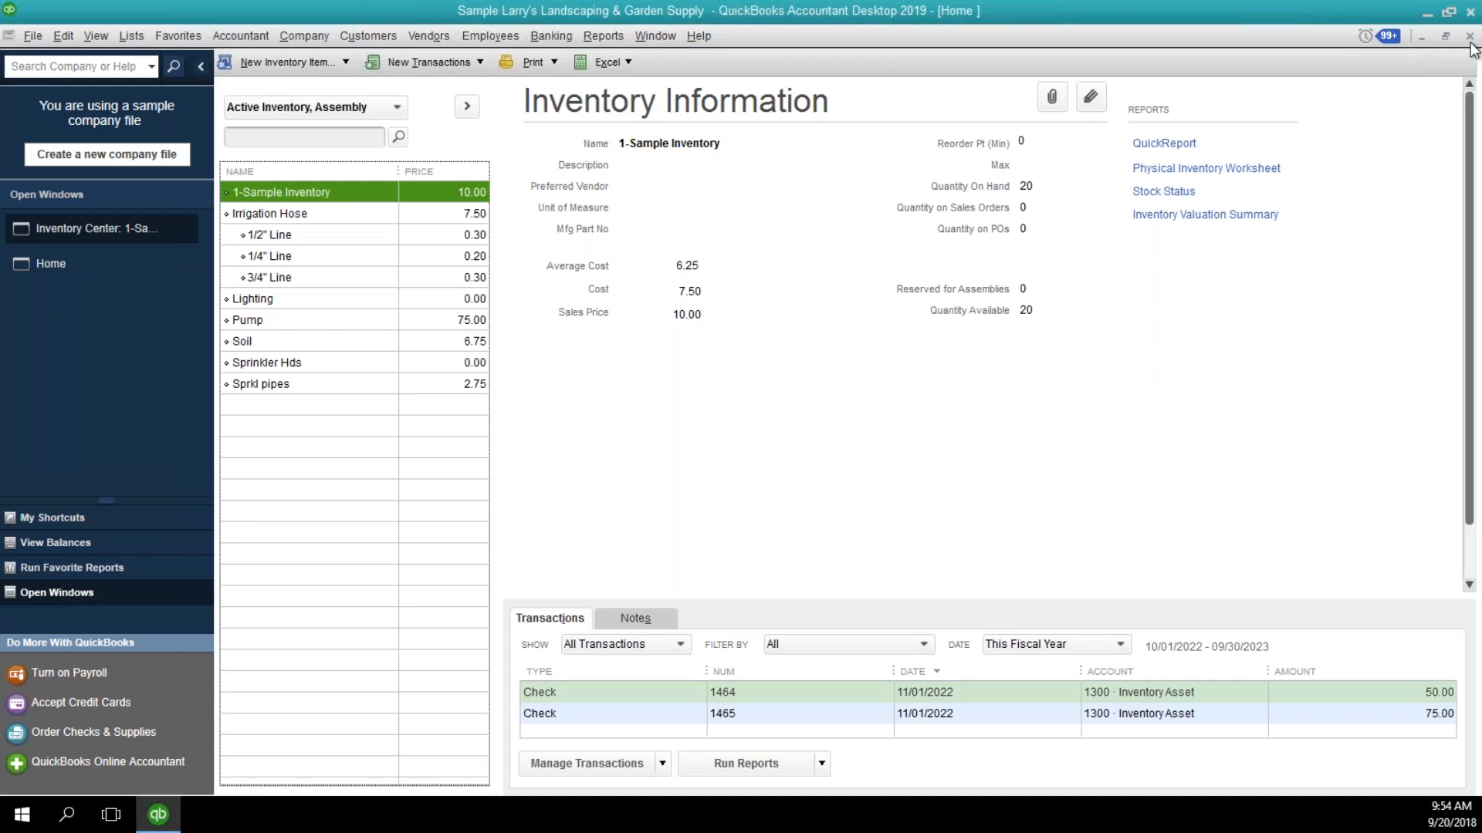
{"action": "left_click", "coordinate": [1367, 137]}
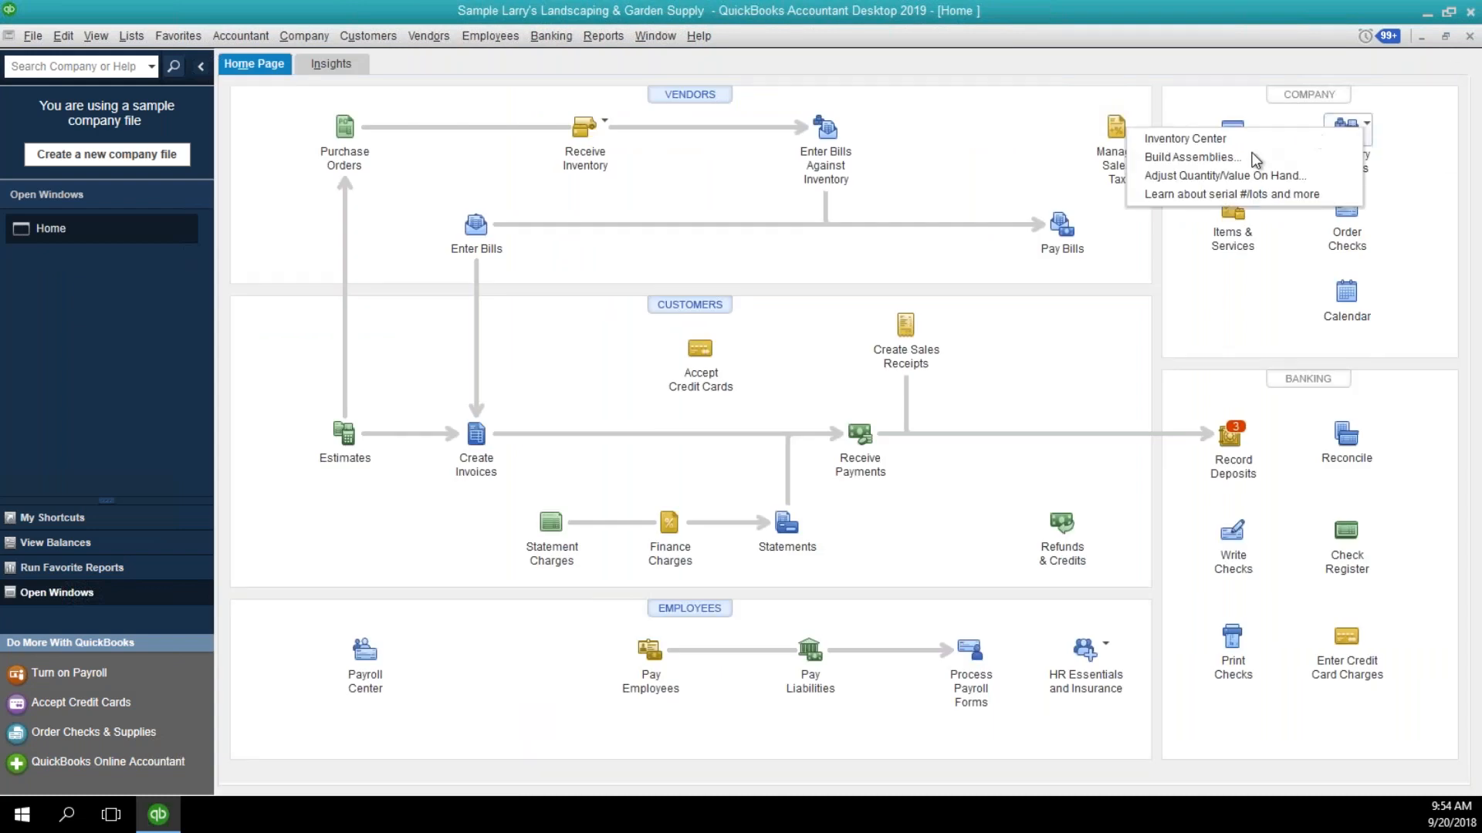
{"action": "left_click", "coordinate": [1235, 176]}
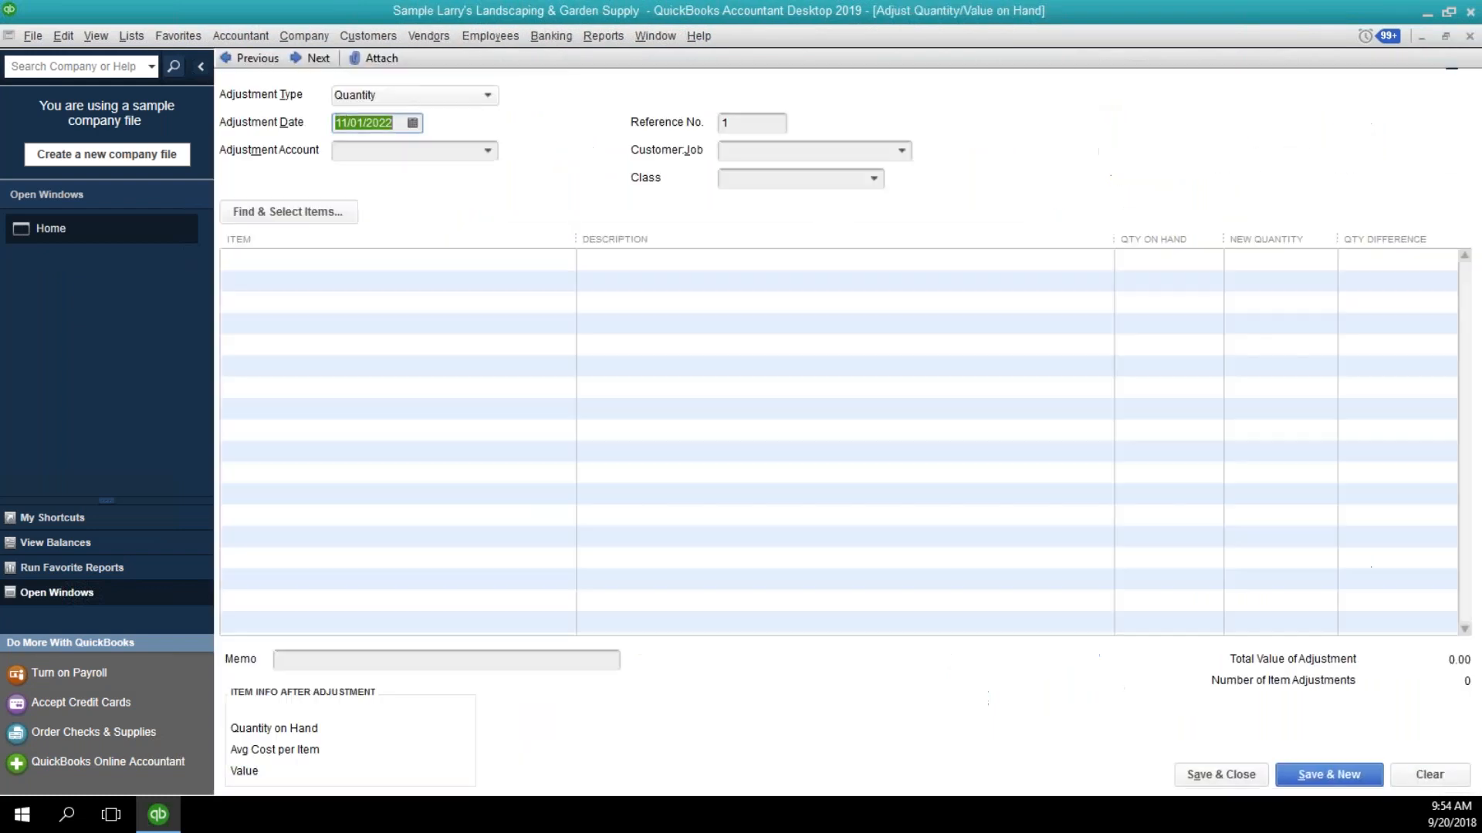
{"action": "left_click", "coordinate": [490, 95]}
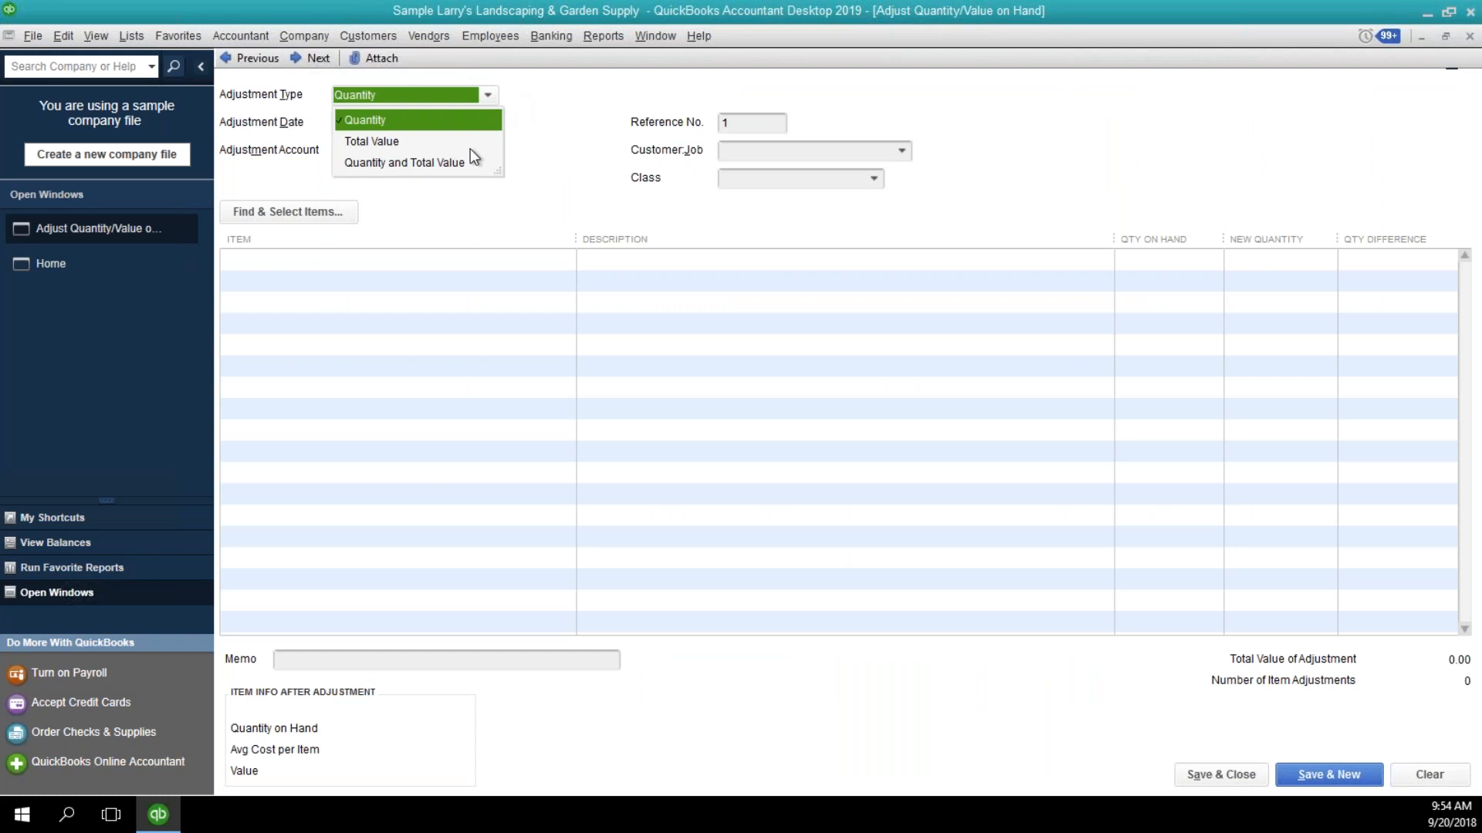
{"action": "left_click", "coordinate": [470, 168]}
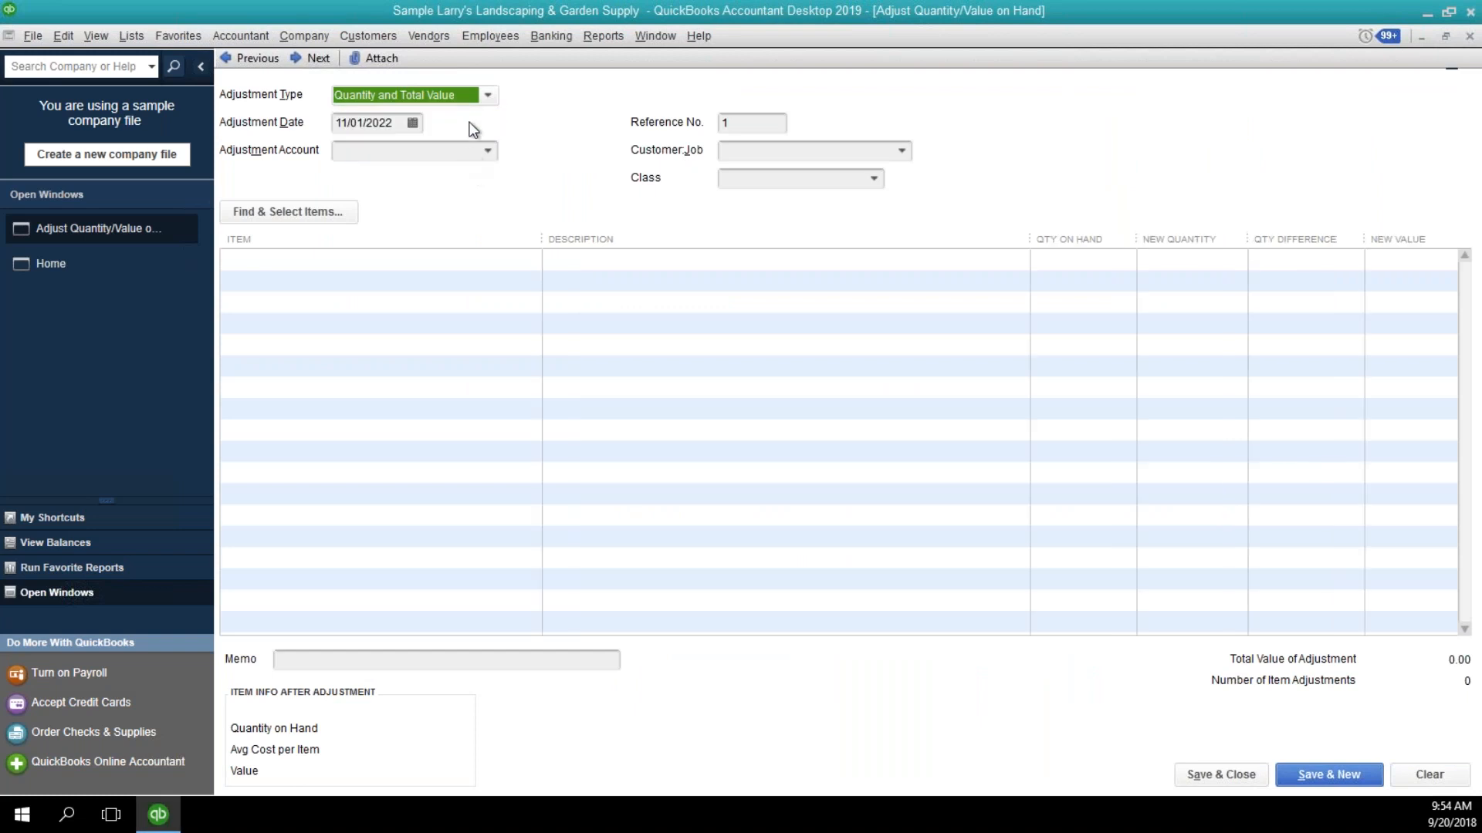
{"action": "left_click", "coordinate": [487, 151]}
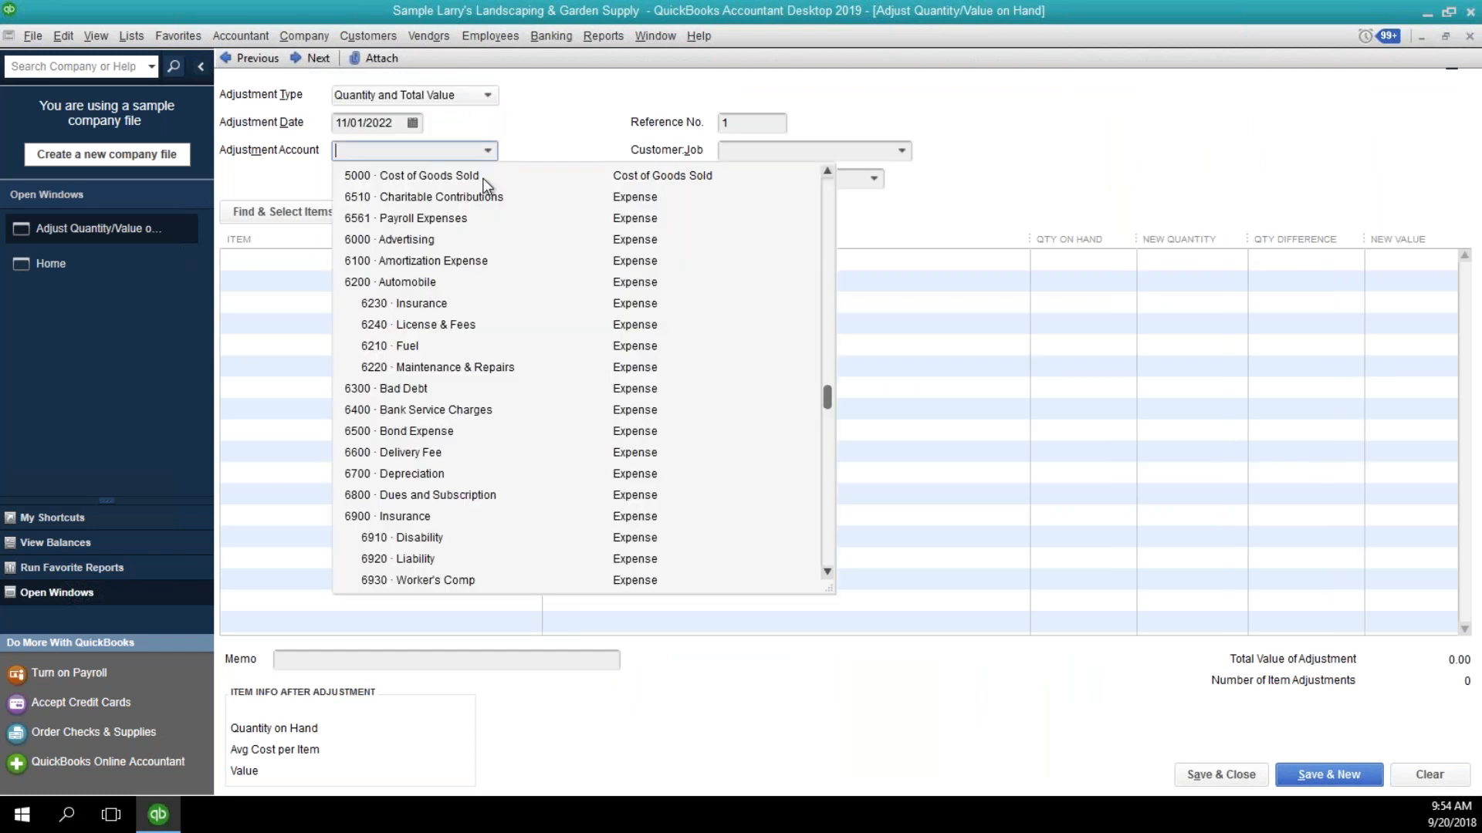
{"action": "left_click", "coordinate": [483, 179]}
Find and add the Lighting and Soil items to the inventory adjustment.
{"action": "left_click", "coordinate": [295, 204]}
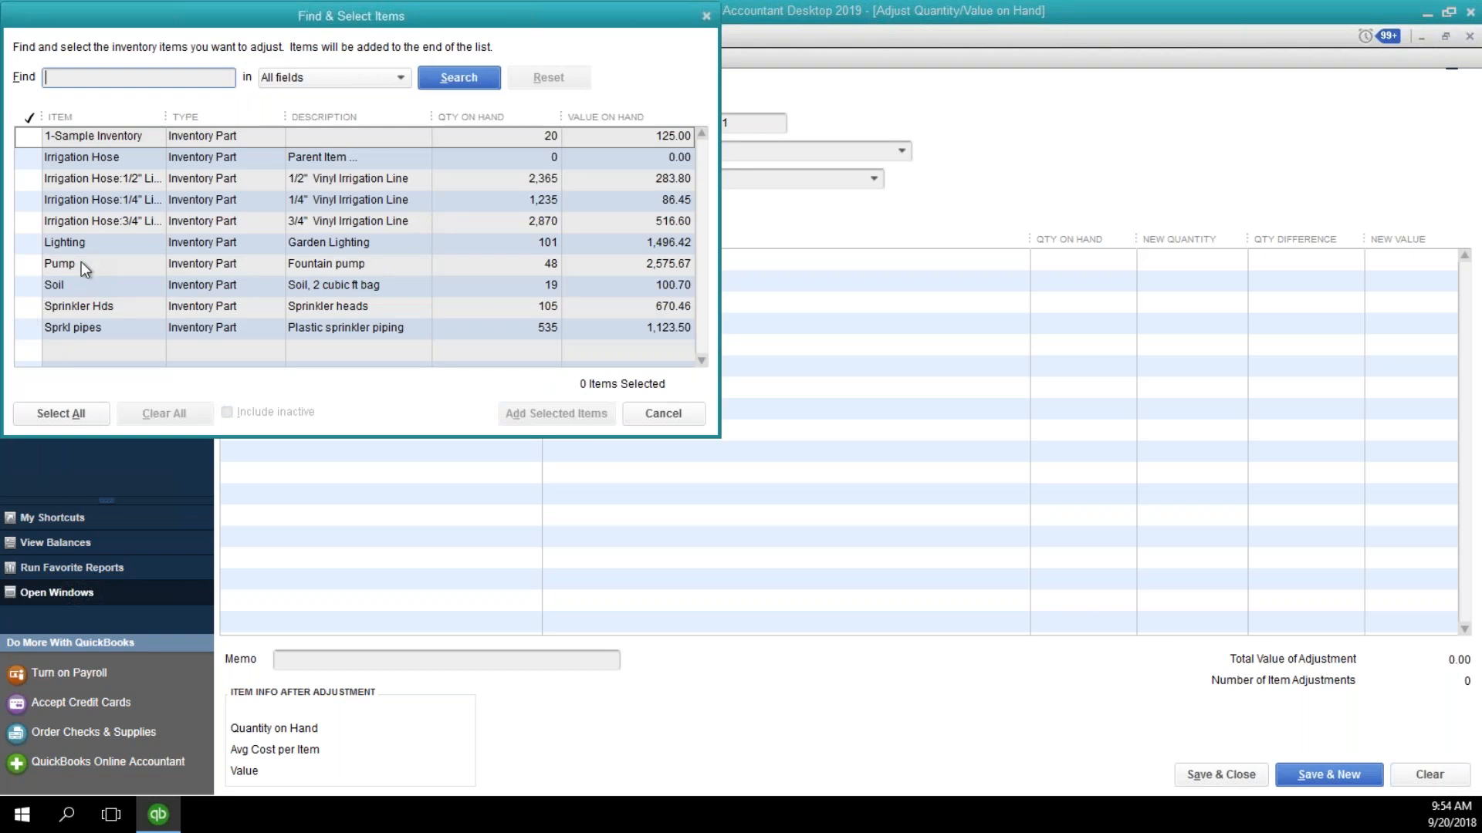
{"action": "left_click", "coordinate": [28, 286]}
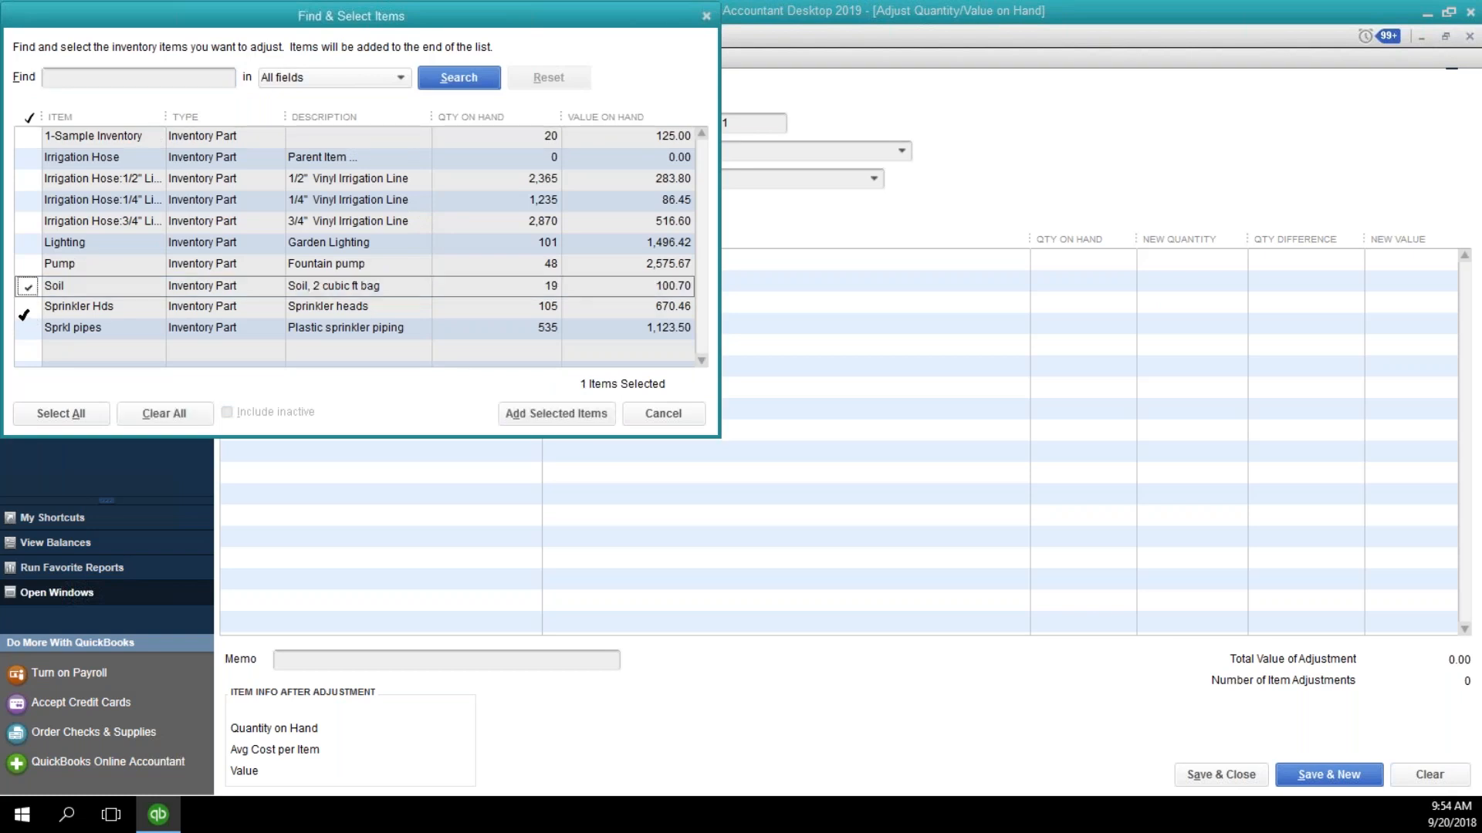
{"action": "left_click", "coordinate": [27, 243]}
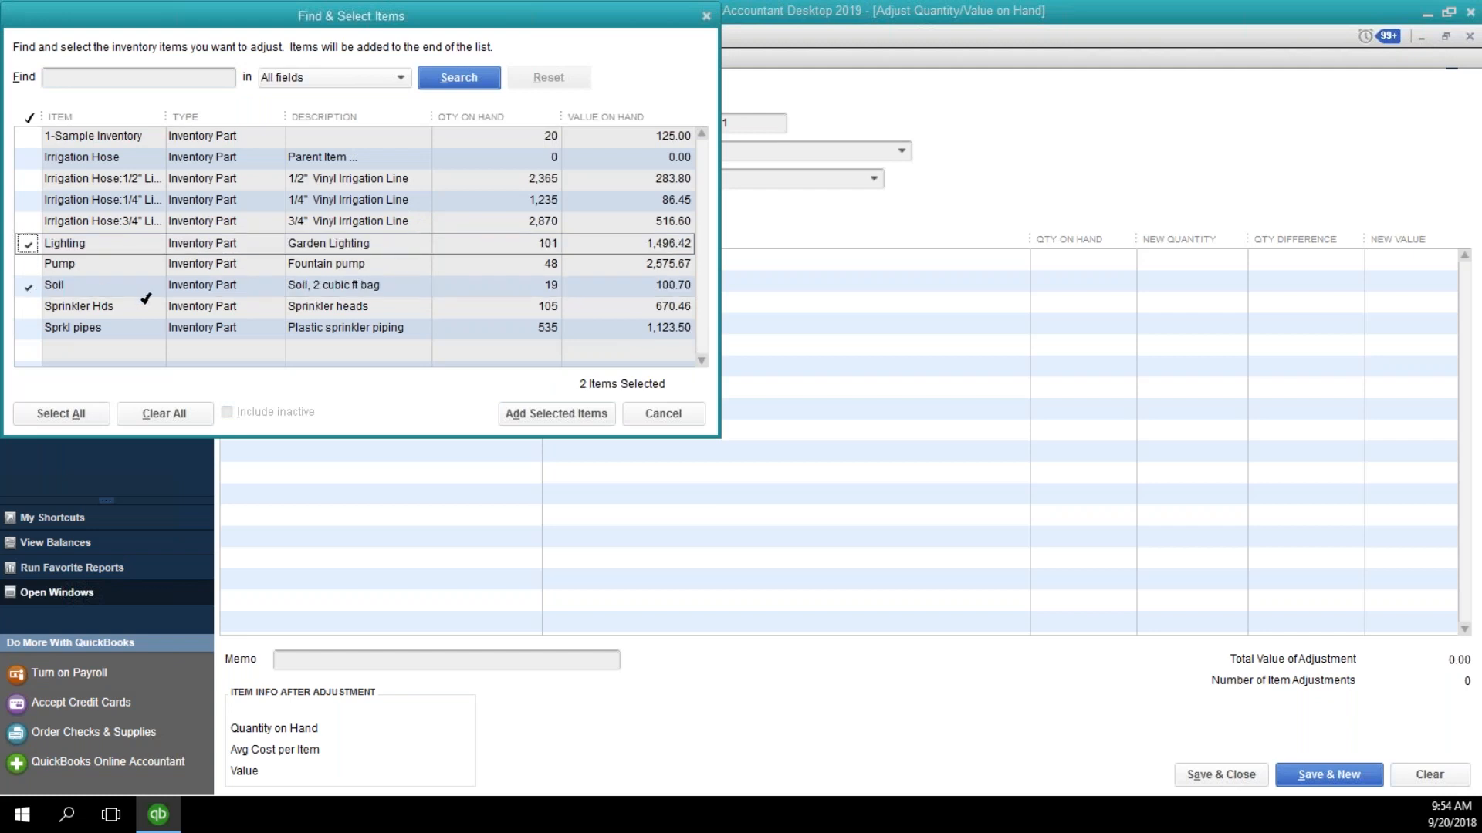
{"action": "left_click", "coordinate": [532, 416]}
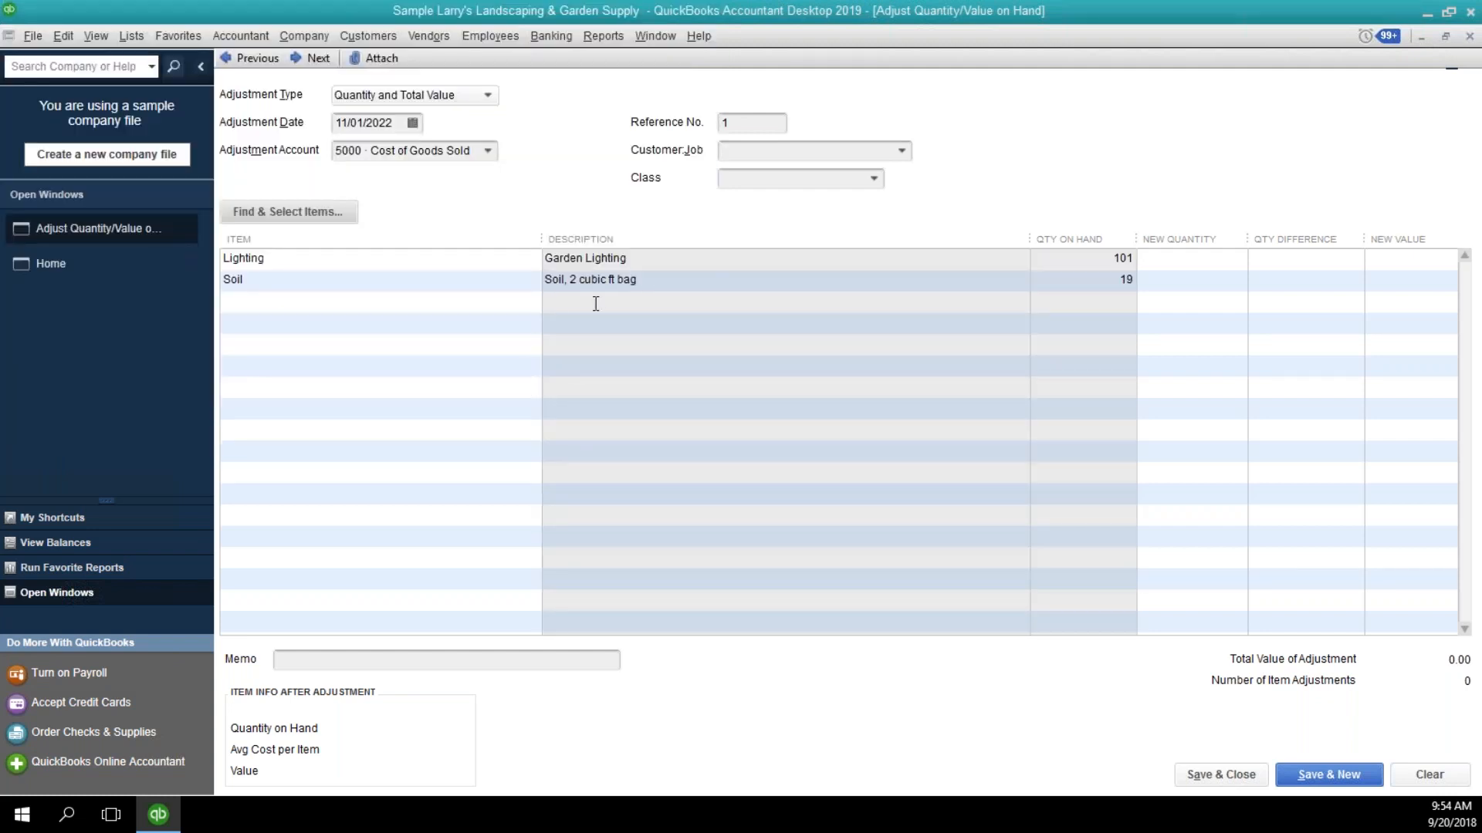
Set the new quantity of Lighting to 99 in the adjustment.
{"action": "left_click", "coordinate": [1206, 259]}
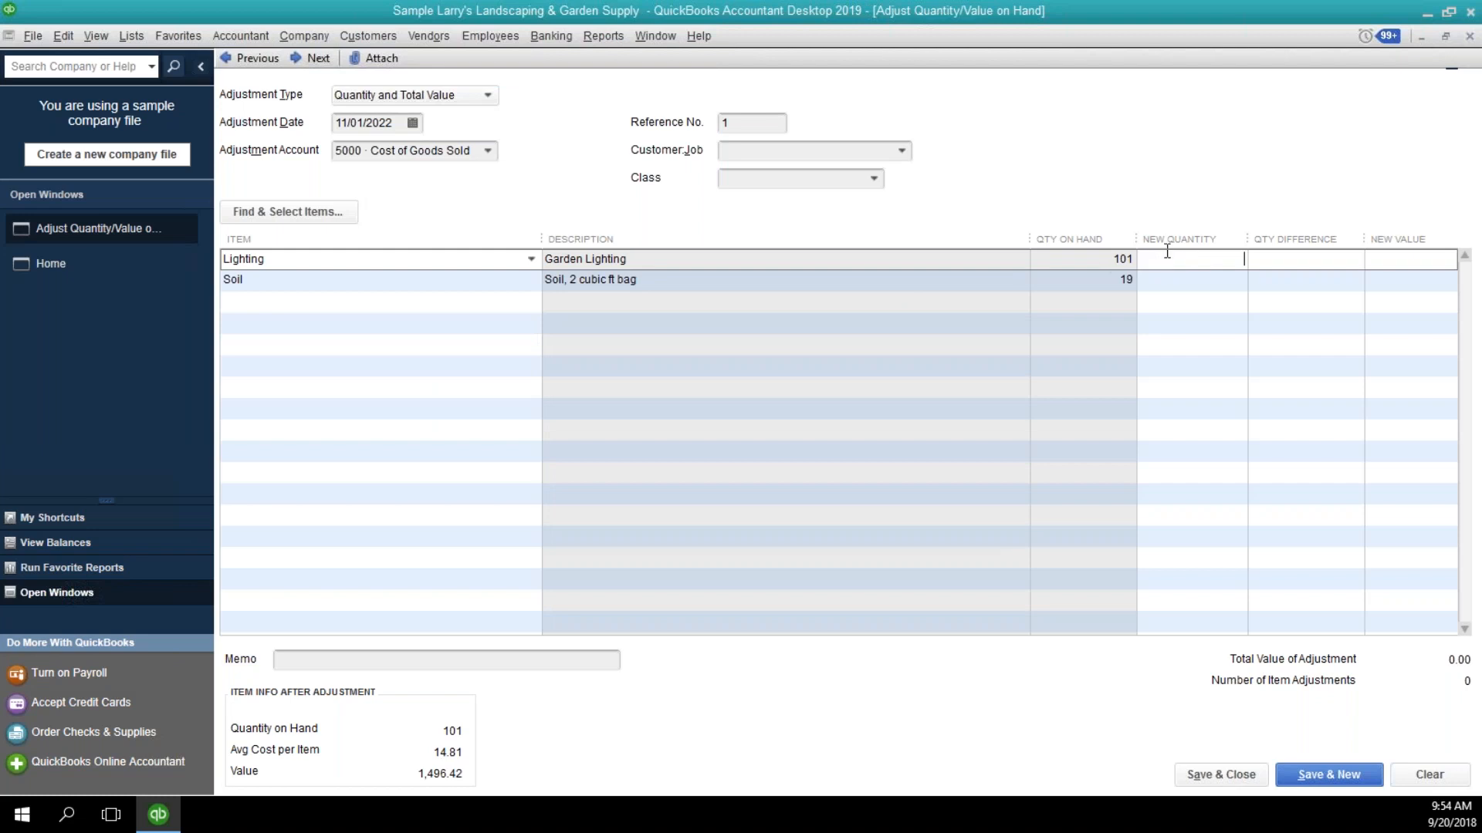
{"action": "type", "text": "99"}
{"action": "key", "text": "Tab"}
{"action": "left_click", "coordinate": [1395, 260]}
Set Soil's new quantity to 19 and its new value to 75.00 in the adjustment.
{"action": "left_click", "coordinate": [408, 285]}
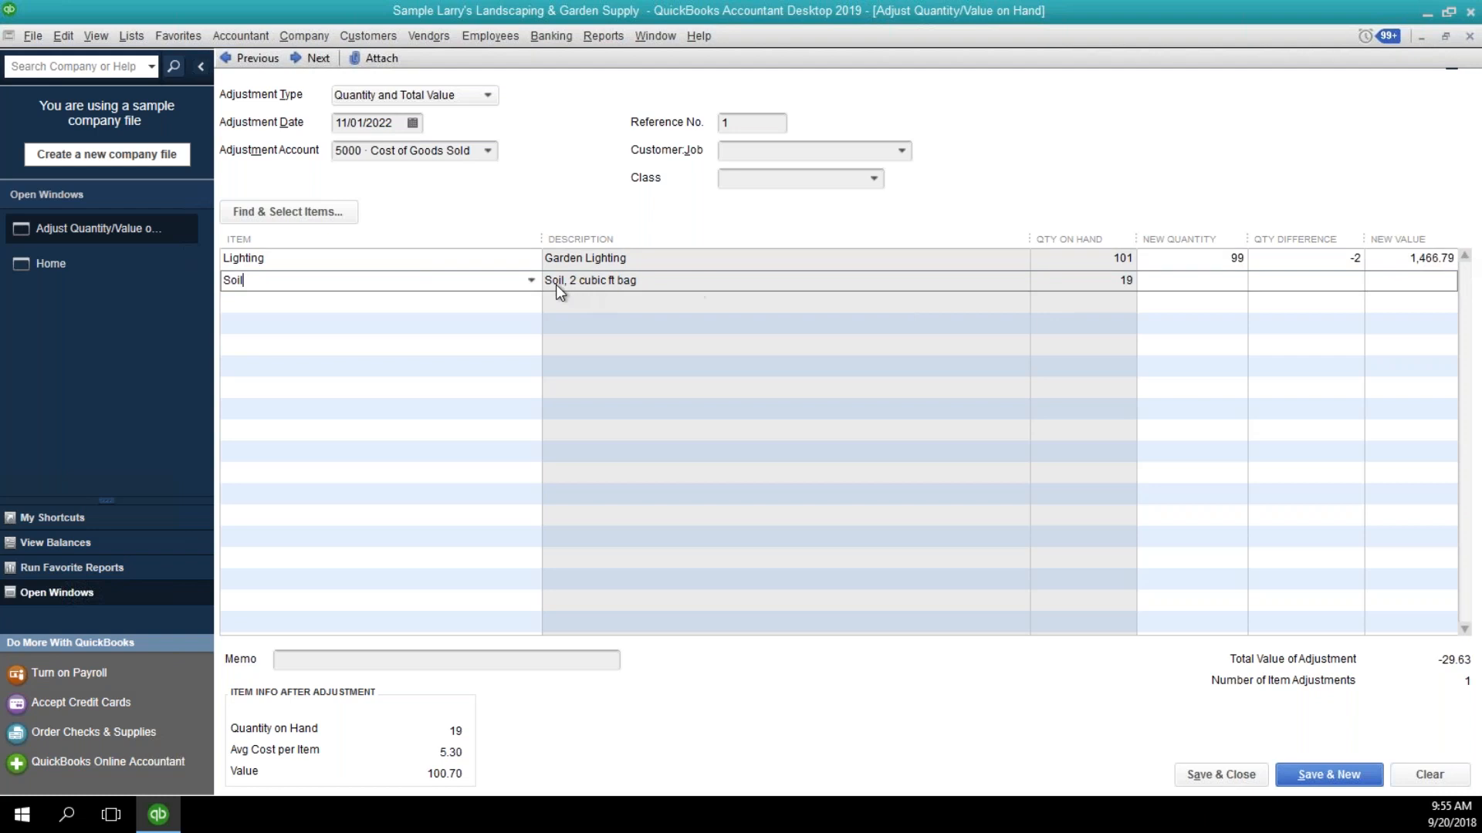
{"action": "left_click", "coordinate": [1222, 287]}
{"action": "type", "text": "190"}
{"action": "key", "text": "BackSpace"}
{"action": "key", "text": "Tab"}
{"action": "left_click", "coordinate": [1400, 283]}
{"action": "left_click_drag", "start_coordinate": [1400, 283], "coordinate": [1463, 285]}
{"action": "type", "text": "75.00"}
{"action": "left_click", "coordinate": [1378, 279]}
Review the adjustment type choices and the Soil line, keeping Quantity and Total Value, and save and close the adjustment.
{"action": "left_click", "coordinate": [478, 95]}
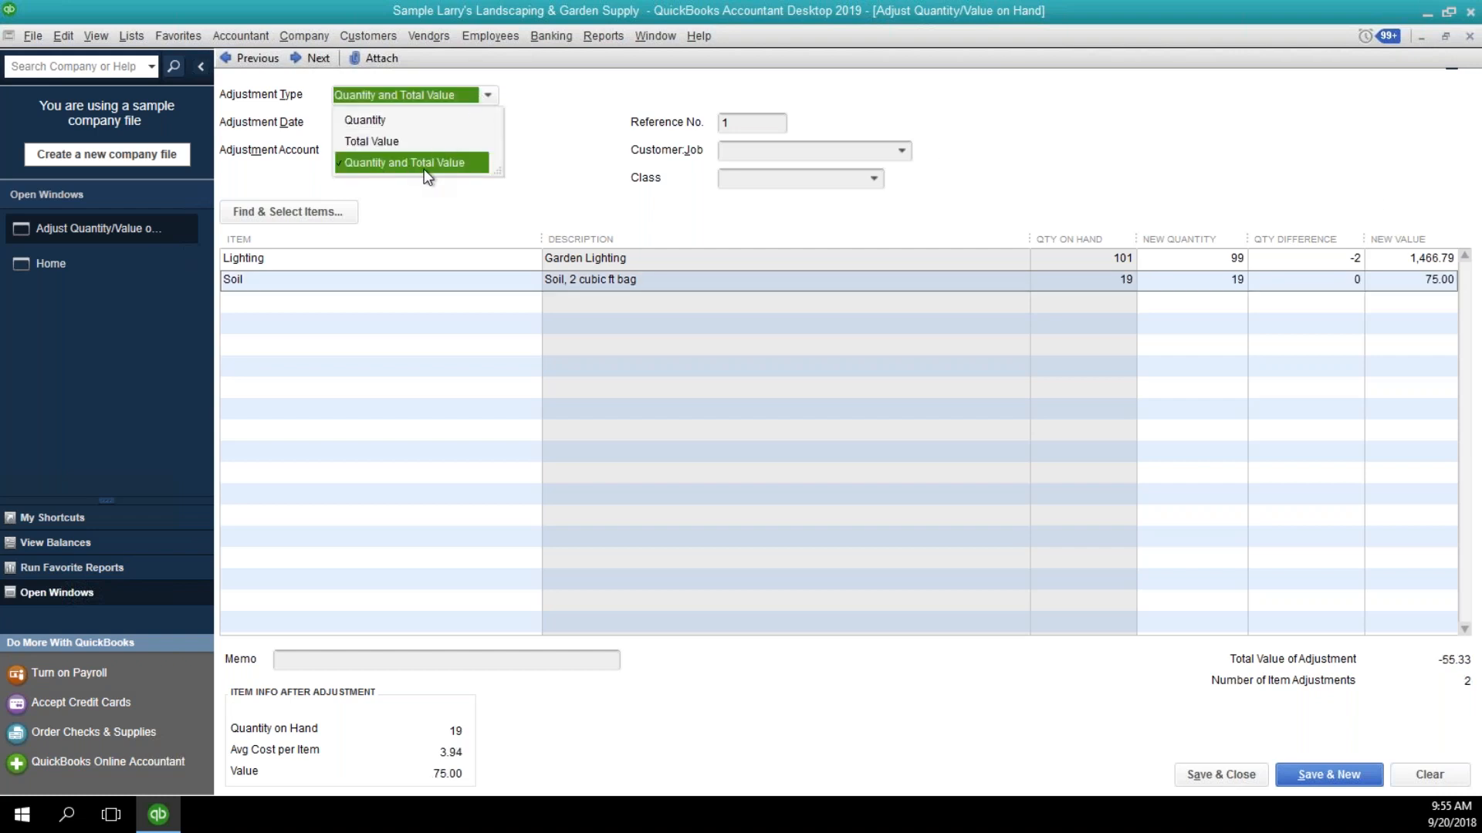
{"action": "left_click", "coordinate": [1194, 279]}
{"action": "left_click", "coordinate": [1378, 284]}
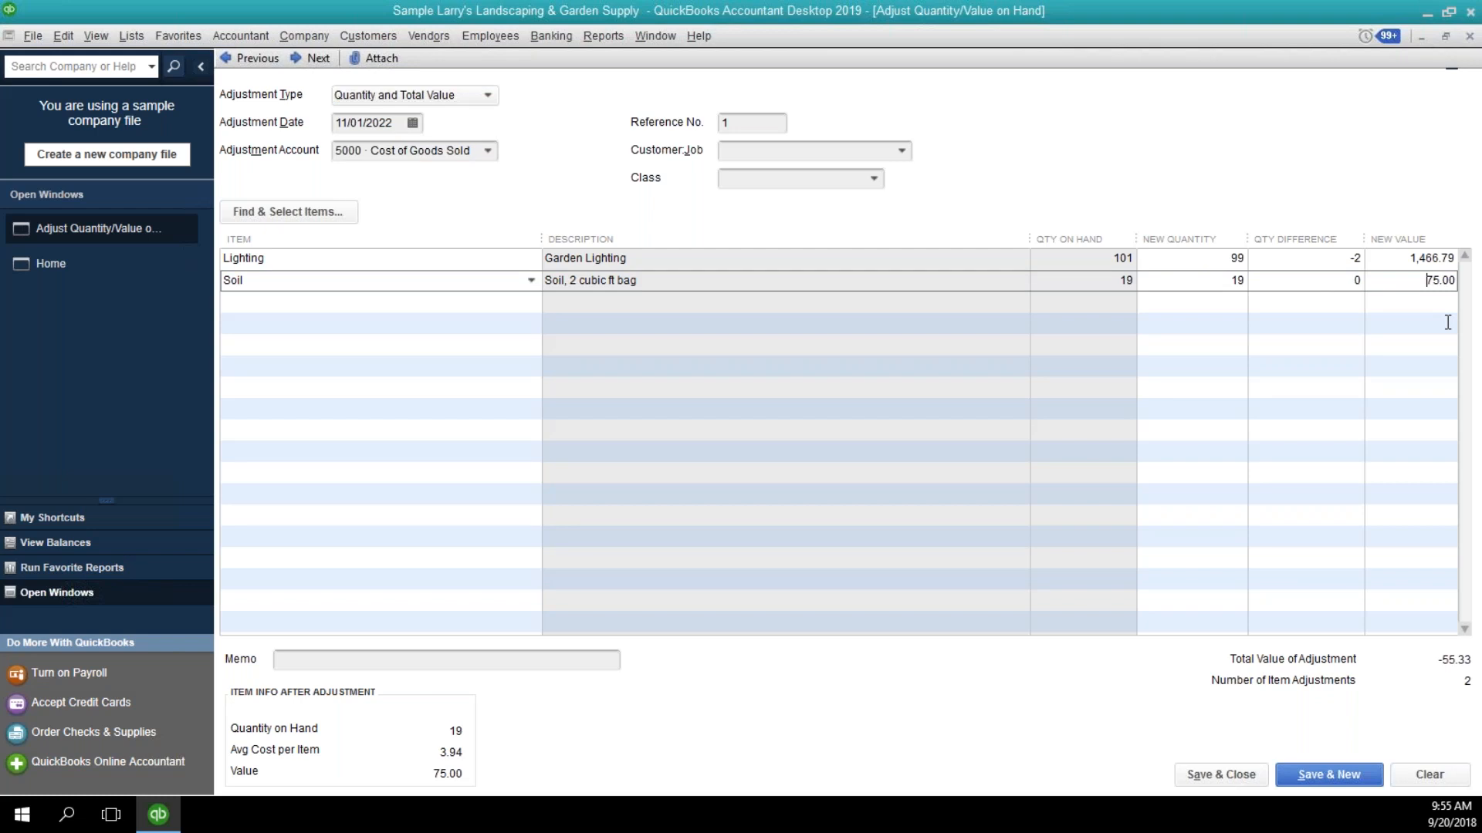
{"action": "left_click", "coordinate": [1207, 775]}
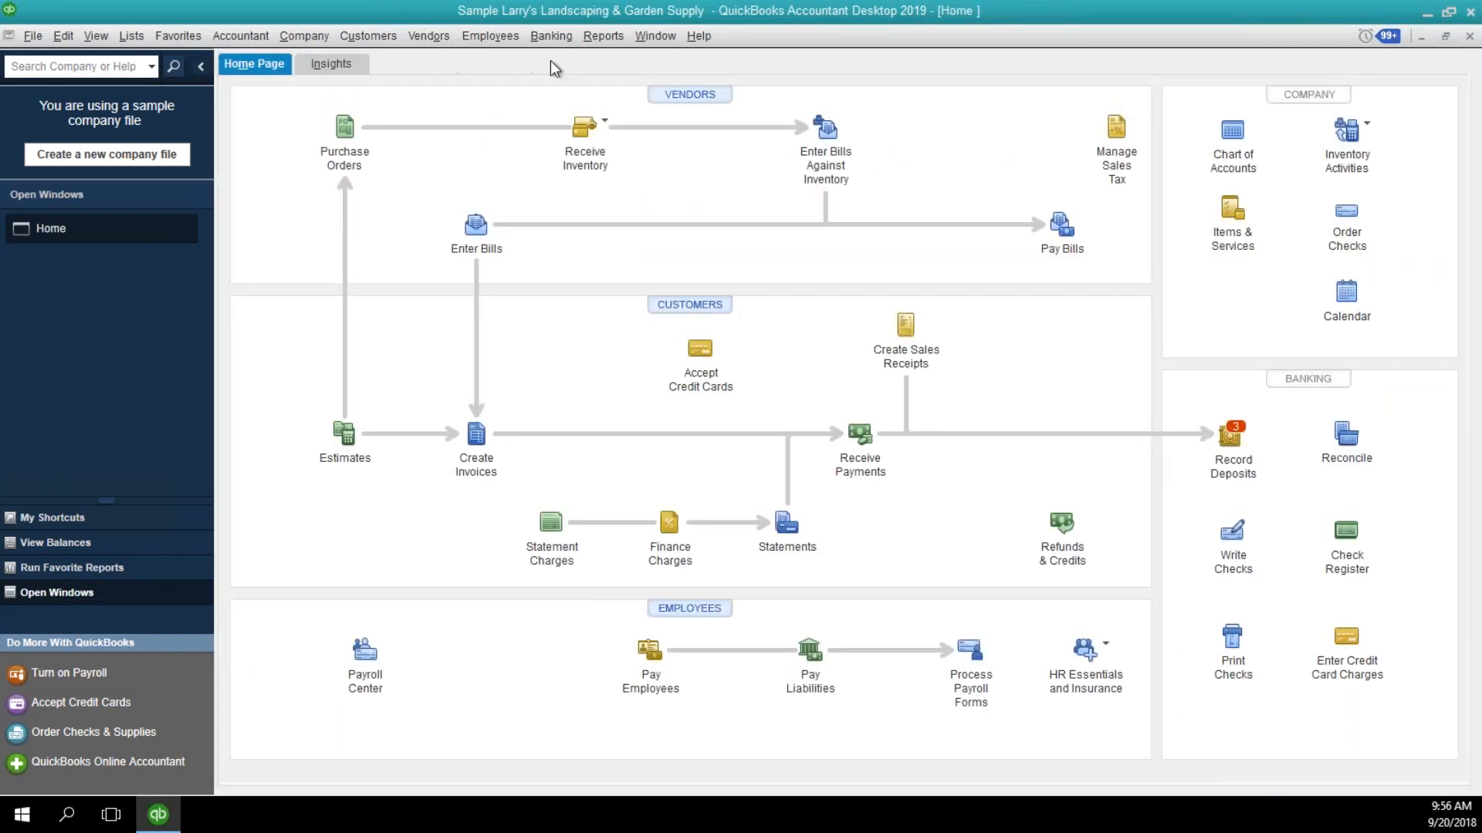
Run the Inventory Valuation Summary report and drill into Soil's valuation detail for all dates.
{"action": "left_click", "coordinate": [603, 35]}
{"action": "mouse_move", "coordinate": [686, 317]}
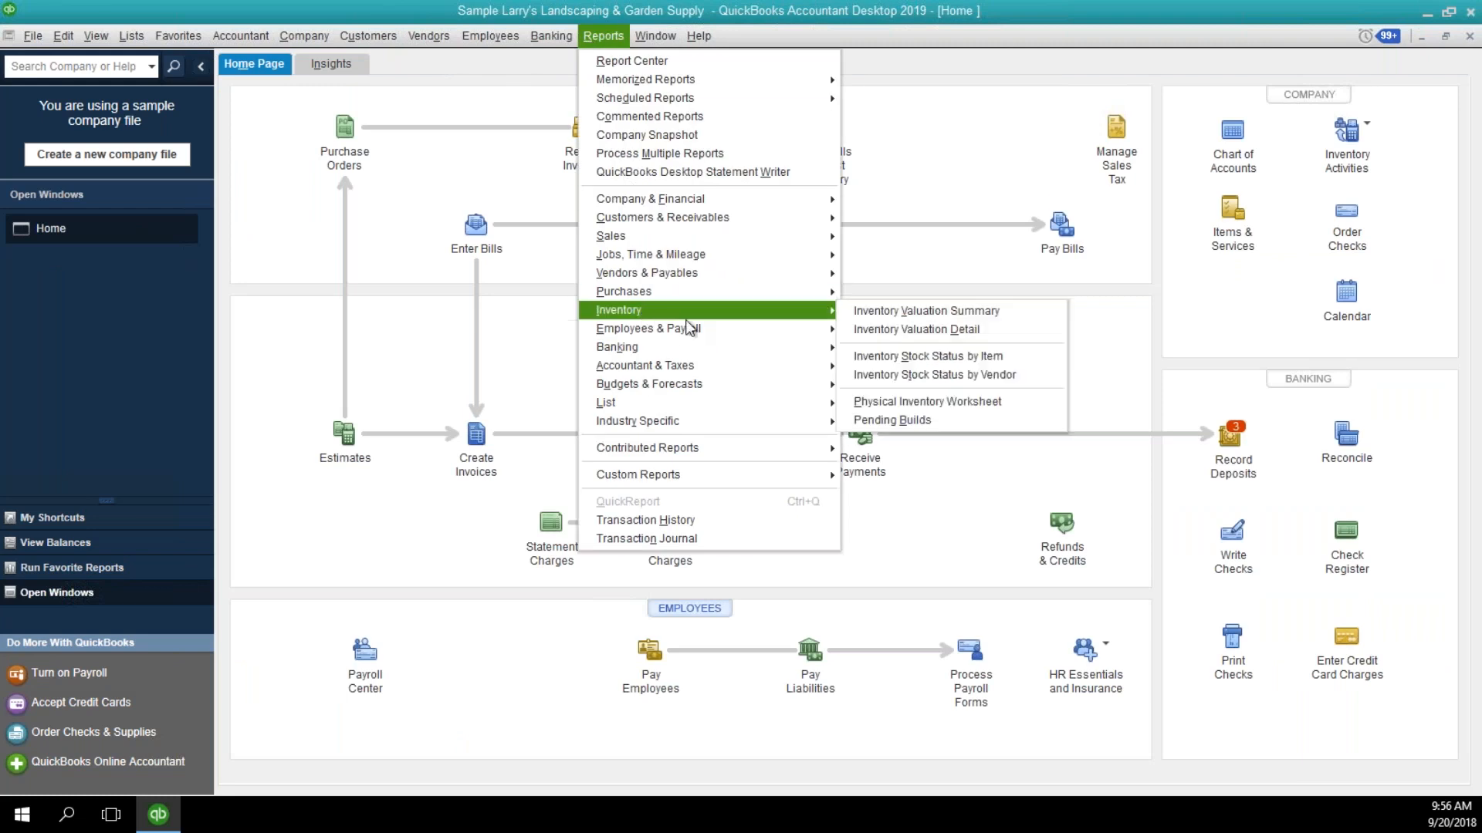
{"action": "left_click", "coordinate": [869, 313]}
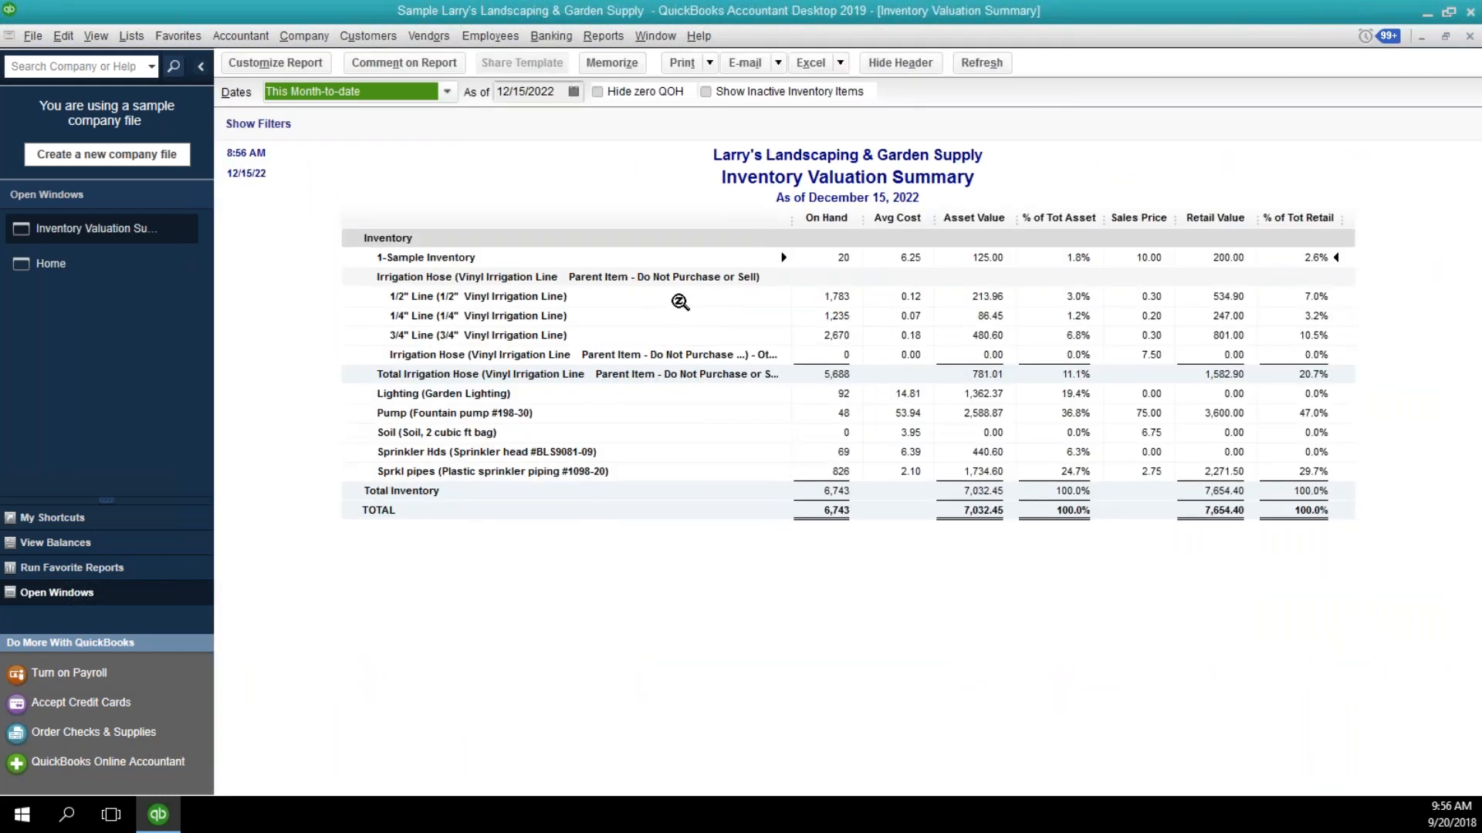
{"action": "left_click", "coordinate": [886, 438]}
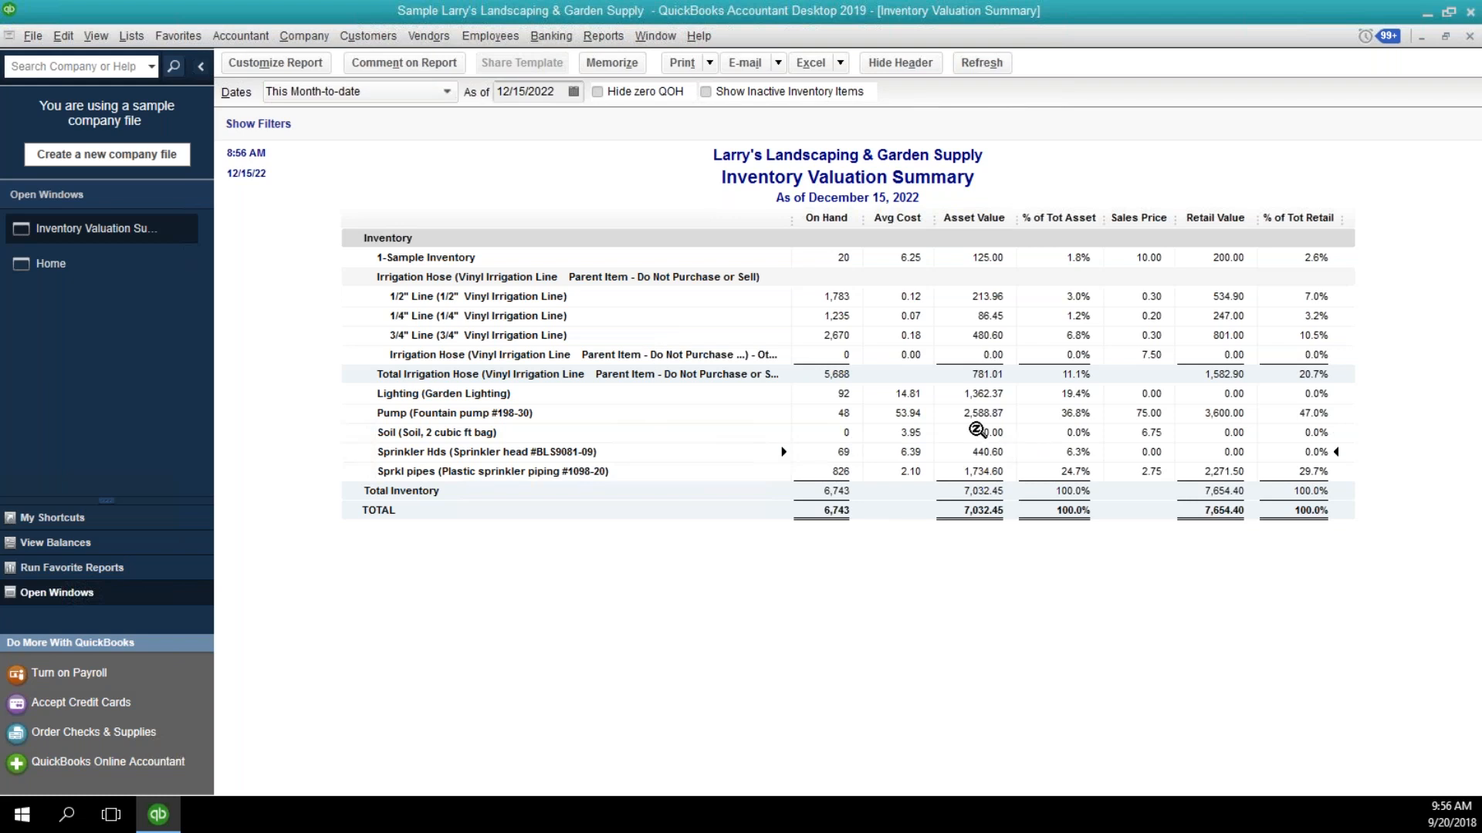
{"action": "left_click", "coordinate": [846, 433]}
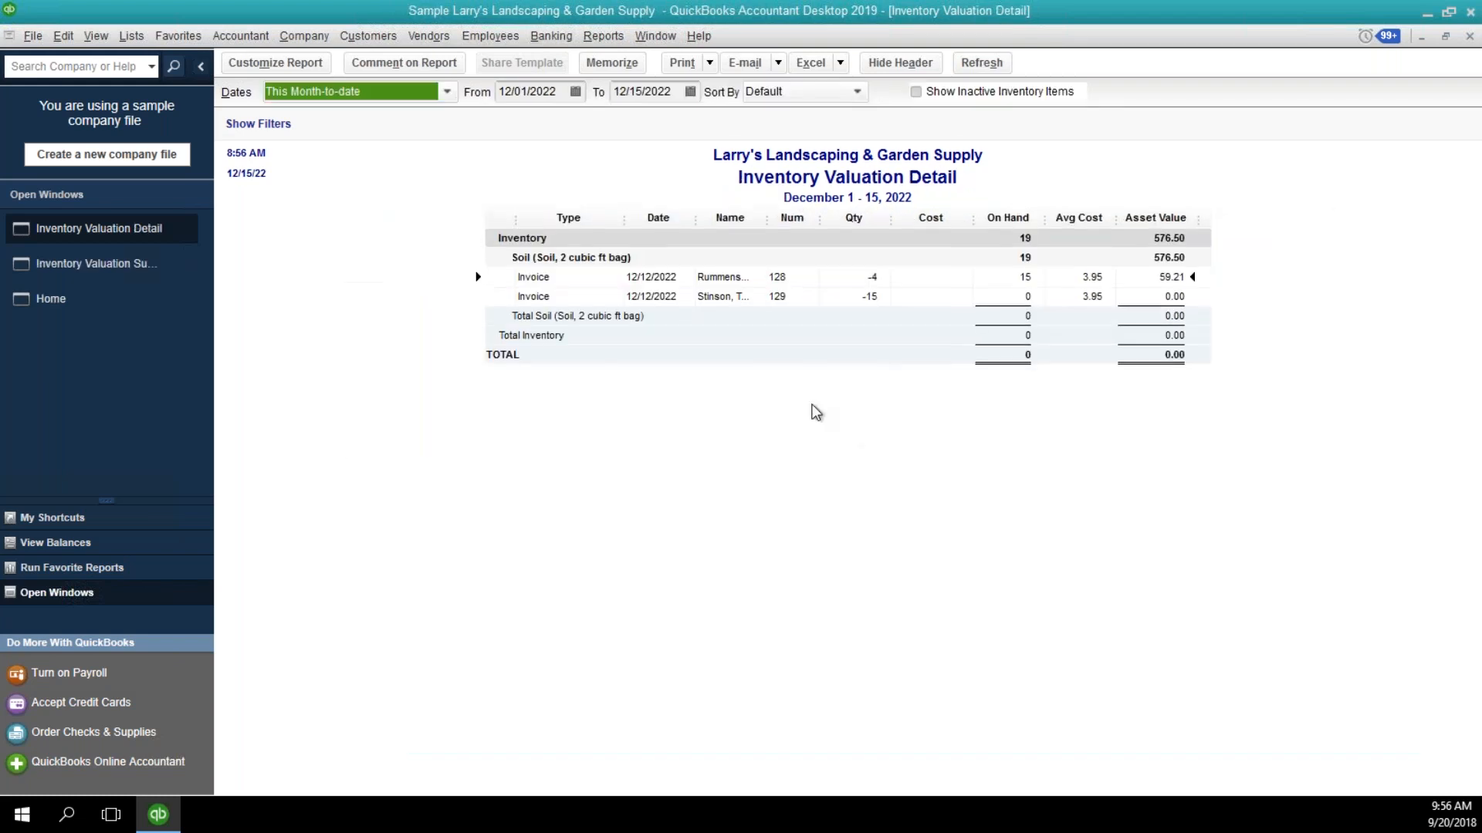
{"action": "key", "text": "a"}
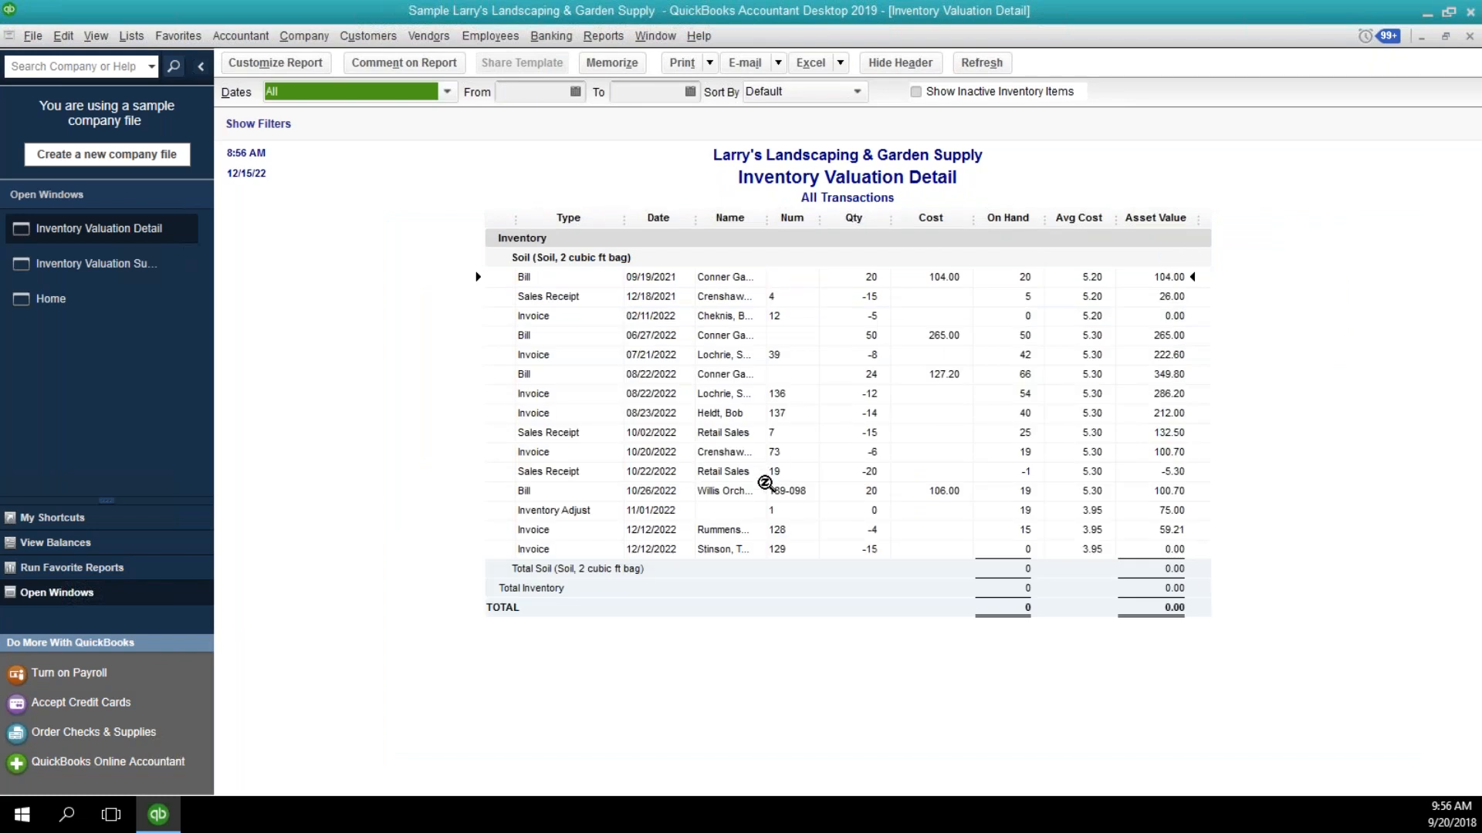
Open the 11/01/2022 inventory adjustment from Soil's valuation detail and examine the quantity and value differences of its lines.
{"action": "left_click", "coordinate": [799, 511]}
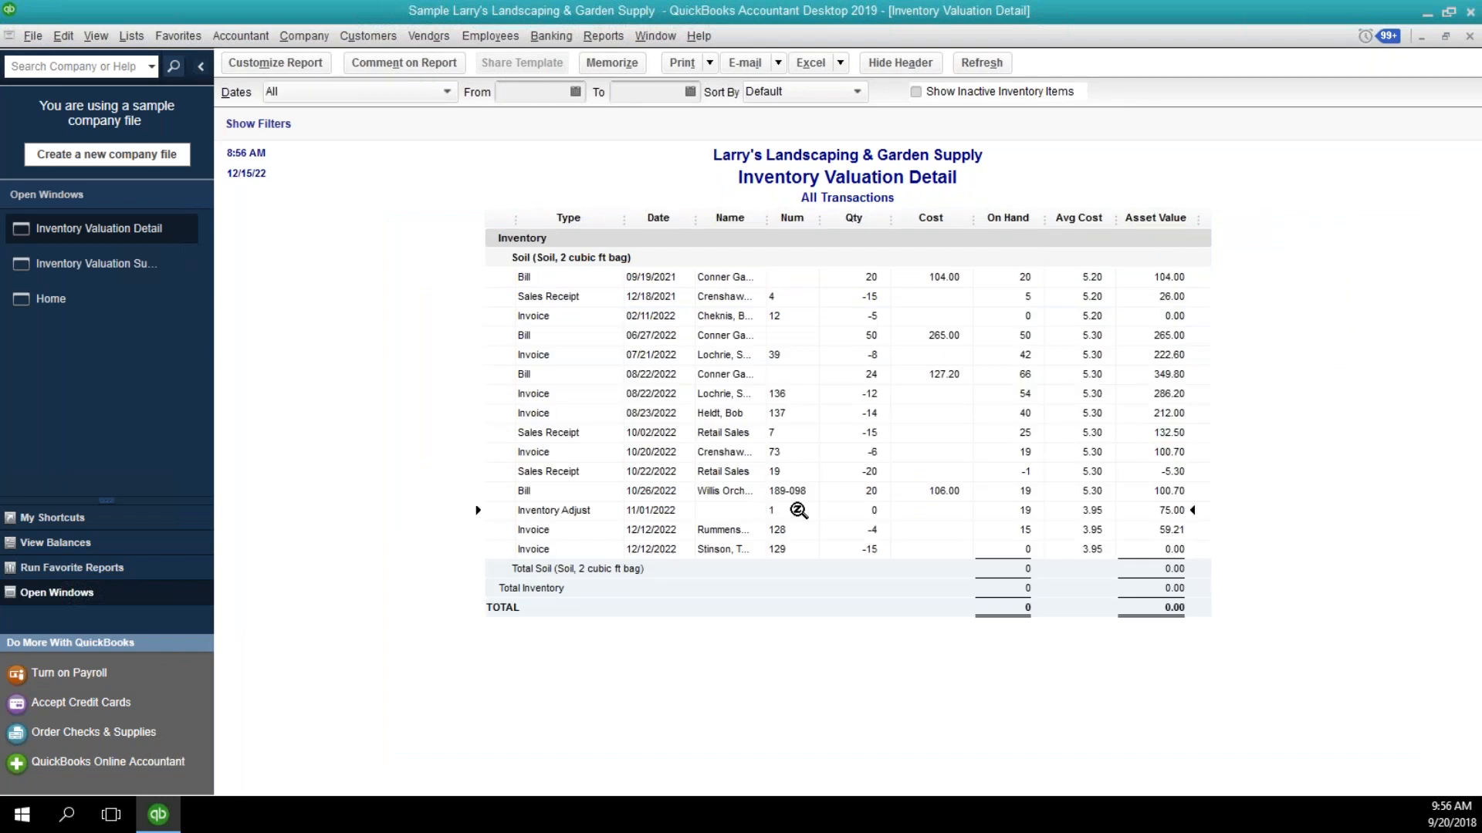
{"action": "double_click", "coordinate": [799, 511]}
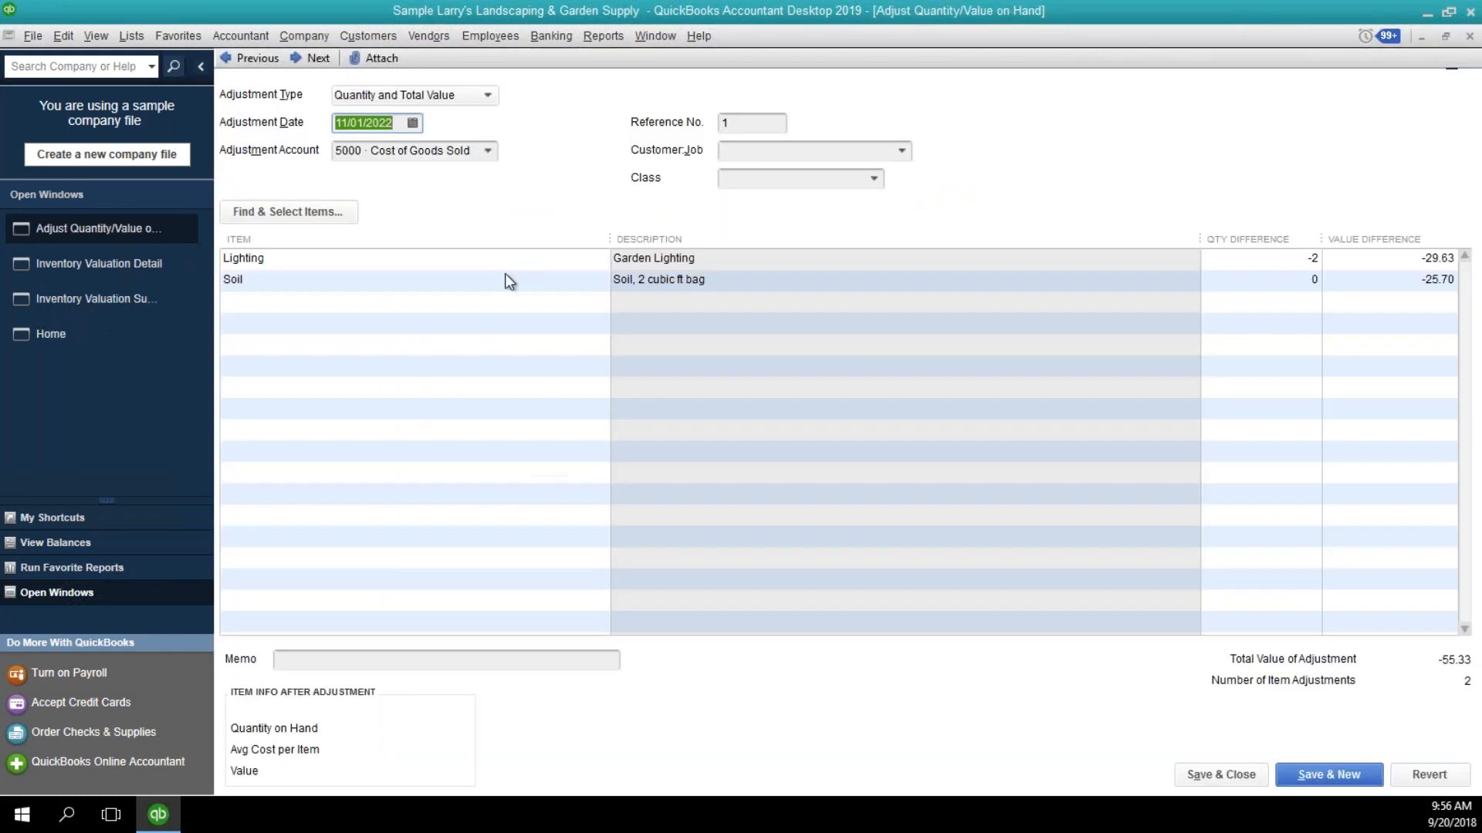
{"action": "left_click", "coordinate": [498, 264]}
{"action": "left_click", "coordinate": [498, 282]}
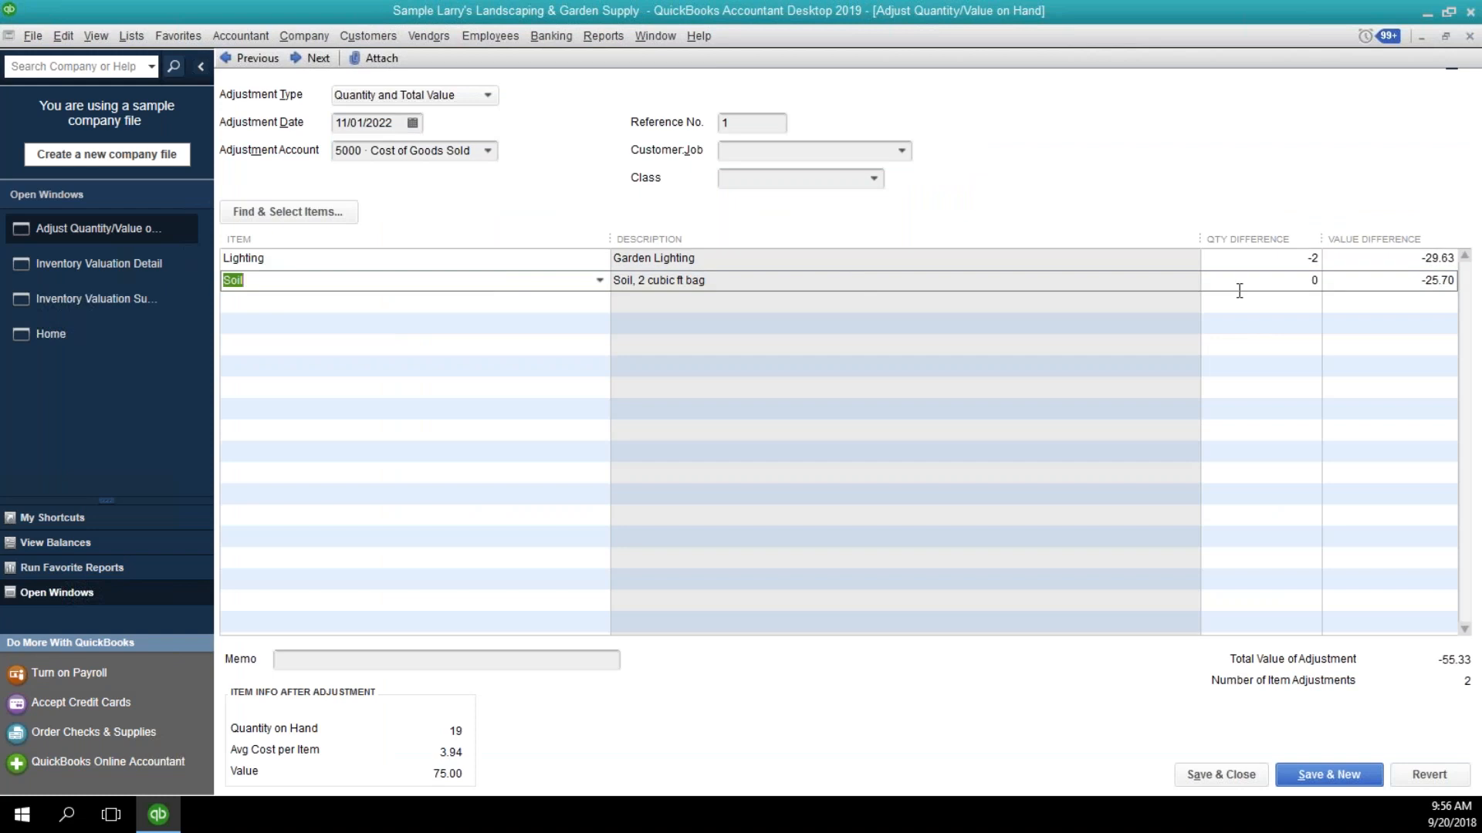
{"action": "left_click", "coordinate": [1370, 294]}
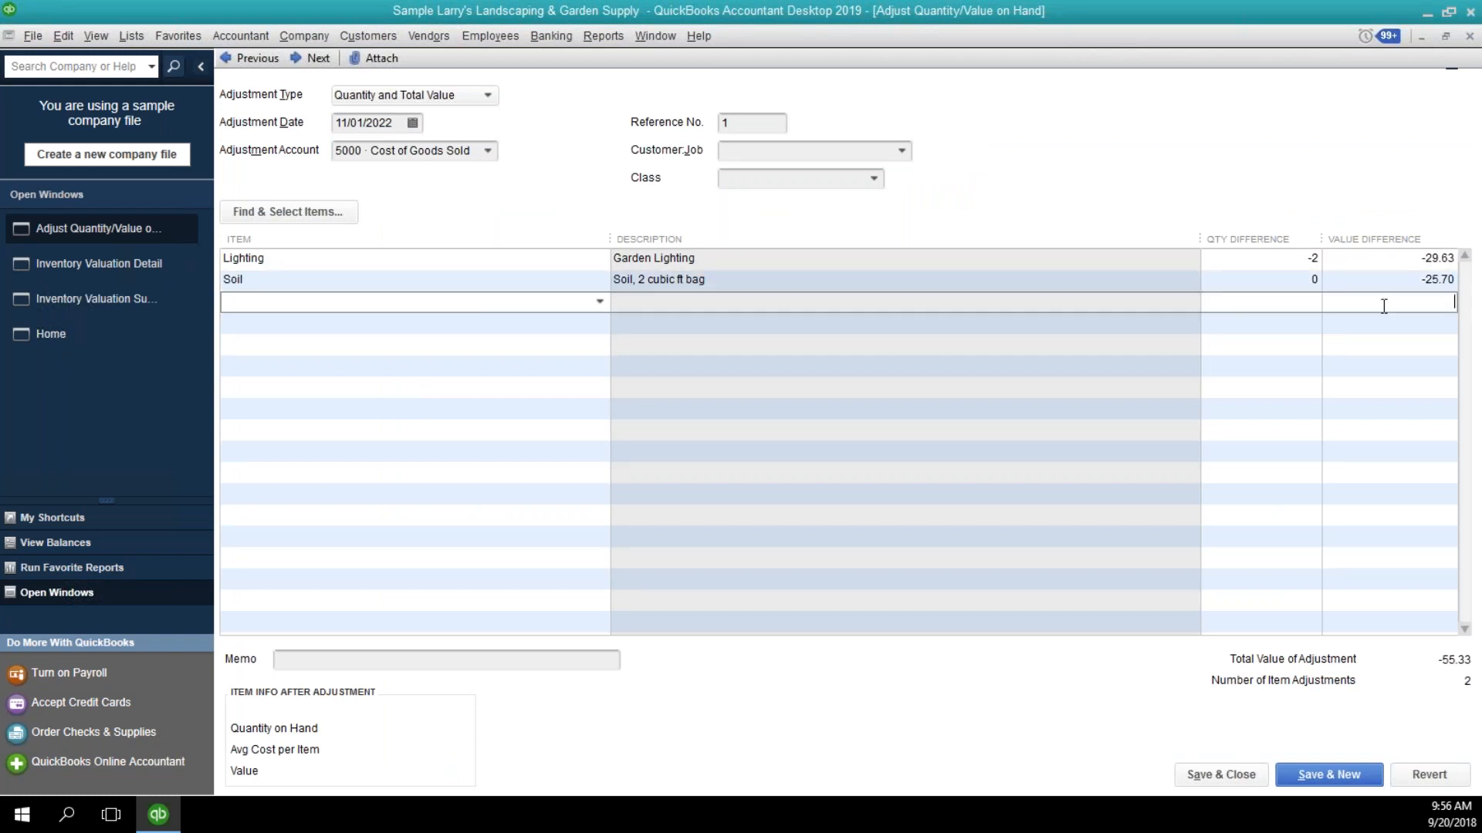
{"action": "left_click", "coordinate": [1416, 287]}
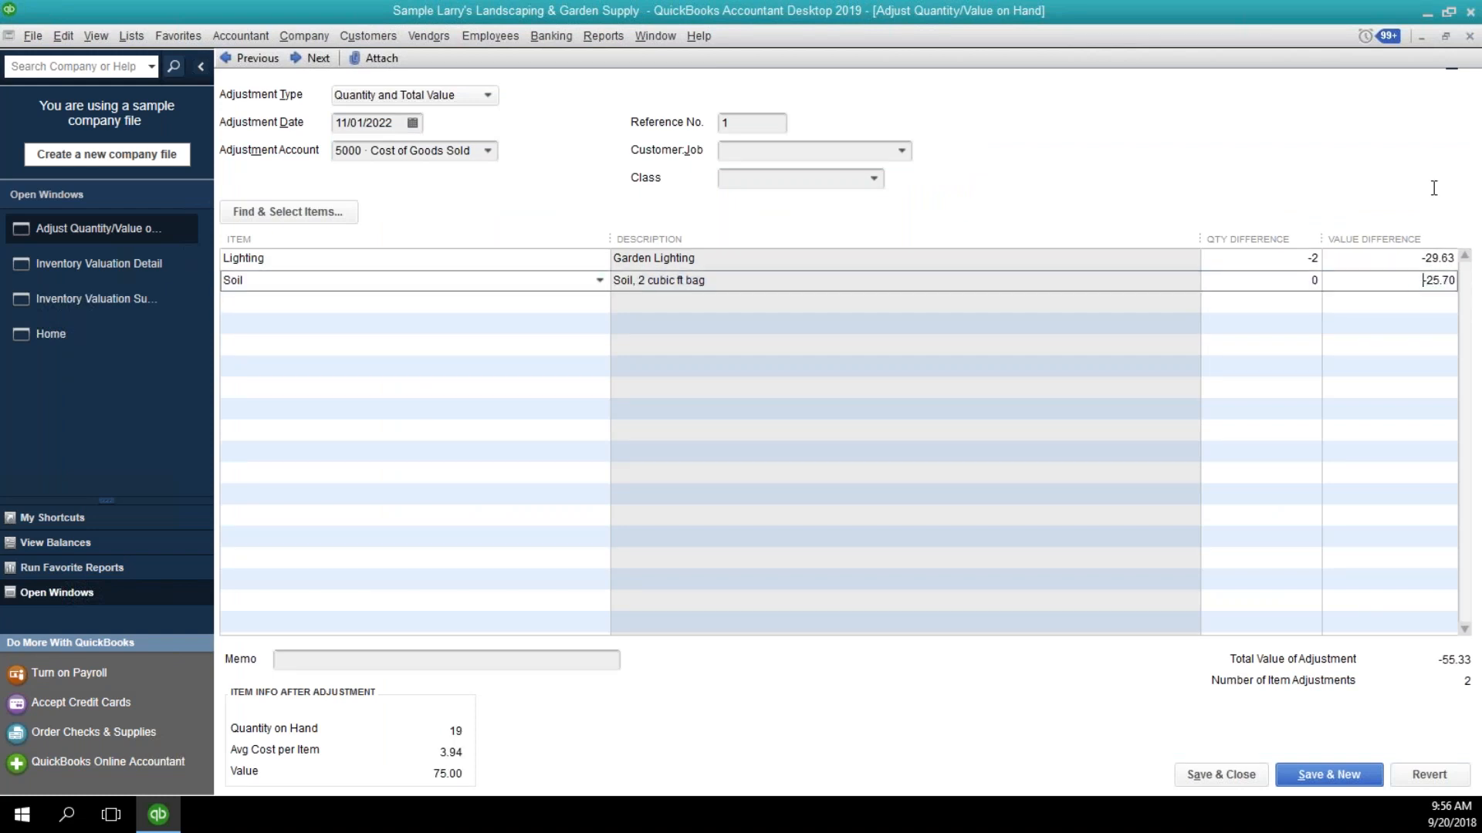
Close the adjustment and Soil's valuation detail, view the Inventory Valuation Summary as of 11/30/2022, and close the report.
{"action": "left_click", "coordinate": [1469, 37]}
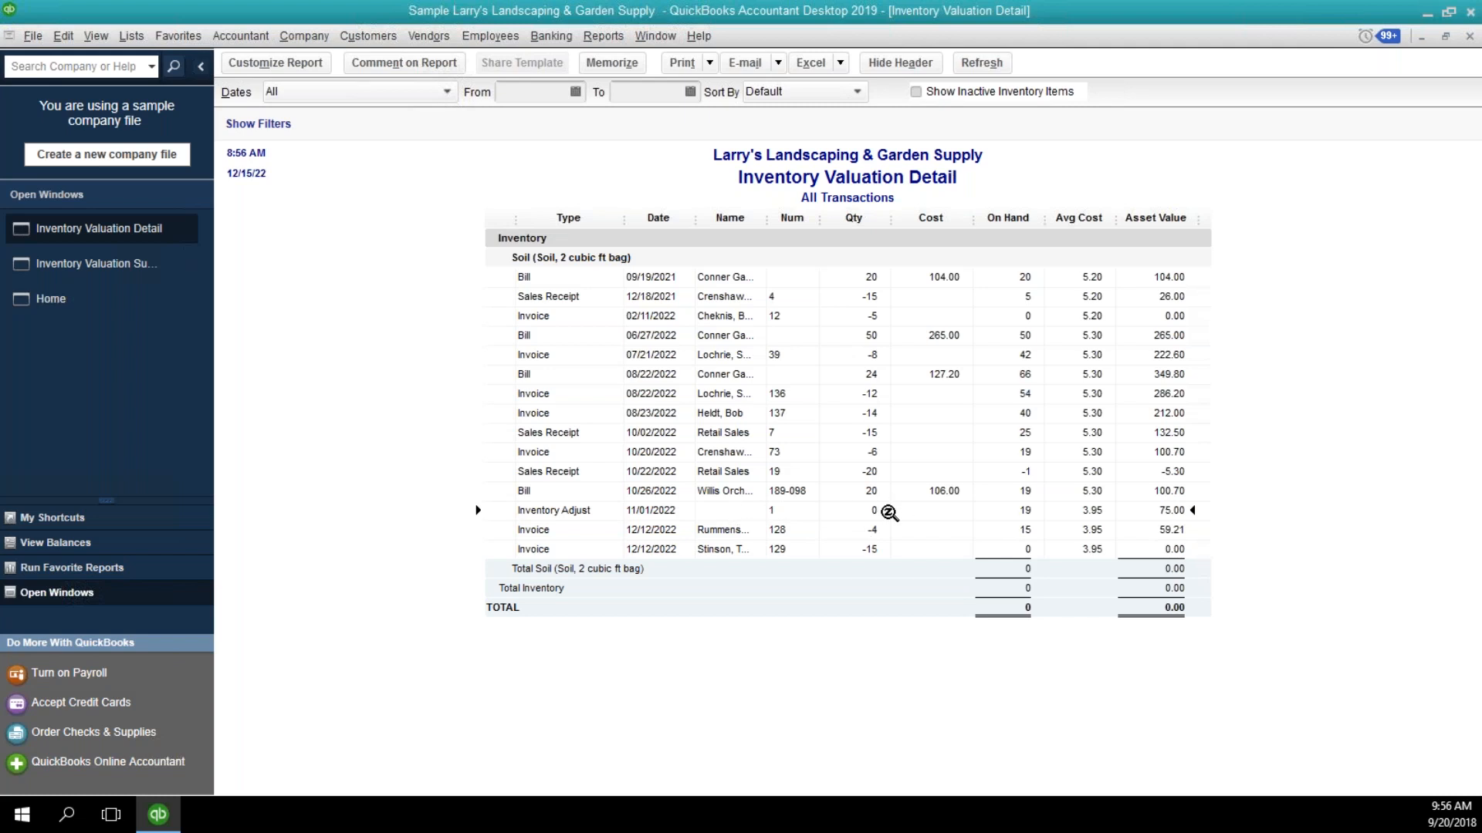
{"action": "left_click", "coordinate": [1469, 37]}
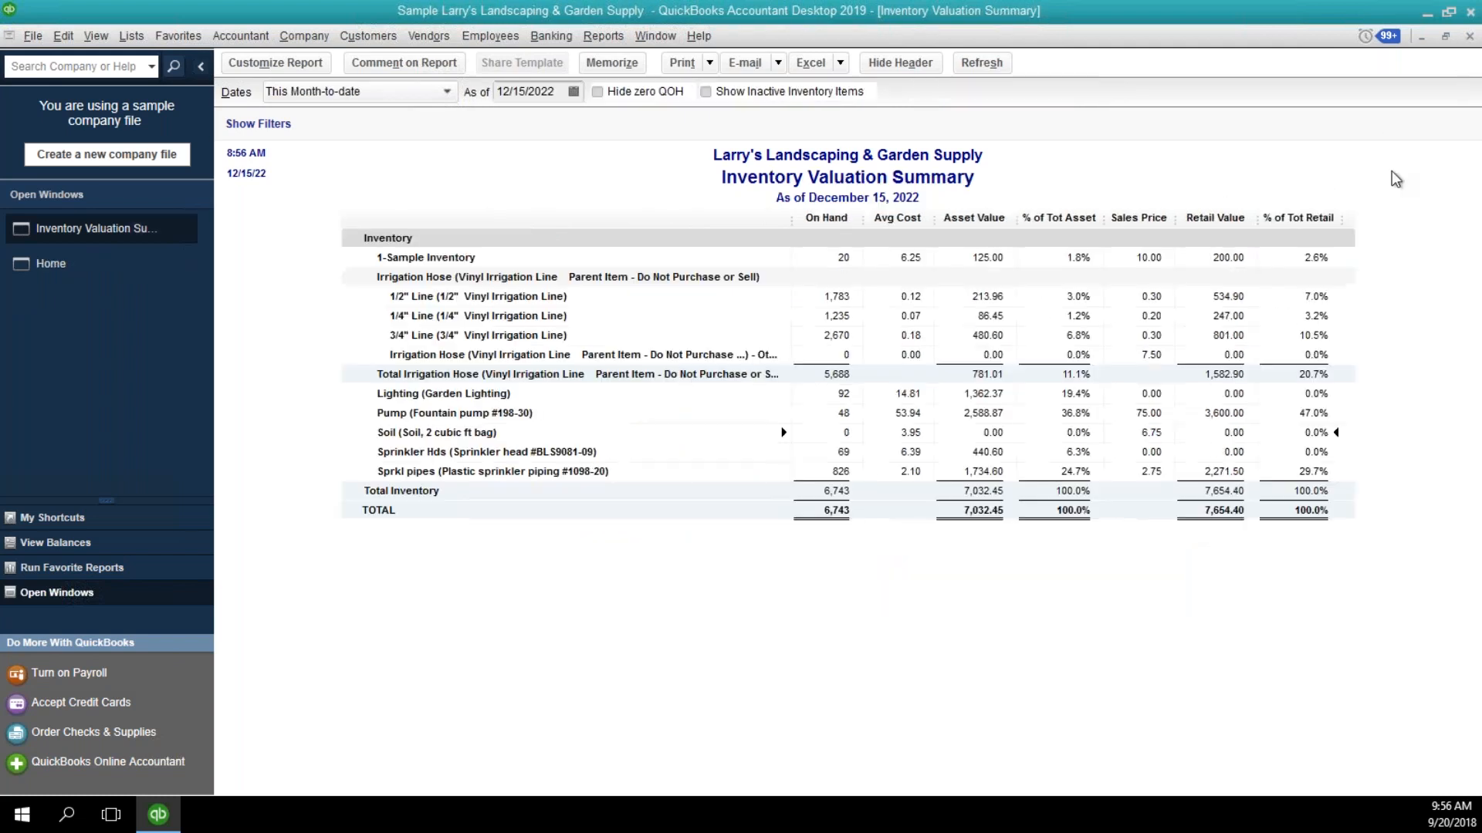
{"action": "left_click", "coordinate": [573, 91]}
{"action": "left_click", "coordinate": [514, 123]}
{"action": "left_click", "coordinate": [514, 123]}
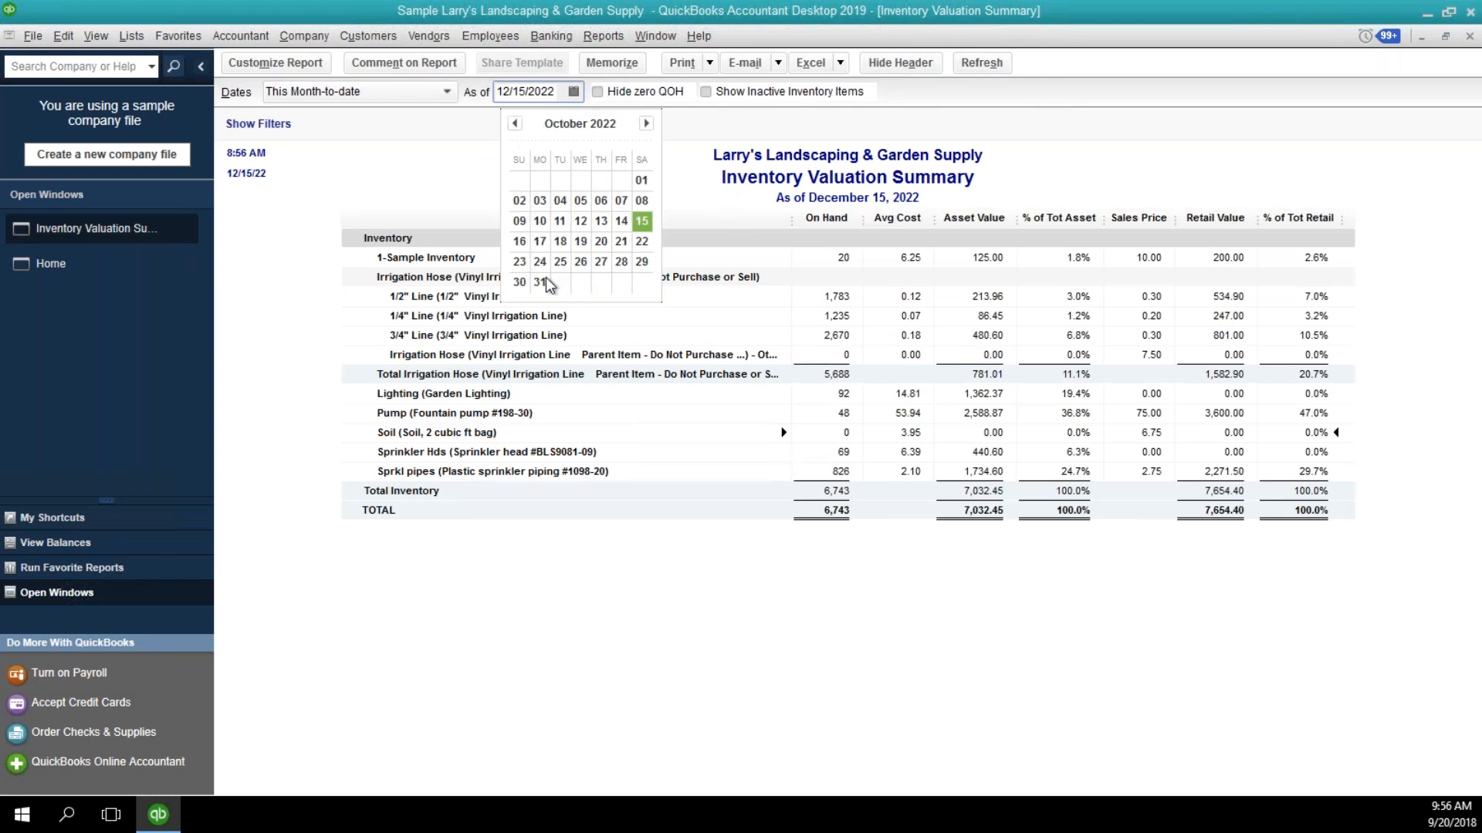
{"action": "left_click", "coordinate": [647, 124]}
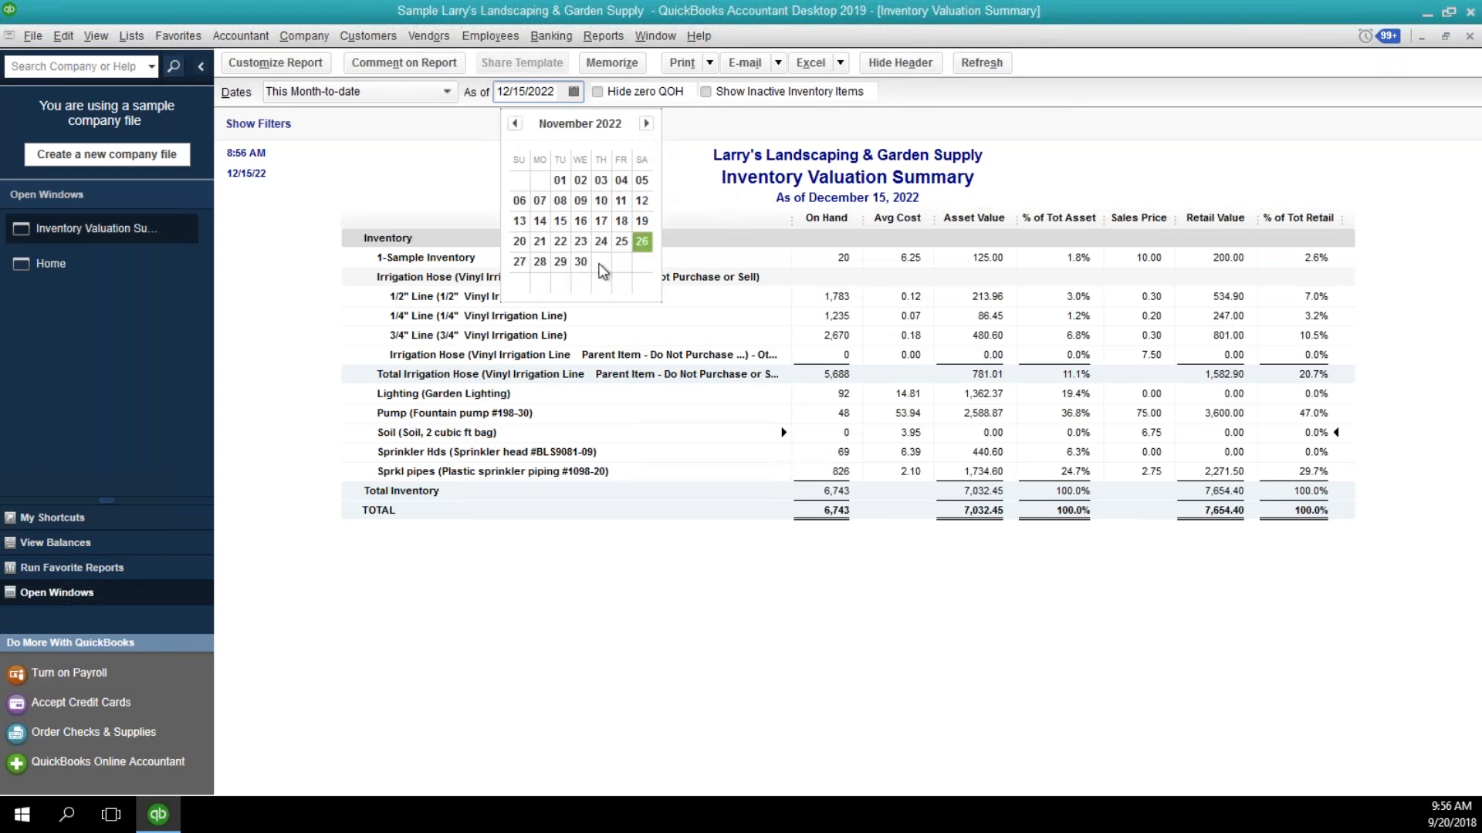
{"action": "left_click", "coordinate": [579, 264]}
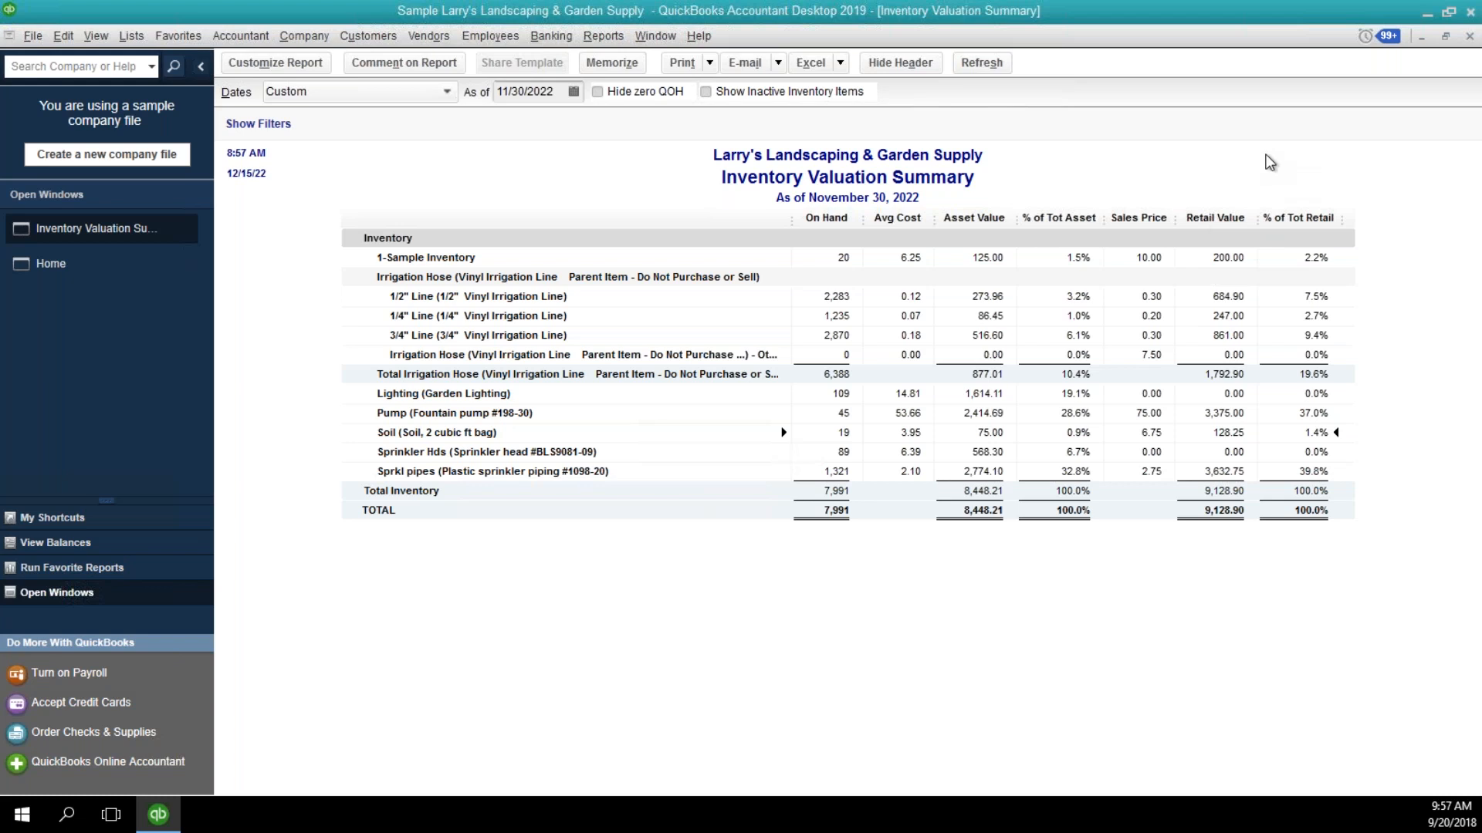
{"action": "left_click", "coordinate": [1469, 36]}
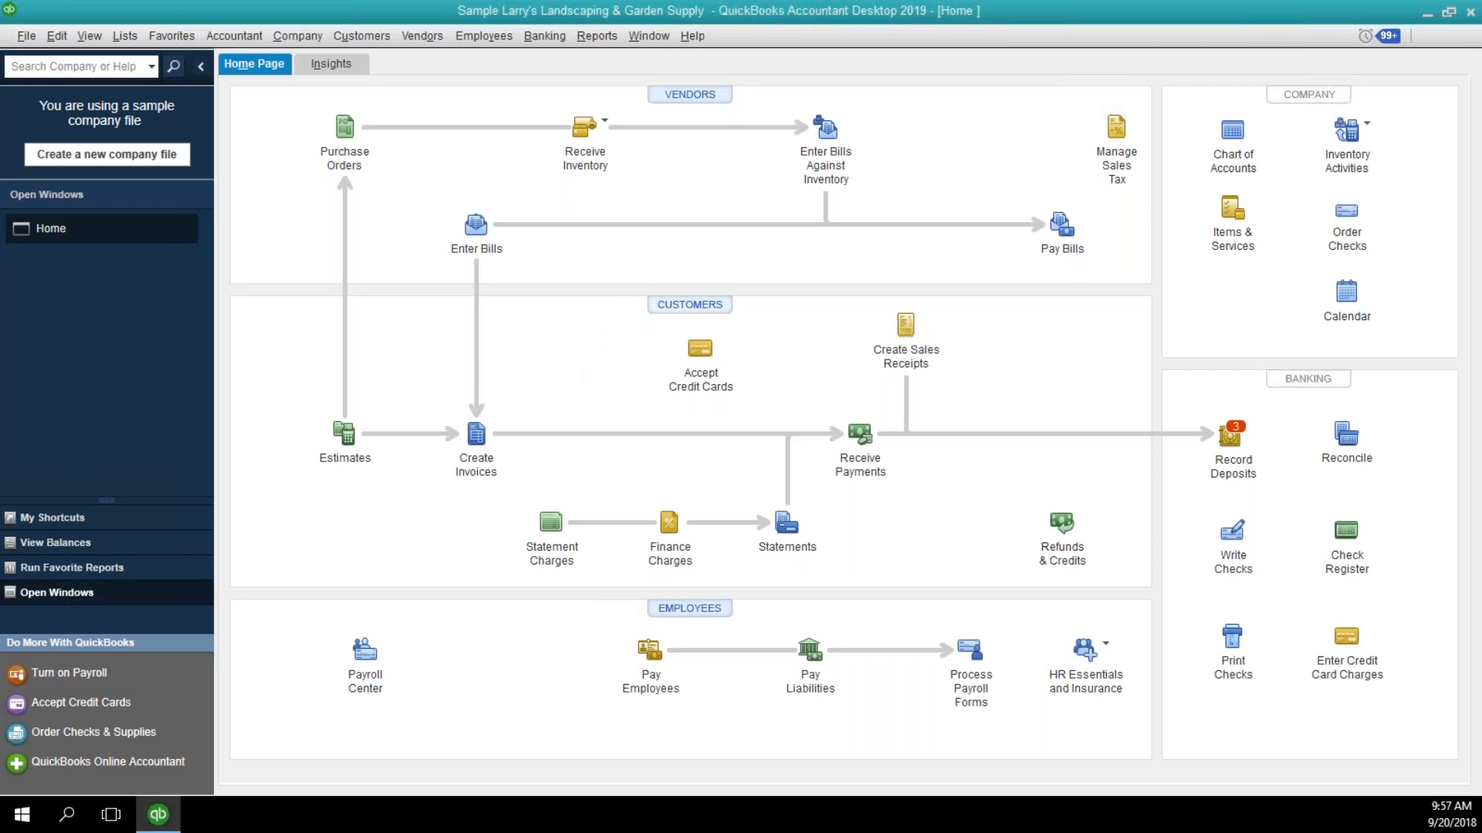
Open Adam's Candy Shop for editing from the Customer Center and add Manufacturing as a new customer type in its additional info.
{"action": "left_click", "coordinate": [689, 304]}
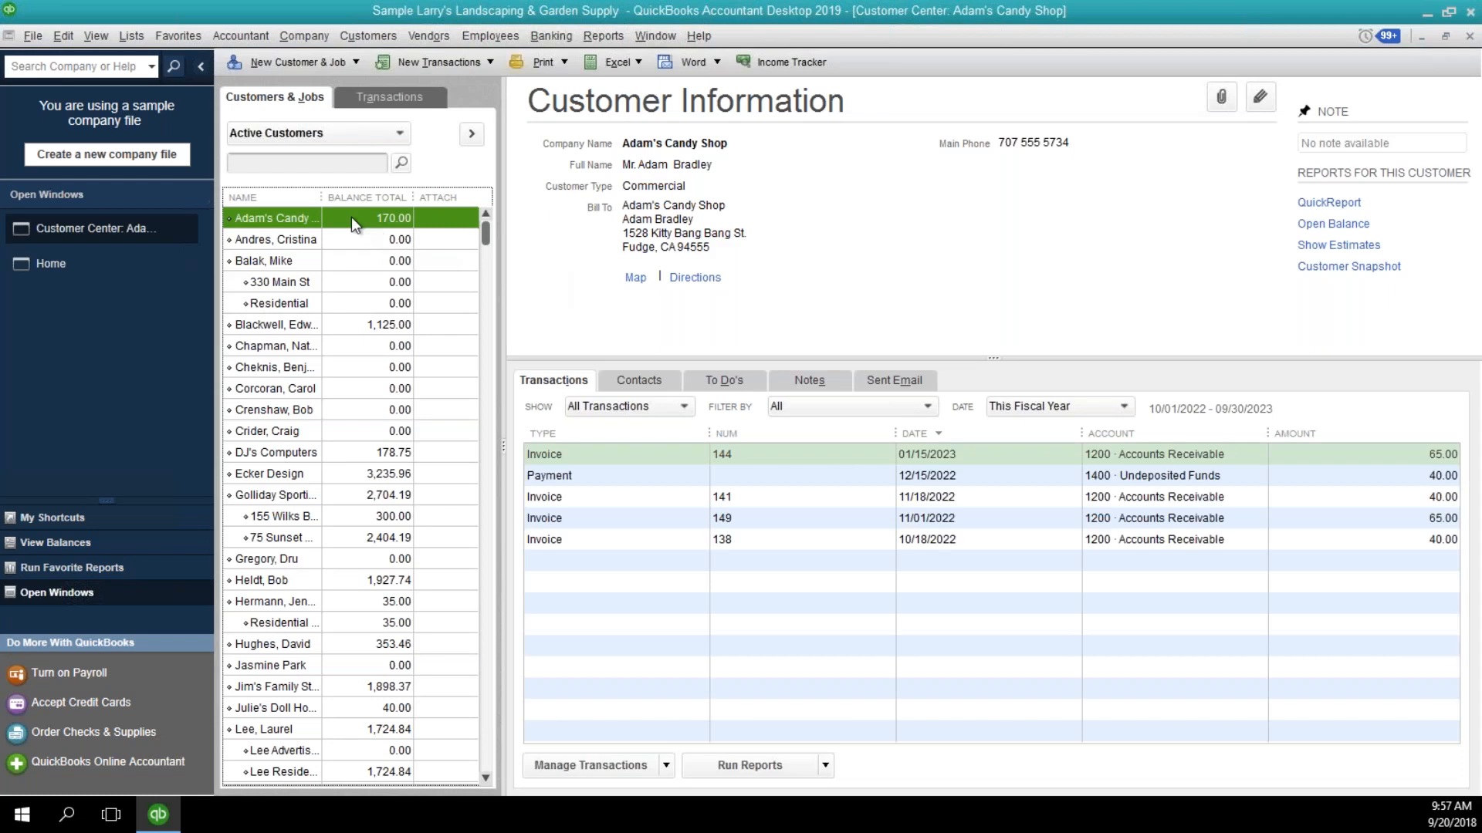
{"action": "double_click", "coordinate": [351, 218]}
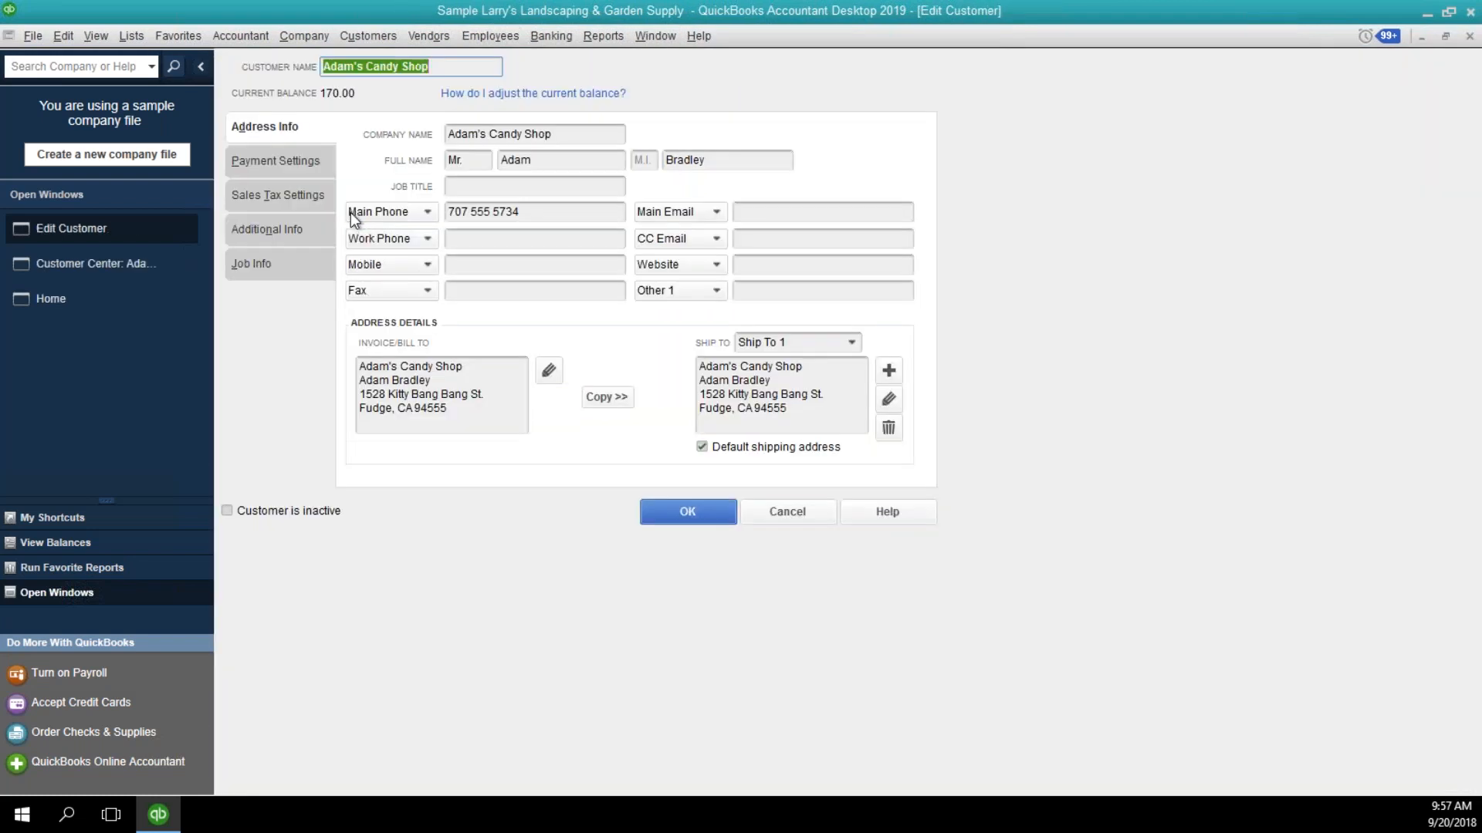
{"action": "left_click", "coordinate": [299, 225]}
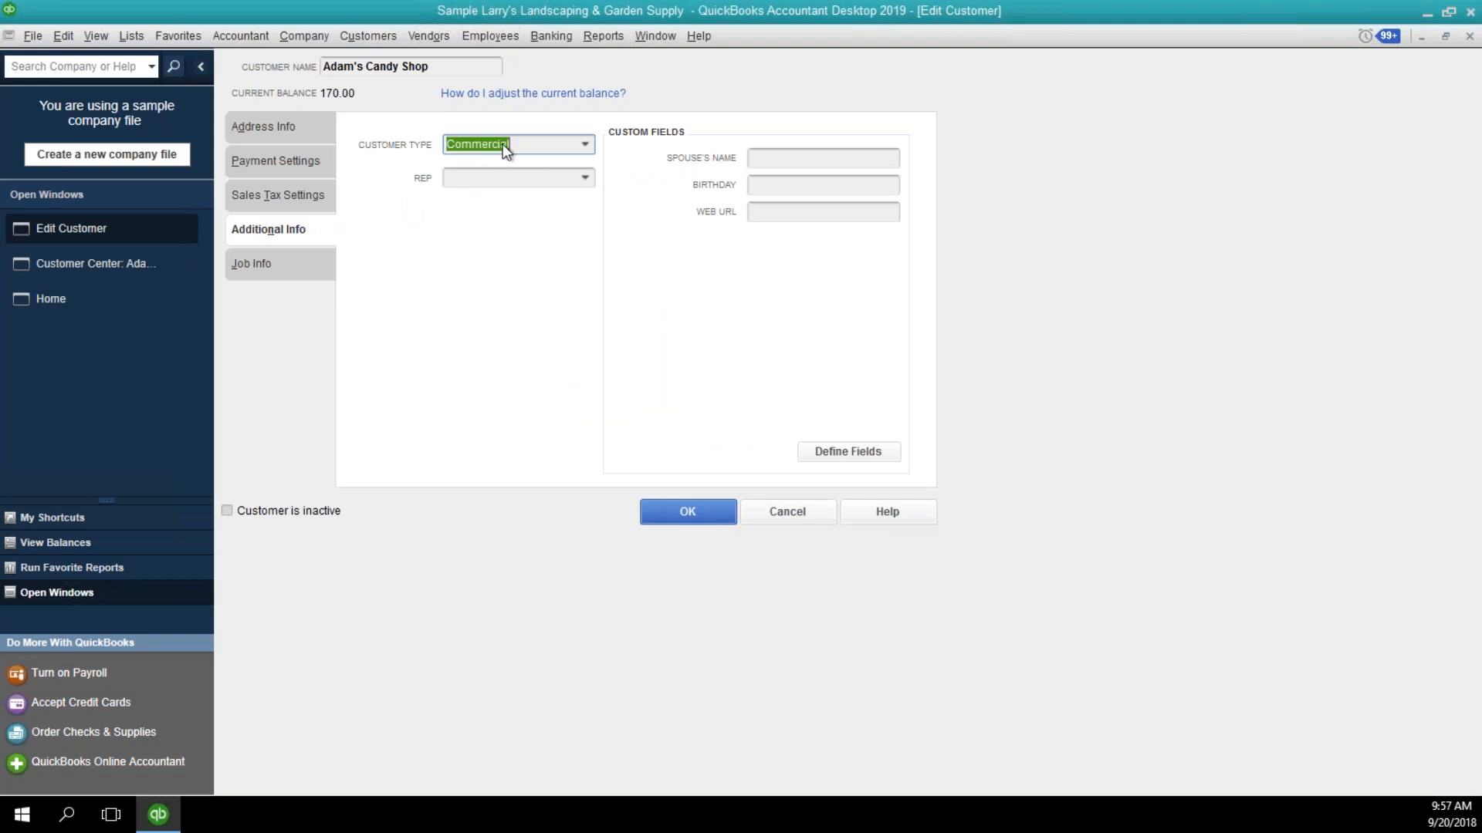
{"action": "left_click", "coordinate": [585, 144]}
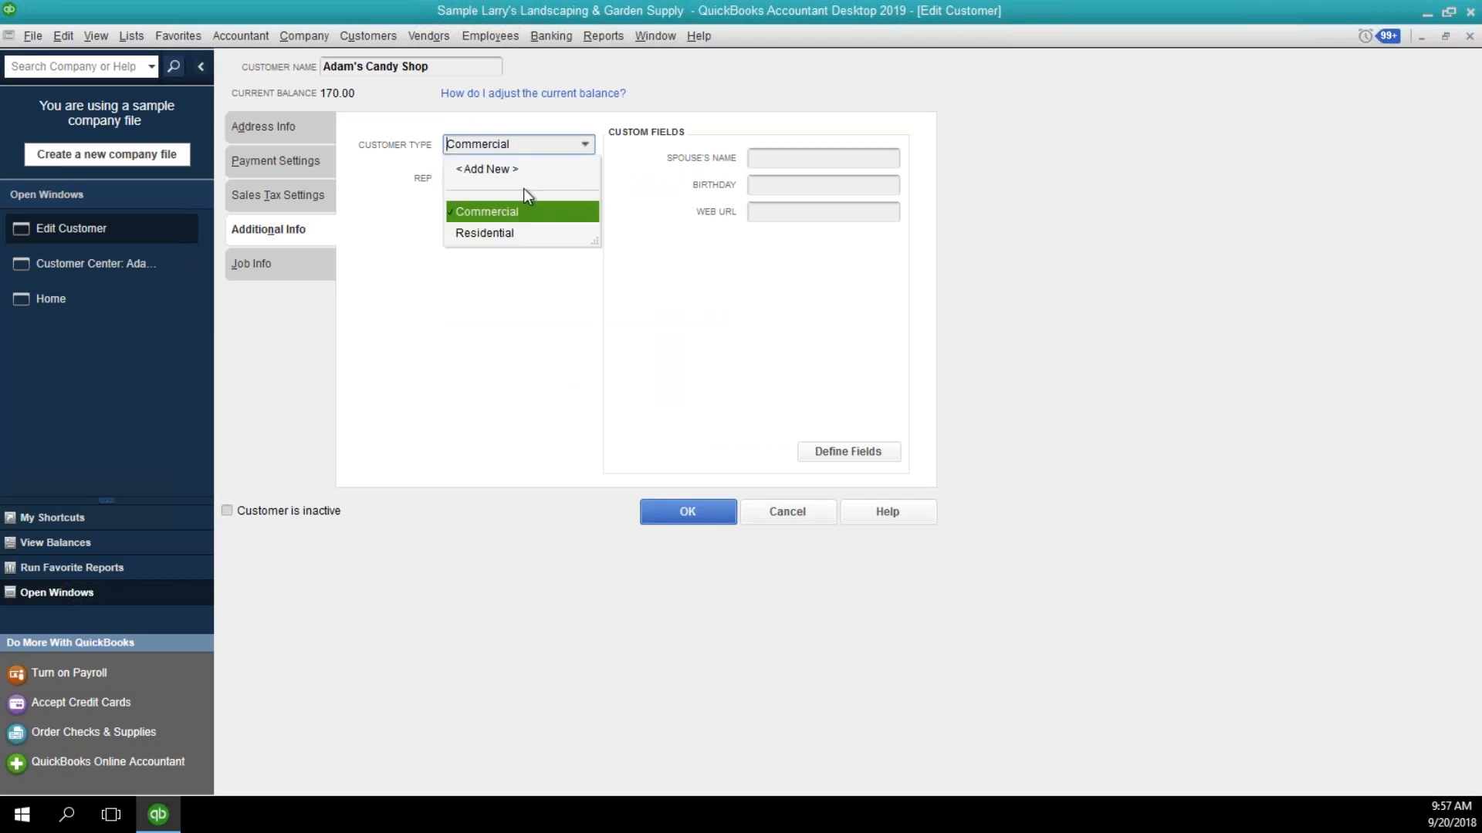
{"action": "left_click", "coordinate": [487, 169]}
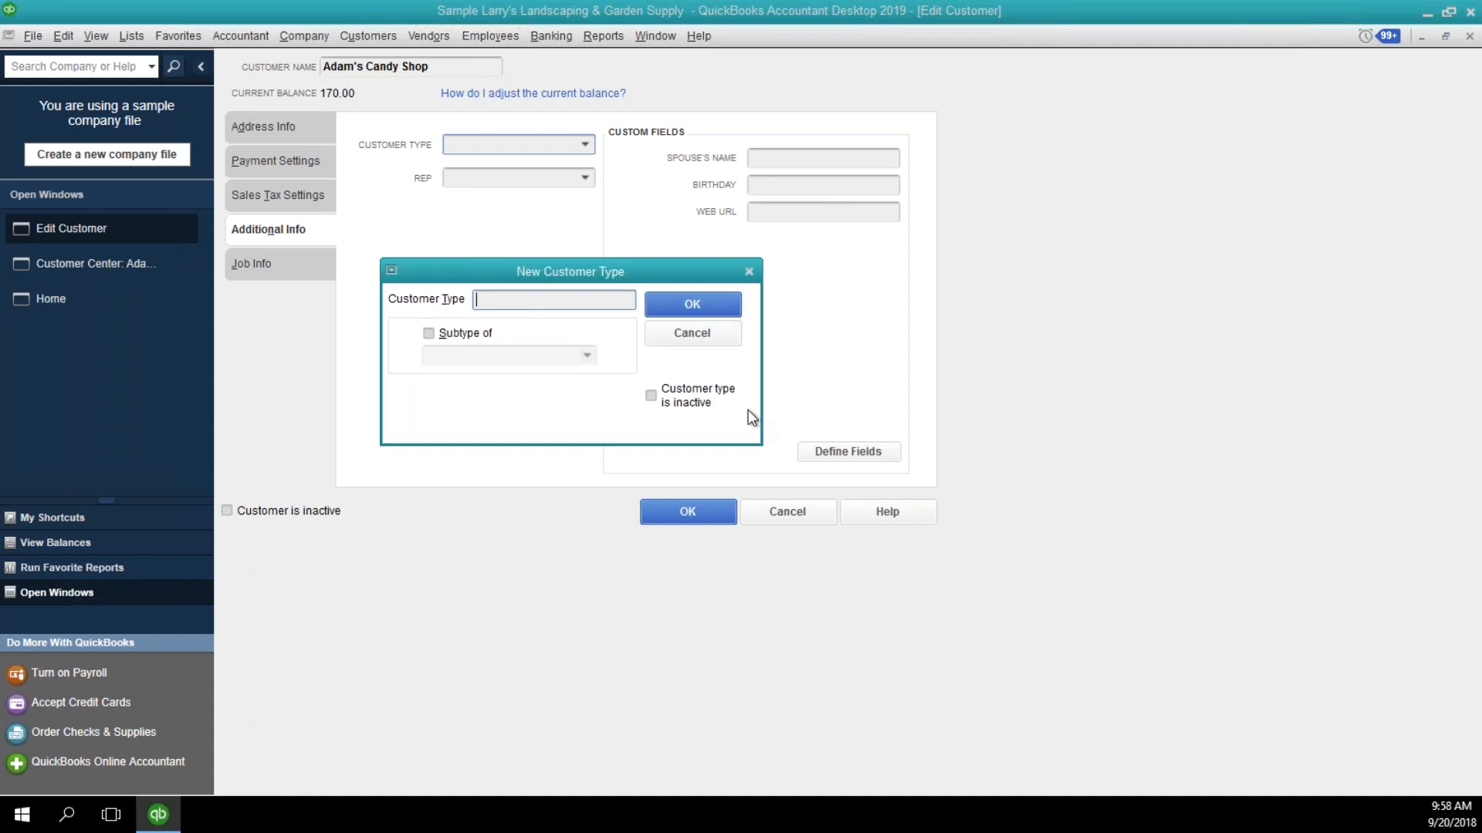
{"action": "type", "text": "Manufacturing"}
{"action": "left_click", "coordinate": [701, 300]}
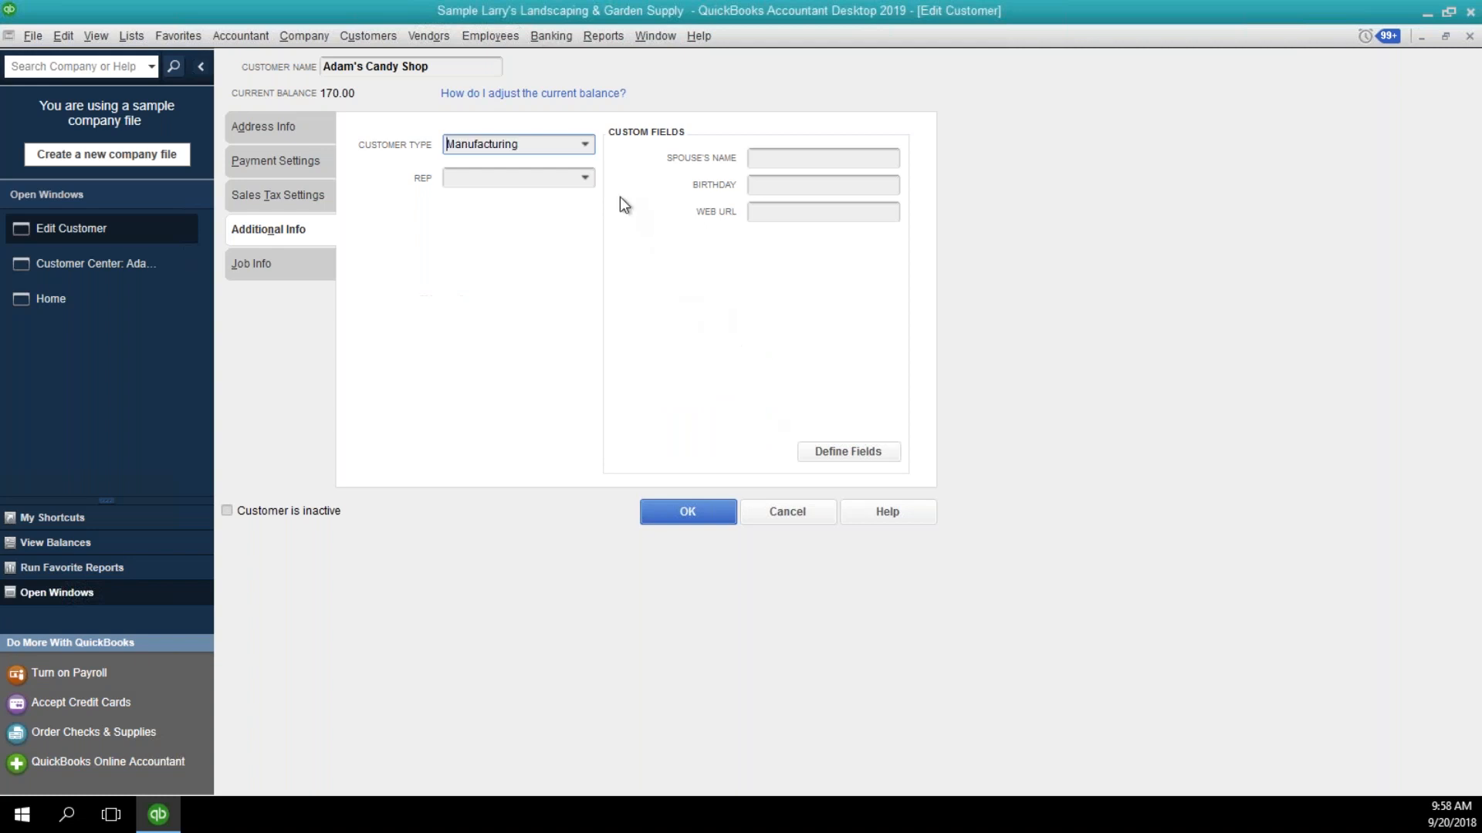
Review the available customer types and cancel the edits to Adam's Candy Shop.
{"action": "left_click", "coordinate": [591, 146]}
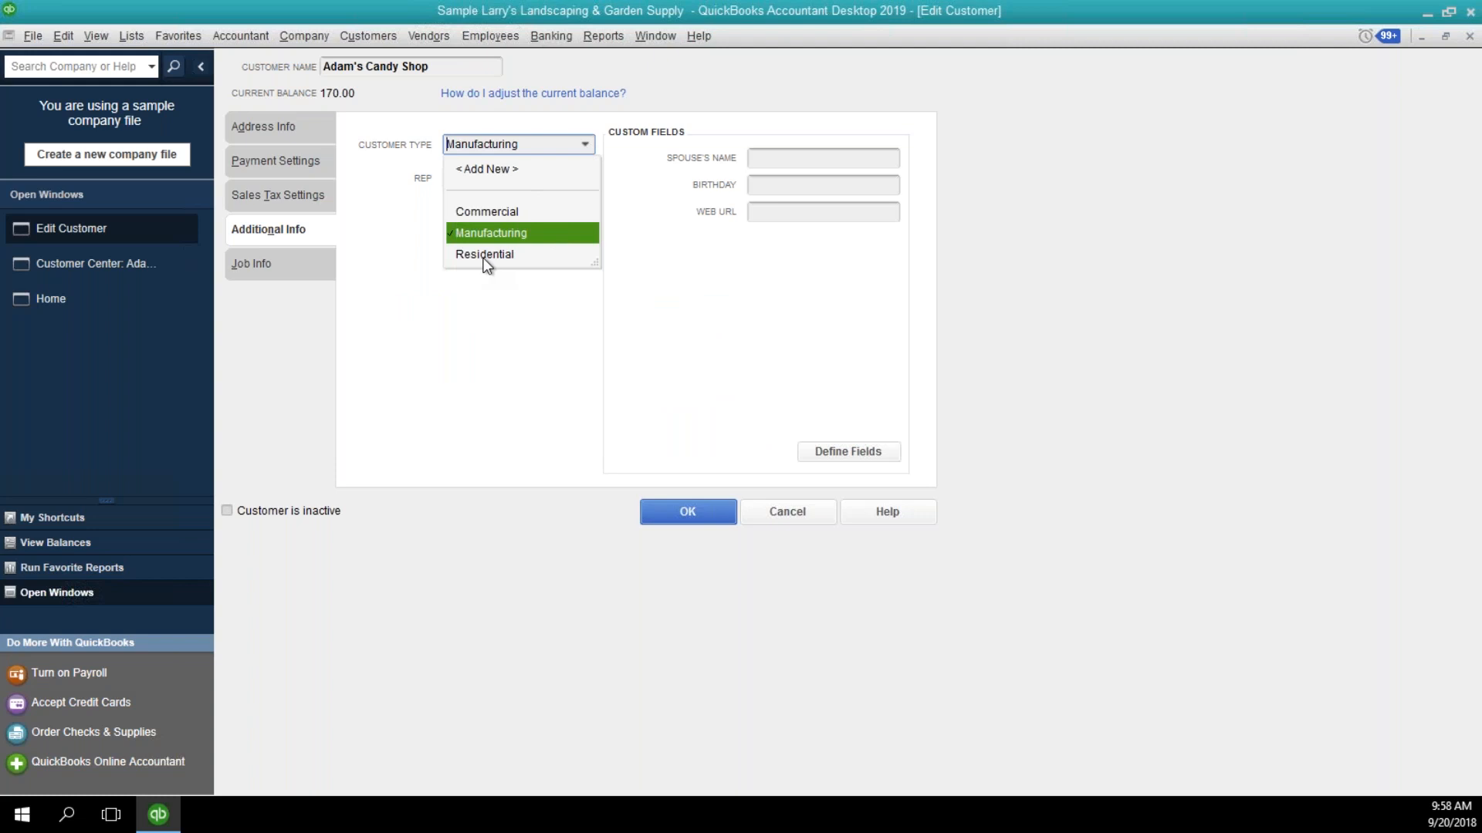
{"action": "left_click", "coordinate": [782, 521]}
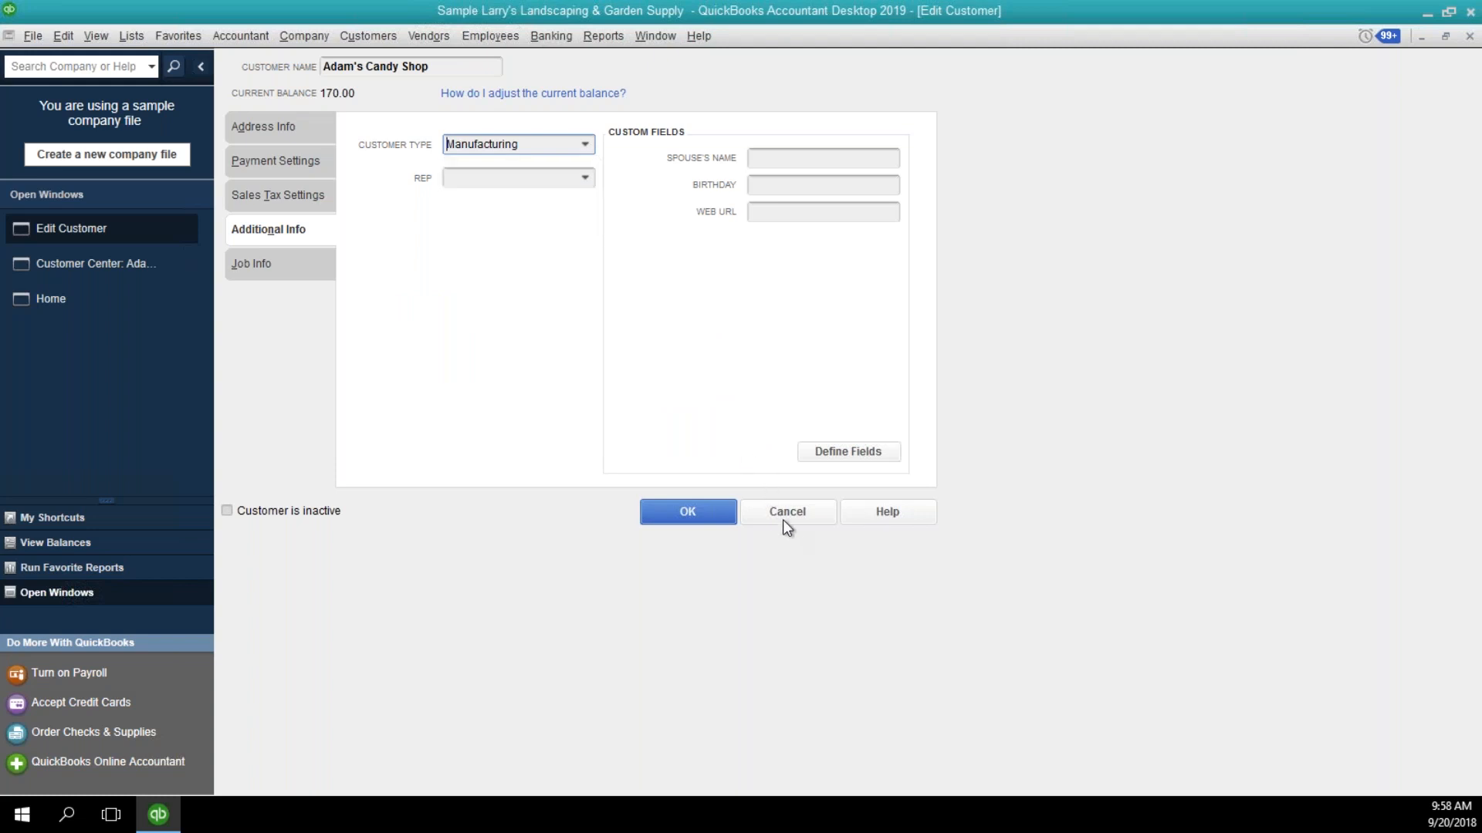
{"action": "left_click", "coordinate": [781, 512]}
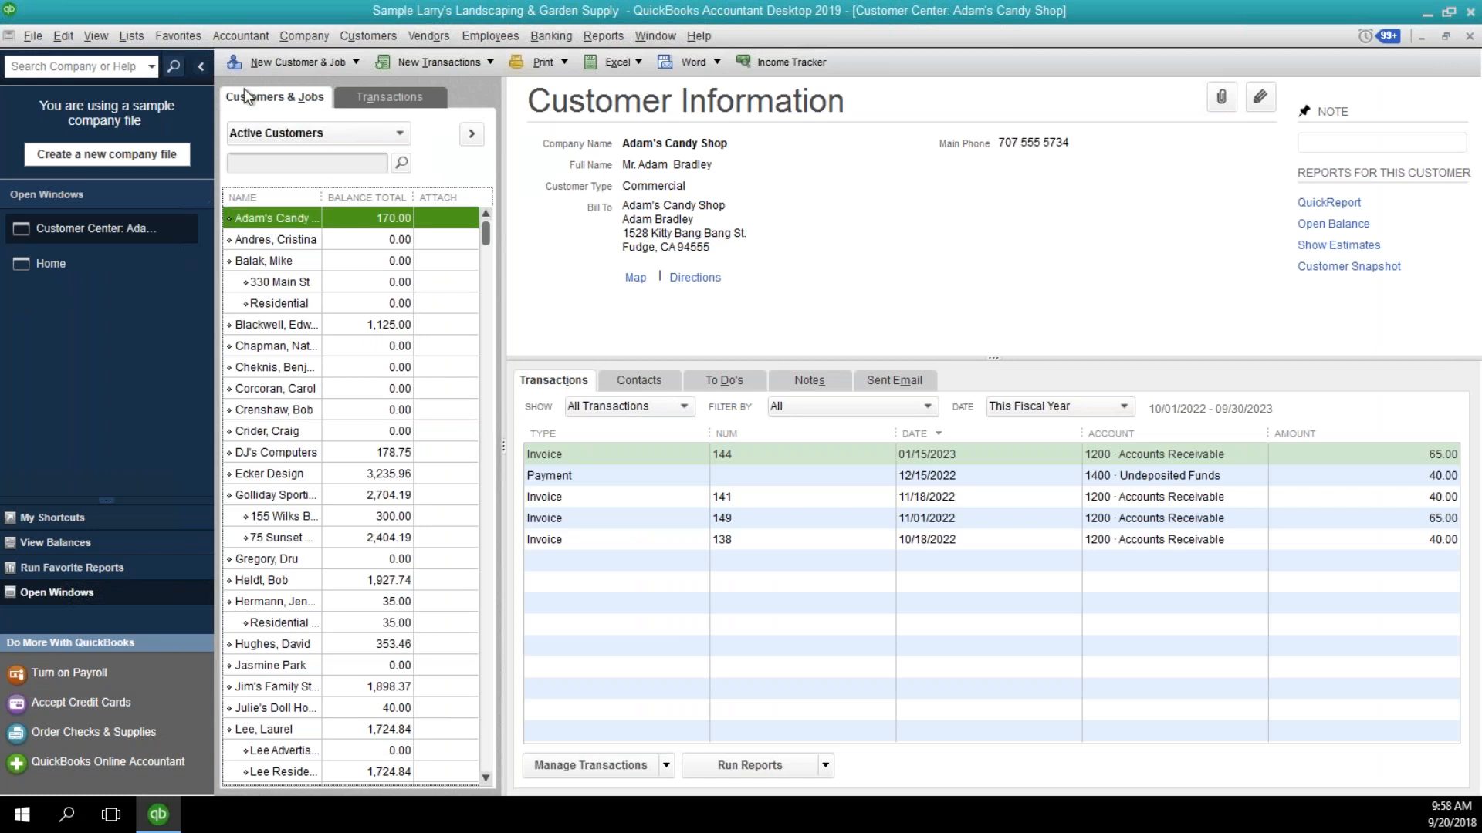
Open Add/Edit Multiple List Entries for customers and review the columns across to Customer Type.
{"action": "left_click", "coordinate": [133, 36]}
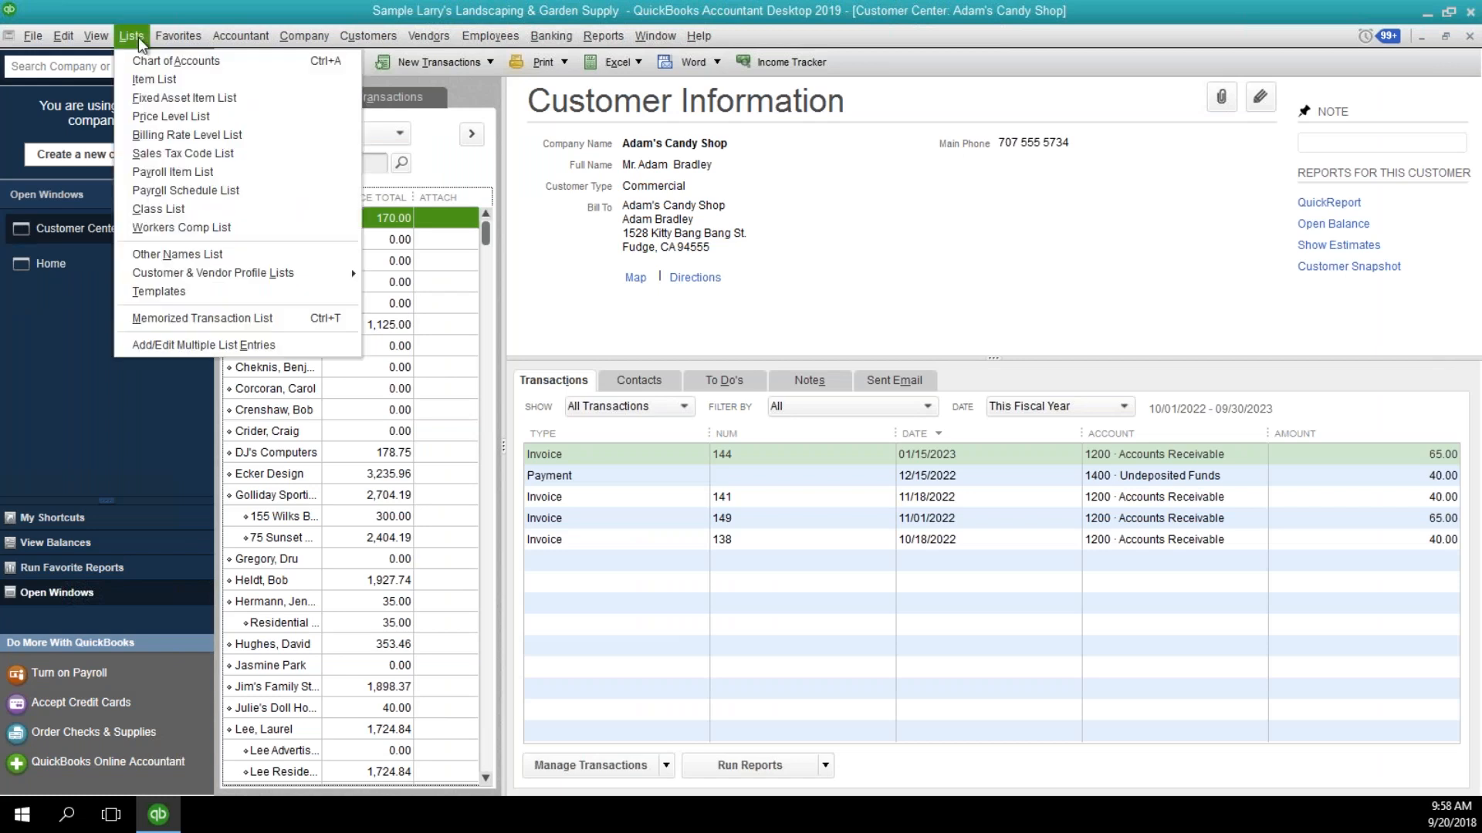
{"action": "left_click", "coordinate": [159, 345]}
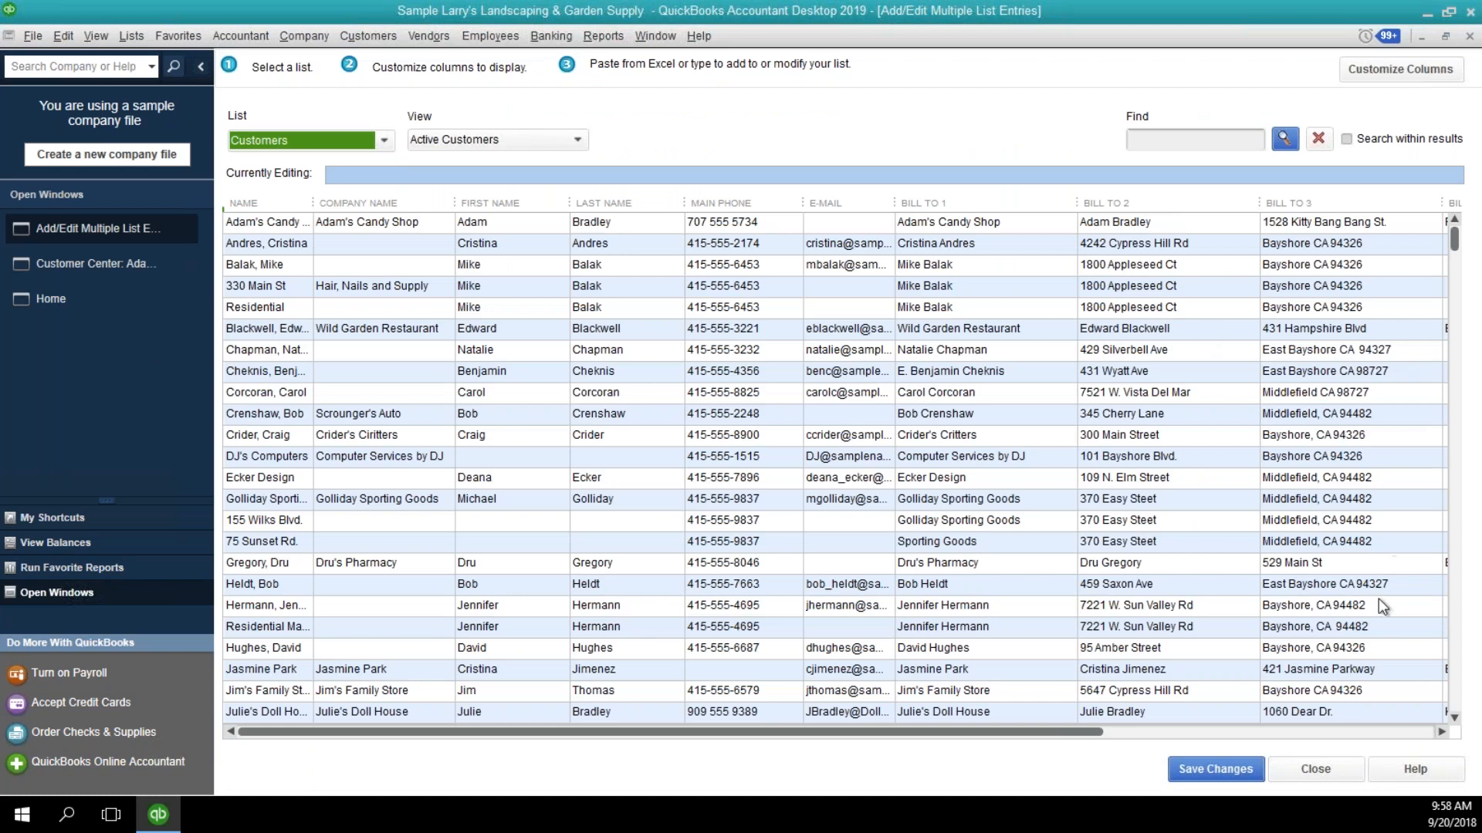
{"action": "left_click", "coordinate": [1411, 732]}
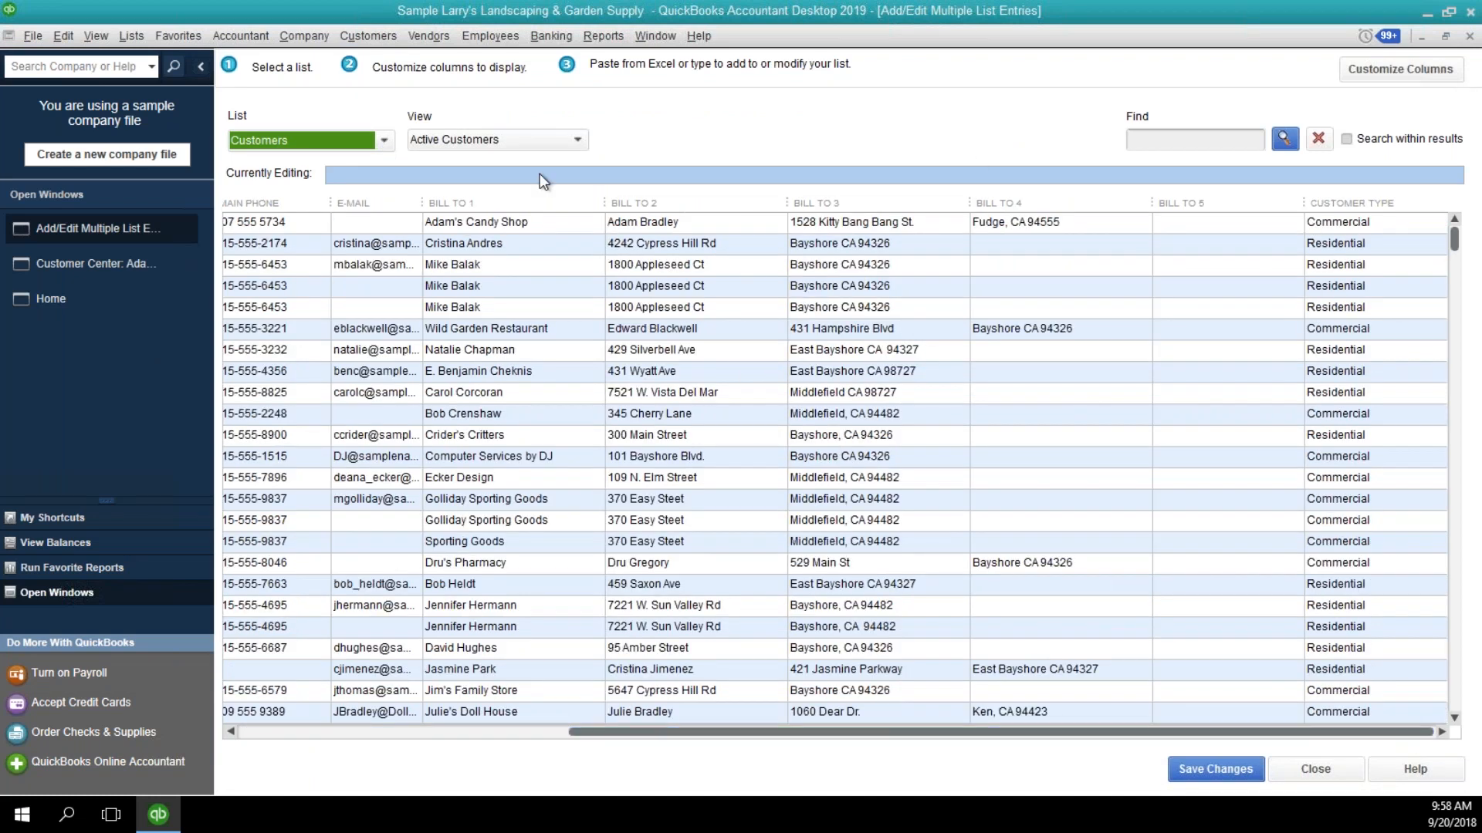
{"action": "left_click", "coordinate": [400, 730]}
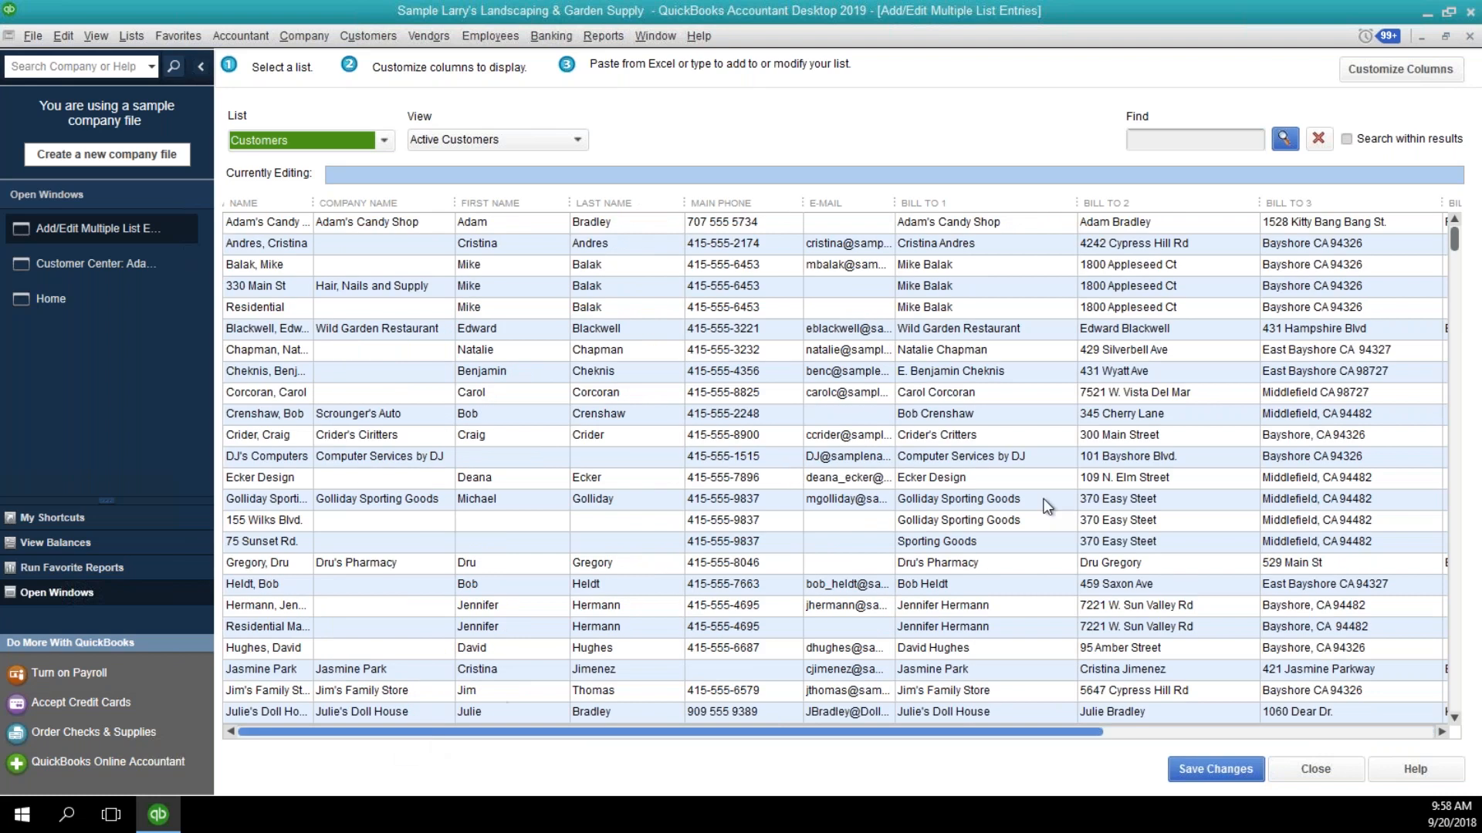
Customize the customer list columns by removing Main Phone, E-mail and all Bill To columns, keeping the name columns and Customer Type.
{"action": "left_click", "coordinate": [1374, 71]}
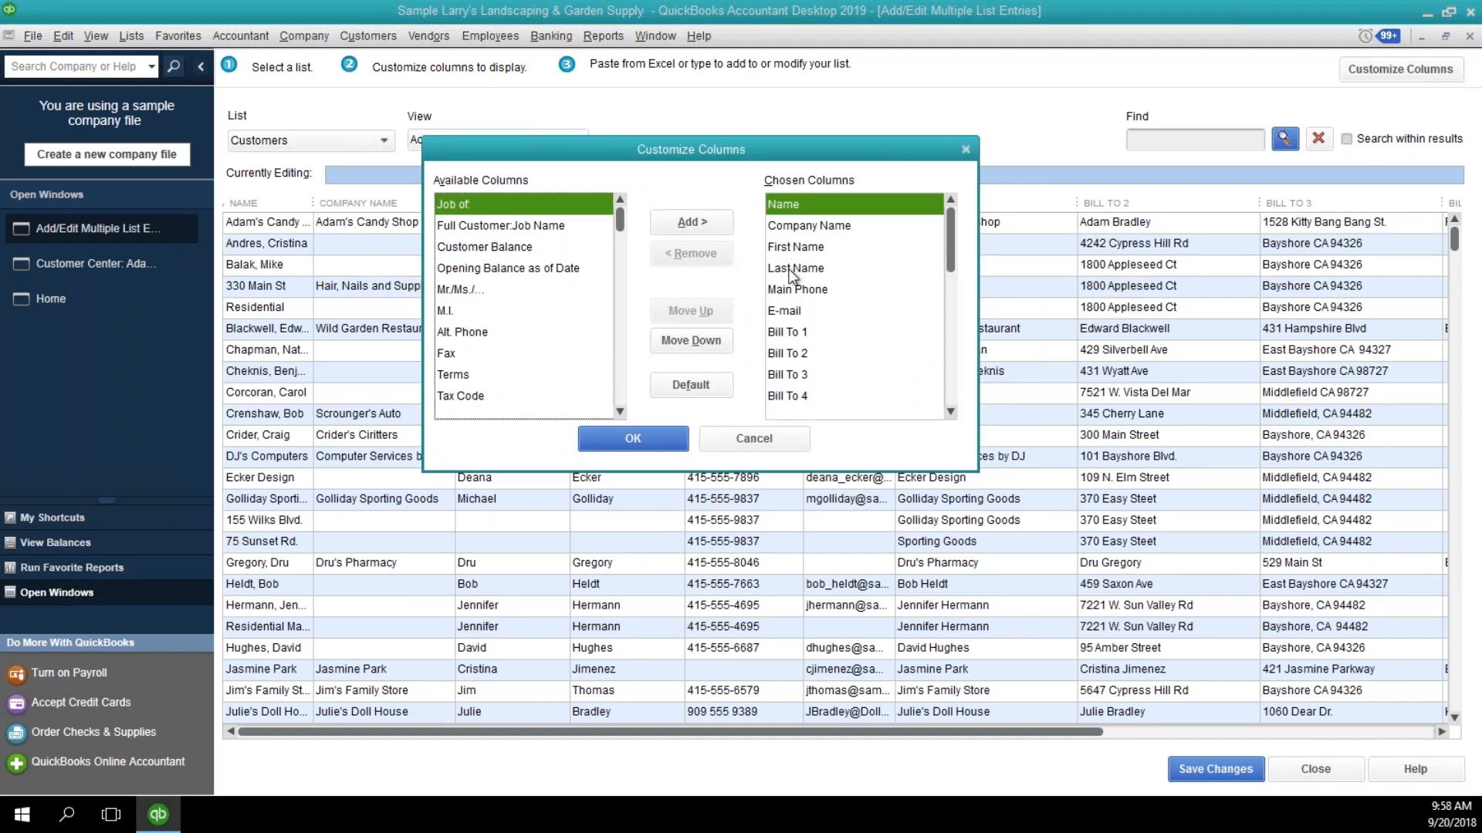
{"action": "left_click", "coordinate": [793, 270]}
{"action": "left_click", "coordinate": [776, 291]}
{"action": "left_click", "coordinate": [681, 257]}
{"action": "left_click", "coordinate": [681, 257]}
{"action": "left_click", "coordinate": [679, 258]}
{"action": "left_click", "coordinate": [680, 258]}
{"action": "left_click", "coordinate": [679, 255]}
{"action": "left_click", "coordinate": [680, 254]}
{"action": "left_click", "coordinate": [679, 255]}
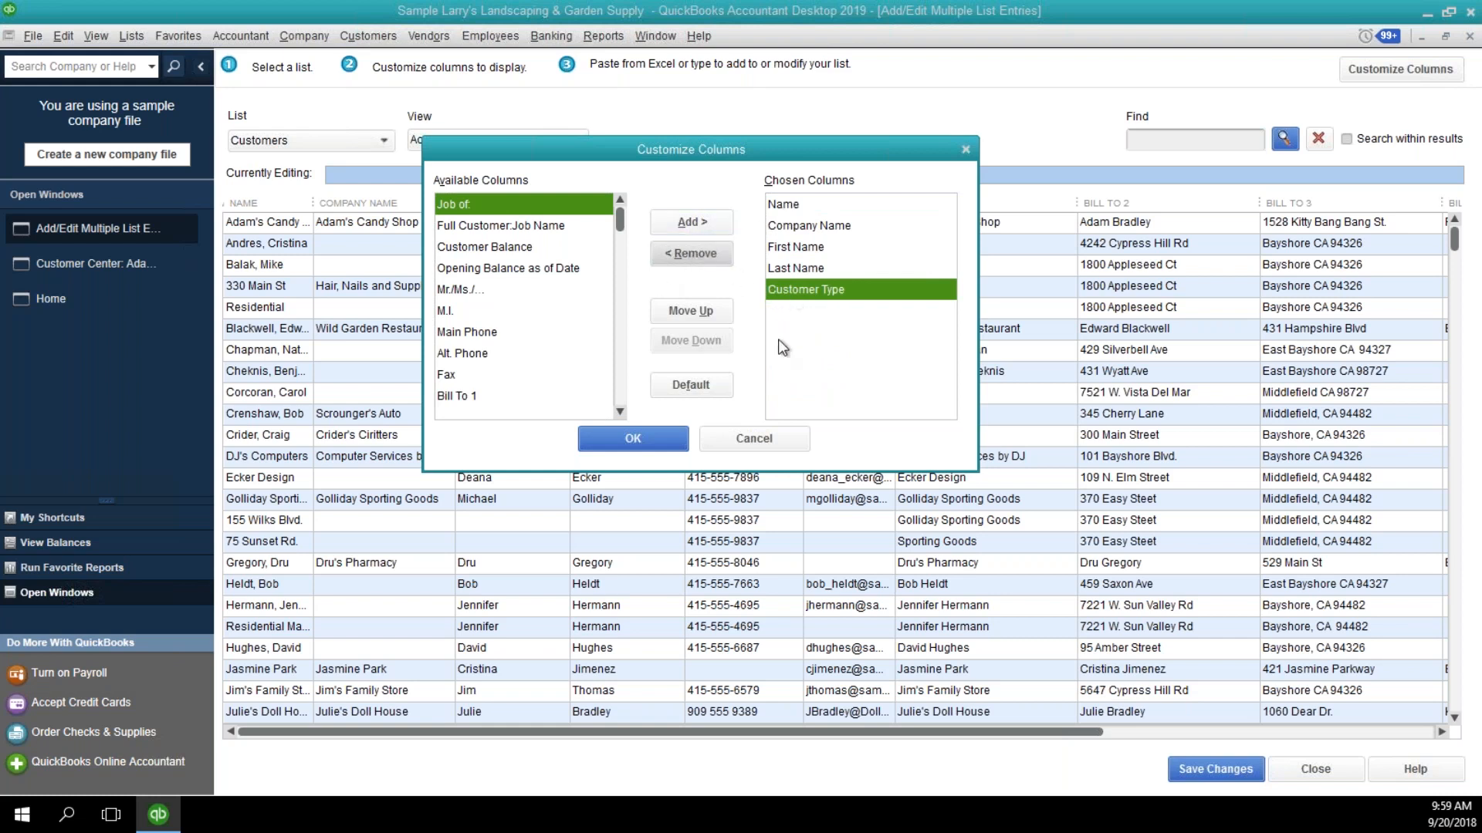
{"action": "left_click", "coordinate": [656, 438]}
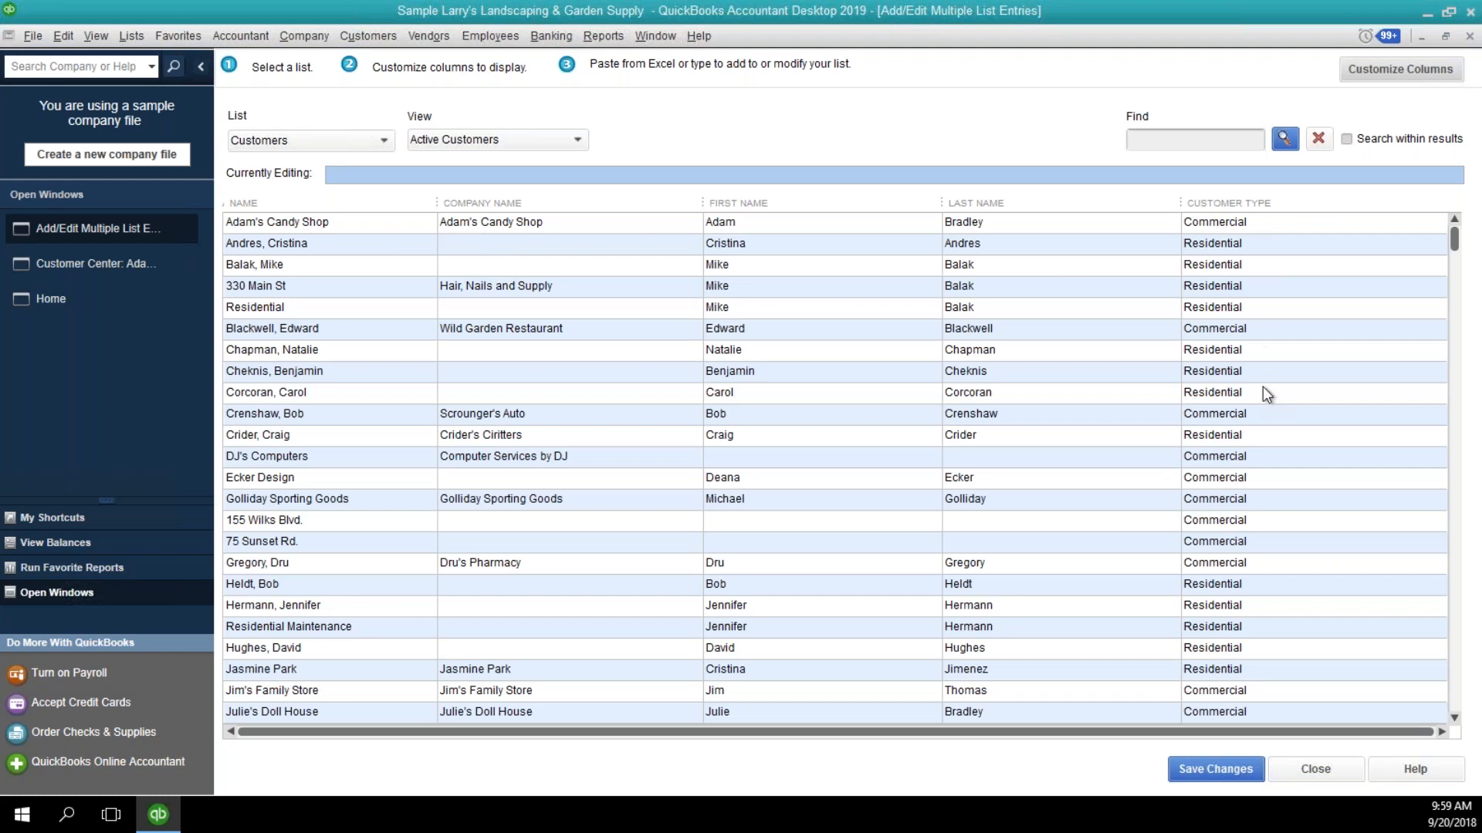
Set the blank customer type to Residential for the customer listed directly below Middlefield Elementary School.
{"action": "left_click", "coordinate": [1455, 718]}
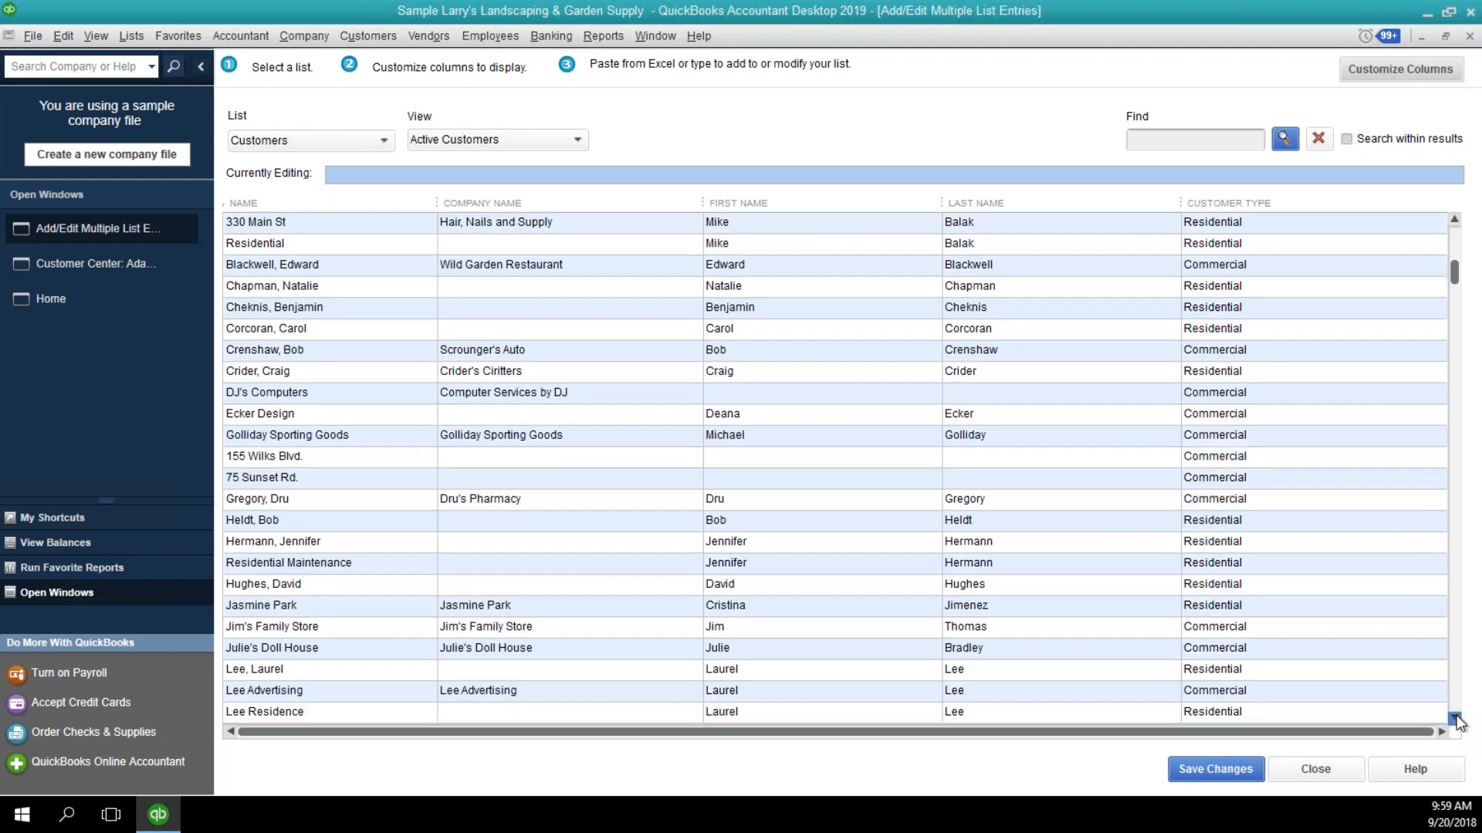
{"action": "scroll", "coordinate": [1335, 665], "scroll_direction": "down", "scroll_amount": 2}
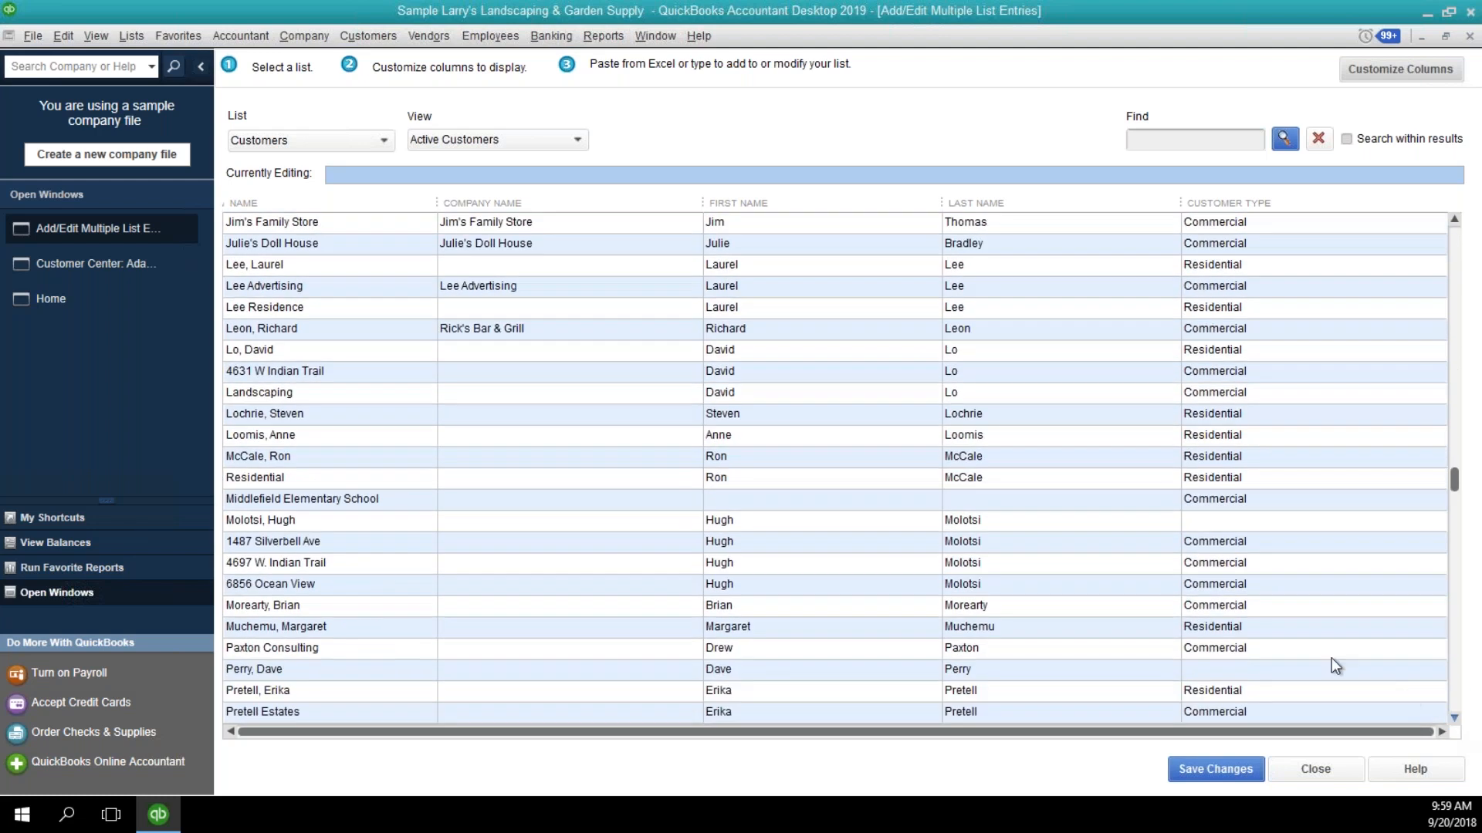
{"action": "left_click", "coordinate": [1003, 516]}
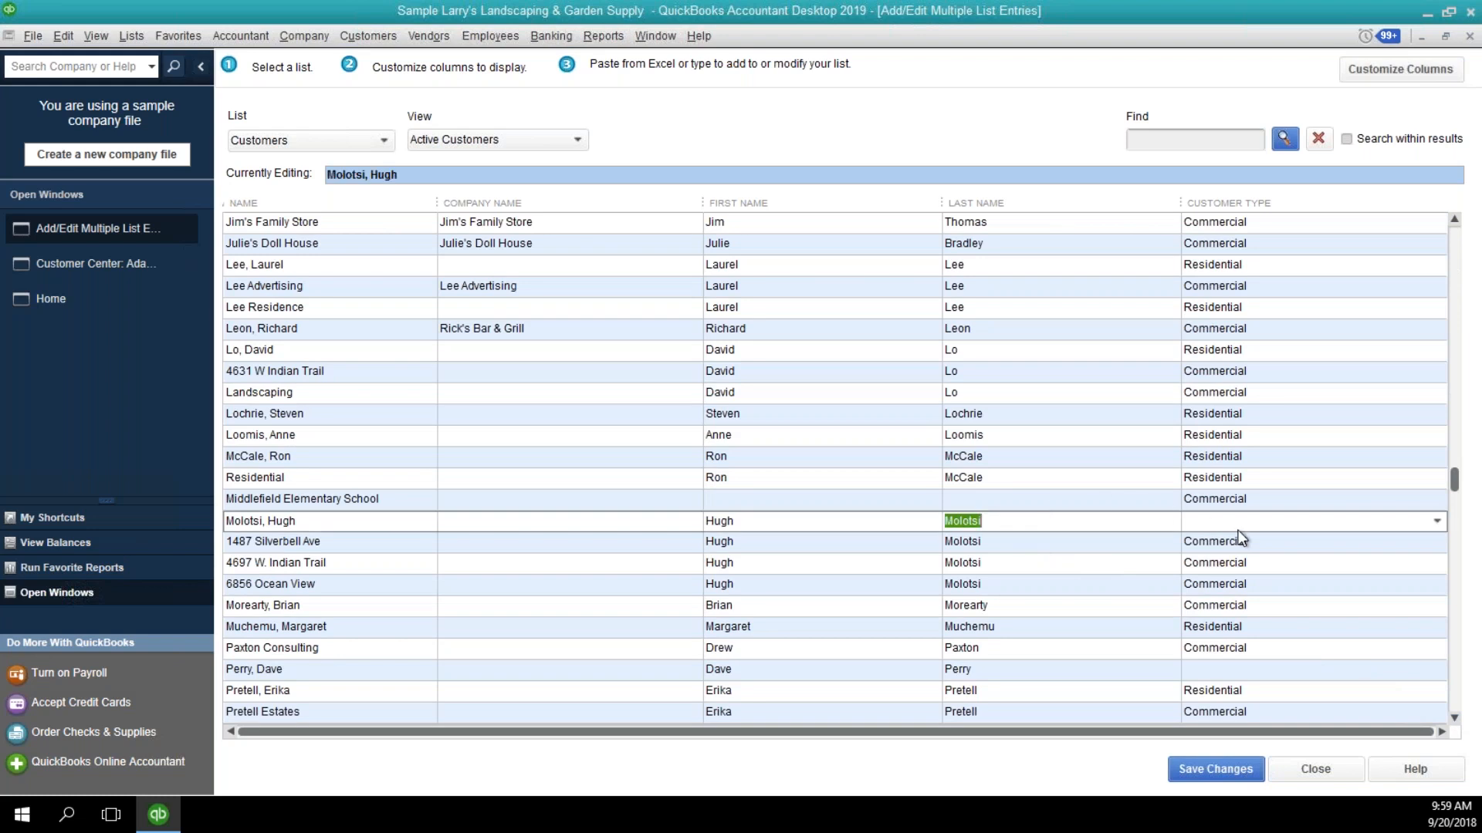
{"action": "left_click", "coordinate": [1437, 521]}
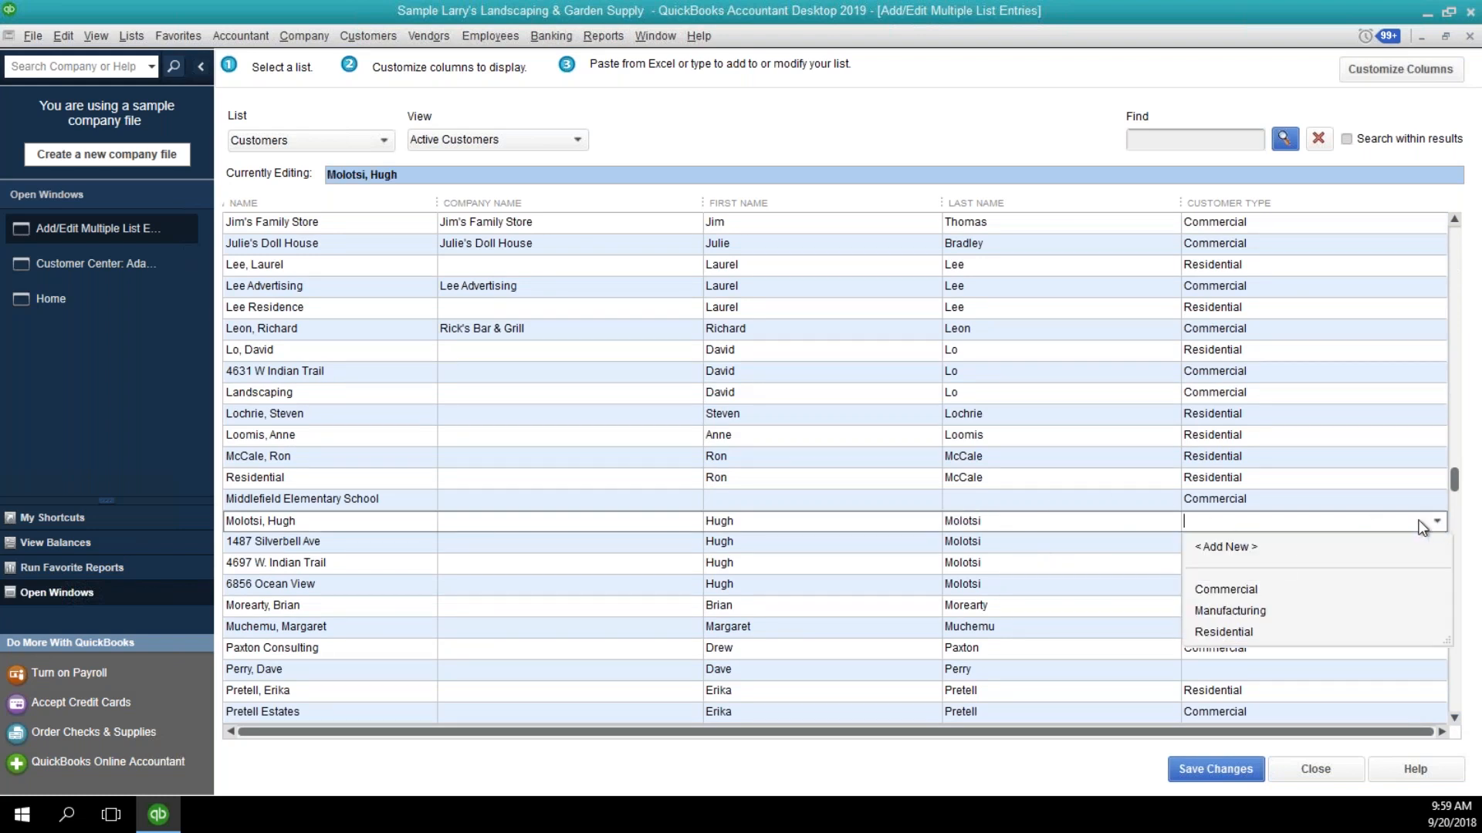
{"action": "left_click", "coordinate": [1226, 631]}
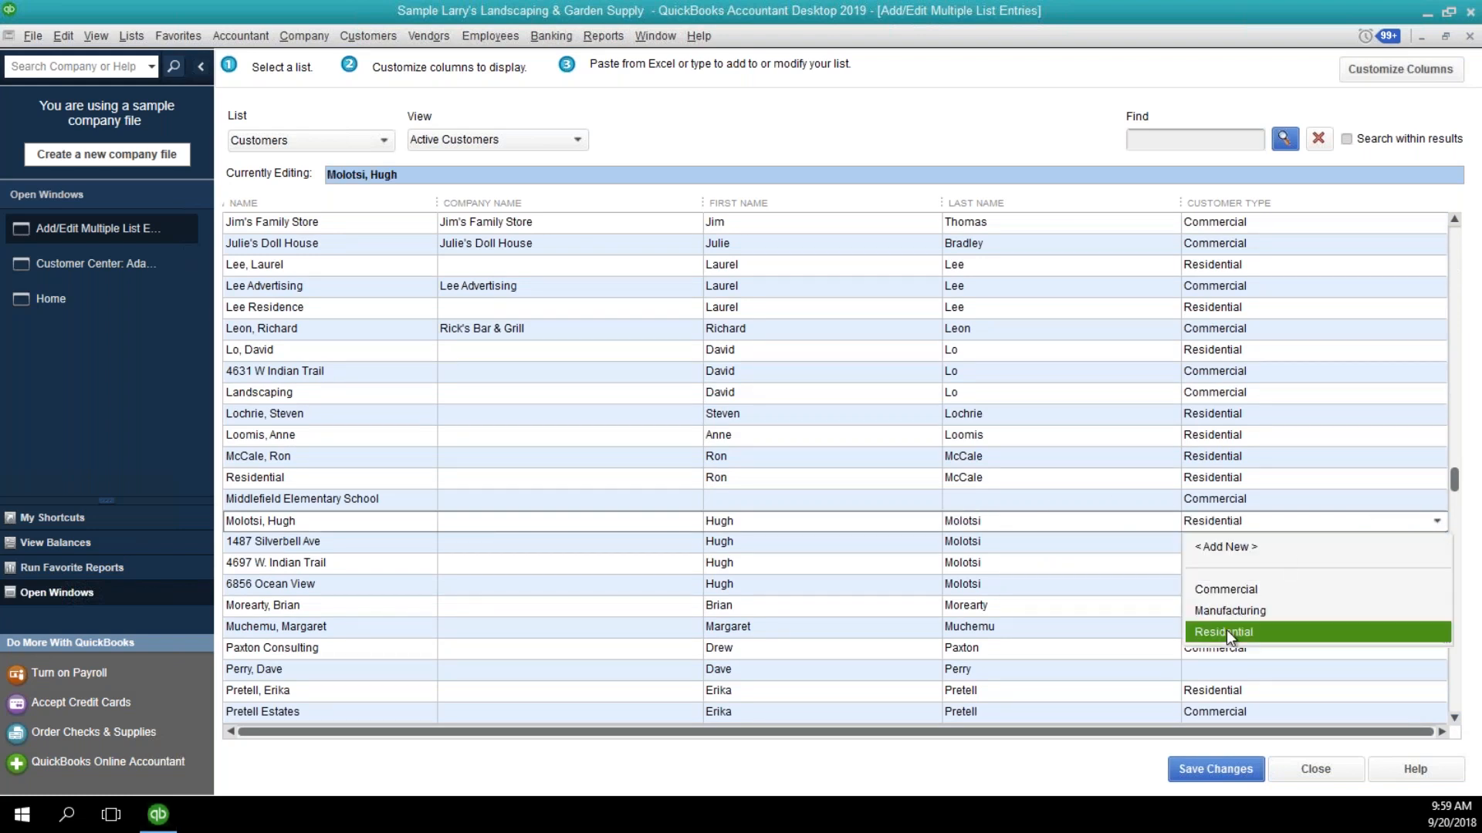
Set the blank customer type to Manufacturing for the customer listed directly below Paxton Consulting.
{"action": "left_click", "coordinate": [1224, 673]}
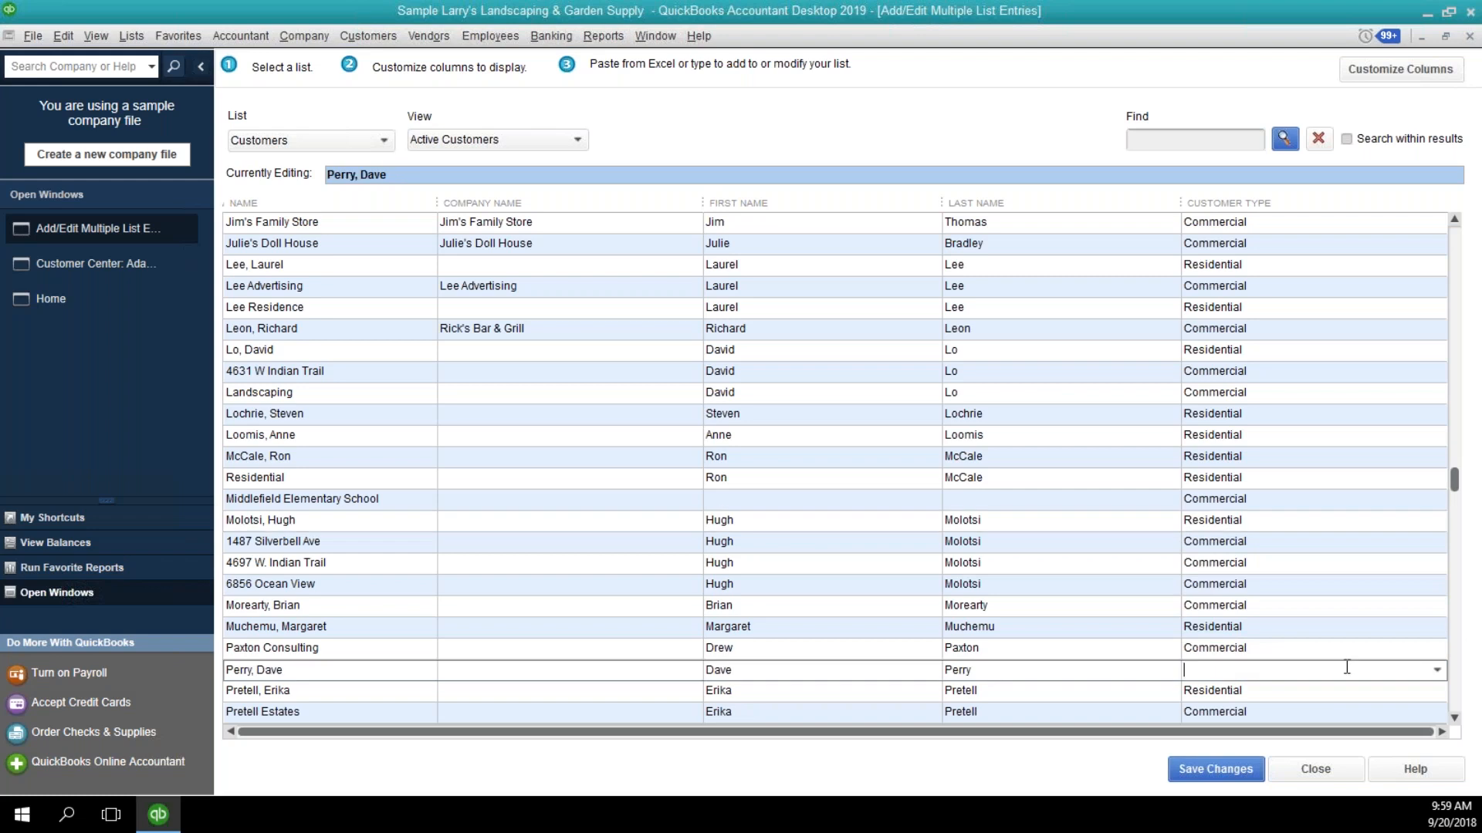
{"action": "left_click", "coordinate": [1435, 669]}
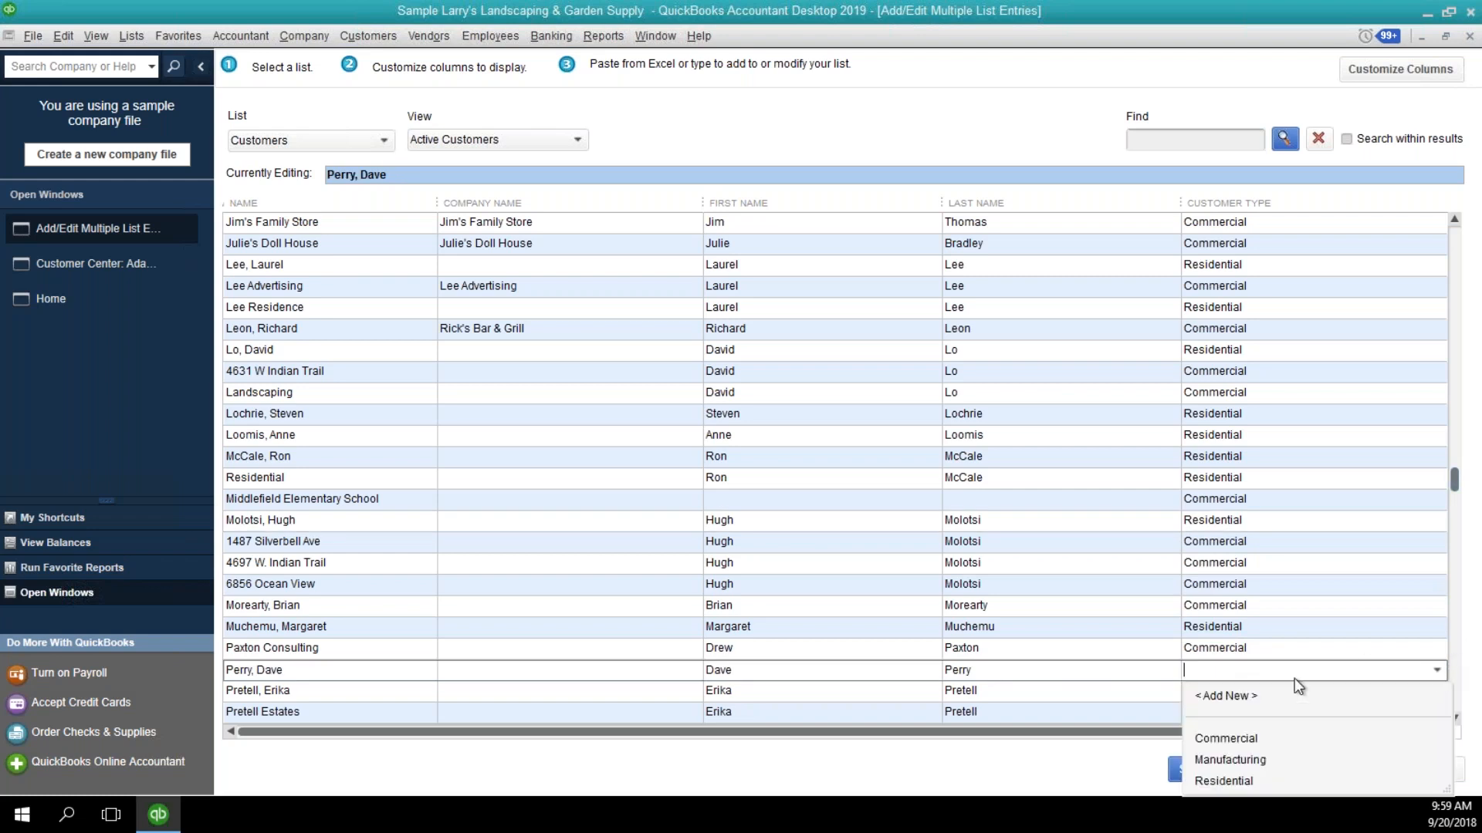
{"action": "left_click", "coordinate": [1237, 765]}
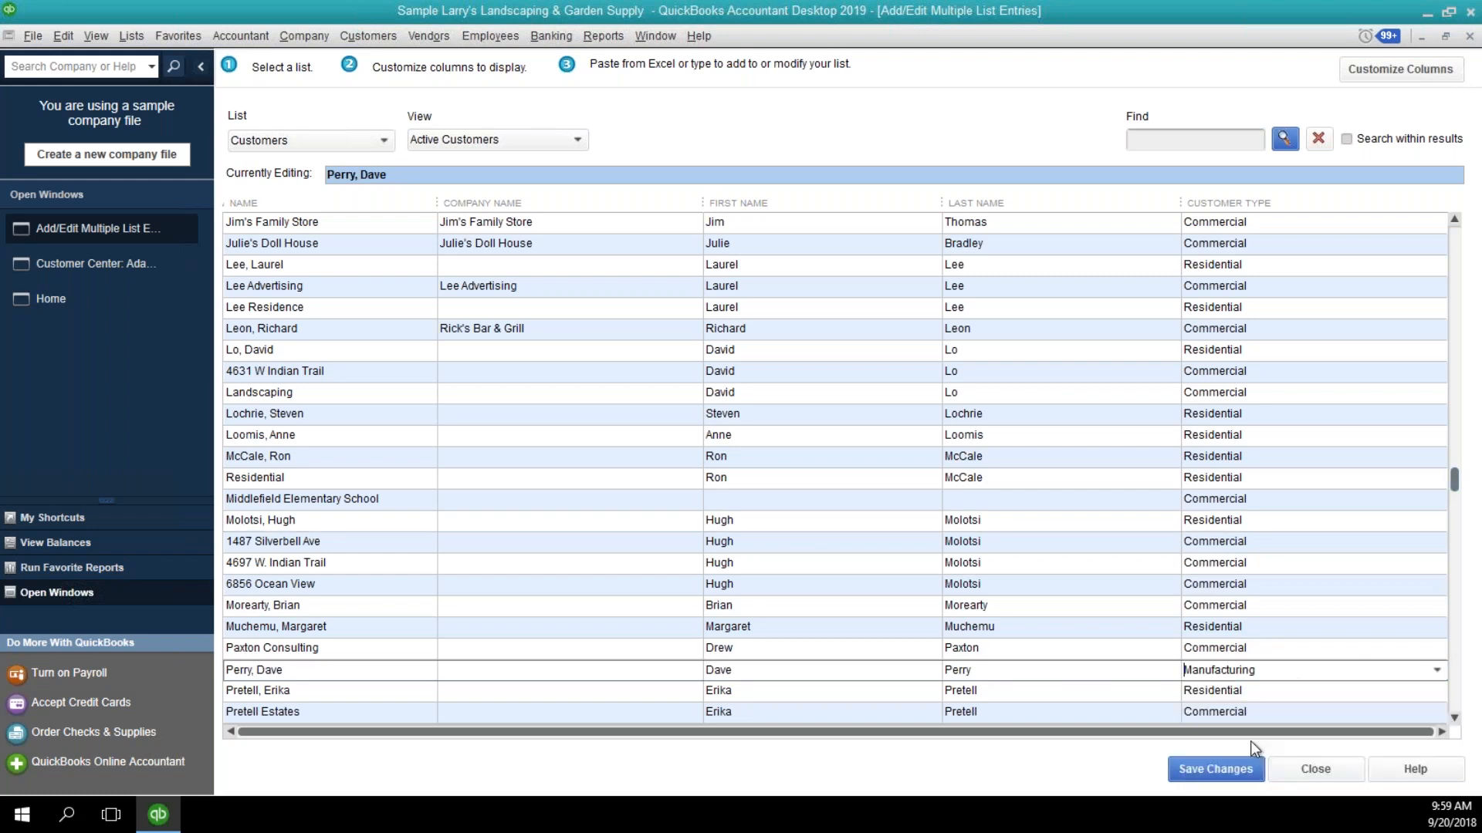
Set the customer type of Retail Sales to Commercial.
{"action": "left_click", "coordinate": [1455, 718]}
{"action": "left_click", "coordinate": [1454, 717]}
{"action": "left_click", "coordinate": [1455, 717]}
{"action": "left_click", "coordinate": [1455, 719]}
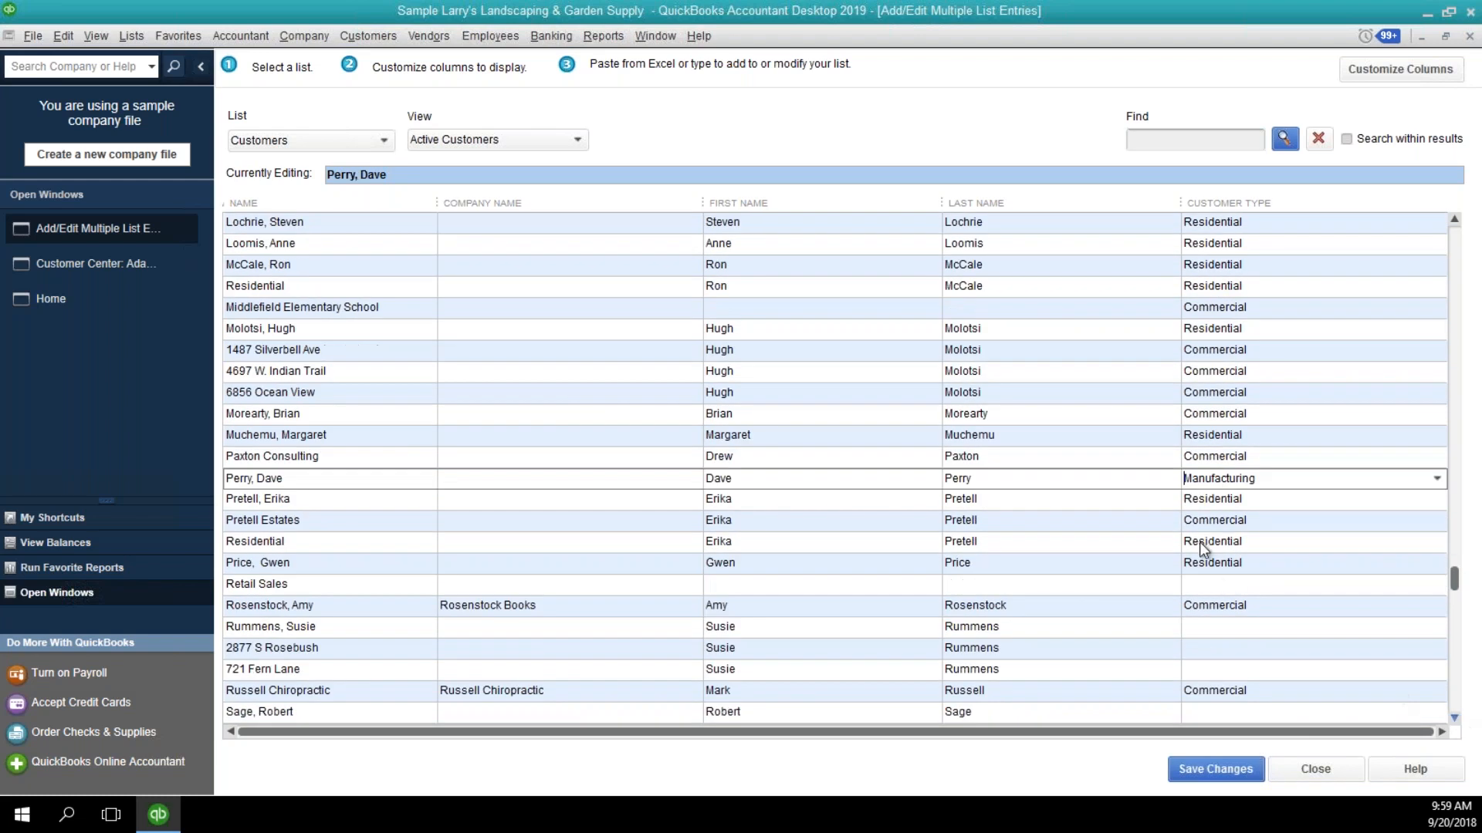
{"action": "left_click", "coordinate": [1221, 587]}
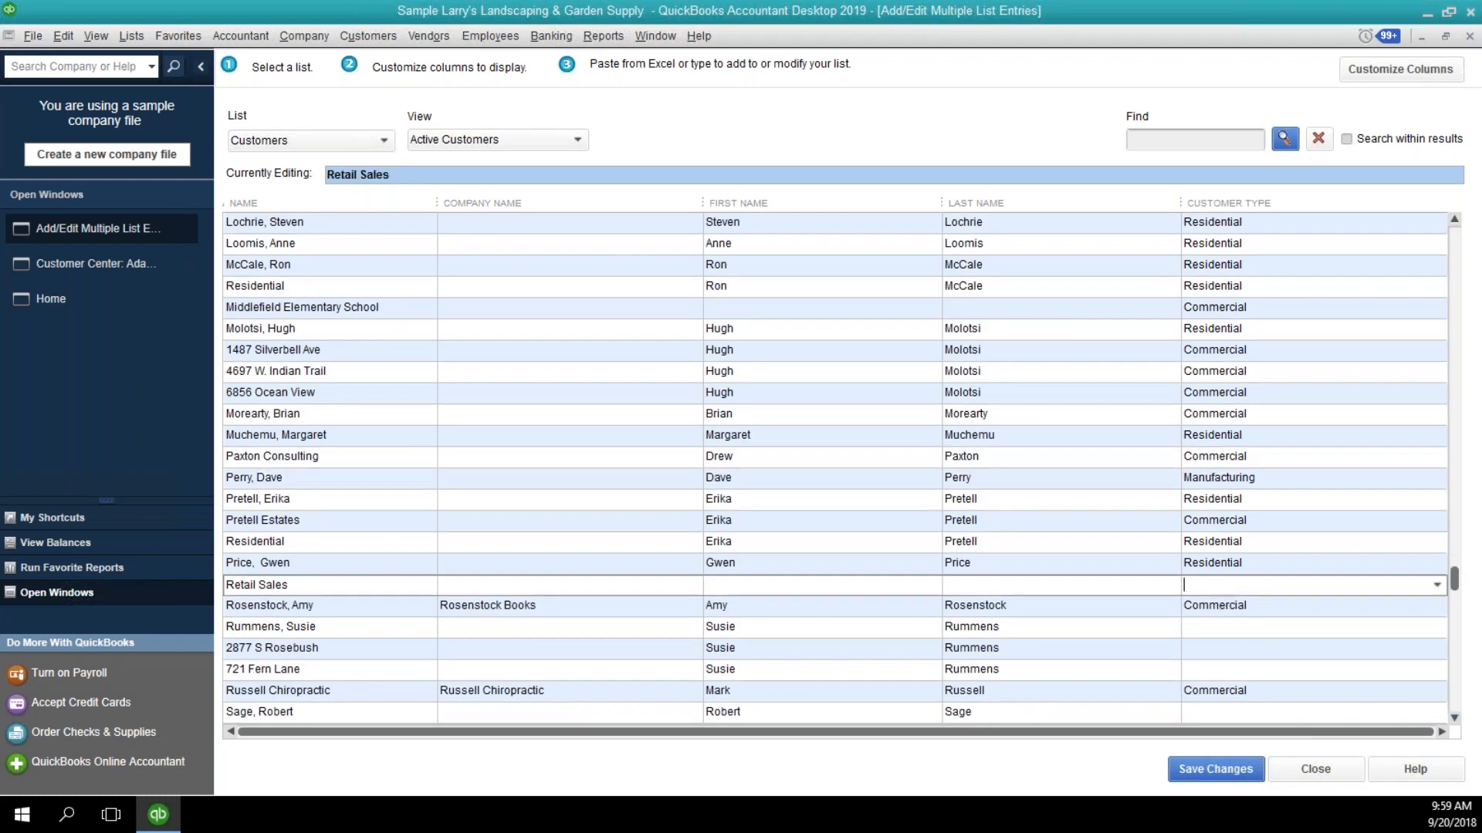
{"action": "left_click", "coordinate": [1435, 585]}
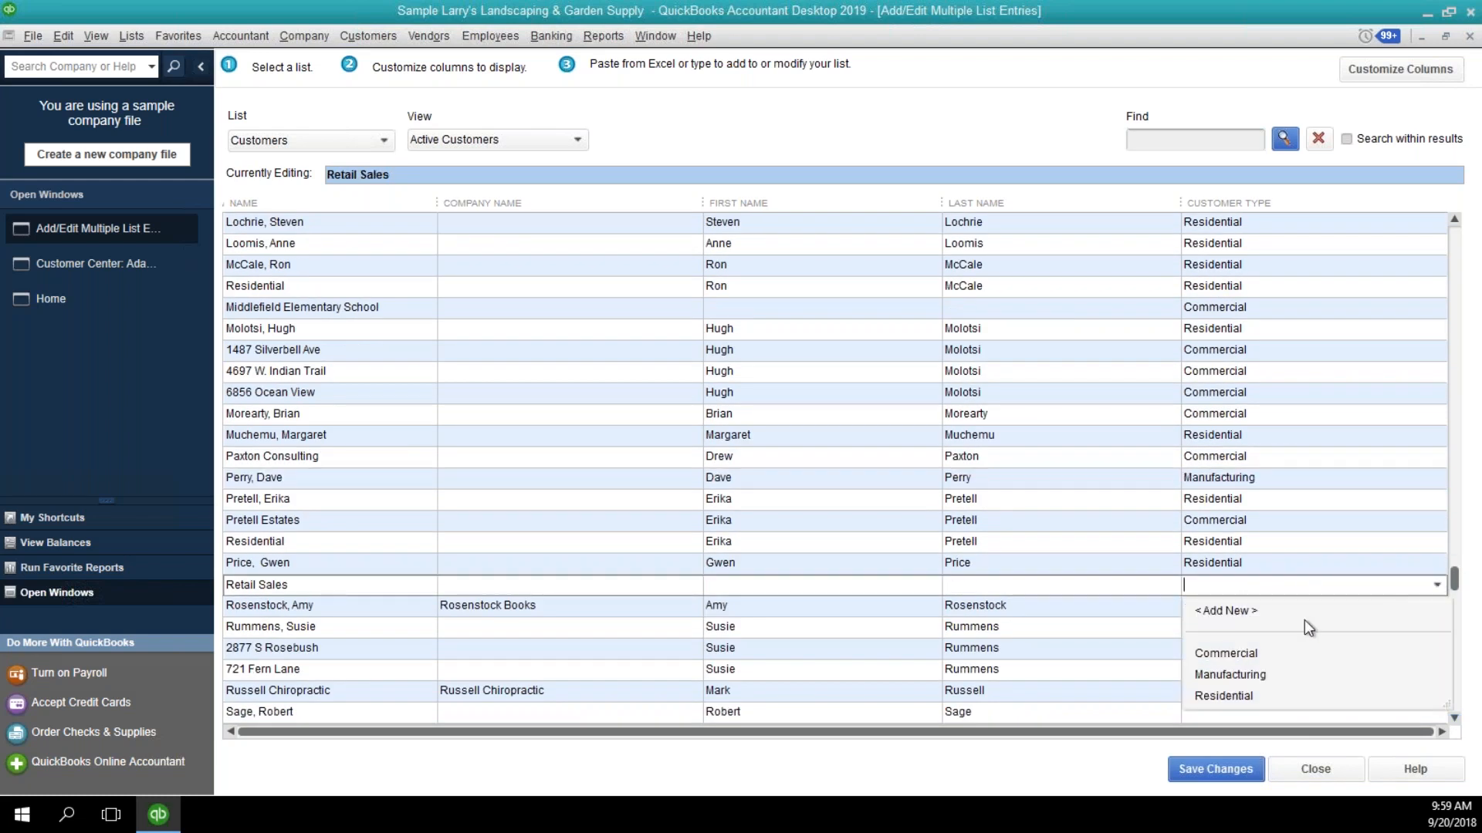
{"action": "left_click", "coordinate": [1252, 654]}
Set the blank customer types of the customer directly below Rosenstock Books and that customer's two jobs to Residential.
{"action": "left_click", "coordinate": [1283, 624]}
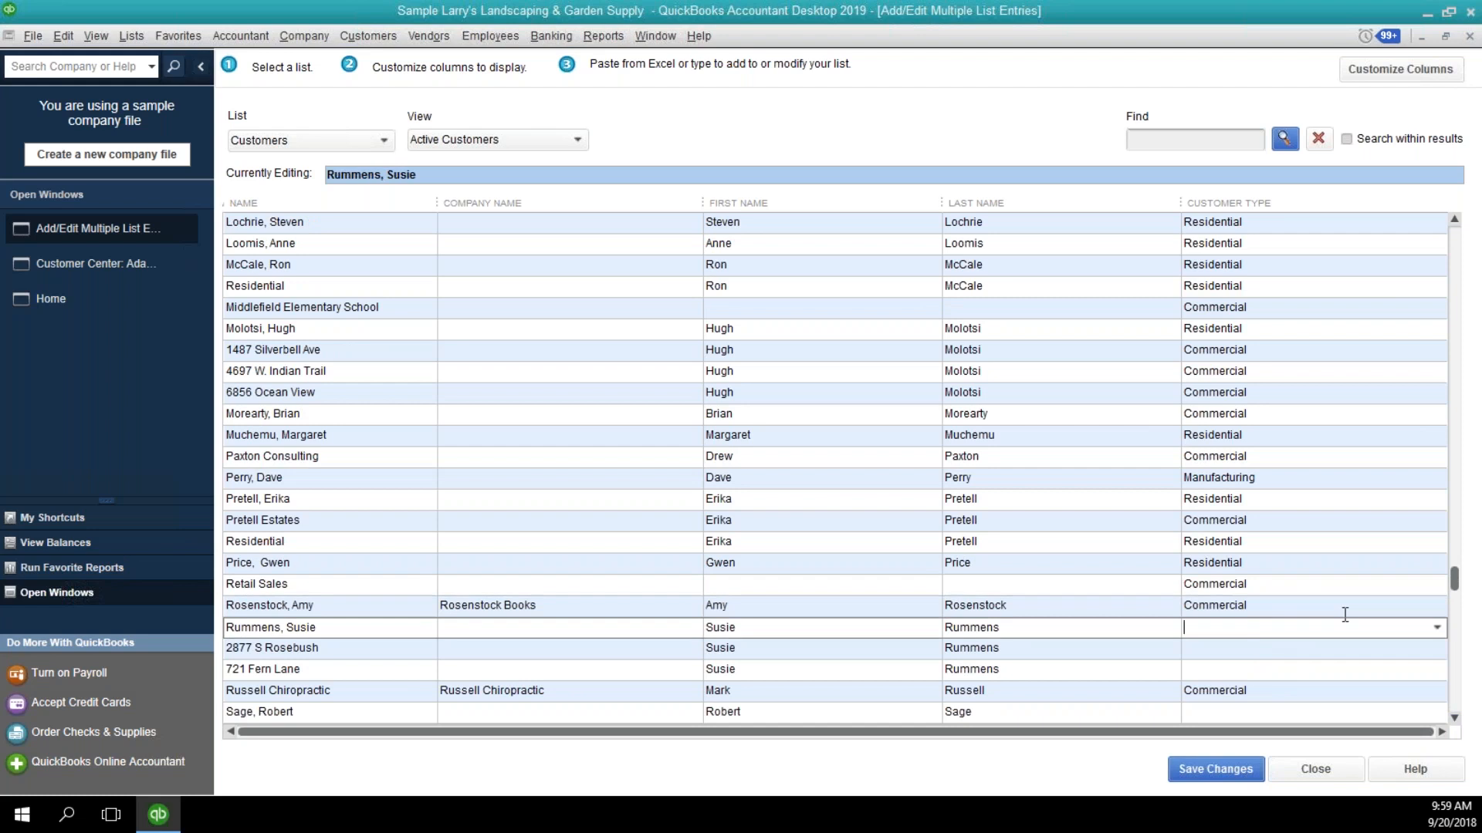
{"action": "left_click", "coordinate": [1429, 629]}
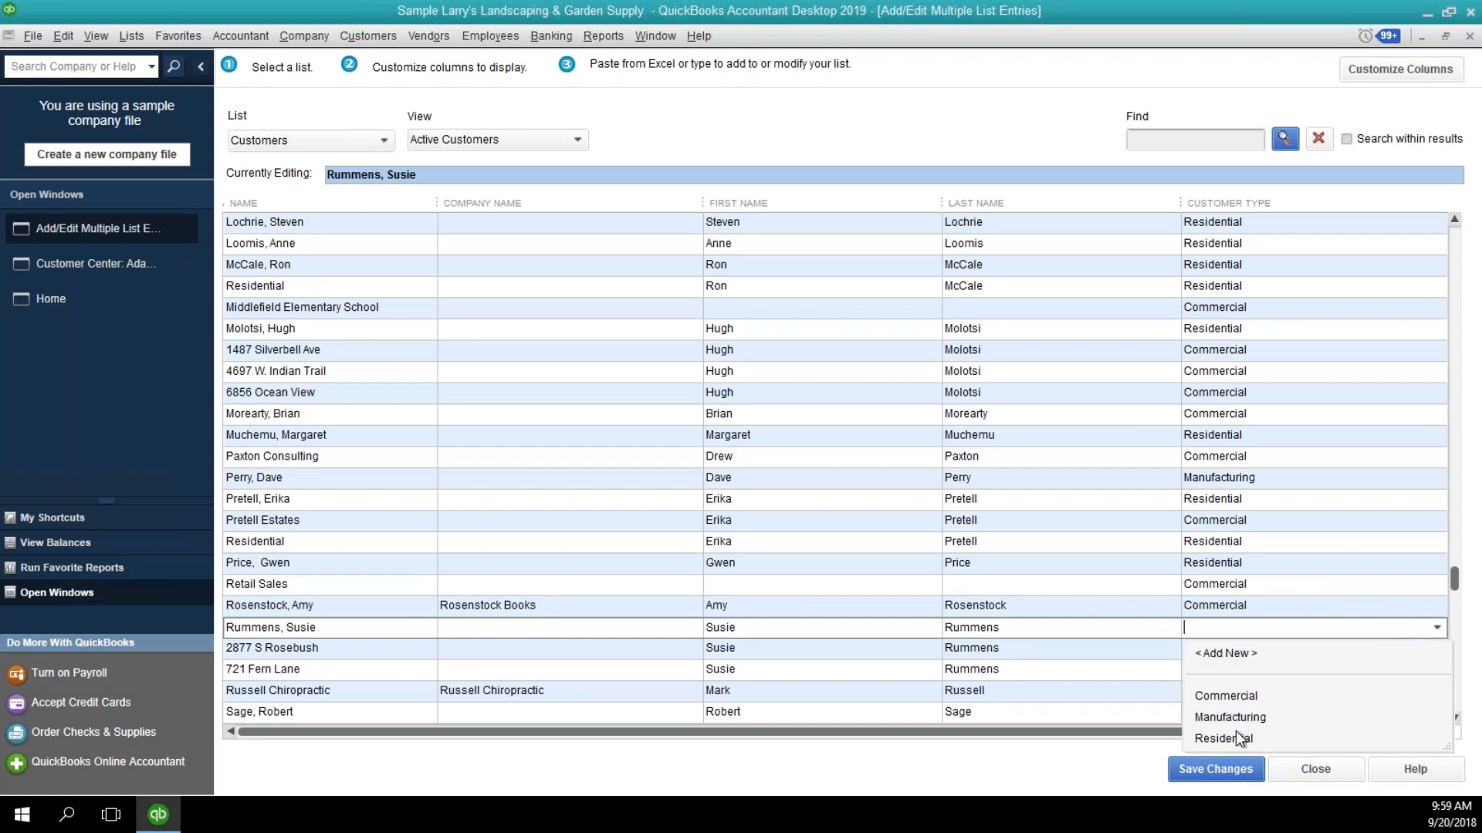
{"action": "left_click", "coordinate": [1239, 730]}
{"action": "left_click", "coordinate": [1421, 649]}
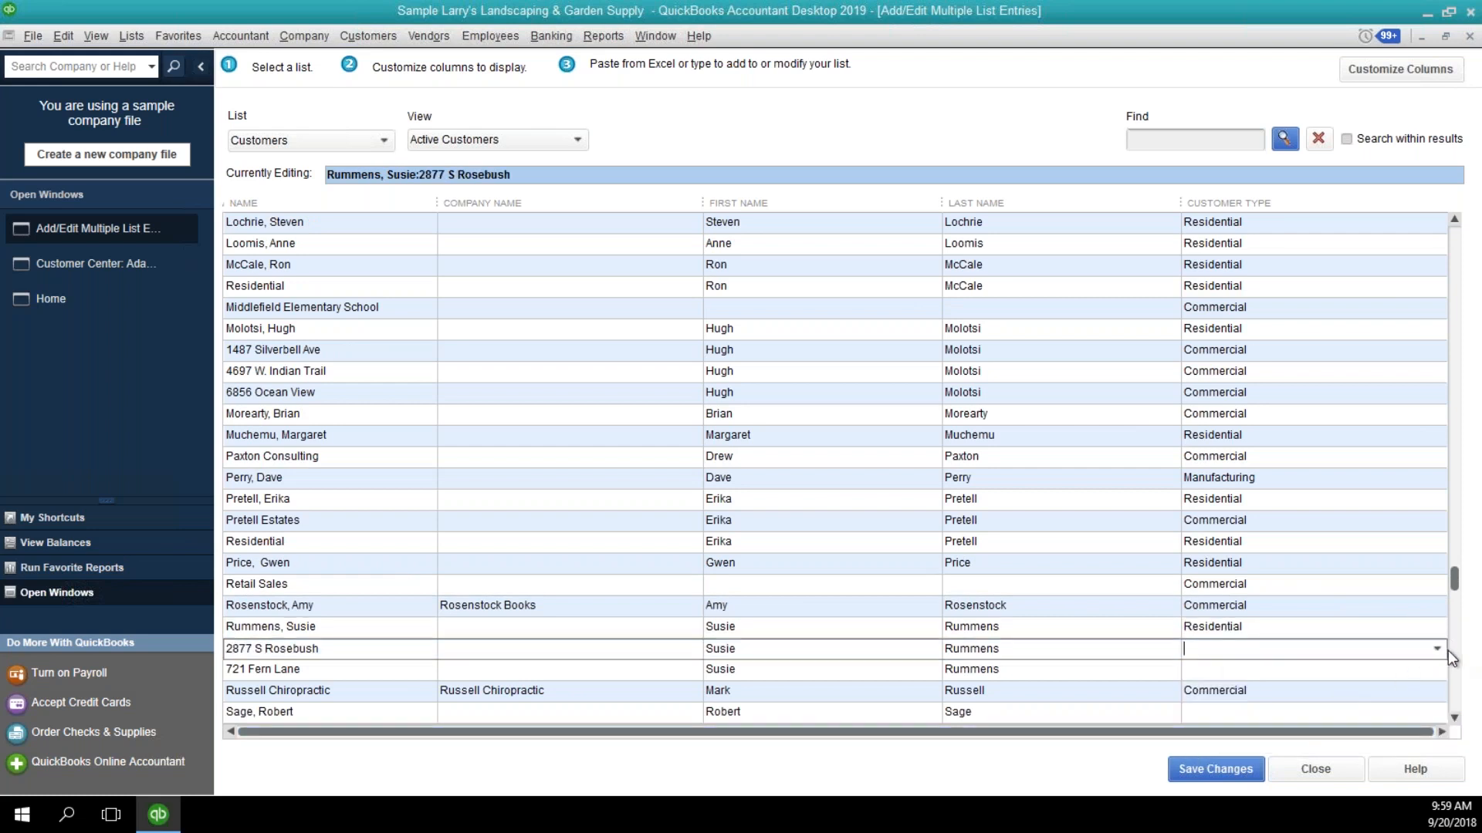
{"action": "left_click", "coordinate": [1437, 648]}
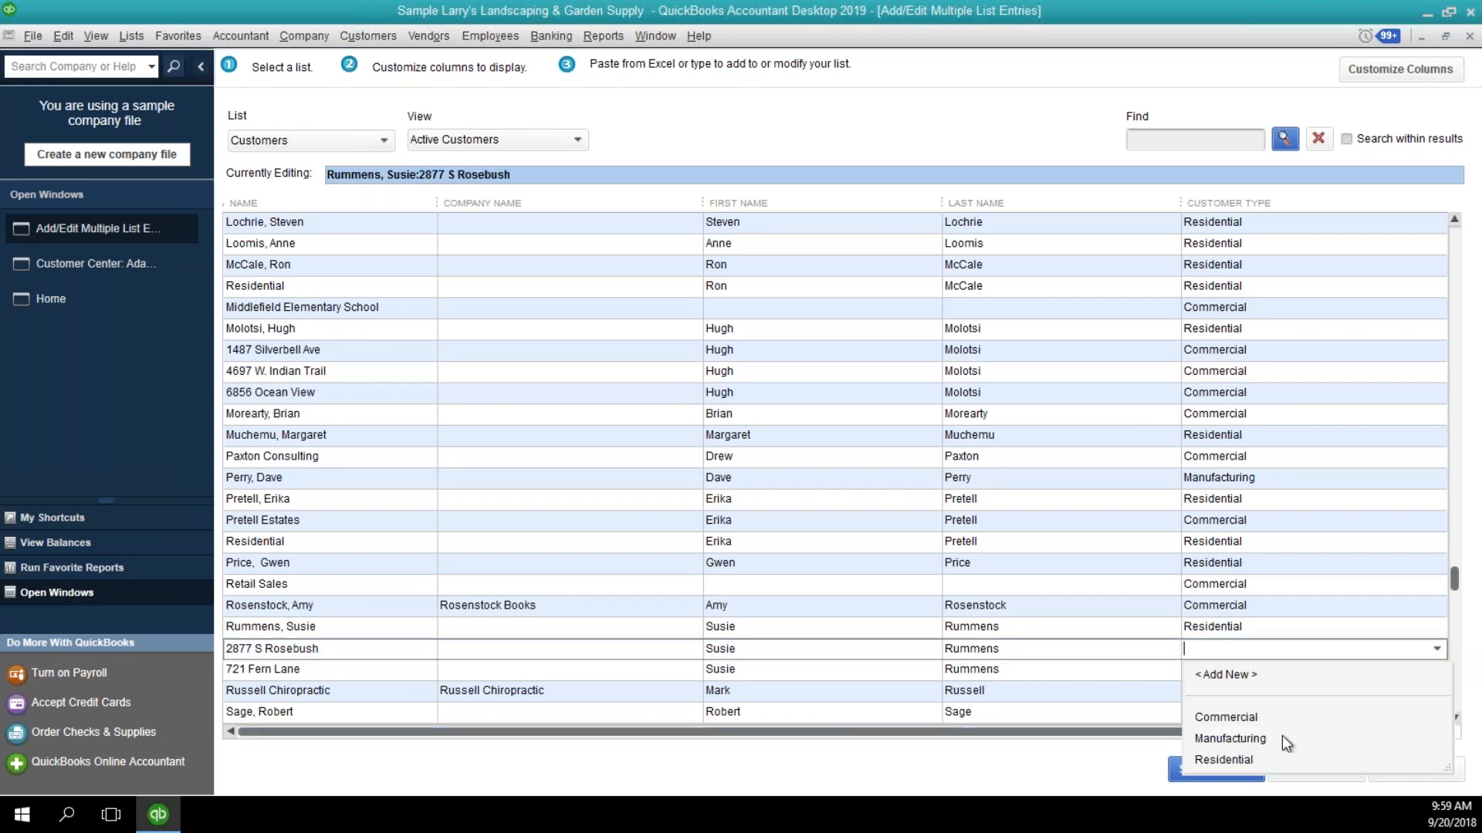
{"action": "left_click", "coordinate": [1266, 760]}
{"action": "left_click", "coordinate": [1439, 669]}
{"action": "left_click", "coordinate": [1437, 670]}
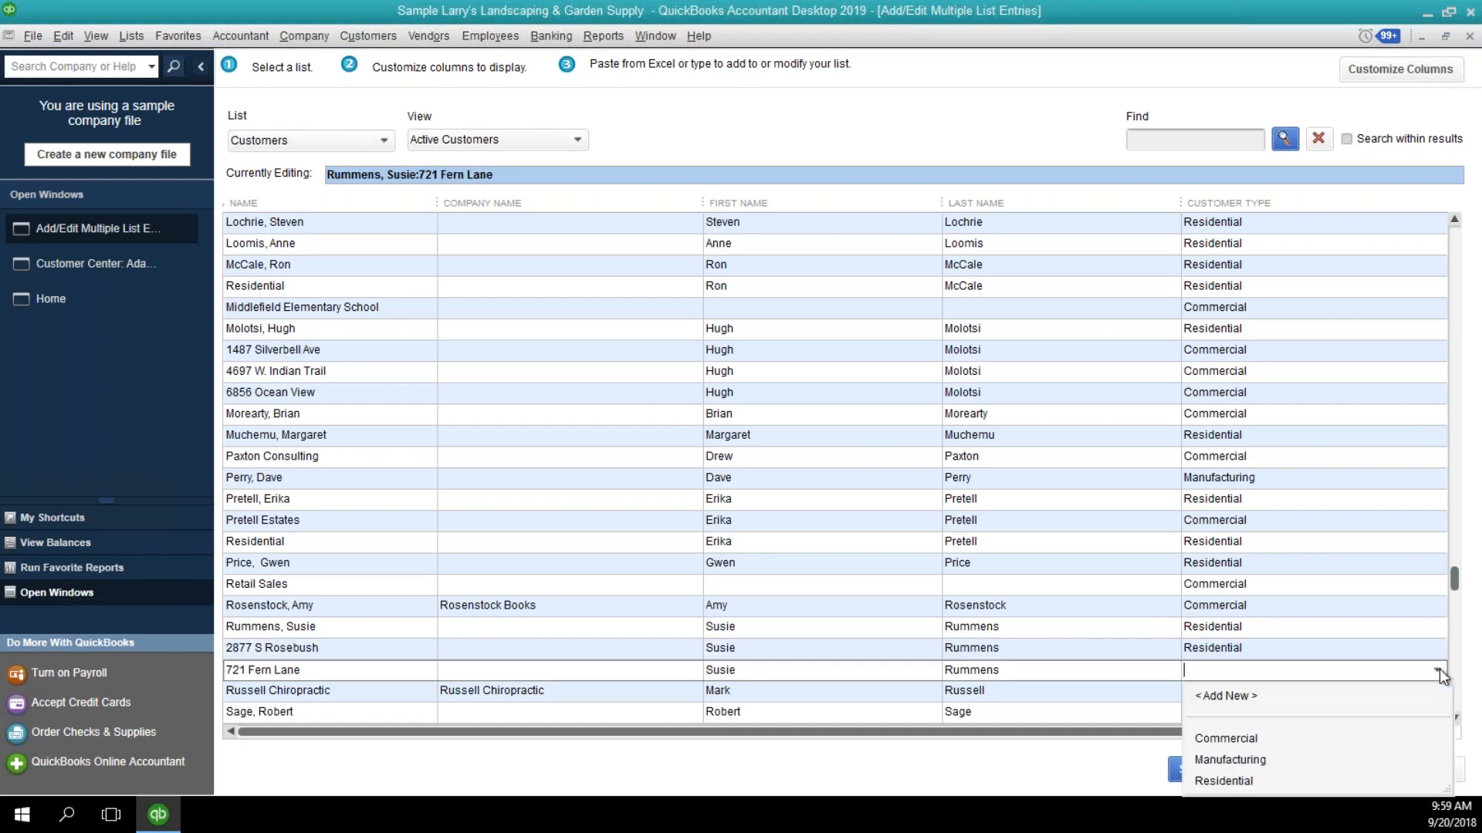
{"action": "left_click", "coordinate": [1273, 781]}
{"action": "scroll", "coordinate": [1454, 719], "scroll_direction": "down", "scroll_amount": 4}
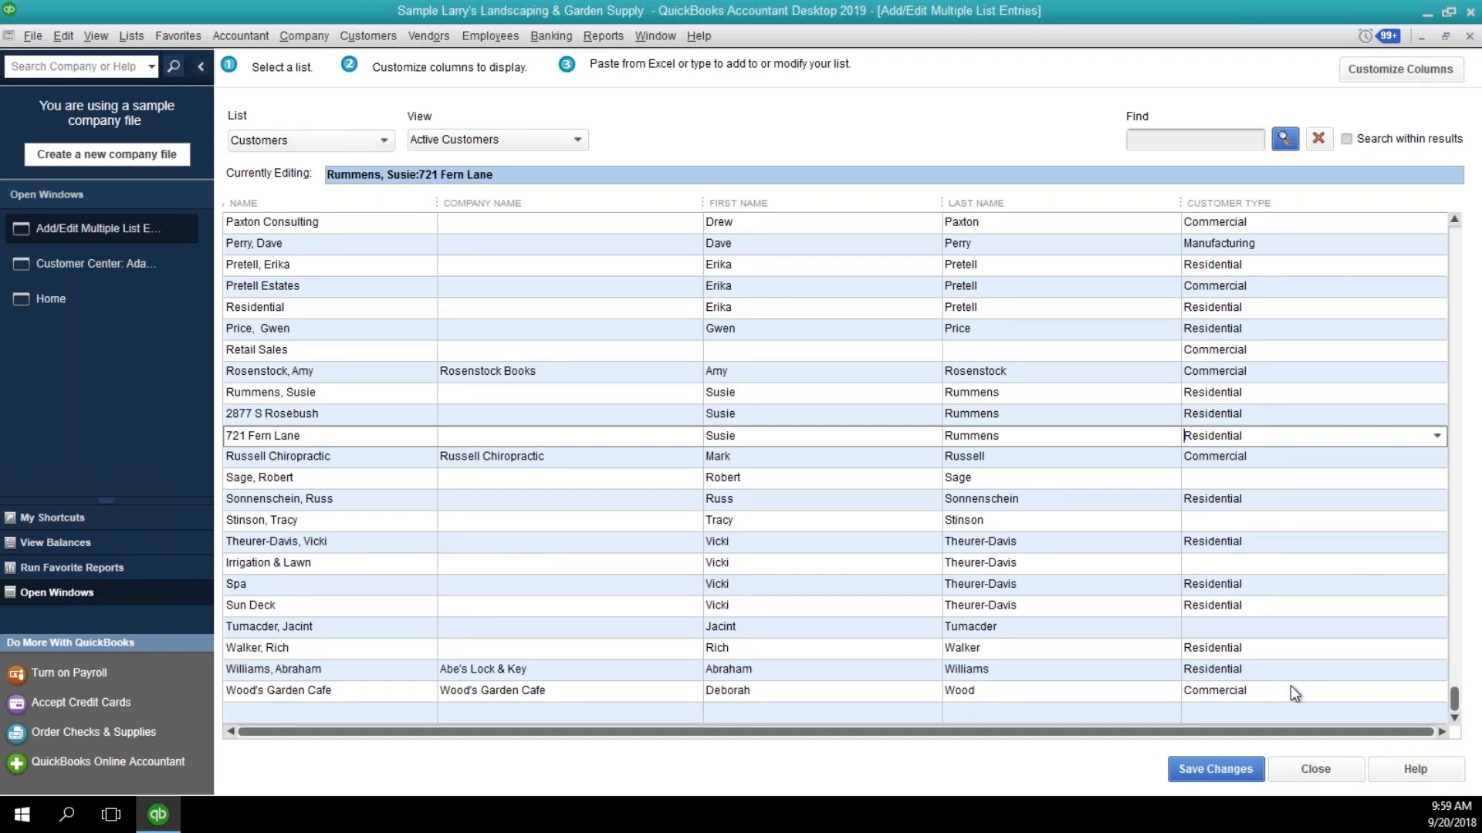
Save the customer type changes, and close the multiple list entries window and the Customer Center.
{"action": "left_click", "coordinate": [1194, 774]}
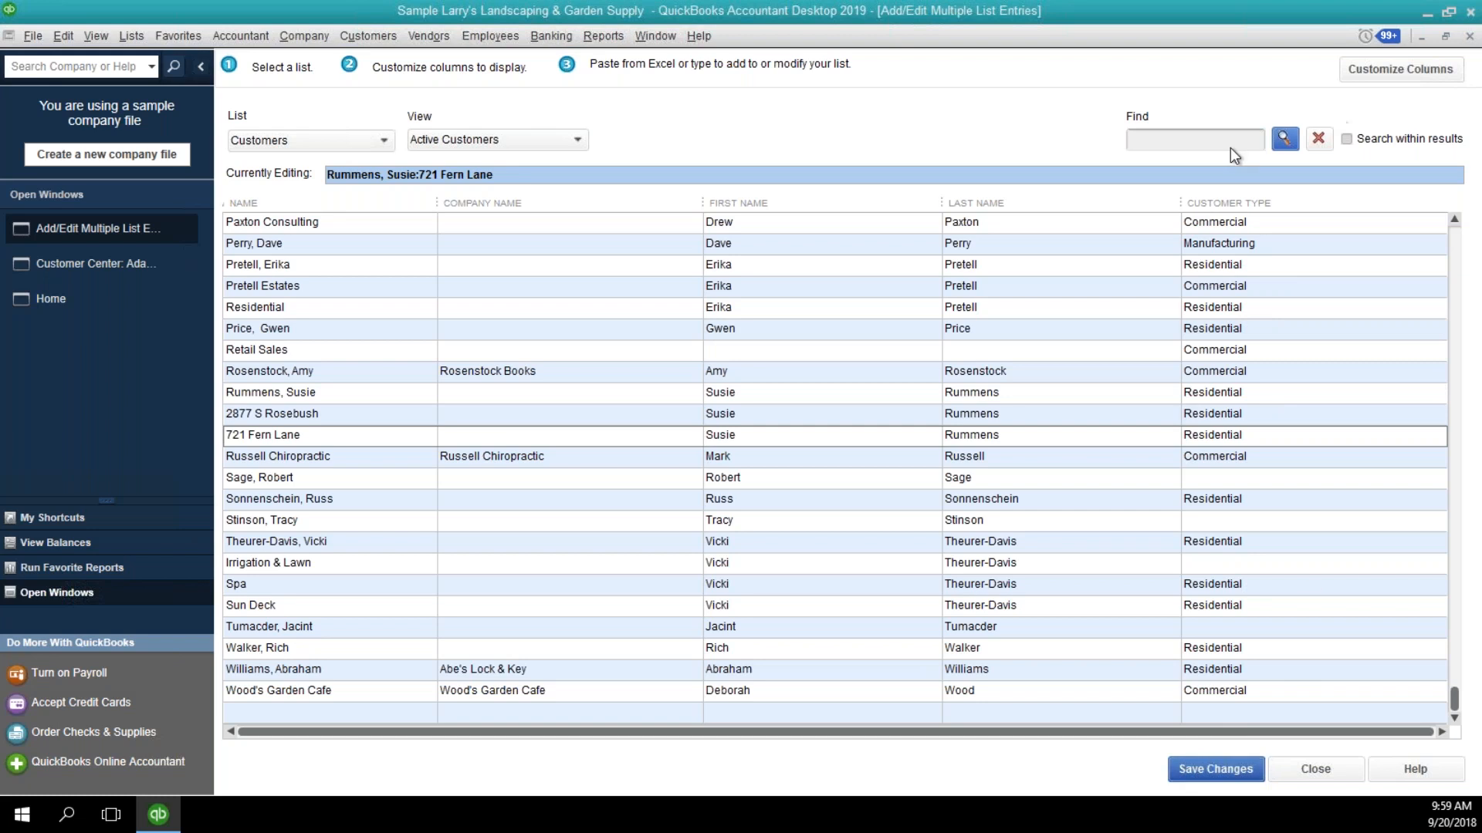
{"action": "left_click", "coordinate": [1314, 780]}
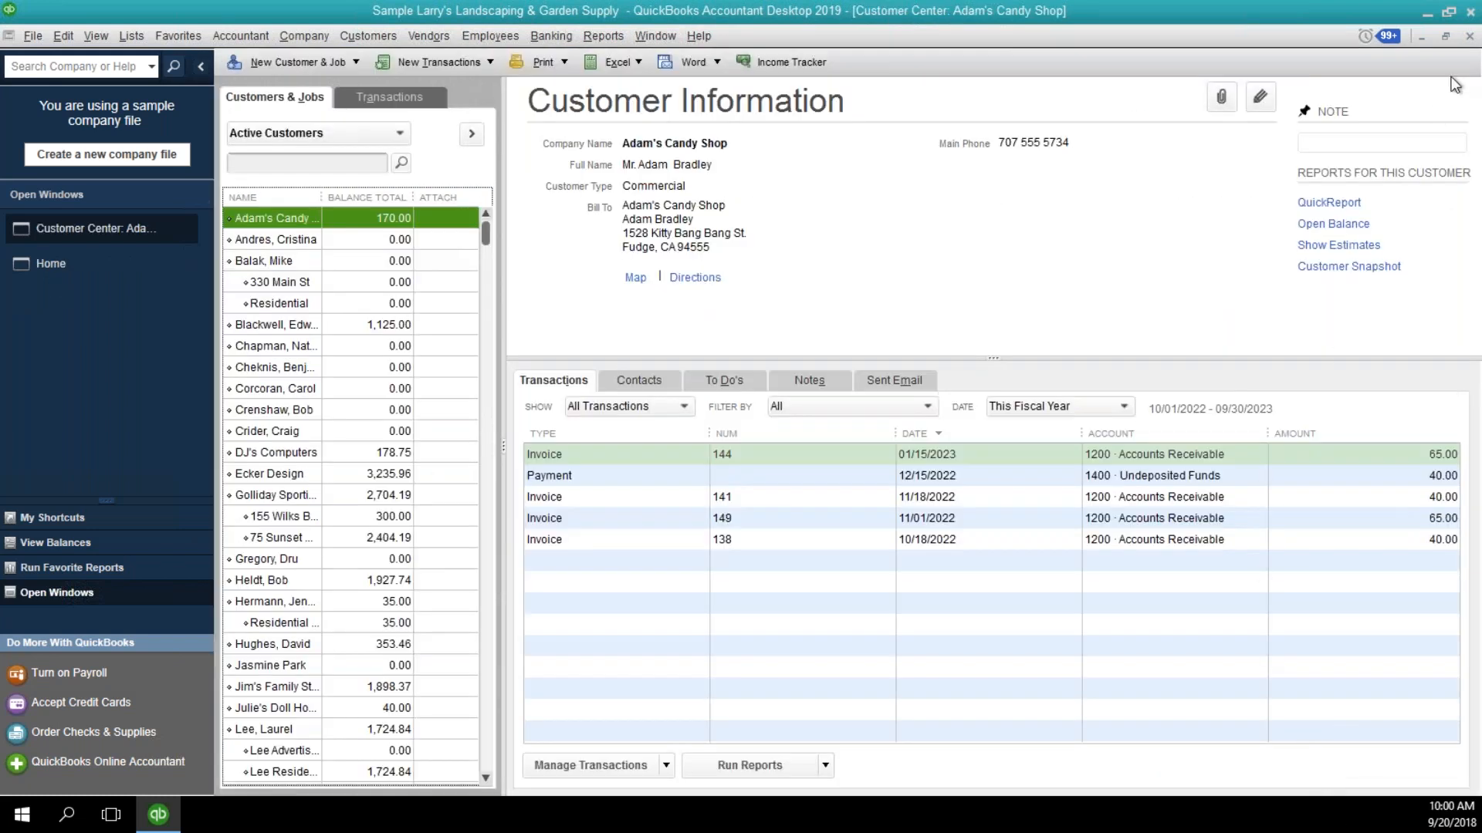
{"action": "left_click", "coordinate": [1469, 37]}
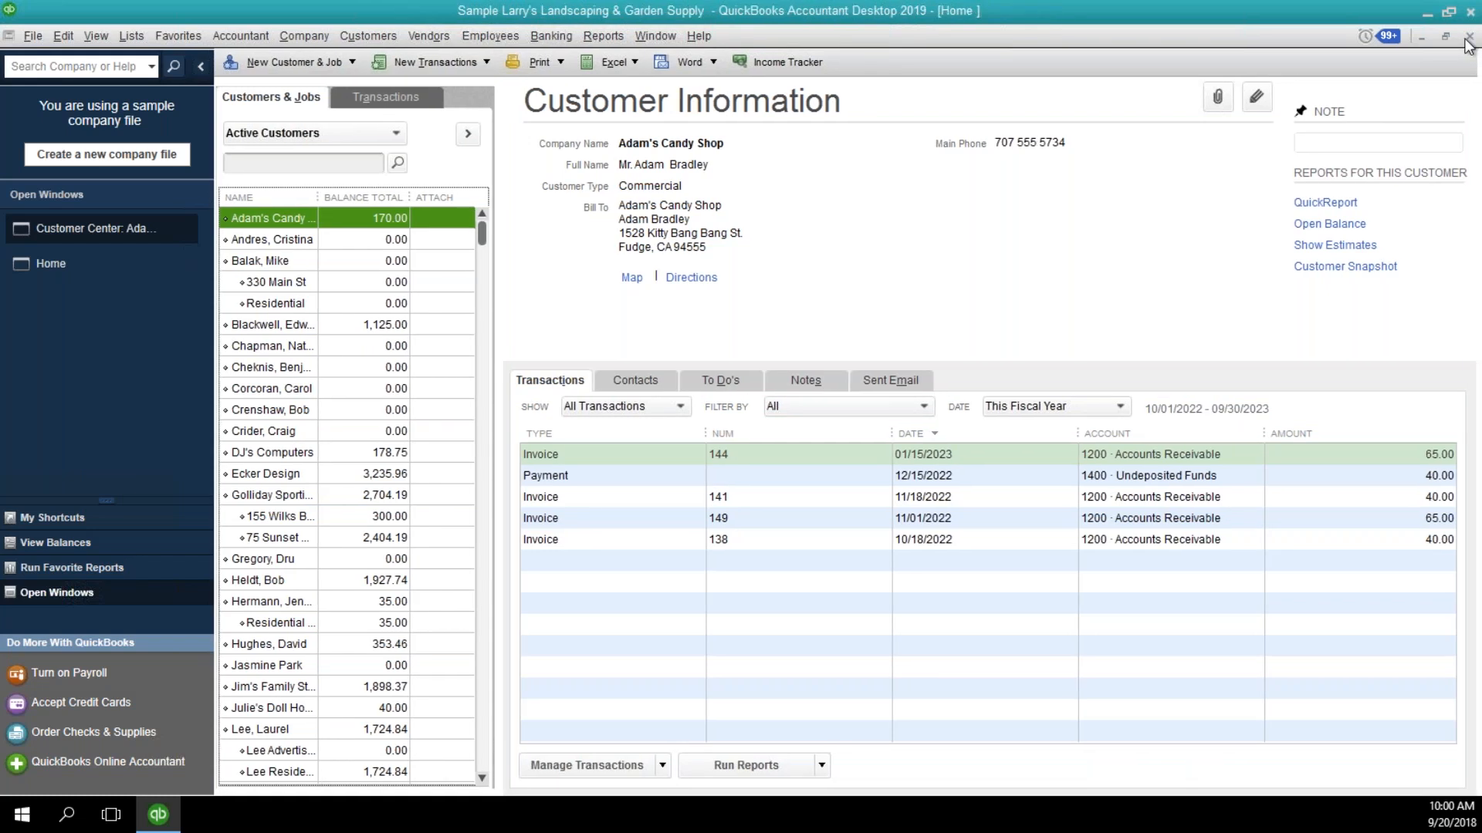
Open the Sales by Customer Detail report and look through its customer transactions.
{"action": "left_click", "coordinate": [603, 37]}
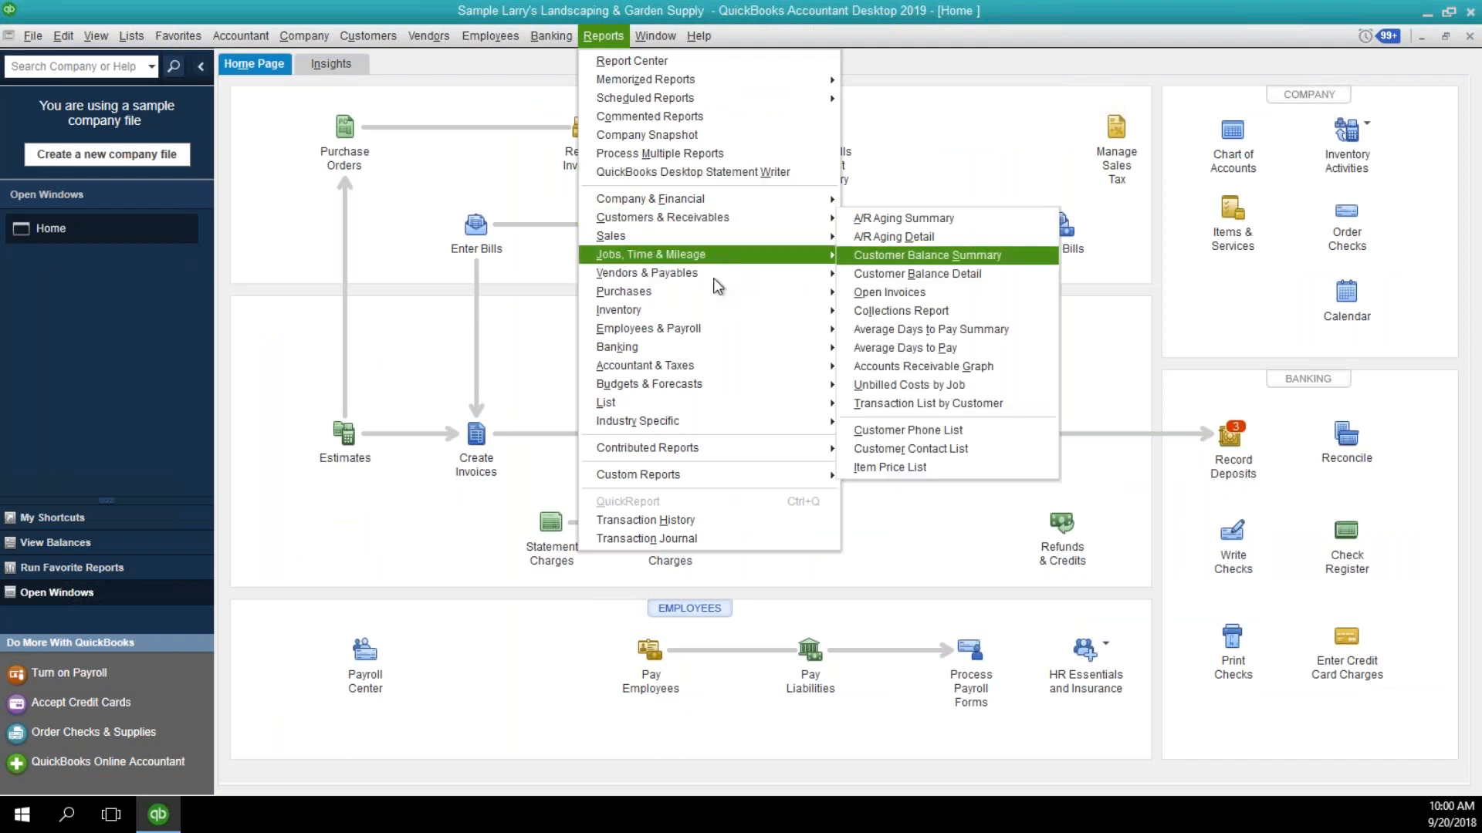
{"action": "mouse_move", "coordinate": [834, 237]}
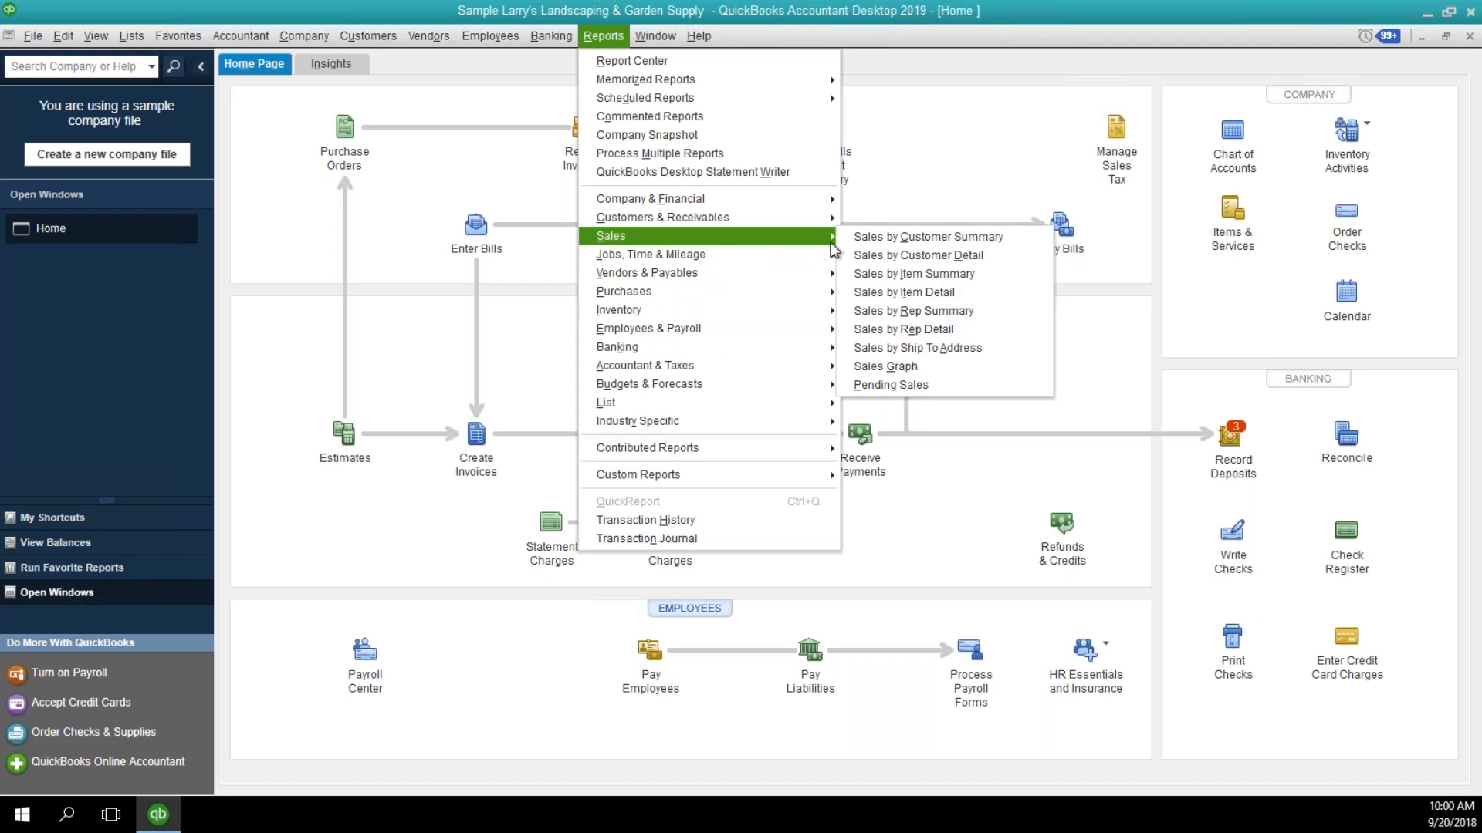
{"action": "left_click", "coordinate": [877, 255]}
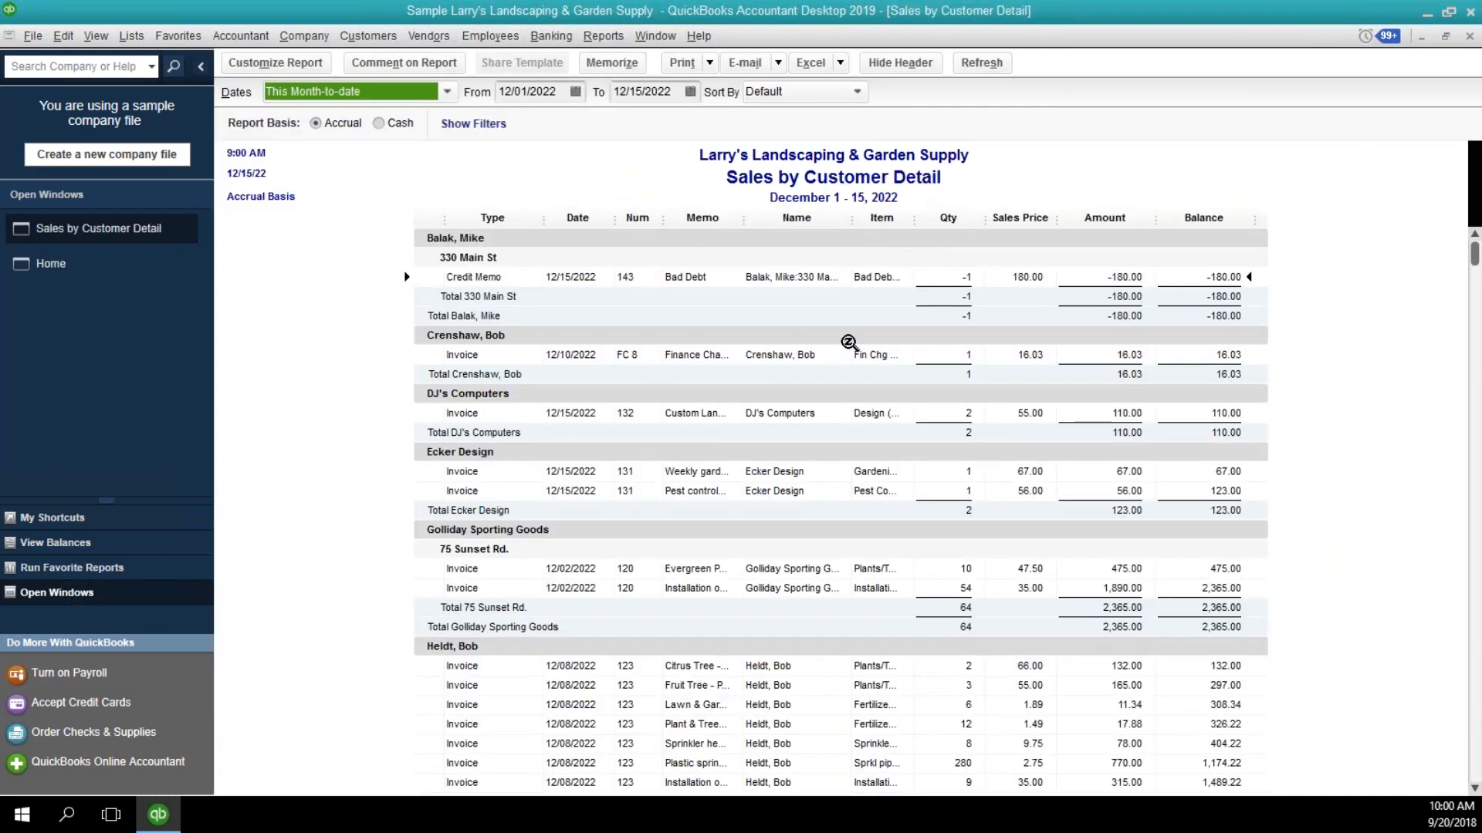
{"action": "scroll", "coordinate": [852, 353], "scroll_direction": "down", "scroll_amount": 2}
{"action": "scroll", "coordinate": [852, 352], "scroll_direction": "down", "scroll_amount": 8}
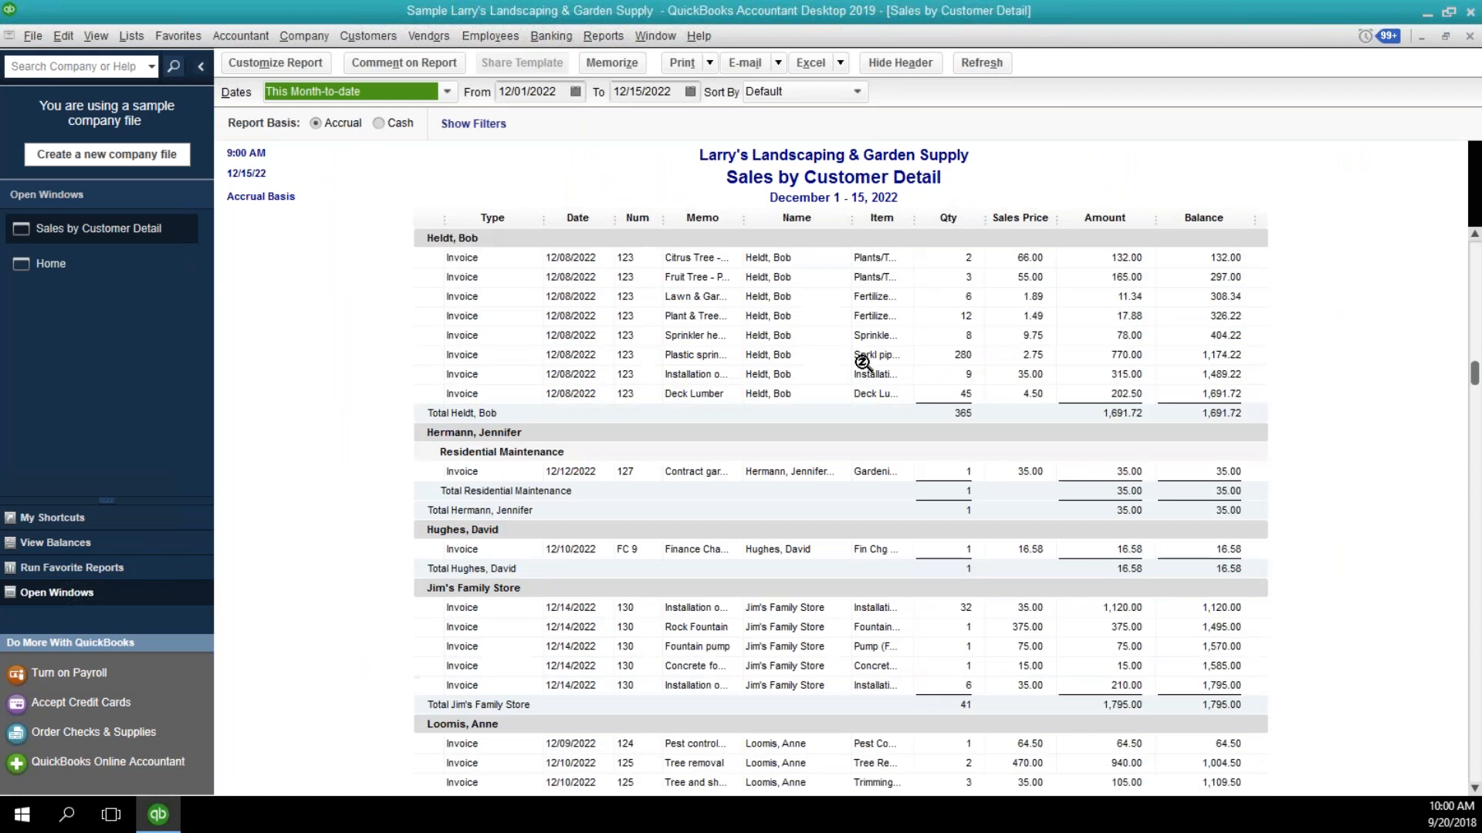
{"action": "scroll", "coordinate": [867, 376], "scroll_direction": "down", "scroll_amount": 2}
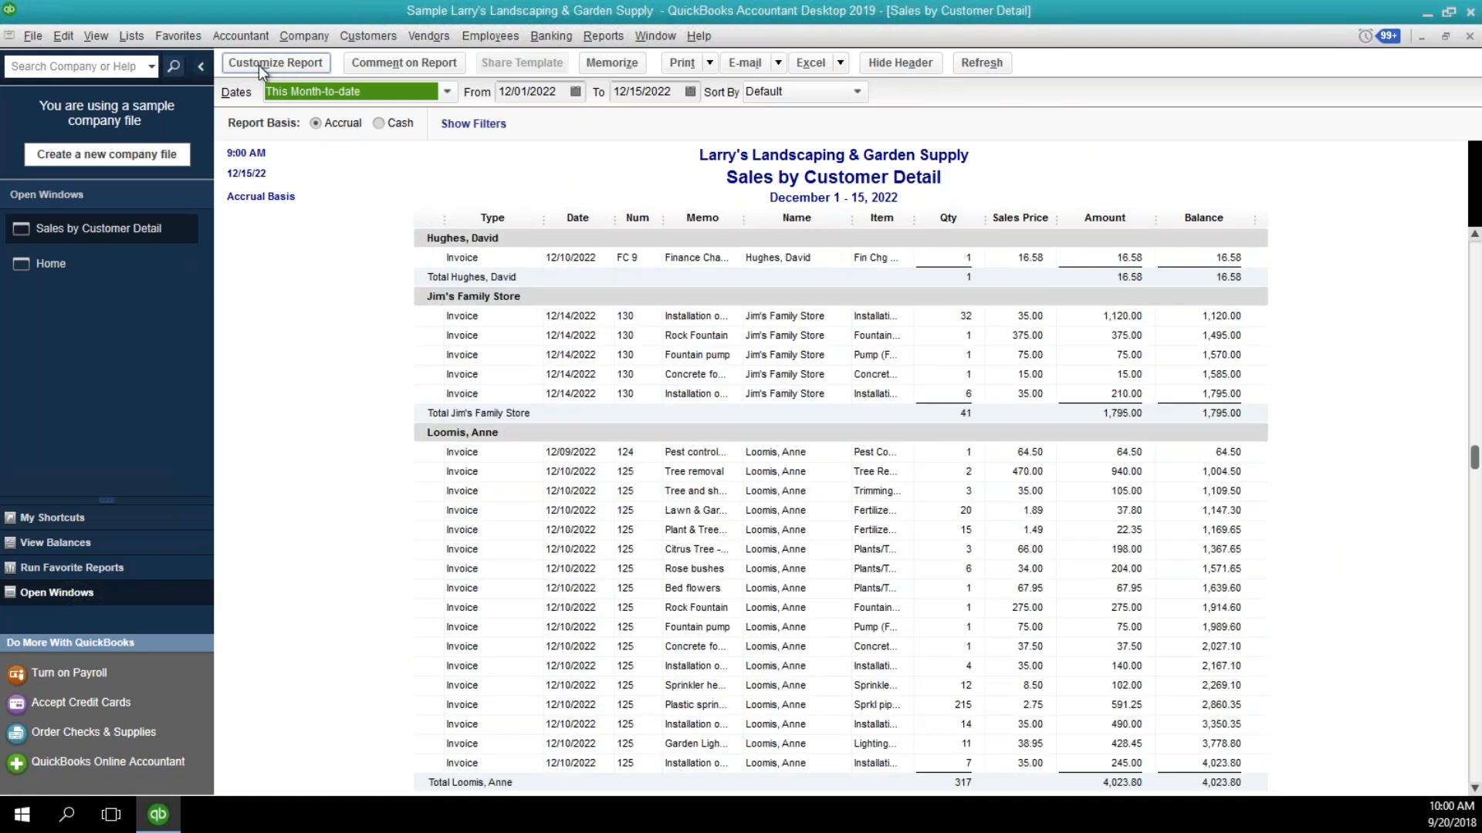
Filter the Sales by Customer Detail report to the Residential customer type.
{"action": "left_click_drag", "start_coordinate": [1431, 29], "coordinate": [392, 124]}
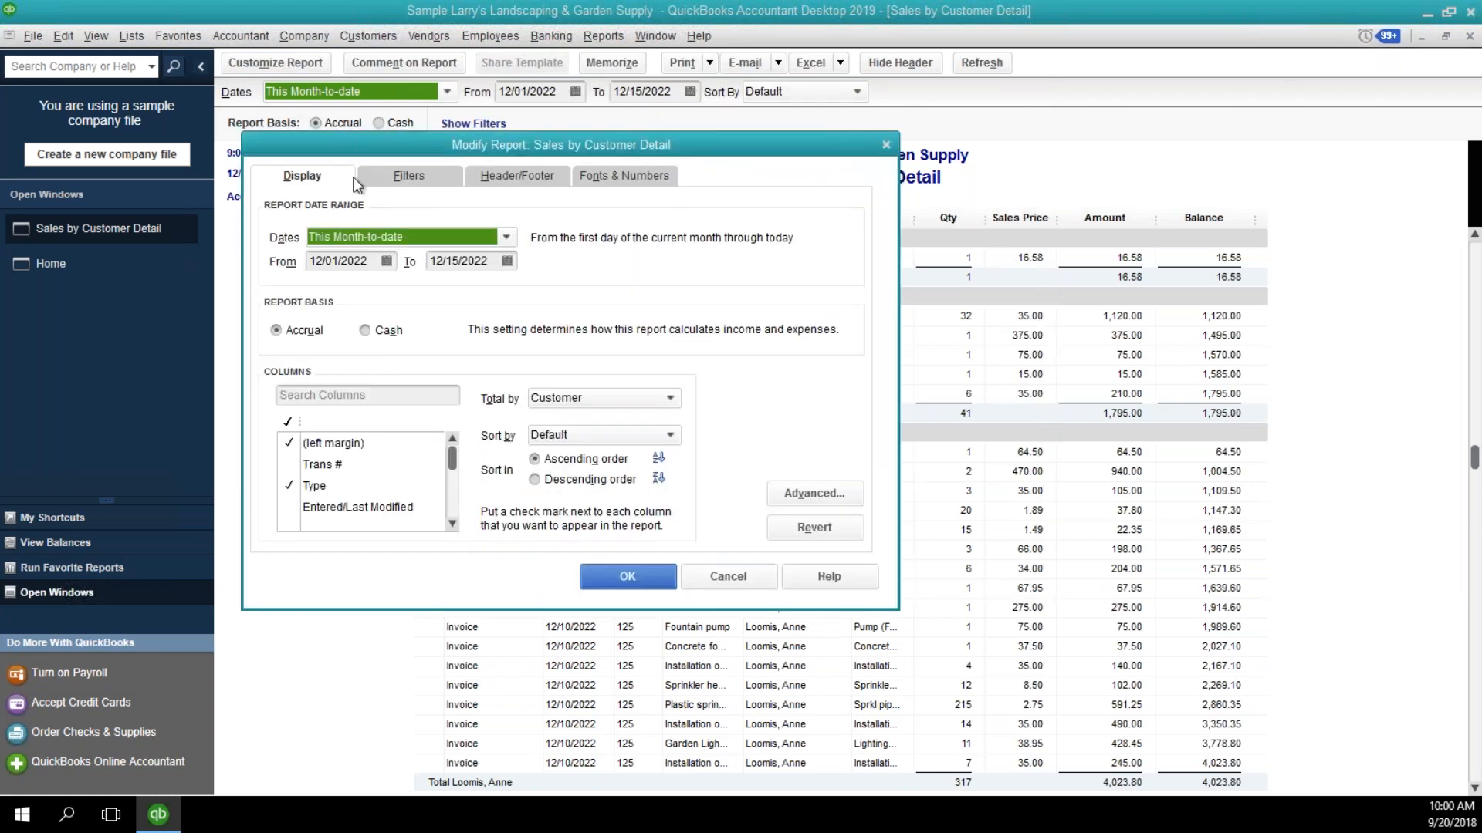
{"action": "left_click", "coordinate": [401, 179]}
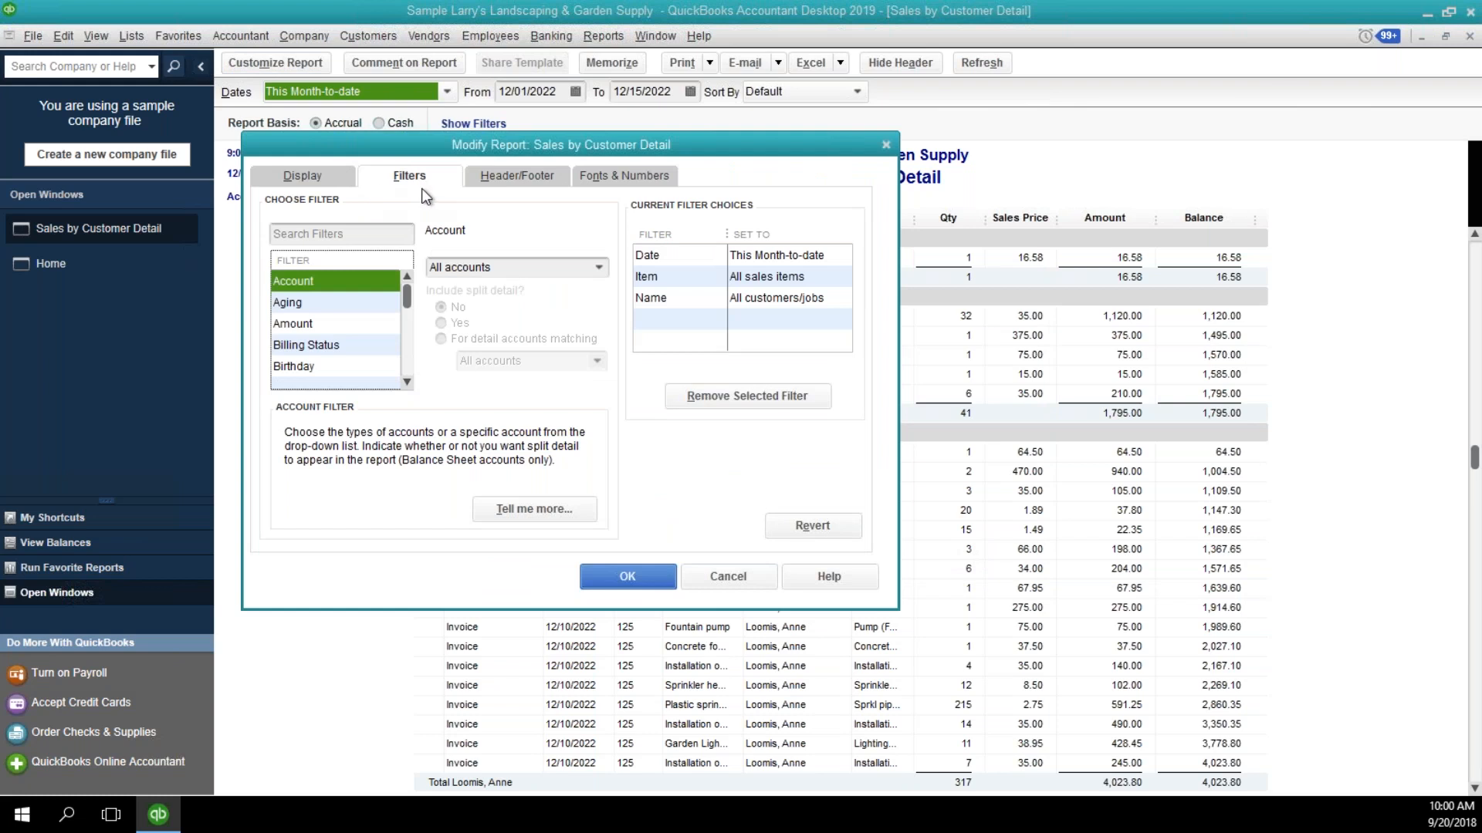
{"action": "left_click", "coordinate": [404, 384]}
{"action": "left_click", "coordinate": [405, 383]}
{"action": "left_click", "coordinate": [404, 384]}
{"action": "left_click", "coordinate": [405, 383]}
{"action": "left_click", "coordinate": [406, 384]}
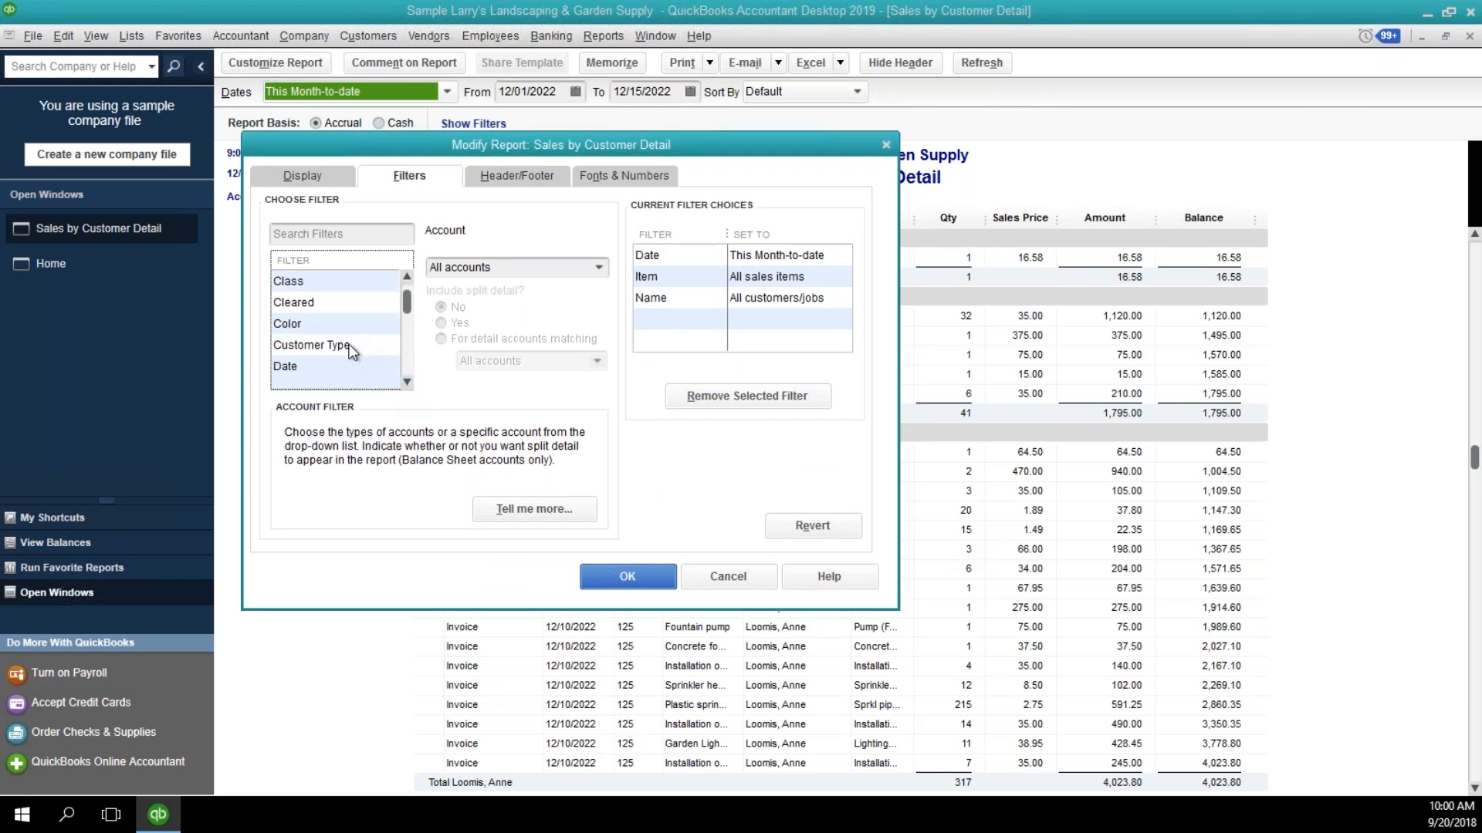
{"action": "left_click", "coordinate": [350, 346]}
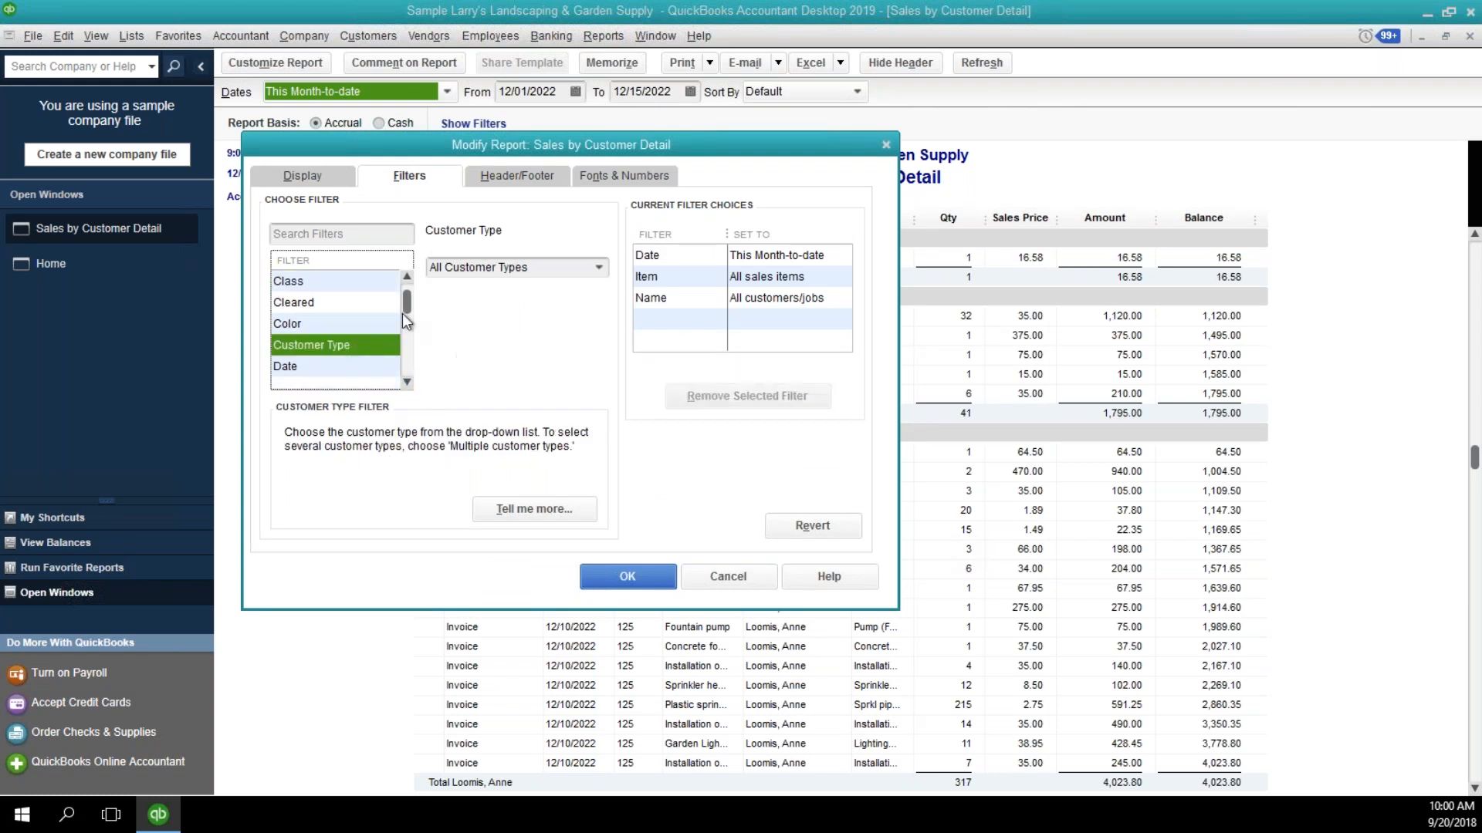
{"action": "left_click", "coordinate": [601, 270]}
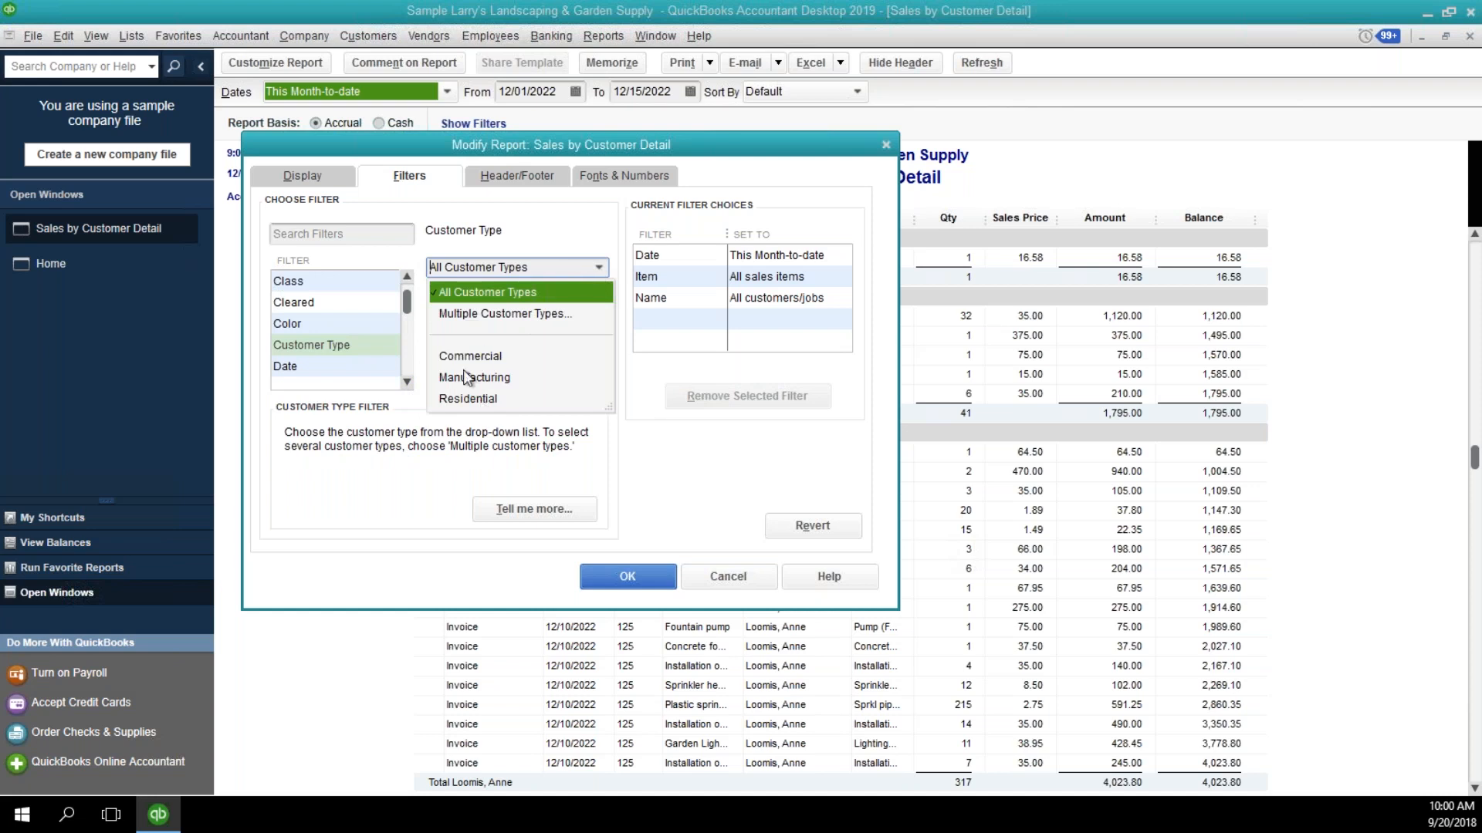
{"action": "left_click", "coordinate": [472, 399]}
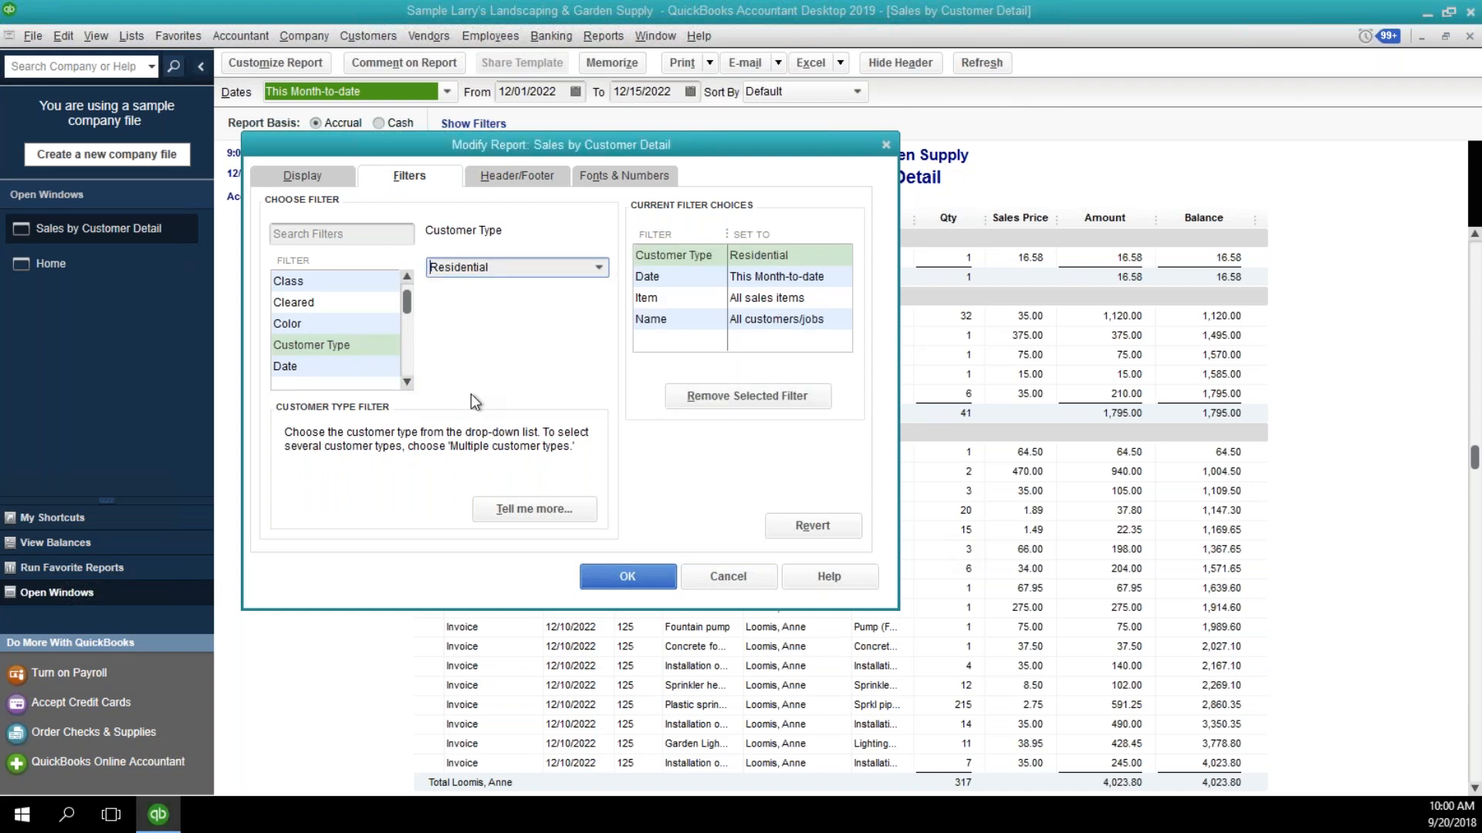
{"action": "left_click", "coordinate": [614, 572]}
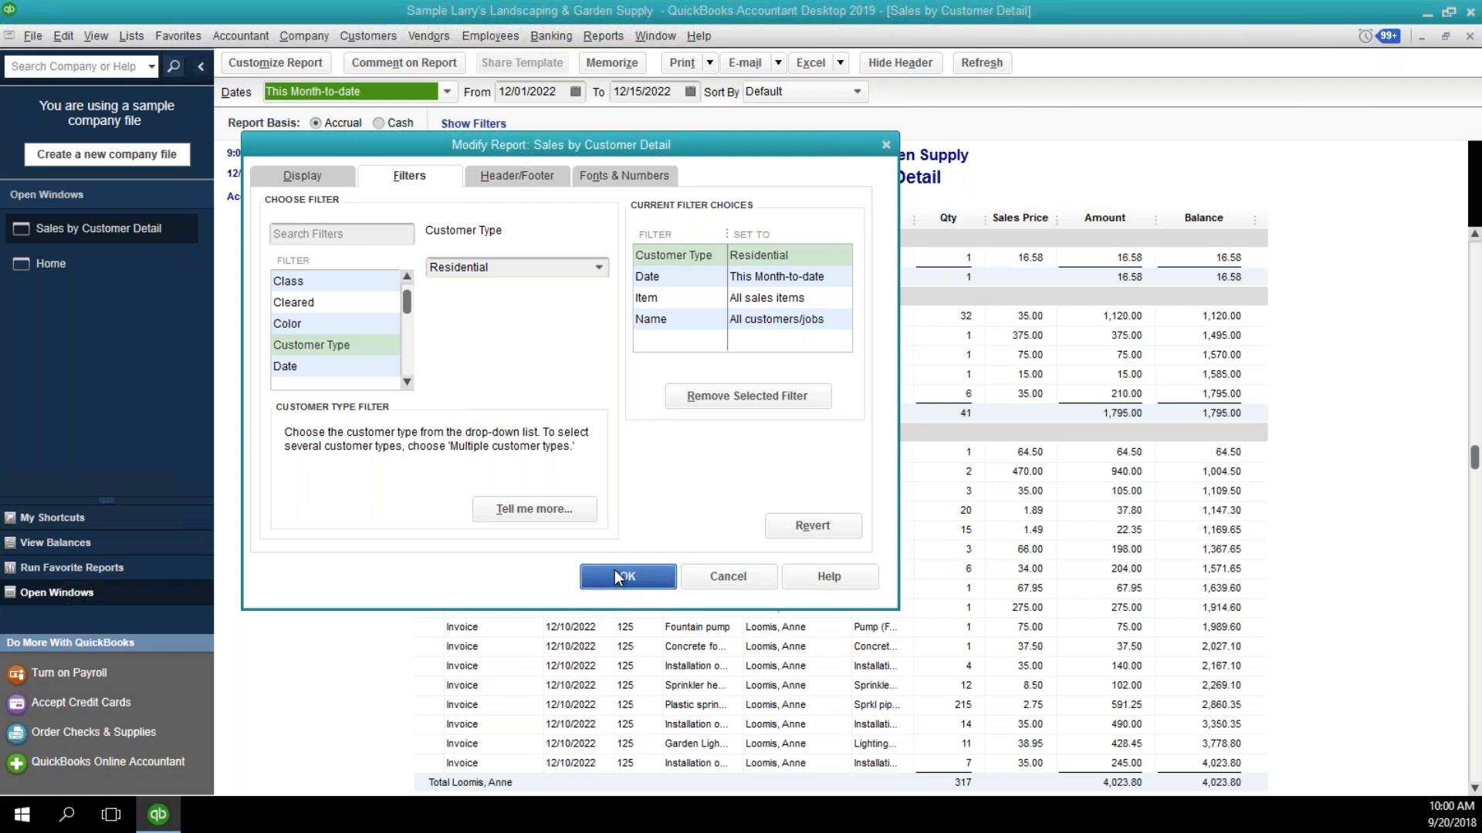
Review the filtered report and change its title to "Sales by Customer Detail for Residential Customers".
{"action": "scroll", "coordinate": [678, 435], "scroll_direction": "up", "scroll_amount": 10}
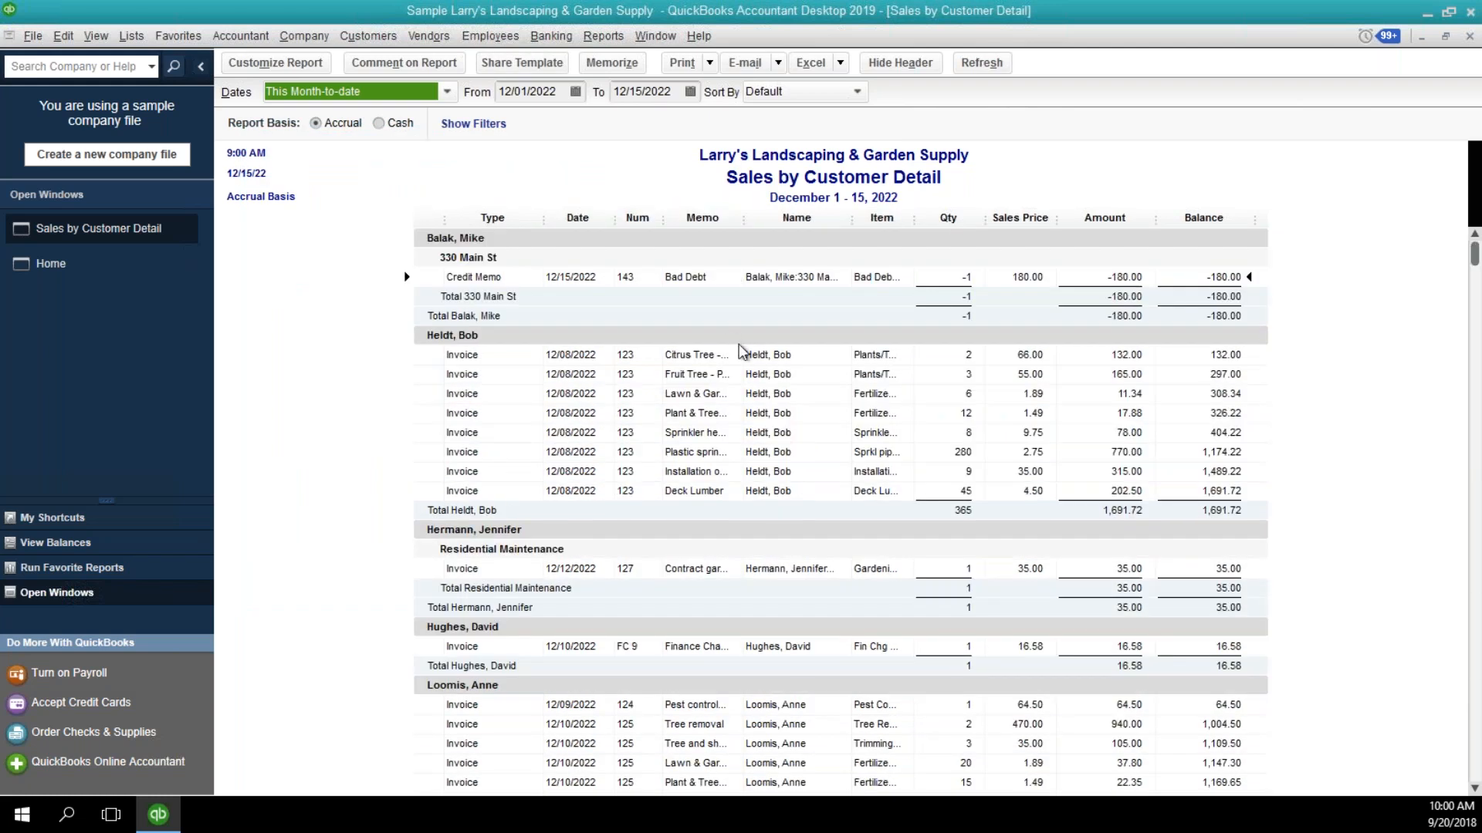
{"action": "scroll", "coordinate": [741, 355], "scroll_direction": "down", "scroll_amount": 10}
{"action": "scroll", "coordinate": [776, 376], "scroll_direction": "down", "scroll_amount": 1}
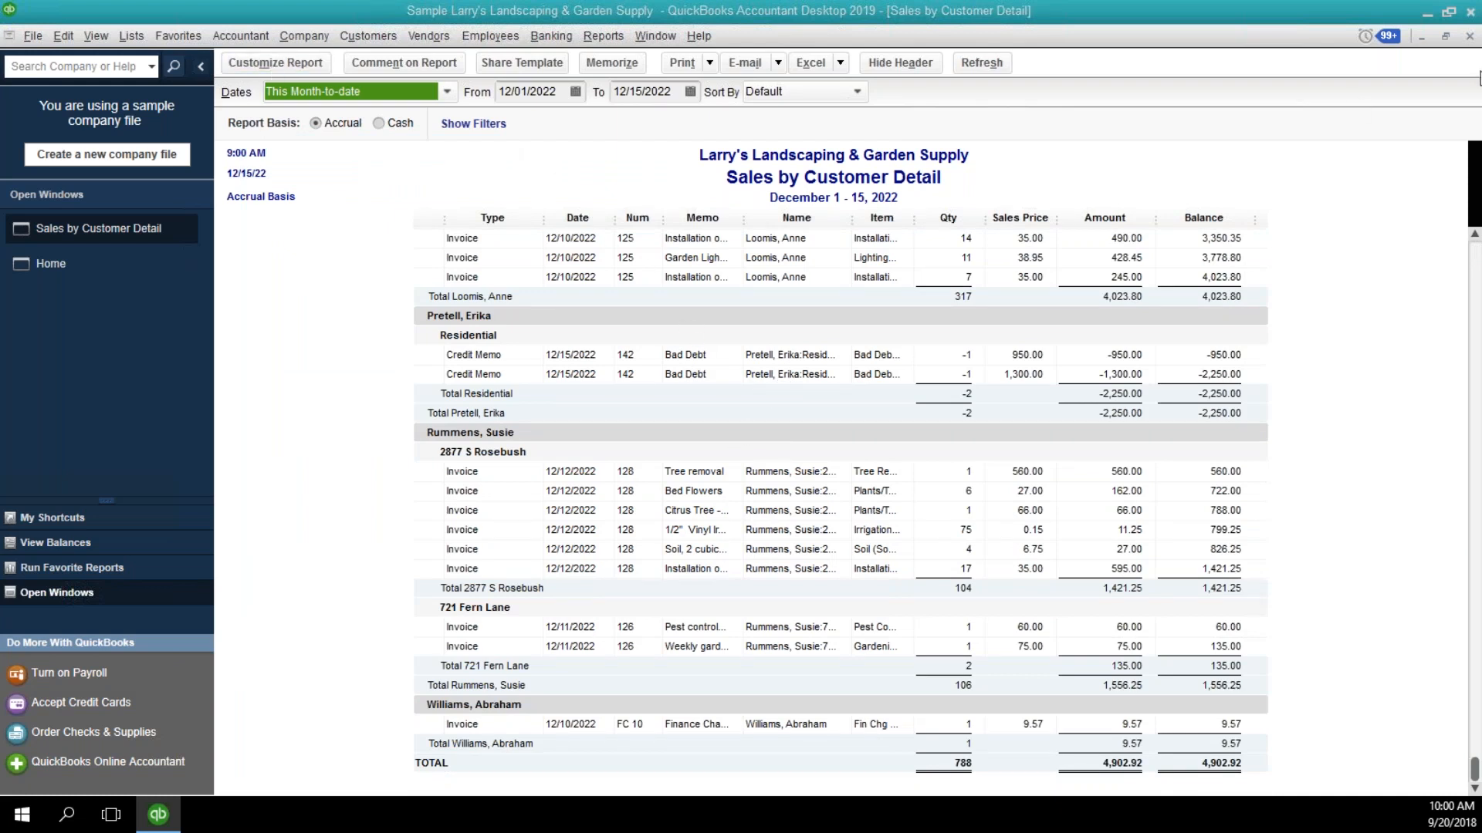
{"action": "left_click_drag", "start_coordinate": [1481, 48], "coordinate": [531, 183]}
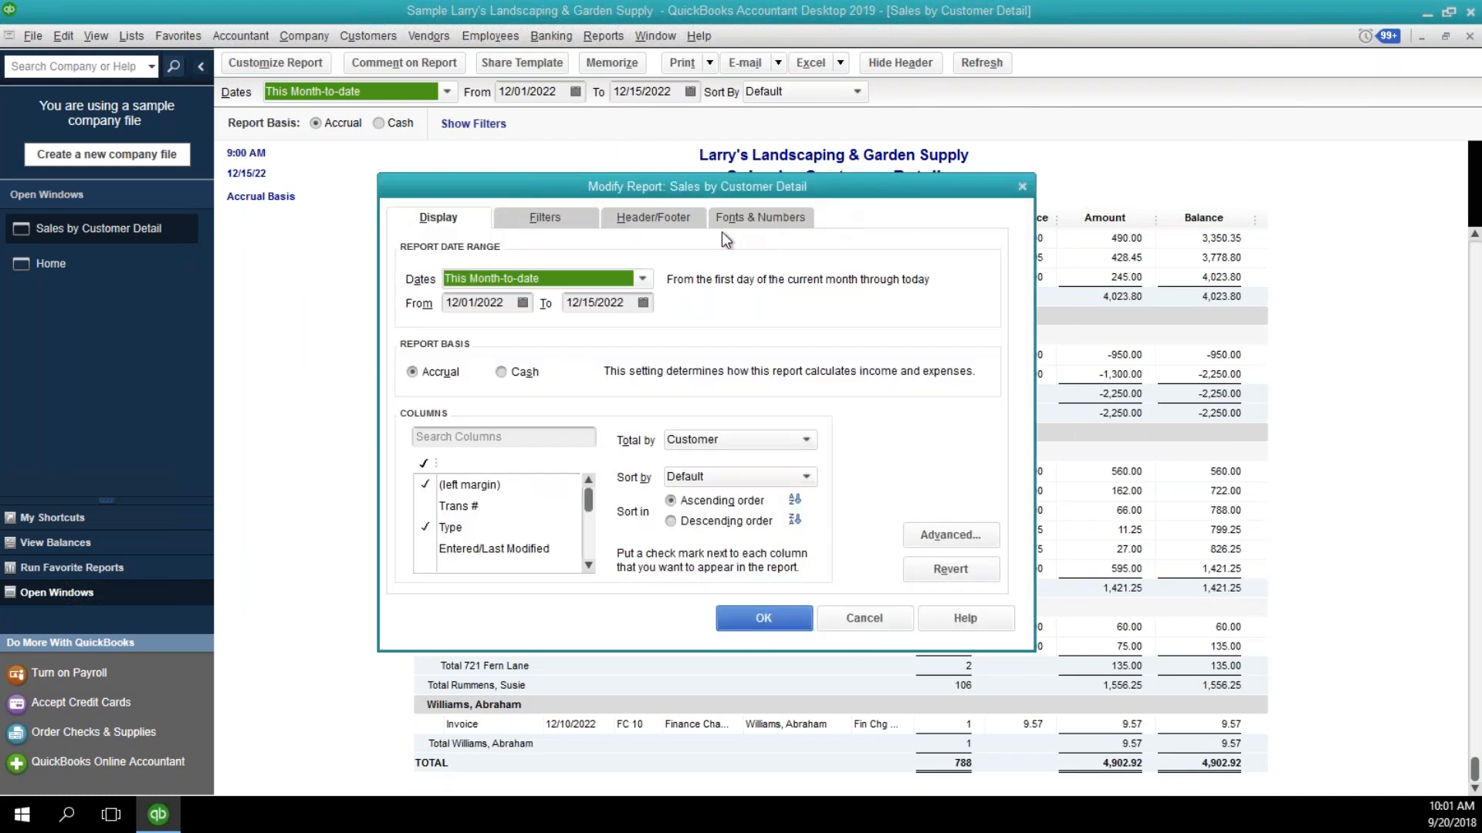
{"action": "left_click", "coordinate": [672, 224]}
{"action": "left_click", "coordinate": [680, 305]}
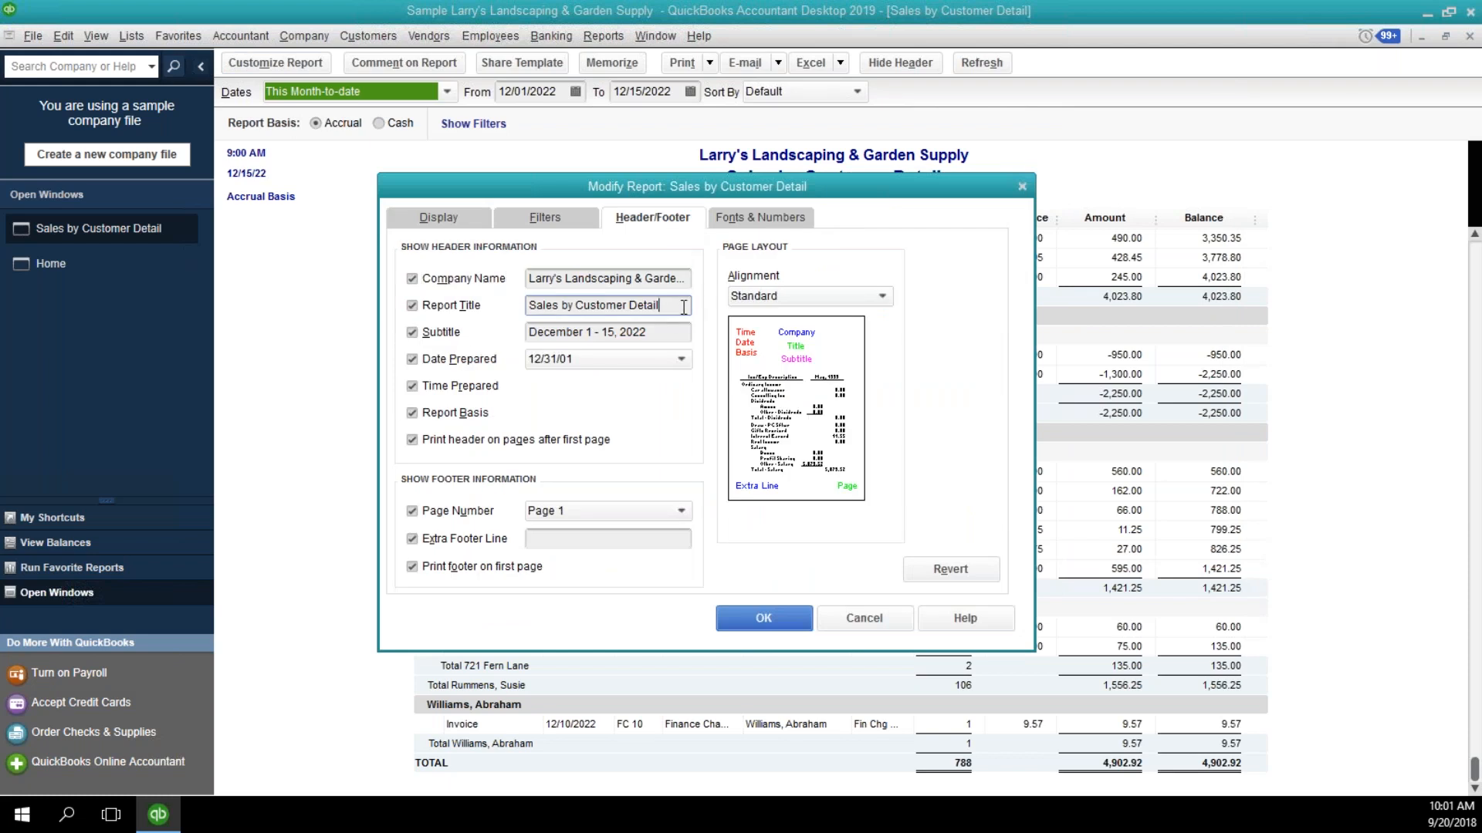
{"action": "type", "text": "for Re"}
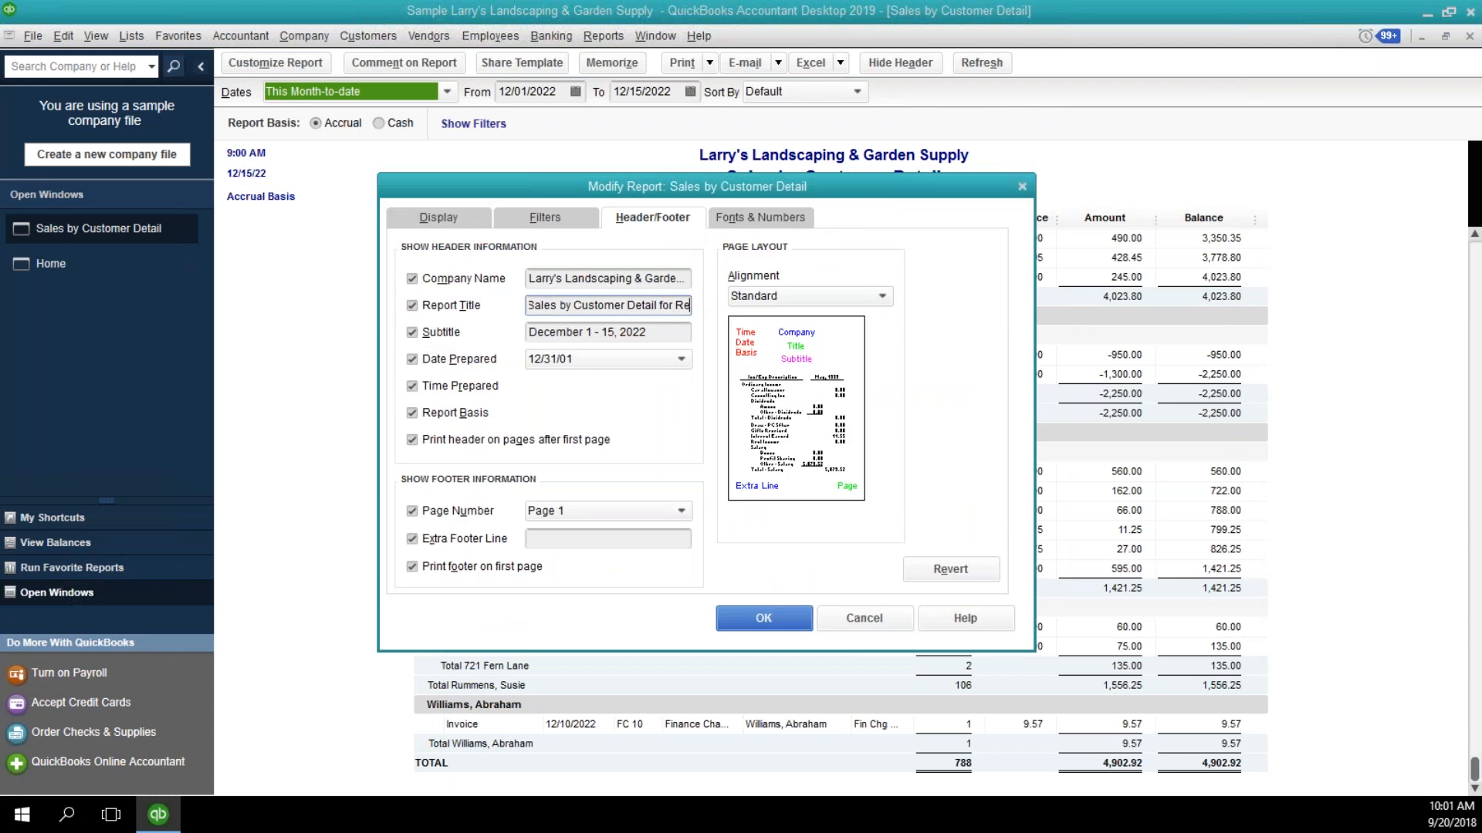
{"action": "type", "text": "sidential Customer"}
{"action": "key", "text": "Tab"}
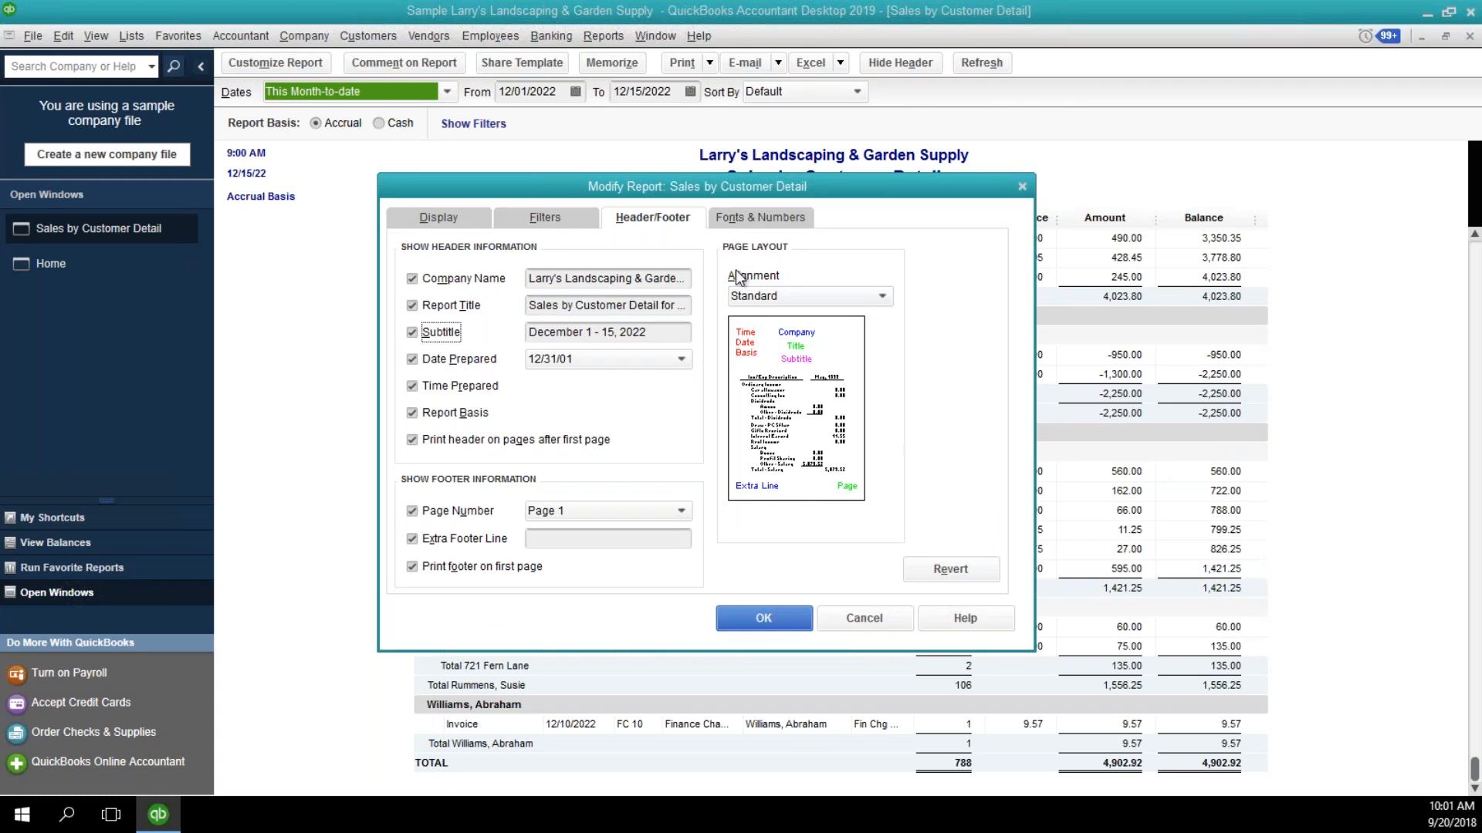
{"action": "left_click", "coordinate": [764, 617]}
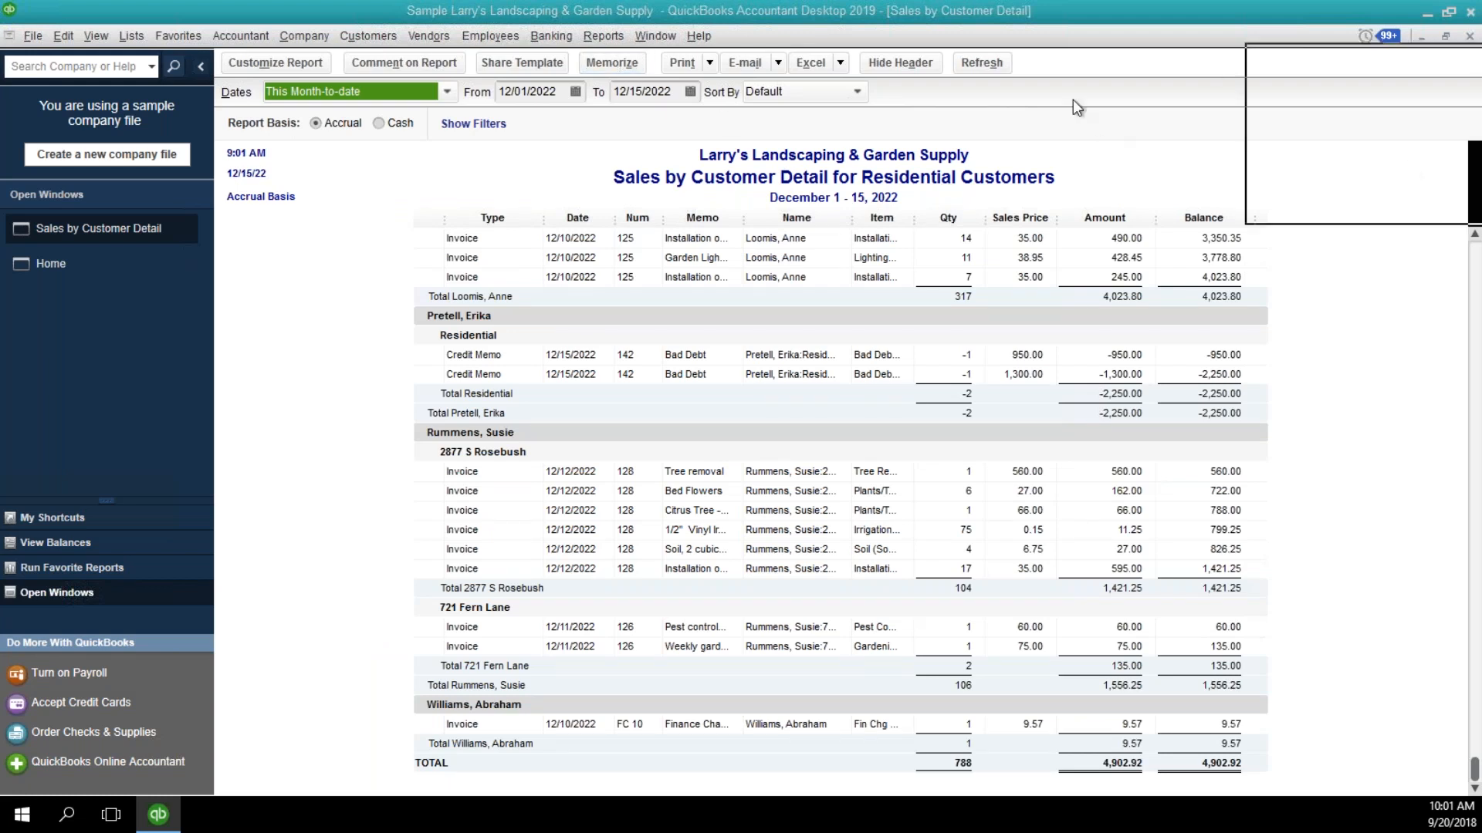
Memorize the residential sales report in the Customers memorized report group, keeping its title as the name, and close the report.
{"action": "left_click", "coordinate": [389, 332]}
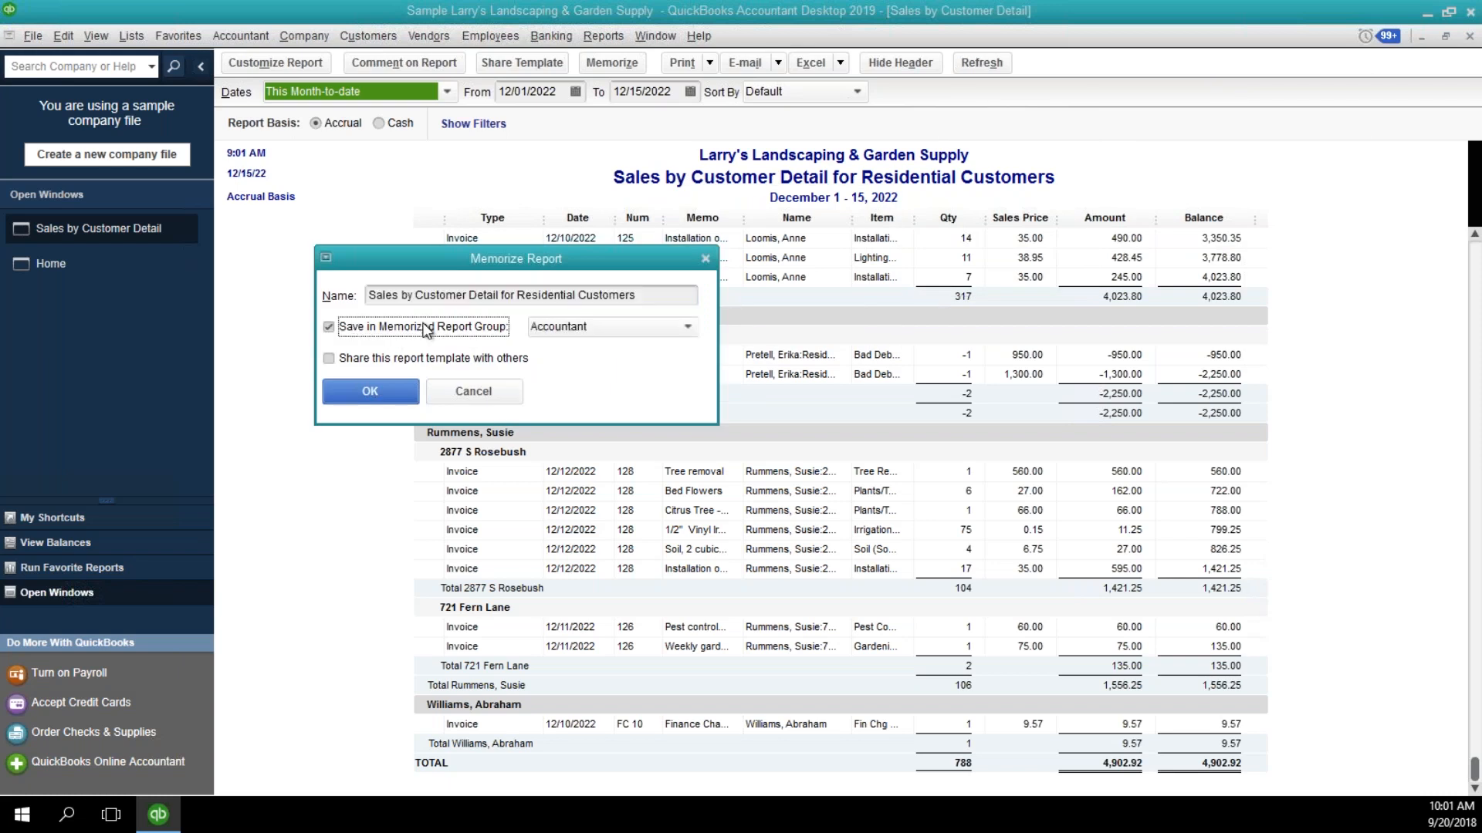
{"action": "left_click", "coordinate": [563, 331]}
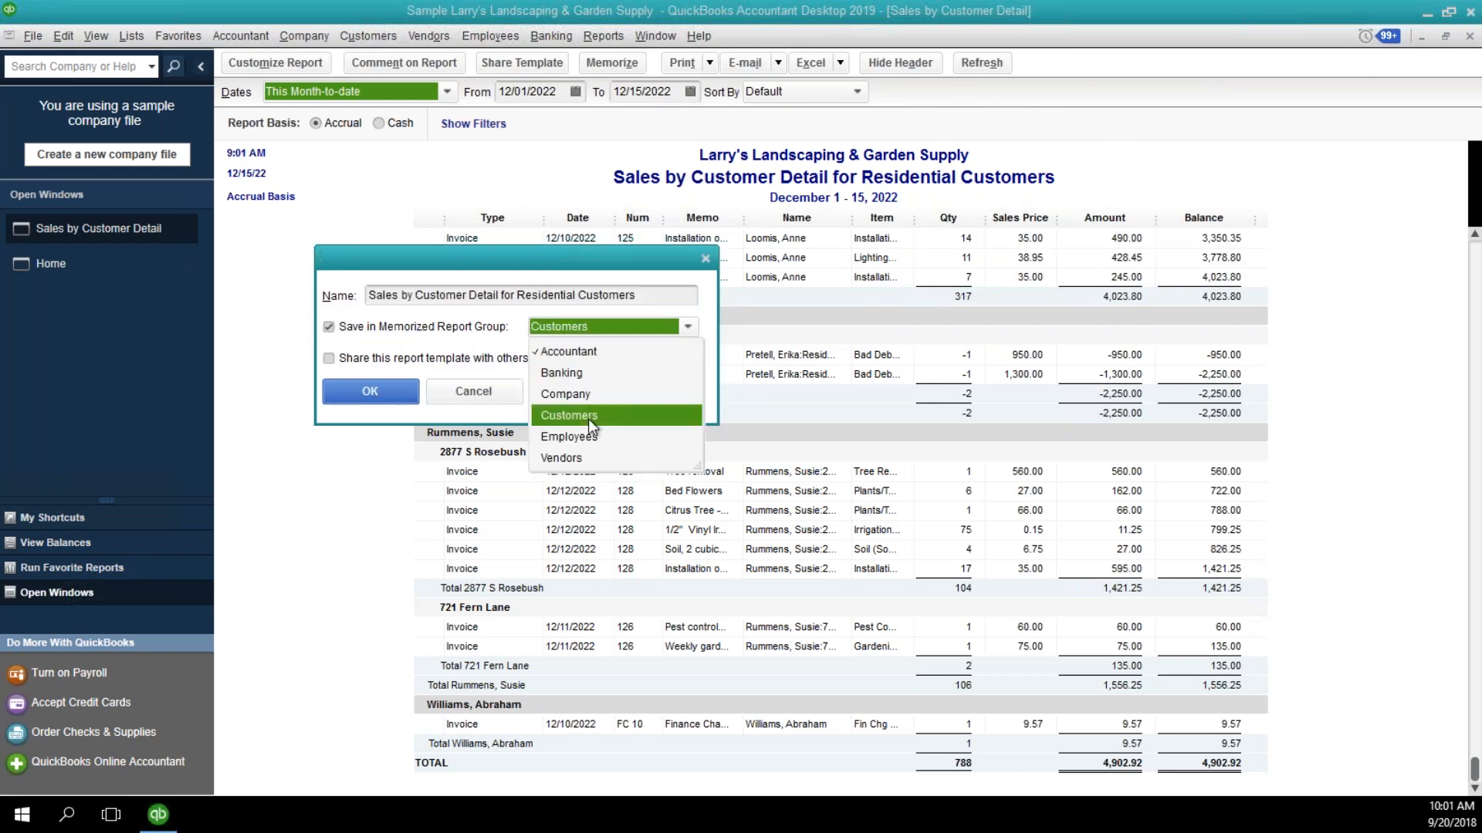
{"action": "left_click", "coordinate": [588, 419]}
{"action": "left_click", "coordinate": [384, 391]}
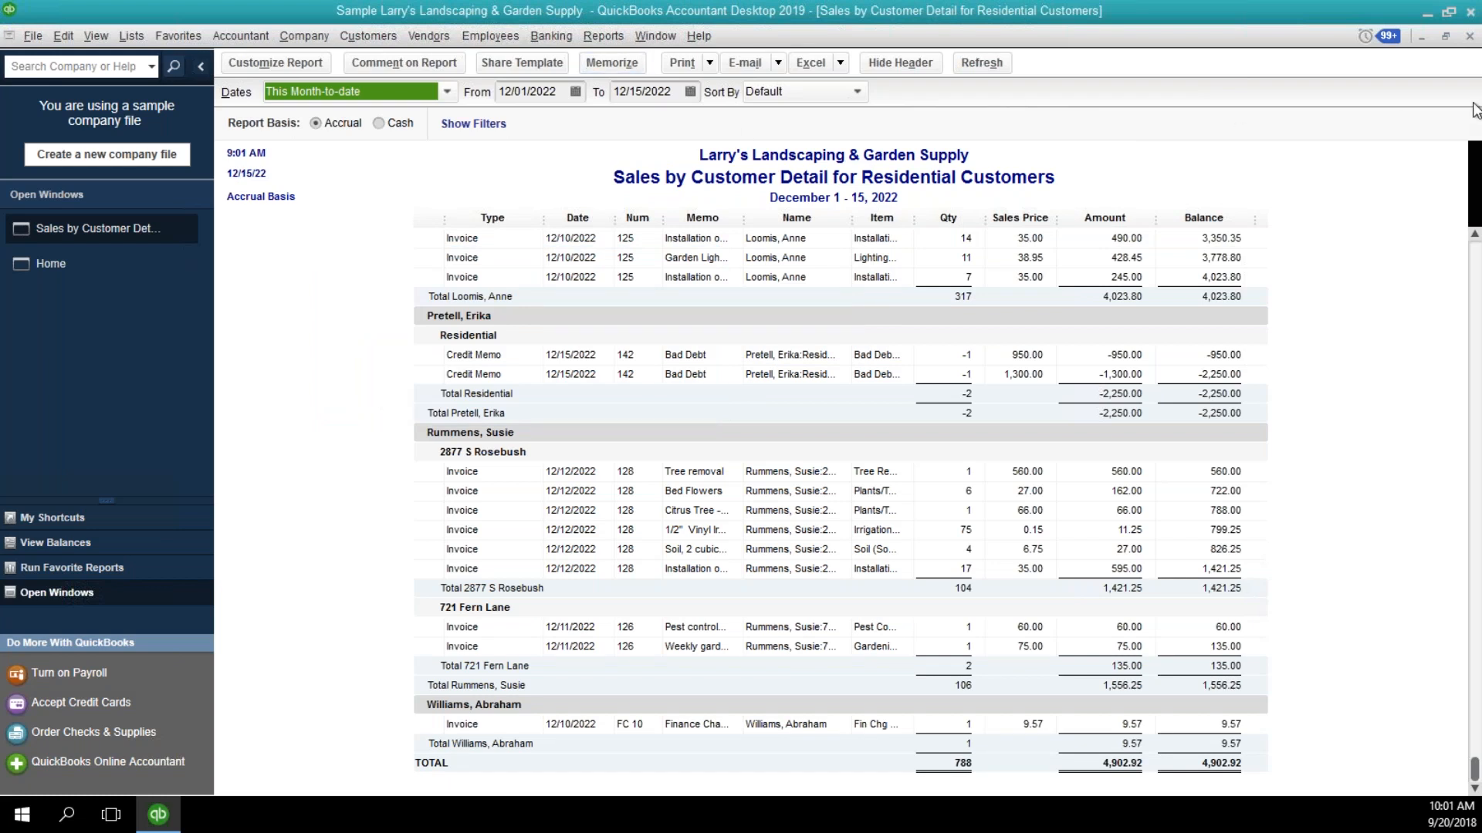
{"action": "left_click", "coordinate": [1467, 40]}
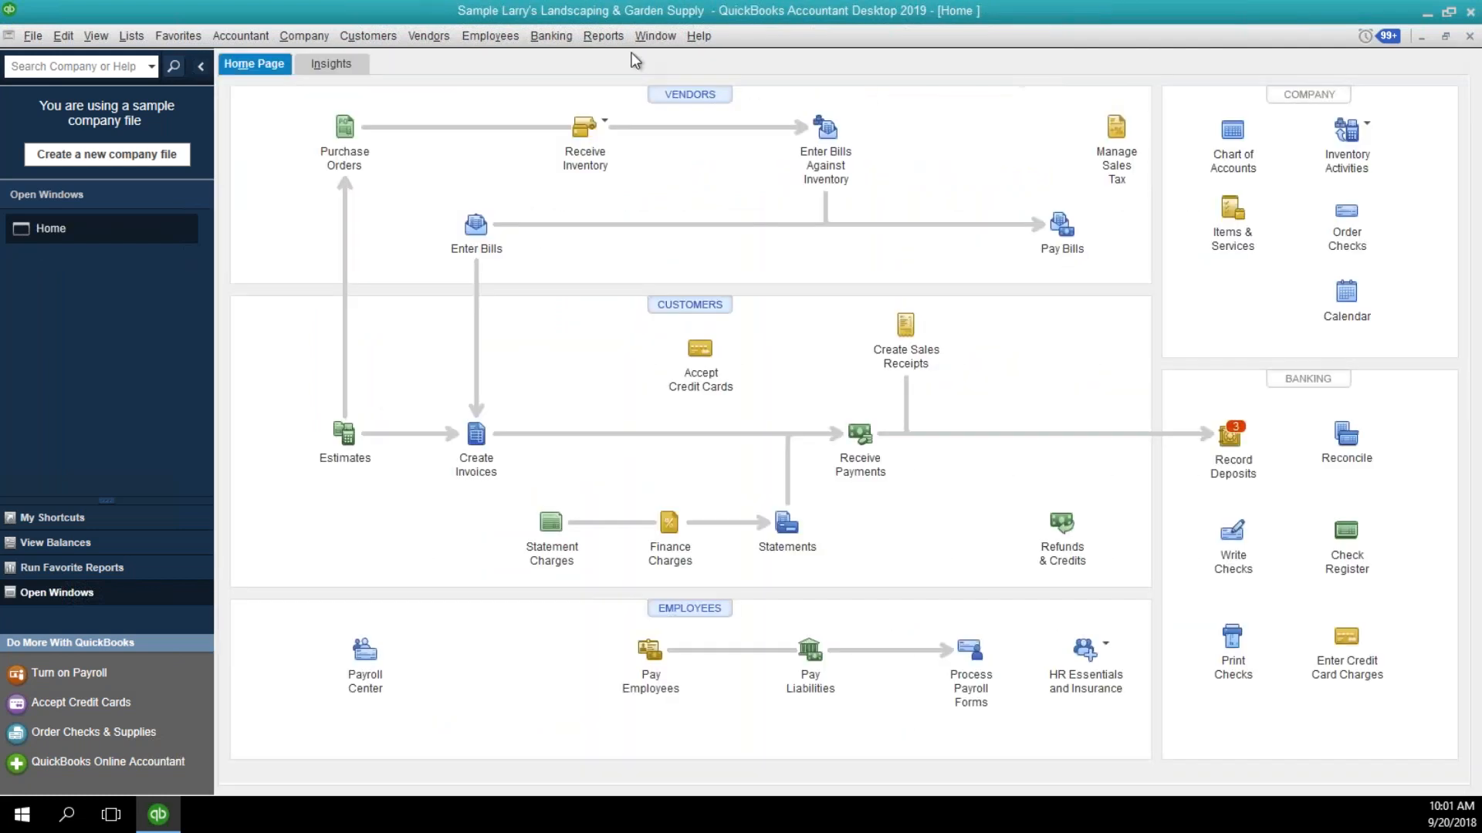
Open the memorized report "Sales by Customer Detail for Residential Customers" from the Customers group.
{"action": "left_click", "coordinate": [588, 35]}
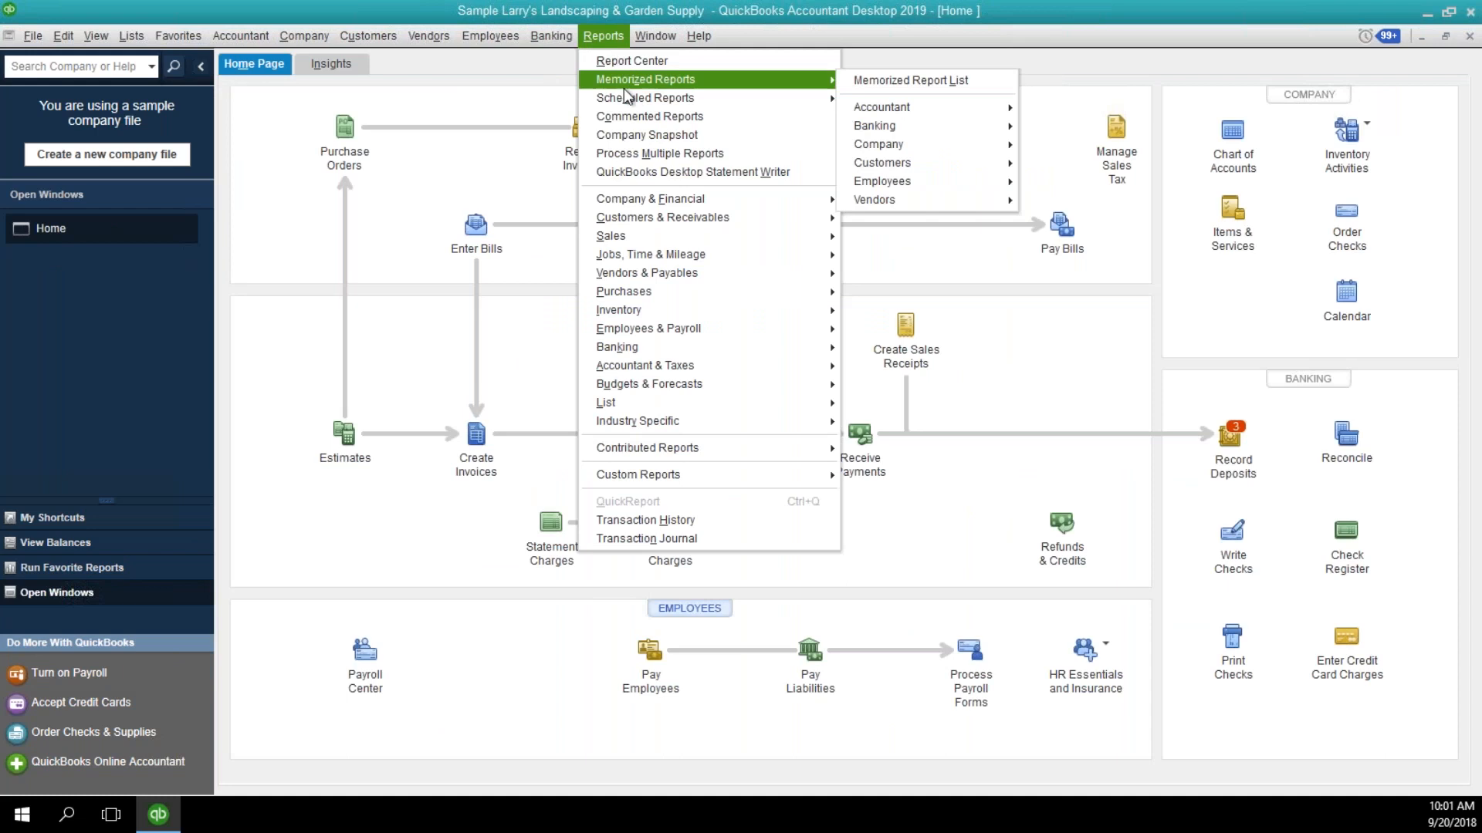
{"action": "mouse_move", "coordinate": [686, 80]}
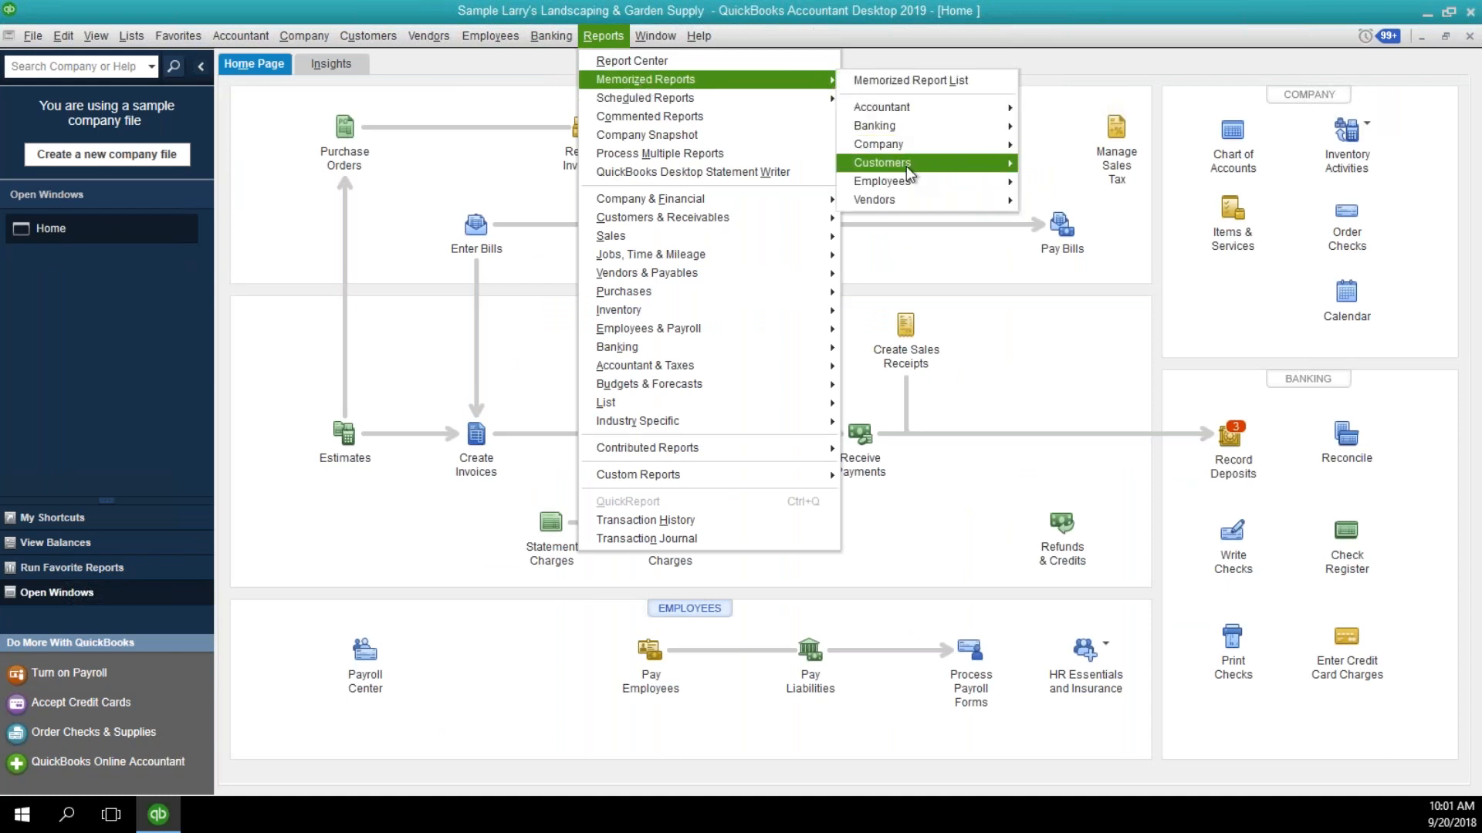
{"action": "mouse_move", "coordinate": [906, 165]}
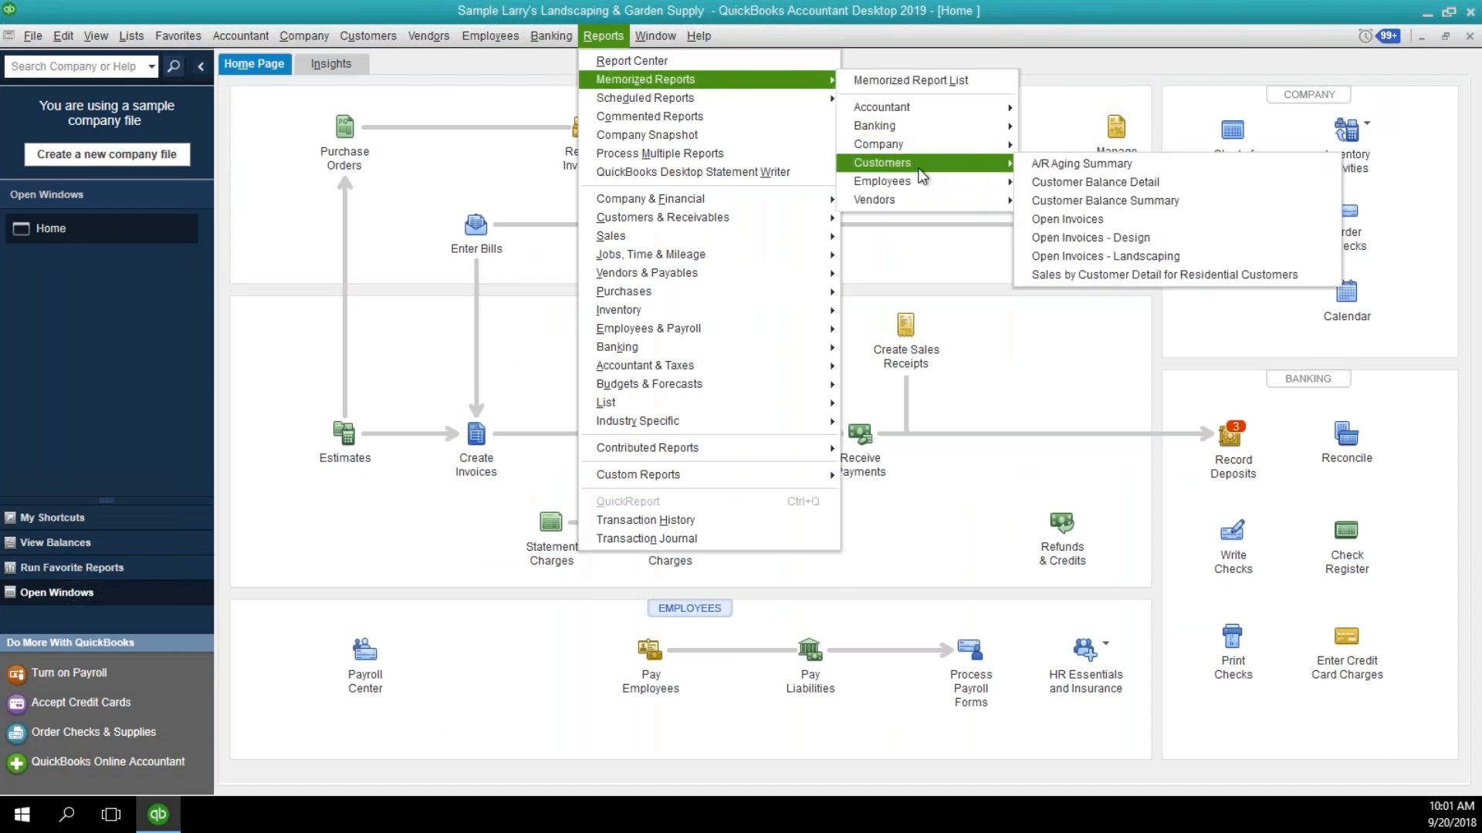
{"action": "left_click", "coordinate": [1072, 275]}
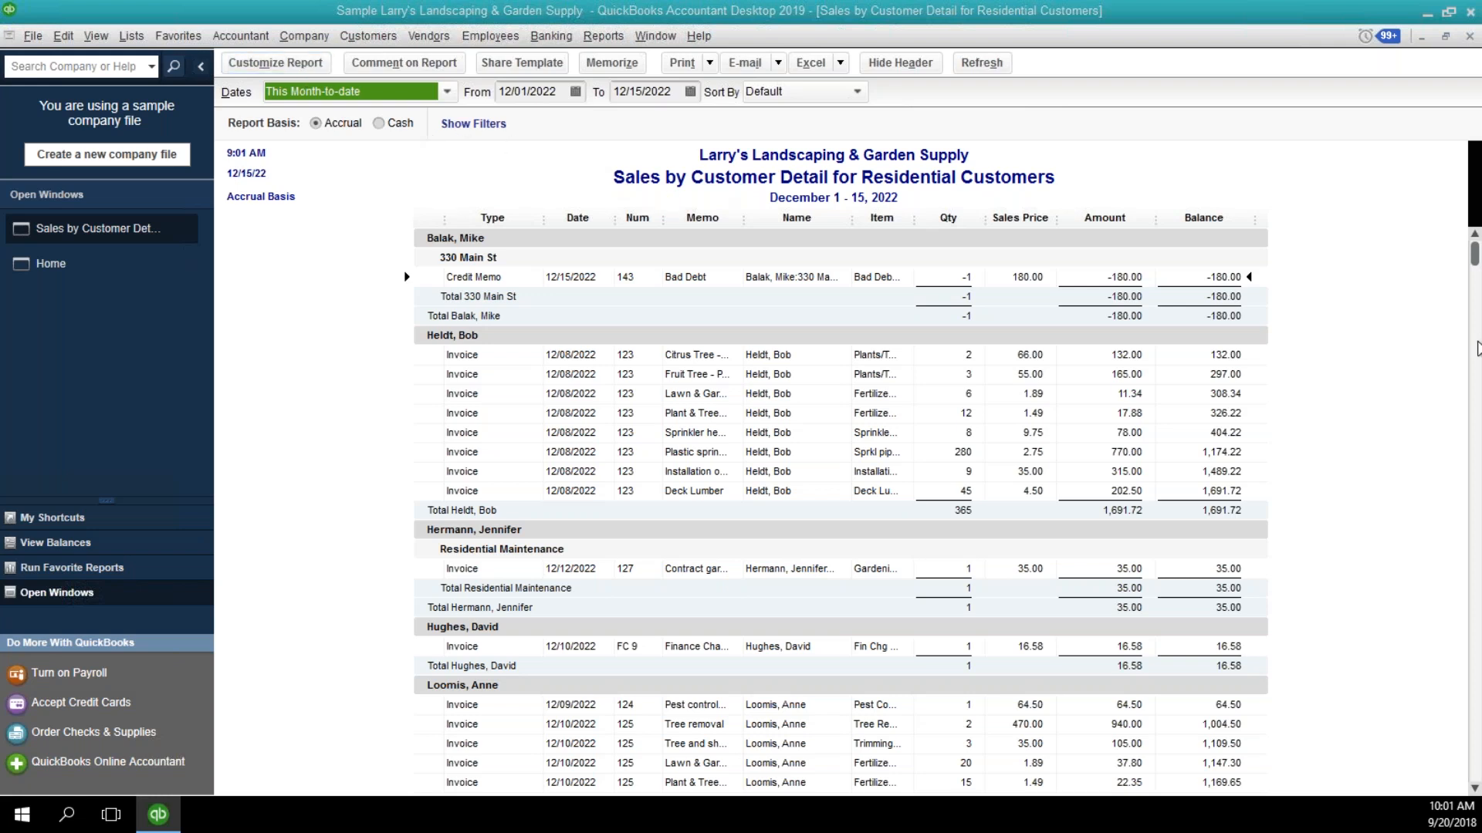
Change the report's Customer Type filter to Manufacturing.
{"action": "left_click_drag", "start_coordinate": [1478, 87], "coordinate": [417, 190]}
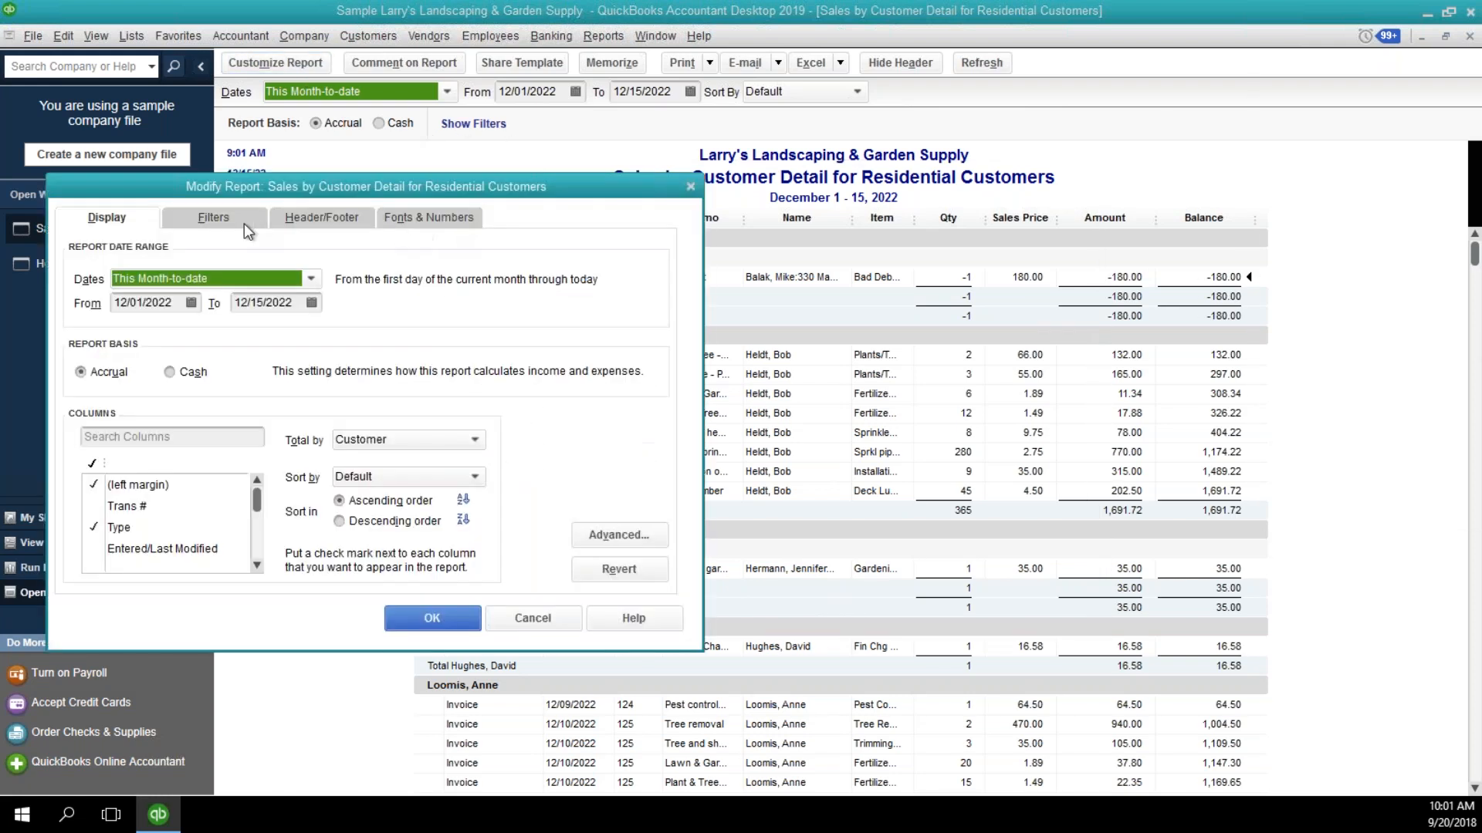
{"action": "left_click", "coordinate": [253, 222]}
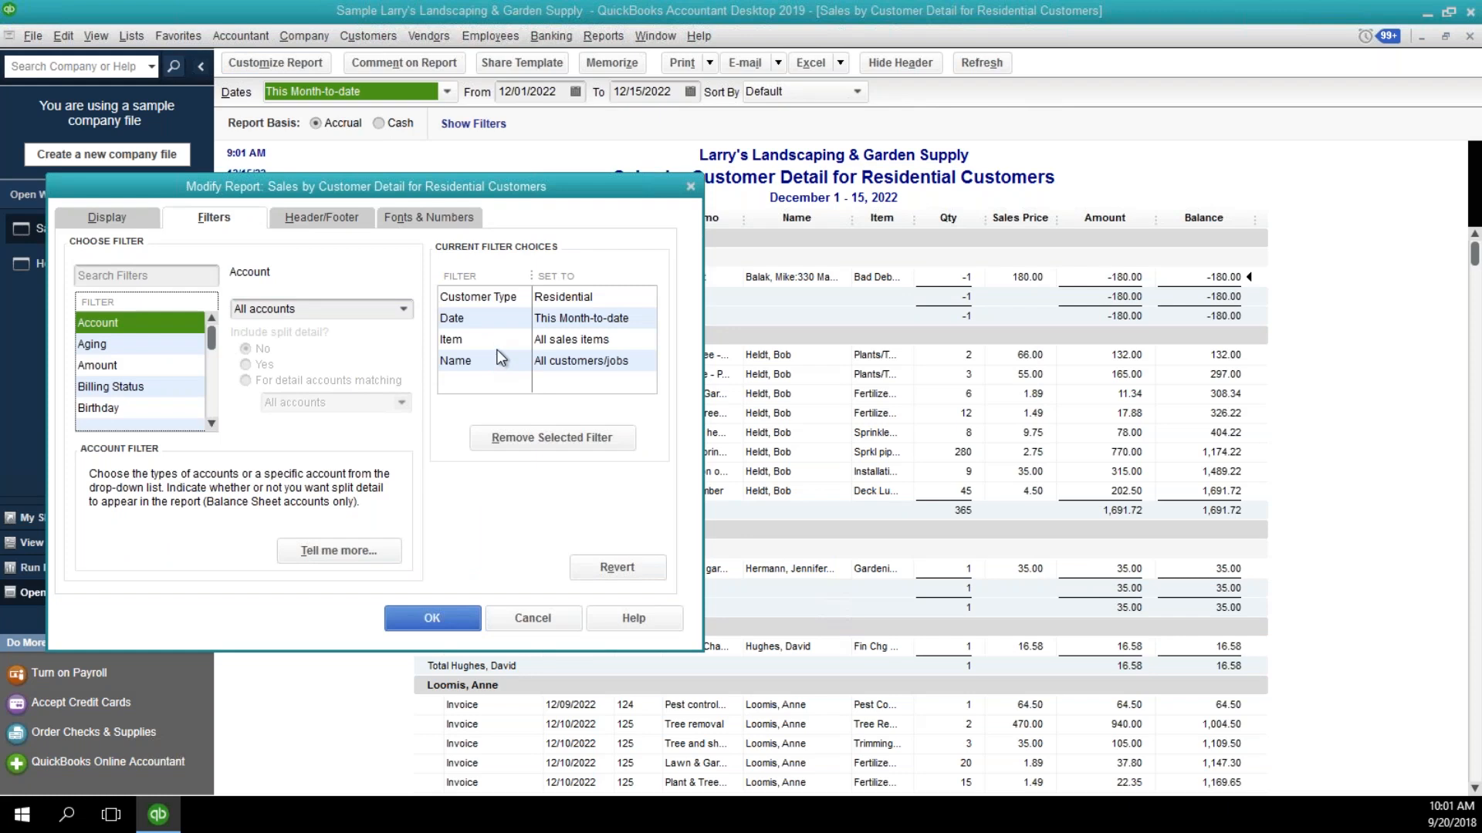
{"action": "left_click_drag", "start_coordinate": [502, 186], "coordinate": [682, 166]}
{"action": "left_click", "coordinate": [642, 278]}
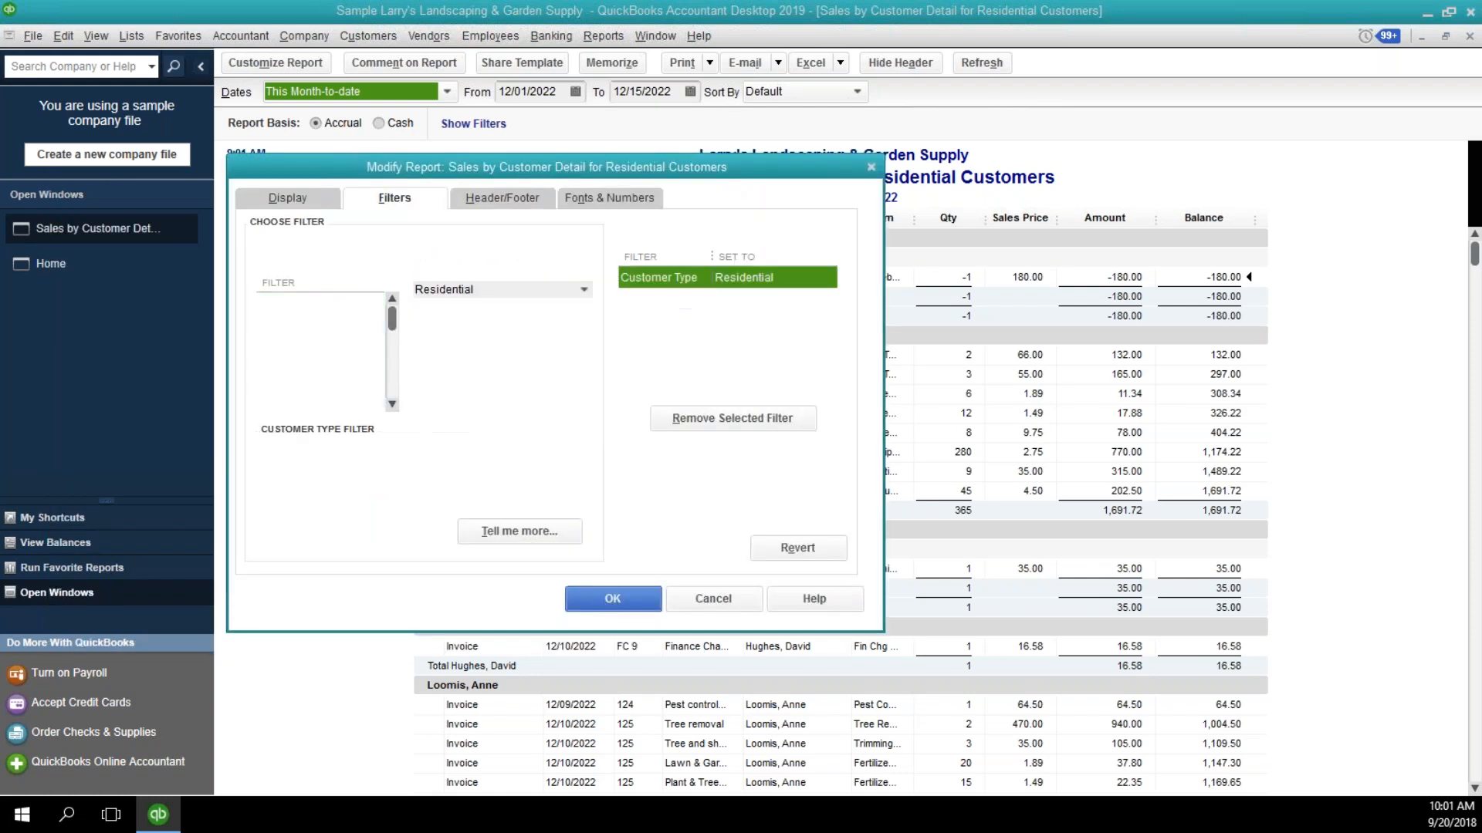
{"action": "left_click", "coordinate": [588, 290]}
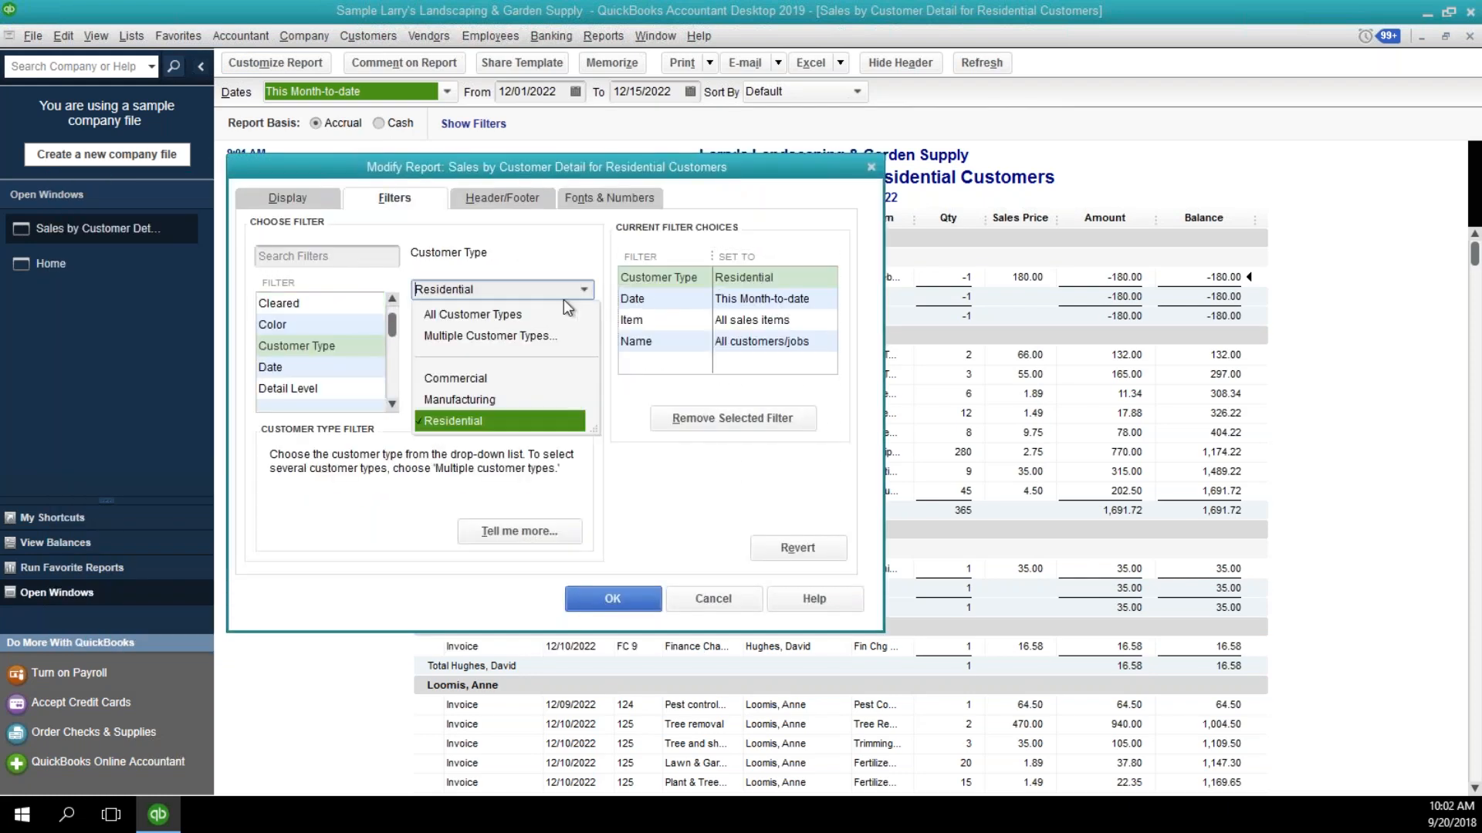
{"action": "left_click", "coordinate": [478, 400]}
{"action": "left_click", "coordinate": [599, 599]}
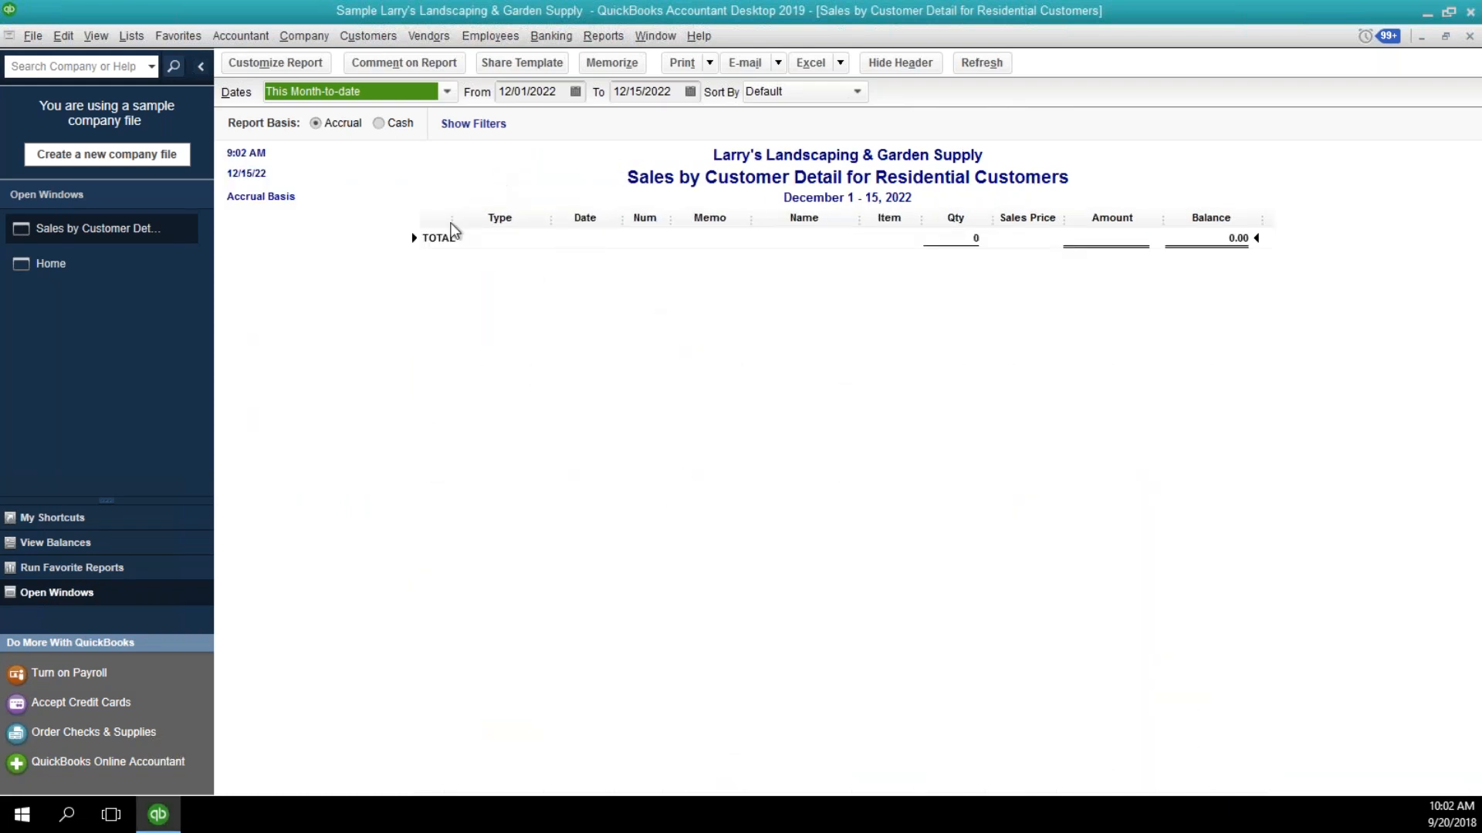
Set the report's date range to All, review its transactions, and close the report.
{"action": "key", "text": "a"}
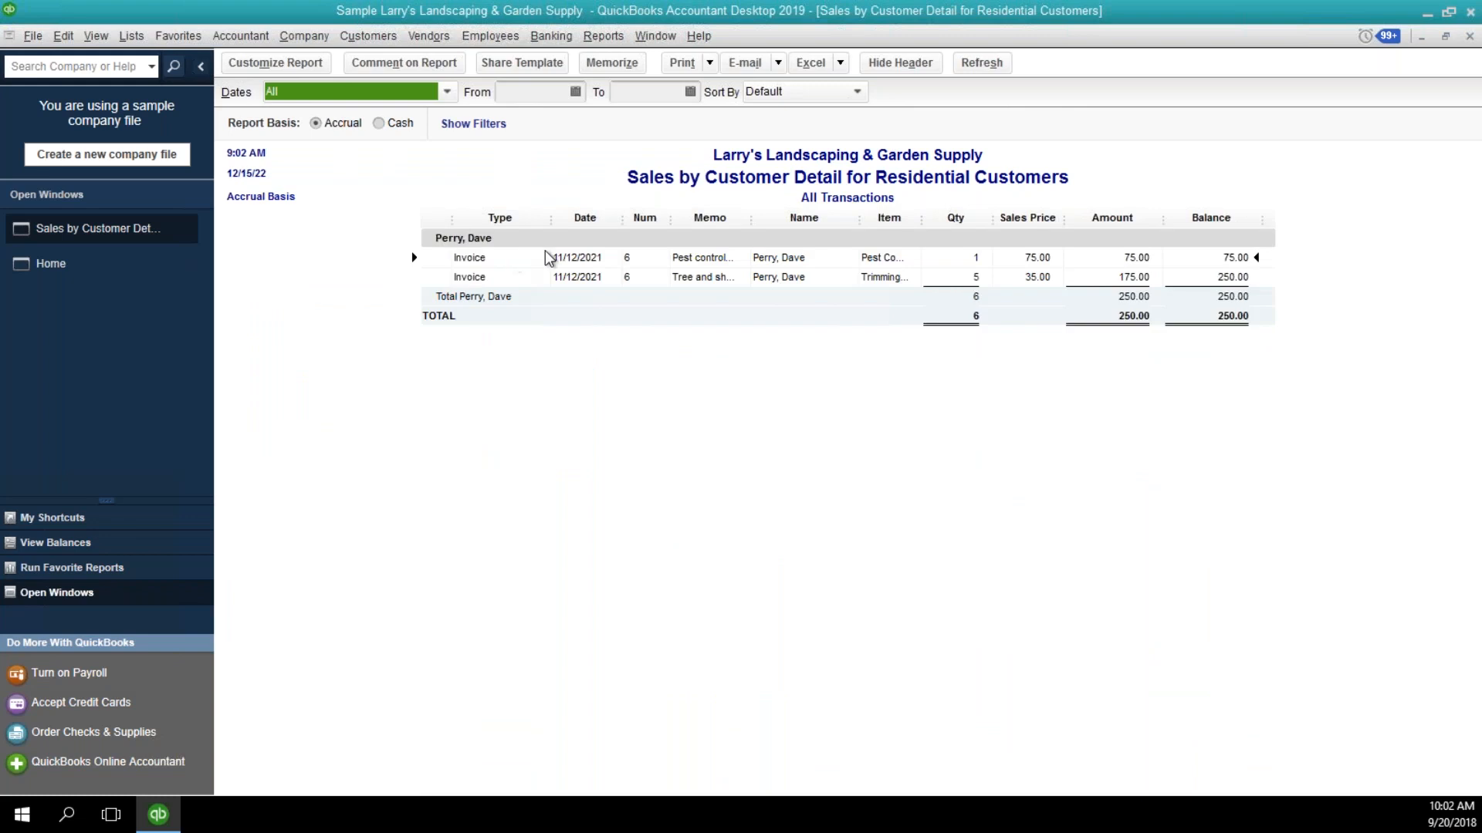
{"action": "left_click", "coordinate": [766, 276]}
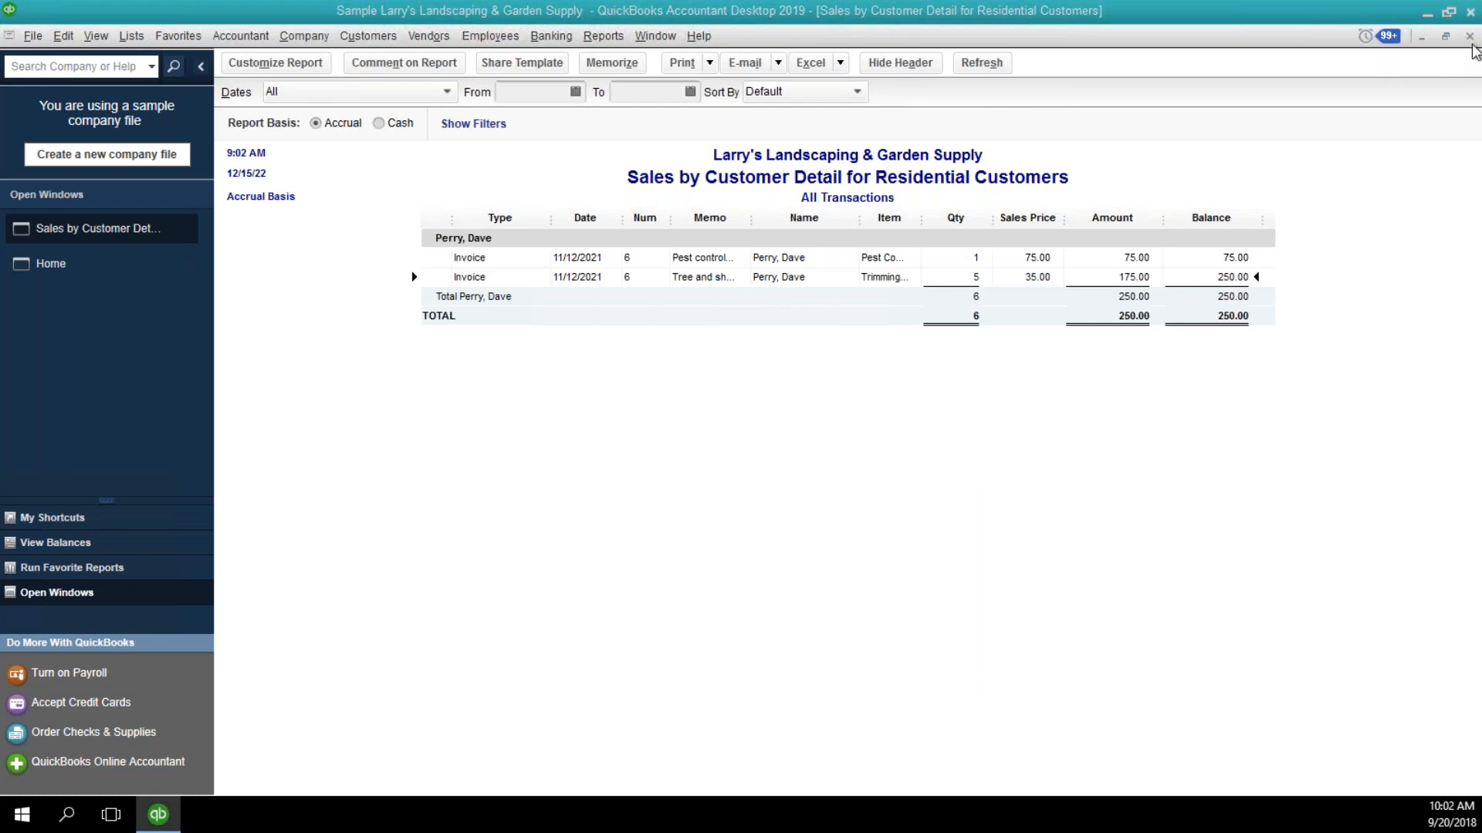
{"action": "left_click", "coordinate": [1470, 36]}
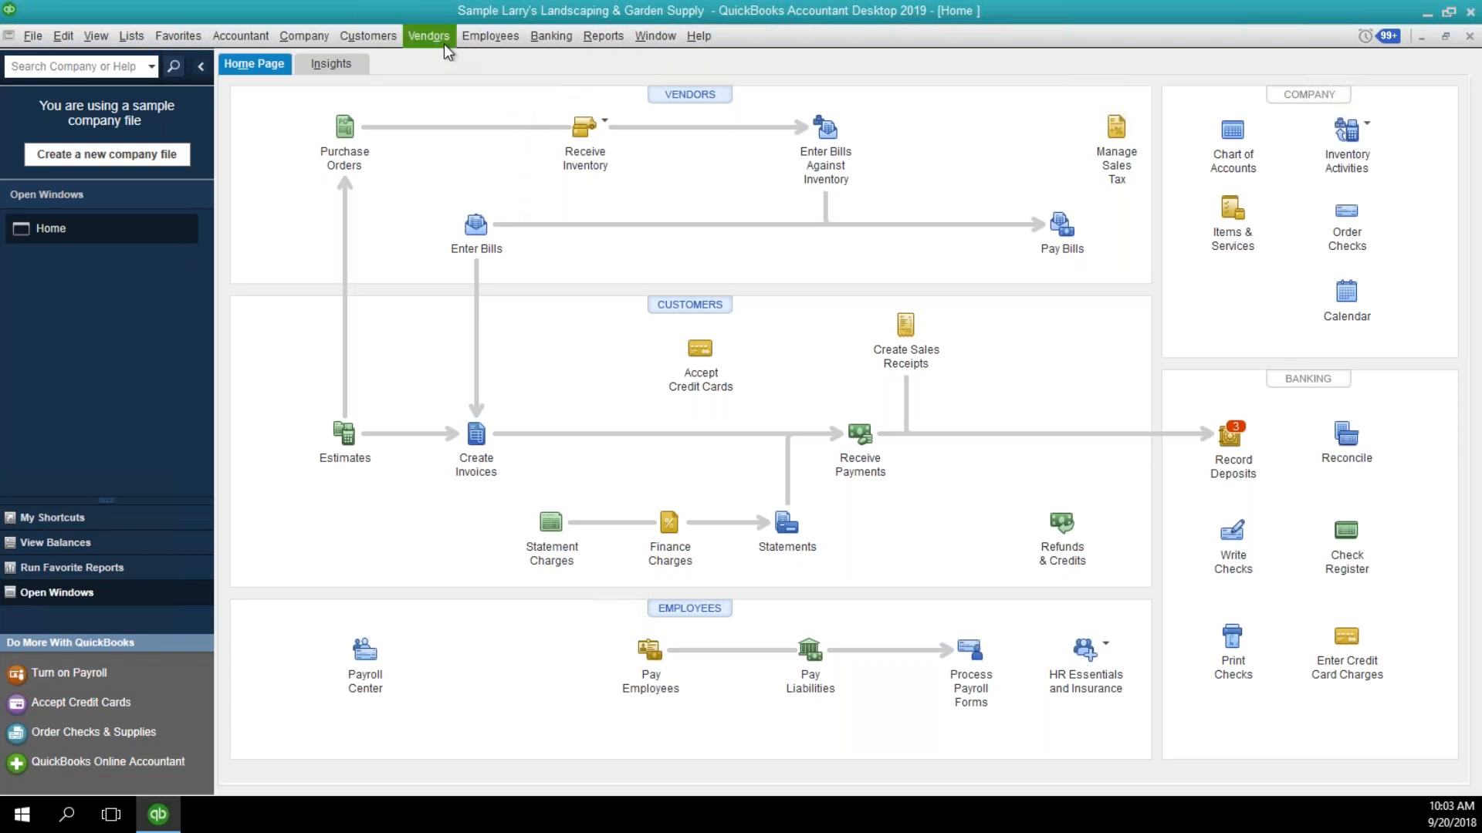
Start an inventory adjustment of type Quantity and add the Sprinkler Hds item to it.
{"action": "left_click", "coordinate": [1343, 133]}
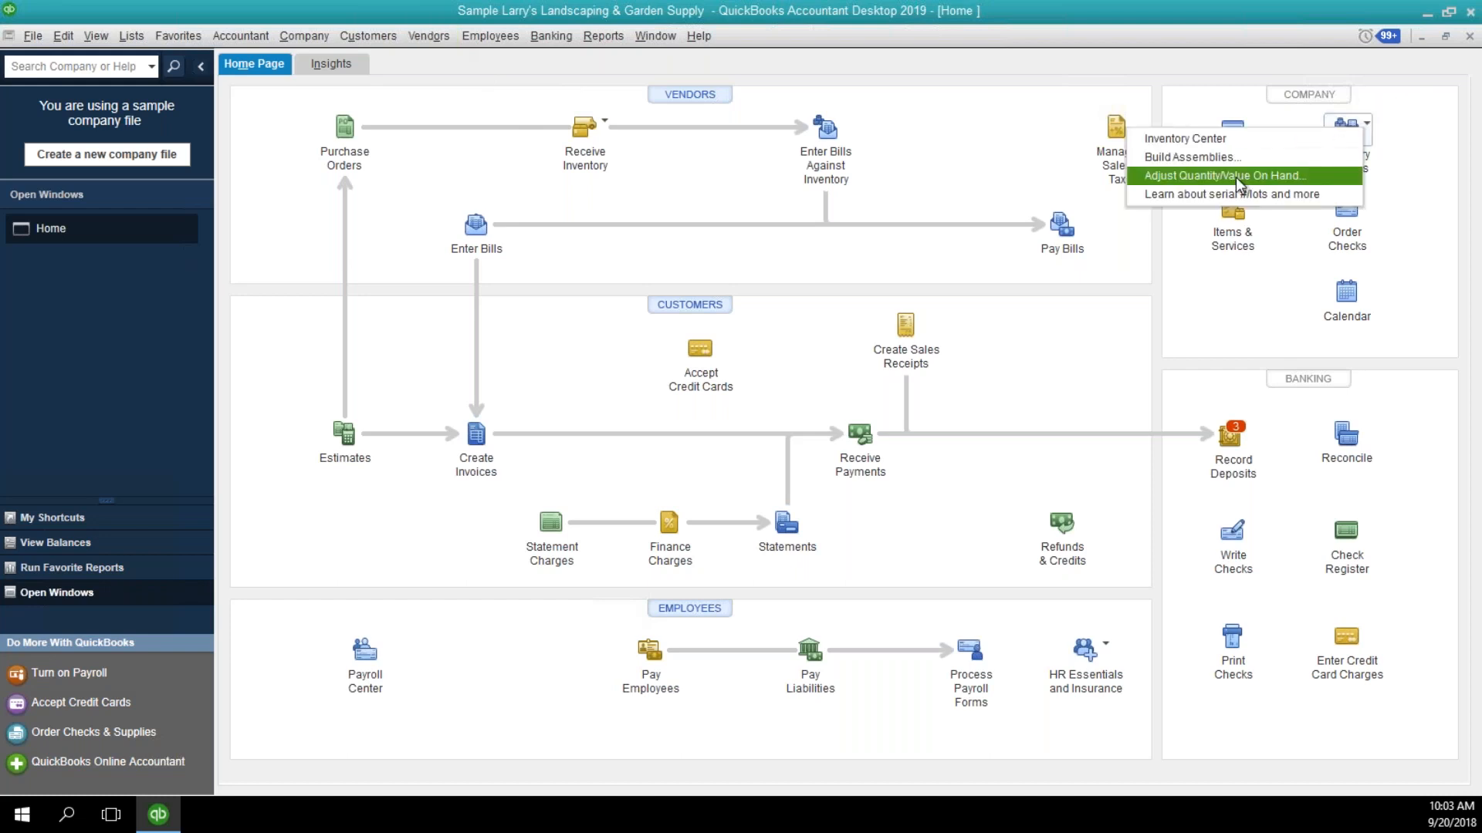
{"action": "left_click", "coordinate": [1234, 176]}
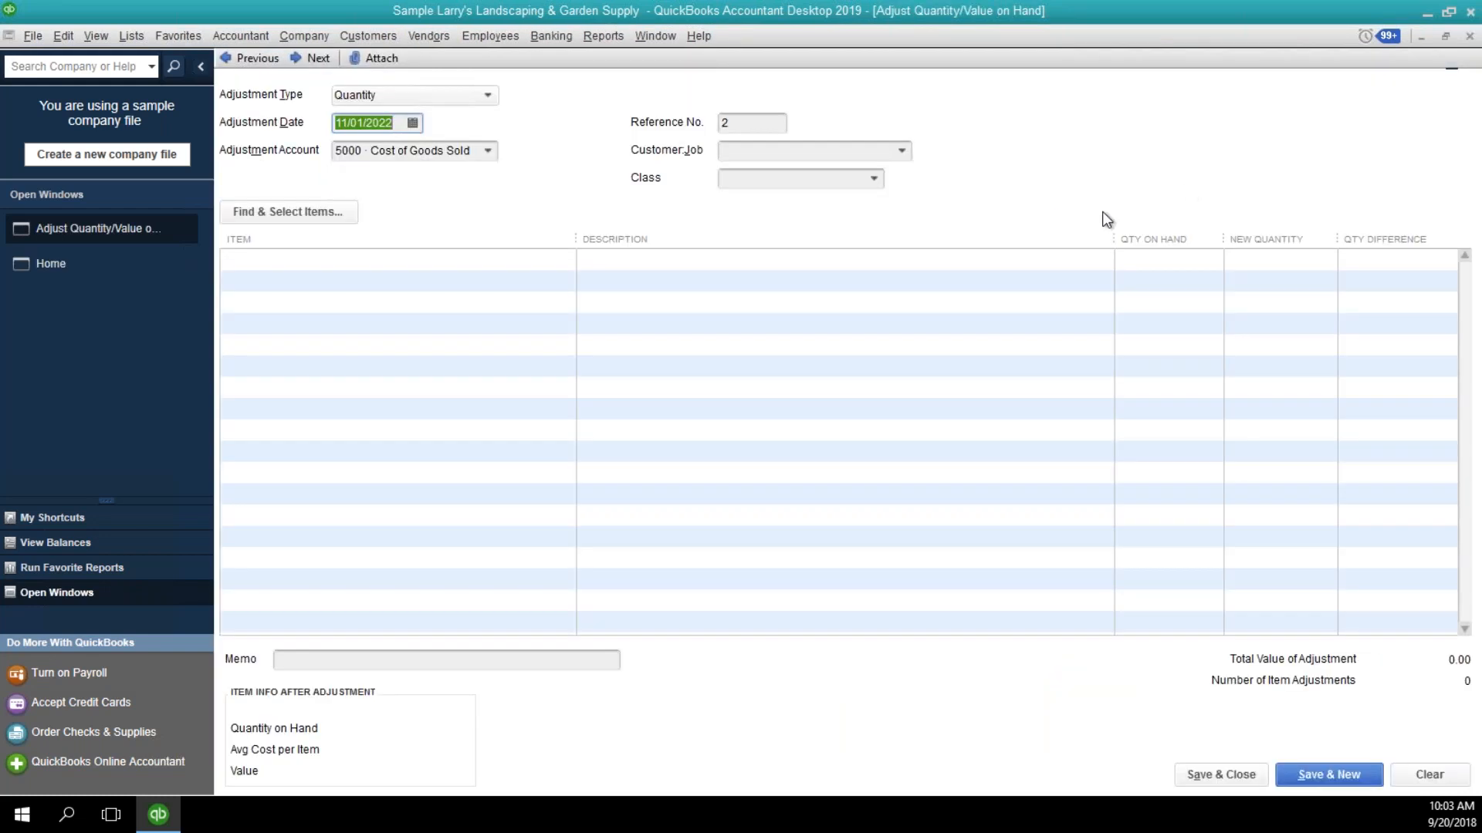
{"action": "left_click", "coordinate": [491, 94]}
{"action": "left_click", "coordinate": [492, 95]}
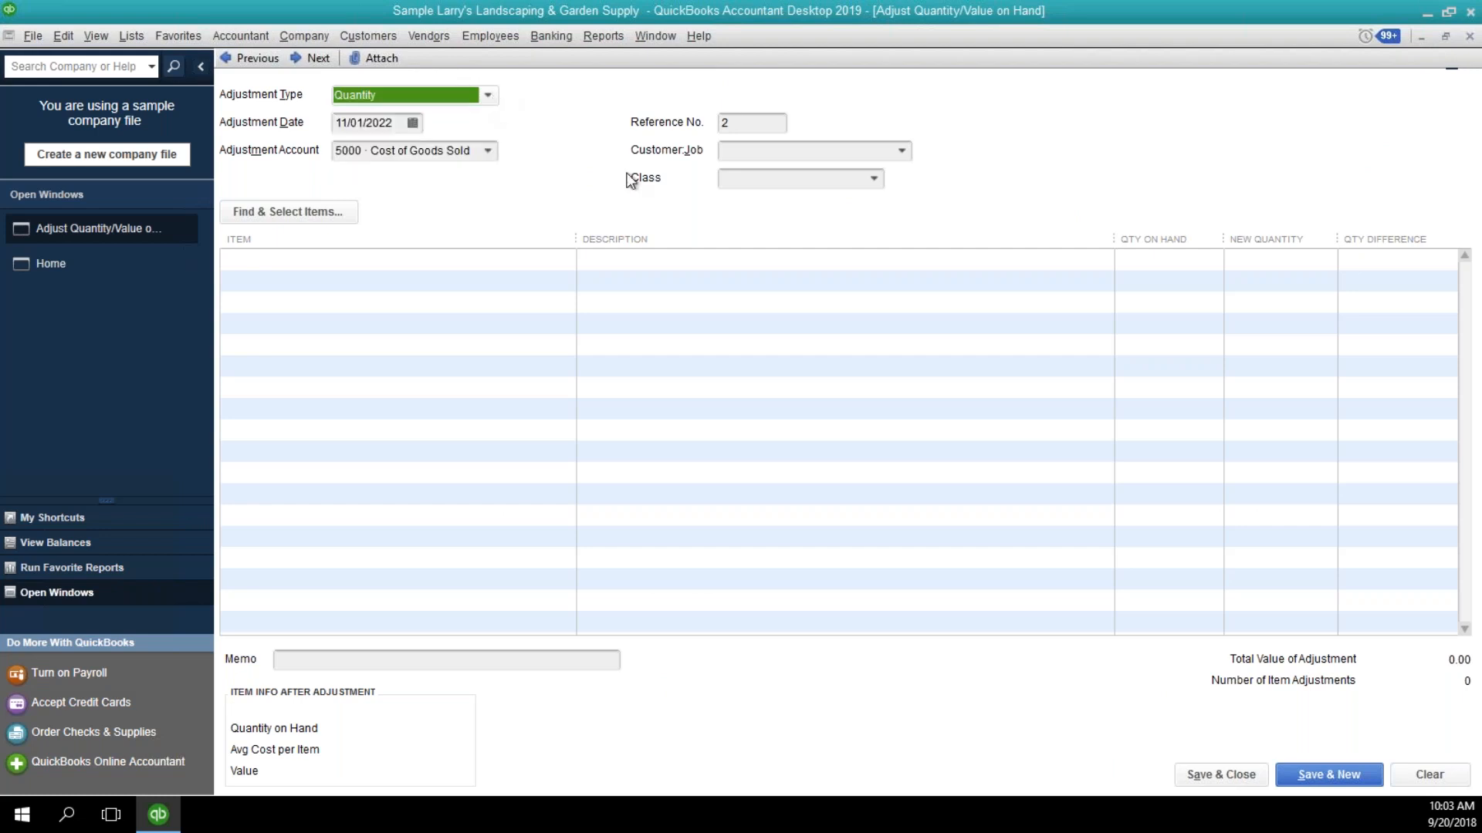
{"action": "left_click", "coordinate": [295, 216]}
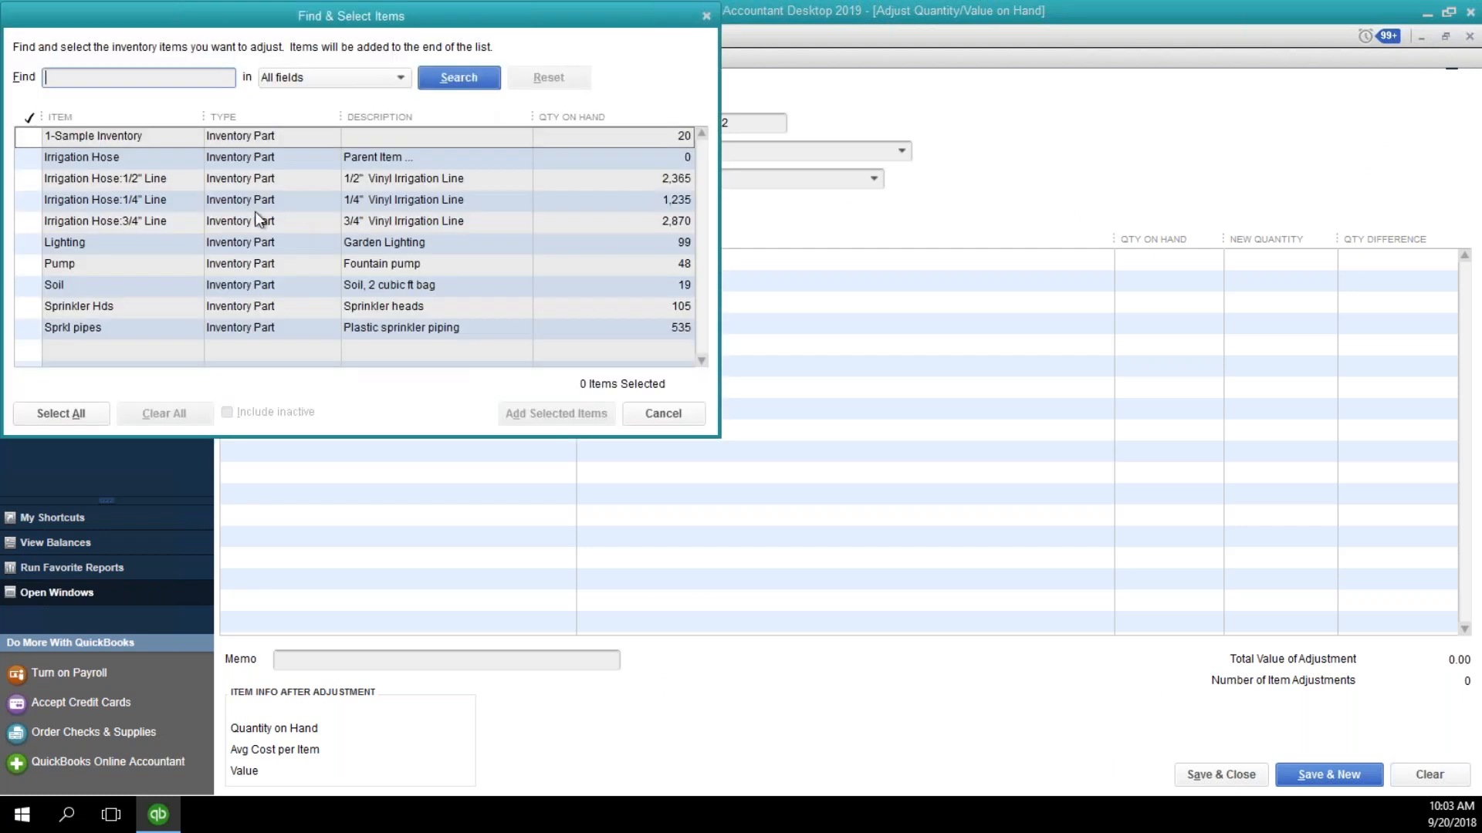
{"action": "left_click", "coordinate": [27, 307]}
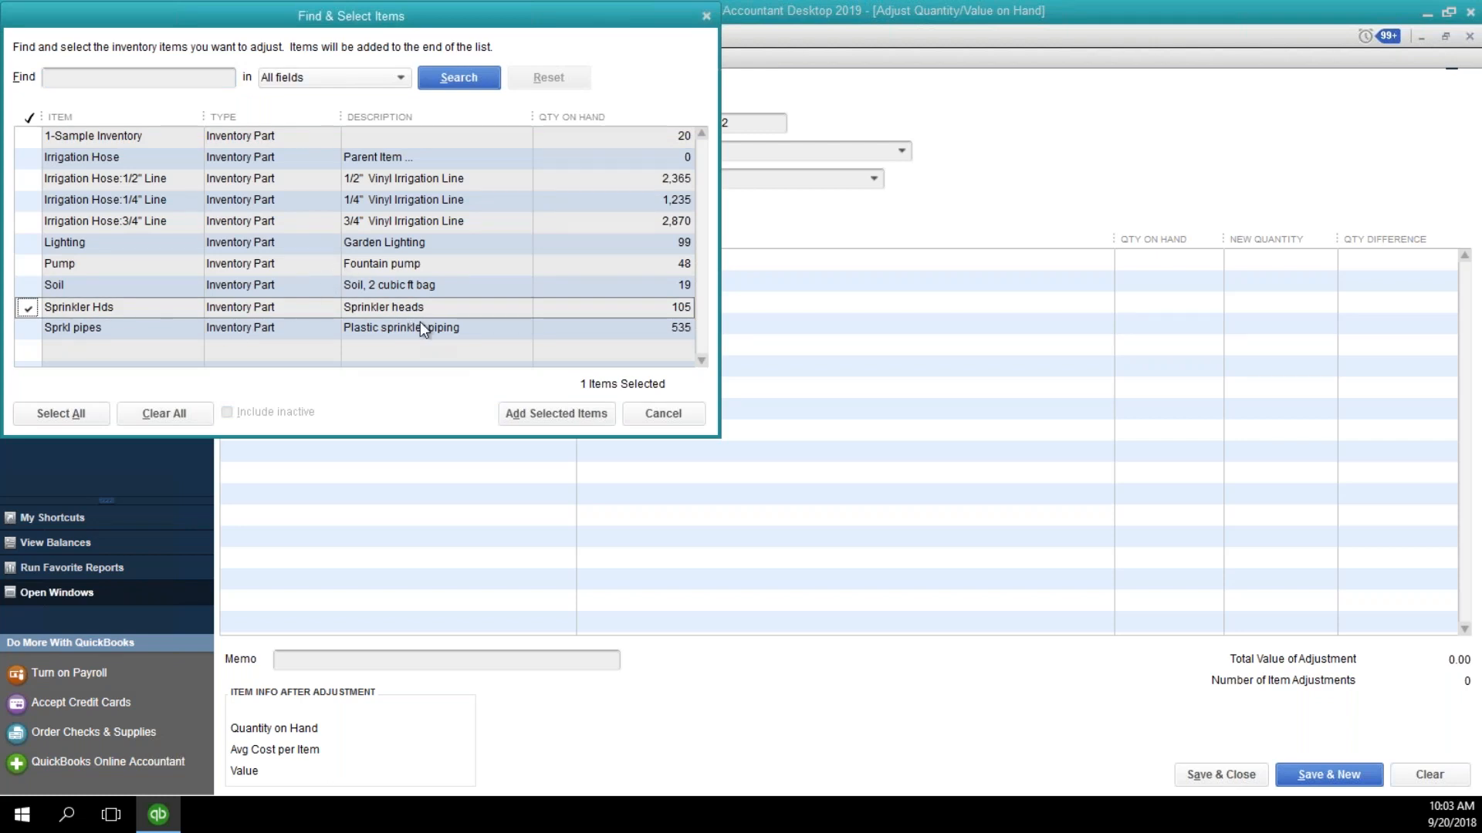
{"action": "left_click", "coordinate": [532, 414]}
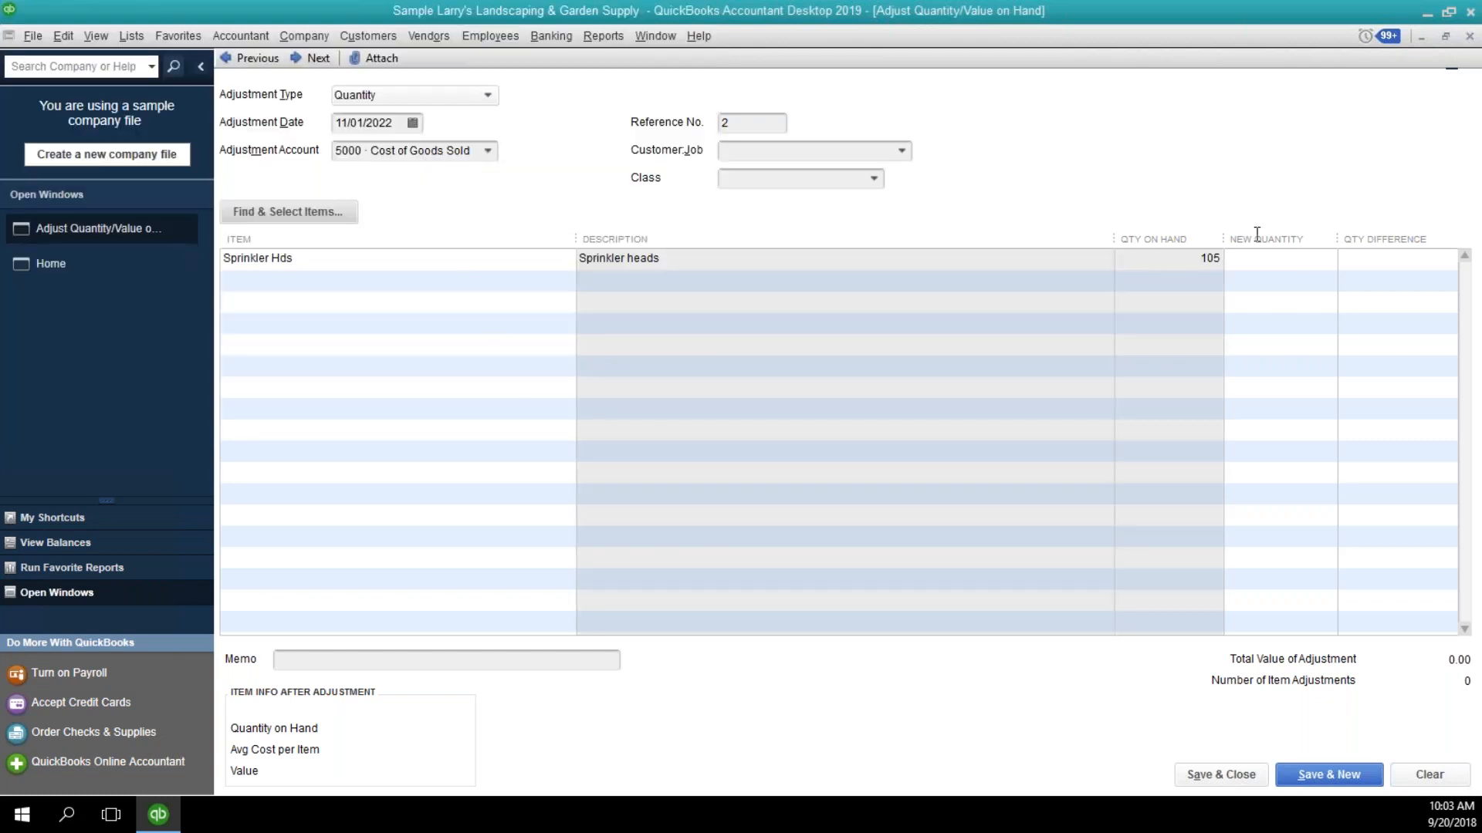
Set the new quantity of Sprinkler Hds to 95 with adjustment account 6510 Charitable Contributions, and close the adjustment window.
{"action": "left_click", "coordinate": [1347, 259]}
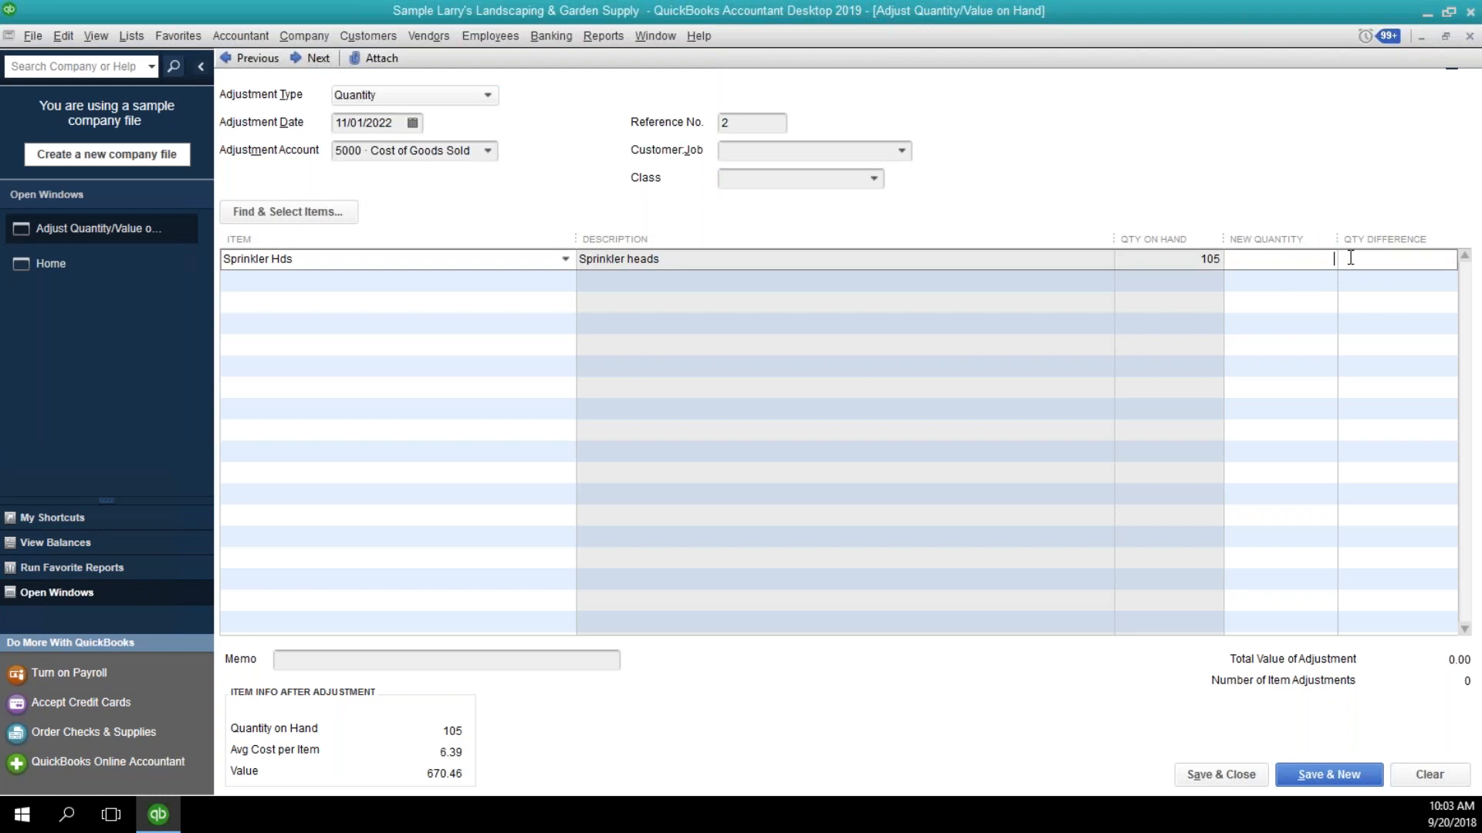
{"action": "left_click", "coordinate": [1269, 256]}
{"action": "type", "text": "95"}
{"action": "key", "text": "Tab"}
{"action": "left_click", "coordinate": [488, 152]}
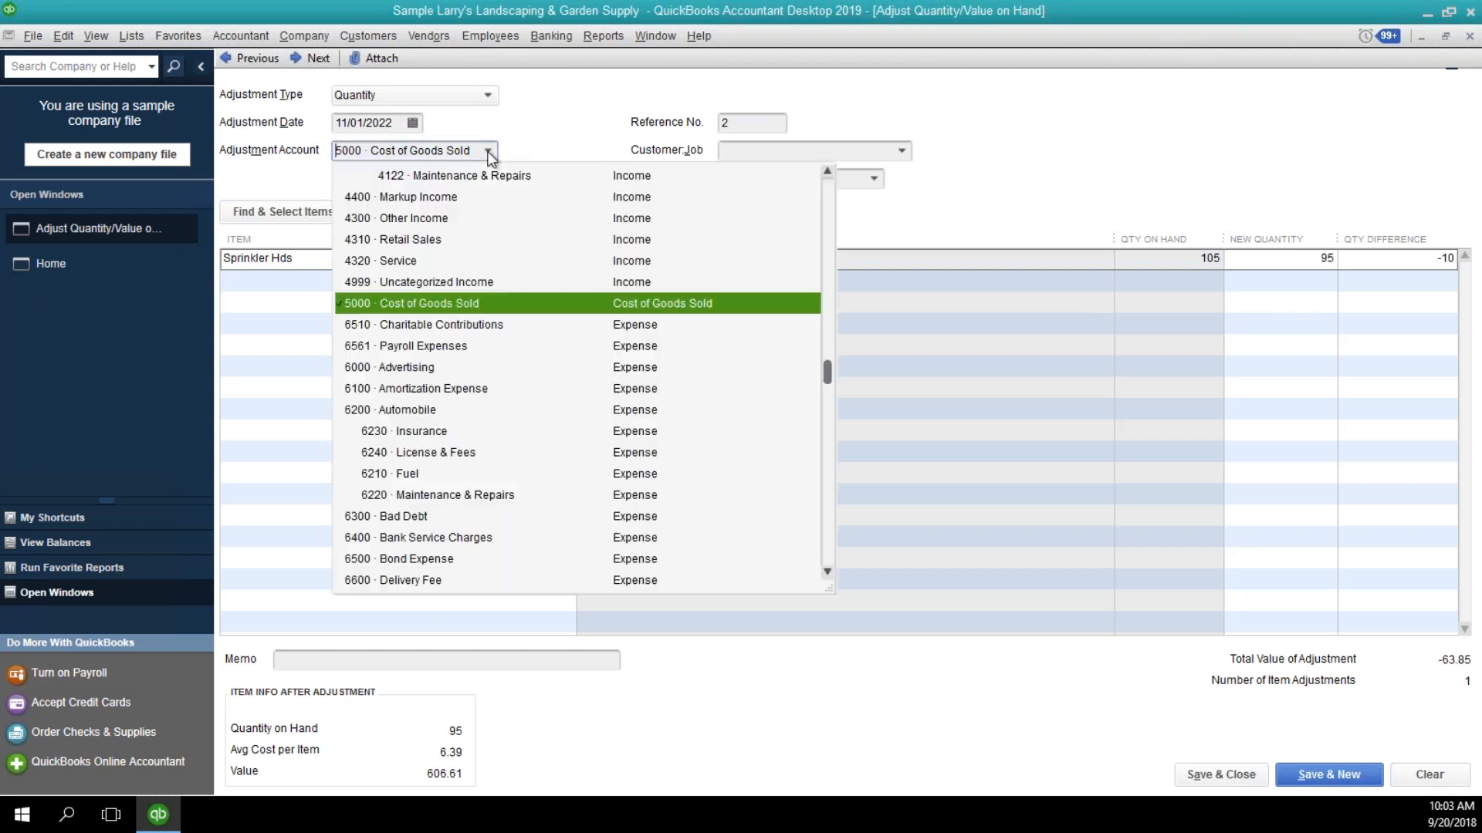
{"action": "left_click", "coordinate": [475, 324]}
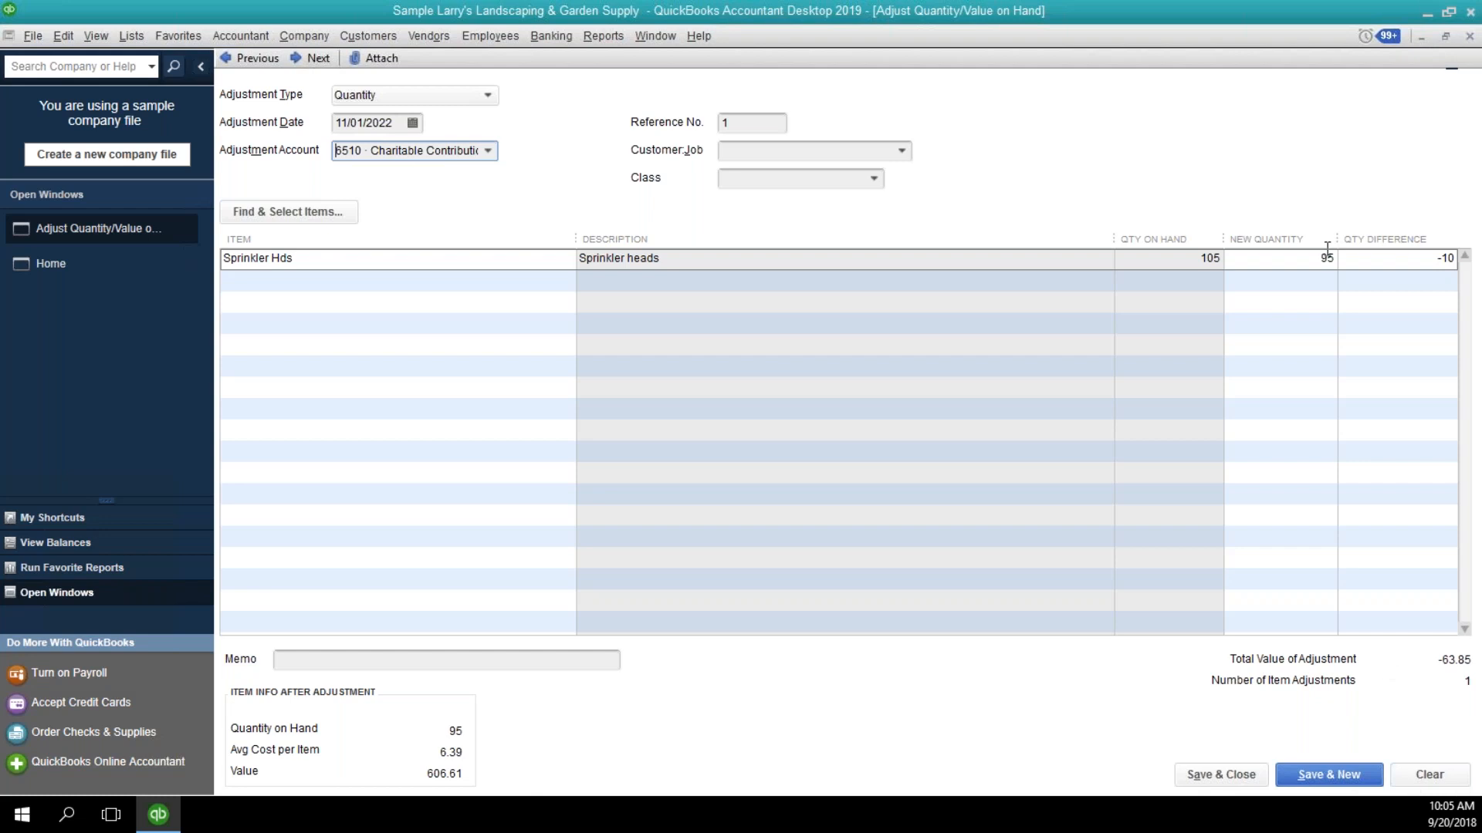
{"action": "left_click", "coordinate": [1468, 37]}
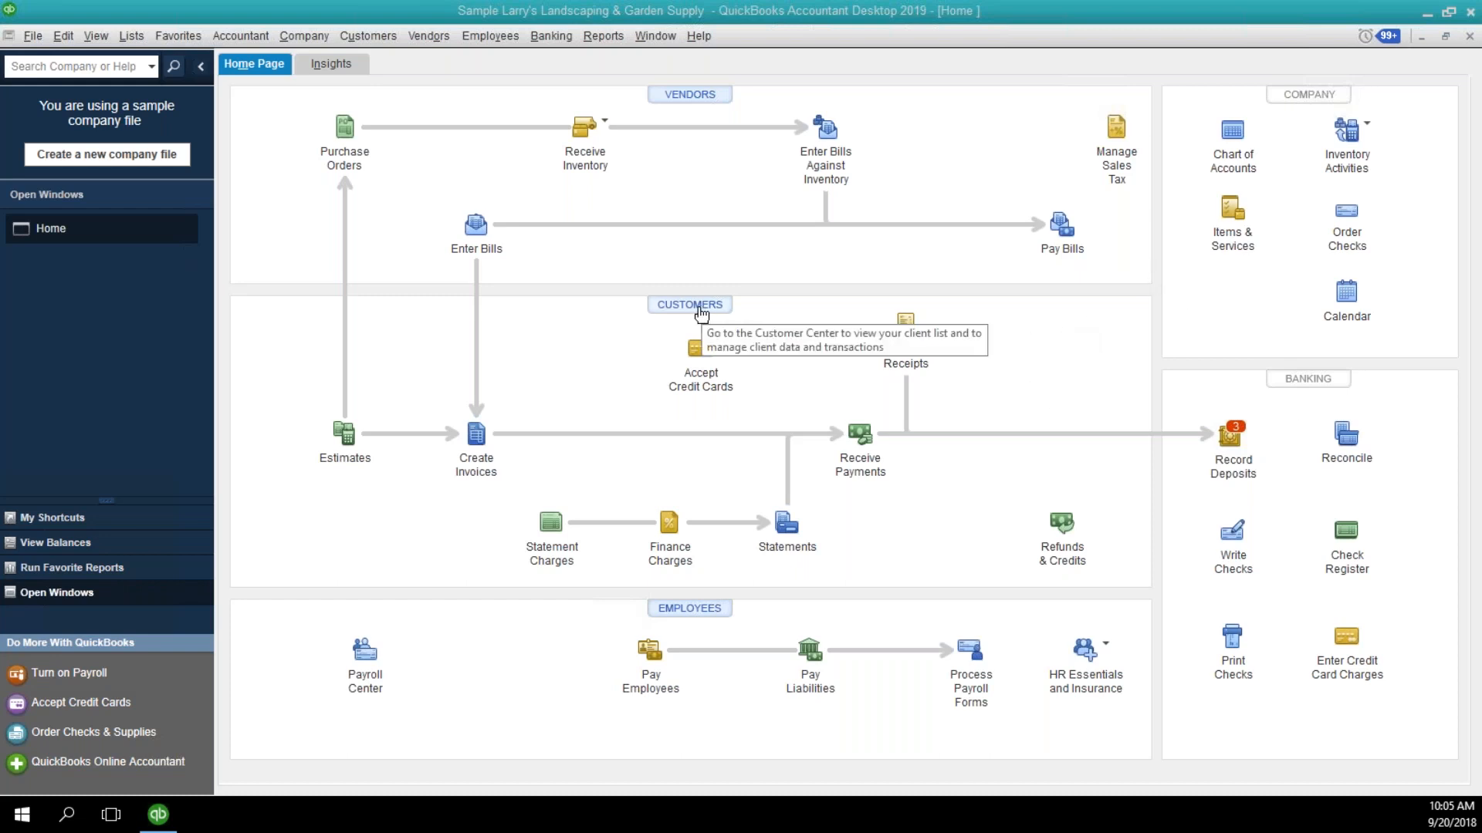
Open the Collections Report and set its date to 12/15/2023.
{"action": "left_click", "coordinate": [601, 41]}
{"action": "mouse_move", "coordinate": [786, 225]}
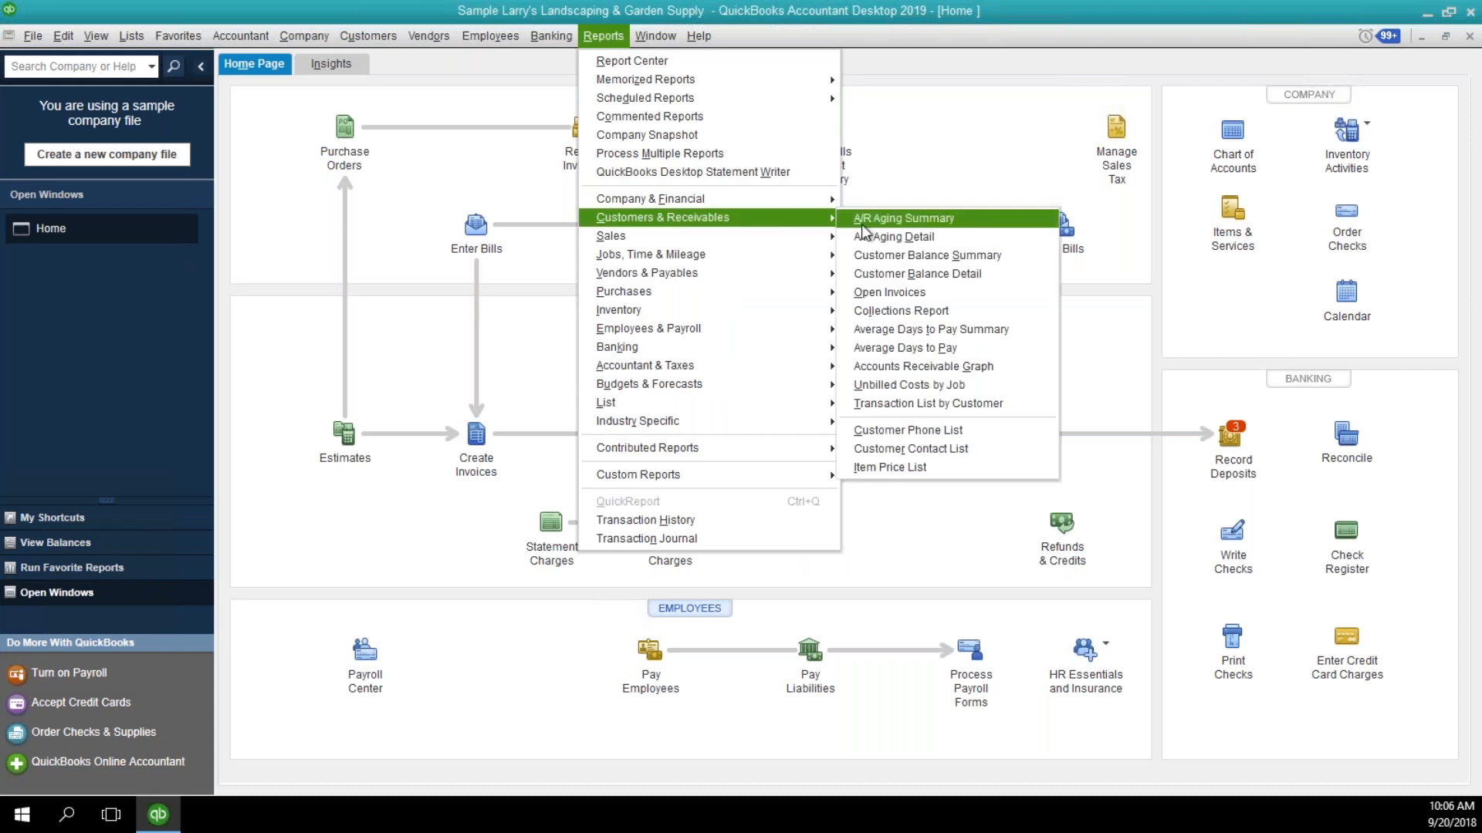
{"action": "left_click", "coordinate": [864, 312]}
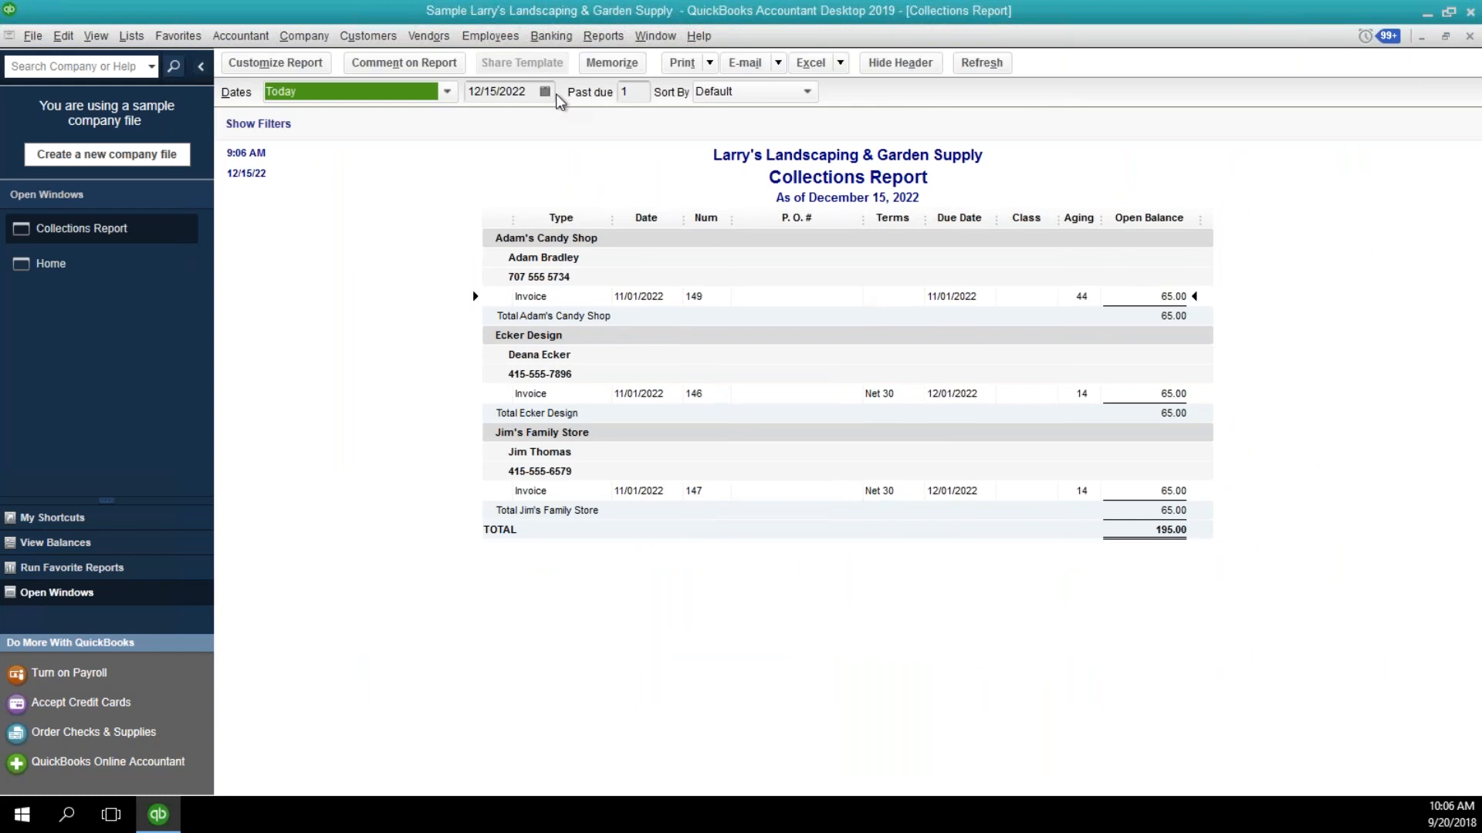
{"action": "left_click", "coordinate": [541, 92]}
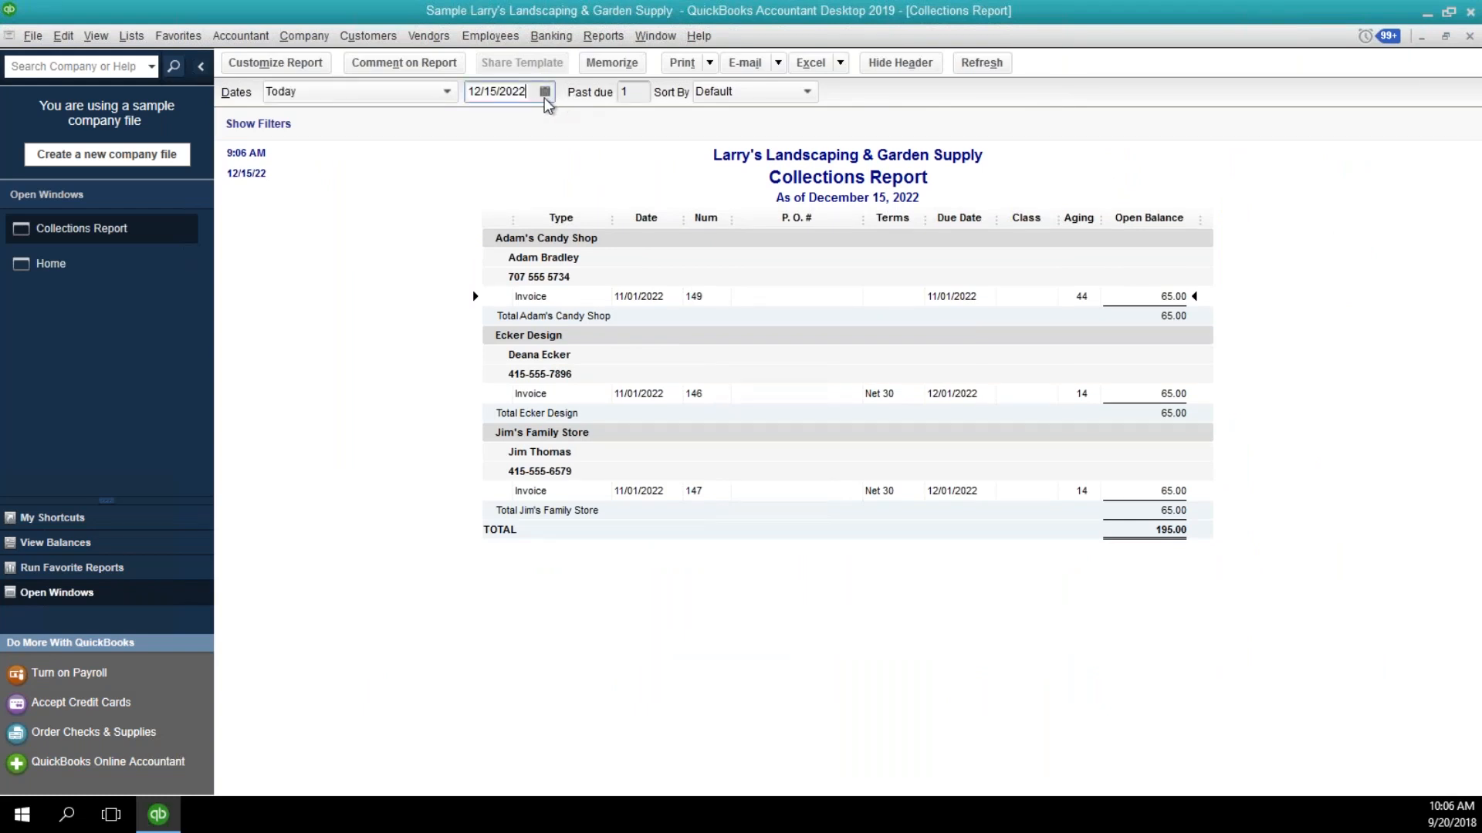
{"action": "left_click_drag", "start_coordinate": [522, 92], "coordinate": [536, 93]}
{"action": "type", "text": "3"}
{"action": "key", "text": "Tab"}
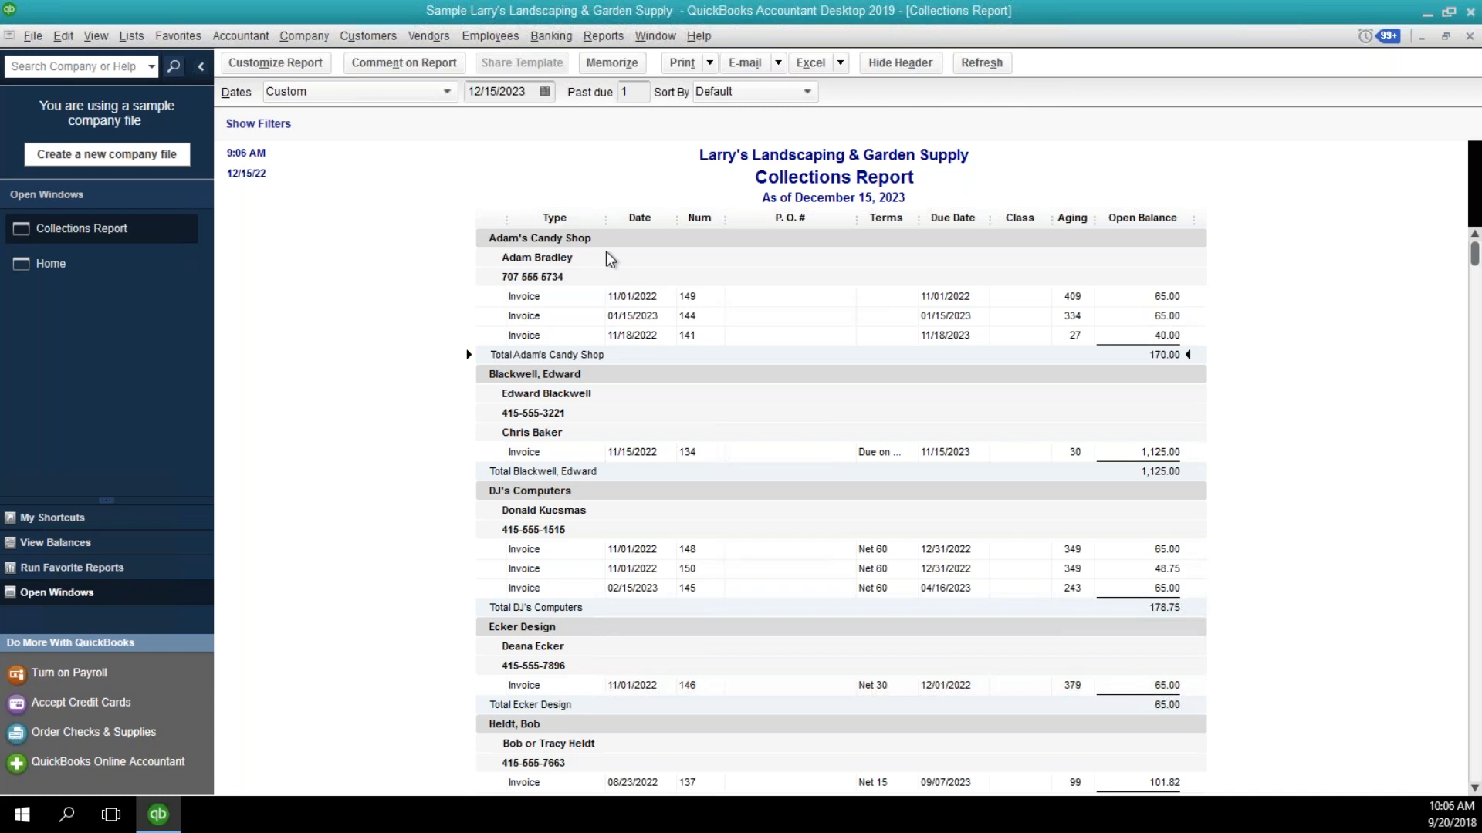
Look through the overdue invoices in the Collections Report and close it.
{"action": "left_click", "coordinate": [657, 300]}
{"action": "scroll", "coordinate": [1031, 327], "scroll_direction": "down", "scroll_amount": 3}
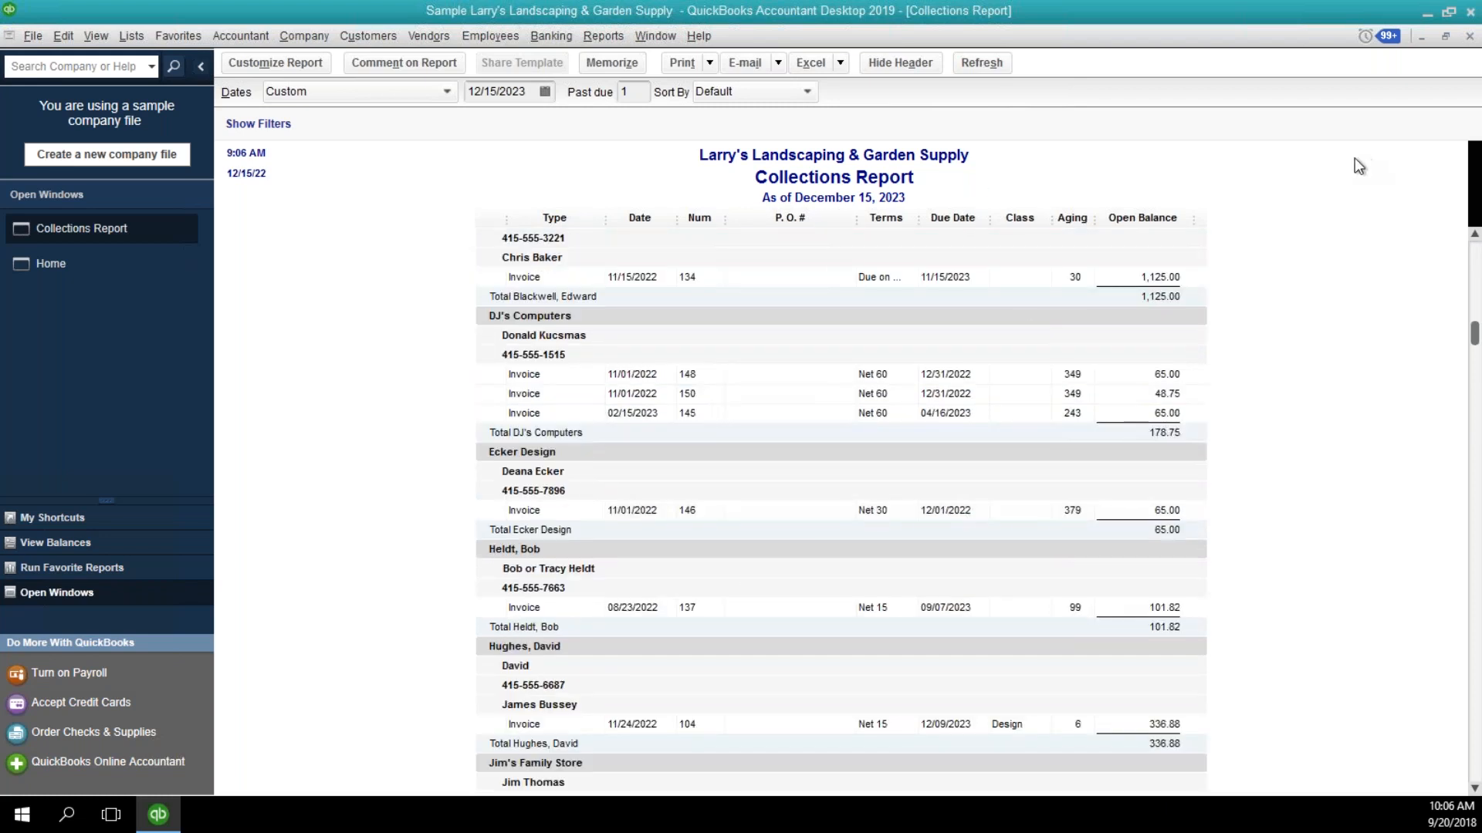
{"action": "left_click", "coordinate": [1469, 38]}
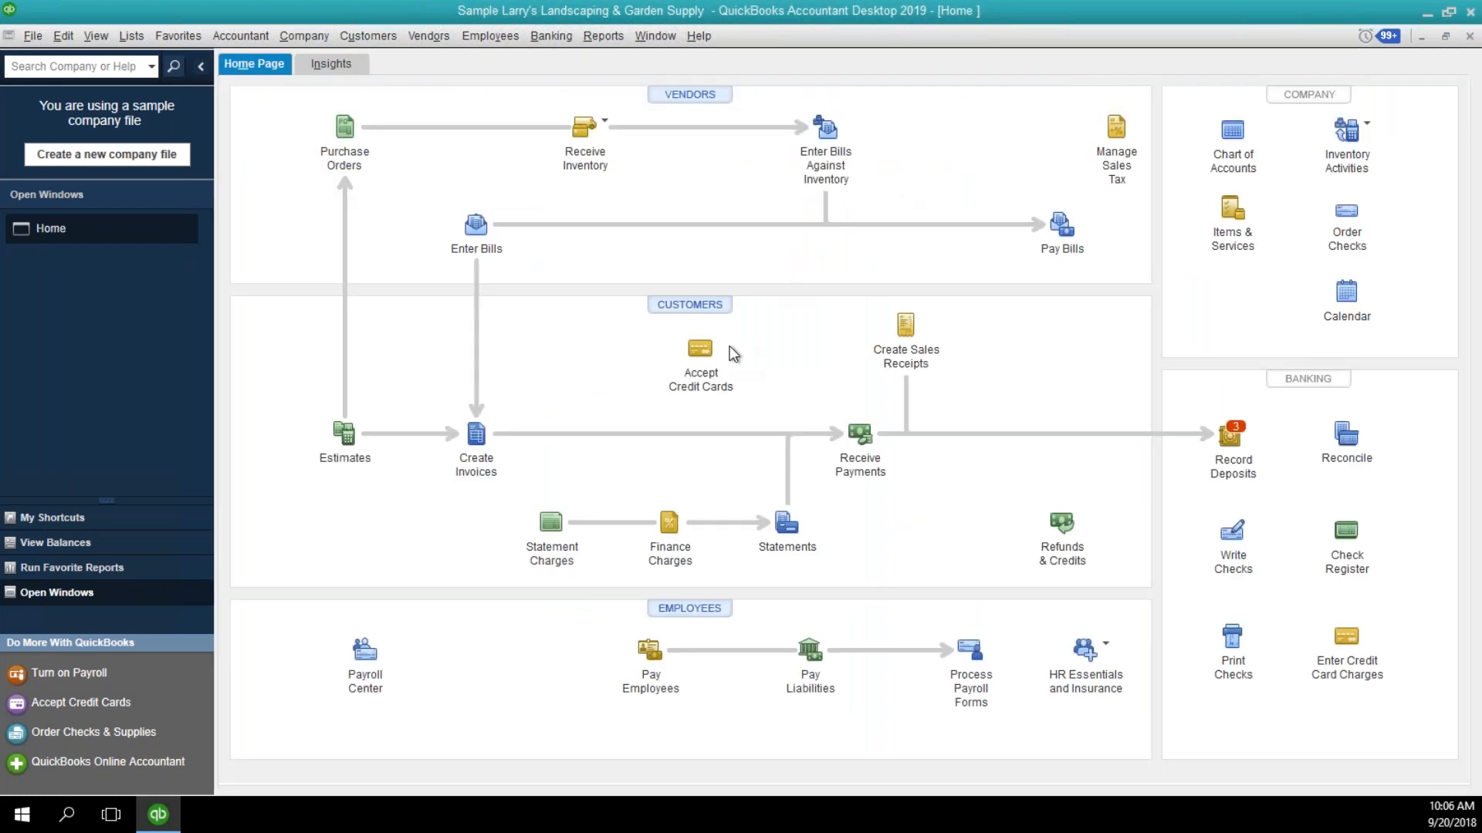
Open the Customer Center and start a new note for Adam's Candy Shop.
{"action": "left_click", "coordinate": [695, 307]}
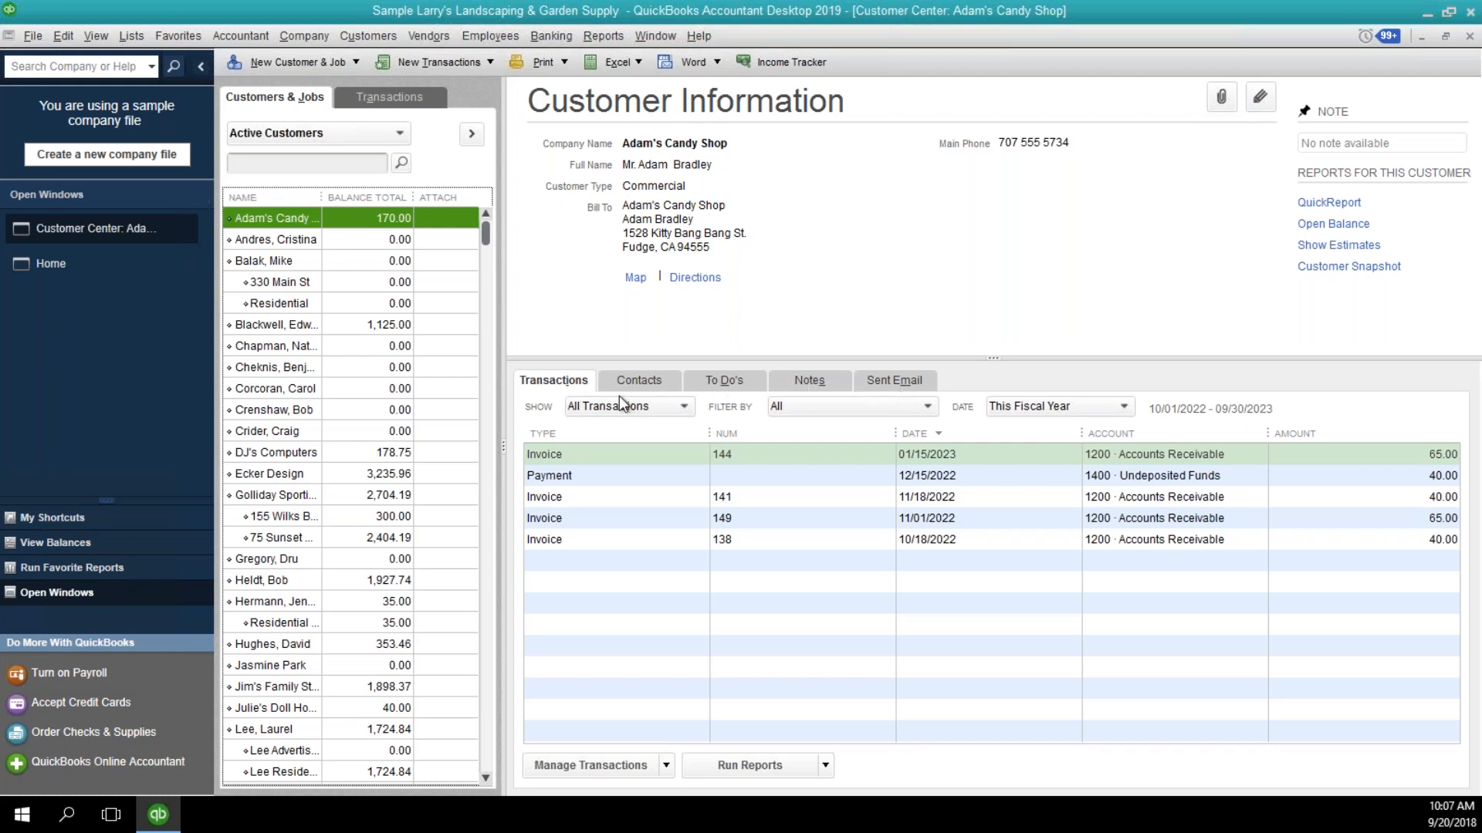
{"action": "left_click", "coordinate": [803, 381]}
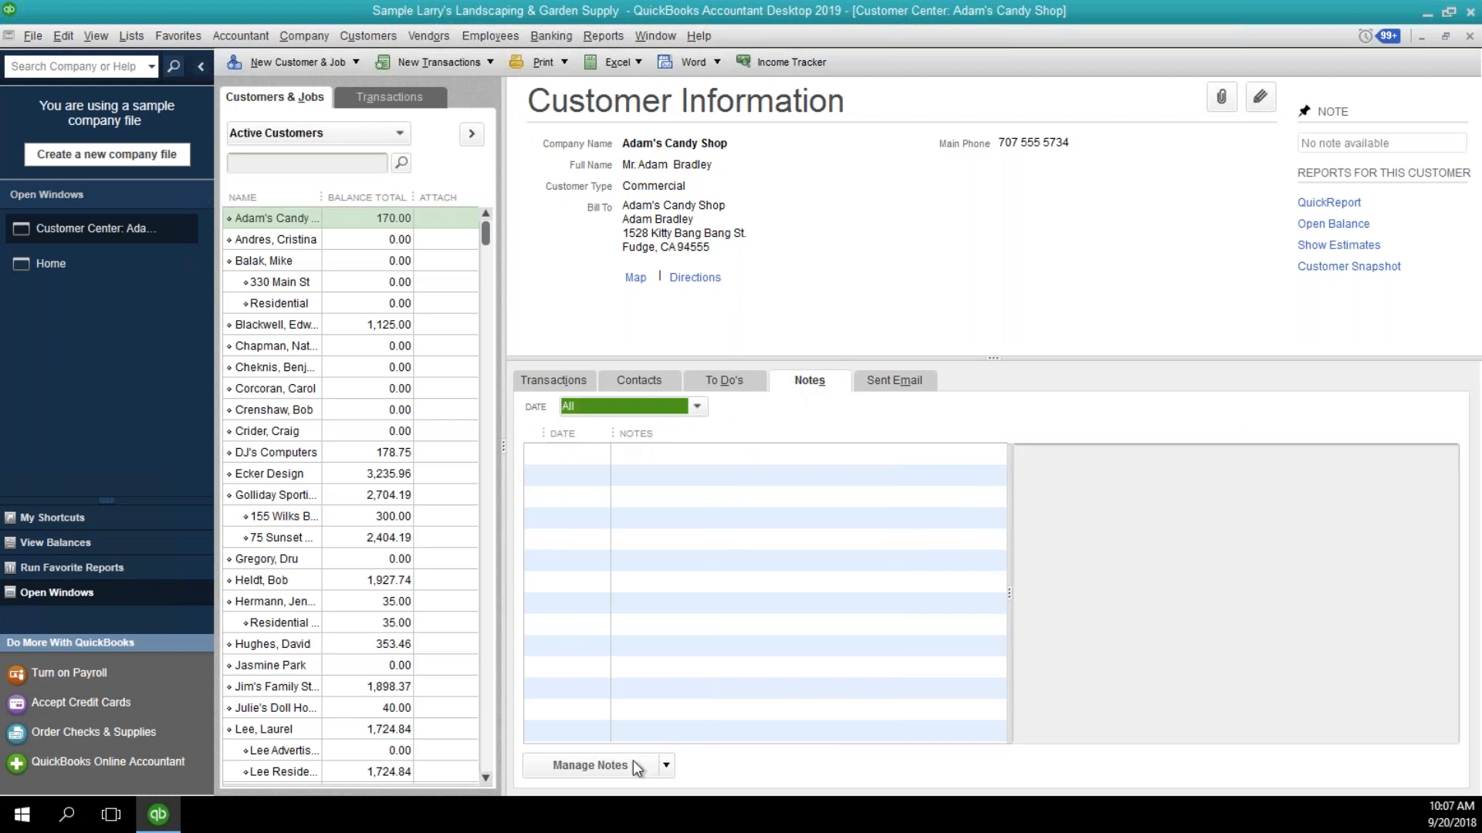
{"action": "left_click", "coordinate": [665, 765]}
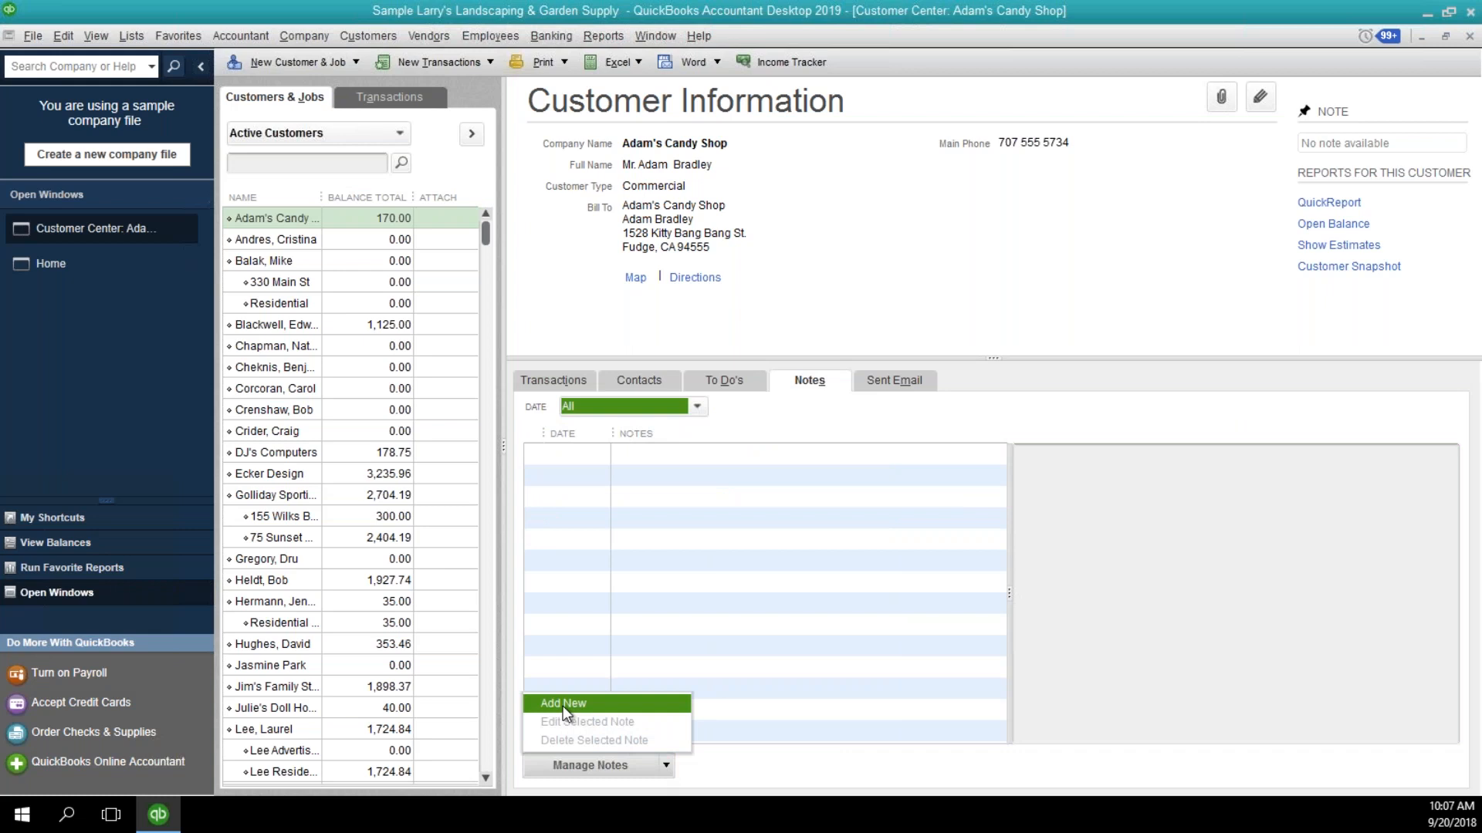
{"action": "left_click", "coordinate": [562, 705]}
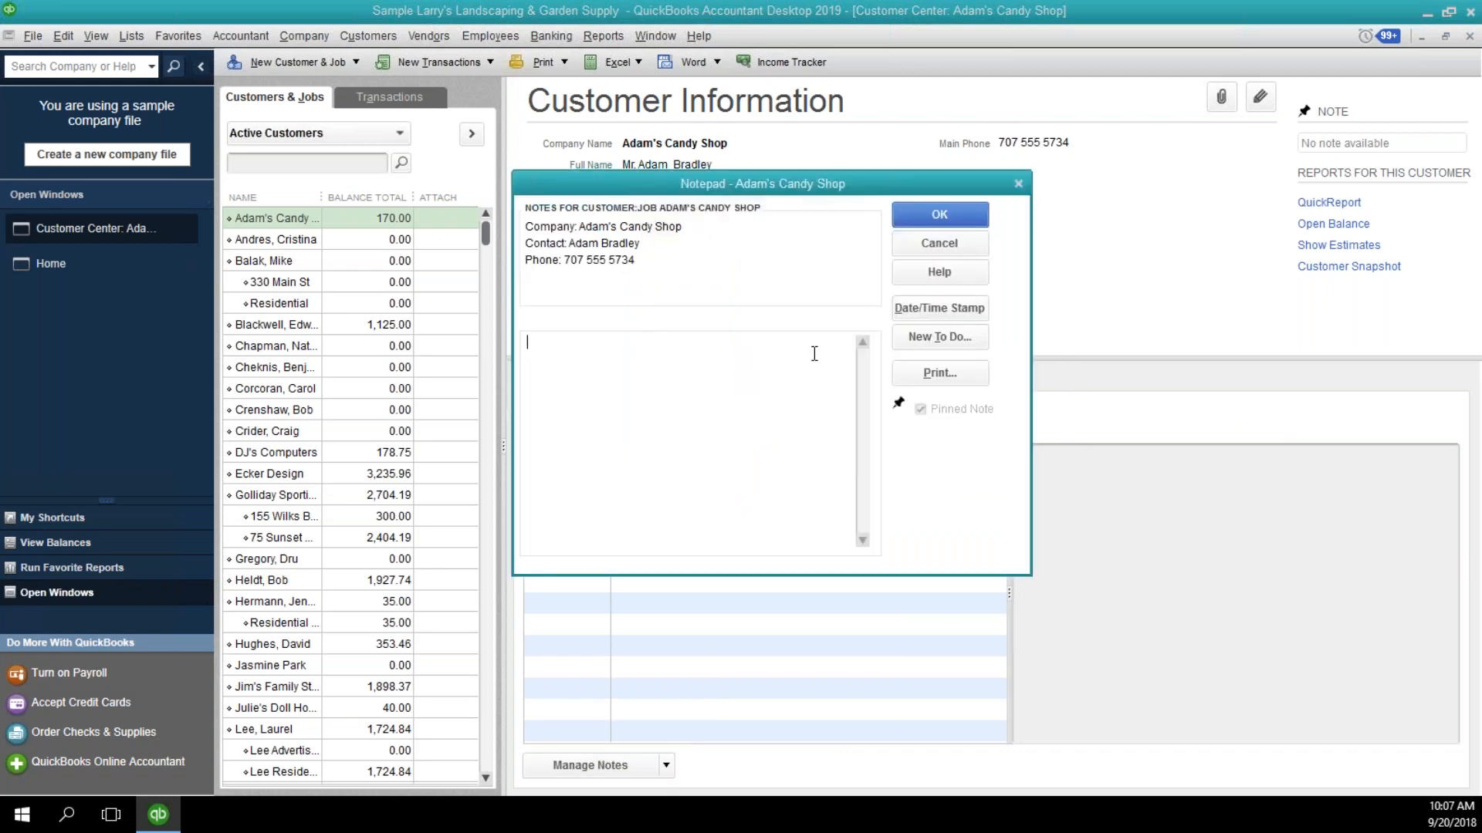
Date-stamp the note and record a call to the customer about an invoice over 1 year past due, with $100/month promised by the 15th.
{"action": "left_click", "coordinate": [943, 308]}
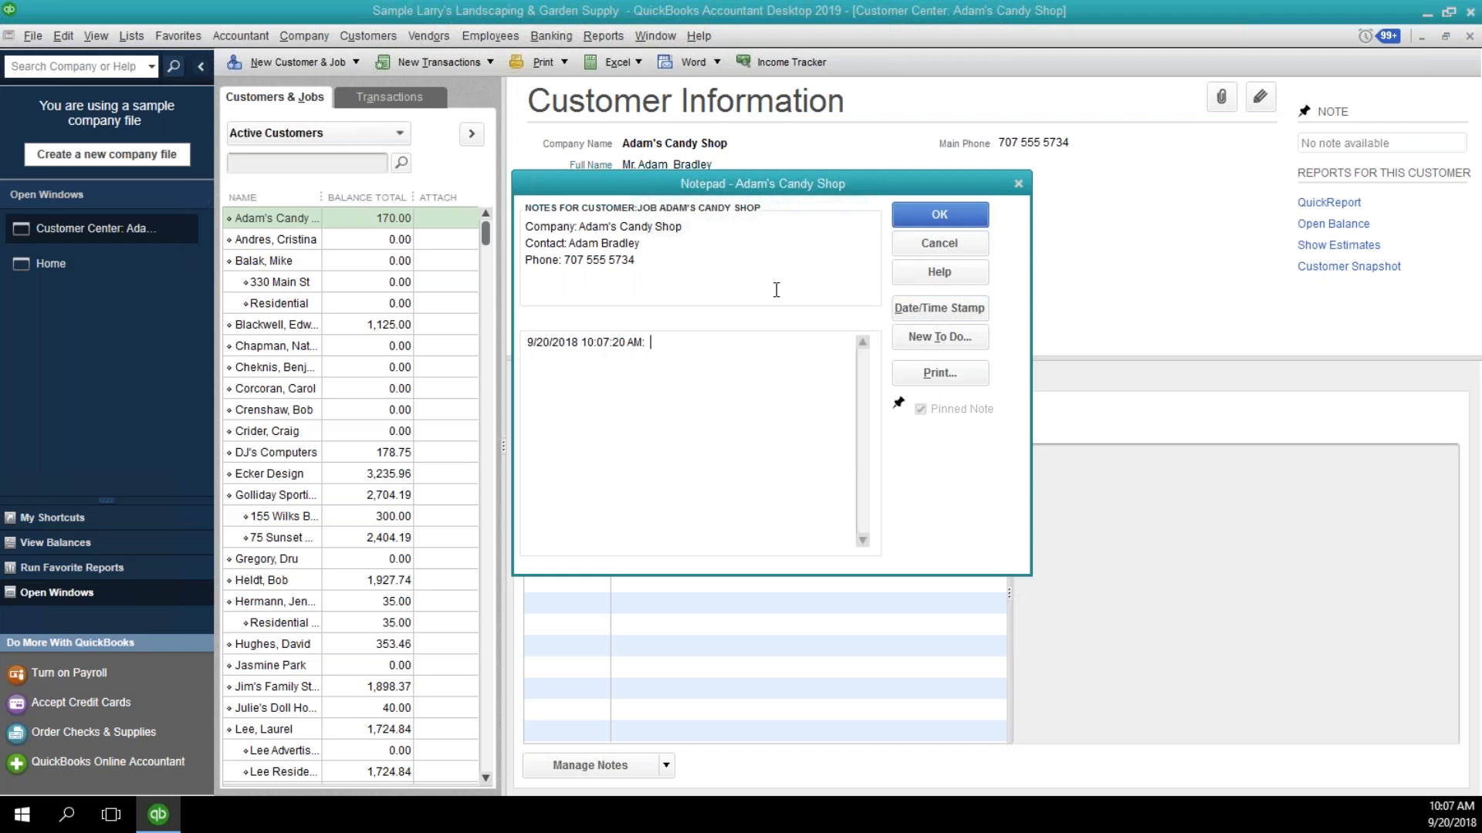
{"action": "type", "text": "Called Adam RE: inv. #123, "}
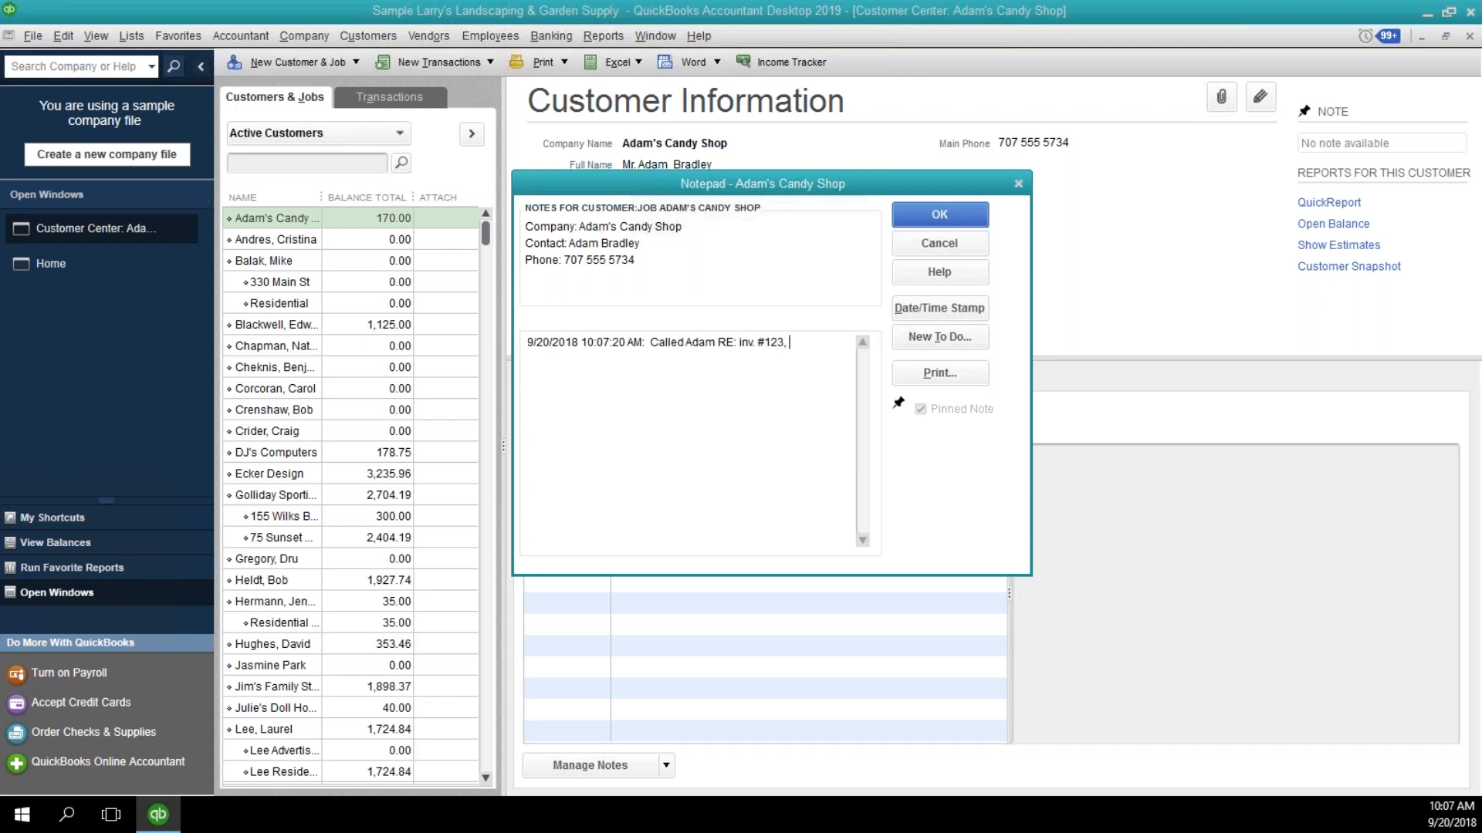
{"action": "type", "text": "over 1 year past due; he promised to pay"}
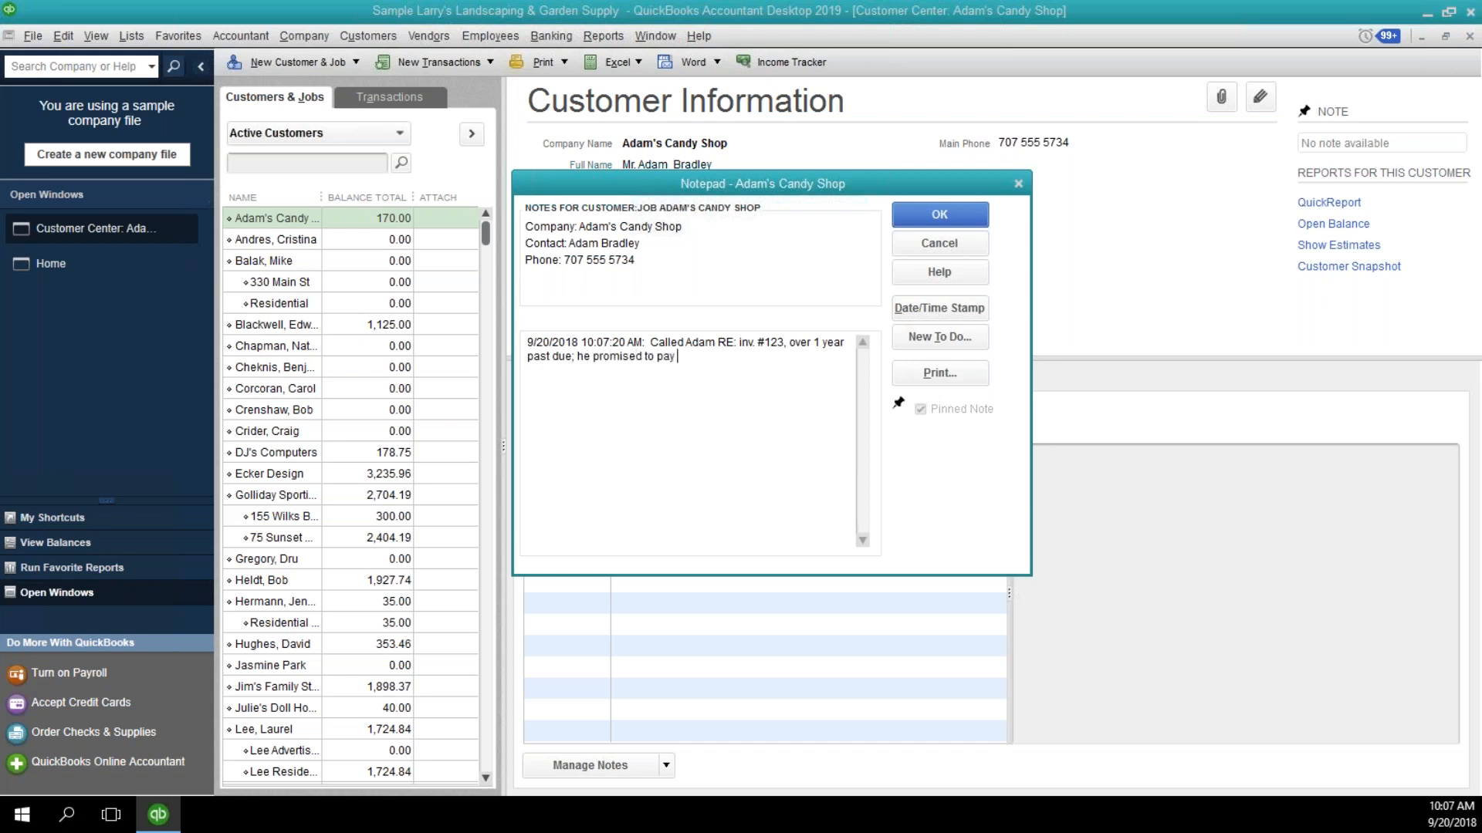
{"action": "type", "text": " $100/month by the 15th"}
Start a new to-do for Adam's Candy Shop from the note, with type Task, Low priority and due date 10/15/2018.
{"action": "left_click", "coordinate": [926, 346]}
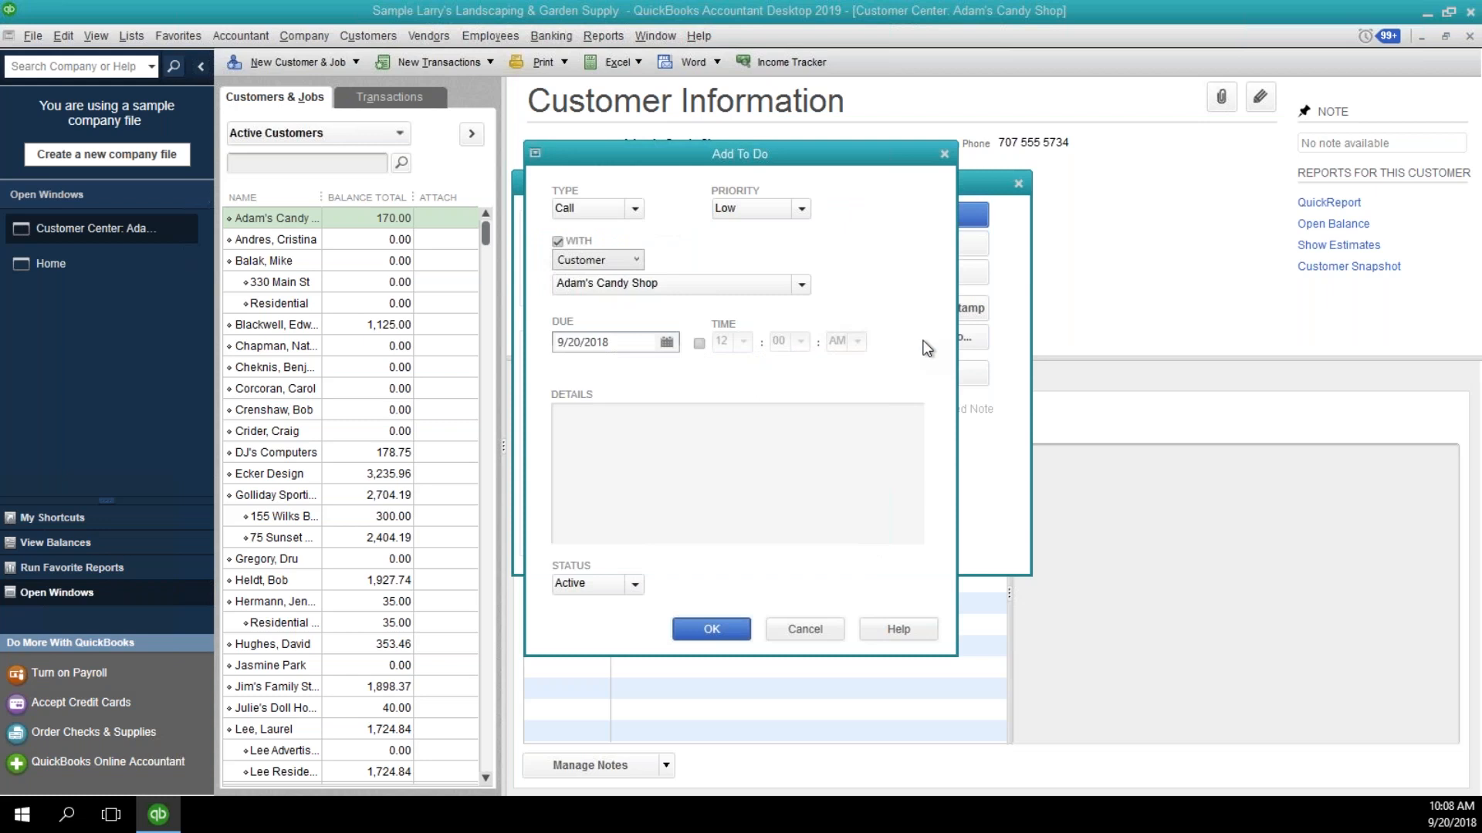
{"action": "left_click", "coordinate": [631, 209]}
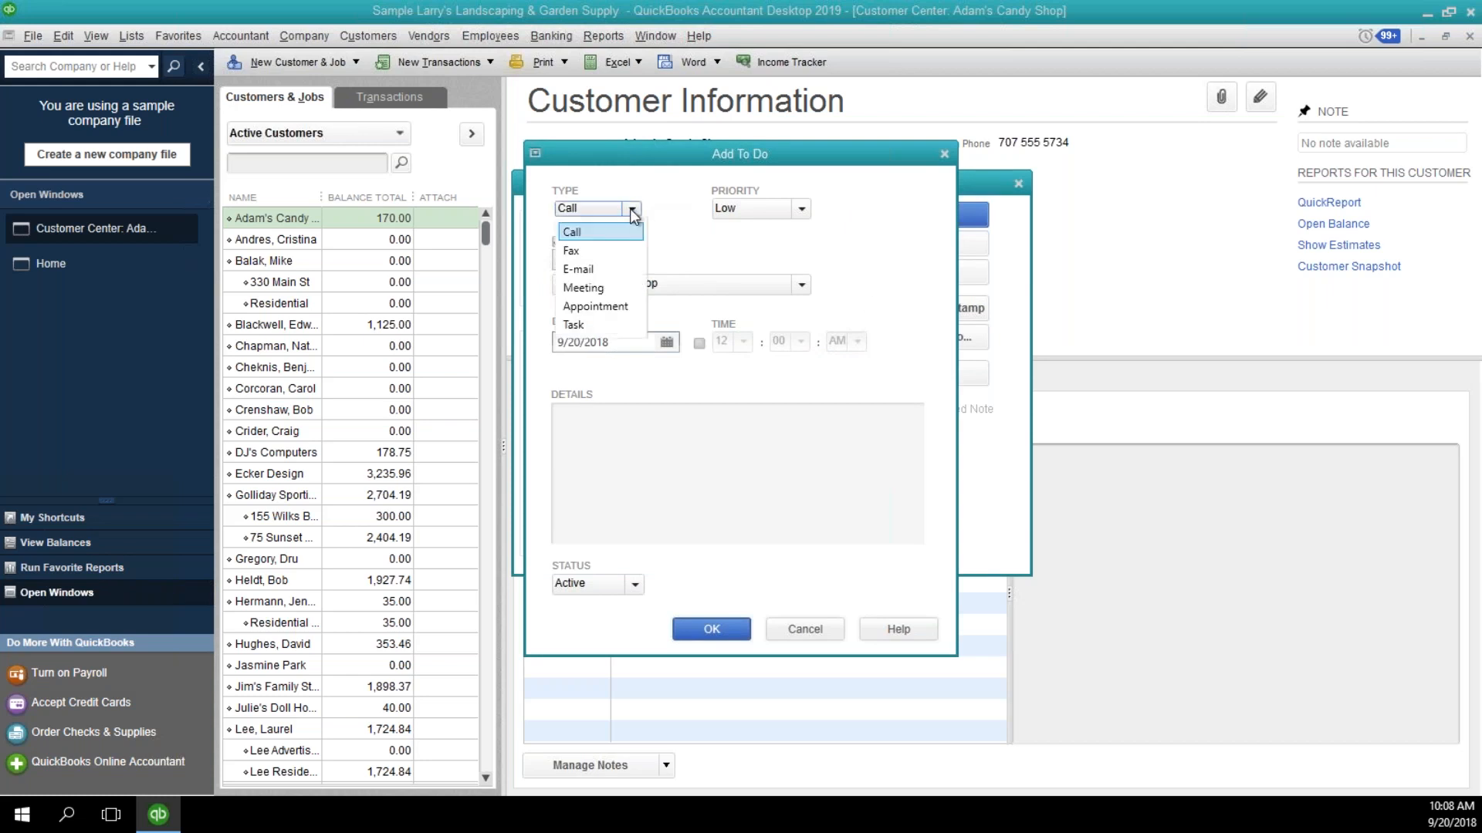
{"action": "left_click", "coordinate": [606, 327]}
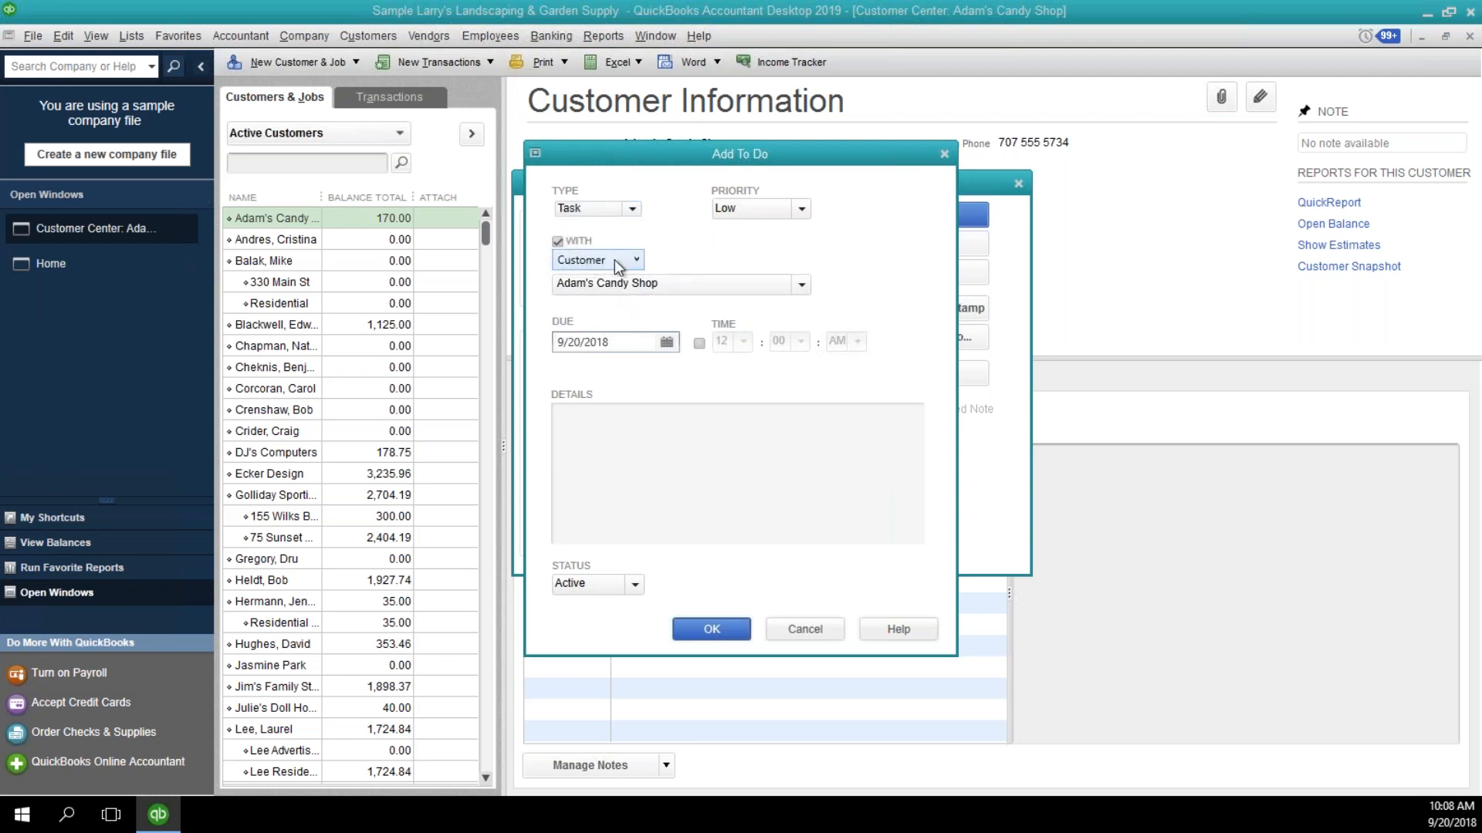
{"action": "left_click", "coordinate": [800, 210]}
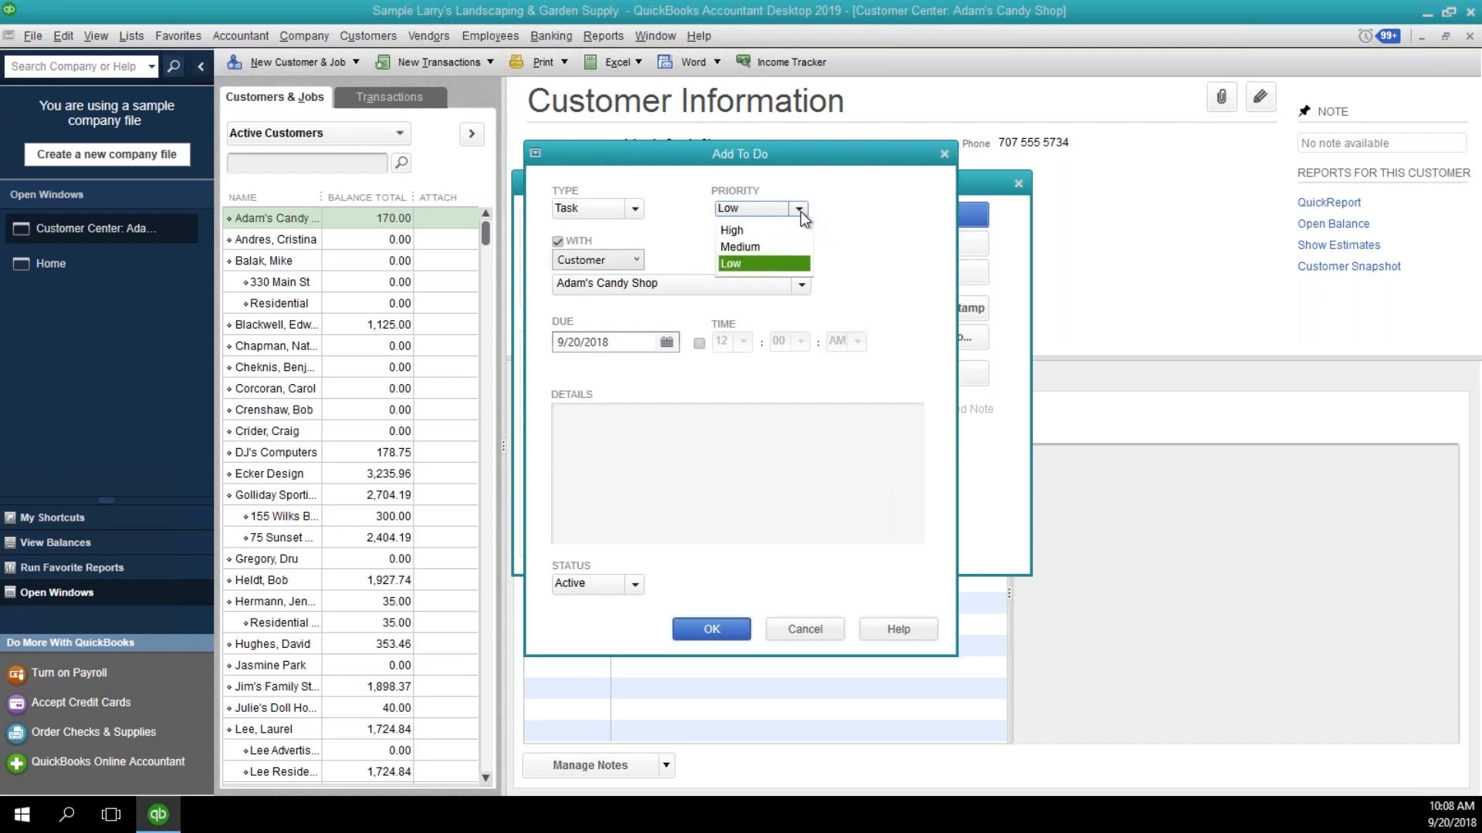
{"action": "left_click", "coordinate": [801, 213]}
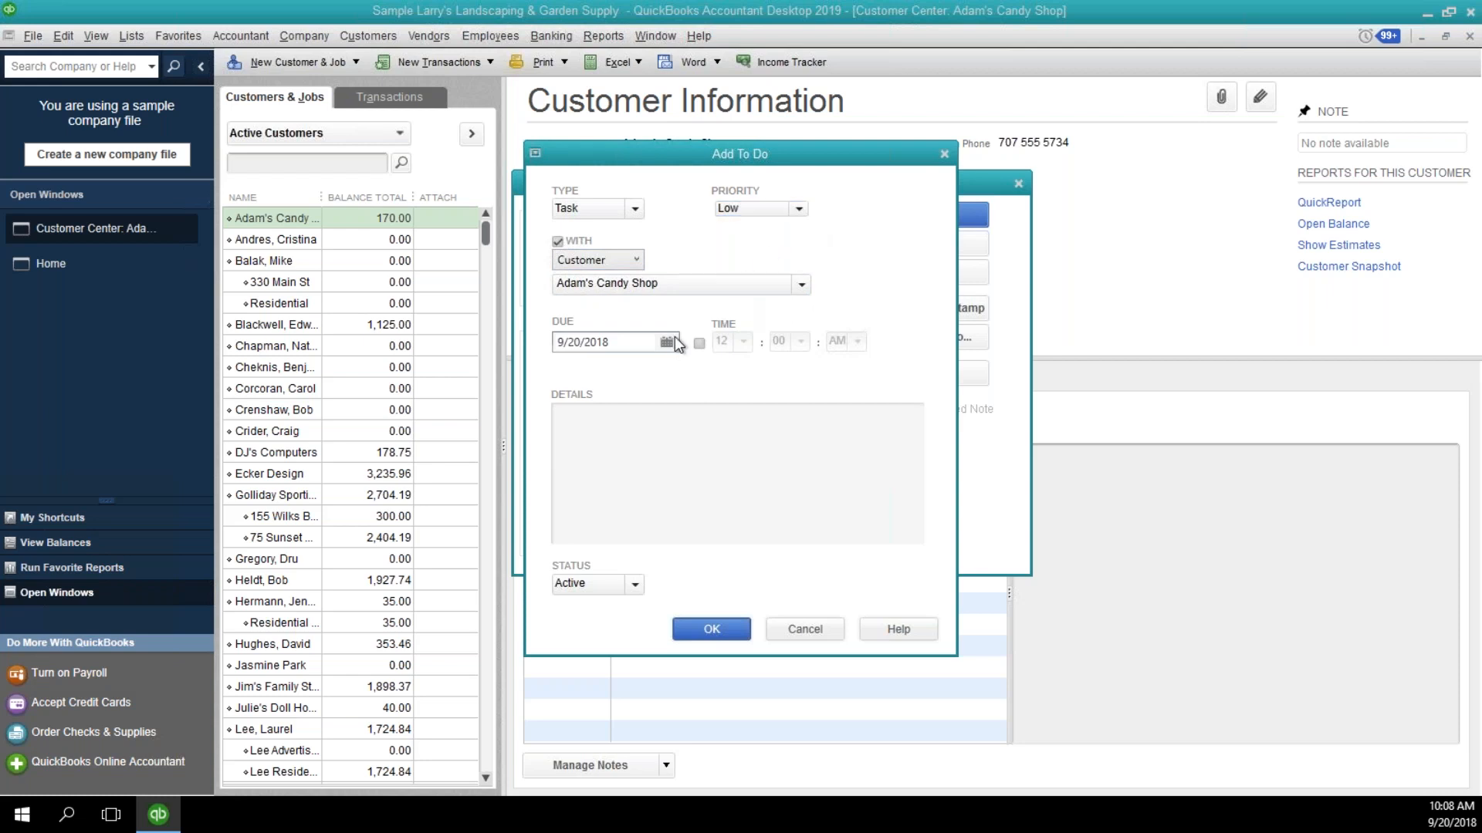
{"action": "left_click", "coordinate": [667, 342]}
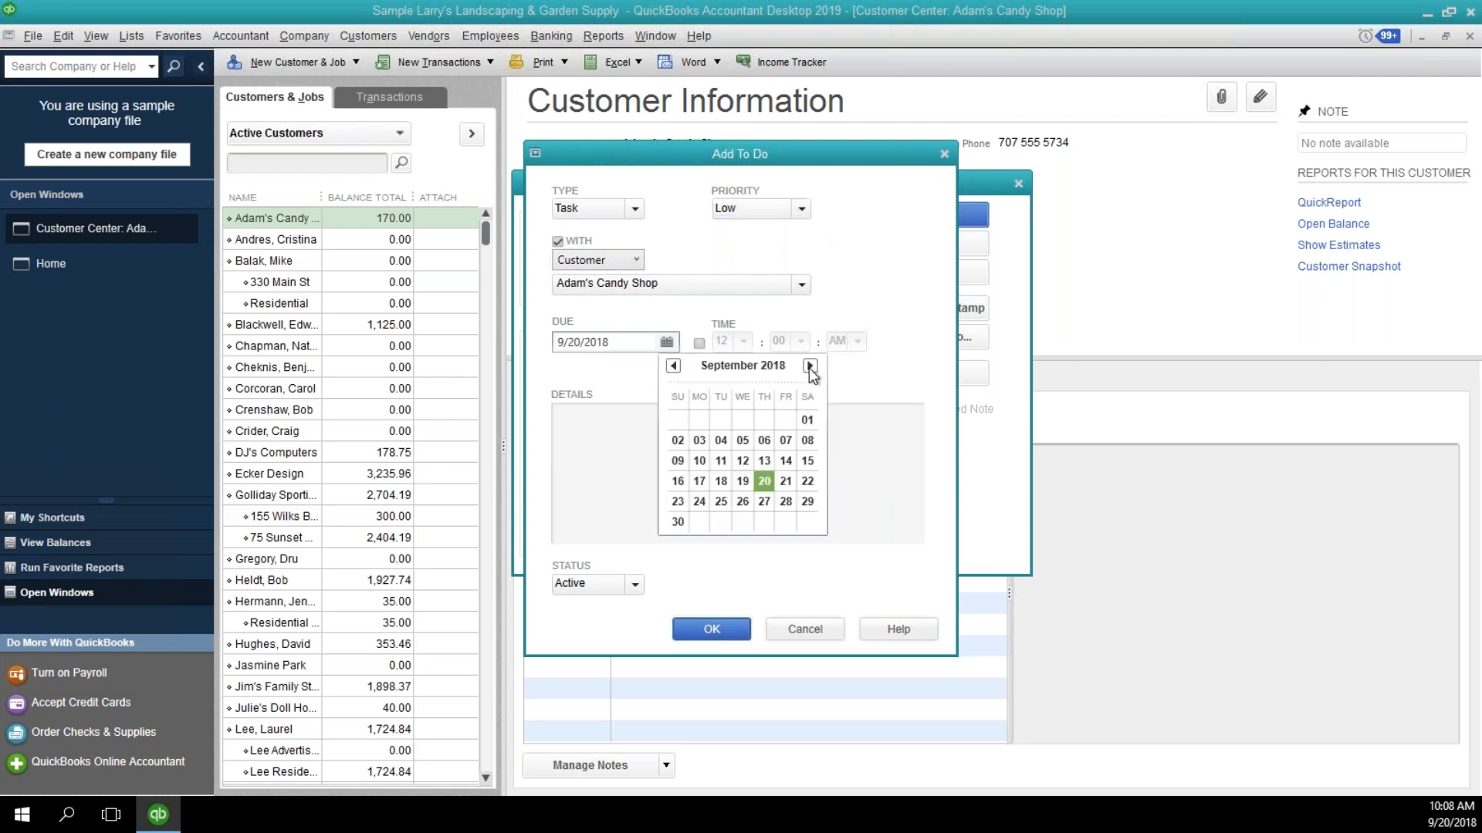
{"action": "left_click", "coordinate": [809, 367]}
{"action": "left_click", "coordinate": [700, 461]}
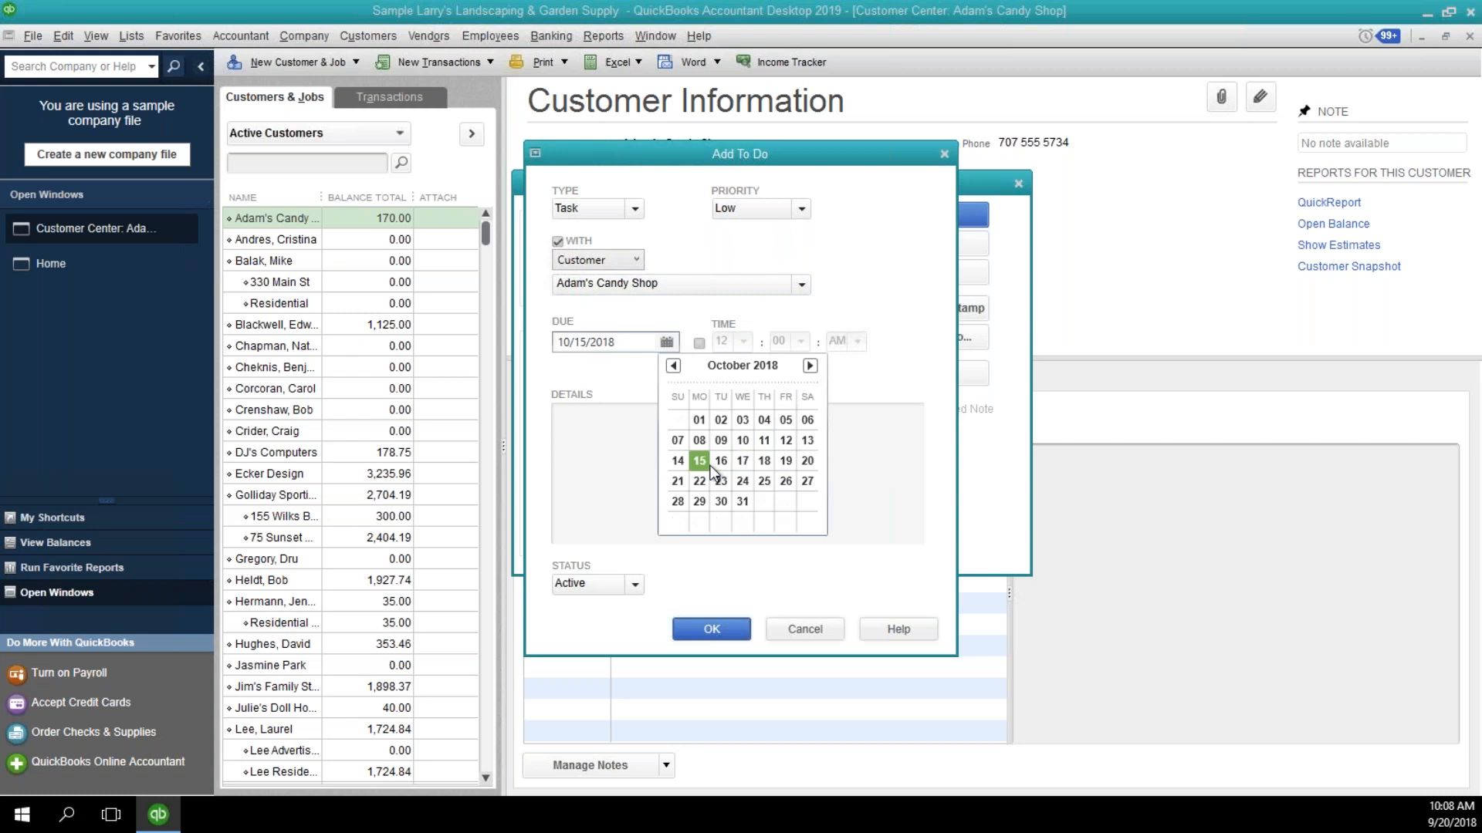
Enter to-do details asking whether the customer paid $100, and save both the to-do and the note.
{"action": "left_click", "coordinate": [680, 430]}
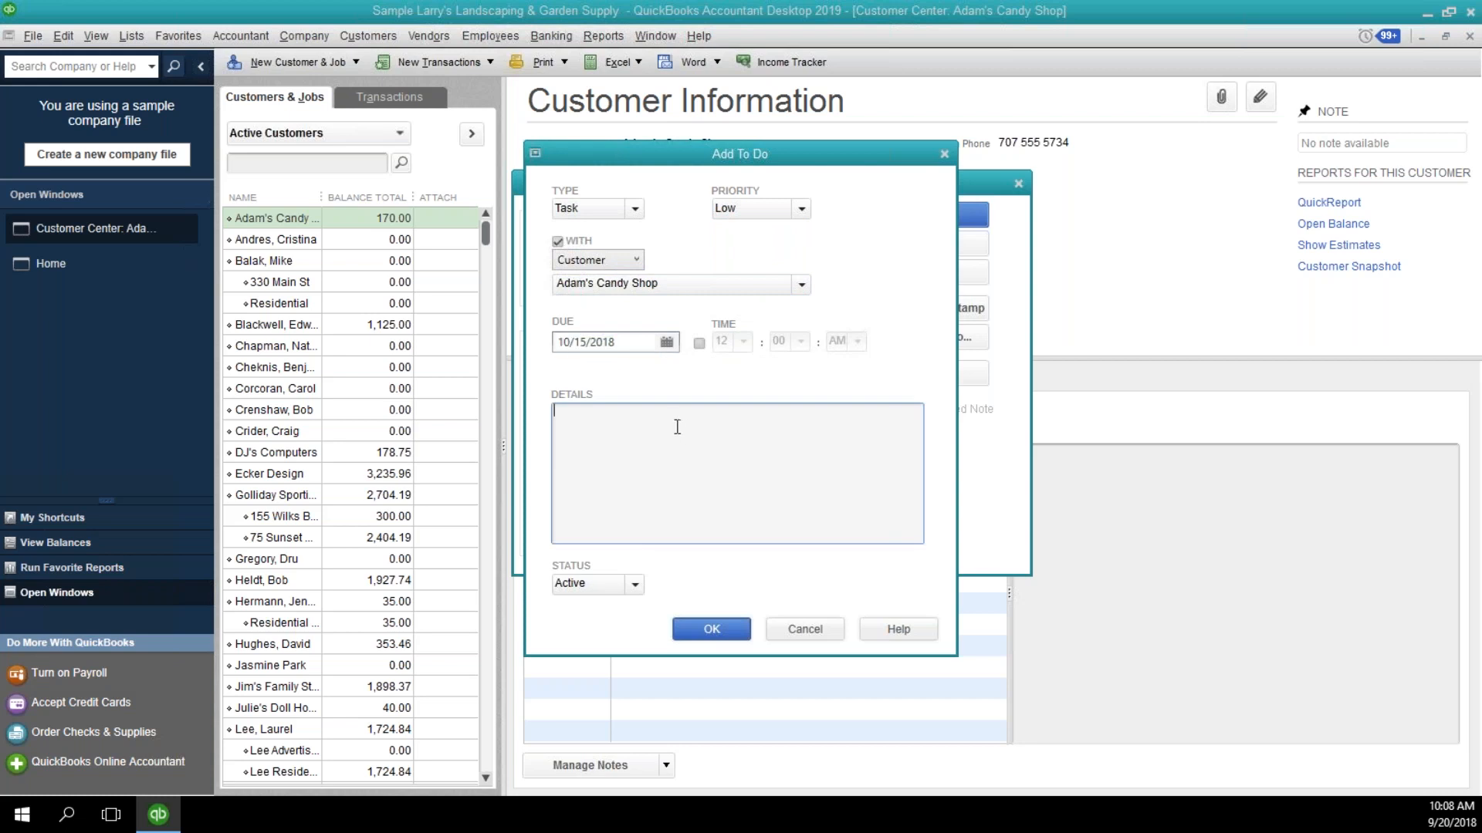
{"action": "type", "text": "Did Adam pay $100?"}
{"action": "left_click", "coordinate": [716, 624]}
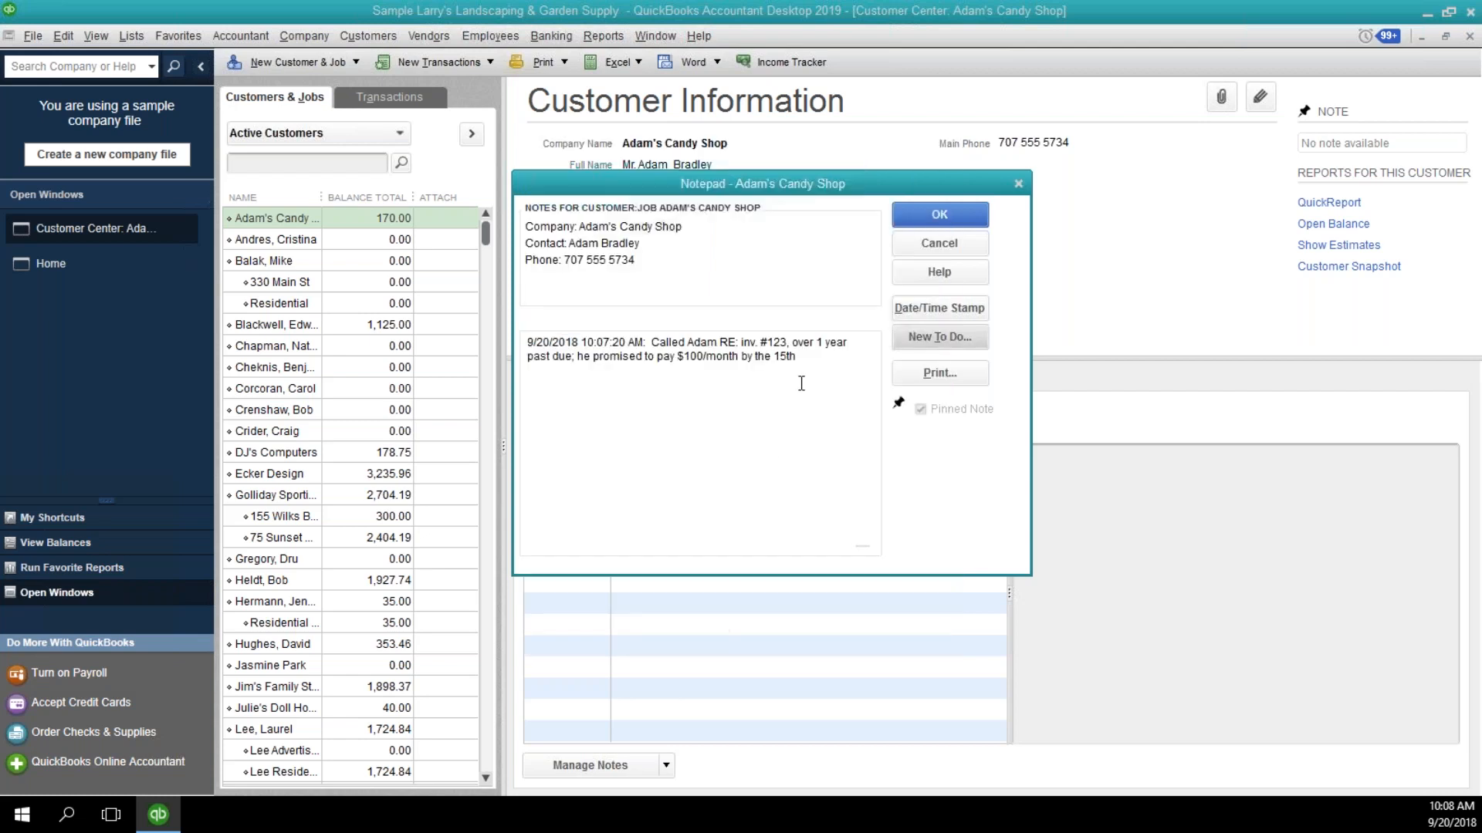
{"action": "left_click", "coordinate": [934, 215]}
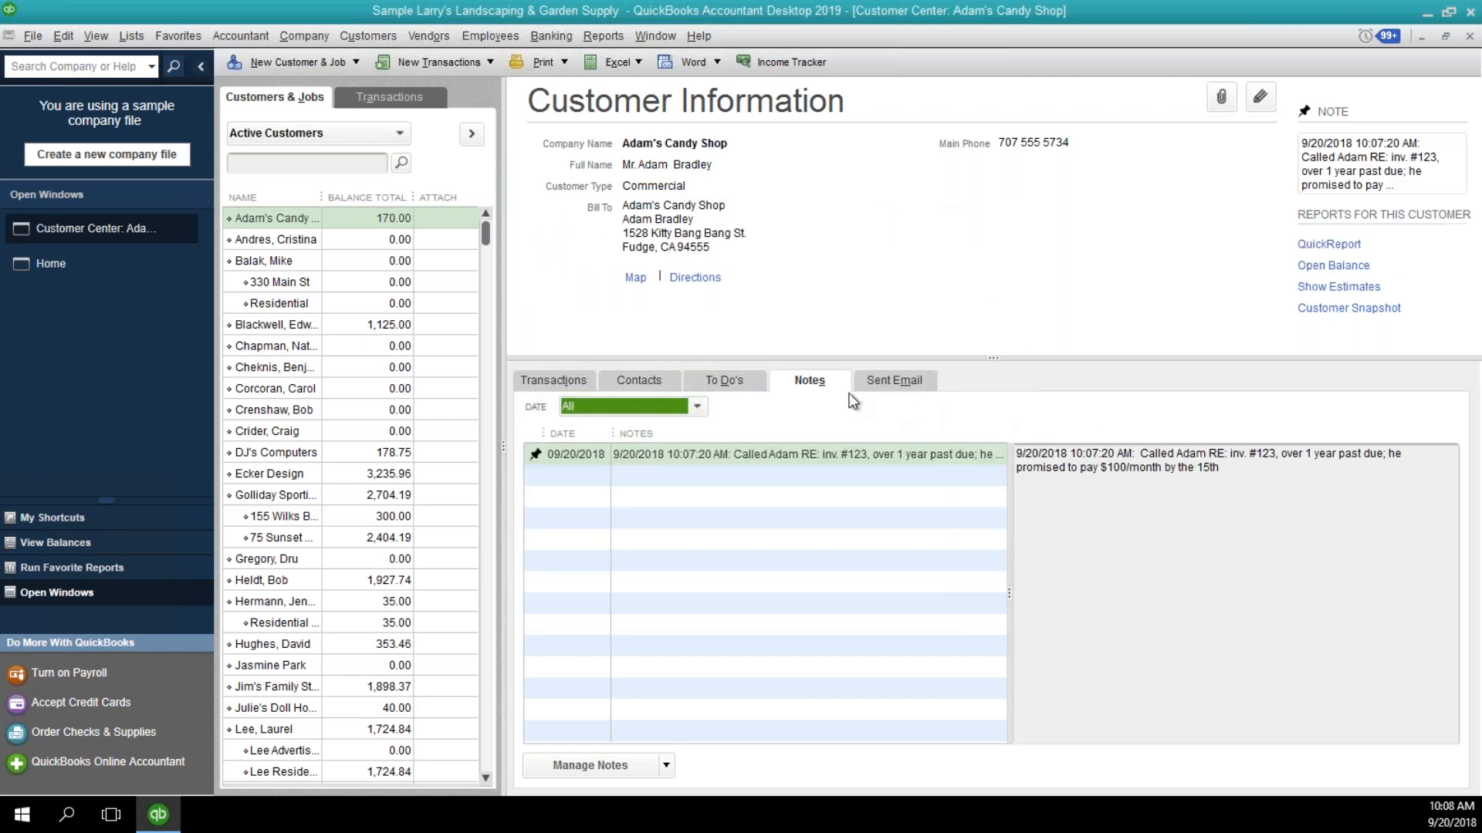
Review the to-do and note saved for Adam's Candy Shop, including the options for managing notes and running to-do reports.
{"action": "left_click", "coordinate": [736, 386]}
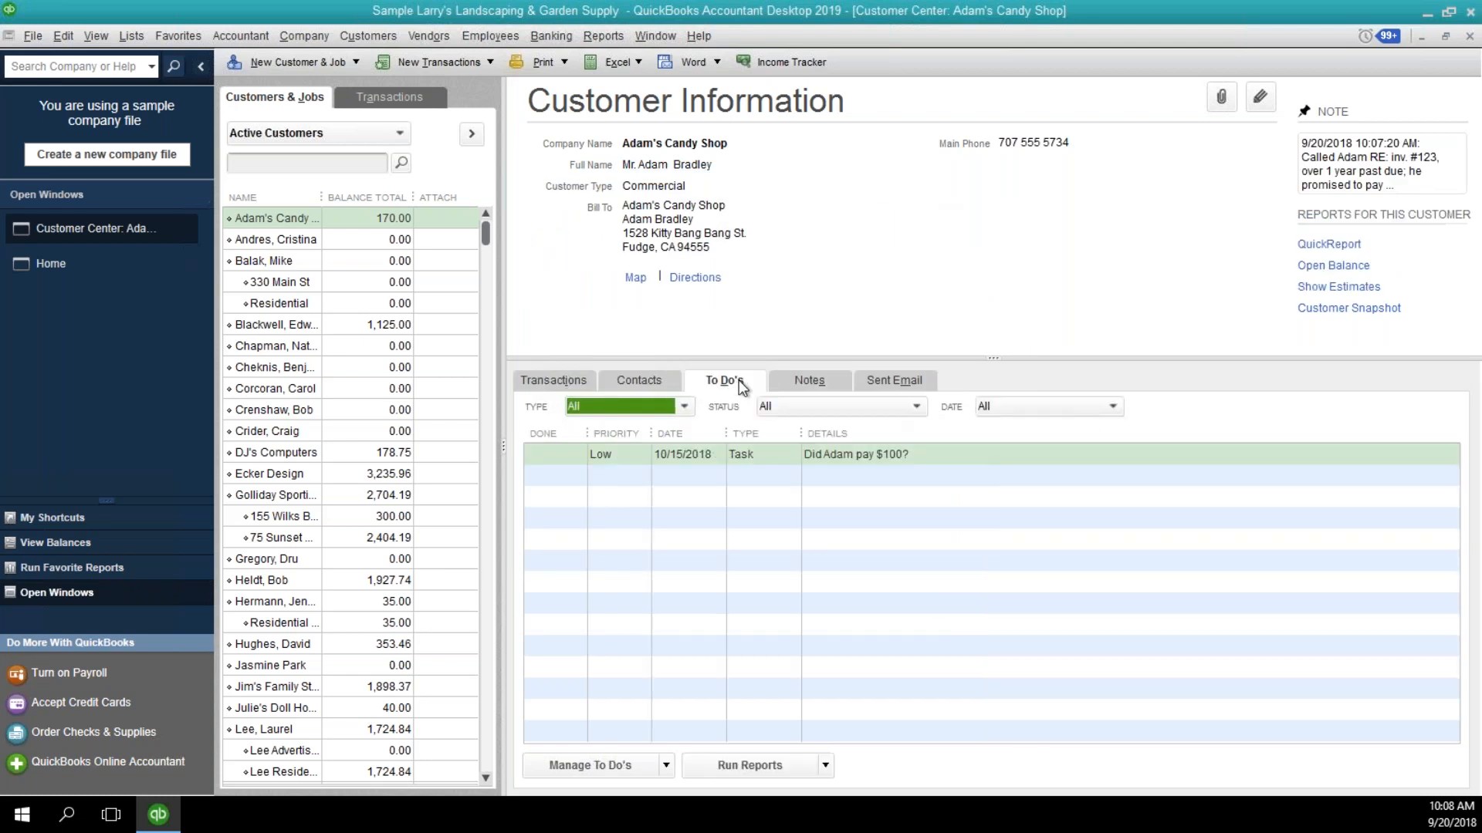
{"action": "left_click", "coordinate": [806, 391]}
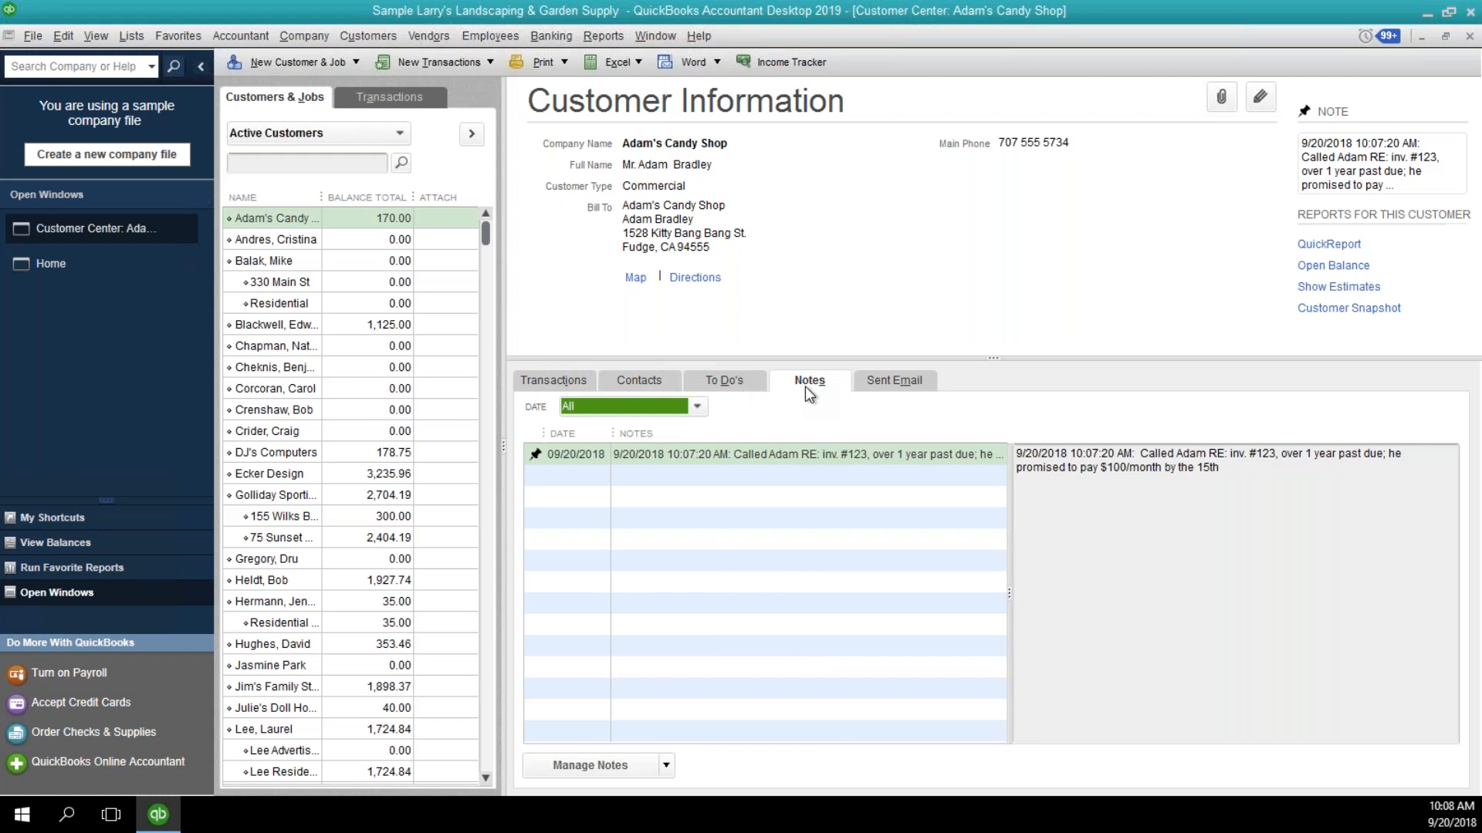
{"action": "left_click", "coordinate": [665, 767]}
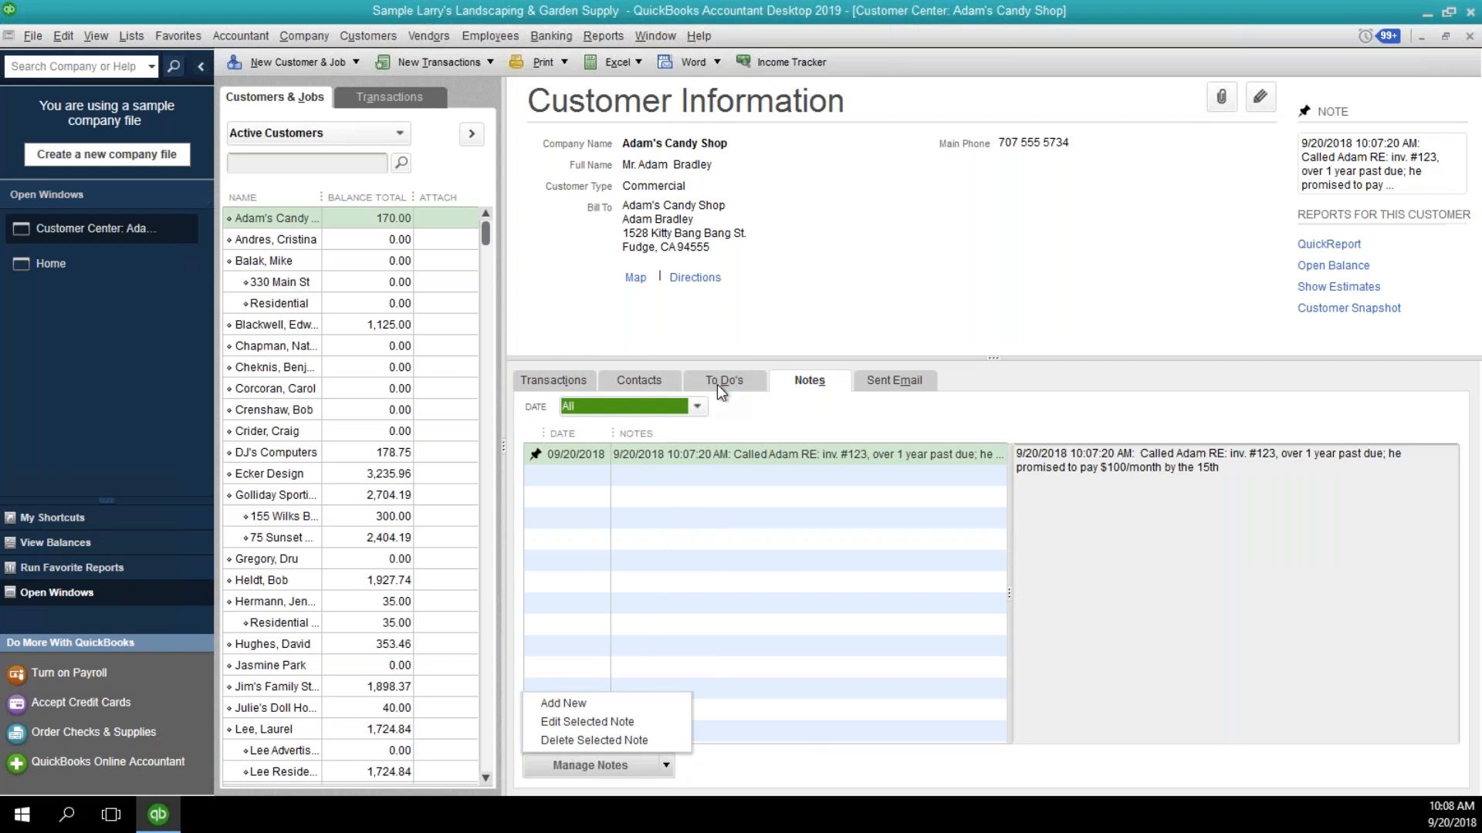
{"action": "right_click", "coordinate": [1044, 485]}
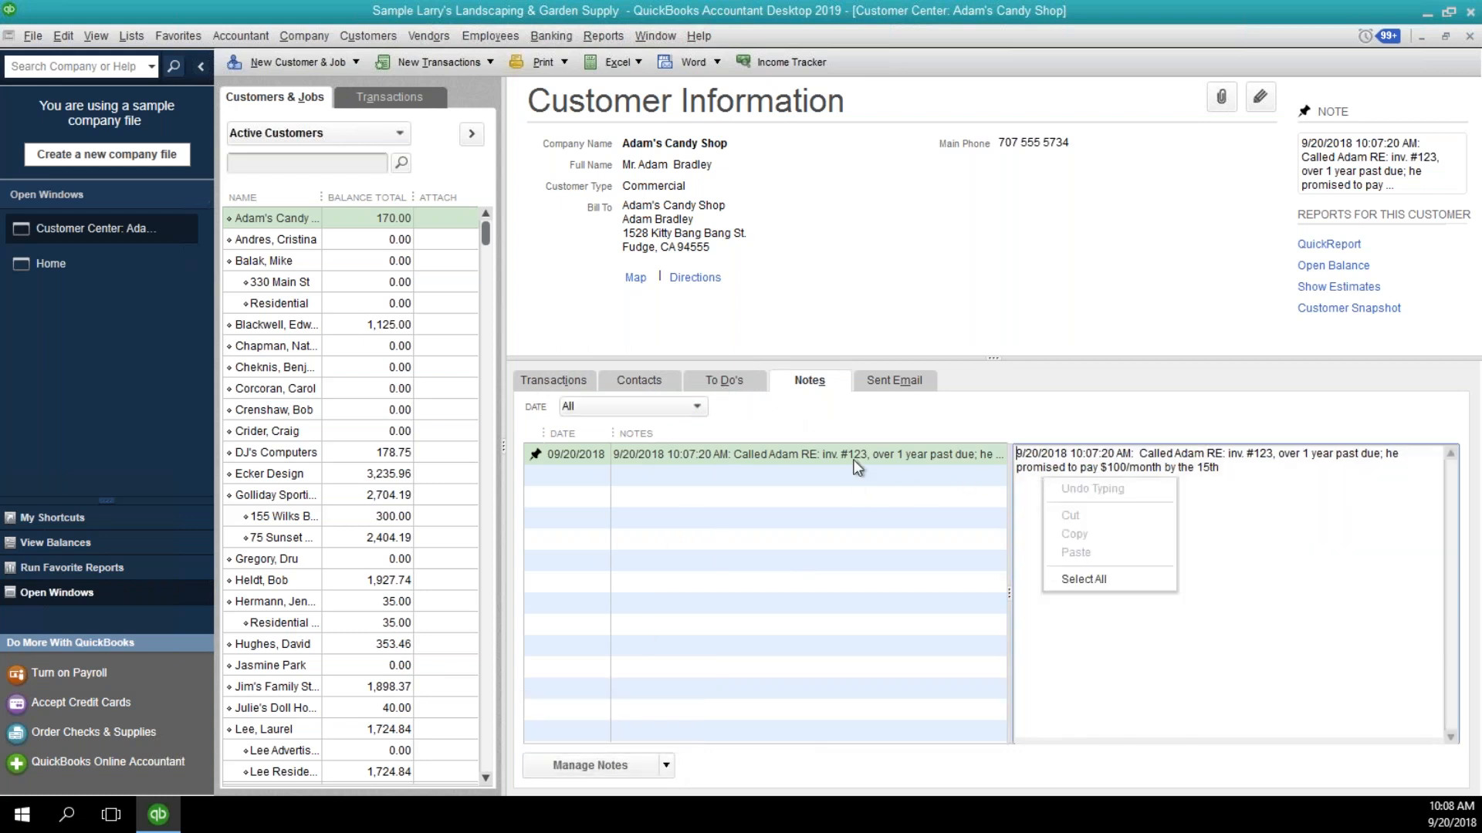
{"action": "left_click", "coordinate": [808, 464]}
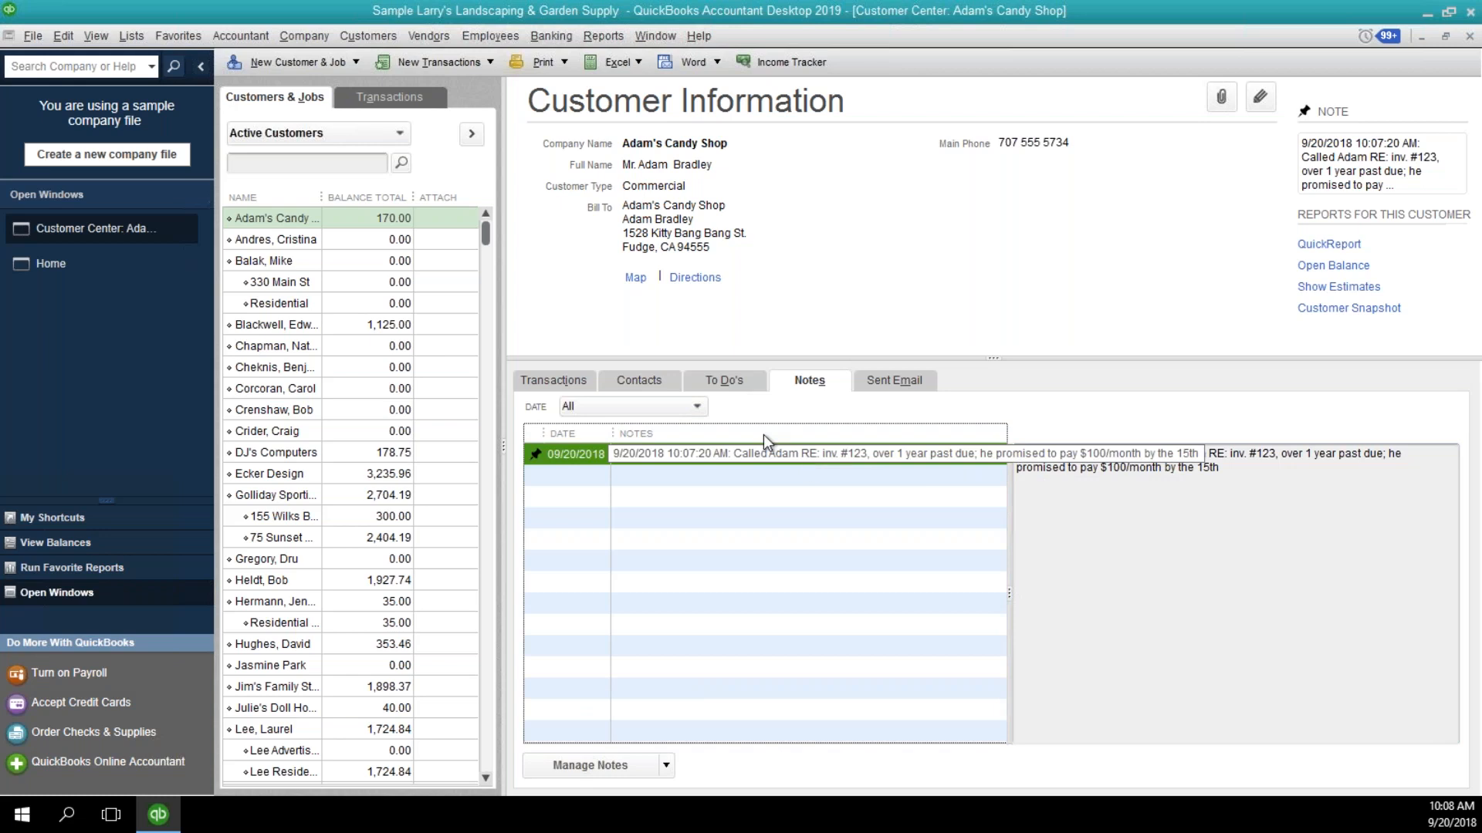
{"action": "left_click", "coordinate": [730, 382]}
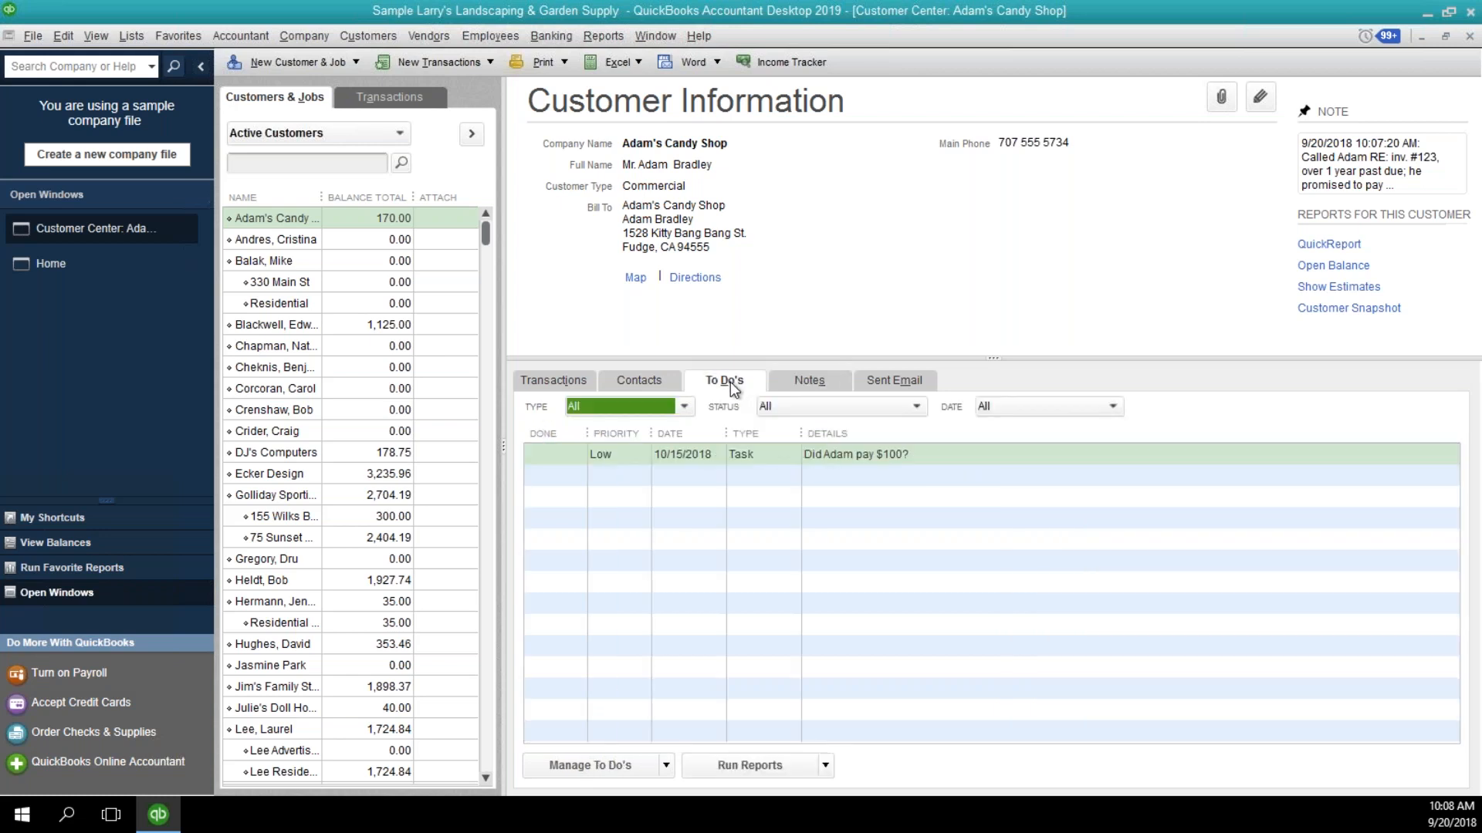
{"action": "left_click", "coordinate": [824, 767]}
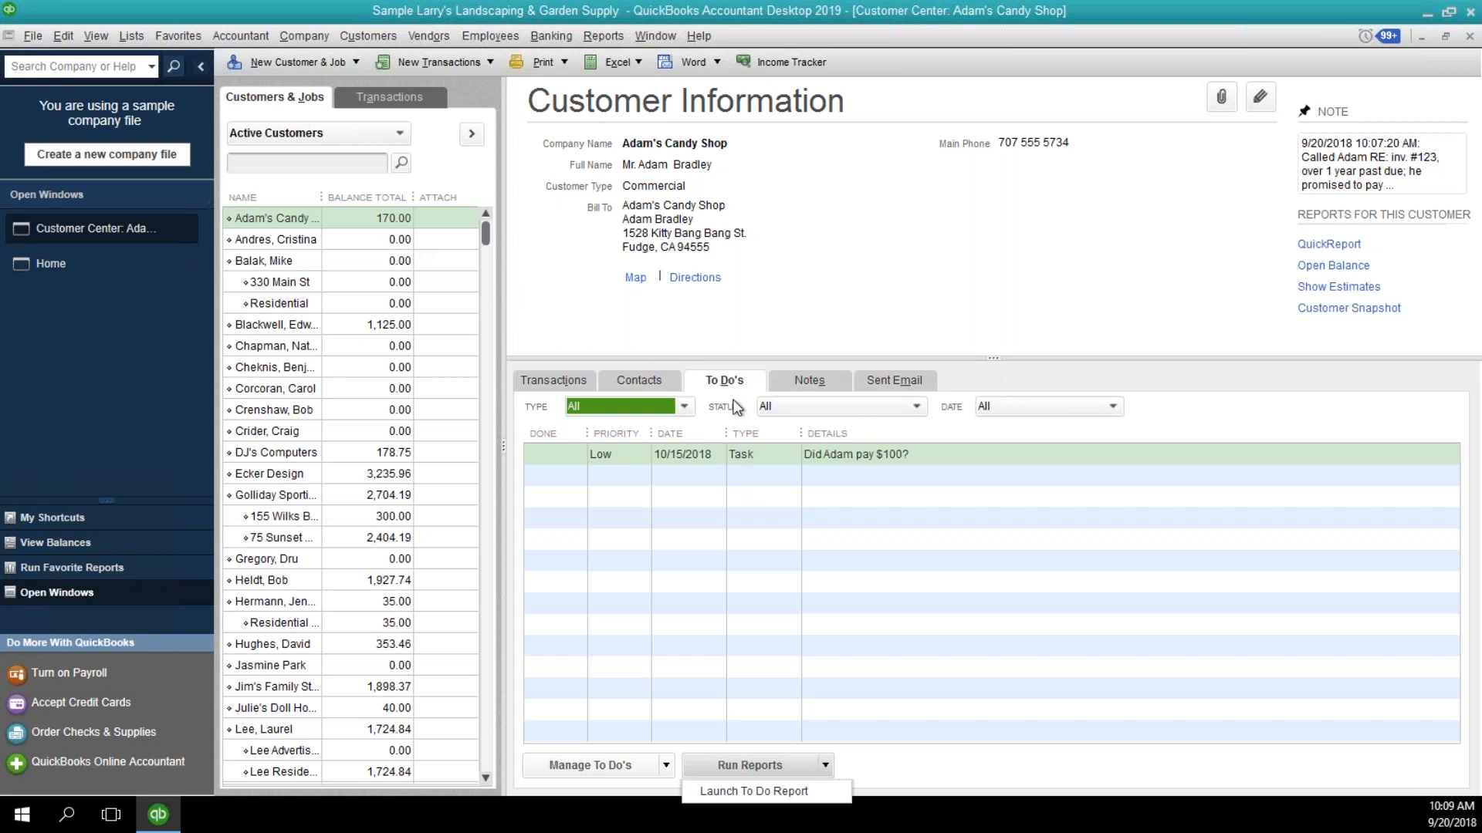
Open the company's Reminders list.
{"action": "left_click", "coordinate": [286, 34]}
{"action": "left_click", "coordinate": [285, 34]}
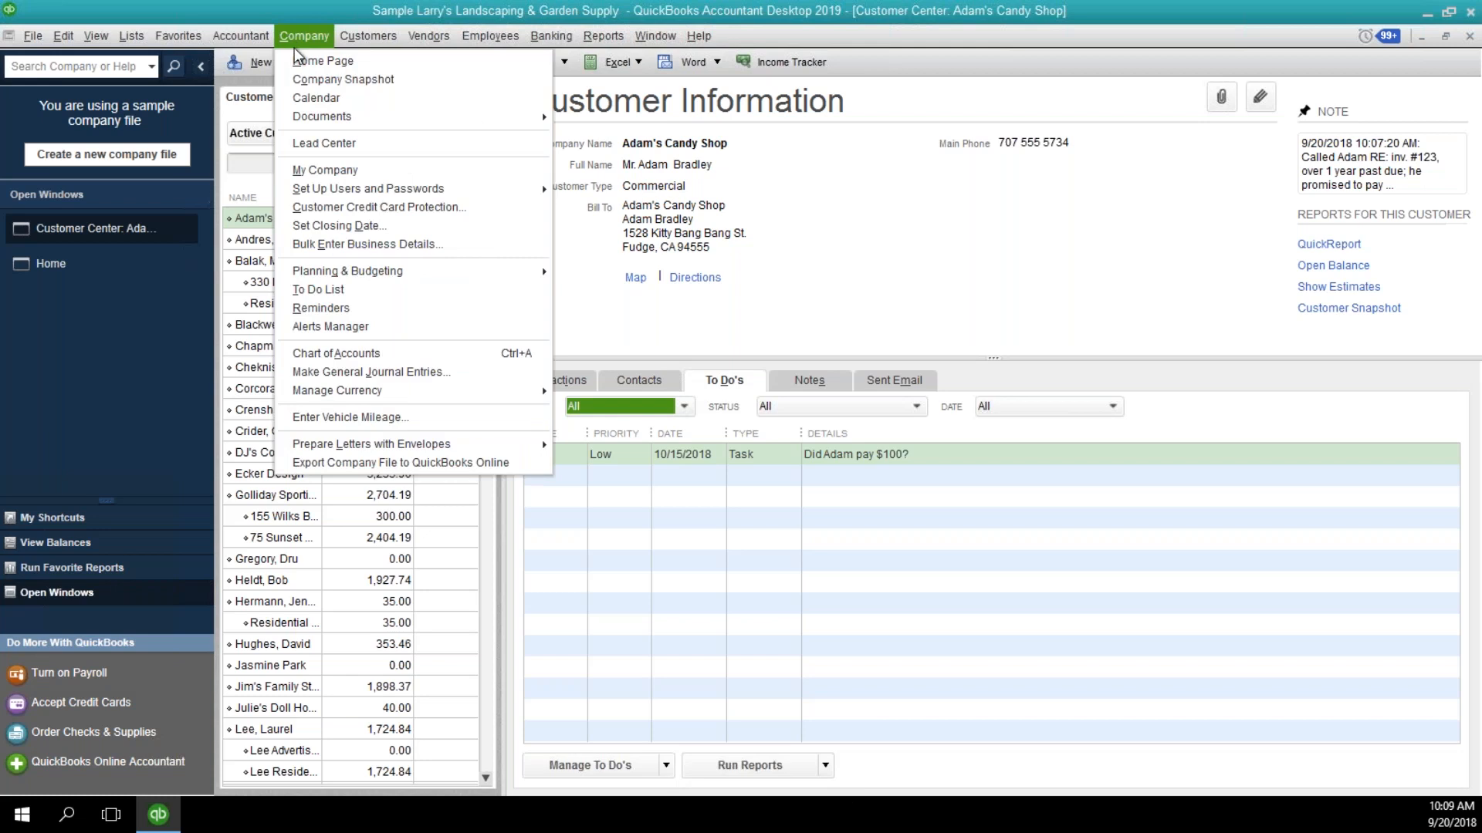
{"action": "left_click", "coordinate": [331, 307]}
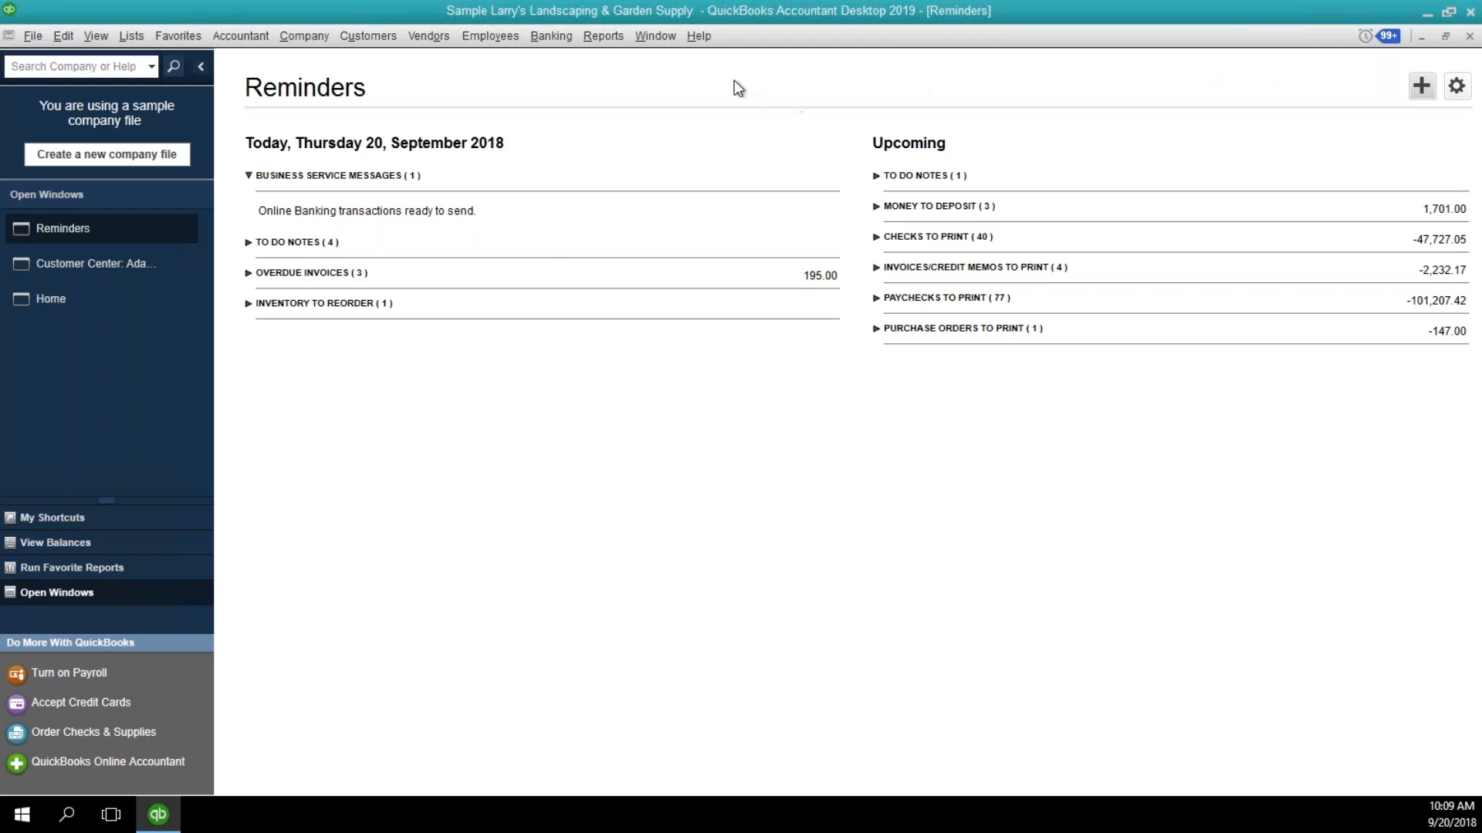
{"action": "left_click", "coordinate": [304, 35]}
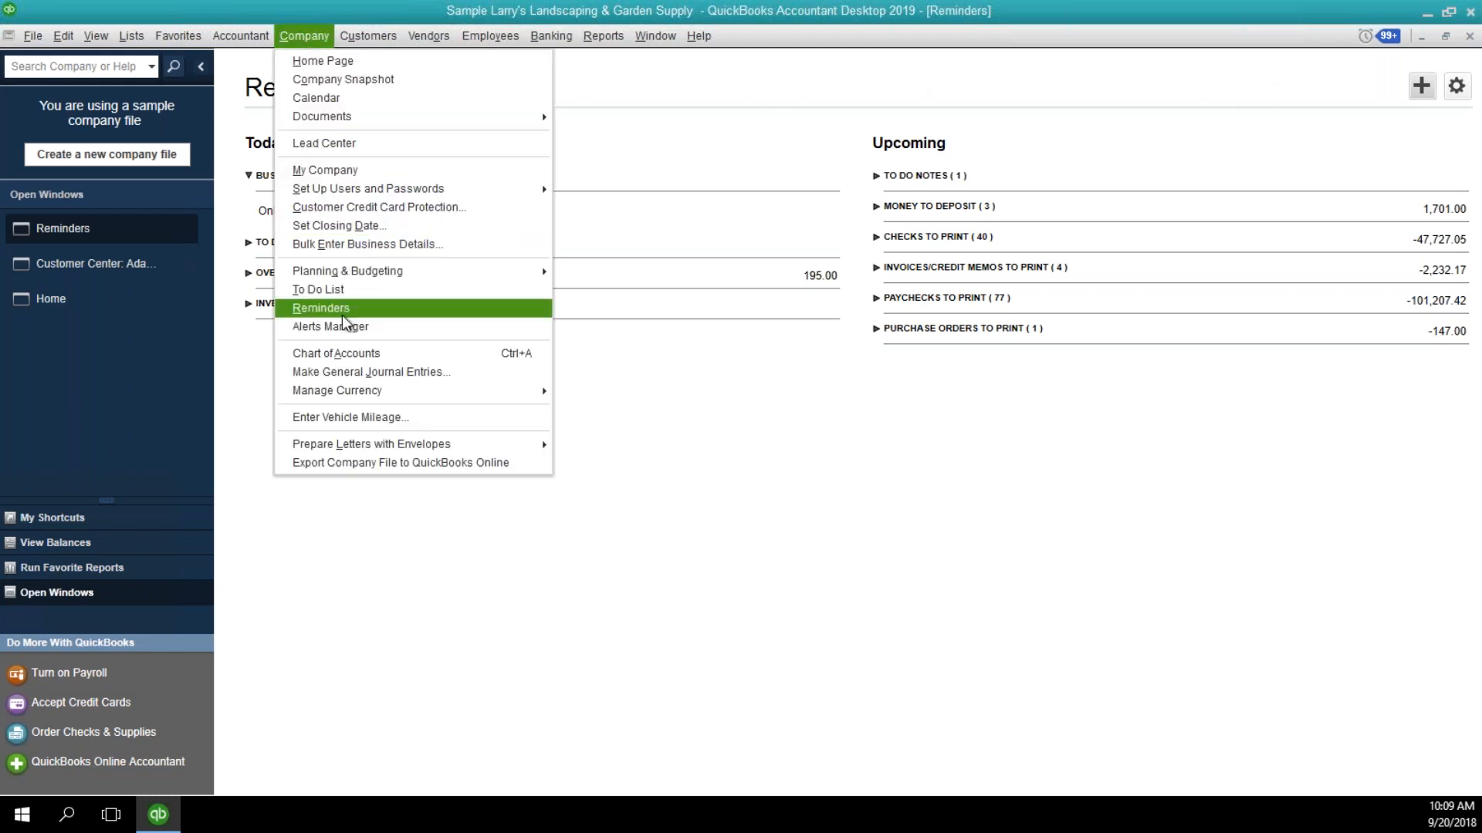
{"action": "left_click", "coordinate": [771, 171]}
{"action": "left_click", "coordinate": [771, 172]}
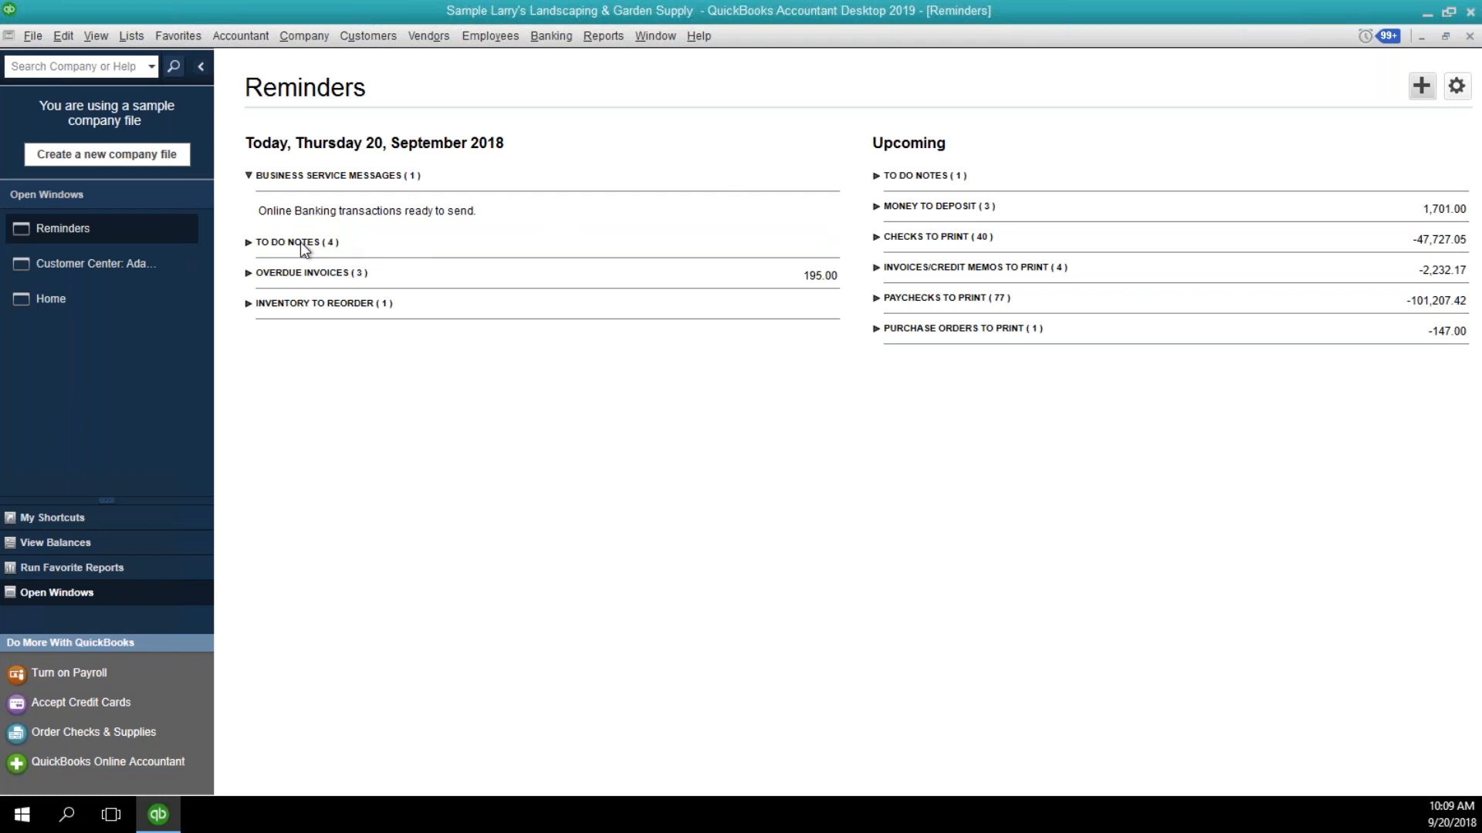
Expand and look through the reminders for to-do notes, overdue invoices, inventory to reorder, money to deposit and checks to print.
{"action": "left_click", "coordinate": [253, 243]}
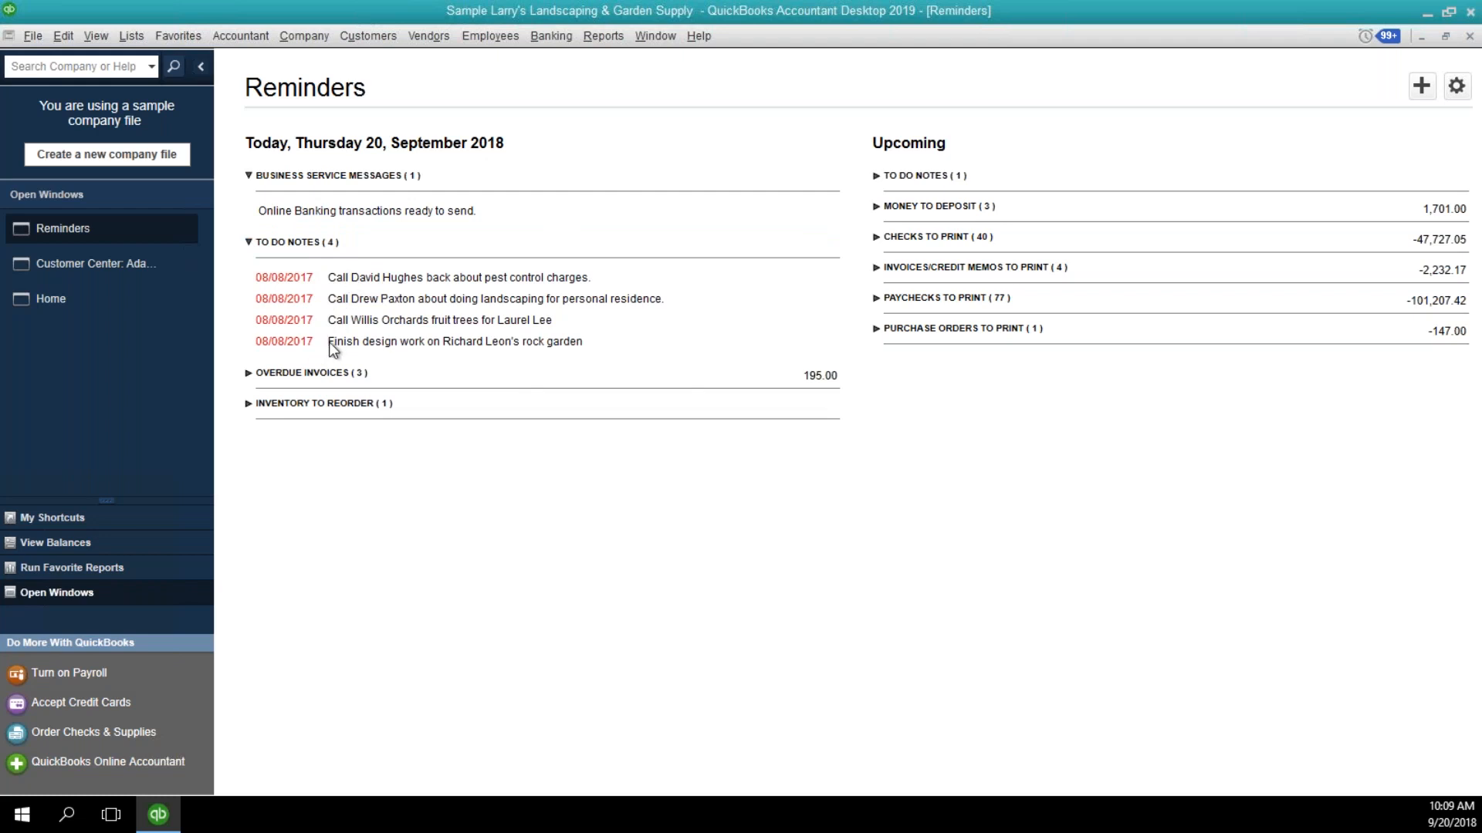
{"action": "left_click", "coordinate": [249, 375]}
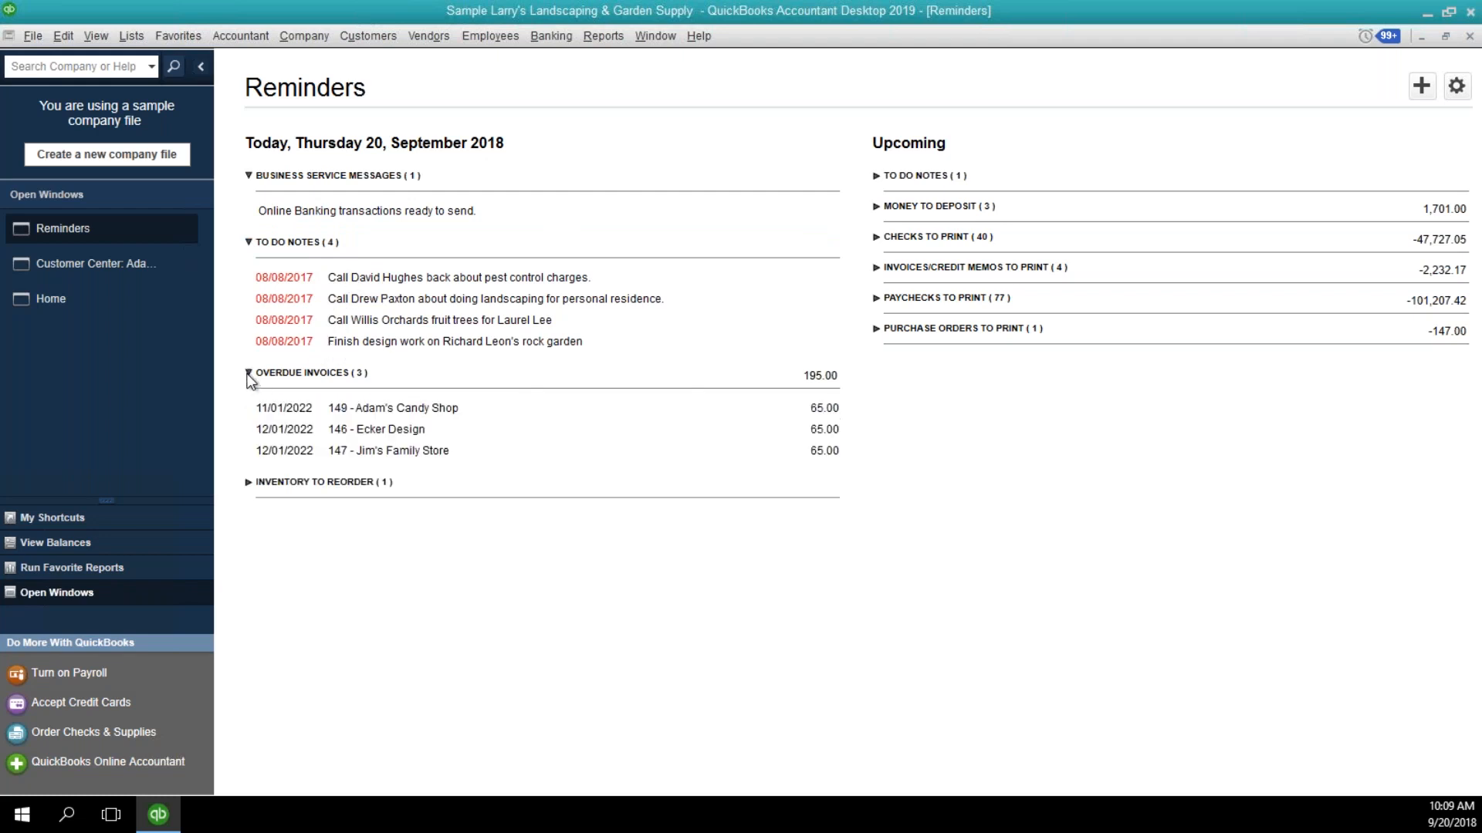
{"action": "left_click", "coordinate": [248, 482]}
{"action": "left_click", "coordinate": [876, 177]}
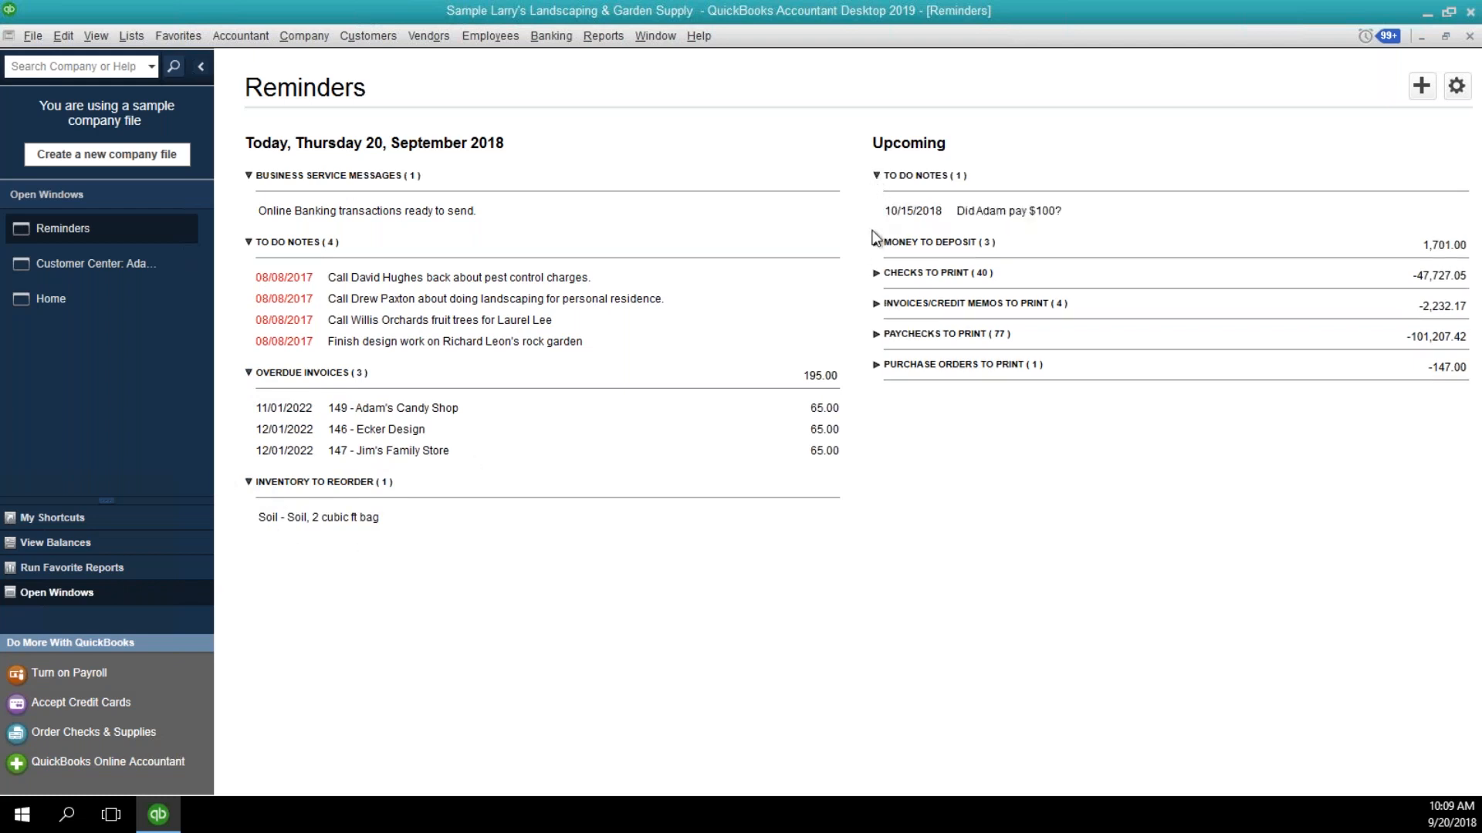
{"action": "left_click", "coordinate": [874, 243]}
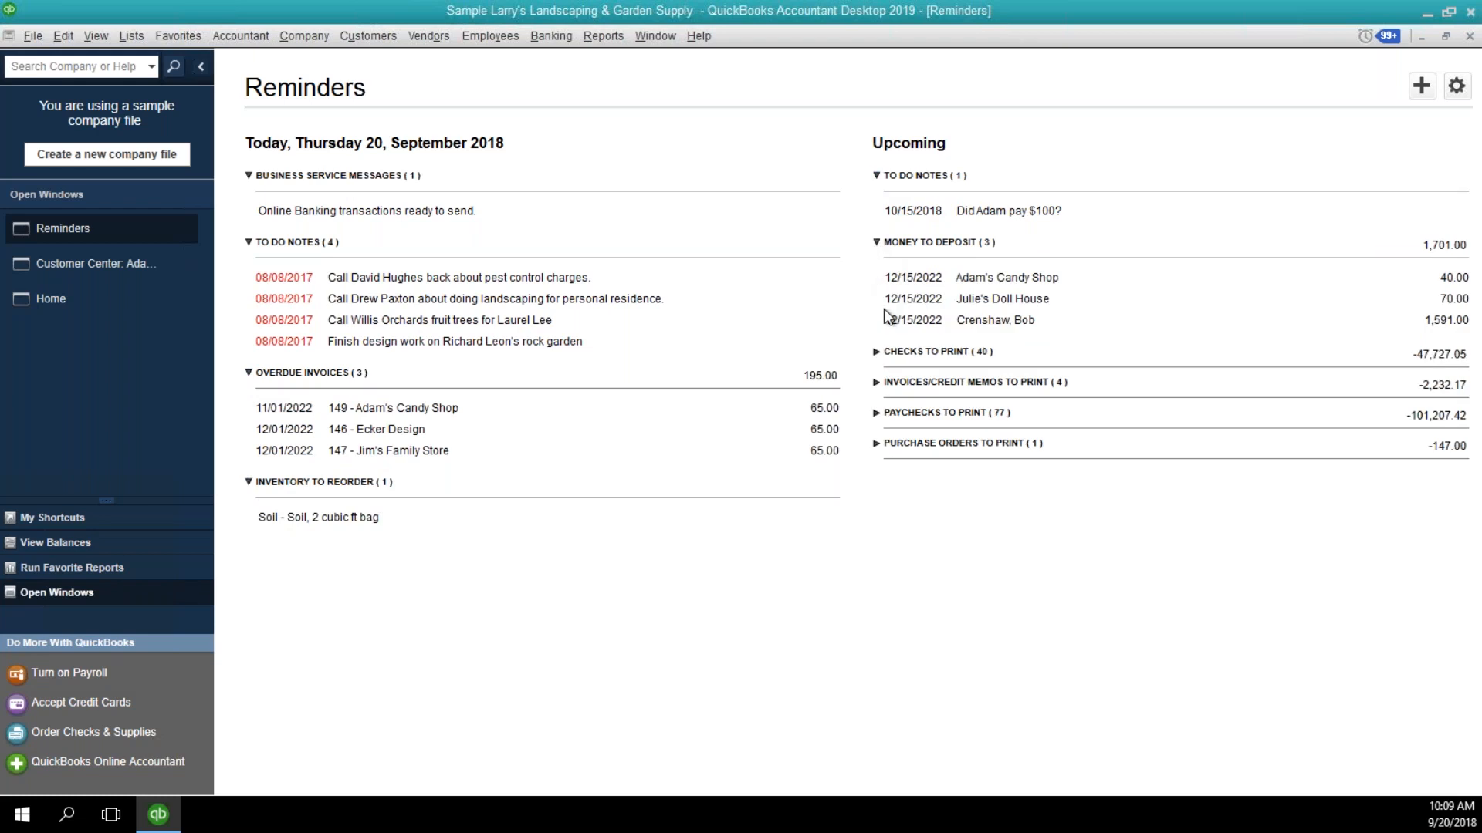
{"action": "left_click", "coordinate": [876, 352]}
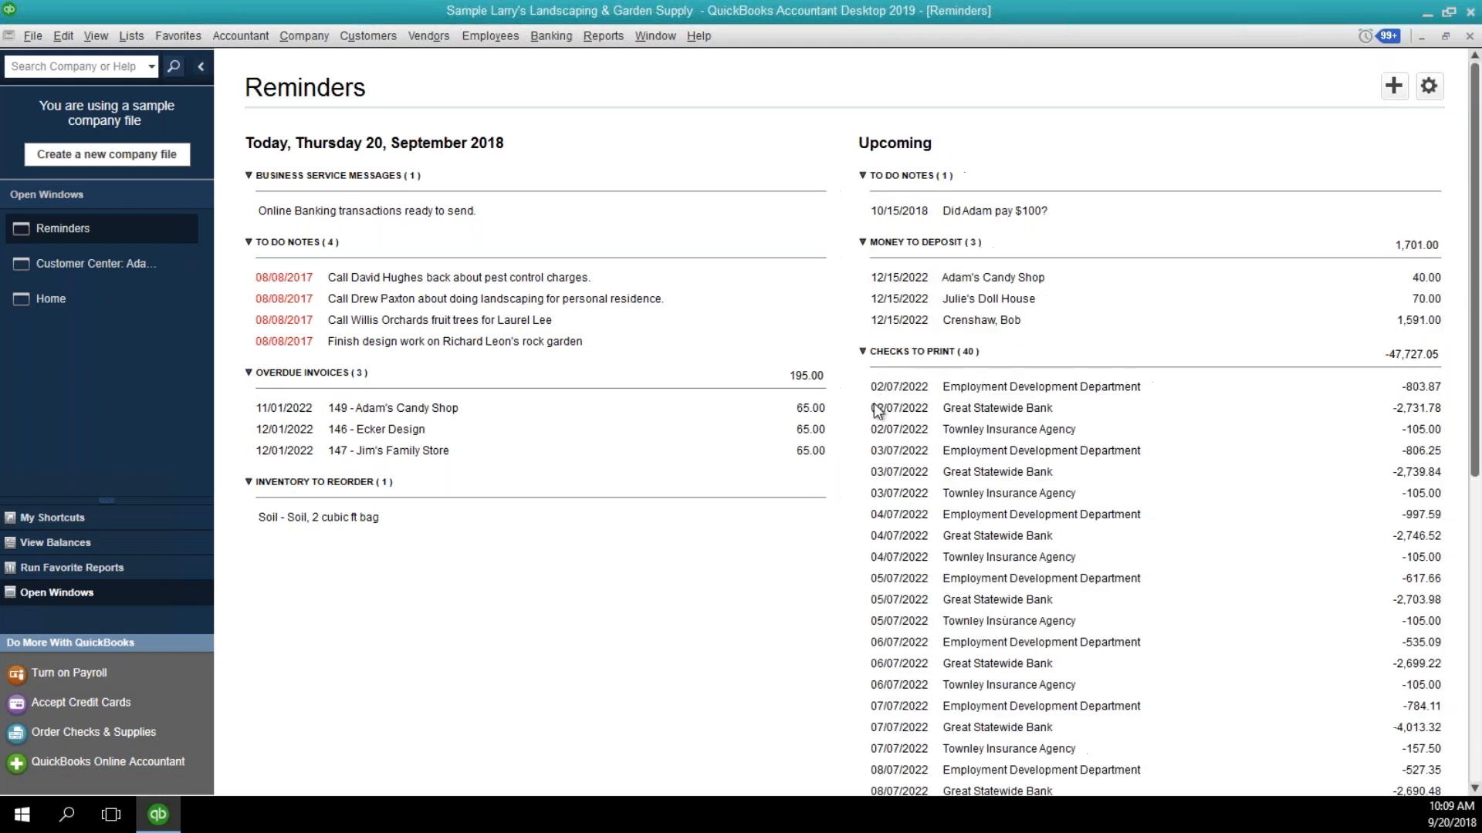
{"action": "scroll", "coordinate": [1003, 406], "scroll_direction": "down", "scroll_amount": 5}
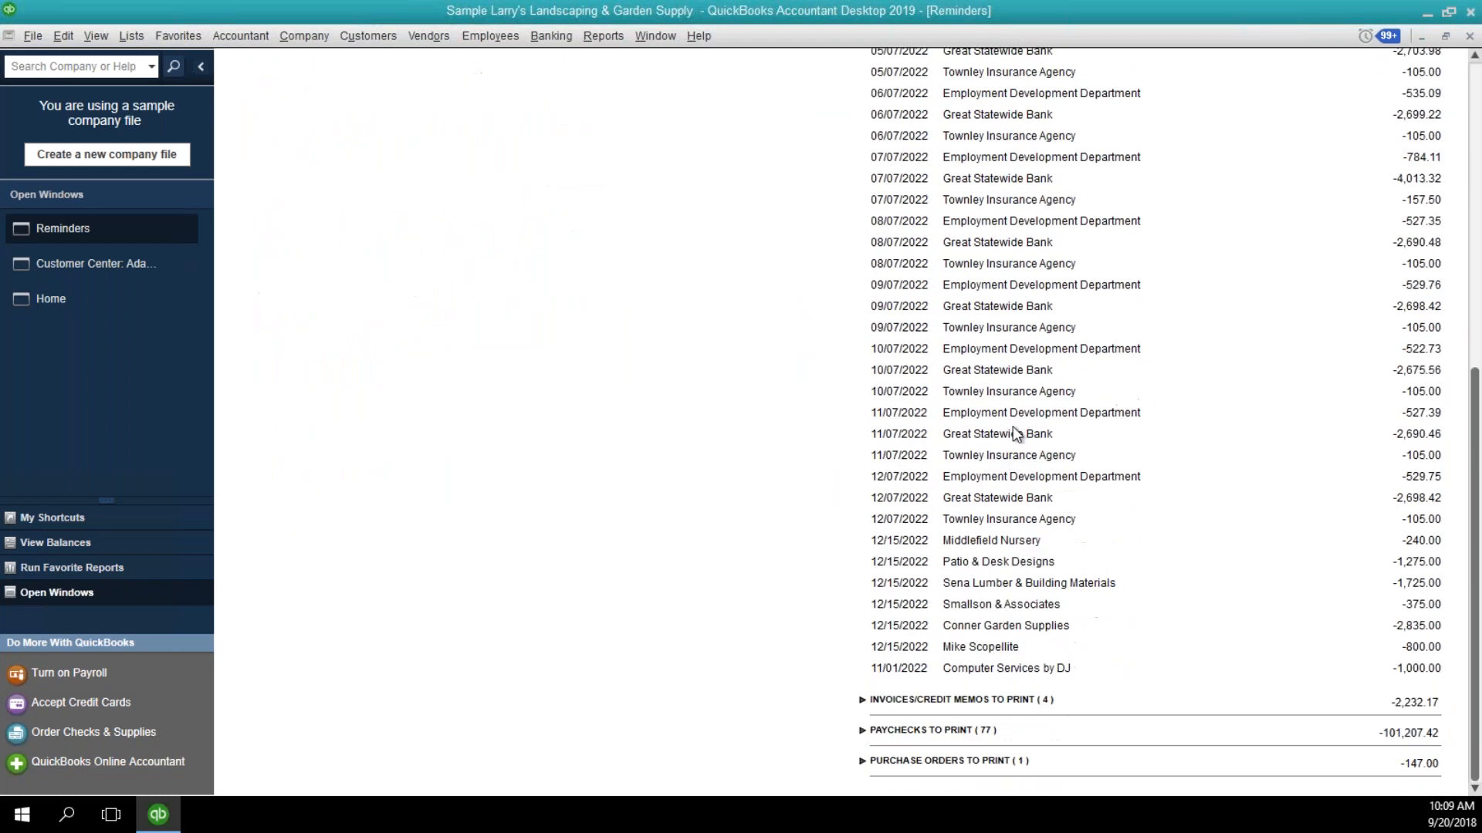
{"action": "scroll", "coordinate": [1010, 409], "scroll_direction": "up", "scroll_amount": 1}
{"action": "scroll", "coordinate": [1003, 386], "scroll_direction": "up", "scroll_amount": 5}
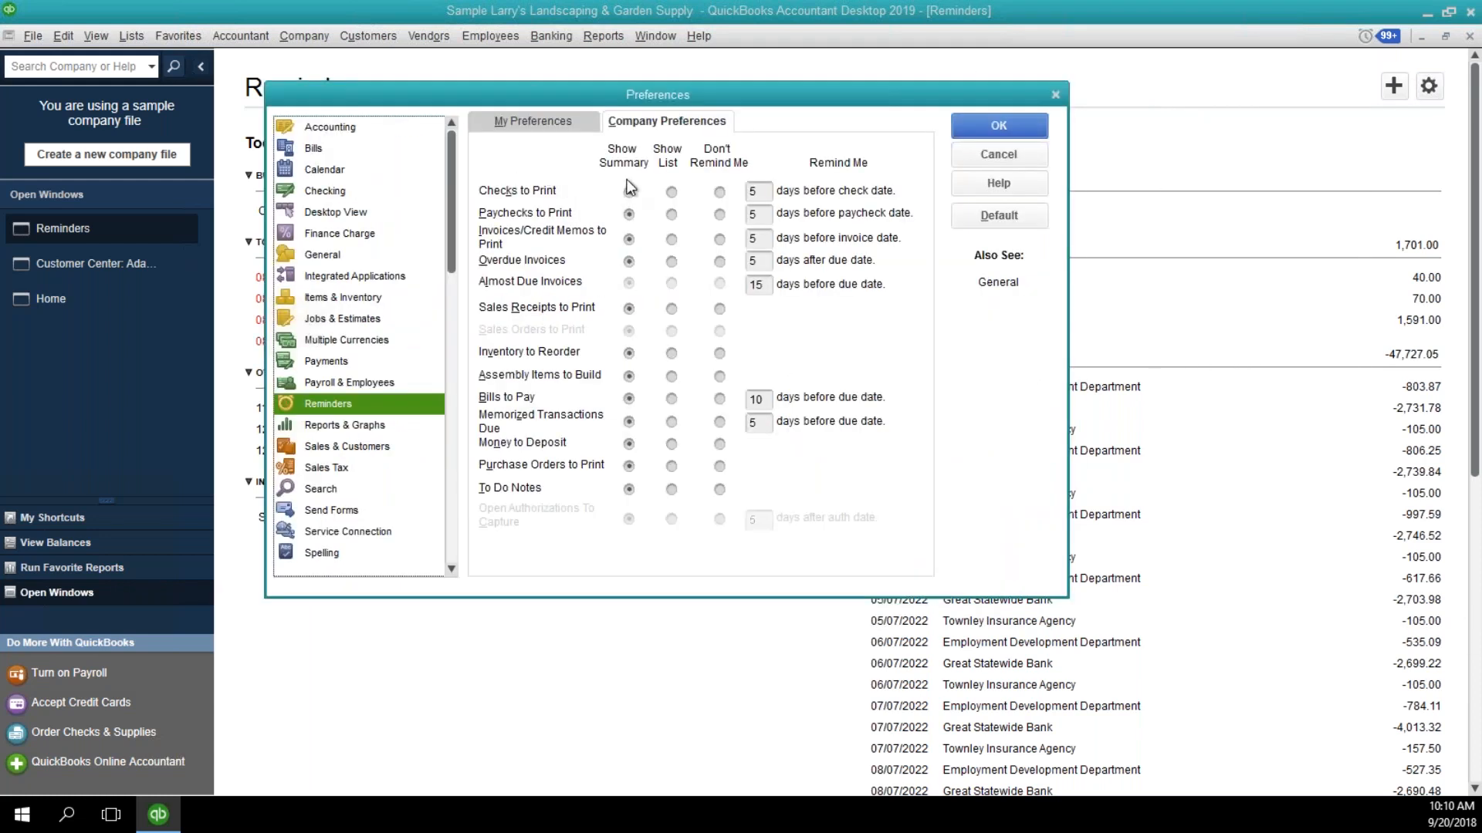
In the company reminder preferences, set Inventory to Reorder and Assembly Items to Build to Don't Remind Me, and save the change.
{"action": "left_click", "coordinate": [559, 124]}
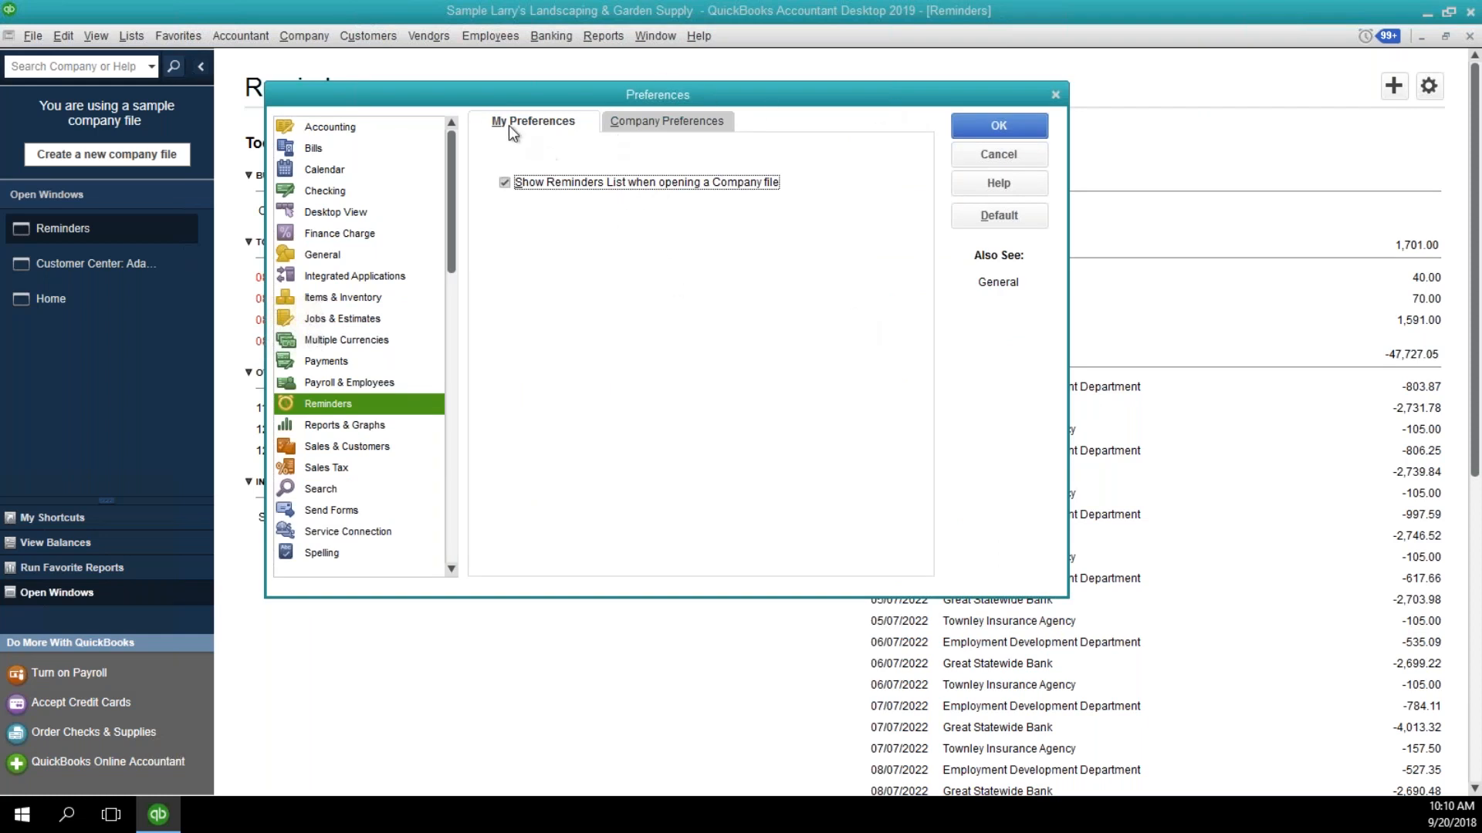
{"action": "left_click", "coordinate": [634, 123]}
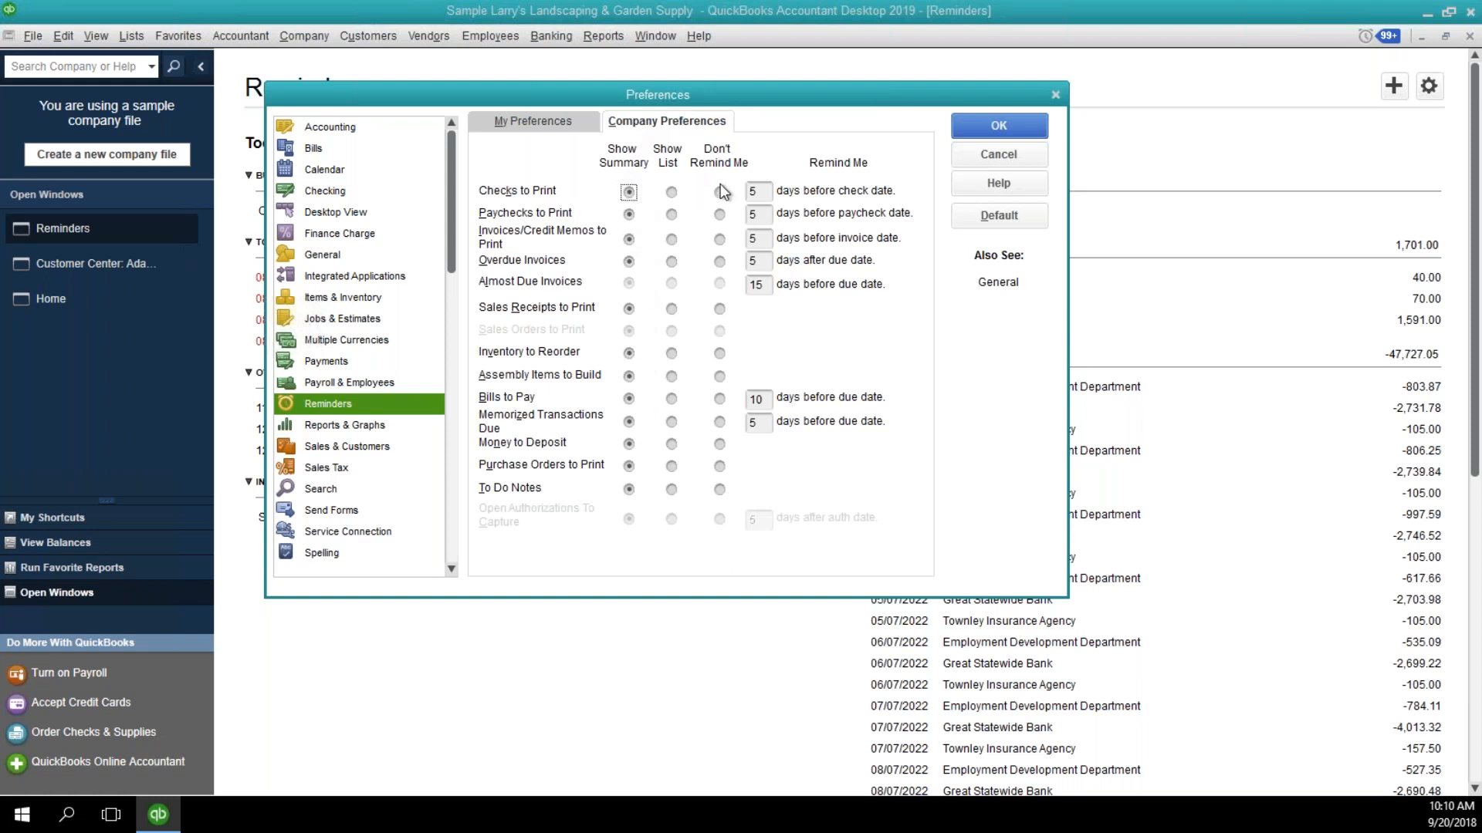
{"action": "left_click", "coordinate": [720, 353]}
{"action": "left_click", "coordinate": [719, 376]}
{"action": "left_click", "coordinate": [981, 124]}
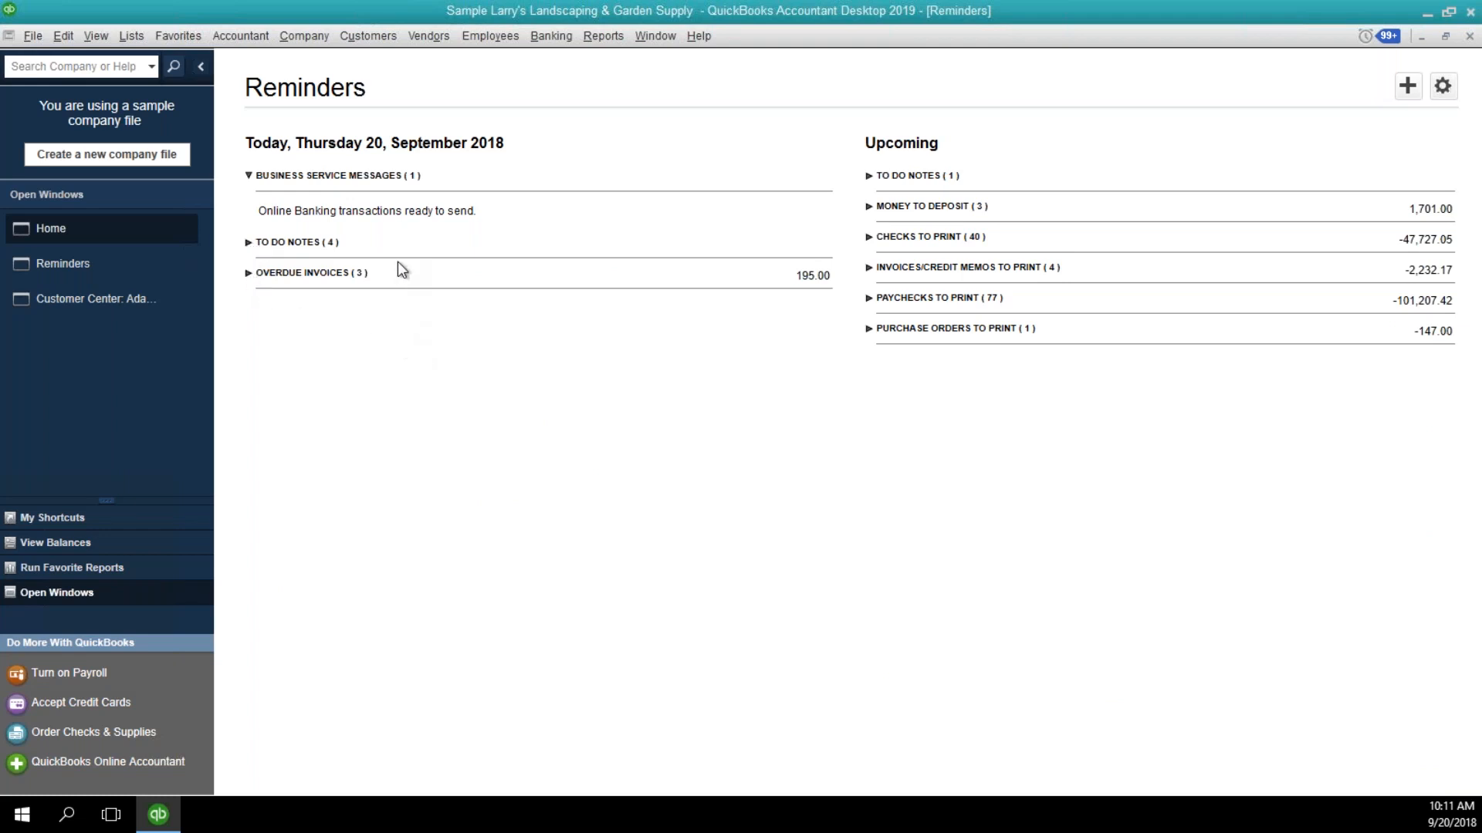
Close the Reminders list and view the notes for Adam's Candy Shop.
{"action": "left_click", "coordinate": [1468, 37]}
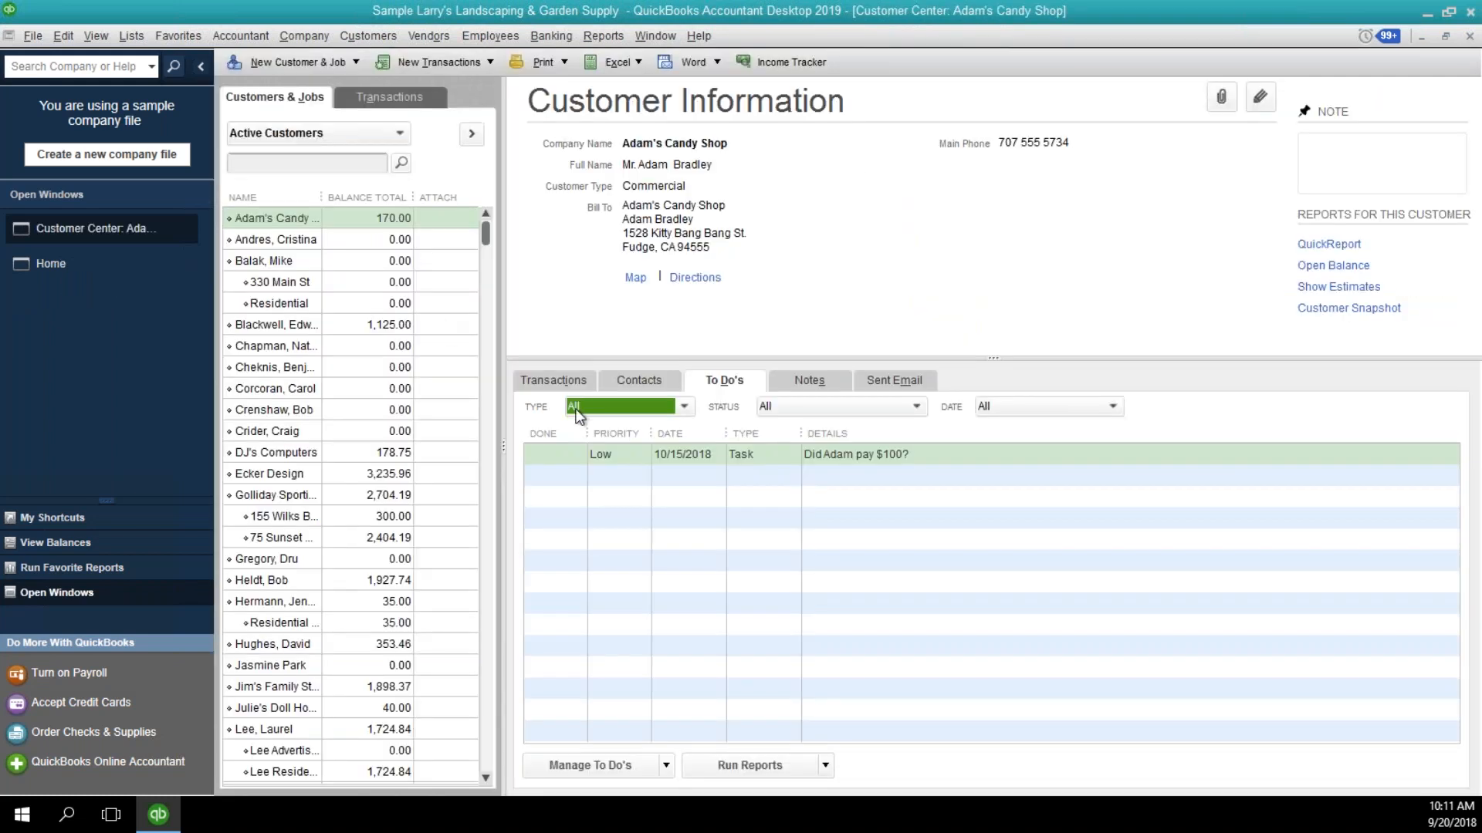
{"action": "left_click", "coordinate": [803, 382]}
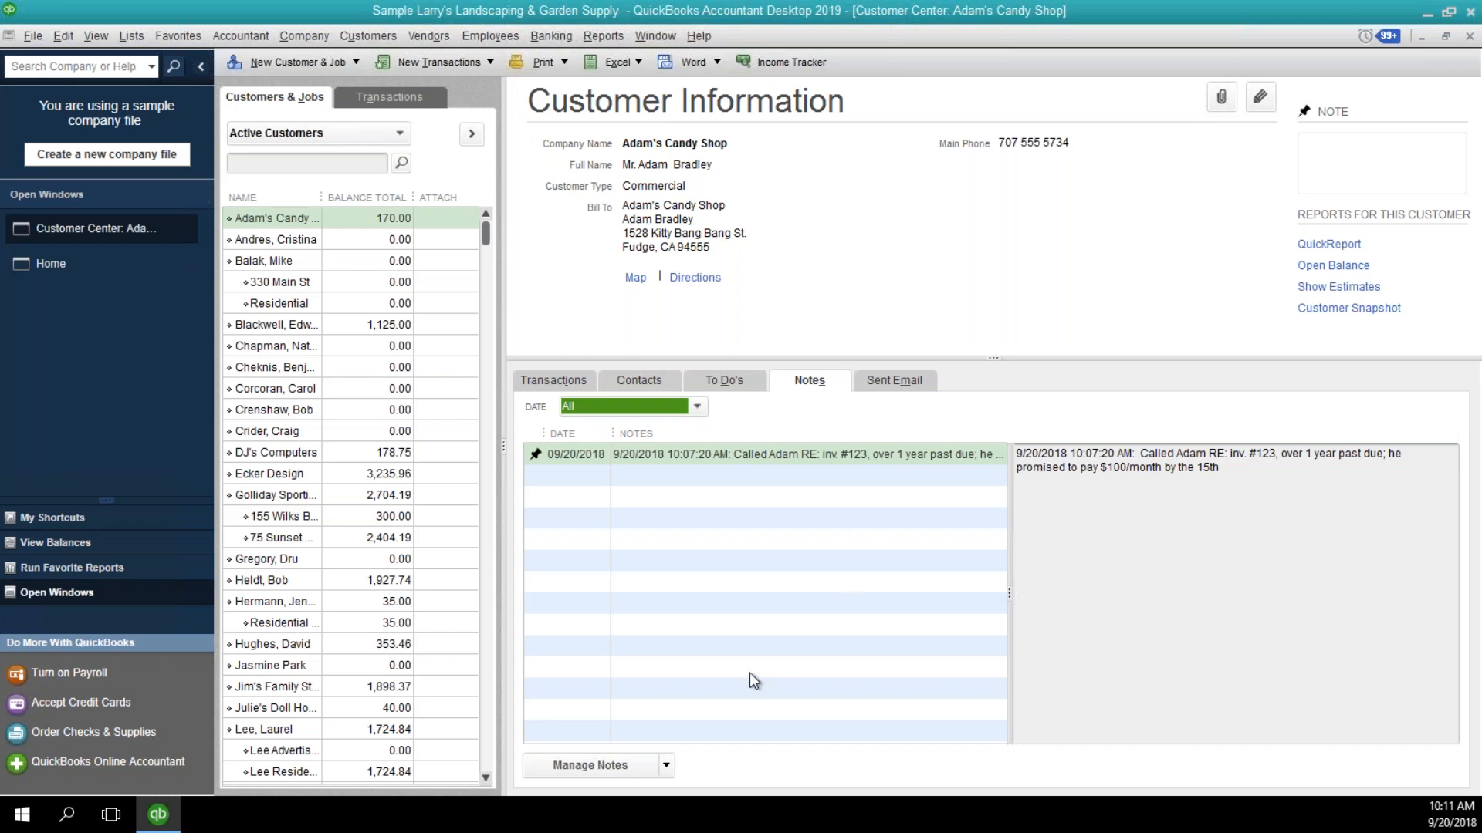
{"action": "left_click", "coordinate": [1382, 37]}
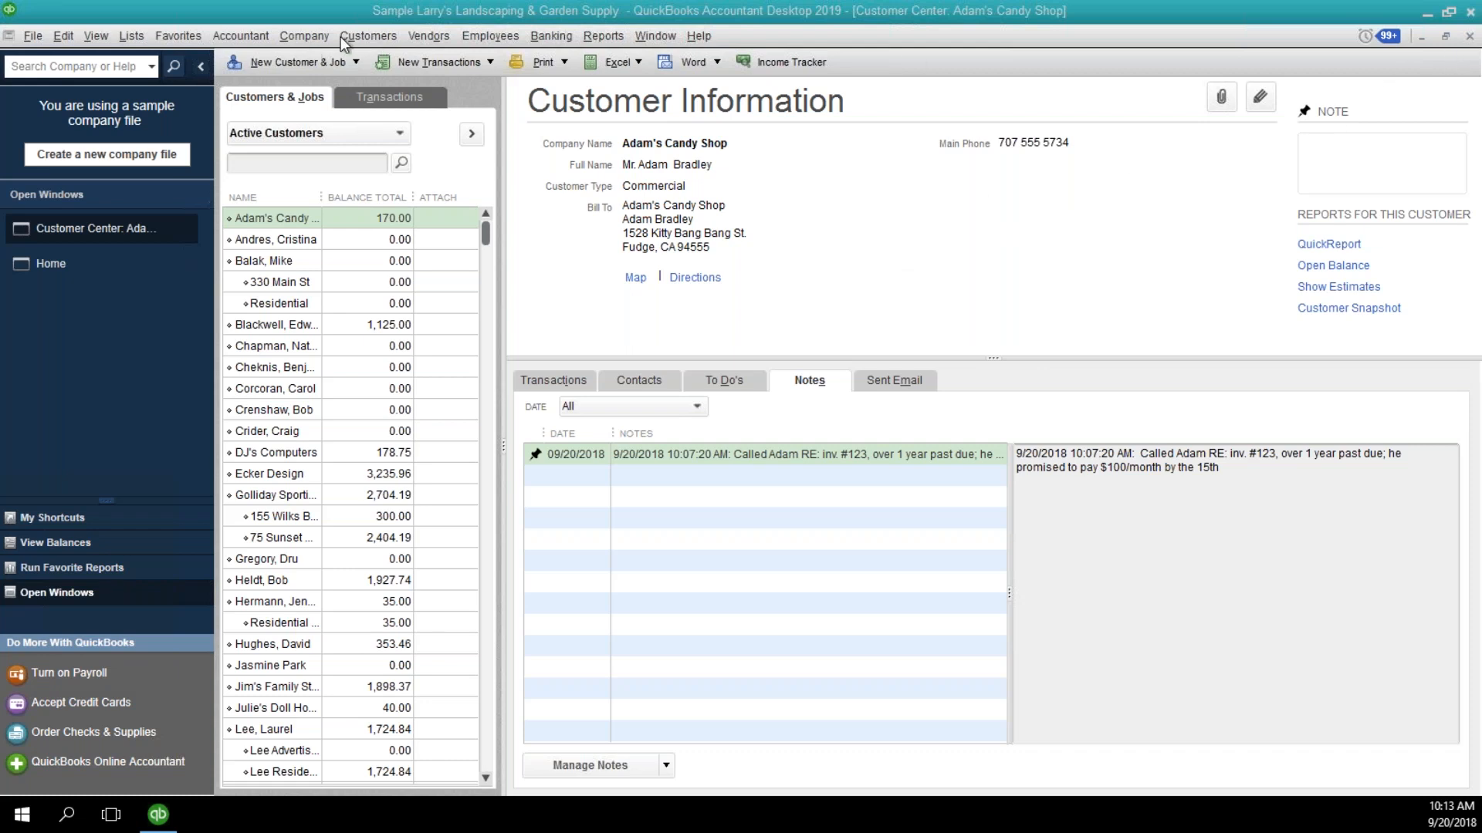
Open the 2200 Down Payments liability account from the chart of accounts, review its settings, and close it unchanged.
{"action": "left_click", "coordinate": [127, 40]}
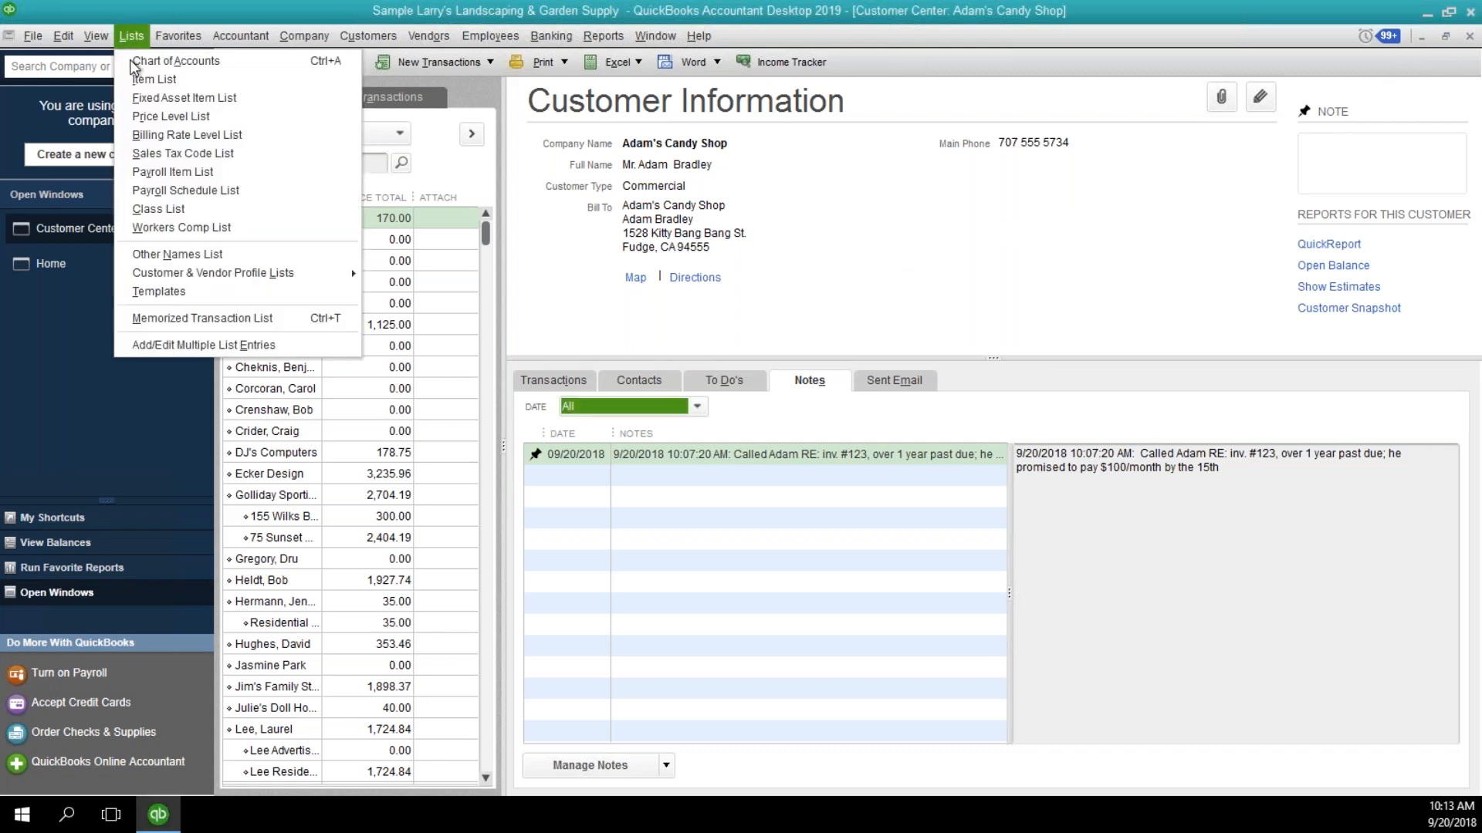
{"action": "left_click", "coordinate": [135, 69]}
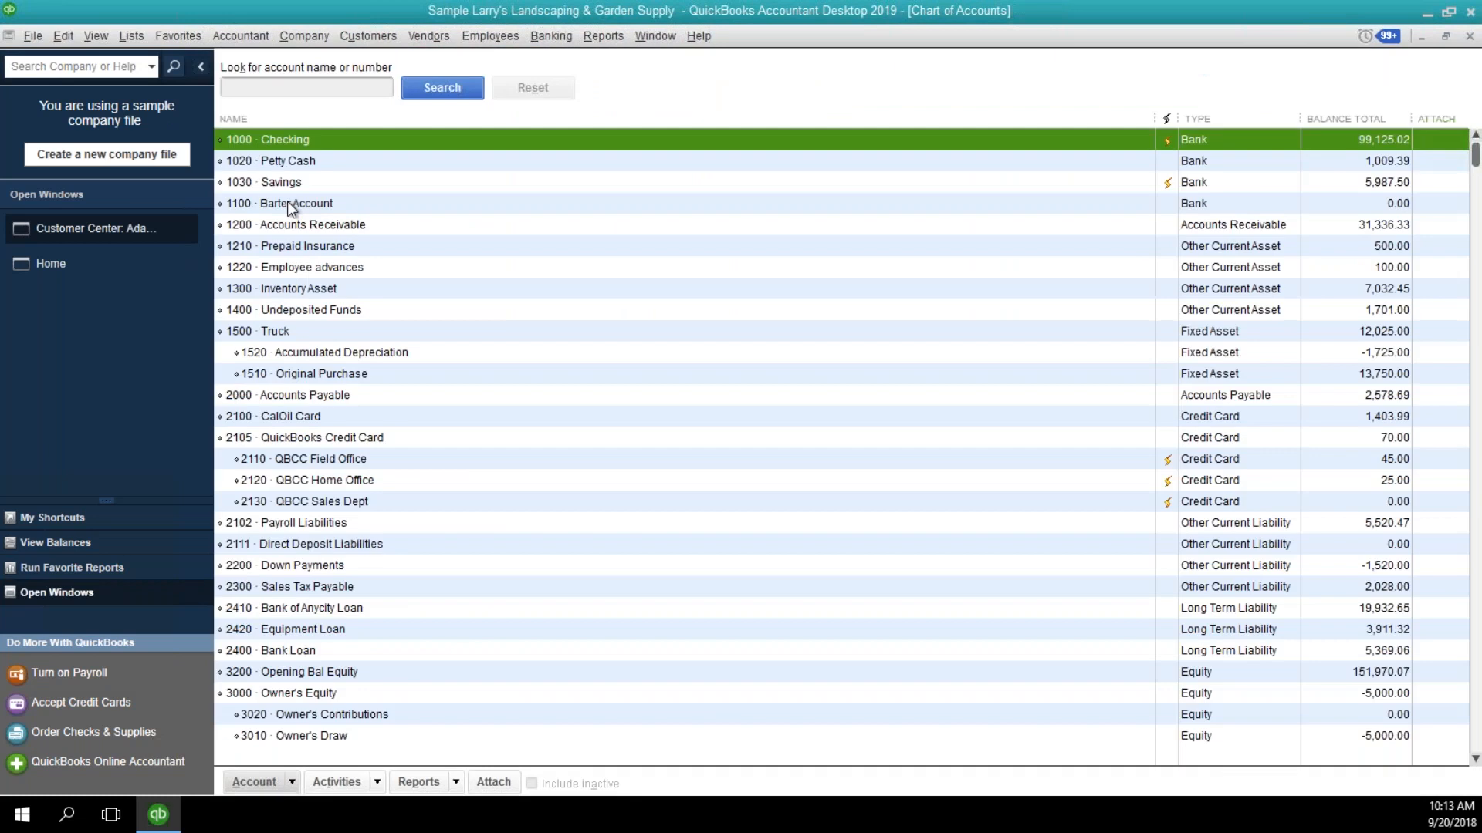
{"action": "left_click", "coordinate": [403, 529]}
{"action": "left_click", "coordinate": [405, 566]}
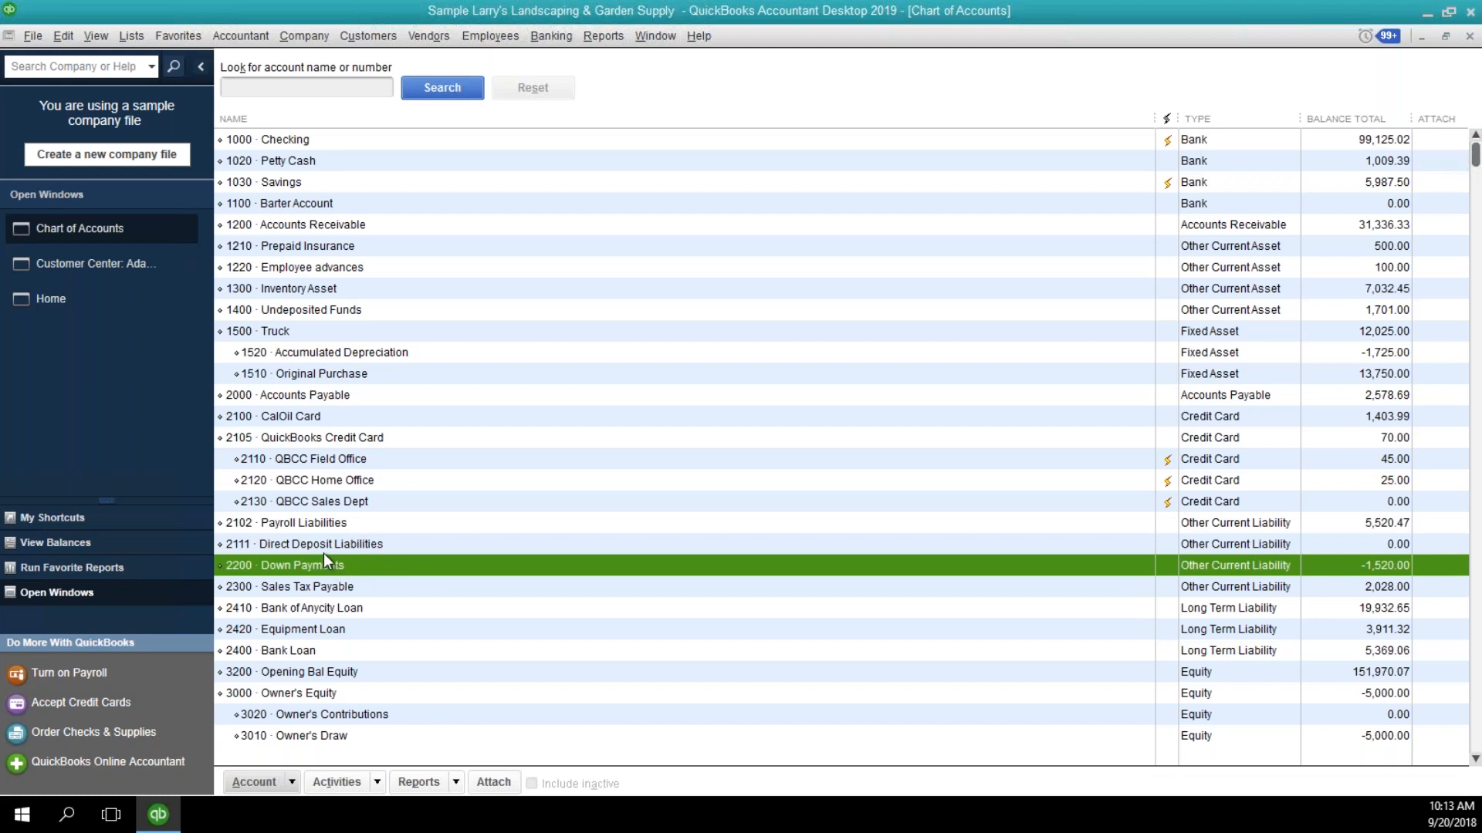
{"action": "double_click", "coordinate": [354, 561]}
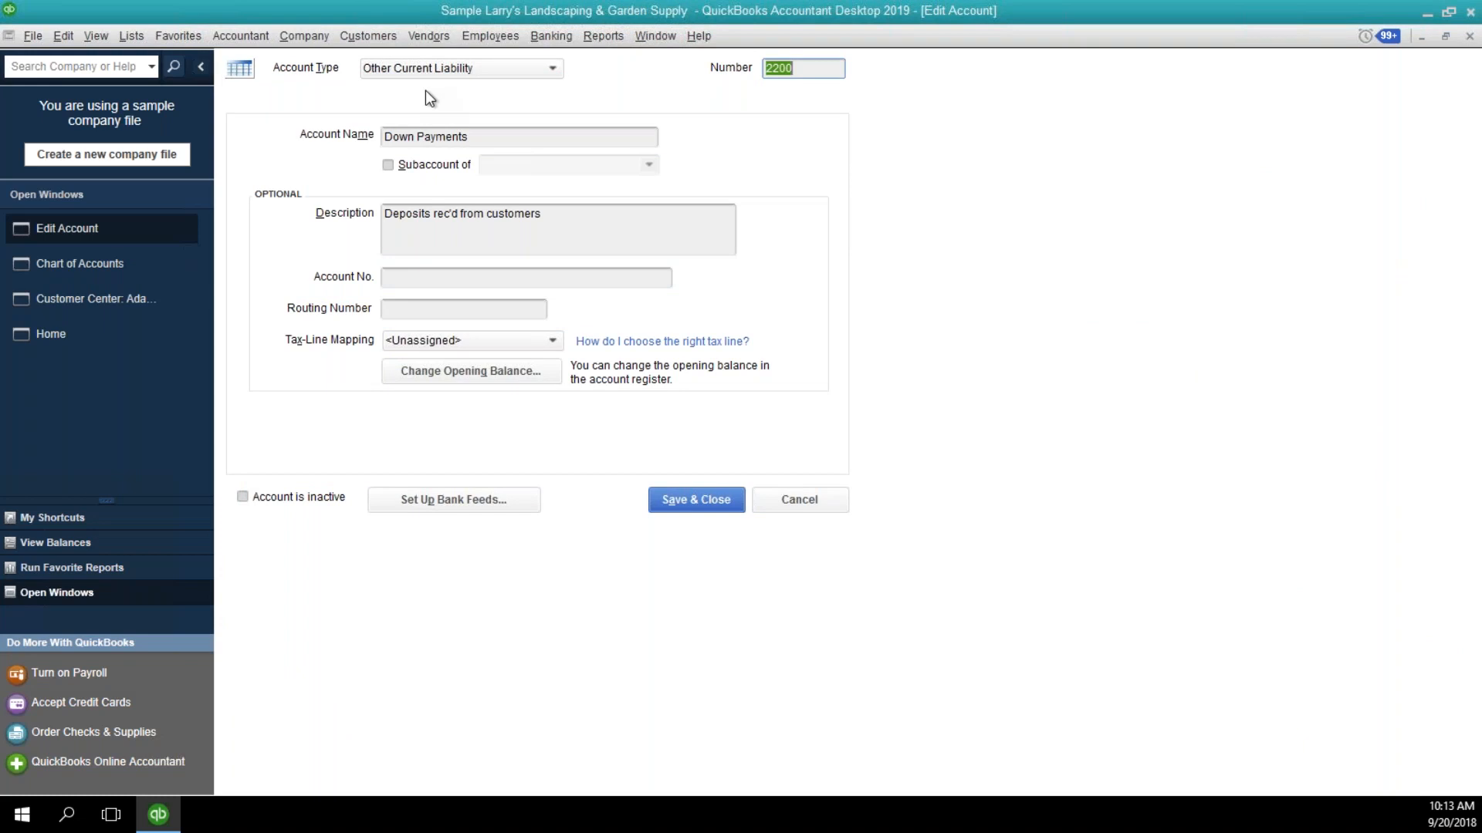
{"action": "left_click", "coordinate": [1470, 38]}
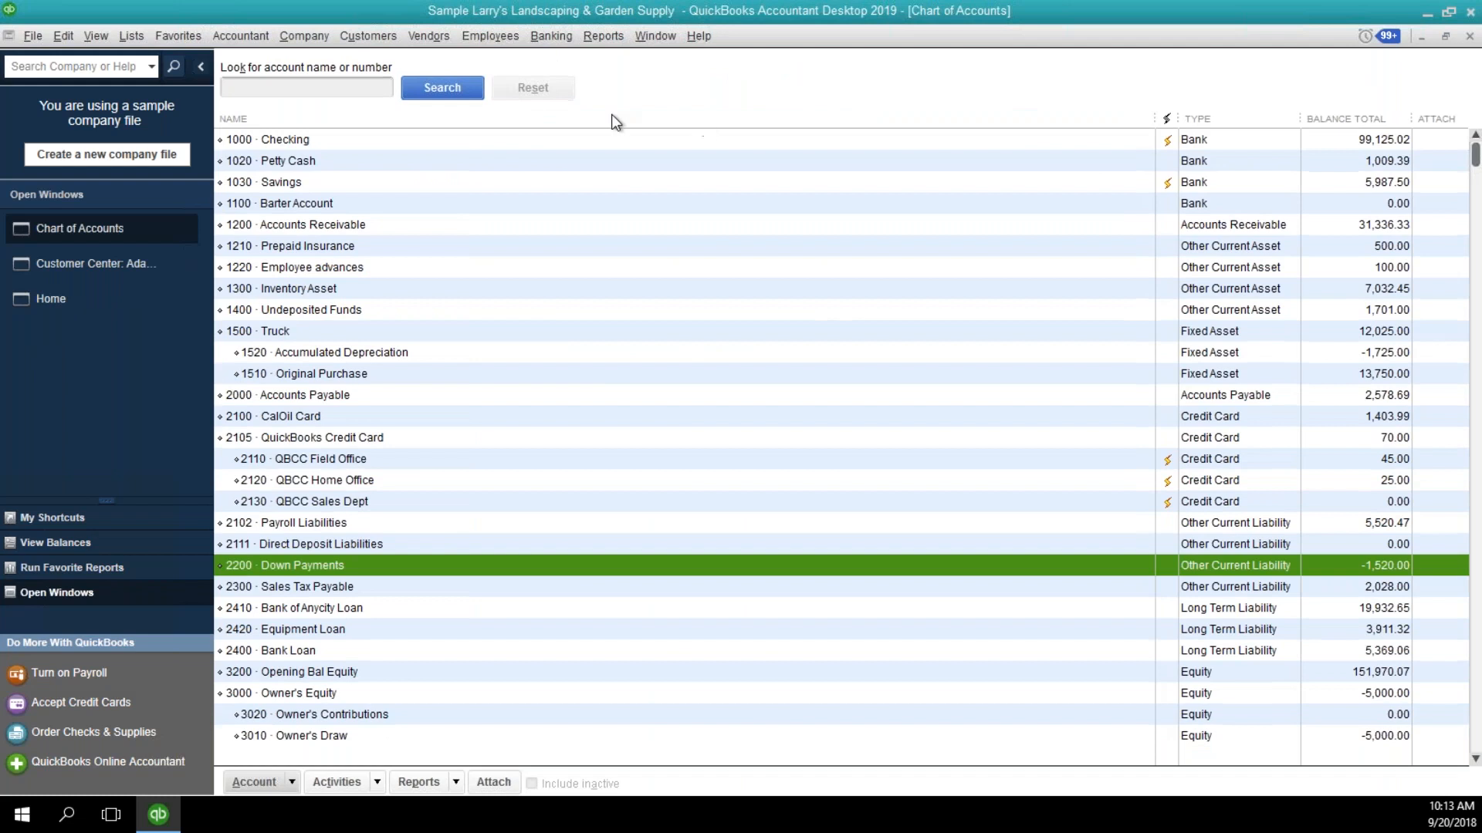
{"action": "left_click", "coordinate": [1470, 36]}
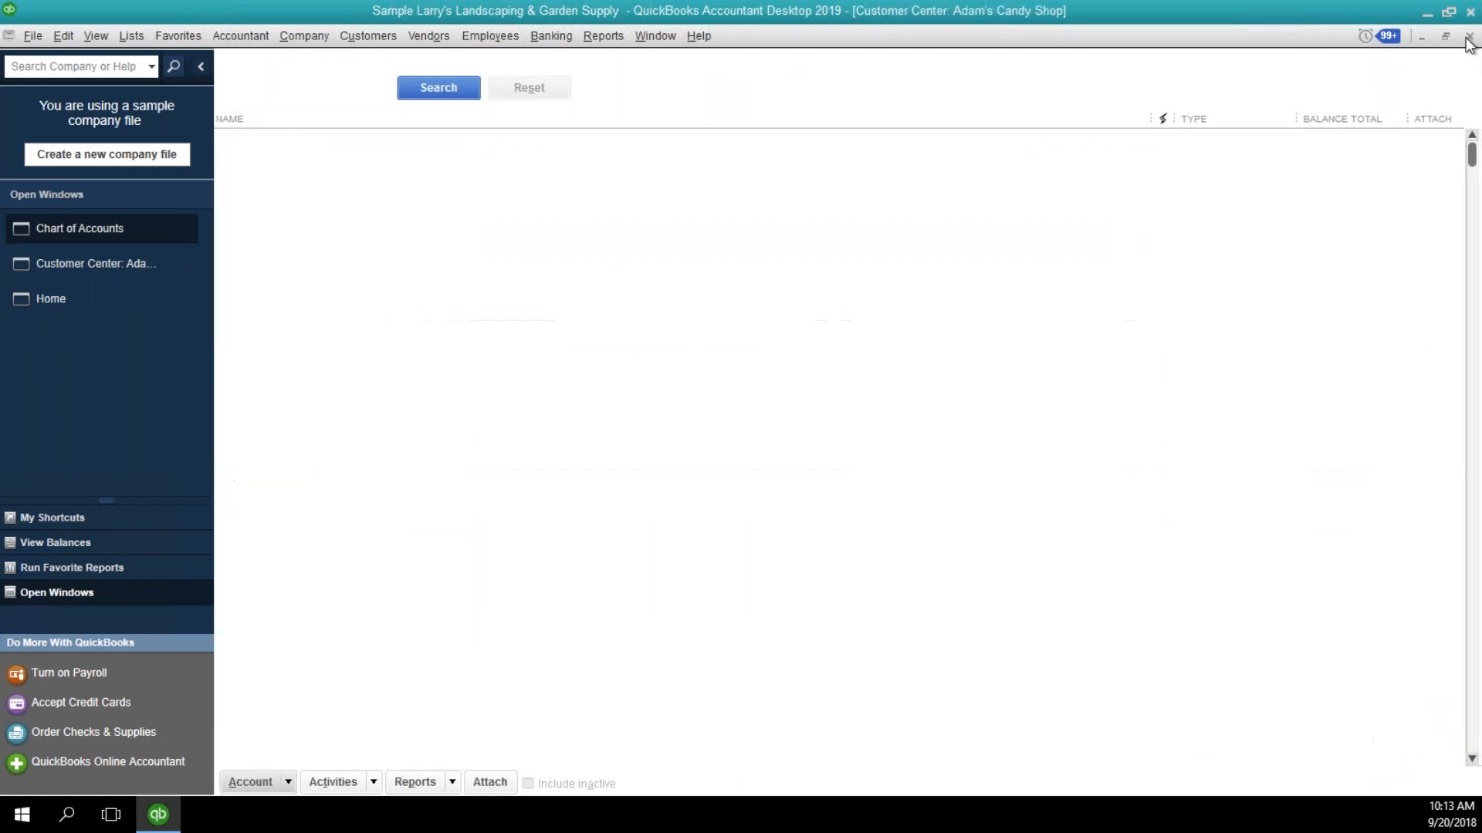
Start a new Other Charge item in the Item List and name it Down Payment.
{"action": "left_click", "coordinate": [131, 37]}
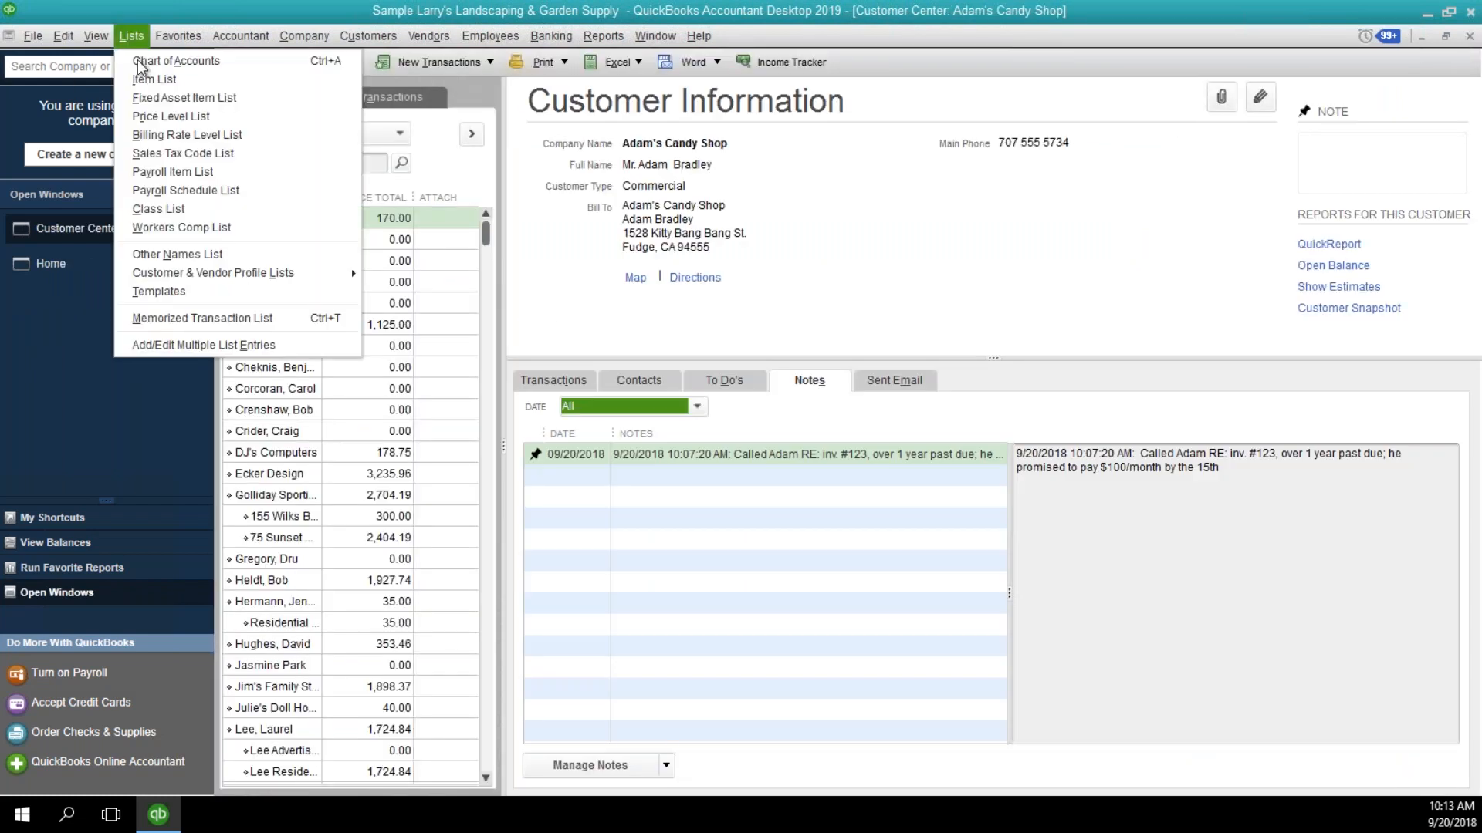
{"action": "left_click", "coordinate": [154, 79]}
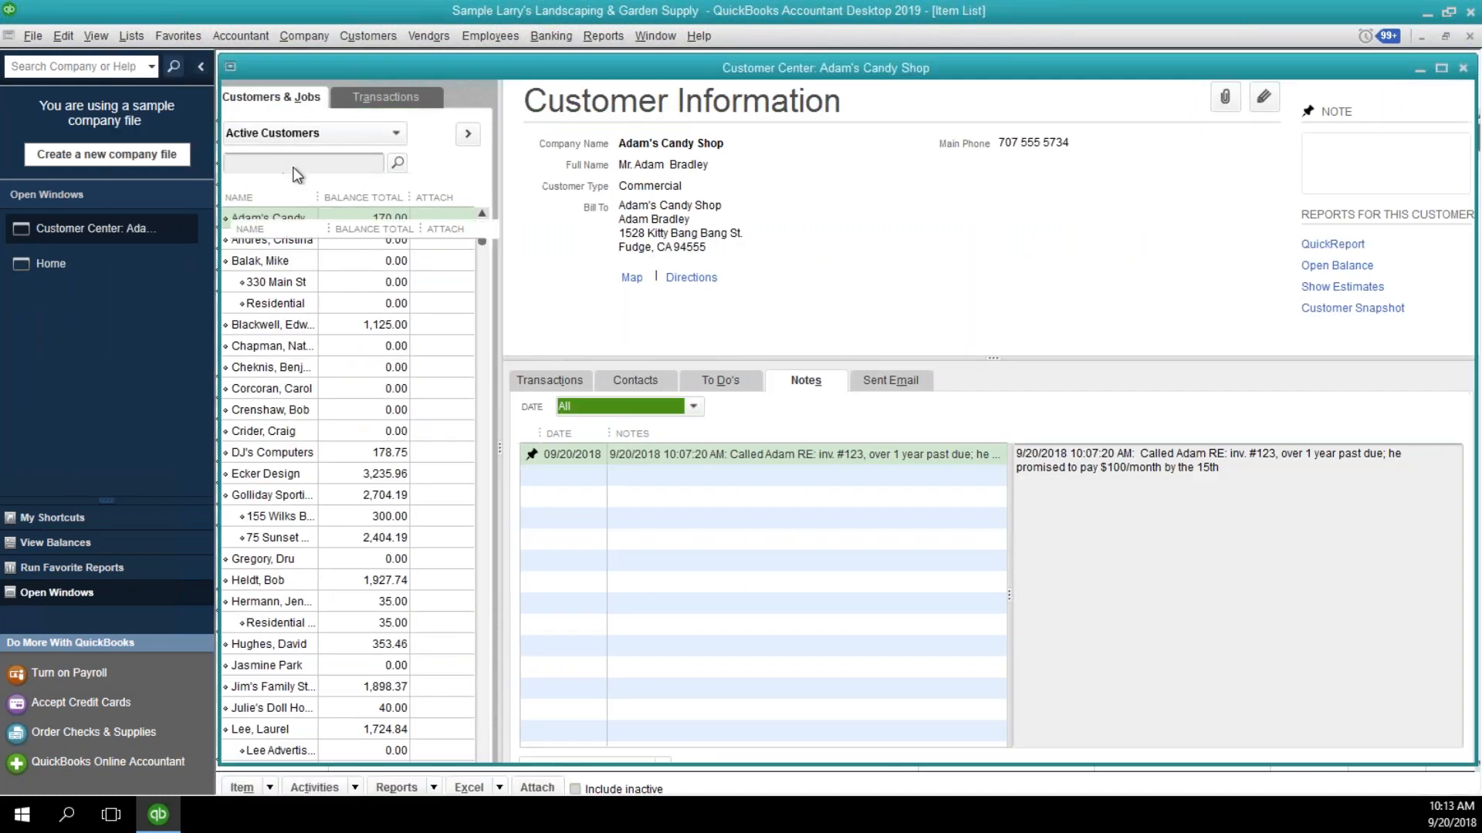
{"action": "right_click", "coordinate": [382, 252]}
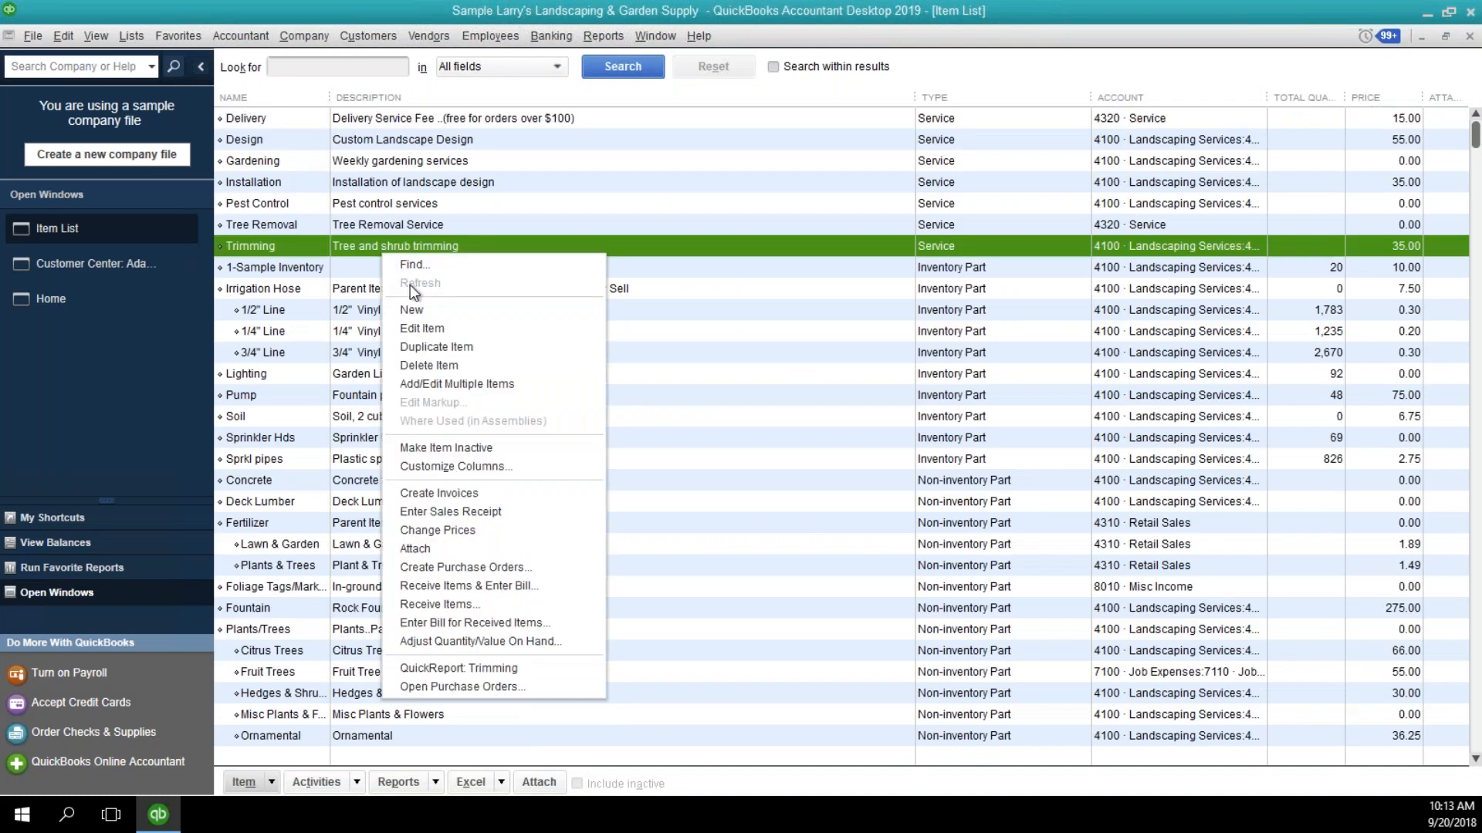
{"action": "left_click", "coordinate": [420, 310]}
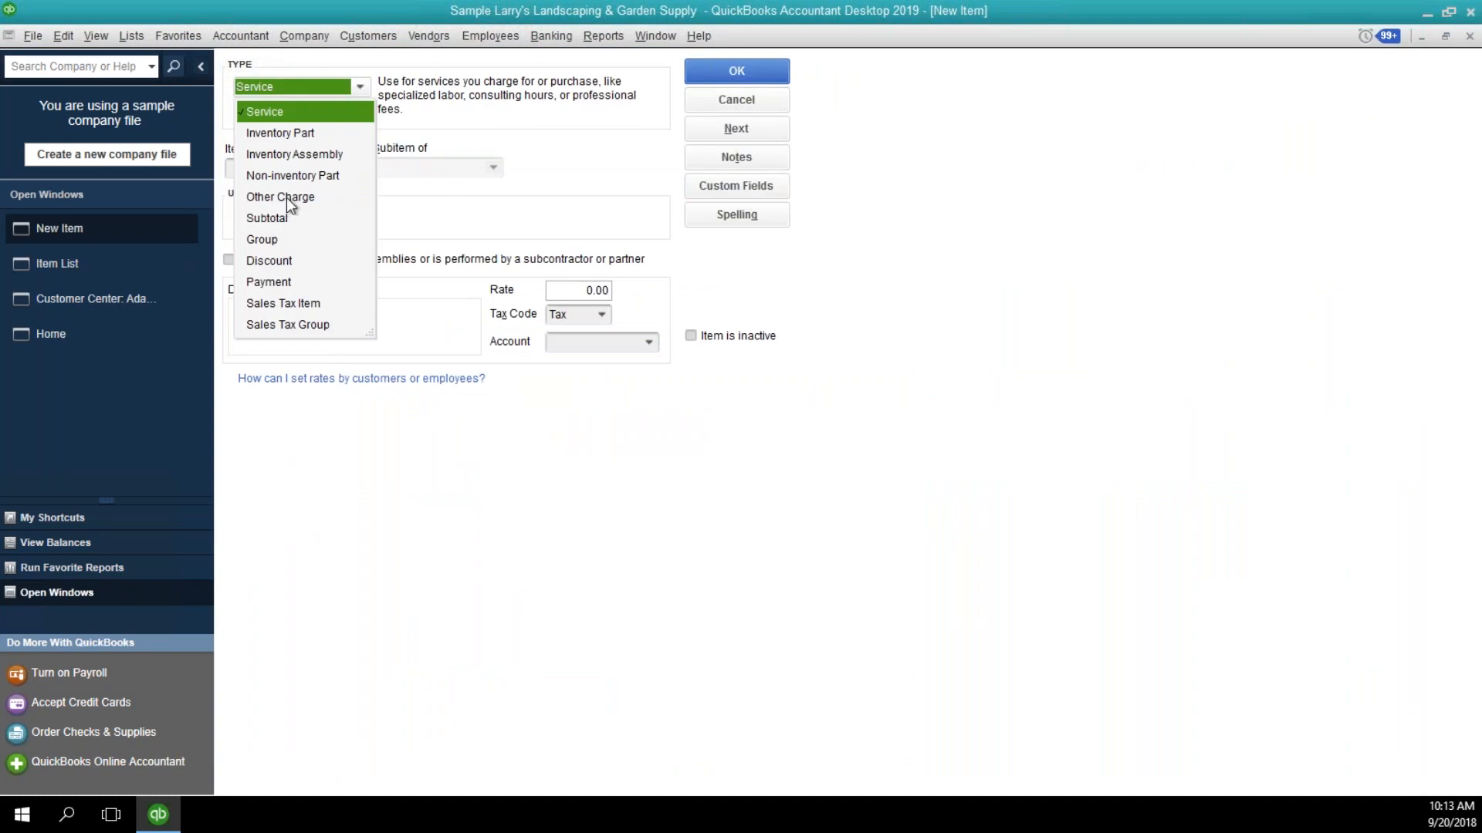
{"action": "left_click", "coordinate": [285, 197]}
{"action": "type", "text": "Down Payment"}
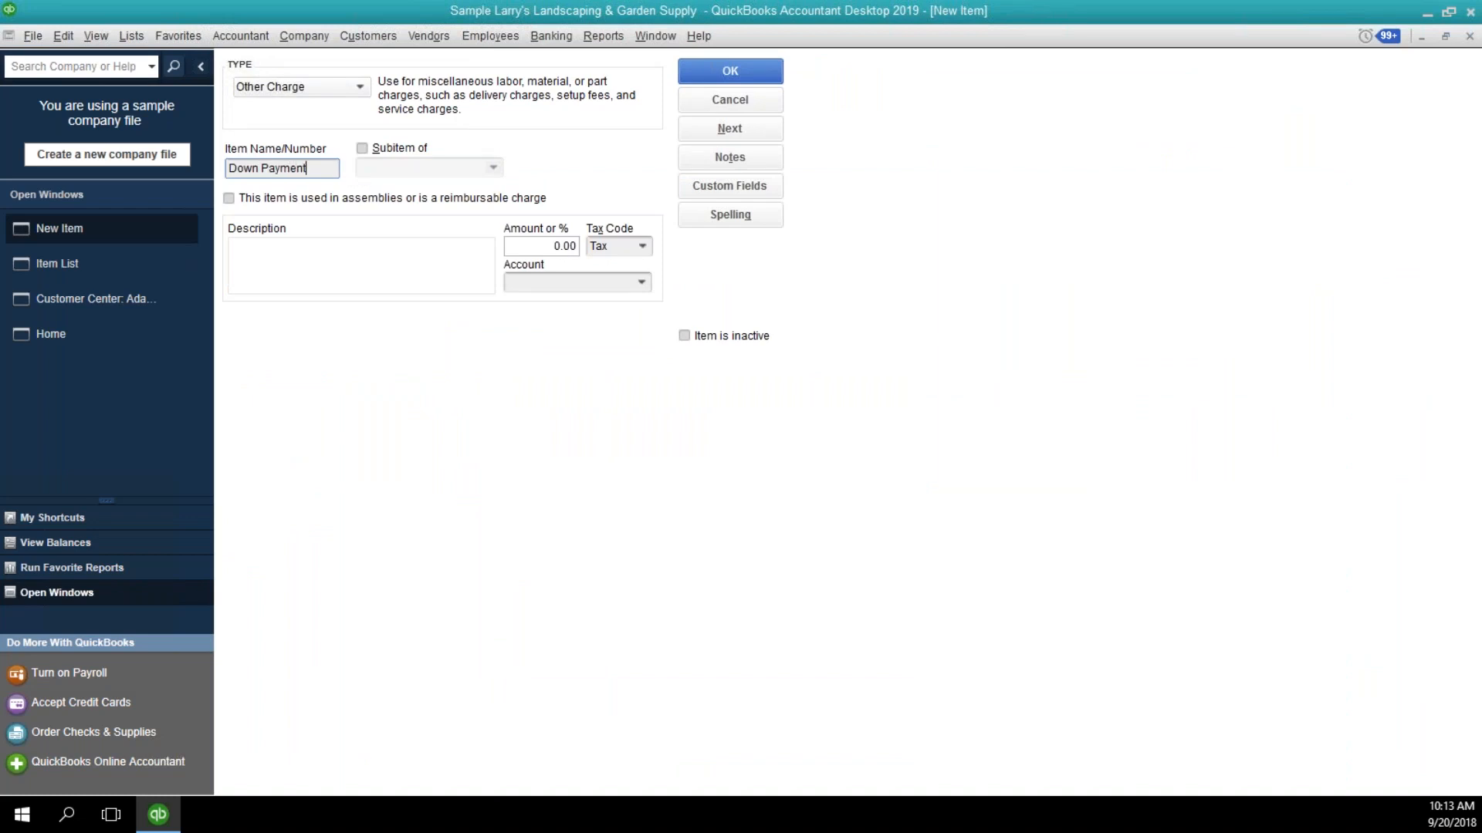
Enter Down Payment as the new item's description and set its tax code to Non.
{"action": "key", "text": "Tab"}
{"action": "key", "text": "Tab"}
{"action": "key", "text": "Tab"}
{"action": "type", "text": "Doewn Payment"}
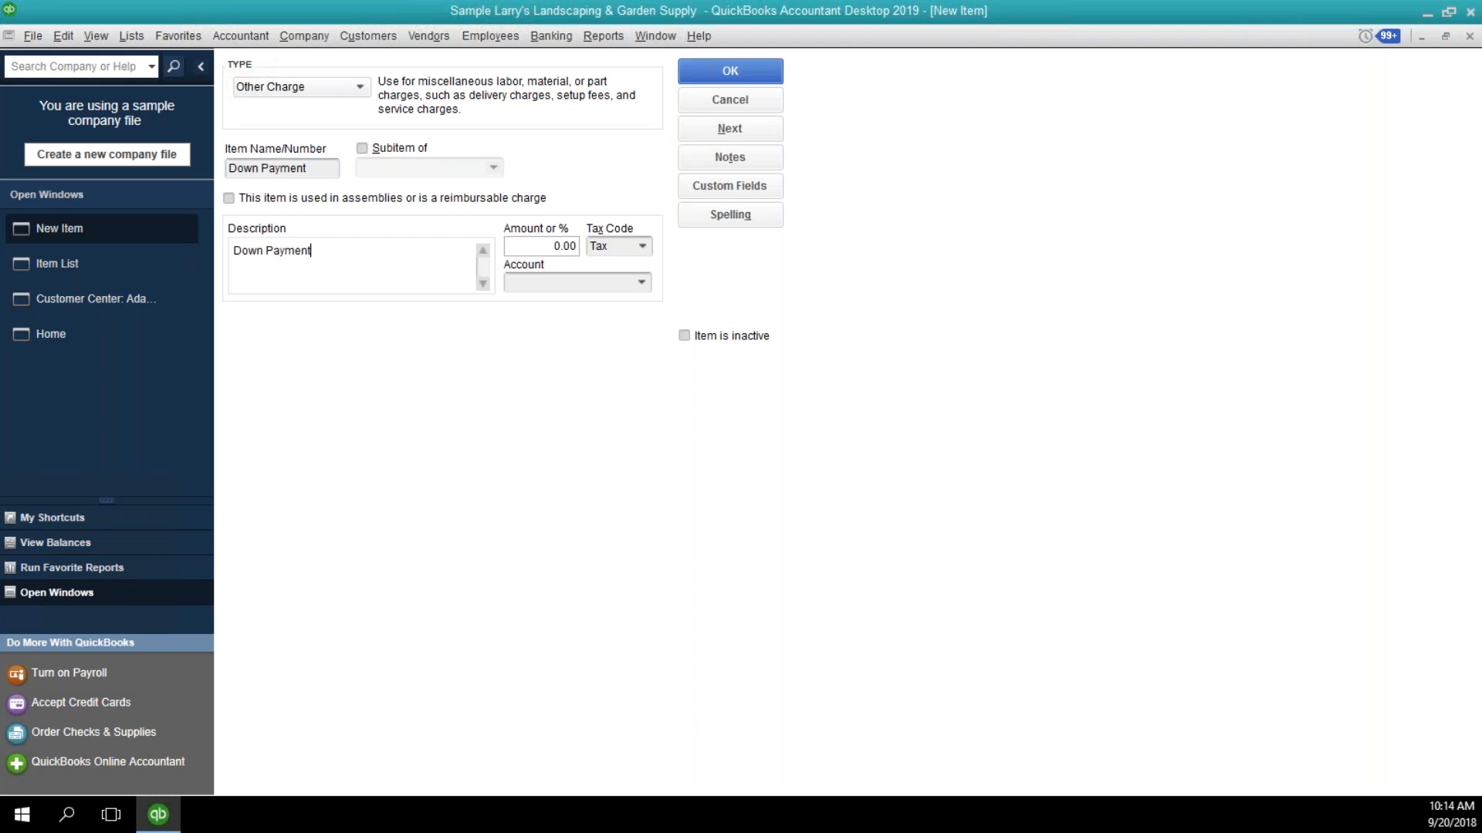
{"action": "key", "text": "Tab"}
{"action": "key", "text": "Tab"}
{"action": "type", "text": "N"}
{"action": "key", "text": "Tab"}
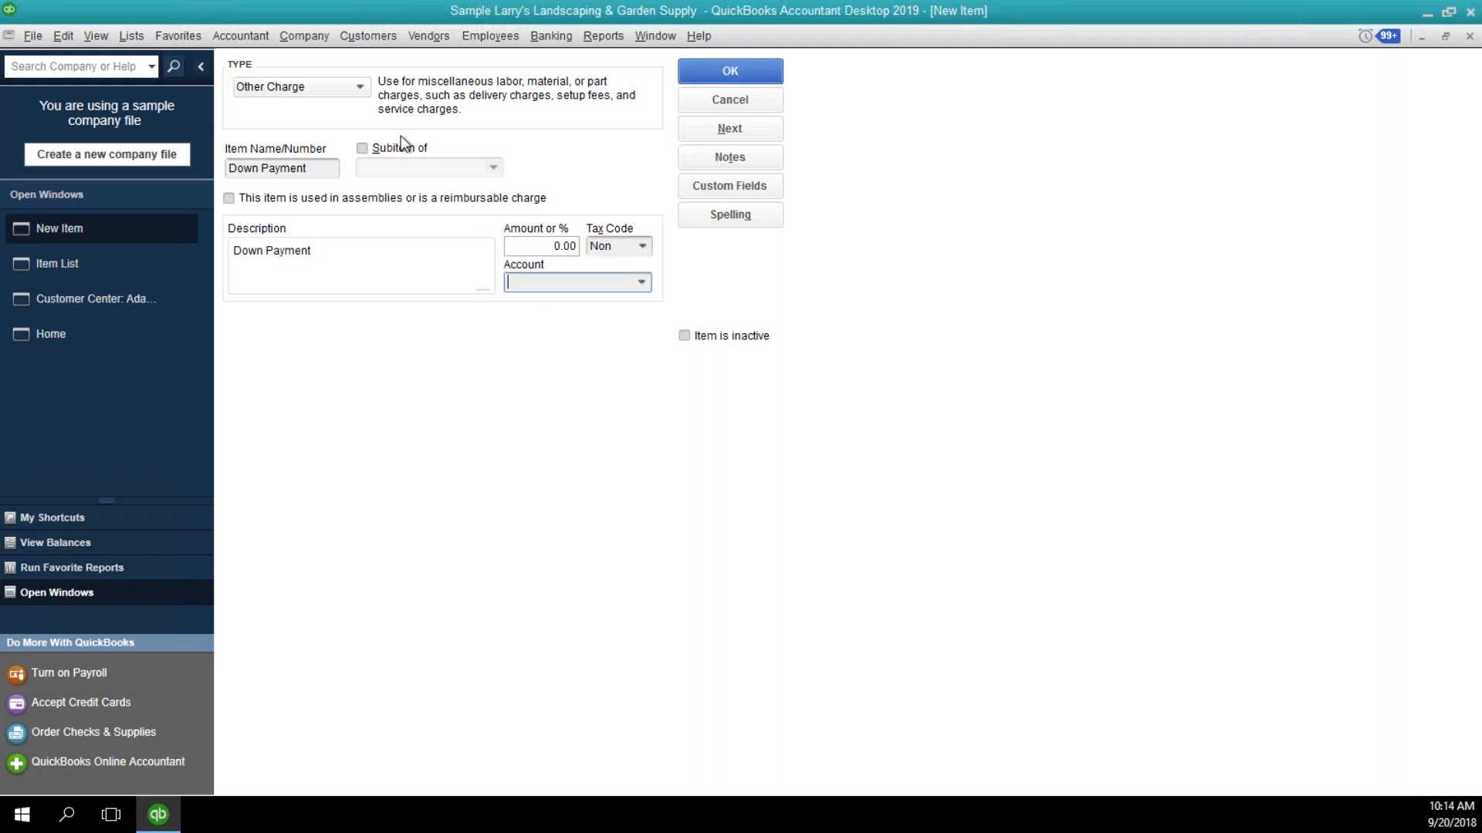
Assign the item to account 2200 Down Payments and save it, then return to the home page.
{"action": "left_click", "coordinate": [642, 282]}
{"action": "scroll", "coordinate": [664, 339], "scroll_direction": "up", "scroll_amount": 5}
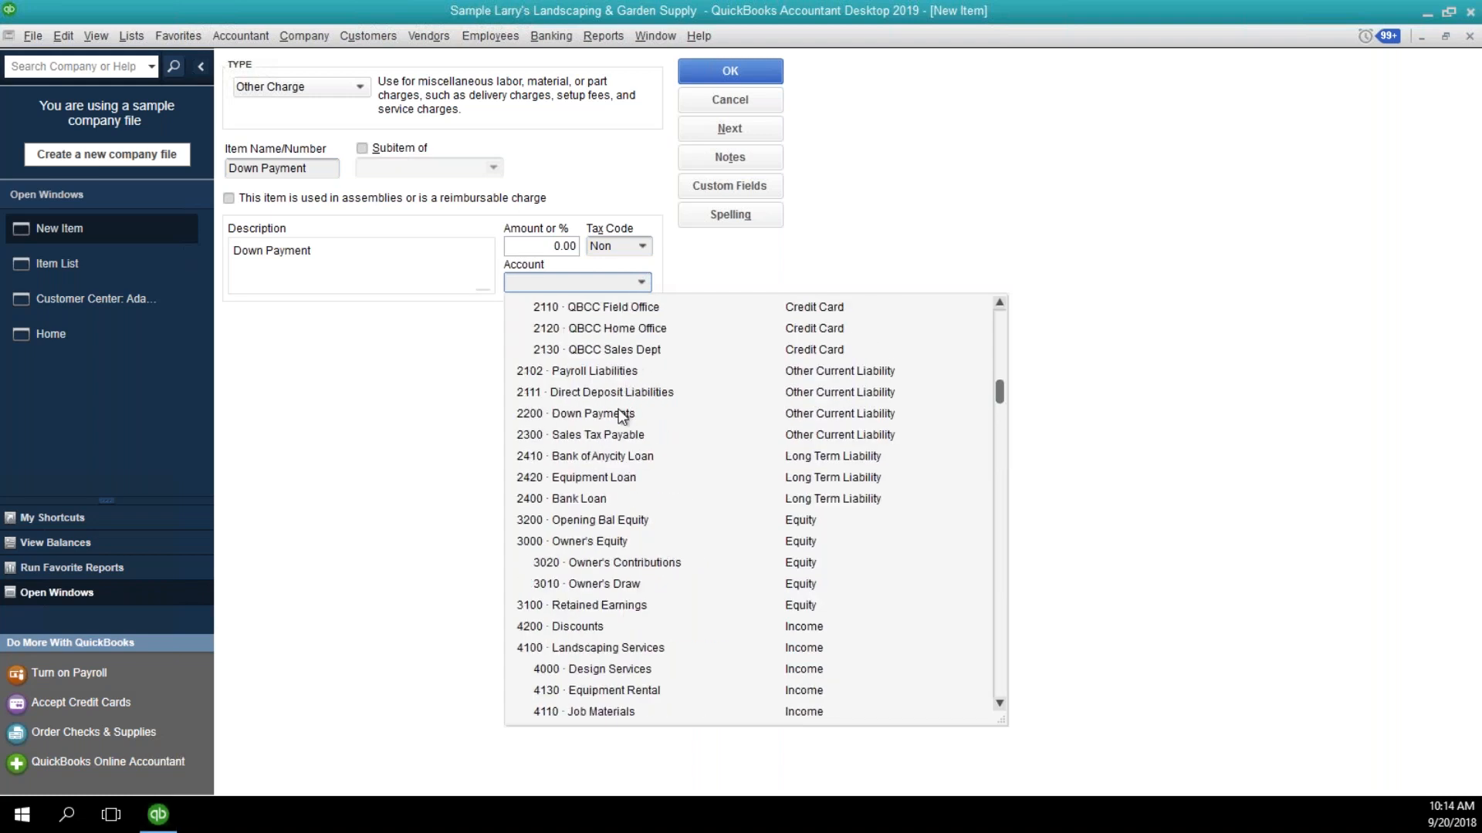
{"action": "left_click", "coordinate": [625, 413]}
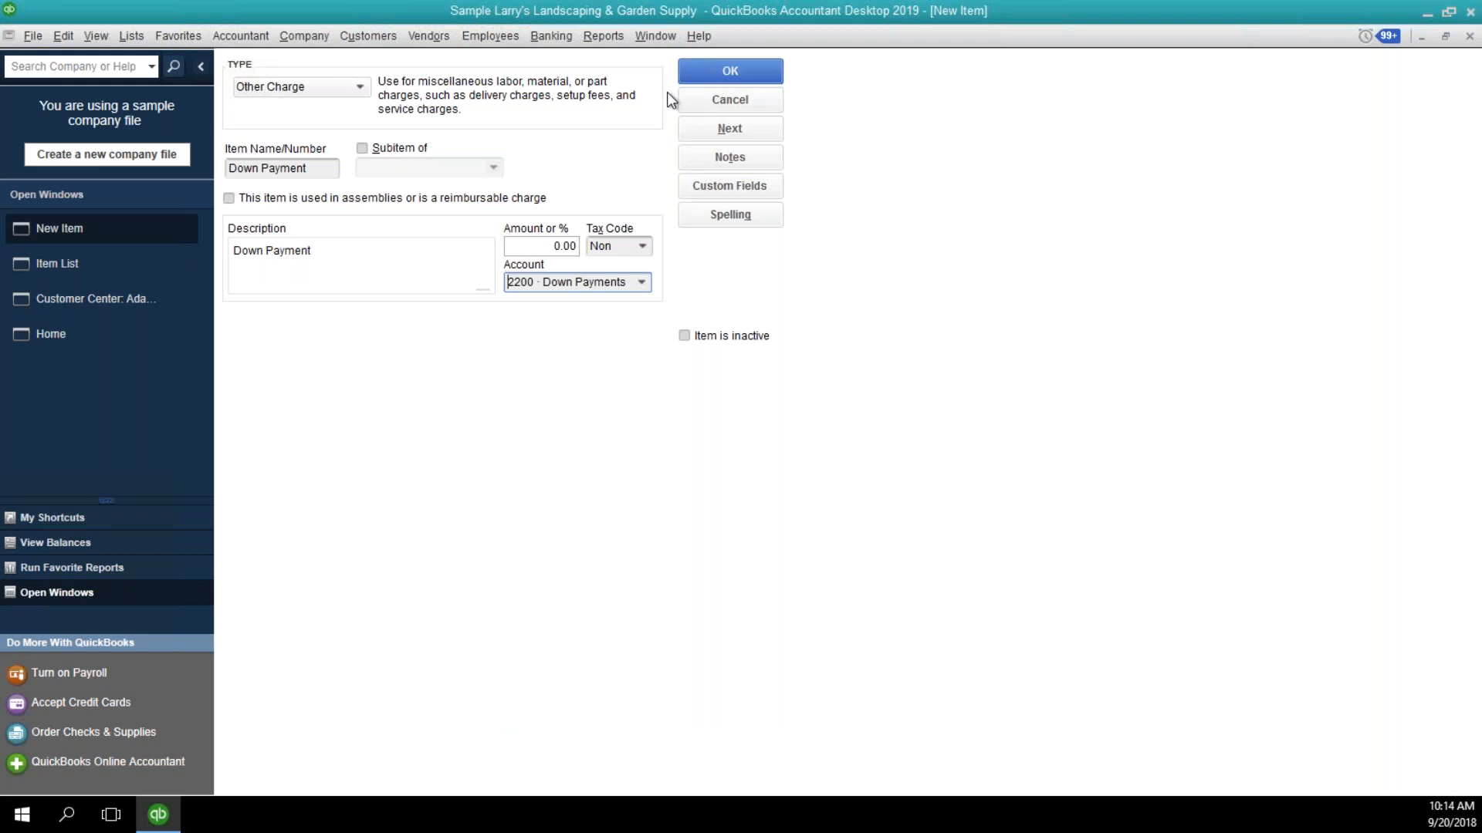
{"action": "left_click", "coordinate": [721, 71]}
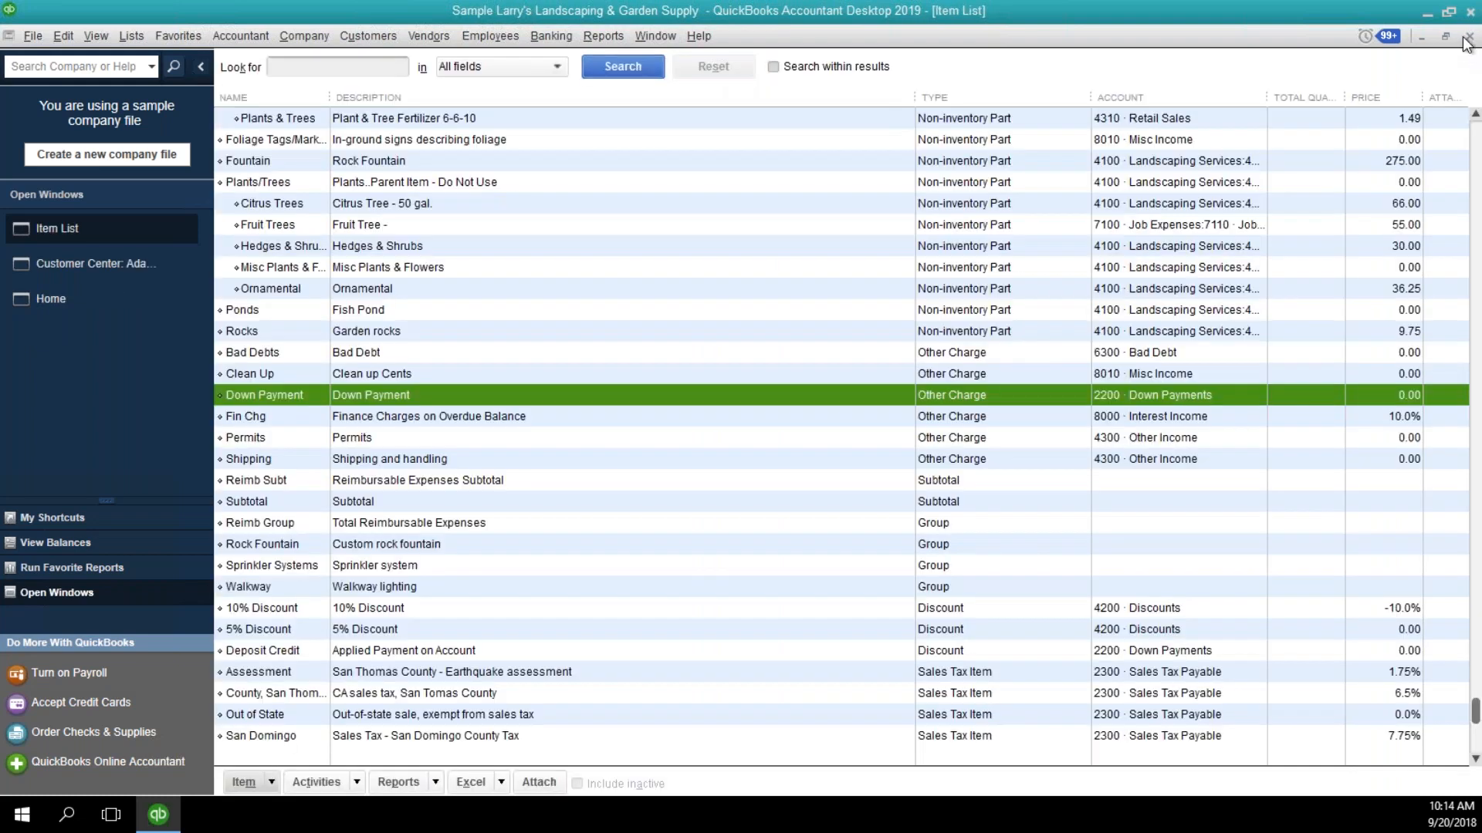
{"action": "left_click", "coordinate": [1467, 37]}
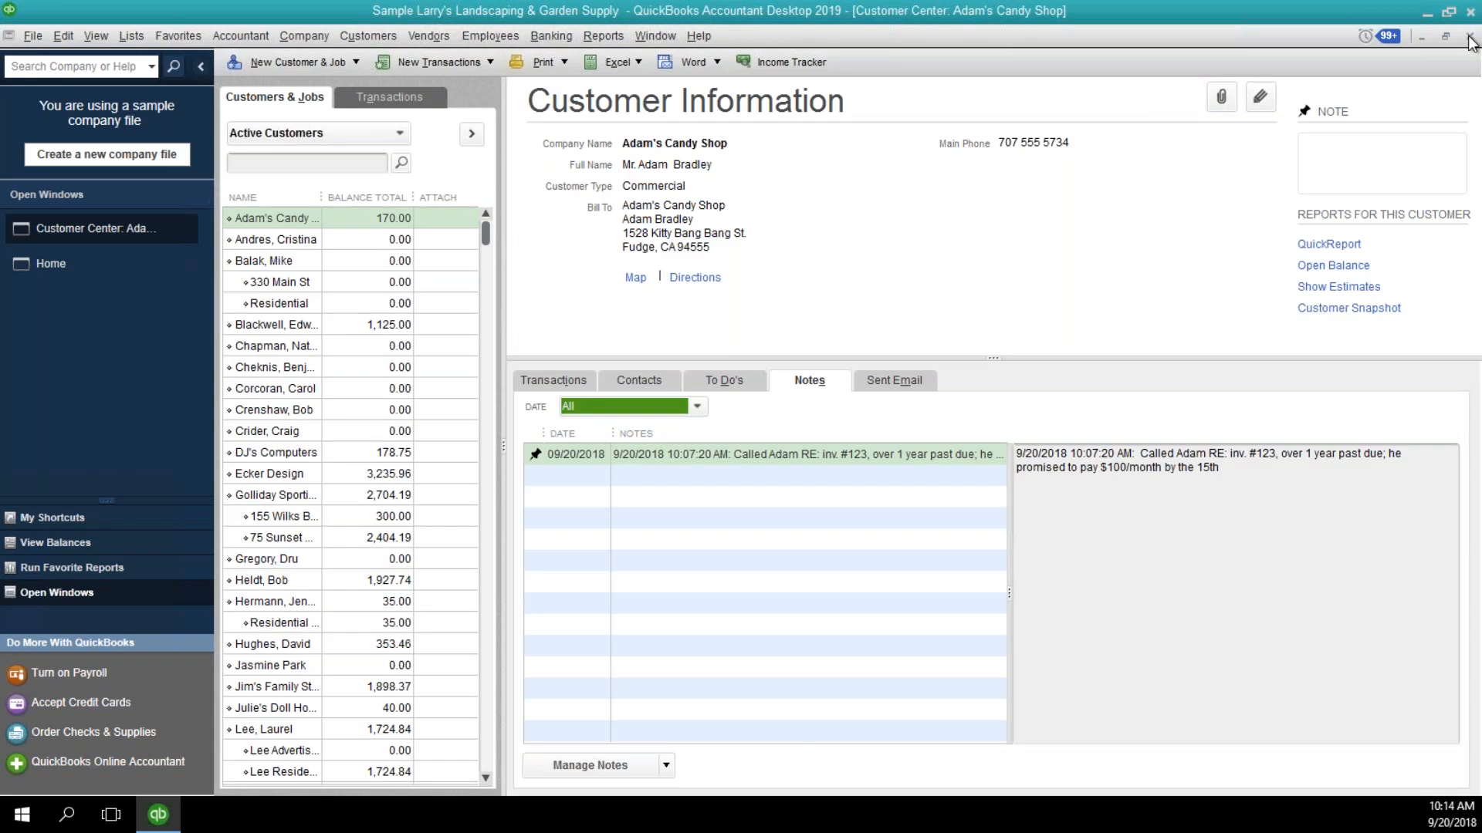
{"action": "left_click", "coordinate": [1468, 37]}
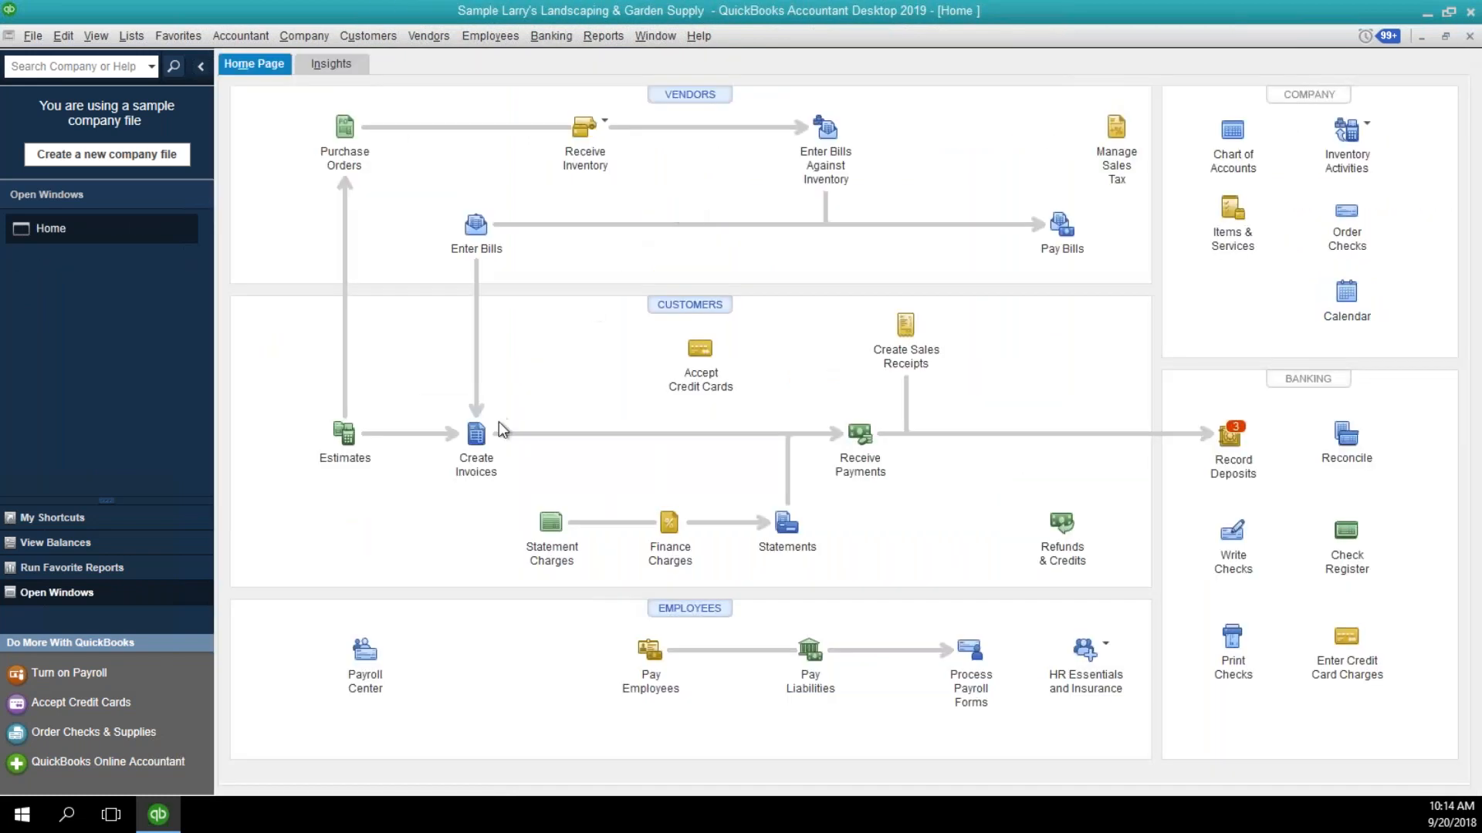
Start a new invoice for the second customer in the customer list and add the Down Payment item to its first line.
{"action": "left_click", "coordinate": [476, 433]}
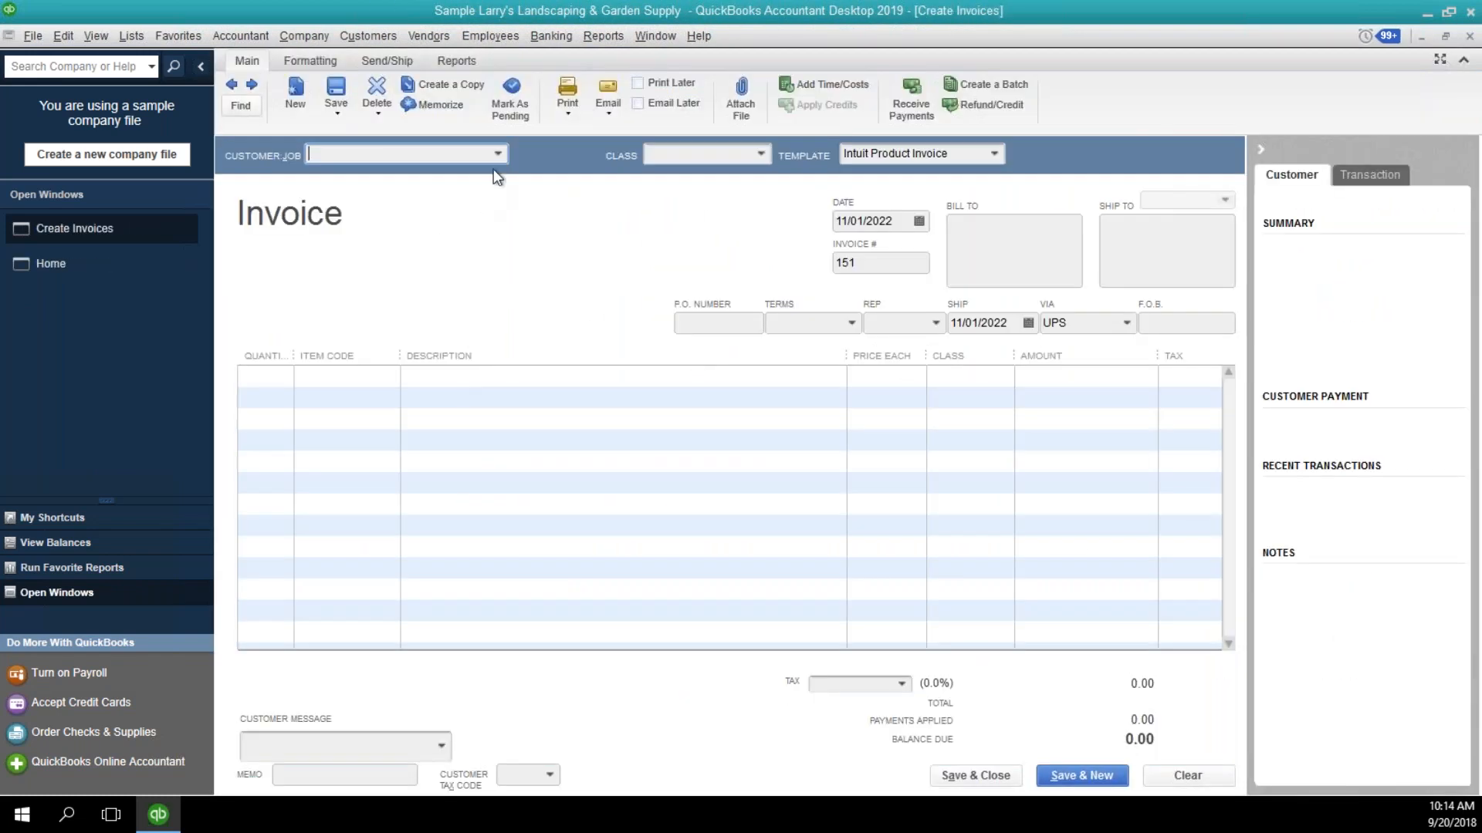
{"action": "left_click", "coordinate": [499, 153]}
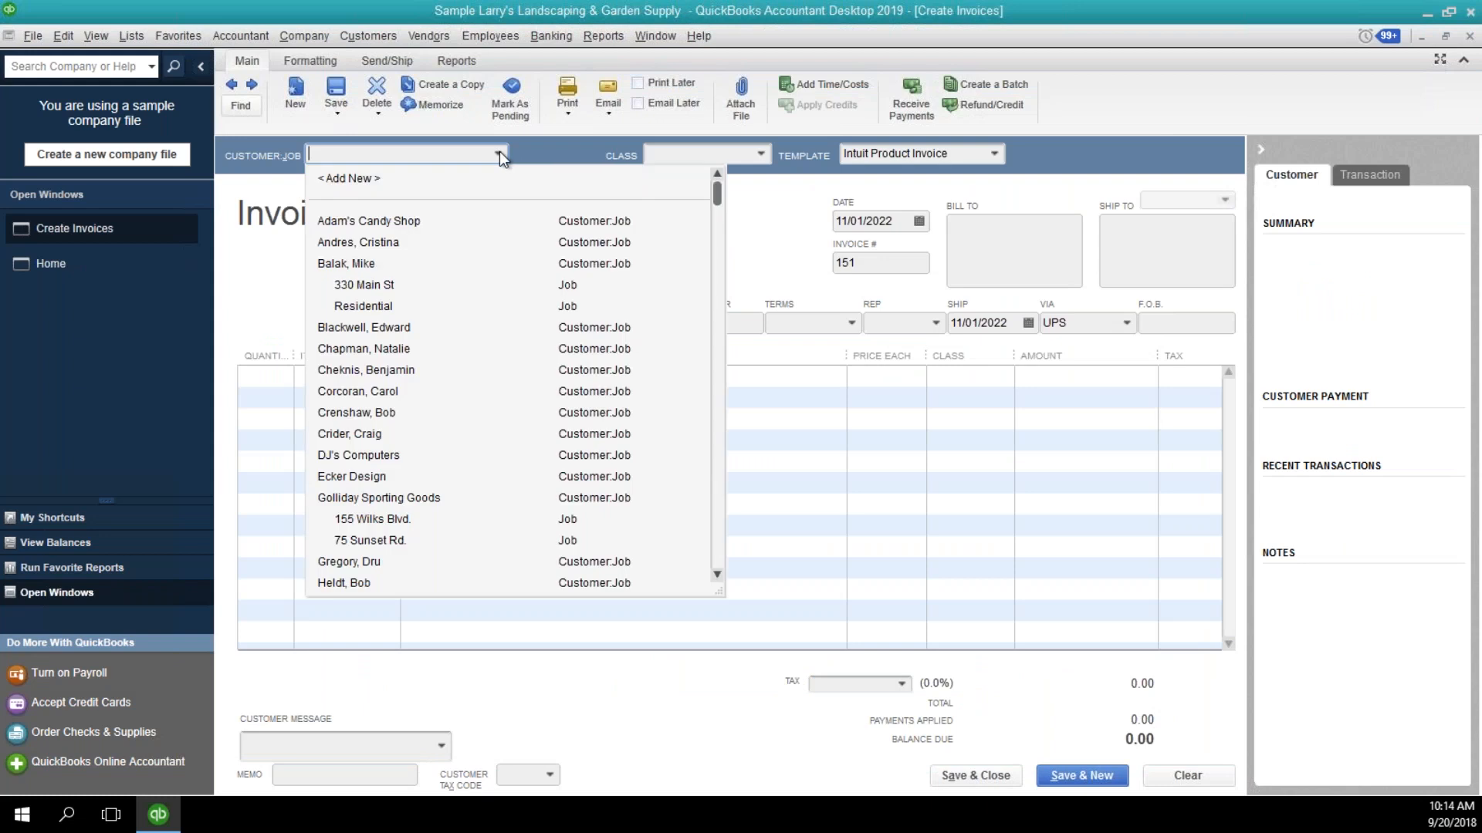
{"action": "left_click", "coordinate": [403, 242]}
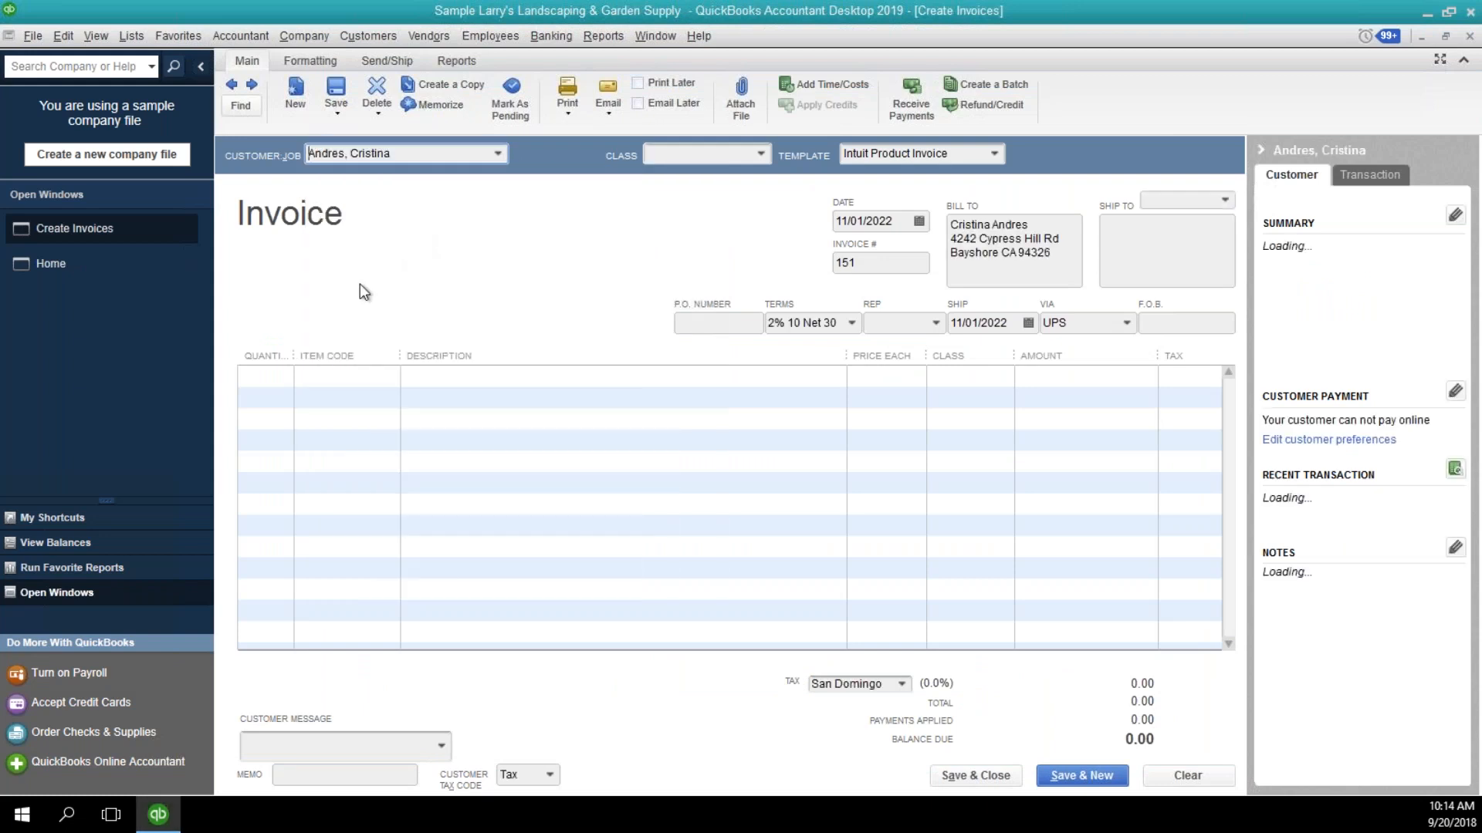
{"action": "left_click", "coordinate": [313, 377]}
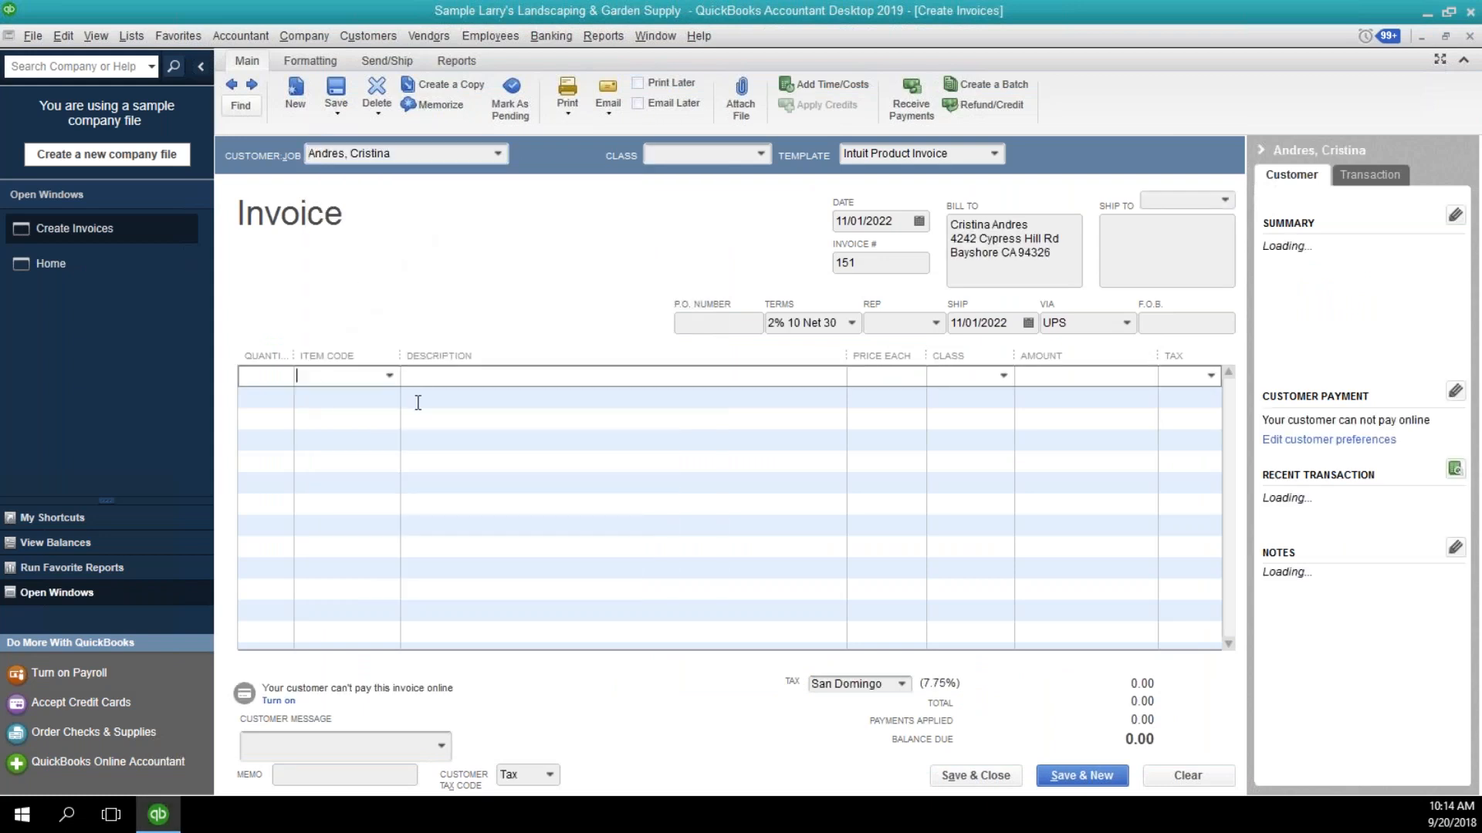
{"action": "type", "text": "Down Payment"}
{"action": "key", "text": "Tab"}
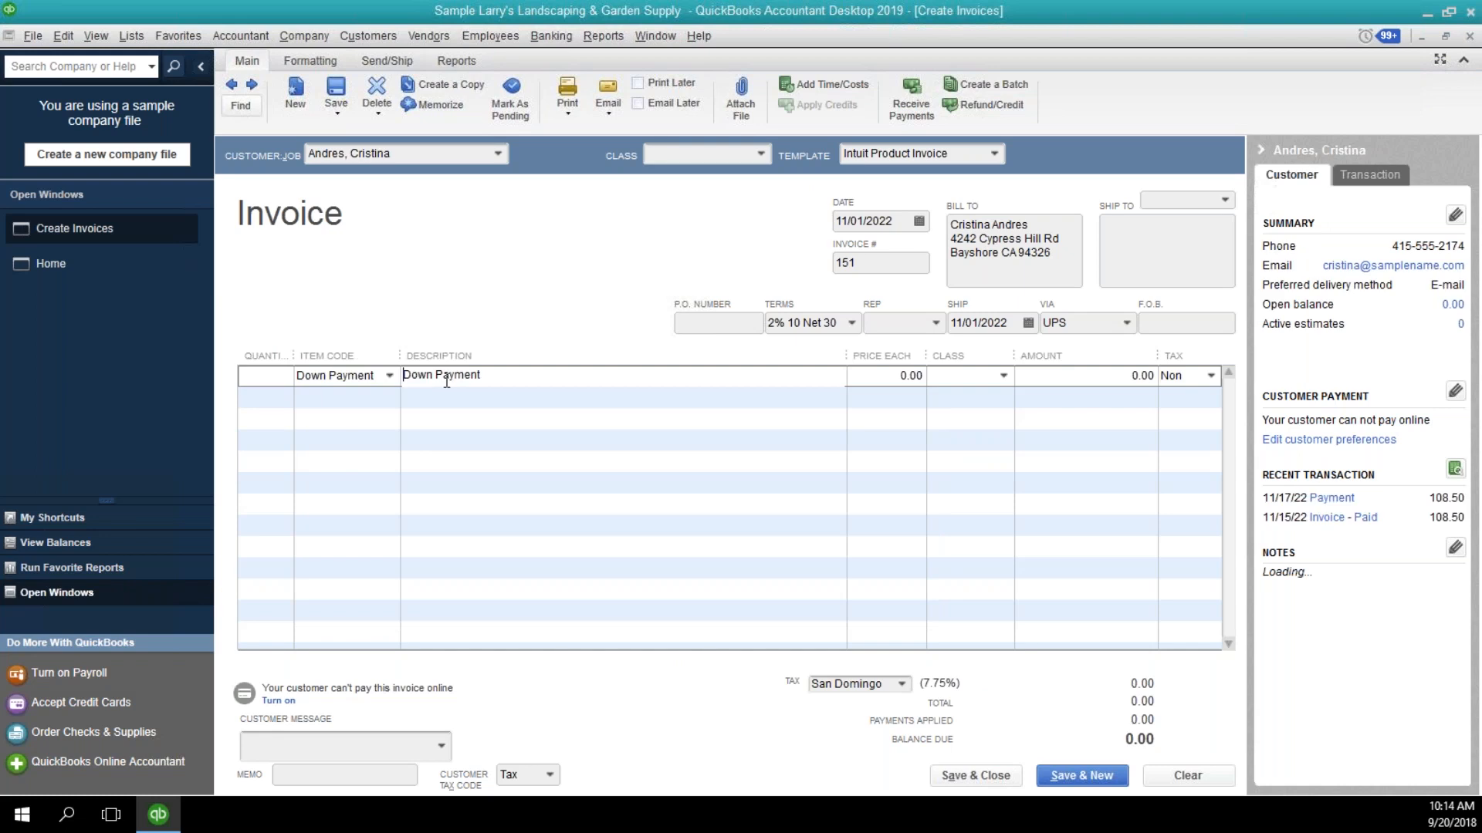
Extend the line description to "Down Payment - 50% down payment required for Landscaping job".
{"action": "left_click", "coordinate": [591, 374]}
{"action": "type", "text": "- 50% down payment requi"}
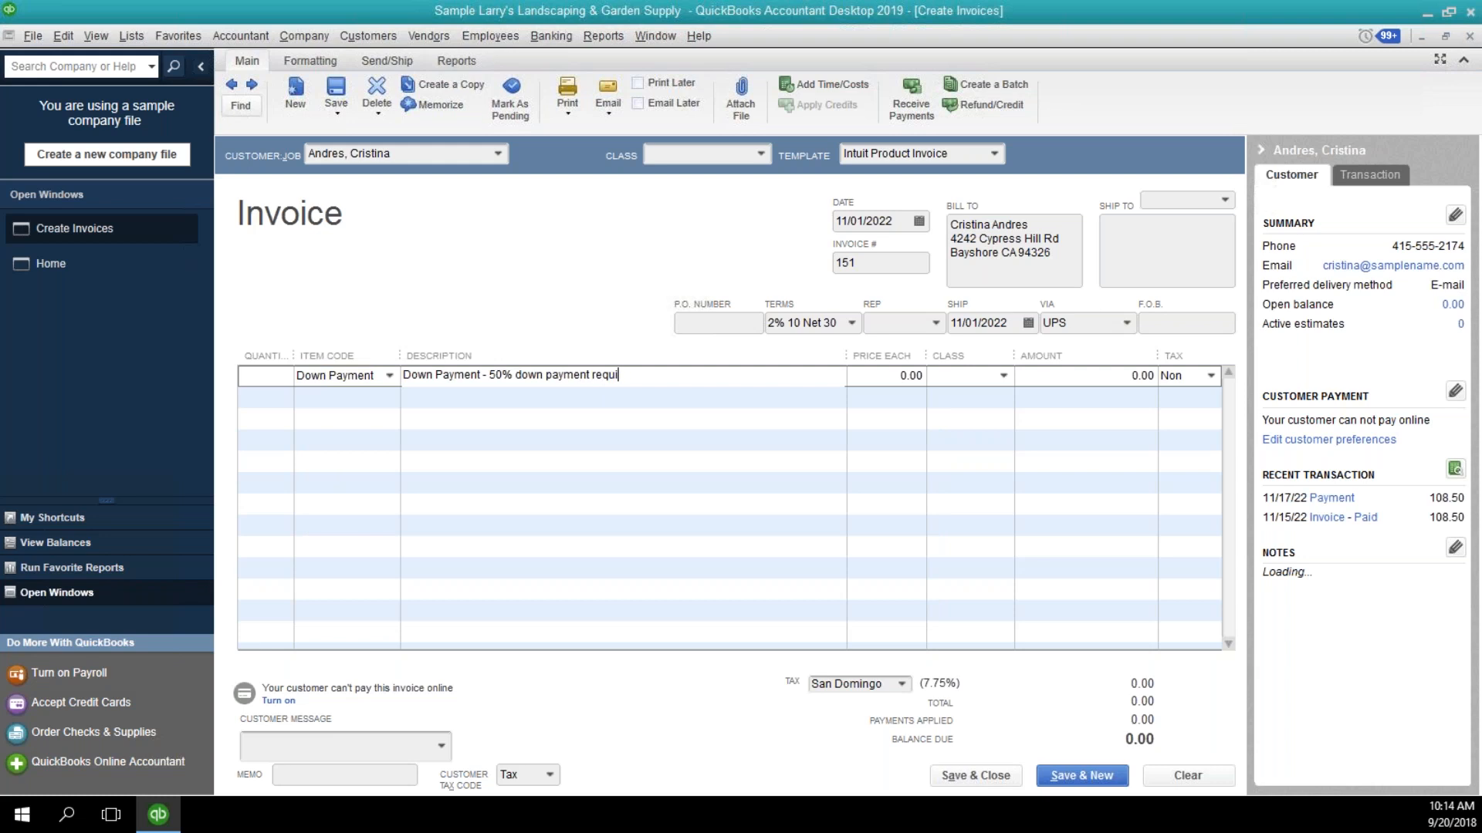
{"action": "type", "text": "red for Landscaping job"}
Set the down payment line's price to 1,000.00, then save and close the invoice.
{"action": "key", "text": "Tab"}
{"action": "key", "text": "Tab"}
{"action": "key", "text": "Tab"}
{"action": "type", "text": "1,000.00"}
{"action": "key", "text": "Tab"}
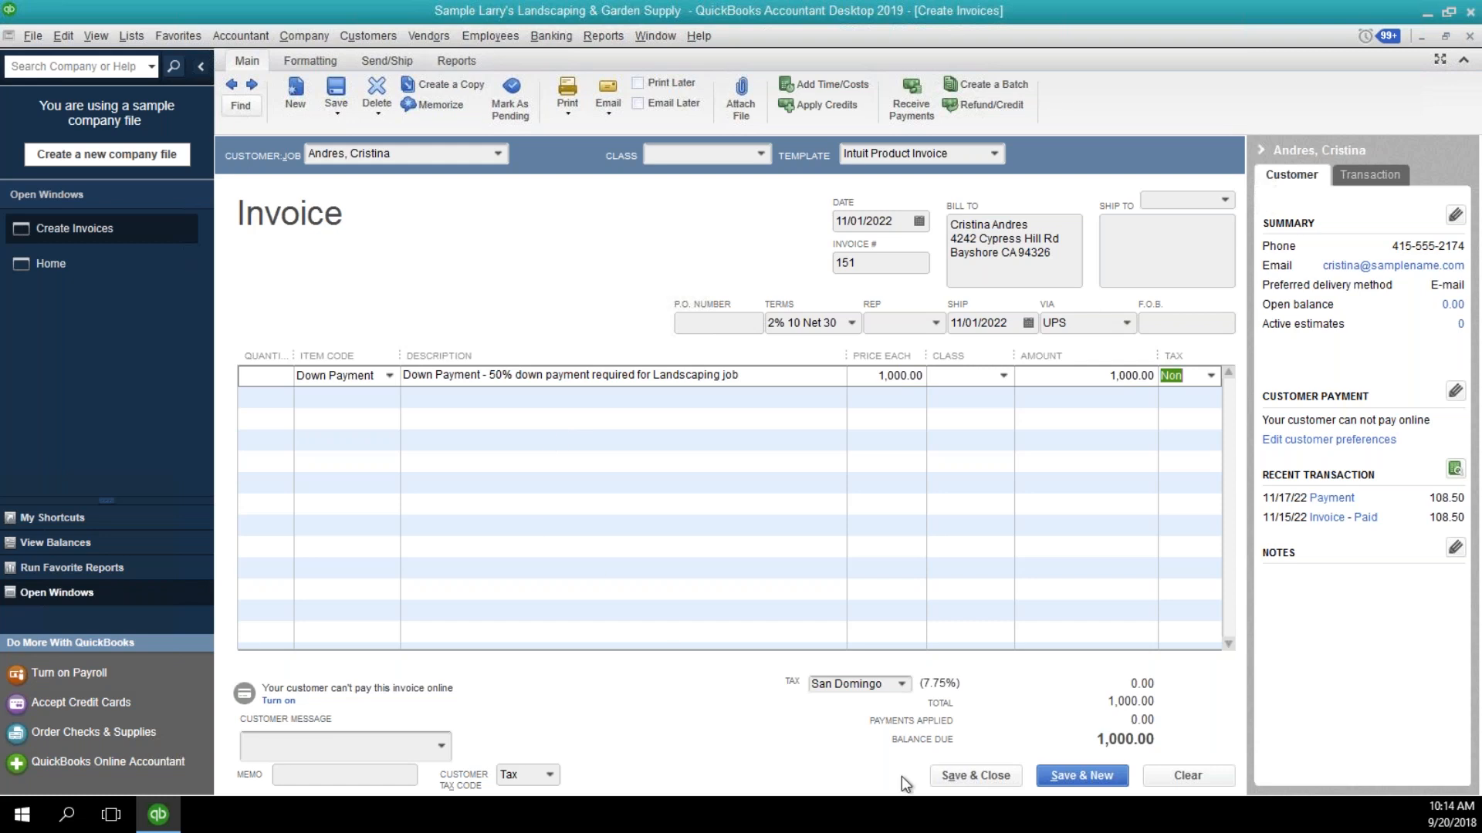
{"action": "left_click", "coordinate": [965, 780]}
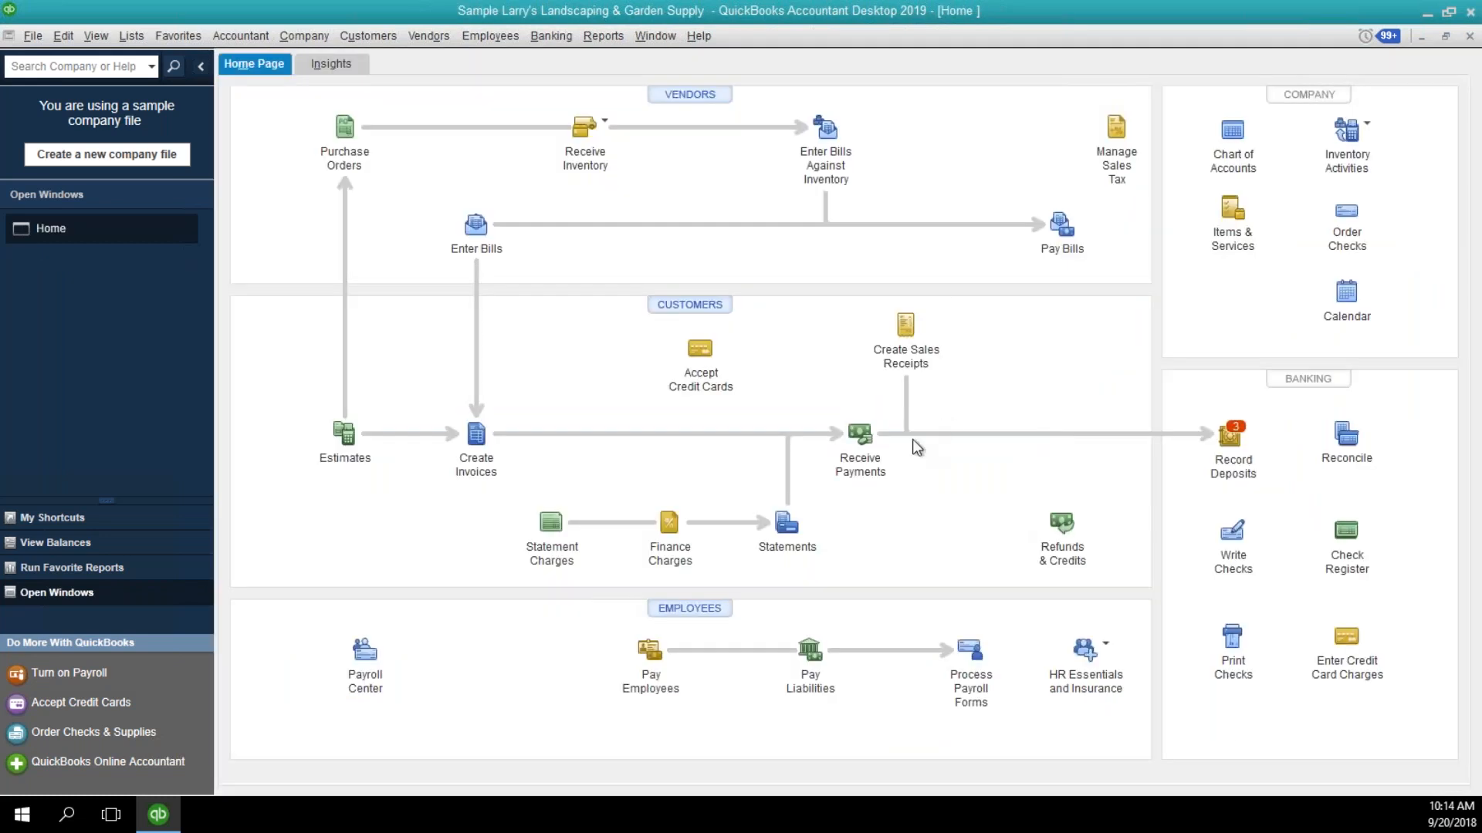
Enter a 1,000.00 payment received from the same customer and apply it to the down payment invoice.
{"action": "left_click", "coordinate": [861, 435]}
{"action": "left_click", "coordinate": [440, 200]}
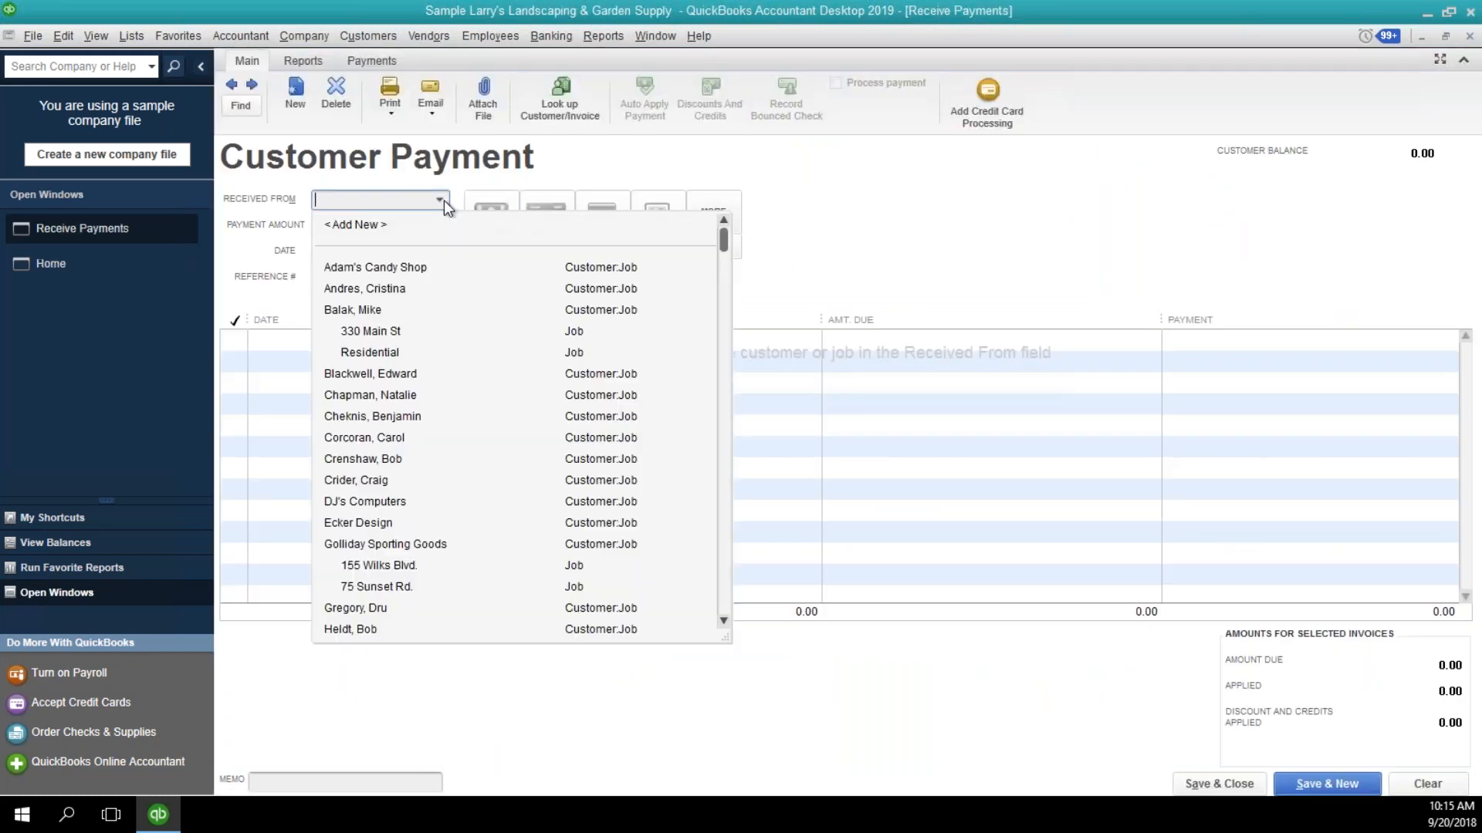
{"action": "left_click", "coordinate": [410, 288]}
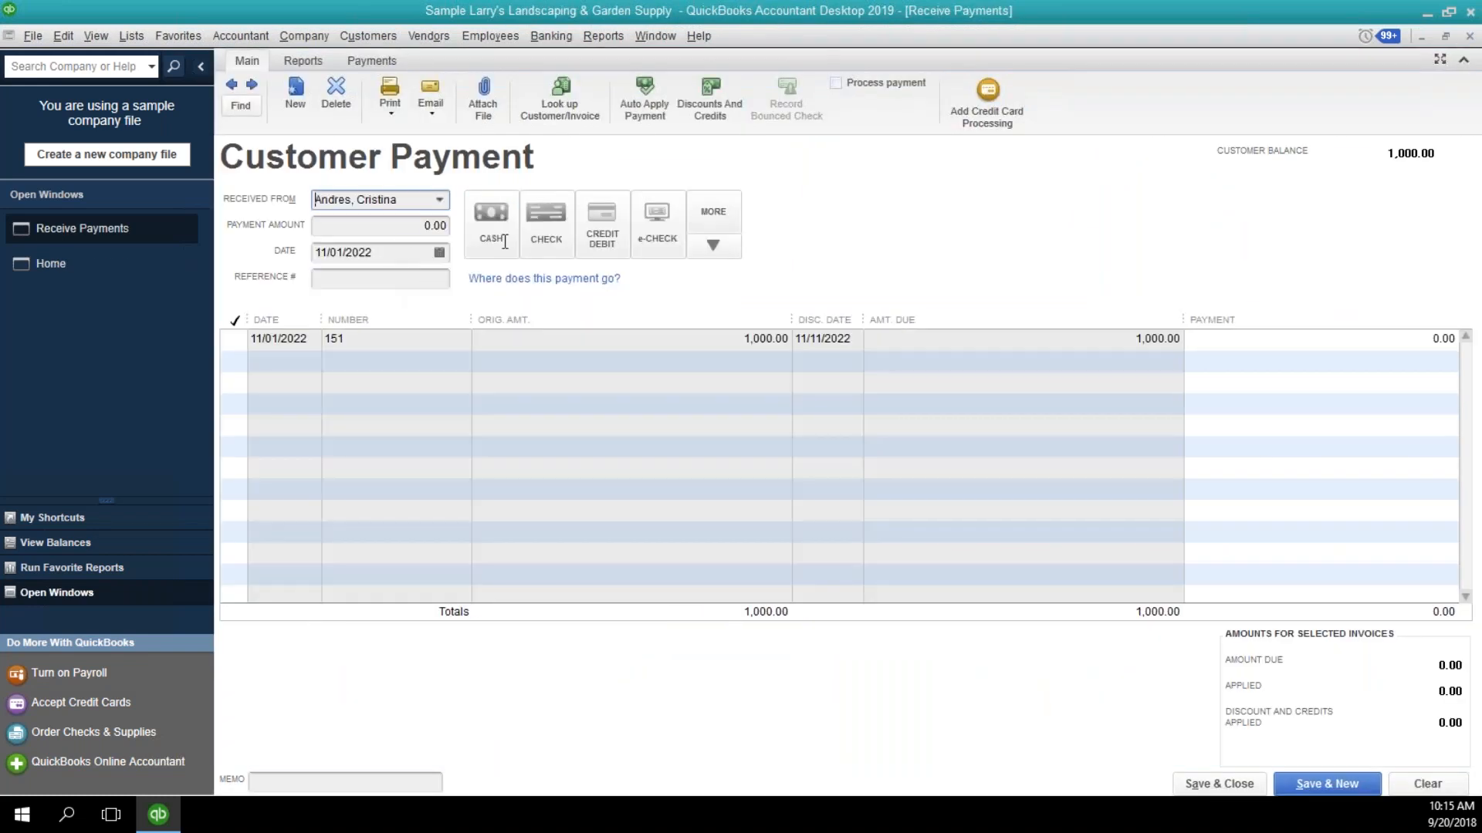
{"action": "type", "text": "1000"}
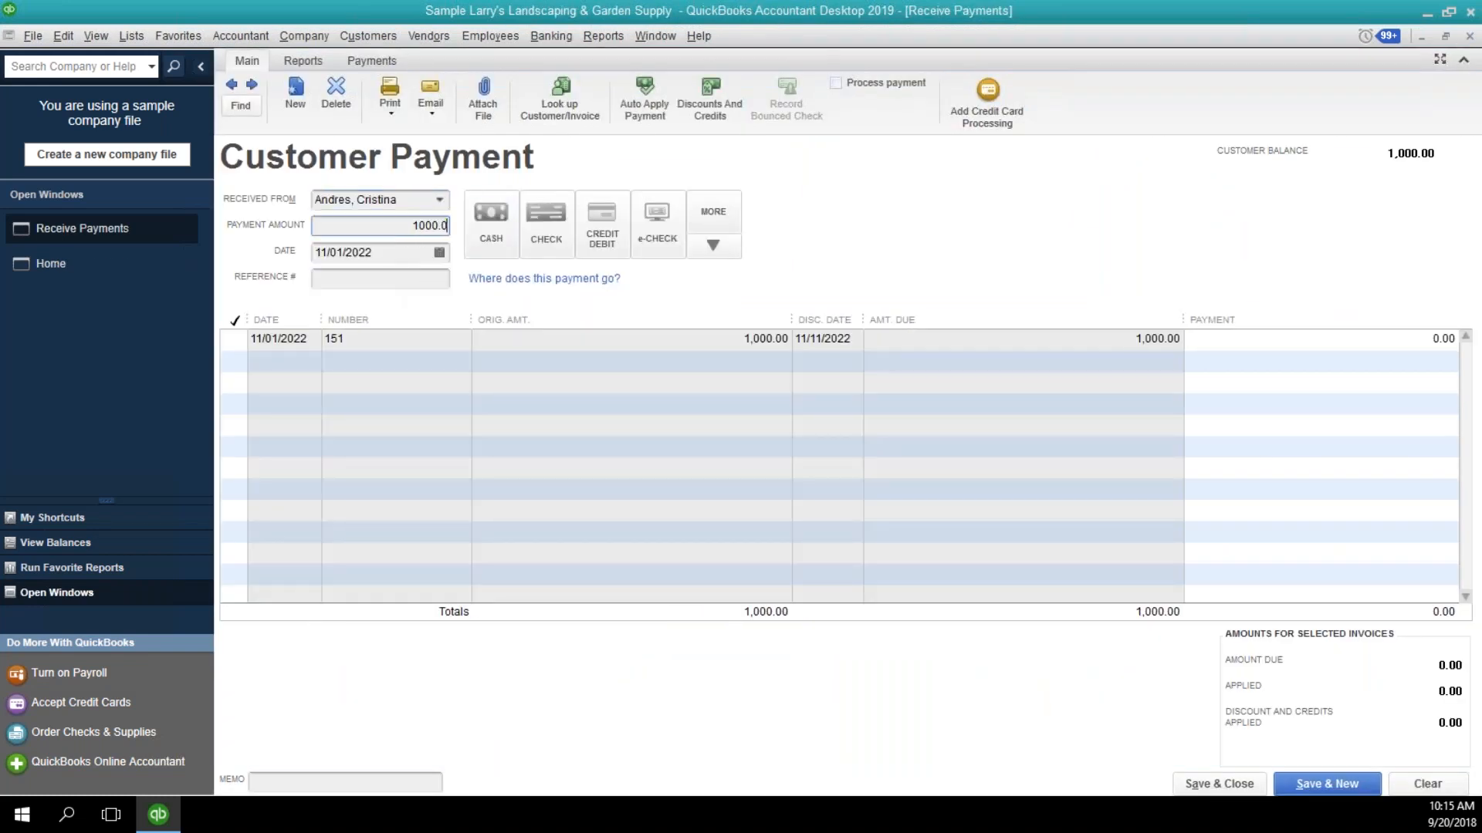
{"action": "key", "text": "Tab"}
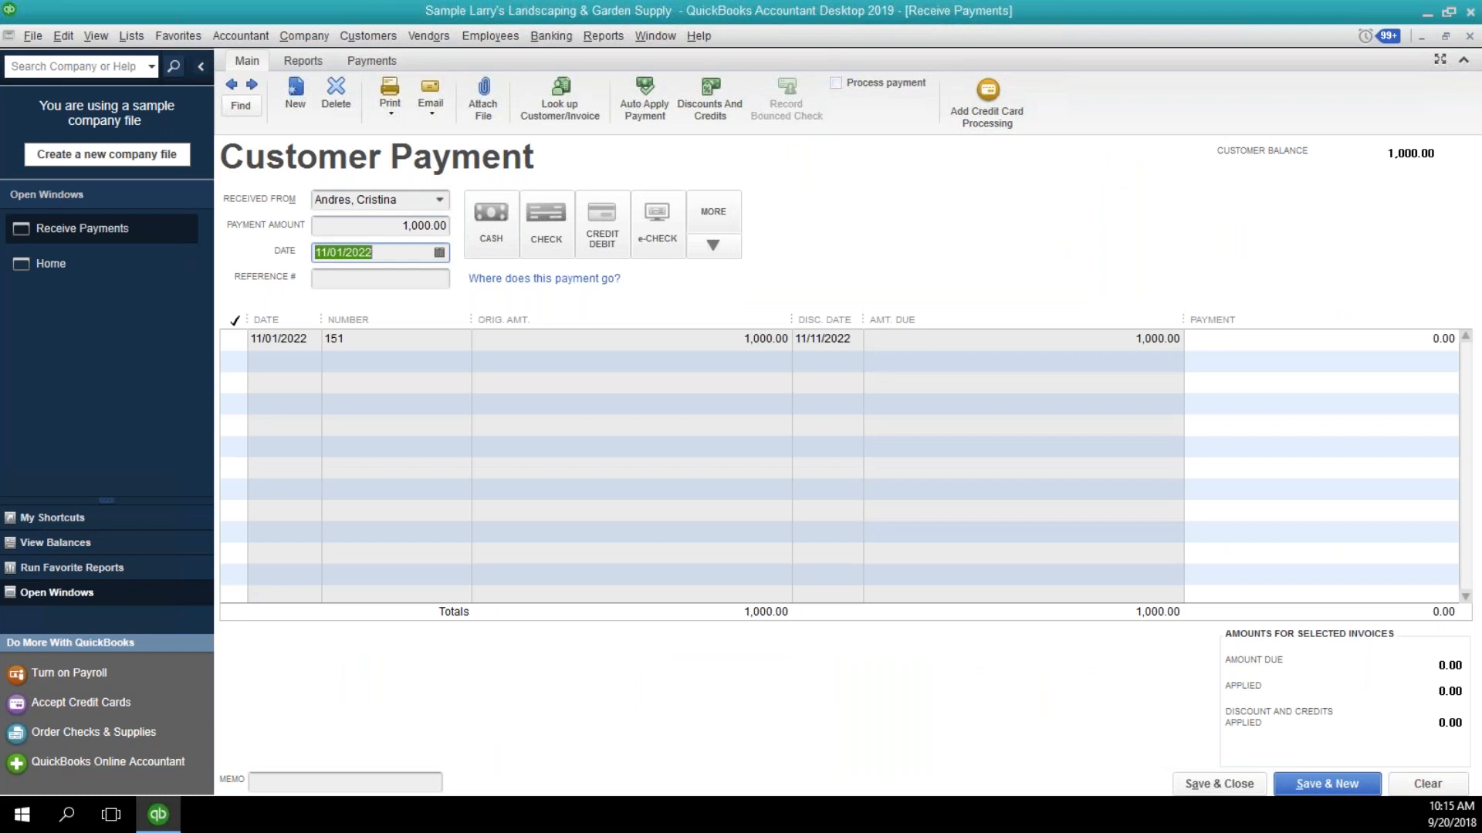
{"action": "left_click", "coordinate": [233, 341]}
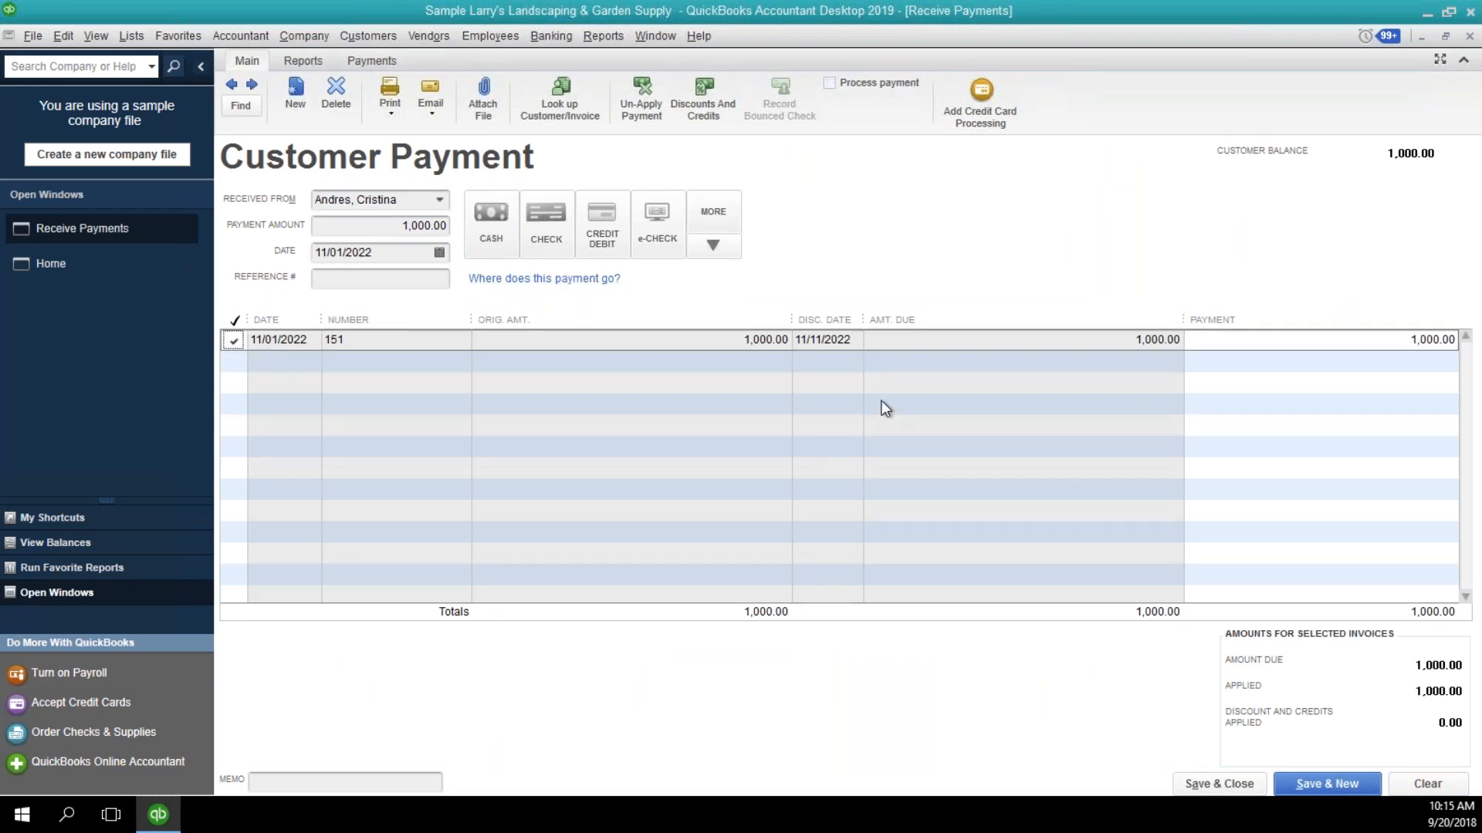
Run the Profit & Loss Standard report for the company.
{"action": "left_click", "coordinate": [603, 35]}
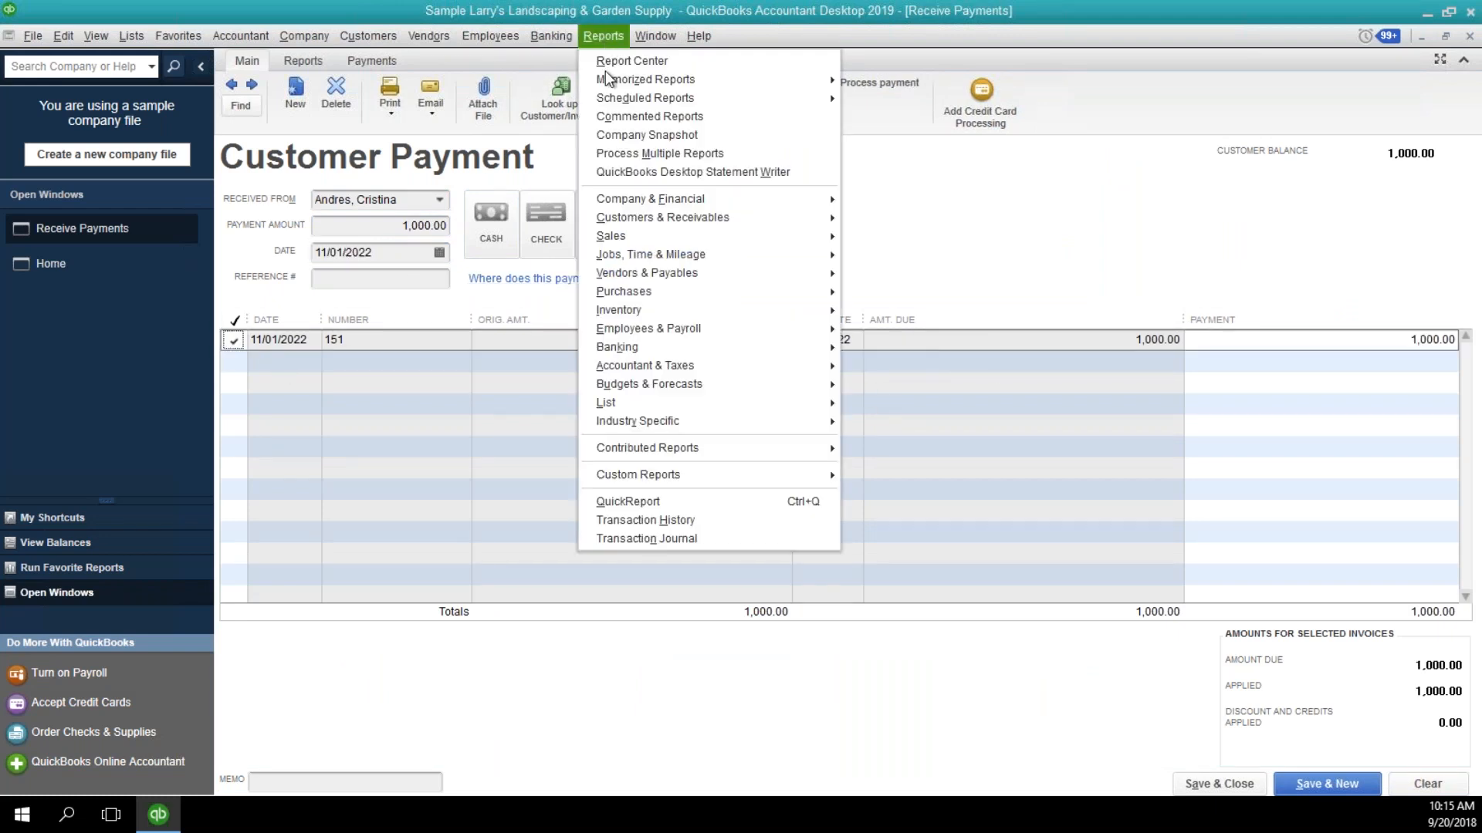
{"action": "mouse_move", "coordinate": [661, 195]}
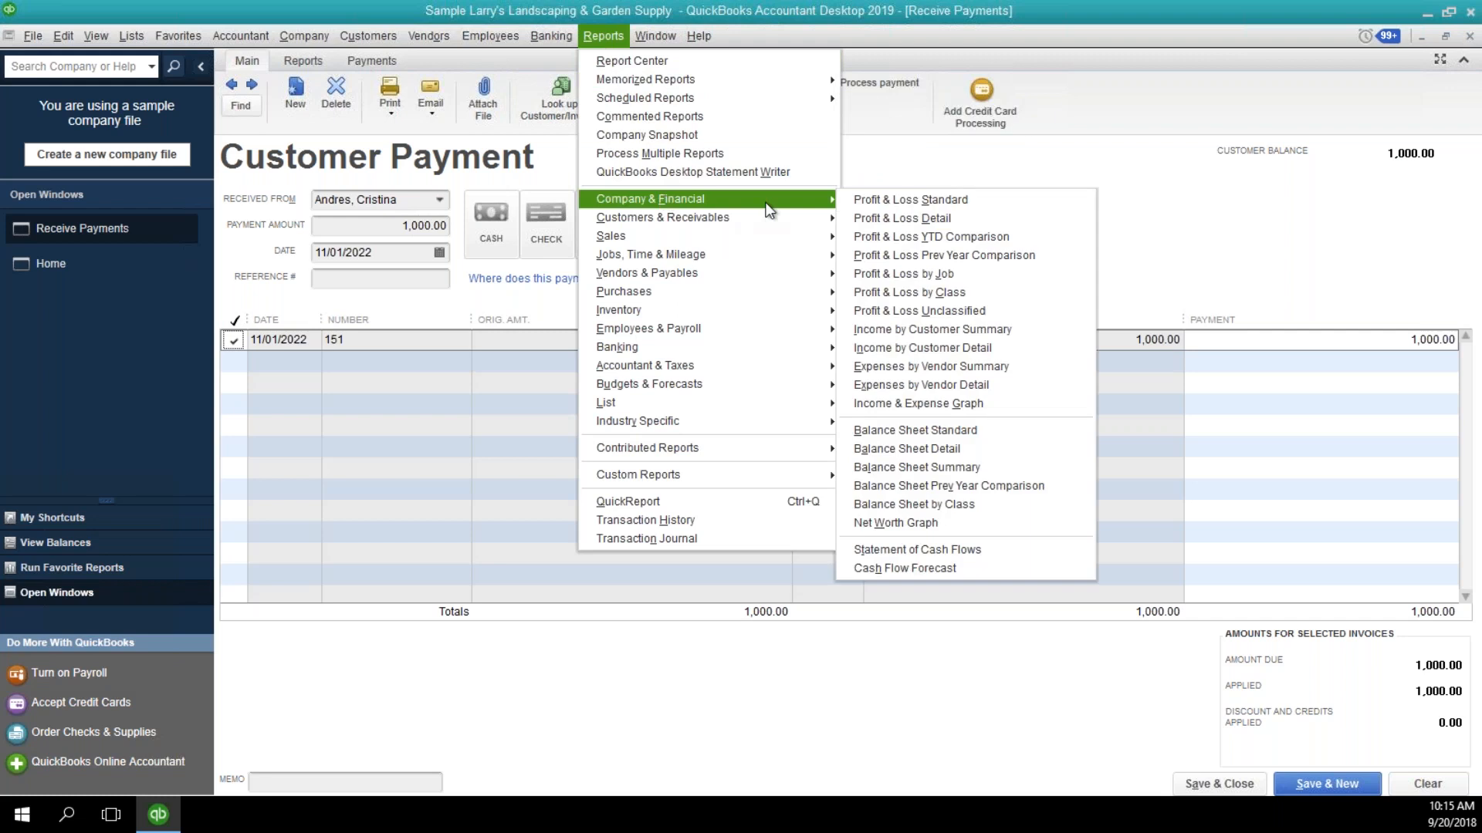
{"action": "left_click", "coordinate": [864, 202]}
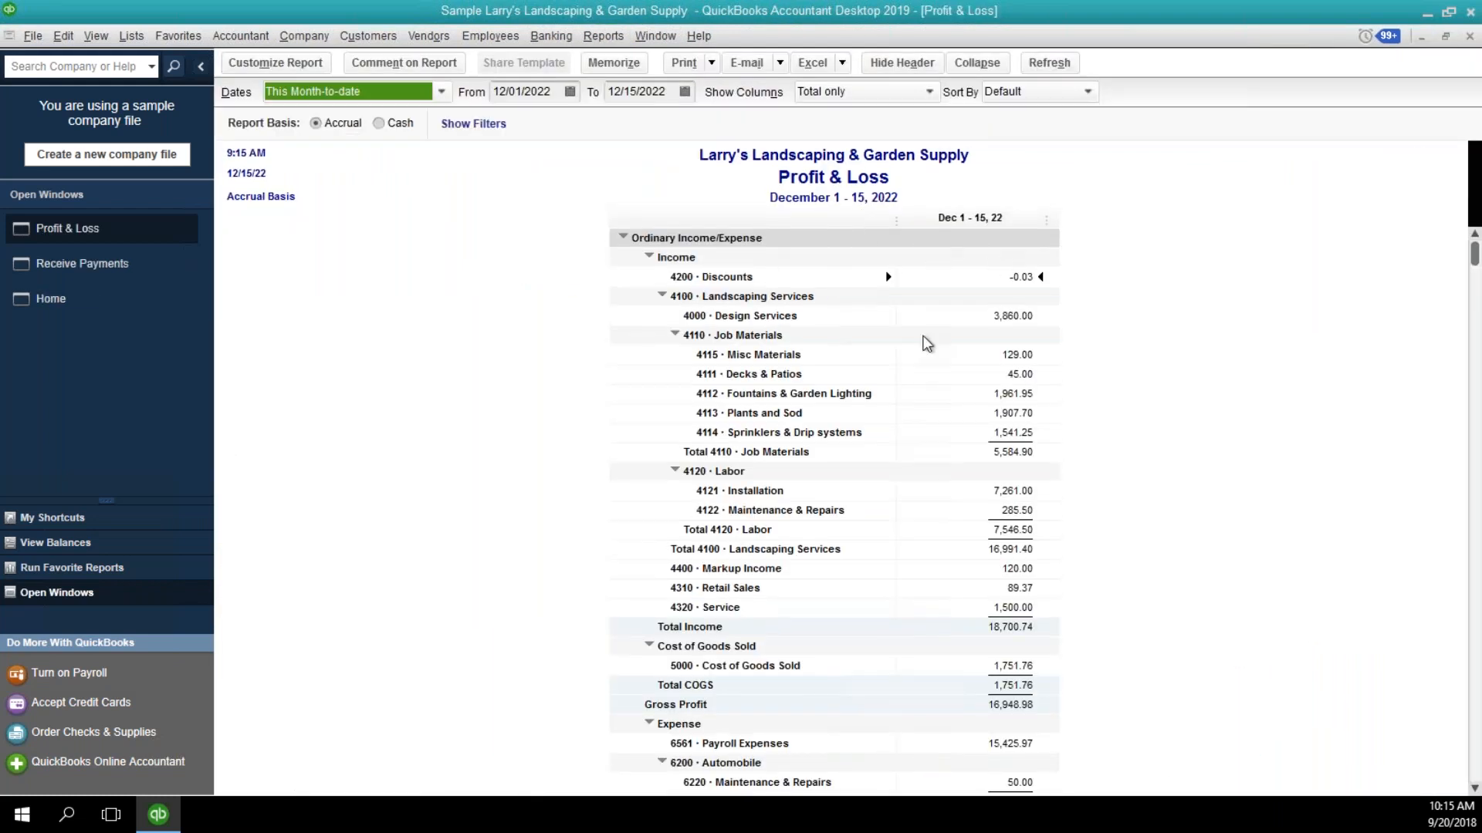
Run the Balance Sheet Standard report with an as-of date of 12/31/2022.
{"action": "left_click", "coordinate": [596, 39]}
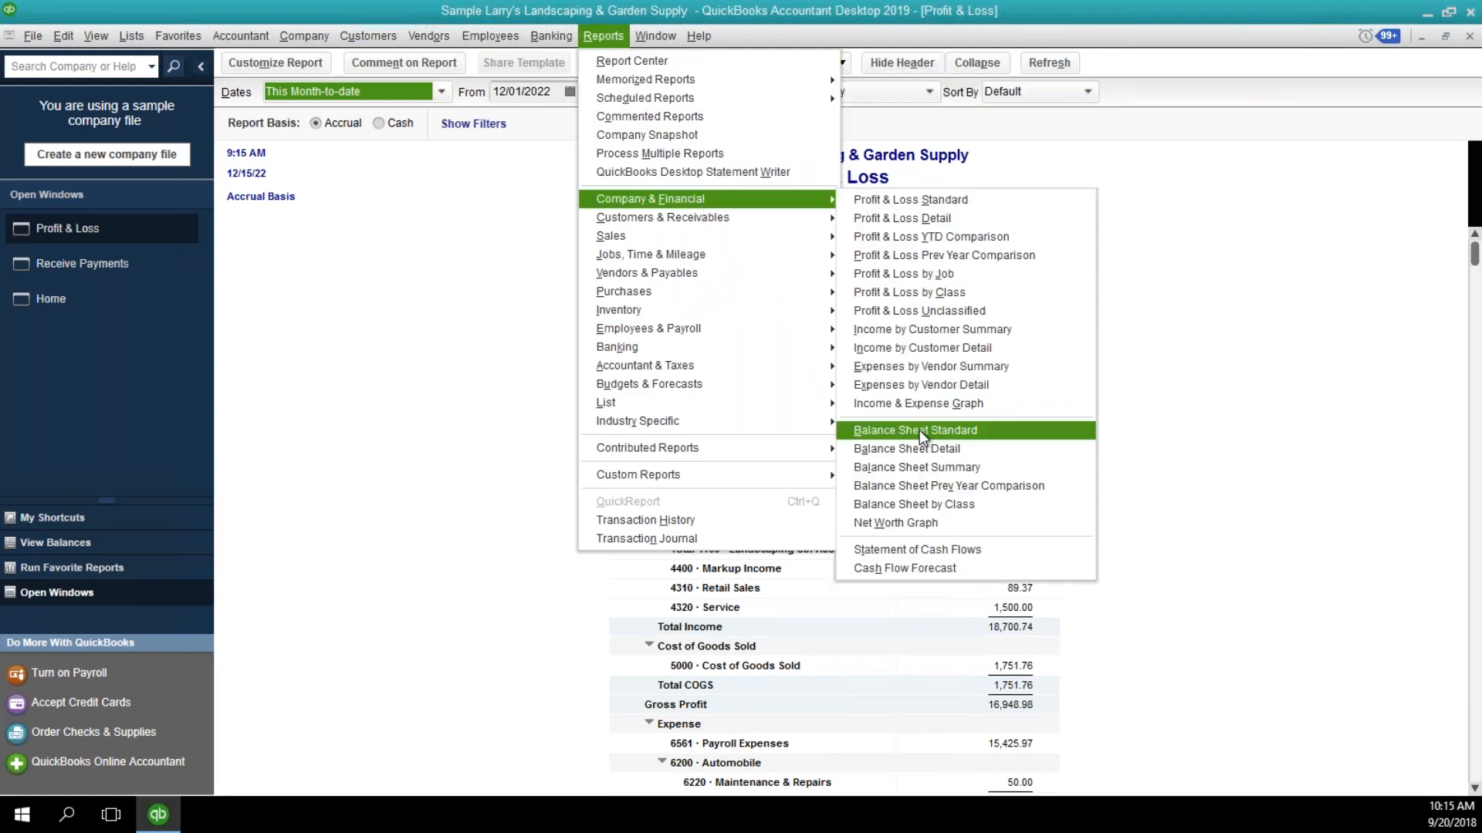
{"action": "left_click", "coordinate": [919, 429]}
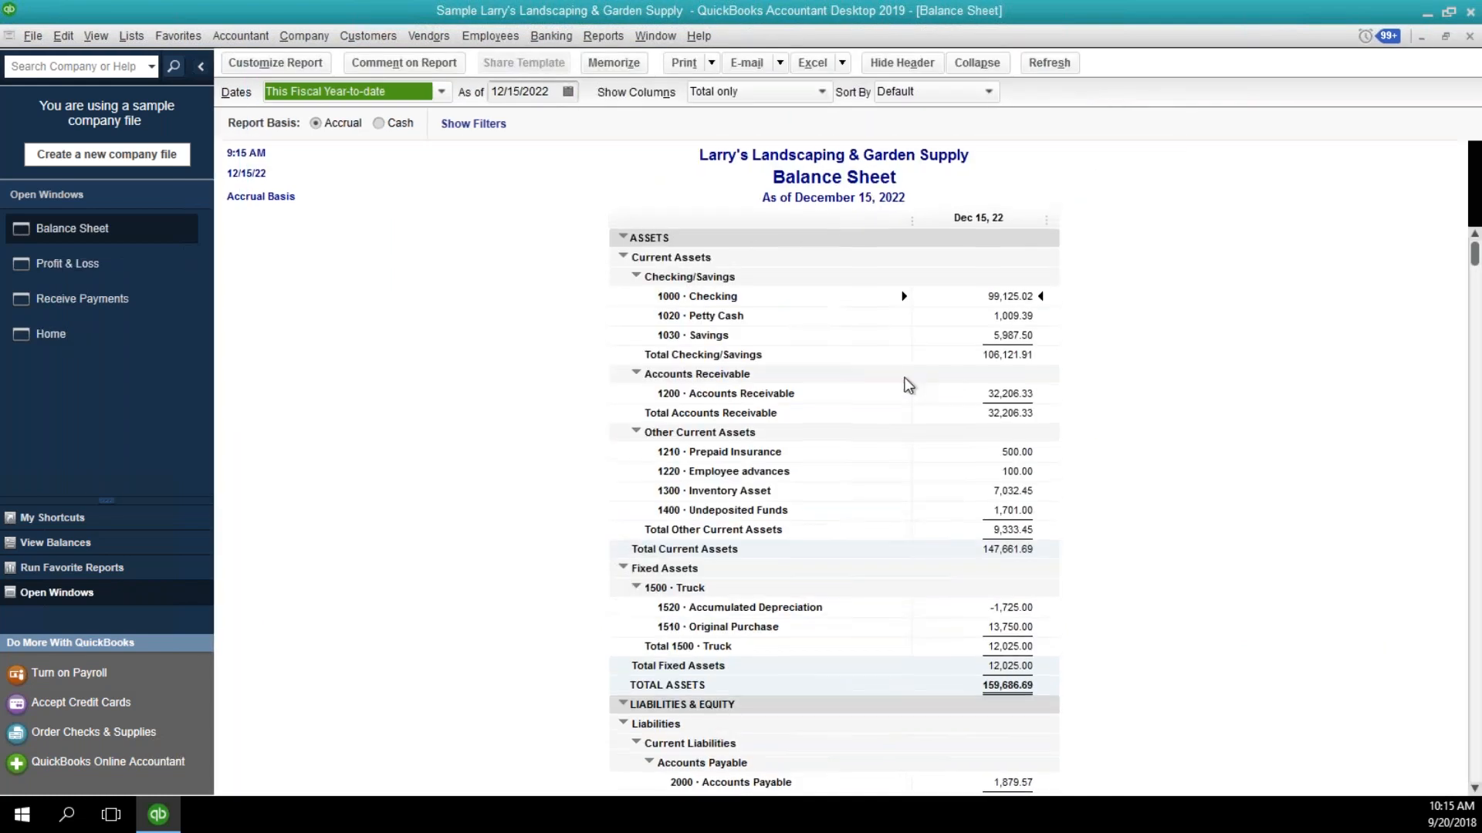
{"action": "left_click", "coordinate": [567, 93]}
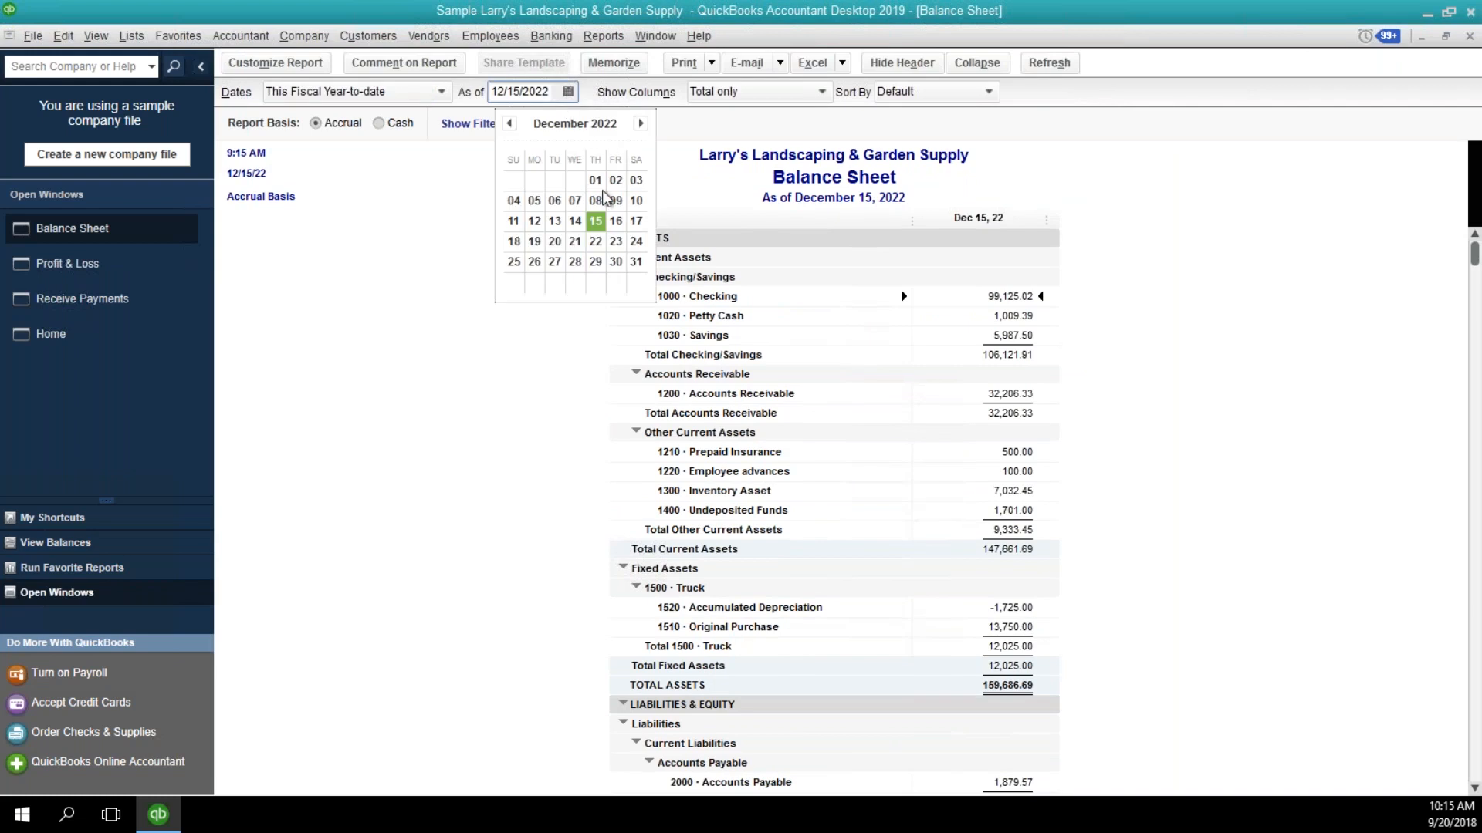
{"action": "left_click", "coordinate": [628, 266]}
{"action": "left_click", "coordinate": [533, 297]}
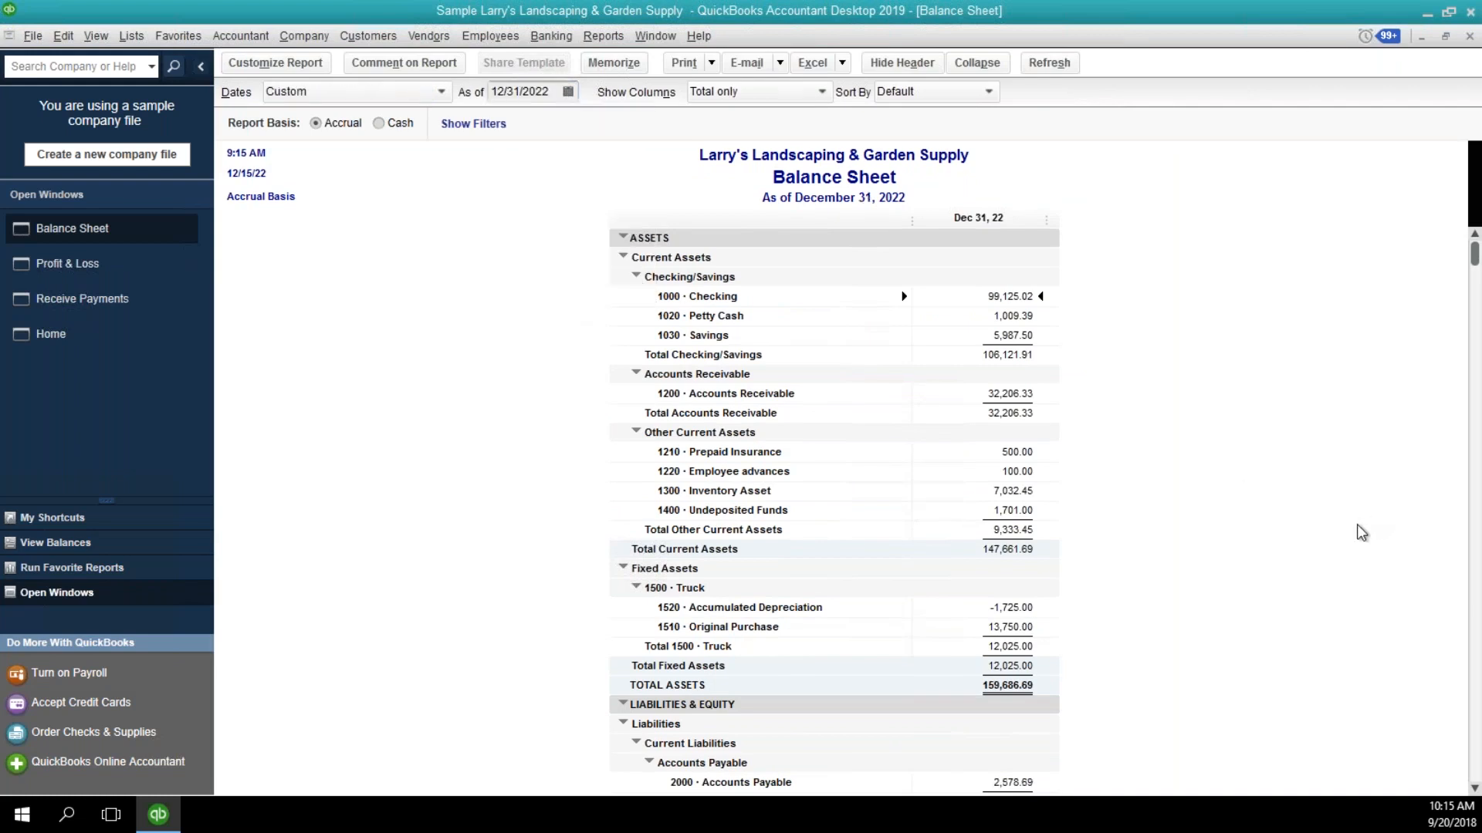
Drill into the 2200 Down Payments balance, list its transactions for all dates, then close the detail report.
{"action": "scroll", "coordinate": [1349, 536], "scroll_direction": "down", "scroll_amount": 3}
{"action": "scroll", "coordinate": [1181, 558], "scroll_direction": "down", "scroll_amount": 4}
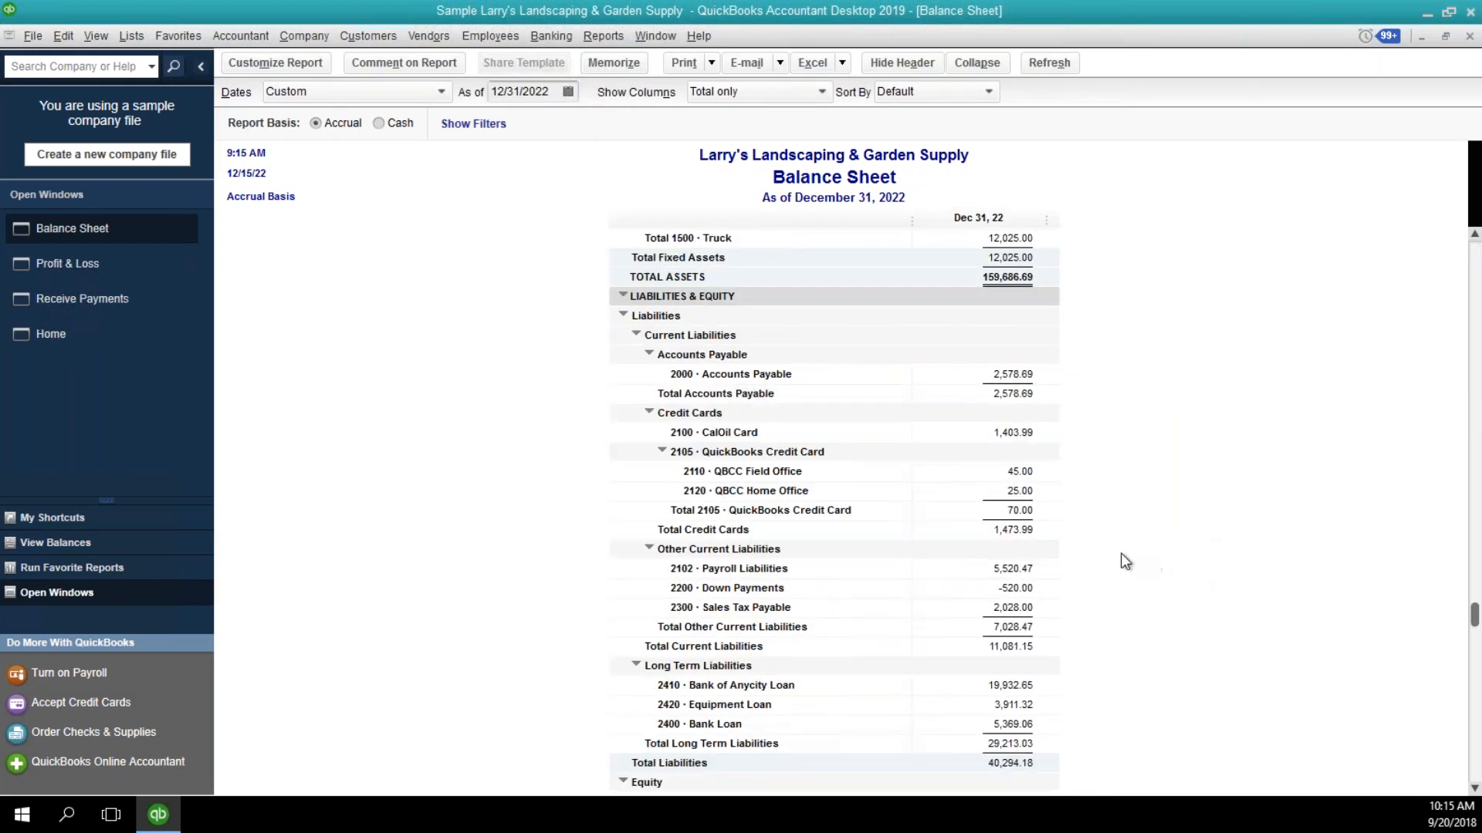
{"action": "double_click", "coordinate": [1019, 591]}
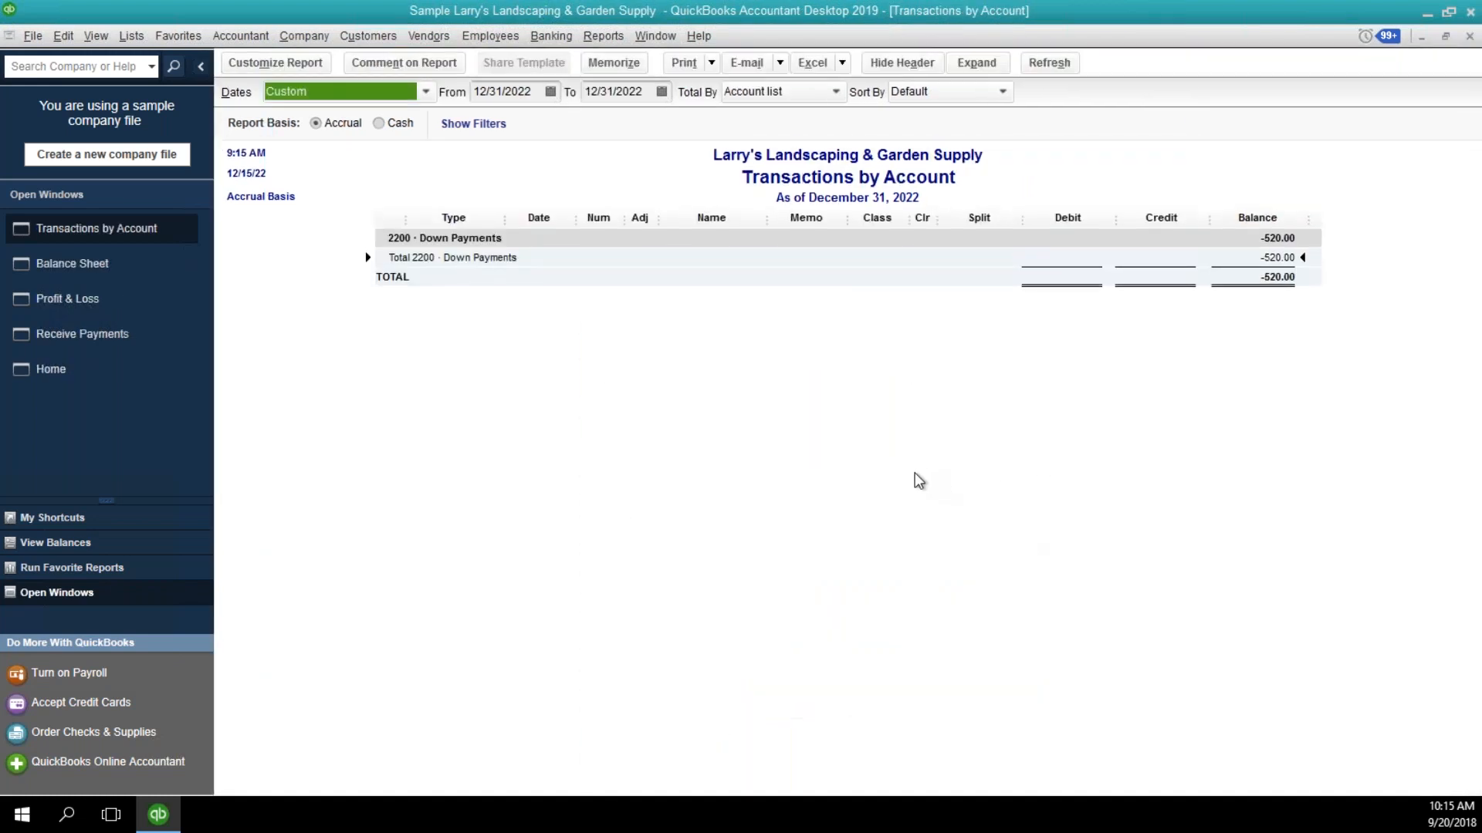
{"action": "key", "text": "a"}
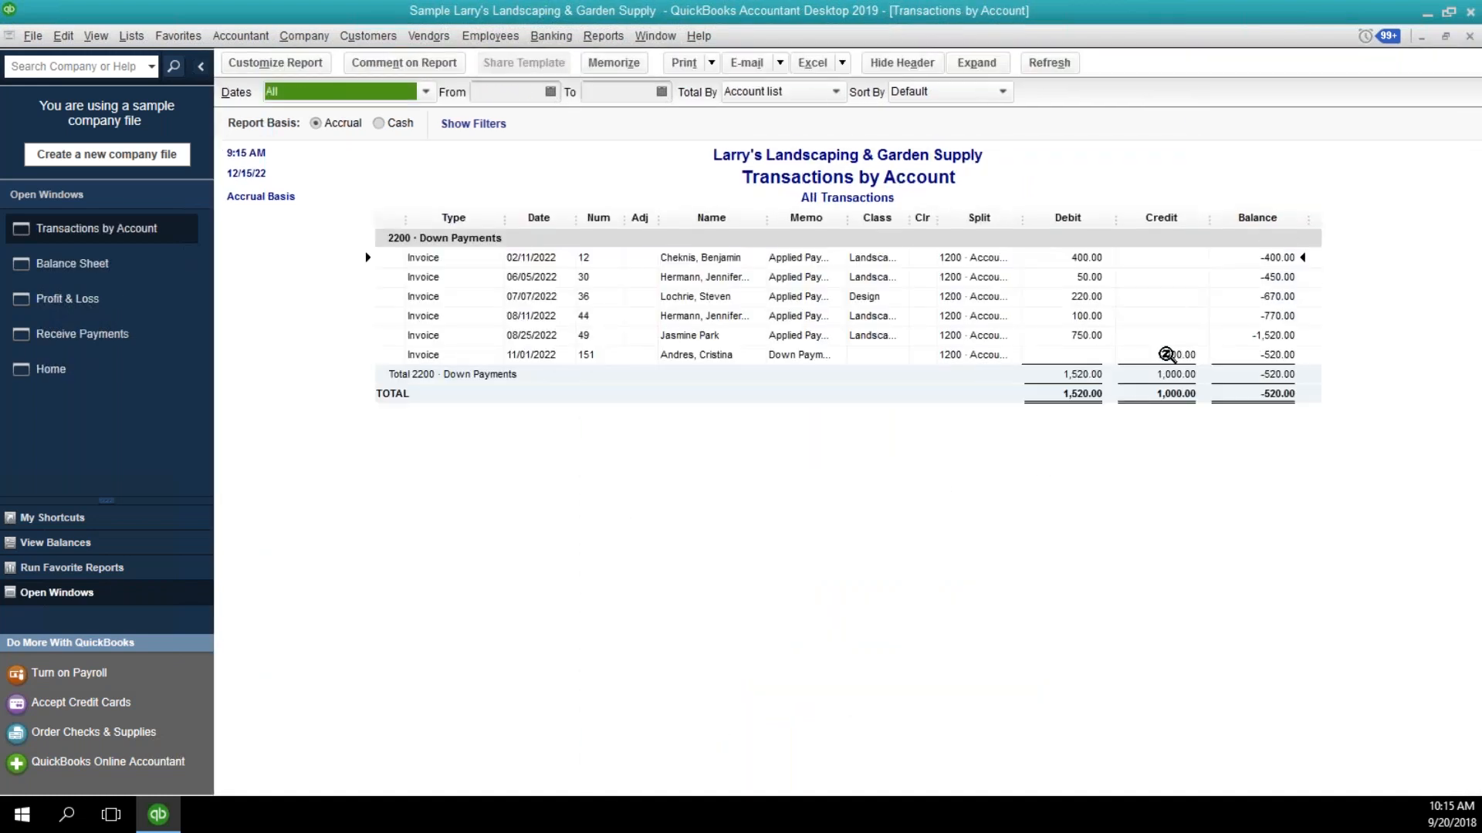
{"action": "left_click", "coordinate": [1167, 354]}
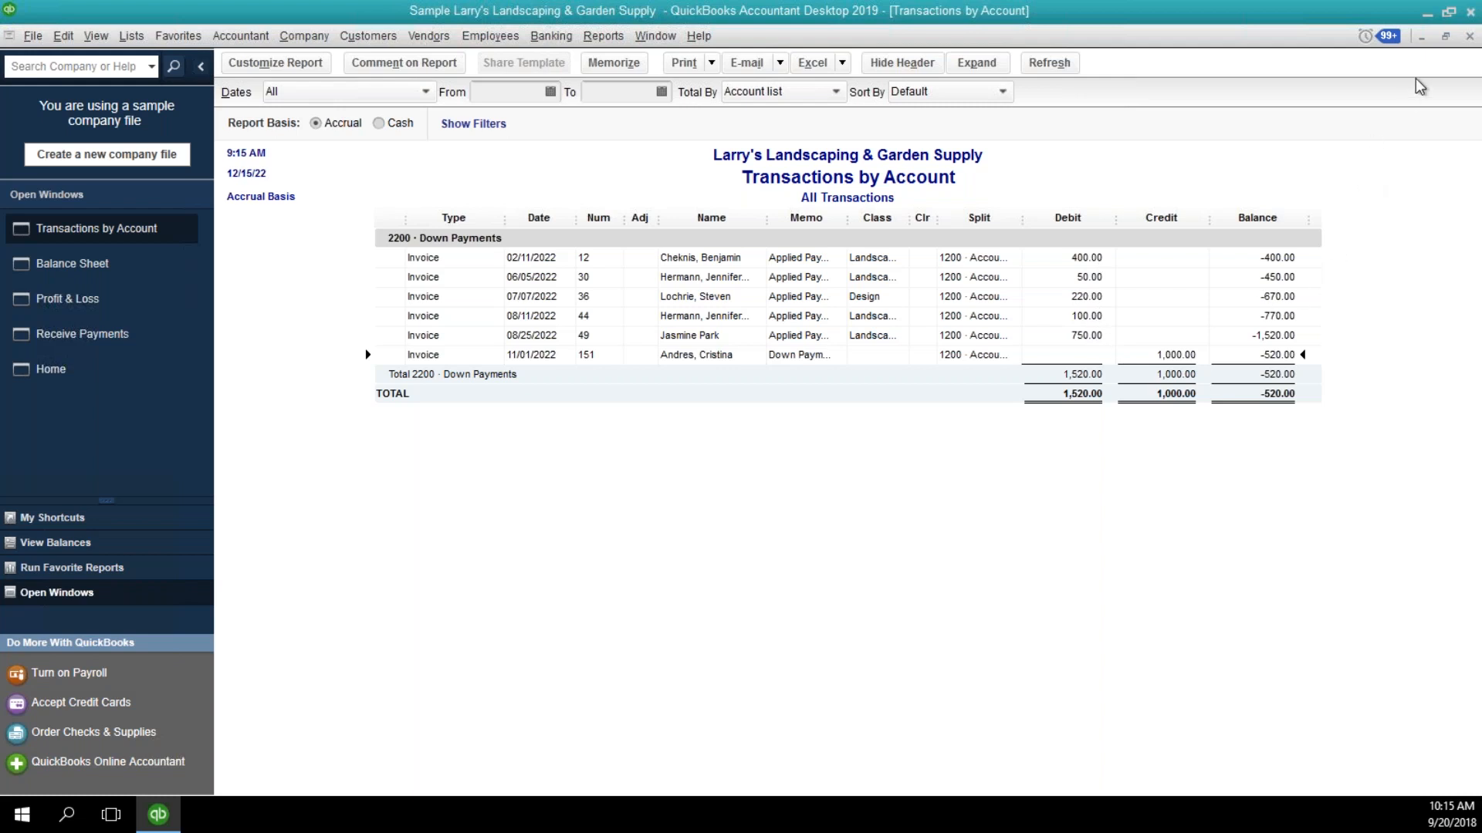
{"action": "left_click", "coordinate": [1470, 37]}
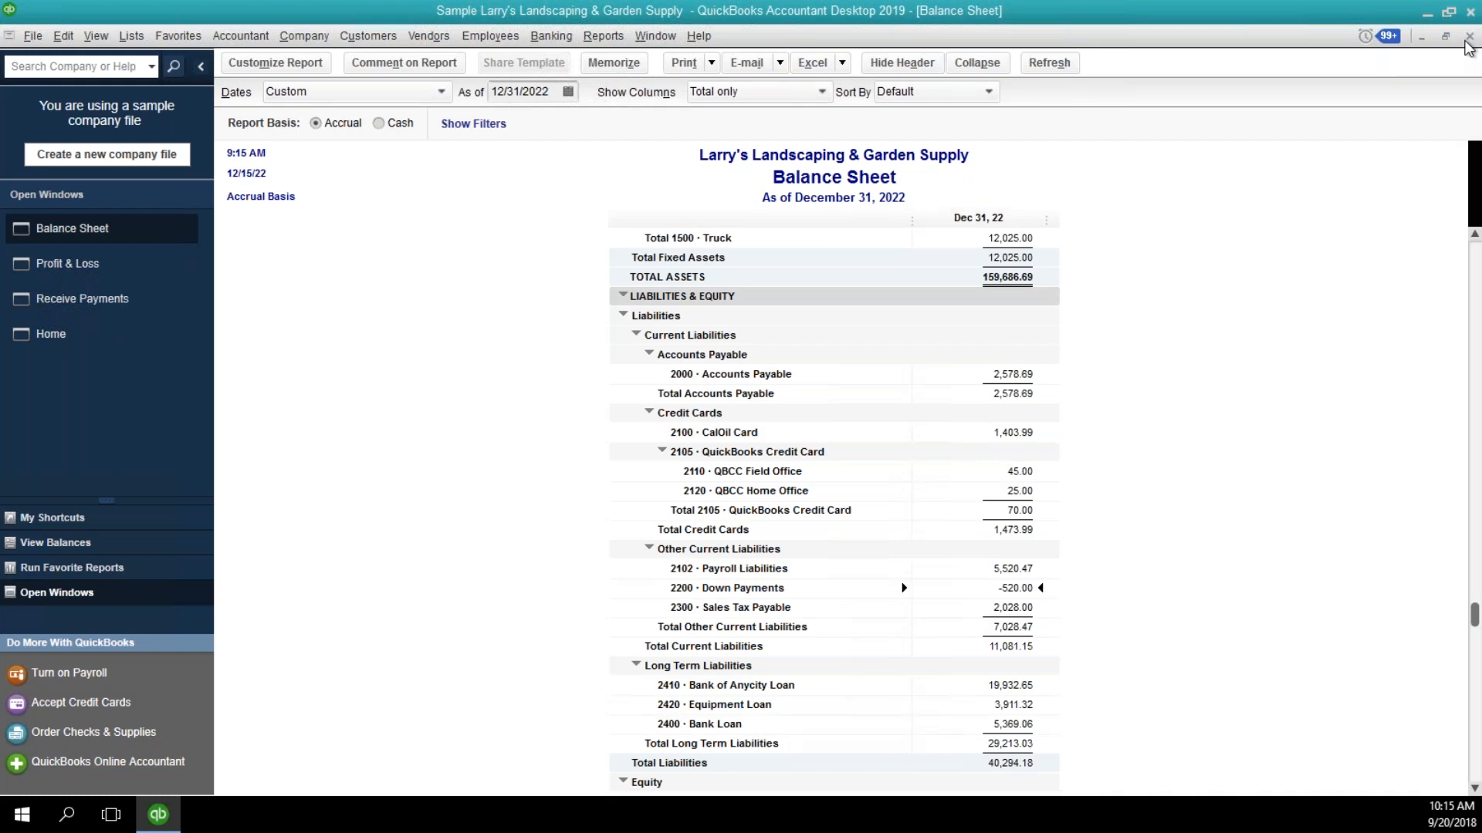
Return to the open customer payment through the Home page, save it, and close the Receive Payments window.
{"action": "left_click", "coordinate": [1445, 36]}
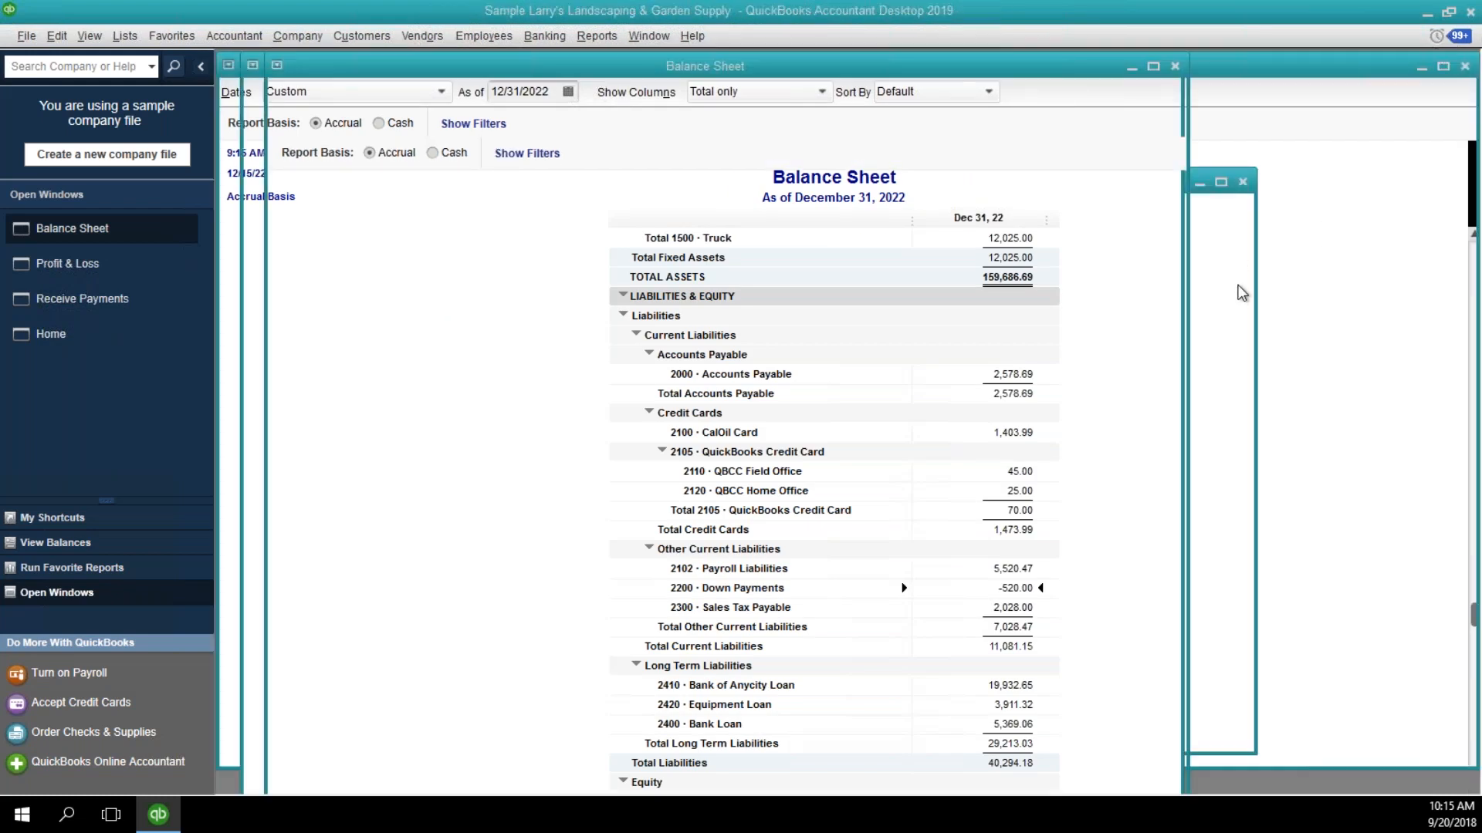
{"action": "left_click", "coordinate": [1335, 286]}
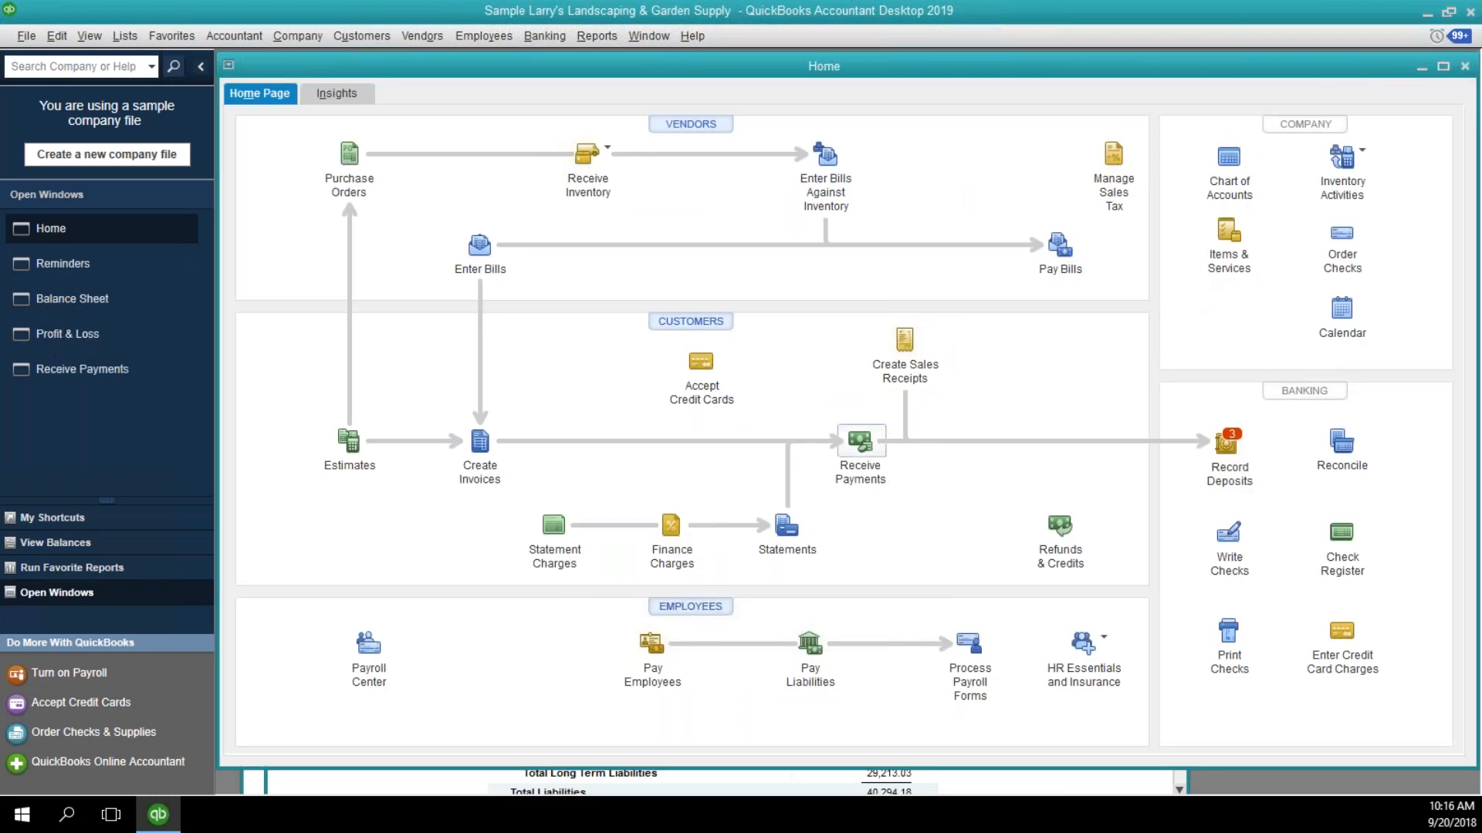
{"action": "left_click", "coordinate": [861, 448]}
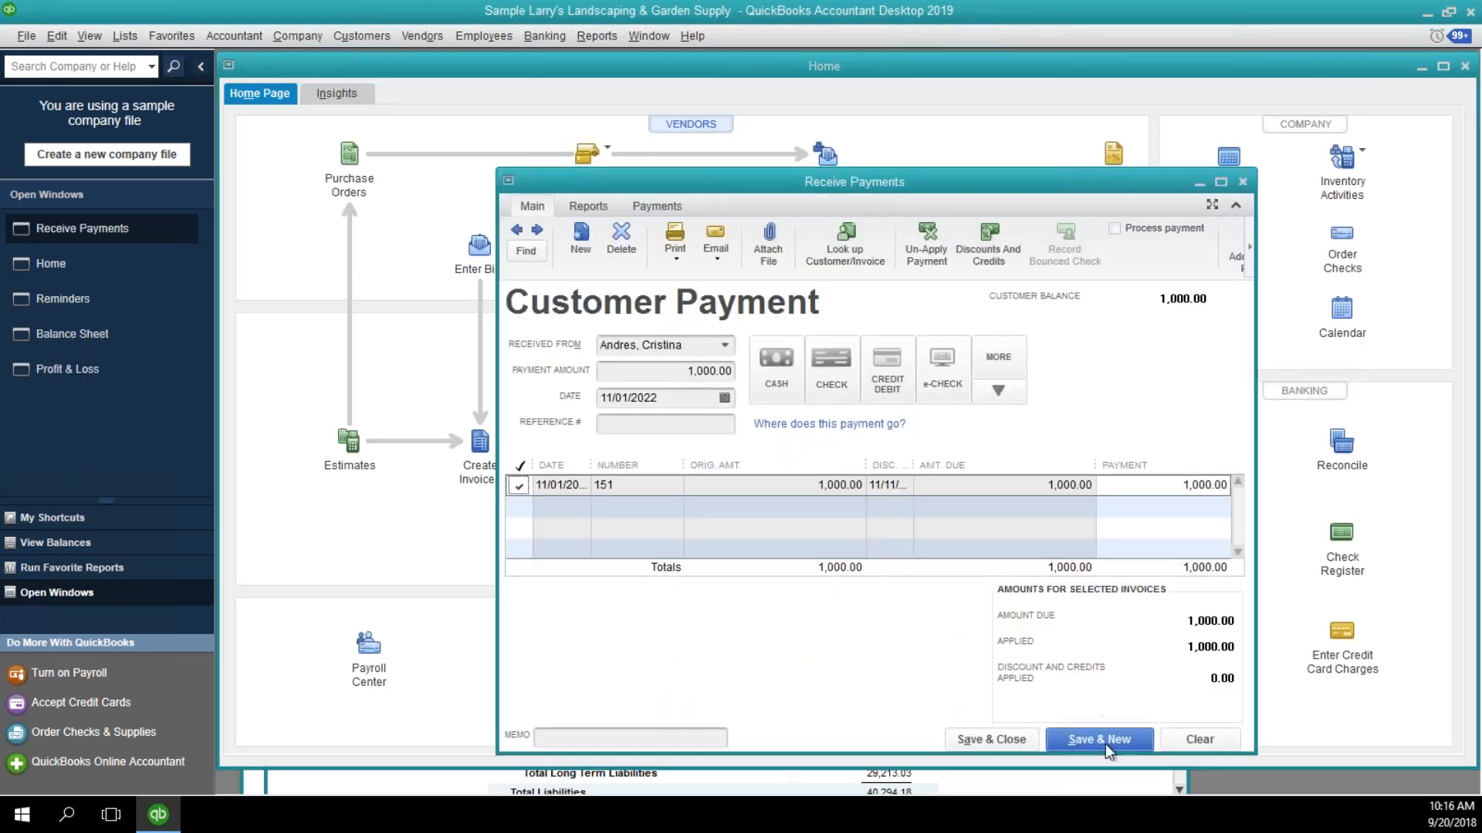
{"action": "key", "text": "alt+s"}
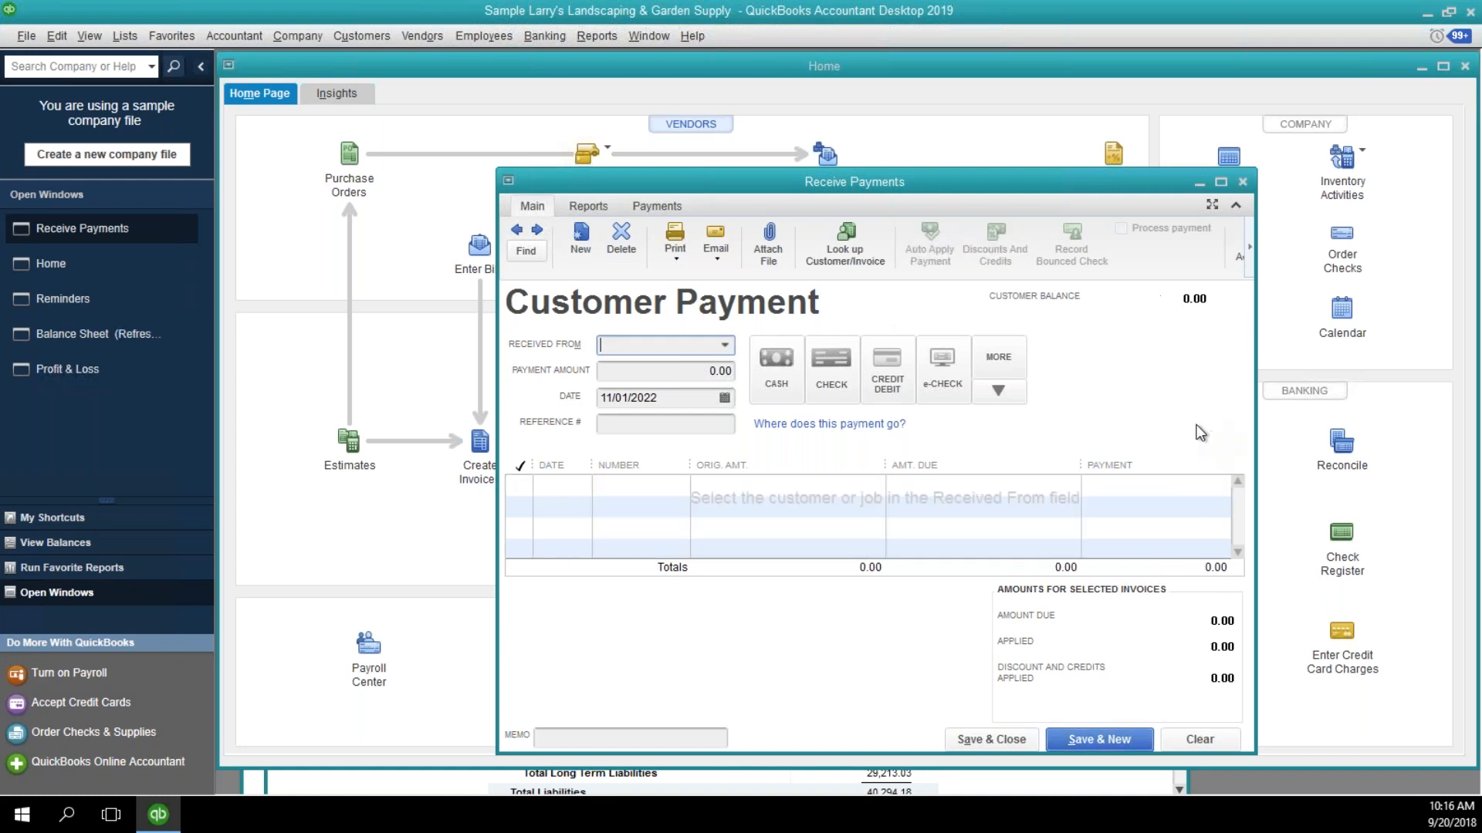
{"action": "left_click", "coordinate": [1242, 181]}
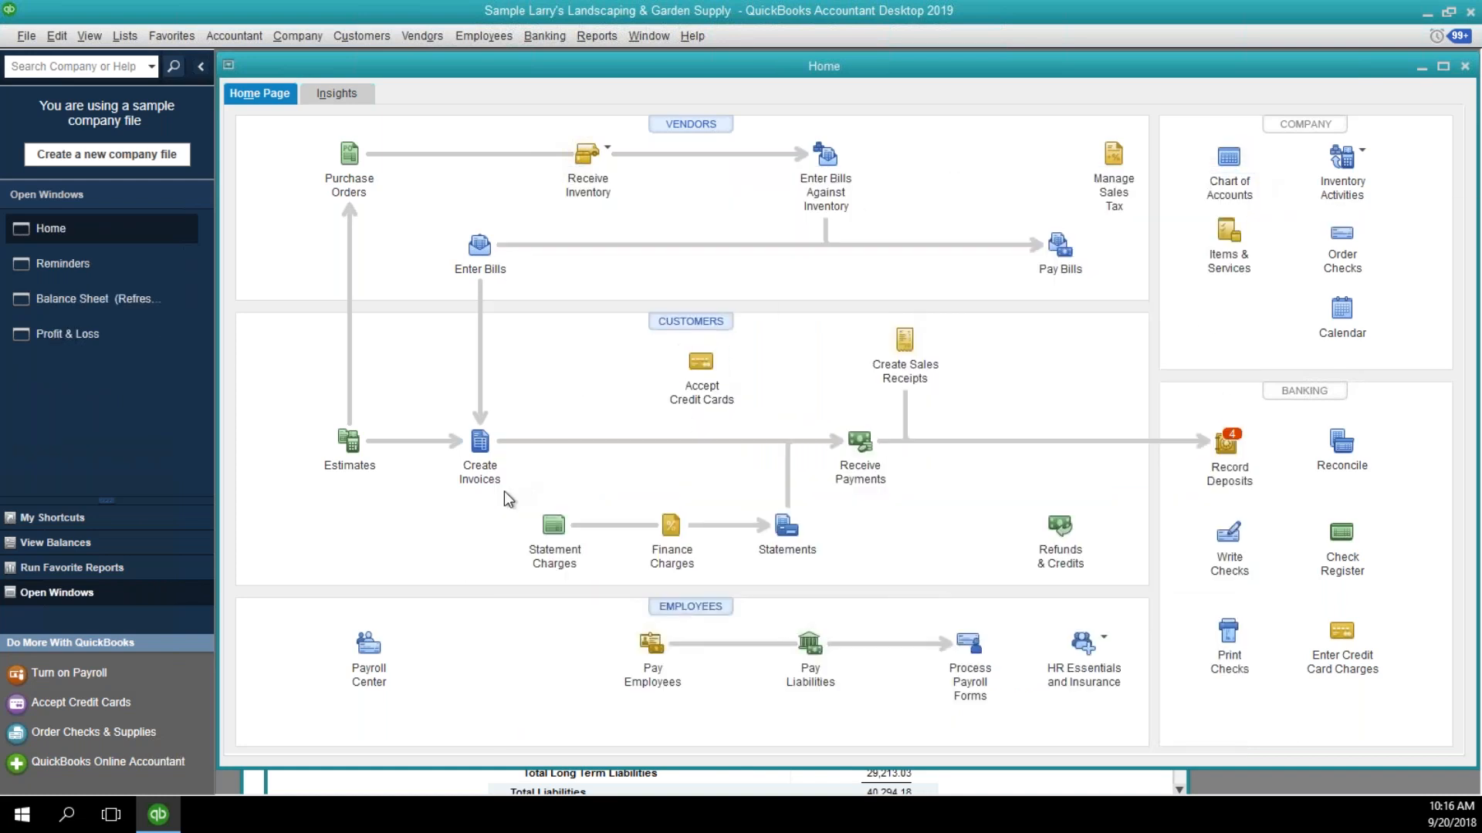
Create a new invoice for the customer who made the down payment and maximize the invoice window.
{"action": "left_click", "coordinate": [480, 443]}
{"action": "left_click", "coordinate": [514, 288]}
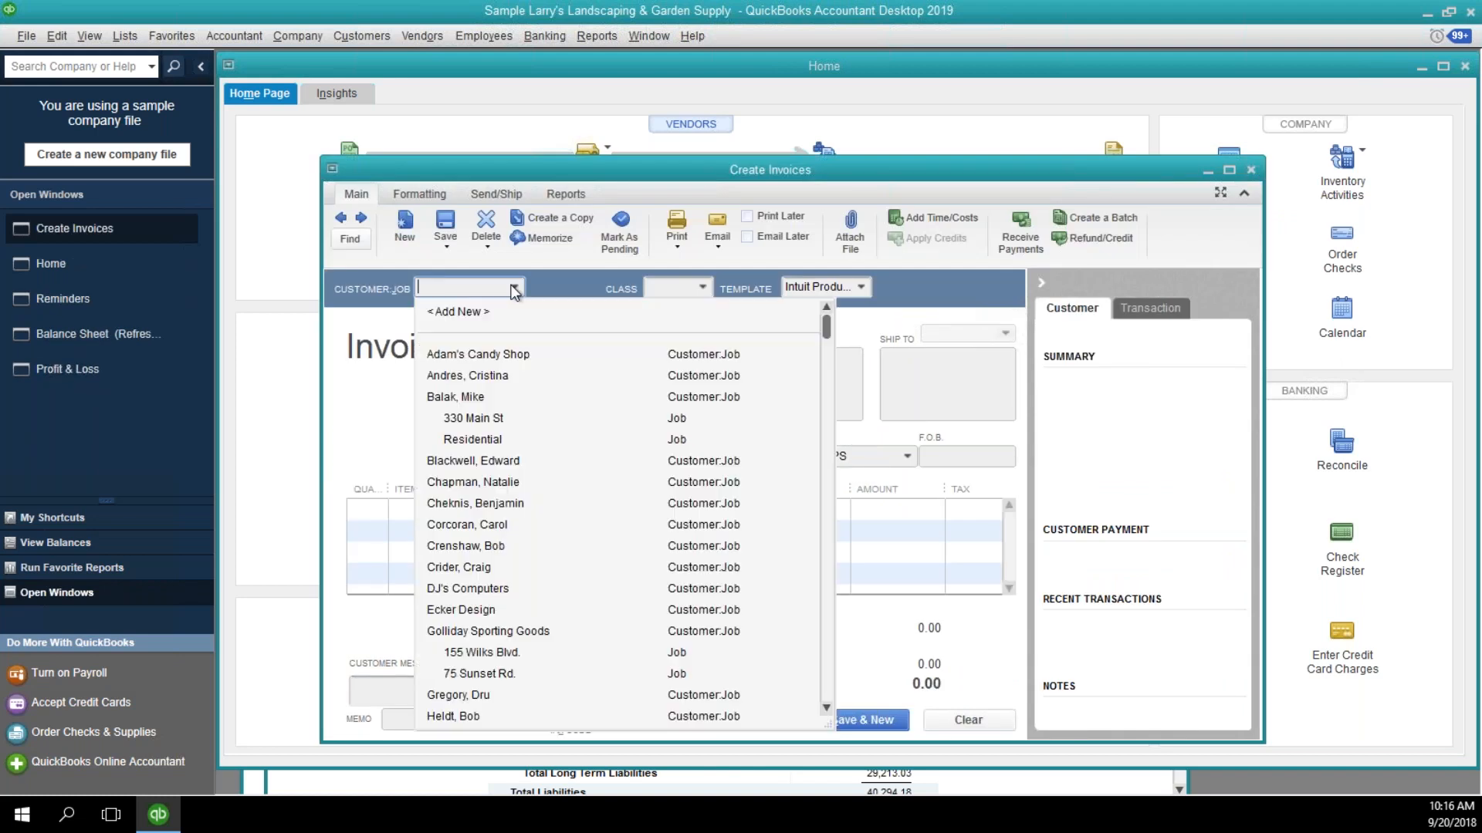
{"action": "left_click", "coordinate": [461, 379]}
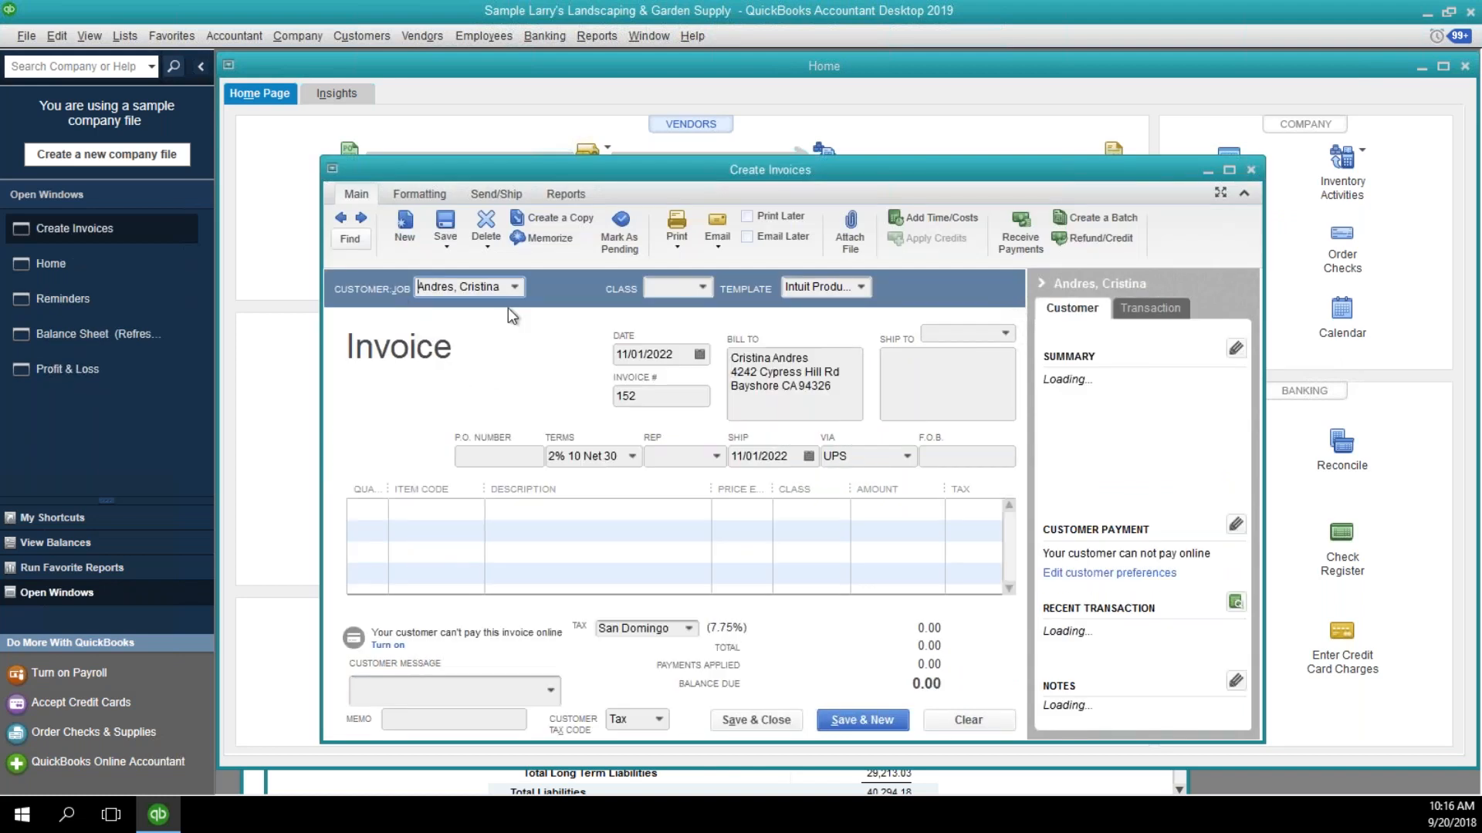
{"action": "double_click", "coordinate": [546, 169]}
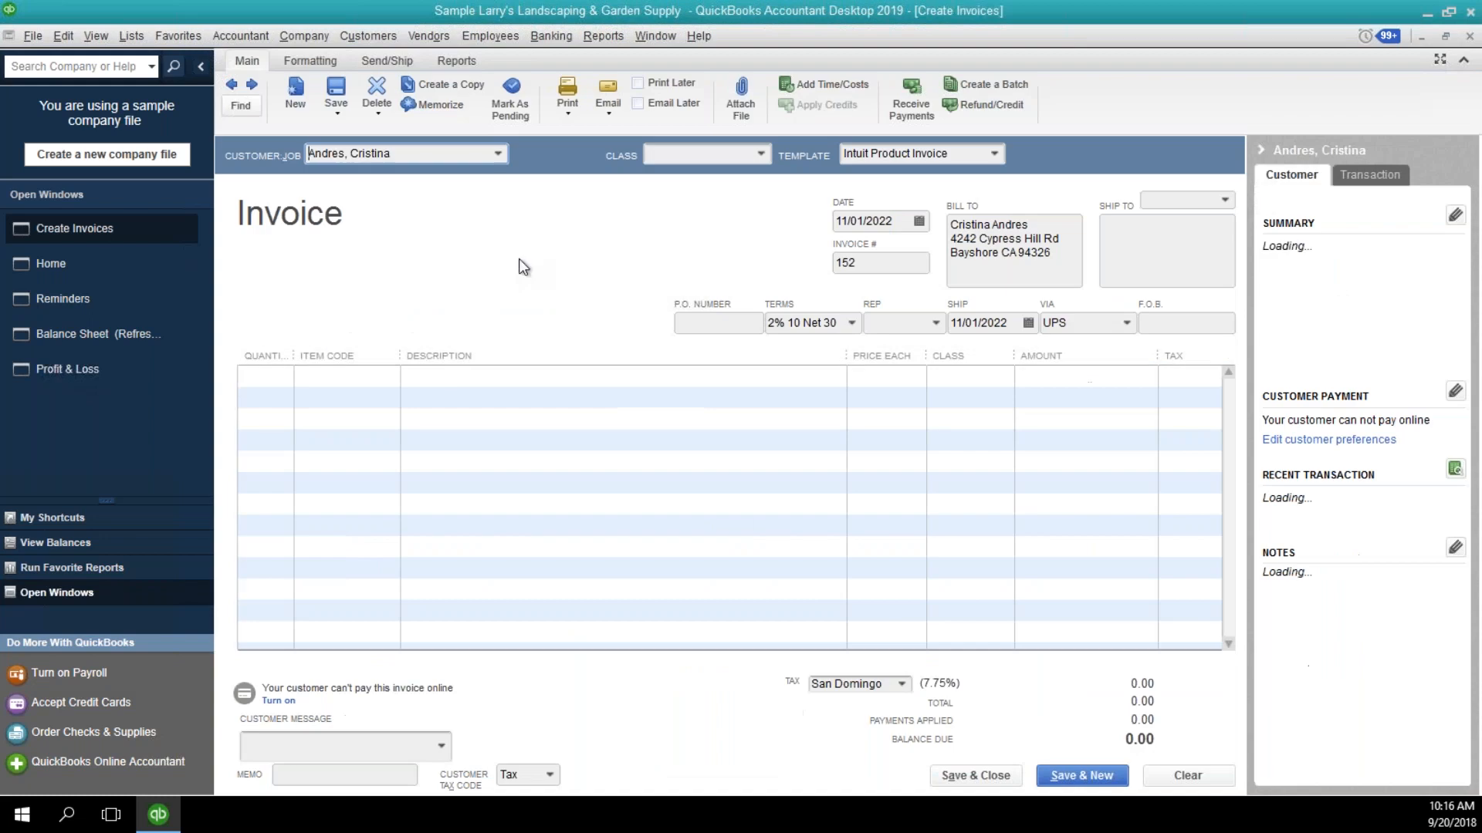
Add the Fountain item to the invoice's first line with an amount of 250.00.
{"action": "left_click", "coordinate": [390, 376]}
{"action": "left_click", "coordinate": [390, 376]}
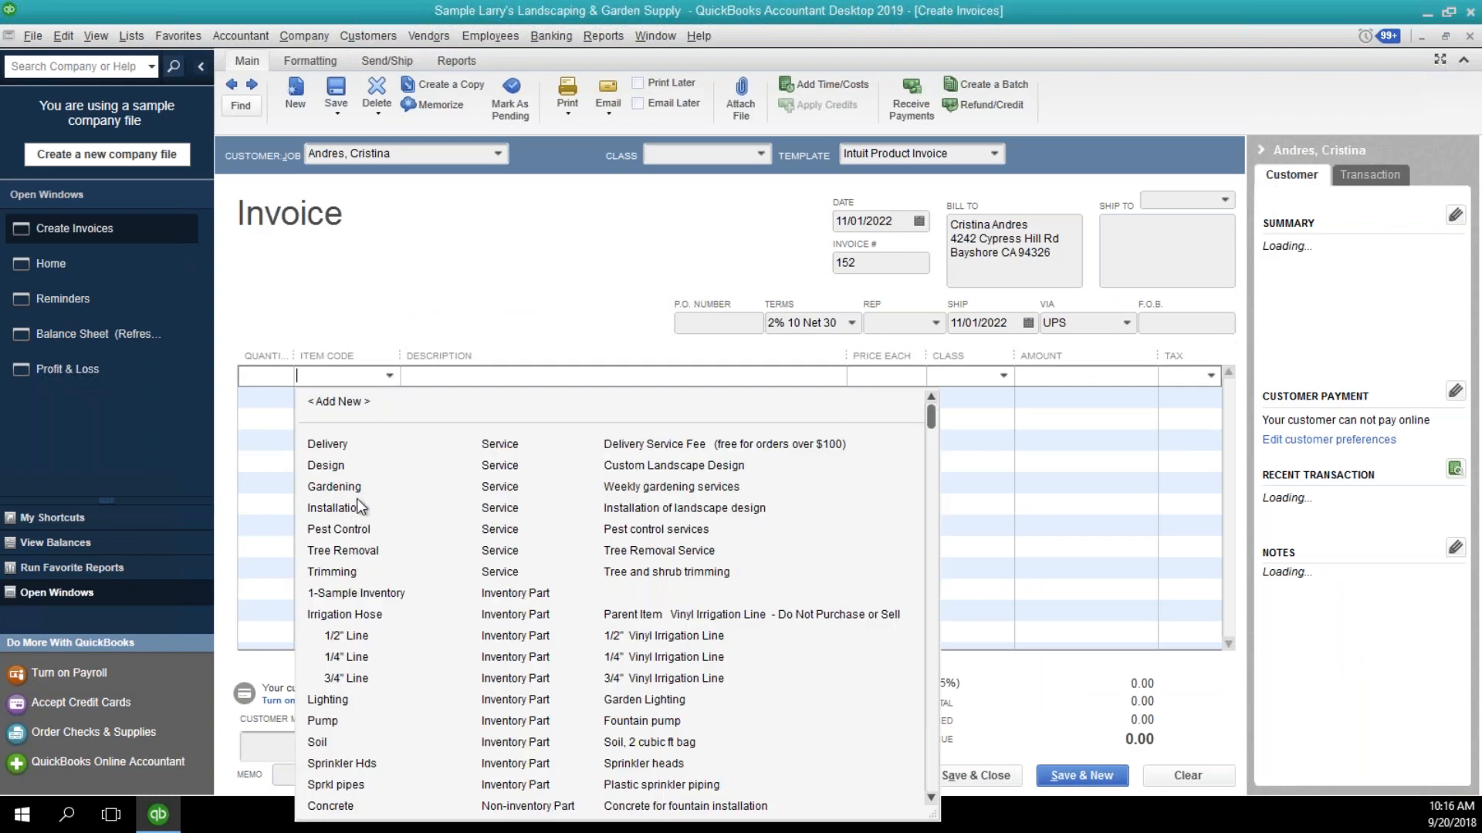
{"action": "scroll", "coordinate": [466, 518], "scroll_direction": "down", "scroll_amount": 2}
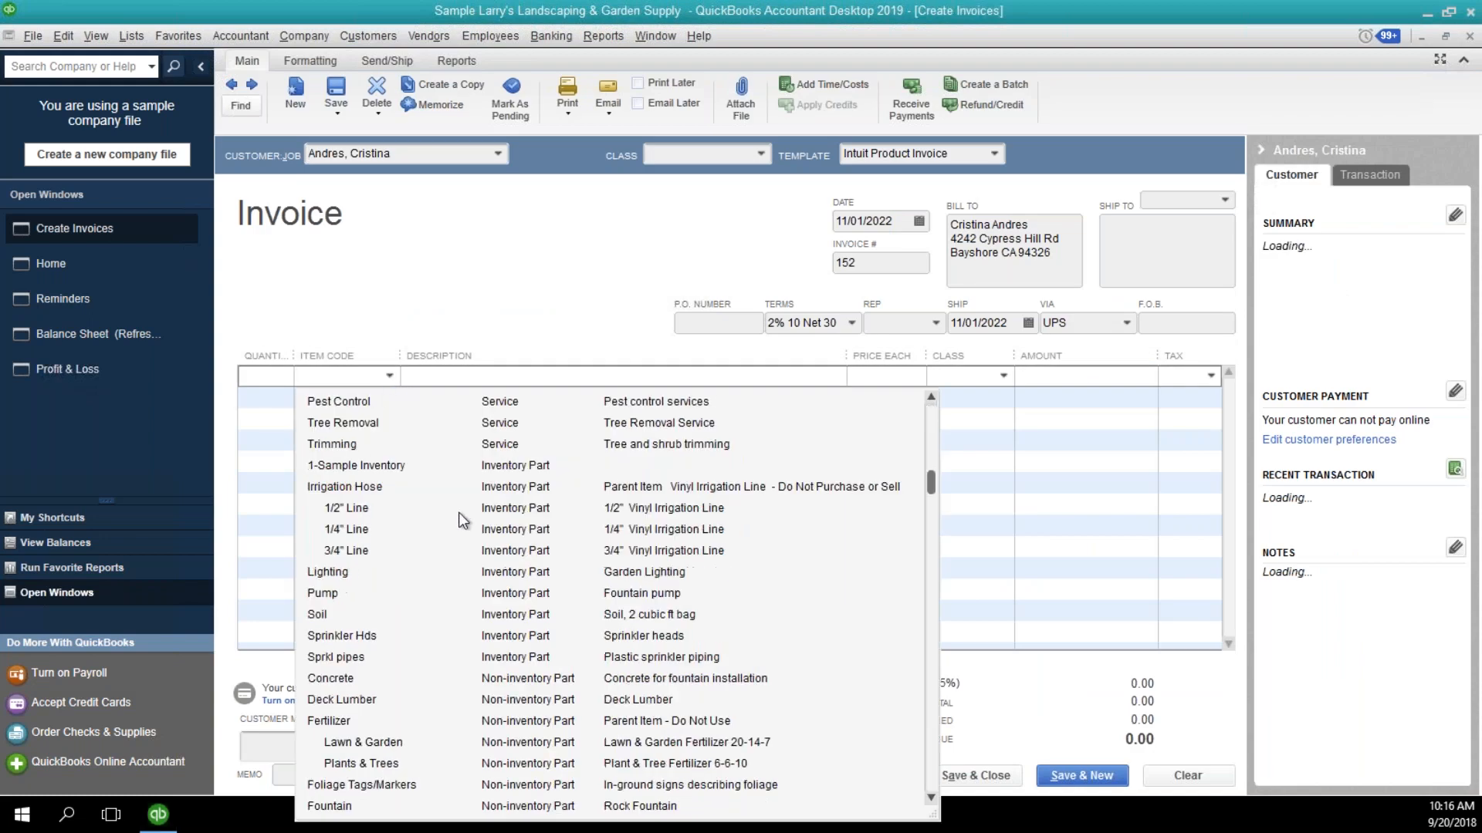
{"action": "scroll", "coordinate": [466, 519], "scroll_direction": "down", "scroll_amount": 2}
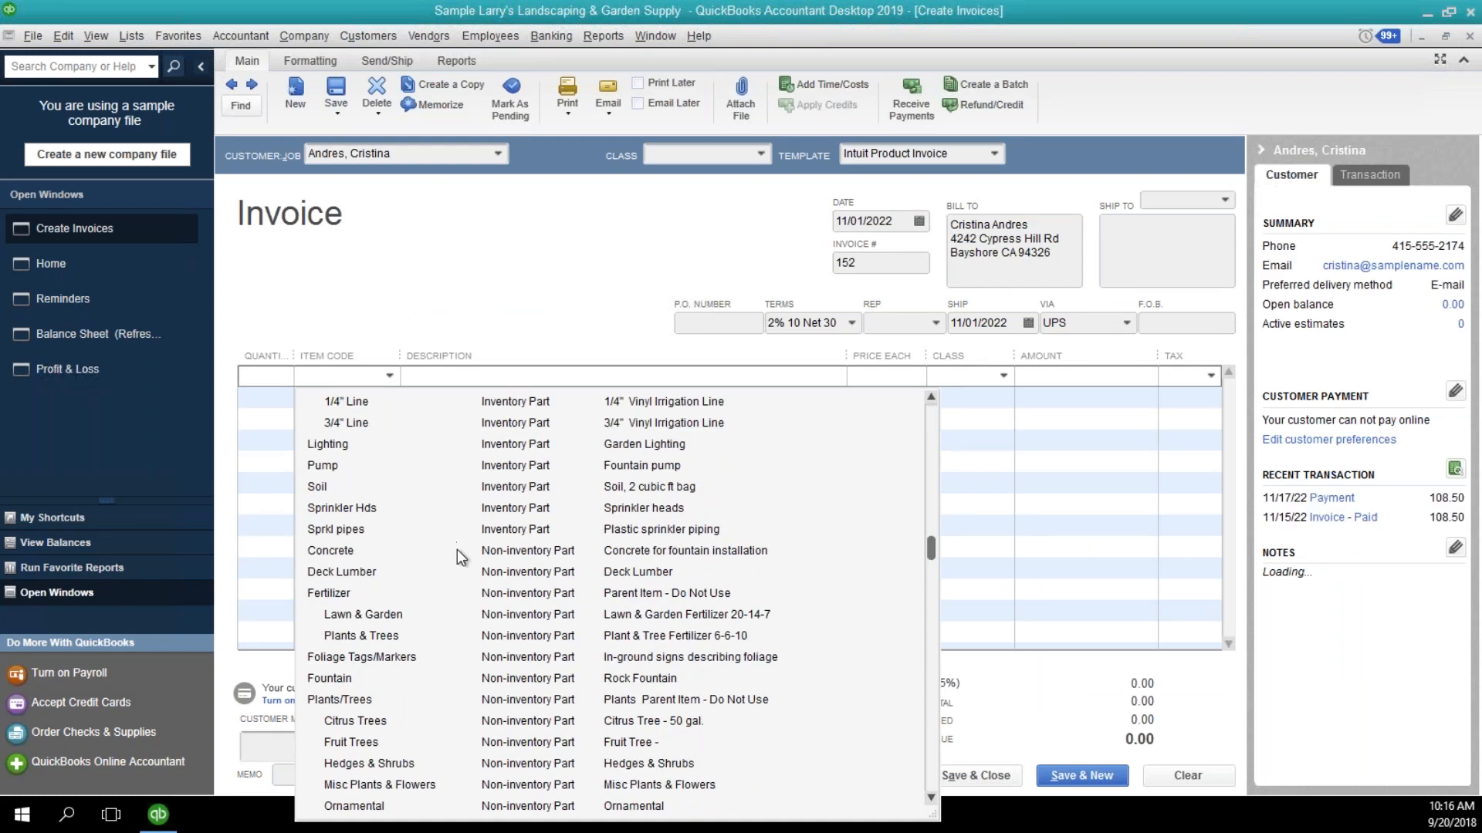
{"action": "left_click", "coordinate": [355, 676]}
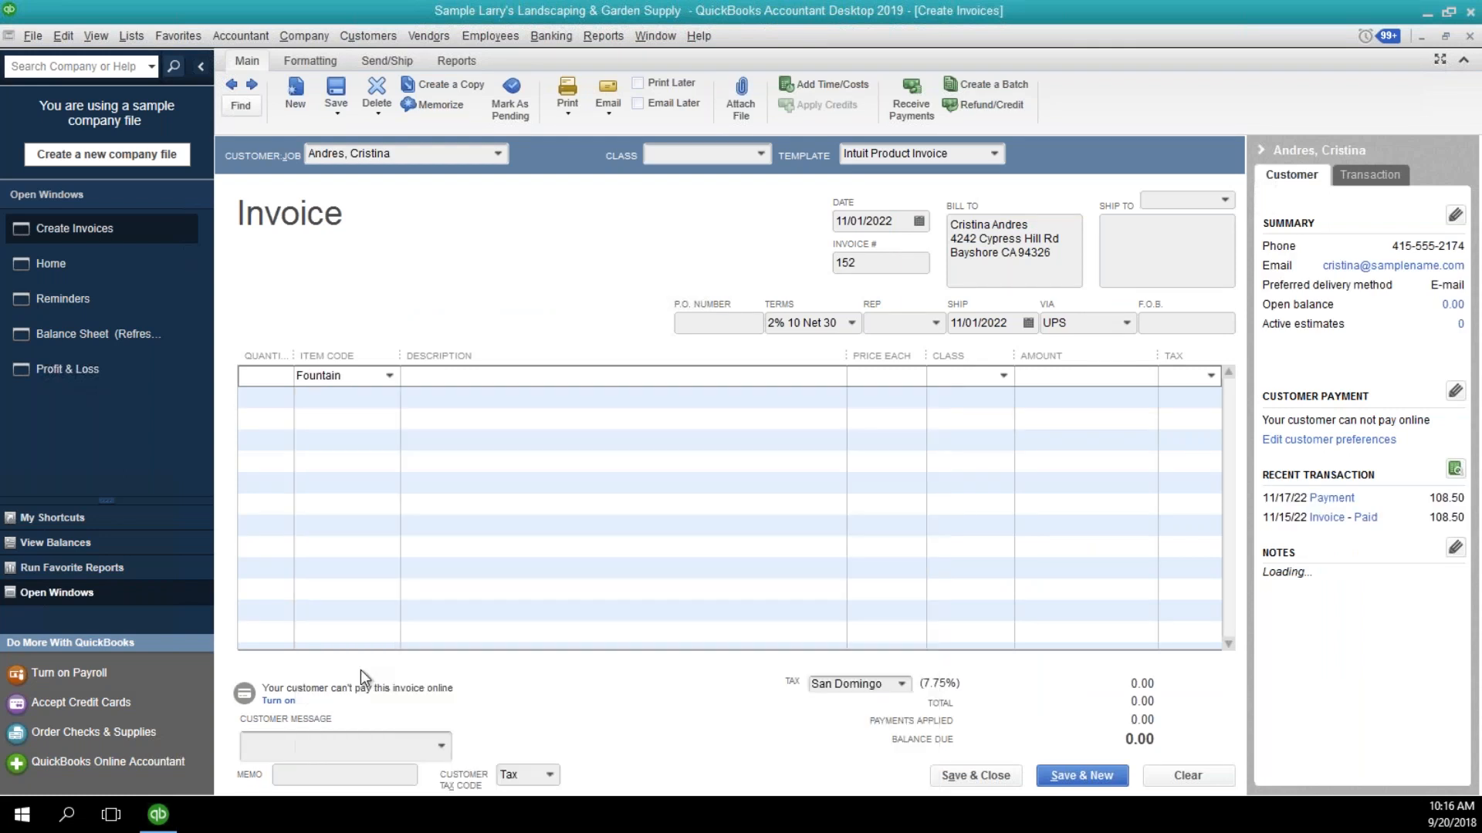
{"action": "left_click", "coordinate": [1082, 375]}
{"action": "type", "text": "250"}
{"action": "key", "text": "Tab"}
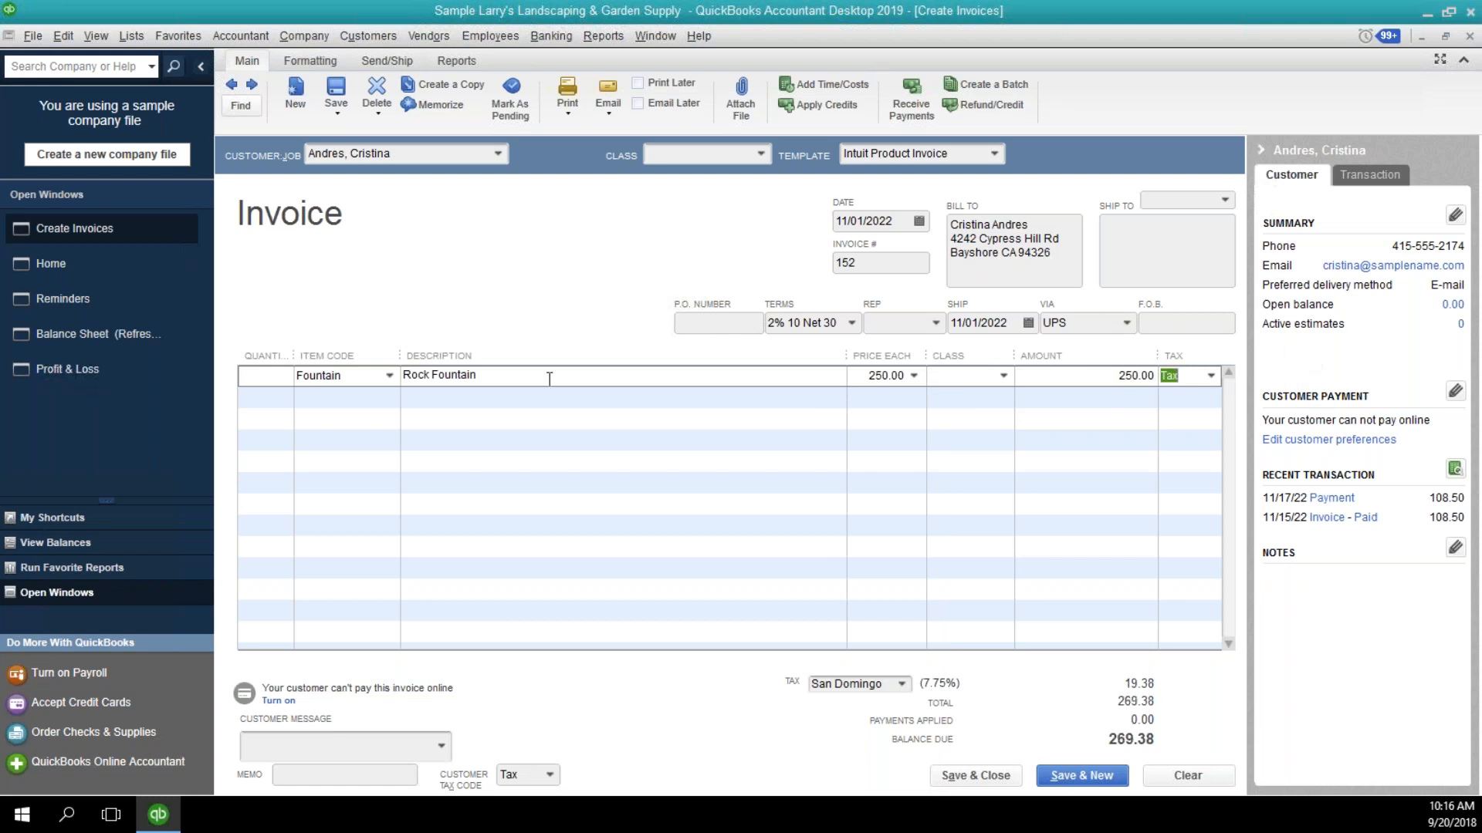
Add the Tree Removal service on the second invoice line with an amount of 1,000.00.
{"action": "left_click", "coordinate": [387, 401]}
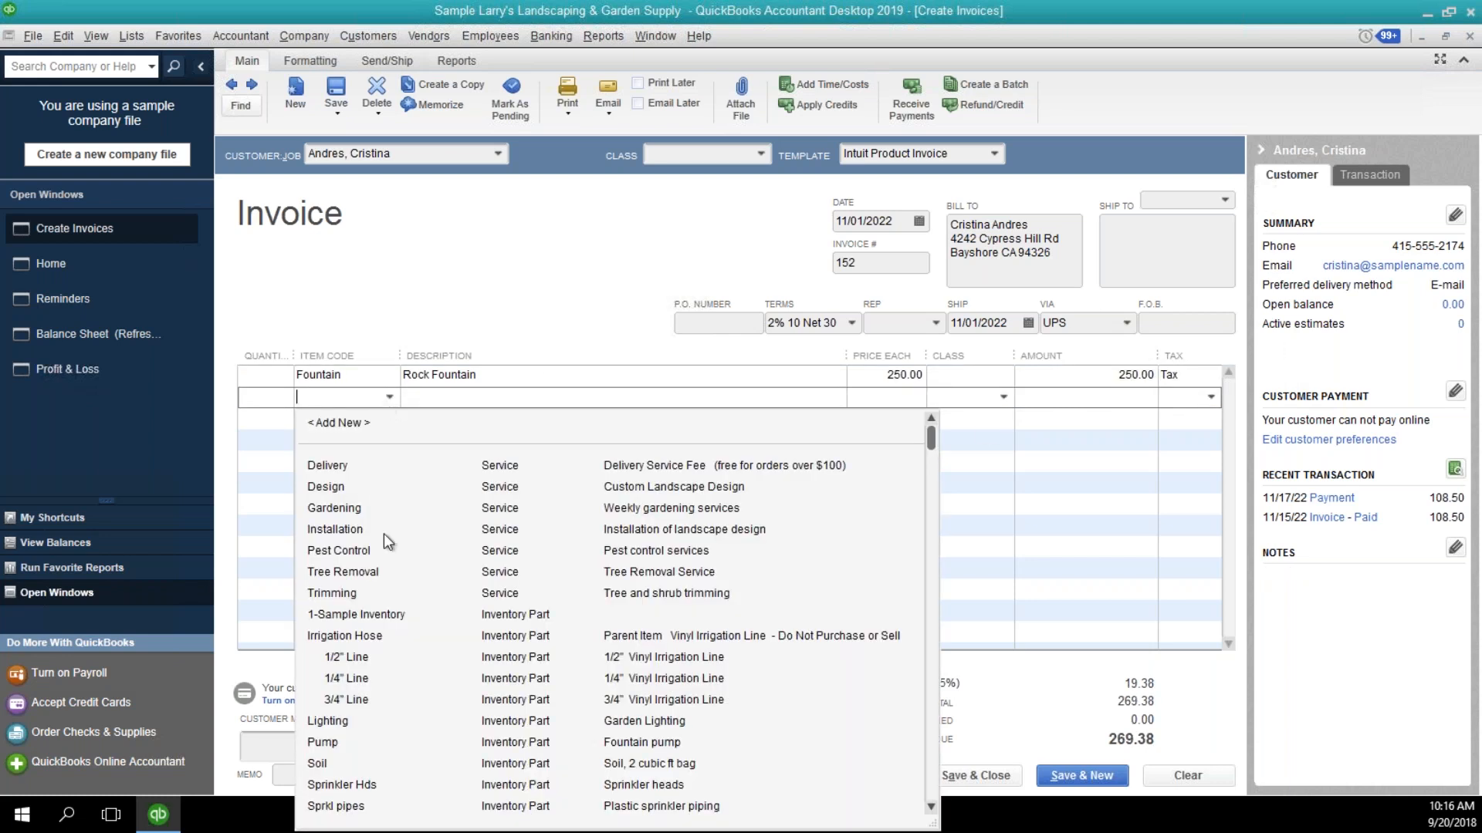
{"action": "left_click", "coordinate": [378, 568]}
{"action": "left_click", "coordinate": [1142, 397]}
{"action": "type", "text": "1000"}
{"action": "key", "text": "Tab"}
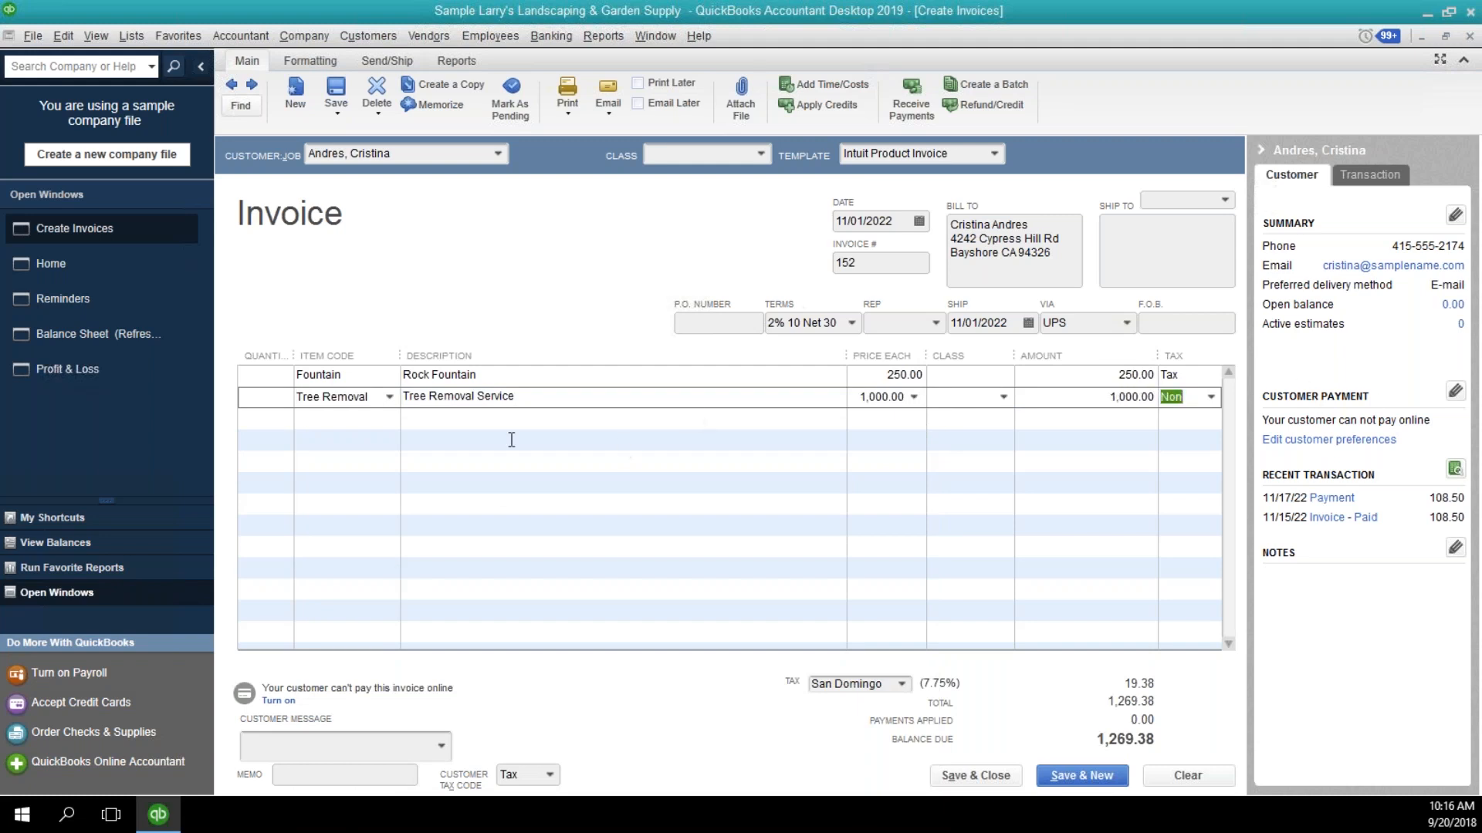
Add the Citrus Trees item on the third invoice line with an amount of 700.00.
{"action": "left_click", "coordinate": [387, 418]}
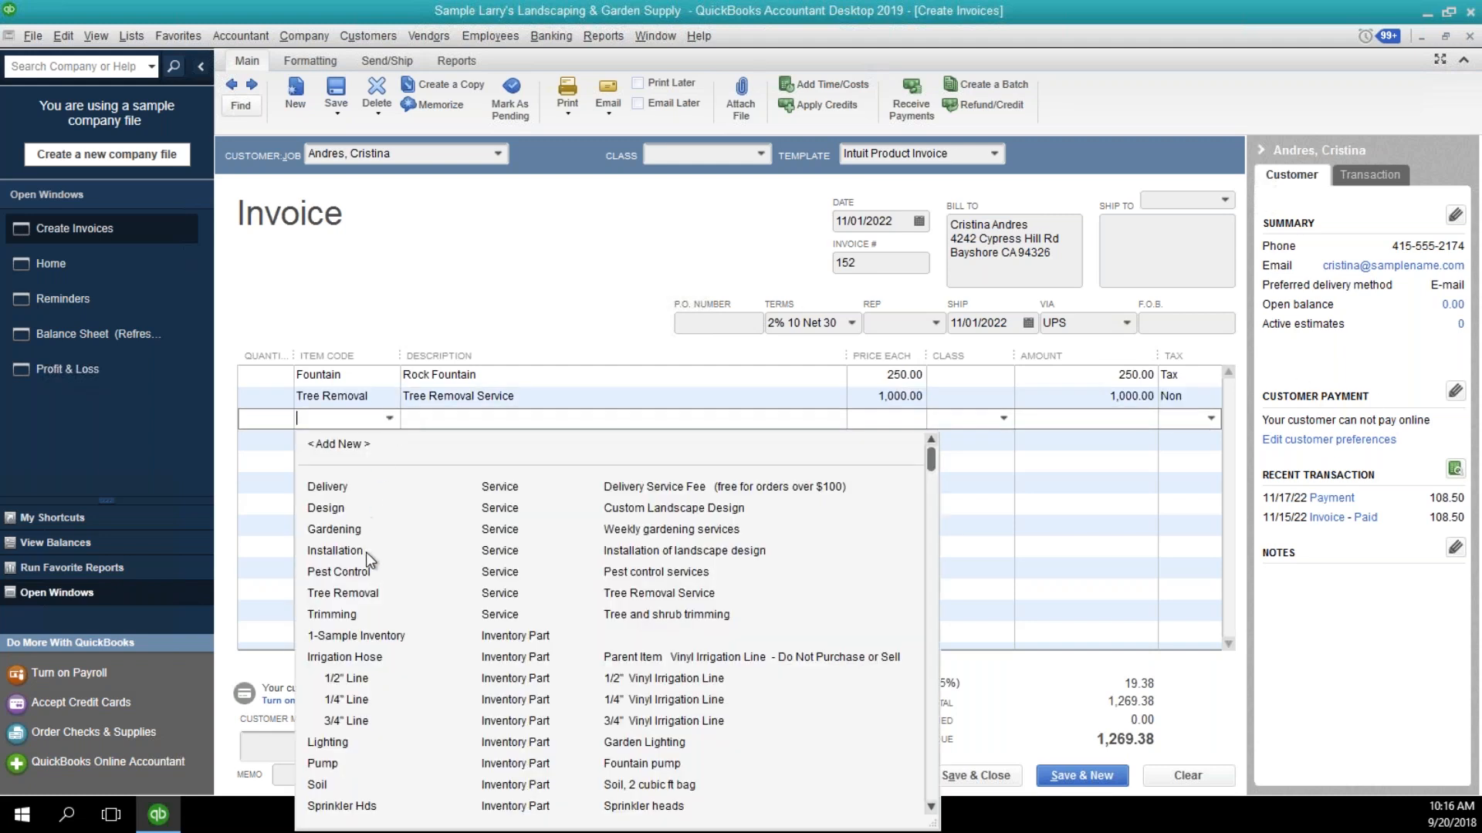
{"action": "scroll", "coordinate": [378, 509], "scroll_direction": "down", "scroll_amount": 1}
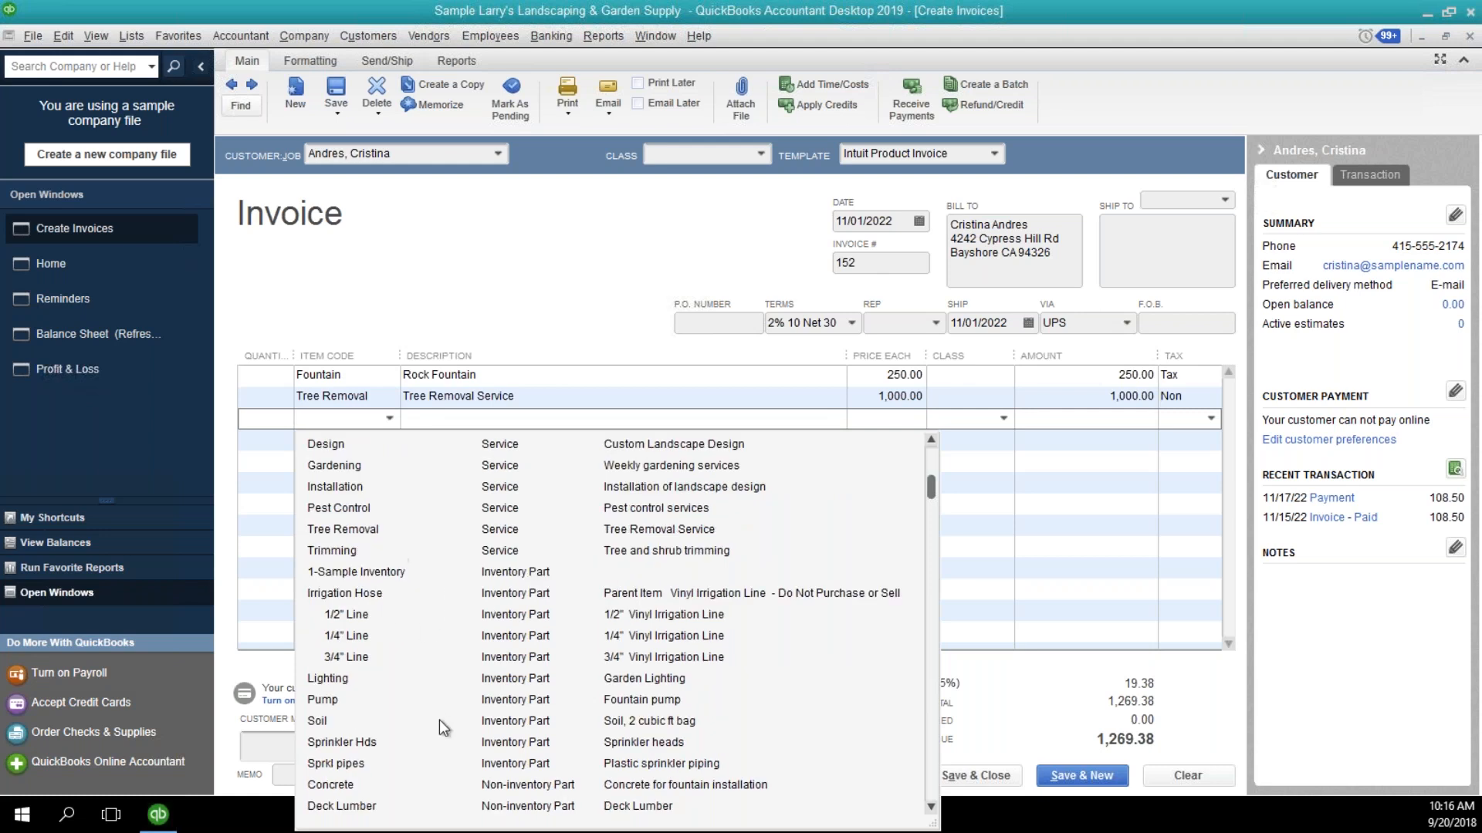
{"action": "scroll", "coordinate": [433, 714], "scroll_direction": "down", "scroll_amount": 4}
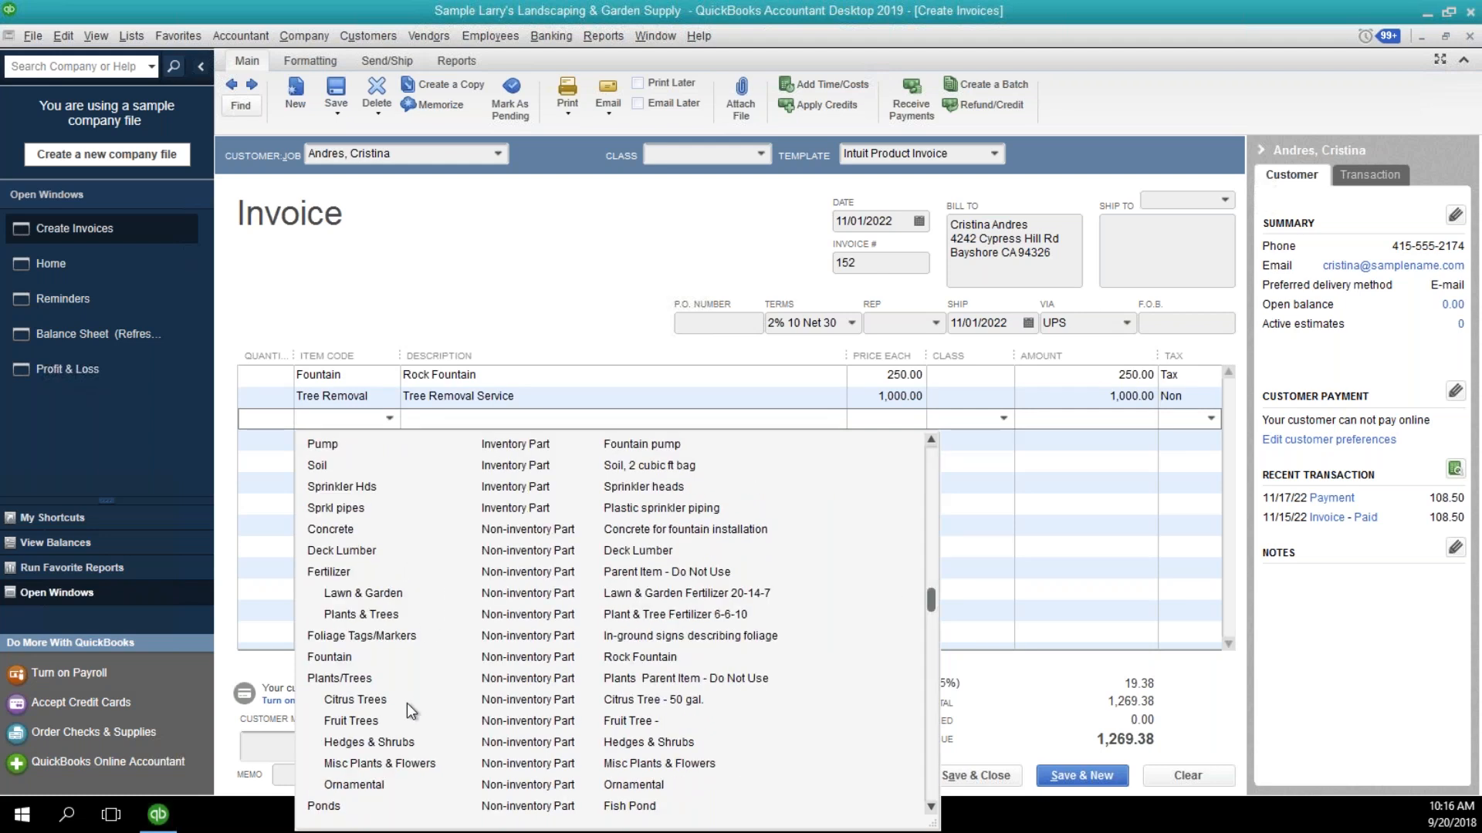
{"action": "left_click", "coordinate": [409, 703]}
{"action": "left_click_drag", "start_coordinate": [1073, 418], "coordinate": [1291, 449]}
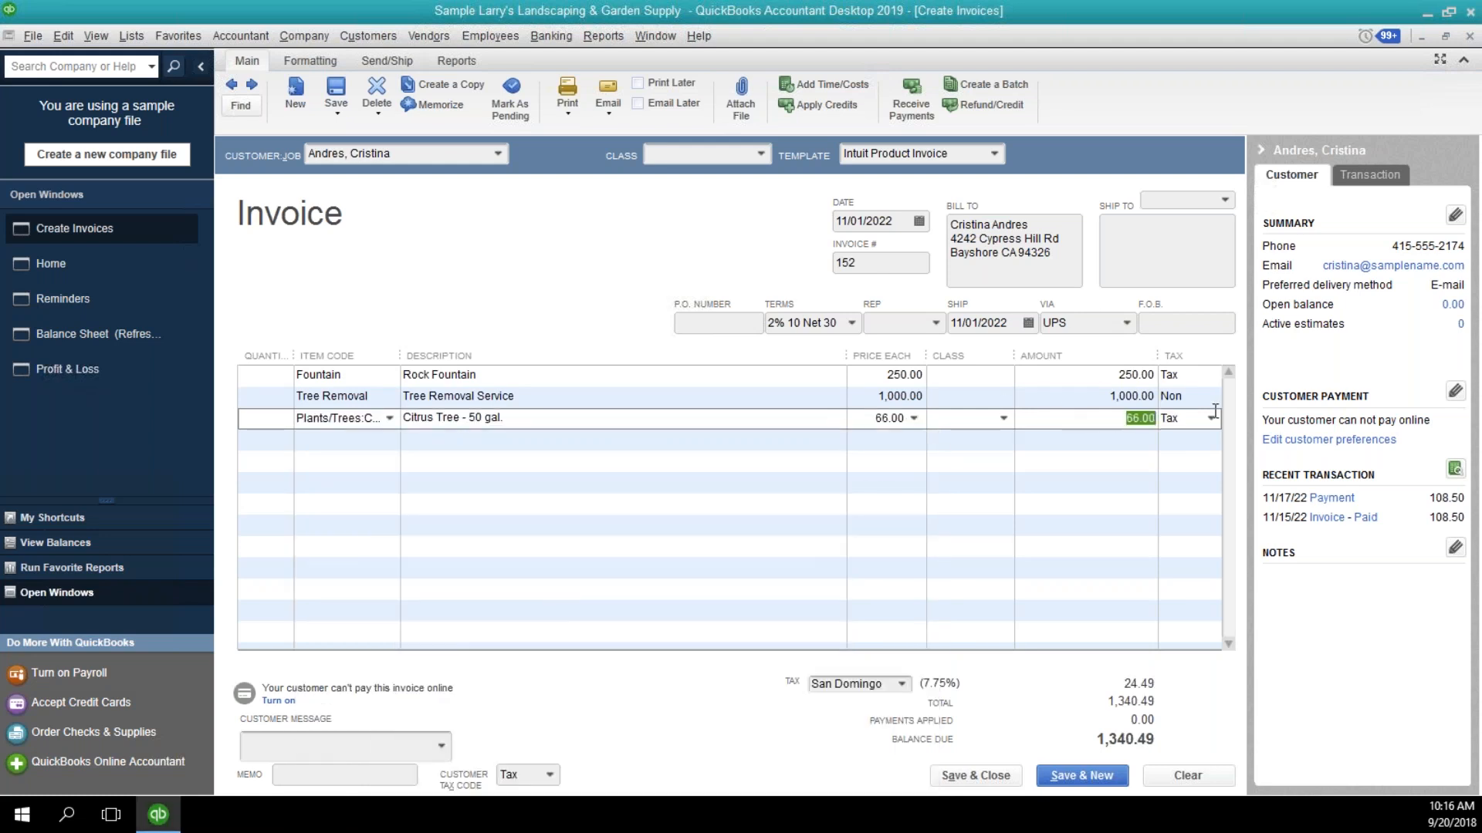
{"action": "type", "text": "700"}
{"action": "key", "text": "Tab"}
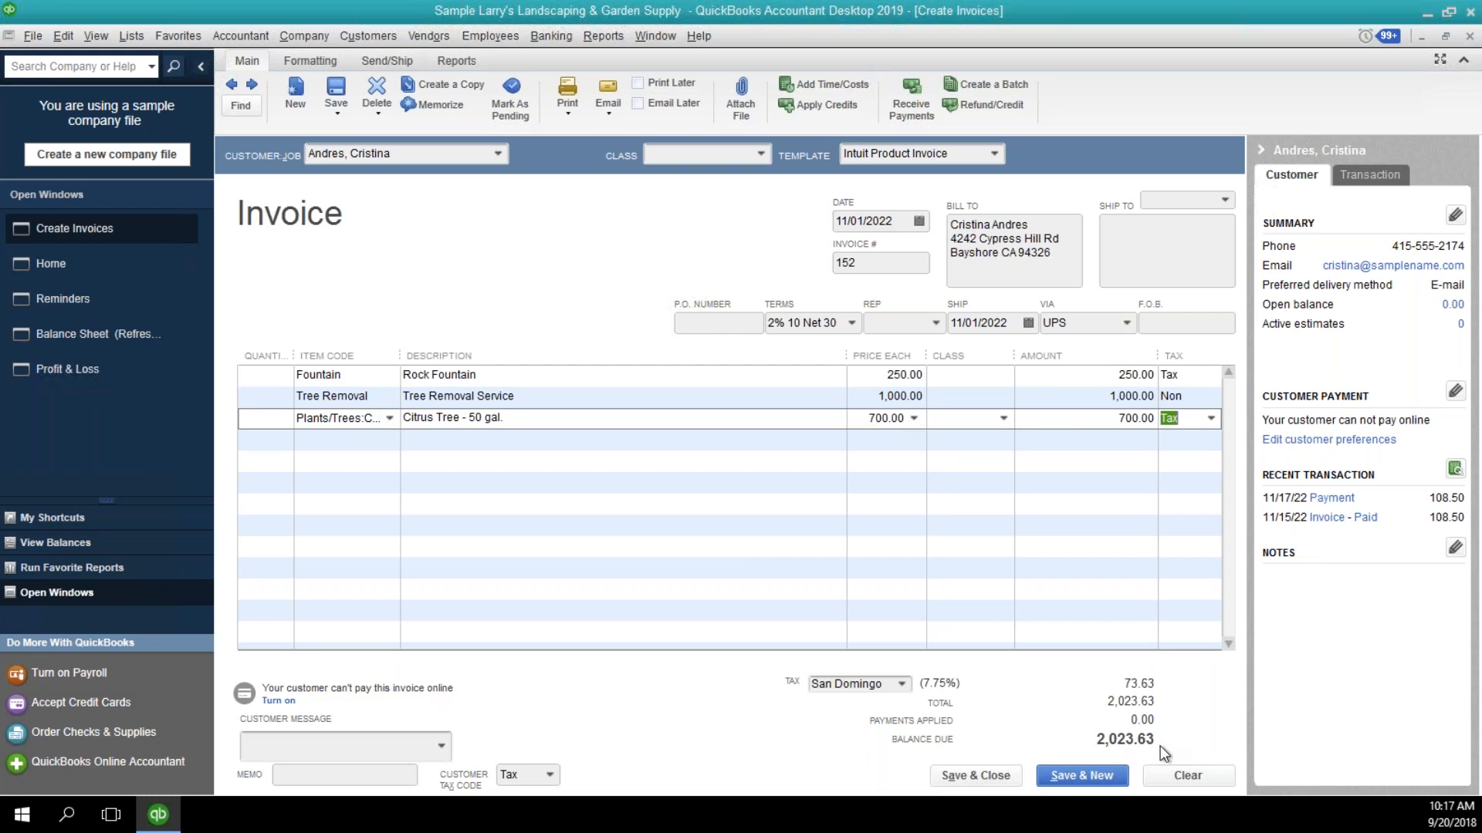
Add the Down Payment item on the fourth invoice line with the description "Less: Down Payment".
{"action": "left_click", "coordinate": [381, 435]}
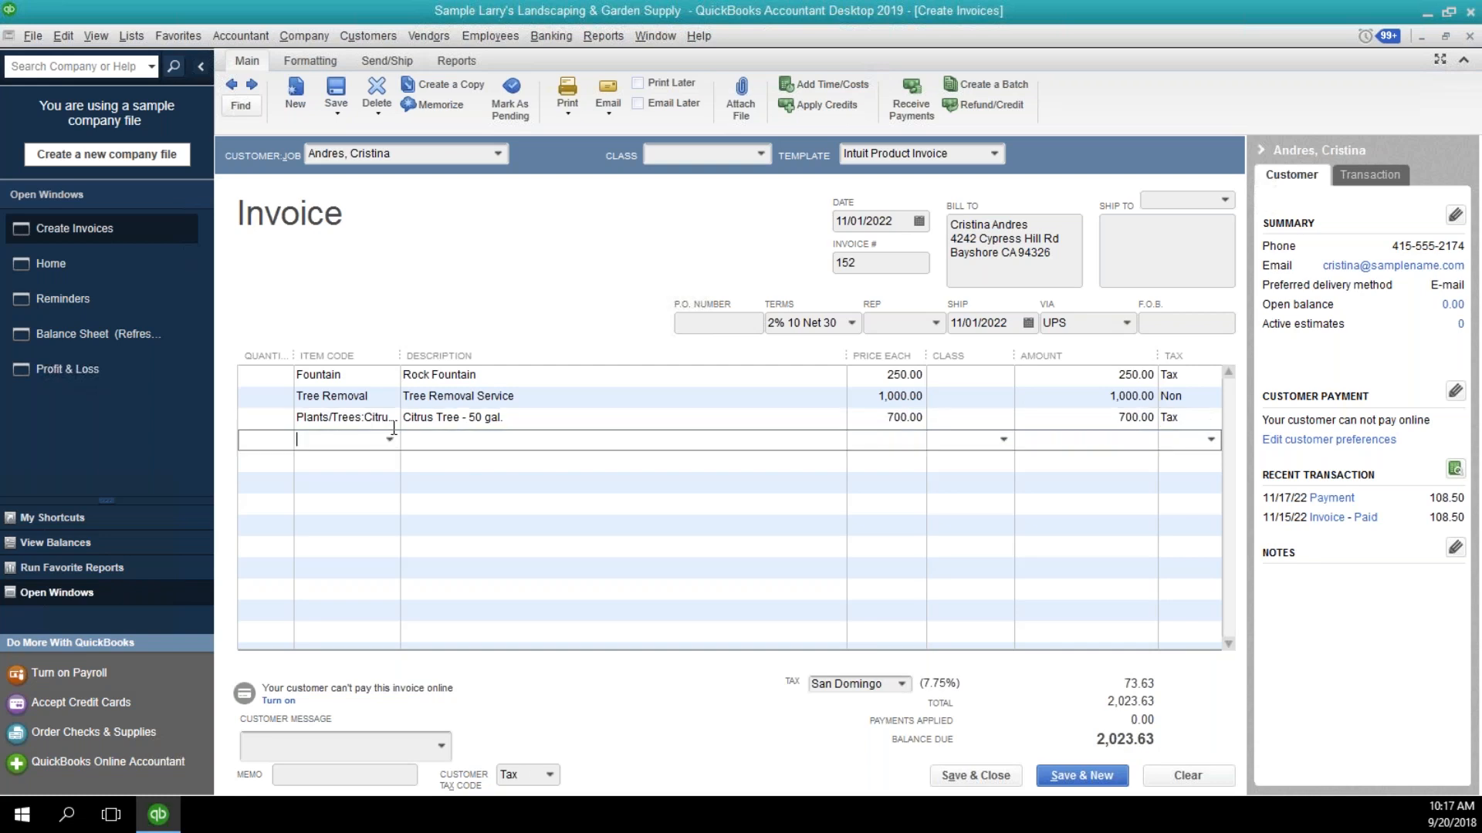
{"action": "type", "text": "Down Payment"}
{"action": "key", "text": "Tab"}
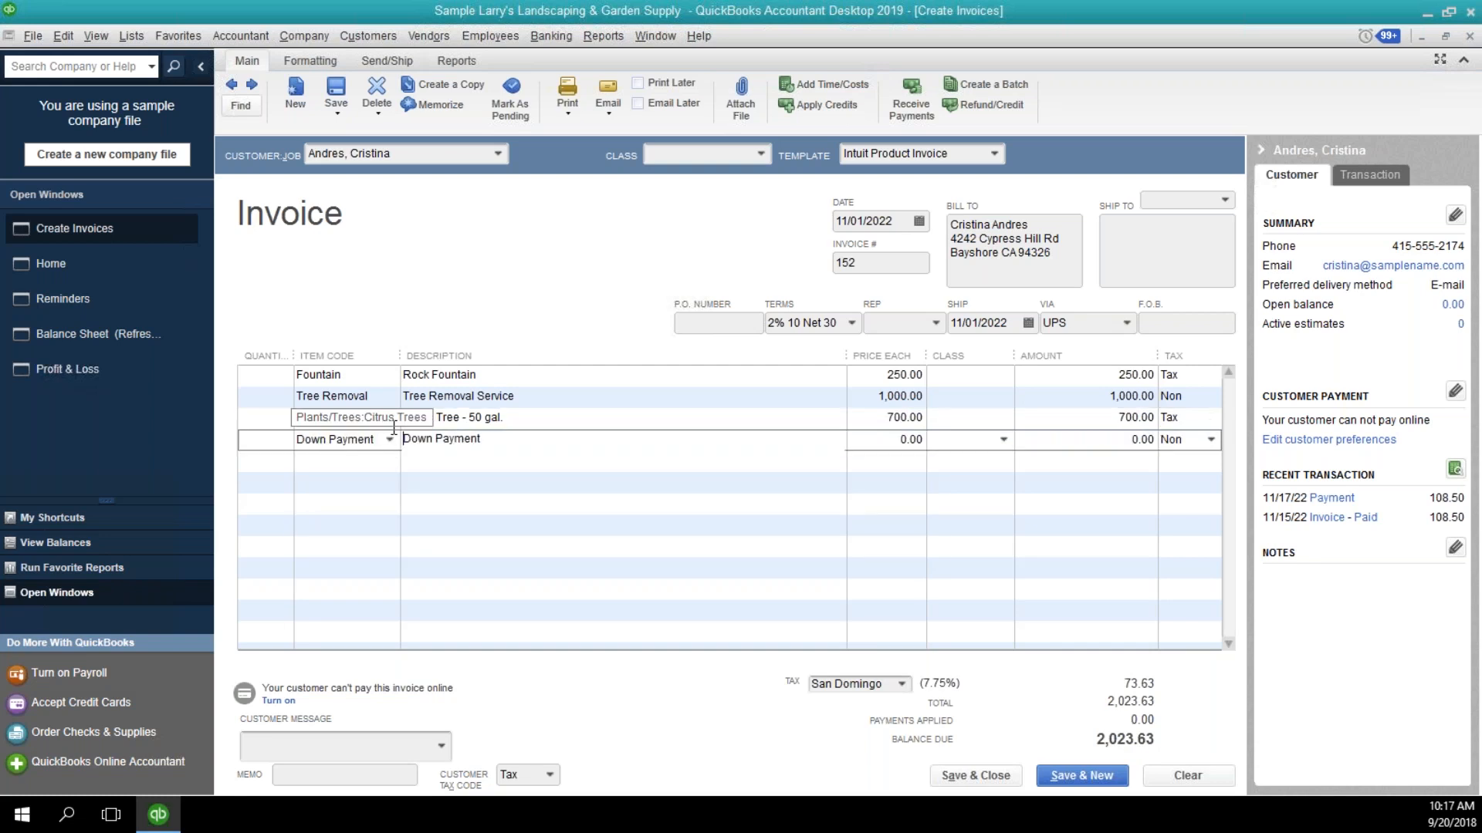
{"action": "type", "text": "Less:"}
{"action": "key", "text": "Tab"}
Set the down payment line's amount to -1,000.00, then save and close the invoice.
{"action": "key", "text": "Tab"}
{"action": "key", "text": "Tab"}
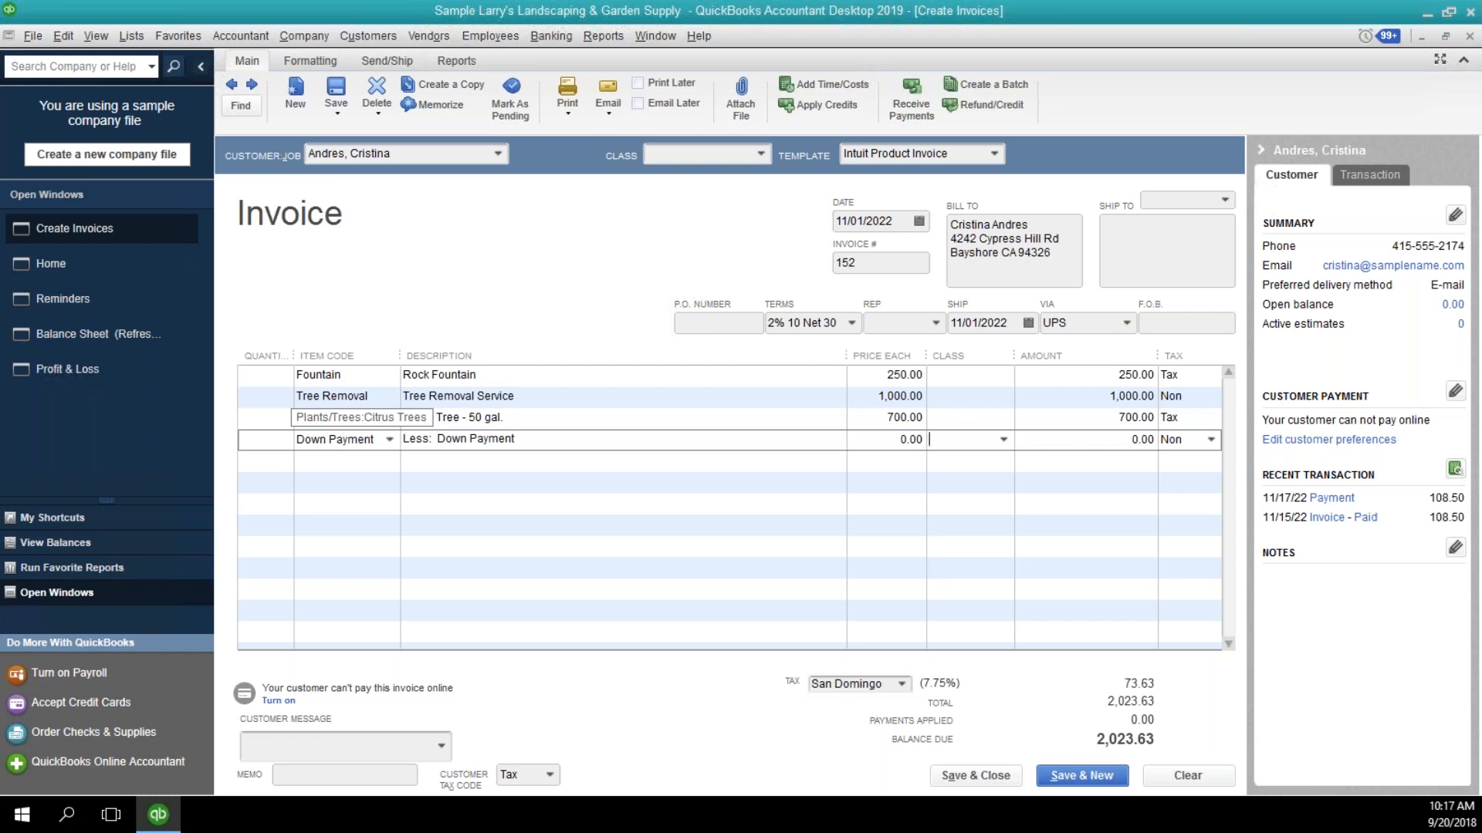
{"action": "type", "text": "1,000.00"}
{"action": "key", "text": "Tab"}
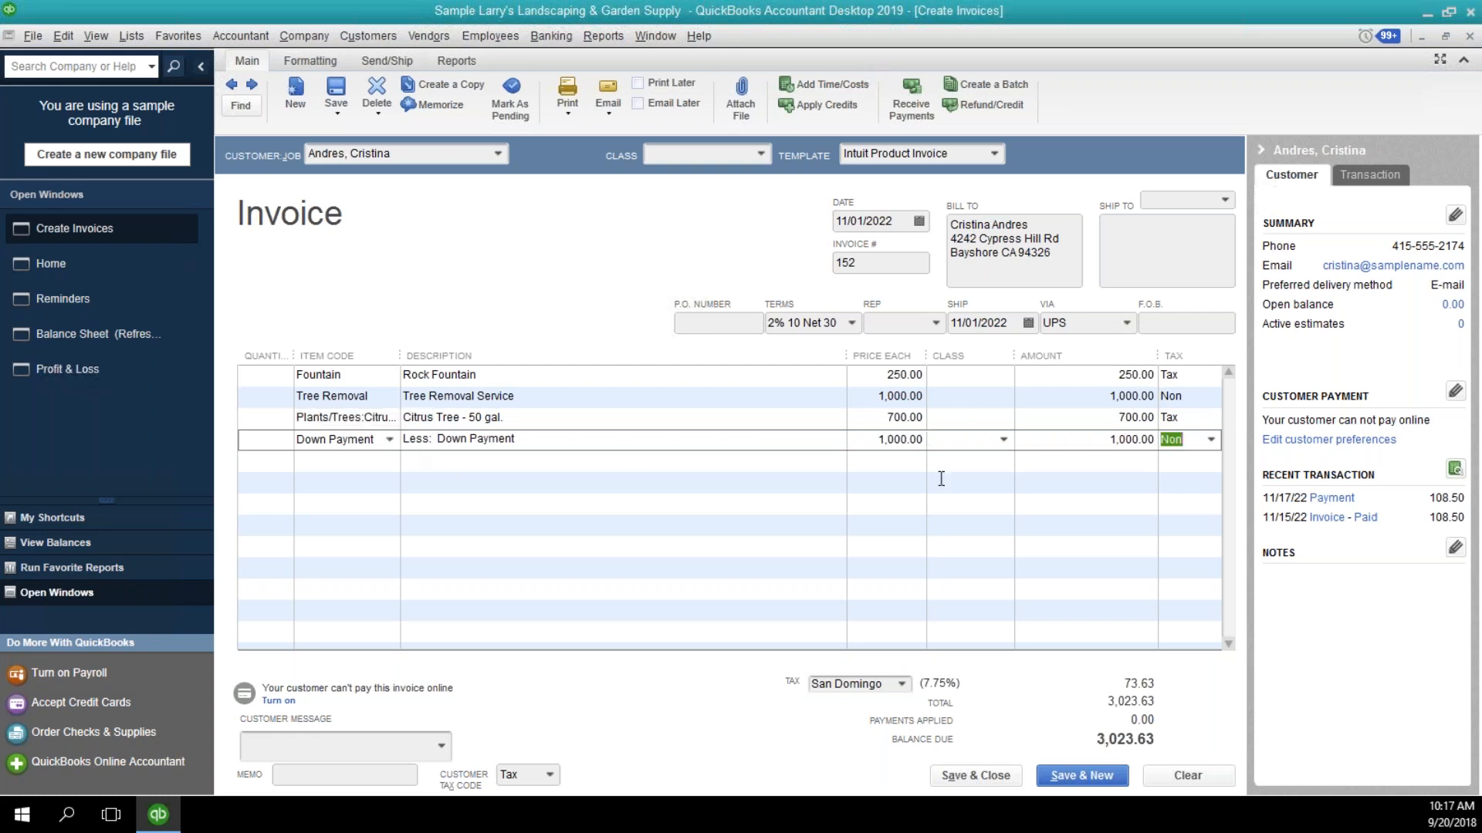
{"action": "left_click", "coordinate": [1051, 444]}
{"action": "type", "text": "-"}
{"action": "key", "text": "Tab"}
{"action": "left_click", "coordinate": [1105, 440]}
{"action": "left_click", "coordinate": [996, 776]}
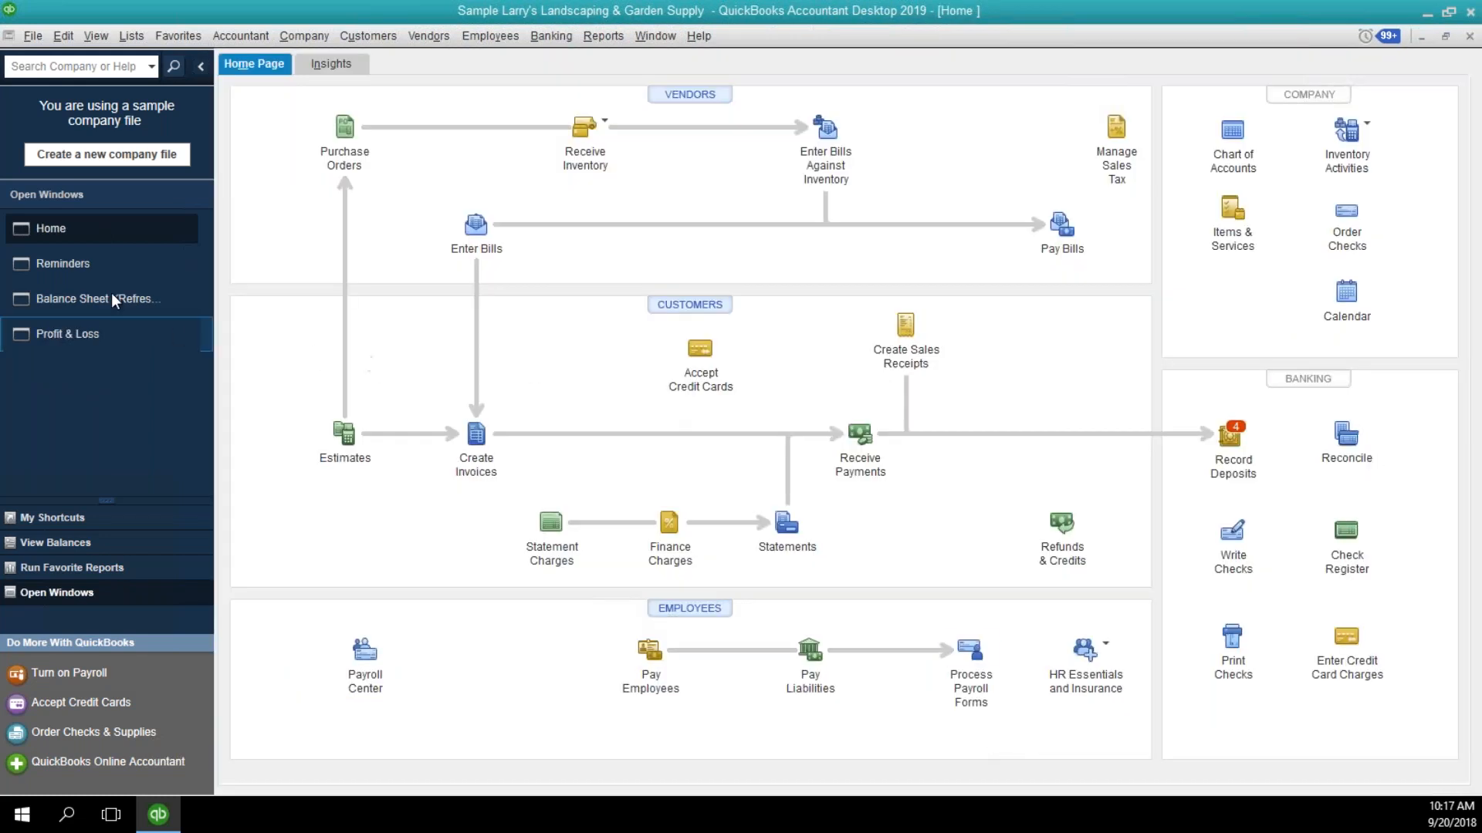
From the Balance Sheet, drill into the 2200 Down Payments balance, review its transactions for all dates, and close the detail report.
{"action": "left_click", "coordinate": [113, 298]}
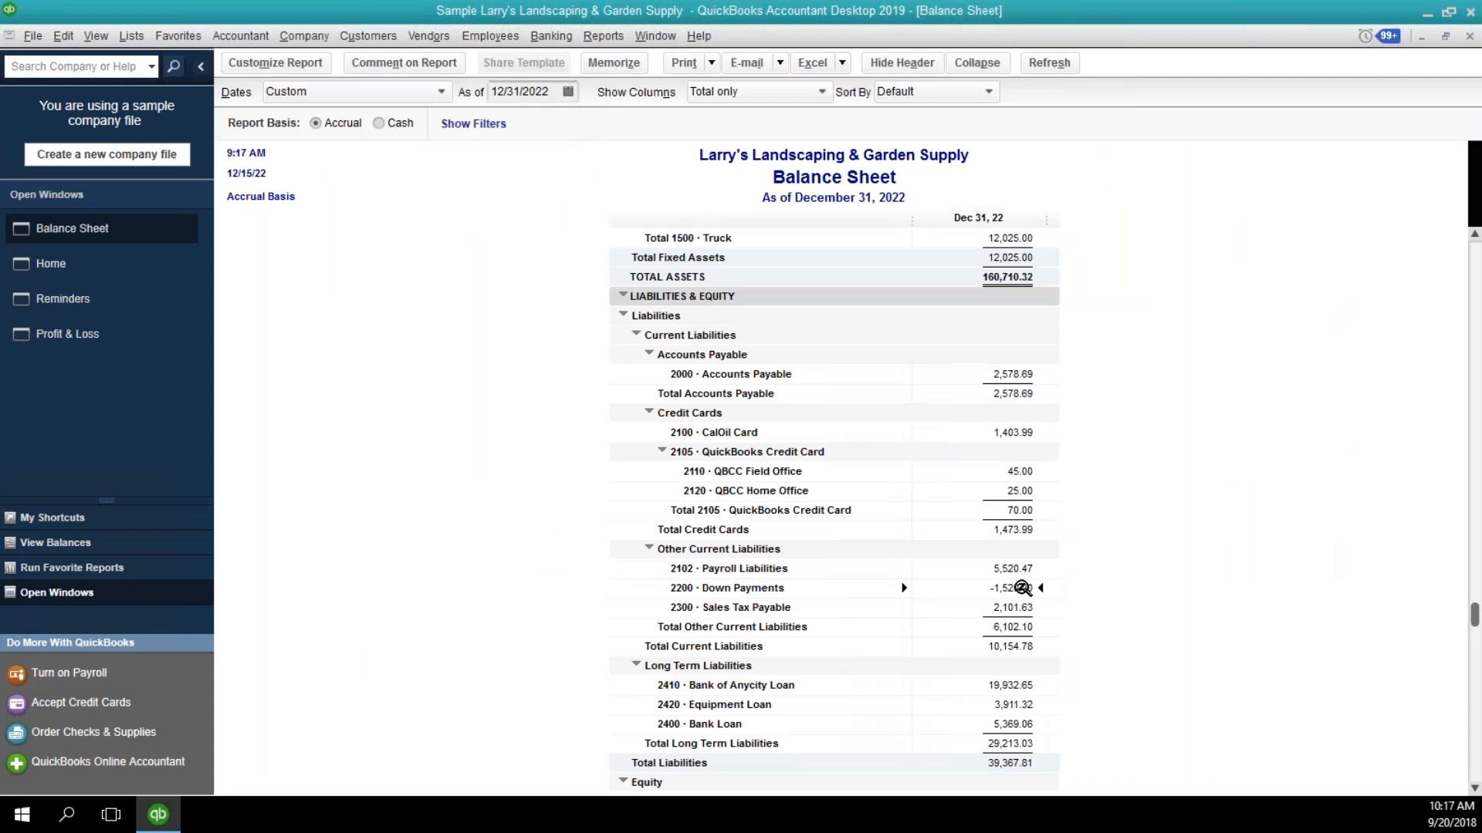
{"action": "double_click", "coordinate": [1020, 588]}
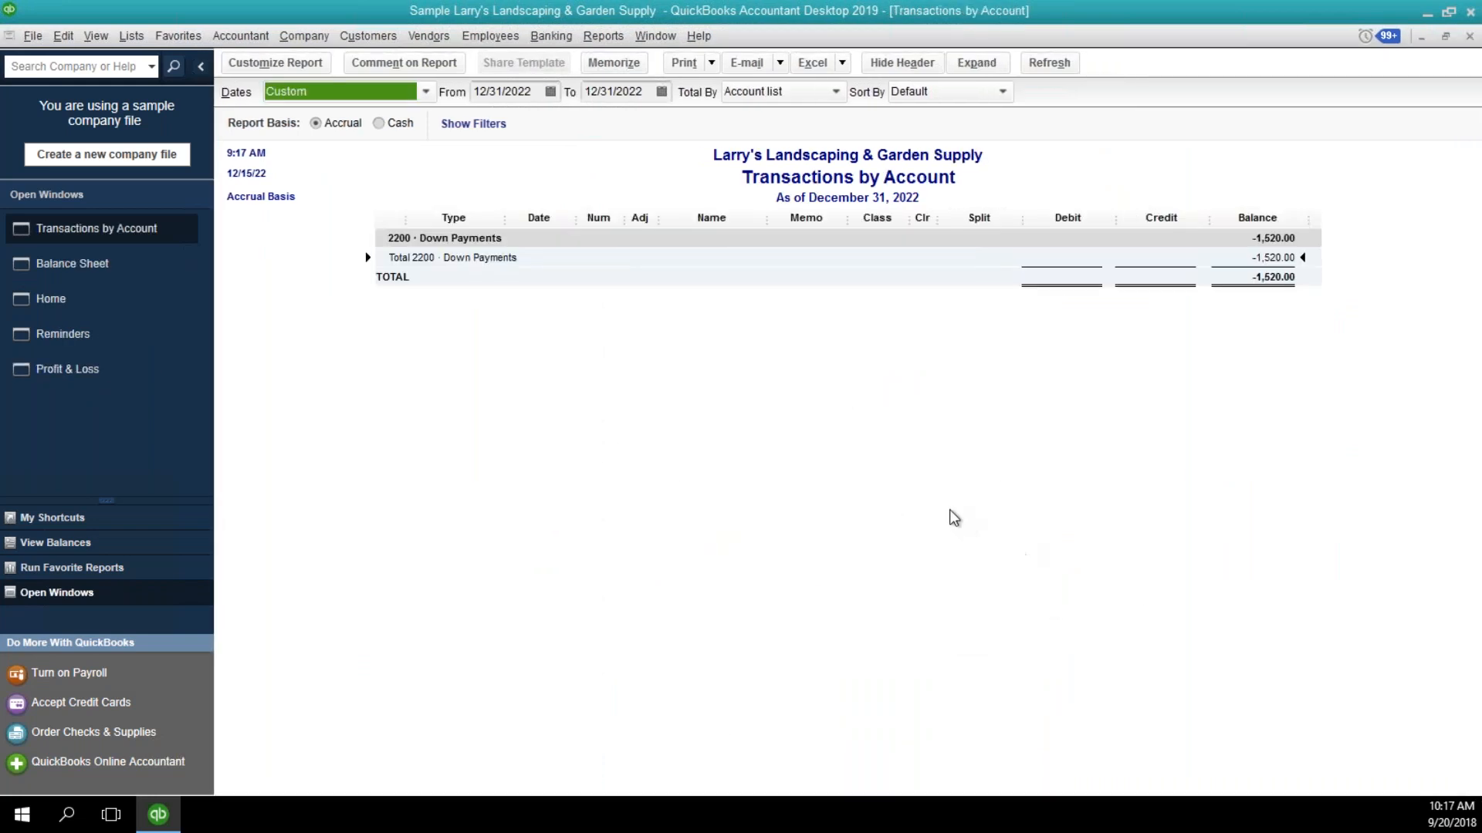
{"action": "key", "text": "a"}
{"action": "double_click", "coordinate": [1150, 354]}
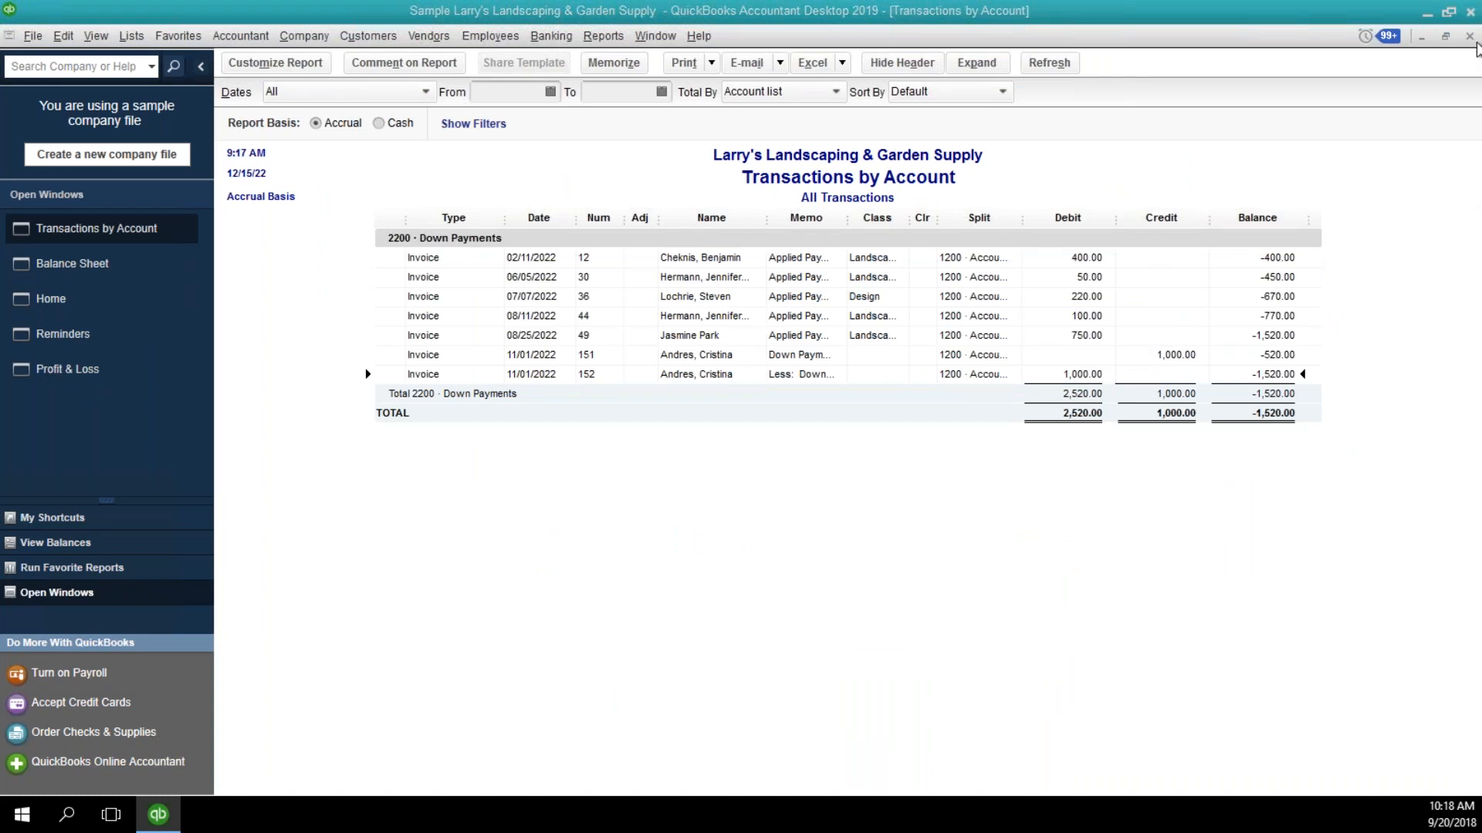
{"action": "left_click", "coordinate": [1470, 36]}
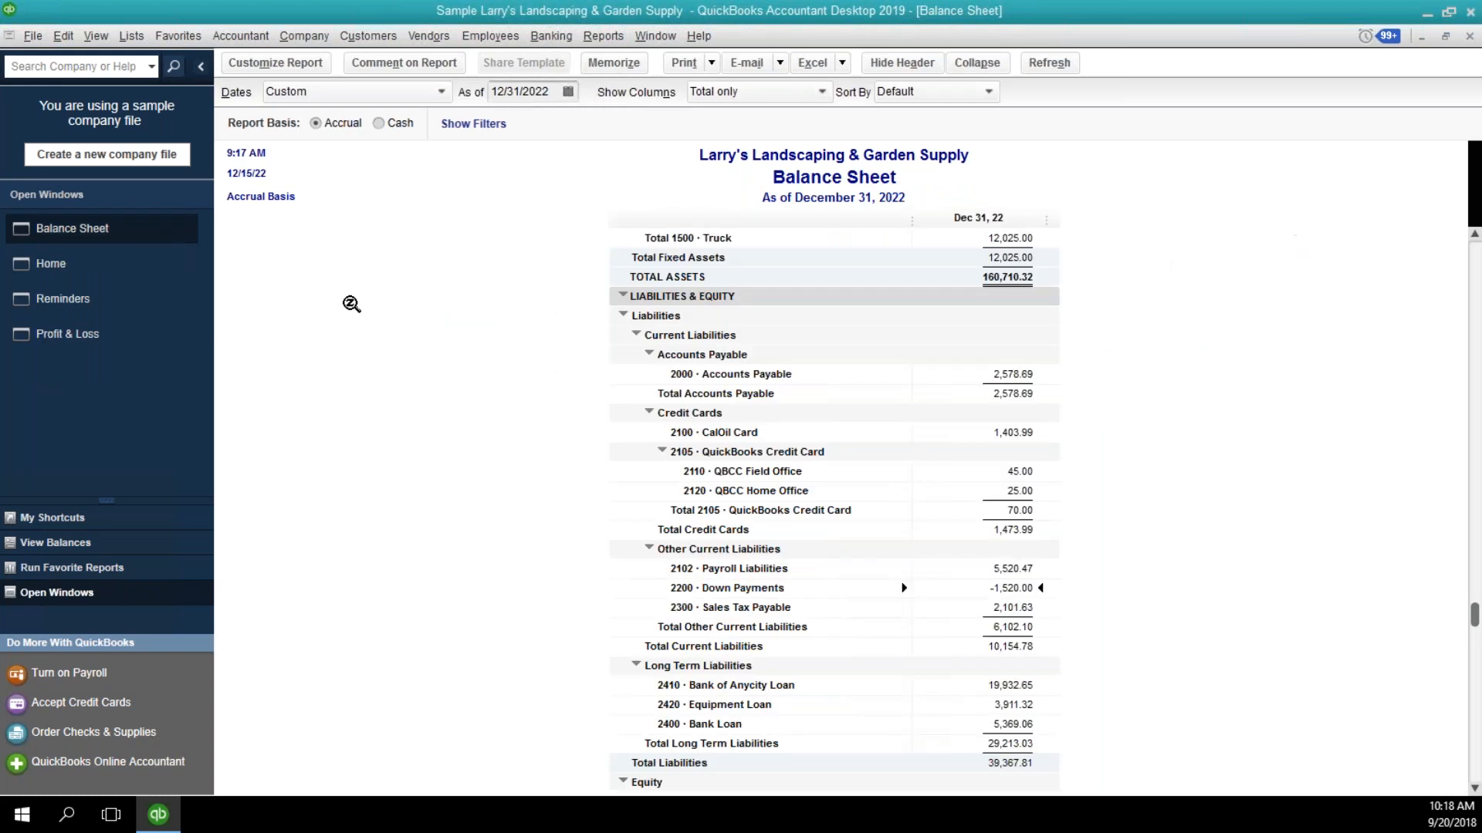
Switch to the Profit & Loss report and set its date range to 11/01/2022 through 11/30/2022.
{"action": "left_click", "coordinate": [168, 340]}
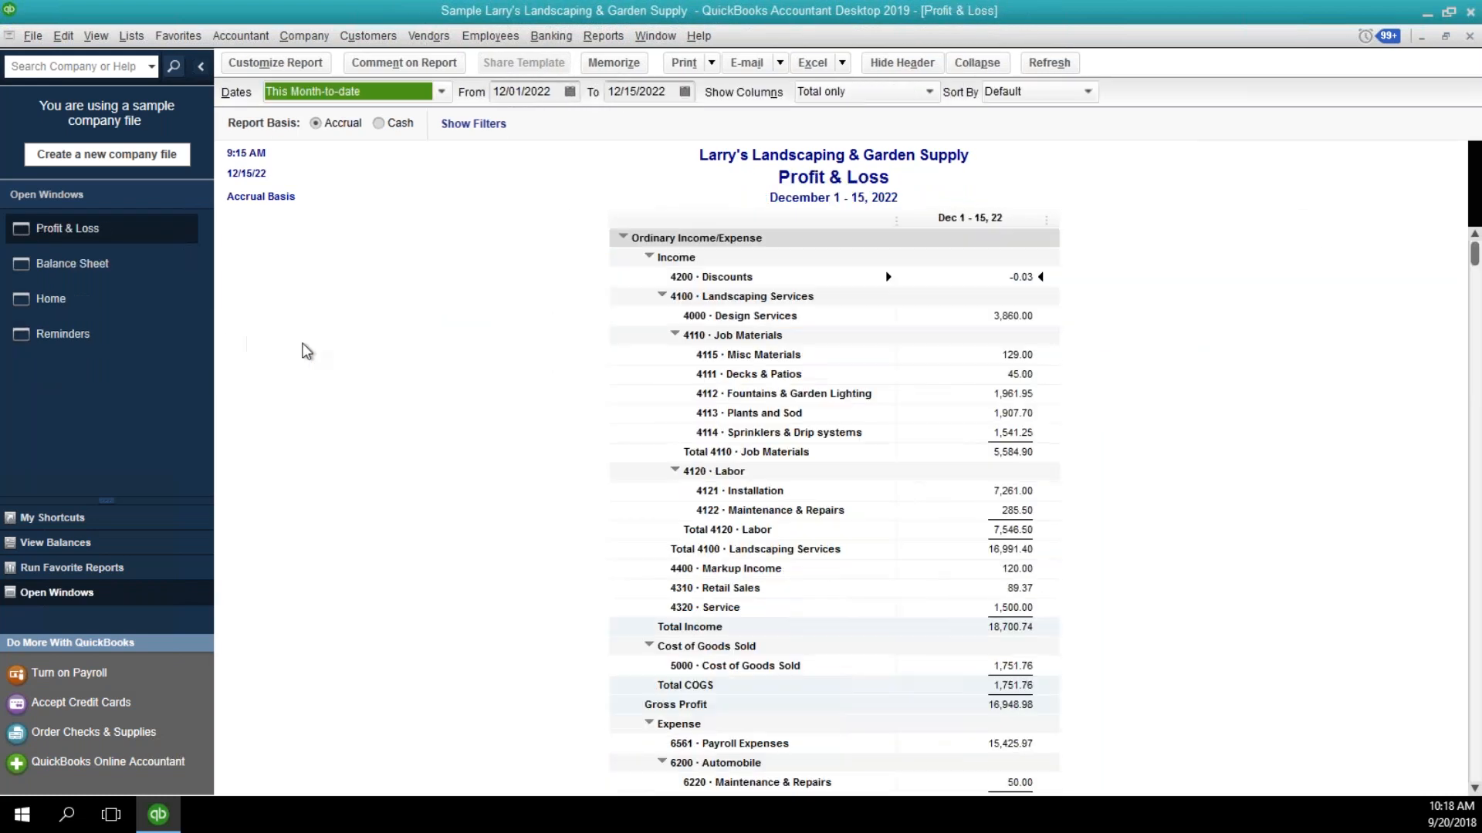
{"action": "left_click", "coordinate": [561, 99]}
{"action": "left_click_drag", "start_coordinate": [560, 90], "coordinate": [435, 56]}
{"action": "type", "text": "11012"}
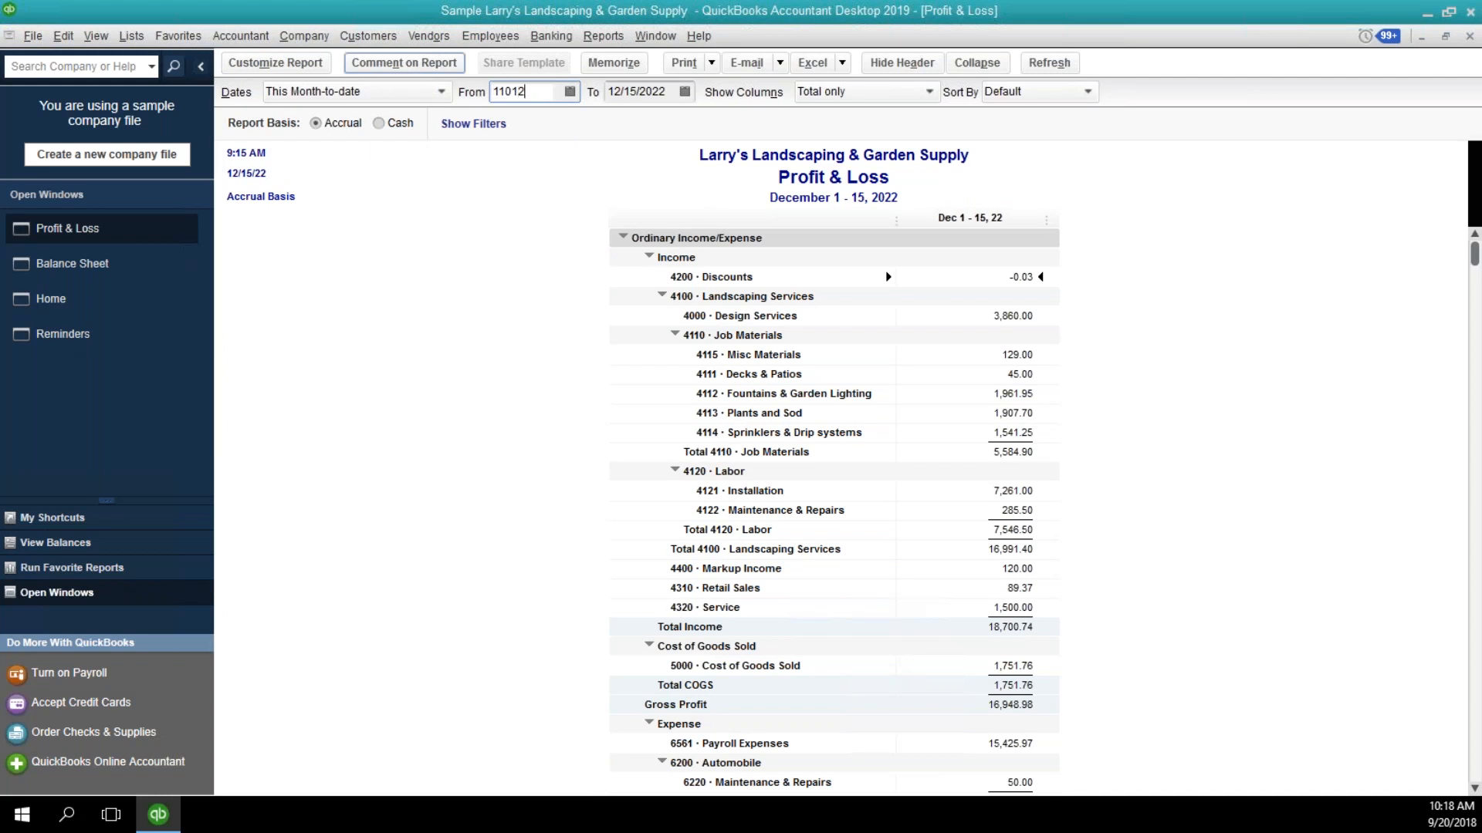
{"action": "key", "text": "Tab"}
{"action": "type", "text": "11/30/202"}
{"action": "key", "text": "Tab"}
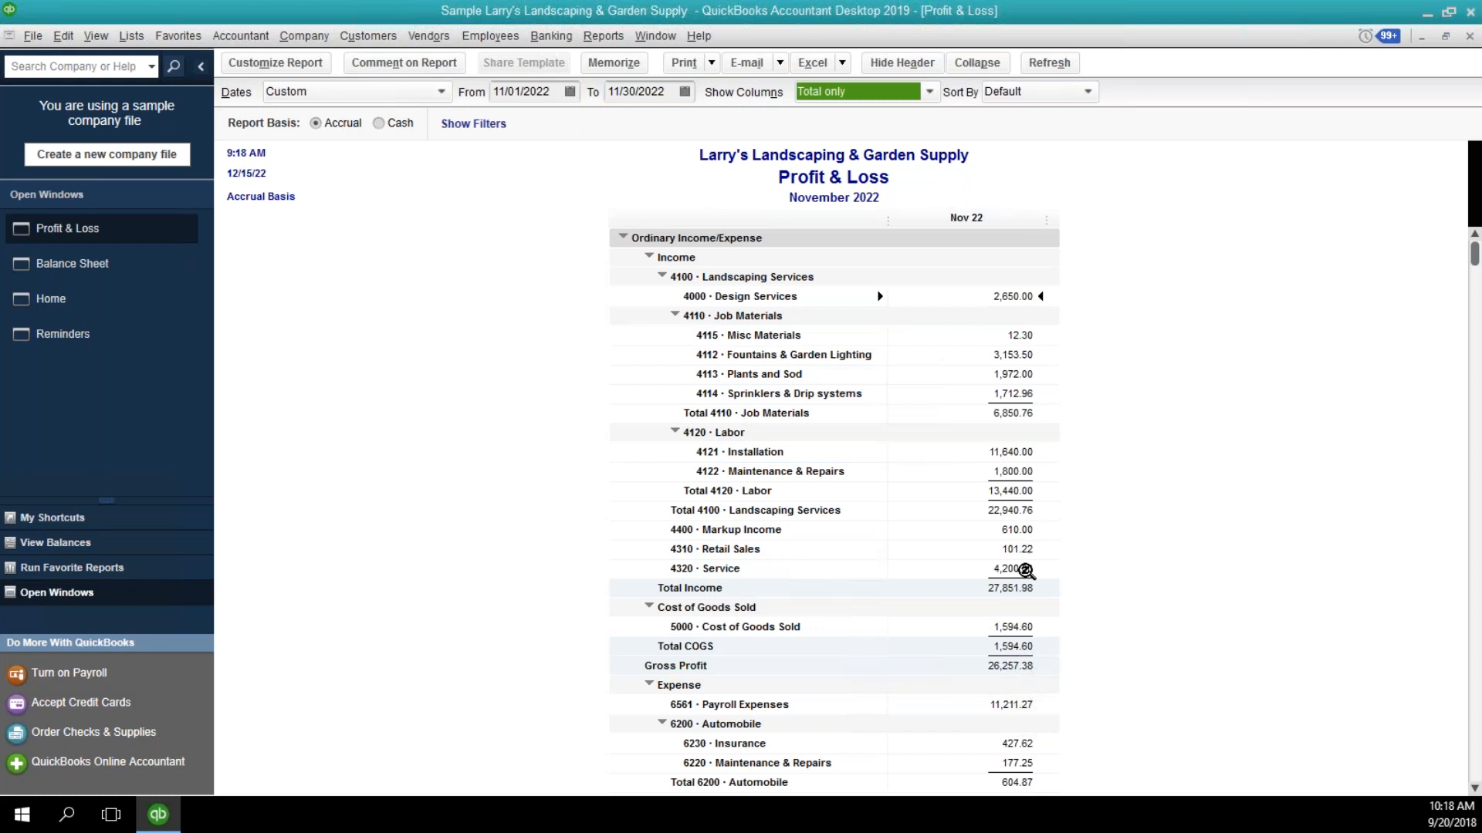
Drill into Total Income, set the detail report's end date to 11/01/2022, and examine the final invoice's income lines.
{"action": "left_click", "coordinate": [1011, 591]}
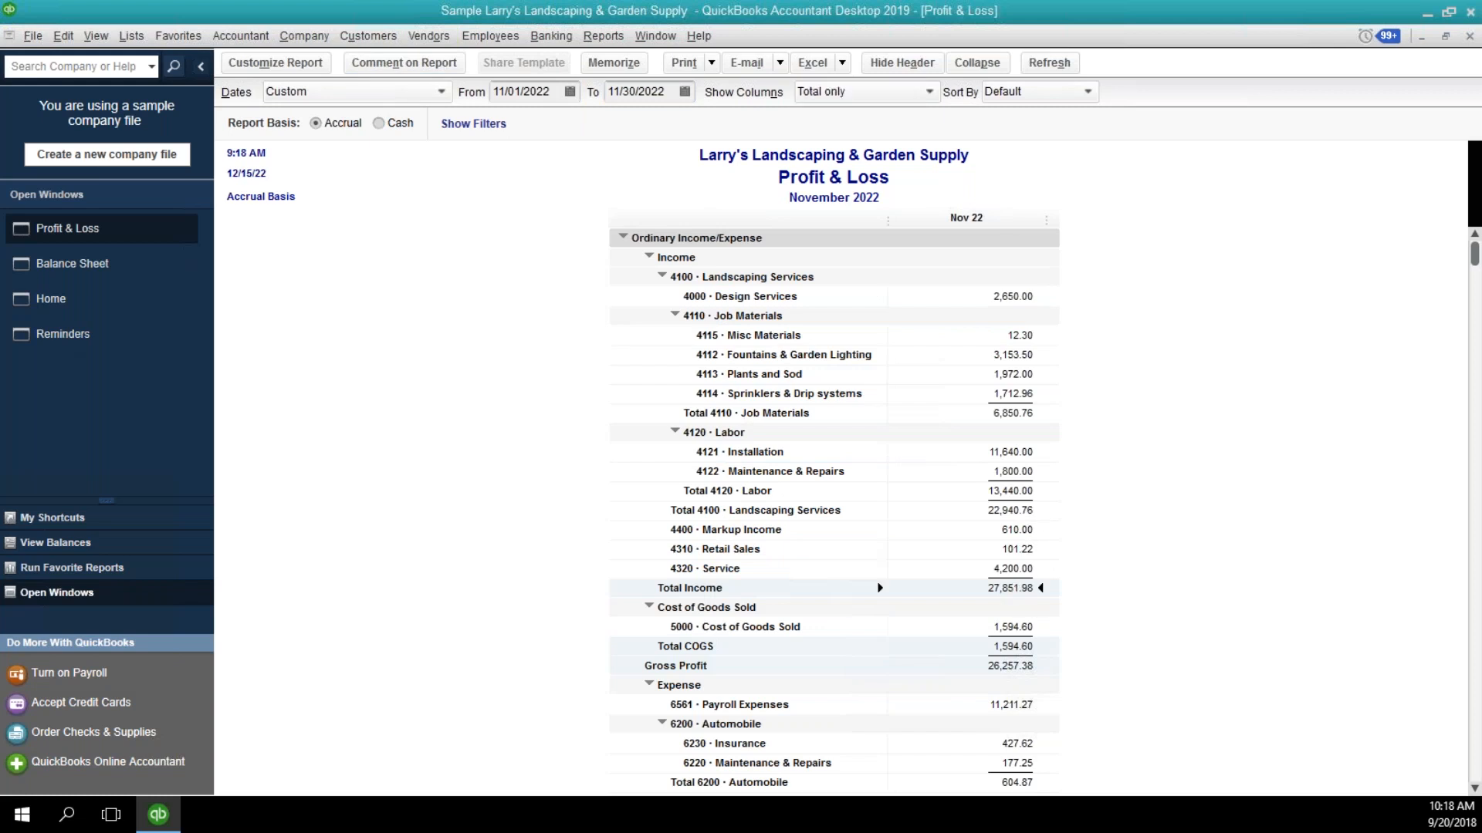
{"action": "key", "text": "Return"}
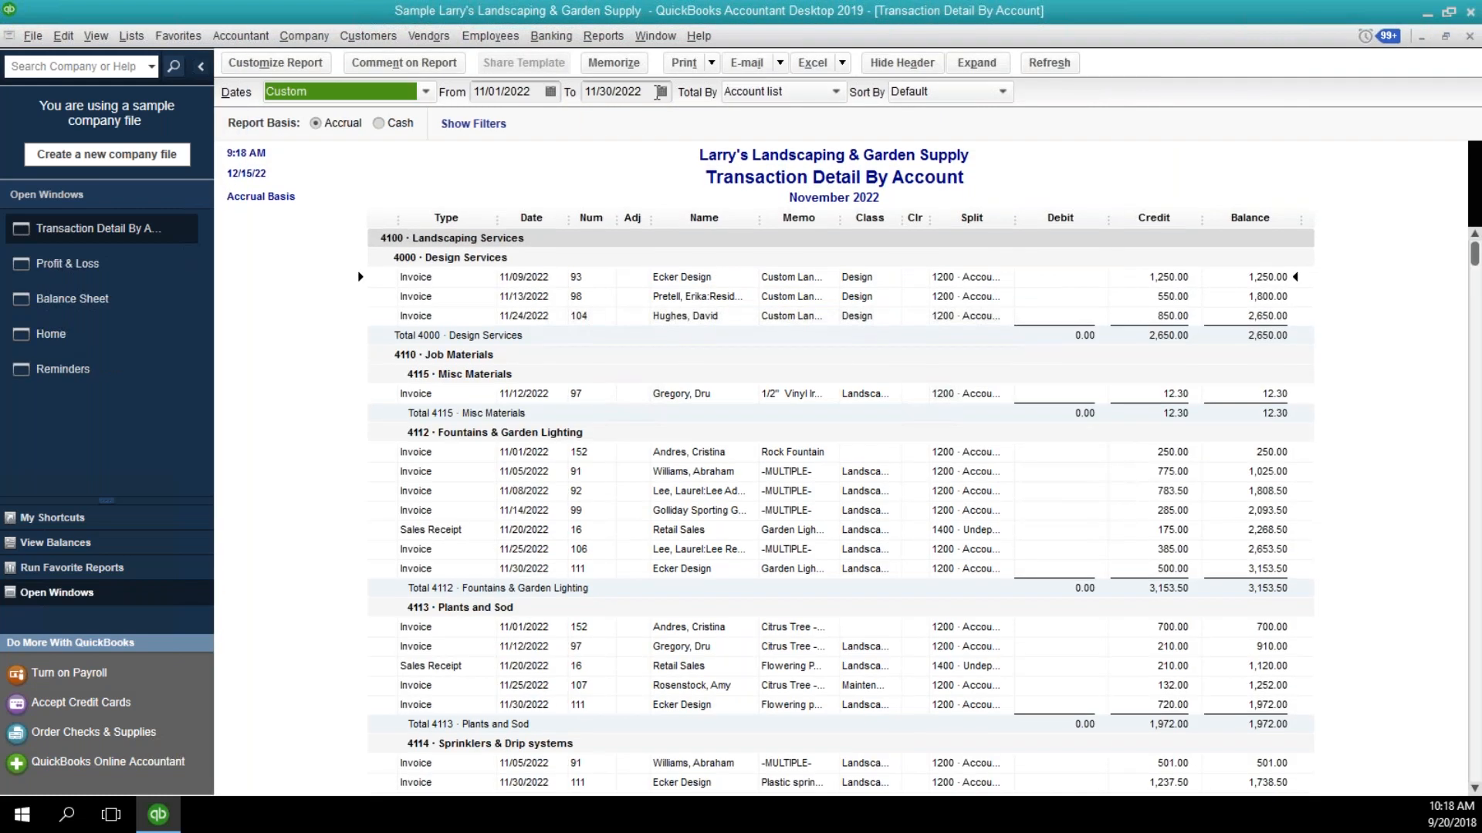
{"action": "left_click", "coordinate": [657, 92]}
{"action": "type", "text": "1101"}
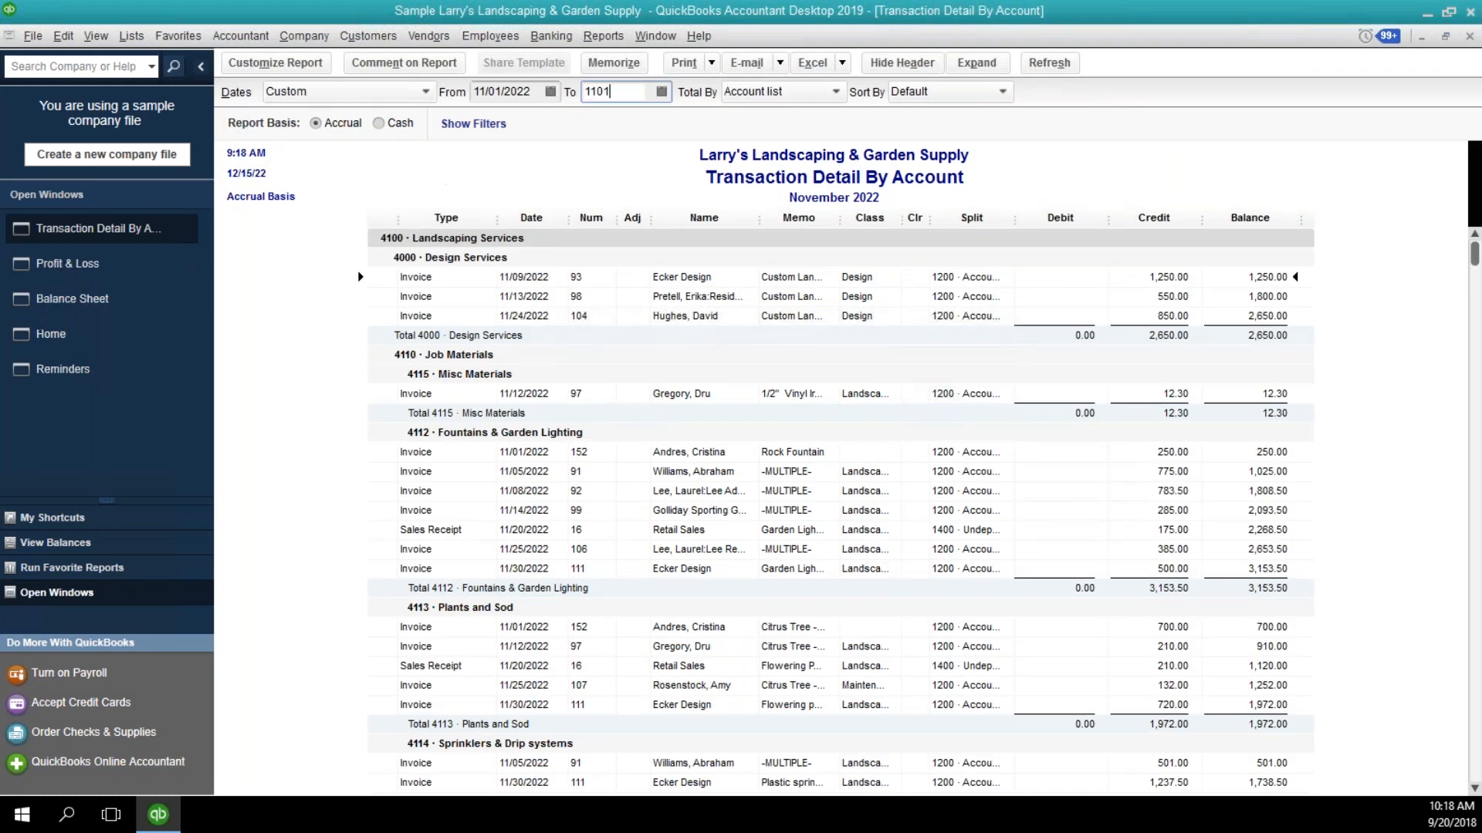
{"action": "key", "text": "Tab"}
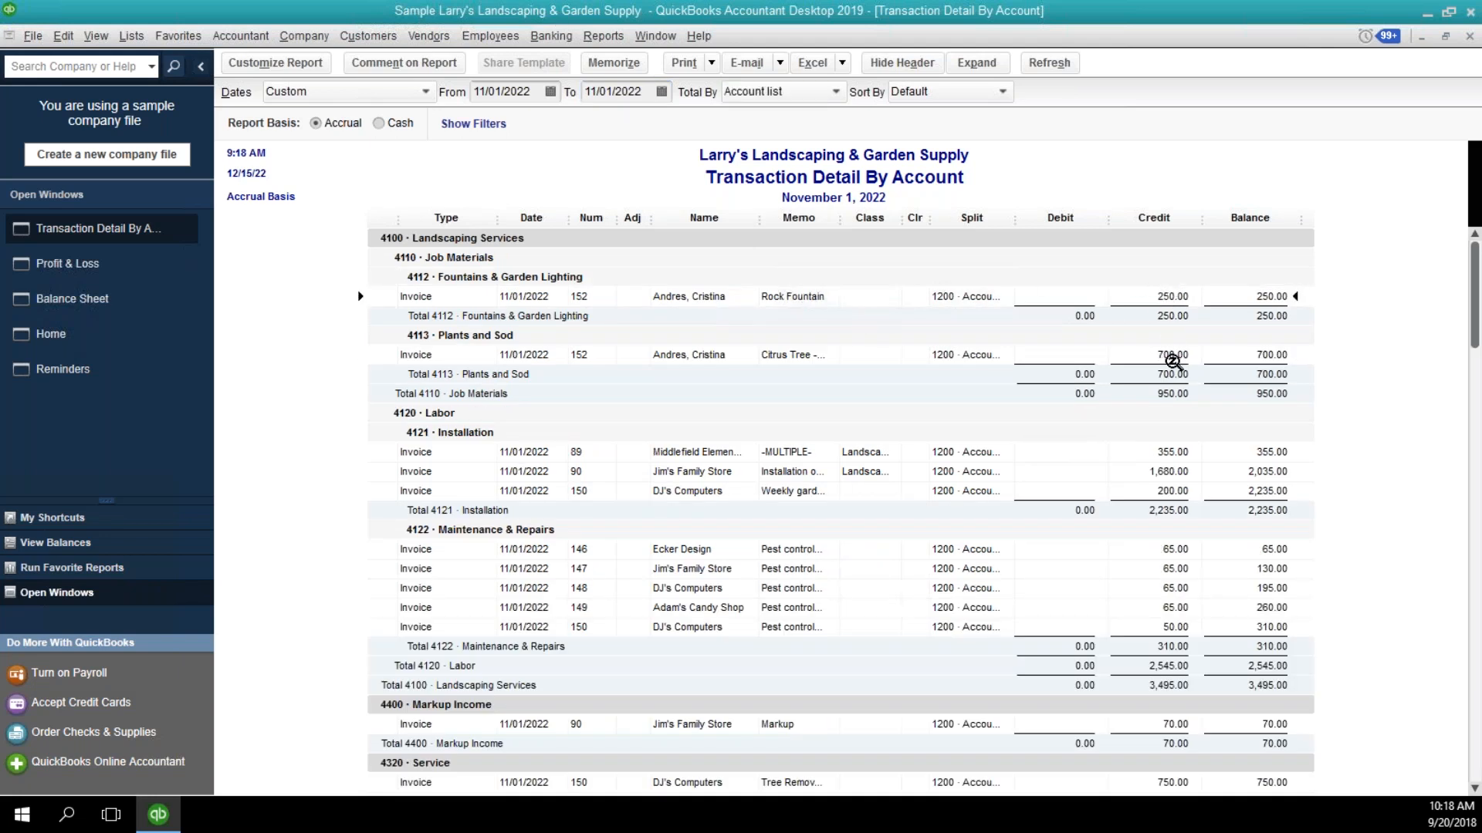
{"action": "scroll", "coordinate": [1182, 384], "scroll_direction": "down", "scroll_amount": 3}
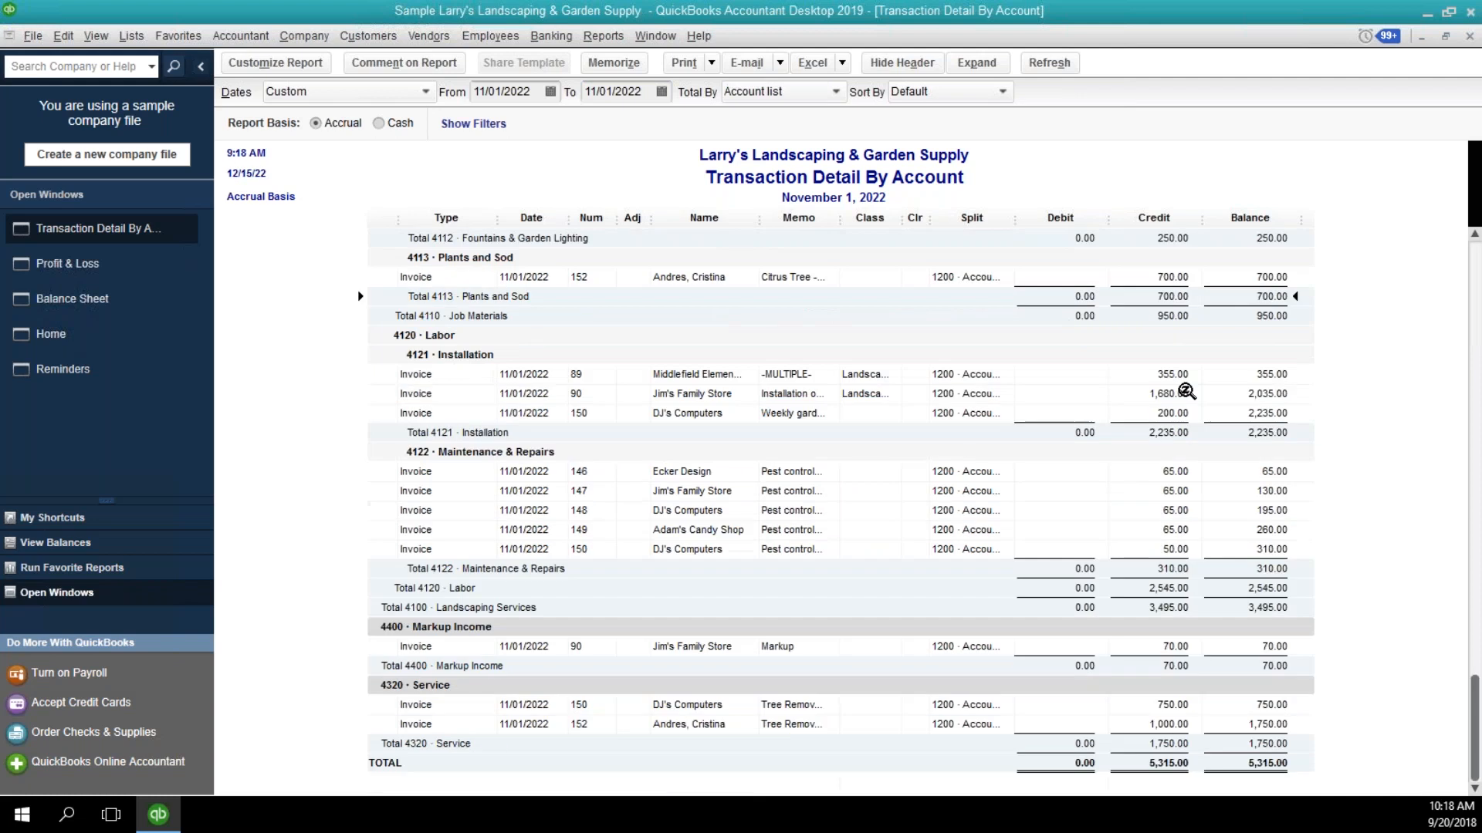
{"action": "left_click", "coordinate": [1157, 729]}
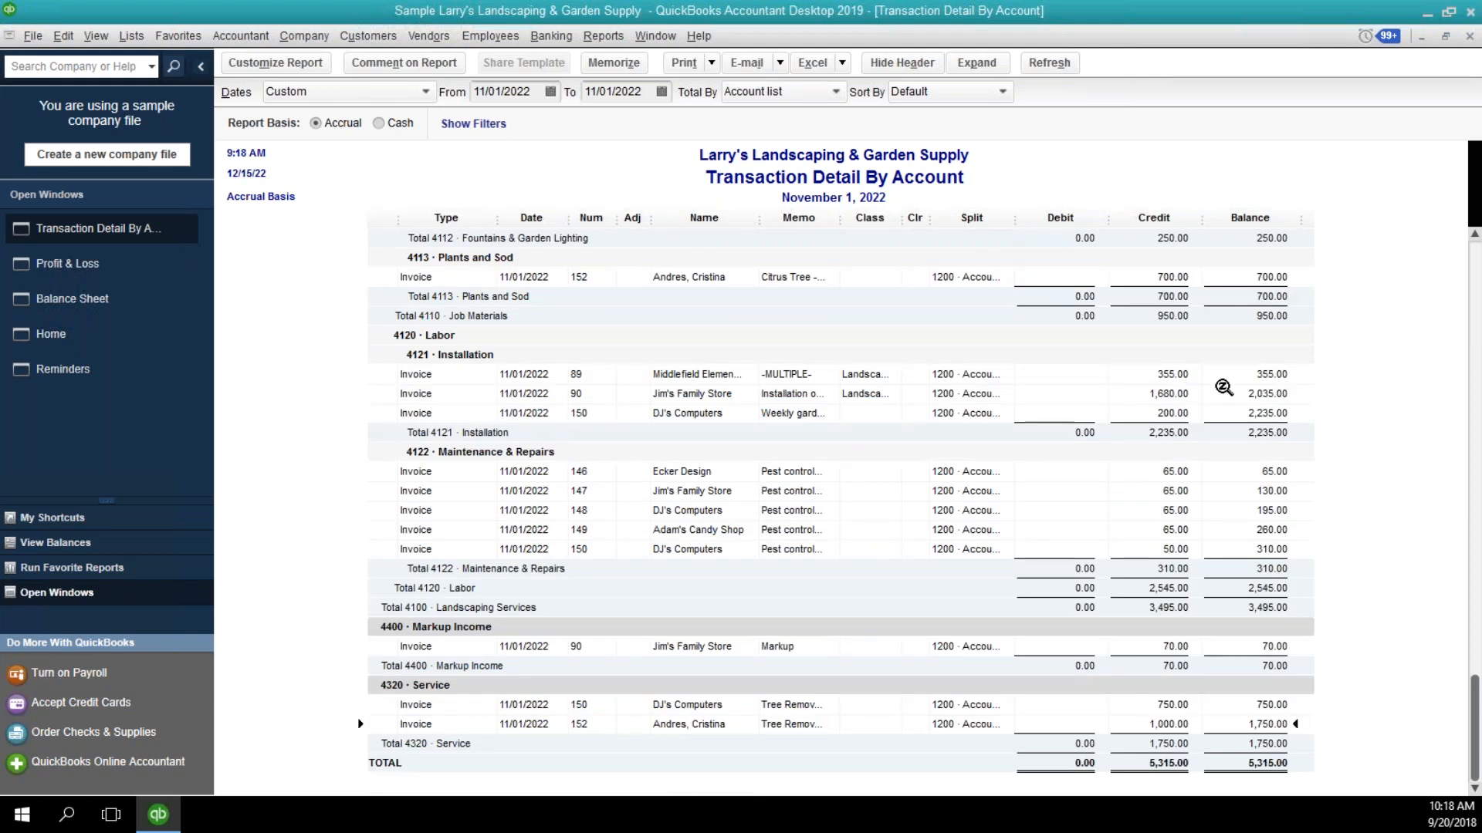
Close the transaction detail, Profit & Loss and Balance Sheet reports.
{"action": "left_click", "coordinate": [1470, 39]}
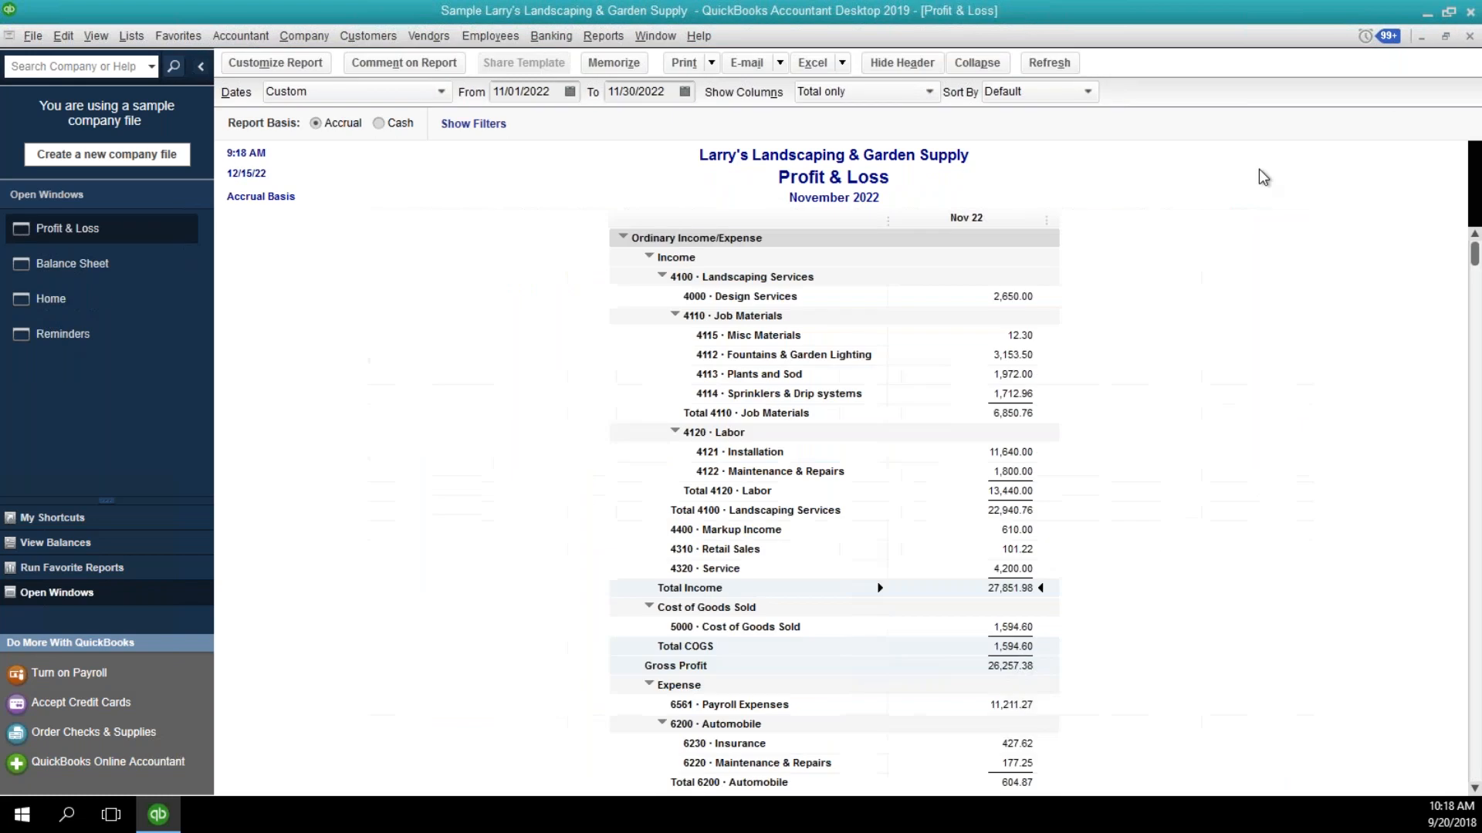
{"action": "left_click", "coordinate": [1470, 39]}
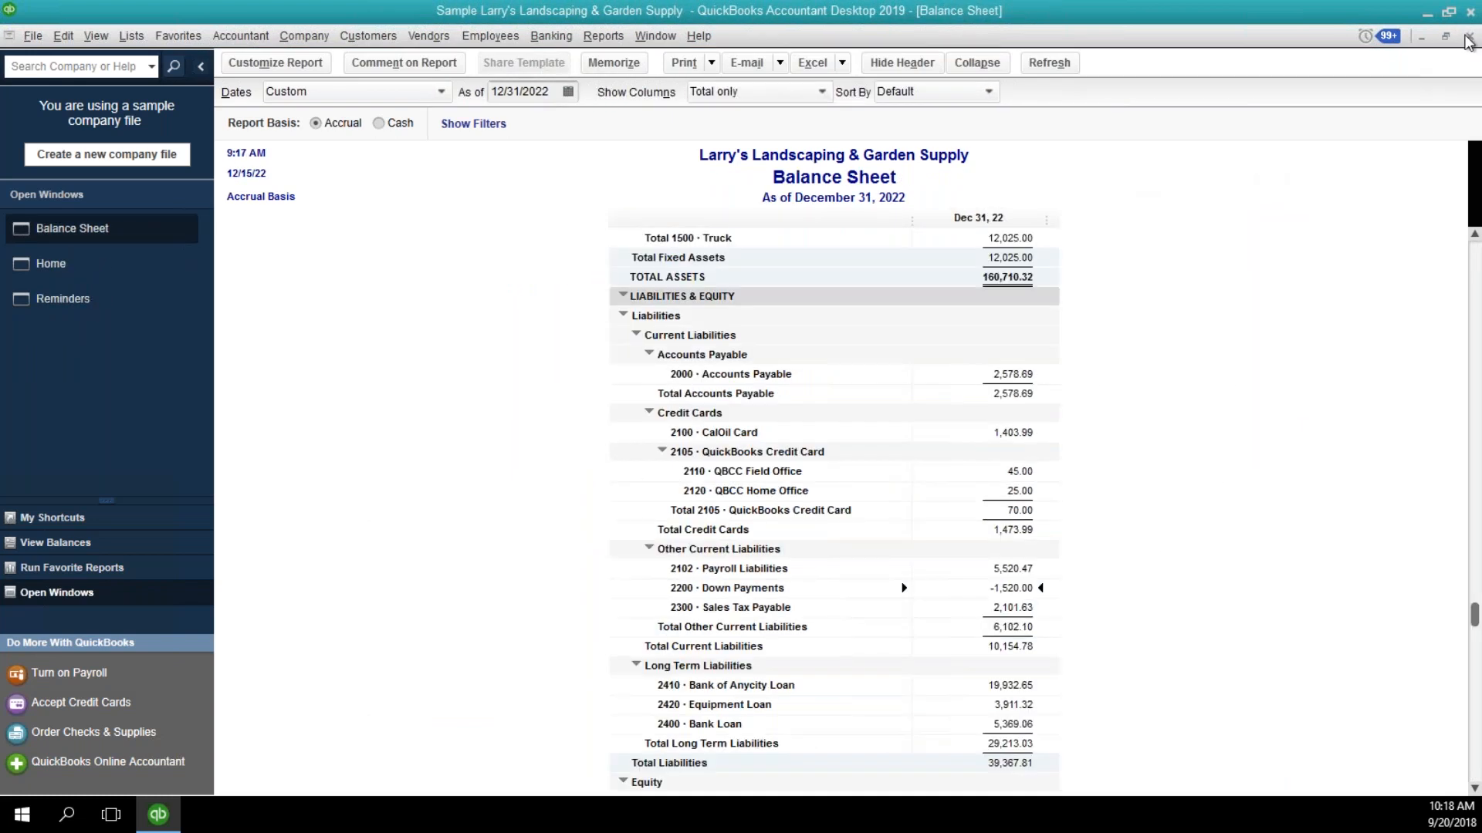
{"action": "left_click", "coordinate": [1470, 39]}
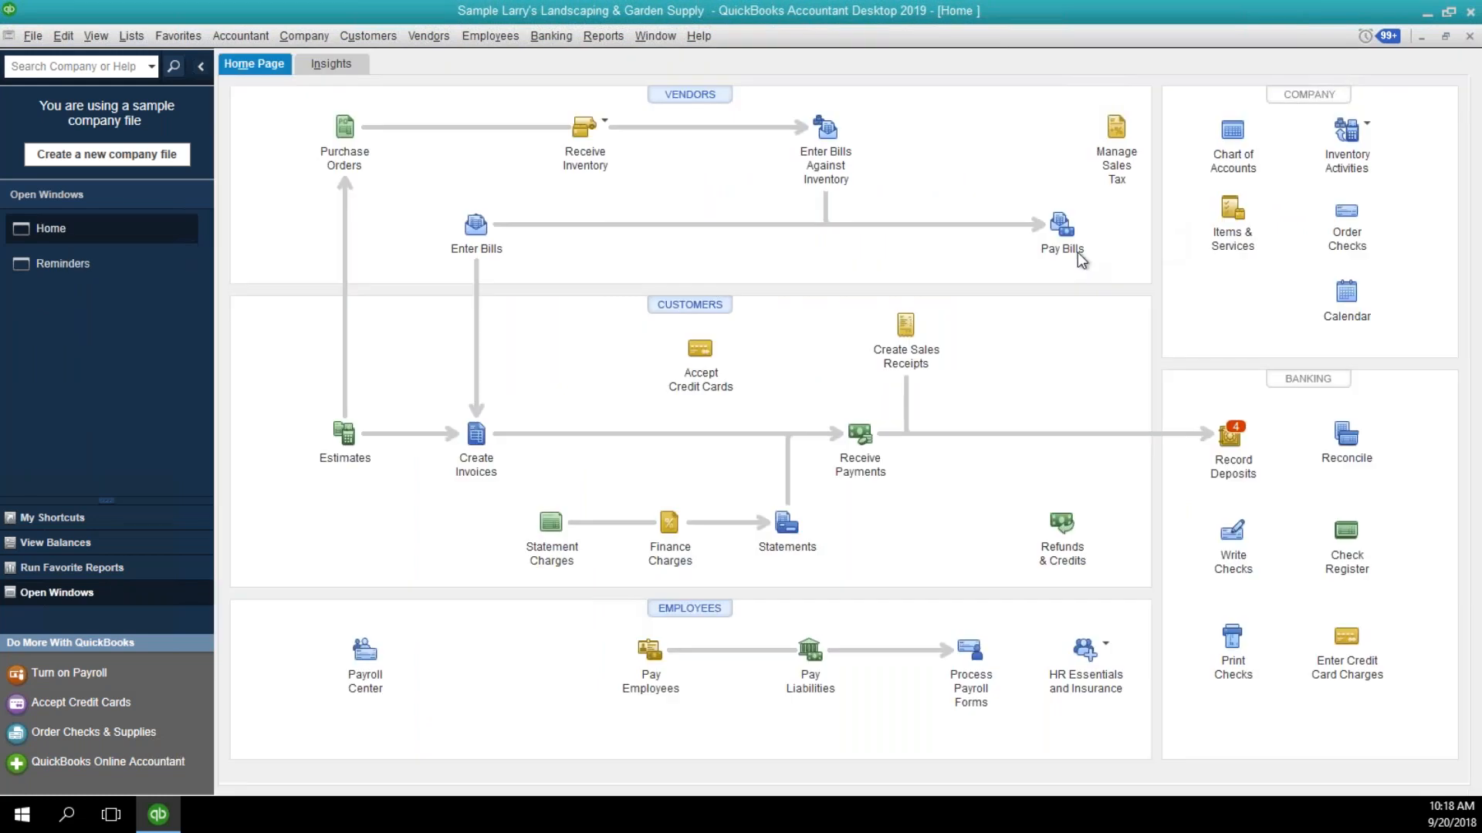
Start a new invoice for the customer whose company is Wild Garden Restaurant.
{"action": "left_click", "coordinate": [476, 437]}
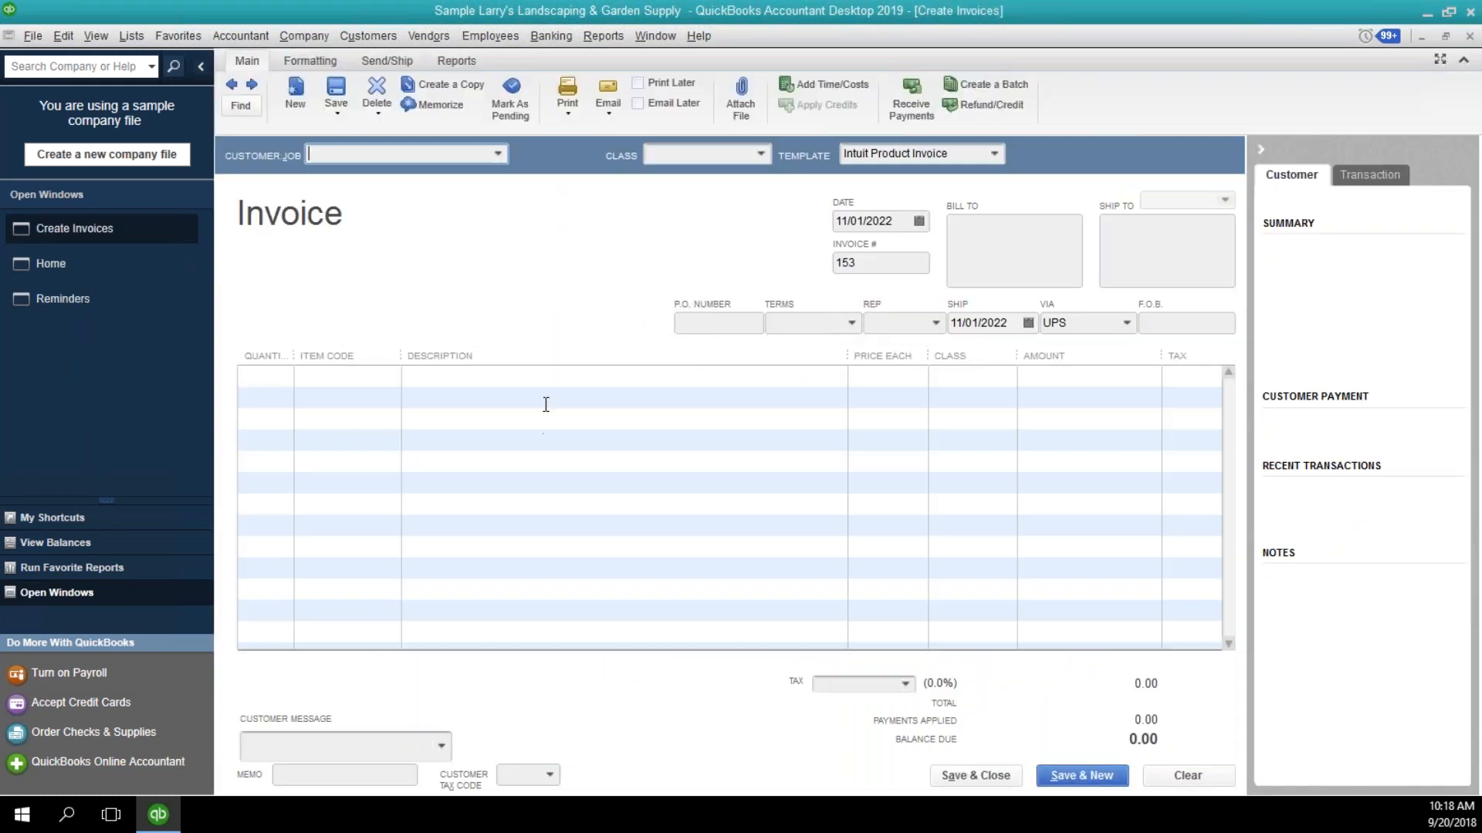
{"action": "left_click", "coordinate": [495, 153]}
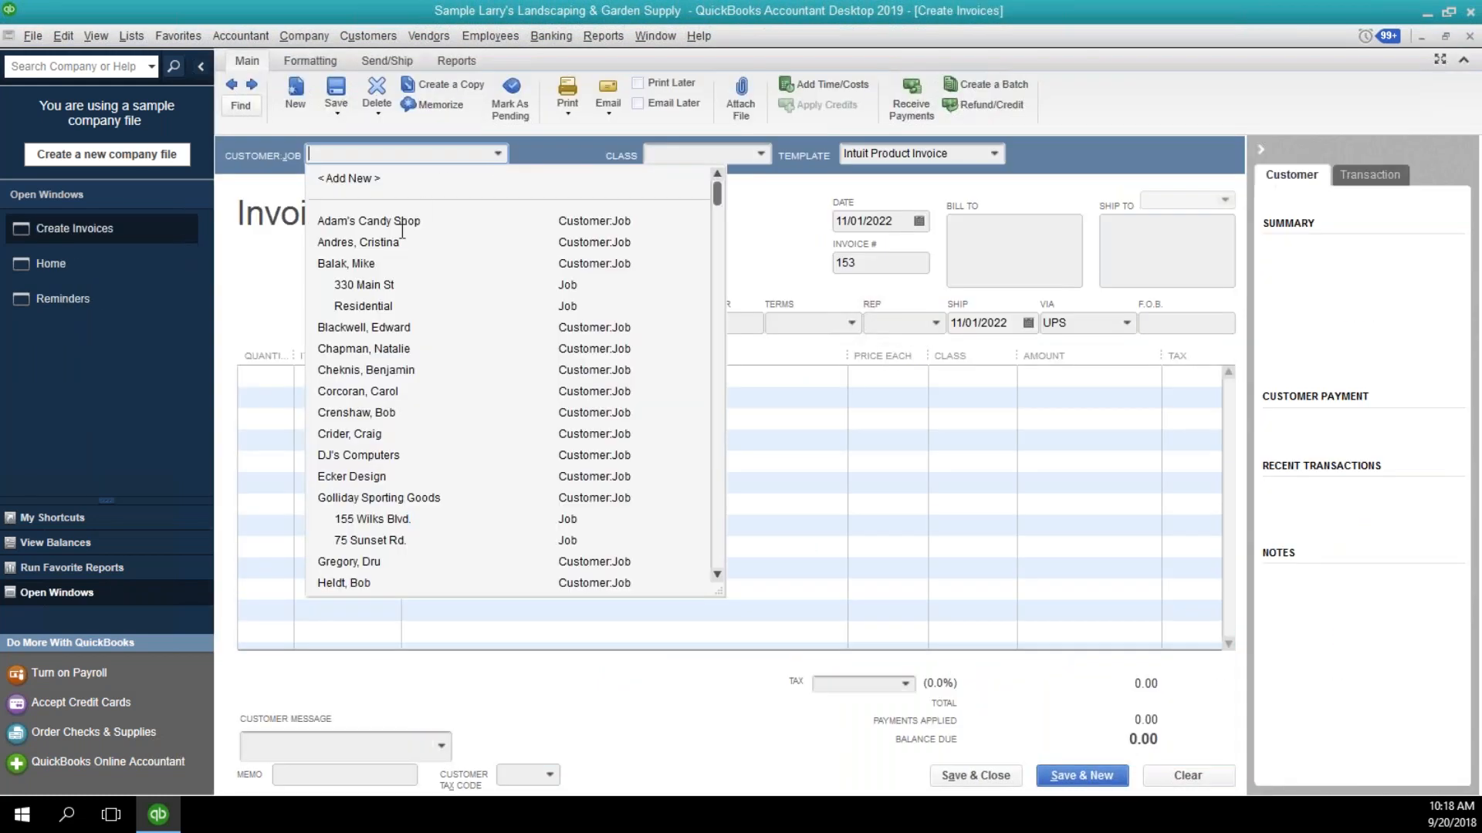
{"action": "left_click", "coordinate": [377, 327]}
Add the Lighting item on the first invoice line with a quantity of 10 and a price of 100.00 each.
{"action": "left_click", "coordinate": [391, 376]}
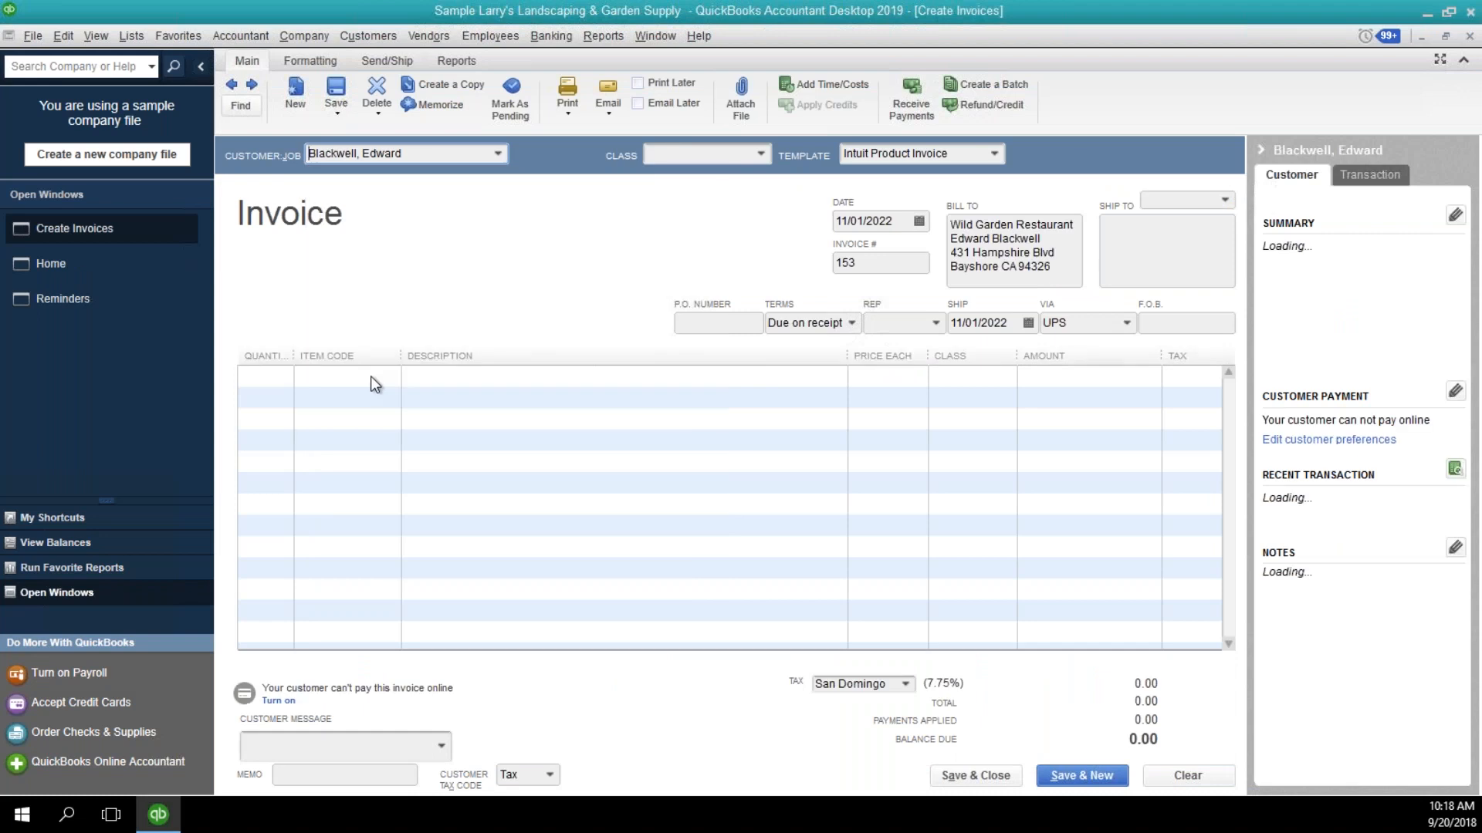
{"action": "left_click", "coordinate": [391, 377]}
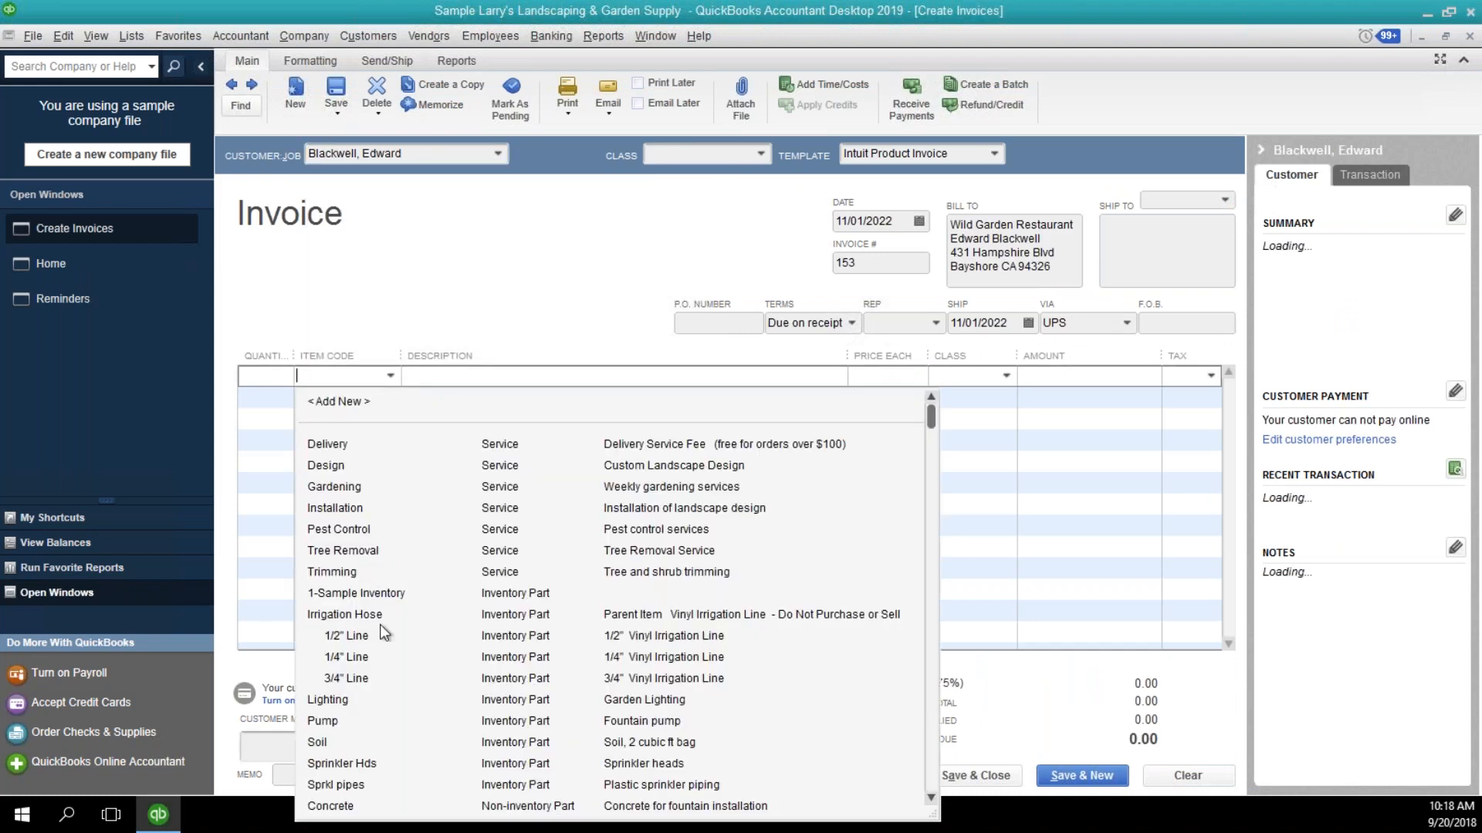
{"action": "left_click", "coordinate": [378, 701]}
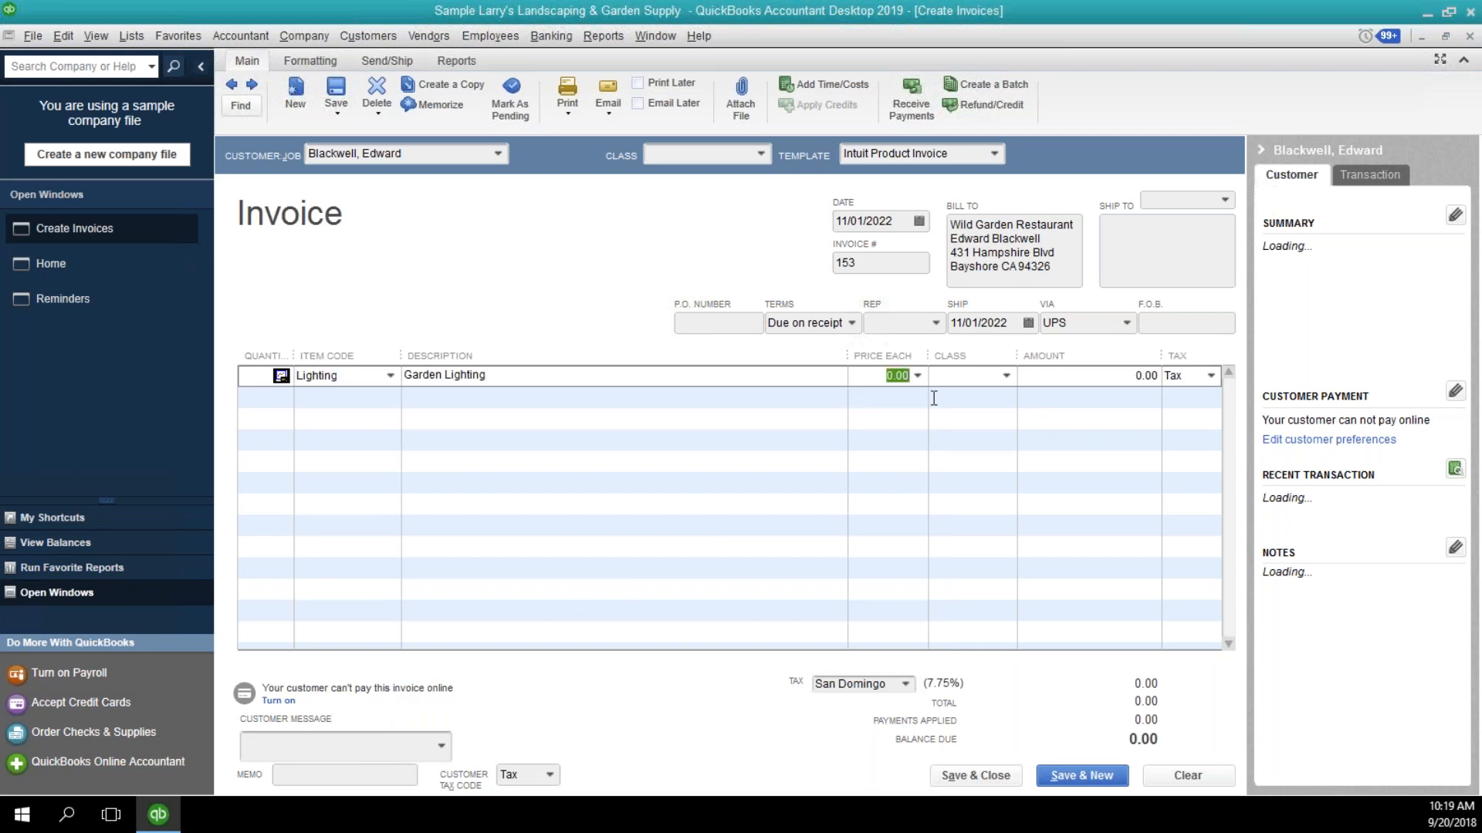
{"action": "type", "text": "100"}
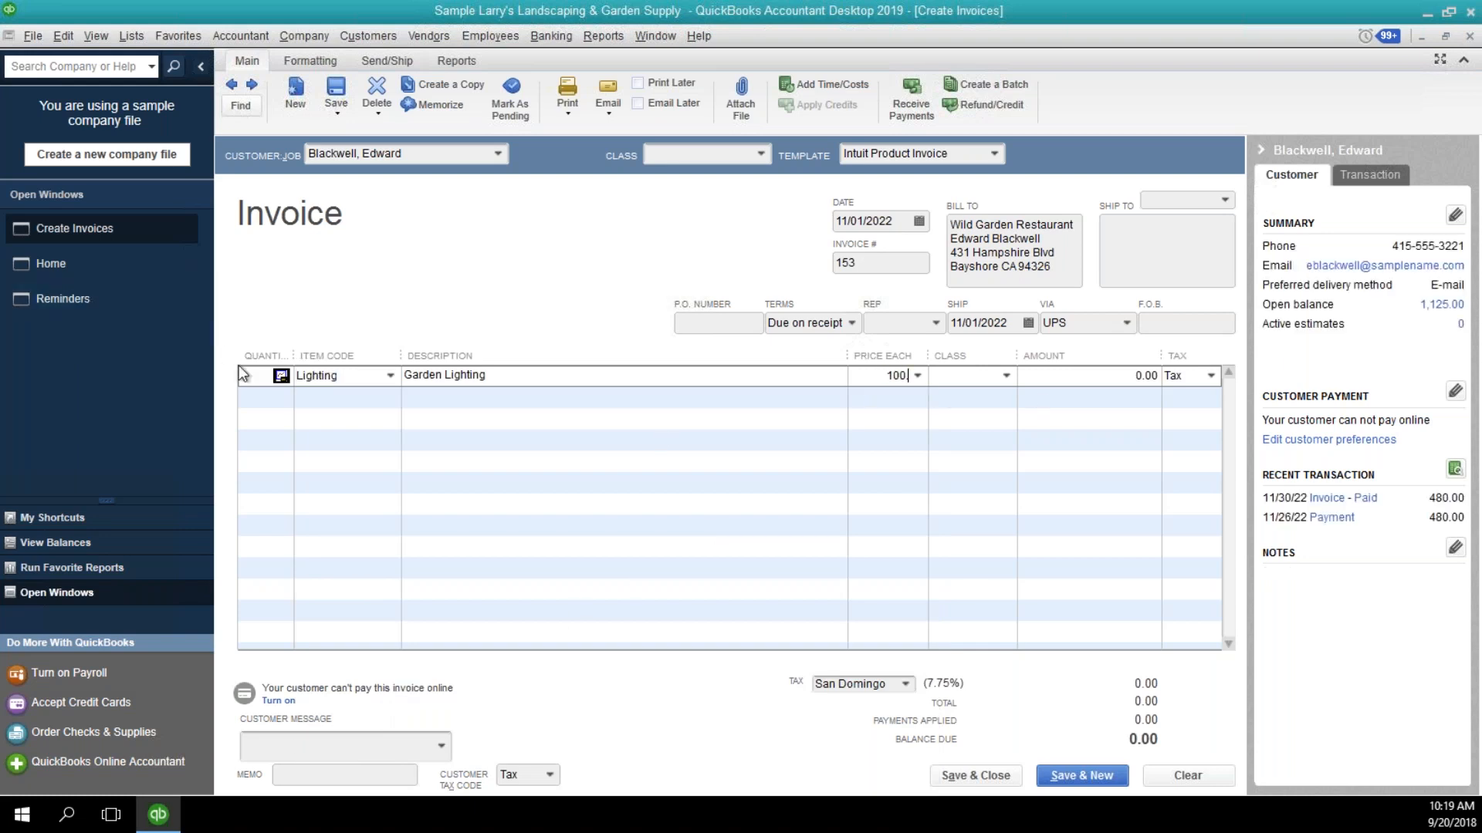
{"action": "left_click", "coordinate": [241, 373]}
{"action": "type", "text": "10"}
{"action": "key", "text": "Tab"}
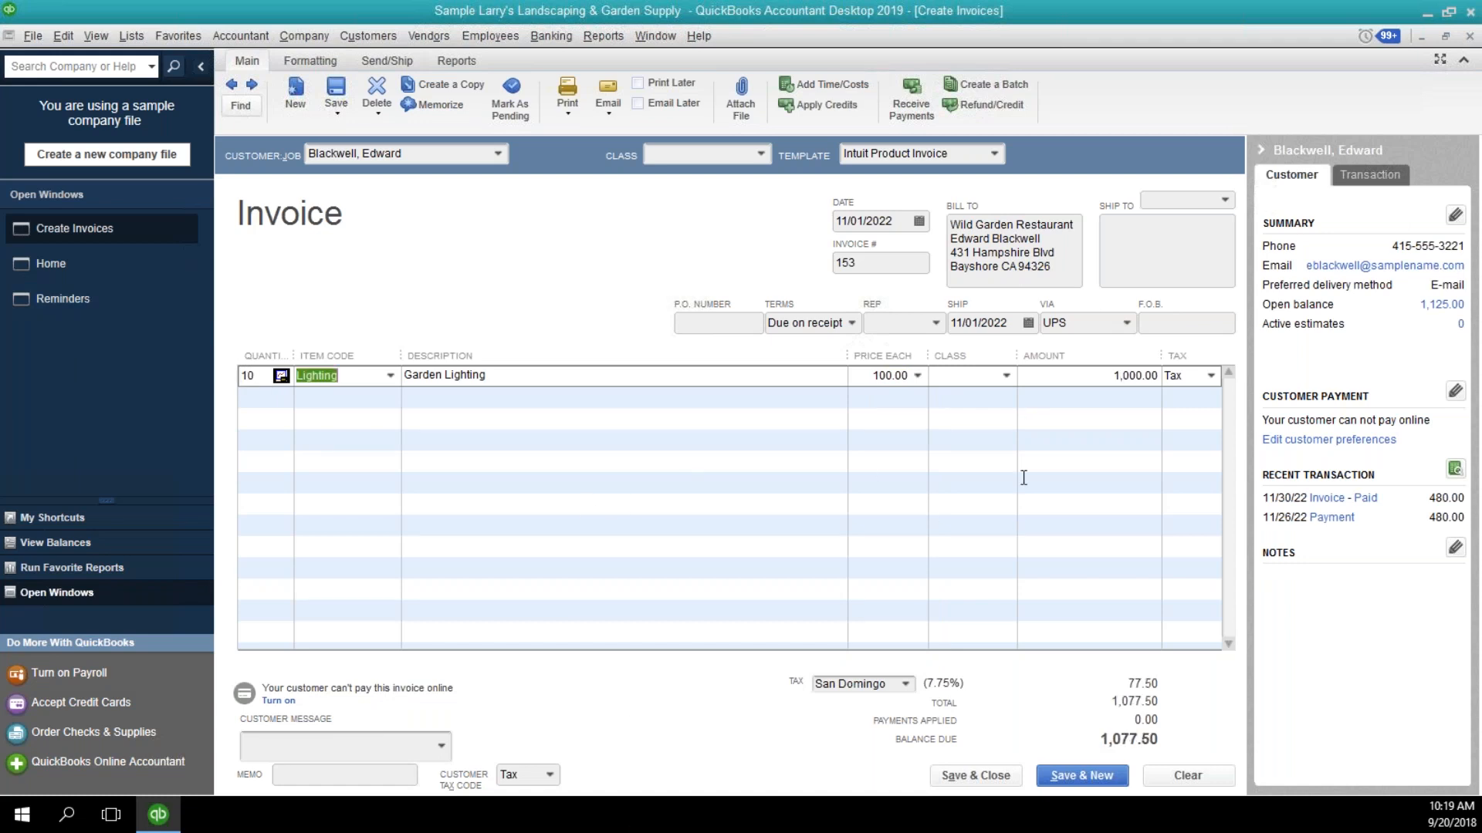
{"action": "left_click", "coordinate": [974, 402]}
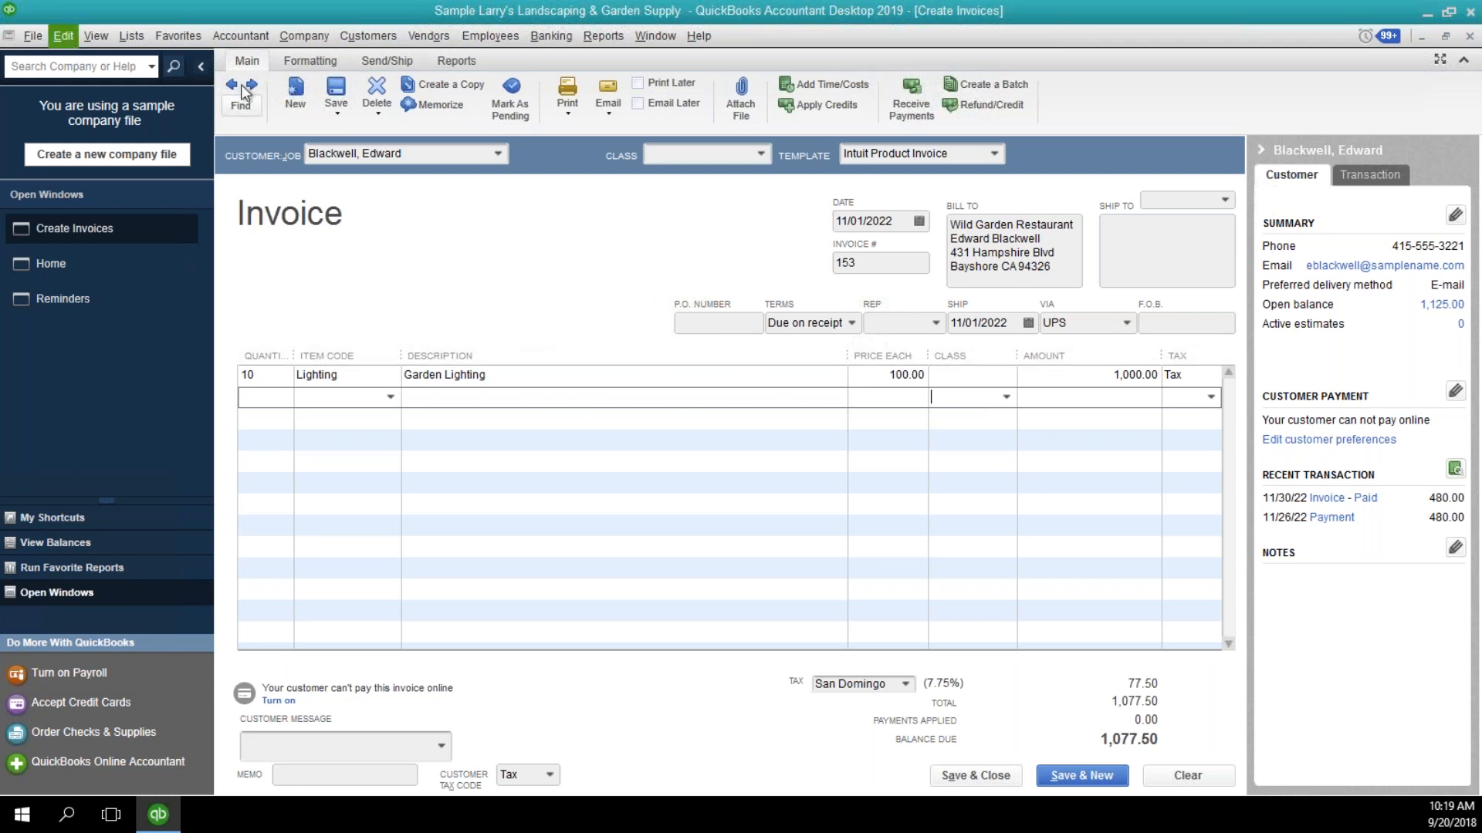
Save the invoice, mark it as pending, and close it.
{"action": "left_click", "coordinate": [340, 96]}
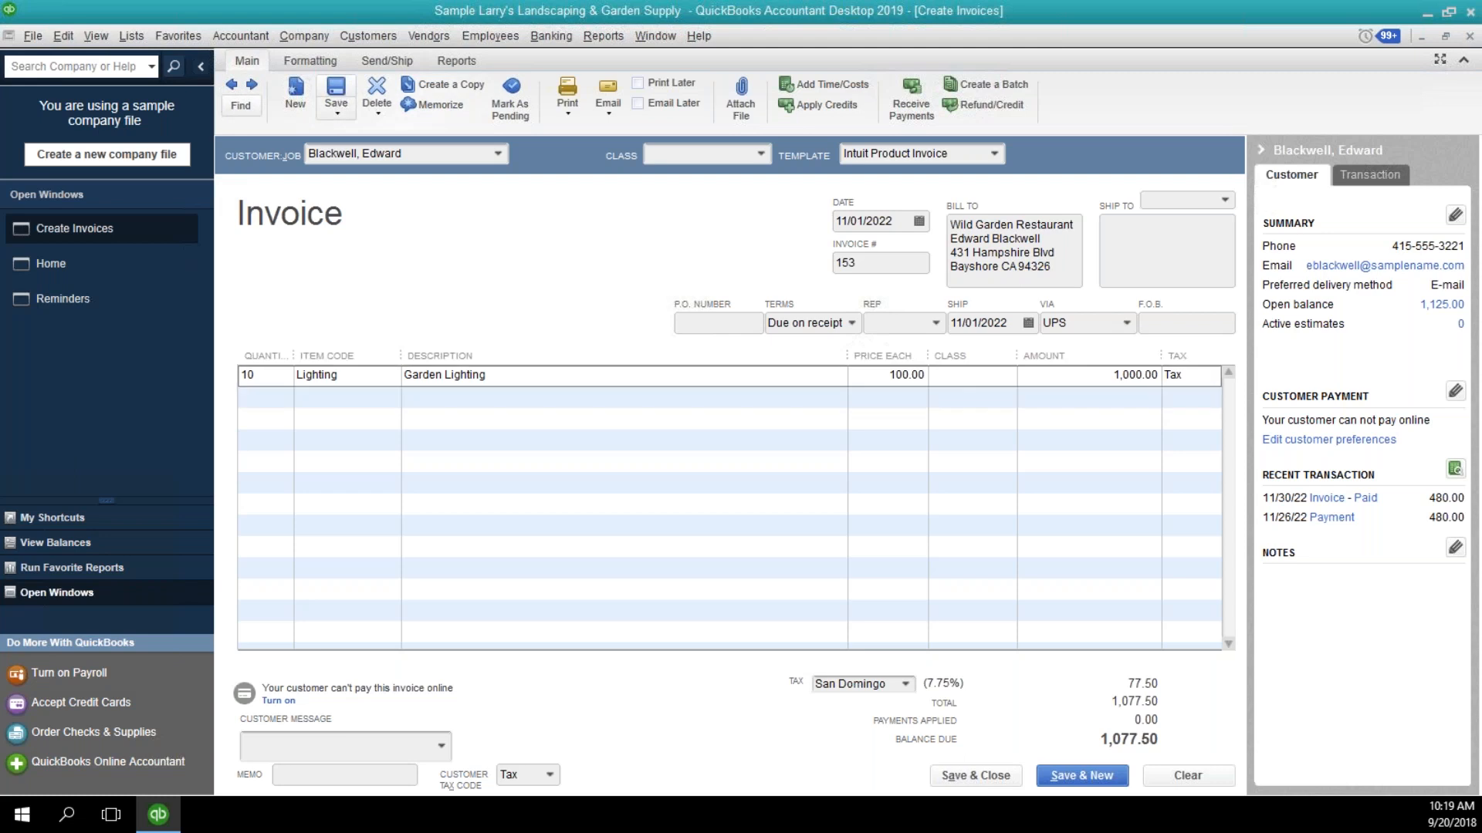
{"action": "left_click", "coordinate": [64, 37]}
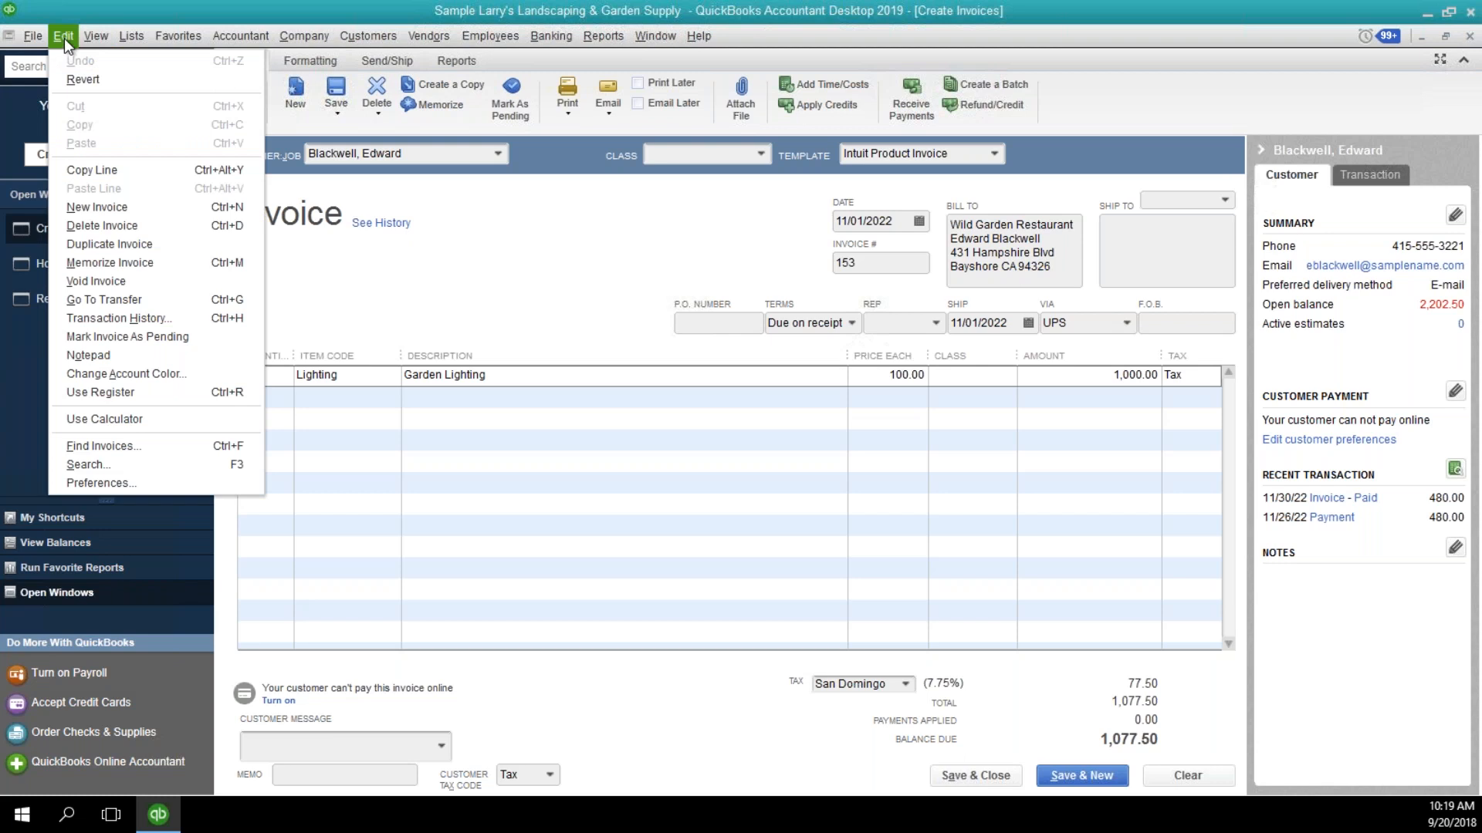
{"action": "left_click", "coordinate": [105, 340]}
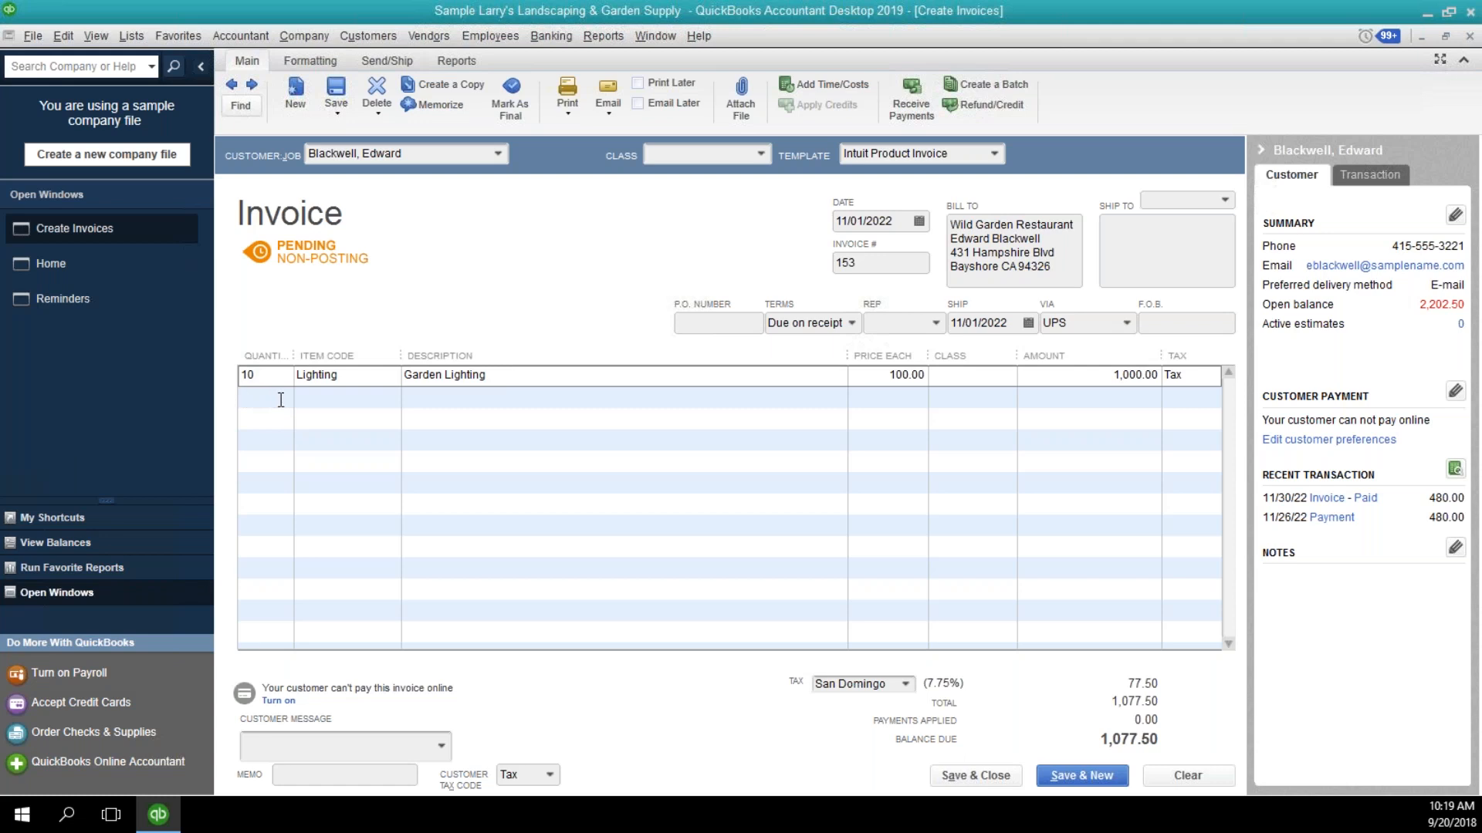
{"action": "left_click", "coordinate": [594, 383]}
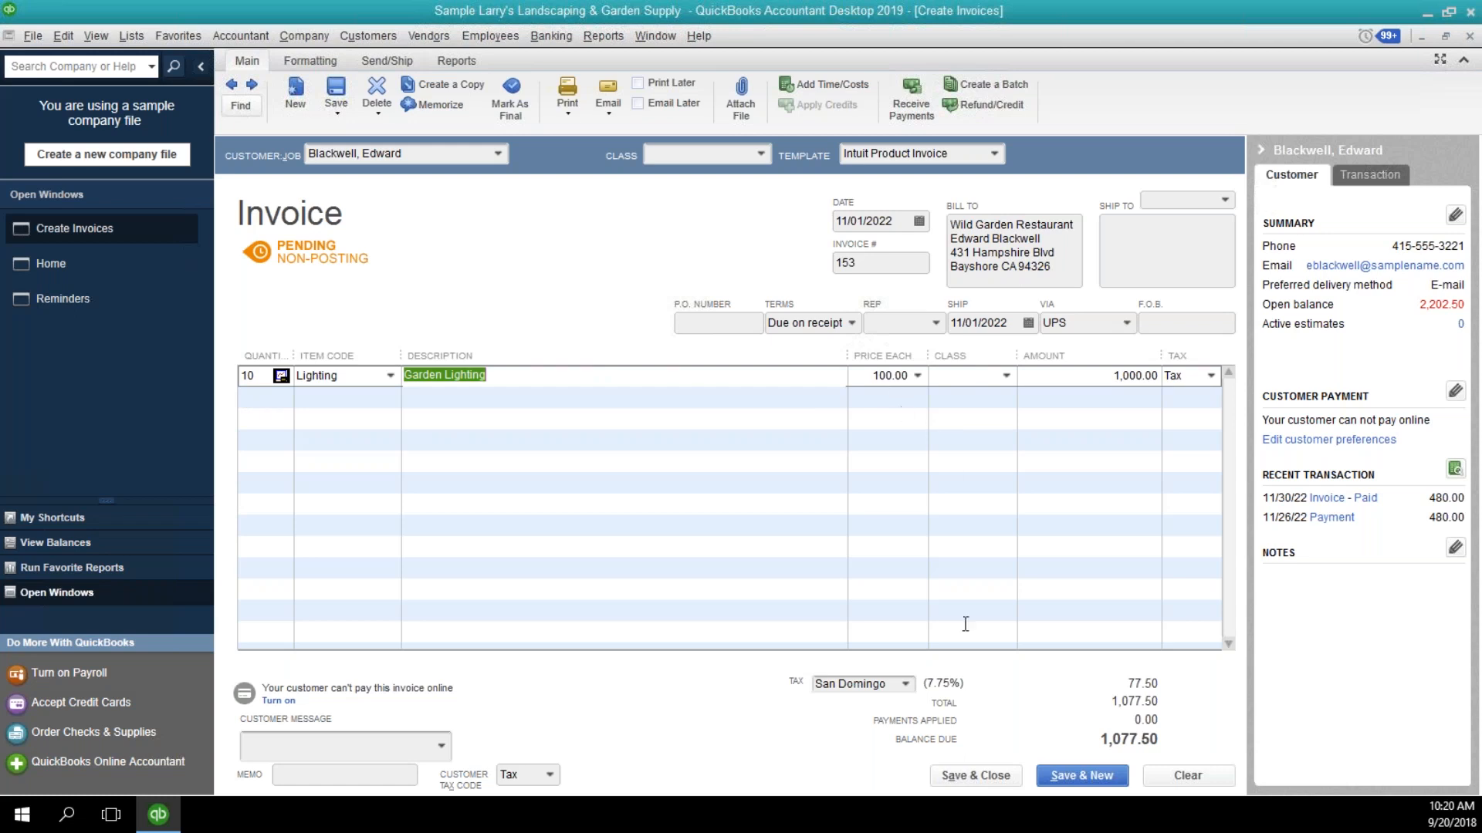
{"action": "left_click", "coordinate": [987, 774]}
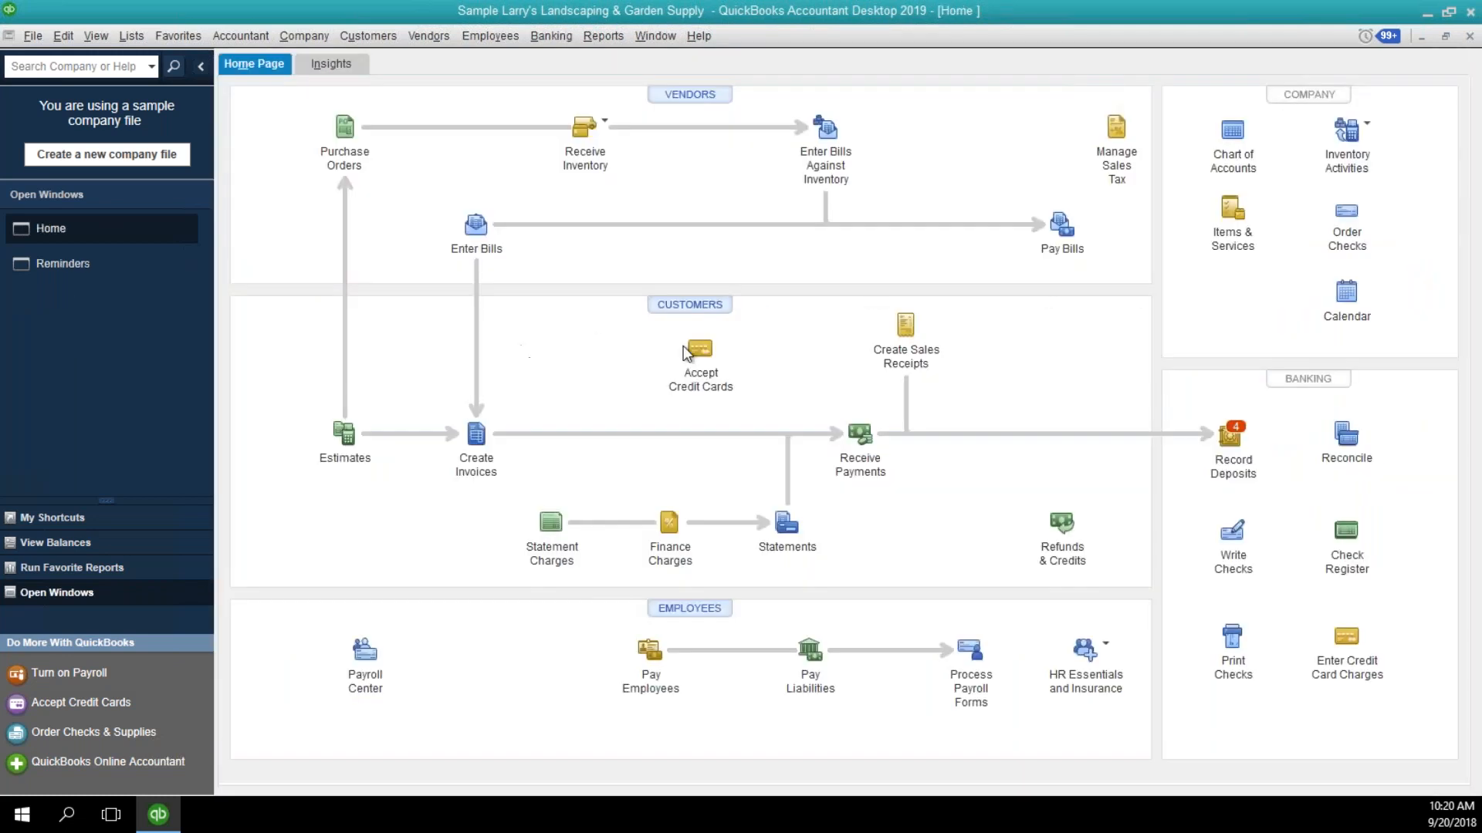
Find the Wild Garden Restaurant customer in the Customer Center and open the pending invoice dated 11/01/2022.
{"action": "left_click", "coordinate": [704, 309]}
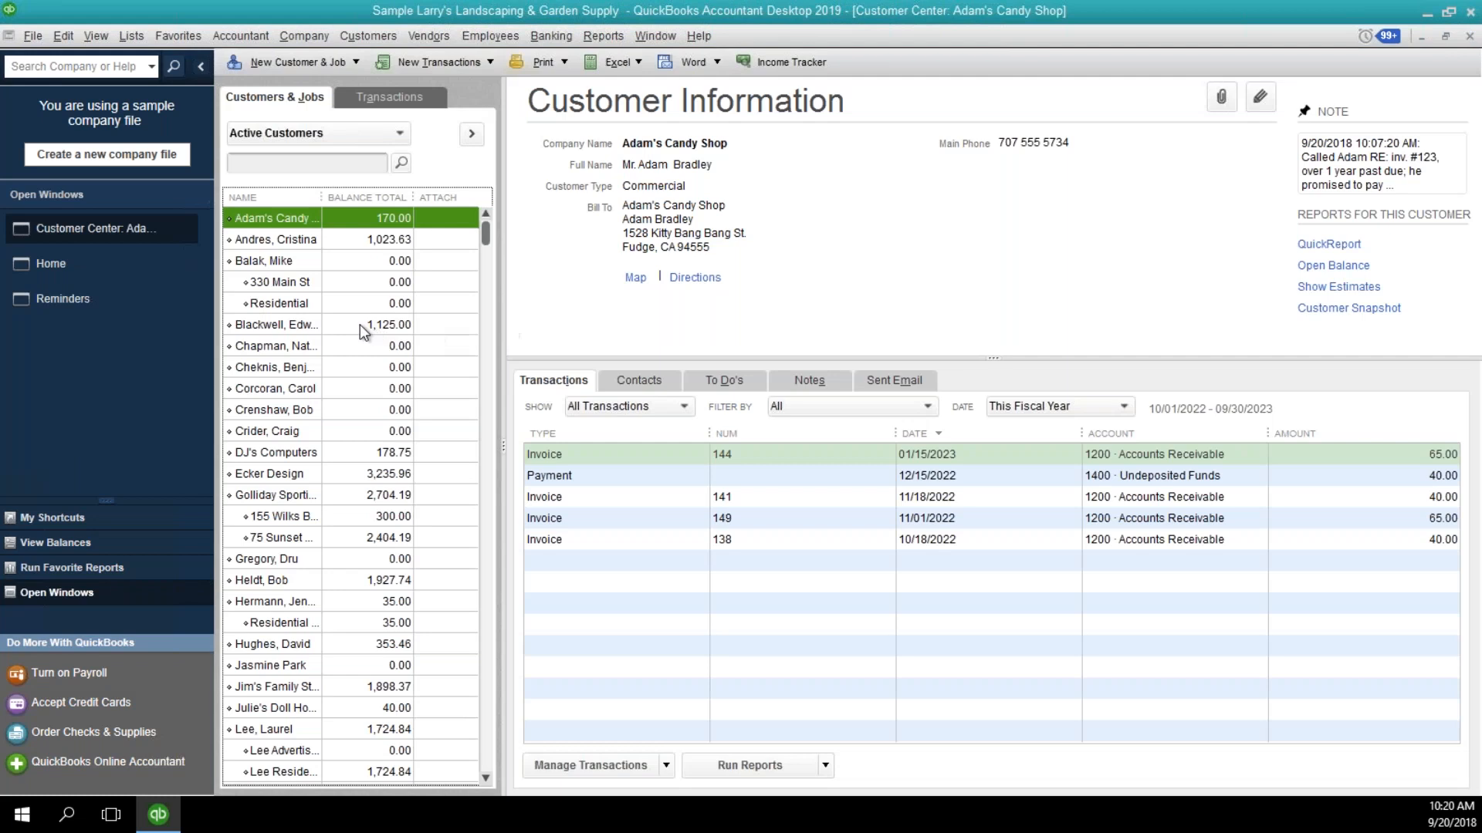
{"action": "left_click", "coordinate": [359, 324]}
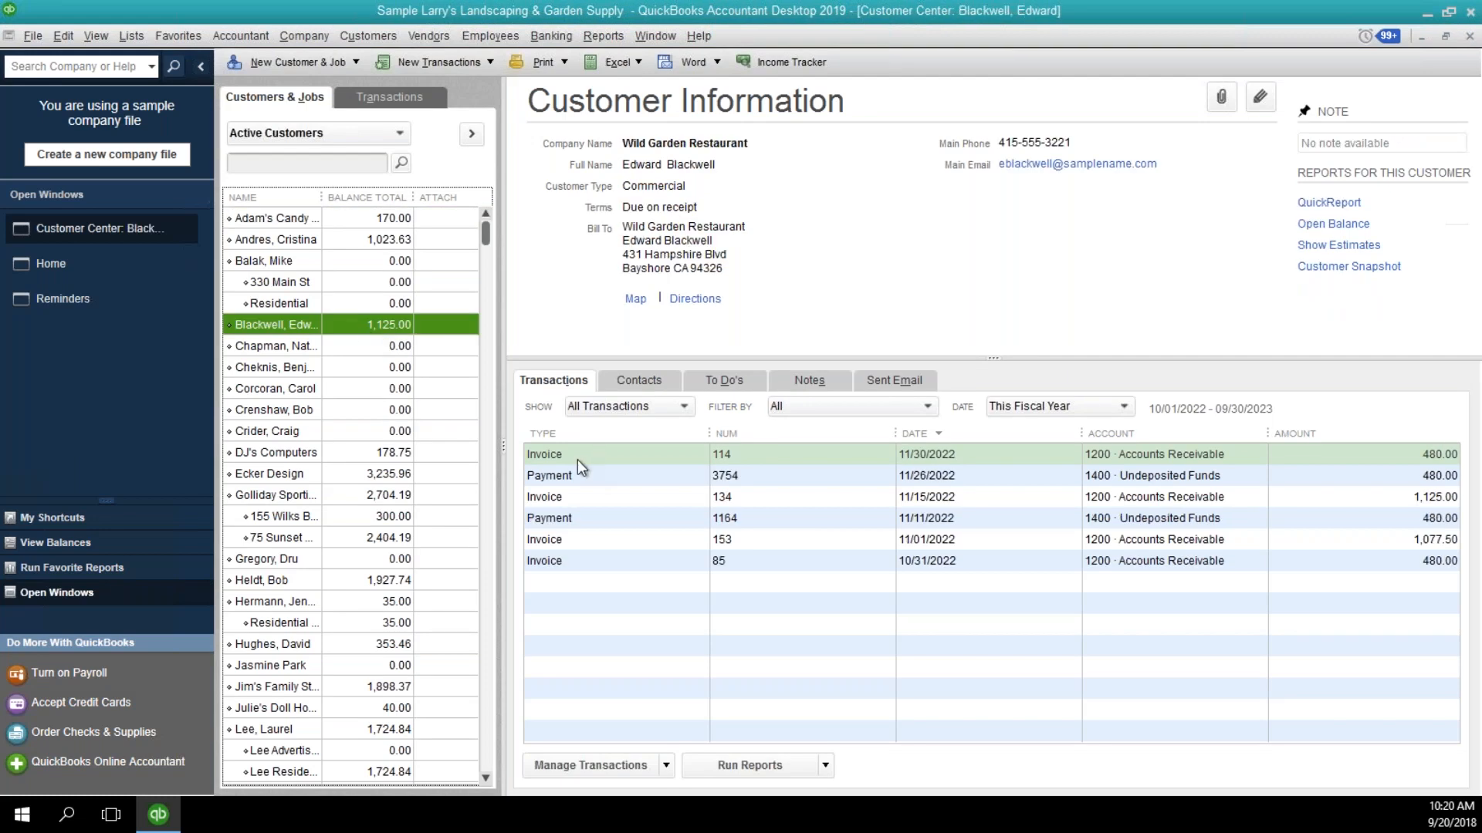
{"action": "double_click", "coordinate": [586, 540]}
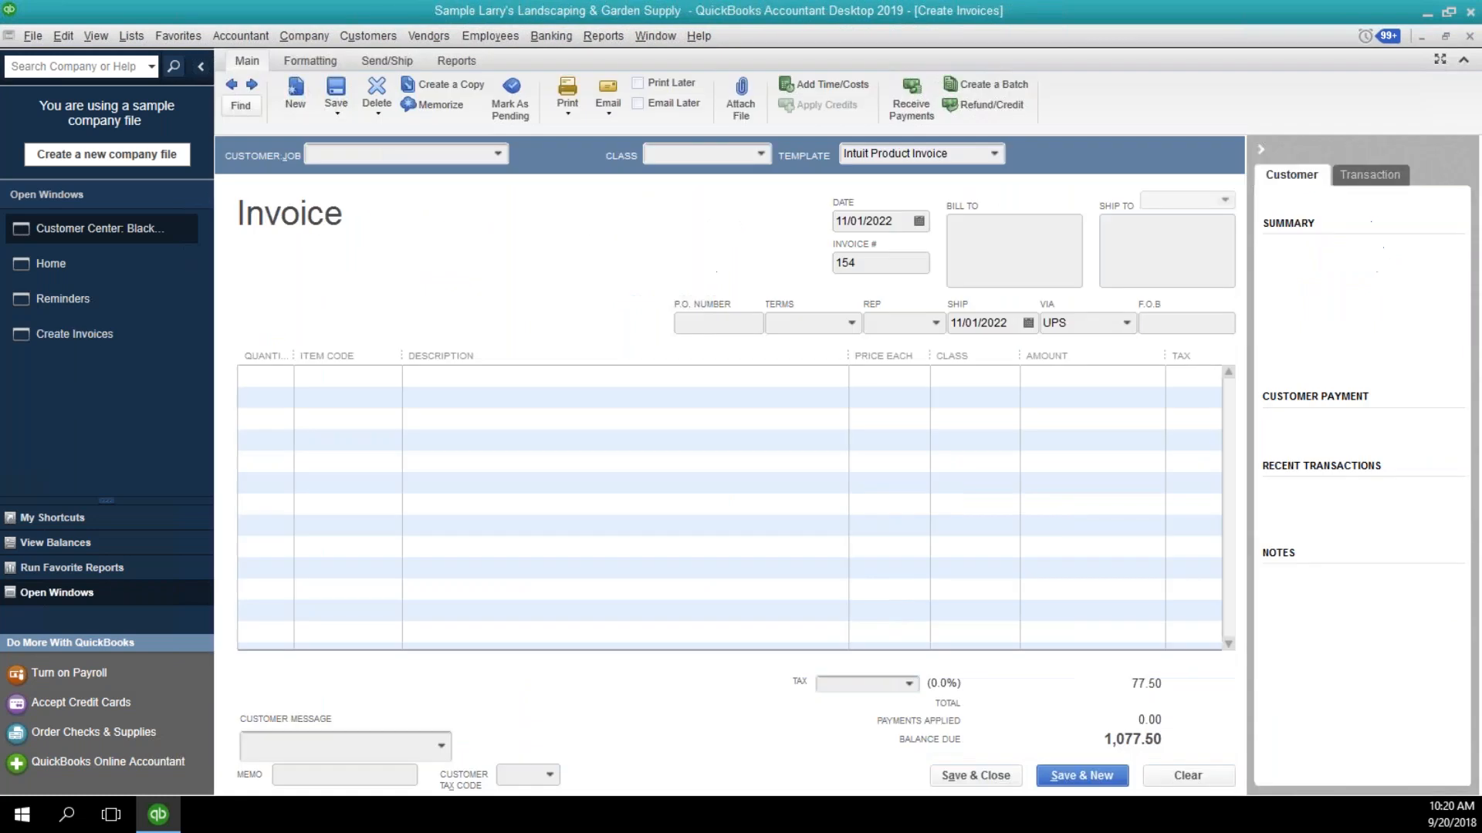
Mark the pending Wild Garden Restaurant invoice as final and set its date to 11/09/2022.
{"action": "left_click", "coordinate": [63, 37]}
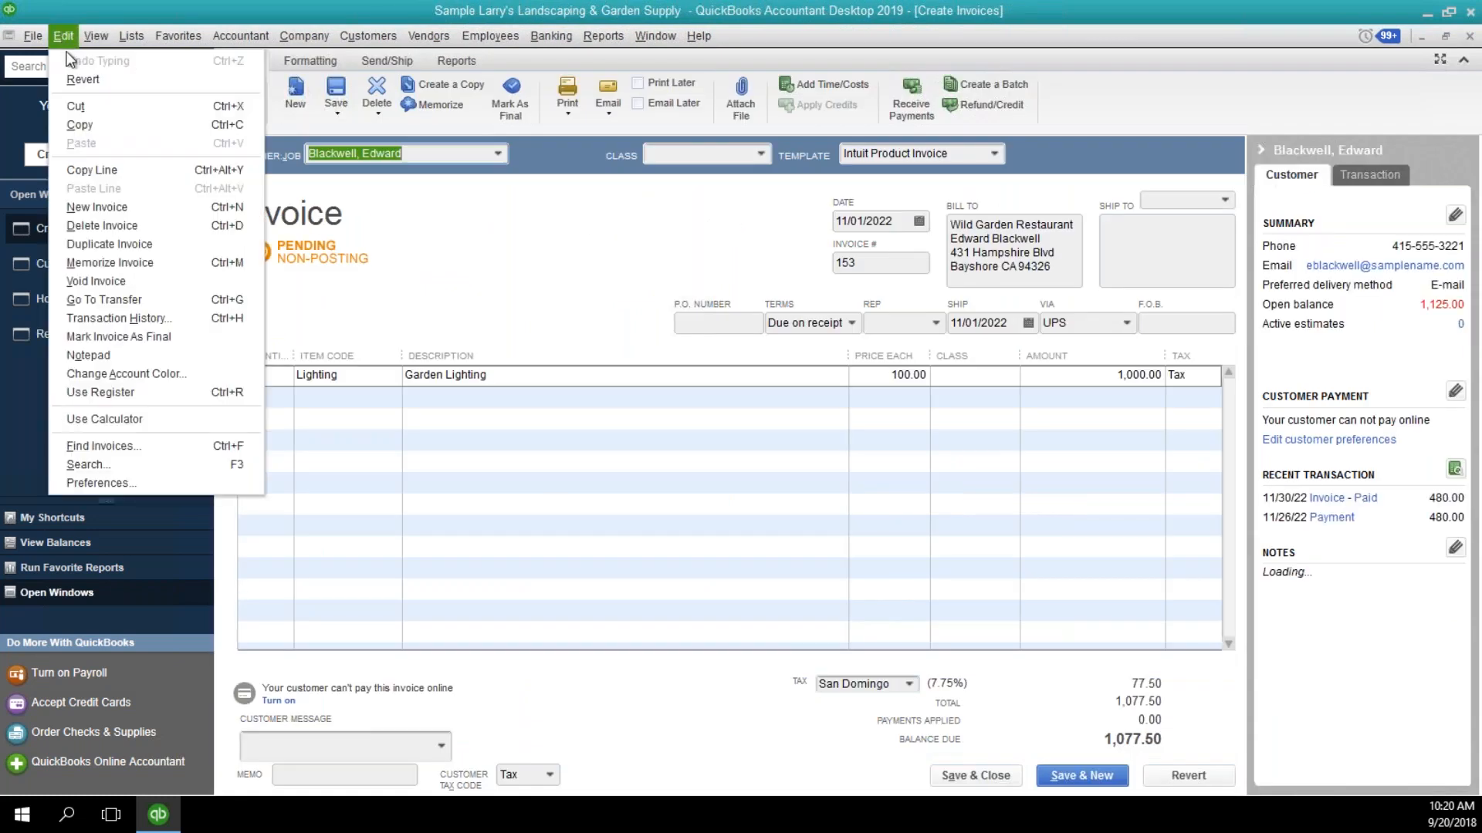
{"action": "left_click", "coordinate": [128, 341]}
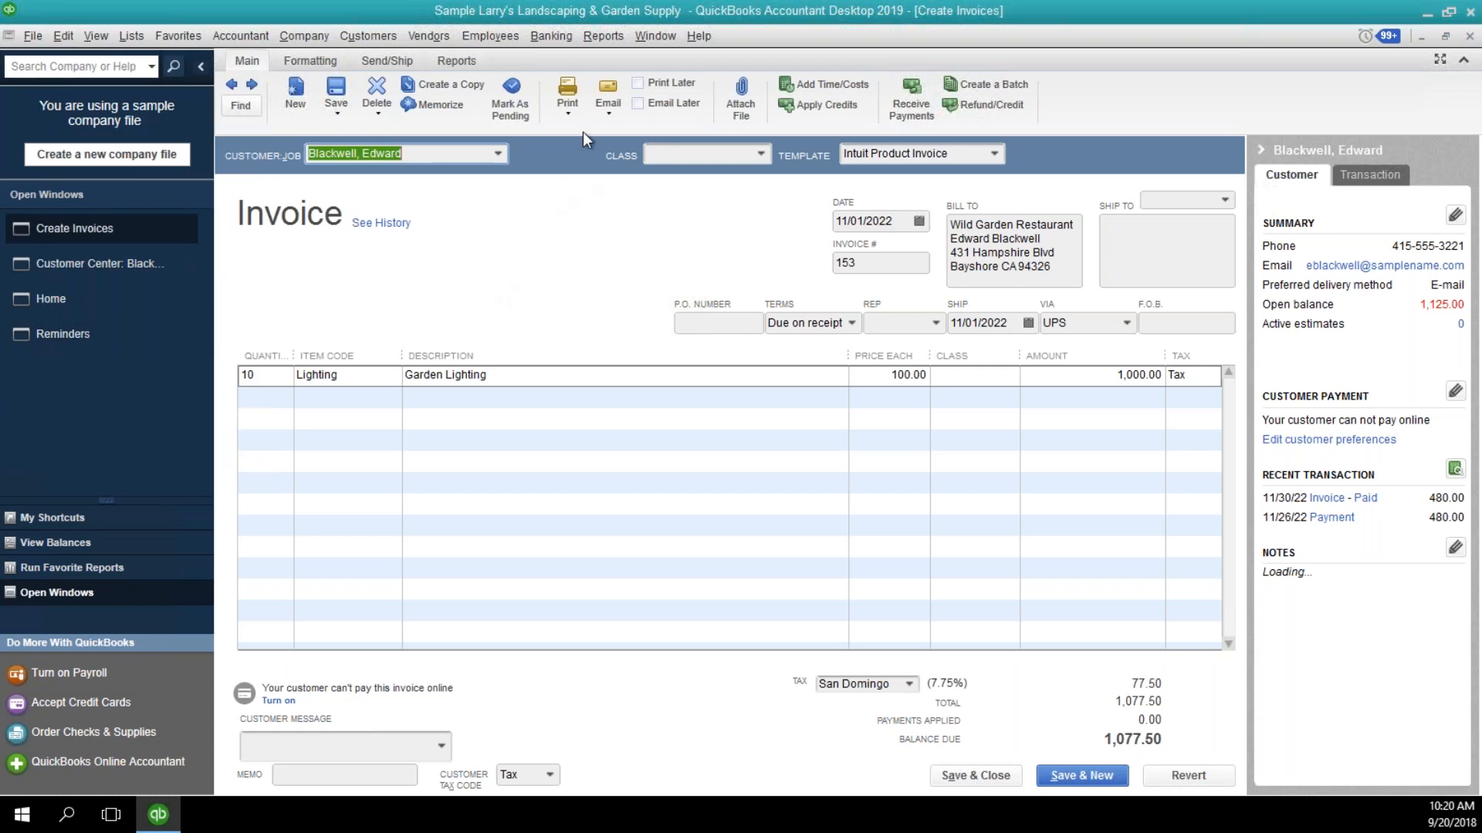
{"action": "left_click", "coordinate": [923, 221]}
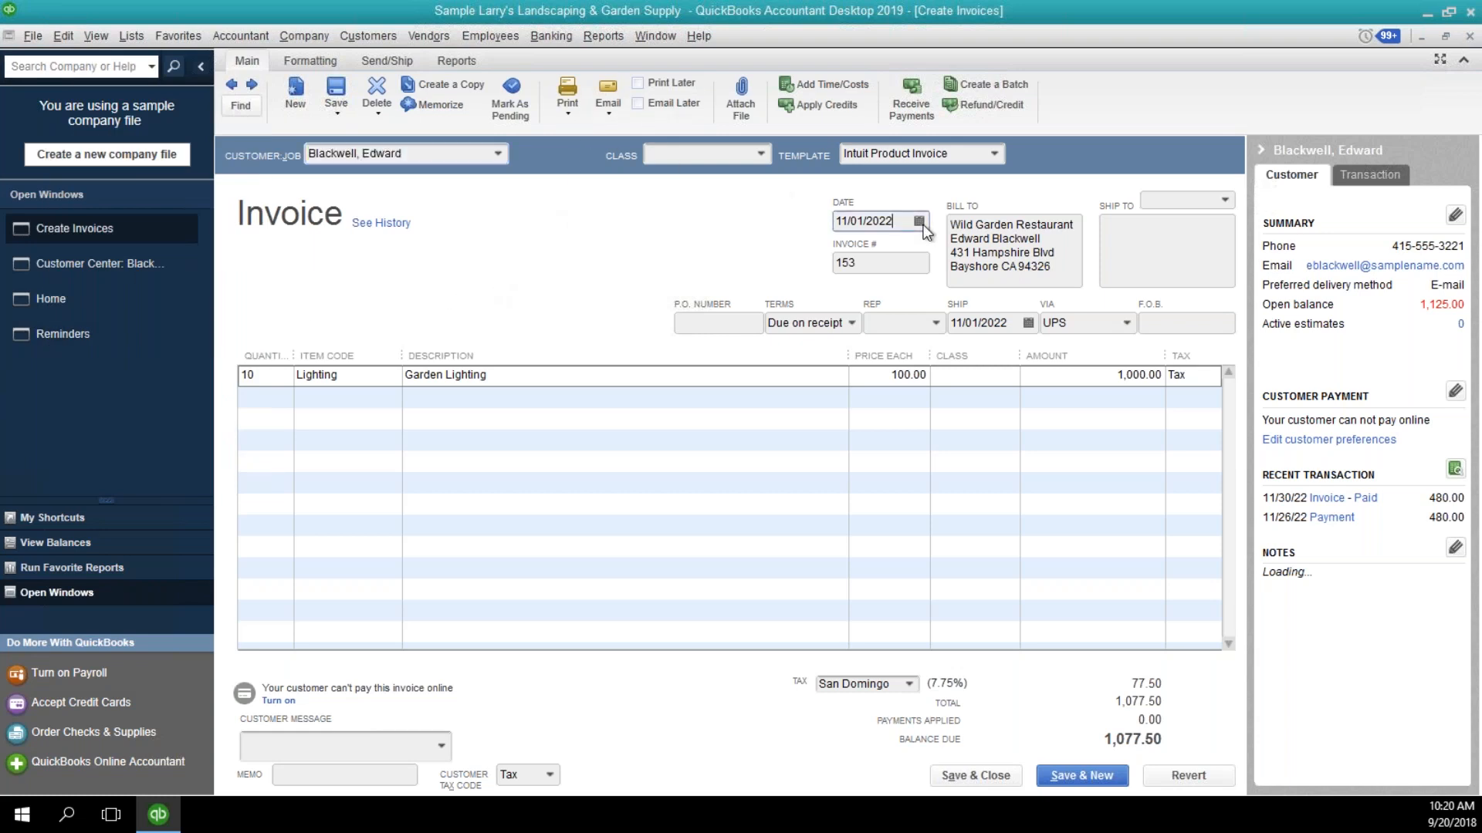
{"action": "left_click", "coordinate": [918, 221]}
{"action": "left_click", "coordinate": [921, 329]}
Check the print options for the invoice and close the invoice window.
{"action": "left_click", "coordinate": [568, 119]}
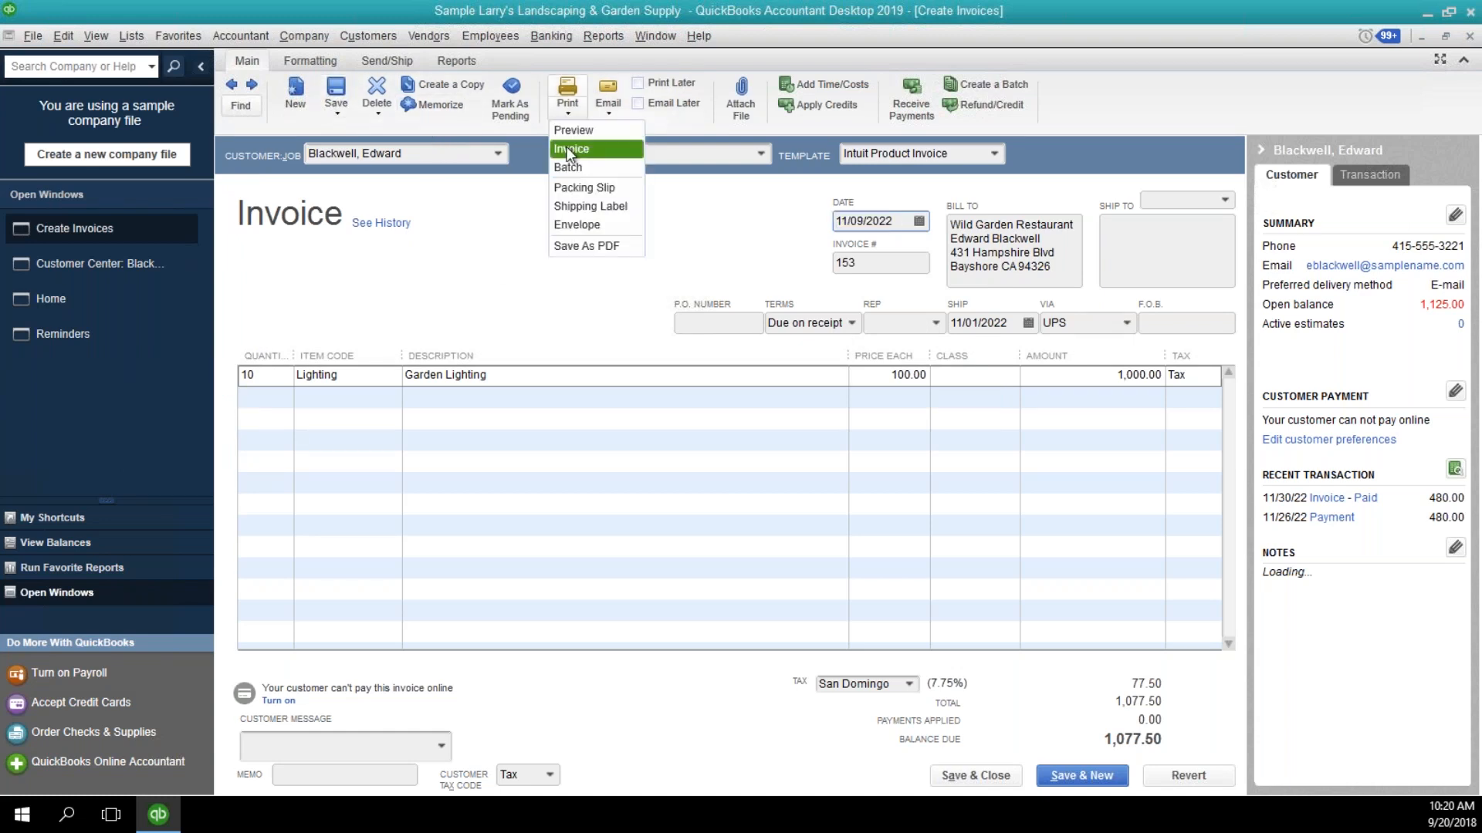
{"action": "left_click", "coordinate": [571, 149]}
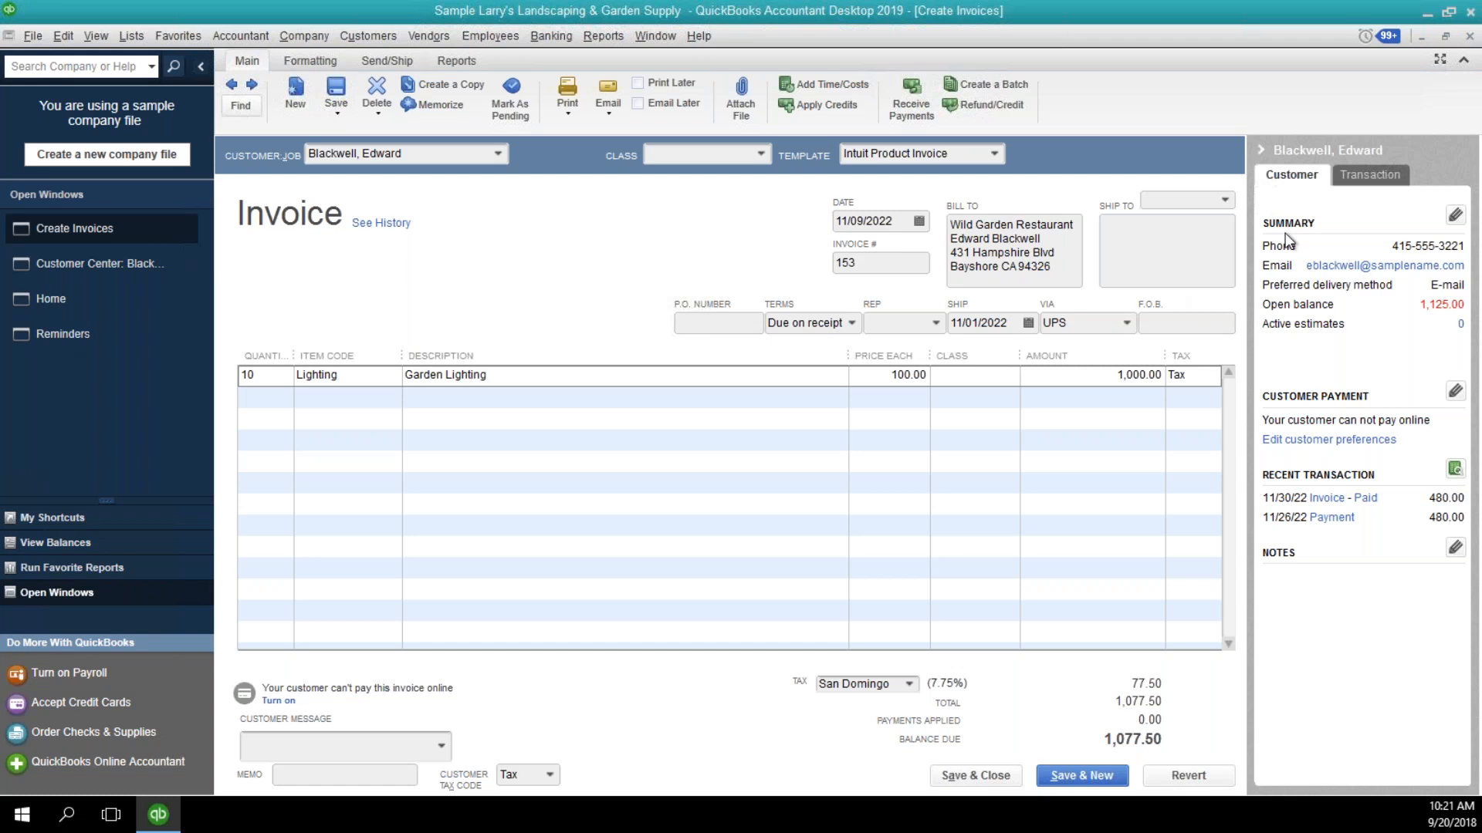
{"action": "left_click", "coordinate": [1469, 37]}
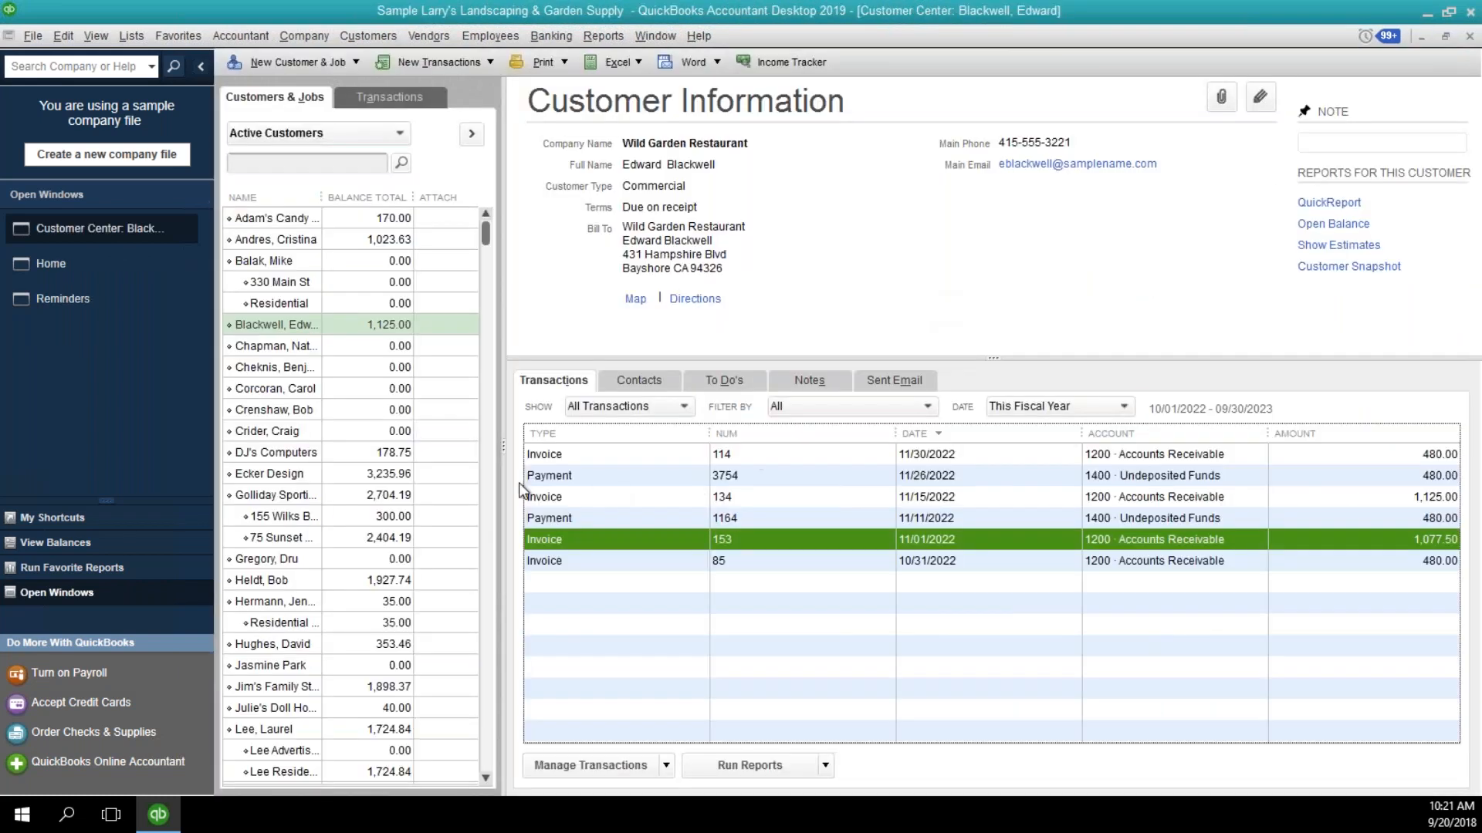
View the Wild Garden Restaurant customer's notes and the options for managing notes.
{"action": "left_click", "coordinate": [819, 382]}
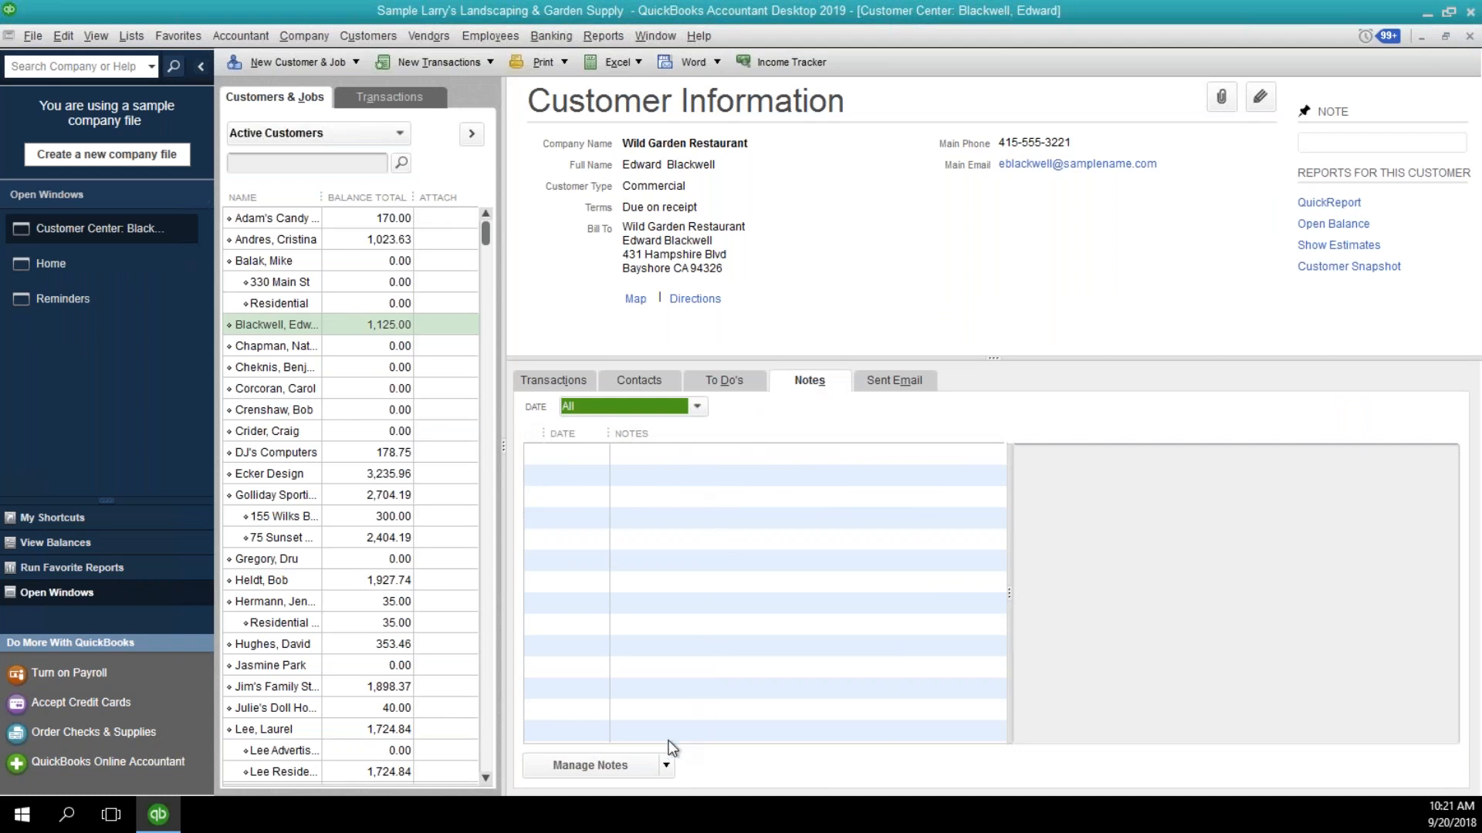
{"action": "left_click", "coordinate": [666, 764]}
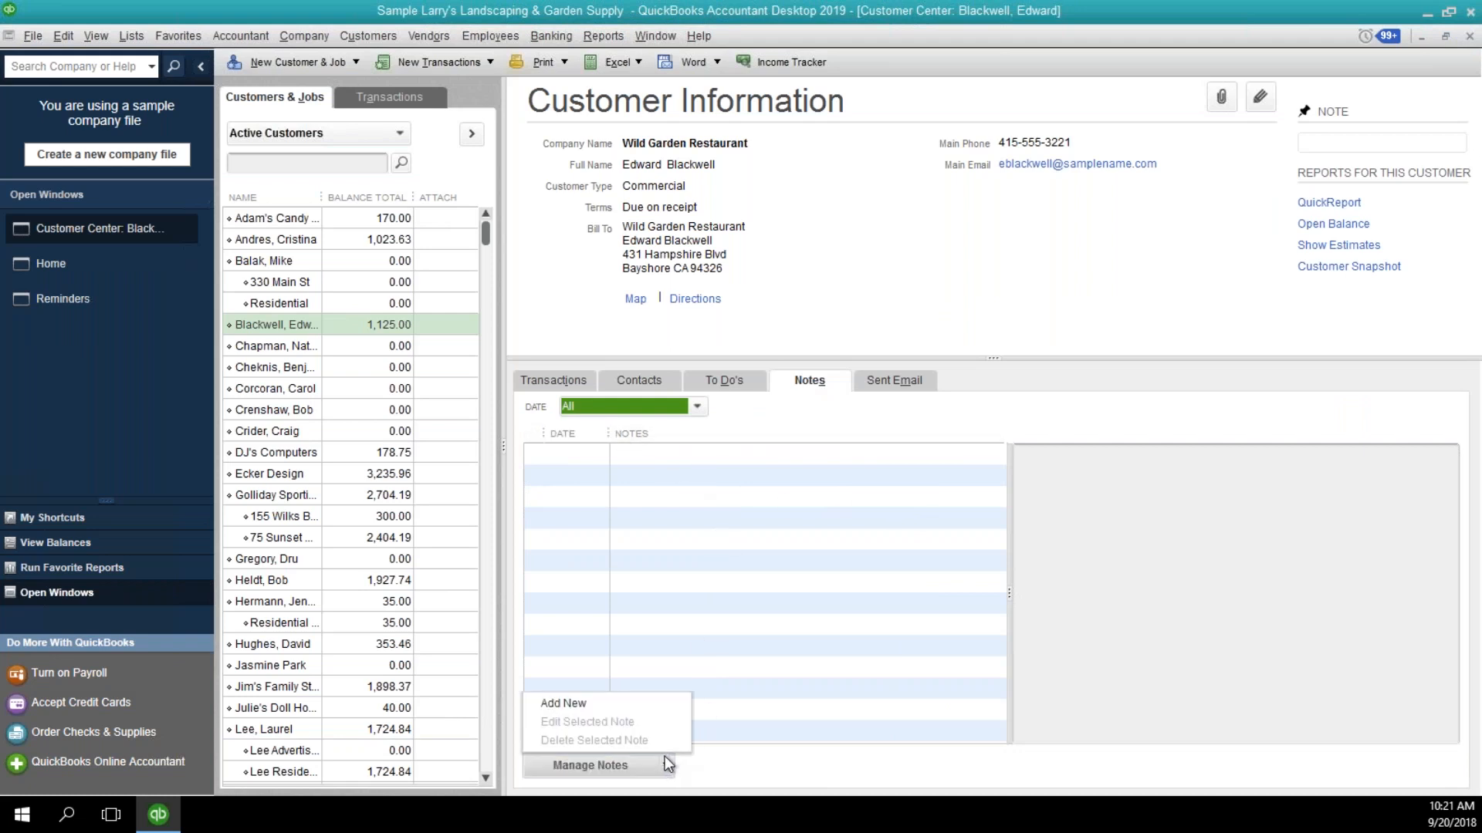
{"action": "left_click", "coordinate": [627, 550]}
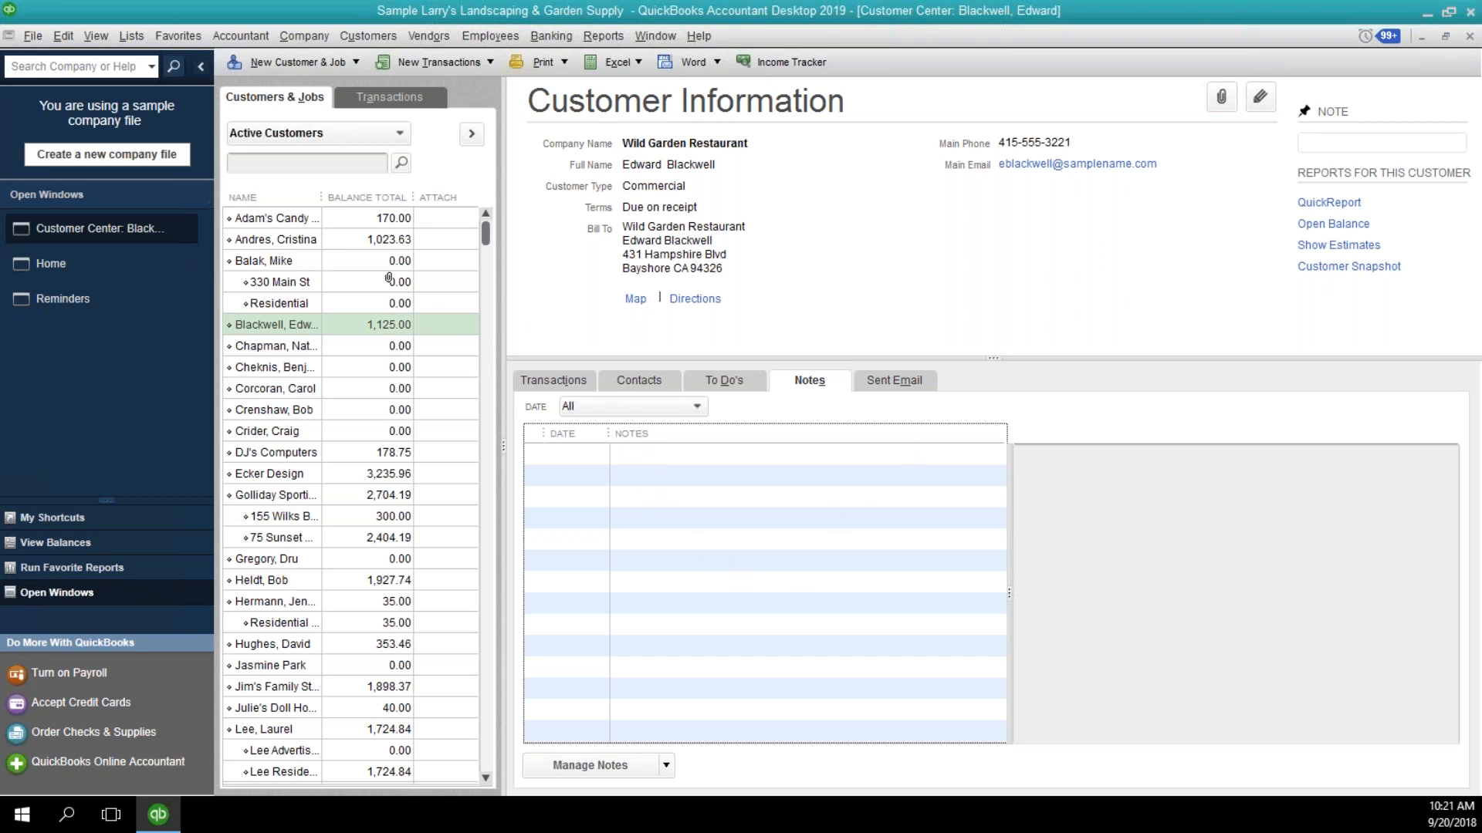
Open the pinned note of Adam's Candy Shop about invoice #123 and dismiss it without changes.
{"action": "left_click", "coordinate": [348, 219]}
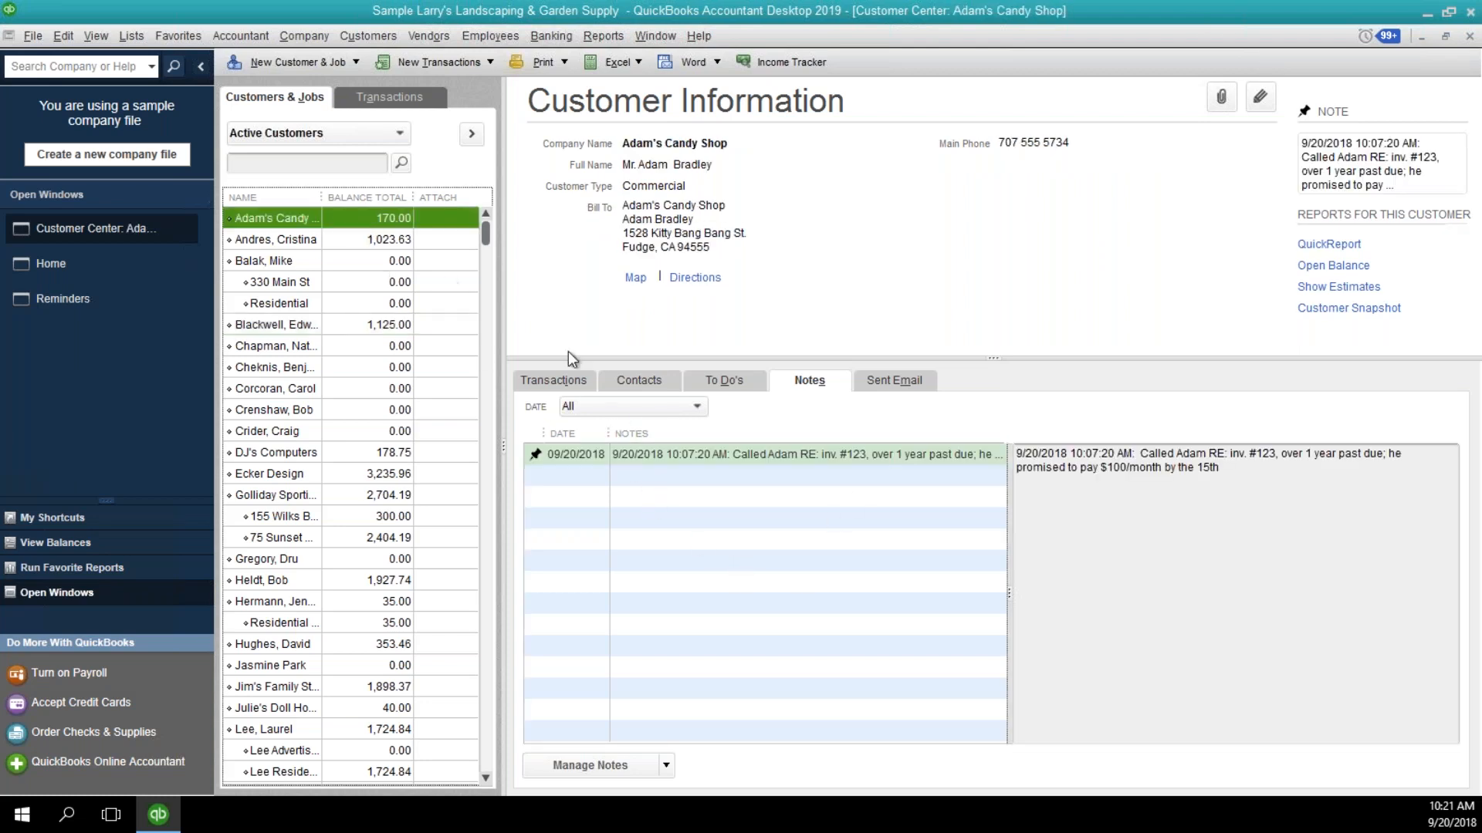
{"action": "left_click", "coordinate": [673, 460]}
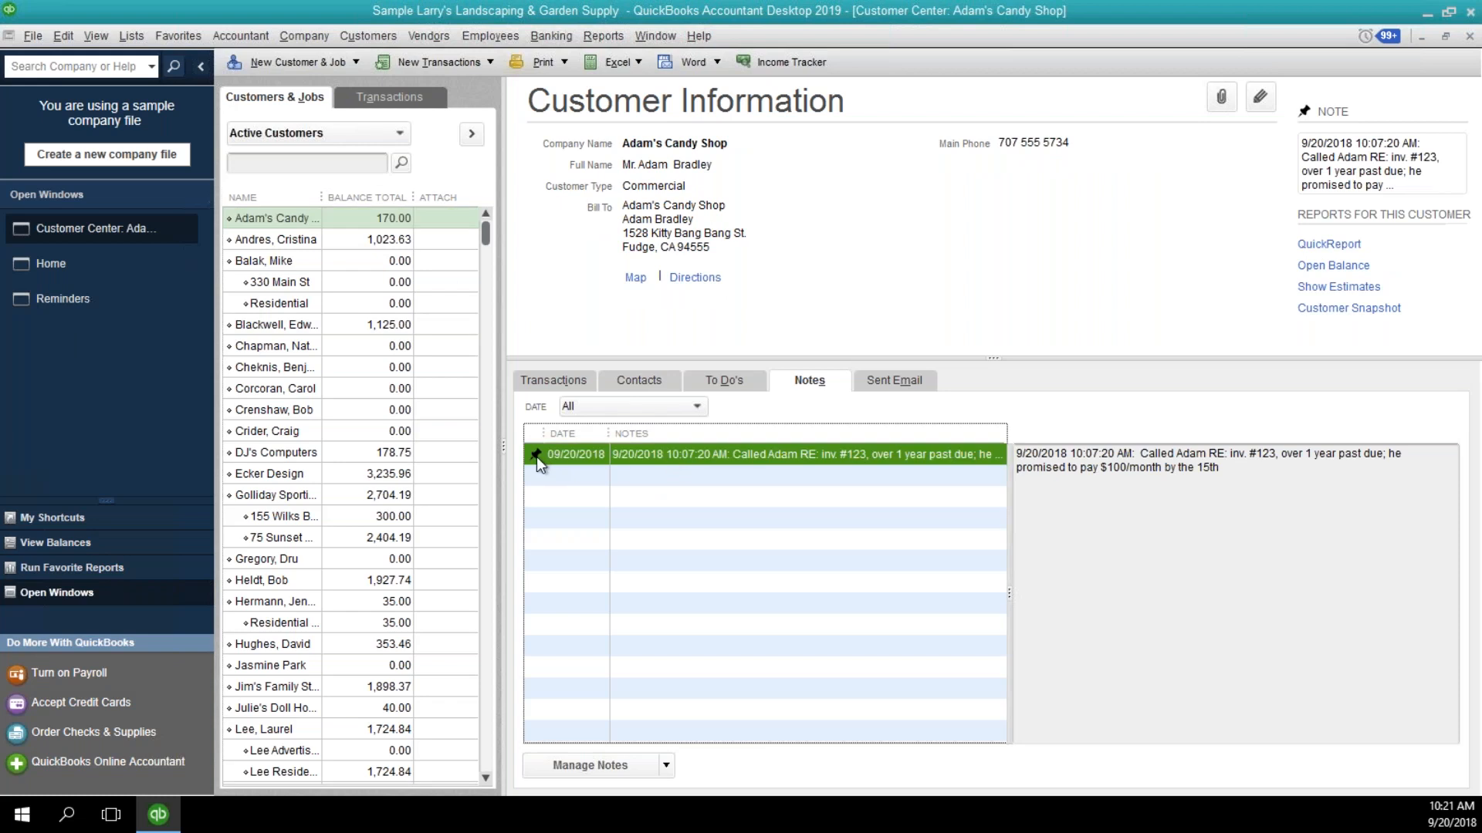
{"action": "left_click", "coordinate": [536, 456]}
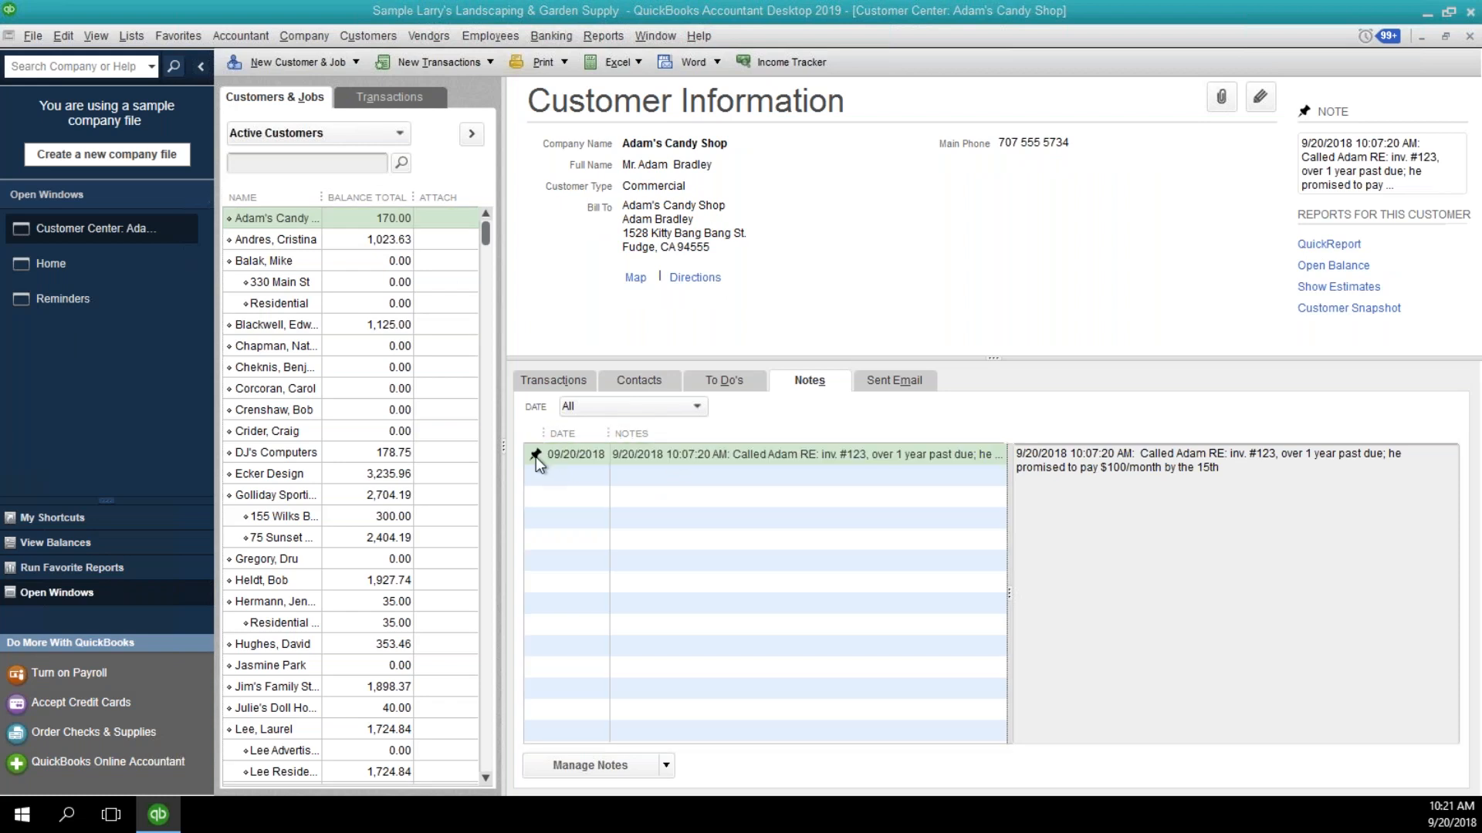
{"action": "left_click", "coordinate": [1460, 144]}
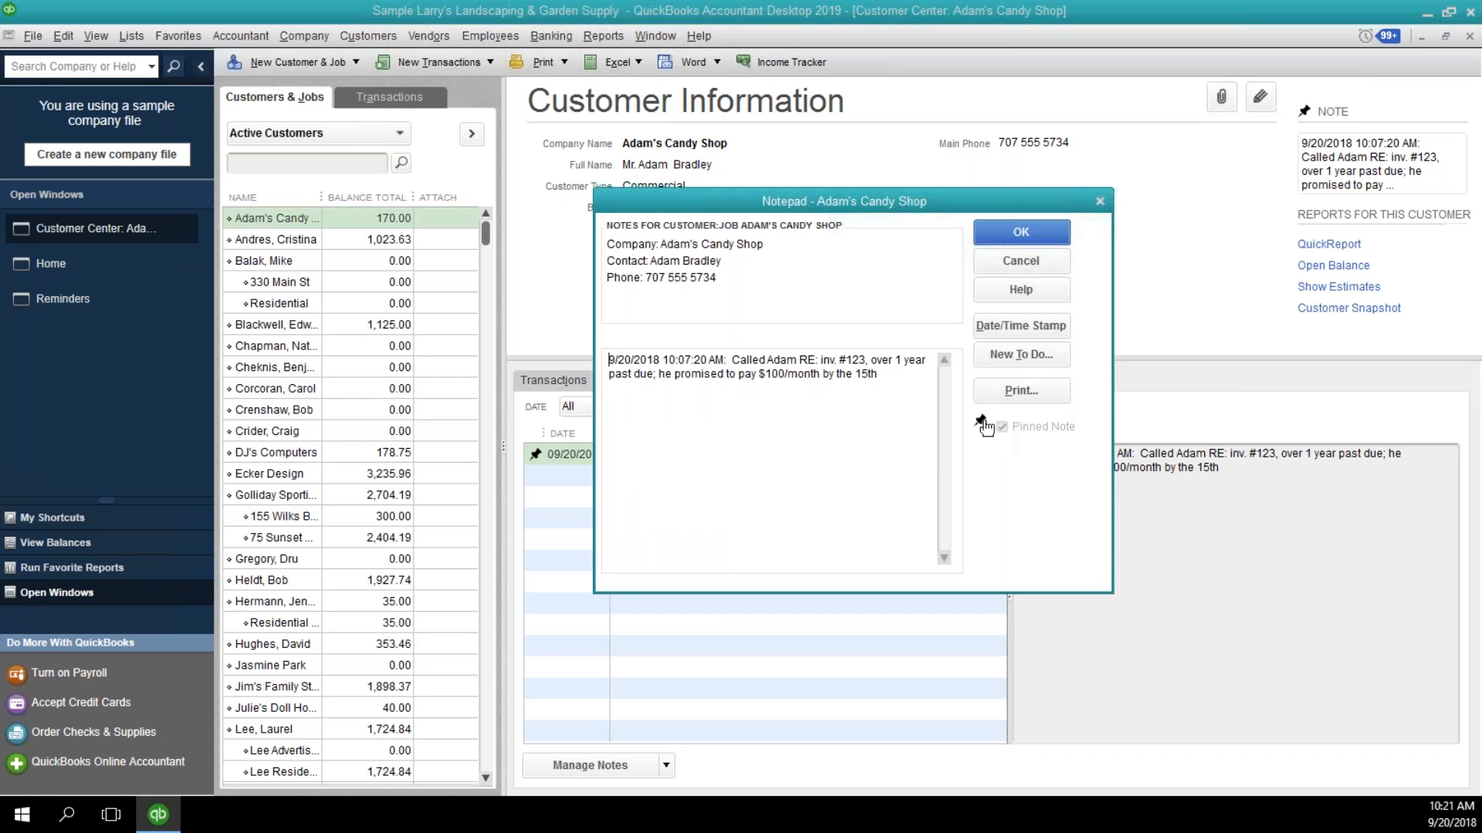
{"action": "left_click", "coordinate": [1021, 263]}
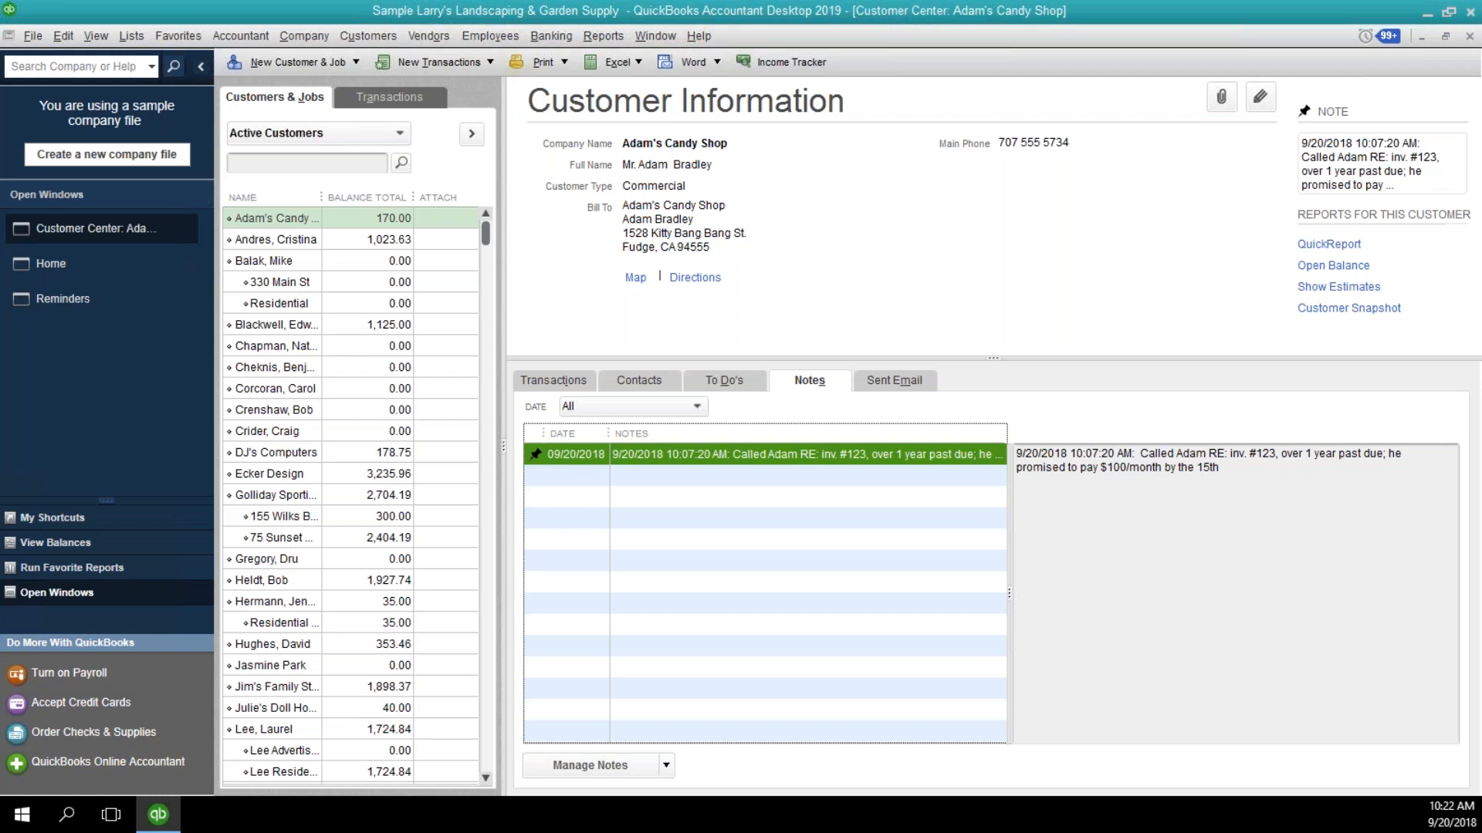
Leave the Customer Center, examine the Print Later option on the previous check record in Write Checks, and close that window.
{"action": "left_click", "coordinate": [1469, 37]}
{"action": "left_click", "coordinate": [1234, 532]}
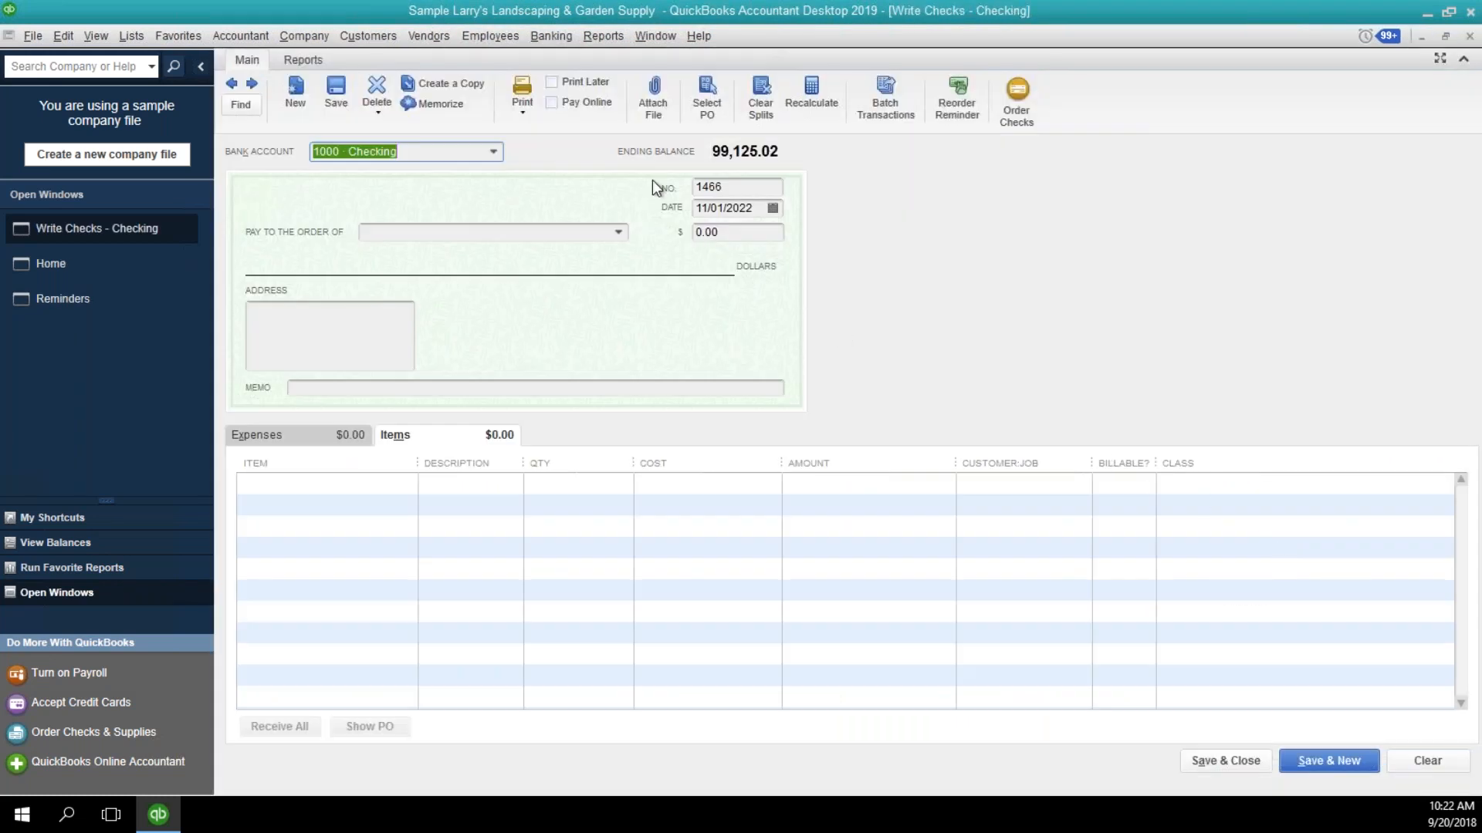
{"action": "left_click", "coordinate": [236, 85]}
{"action": "left_click", "coordinate": [551, 82]}
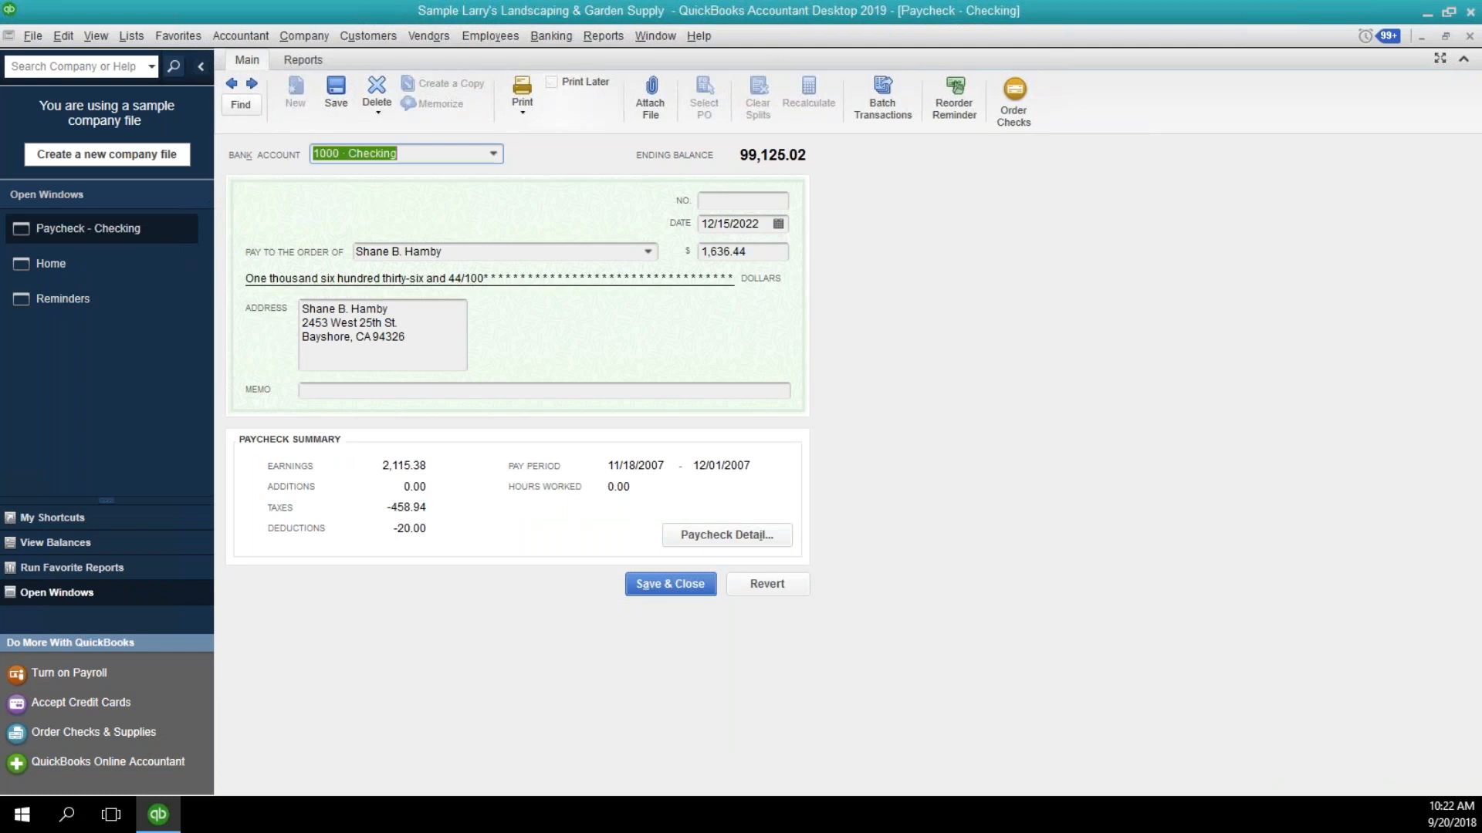
{"action": "left_click", "coordinate": [551, 82]}
{"action": "left_click", "coordinate": [551, 82]}
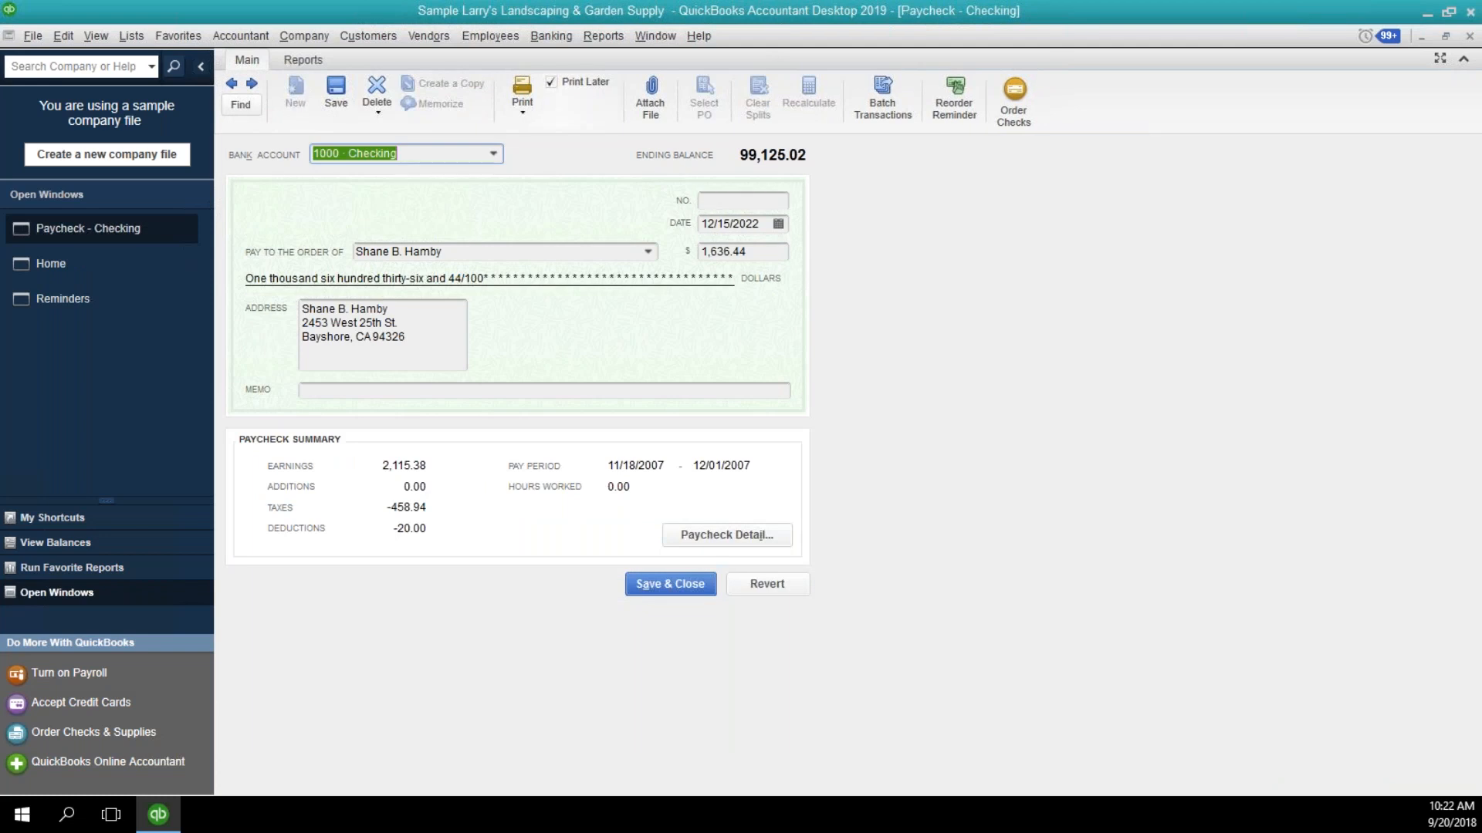
{"action": "left_click", "coordinate": [1470, 38]}
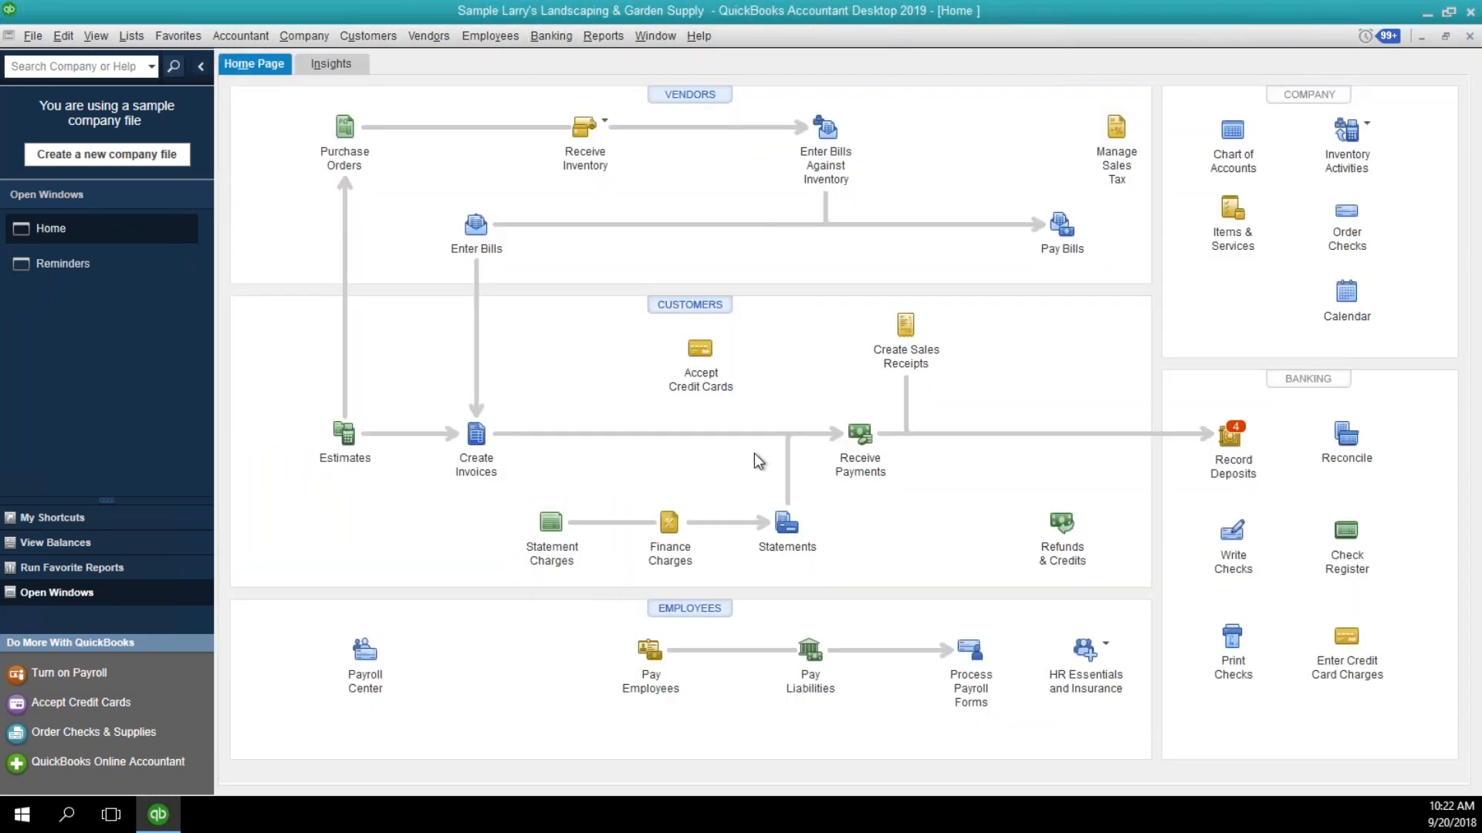
Examine the Print Later and Email Later options on a new blank invoice and close it.
{"action": "left_click", "coordinate": [484, 440]}
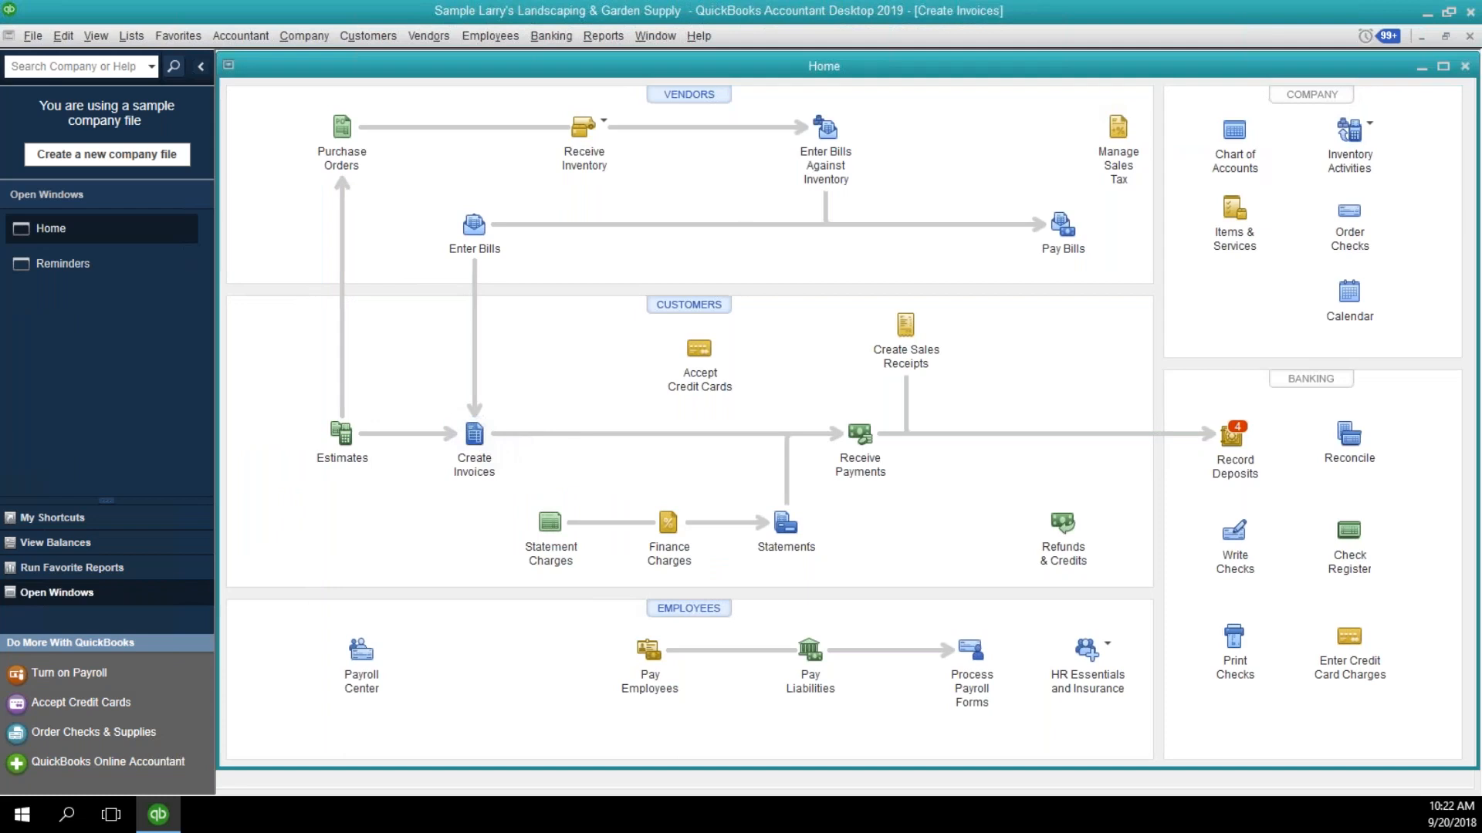
{"action": "left_click", "coordinate": [637, 85]}
{"action": "left_click", "coordinate": [637, 85]}
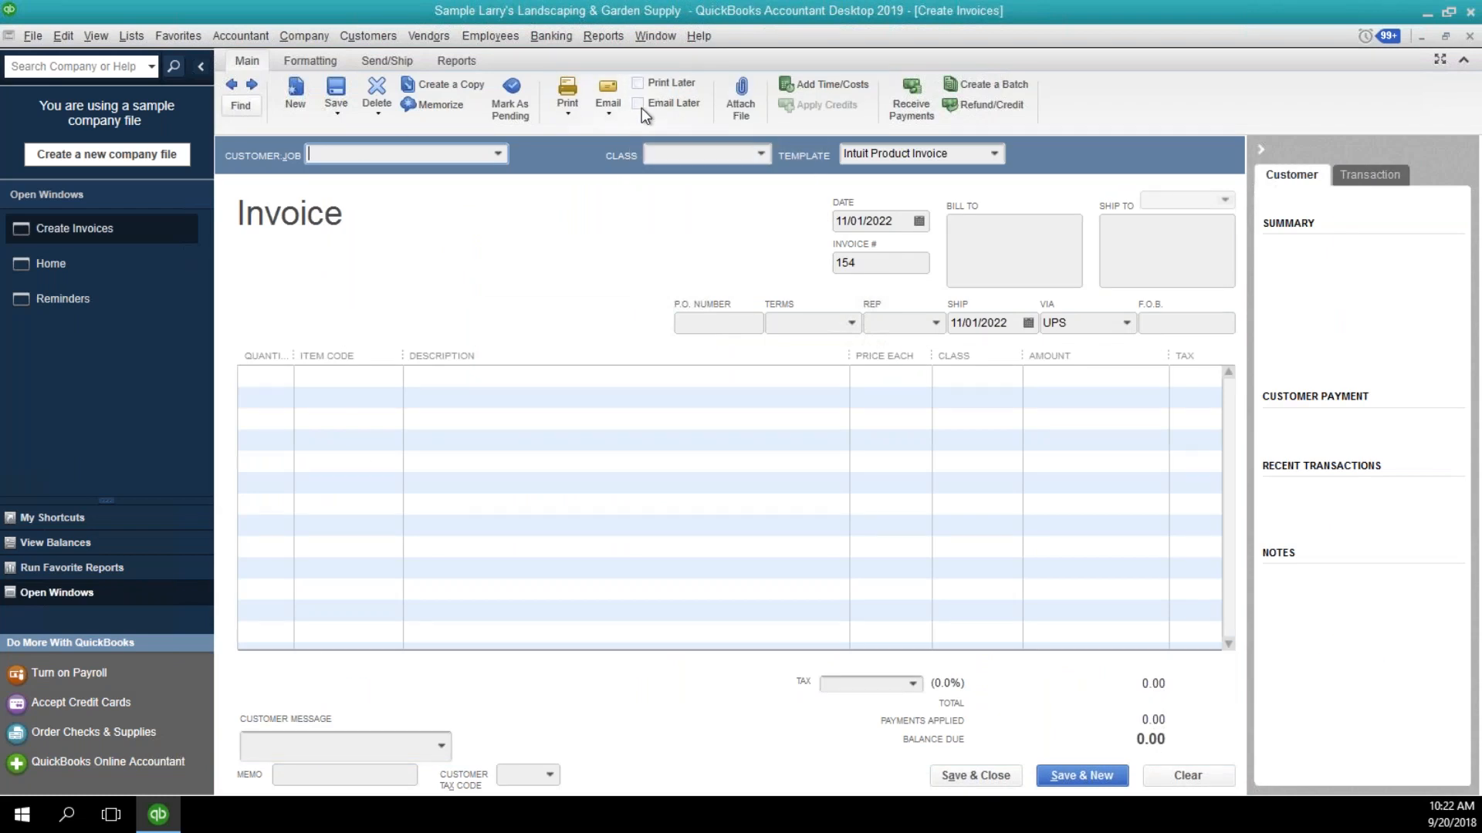
{"action": "left_click", "coordinate": [638, 103]}
{"action": "left_click", "coordinate": [1469, 39]}
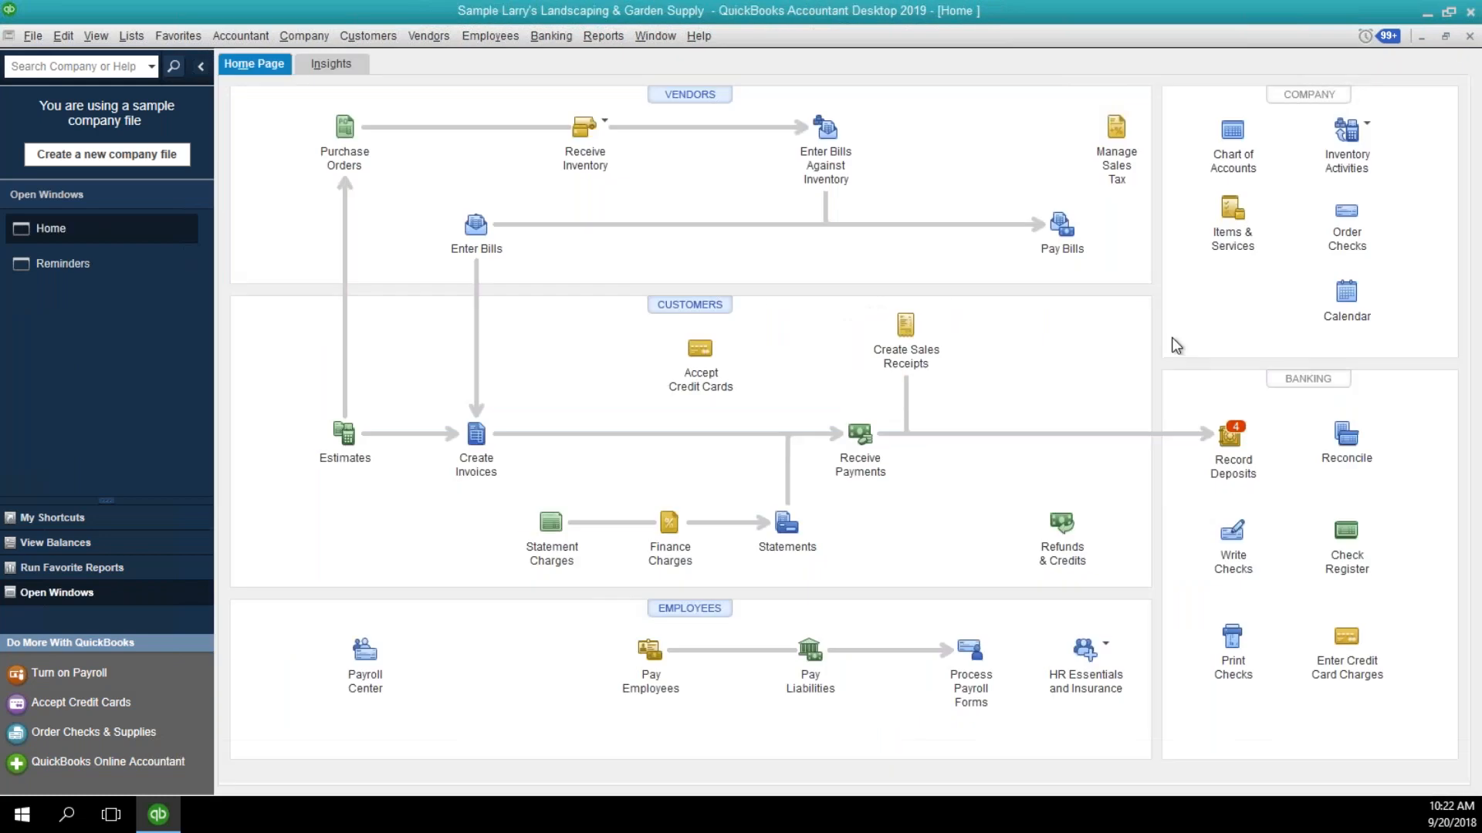
Try clearing the check number on a new blank check and close the check window.
{"action": "left_click", "coordinate": [1223, 557]}
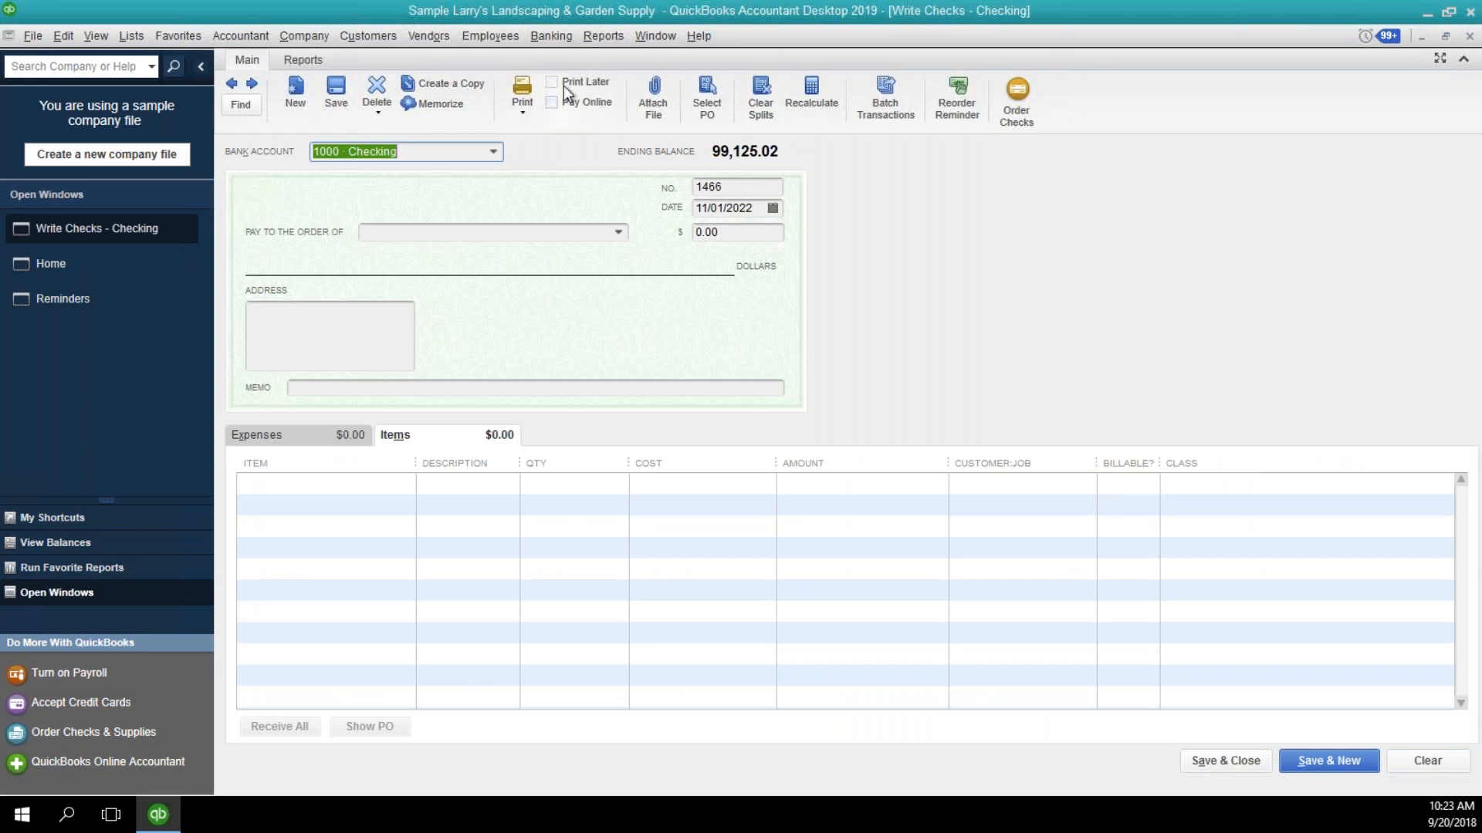
{"action": "key", "text": "Tab"}
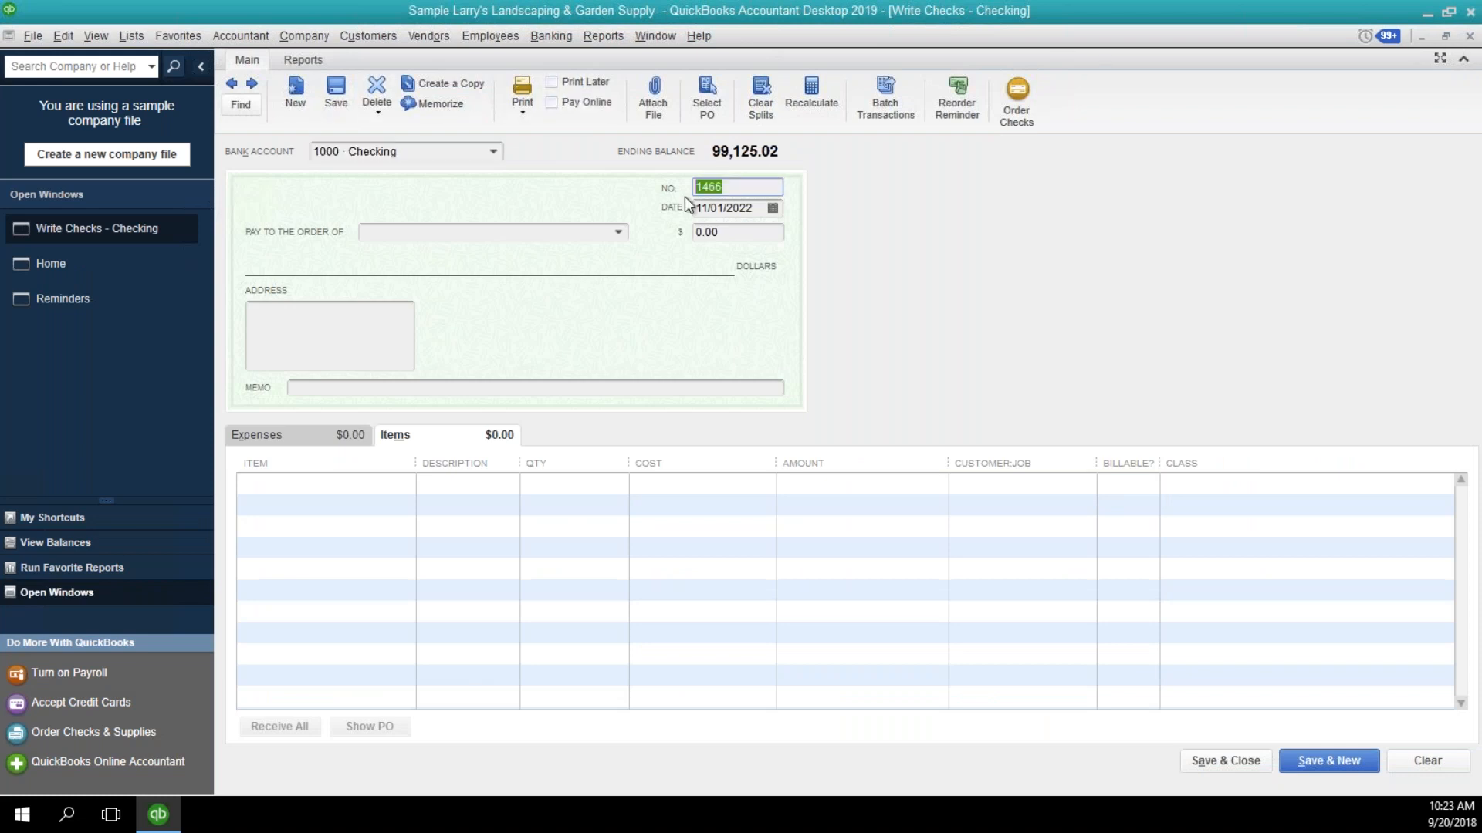
{"action": "key", "text": "Tab"}
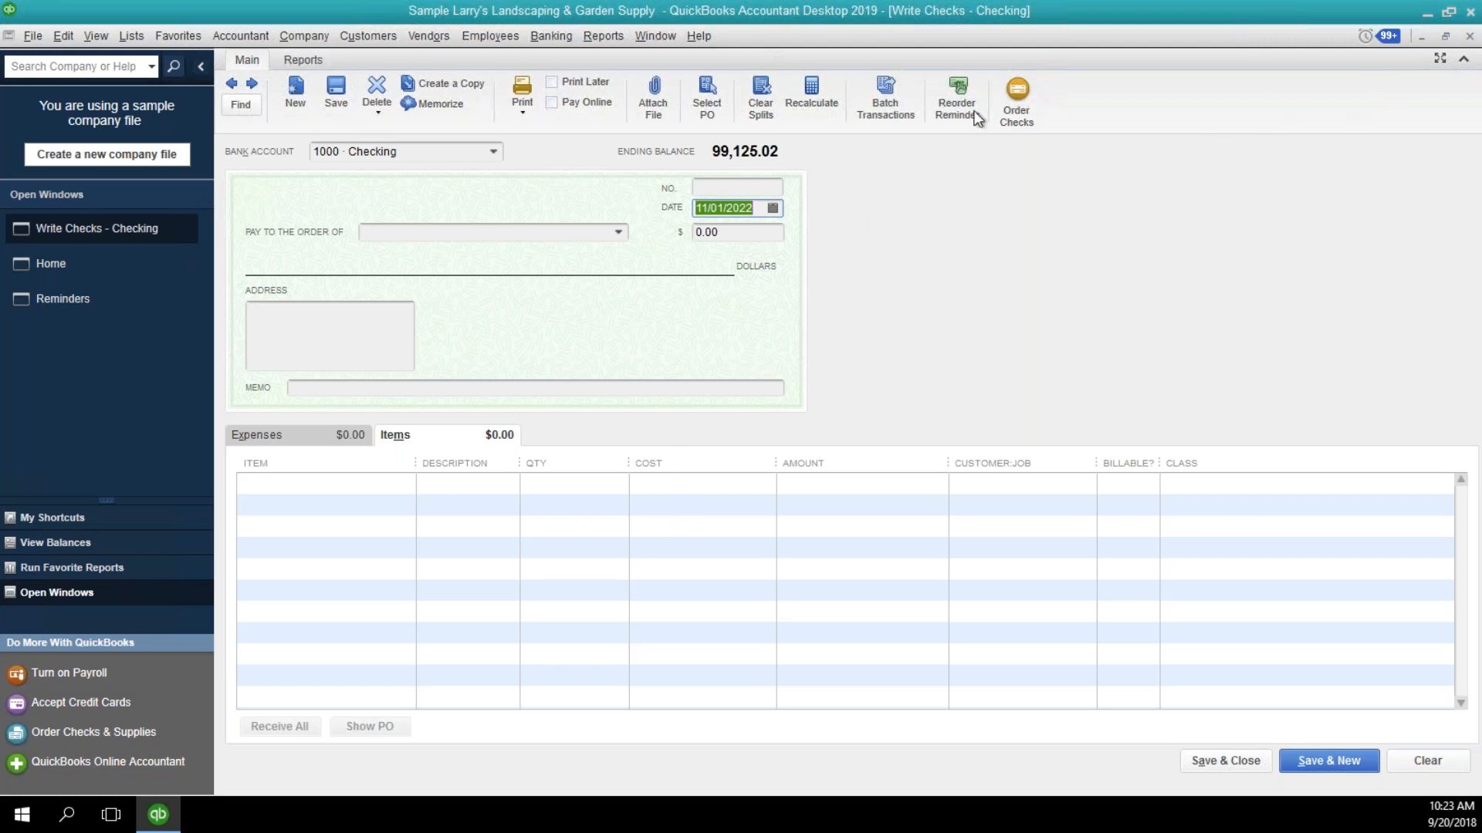
{"action": "left_click", "coordinate": [1469, 36]}
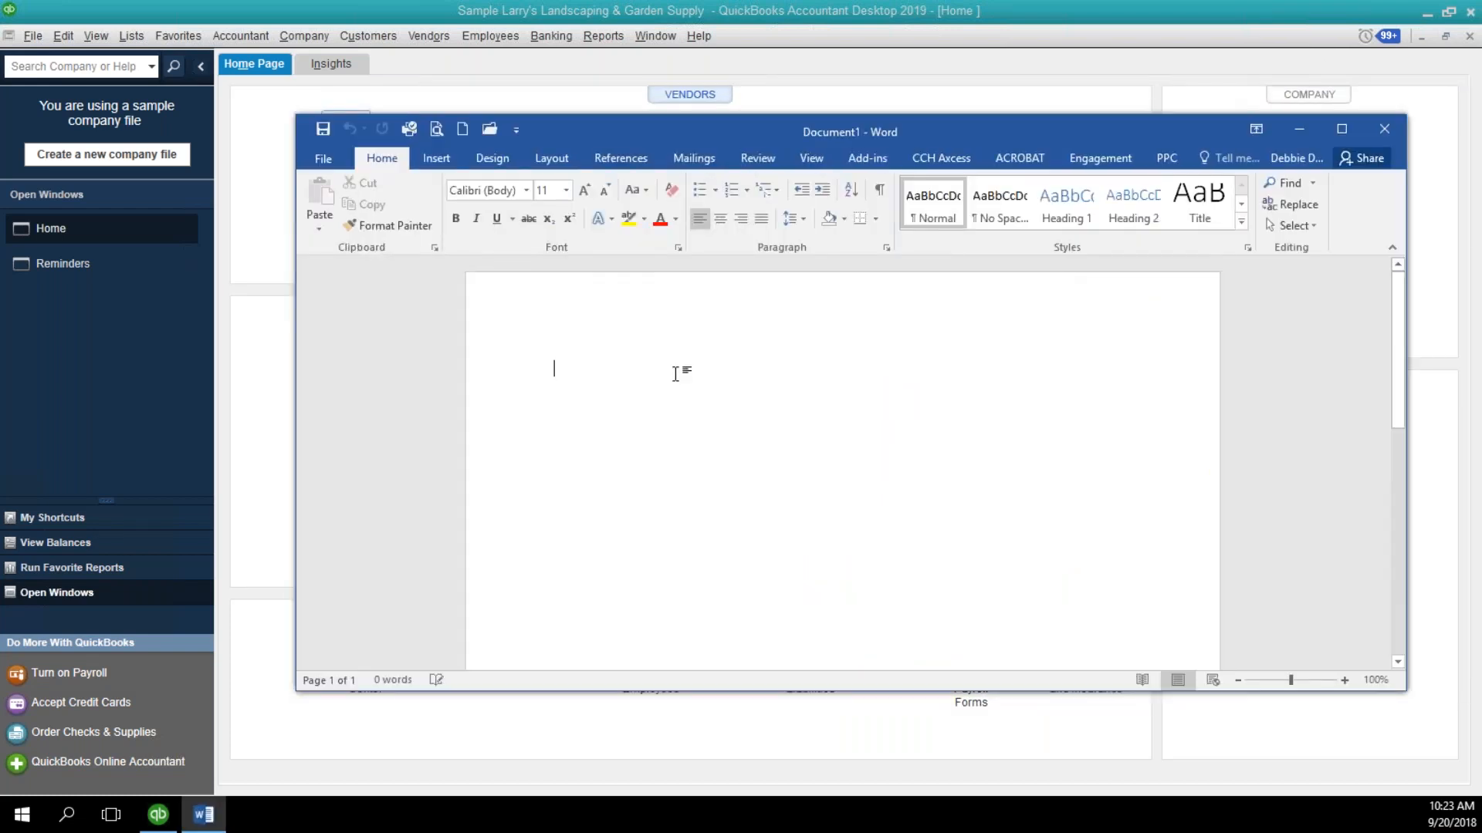
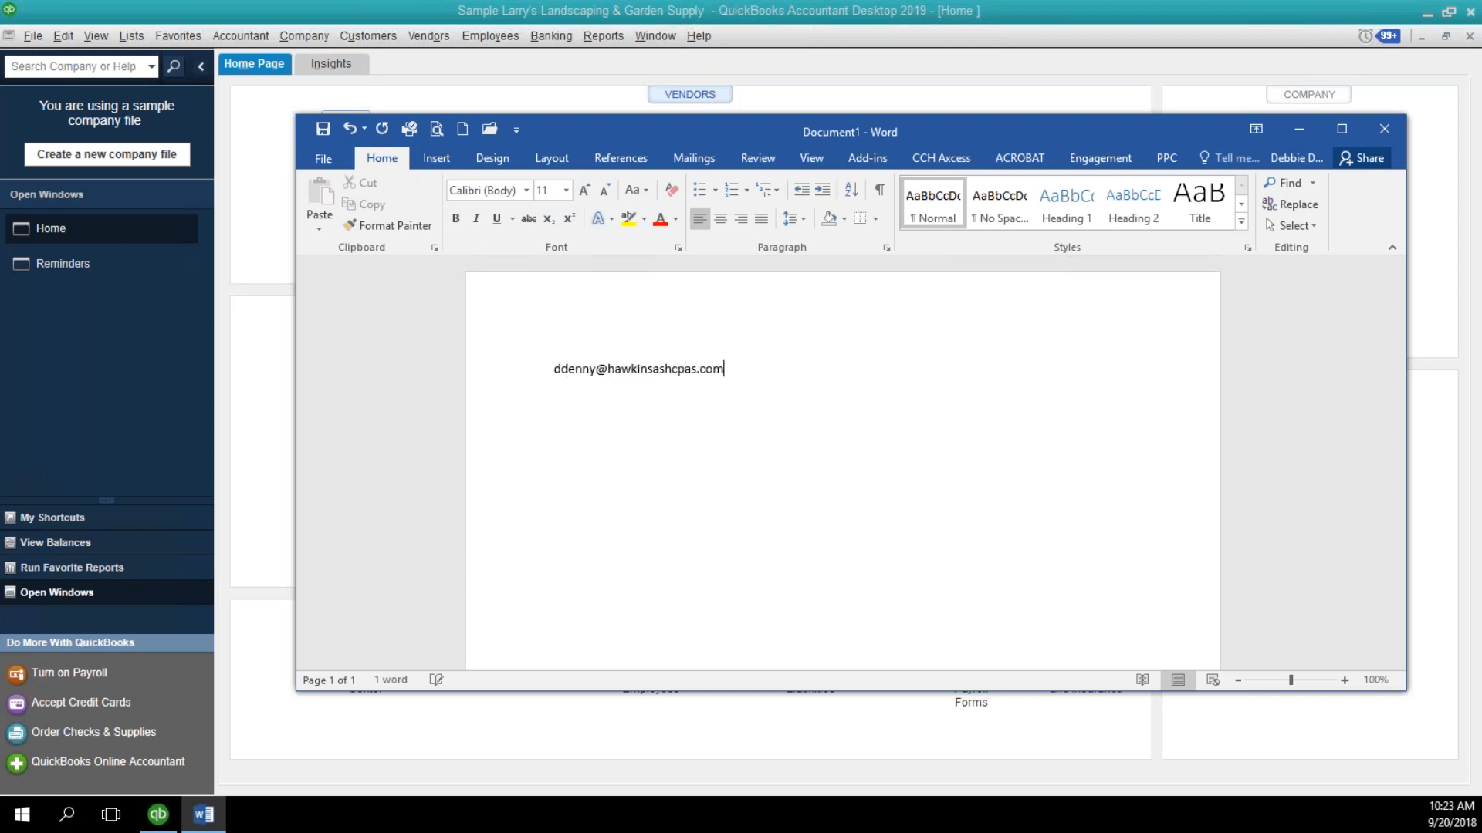
Enter the presenter's e-mail address in a blank Word document and set its font size to 24.
{"action": "left_click_drag", "start_coordinate": [569, 377], "coordinate": [748, 384]}
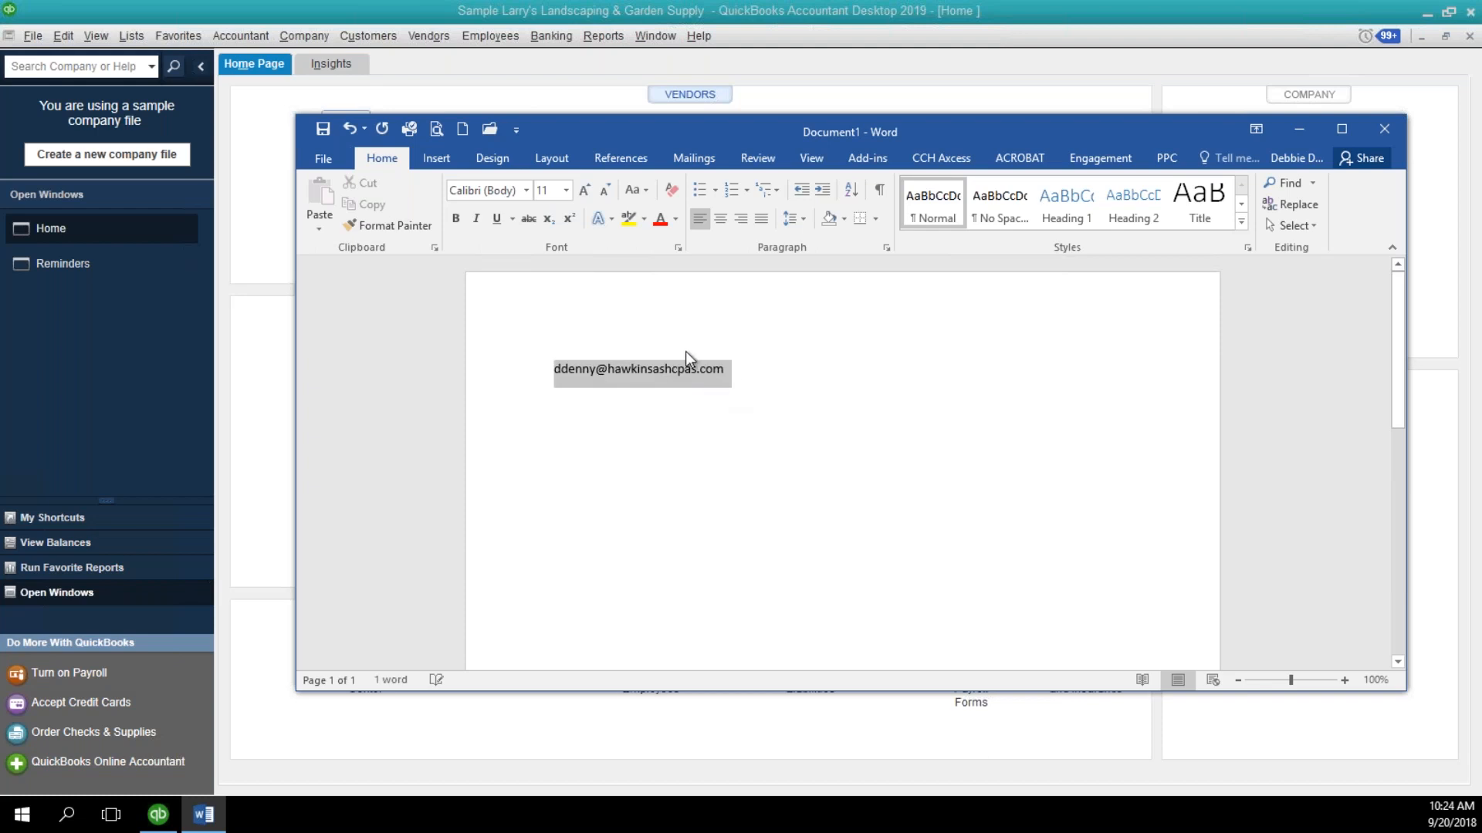
{"action": "left_click", "coordinate": [566, 191]}
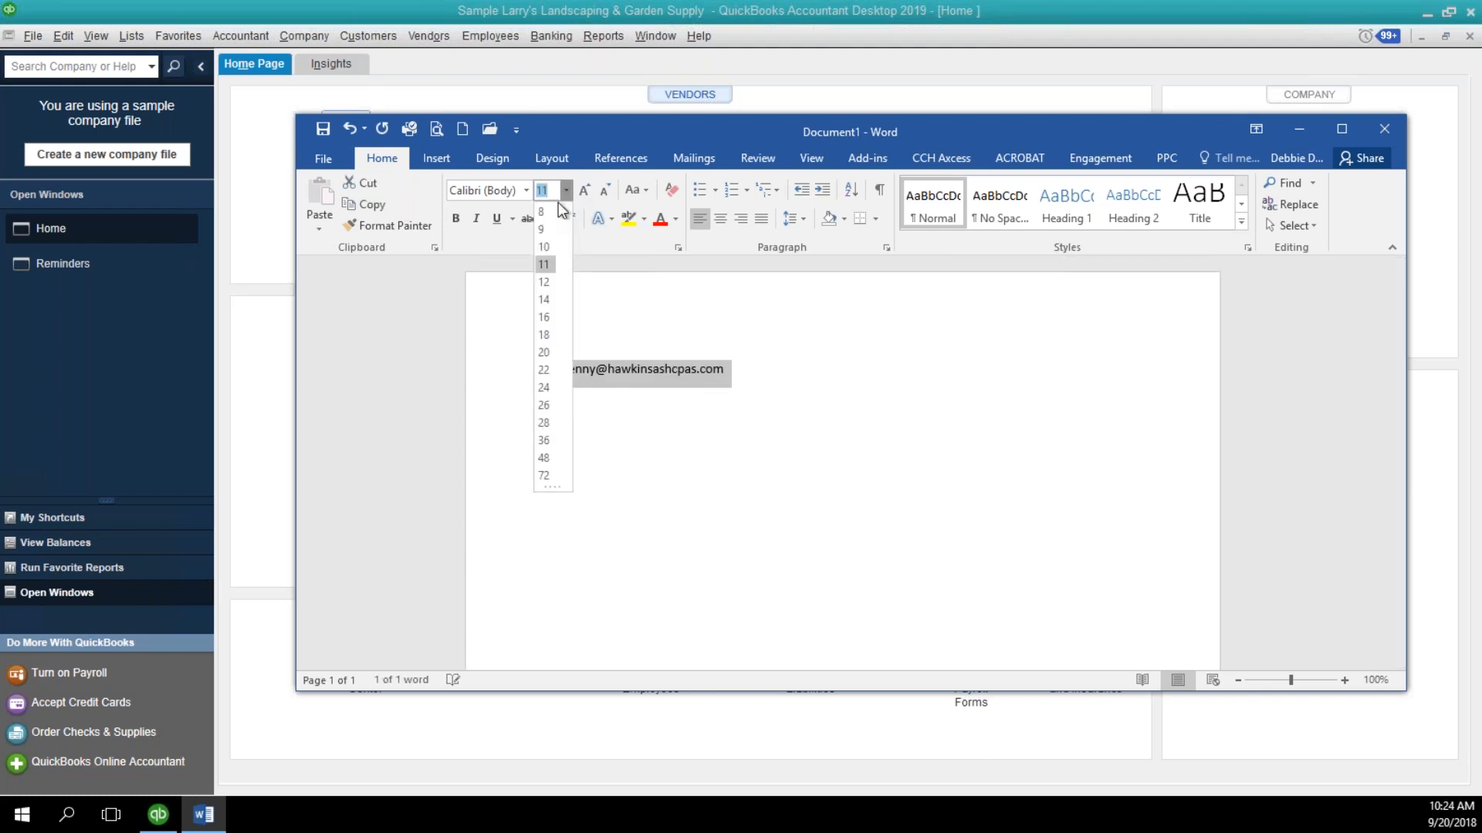
{"action": "left_click", "coordinate": [545, 388]}
{"action": "left_click", "coordinate": [930, 413]}
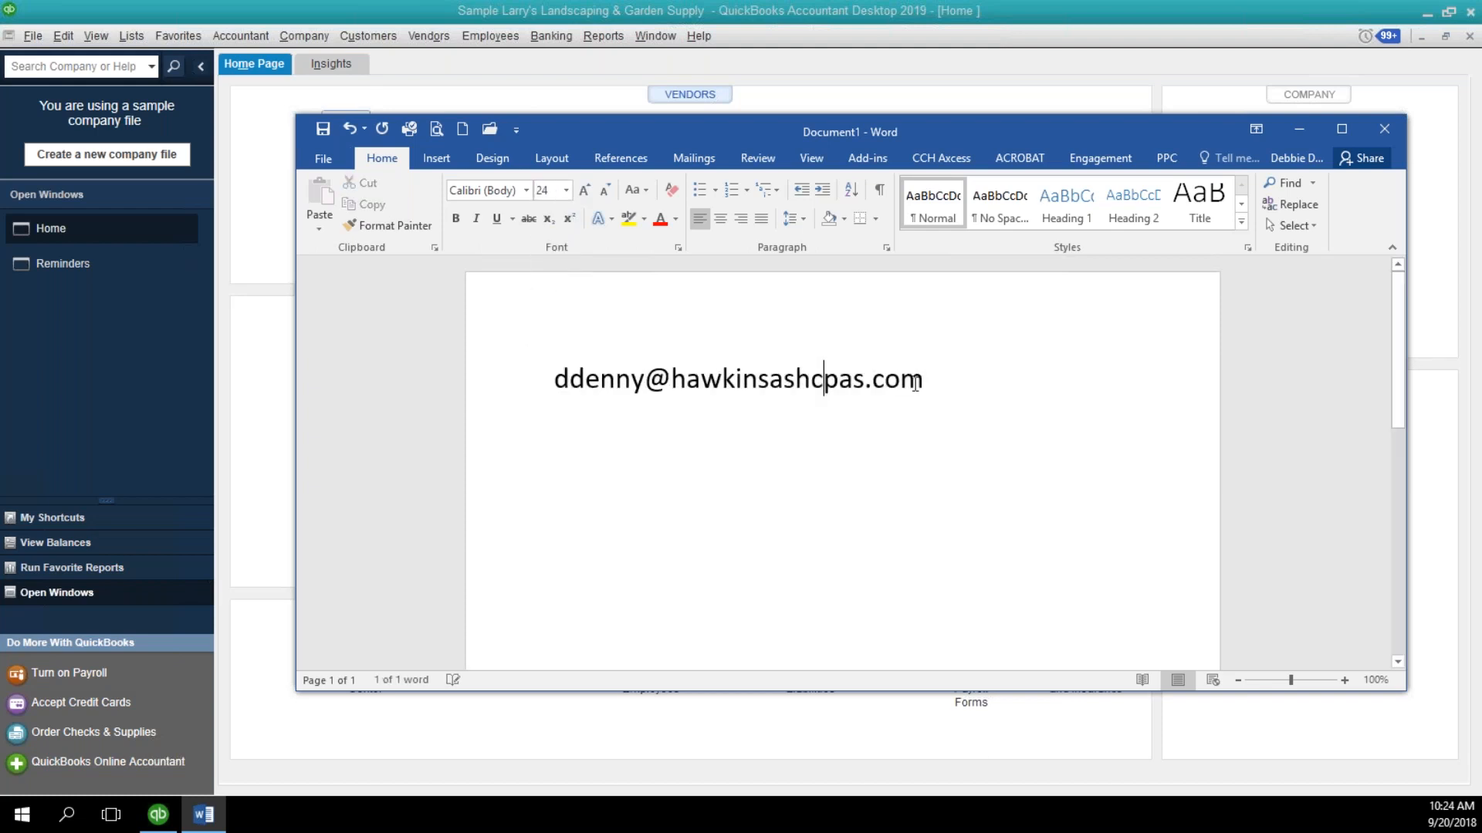
Turn the e-mail address into a link and add the presenter's phone number on the line below.
{"action": "key", "text": "Return"}
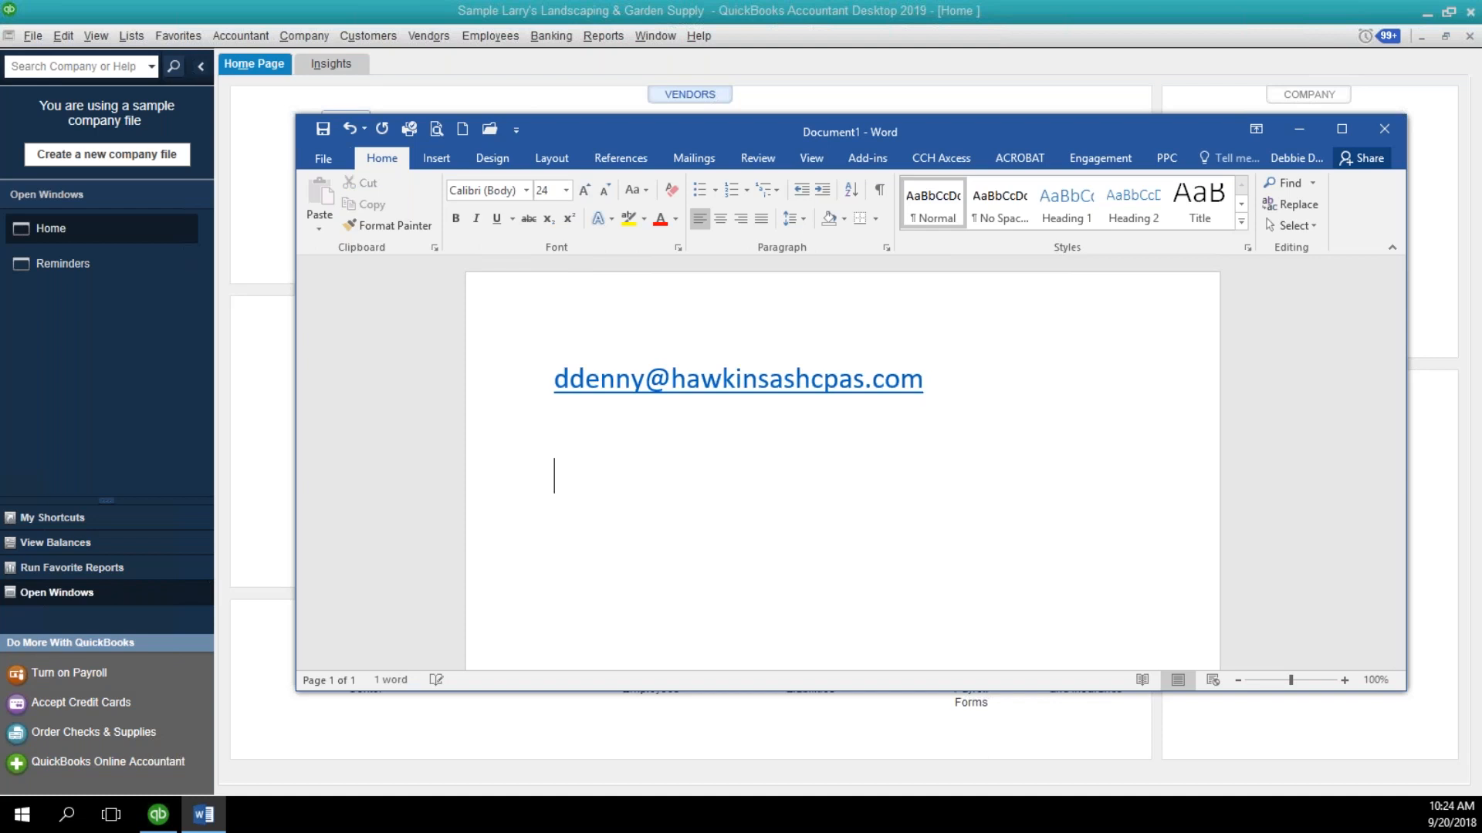
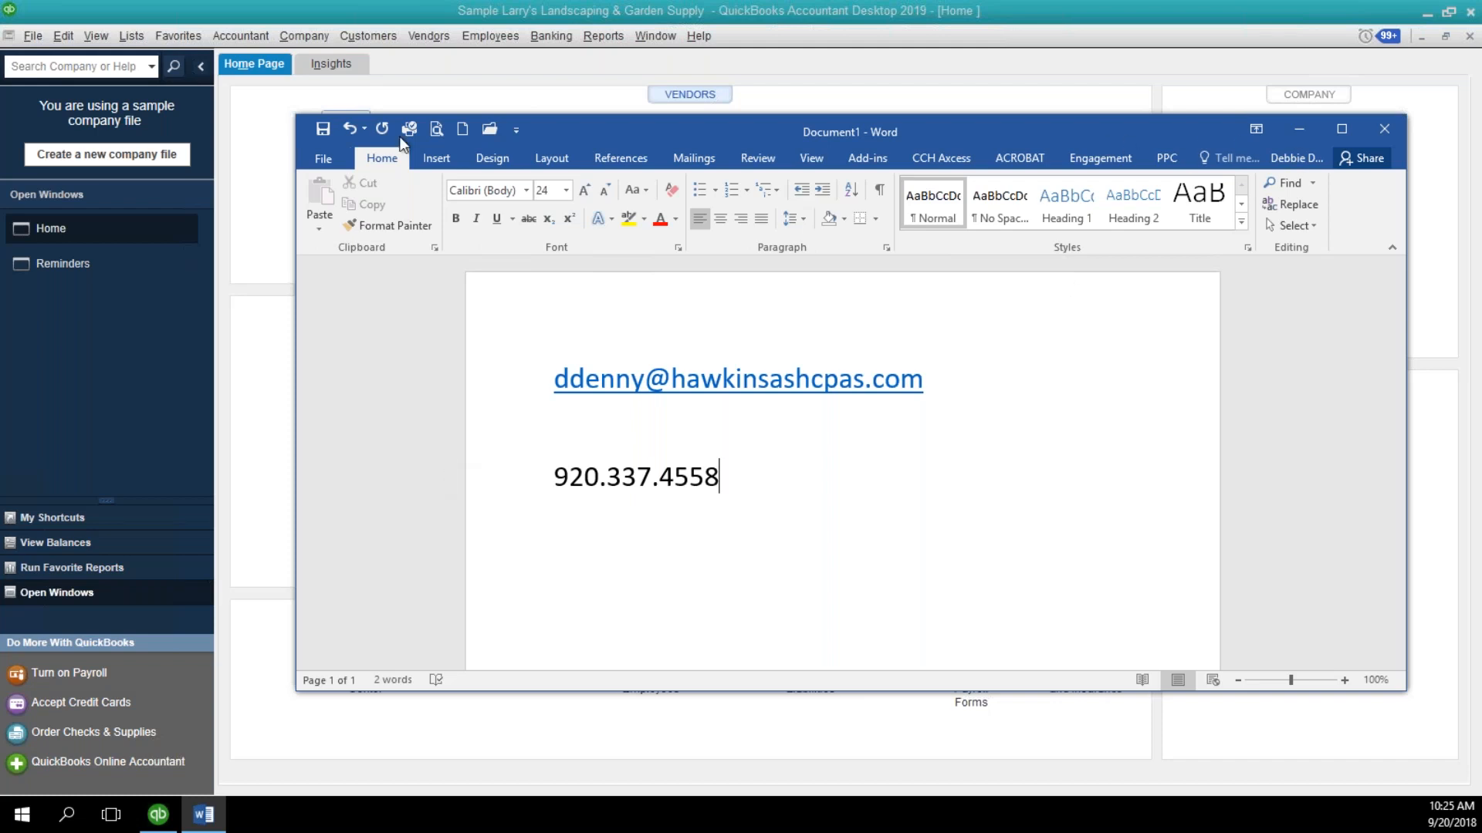
Switch back to QuickBooks and open the Batch Invoice window for creating batch invoices.
{"action": "left_click", "coordinate": [413, 94]}
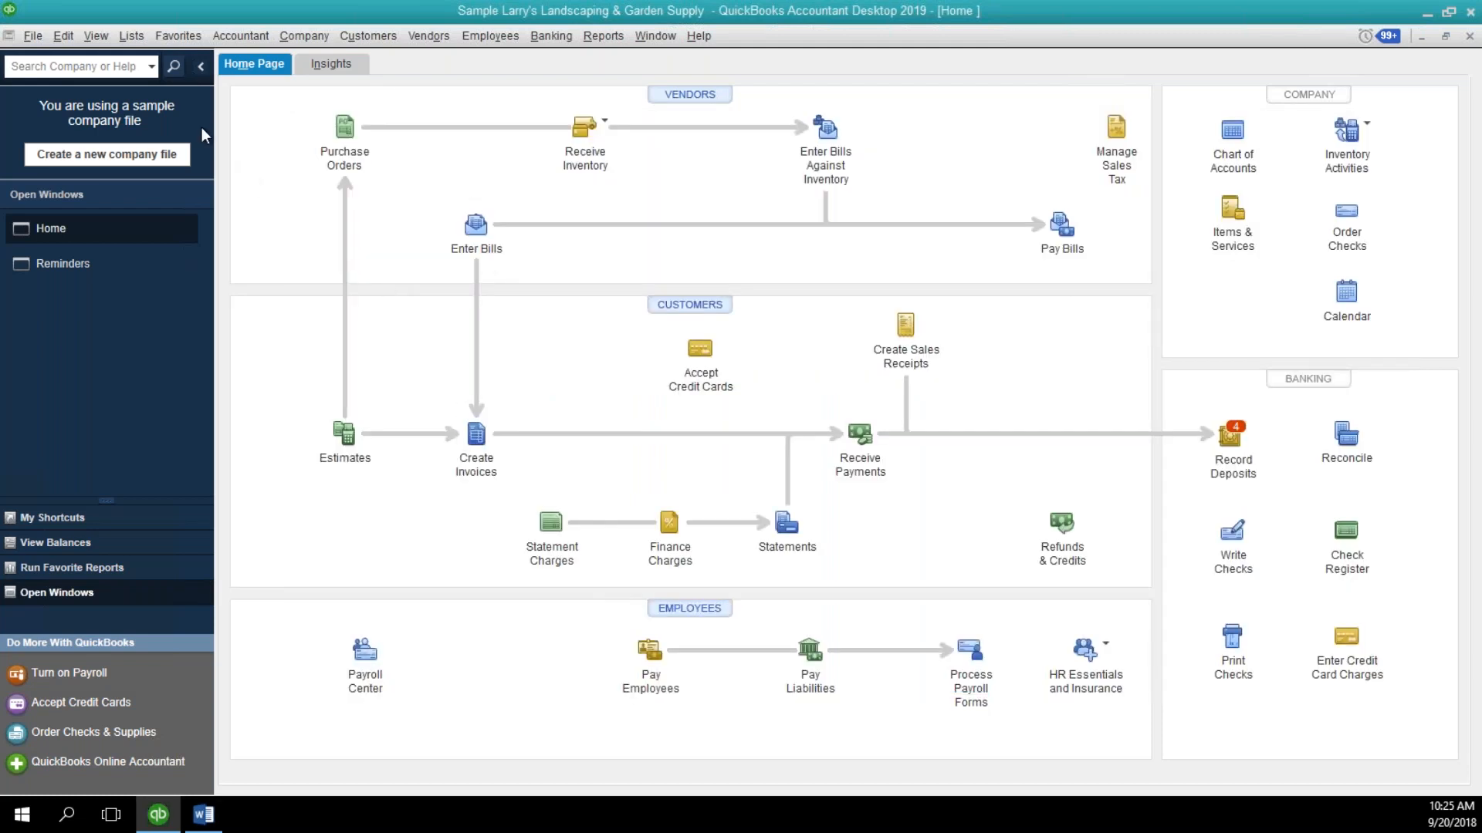
{"action": "left_click", "coordinate": [128, 37]}
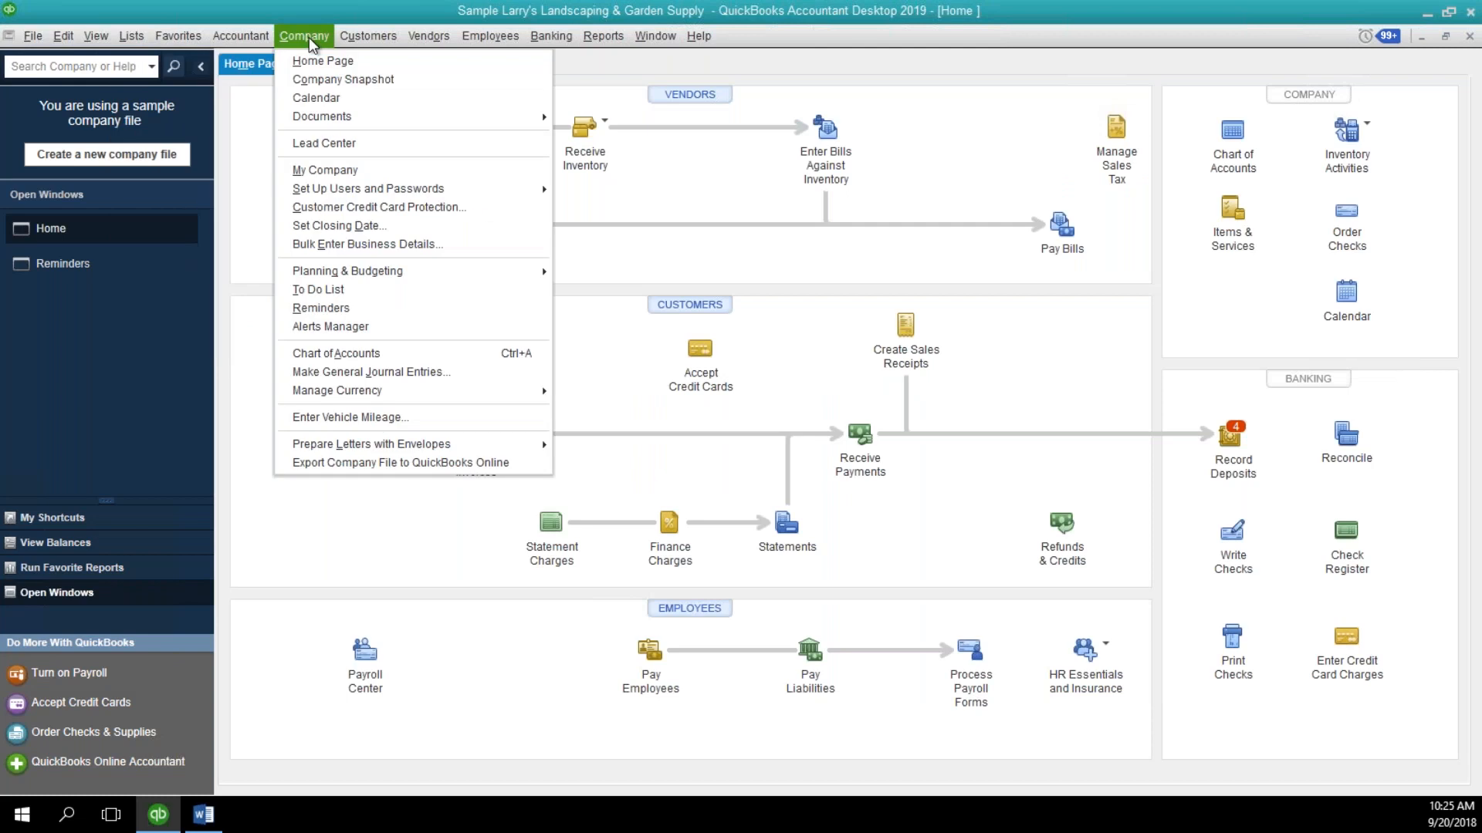
{"action": "left_click", "coordinate": [370, 37]}
{"action": "left_click", "coordinate": [370, 41]}
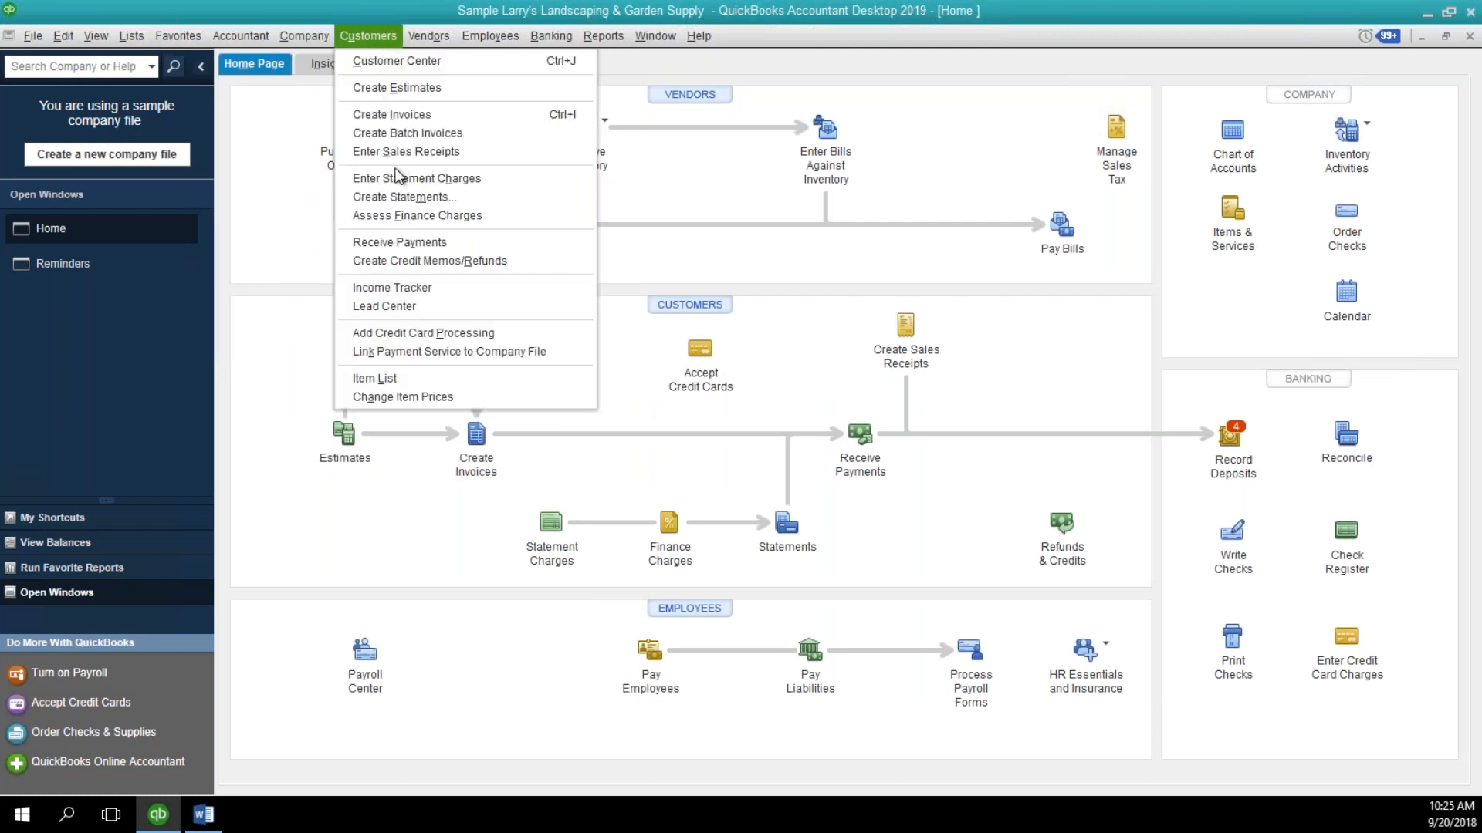
{"action": "left_click", "coordinate": [396, 133]}
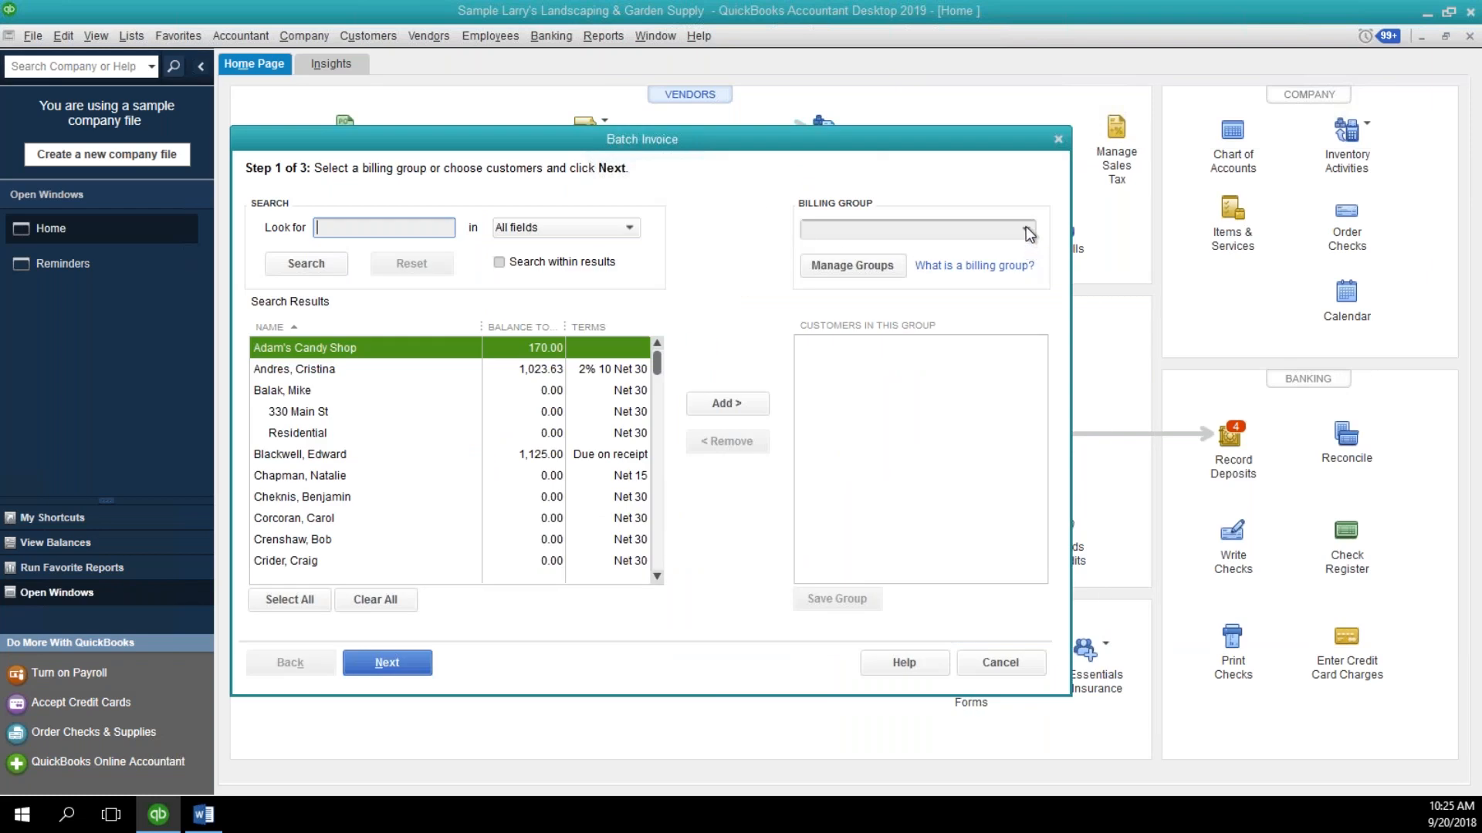
Select the Pest Control $50.00 billing group, remove the customer with Due on receipt terms from it, and save the group.
{"action": "left_click", "coordinate": [1027, 230]}
{"action": "left_click", "coordinate": [878, 298]}
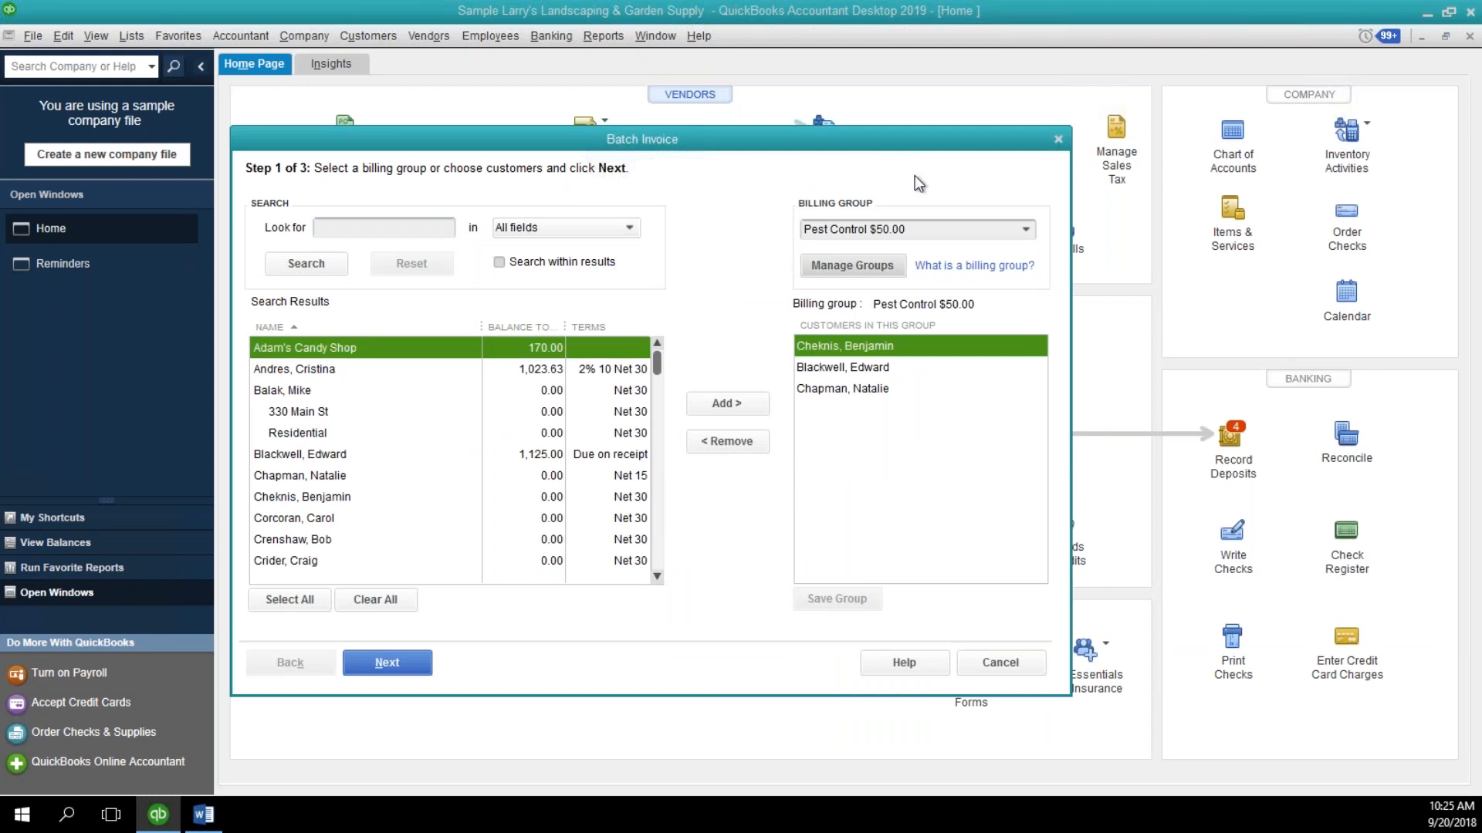
{"action": "left_click", "coordinate": [850, 368]}
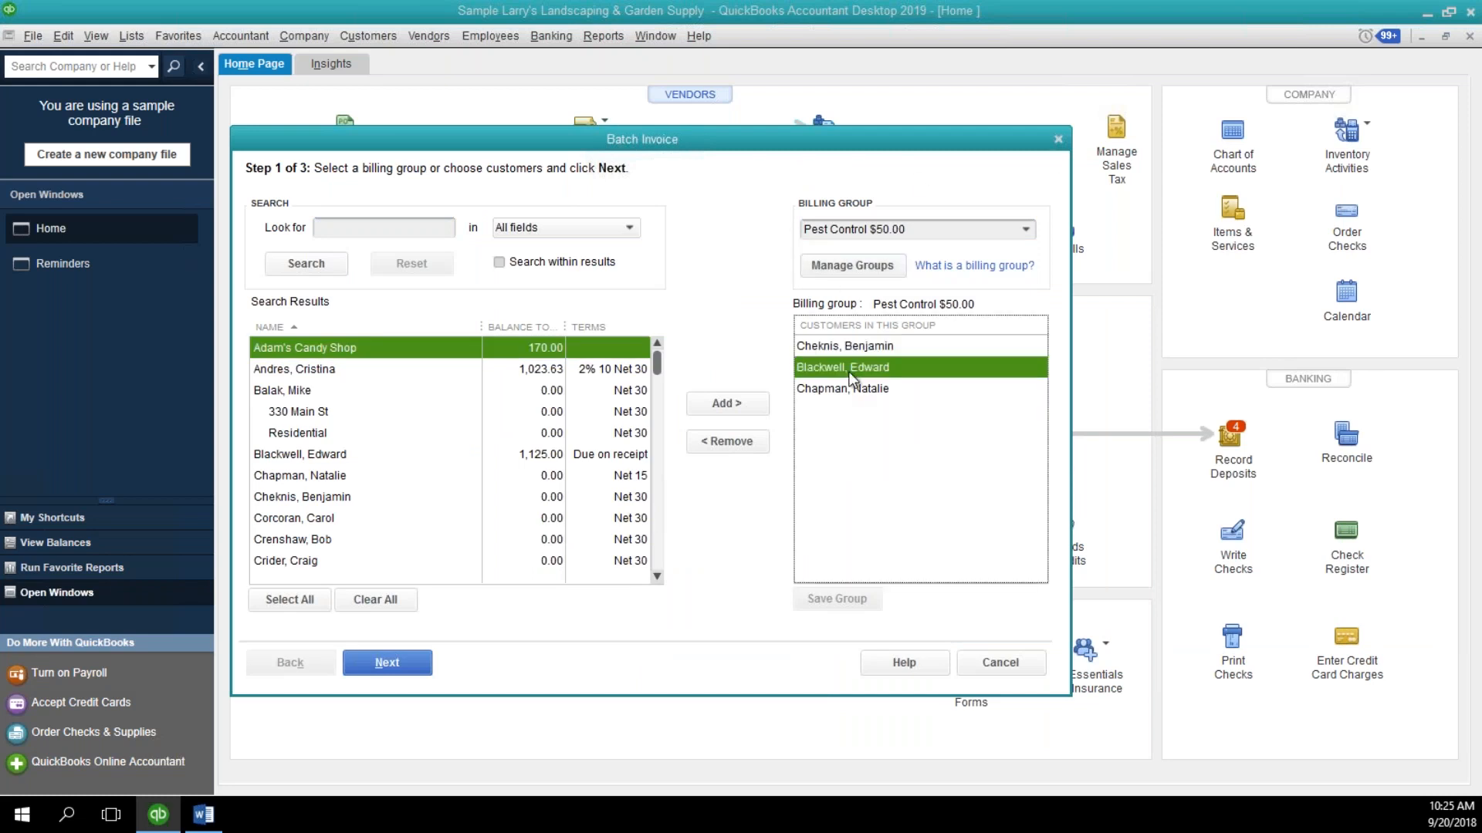
{"action": "left_click", "coordinate": [710, 446]}
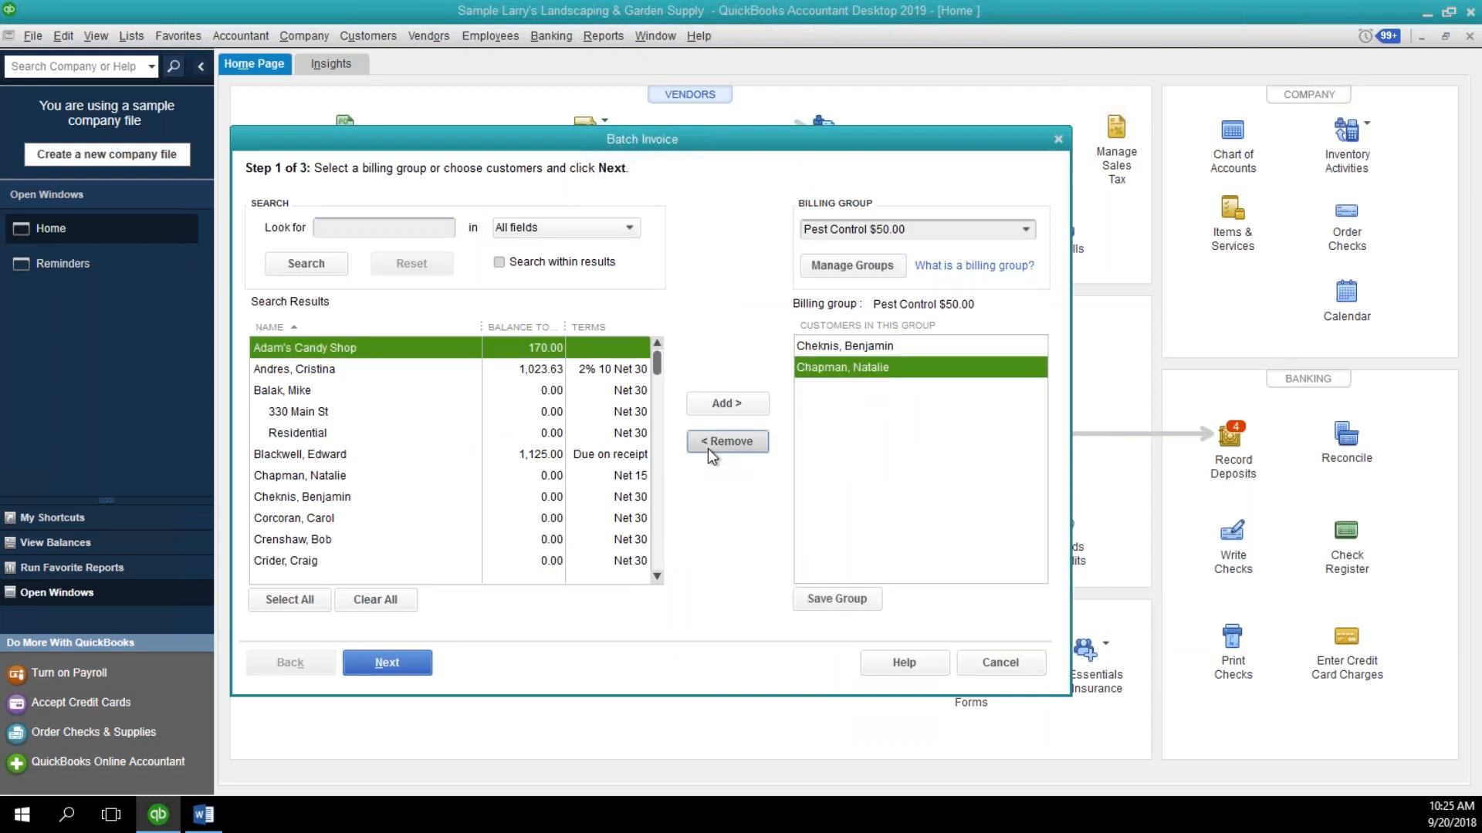
{"action": "left_click", "coordinate": [821, 600]}
Add the two Net 30 customers listed just above the last visible customer to the Pest Control $50.00 group and save it.
{"action": "left_click", "coordinate": [610, 518]}
{"action": "left_click", "coordinate": [708, 403]}
{"action": "left_click", "coordinate": [646, 539]}
{"action": "left_click", "coordinate": [721, 402]}
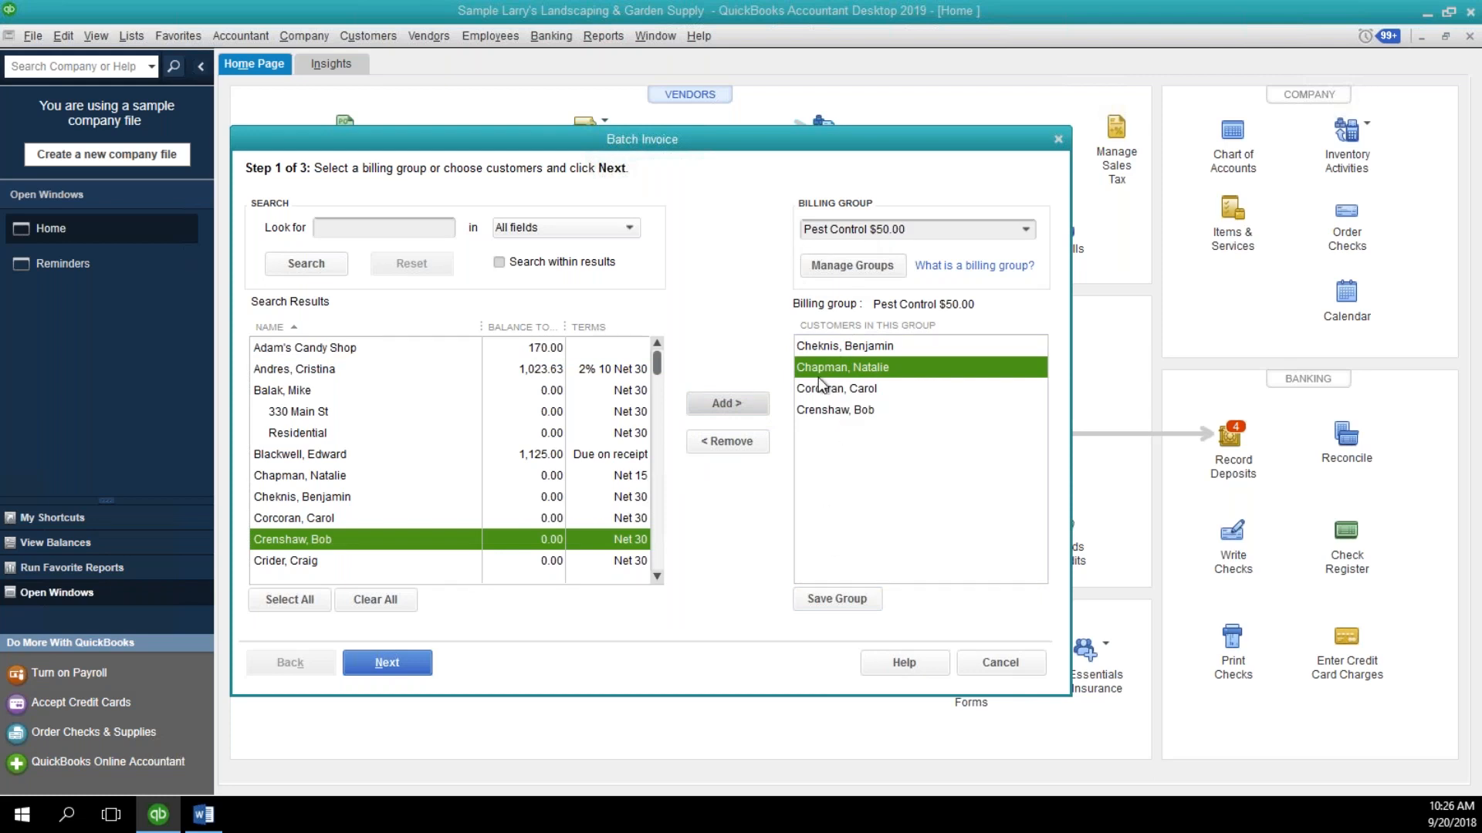
{"action": "left_click", "coordinate": [820, 609]}
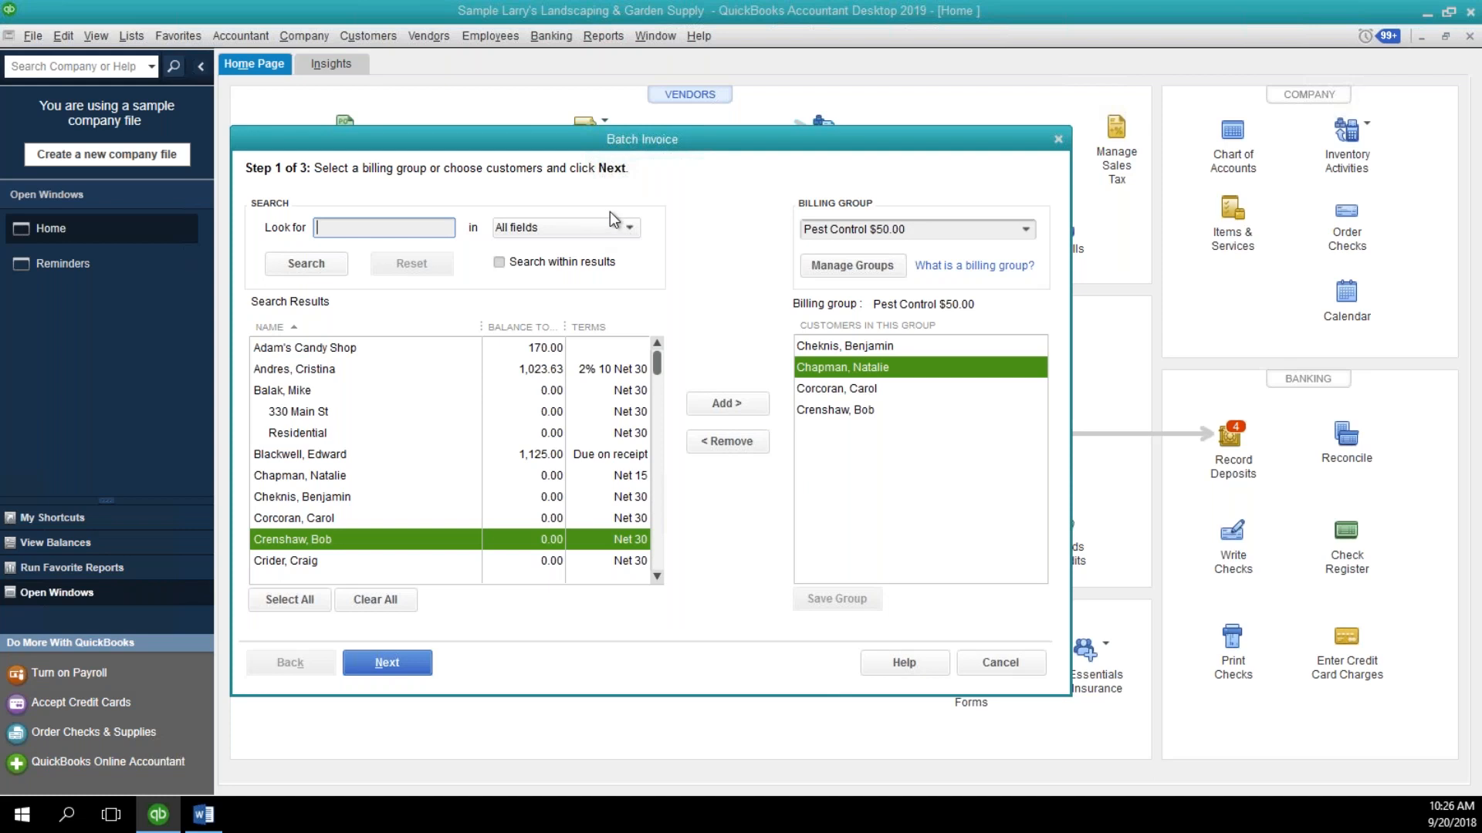
Examine the fields available for the customer search and look through the list of customers.
{"action": "left_click", "coordinate": [579, 228]}
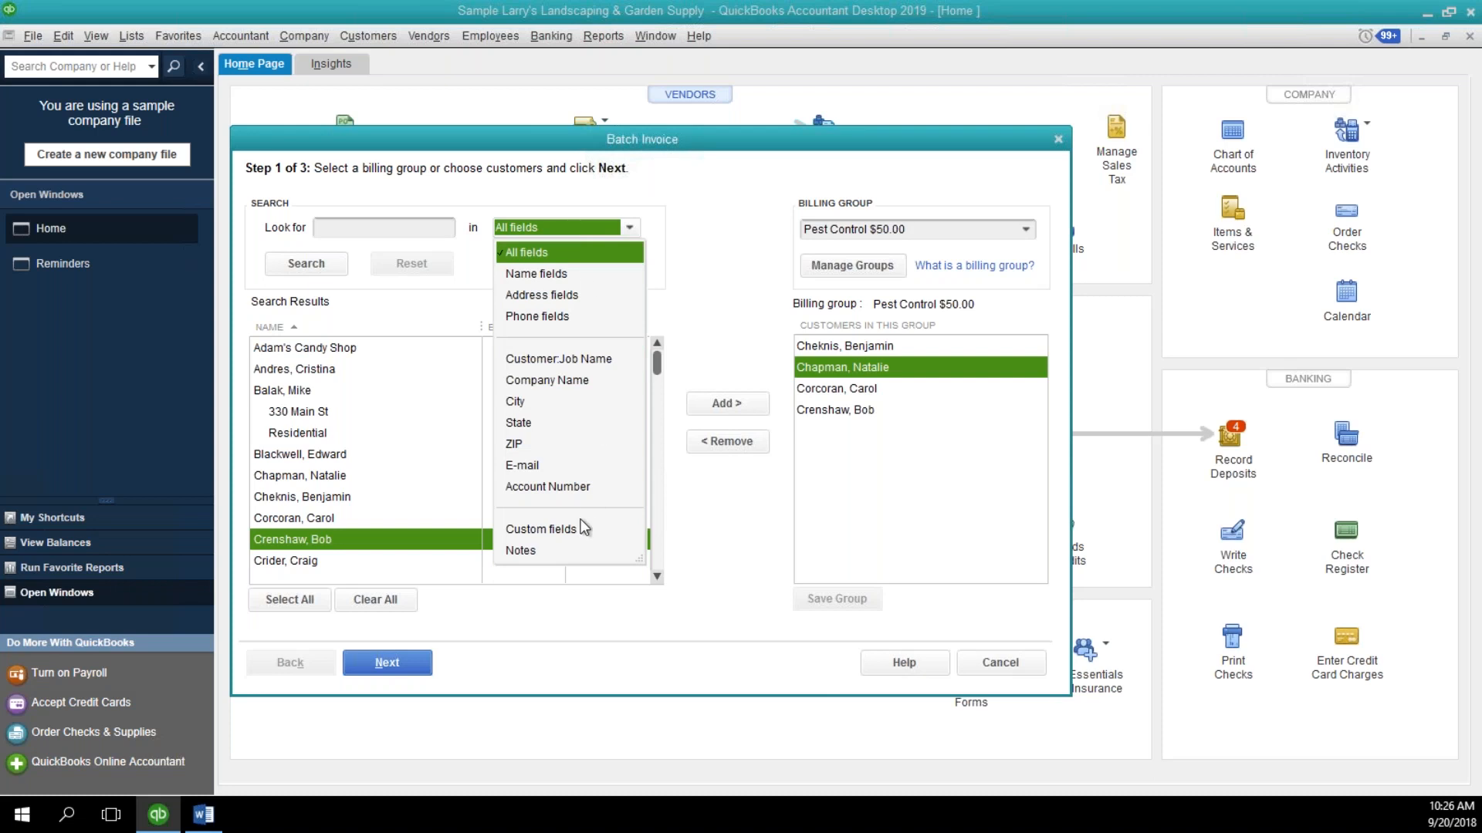
{"action": "left_click", "coordinate": [683, 277]}
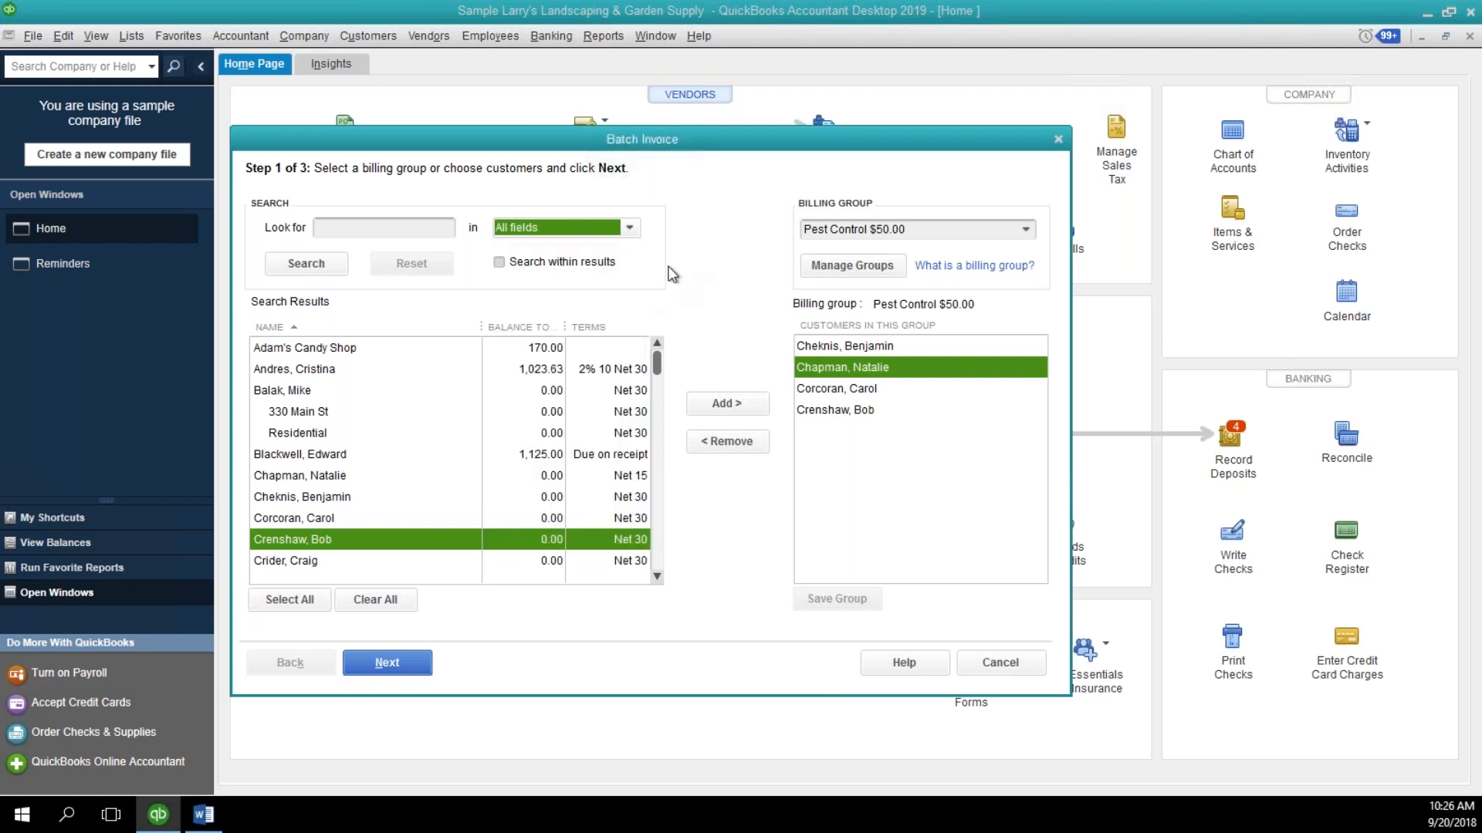
{"action": "left_click", "coordinate": [629, 230]}
{"action": "left_click", "coordinate": [628, 229]}
{"action": "left_click", "coordinate": [399, 234]}
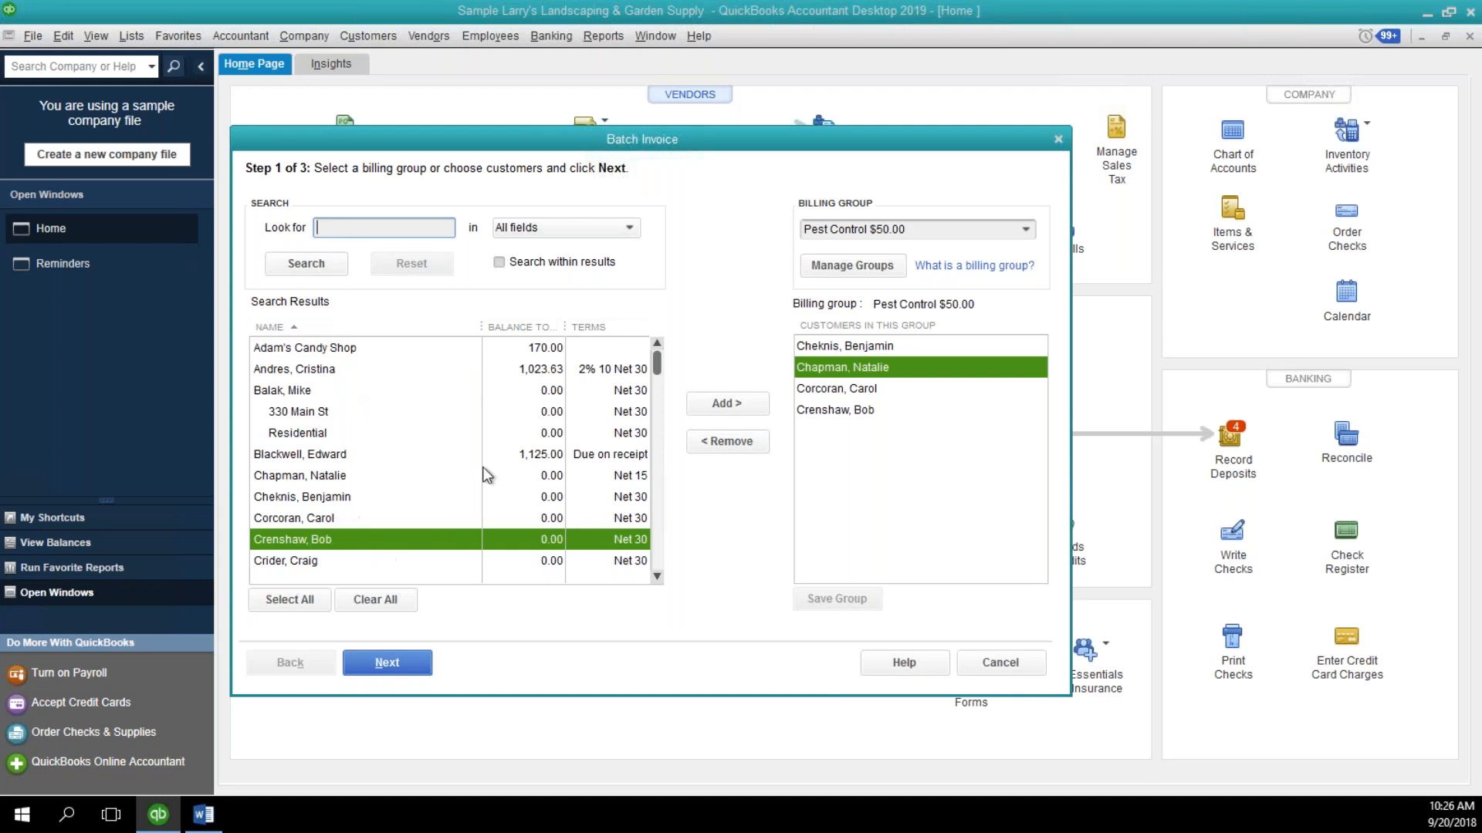
{"action": "scroll", "coordinate": [491, 482], "scroll_direction": "down", "scroll_amount": 3}
{"action": "scroll", "coordinate": [488, 474], "scroll_direction": "down", "scroll_amount": 5}
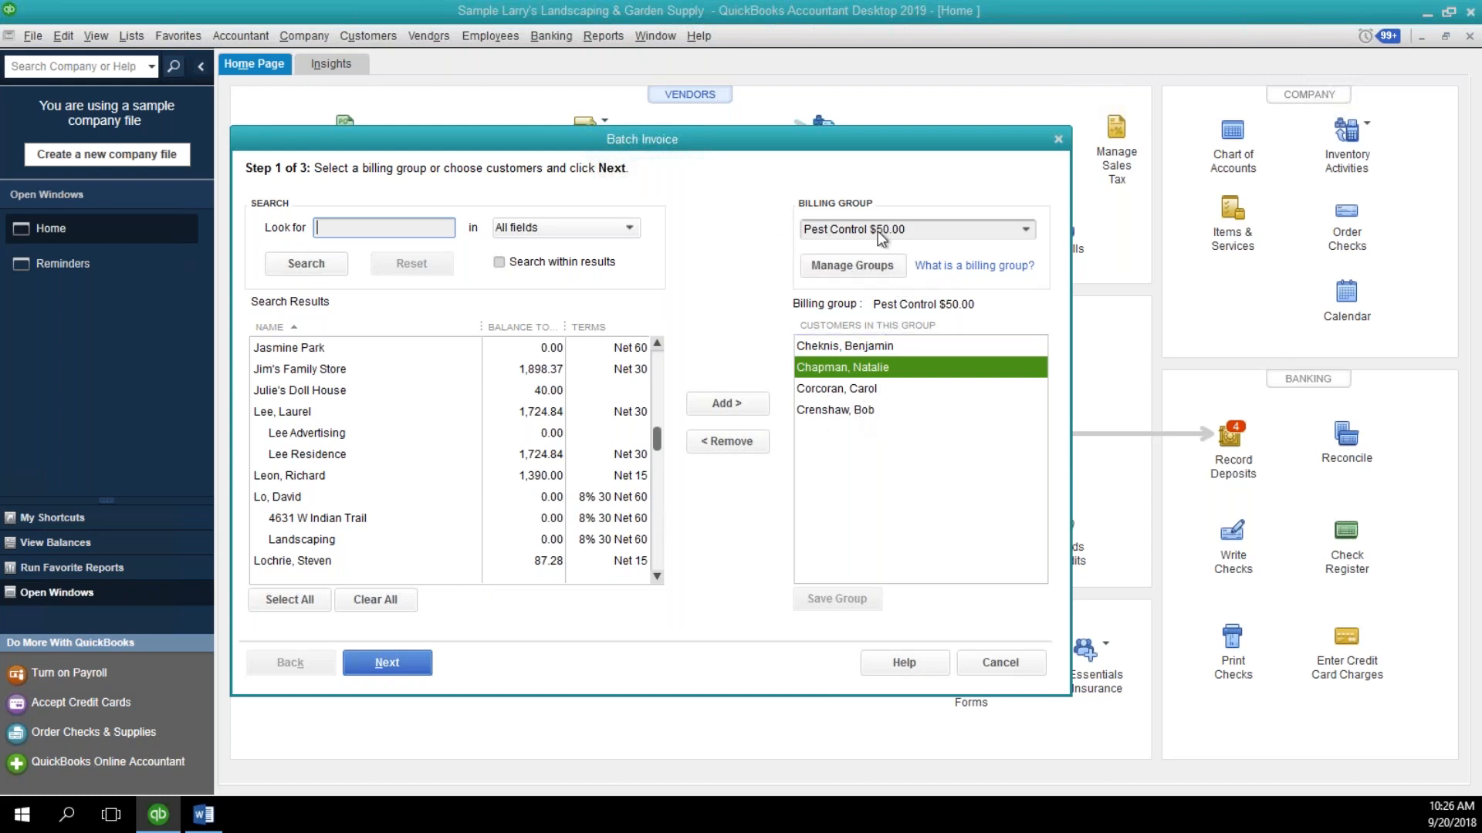
Manage the billing groups, rename the other pest control group to Pest Control $60, and save it.
{"action": "left_click", "coordinate": [865, 275]}
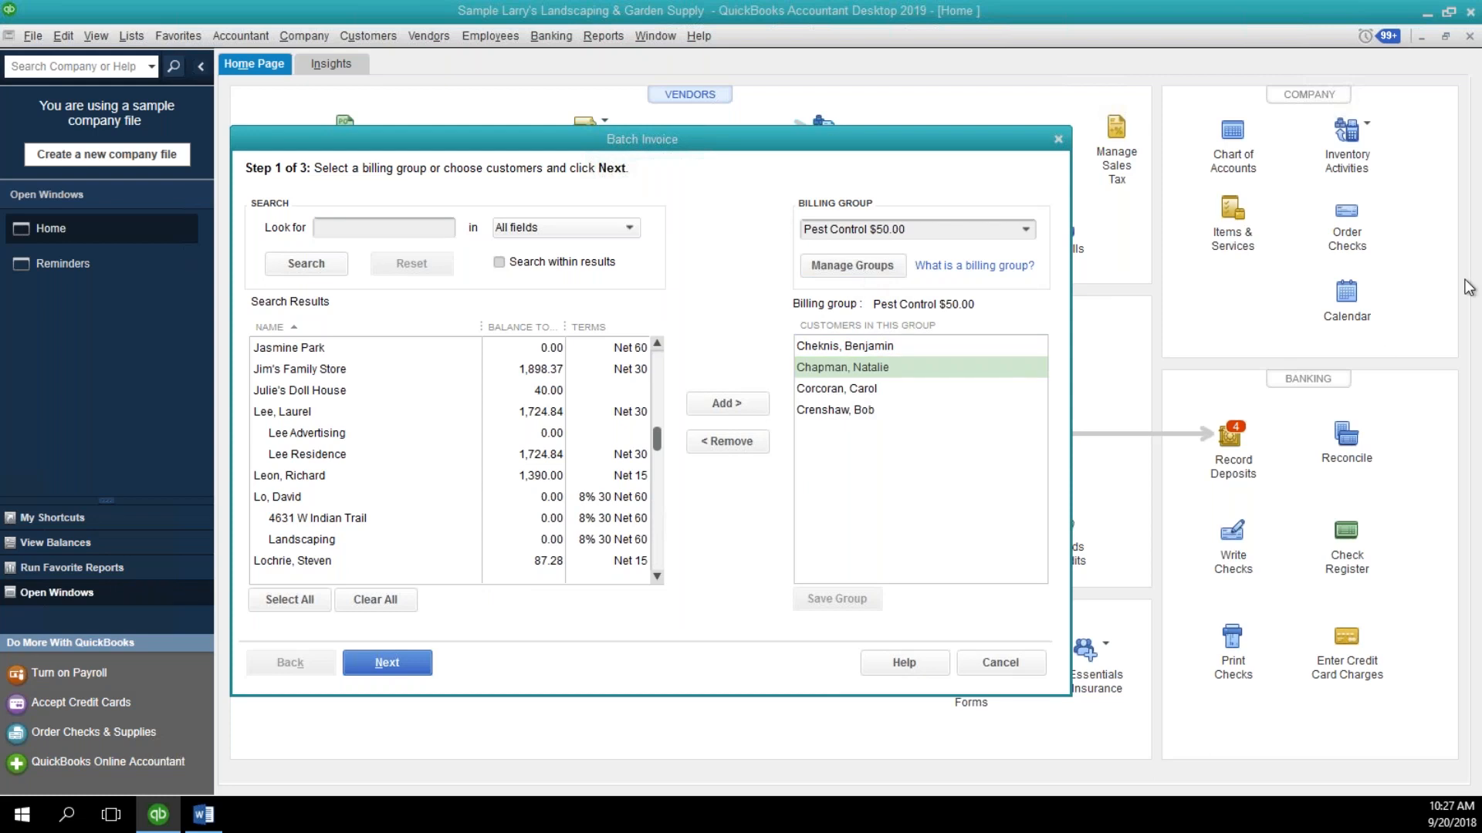
{"action": "left_click", "coordinate": [799, 325]}
{"action": "key", "text": "BackSpace"}
{"action": "type", "text": "0"}
{"action": "left_click", "coordinate": [735, 360]}
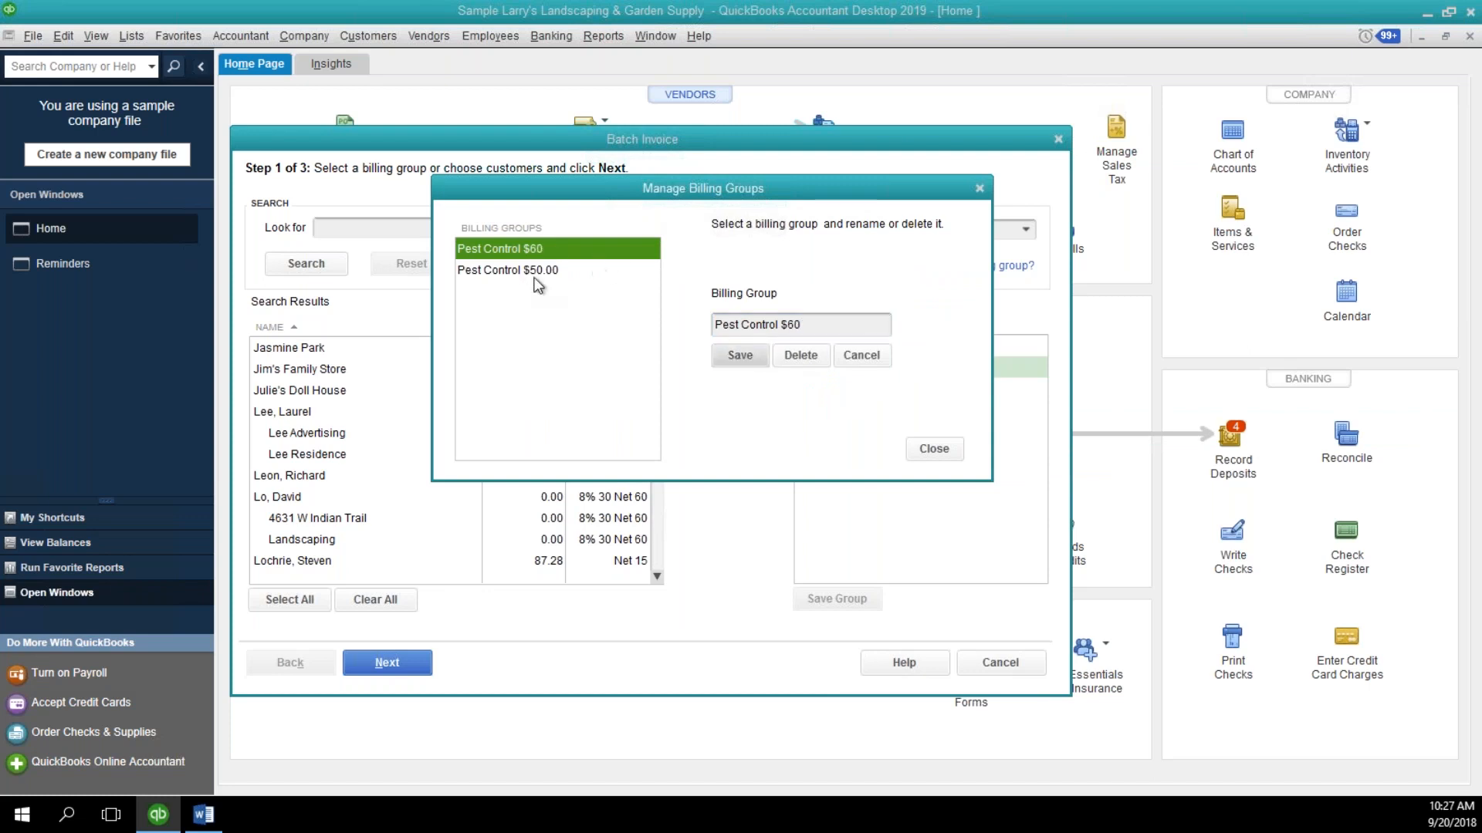
{"action": "left_click", "coordinate": [953, 457]}
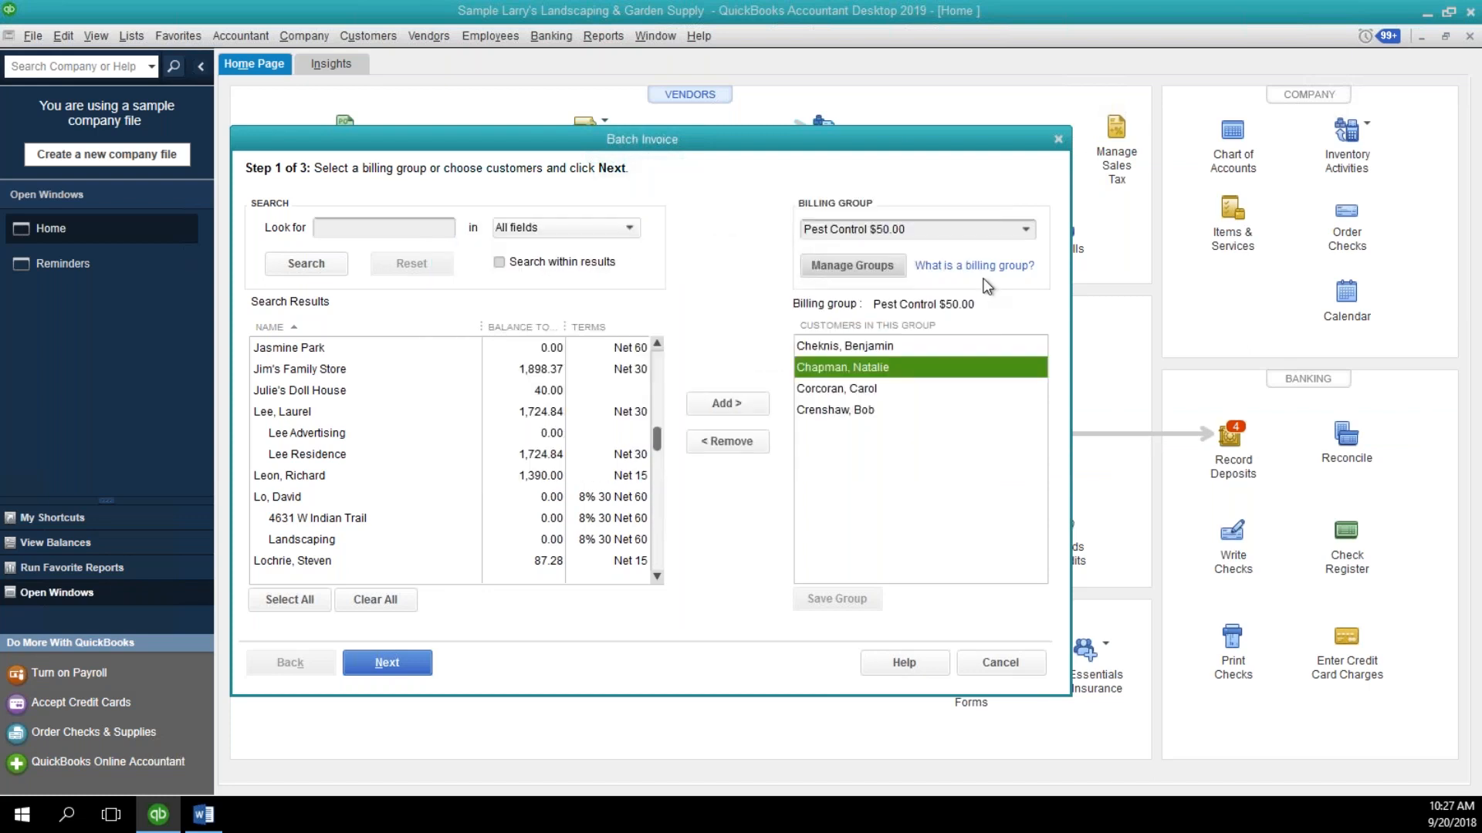
Show the customers in the Pest Control $60 billing group and cancel the batch invoice.
{"action": "left_click", "coordinate": [1026, 229]}
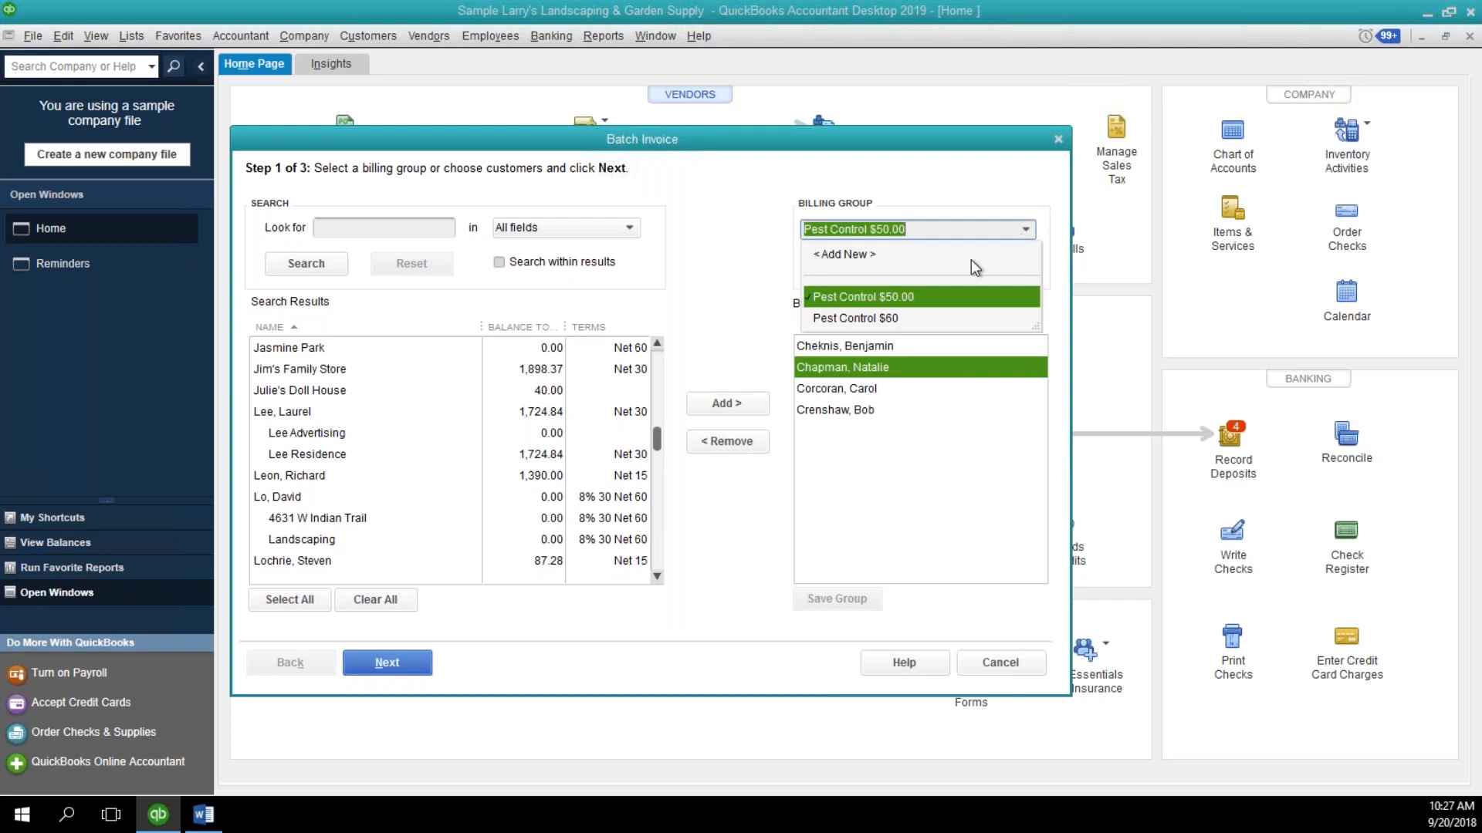
{"action": "left_click", "coordinate": [930, 319]}
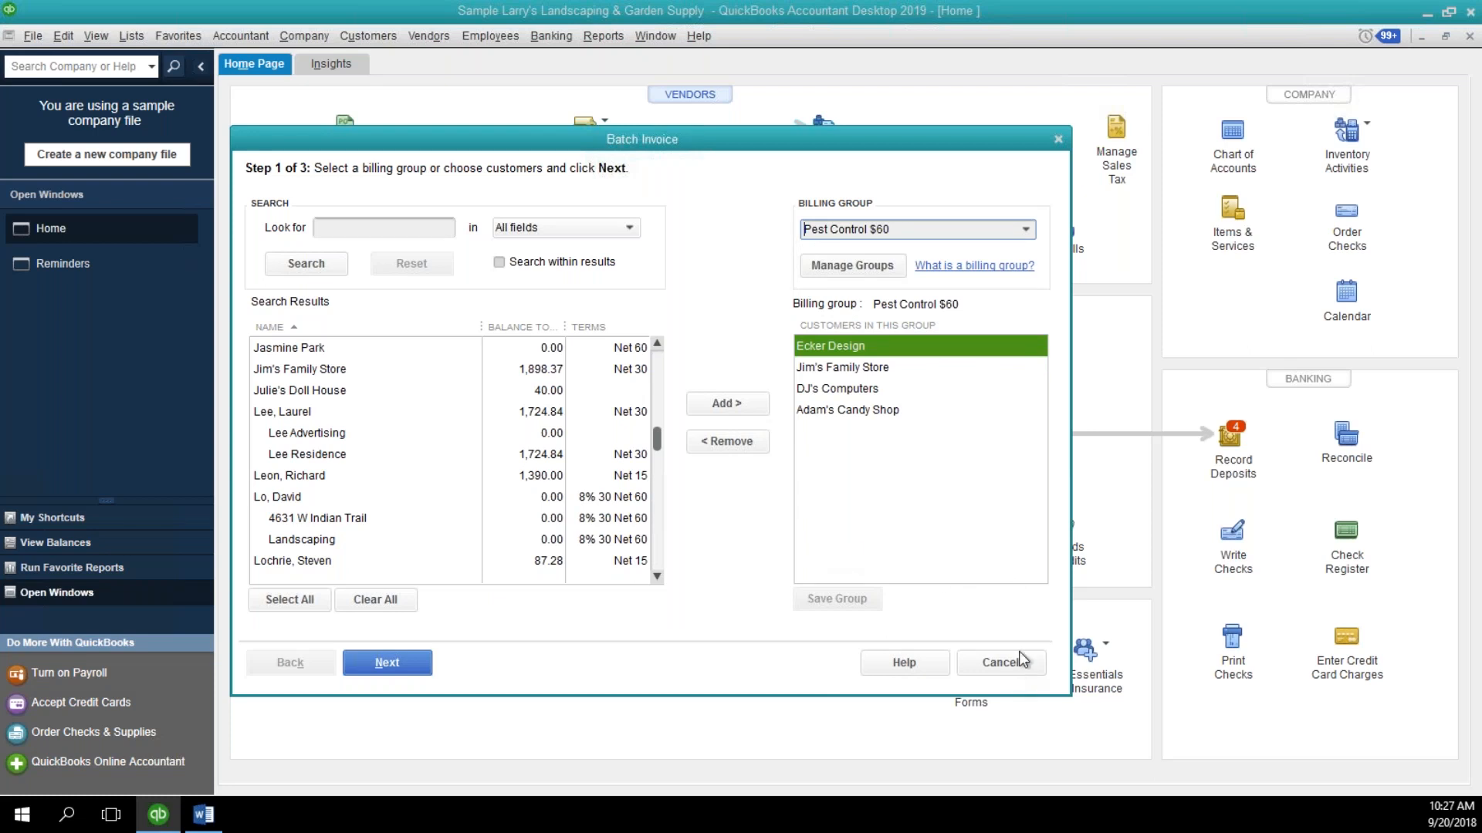
{"action": "left_click", "coordinate": [1000, 662]}
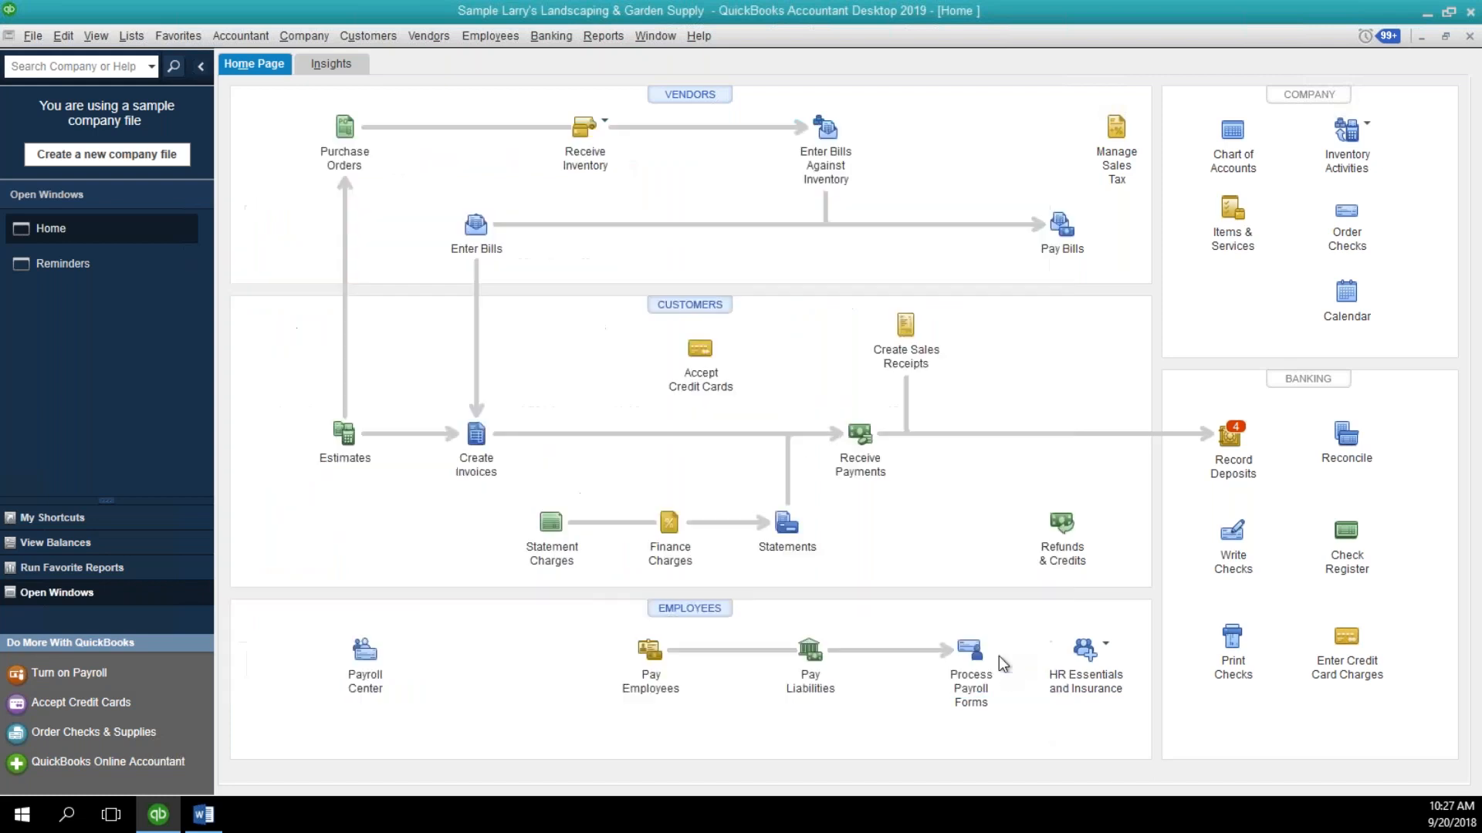
Open the previous invoice for DJ's Computers, examine its editing, delete and void options, and close the invoice window.
{"action": "left_click", "coordinate": [474, 436]}
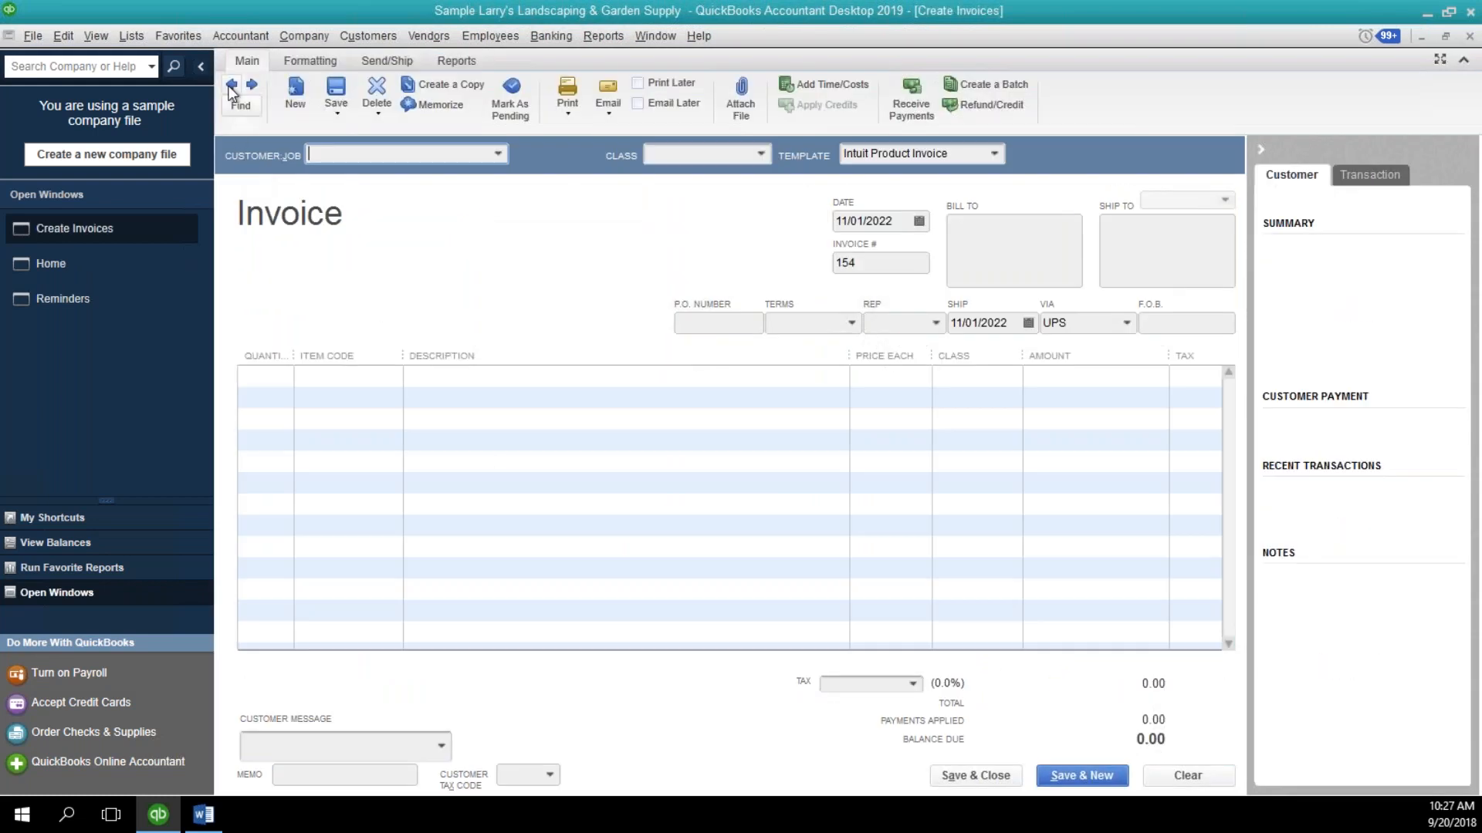
{"action": "left_click", "coordinate": [231, 86]}
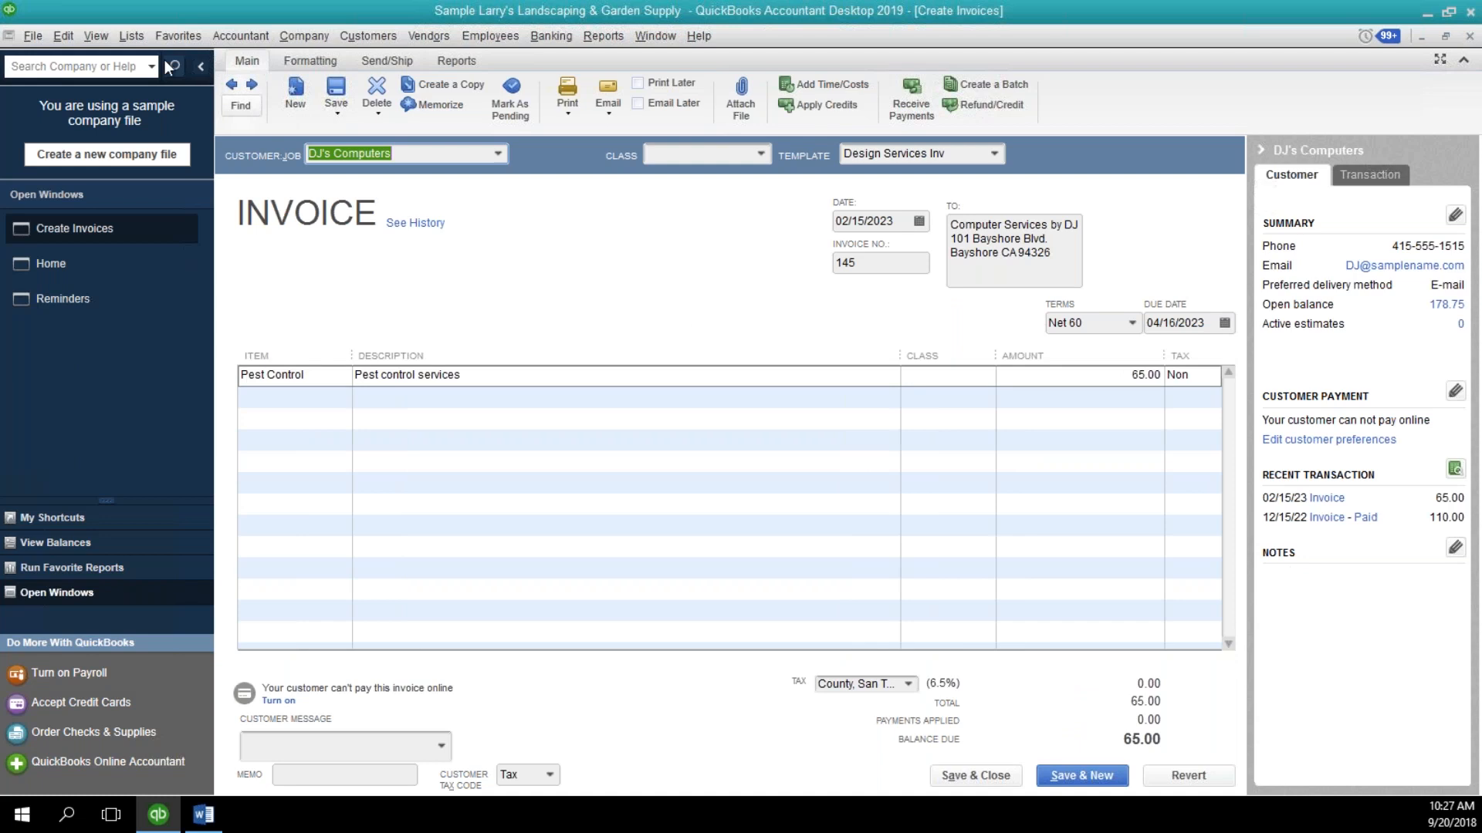
{"action": "left_click", "coordinate": [67, 35]}
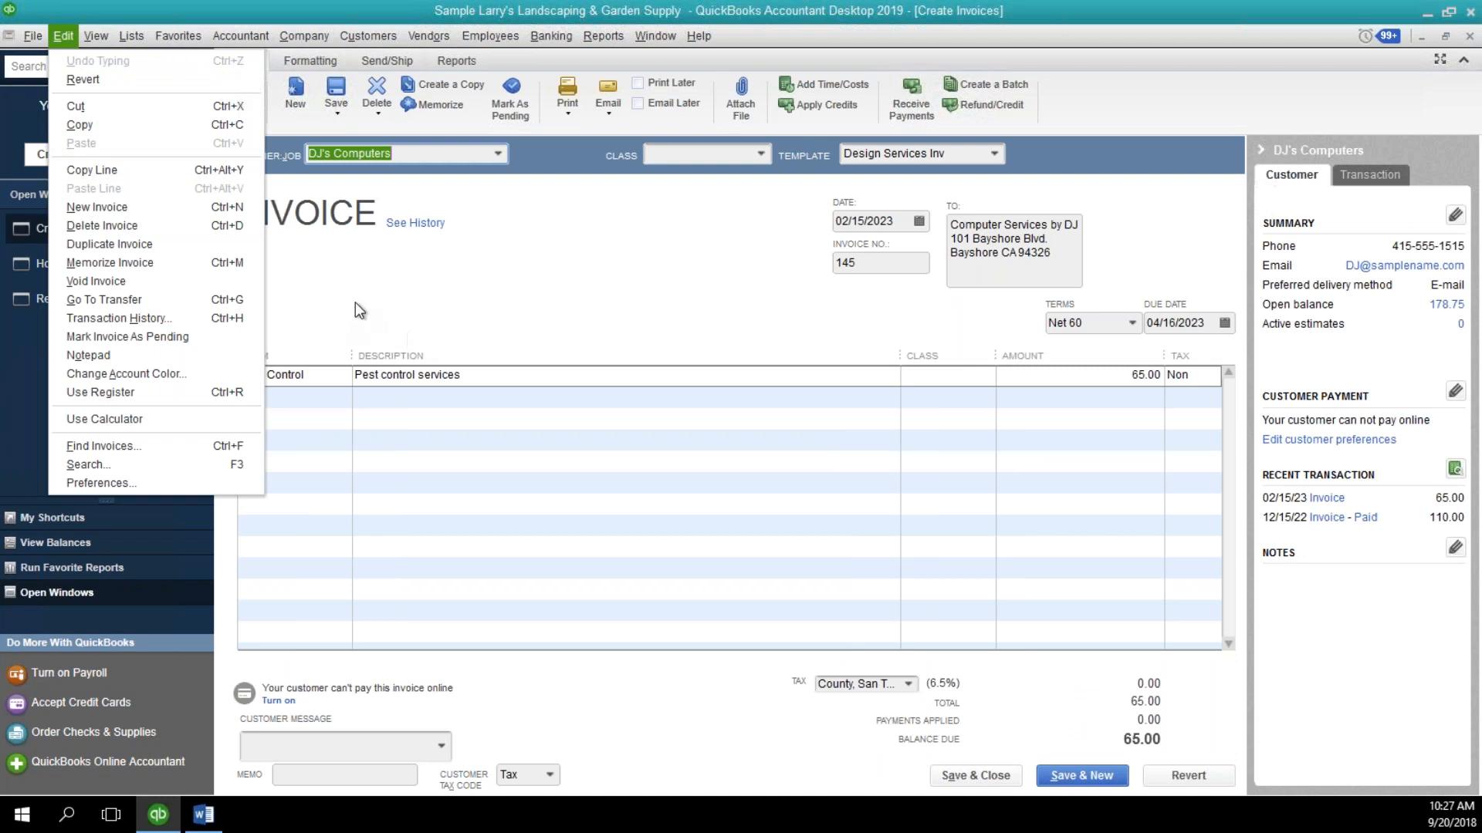
{"action": "left_click", "coordinate": [425, 298]}
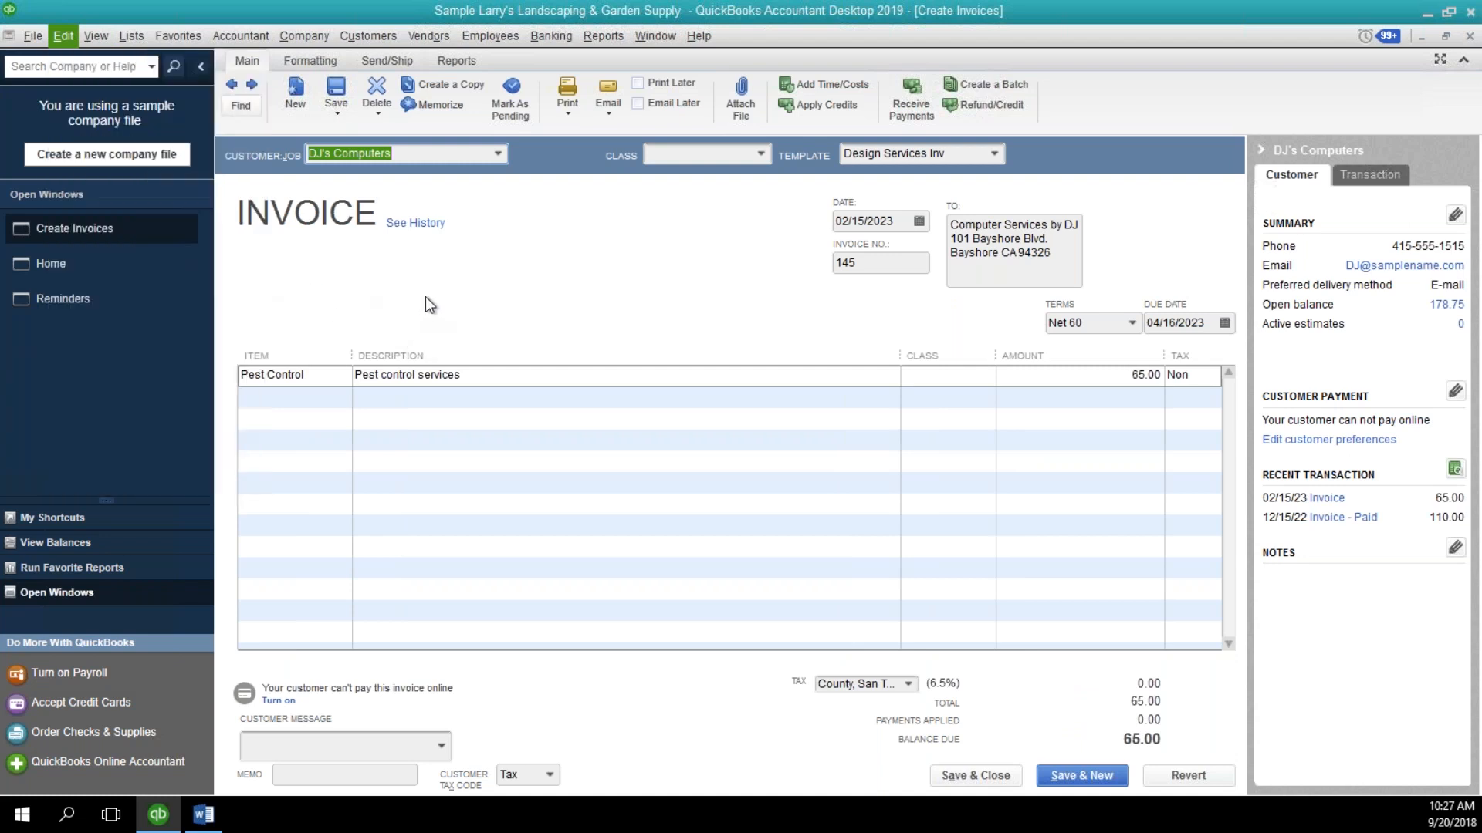
{"action": "left_click", "coordinate": [379, 112]}
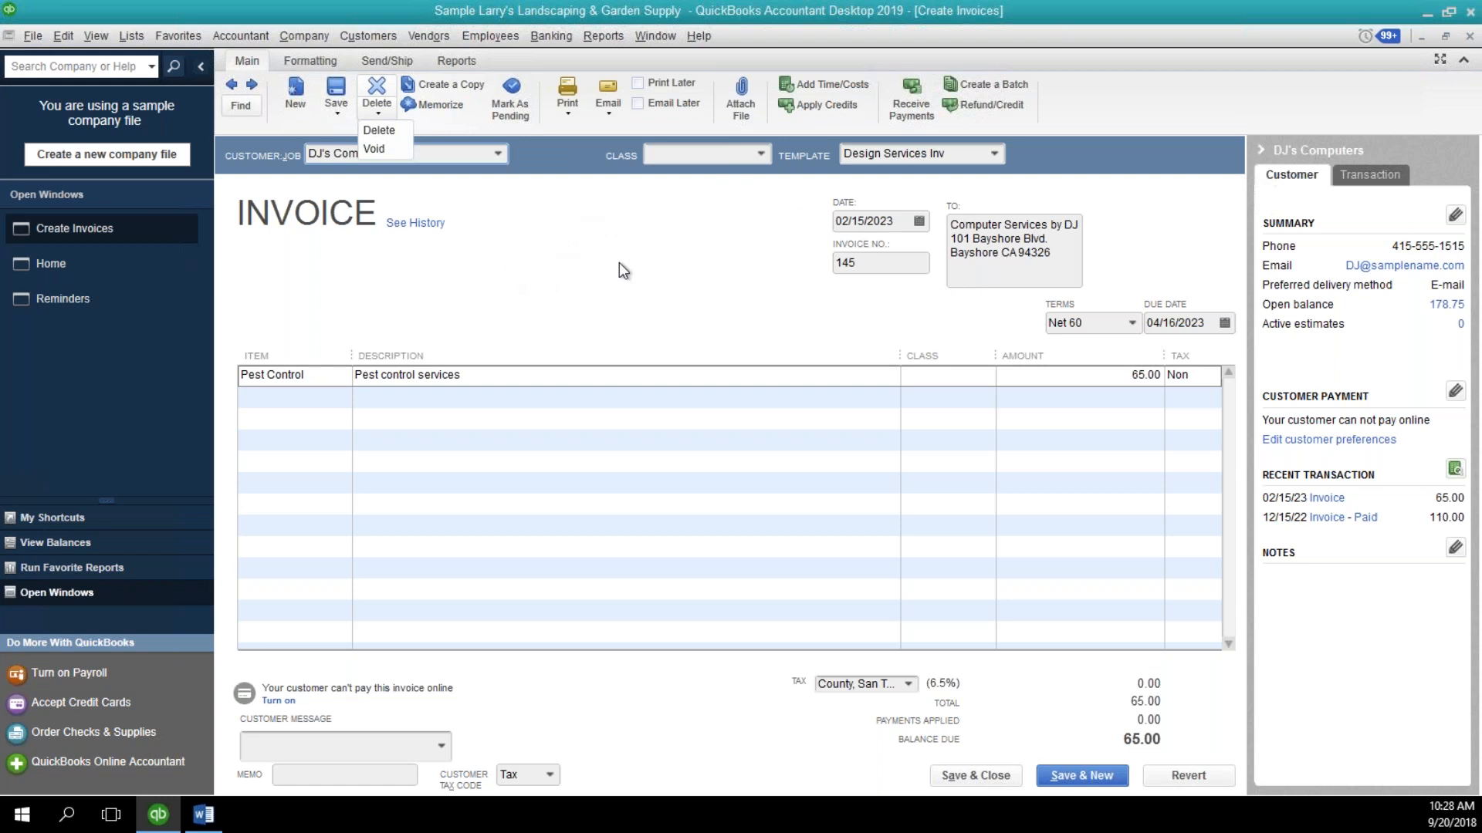
{"action": "left_click", "coordinate": [1472, 44]}
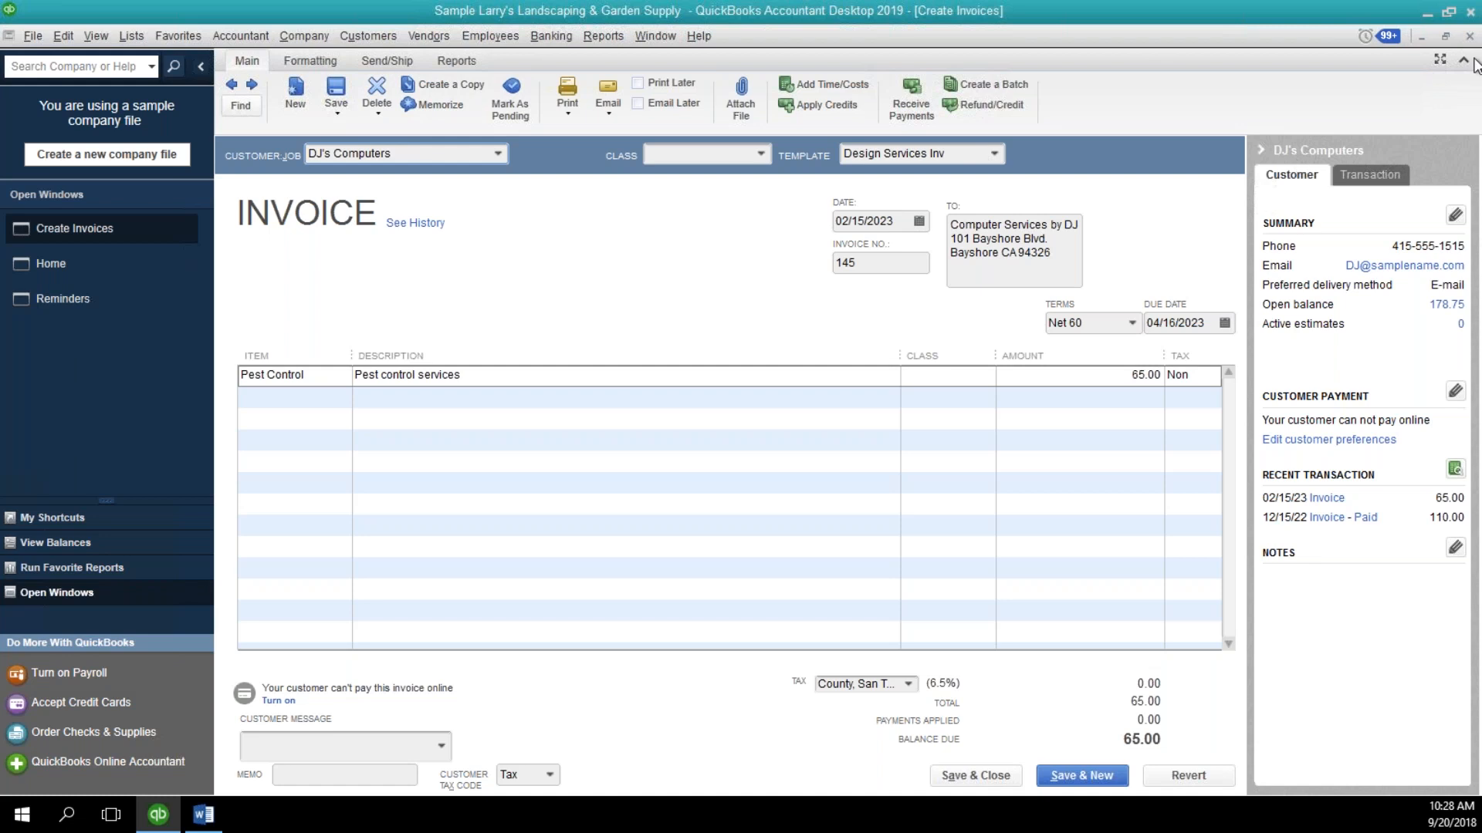
{"action": "left_click", "coordinate": [1470, 35]}
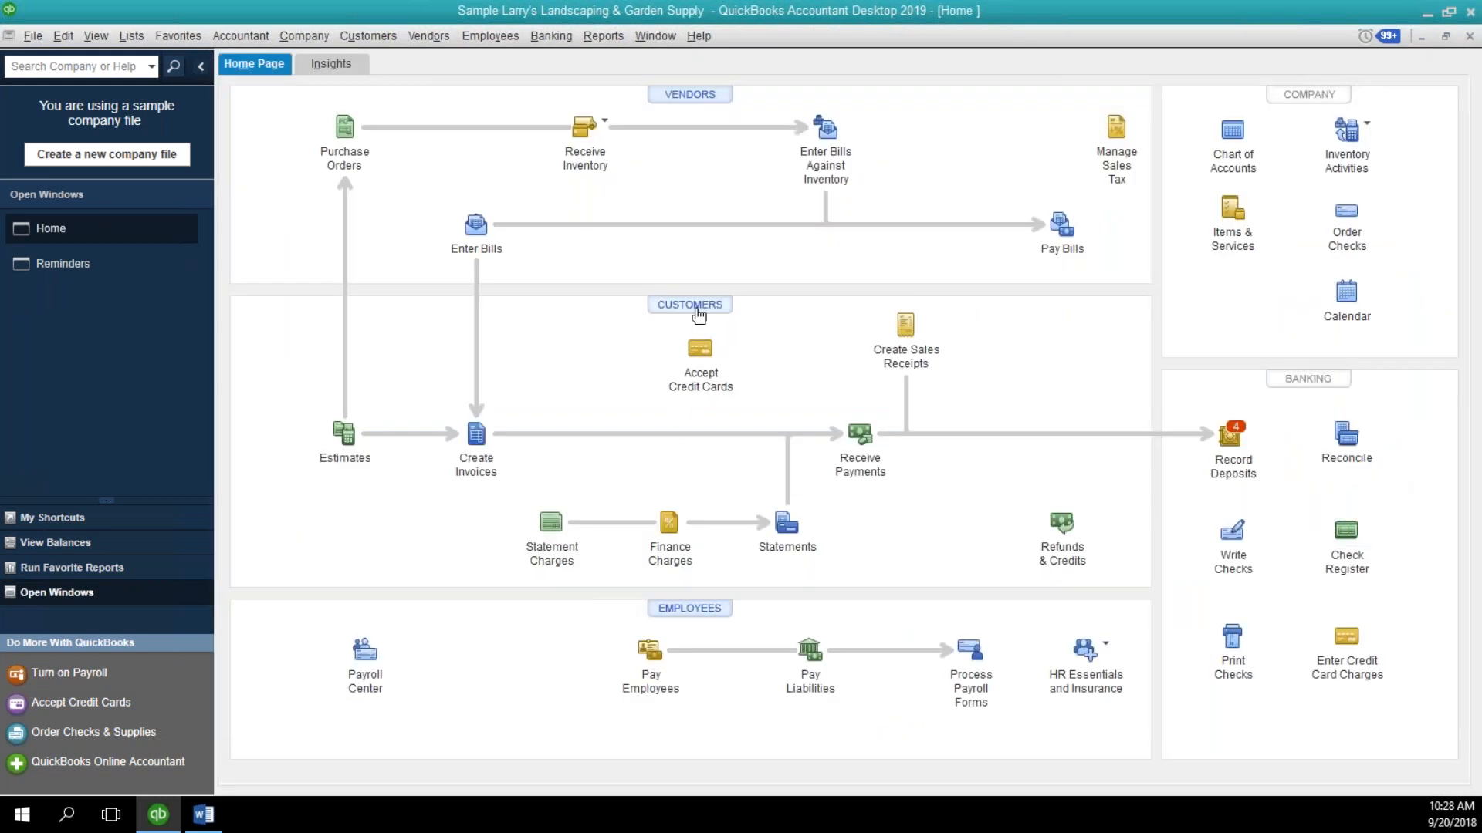
Open the Wild Garden Restaurant customer record and its 11/30/2022 invoice for review, and close both the invoice and the Customer Center.
{"action": "left_click", "coordinate": [687, 305]}
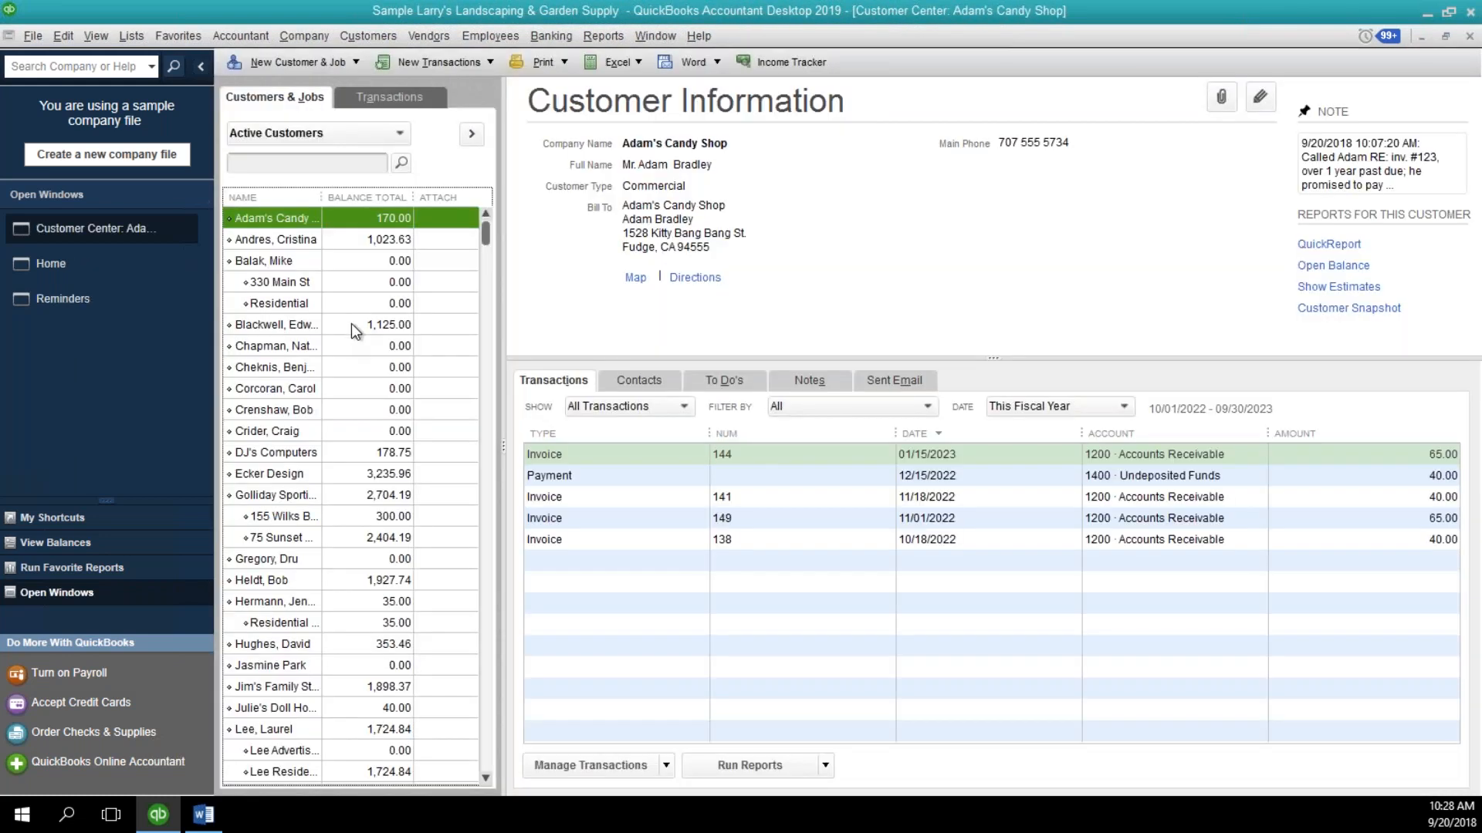
{"action": "left_click", "coordinate": [350, 324]}
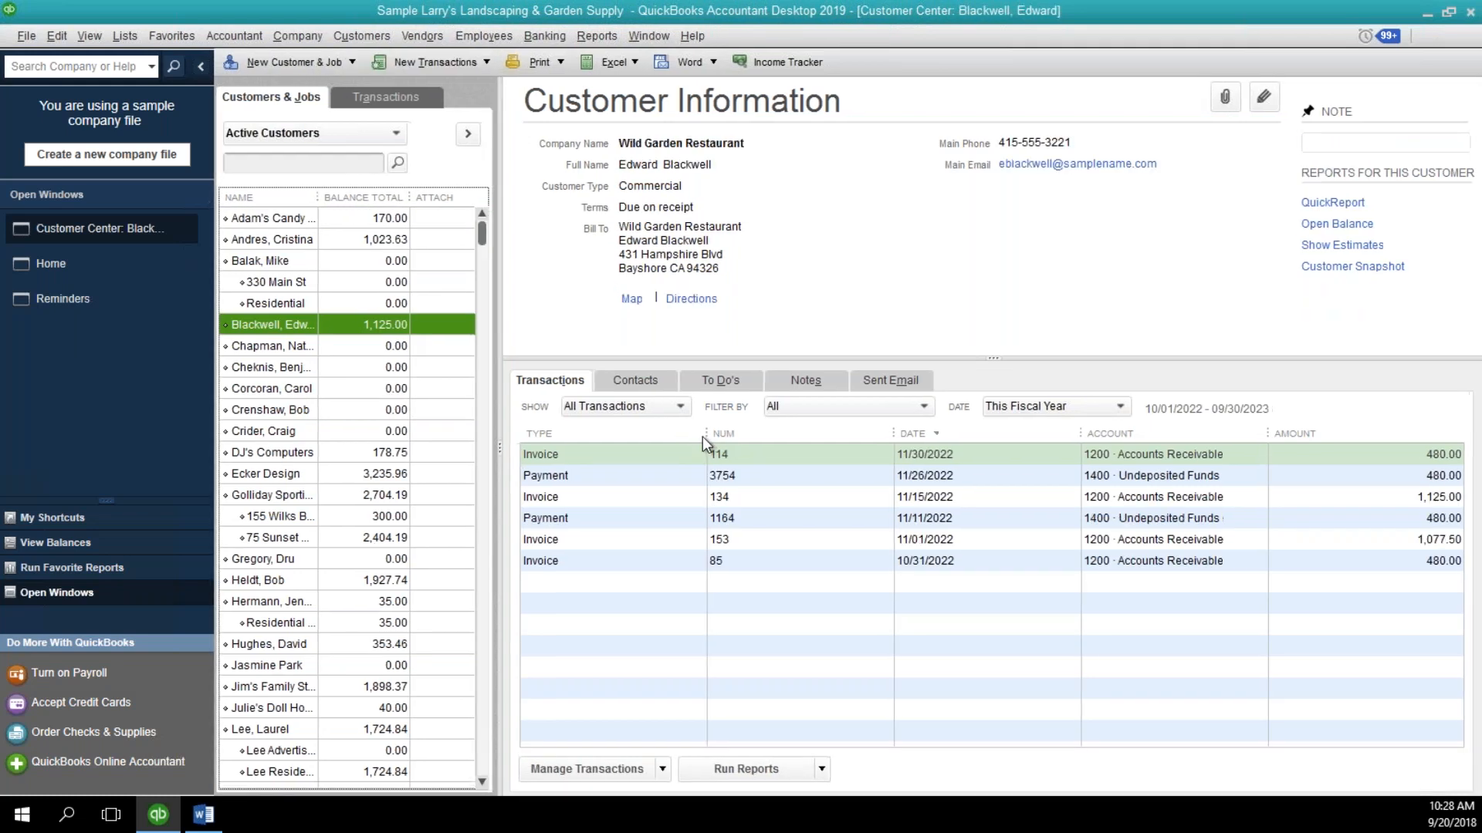
{"action": "key", "text": "ctrl+e"}
{"action": "left_click", "coordinate": [768, 509]}
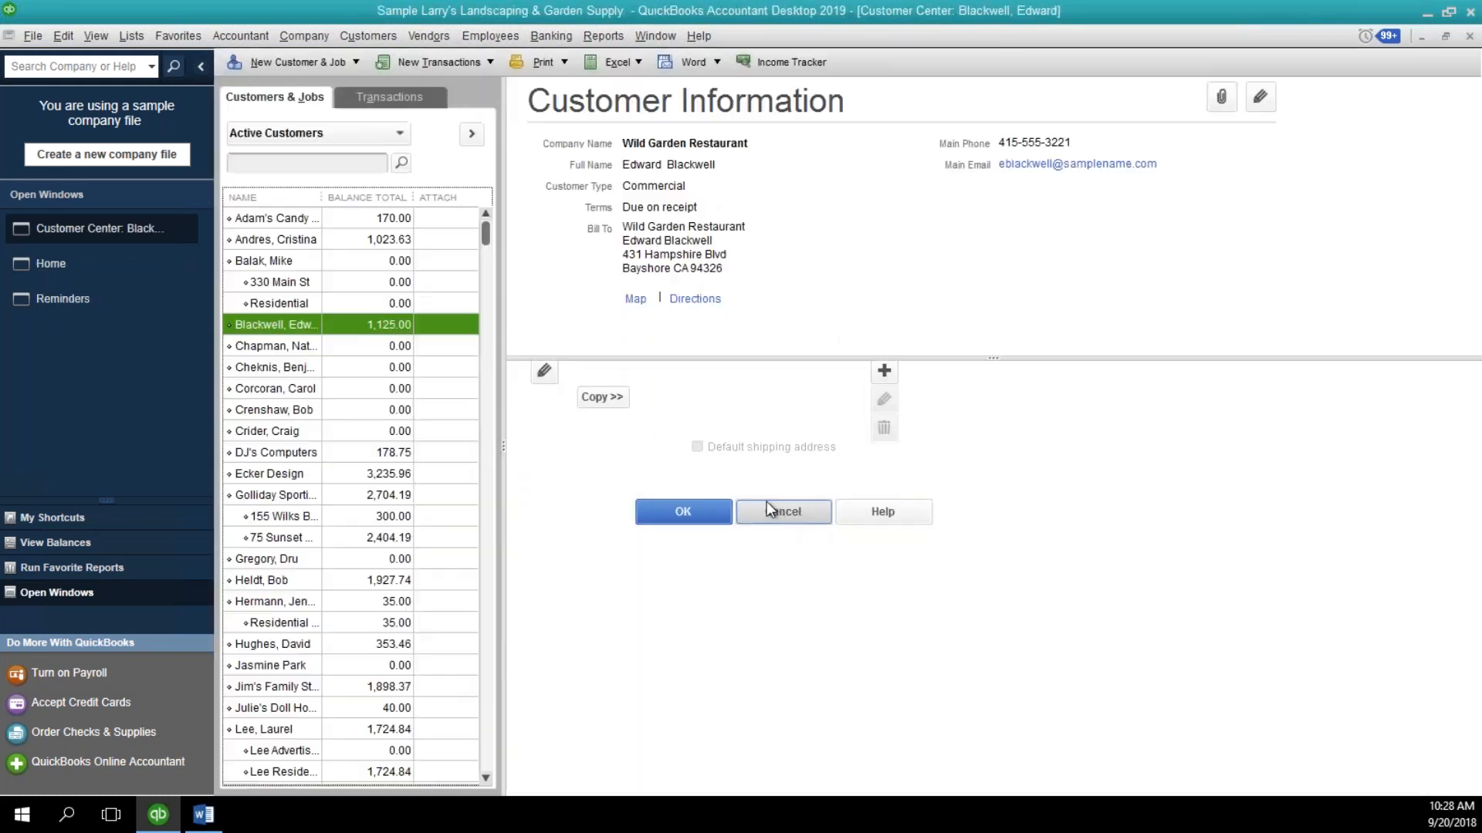
{"action": "double_click", "coordinate": [631, 455]}
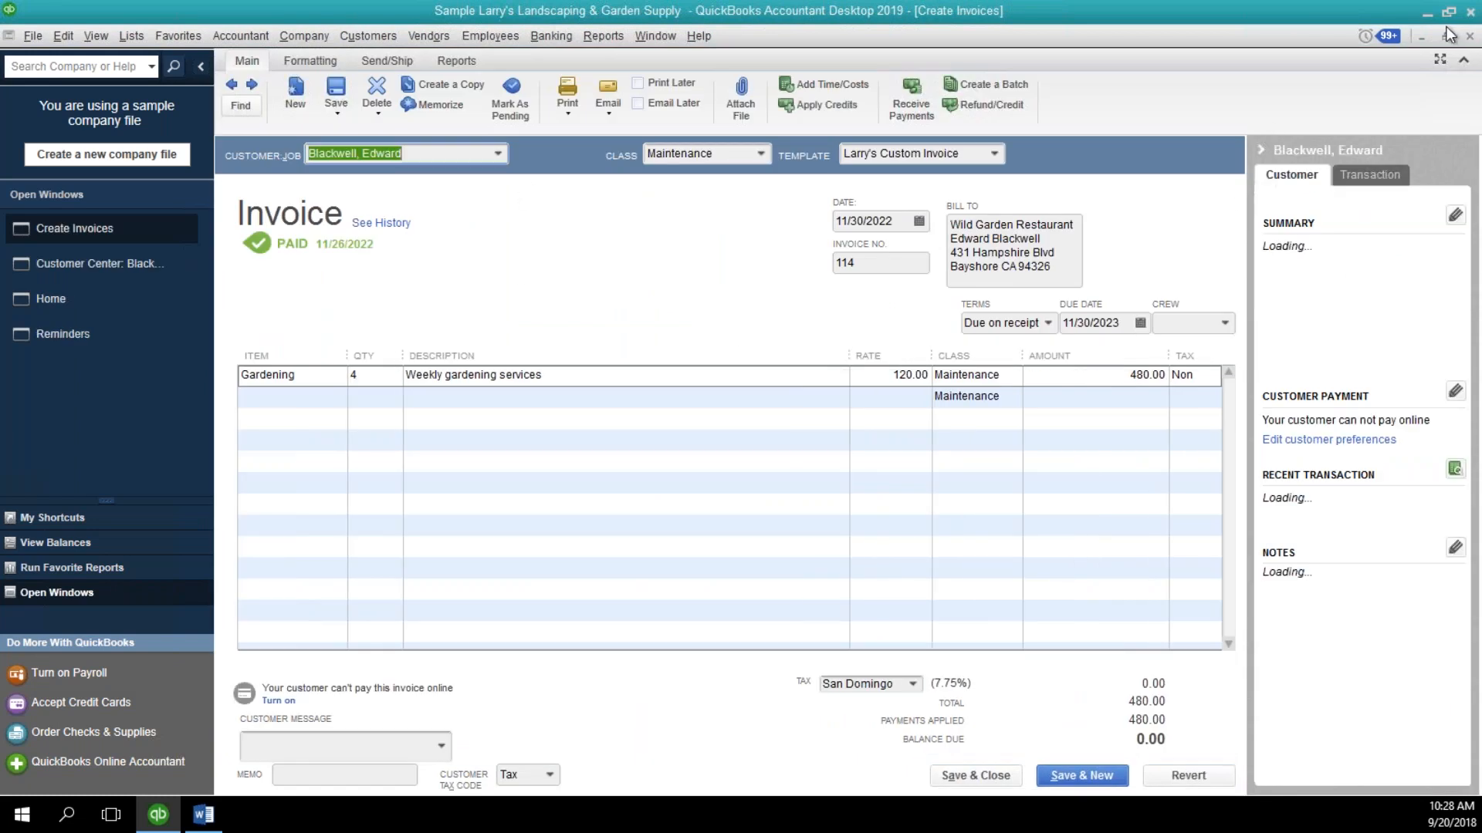
{"action": "left_click", "coordinate": [1470, 35]}
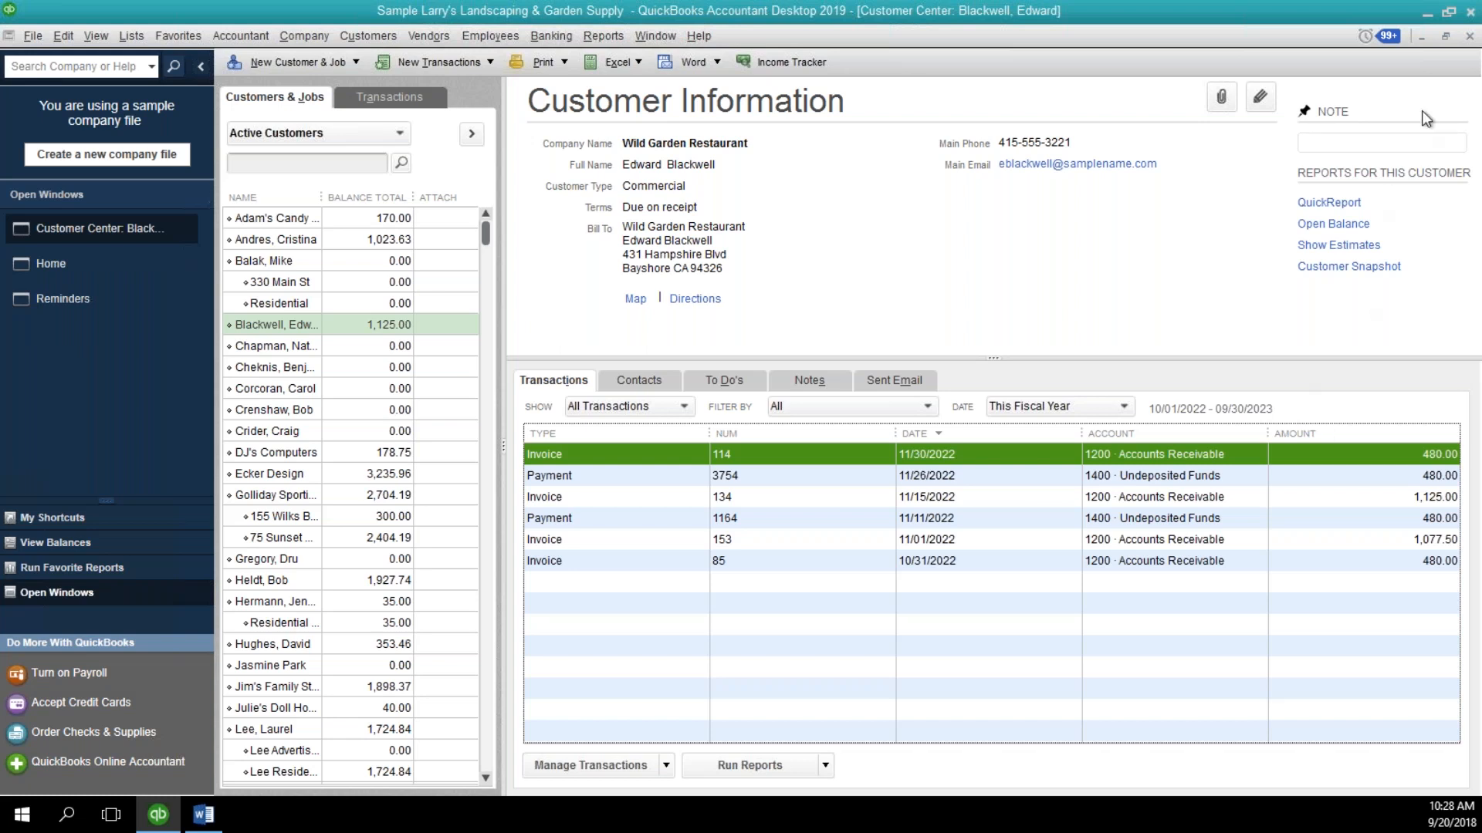
{"action": "left_click", "coordinate": [1468, 37]}
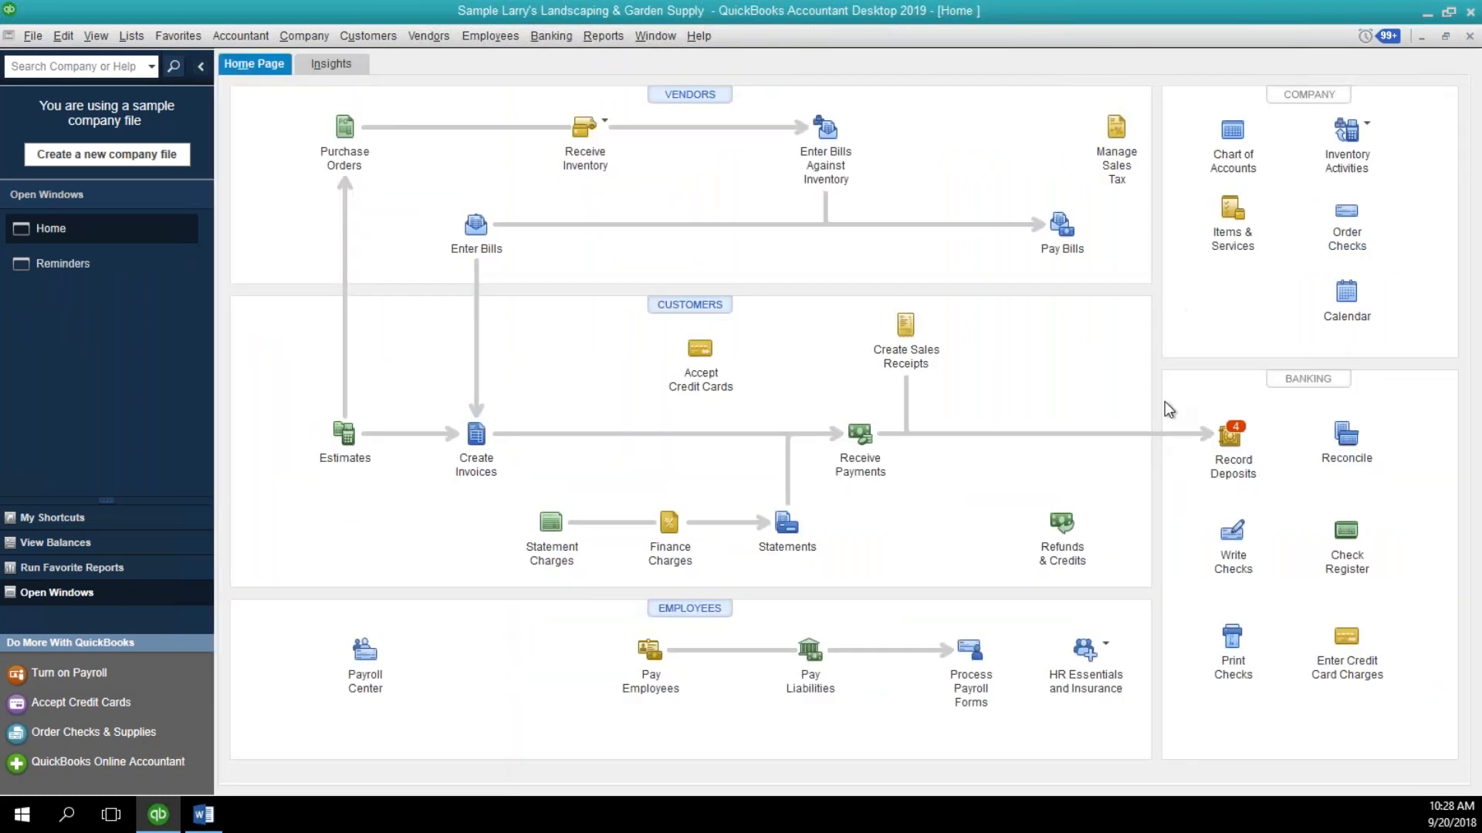
Open Make Deposits, try selecting the Adam's Candy Shop payment for deposit, and cancel the payment selection.
{"action": "left_click", "coordinate": [1243, 457]}
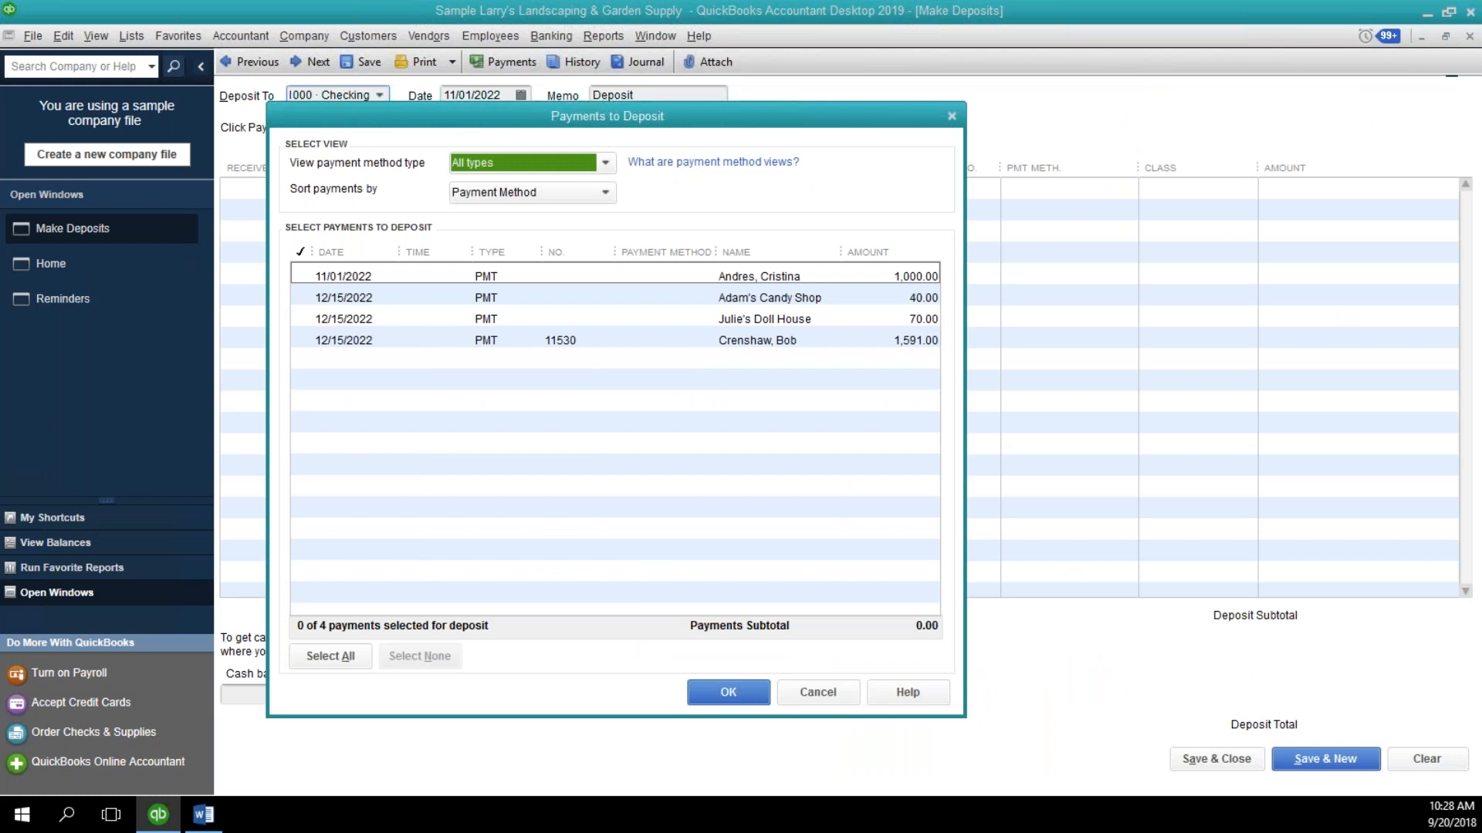
{"action": "left_click", "coordinate": [834, 698]}
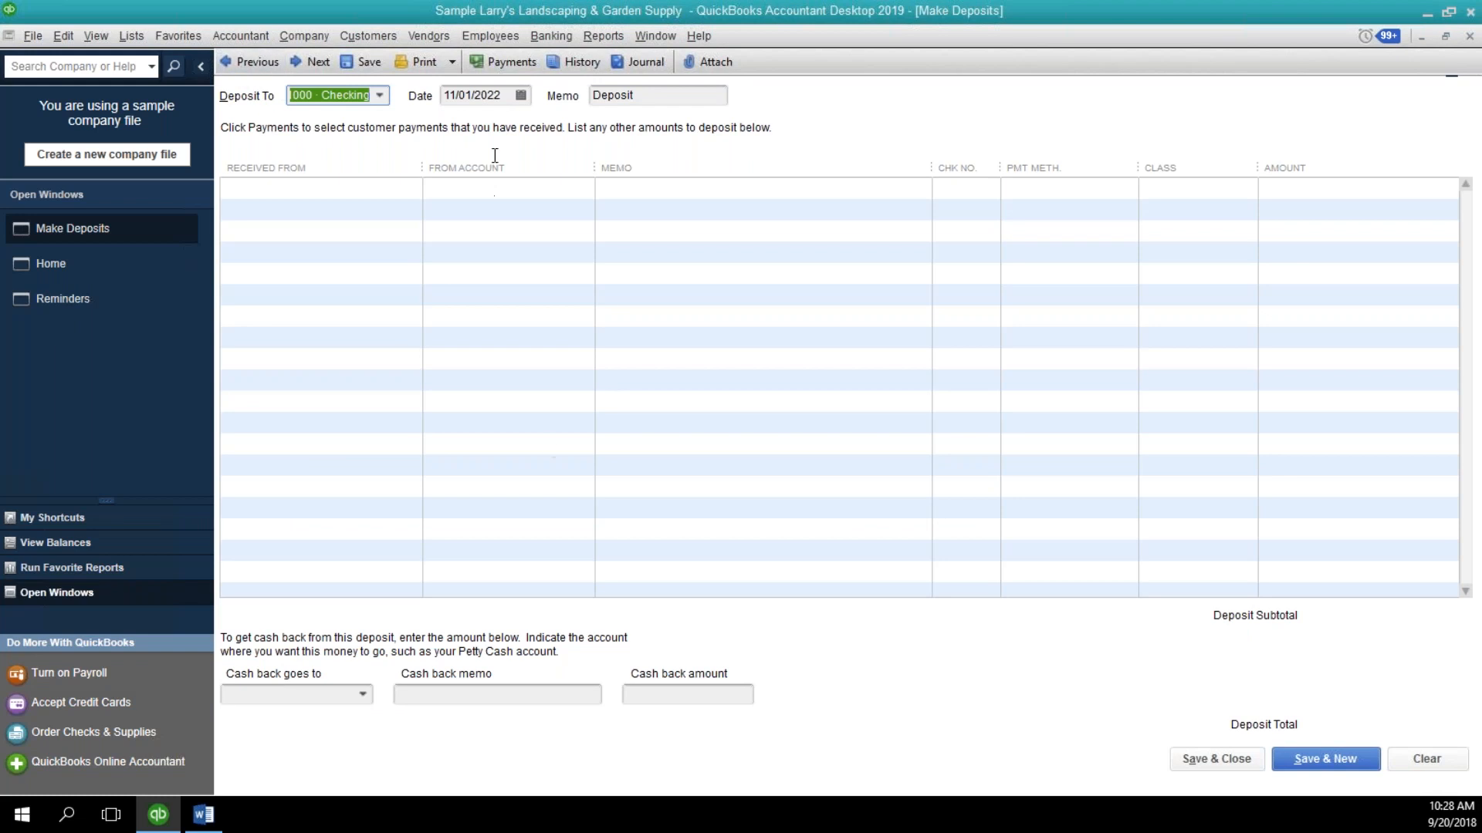
{"action": "left_click", "coordinate": [503, 62]}
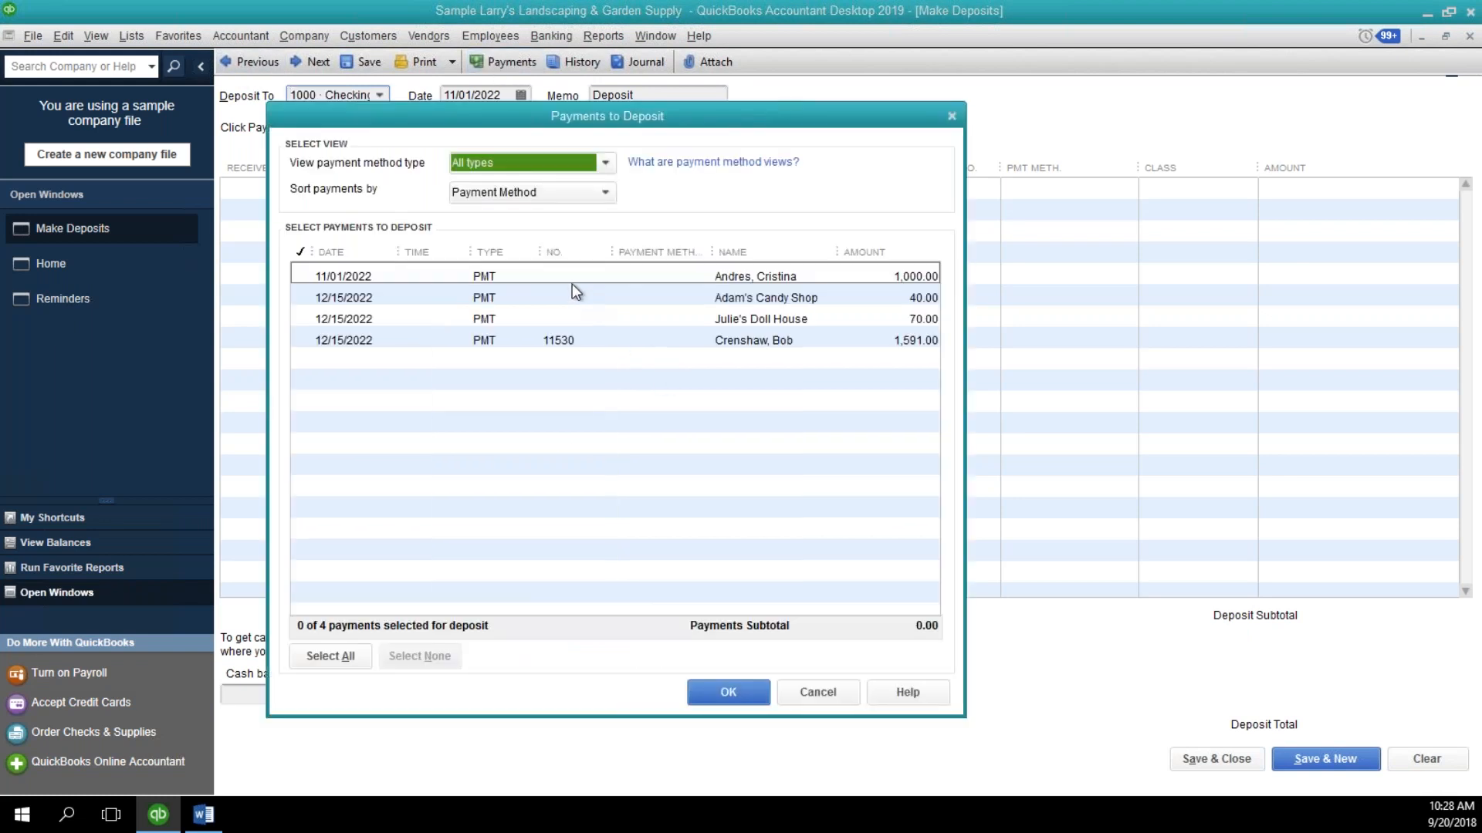
{"action": "left_click", "coordinate": [569, 297]}
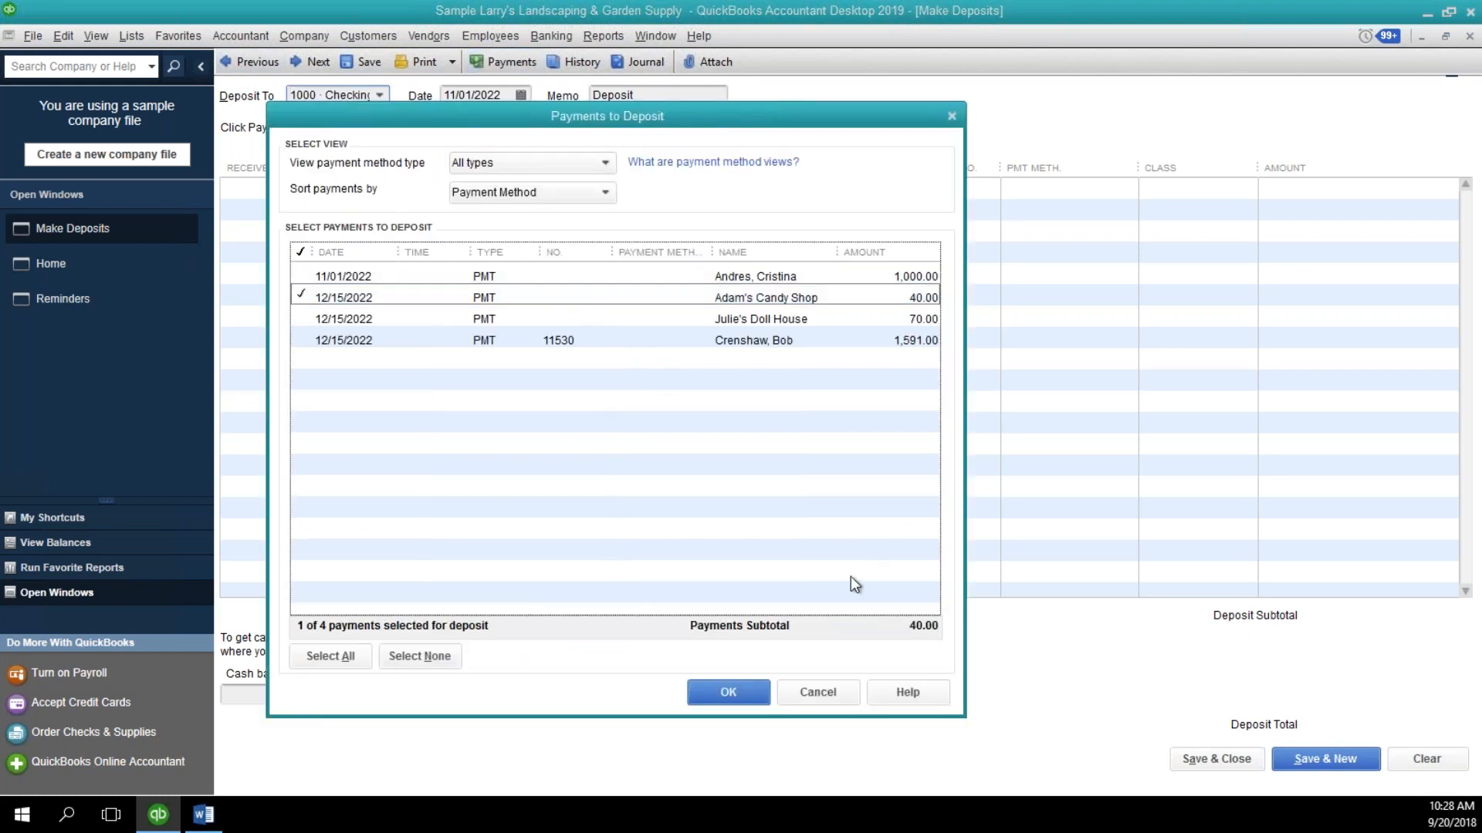
{"action": "left_click", "coordinate": [808, 692]}
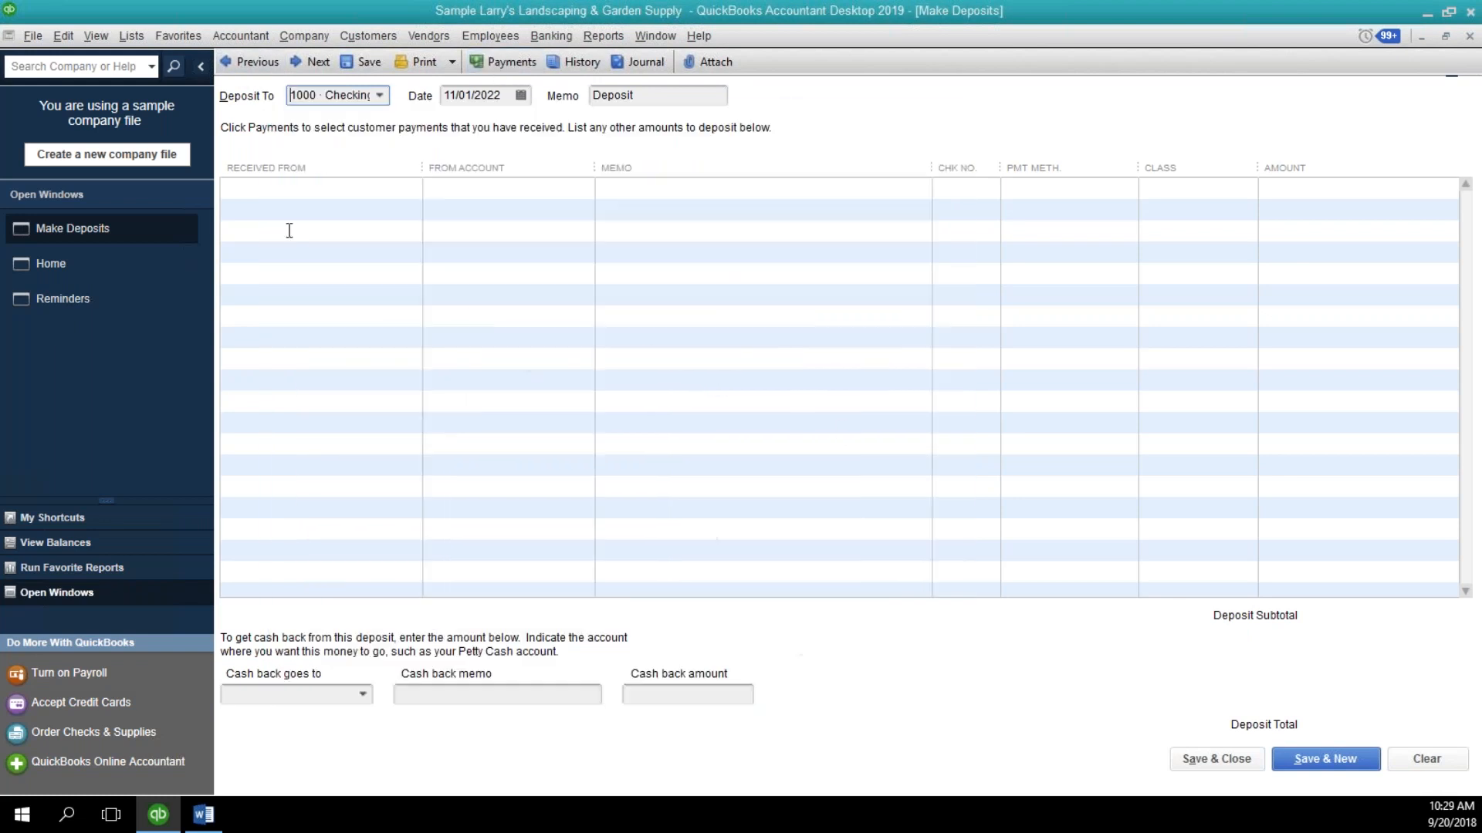
Browse back through the earlier recorded deposits to the one dated 12/05/2022.
{"action": "left_click", "coordinate": [257, 63]}
{"action": "left_click", "coordinate": [257, 62]}
{"action": "left_click", "coordinate": [257, 63]}
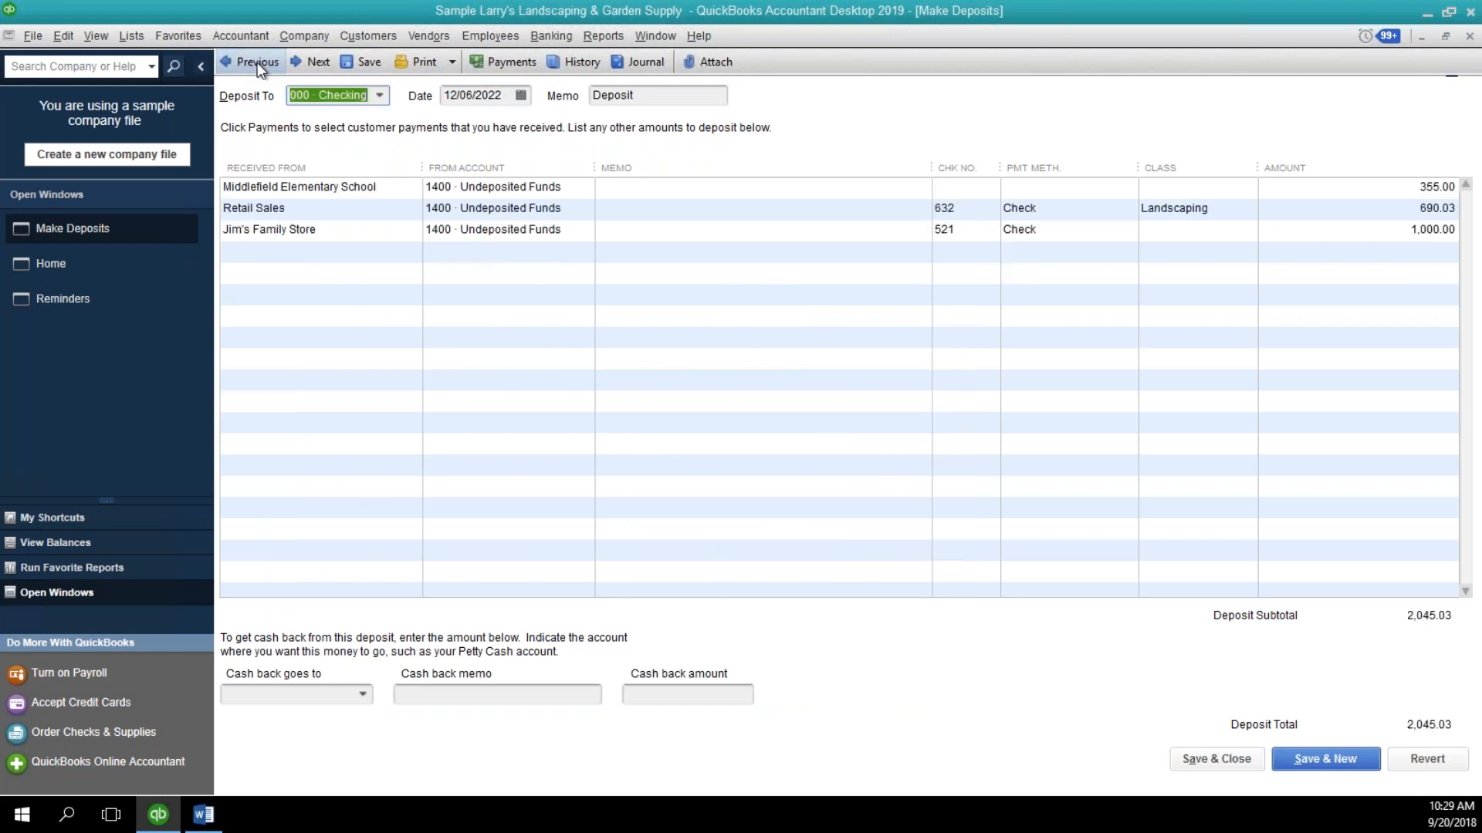
{"action": "left_click", "coordinate": [257, 63]}
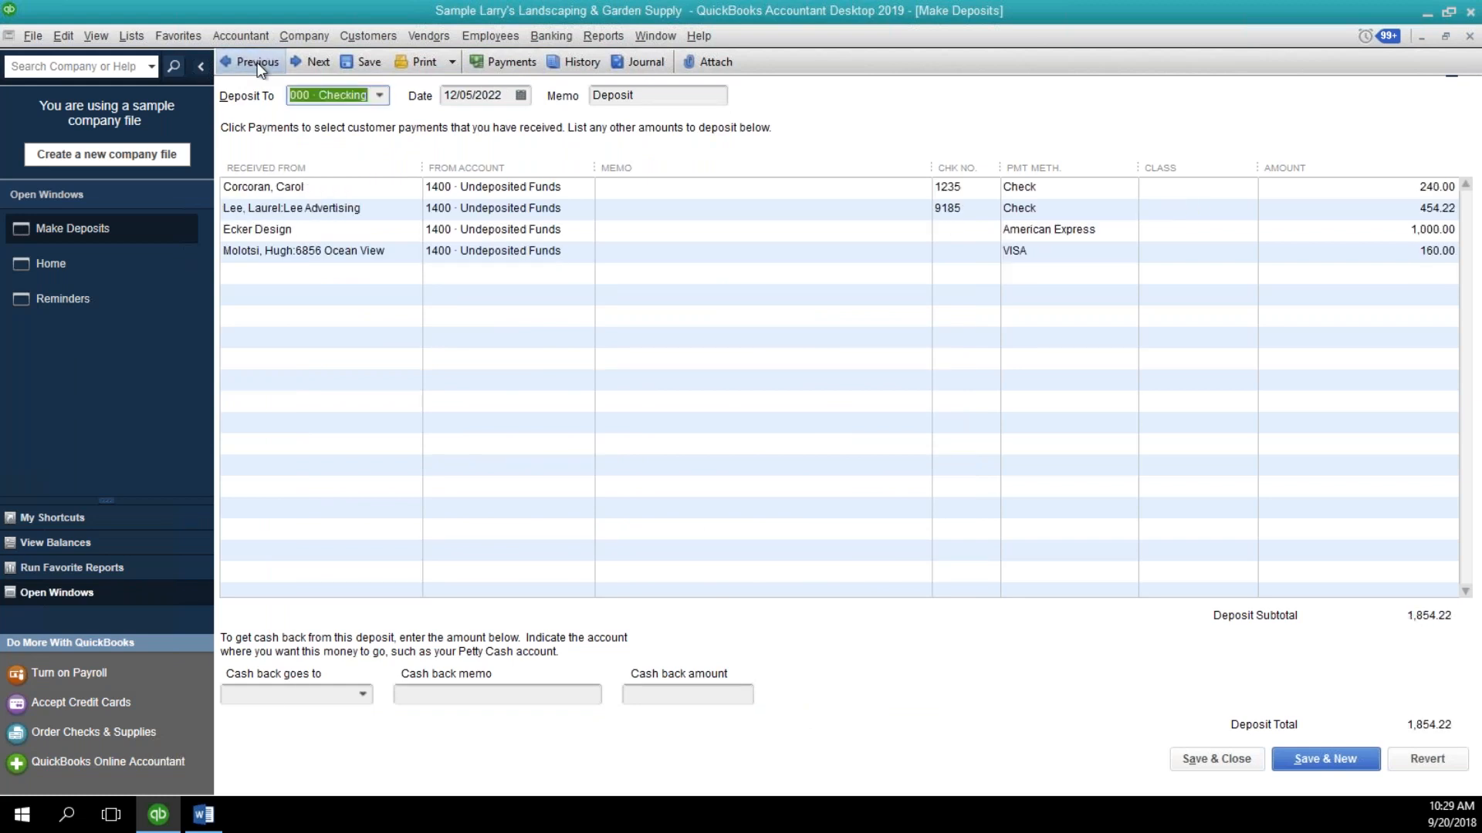
Add a line to the 12/05/2022 deposit from account 4130 Equipment Rental with an amount of 40.00.
{"action": "left_click", "coordinate": [376, 279]}
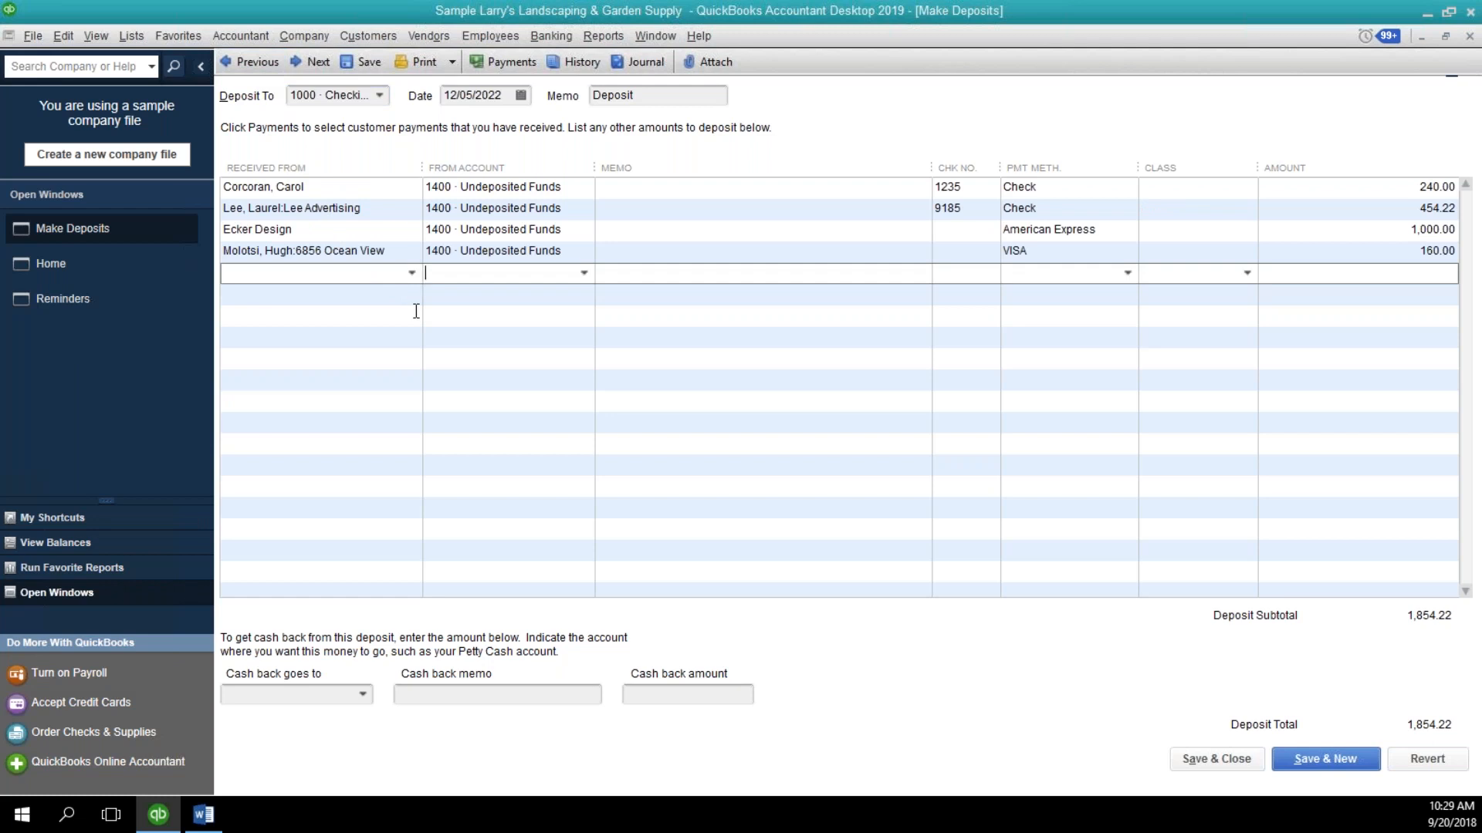
{"action": "left_click", "coordinate": [581, 276]}
{"action": "scroll", "coordinate": [491, 533], "scroll_direction": "down", "scroll_amount": 8}
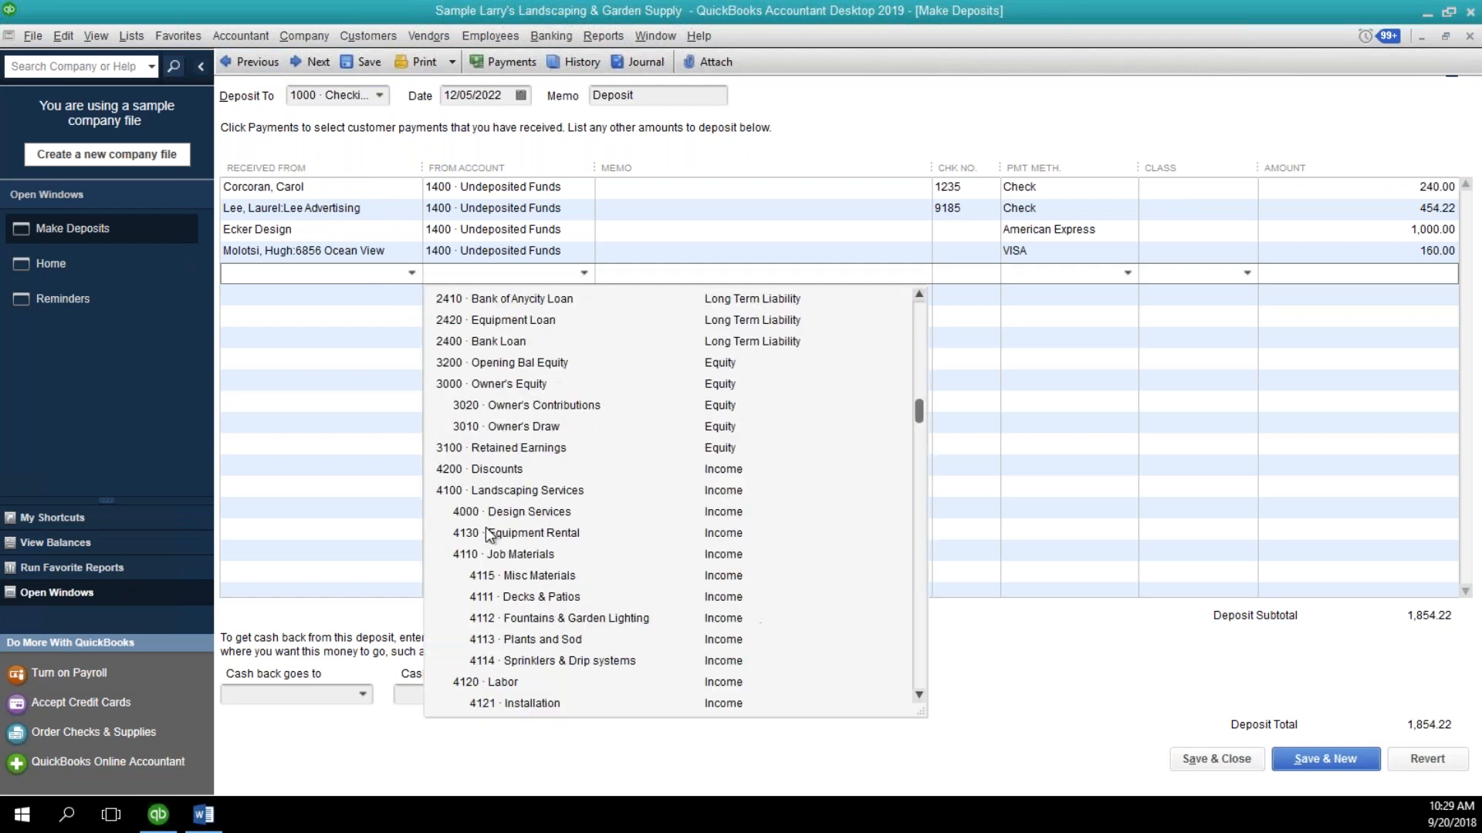
{"action": "left_click", "coordinate": [496, 549]}
{"action": "left_click", "coordinate": [1405, 276]}
{"action": "type", "text": "40.00"}
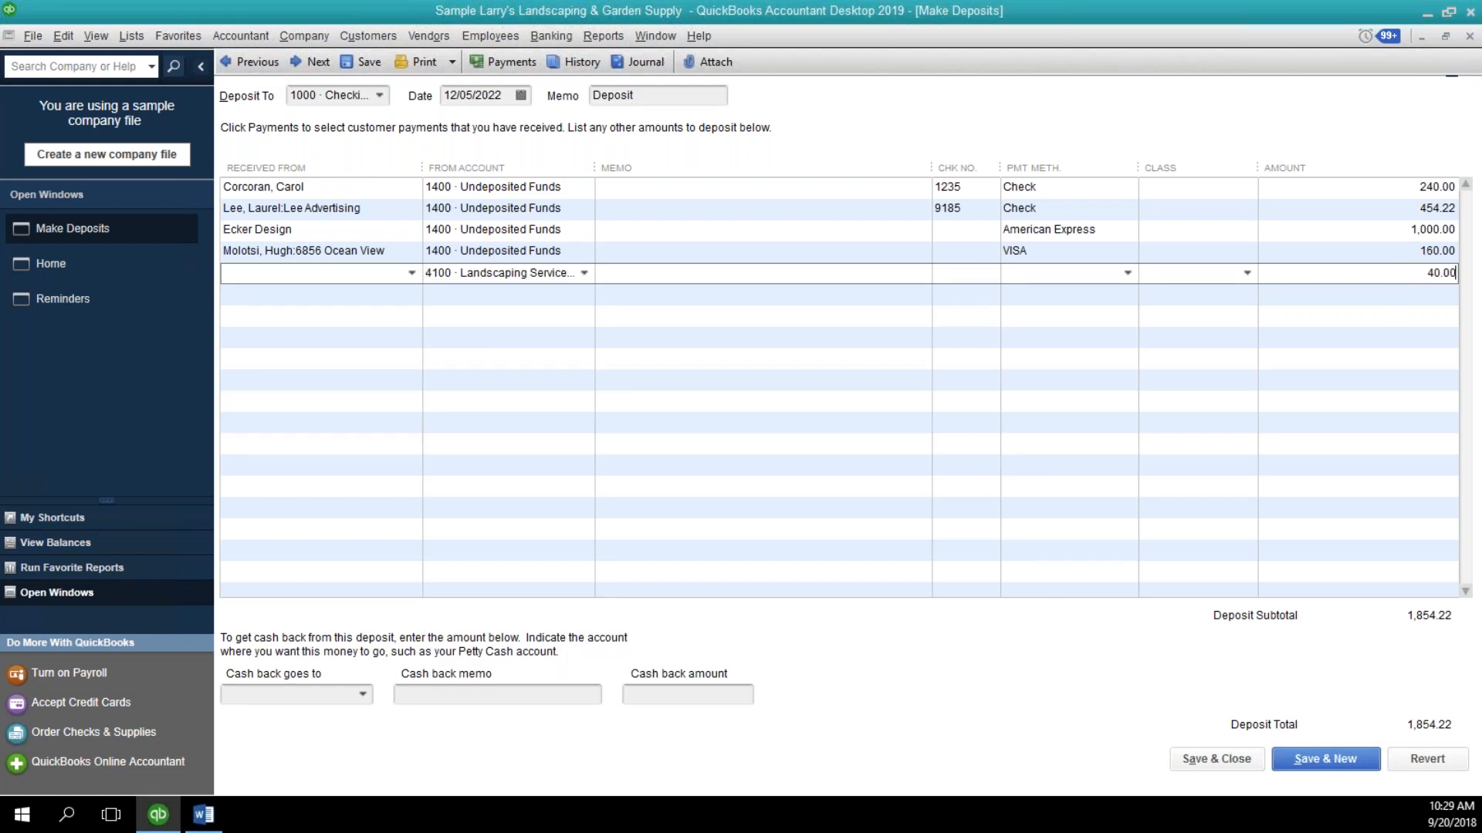
{"action": "key", "text": "Tab"}
Enter Adam's Candy Shop as the payer on the Equipment Rental deposit line and save the deposit.
{"action": "left_click", "coordinate": [407, 259]}
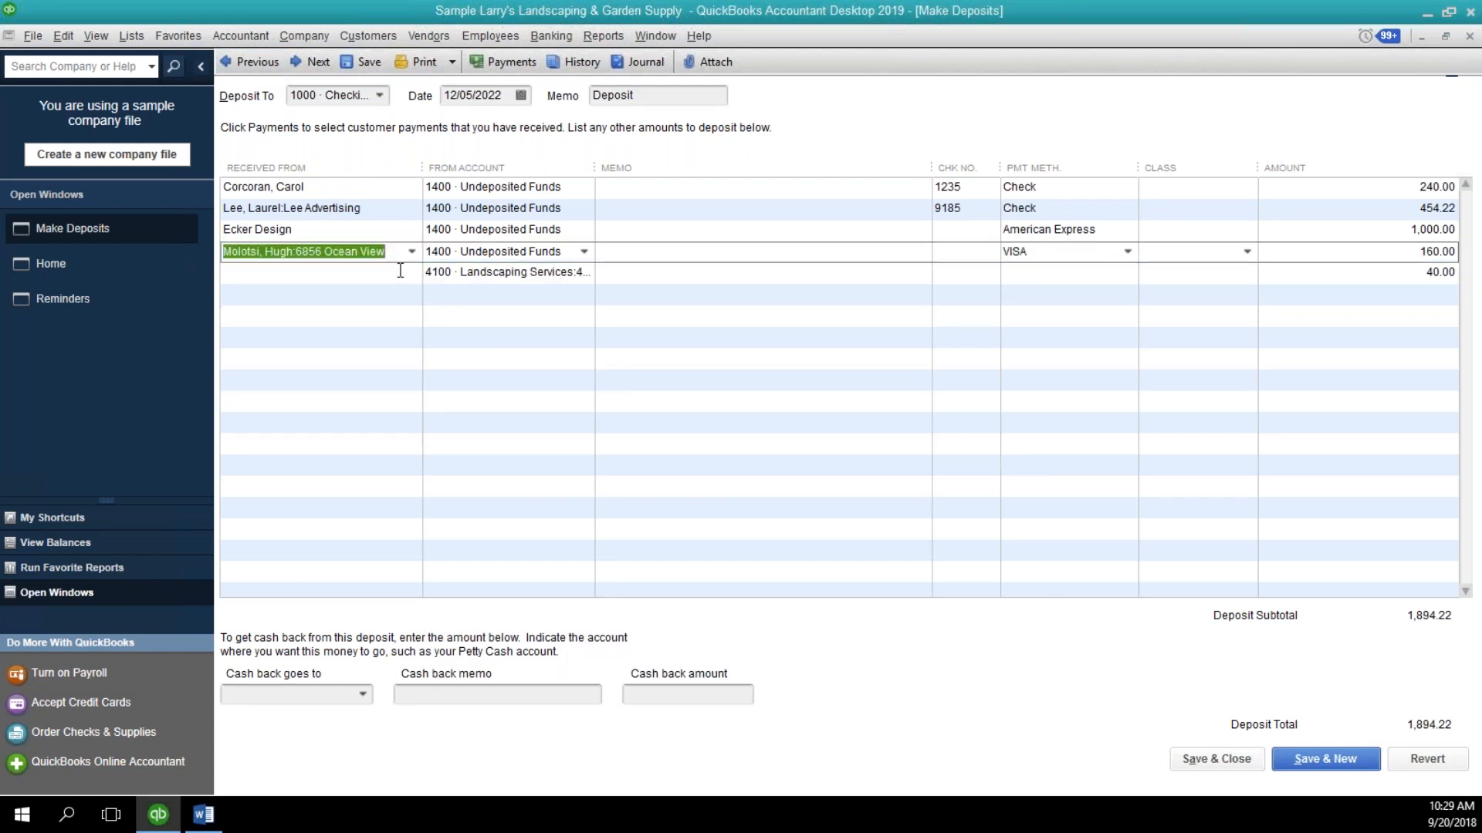
{"action": "left_click", "coordinate": [402, 276]}
{"action": "type", "text": "Ada"}
{"action": "key", "text": "Tab"}
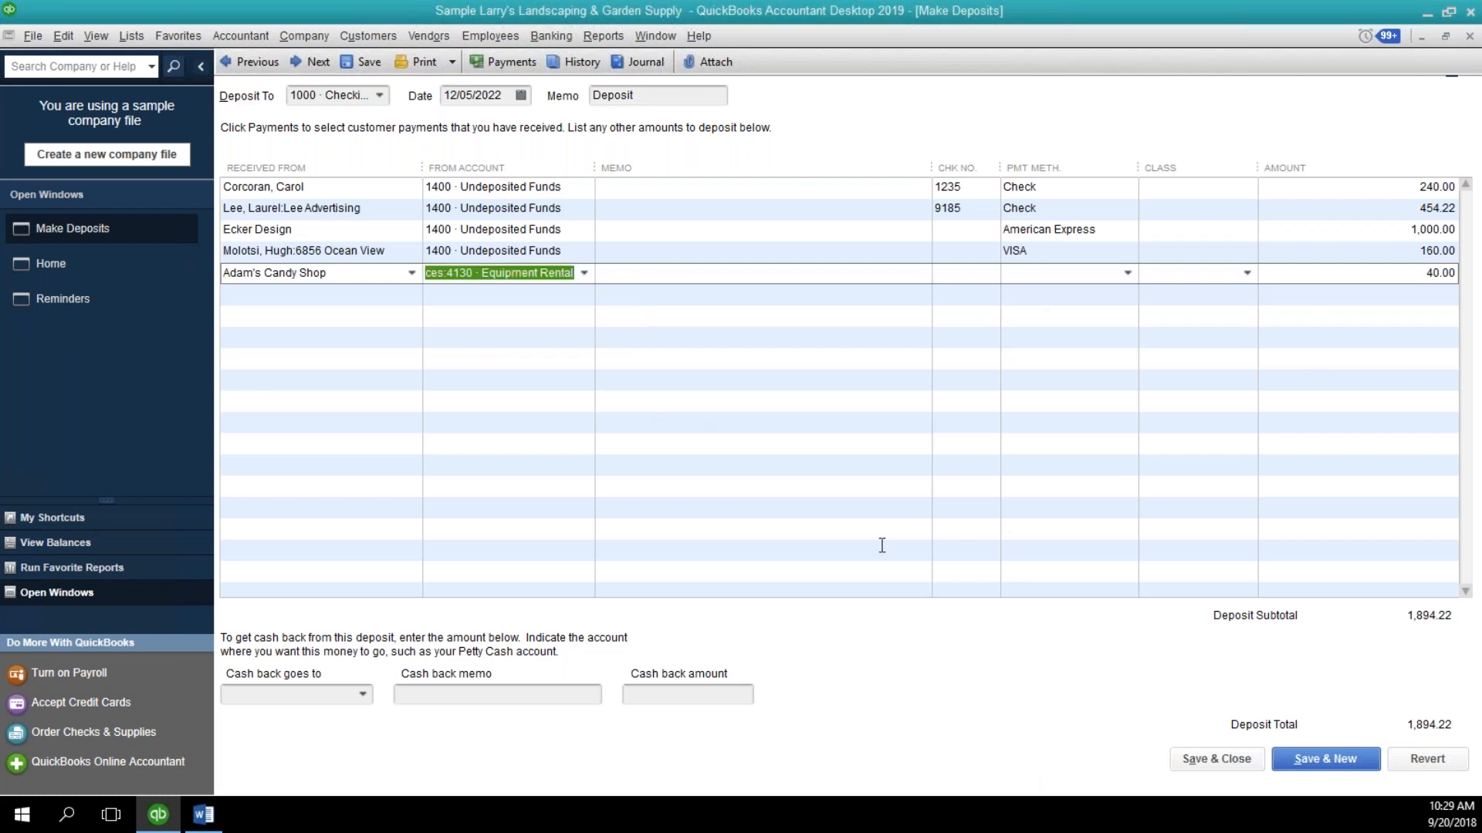
{"action": "left_click", "coordinate": [368, 71]}
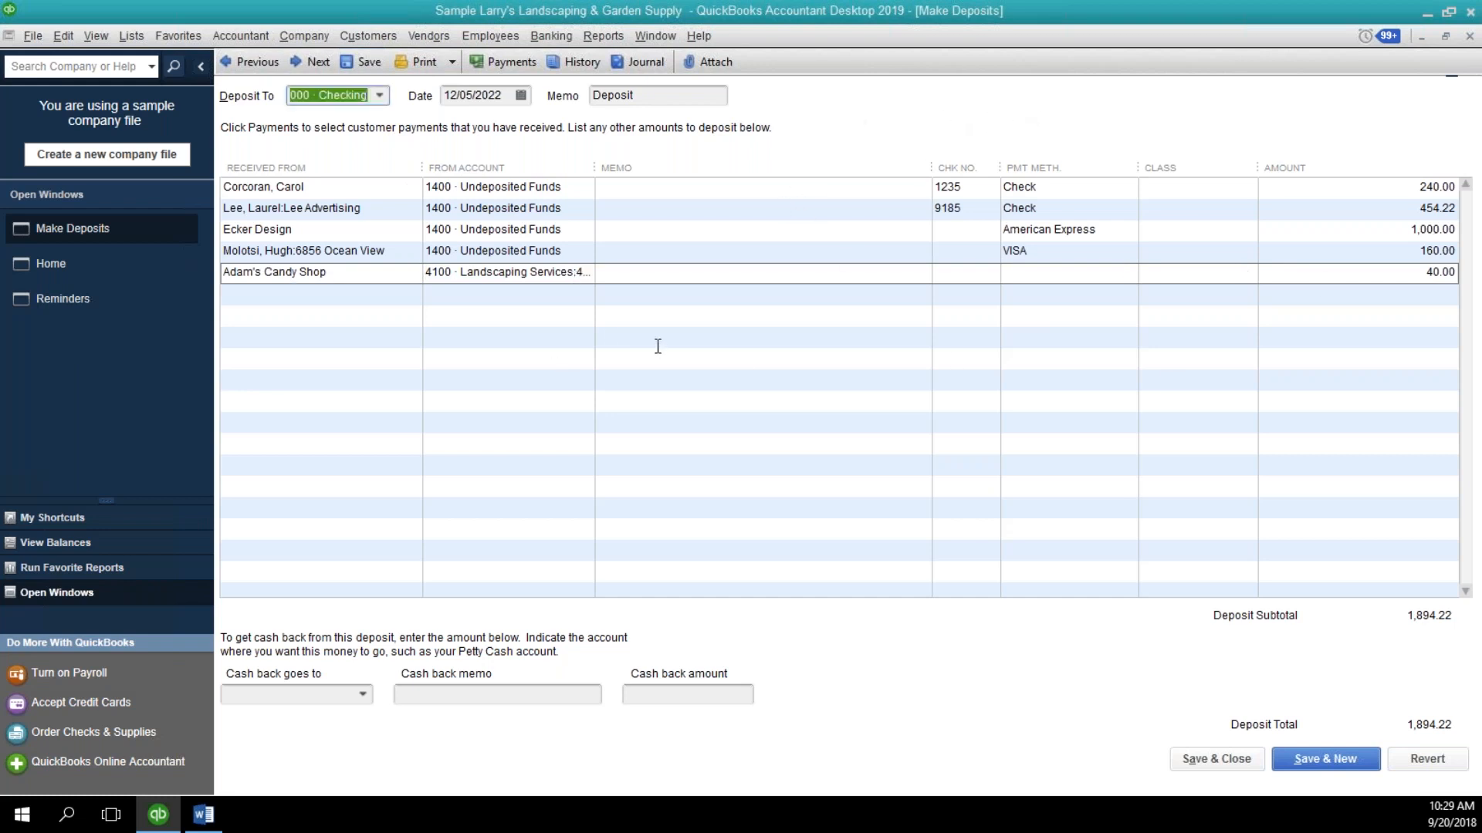
Add the undeposited 40.00 payment from Adam's Candy Shop to the 12/05/2022 deposit.
{"action": "left_click", "coordinate": [507, 60]}
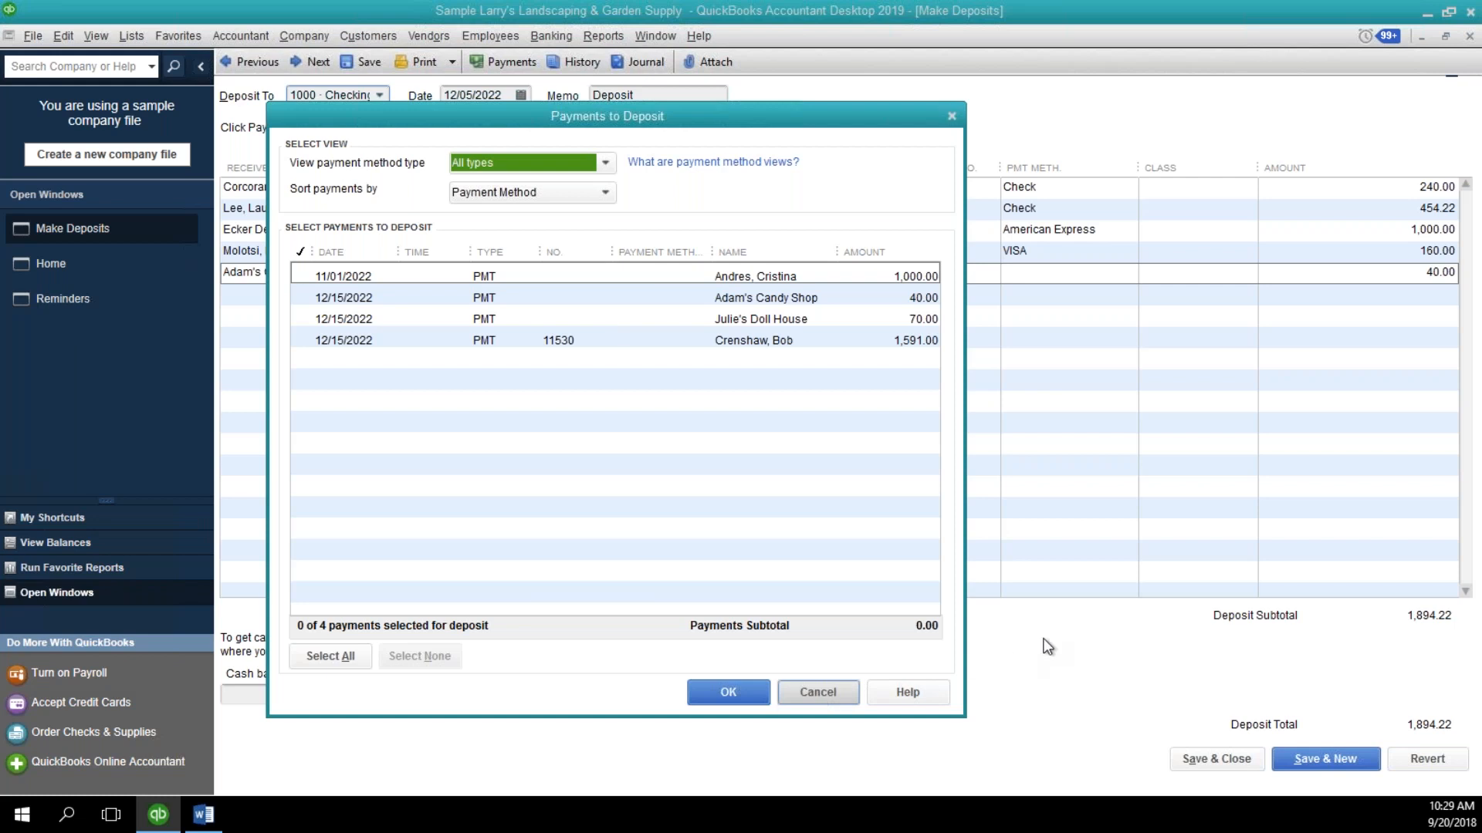
{"action": "left_click", "coordinate": [777, 295]}
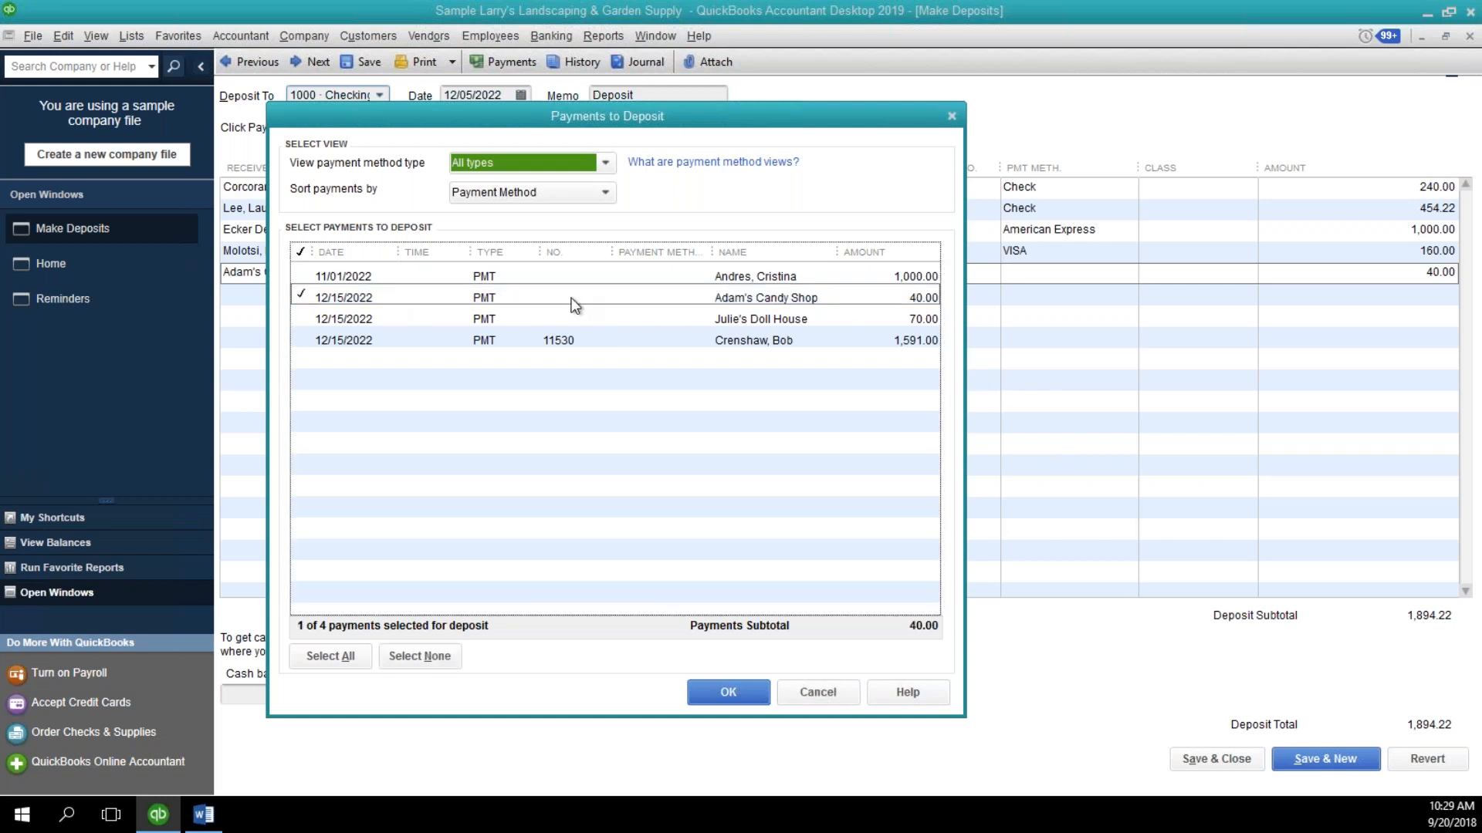
{"action": "left_click", "coordinate": [711, 699]}
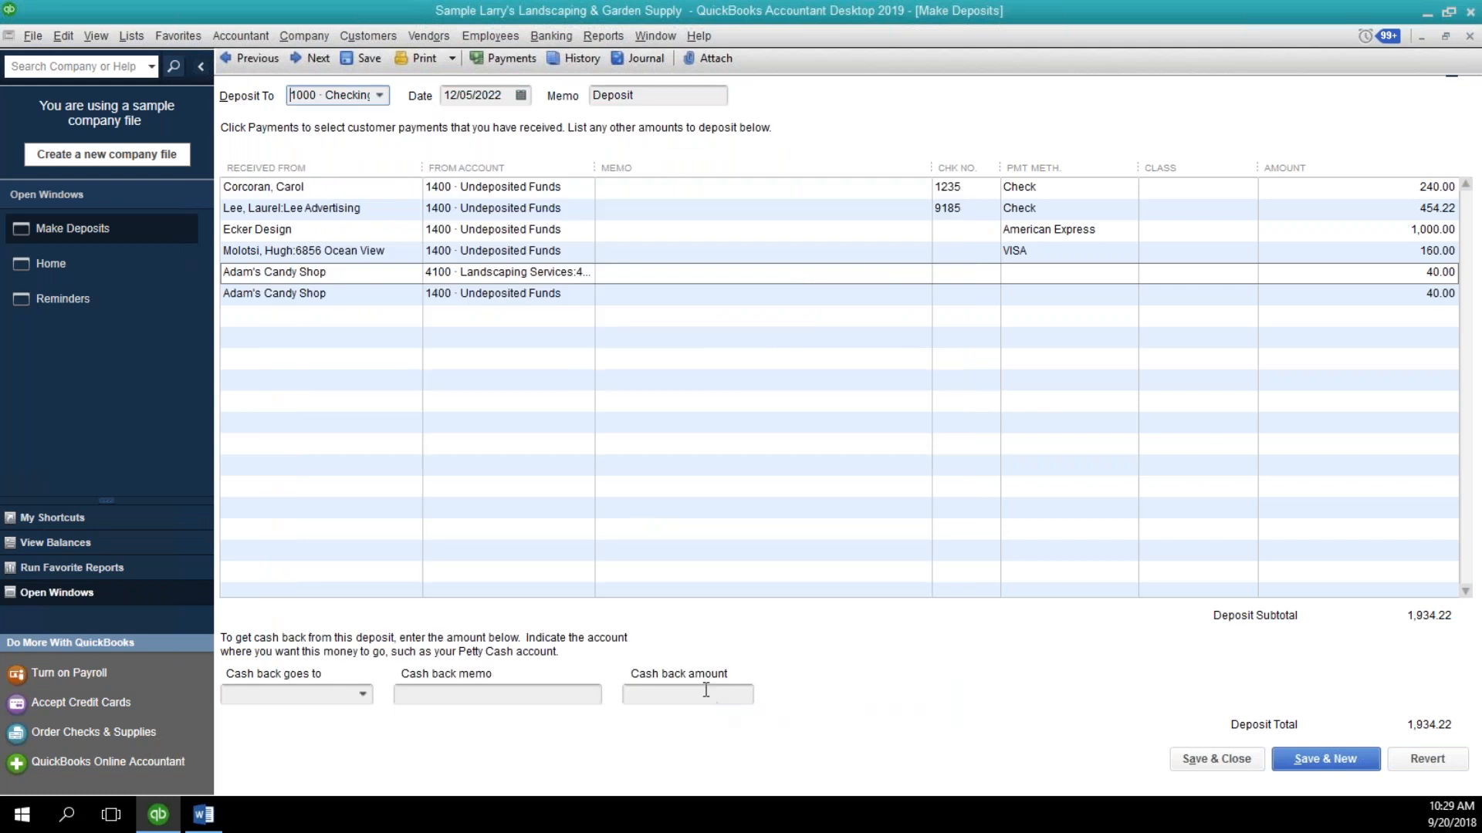
Delete the directly entered Adam's Candy Shop income line from the deposit.
{"action": "left_click", "coordinate": [405, 277]}
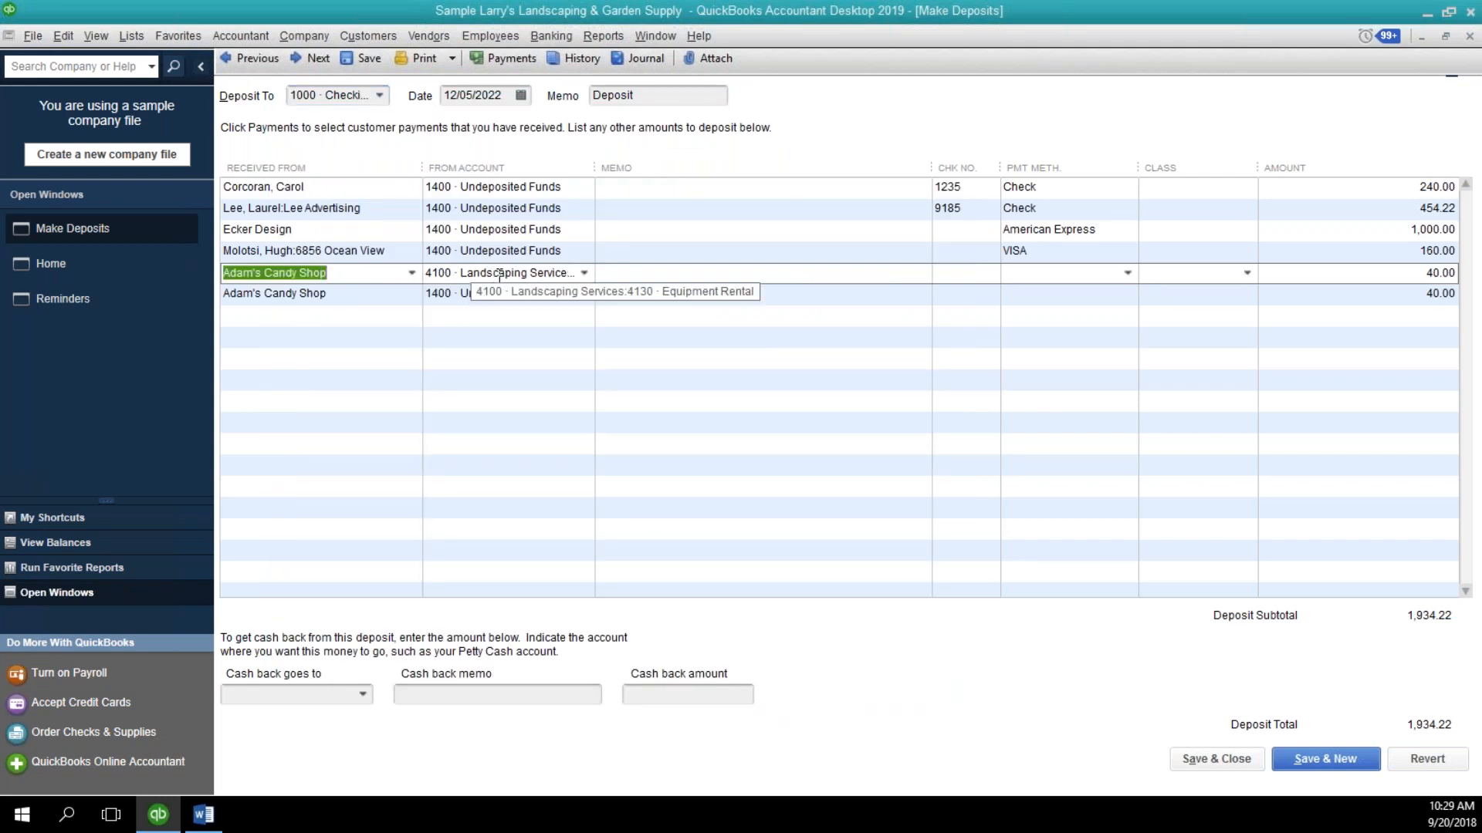
{"action": "left_click", "coordinate": [63, 41]}
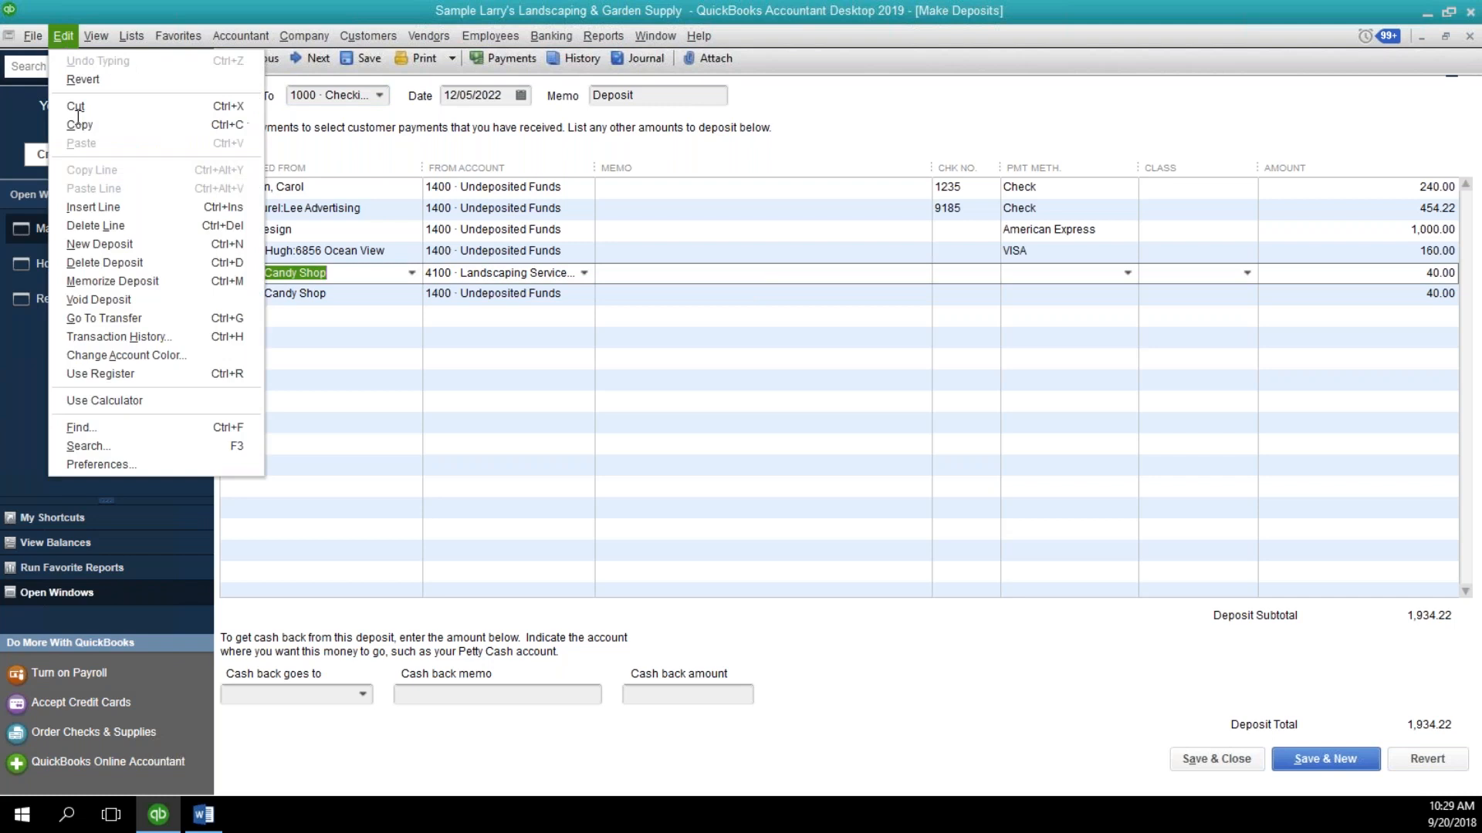
{"action": "left_click", "coordinate": [95, 226]}
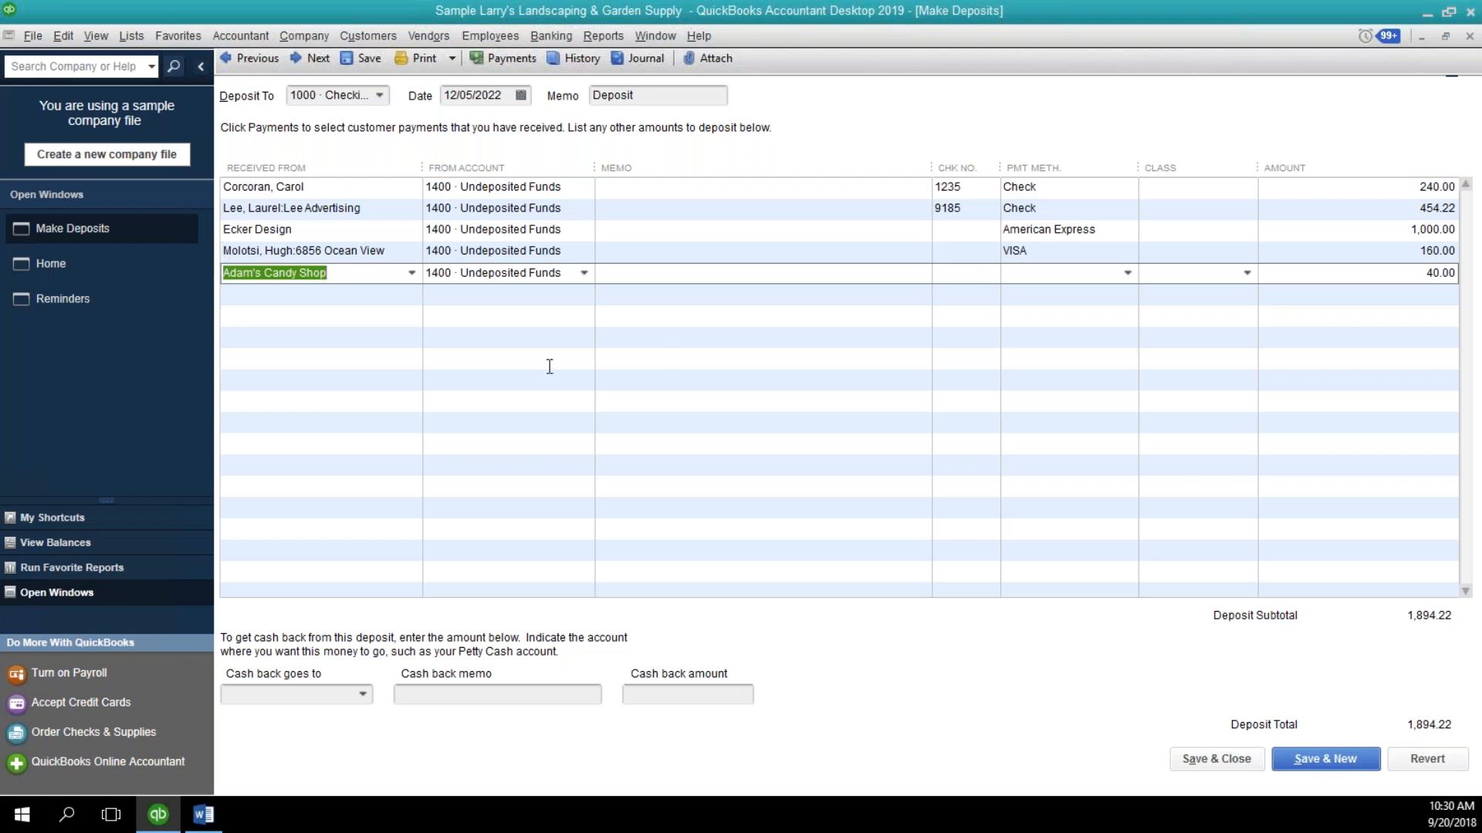
Try starting another deposit line with a Landscaping Services income account, and revert the deposit's unsaved changes.
{"action": "left_click", "coordinate": [544, 294]}
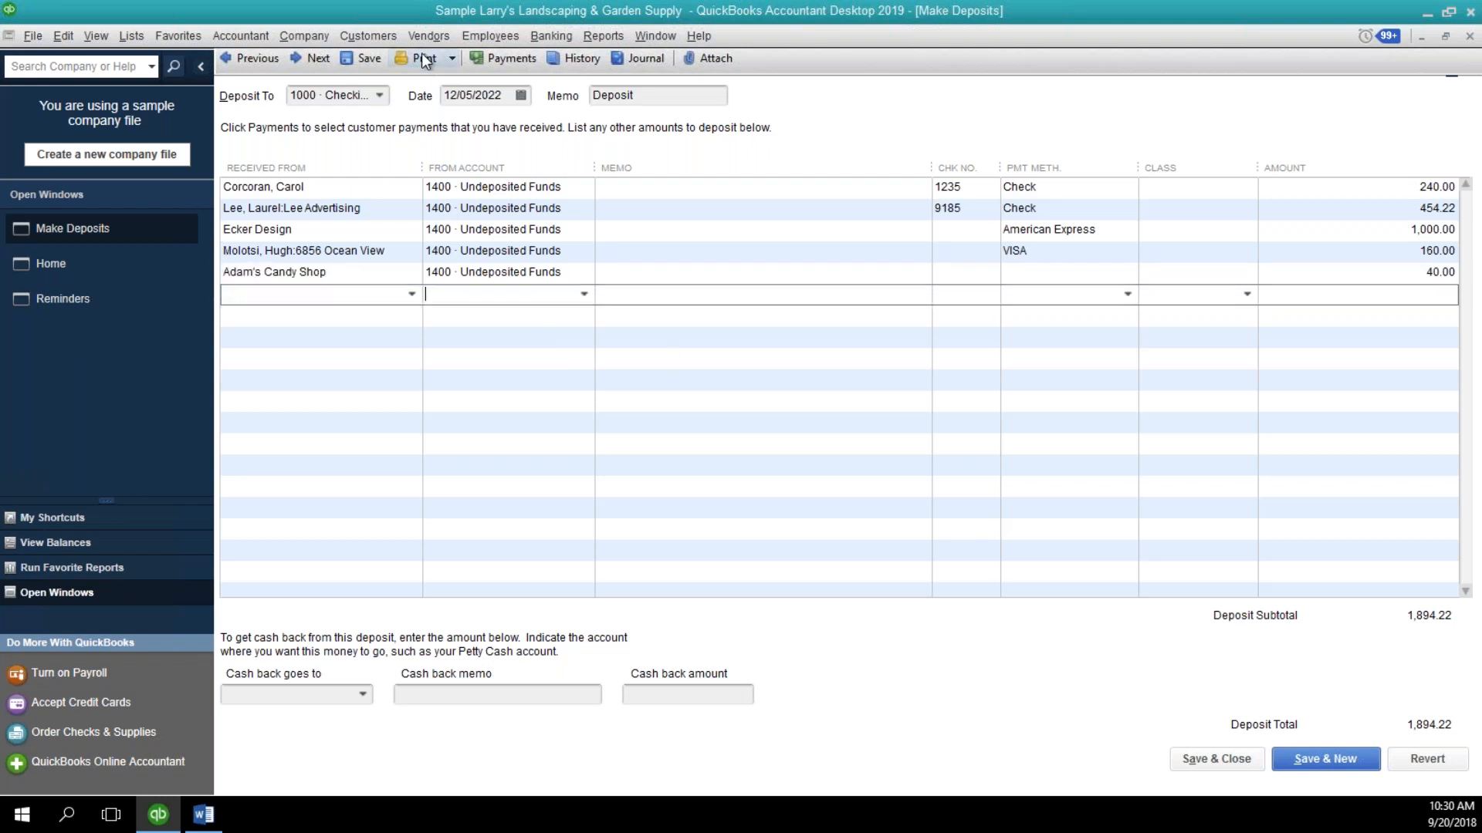
{"action": "left_click", "coordinate": [574, 275]}
{"action": "left_click", "coordinate": [578, 296]}
{"action": "left_click", "coordinate": [582, 294]}
{"action": "scroll", "coordinate": [623, 495], "scroll_direction": "down", "scroll_amount": 5}
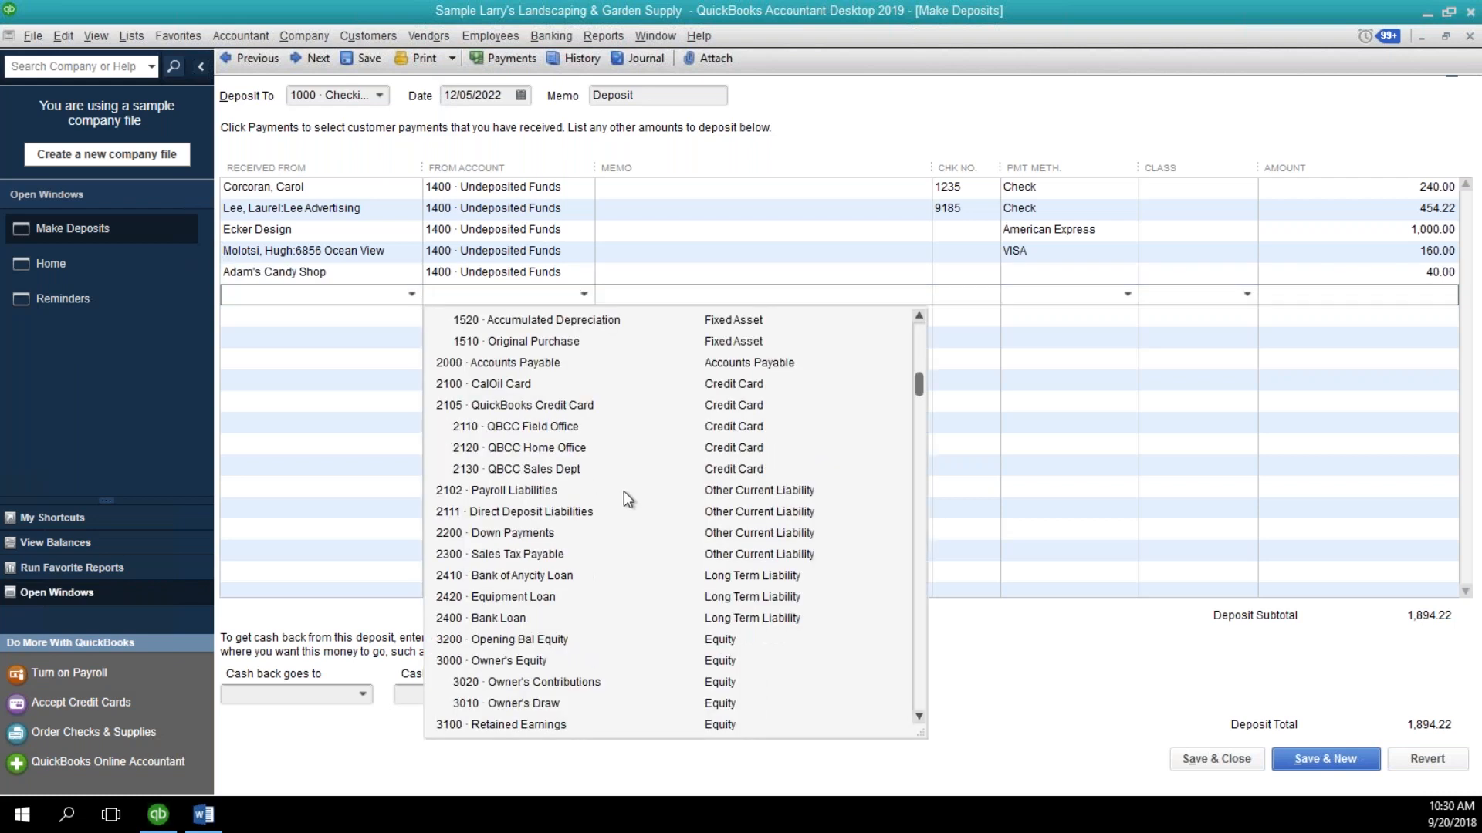
{"action": "scroll", "coordinate": [600, 571], "scroll_direction": "down", "scroll_amount": 4}
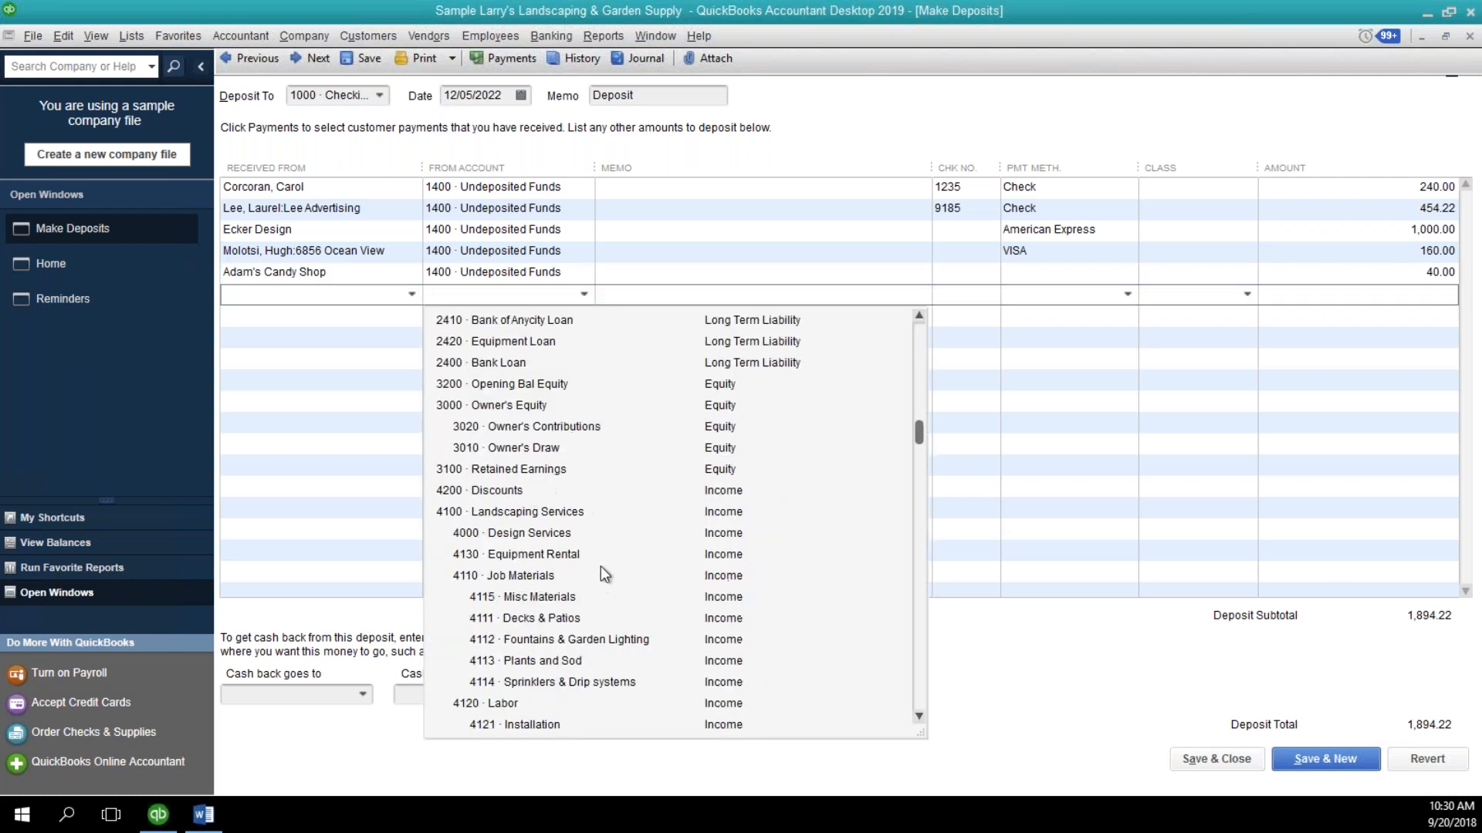
{"action": "left_click", "coordinate": [596, 548]}
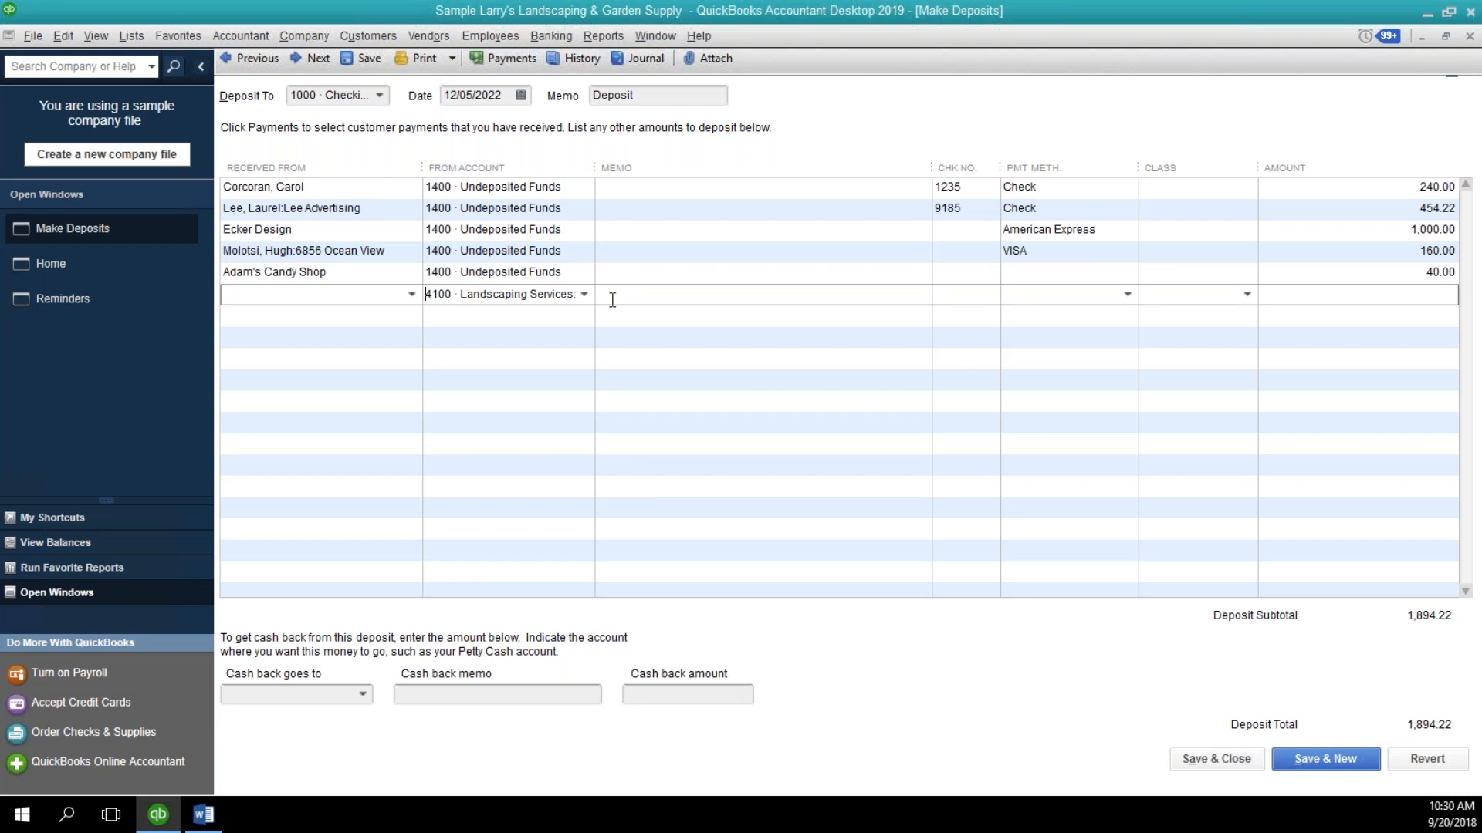
{"action": "left_click", "coordinate": [562, 275]}
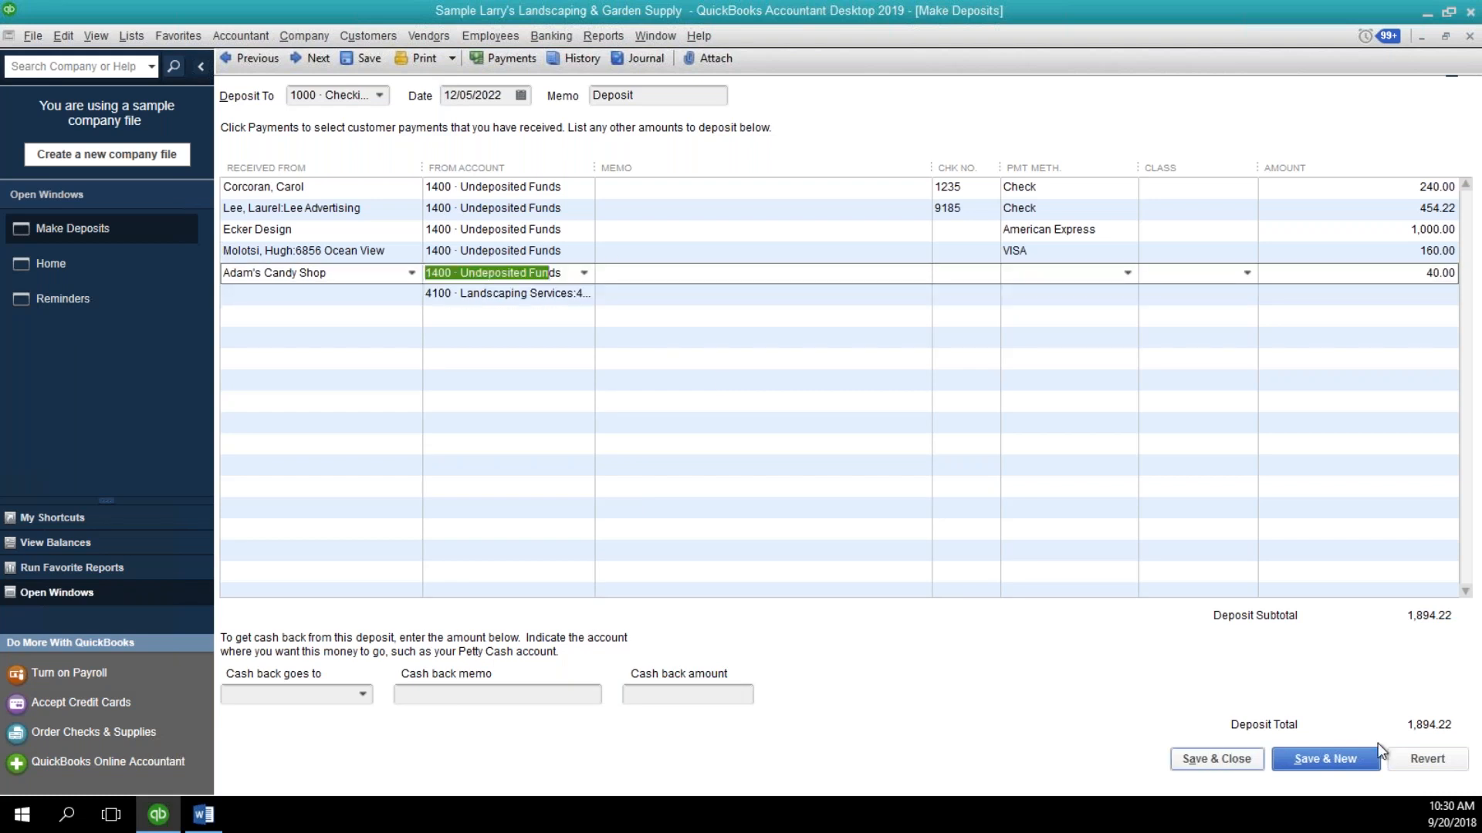
{"action": "left_click", "coordinate": [1406, 750]}
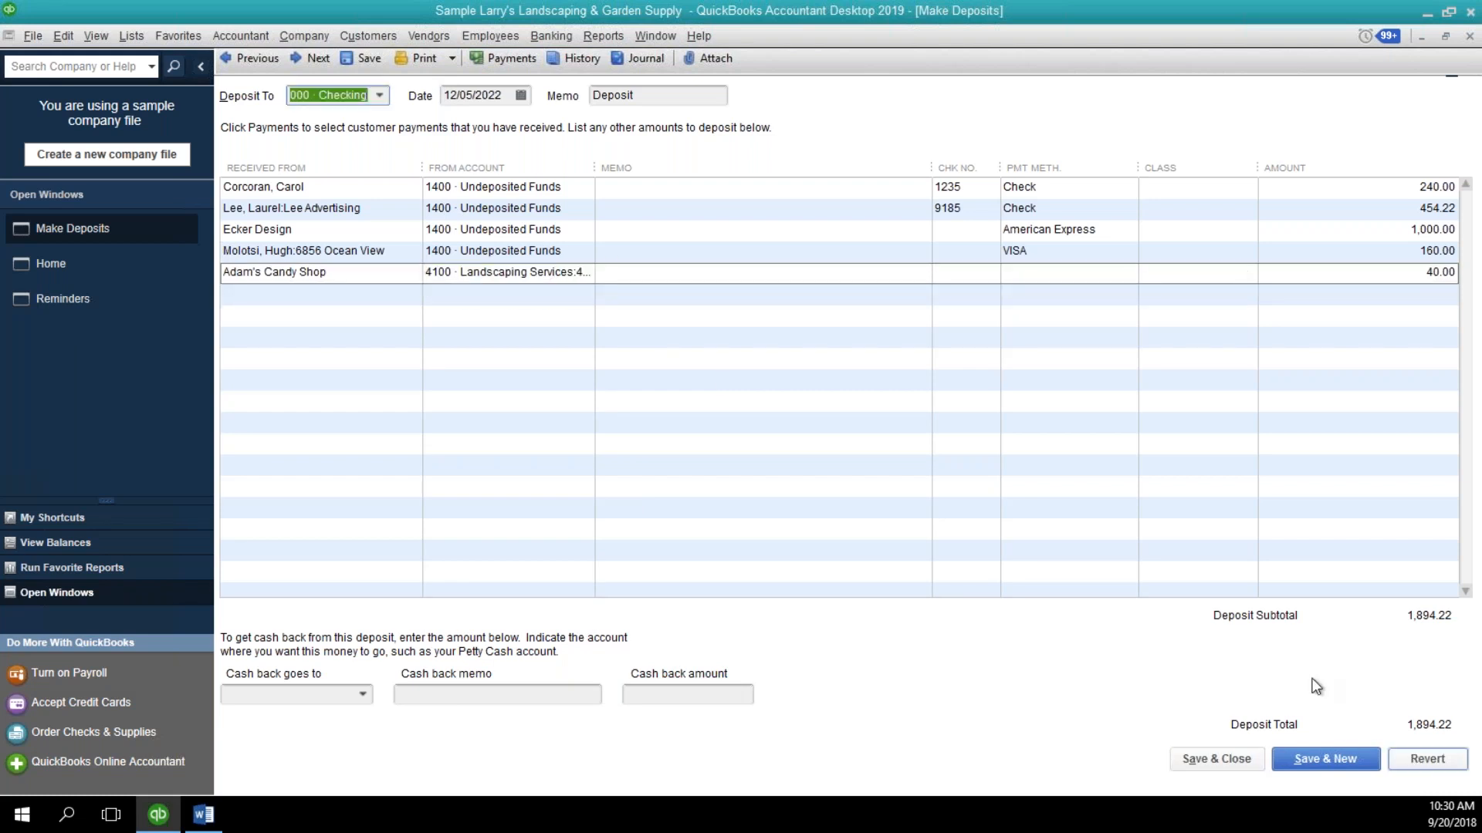
Go forward to the 12/09/2022 deposit and add the undeposited 40.00 payment from Adam's Candy Shop.
{"action": "left_click", "coordinate": [343, 268]}
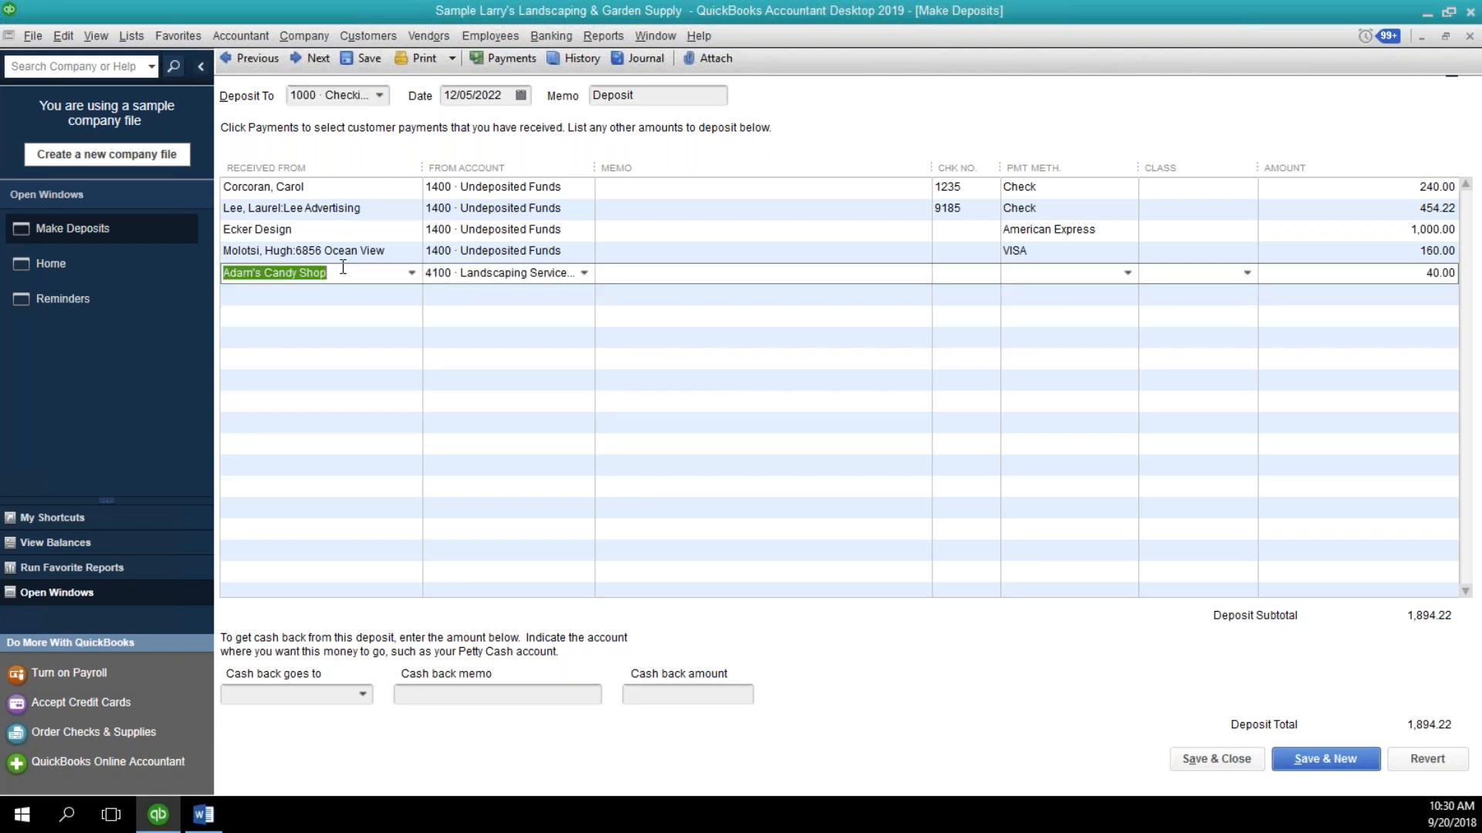
{"action": "left_click", "coordinate": [314, 60]}
{"action": "left_click", "coordinate": [313, 60]}
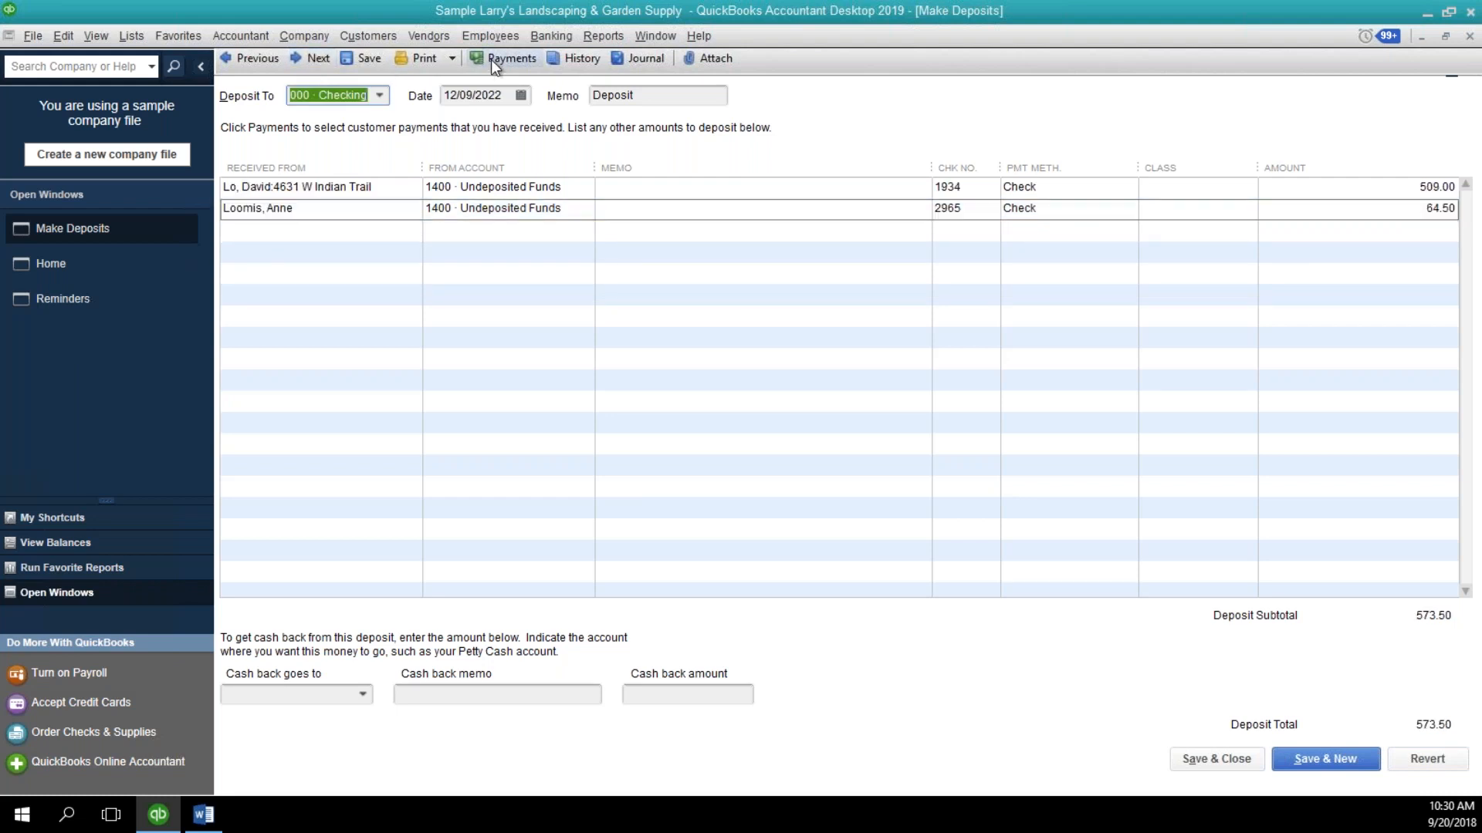
{"action": "left_click", "coordinate": [507, 230]}
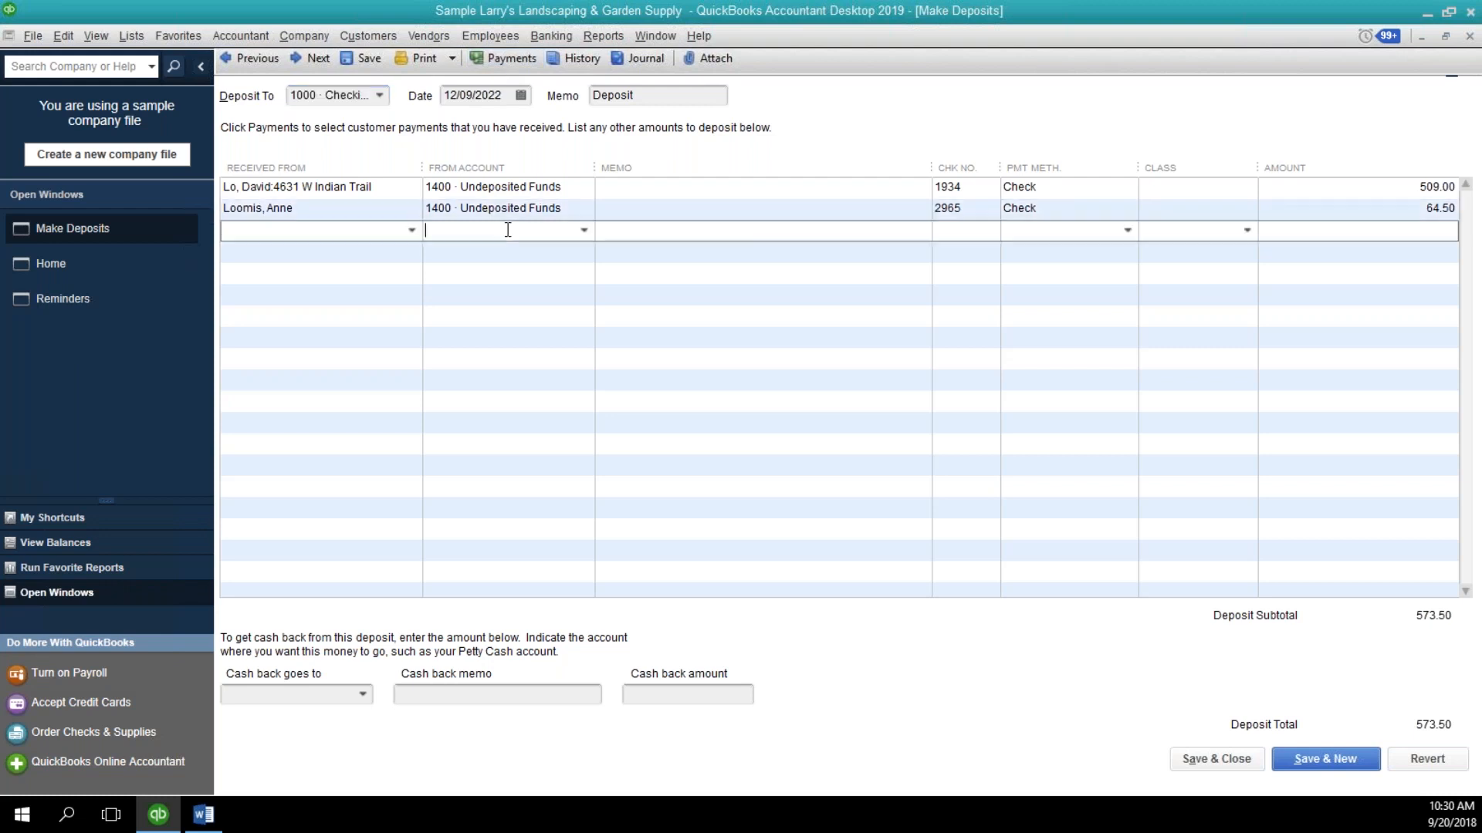
{"action": "left_click", "coordinate": [469, 57]}
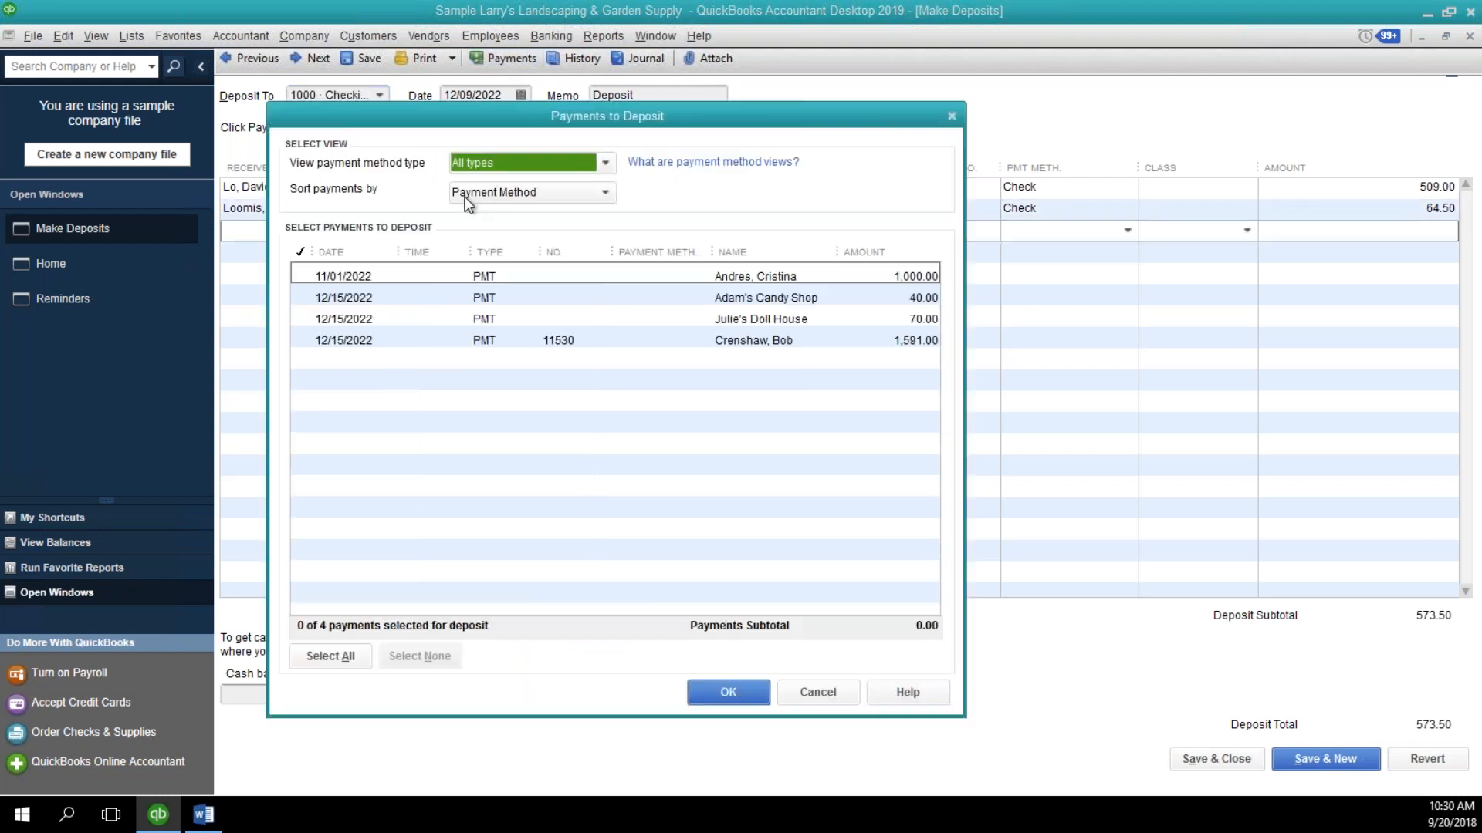
{"action": "left_click", "coordinate": [308, 296]}
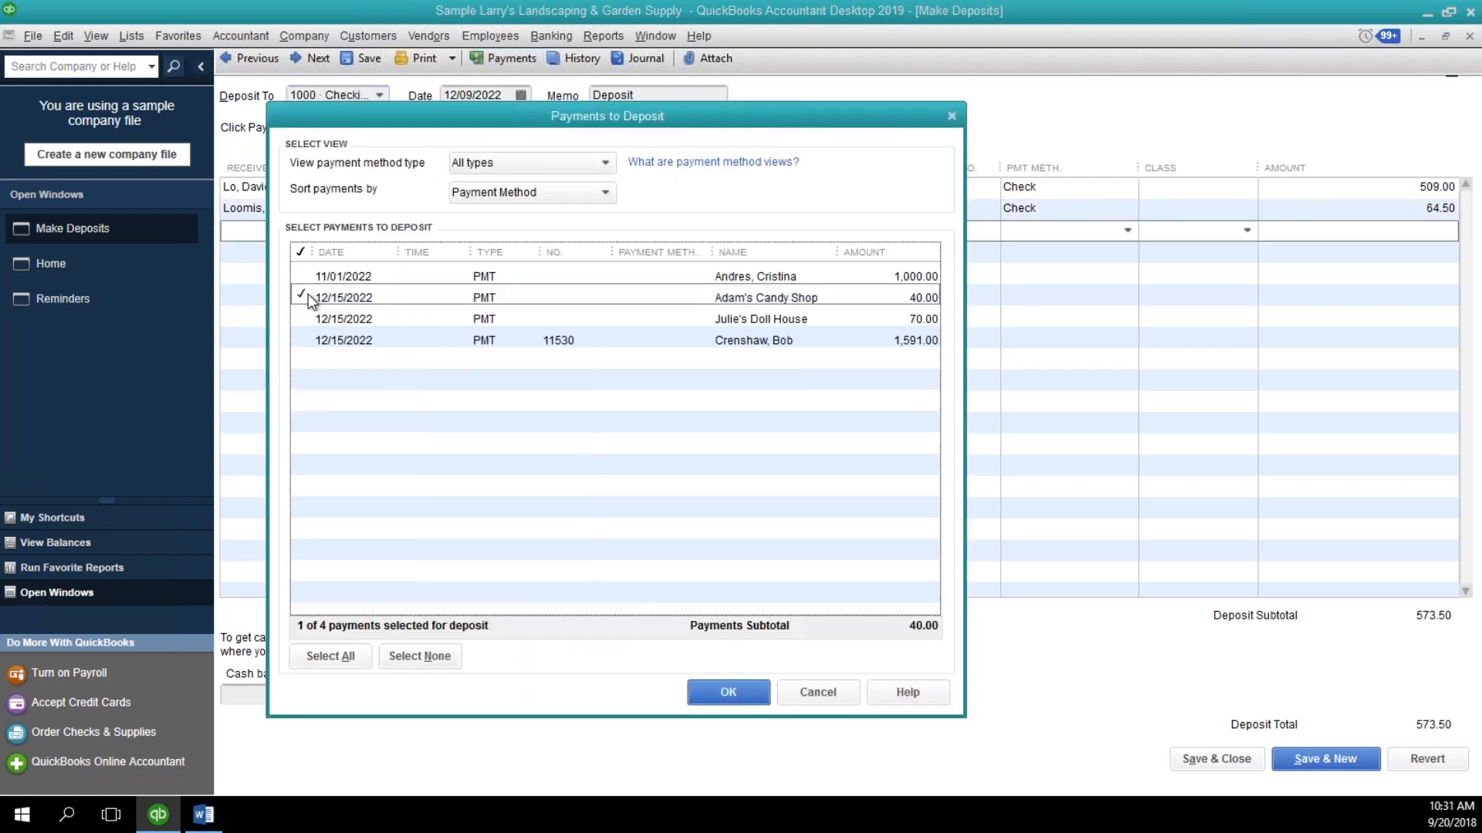
{"action": "left_click", "coordinate": [726, 692]}
Add an offsetting deposit line from account 4000 Design Services with Adam's Candy Shop as the payer.
{"action": "left_click", "coordinate": [582, 253]}
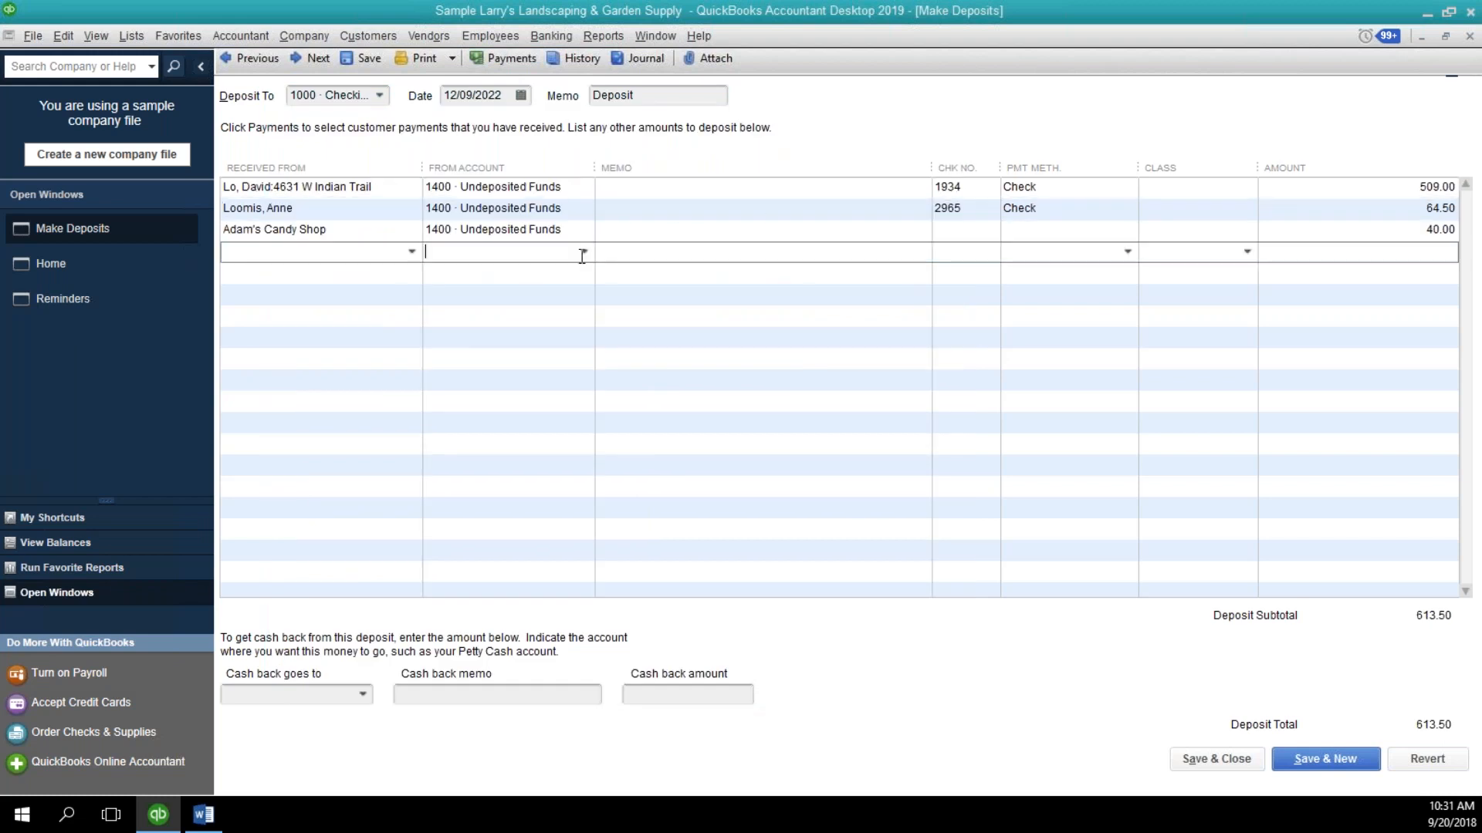
{"action": "left_click", "coordinate": [583, 252]}
{"action": "scroll", "coordinate": [677, 555], "scroll_direction": "down", "scroll_amount": 9}
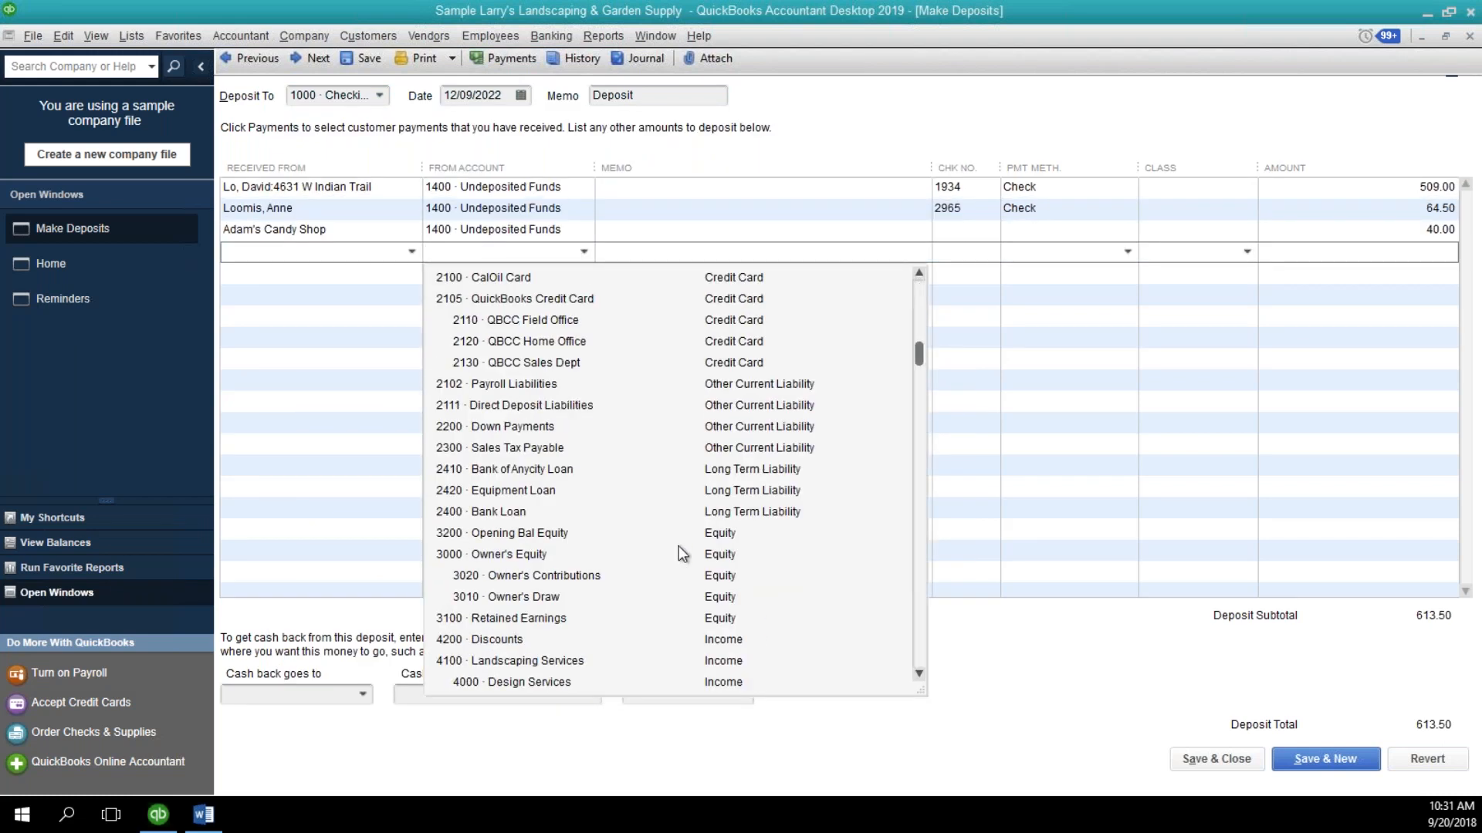
{"action": "left_click", "coordinate": [568, 491]}
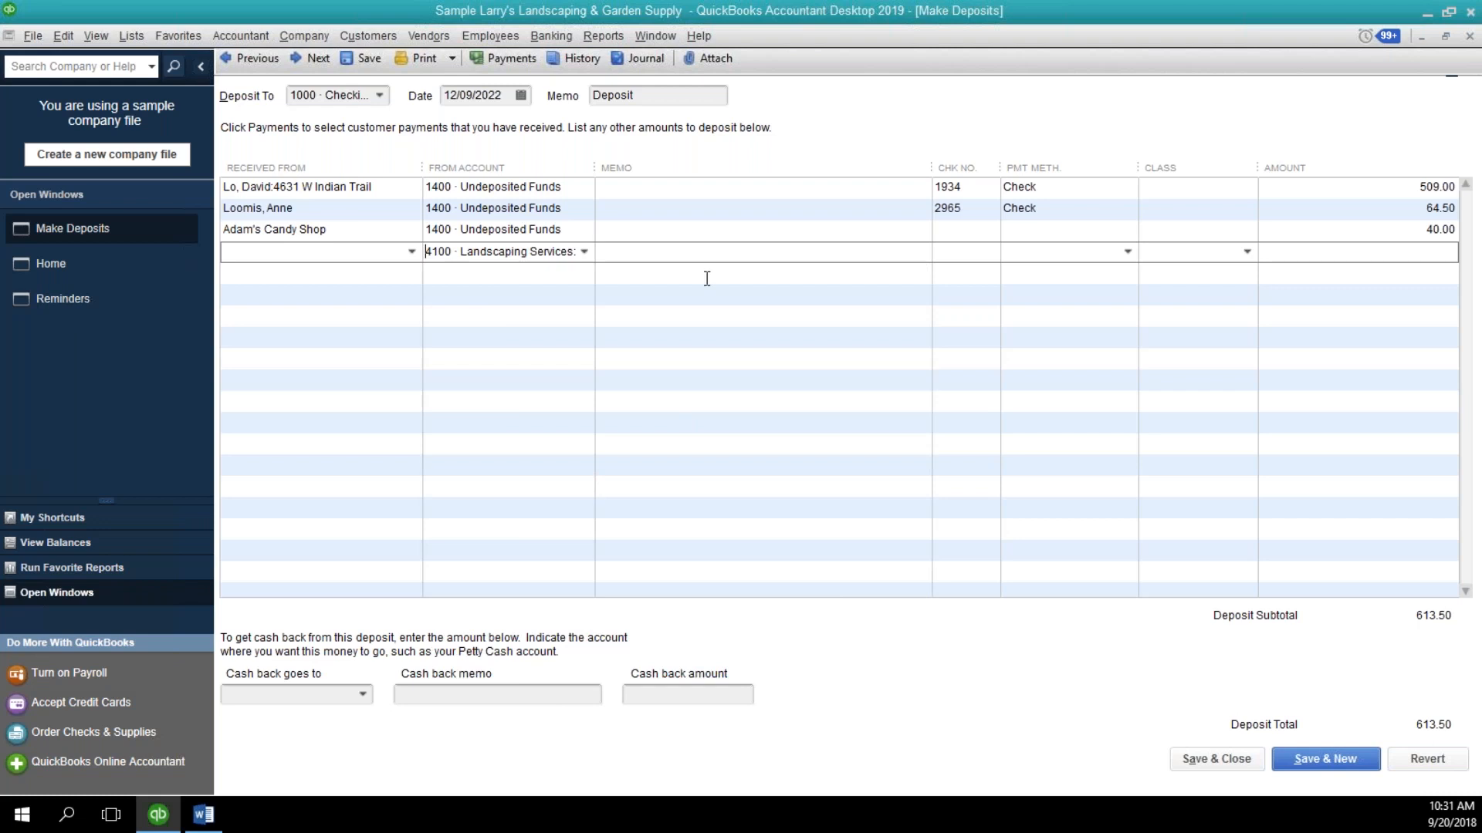
{"action": "left_click", "coordinate": [367, 246]}
{"action": "type", "text": "dam's Candy Shop"}
{"action": "key", "text": "Tab"}
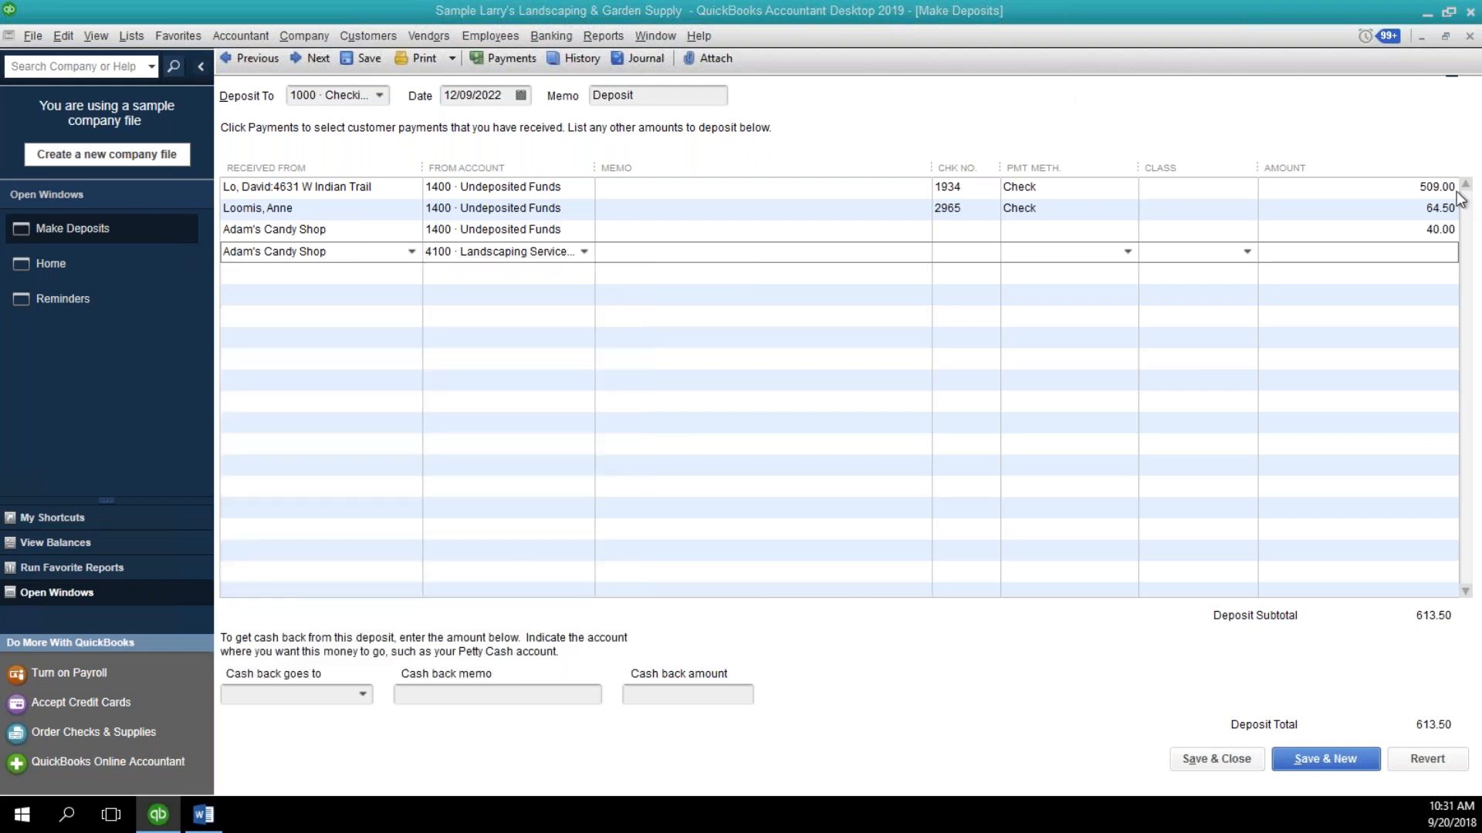
Set the offsetting line's memo to "Duplicate entry from 12/13/2021; deposited incorrectly".
{"action": "left_click", "coordinate": [731, 252]}
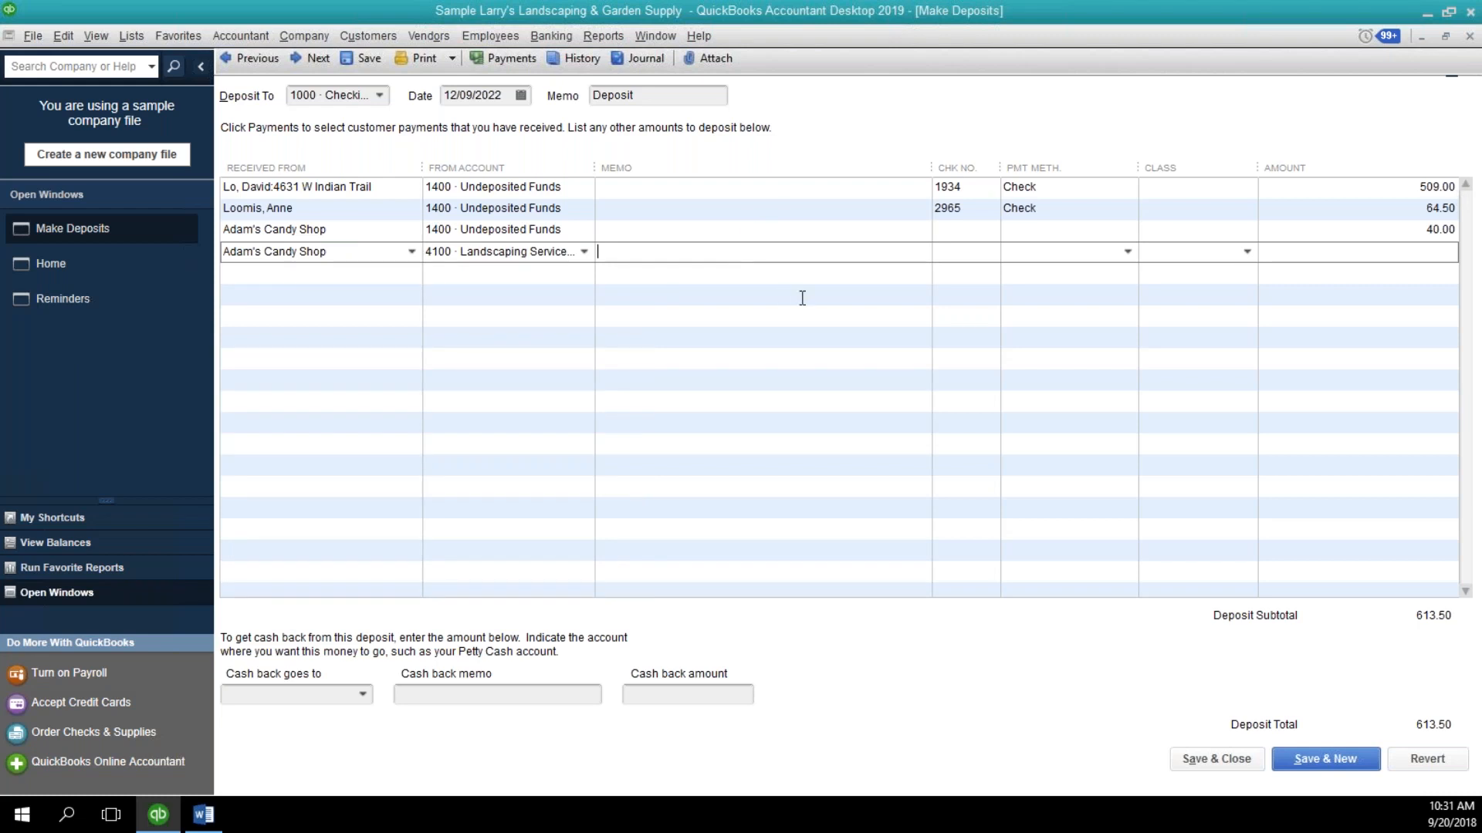
{"action": "type", "text": "Double"}
{"action": "key", "text": "BackSpace"}
{"action": "key", "text": "BackSpace"}
{"action": "key", "text": "BackSpace"}
{"action": "key", "text": "BackSpace"}
{"action": "key", "text": "BackSpace"}
{"action": "key", "text": "BackSpace"}
{"action": "key", "text": "BackSpace"}
{"action": "type", "text": "Duplicate entry from 12/13/2021;"}
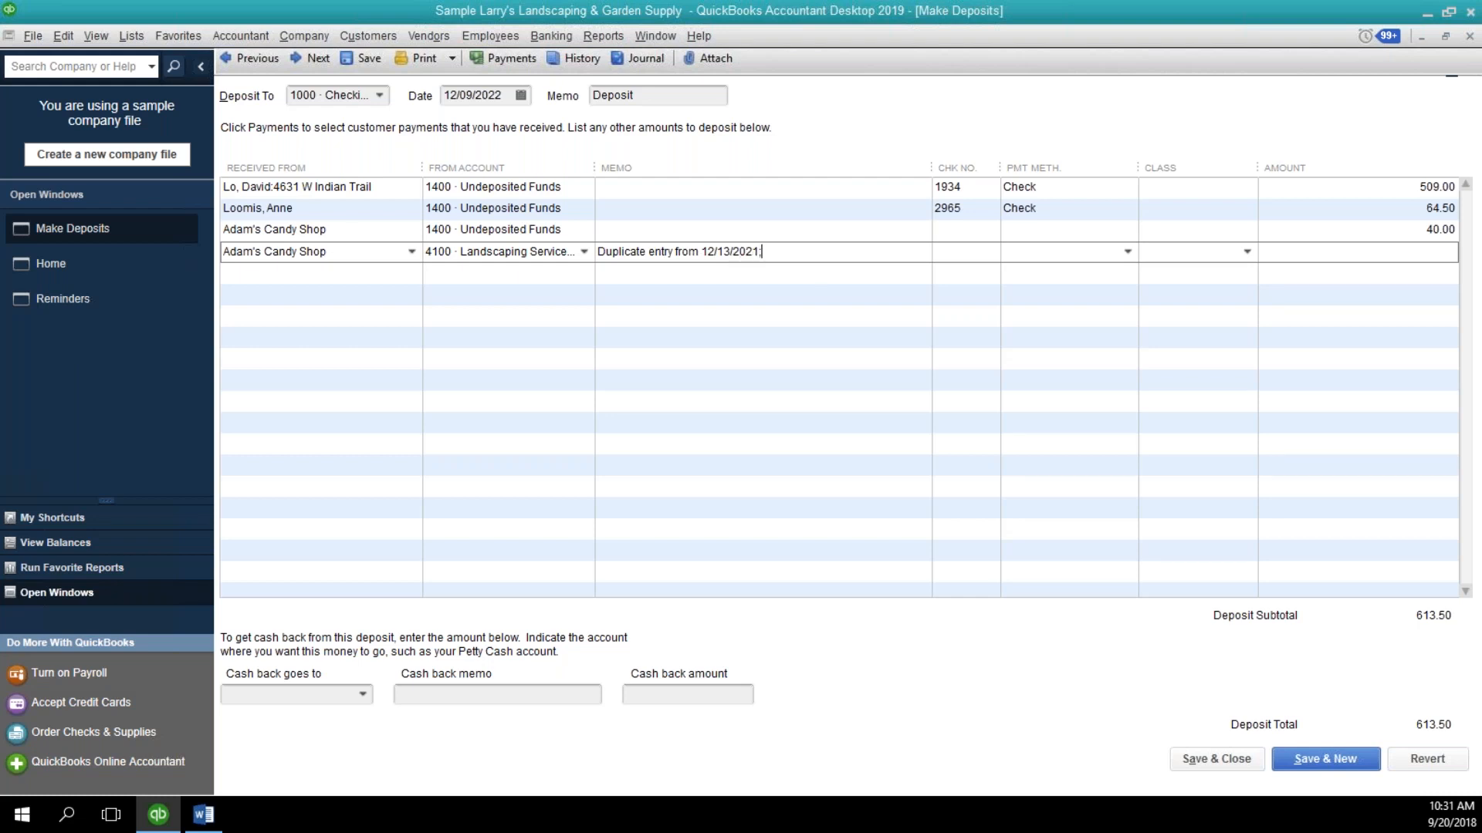
{"action": "type", "text": " deposited incorrectly"}
Set the offsetting line's amount to -40, review the Adam's Candy Shop payment line, and save and close the deposit.
{"action": "key", "text": "Tab"}
{"action": "key", "text": "Tab"}
{"action": "key", "text": "Tab"}
{"action": "type", "text": "-40"}
{"action": "key", "text": "Tab"}
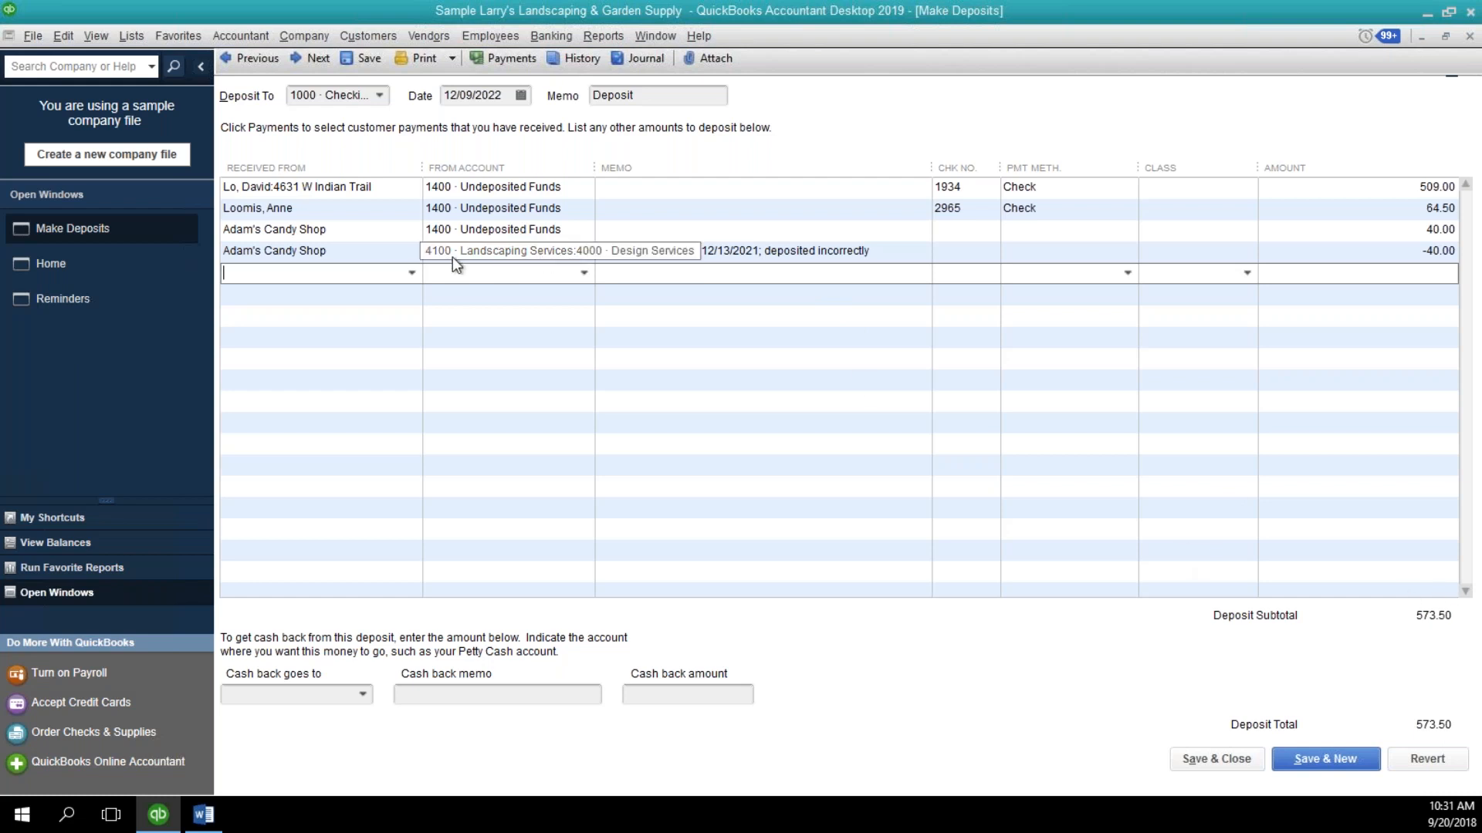
{"action": "left_click", "coordinate": [388, 230]}
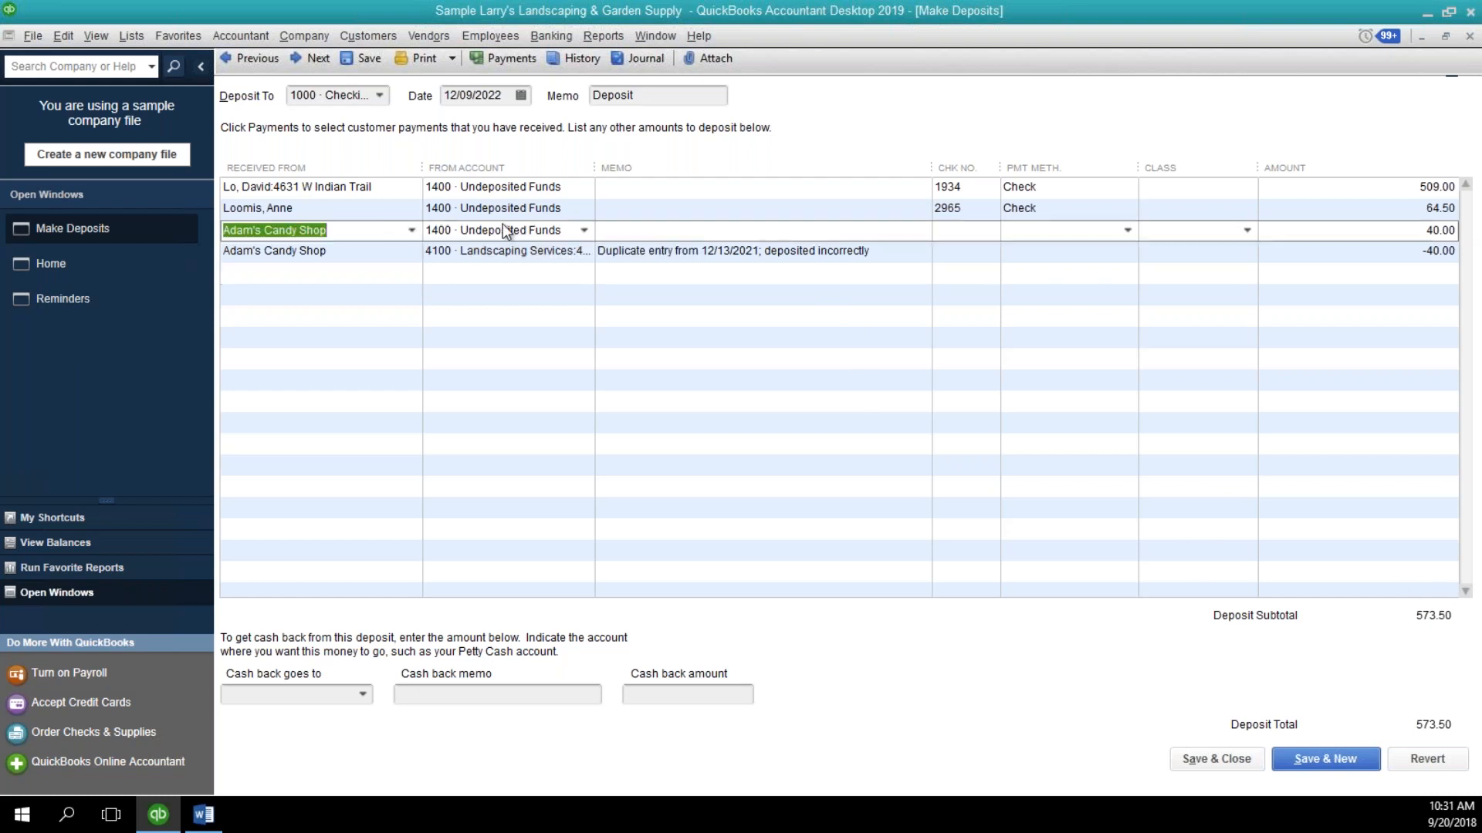
{"action": "left_click", "coordinate": [607, 233]}
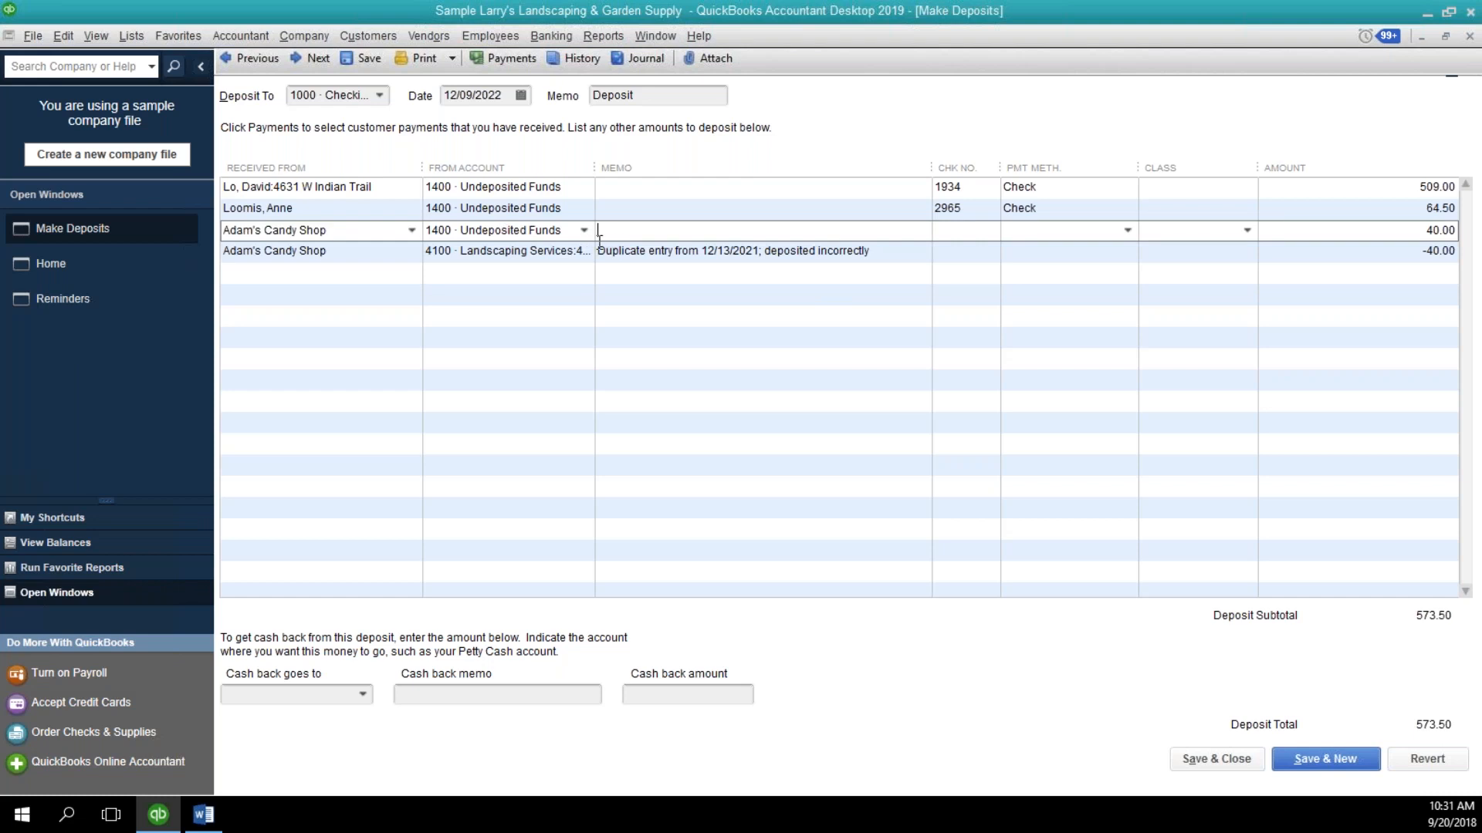
{"action": "left_click", "coordinate": [1213, 767]}
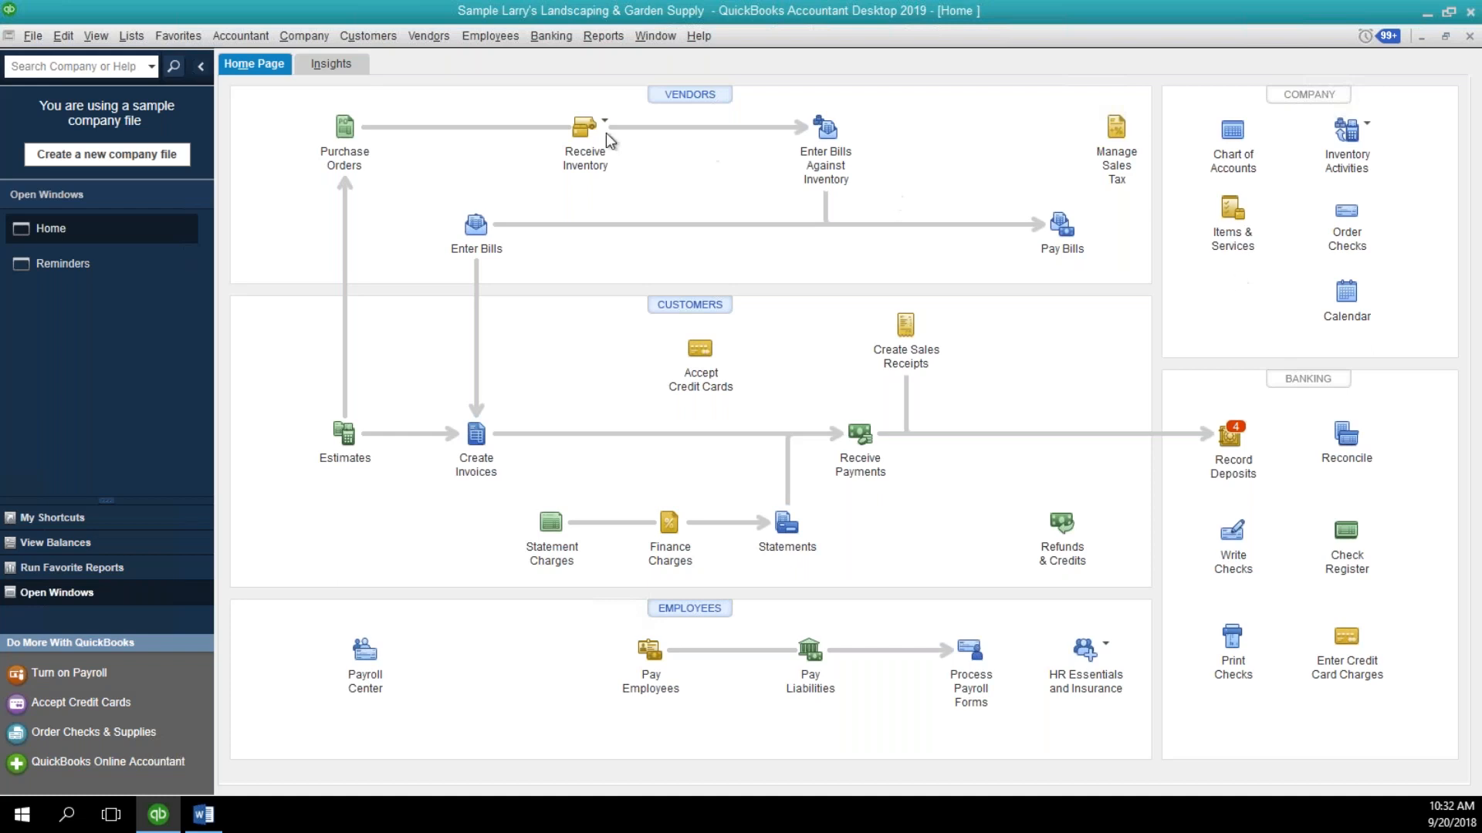
Look through the report categories and open the Deposit Detail banking report.
{"action": "left_click", "coordinate": [608, 39]}
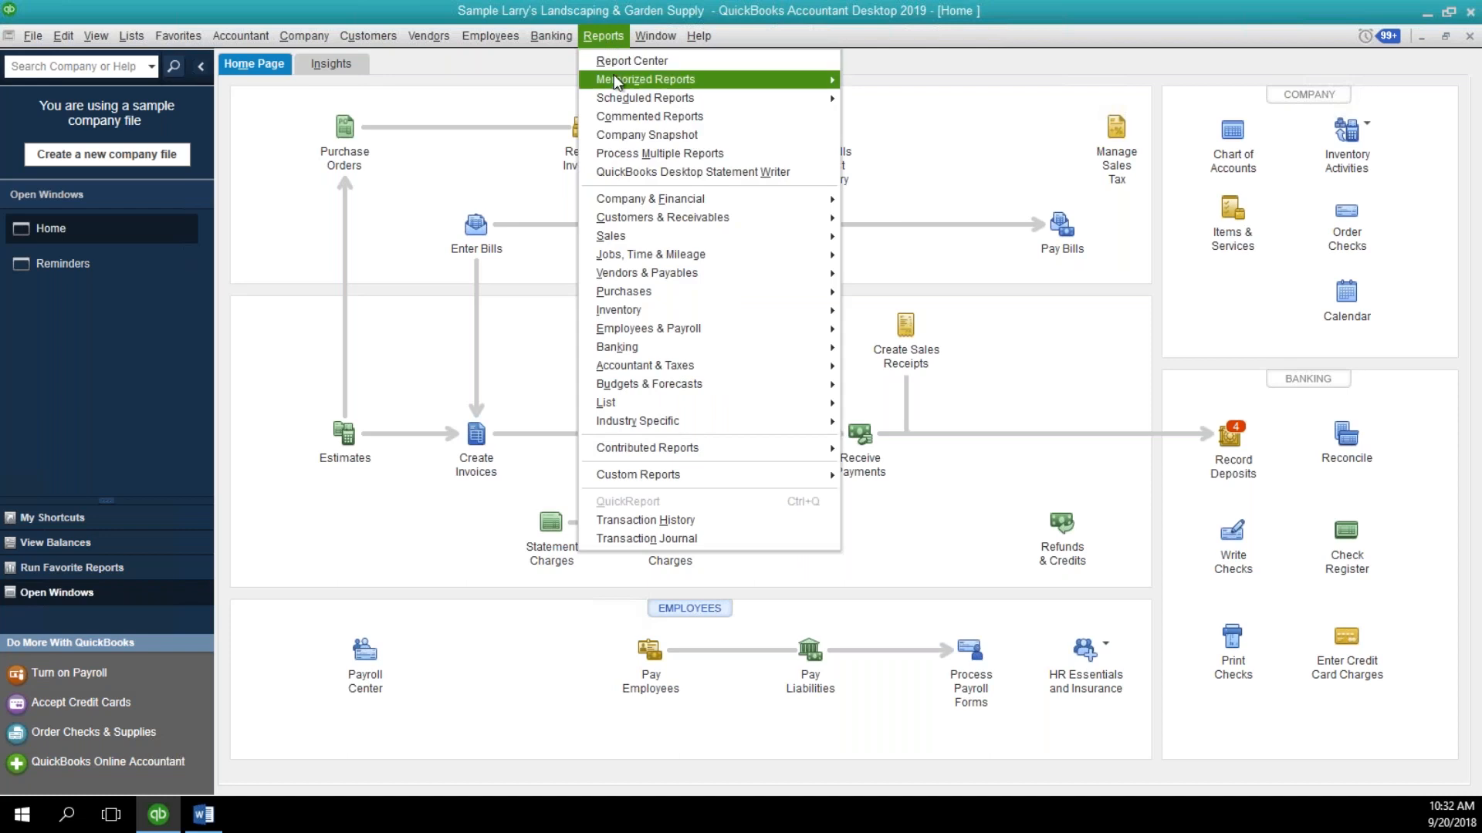
{"action": "mouse_move", "coordinate": [615, 80]}
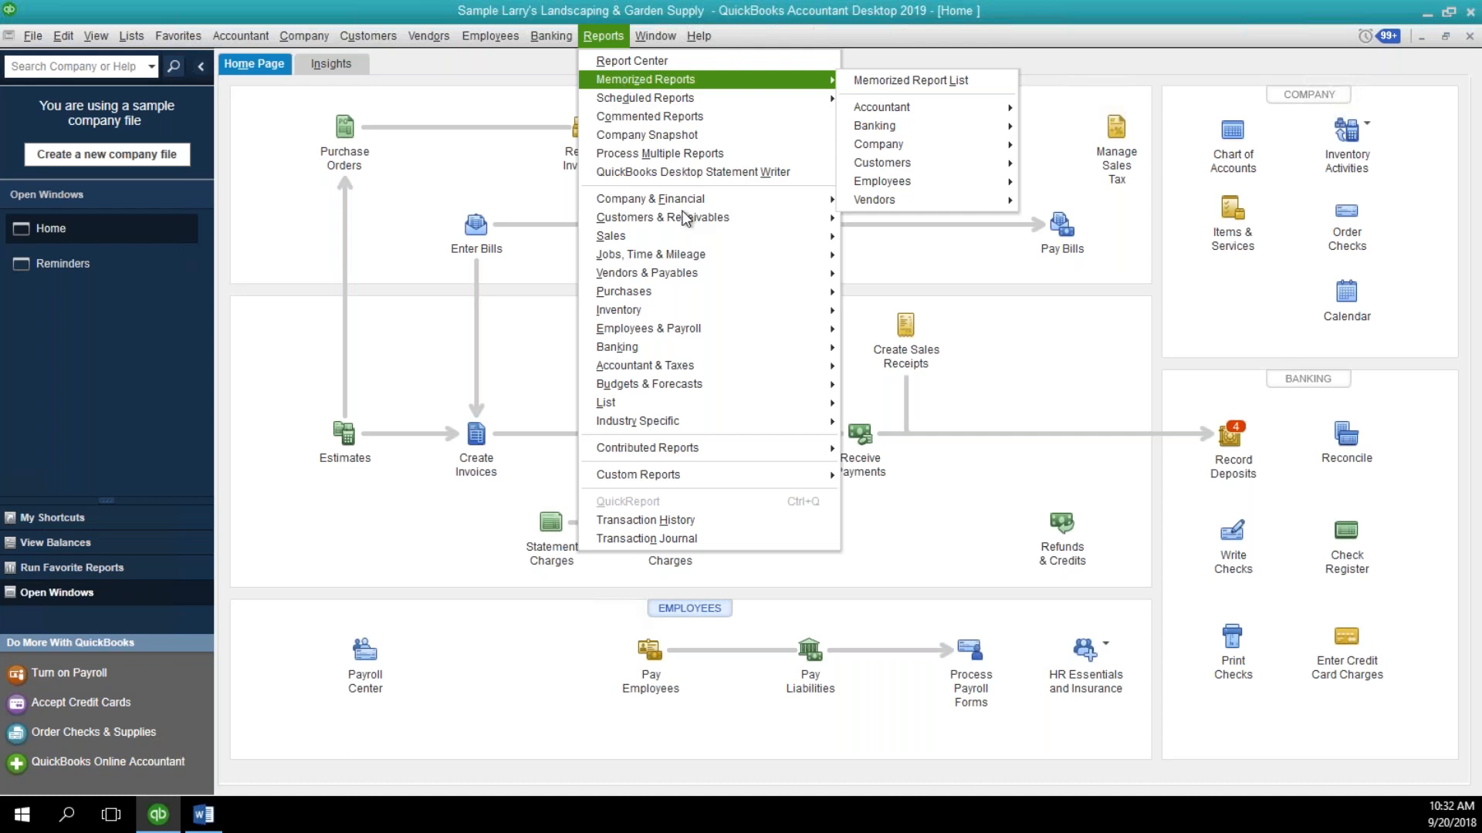
{"action": "mouse_move", "coordinate": [686, 224]}
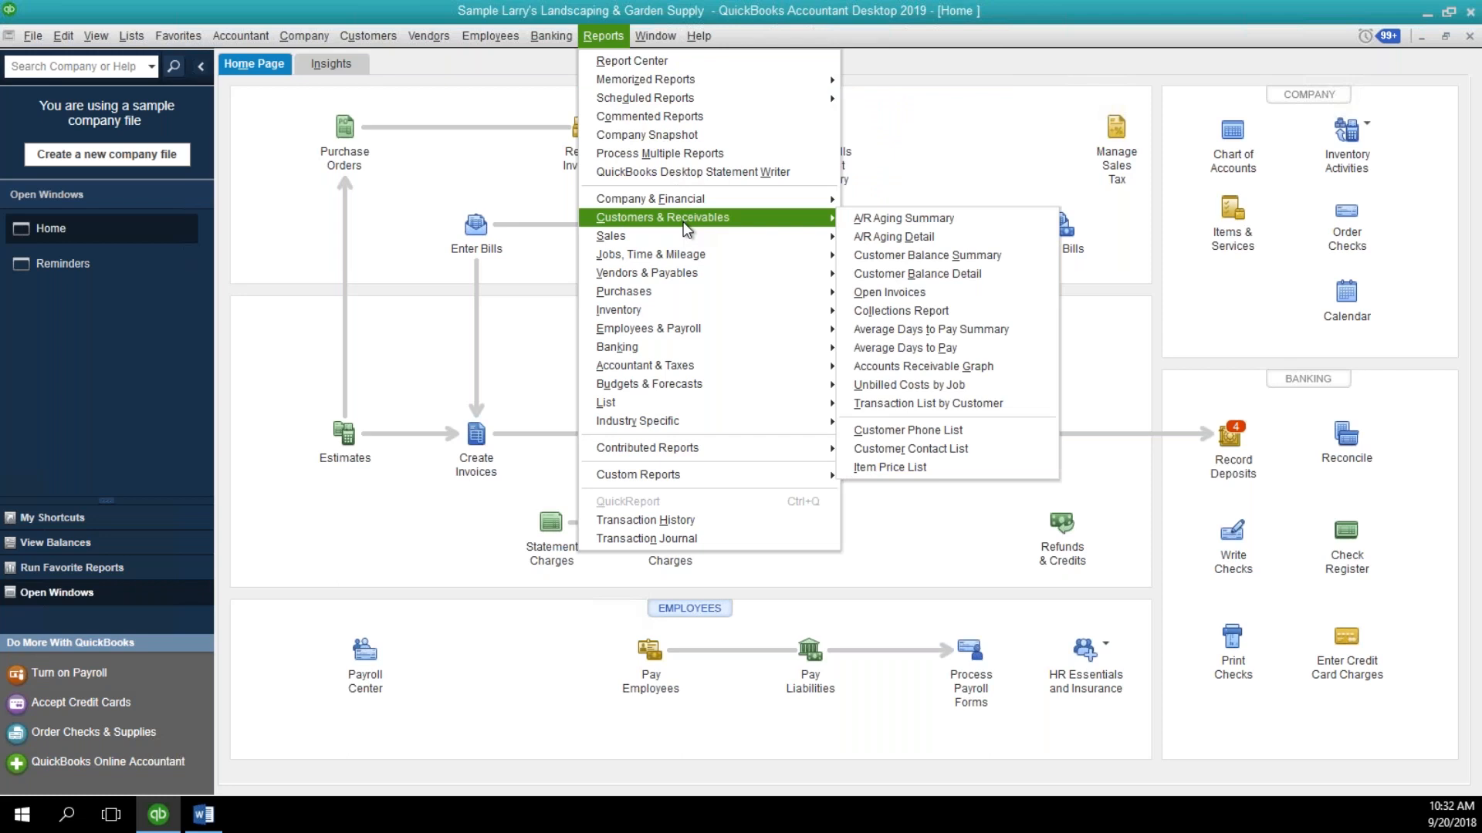
{"action": "mouse_move", "coordinate": [688, 315]}
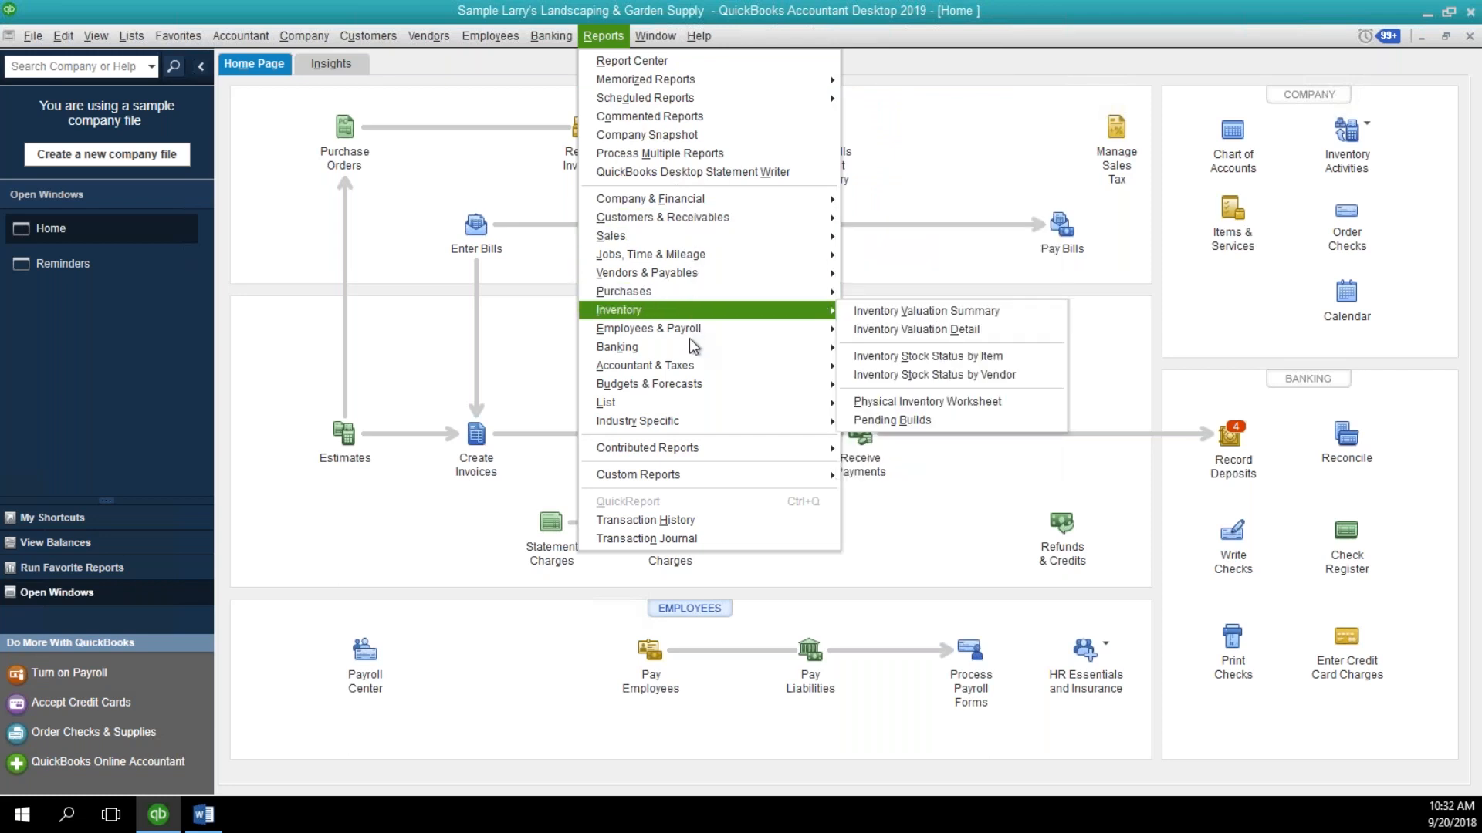
{"action": "mouse_move", "coordinate": [692, 366]}
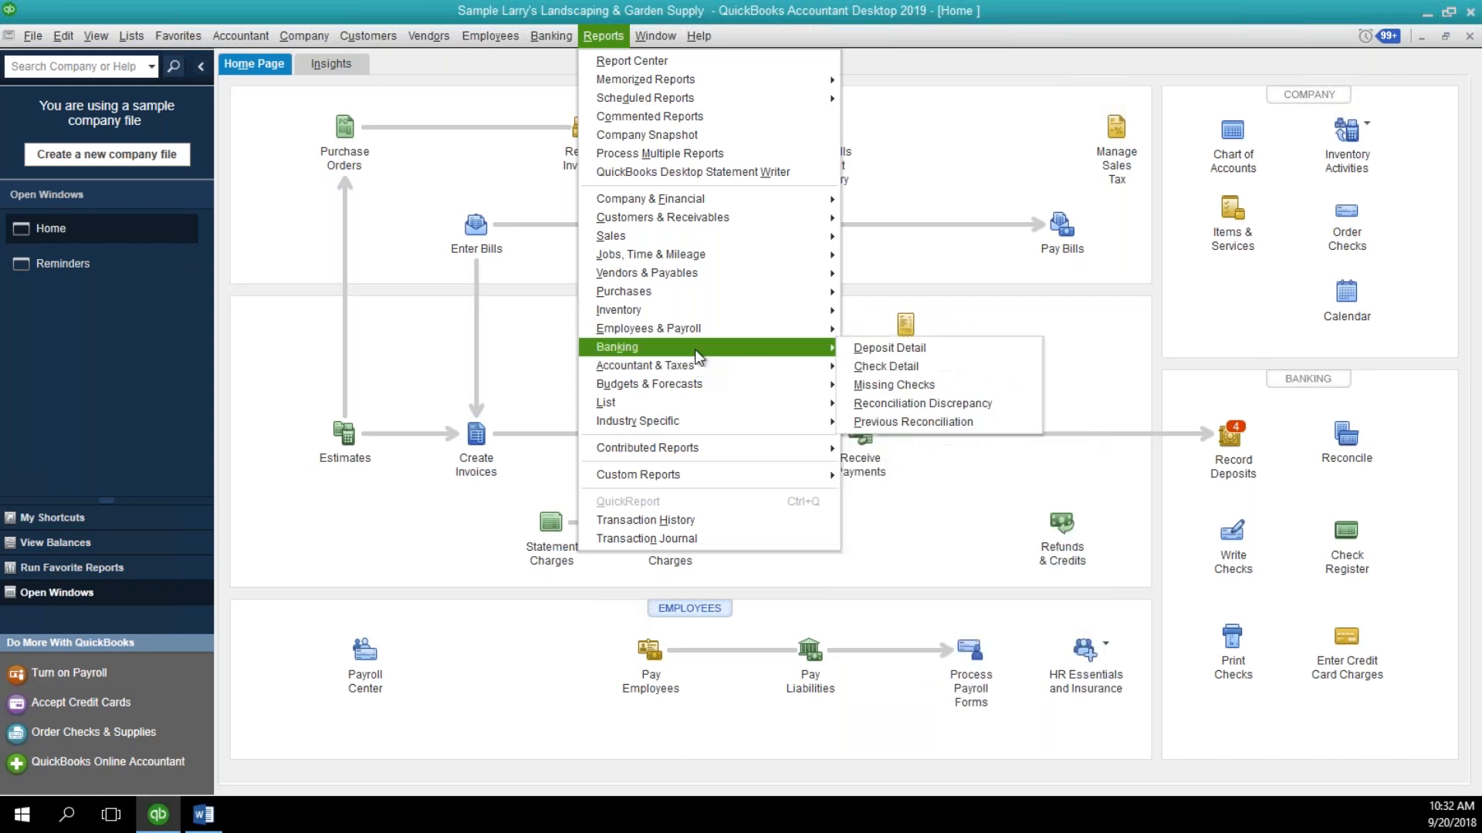
{"action": "left_click", "coordinate": [885, 351]}
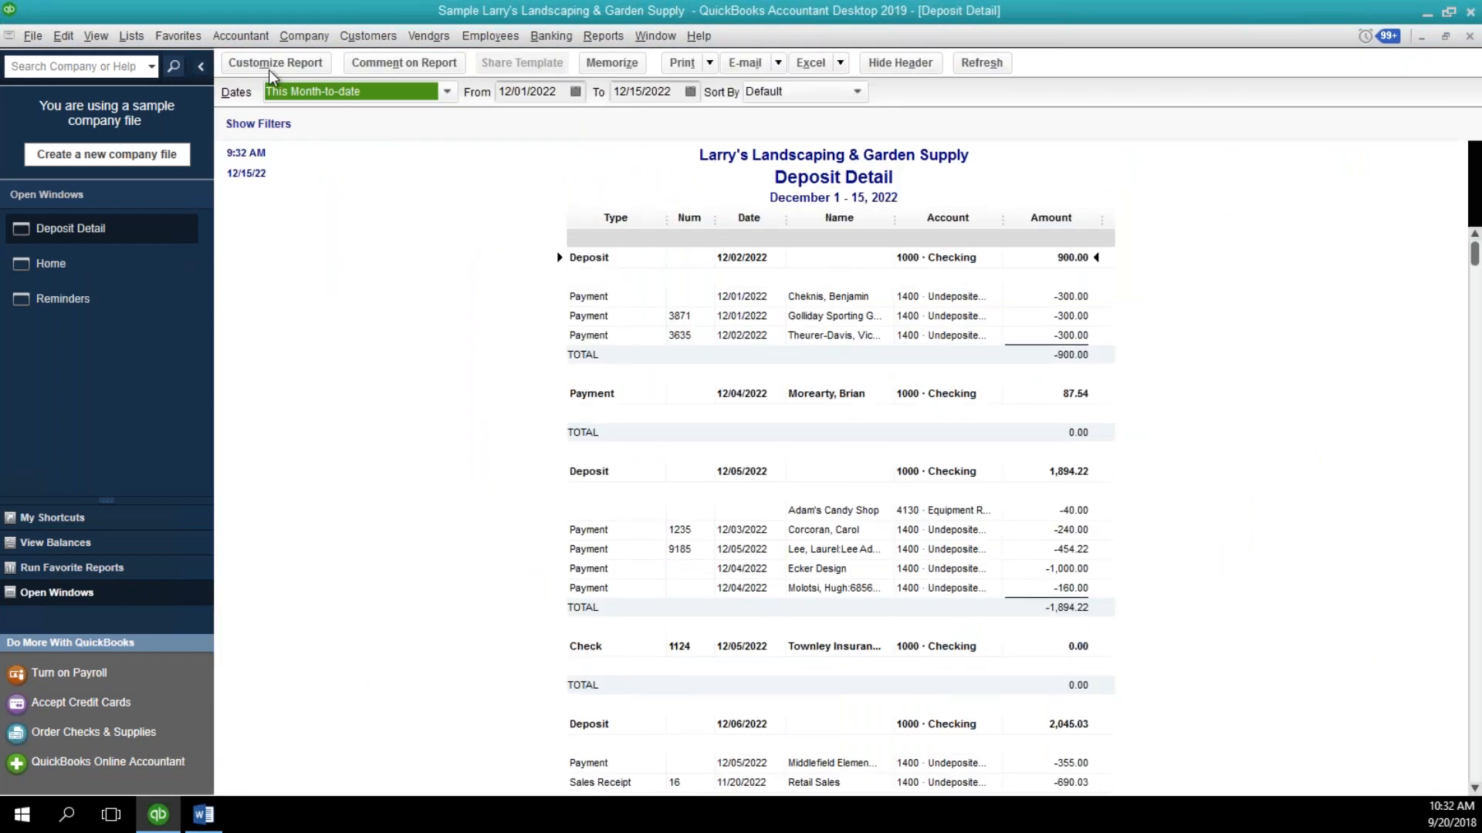
Filter the Deposit Detail report to show only the Commercial customer type.
{"action": "left_click_drag", "start_coordinate": [1034, 190], "coordinate": [476, 162]}
{"action": "left_click", "coordinate": [456, 188]}
{"action": "left_click", "coordinate": [429, 380]}
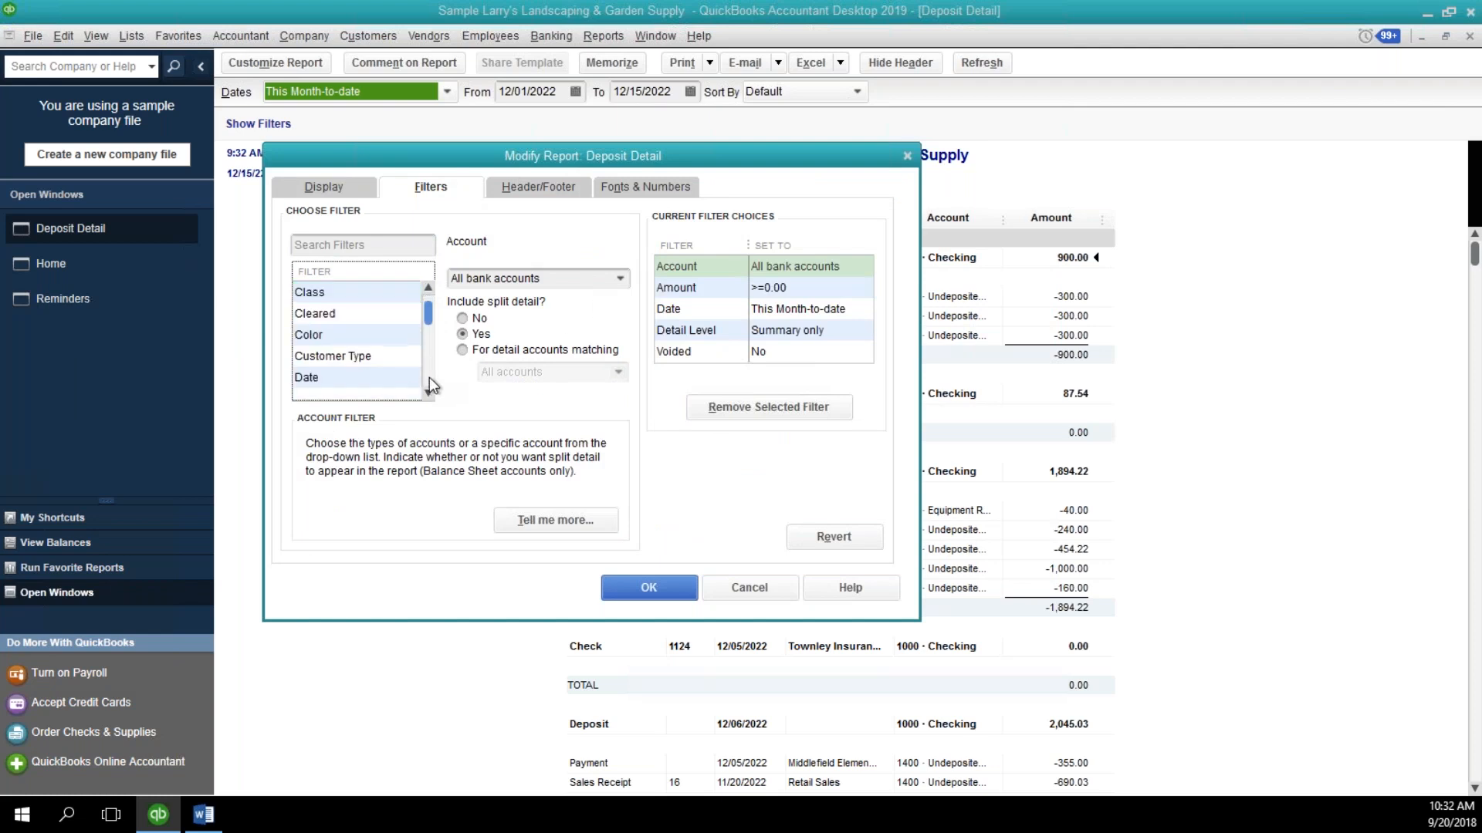
{"action": "left_click", "coordinate": [406, 358]}
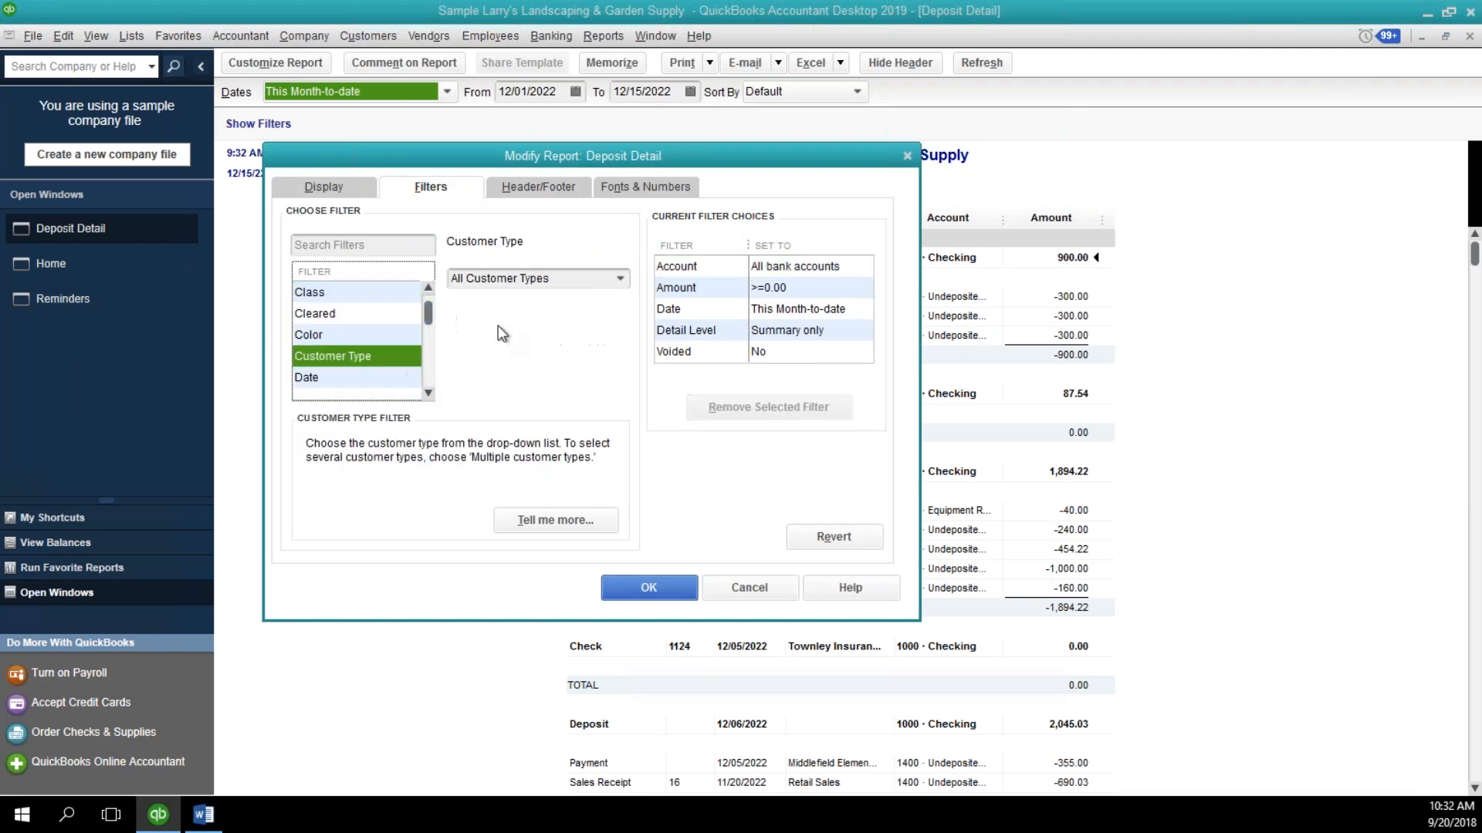
{"action": "left_click", "coordinate": [628, 281]}
{"action": "left_click", "coordinate": [512, 364]}
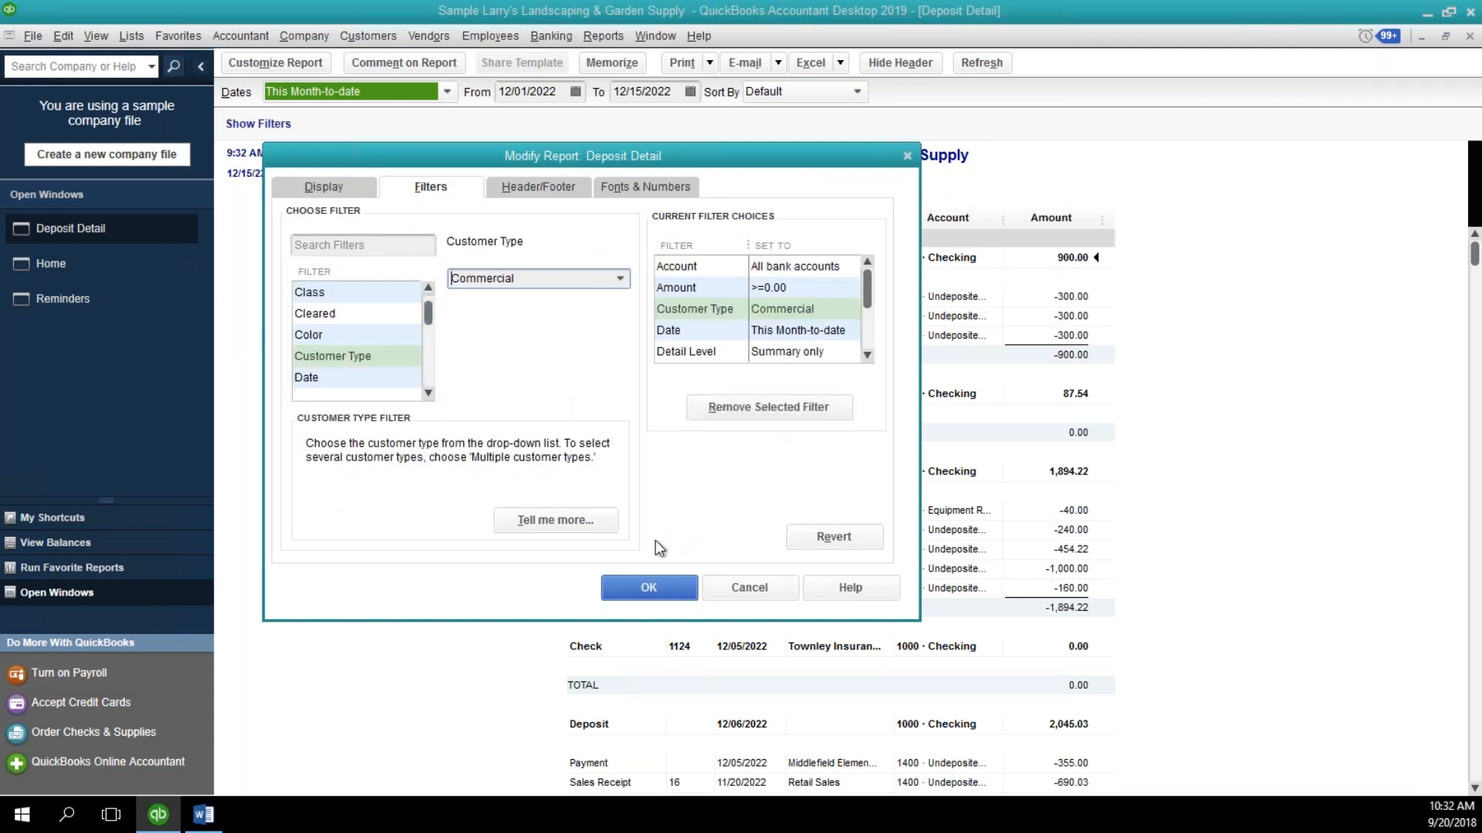
{"action": "left_click", "coordinate": [647, 588]}
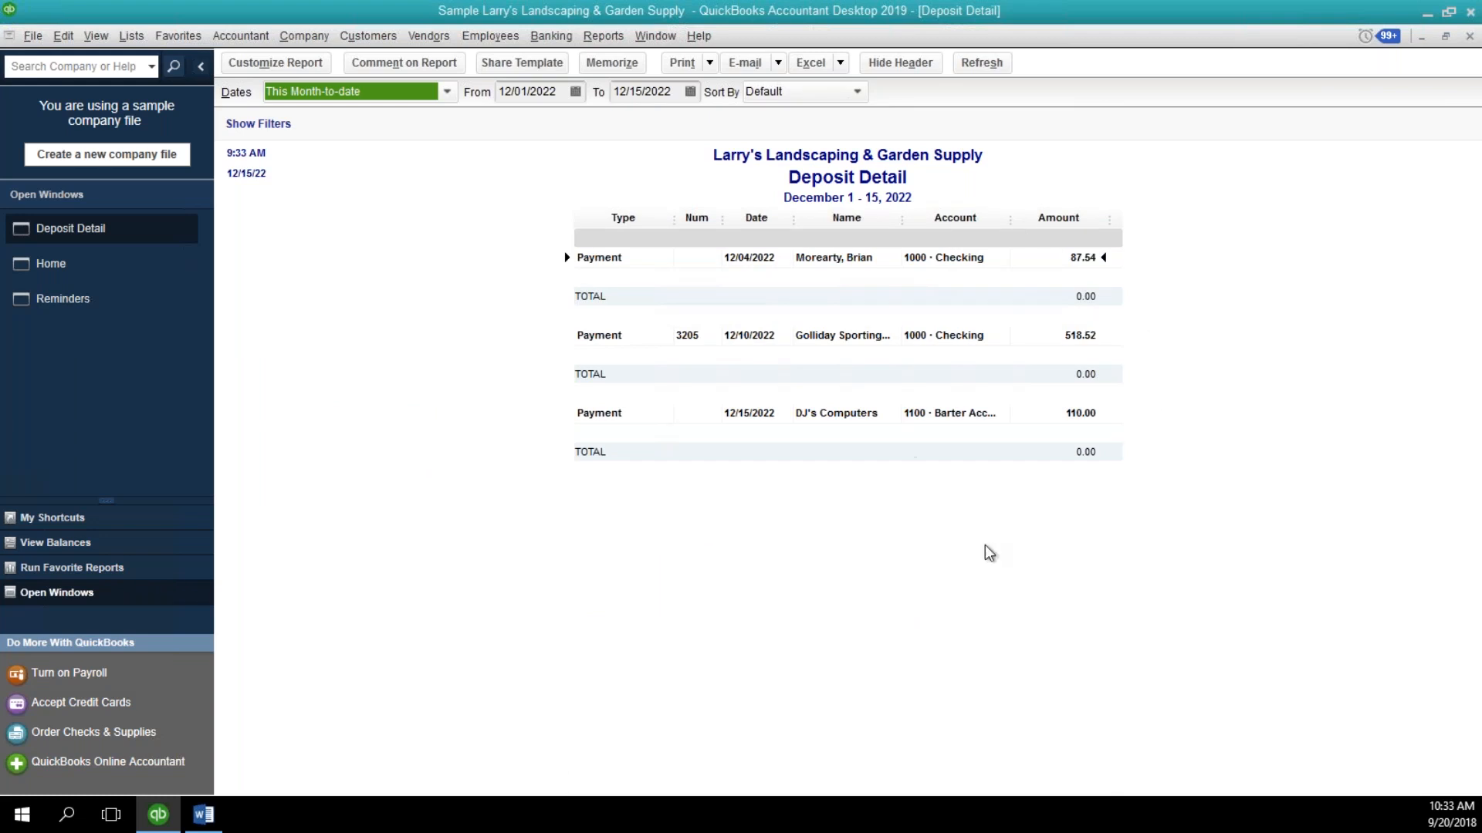
Set the report's date range to This Fiscal Year and review the deposit entries through the end.
{"action": "left_click", "coordinate": [446, 93]}
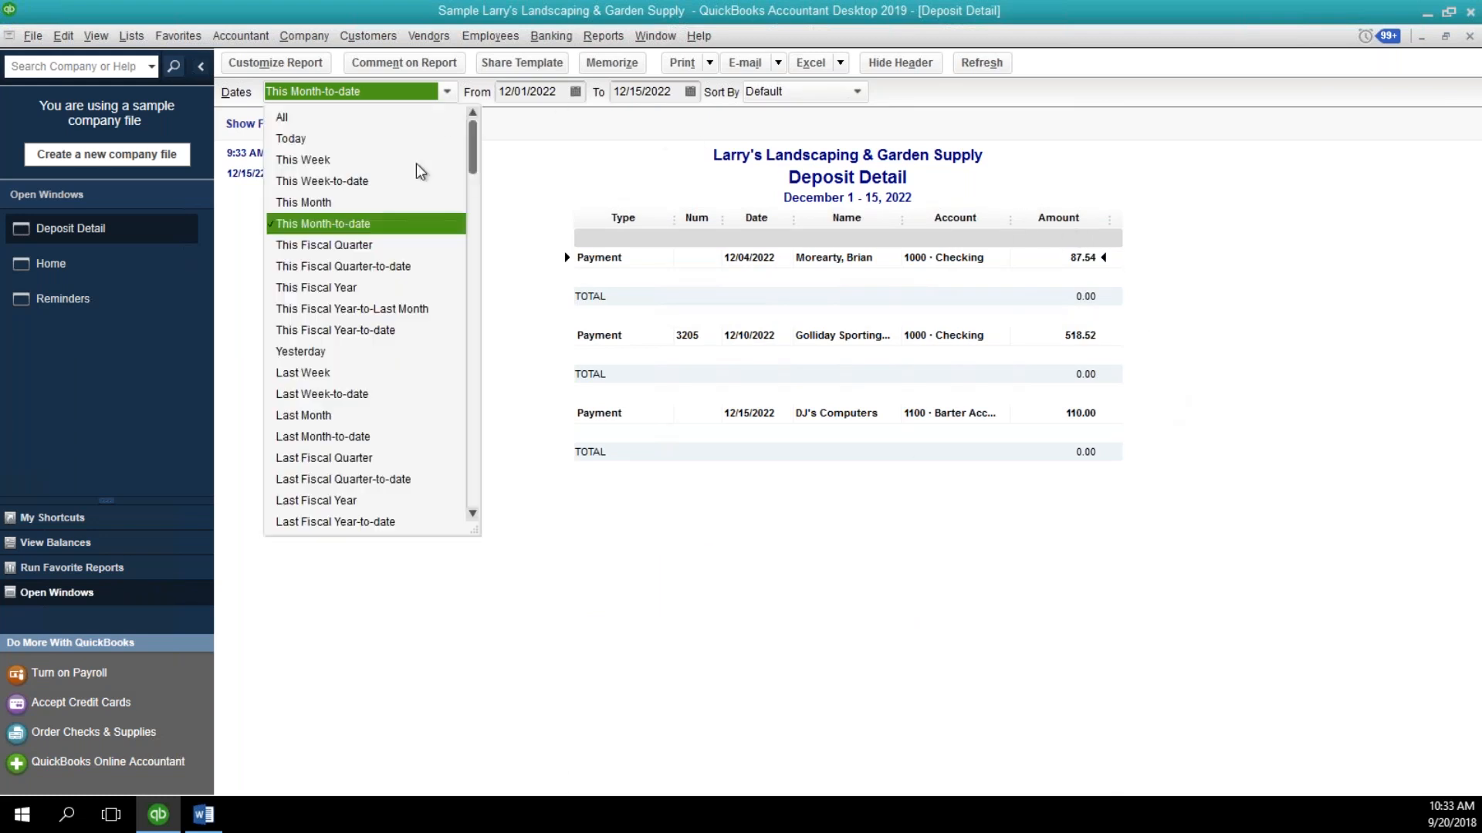
{"action": "left_click", "coordinate": [388, 290]}
{"action": "scroll", "coordinate": [869, 289], "scroll_direction": "down", "scroll_amount": 6}
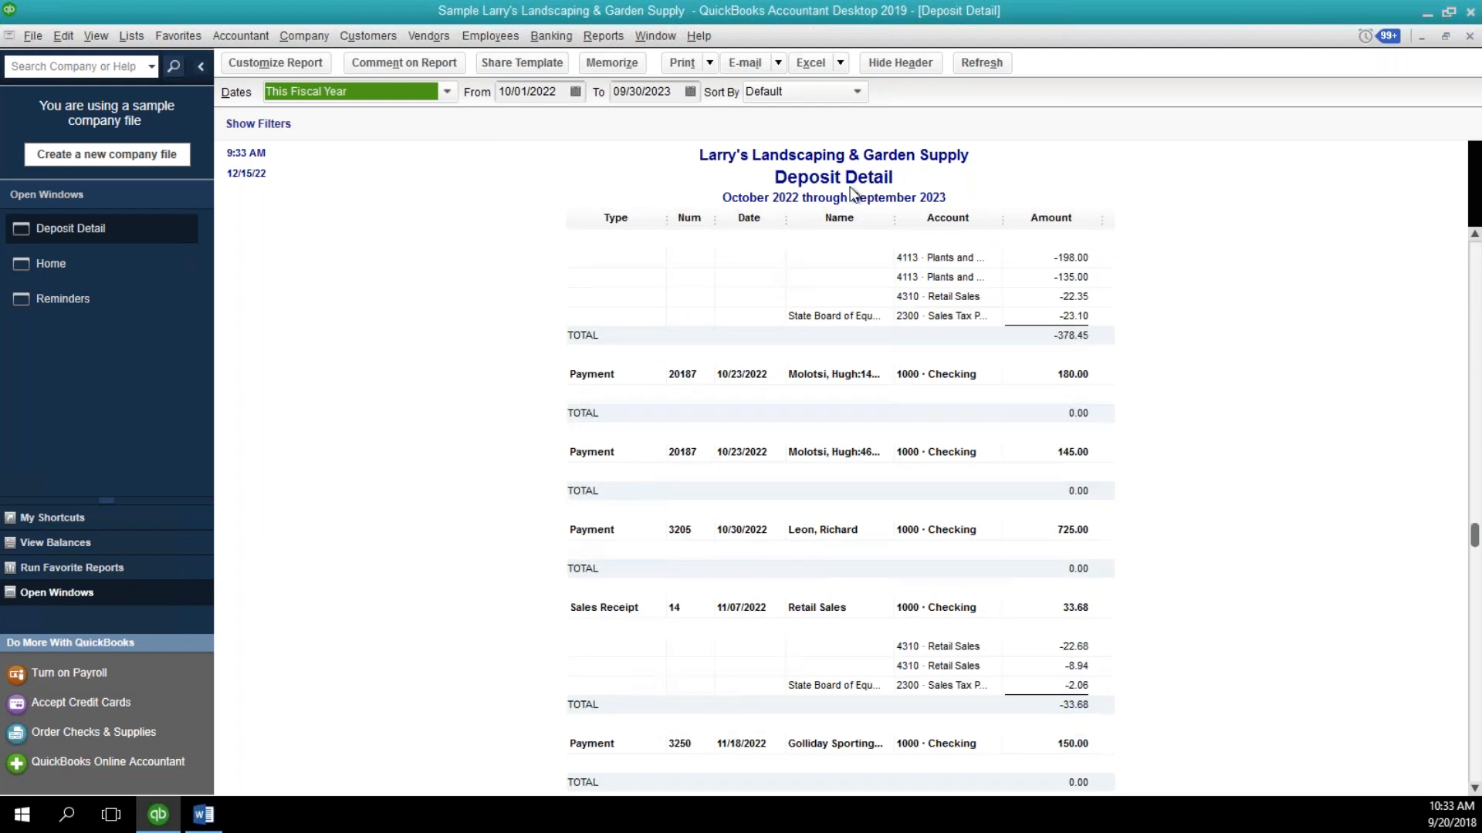
{"action": "scroll", "coordinate": [1254, 386], "scroll_direction": "down", "scroll_amount": 7}
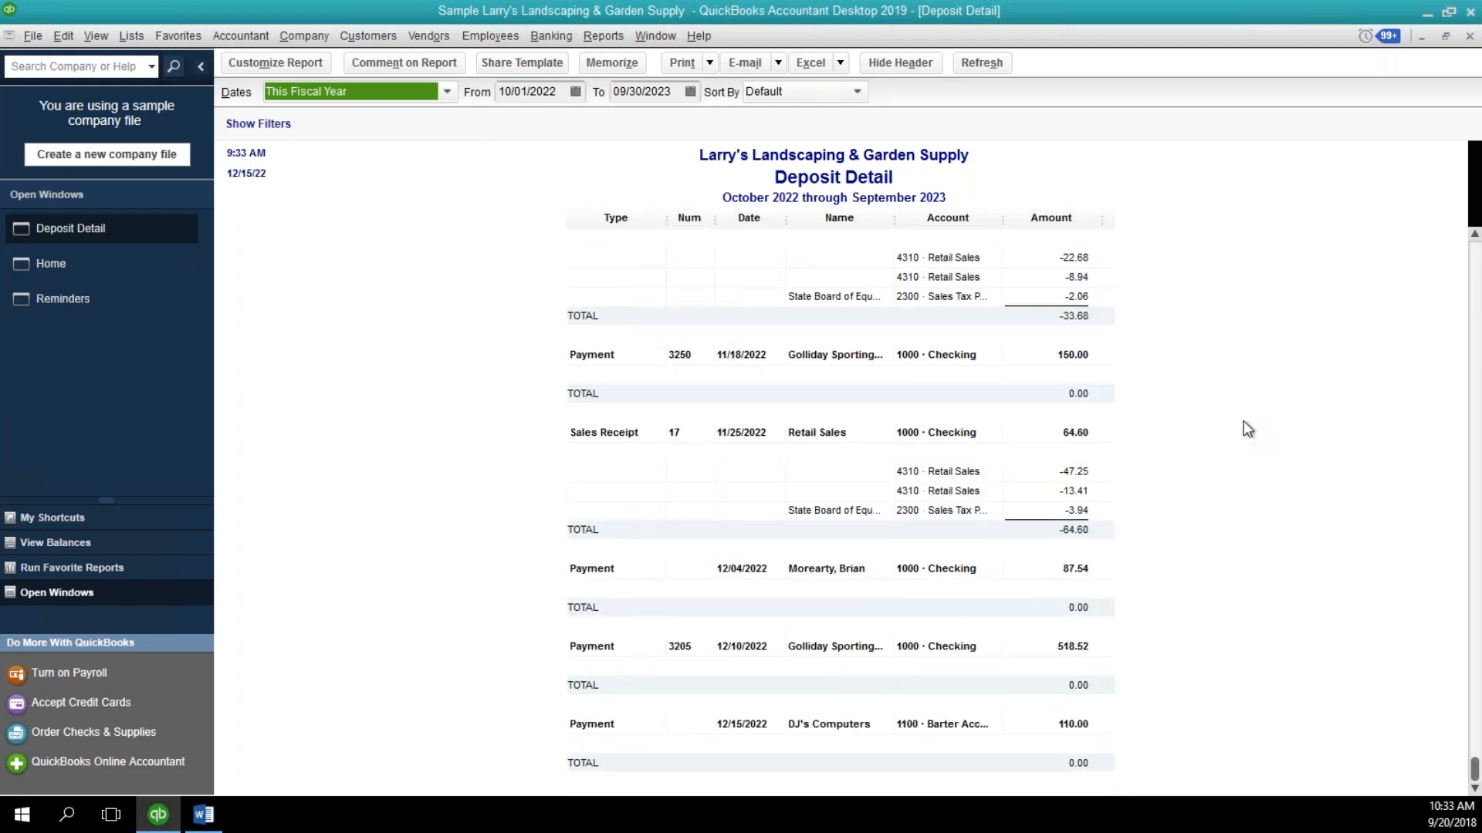
{"action": "scroll", "coordinate": [1236, 395], "scroll_direction": "up", "scroll_amount": 10}
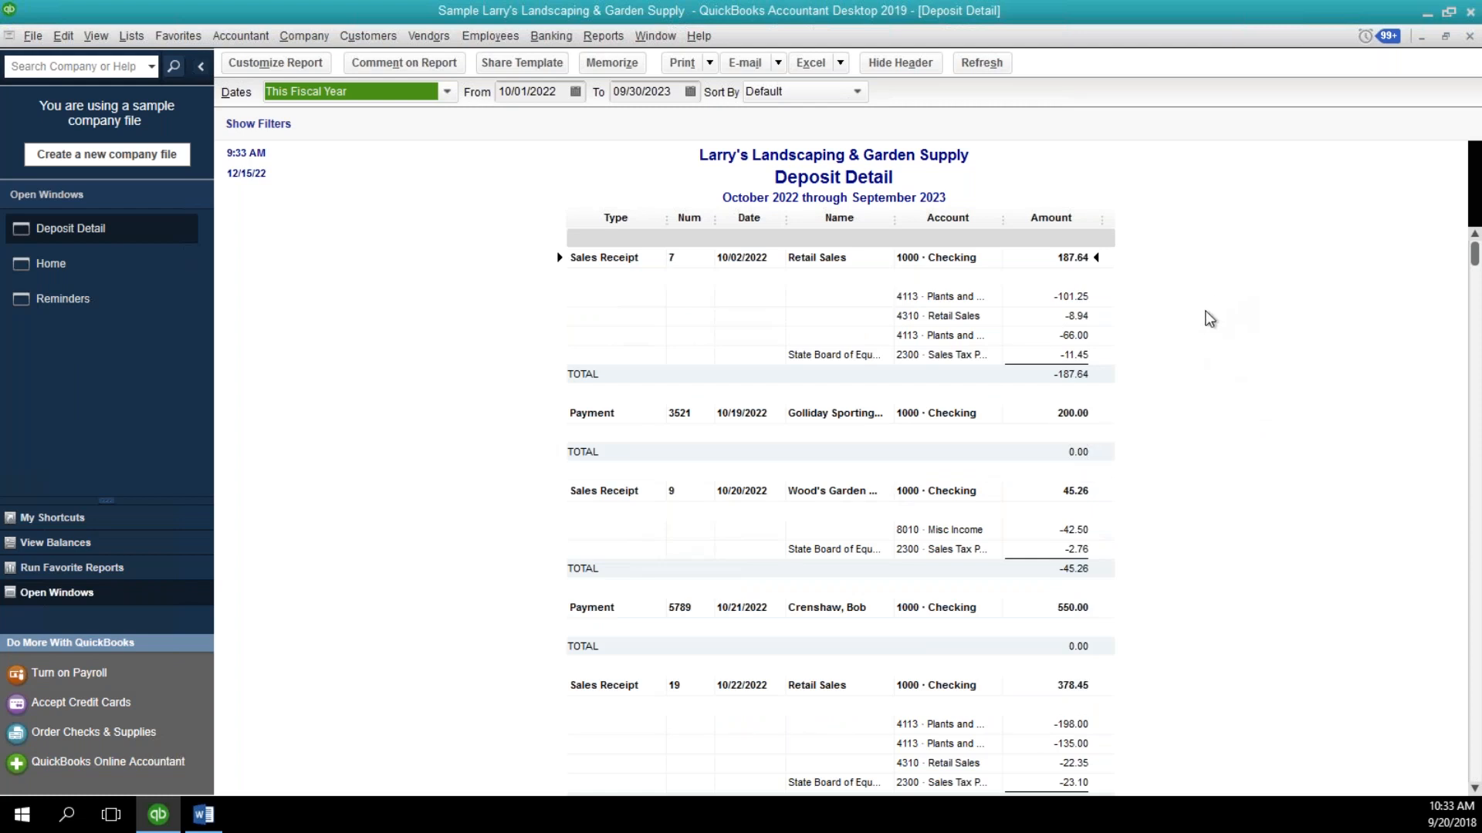
{"action": "scroll", "coordinate": [1207, 243], "scroll_direction": "down", "scroll_amount": 10}
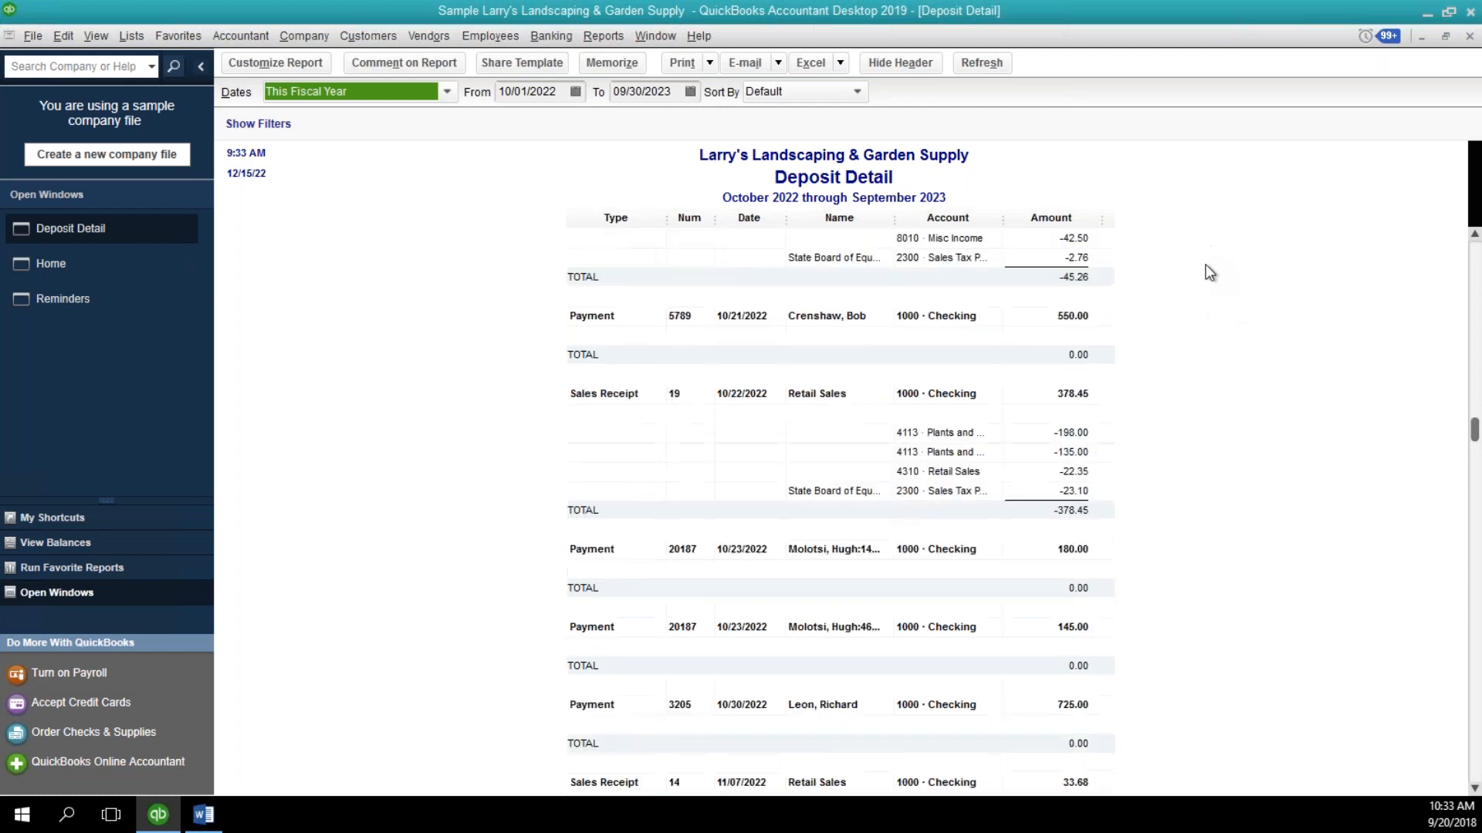
{"action": "left_click", "coordinate": [1081, 724]}
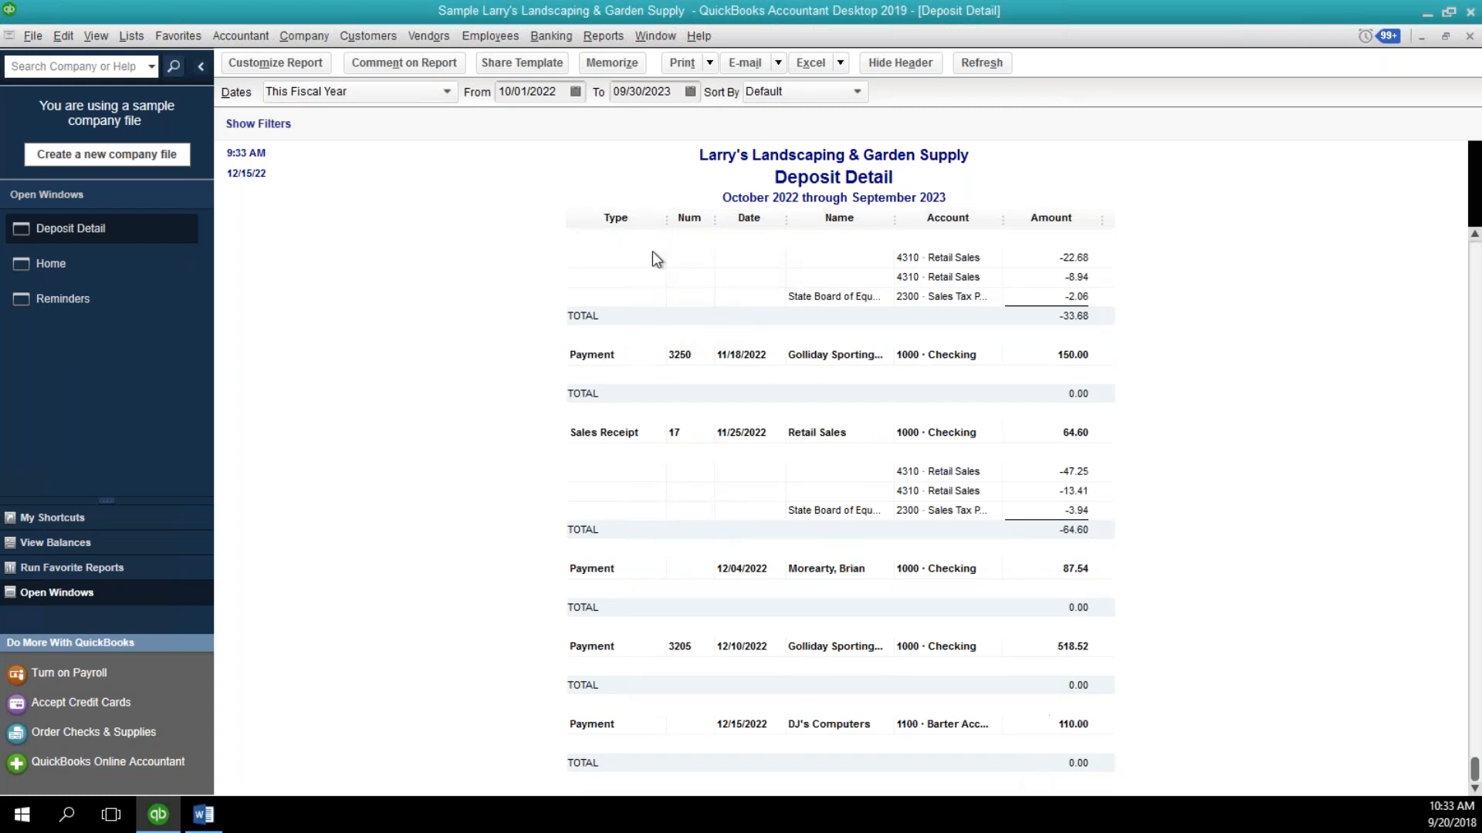
Review the available Accountant & Taxes and Banking reports, and close the Deposit Detail report.
{"action": "left_click", "coordinate": [591, 41]}
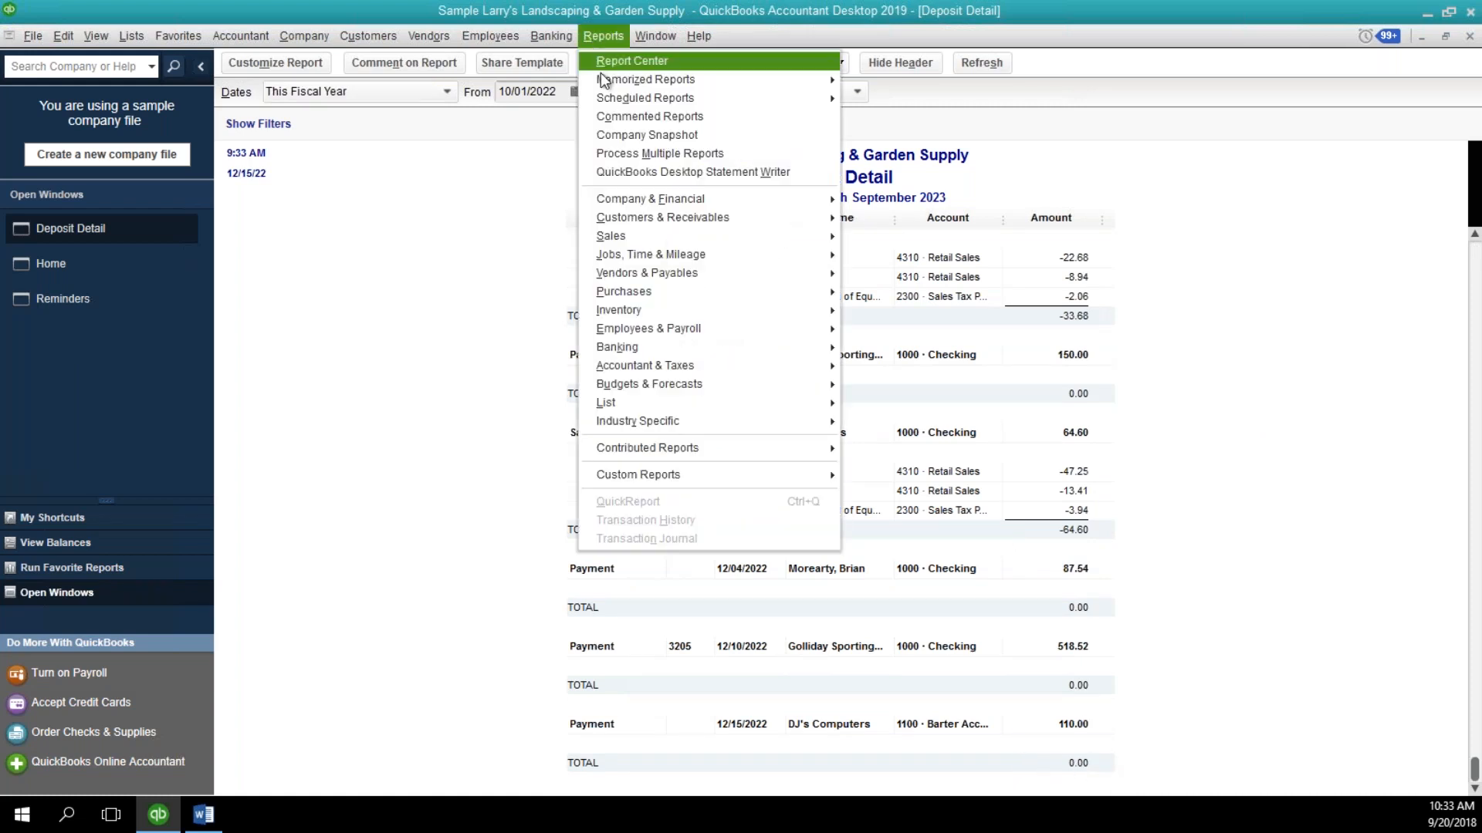
{"action": "mouse_move", "coordinate": [605, 82]}
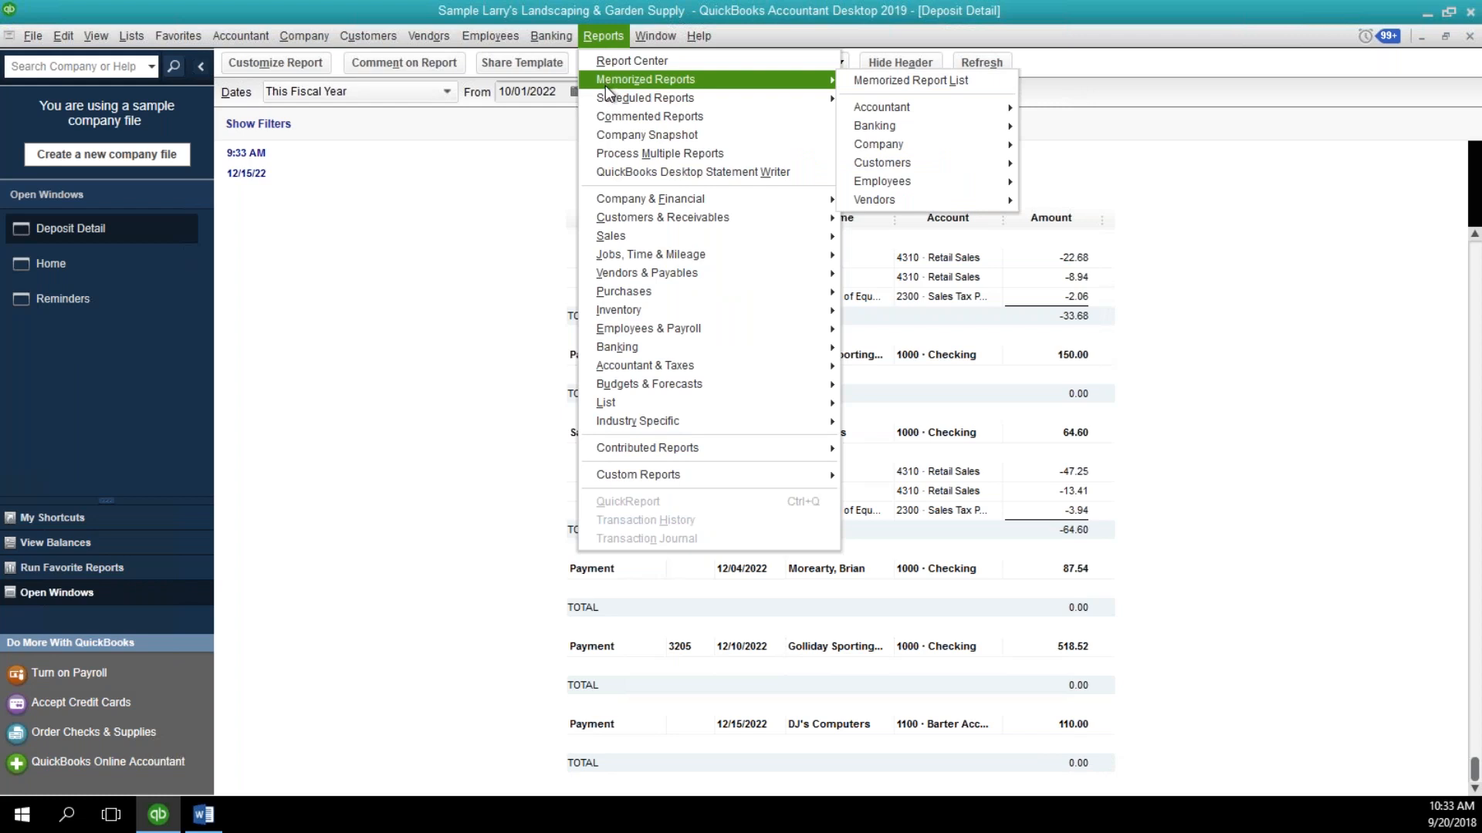
{"action": "mouse_move", "coordinate": [707, 365]}
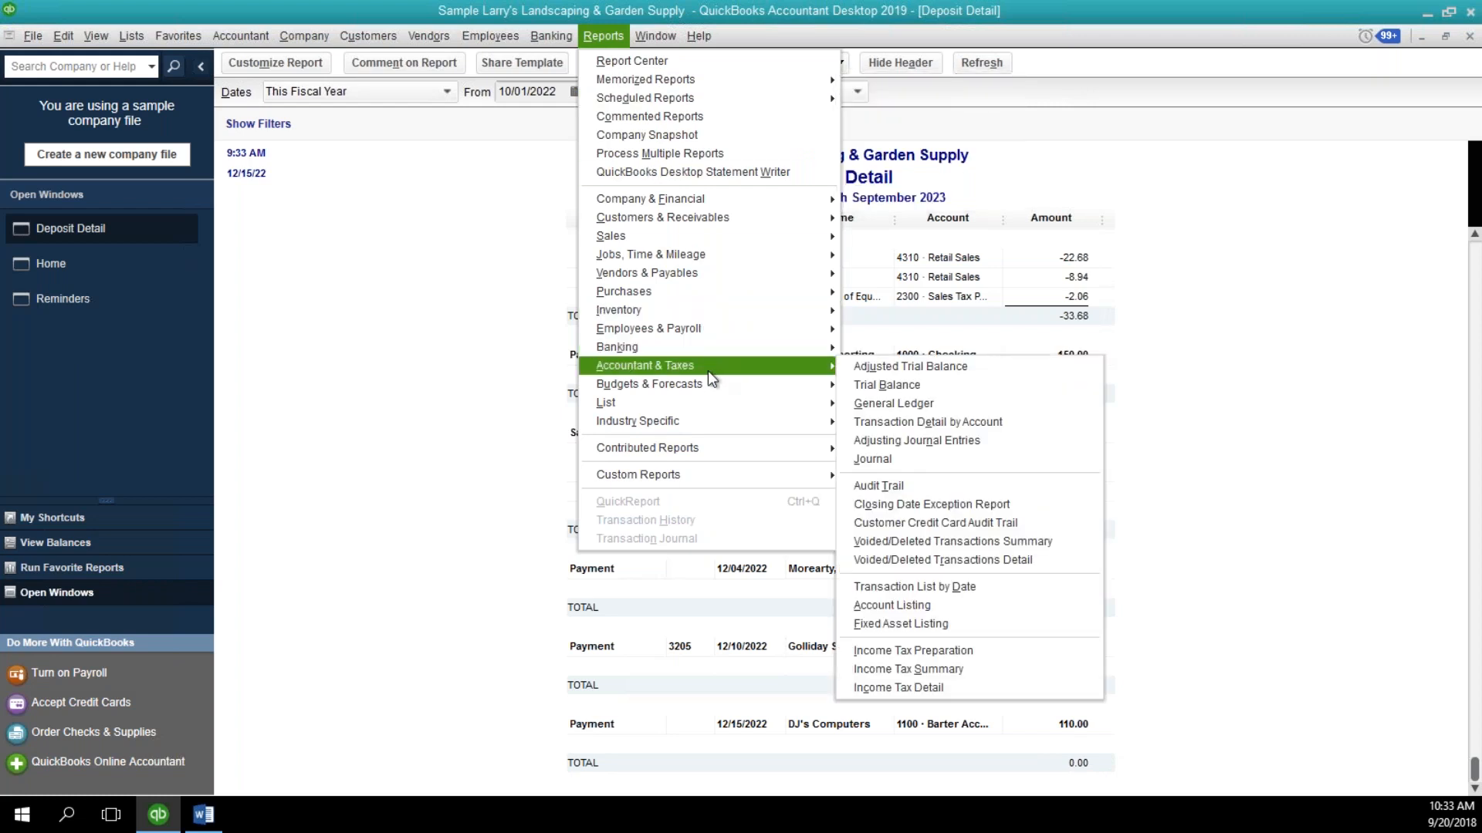
{"action": "mouse_move", "coordinate": [712, 349]}
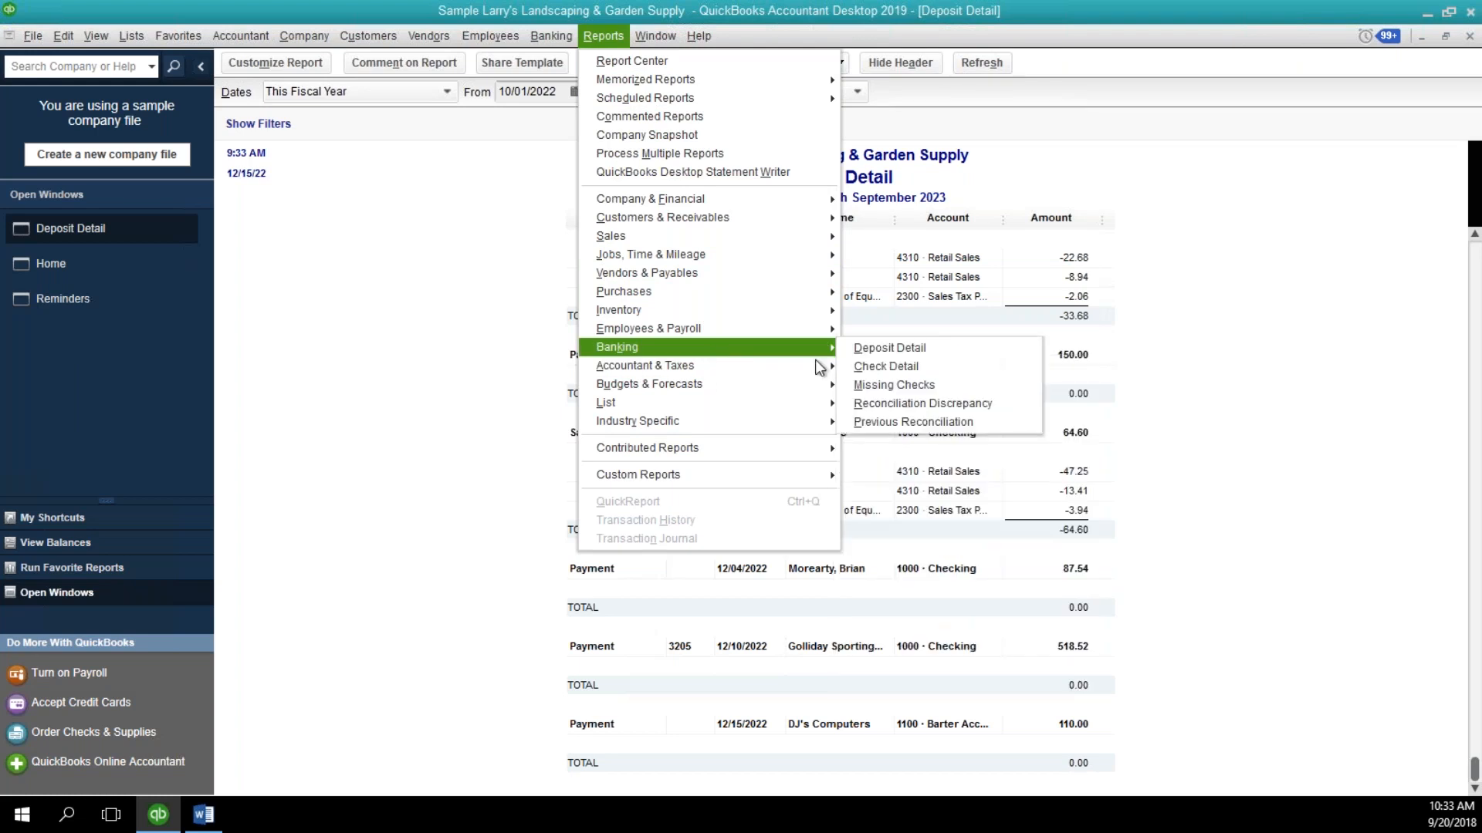
{"action": "left_click", "coordinate": [1212, 400]}
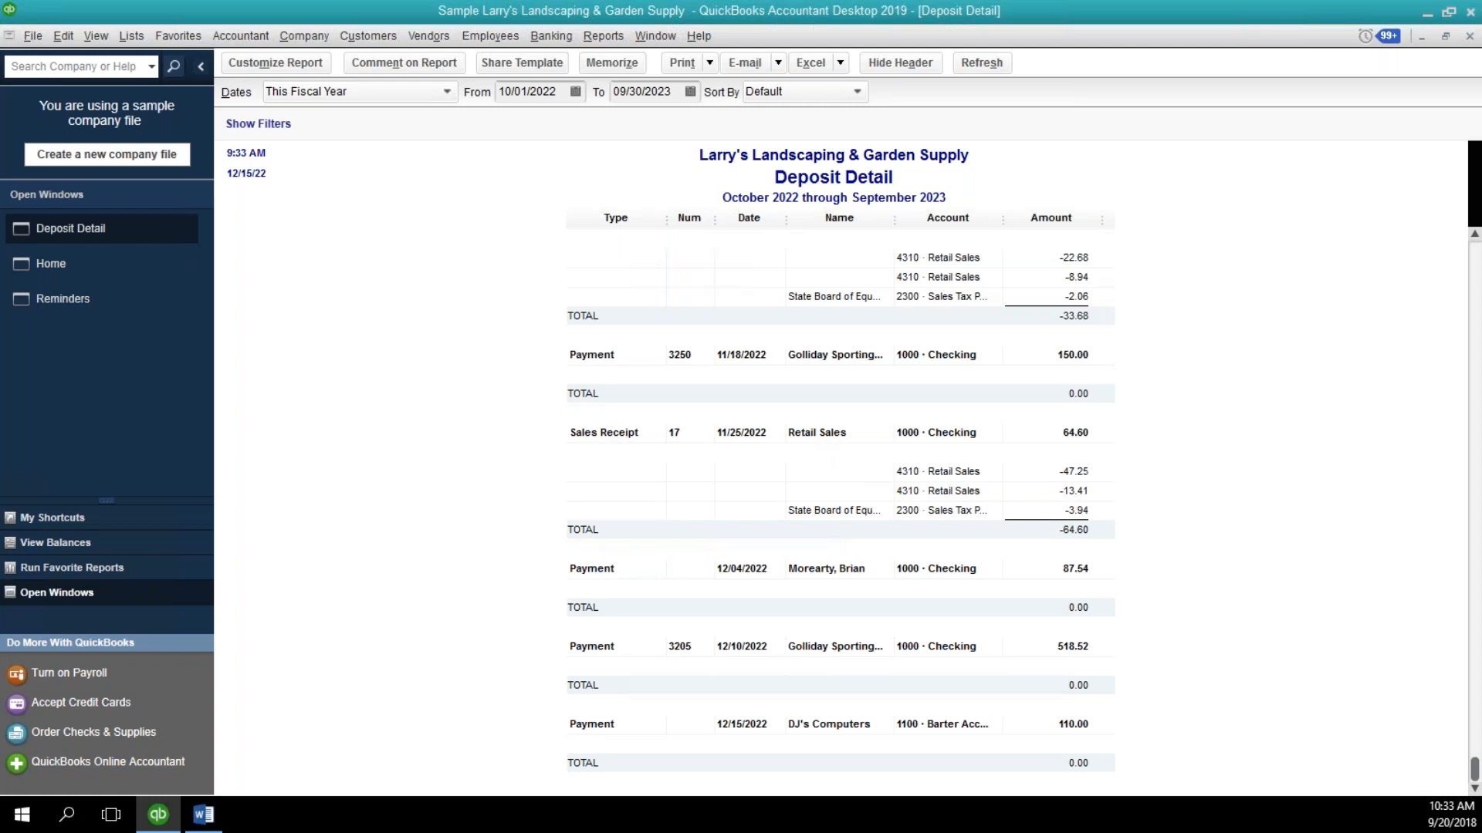
{"action": "left_click", "coordinate": [1470, 38]}
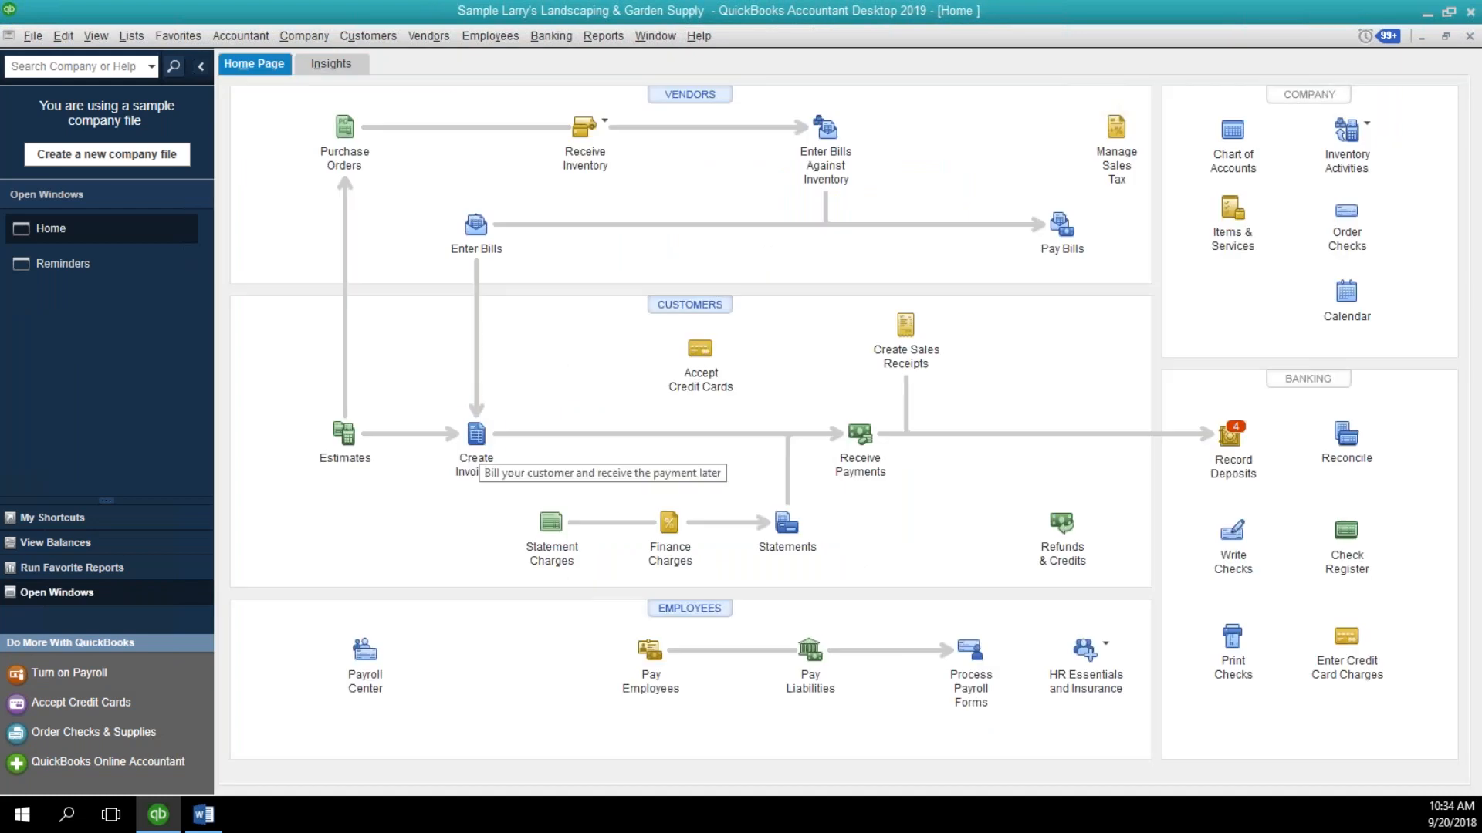
Open the previous invoice, the DJ's Computers pest control invoice dated 02/15/2023, and mark it as void.
{"action": "left_click", "coordinate": [478, 451]}
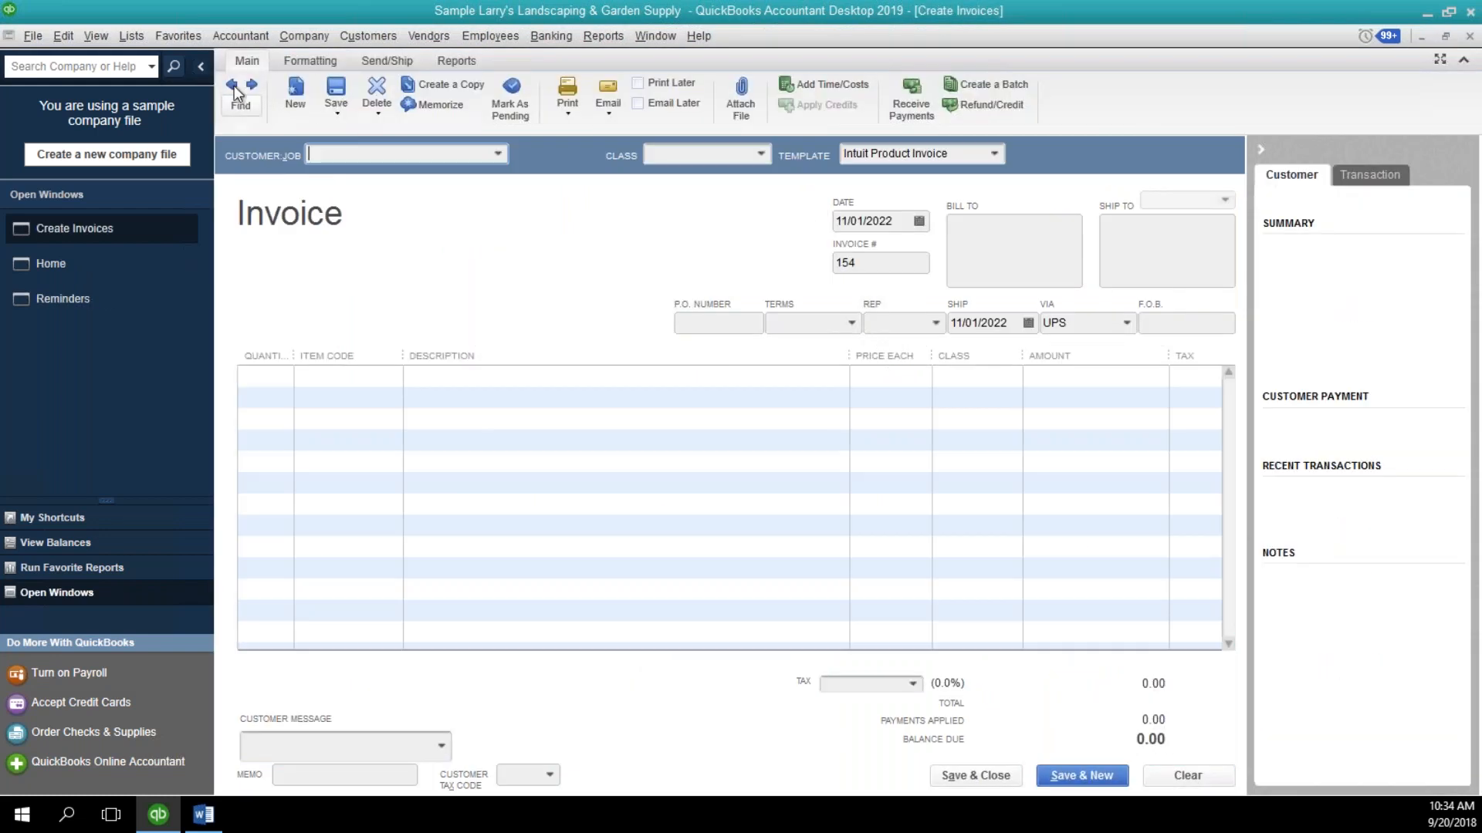
{"action": "left_click", "coordinate": [232, 84]}
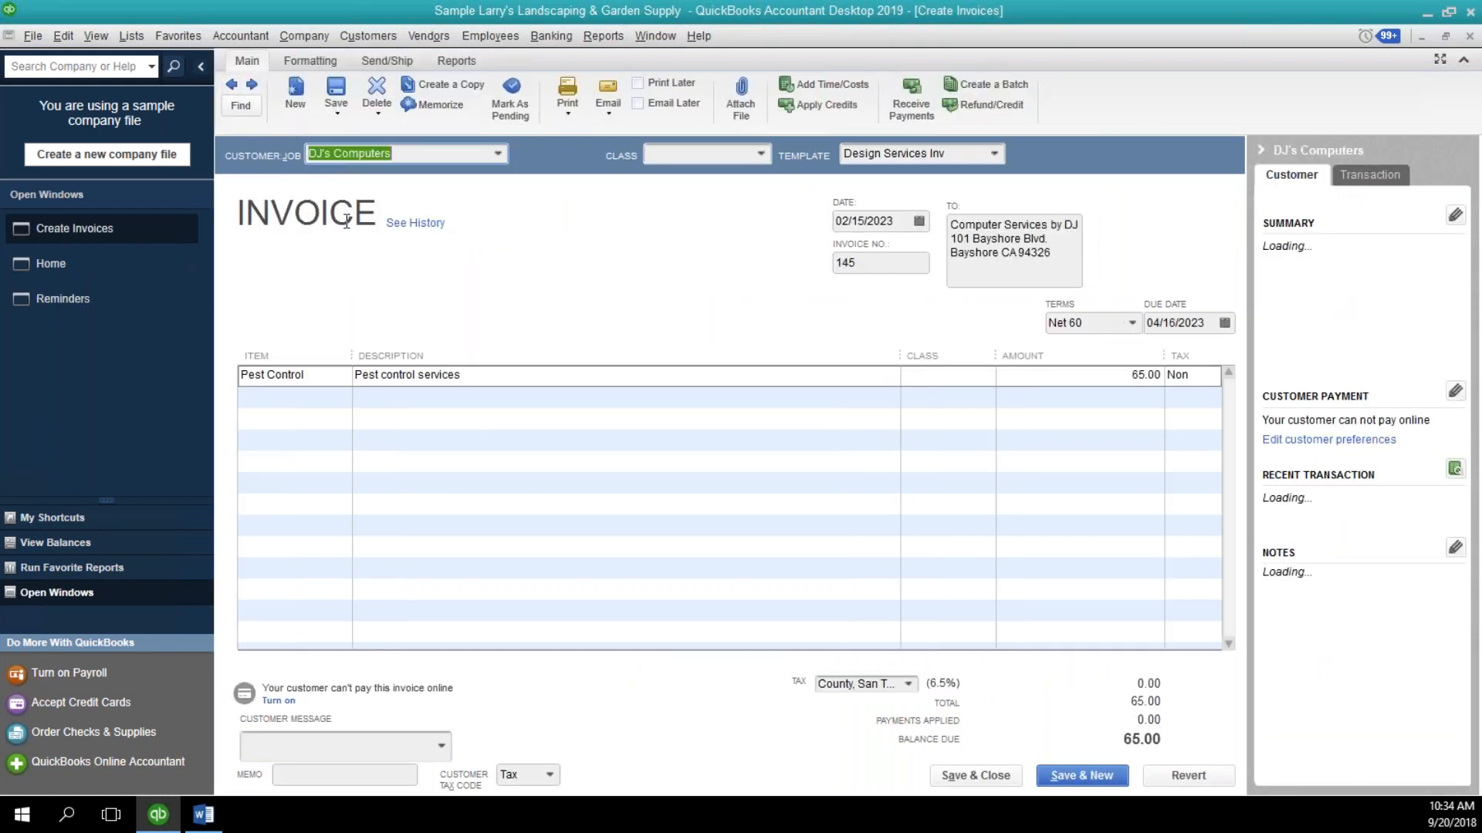
{"action": "left_click", "coordinate": [384, 116]}
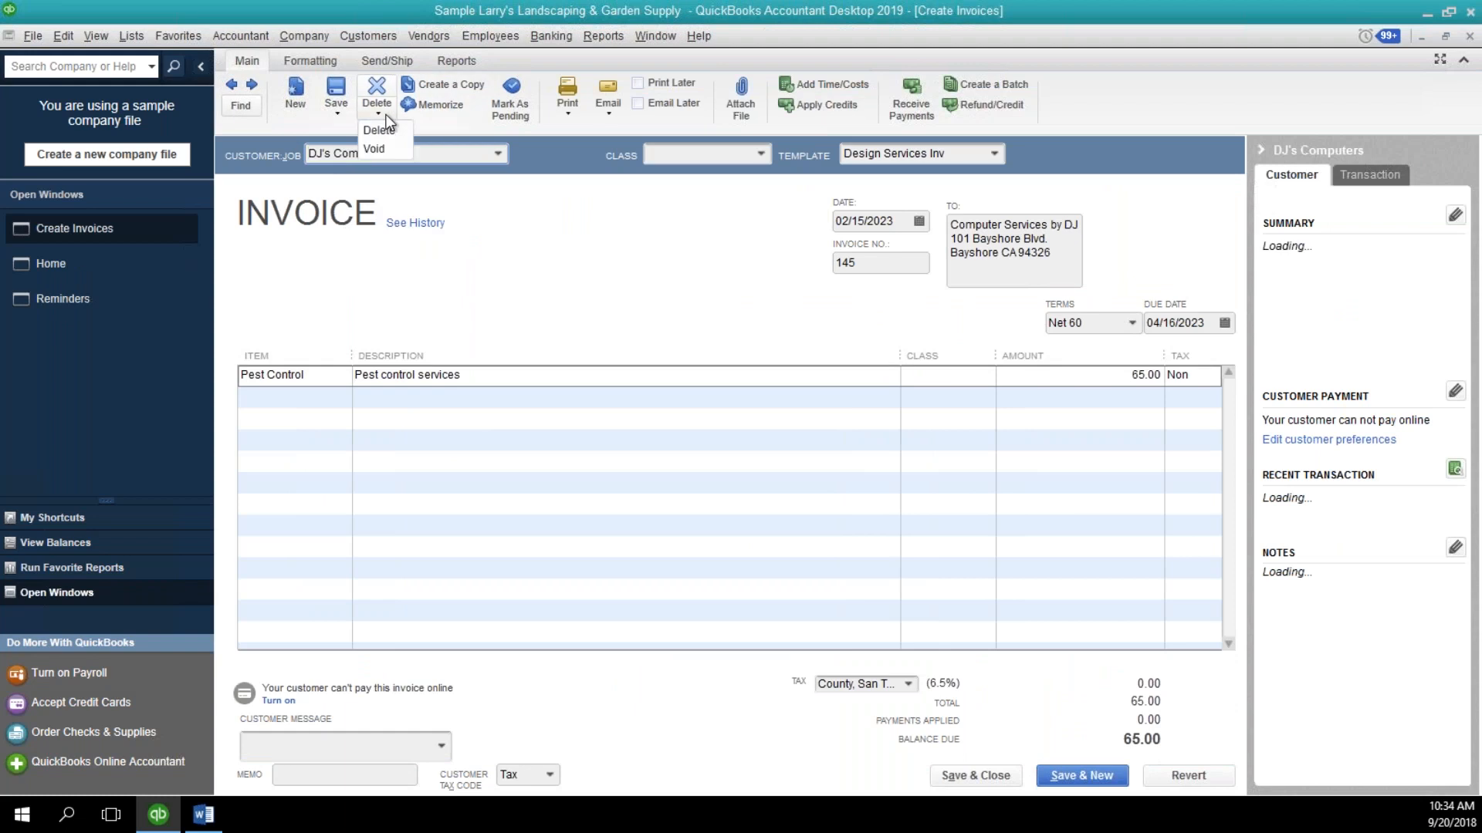
{"action": "left_click", "coordinate": [379, 155]}
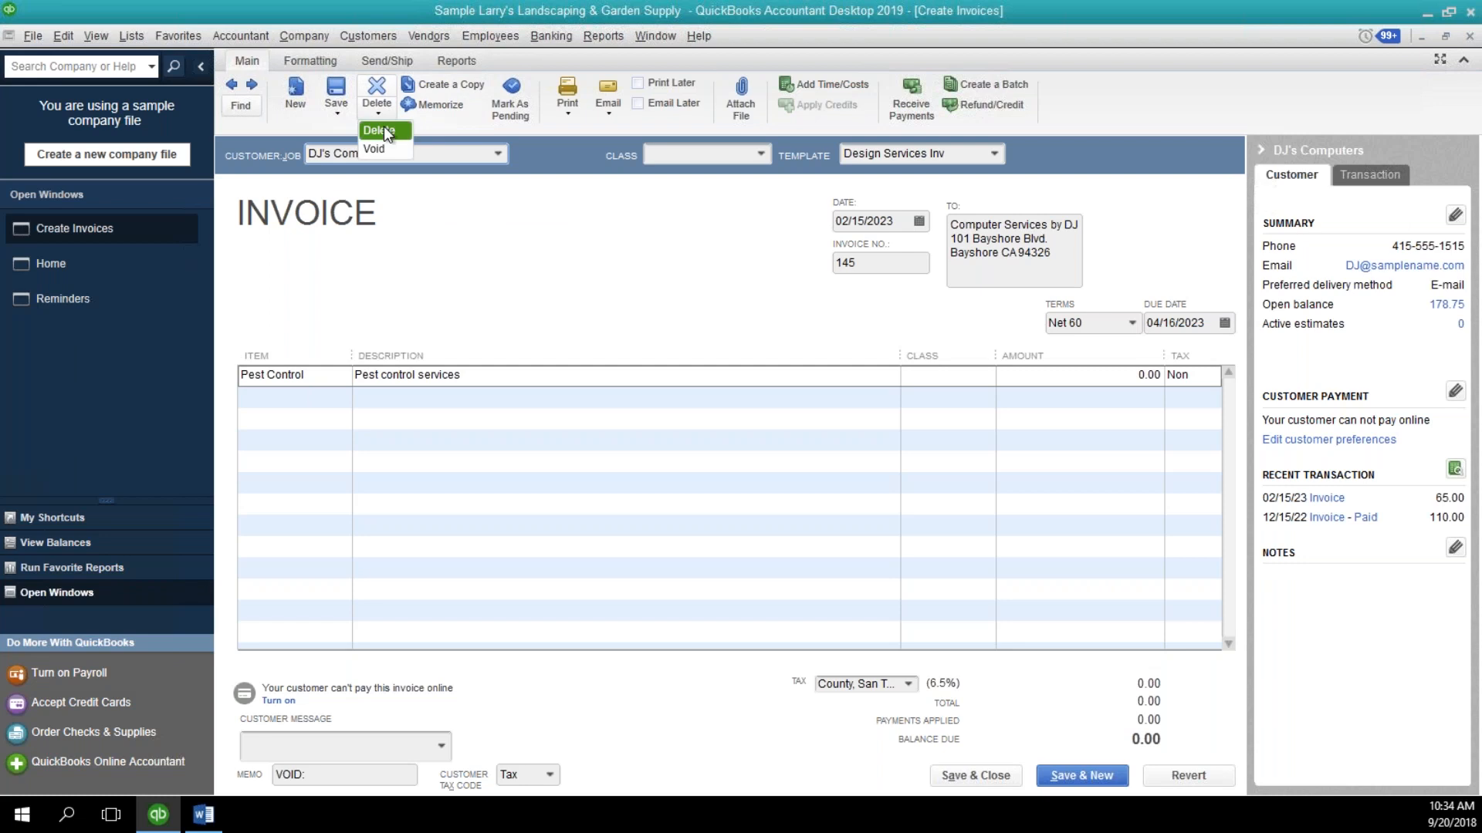
{"action": "left_click", "coordinate": [607, 298]}
Locate the Voided/Deleted Transactions Detail report among the Accountant & Taxes reports without opening it.
{"action": "left_click", "coordinate": [616, 33]}
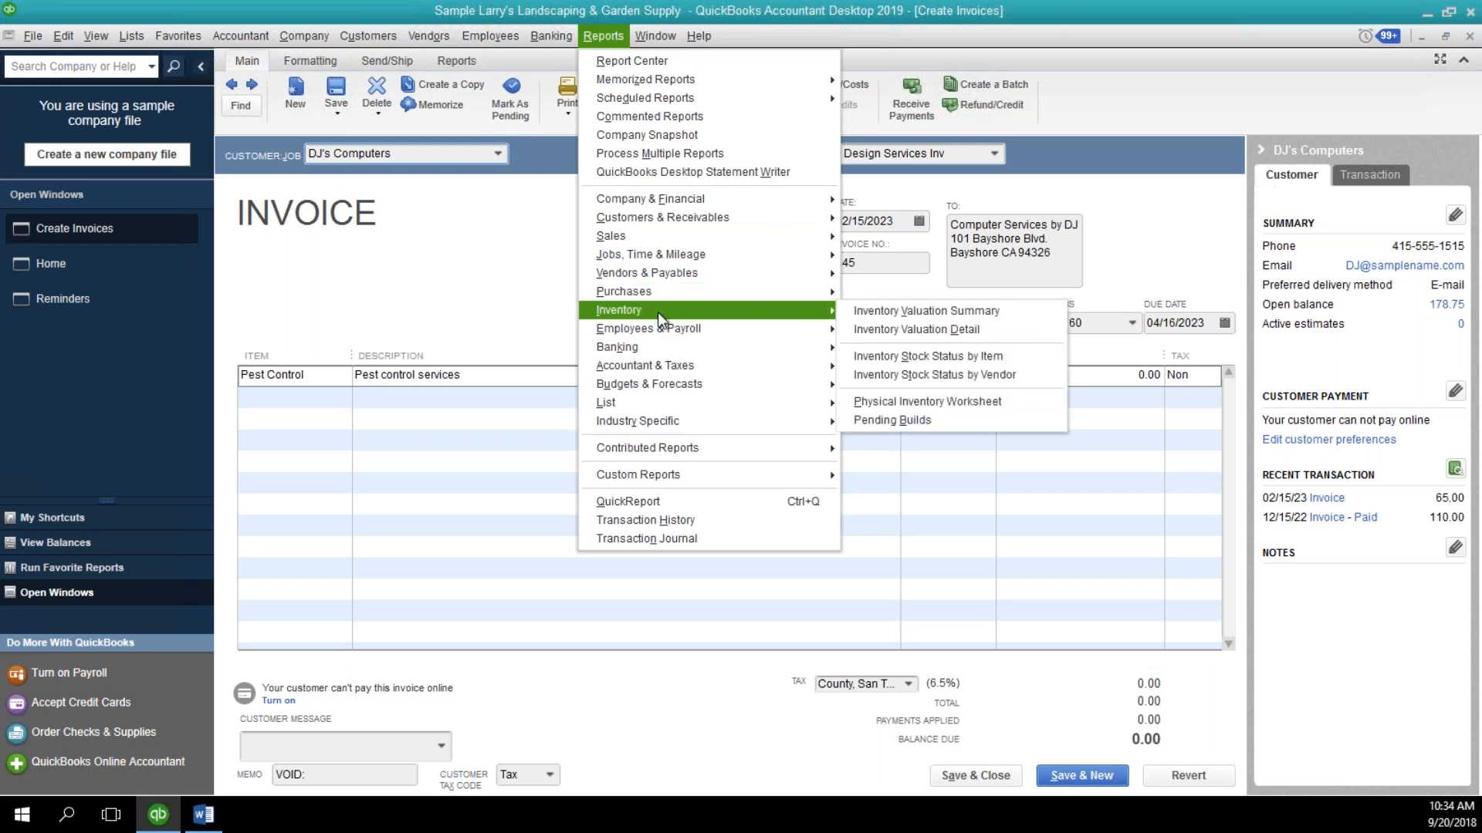
{"action": "mouse_move", "coordinate": [806, 379]}
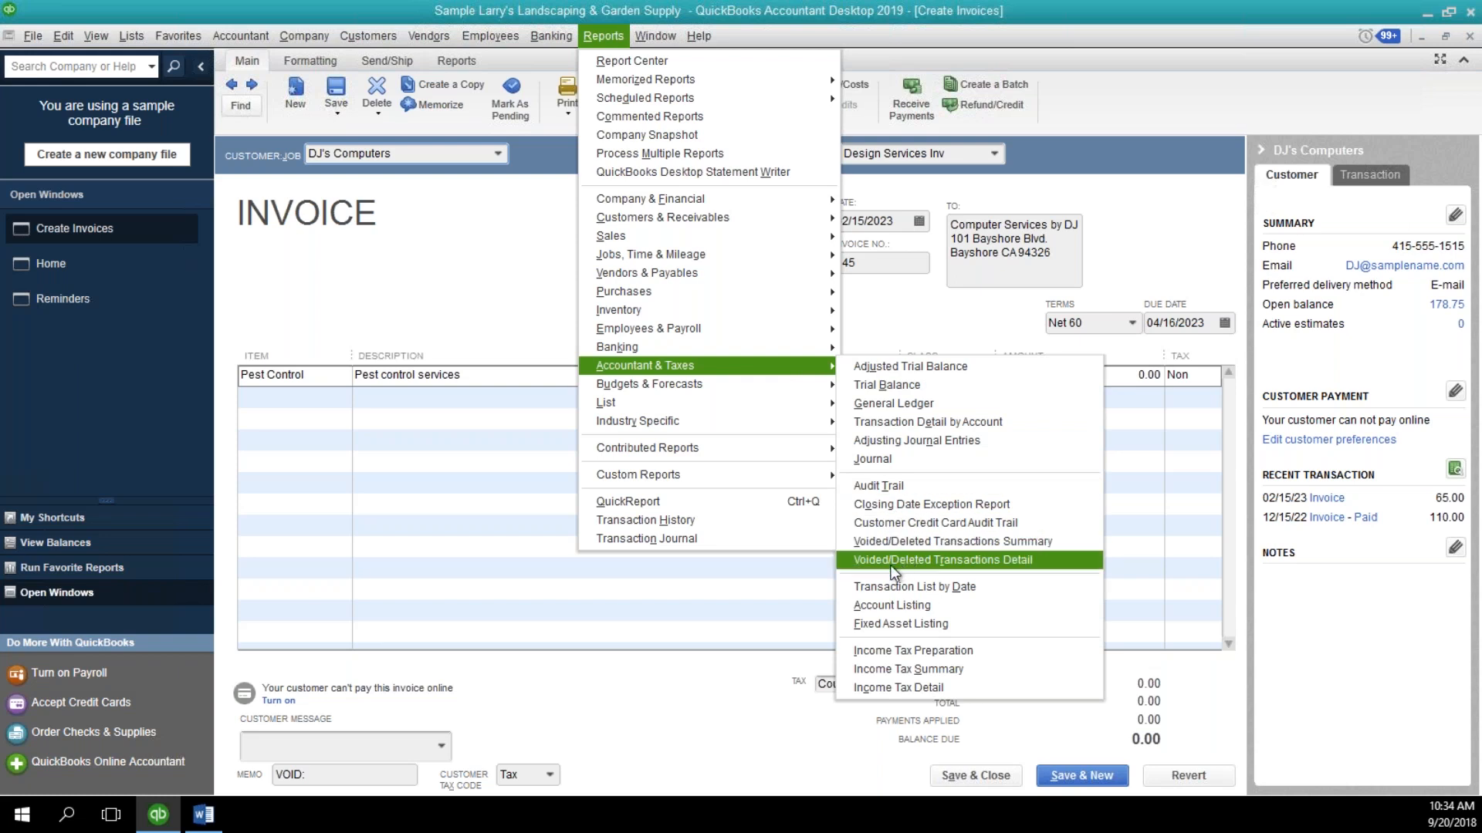
{"action": "left_click", "coordinate": [747, 617]}
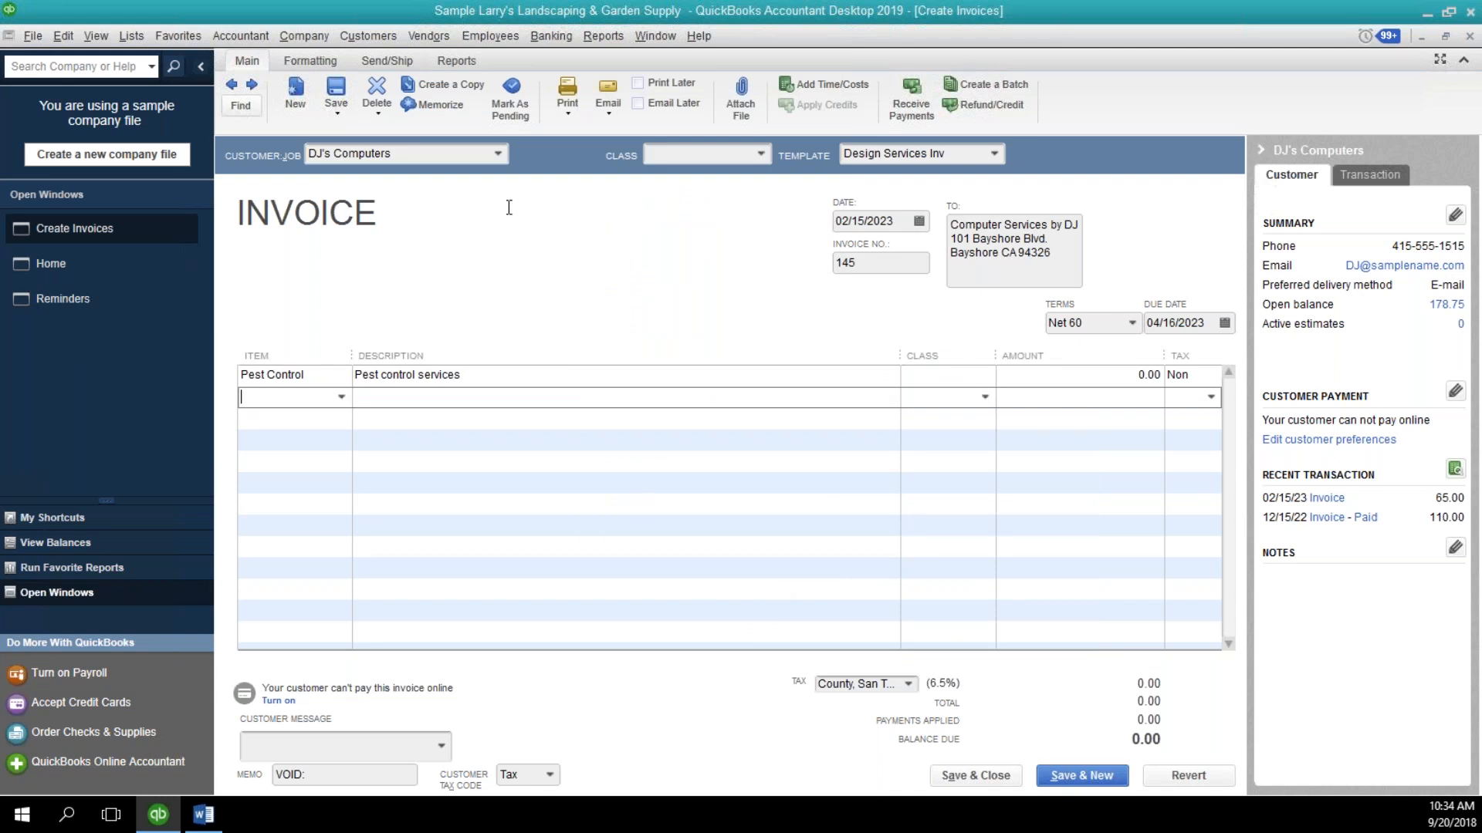
Show the invoice's Delete and Void options, and switch to the Word document with the presenter's contact details.
{"action": "left_click", "coordinate": [378, 112]}
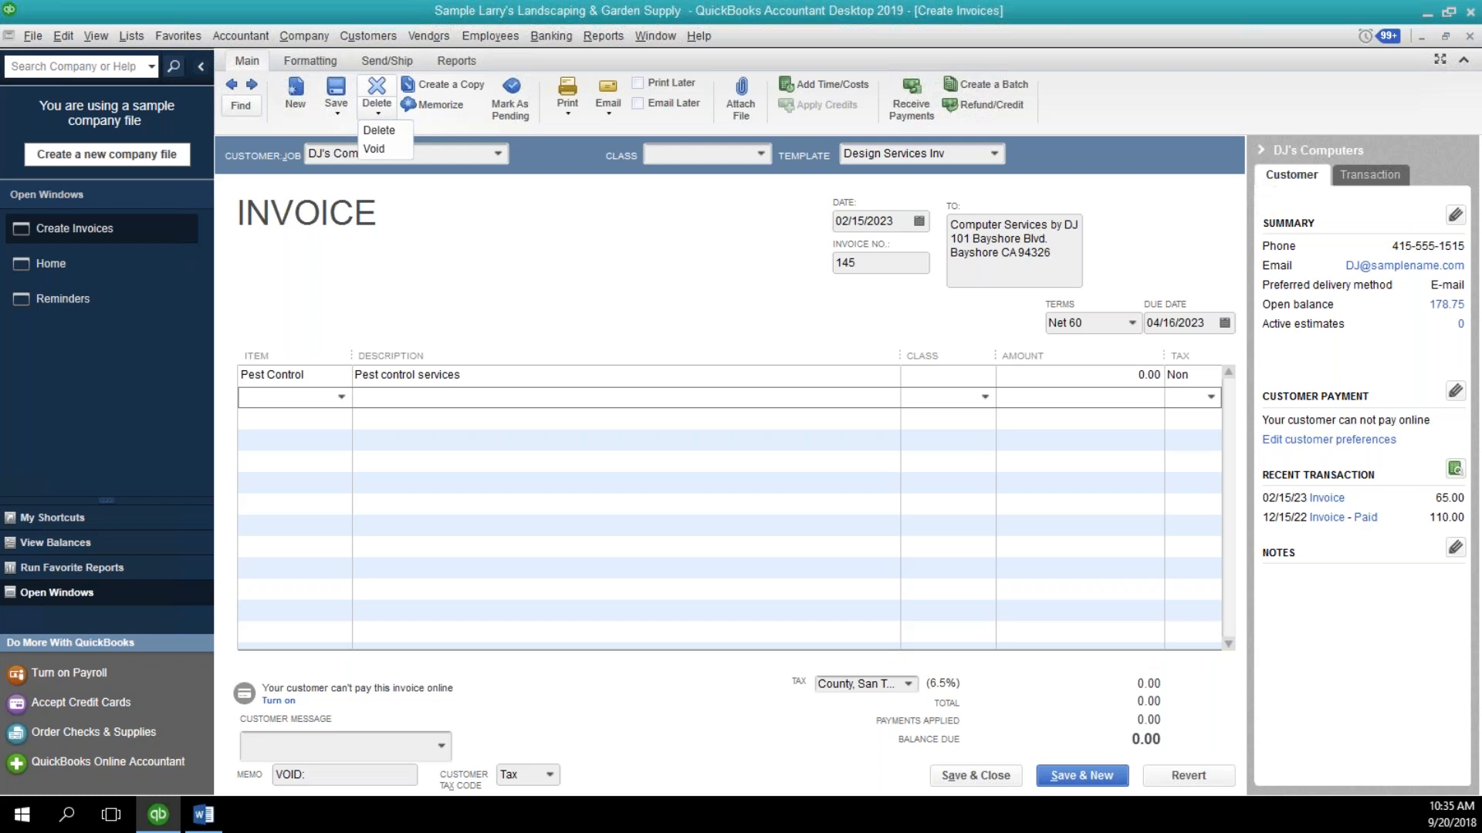
{"action": "left_click", "coordinate": [216, 812]}
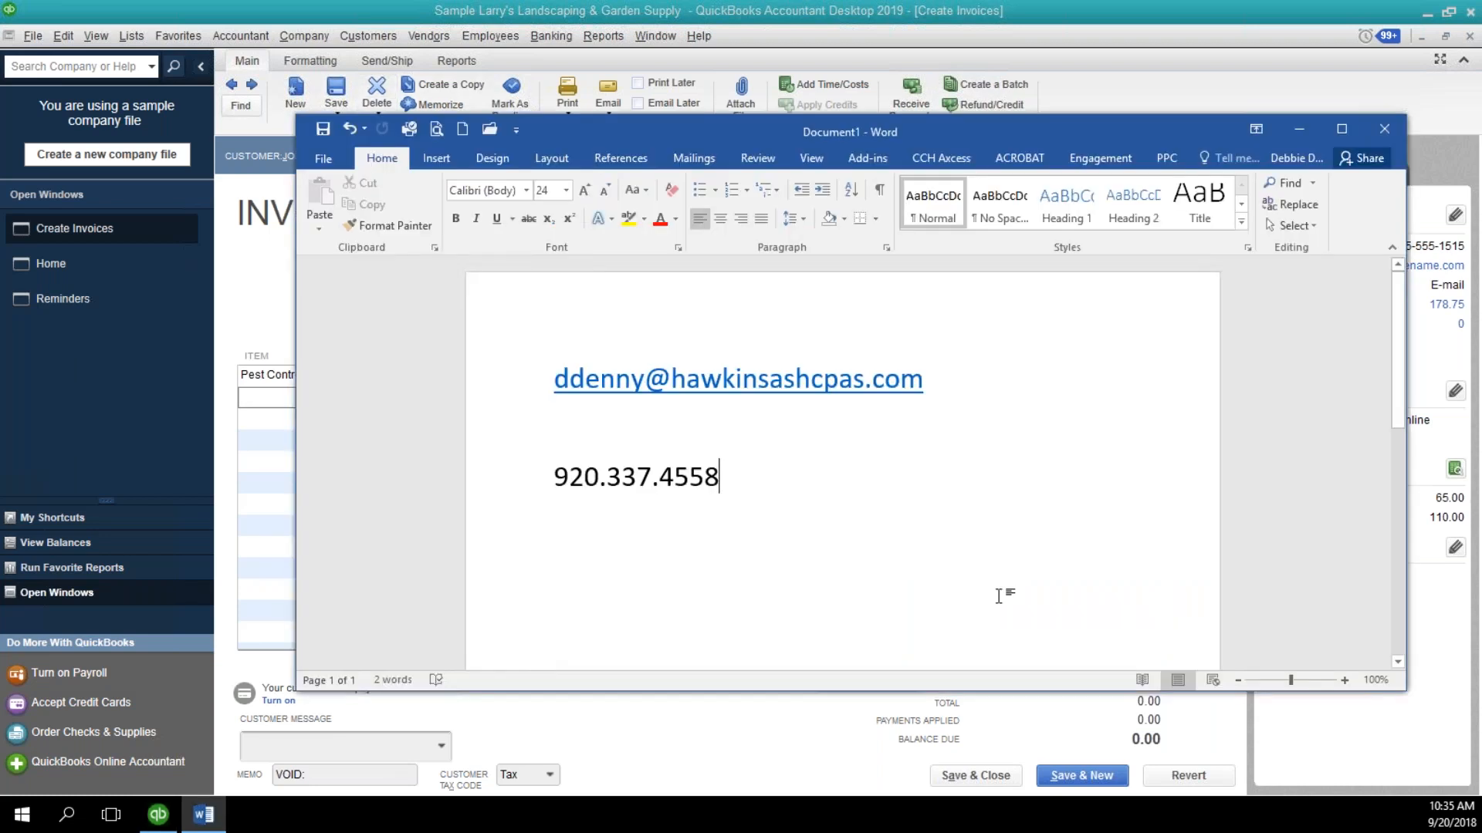